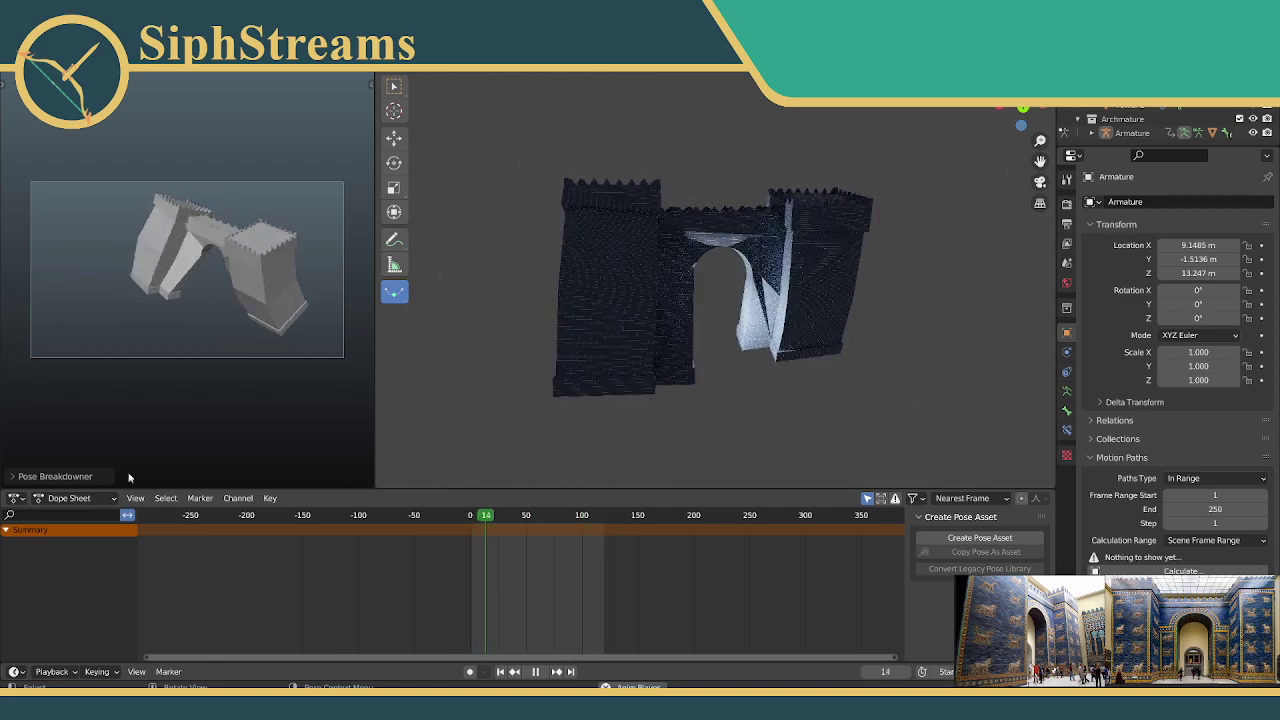
Step: Let the gate animation keep playing and collapse the Create Pose Asset panel
click(67, 498)
click(67, 498)
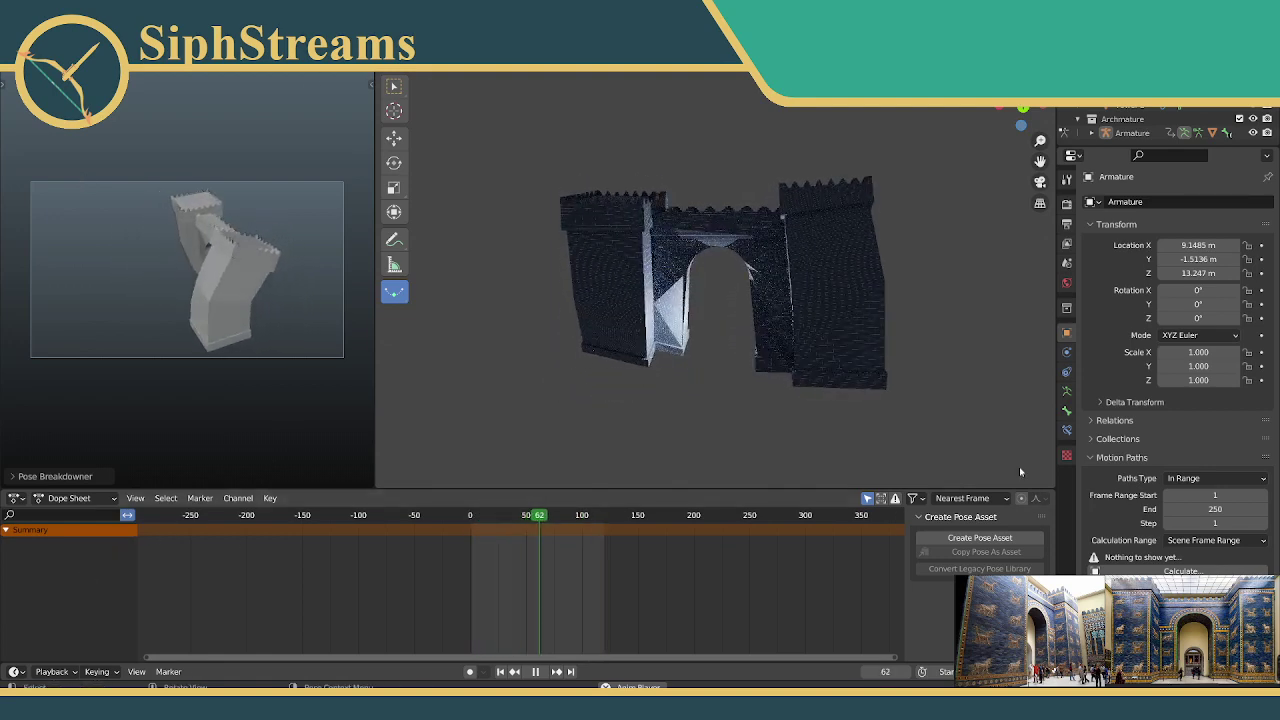
click(962, 498)
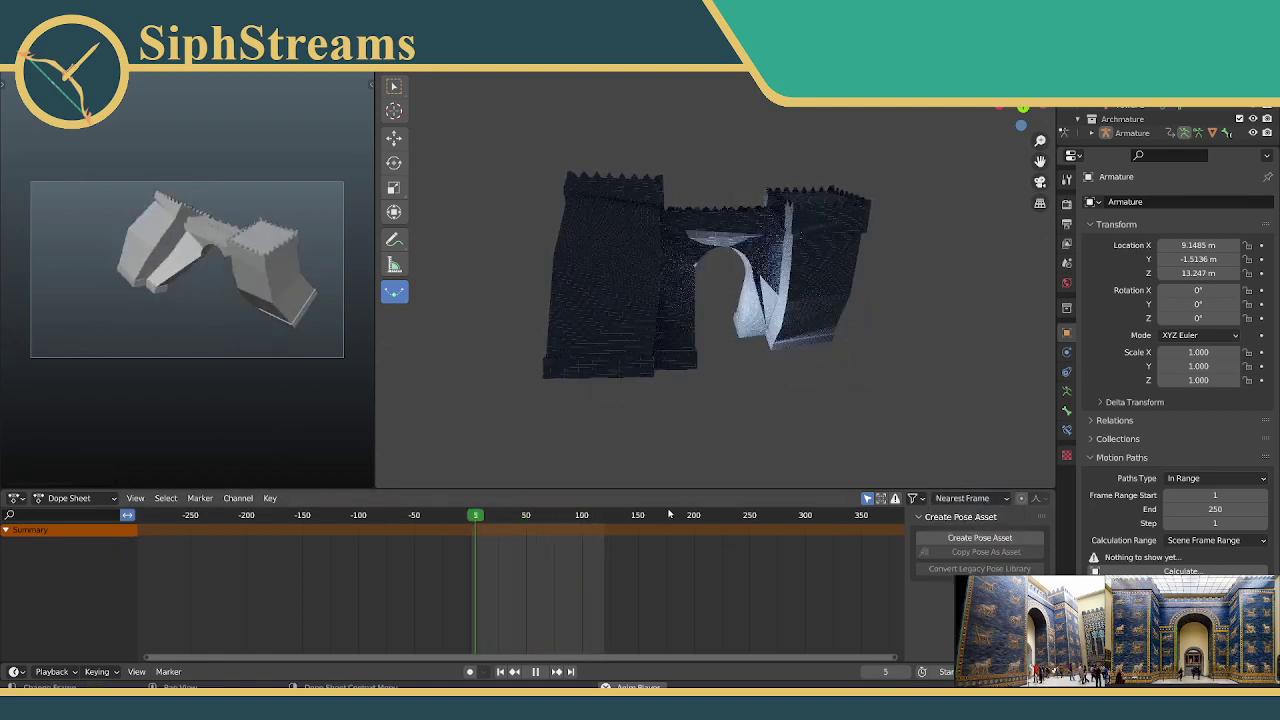
click(939, 518)
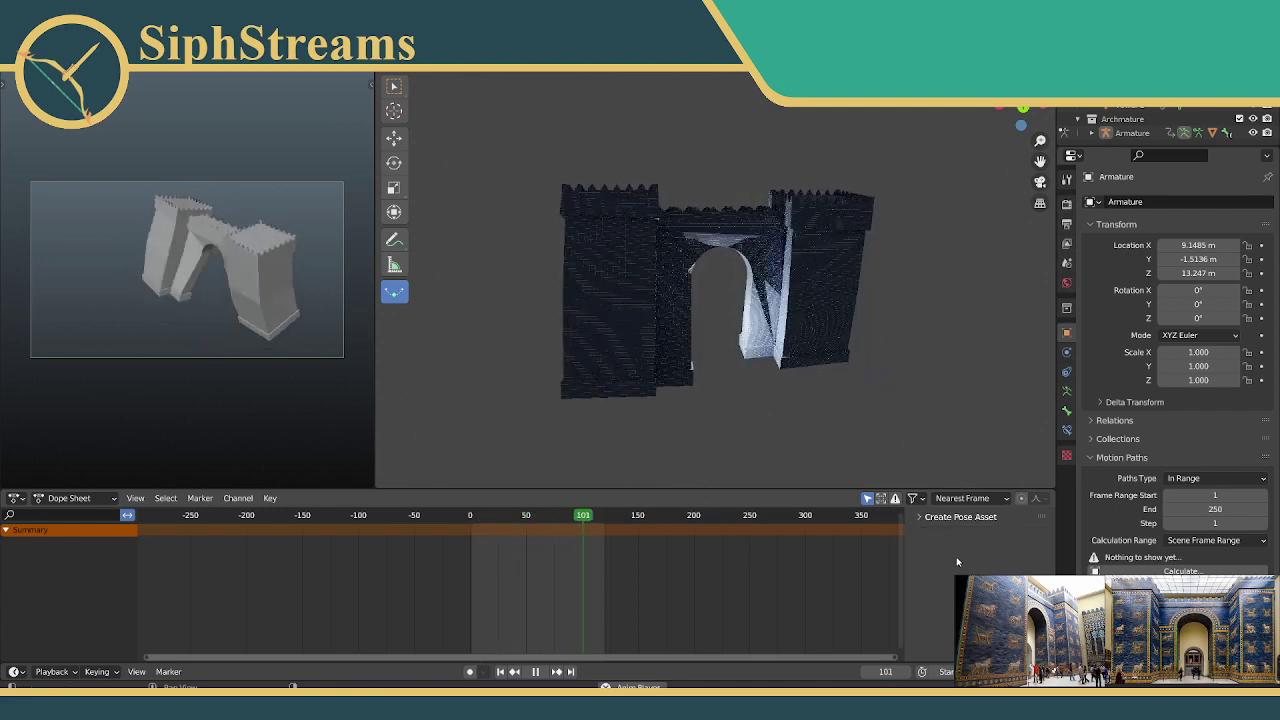
Step: Switch the timeline editor to the Action Editor showing ArmatureAction
click(63, 497)
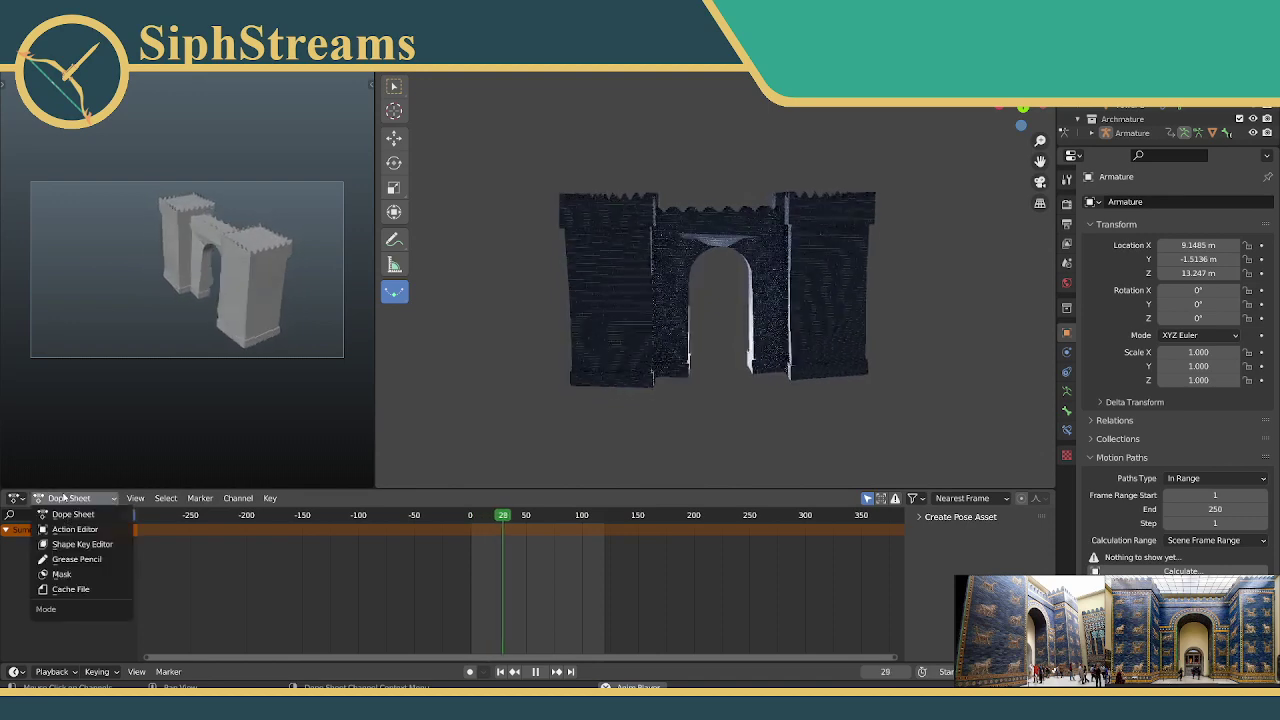
click(64, 530)
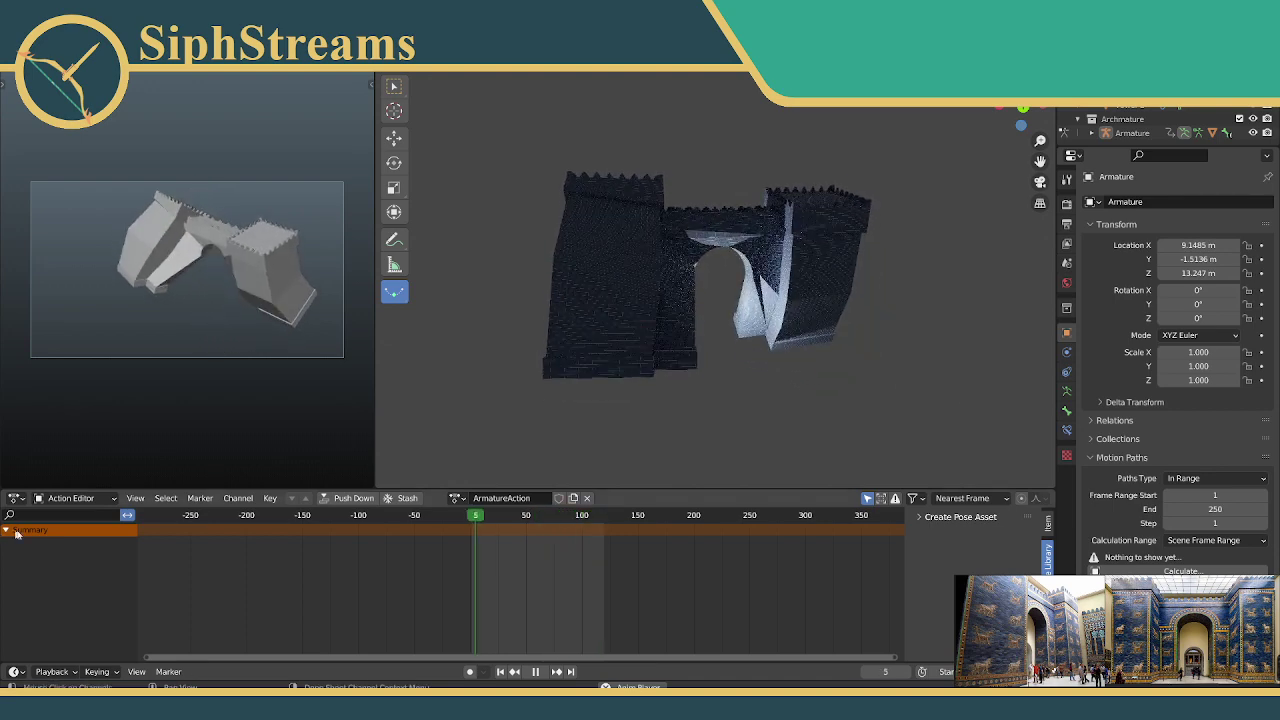
right_click(32, 557)
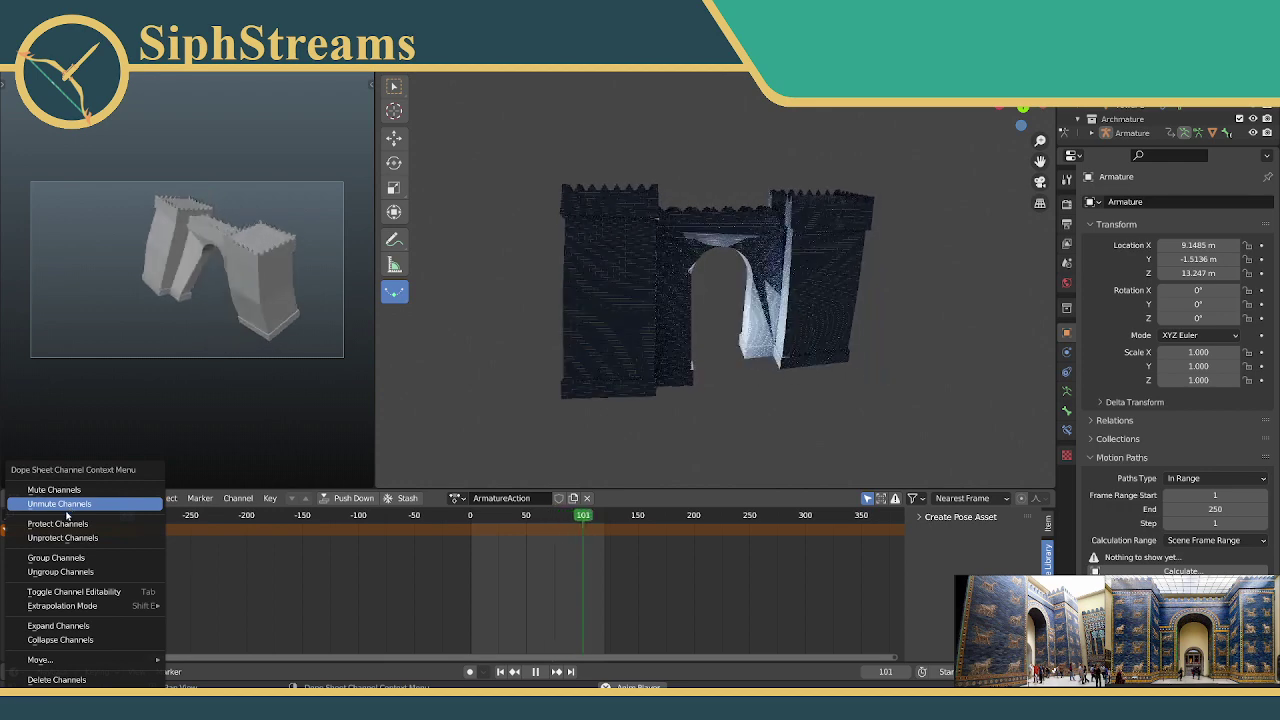
click(57, 523)
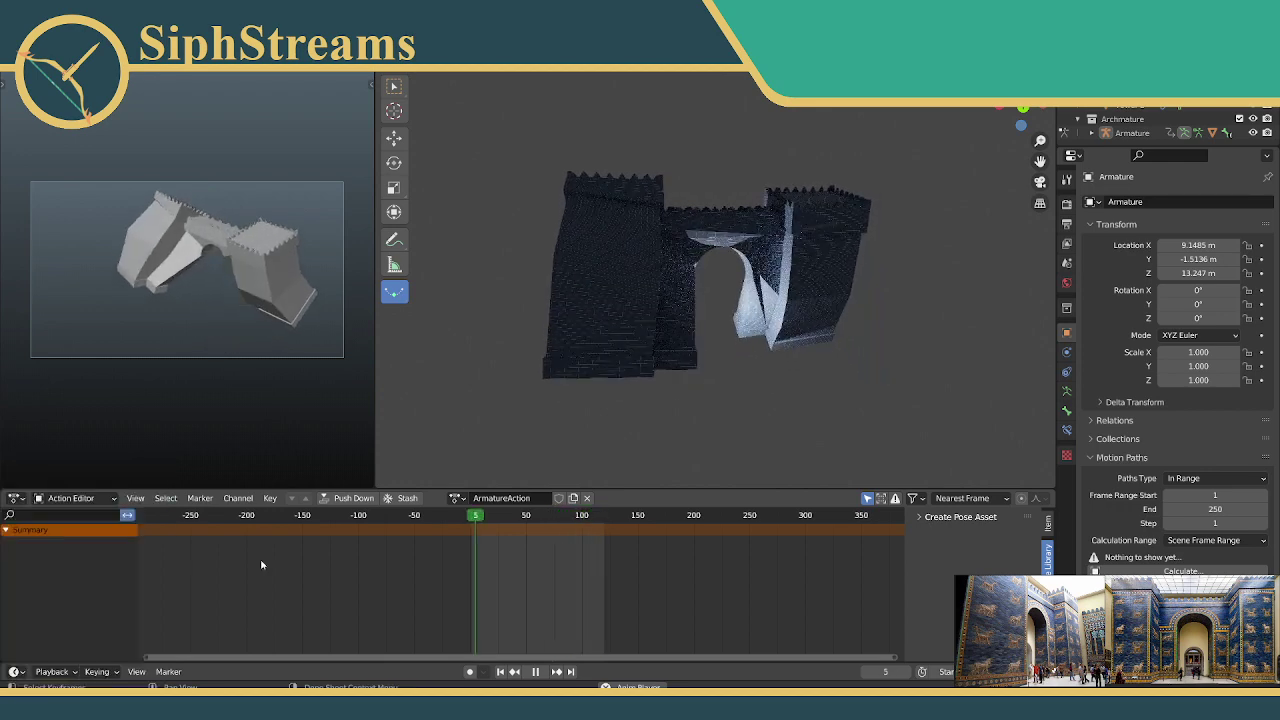
click(80, 498)
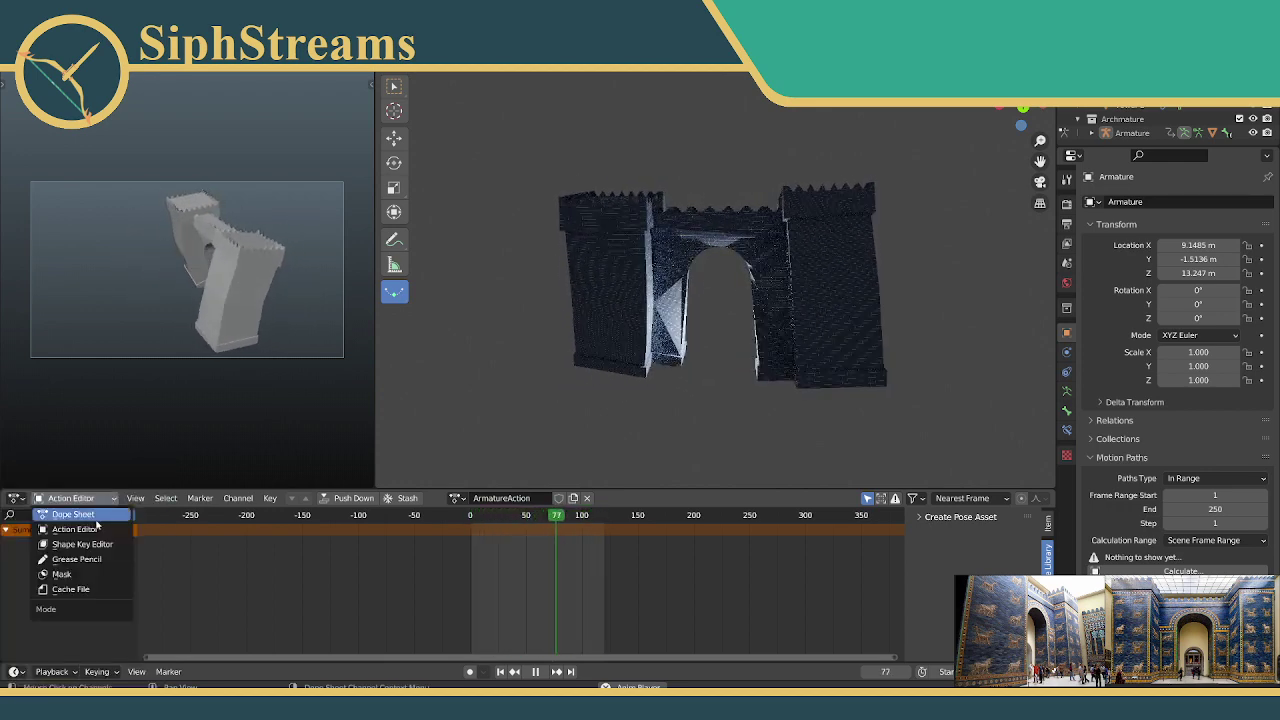
click(97, 515)
click(70, 498)
click(83, 529)
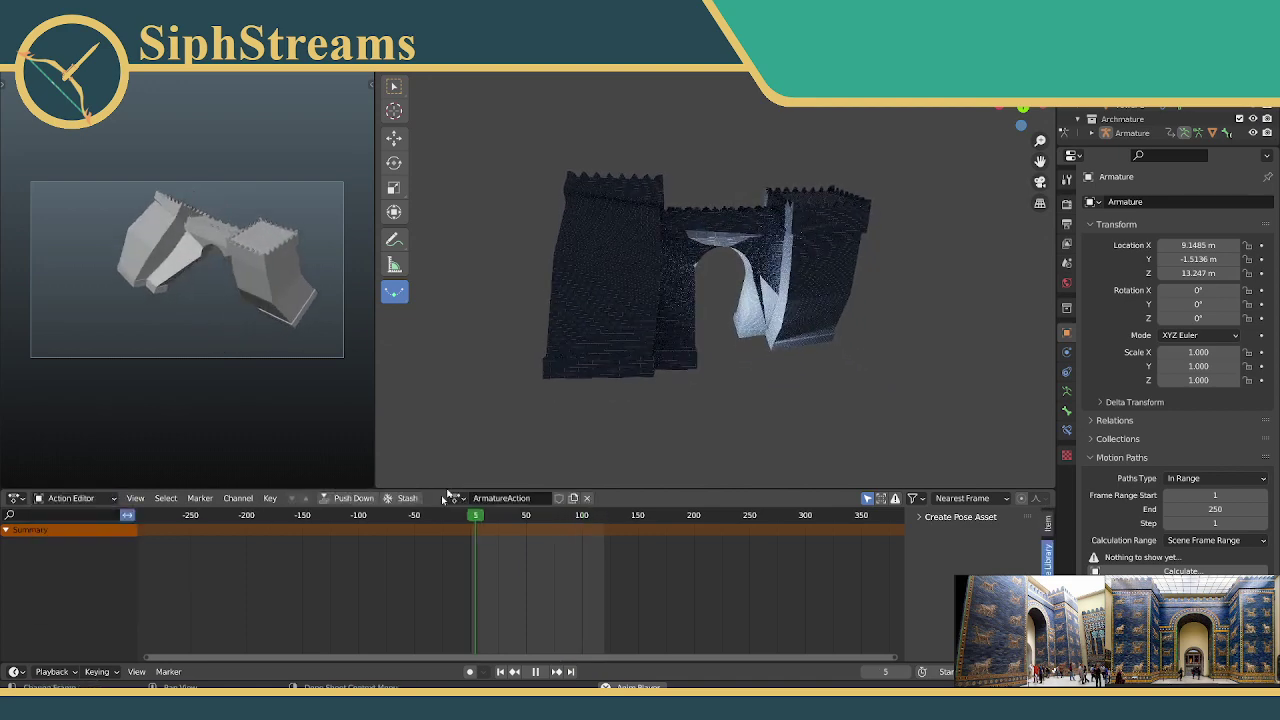
Step: Duplicate ArmatureAction, assign ArmatureAction.001 to the armature, and return to Dope Sheet mode
click(456, 498)
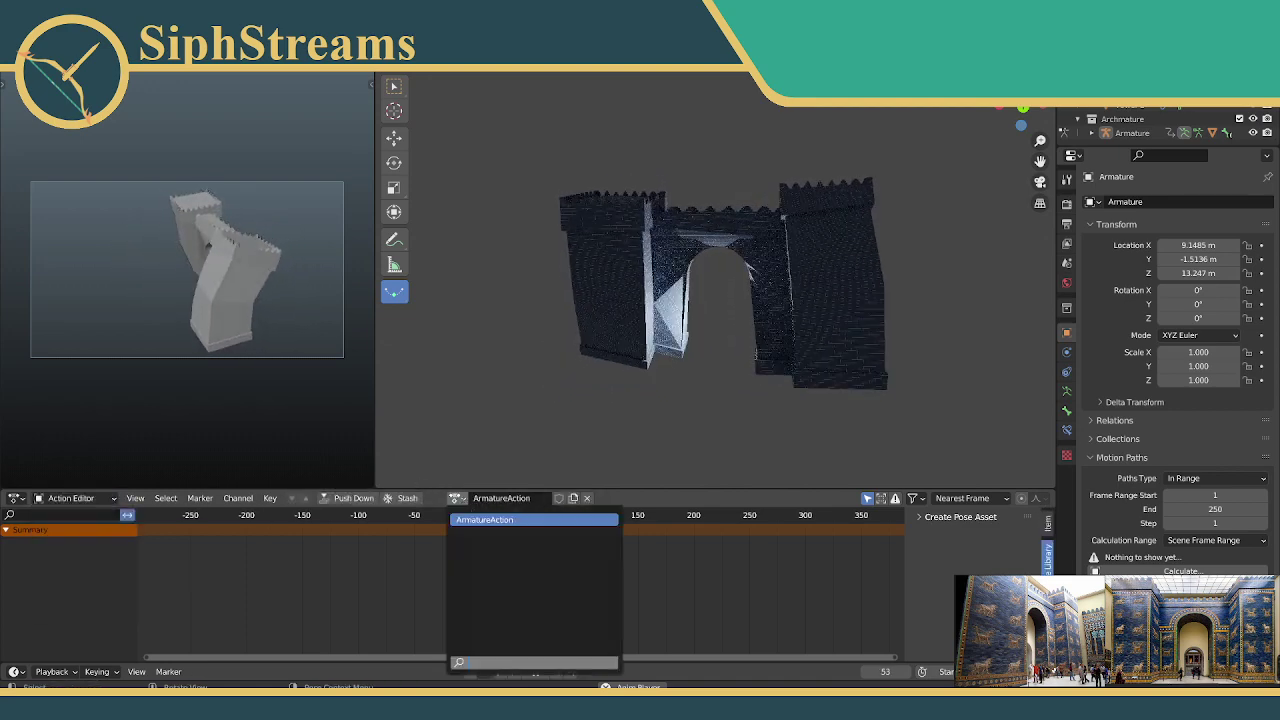
click(484, 520)
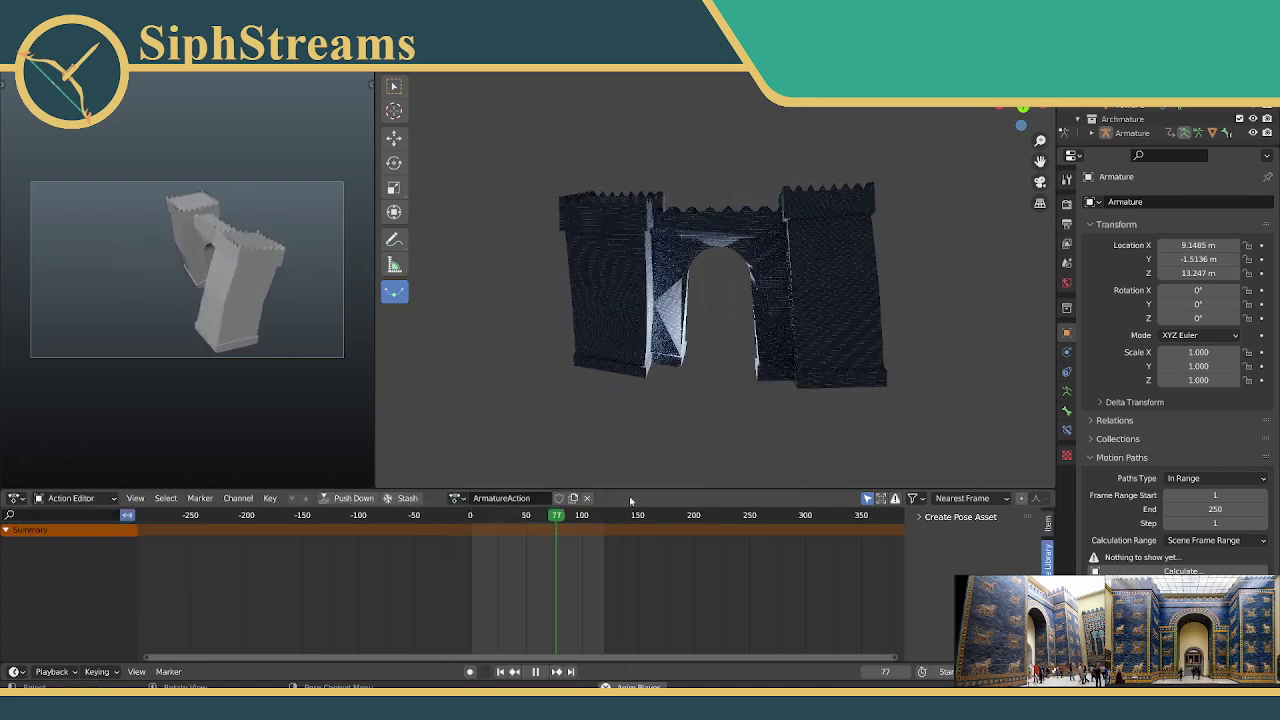
click(575, 498)
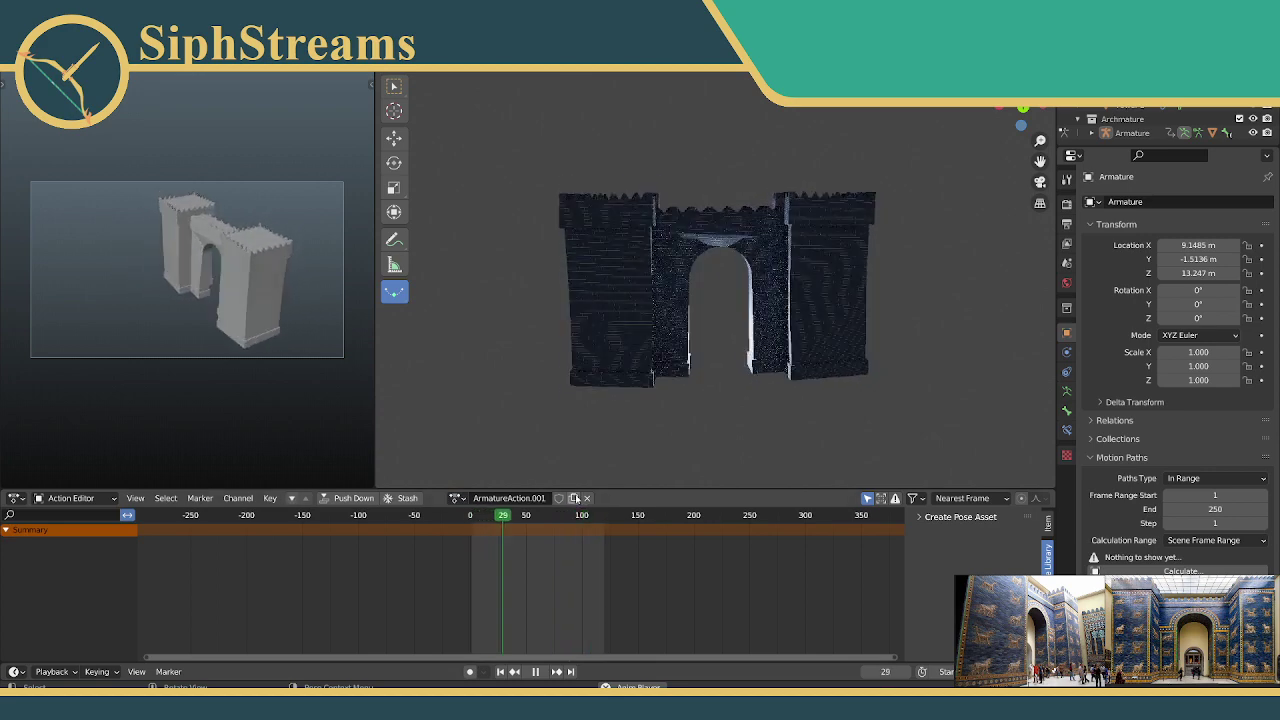
click(456, 498)
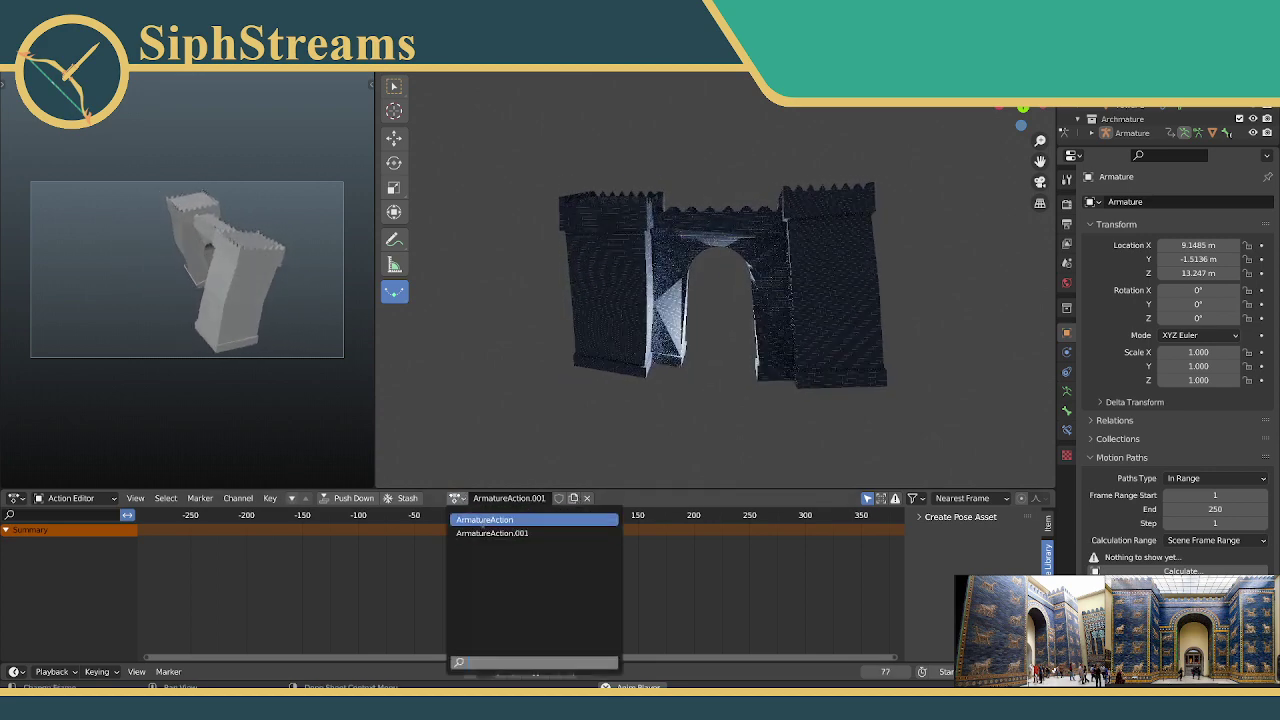
click(484, 520)
click(448, 498)
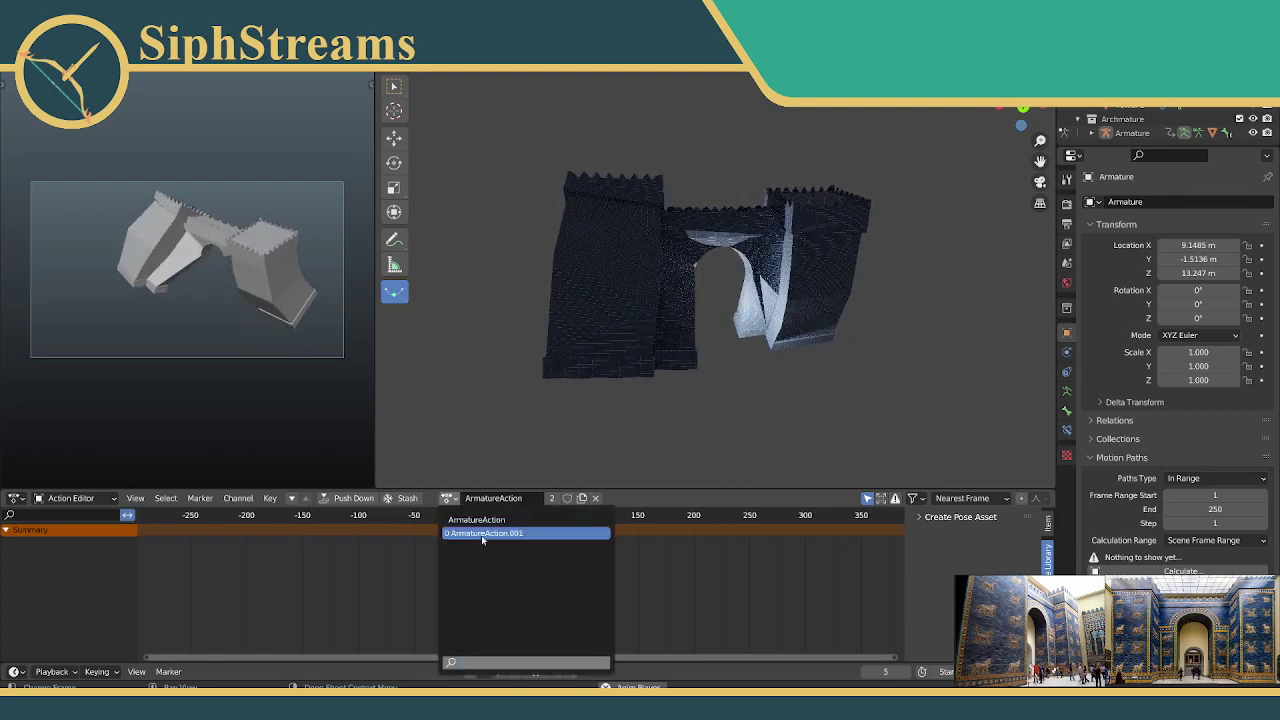
click(483, 534)
click(70, 498)
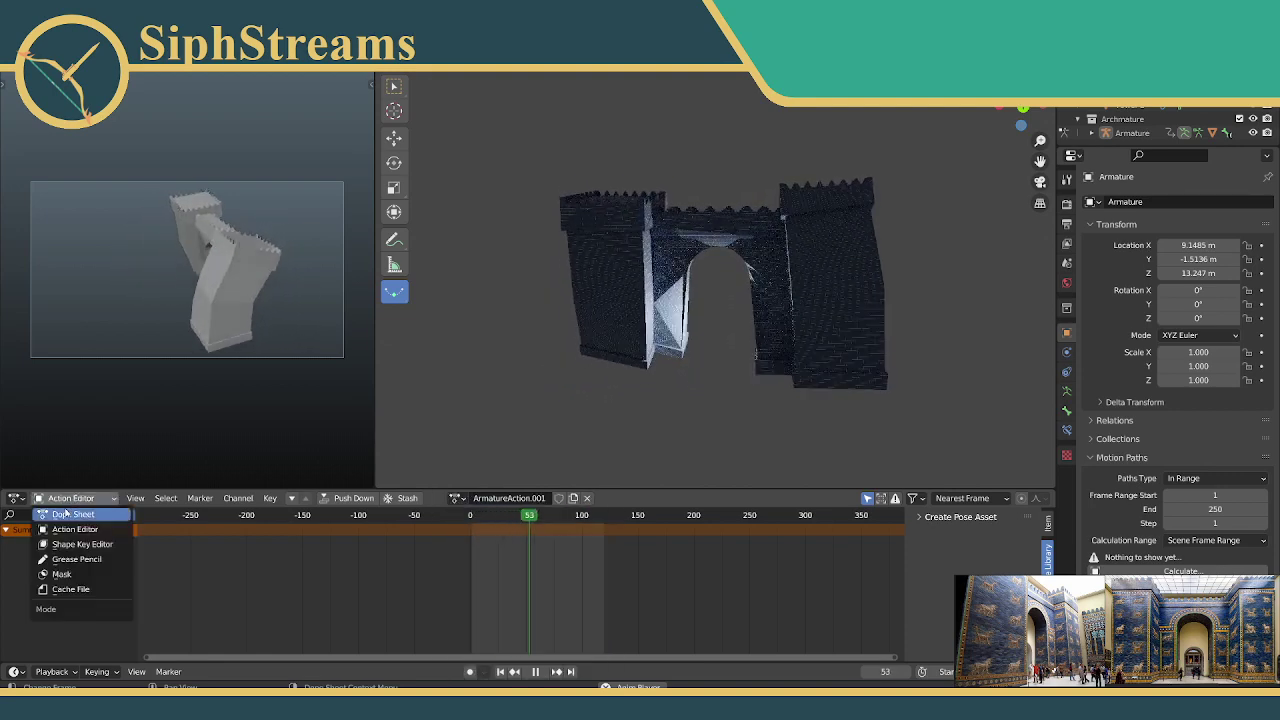
click(65, 513)
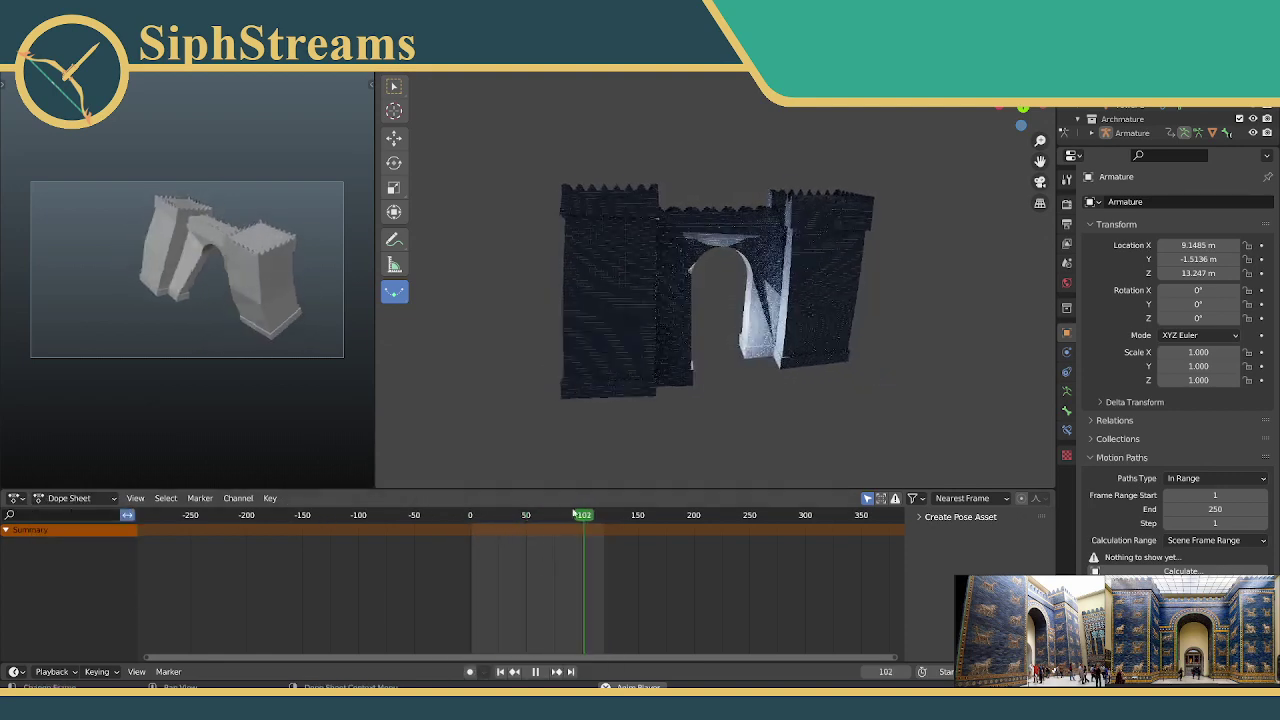
Step: Zoom the Dope Sheet timeline and switch the viewport to Solid shading
scroll(514, 586, up, 6)
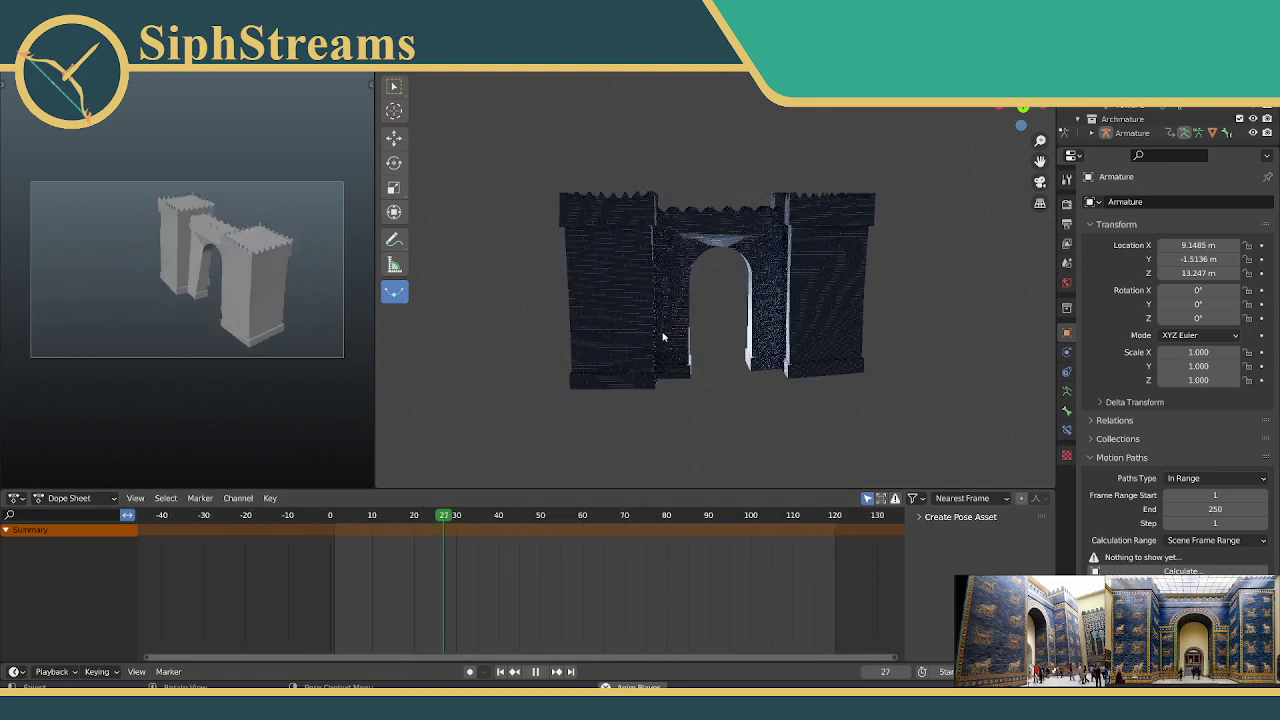
click(1000, 85)
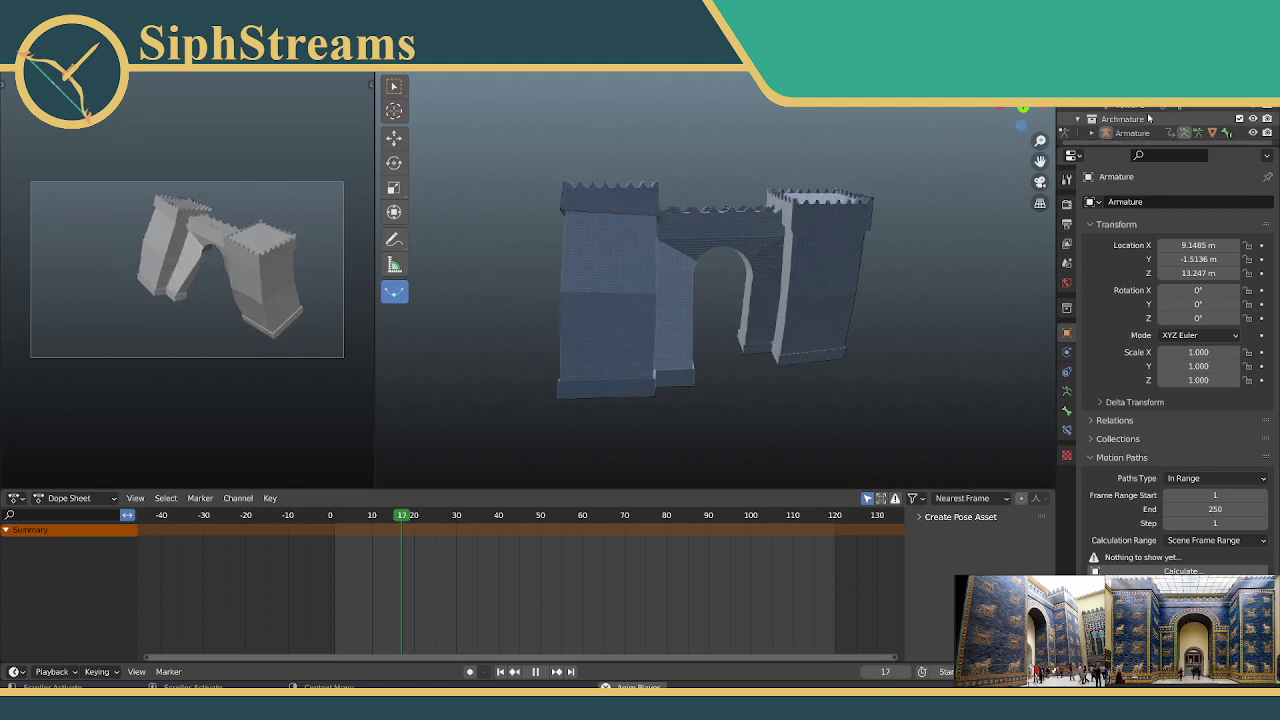
scroll(1140, 116, down, 3)
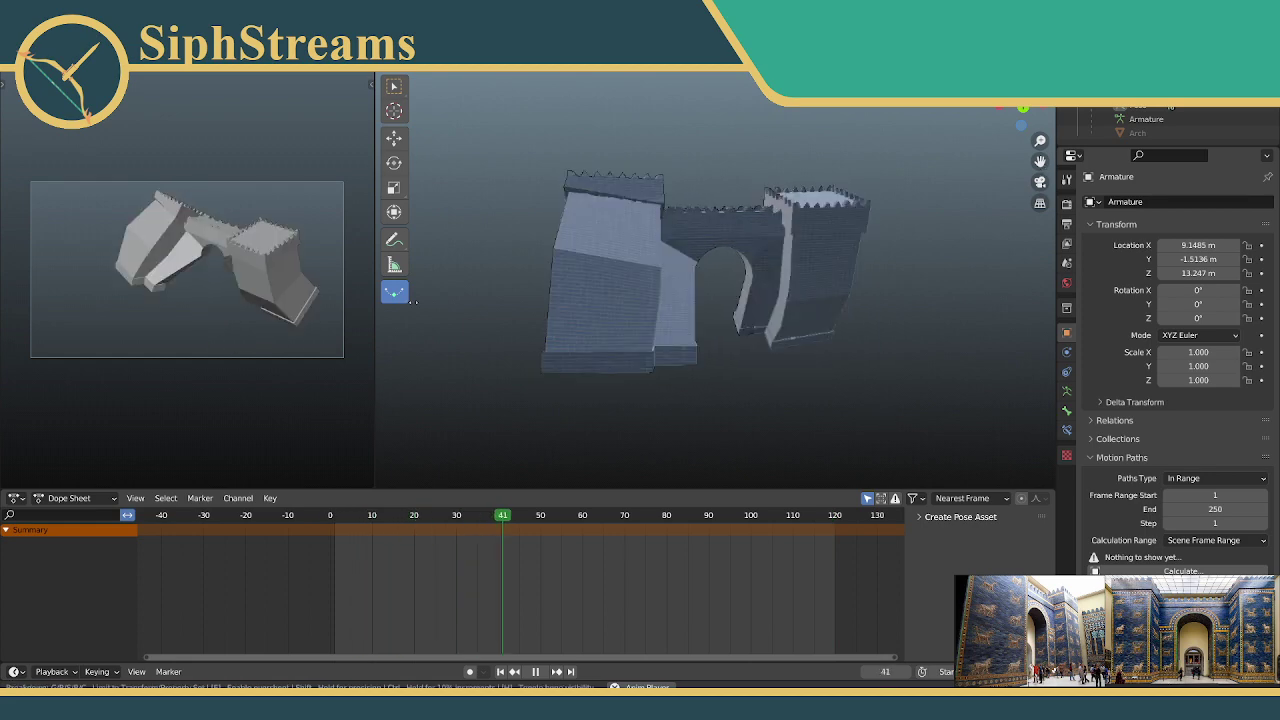
click(829, 443)
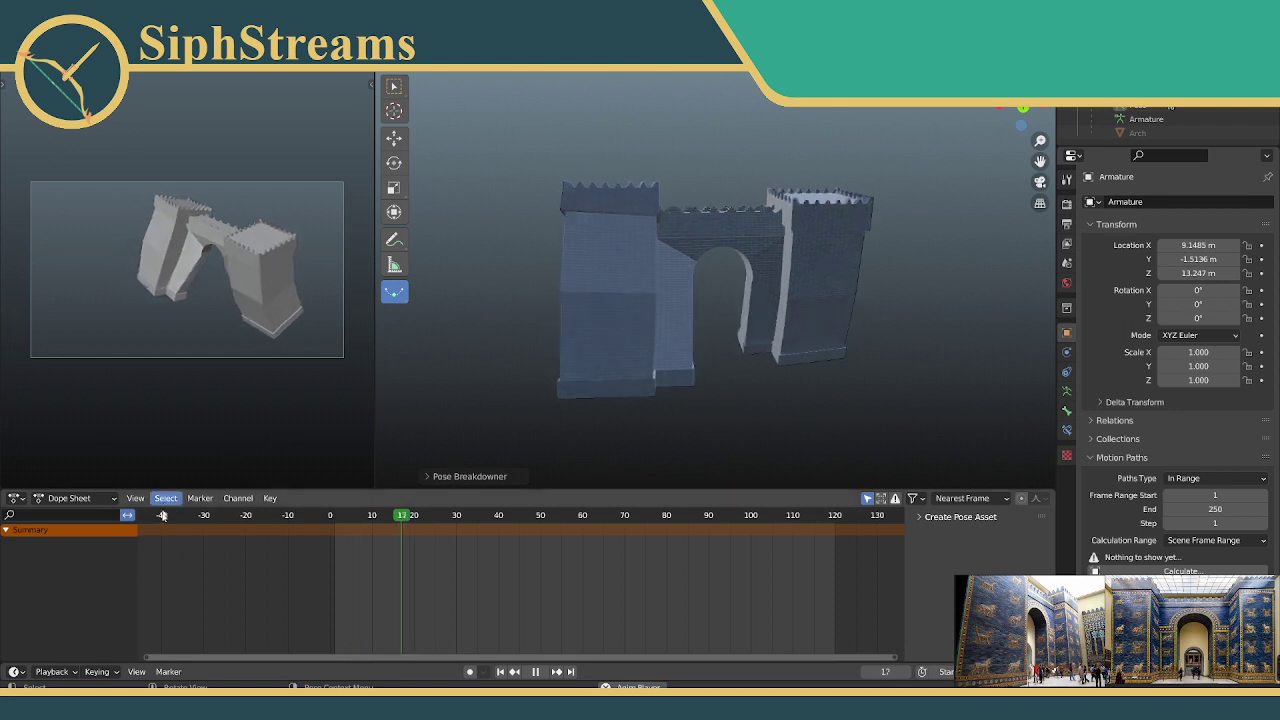
Step: Stop the animation playback at frame 68
click(538, 672)
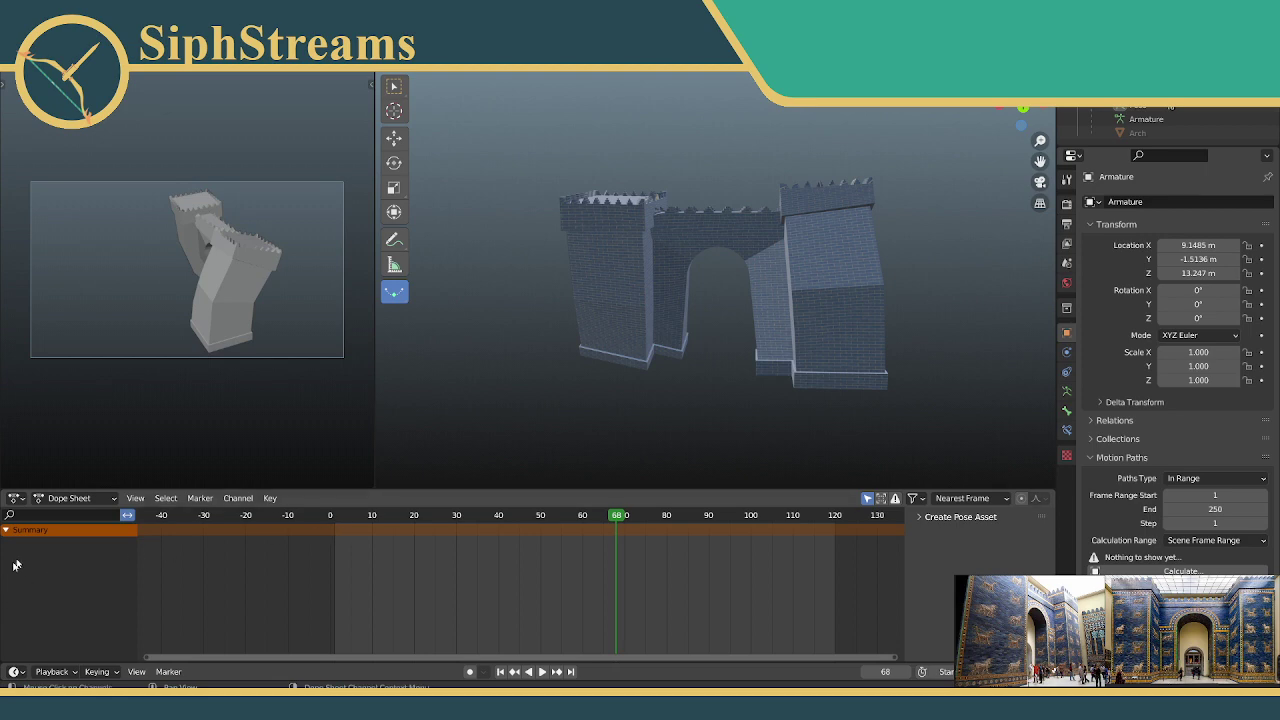
click(45, 501)
click(200, 498)
click(440, 60)
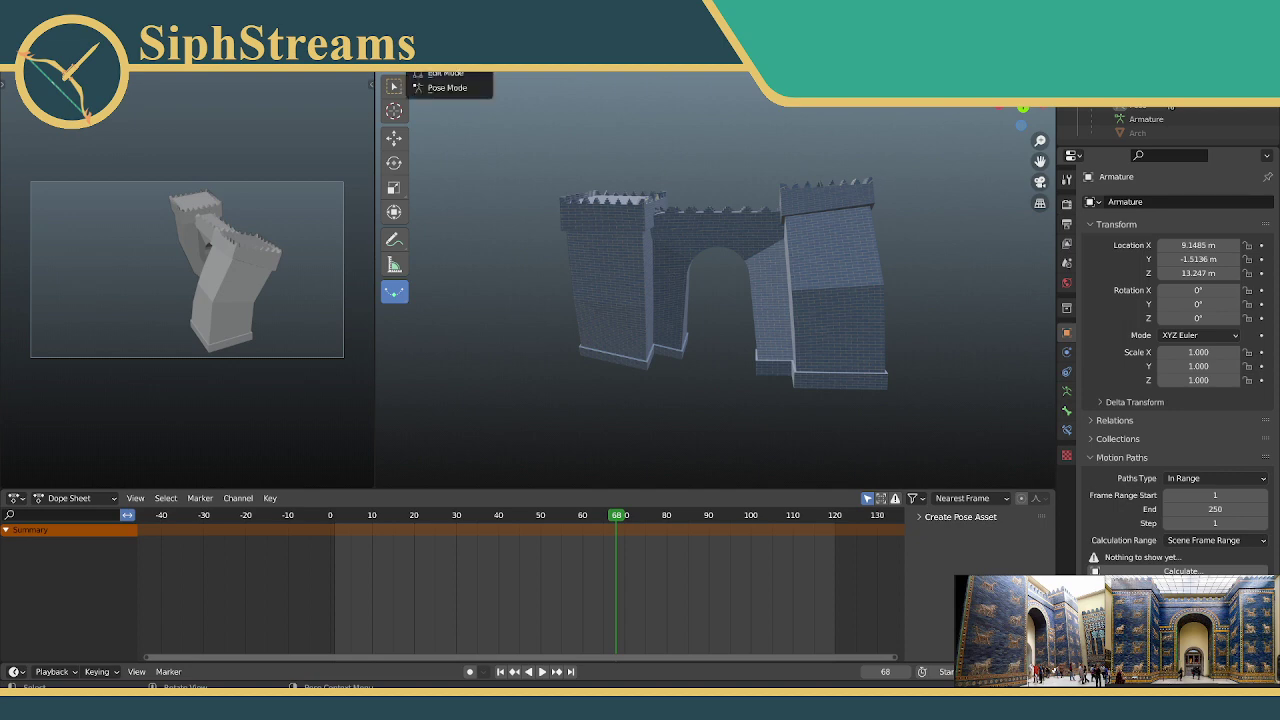
Step: Select the Armature, view the gate from above, and switch to wireframe display
click(666, 266)
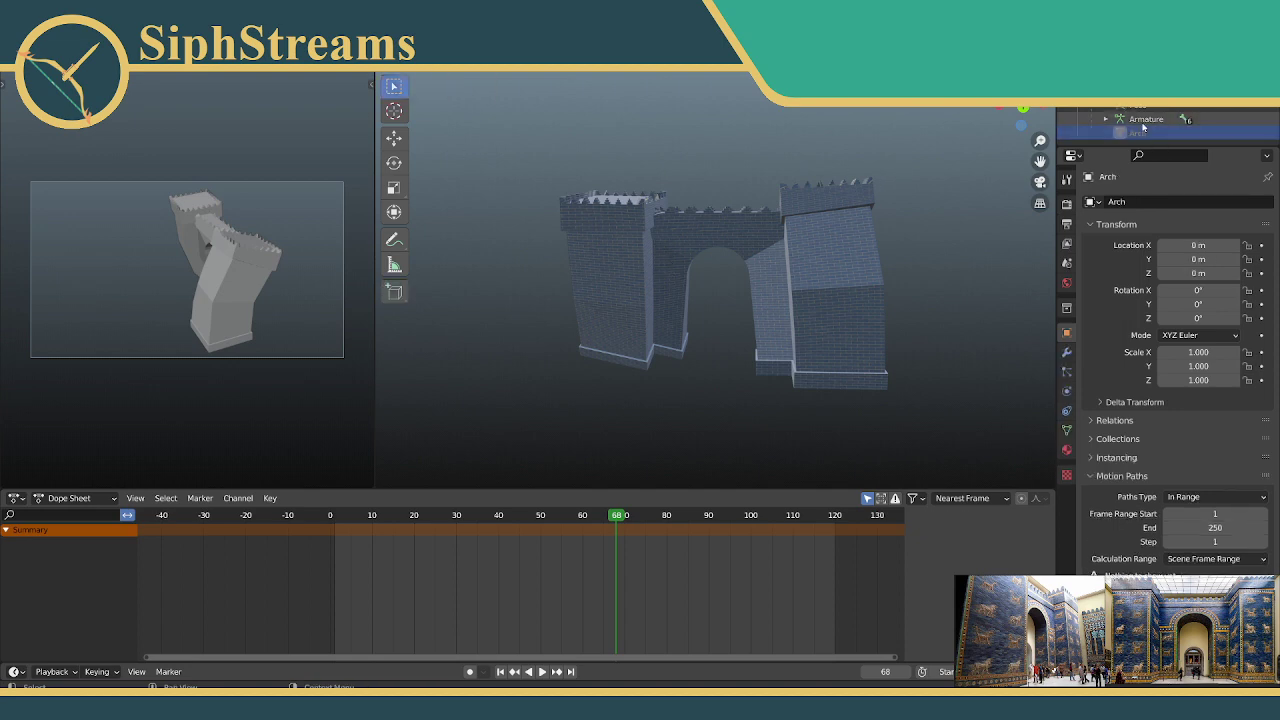
click(1143, 121)
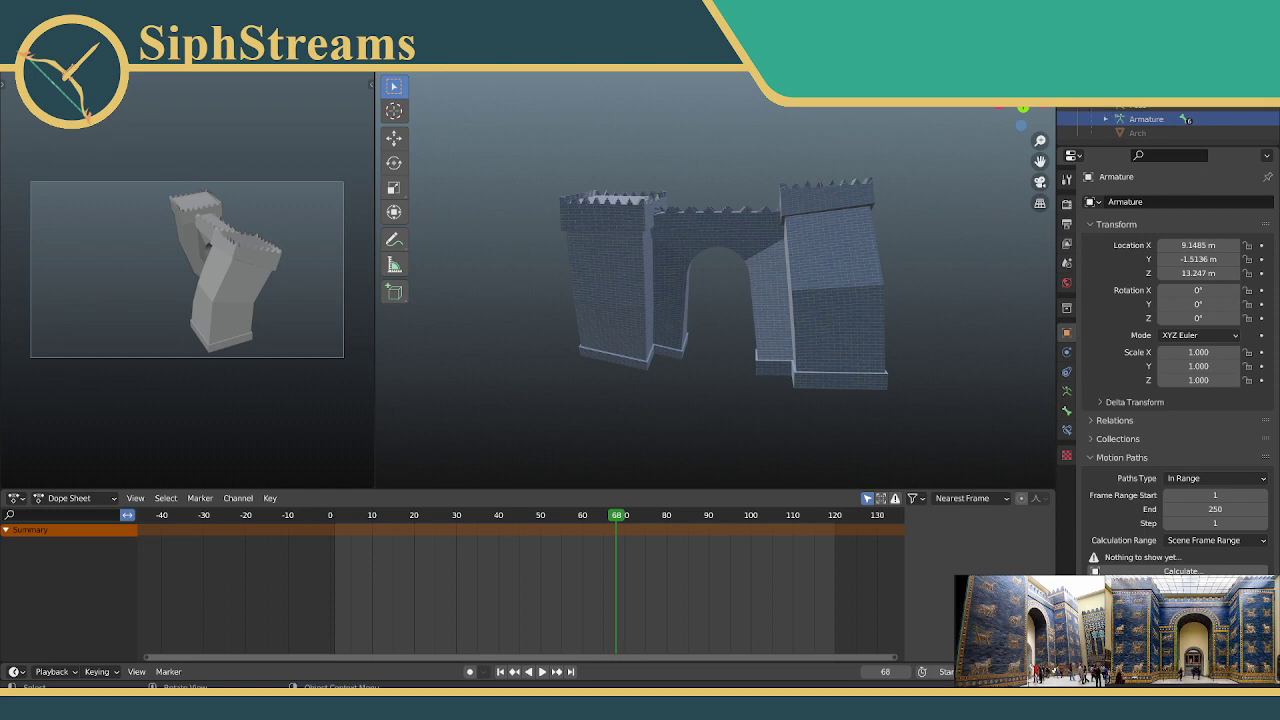
middle_drag(549, 148, 730, 118)
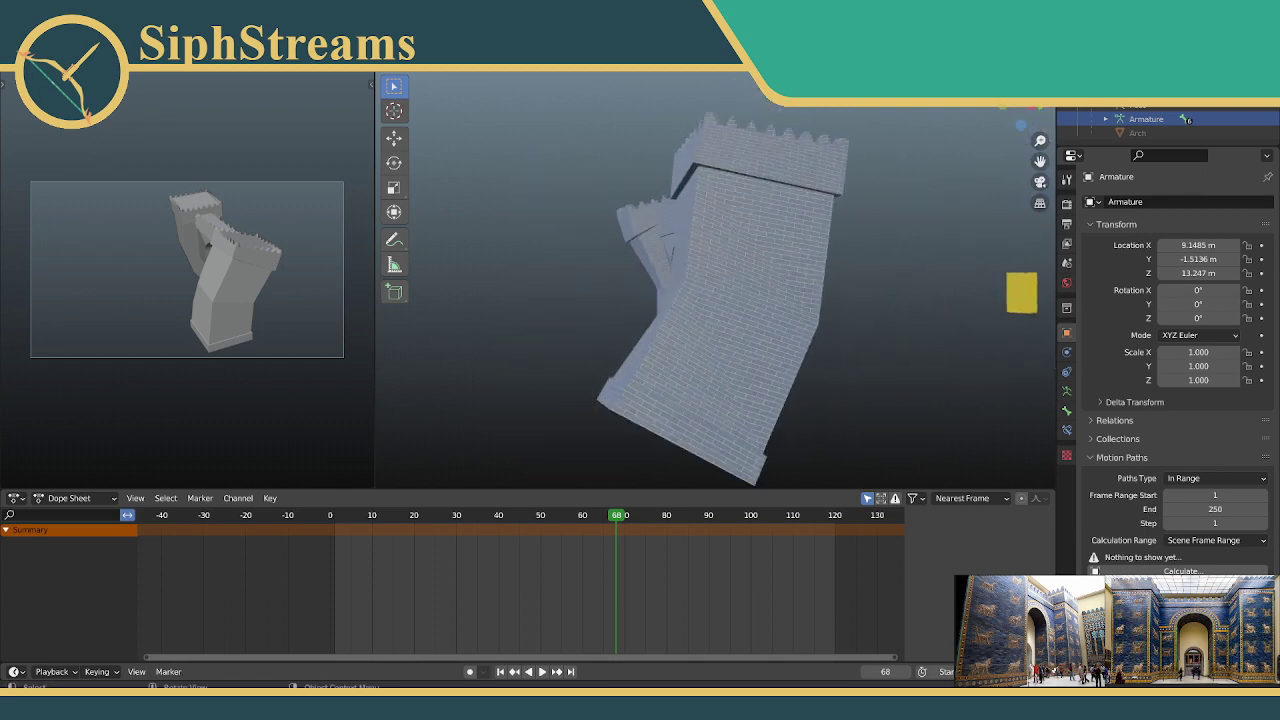
key(shift+z)
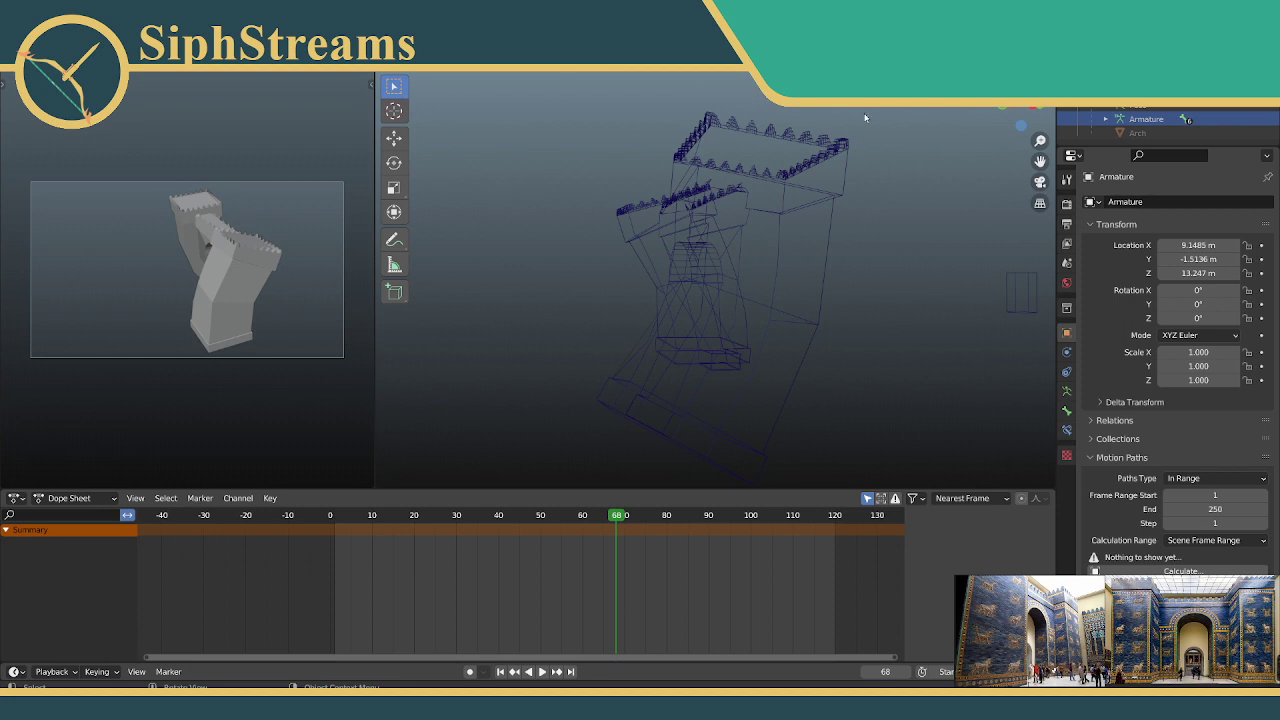
Step: Toggle X-ray and the Bones overlay off and on, then restore overlays with Shift+Alt+Z
click(1045, 94)
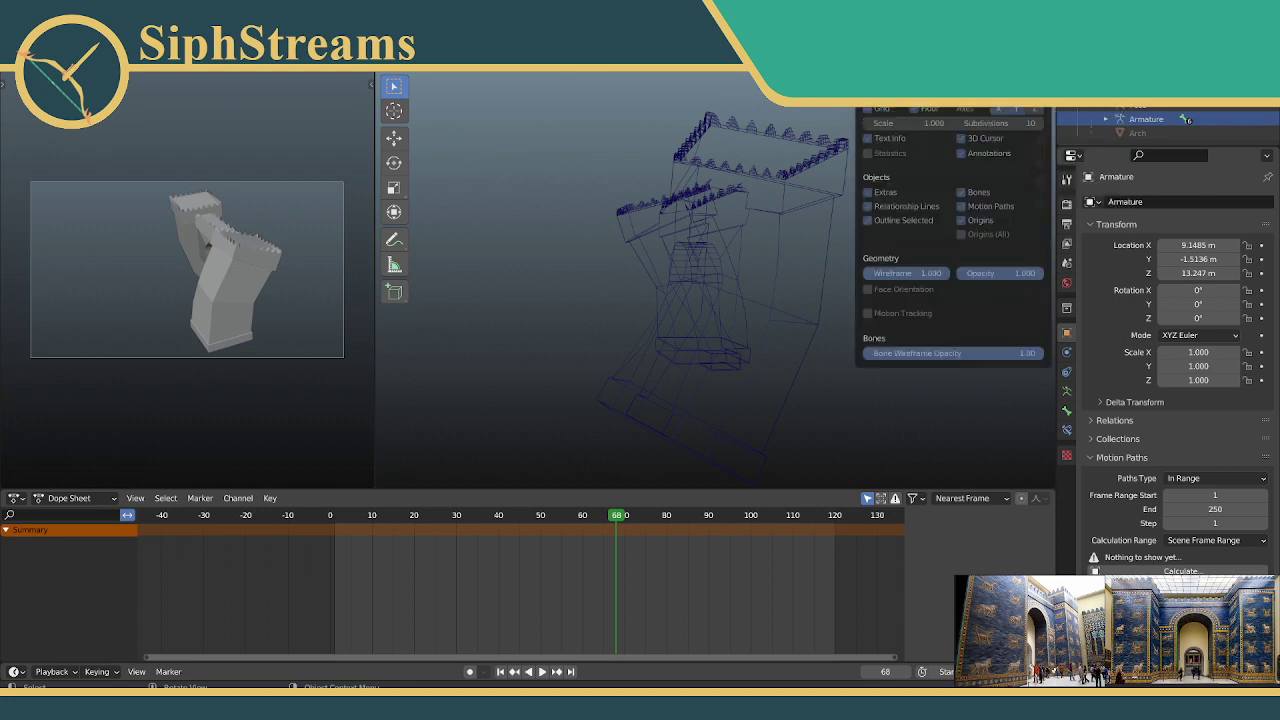
mouse_move(985, 94)
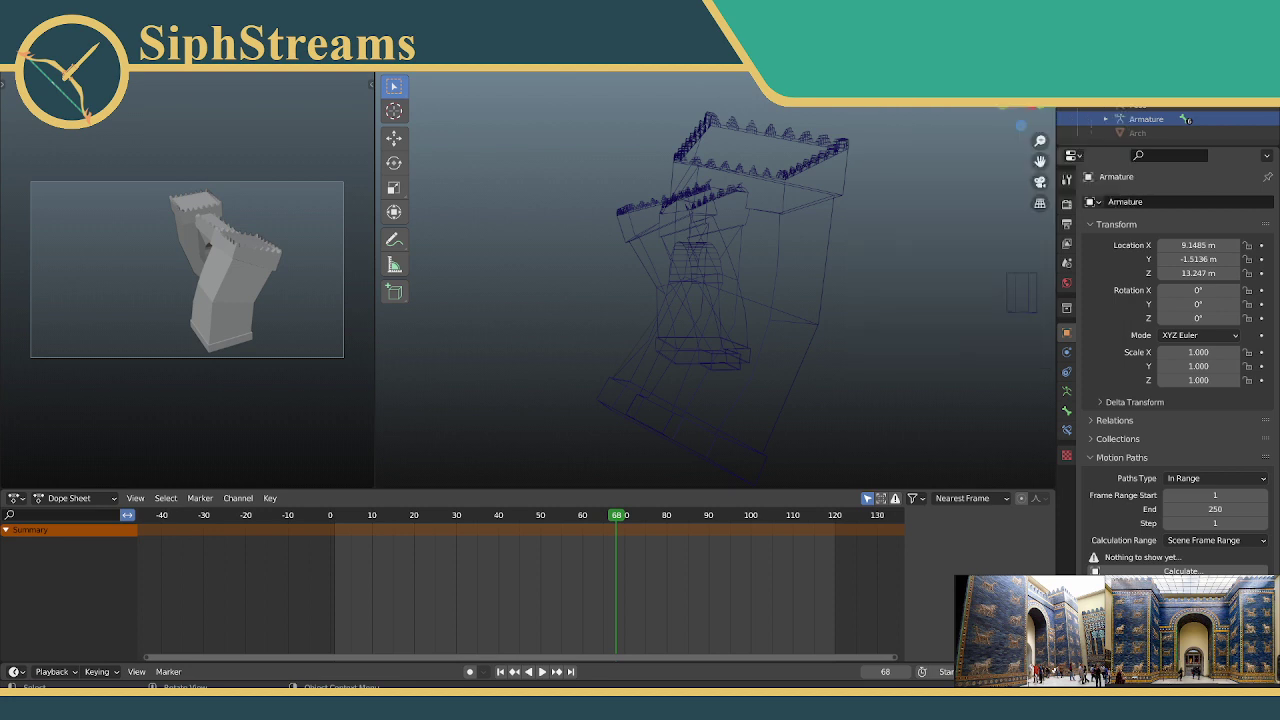
click(888, 94)
key(alt+z)
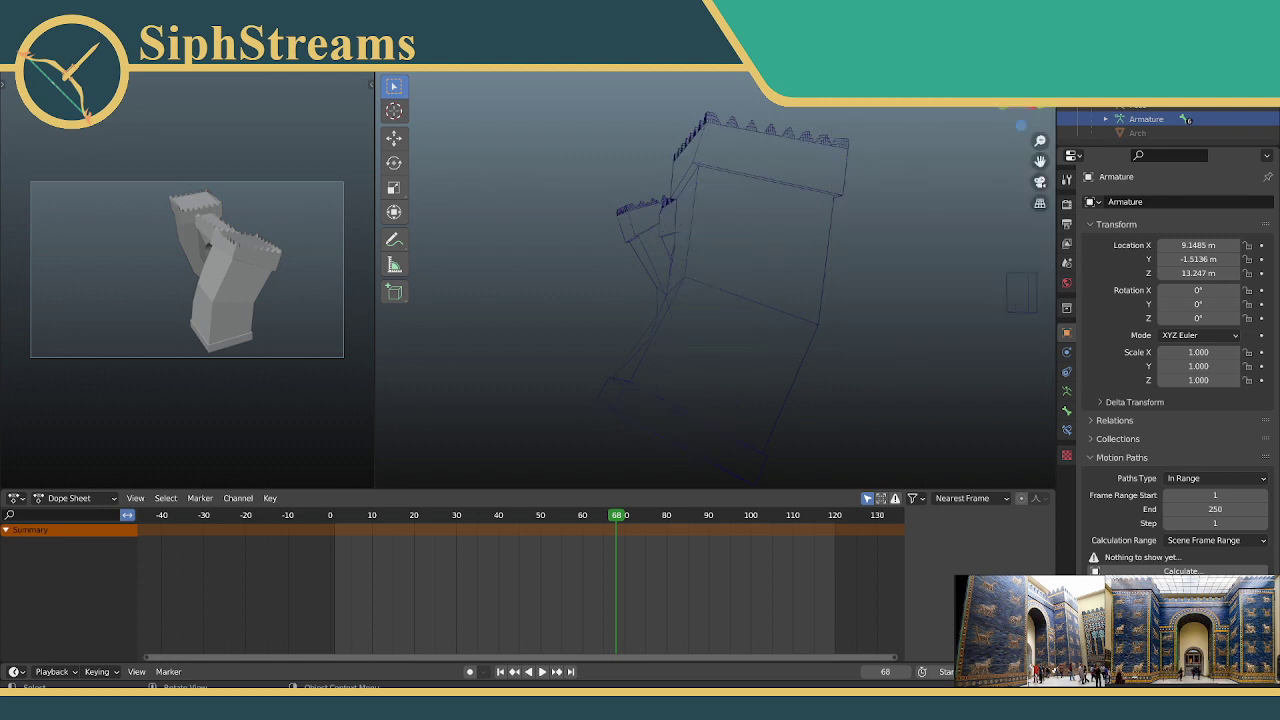
key(alt+z)
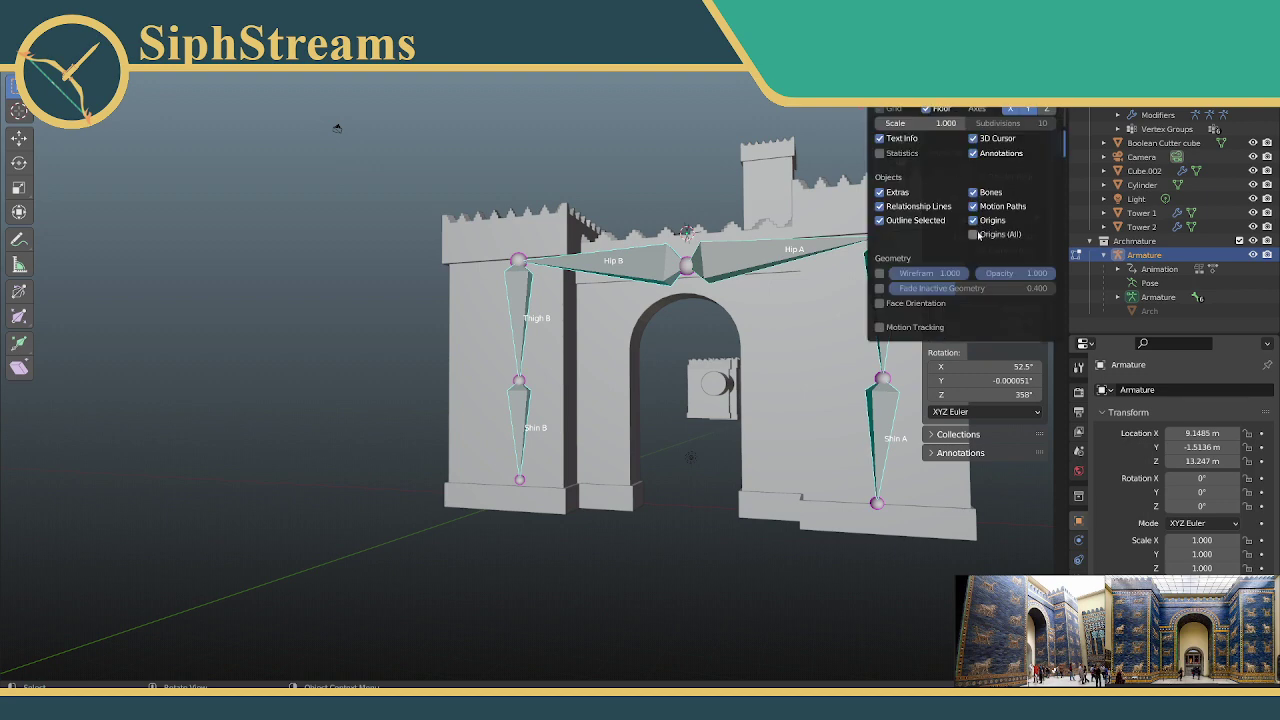
click(983, 195)
click(975, 194)
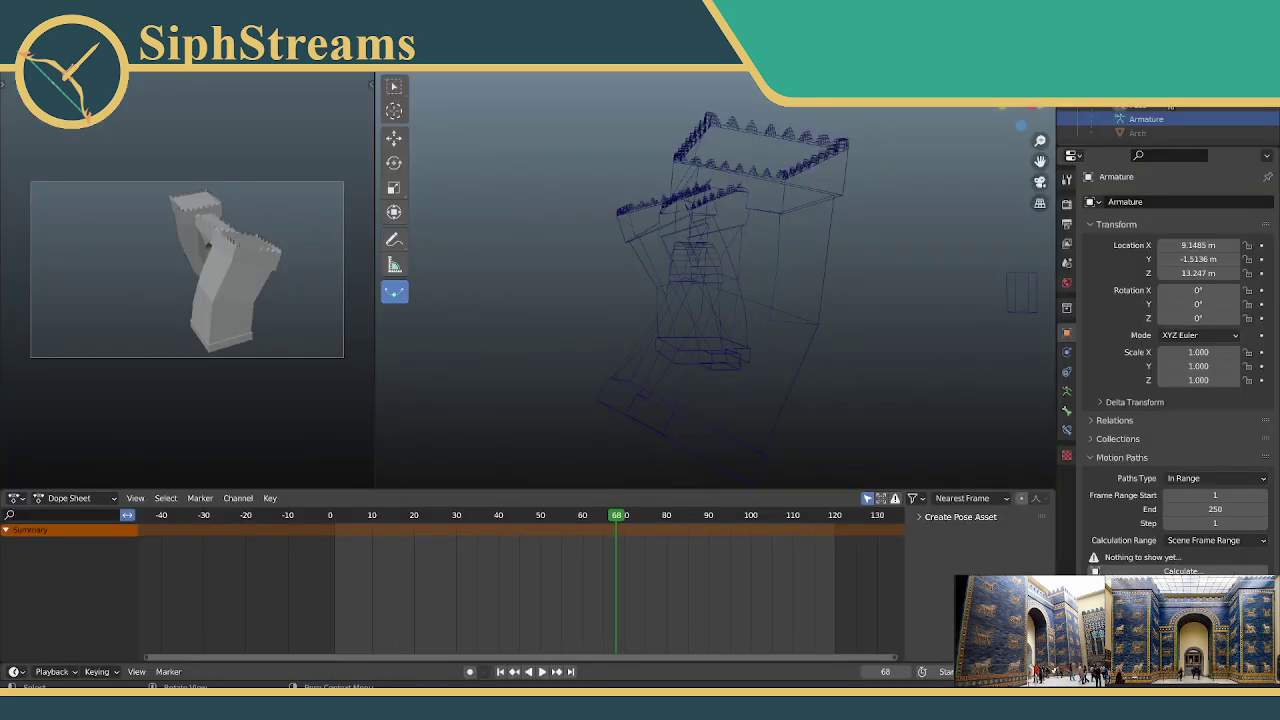
key(shift+alt+z)
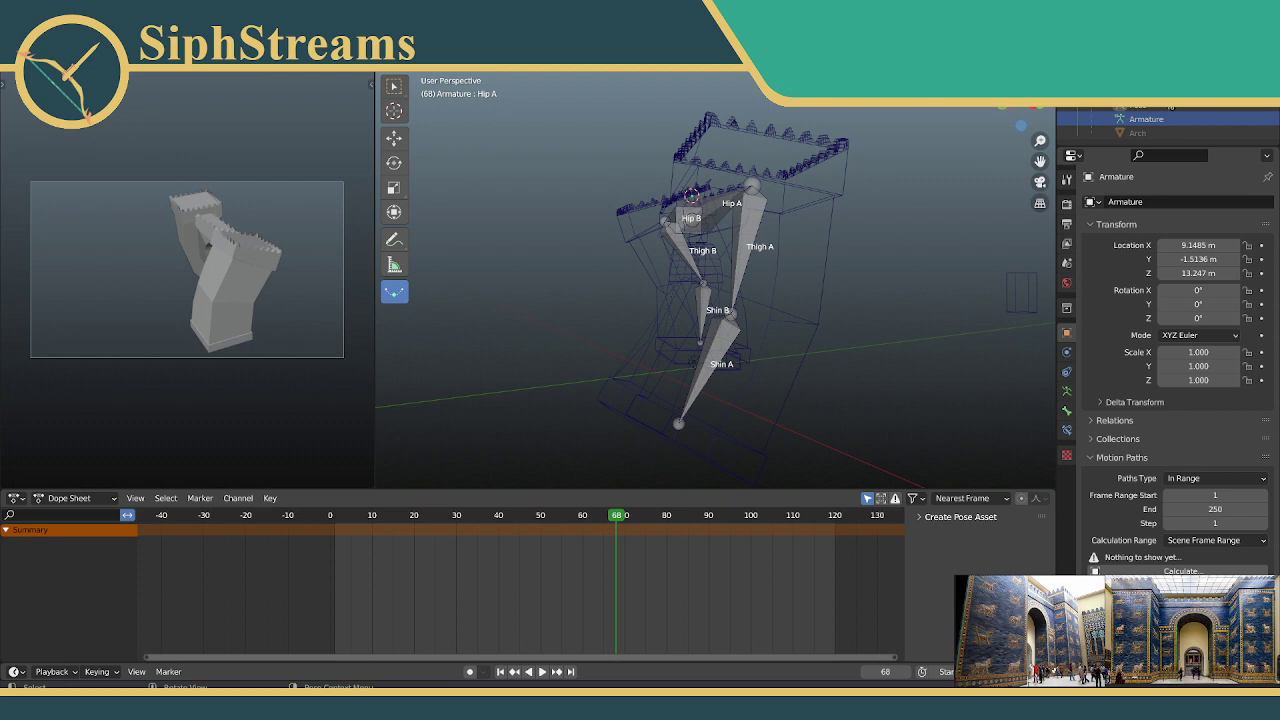
Step: Rotate Thigh A and blend the legs into an in-between pose with the Breakdowner
click(760, 215)
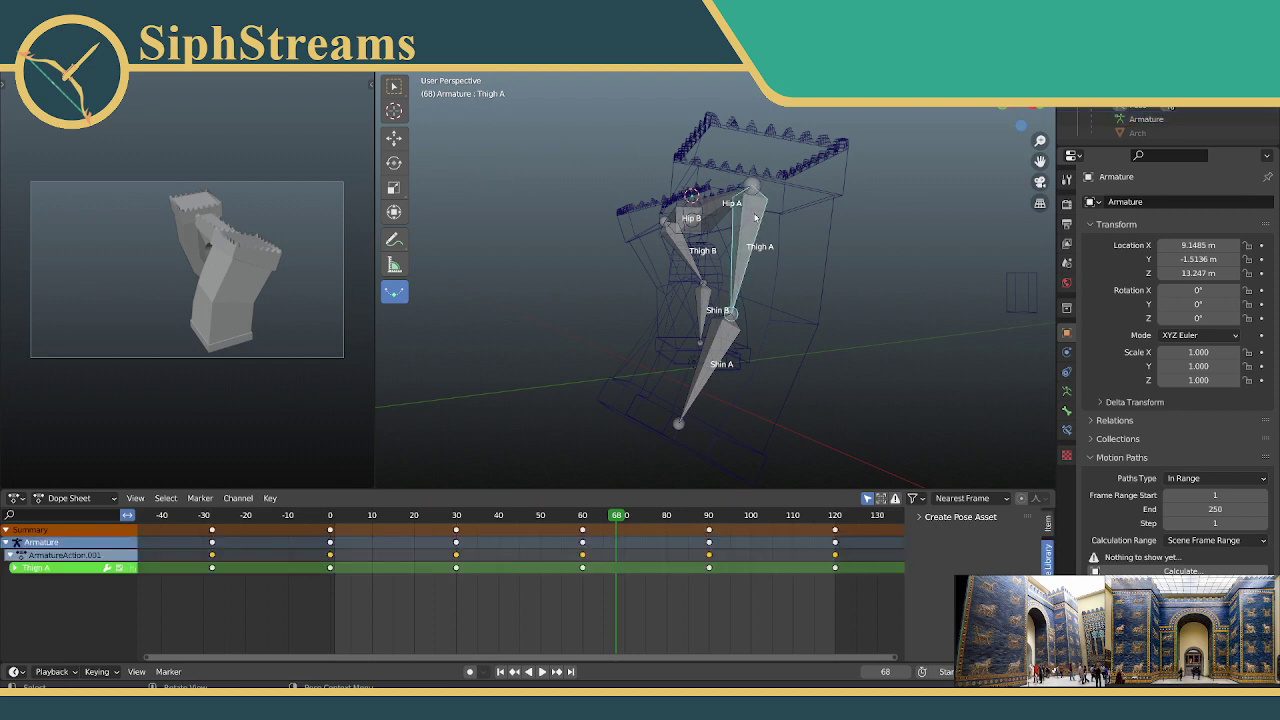
middle_drag(729, 256, 786, 277)
key(r)
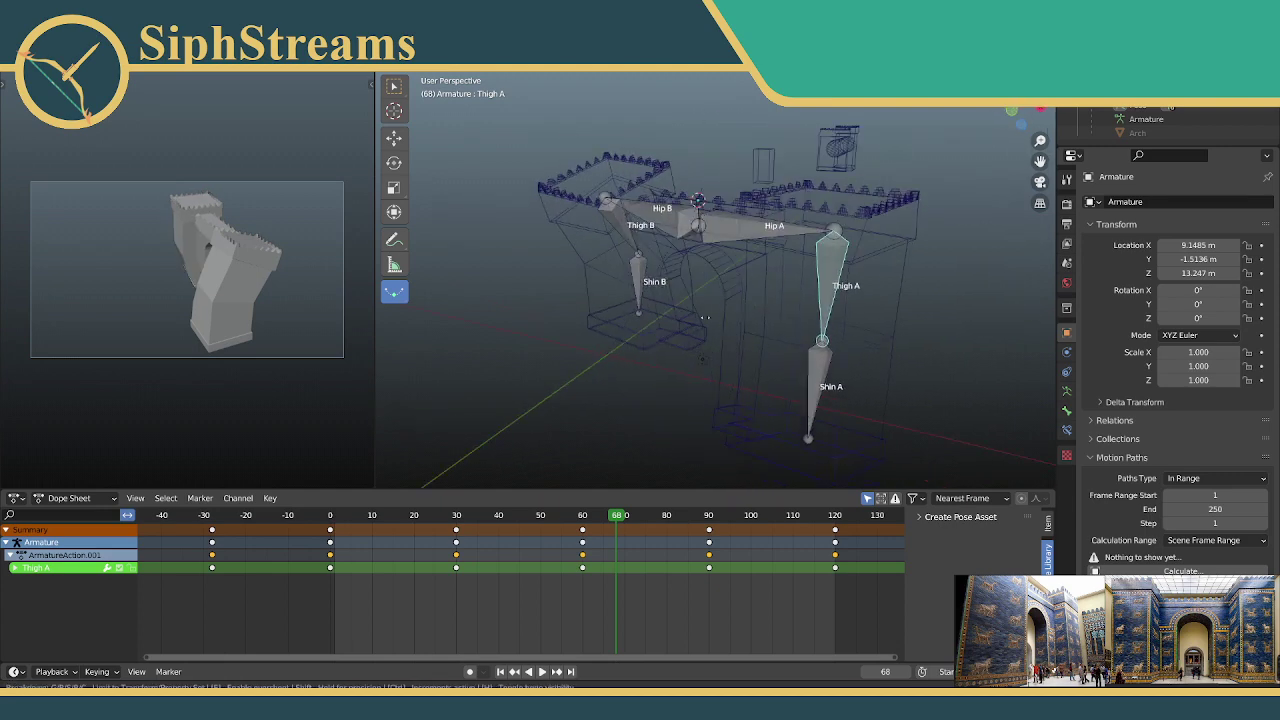
click(551, 352)
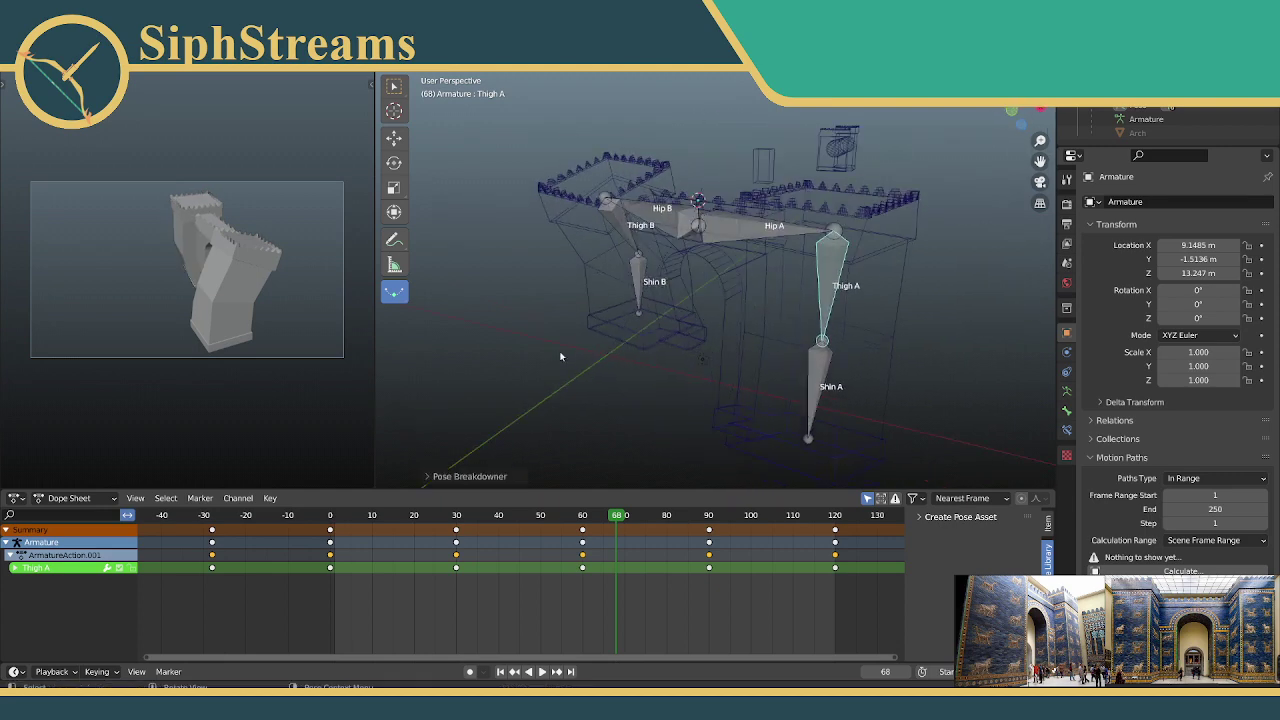
middle_drag(608, 364, 622, 170)
key(shift+e)
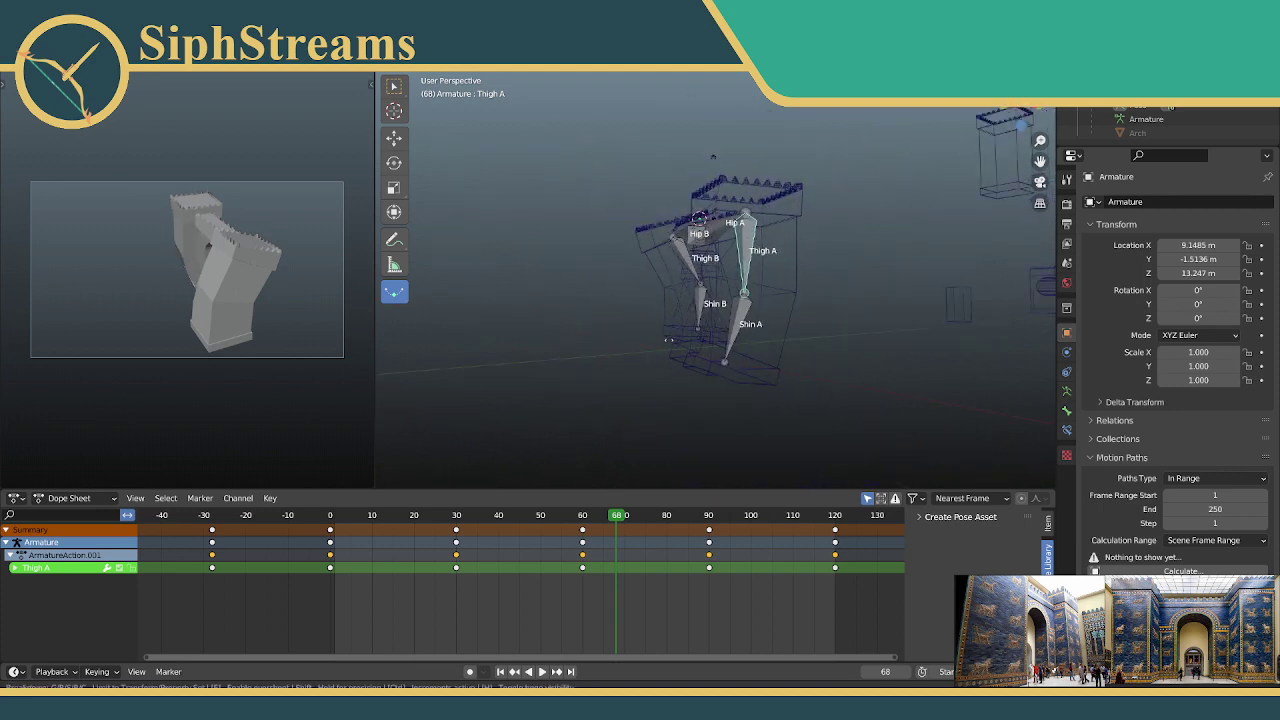
click(559, 342)
click(519, 401)
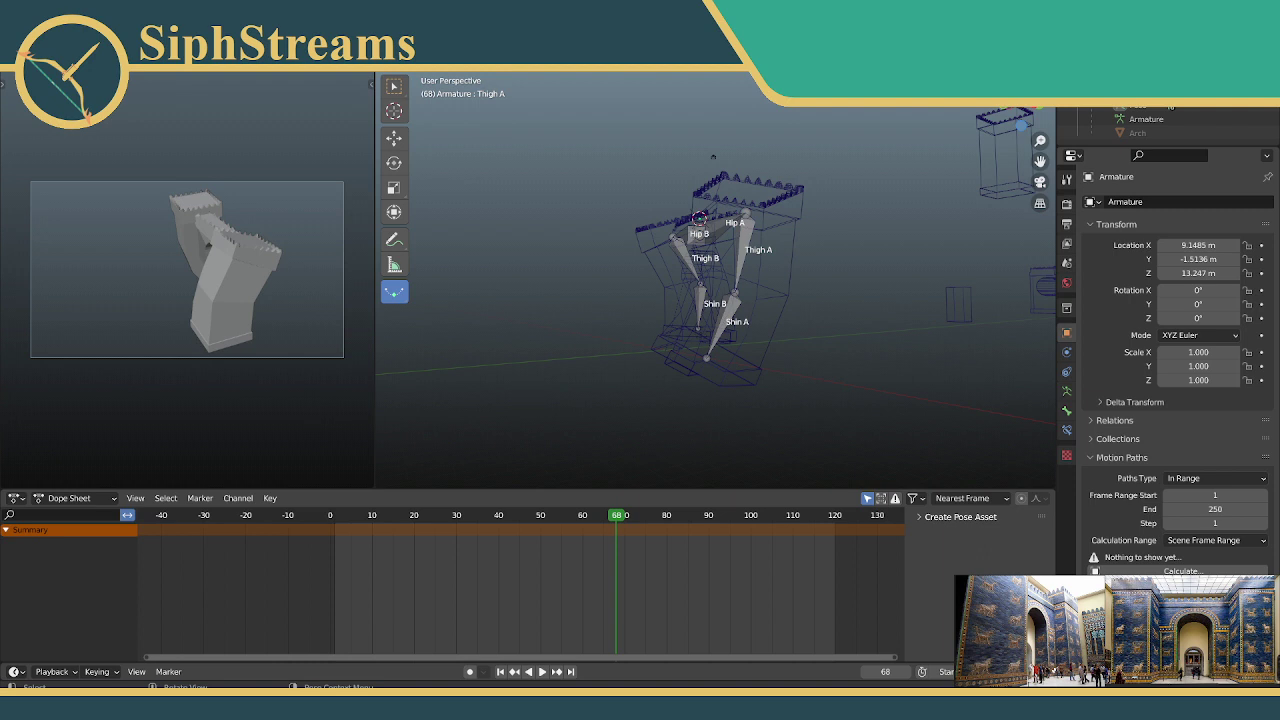
key(shift+e)
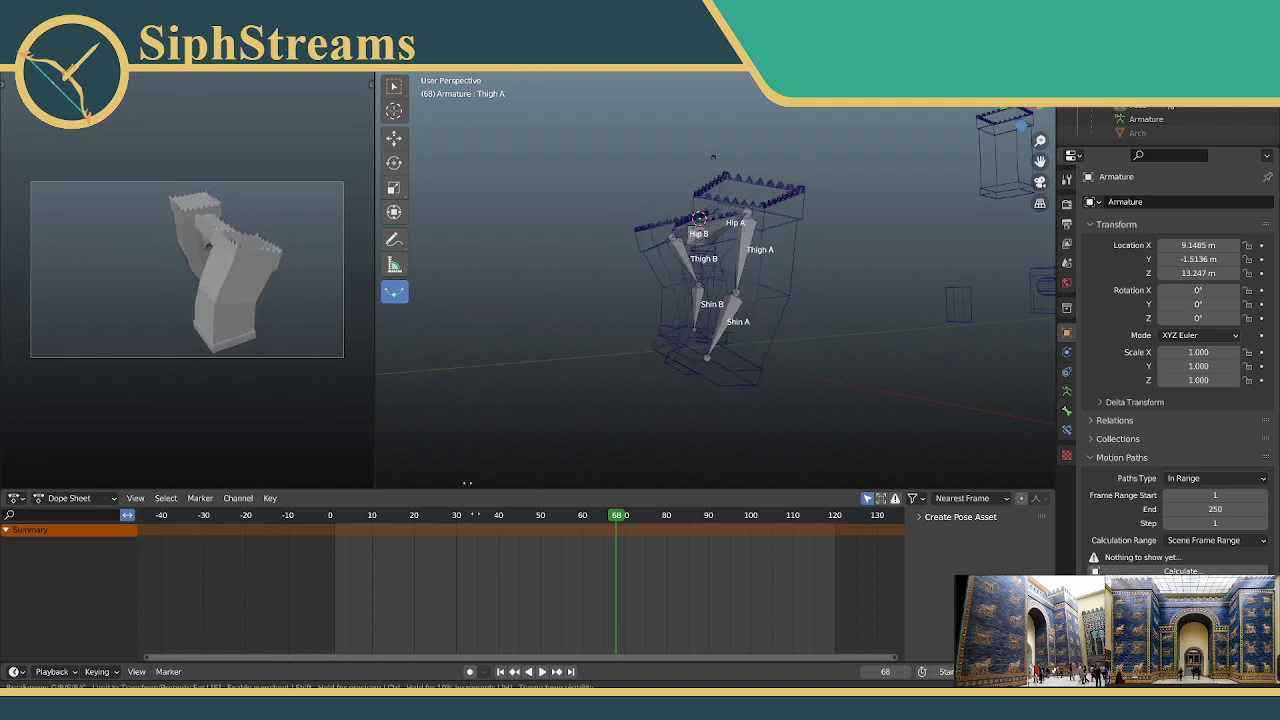
click(206, 589)
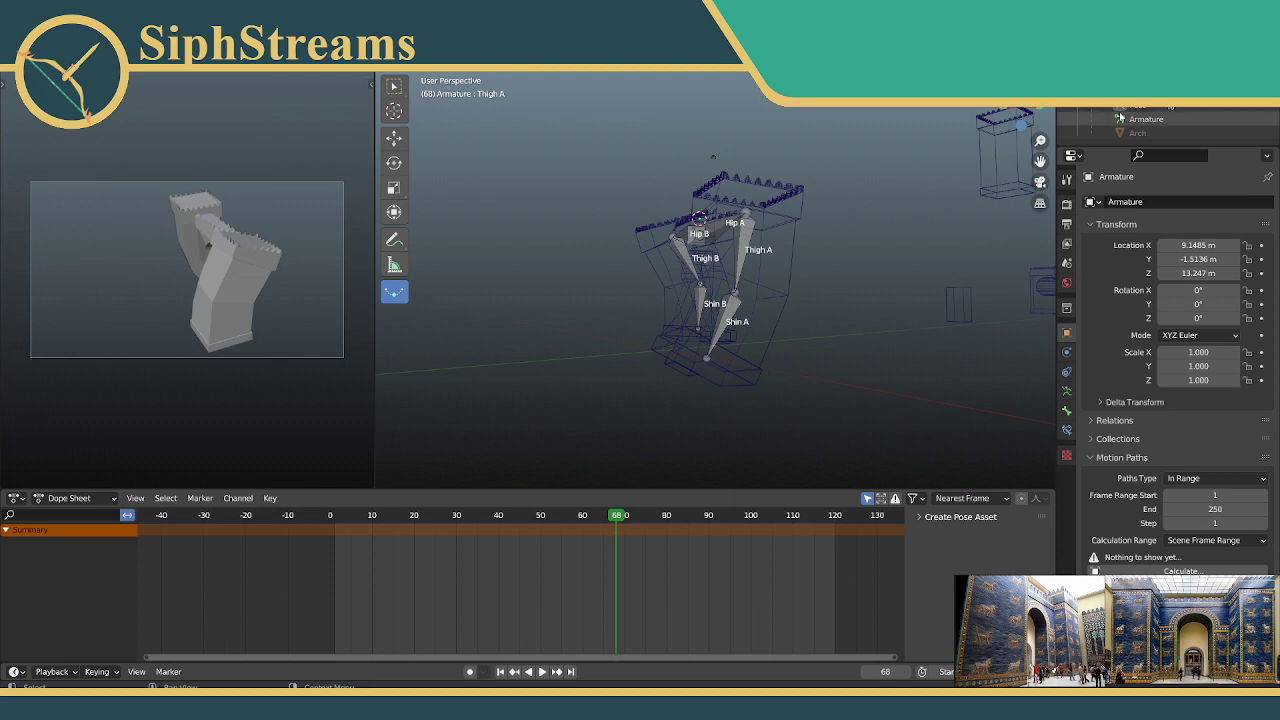
Step: Expand the armature's bones in the Outliner and select all the leg bones
click(1137, 120)
click(1121, 118)
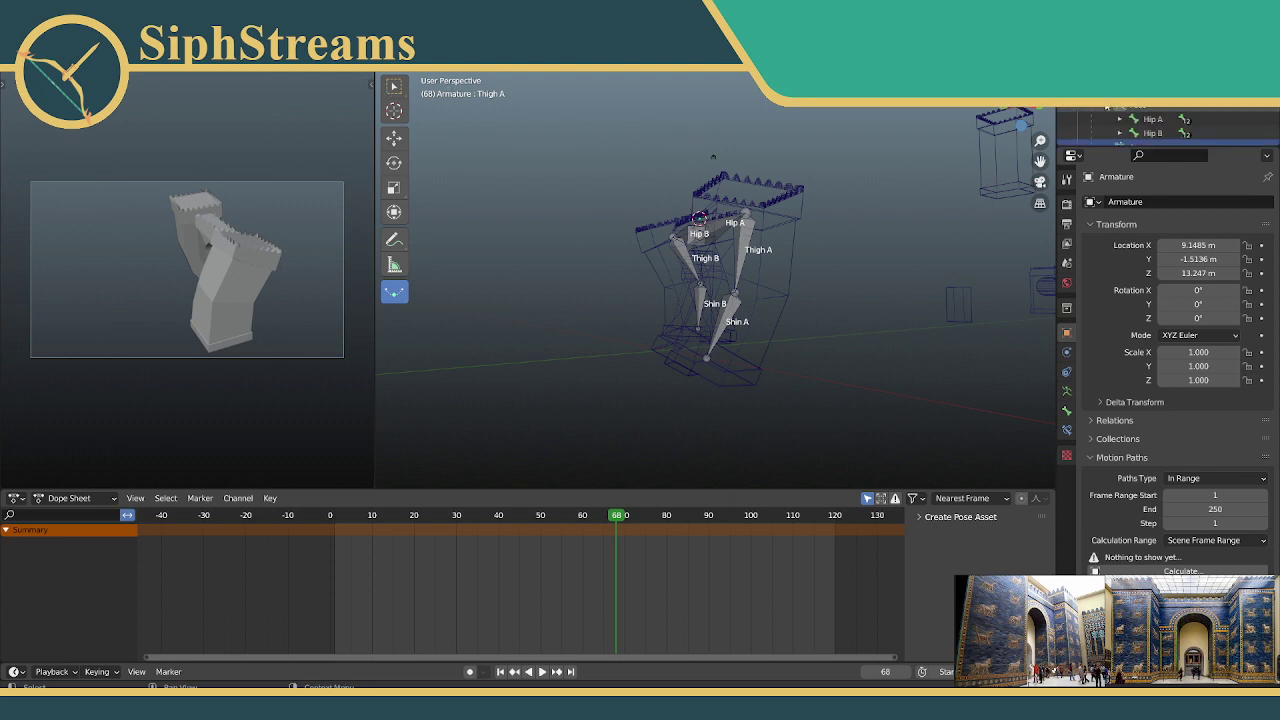
scroll(1141, 120, down, 2)
click(1150, 119)
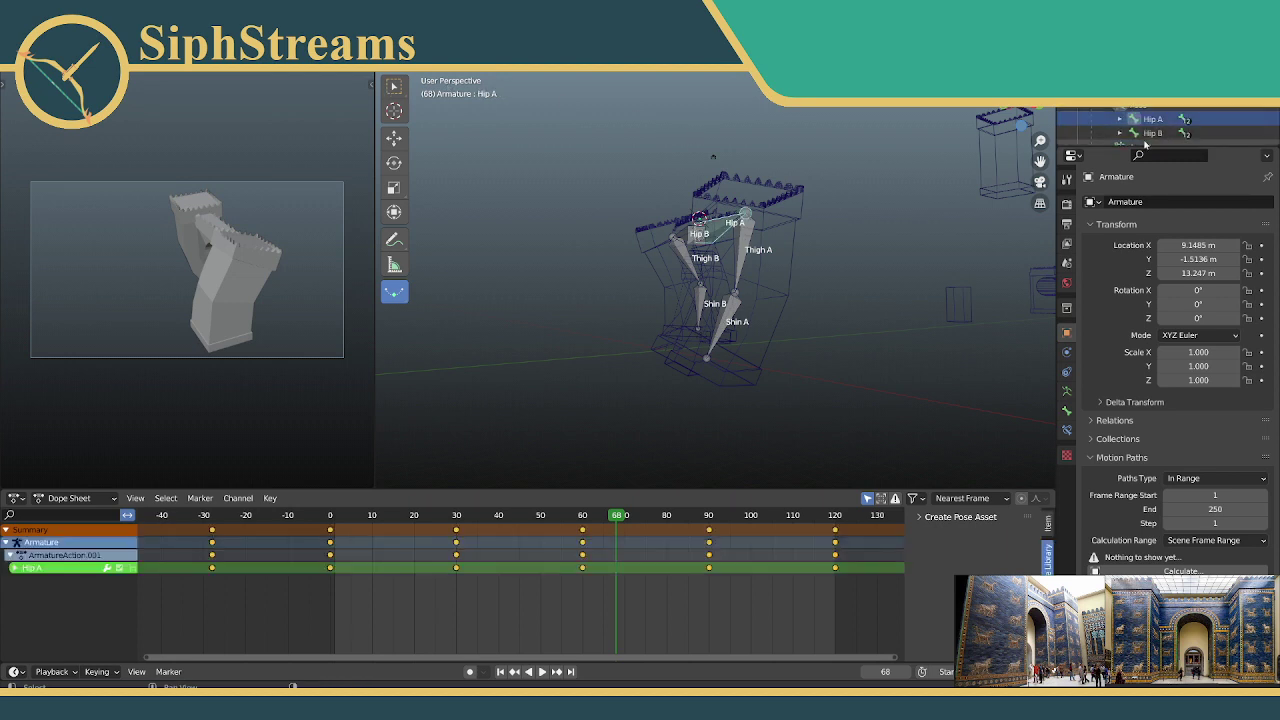
click(1145, 145)
scroll(1145, 130, up, 3)
click(1146, 119)
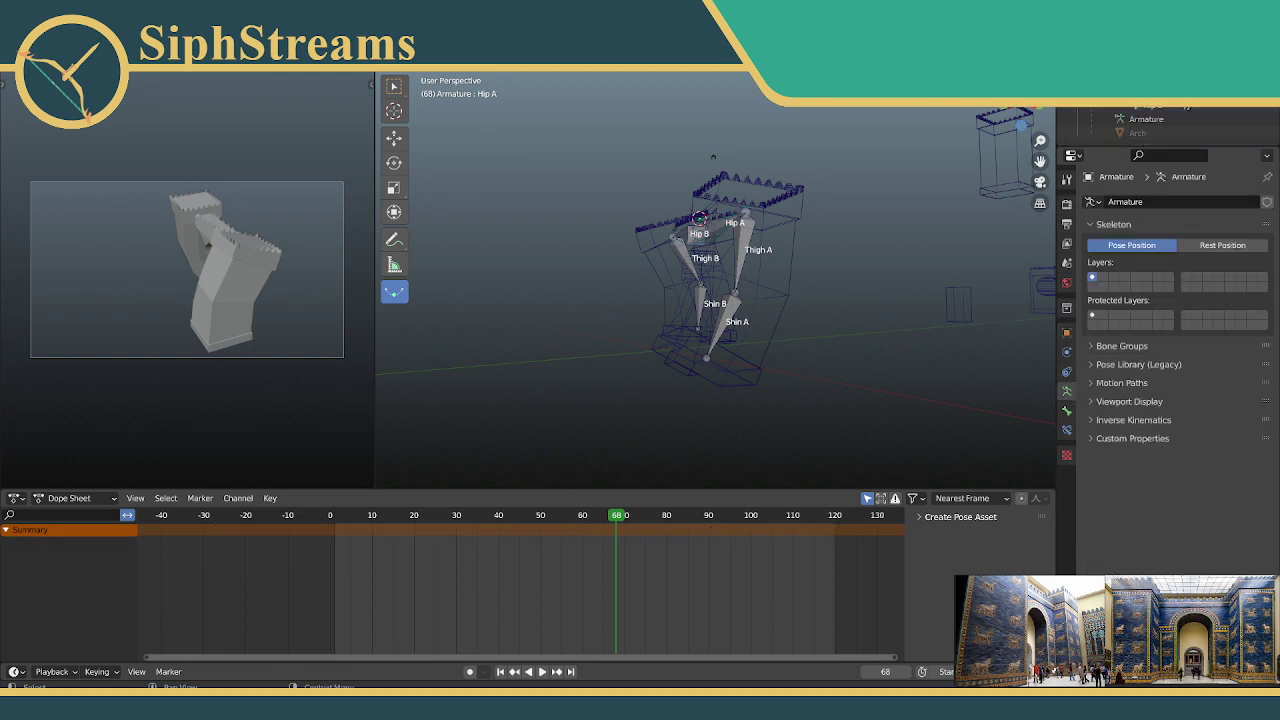
scroll(1131, 126, up, 3)
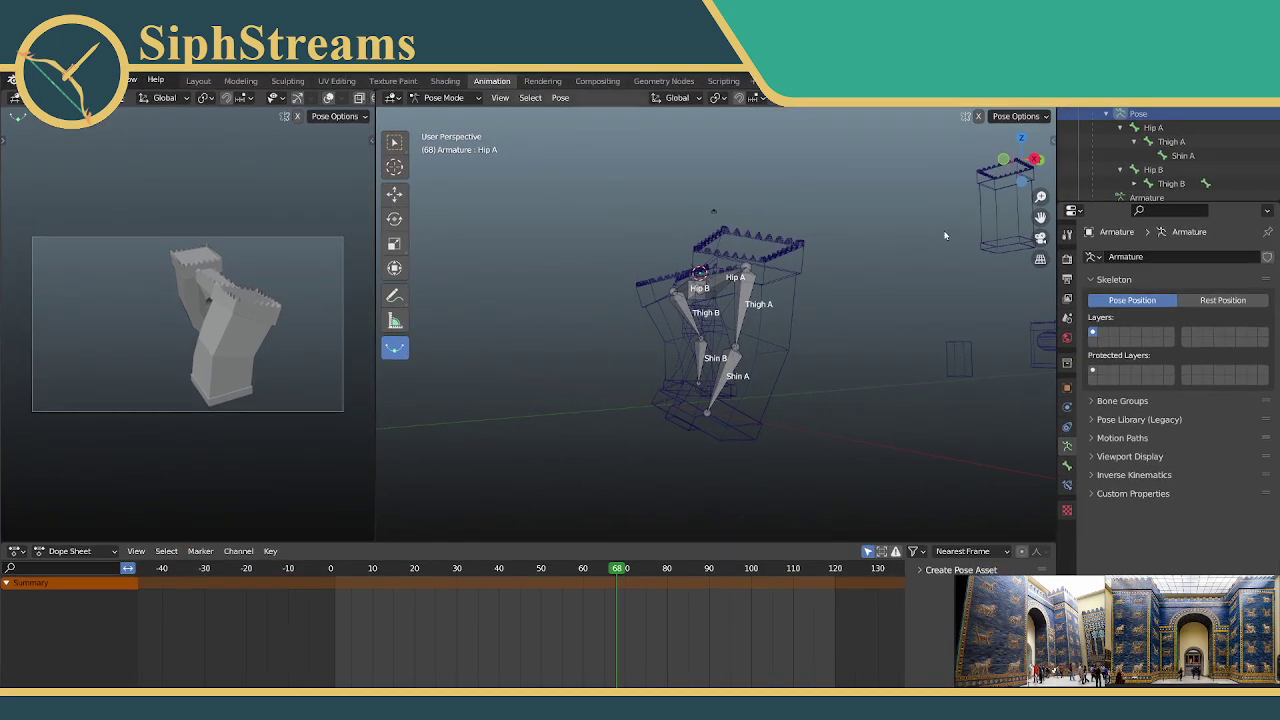
scroll(1137, 166, down, 1)
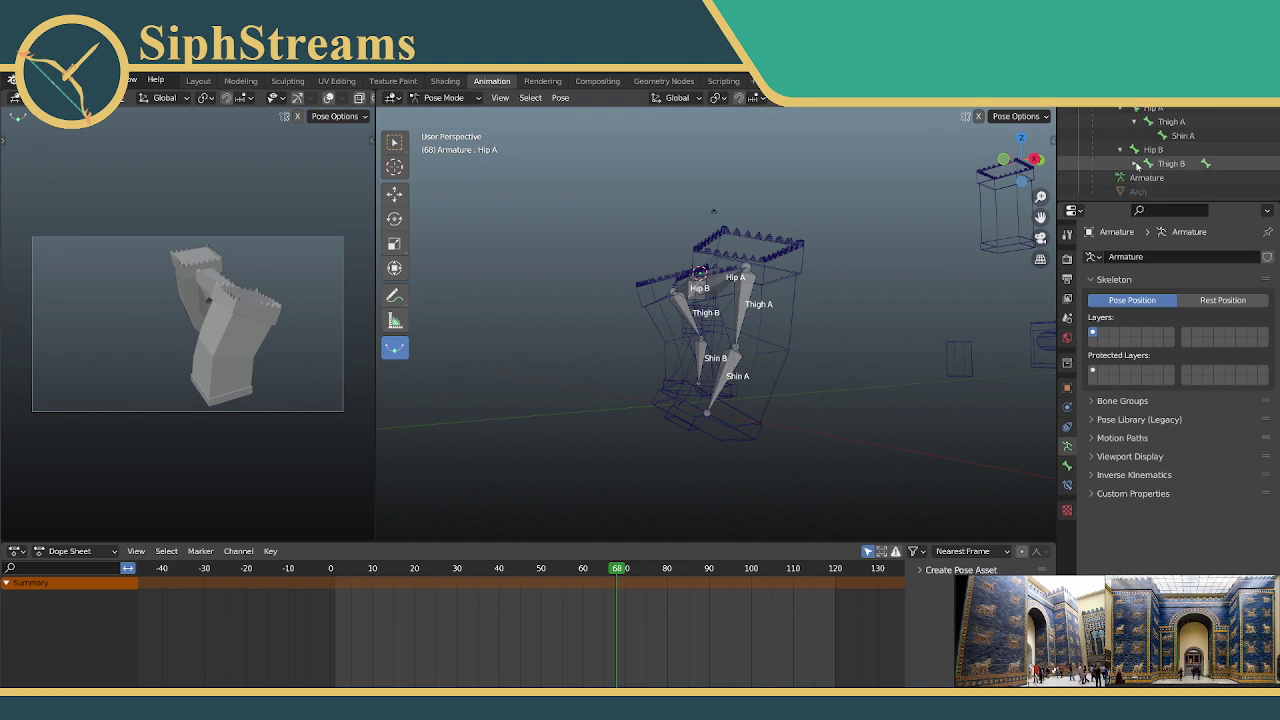
click(1135, 164)
key(a)
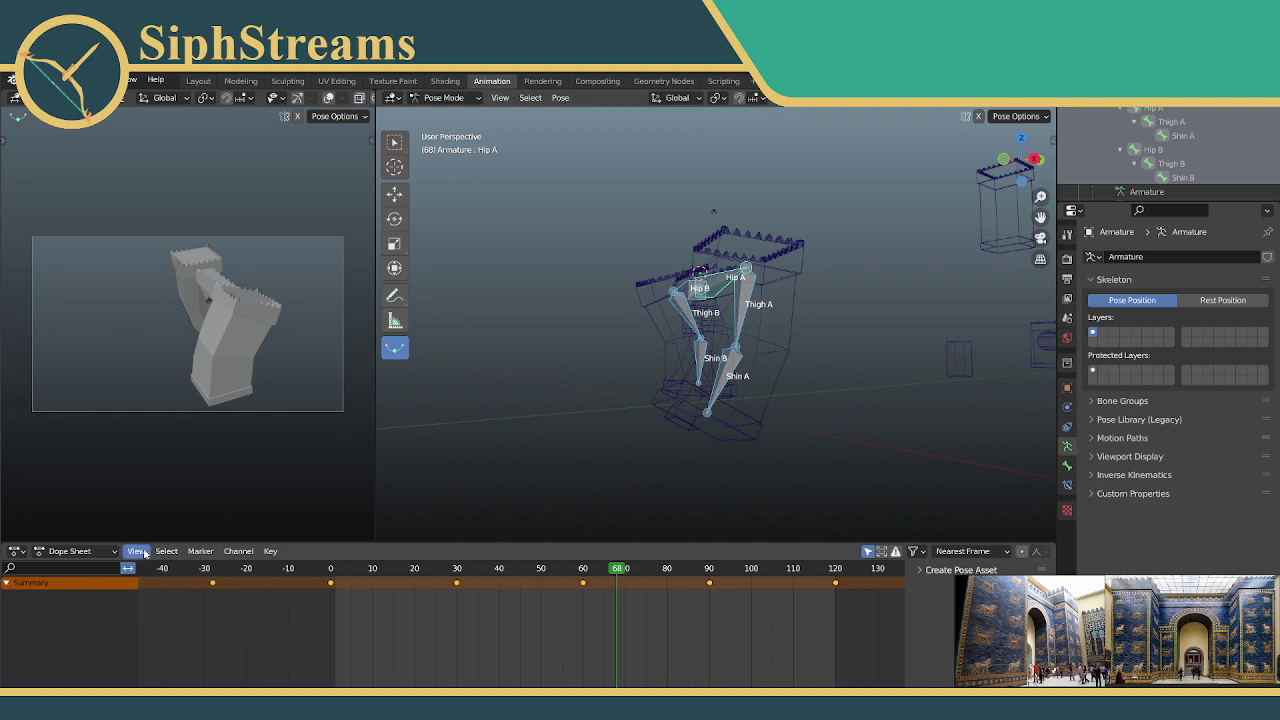
Step: Delete the Summary keyframes at -30, 90 and 120, then those at 0, 30 and 60
right_click(213, 585)
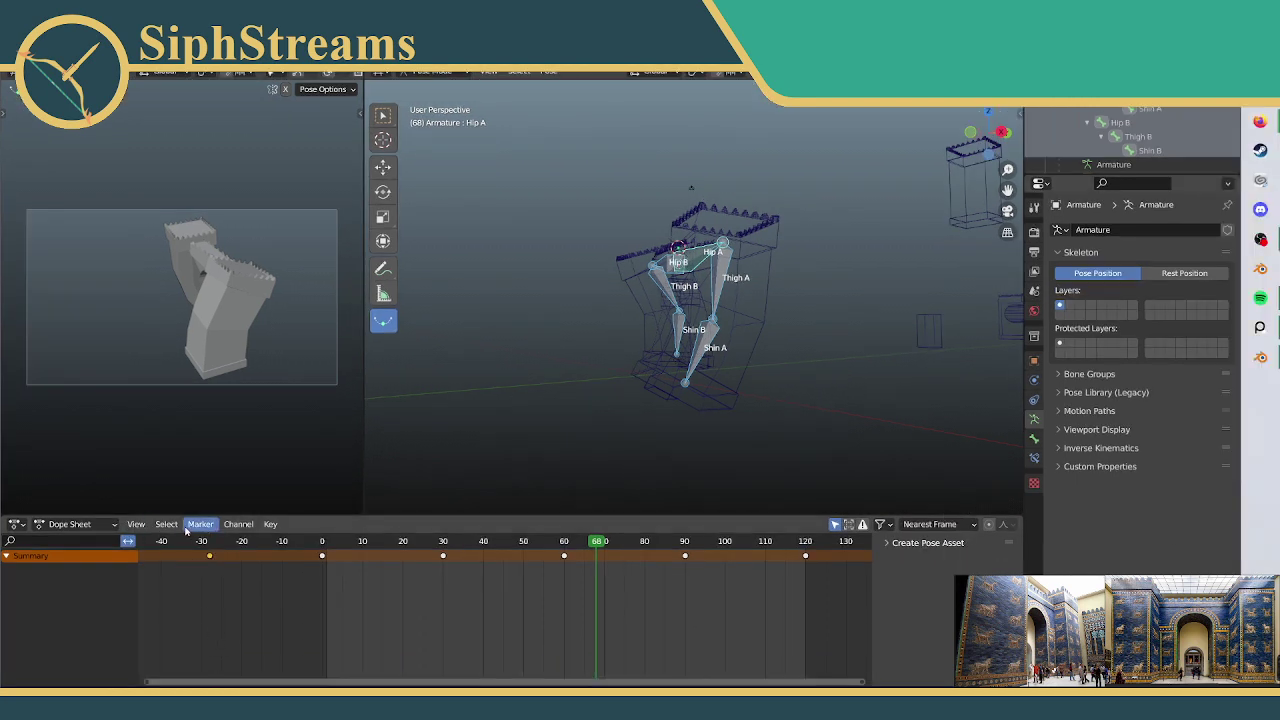
right_click(232, 556)
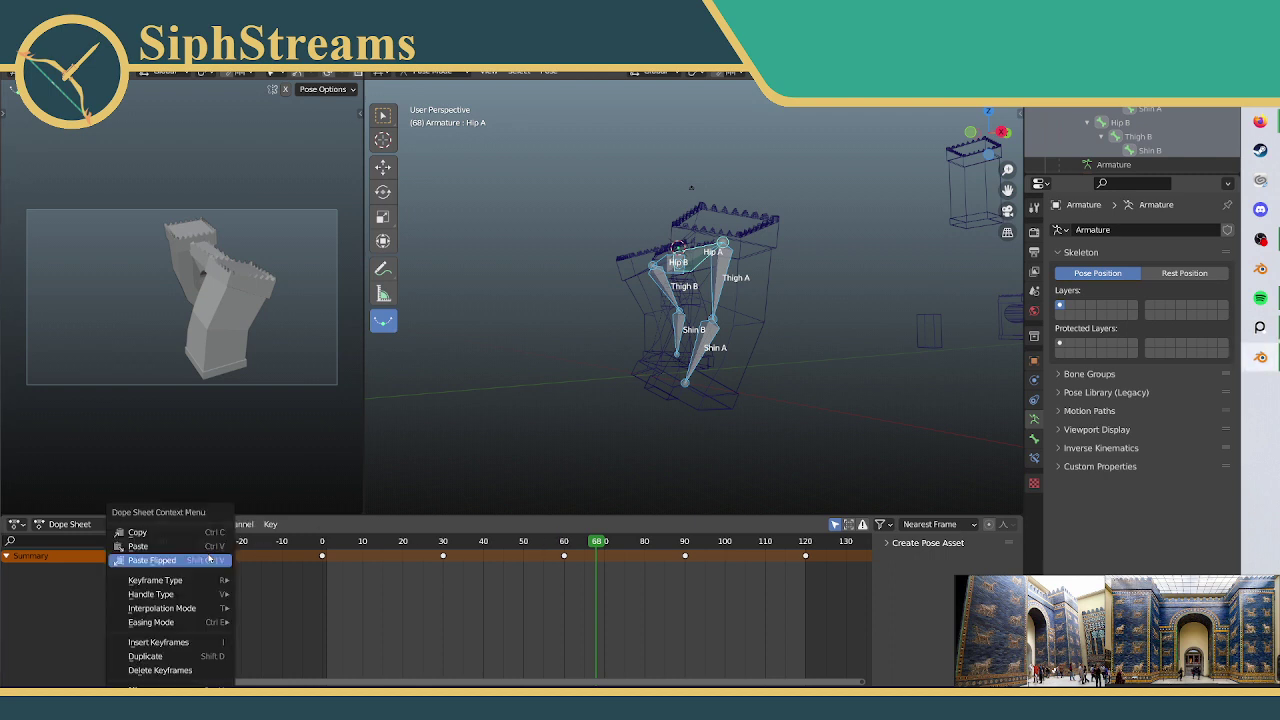
click(194, 673)
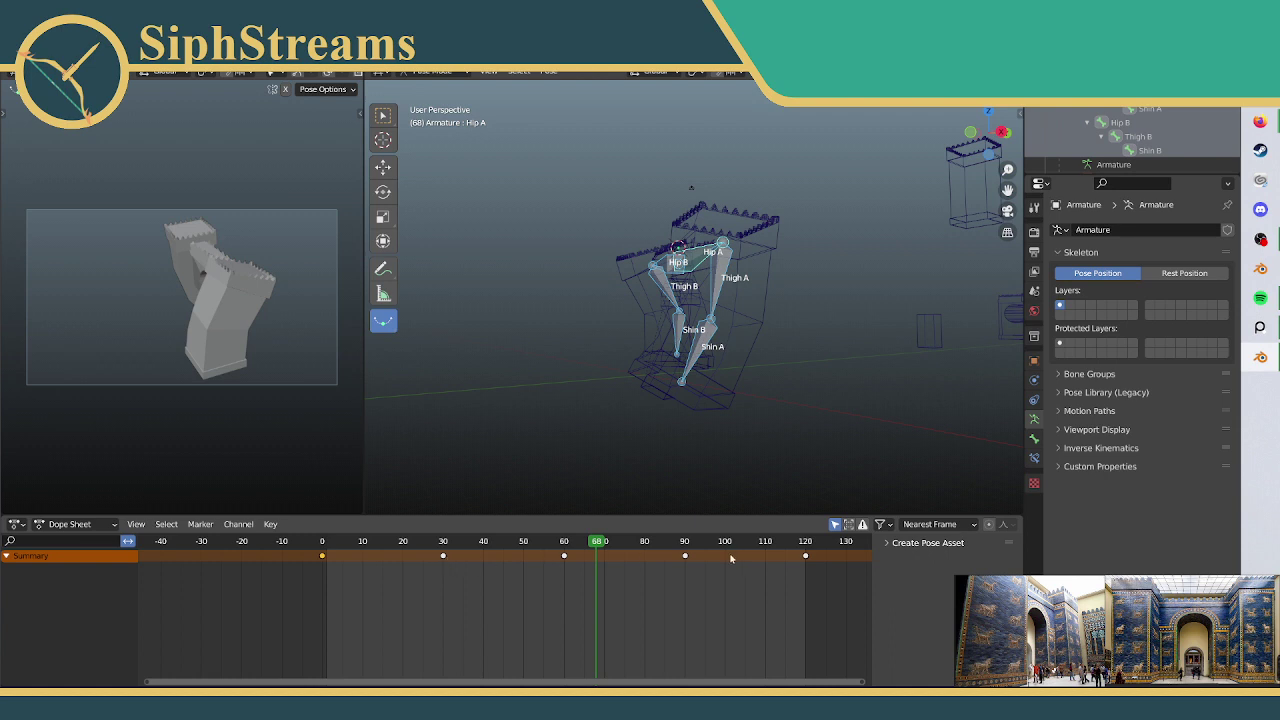
right_click(806, 558)
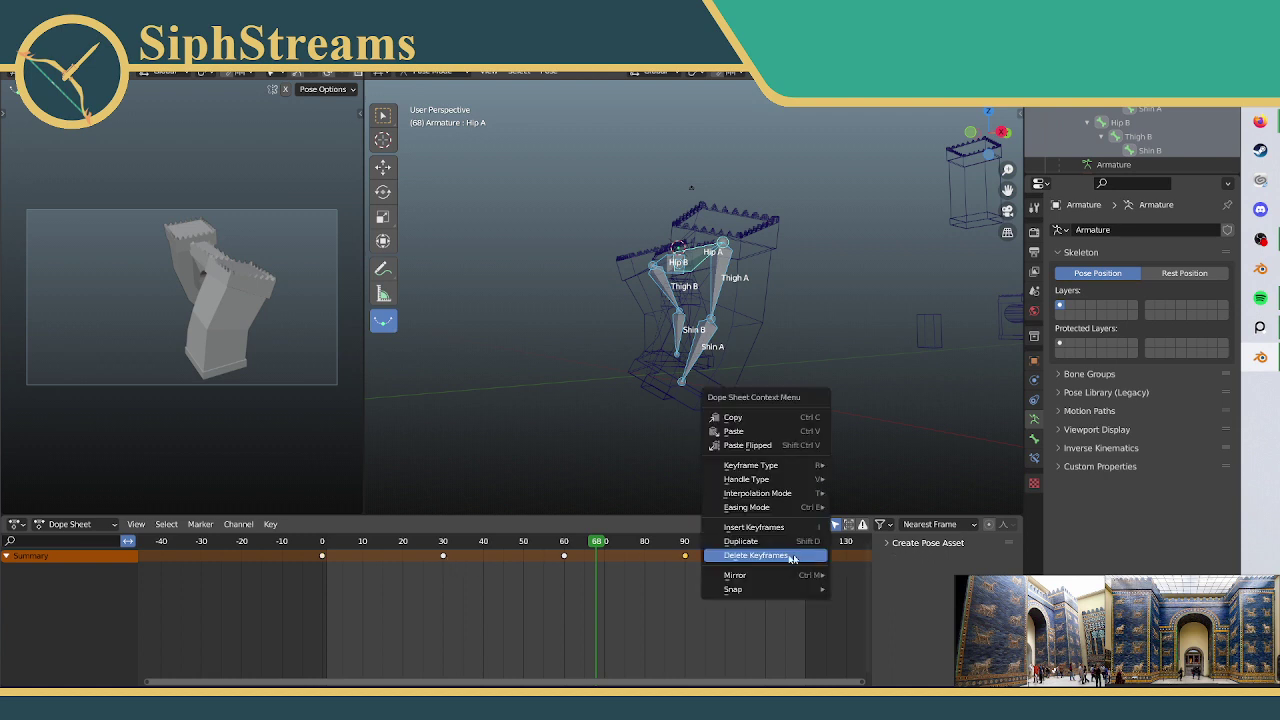
click(762, 553)
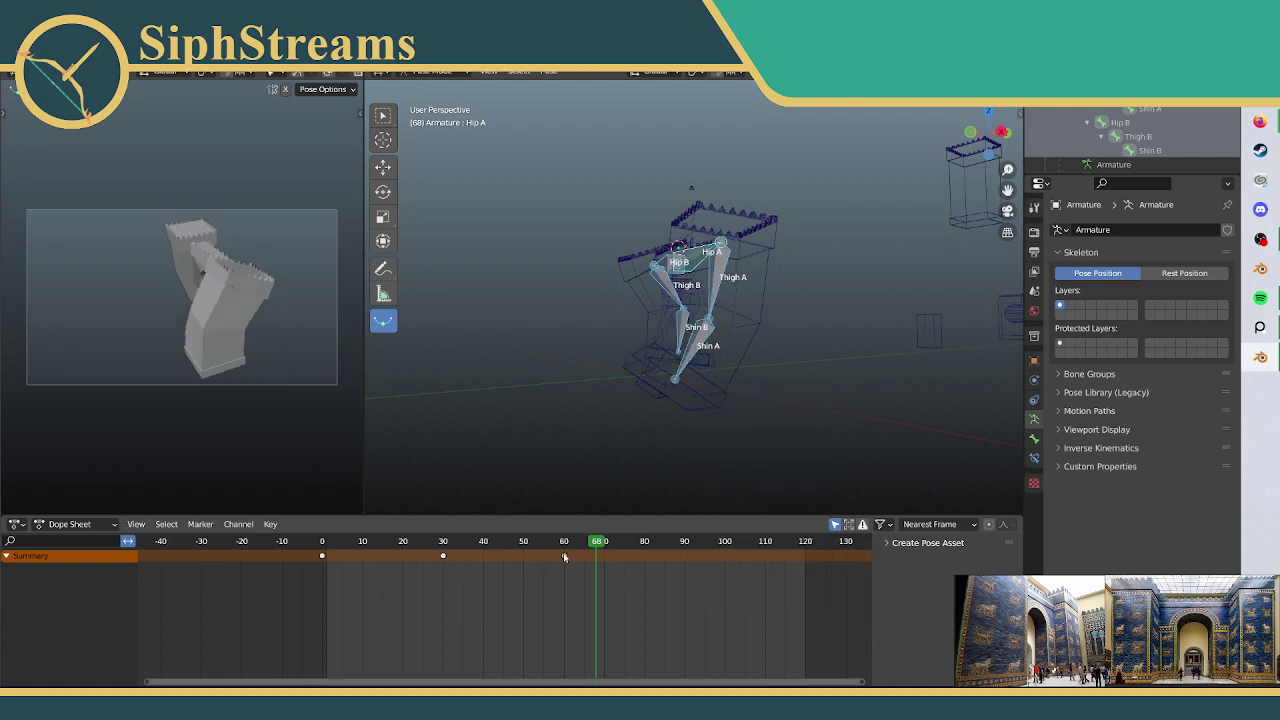
click(564, 556)
right_click(324, 556)
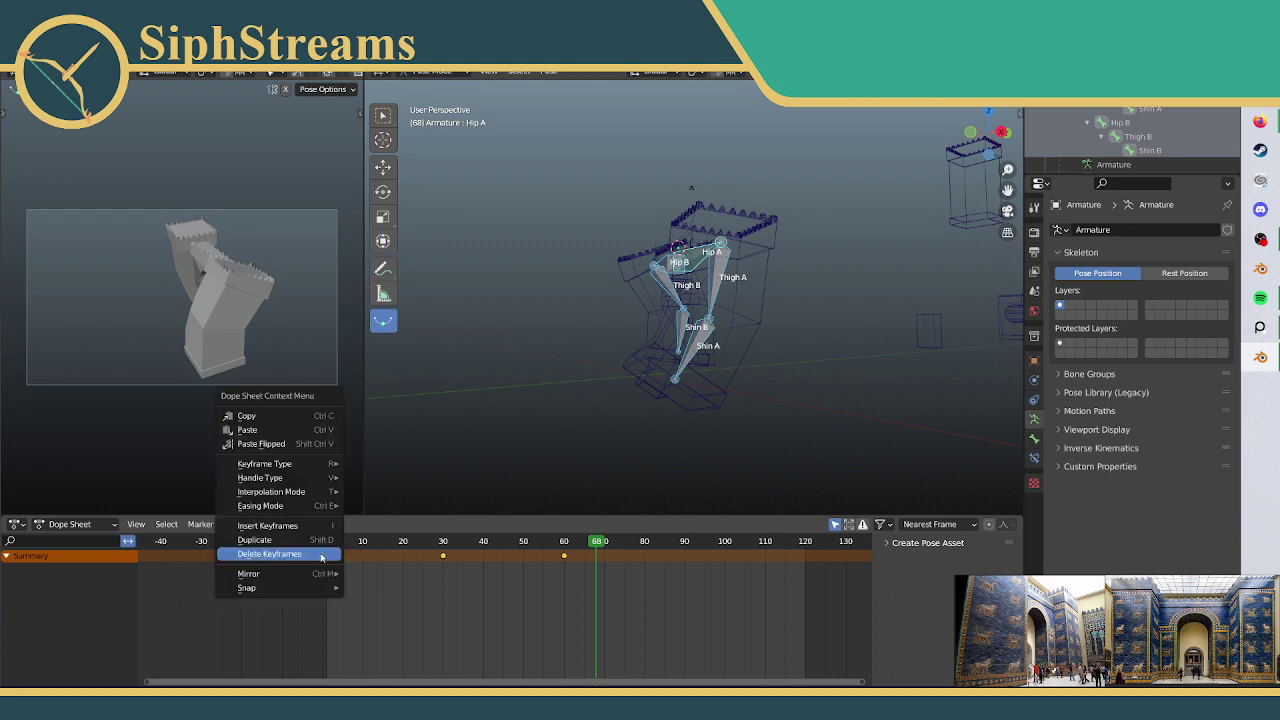
click(310, 553)
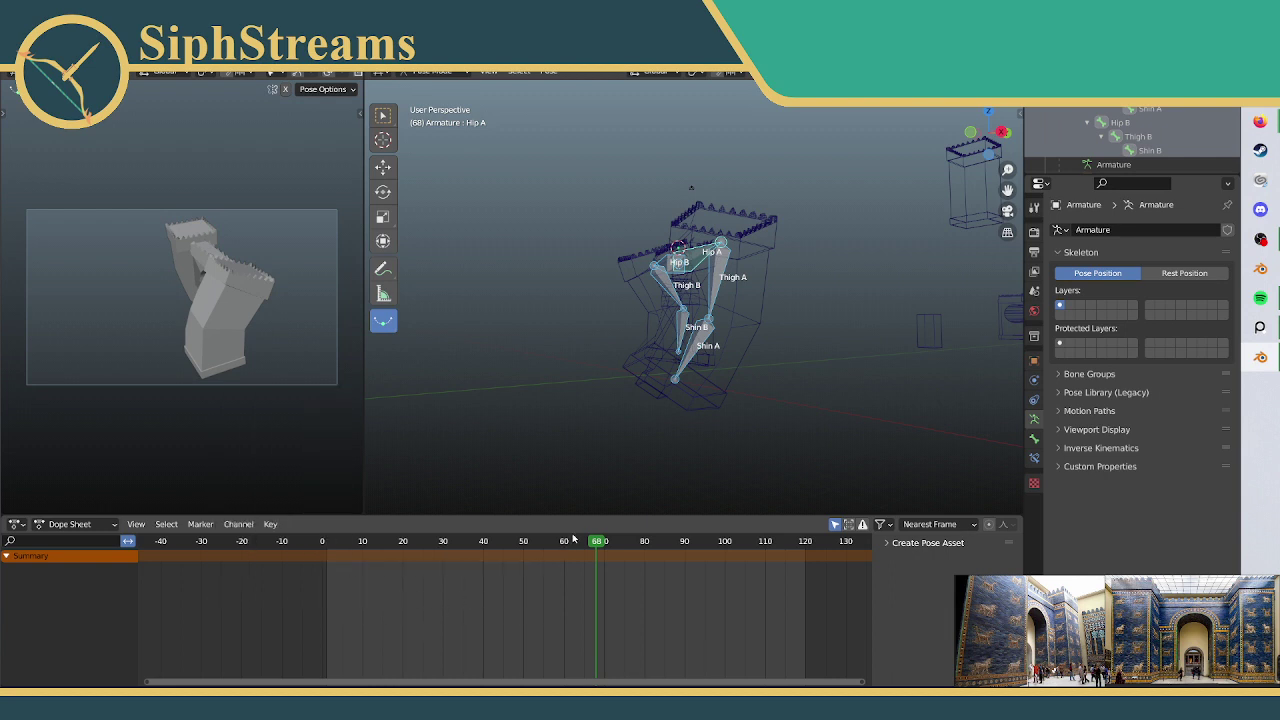
Step: Undo the last deletion, then delete all remaining keyframes so the Summary is empty
drag(597, 551, 322, 551)
key(ctrl+z)
click(564, 556)
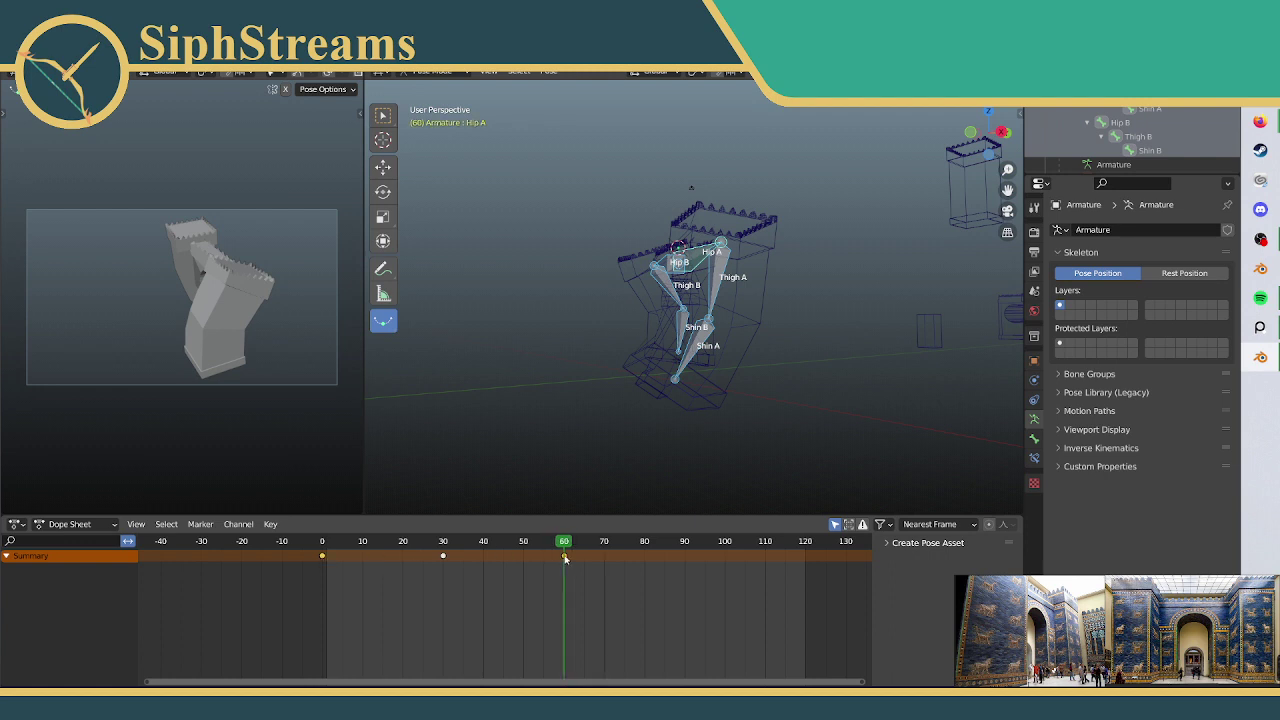
right_click(446, 557)
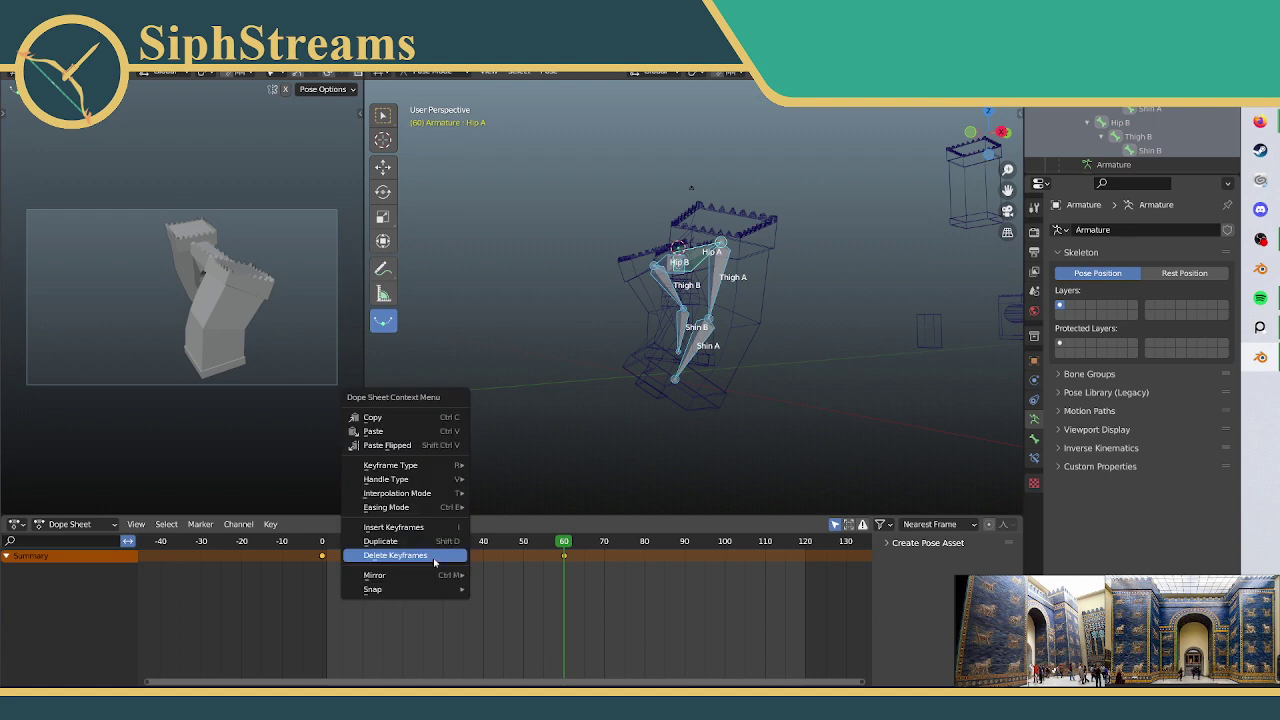
click(434, 559)
right_click(714, 246)
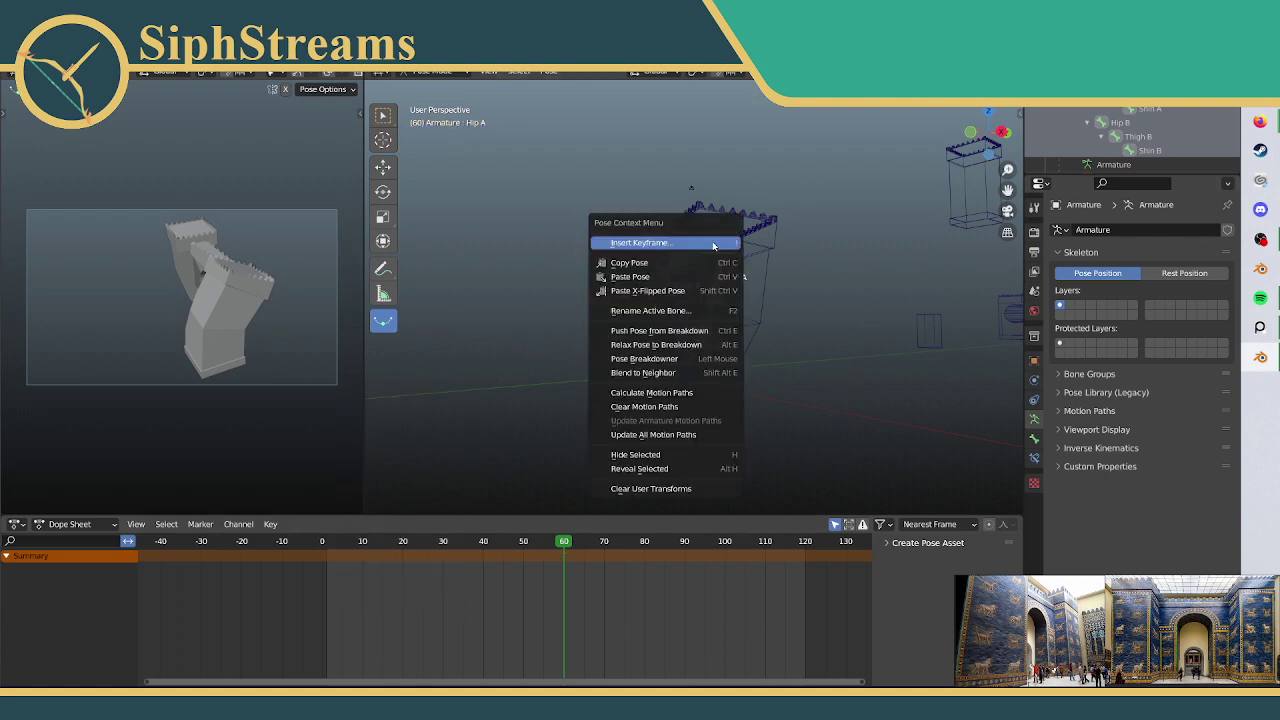
Step: Clear the bones' motion paths and user transforms, returning the legs to their straight rest pose
click(700, 407)
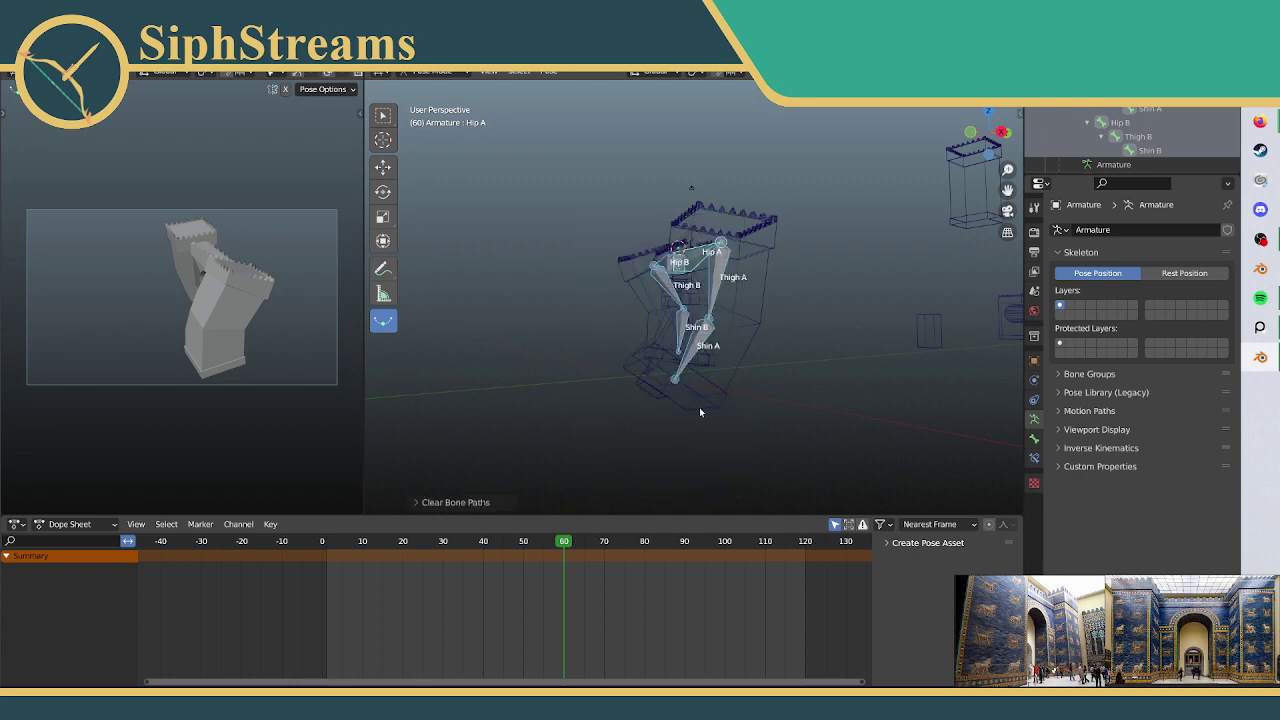
right_click(712, 268)
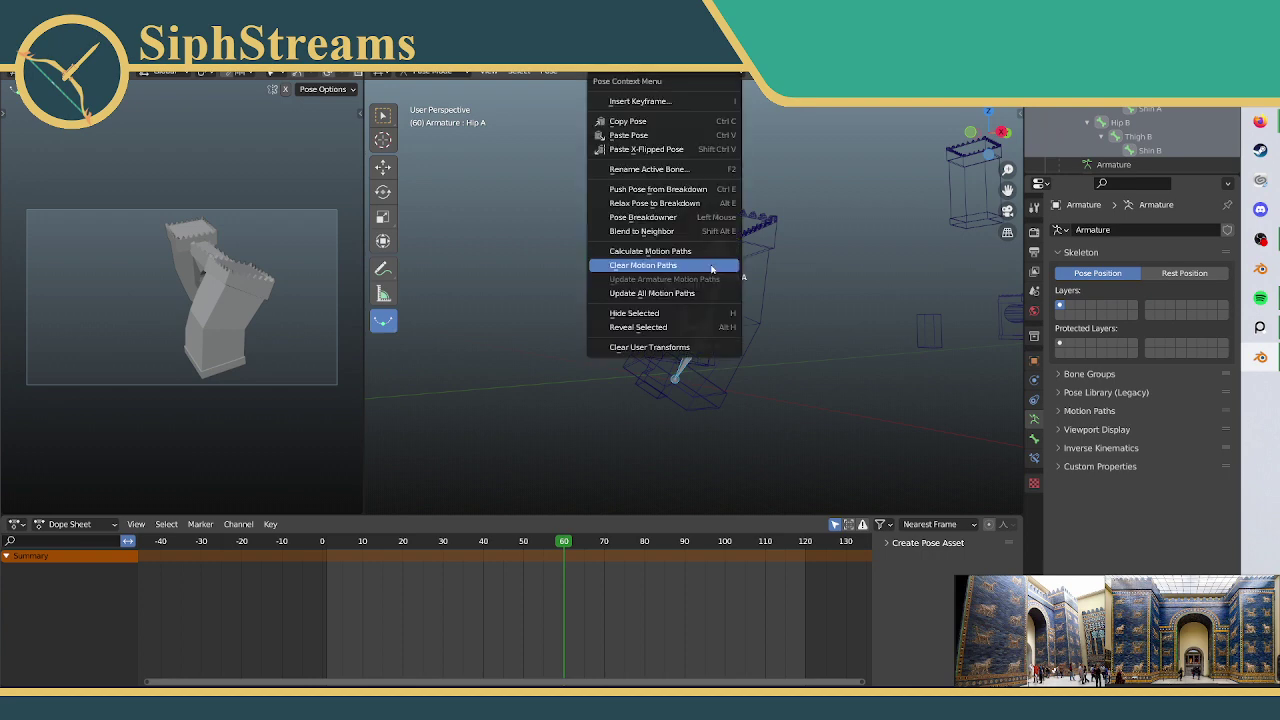
click(682, 347)
middle_drag(683, 330, 786, 366)
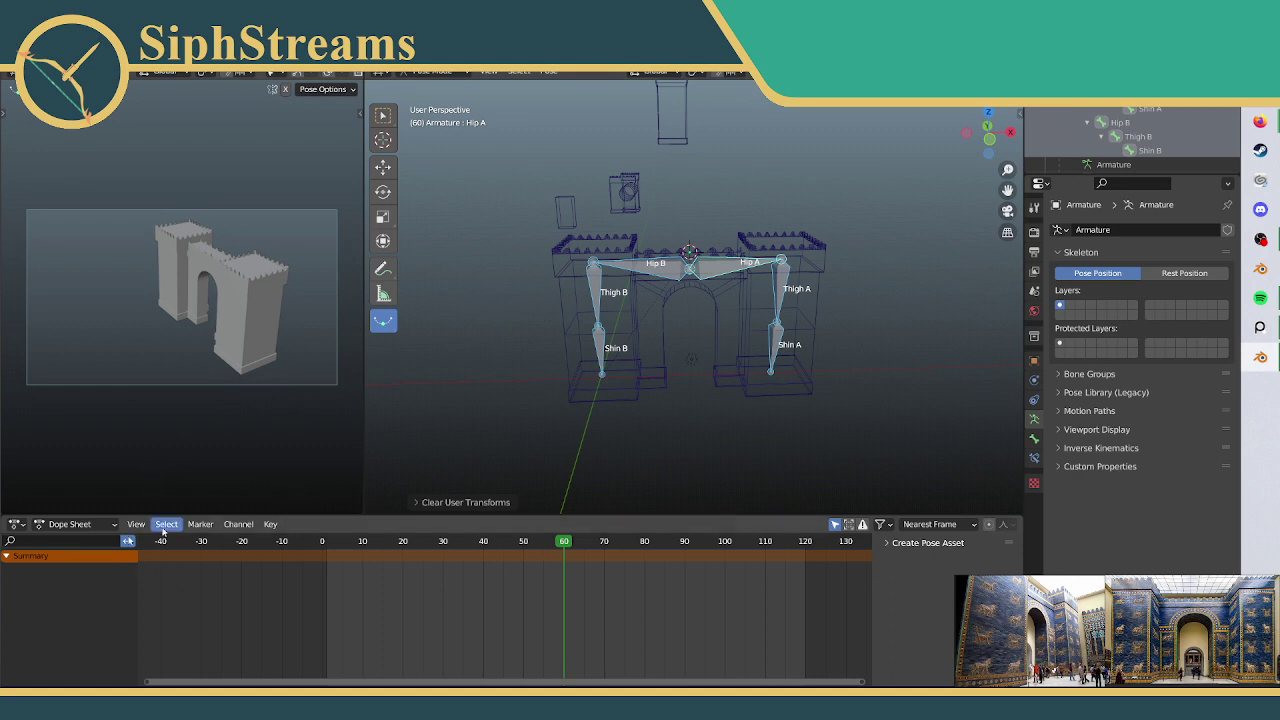
Step: In the Action Editor, rename the keyframed ArmatureAction to Test Jaunt
click(73, 527)
click(75, 555)
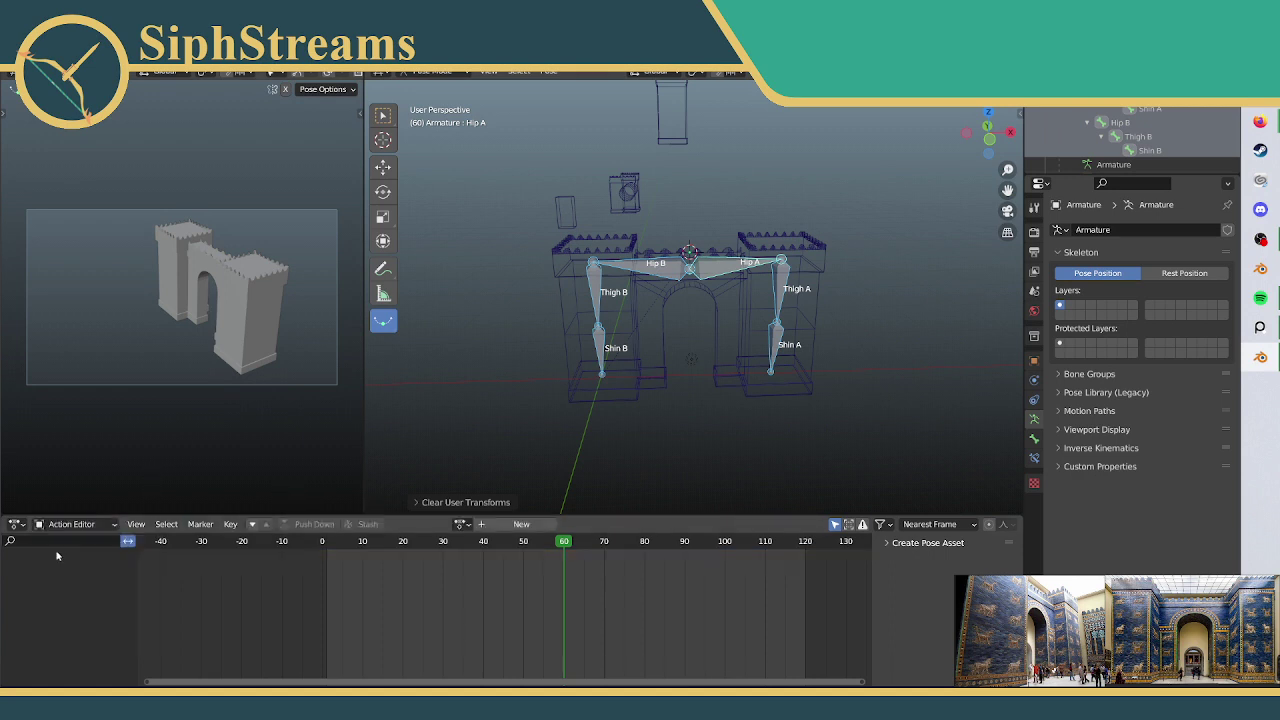
click(462, 525)
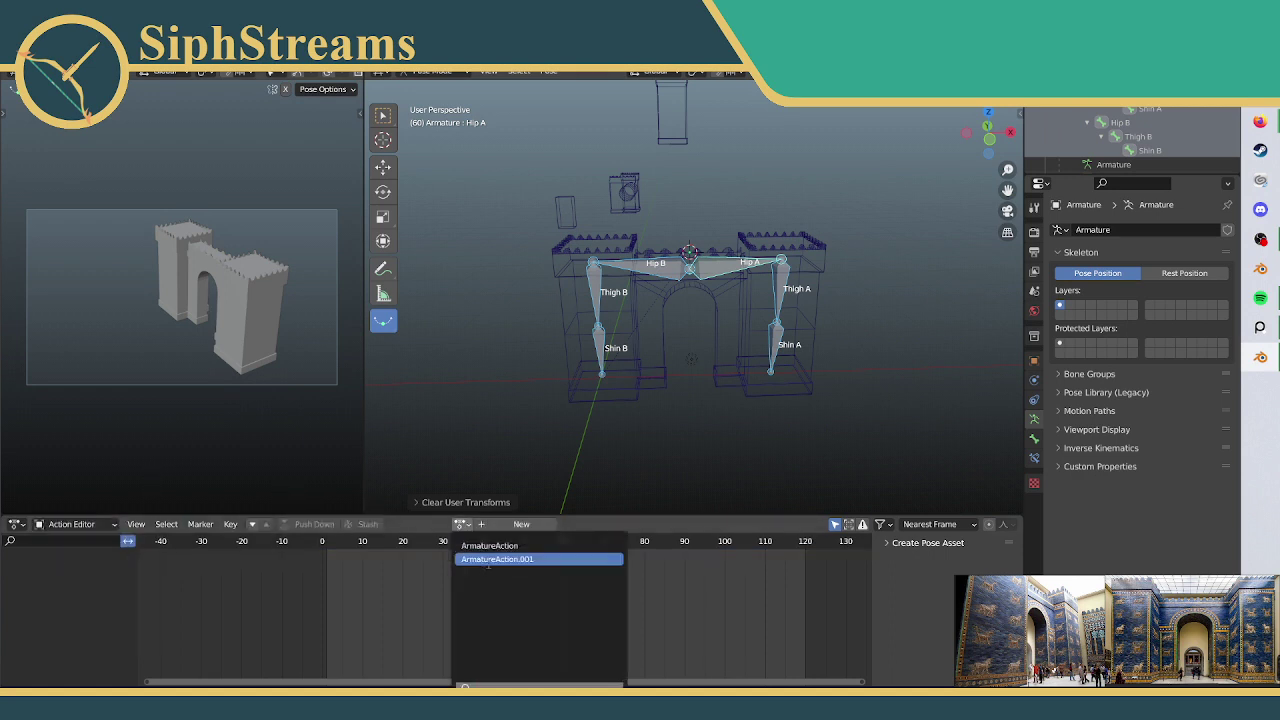
click(490, 559)
click(455, 528)
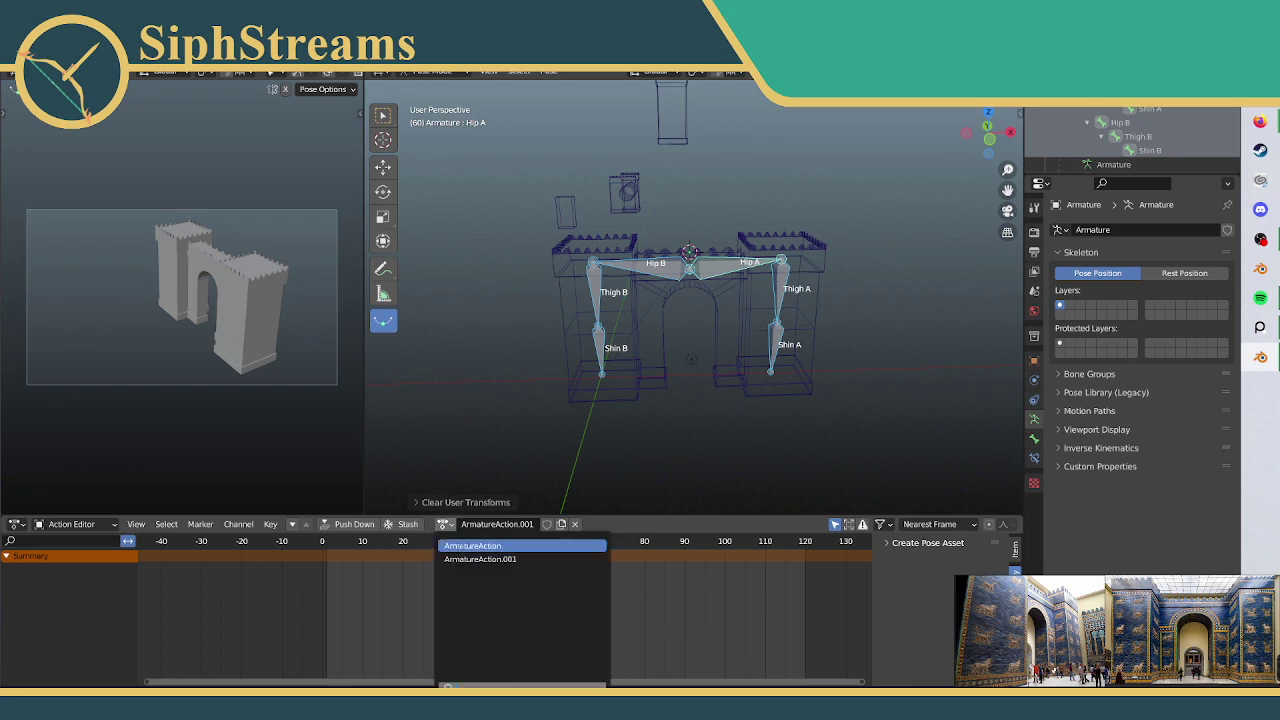
click(470, 546)
middle_drag(476, 466, 619, 374)
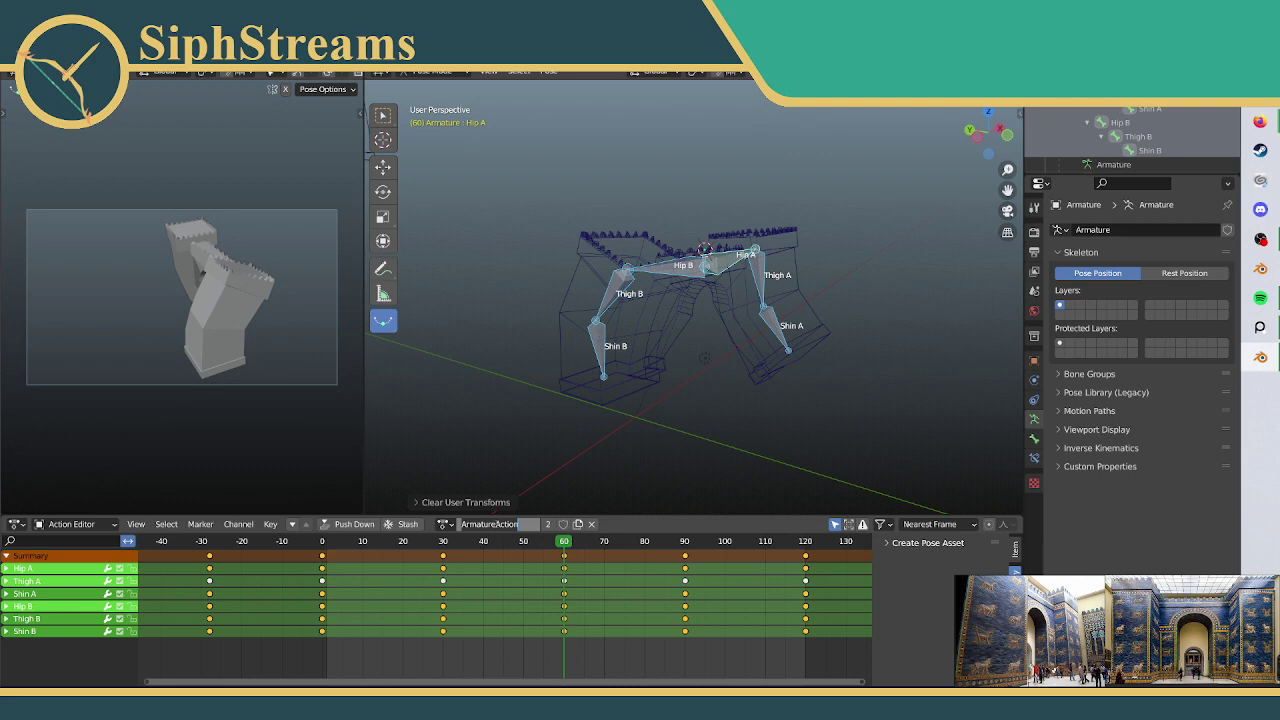
text(Test Jaunt)
key(Return)
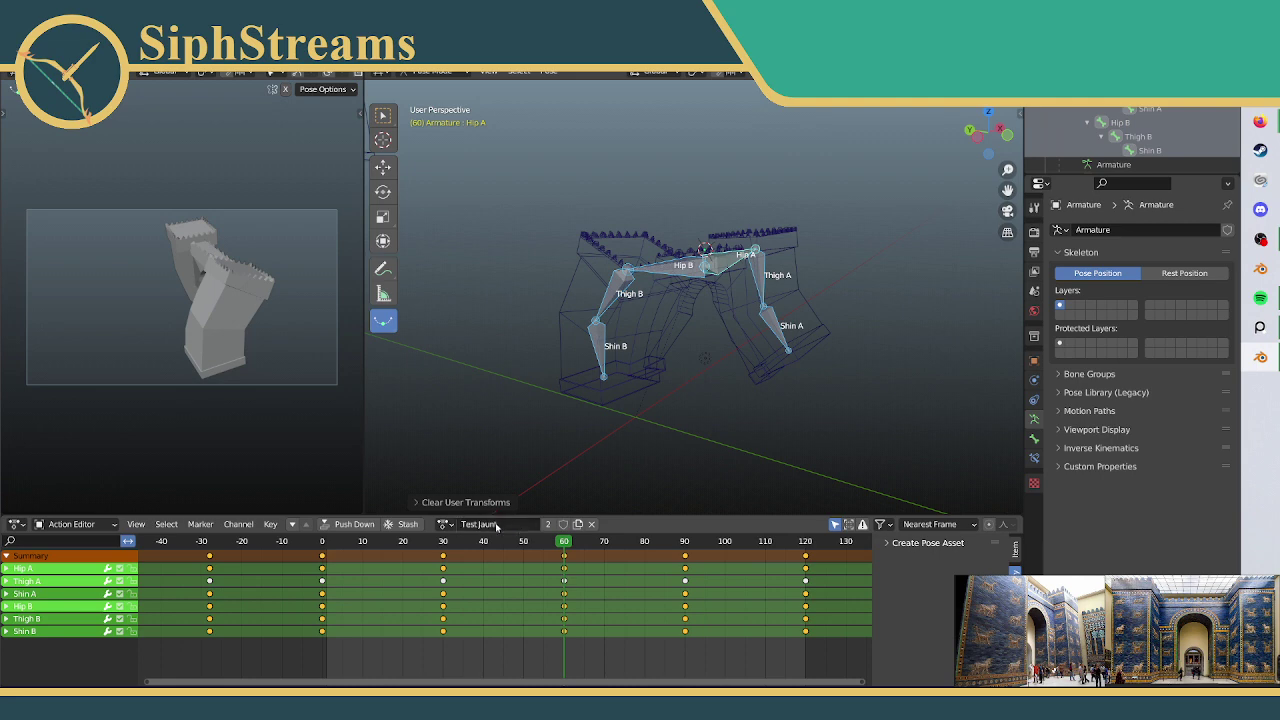
Step: Assign the empty ArmatureAction.001 and rename it March
click(443, 524)
click(490, 541)
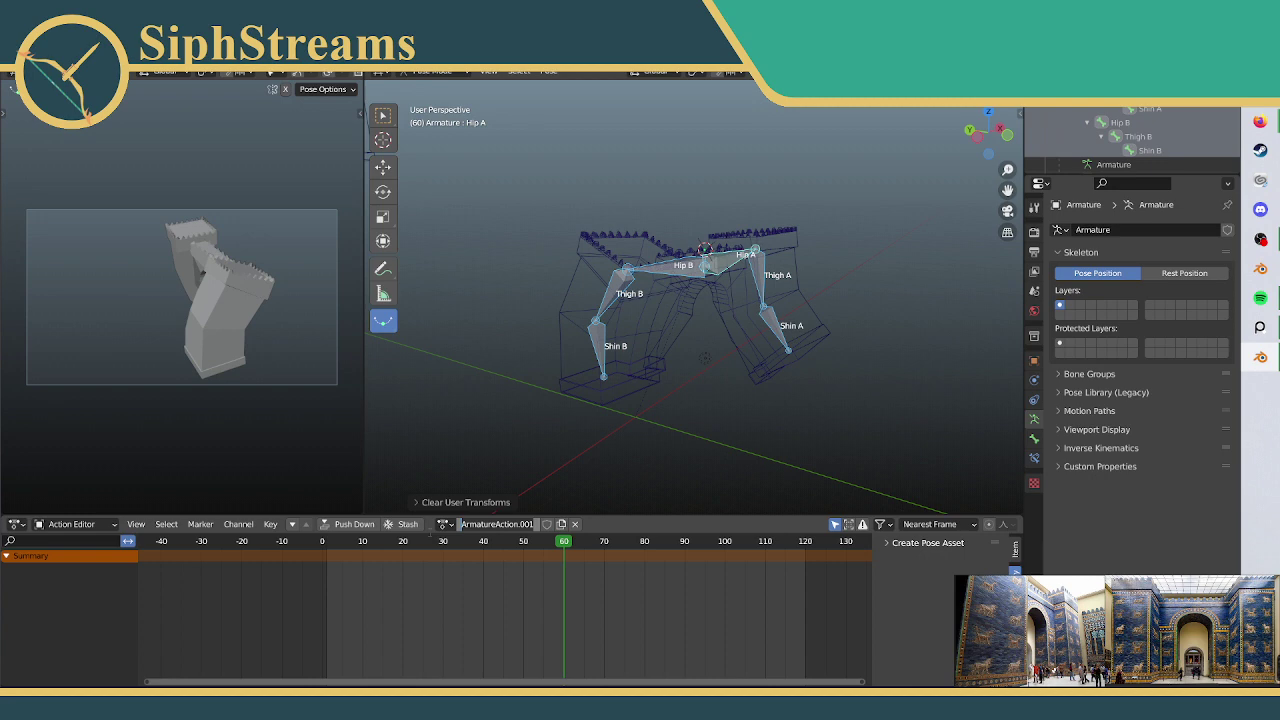
text(March)
key(Return)
Step: Check Test Jaunt, reselect the March action, and move the playhead to frame 0
click(444, 525)
click(462, 559)
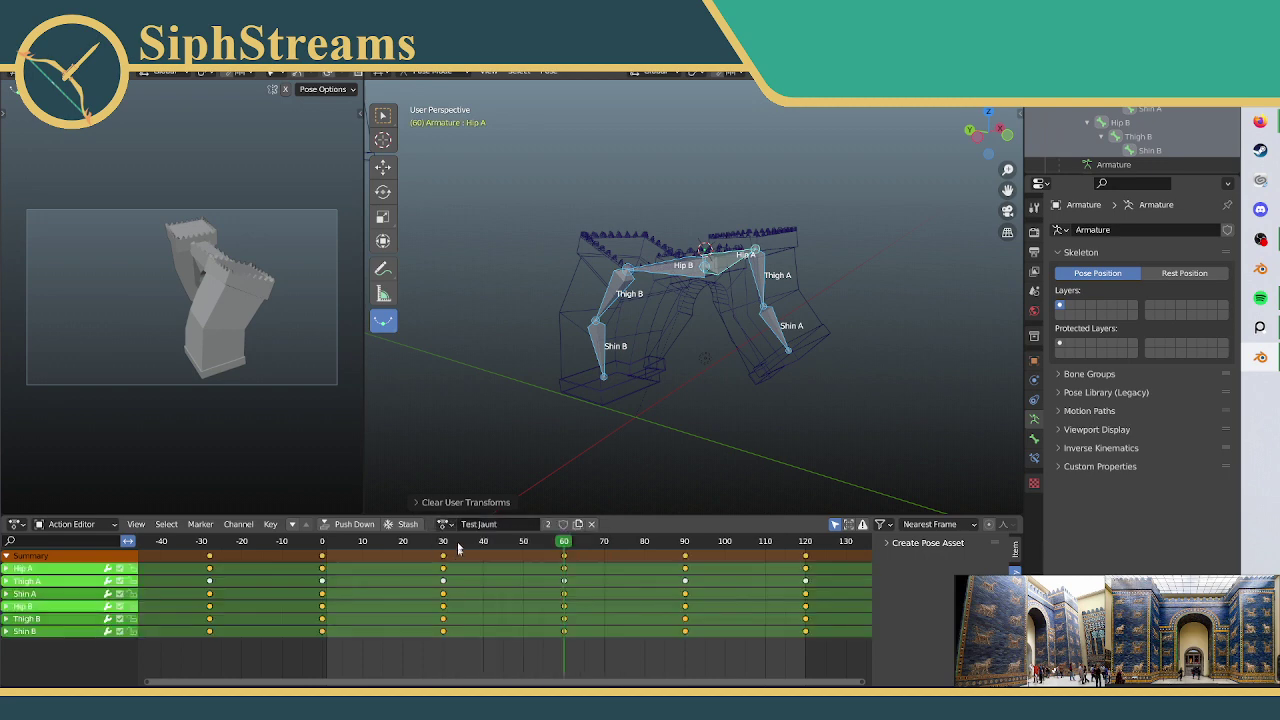
click(444, 524)
click(456, 546)
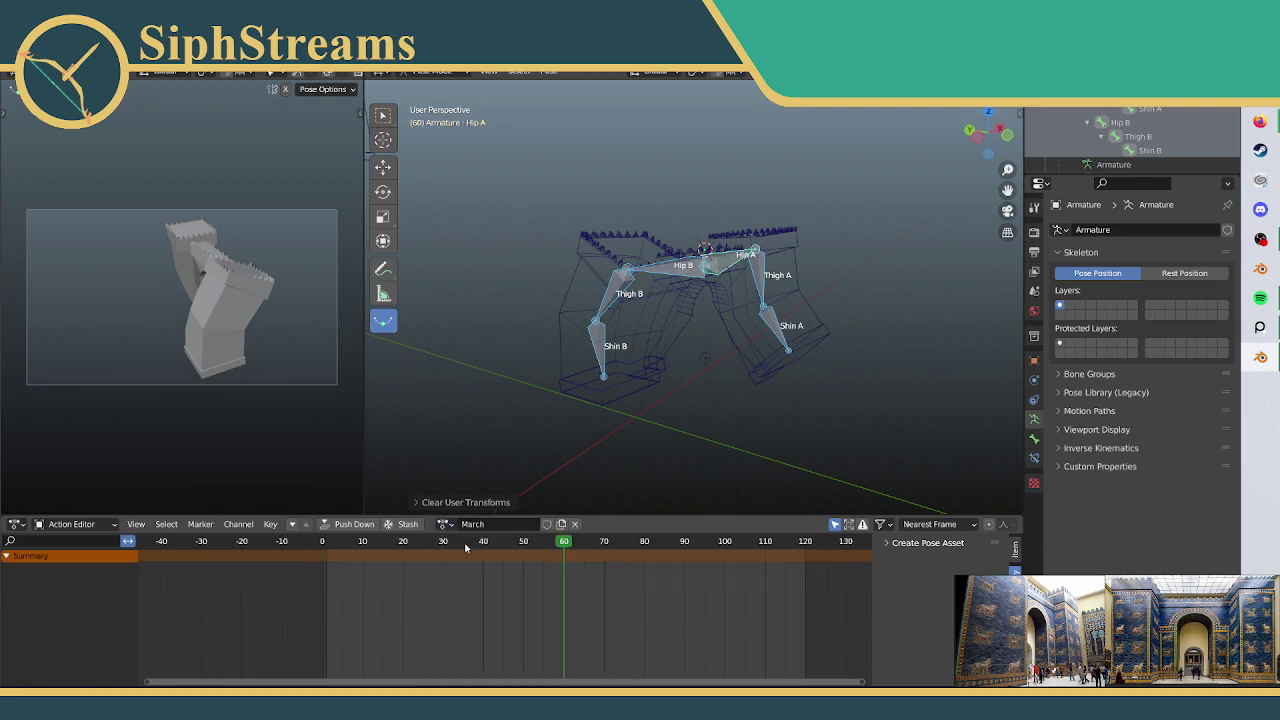
drag(330, 552, 320, 543)
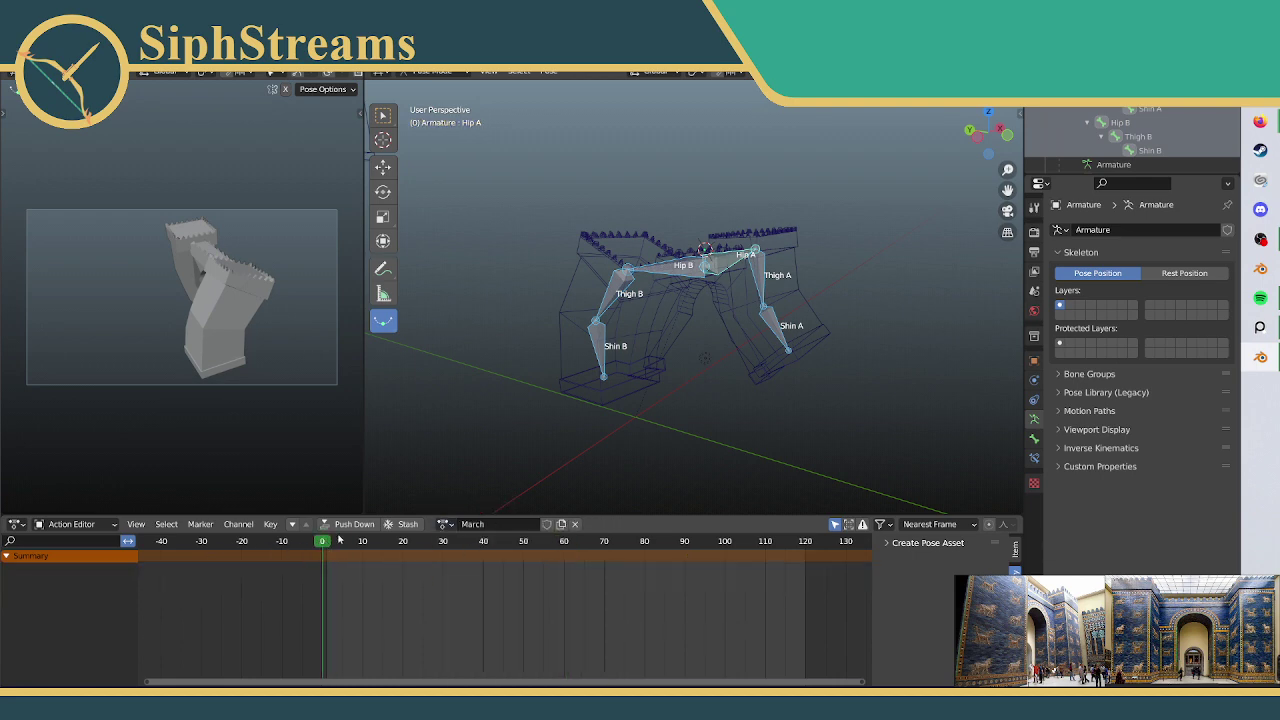
Step: Clear the bones' user transforms from the Pose Mode context menu
right_click(674, 288)
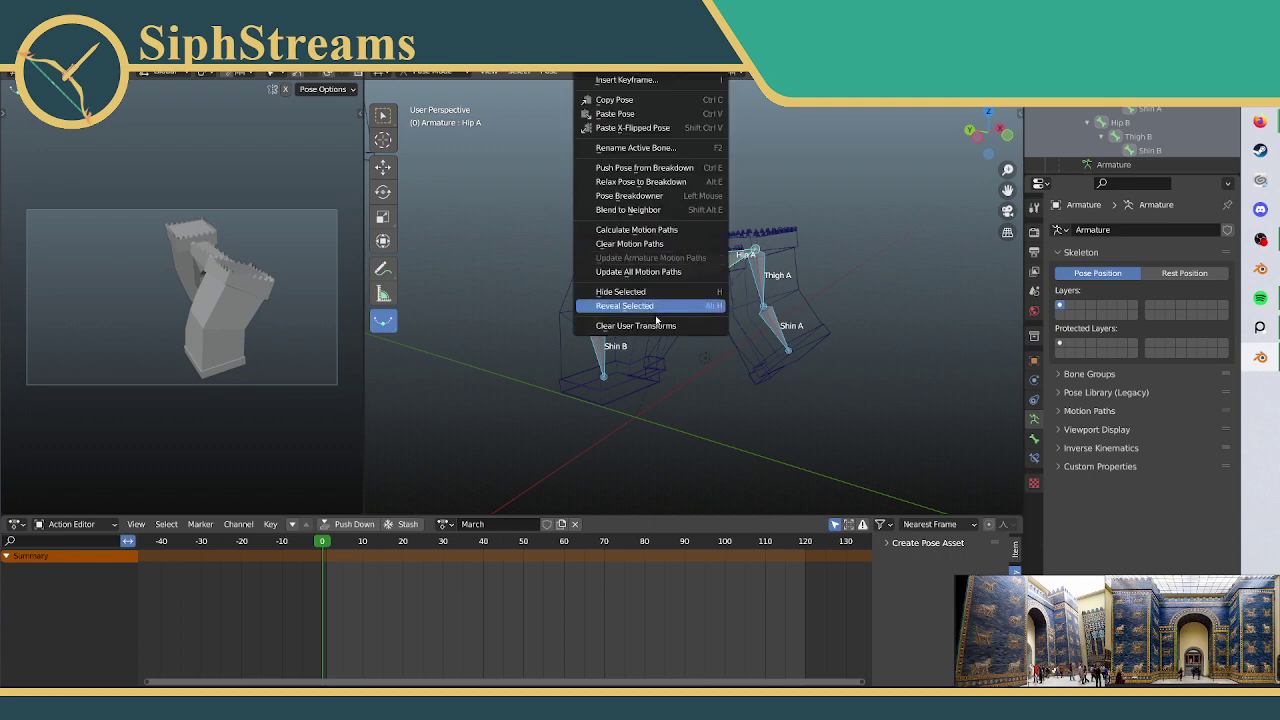
key(Escape)
right_click(692, 278)
click(670, 326)
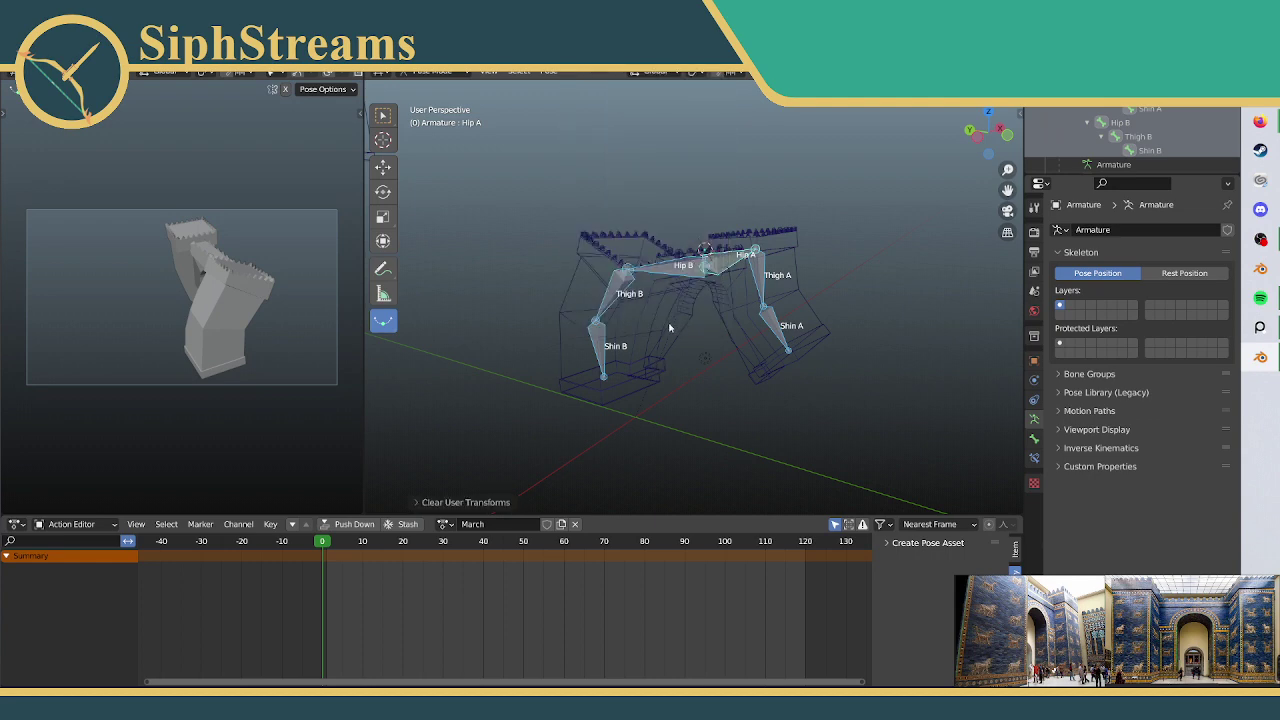
middle_drag(685, 268, 737, 326)
right_click(657, 326)
click(657, 326)
Step: Select the Hip B hierarchy and then the Shin B bone in the Outliner
scroll(737, 326, up, 3)
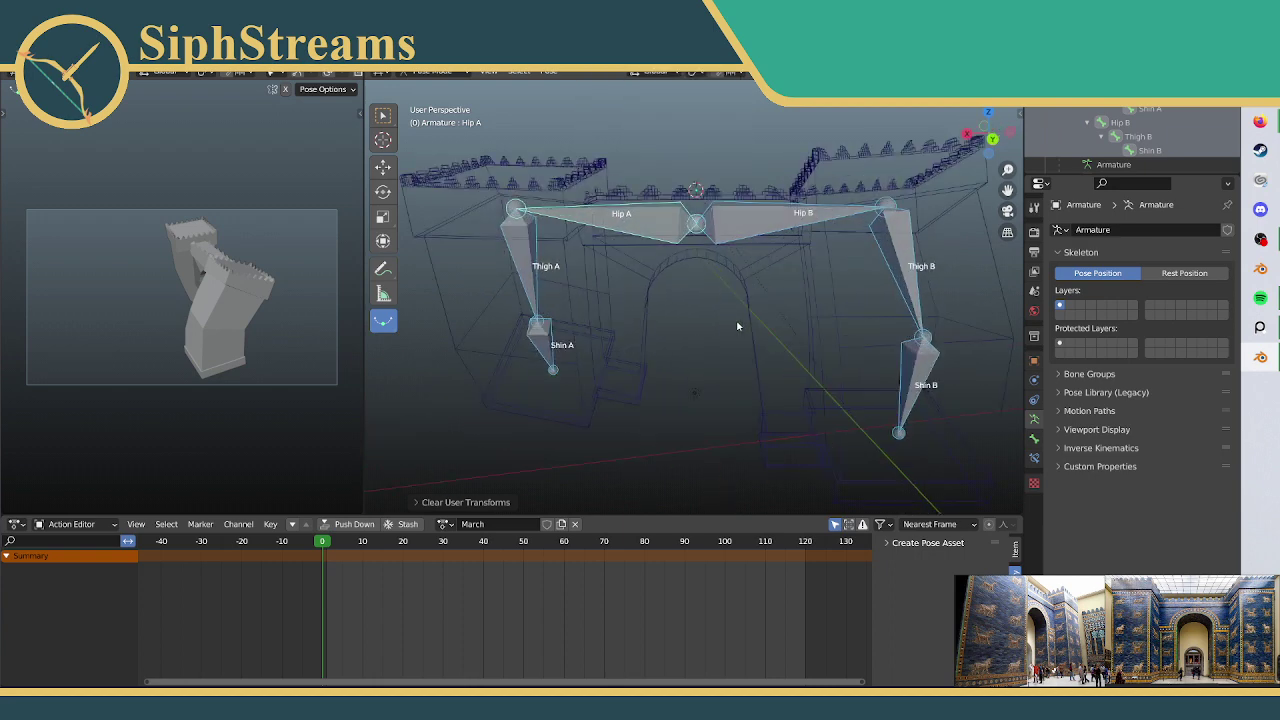
right_click(1120, 122)
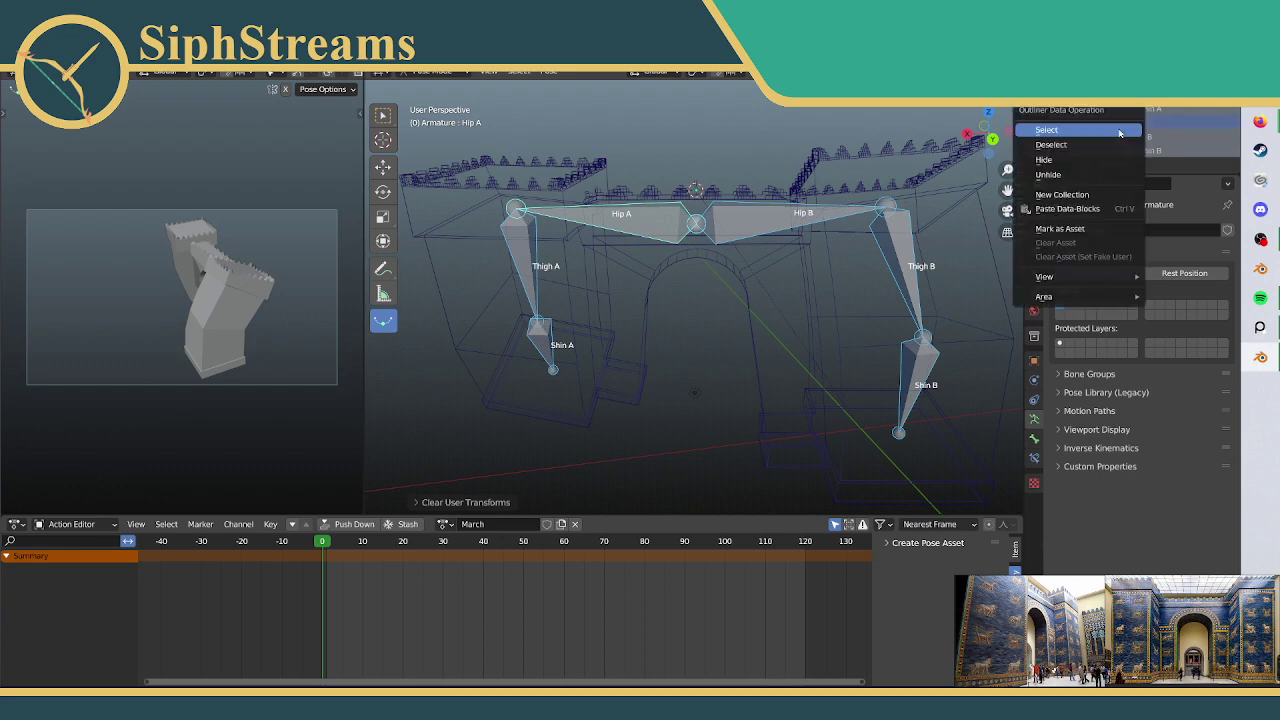
click(1067, 255)
click(1127, 148)
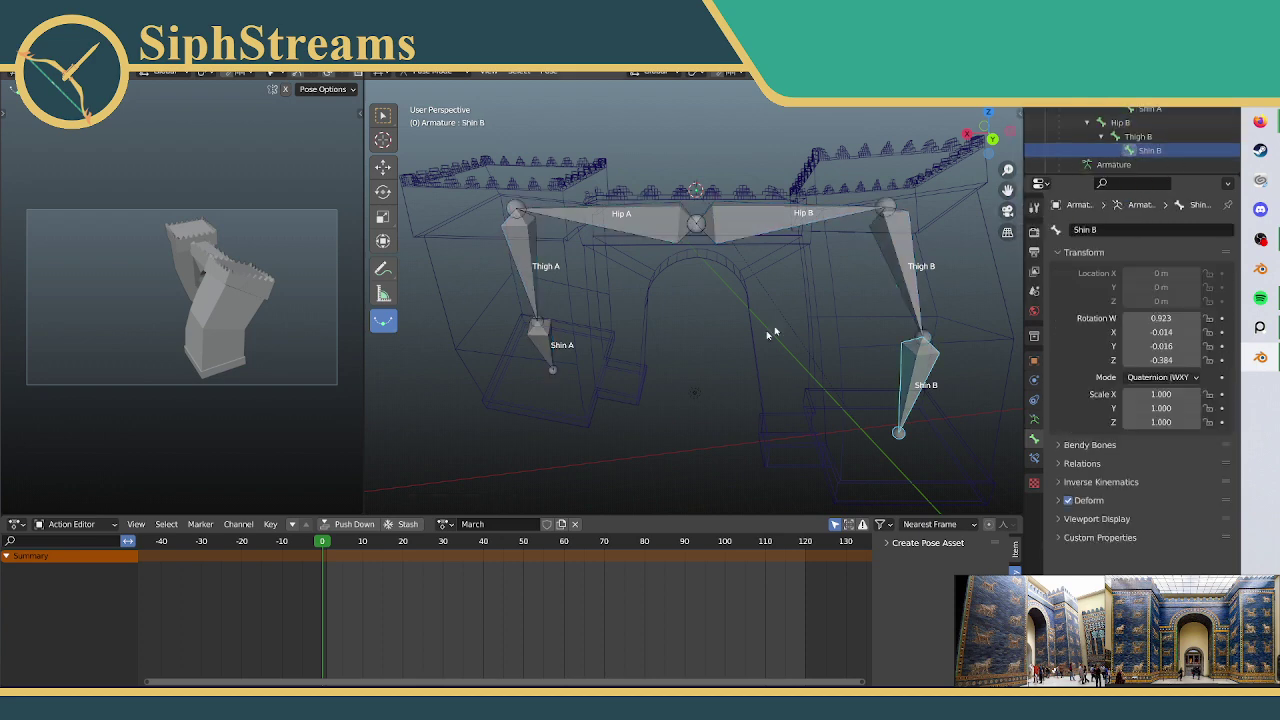
scroll(703, 307, down, 3)
middle_drag(703, 307, 627, 224)
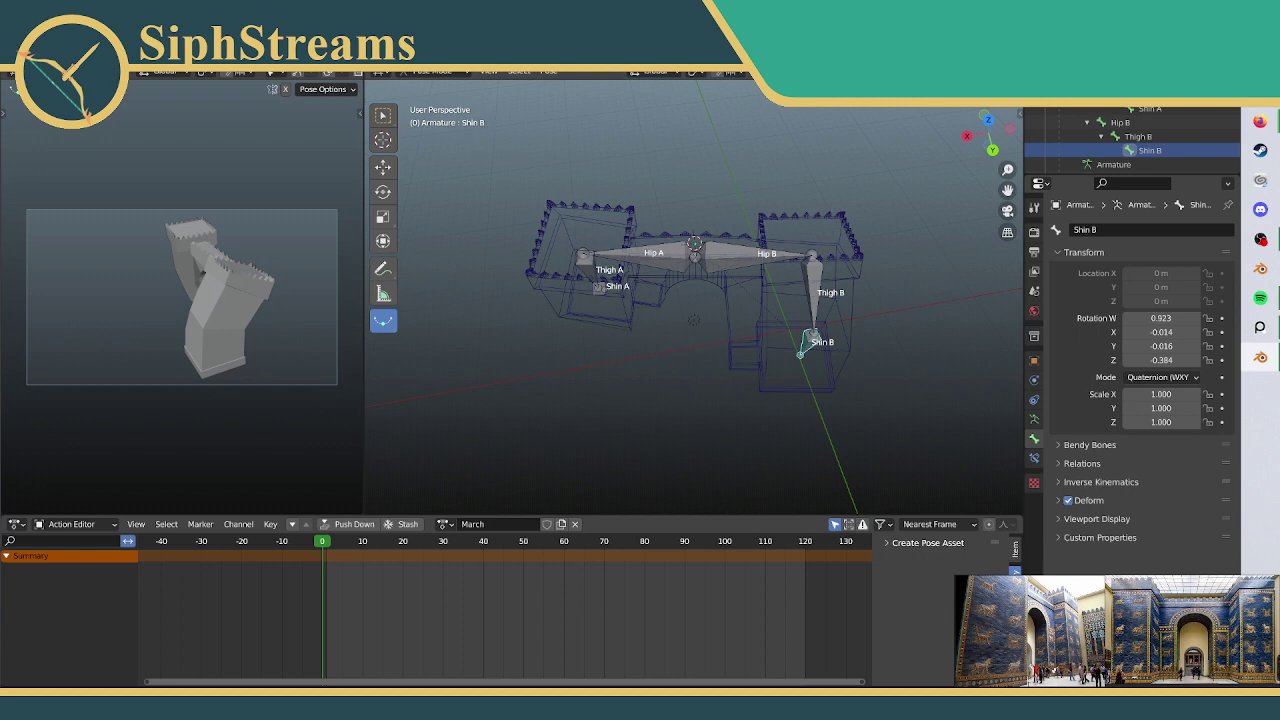
Step: Switch to Object Mode and box-select the arch and armature together
click(428, 74)
click(425, 86)
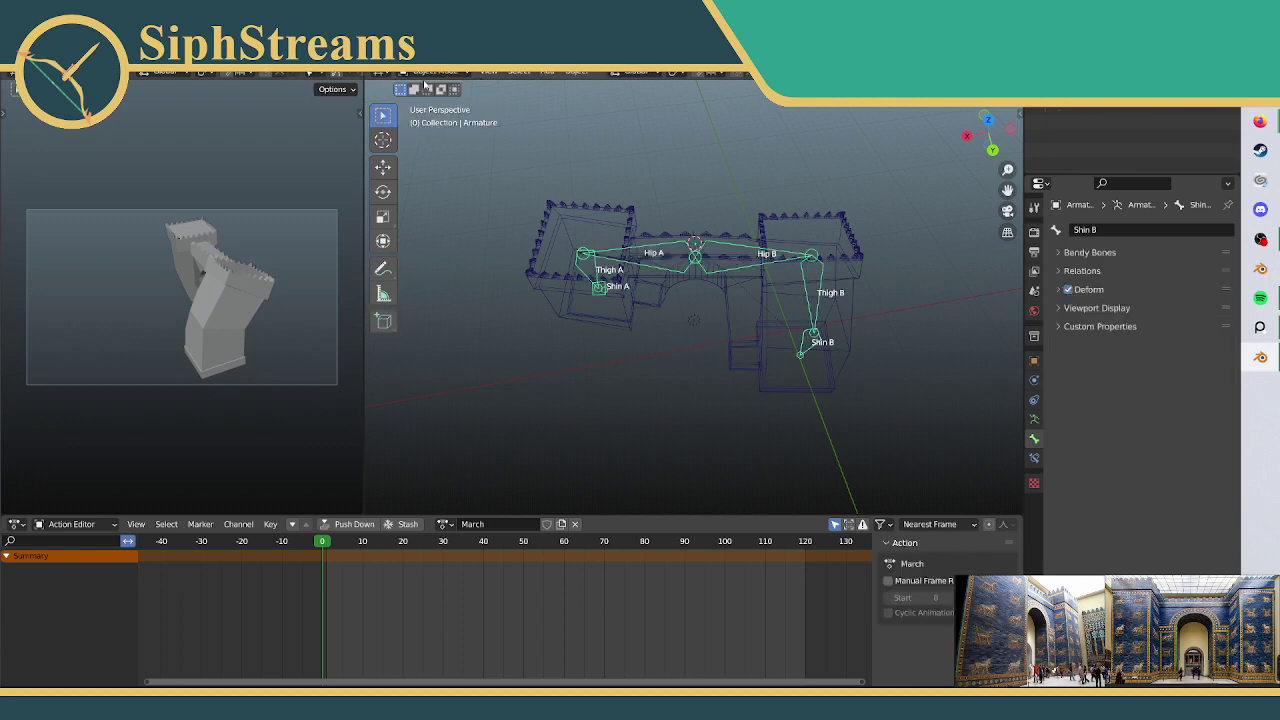
click(556, 203)
drag(534, 160, 972, 440)
click(668, 259)
drag(454, 140, 934, 449)
Step: Dismiss the object context menu without deleting, then select only the armature
right_click(700, 312)
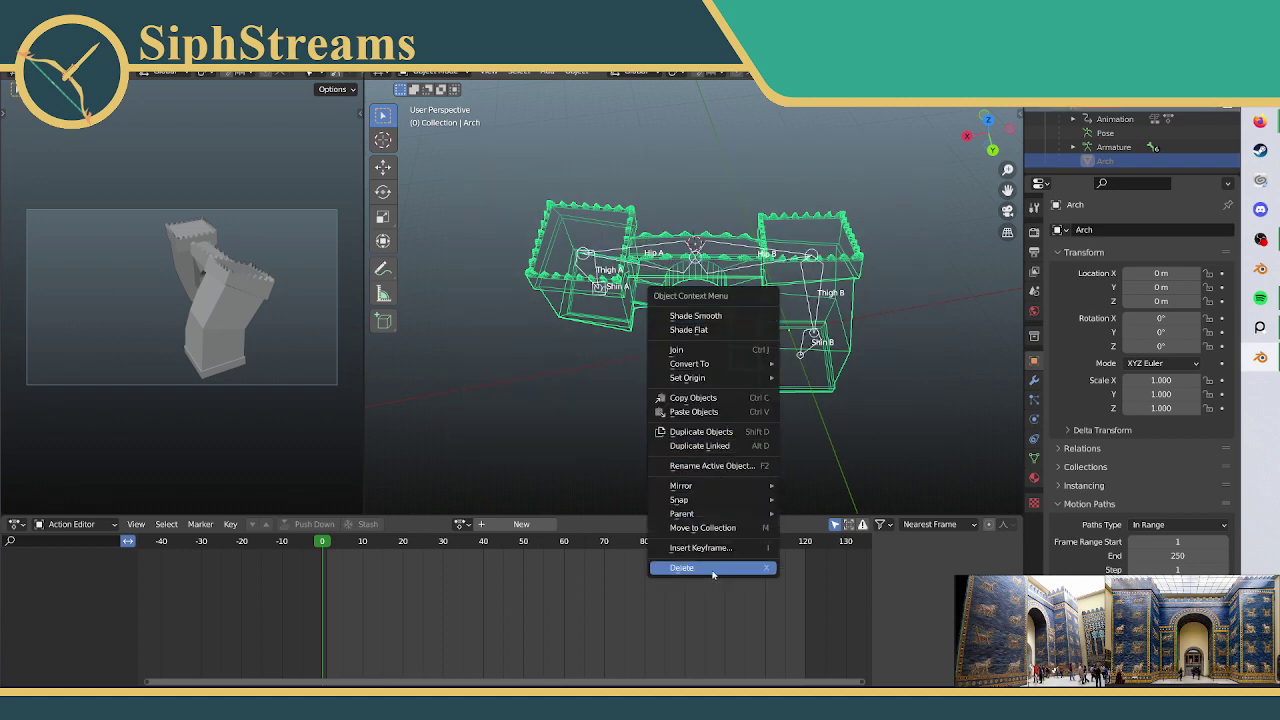
click(425, 73)
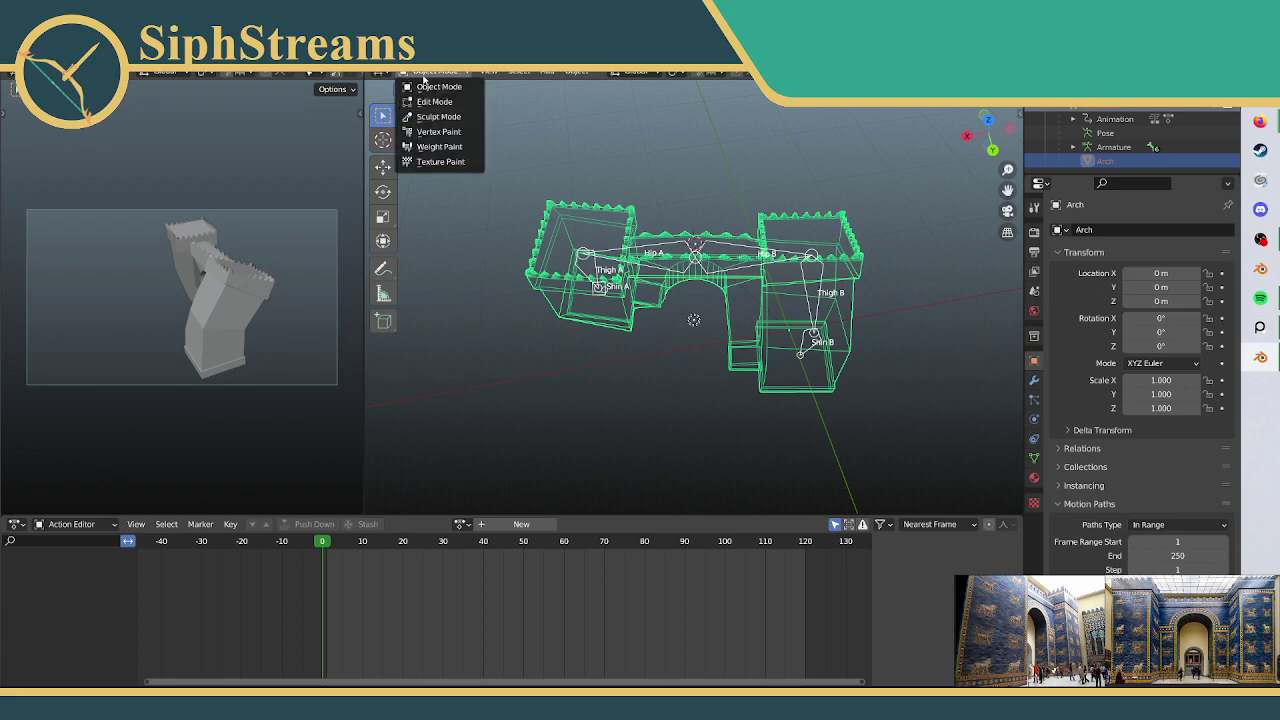
click(726, 361)
click(643, 343)
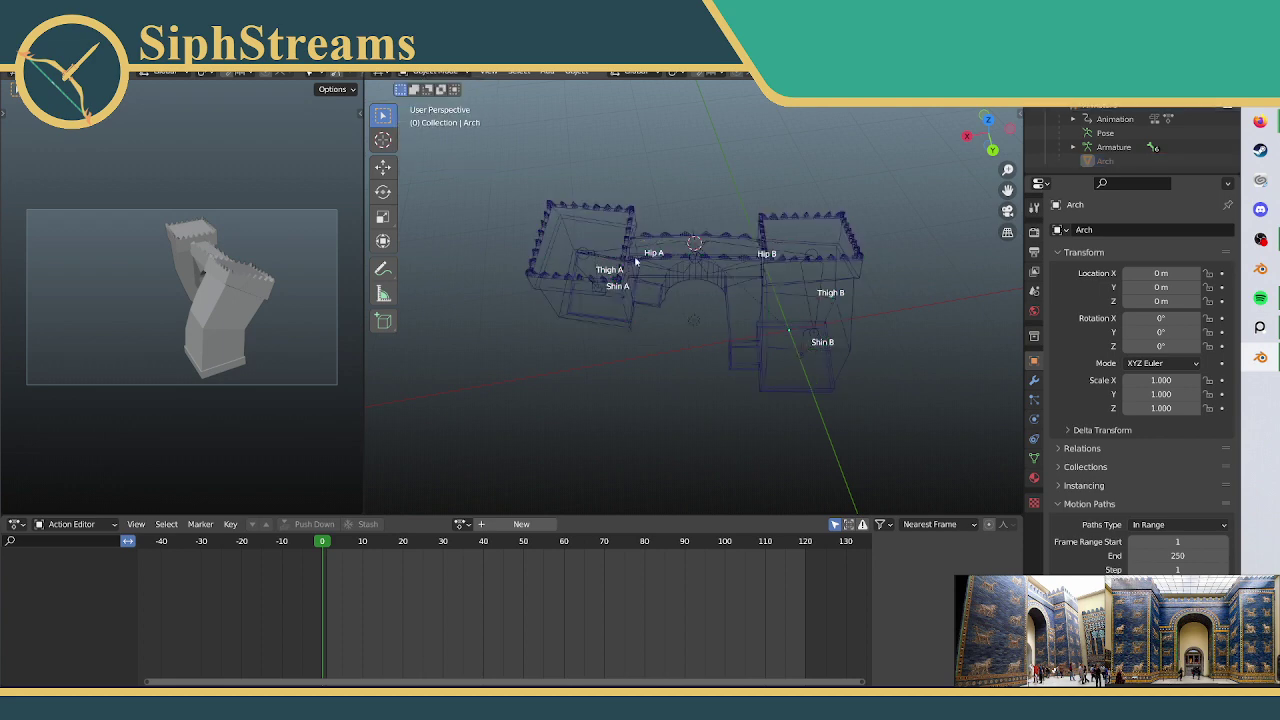
click(589, 257)
right_click(643, 272)
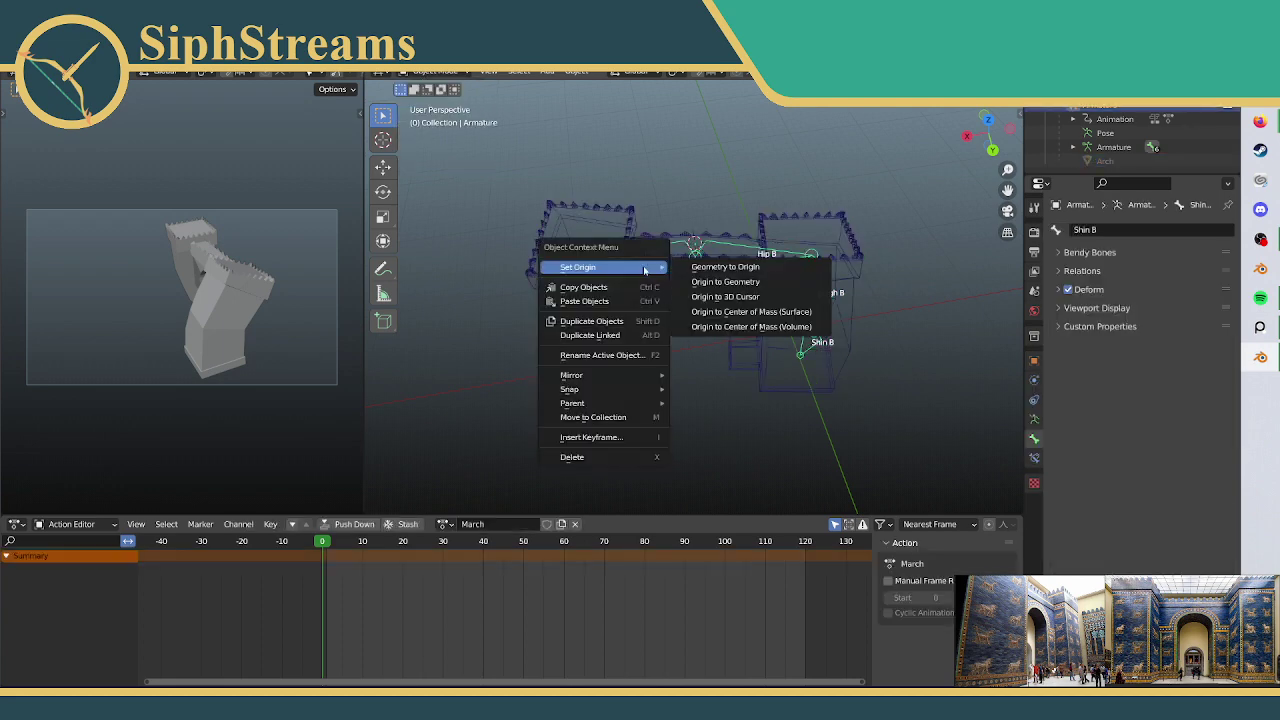
click(451, 343)
middle_drag(613, 256, 622, 231)
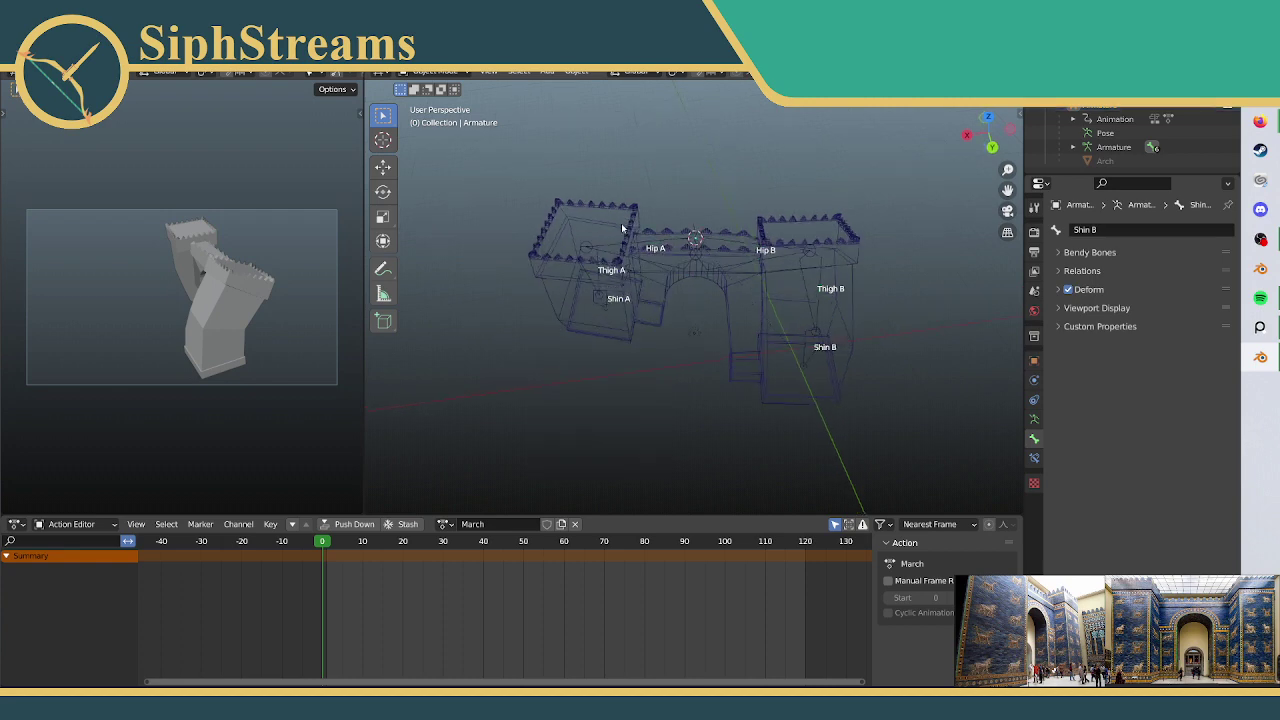
click(586, 249)
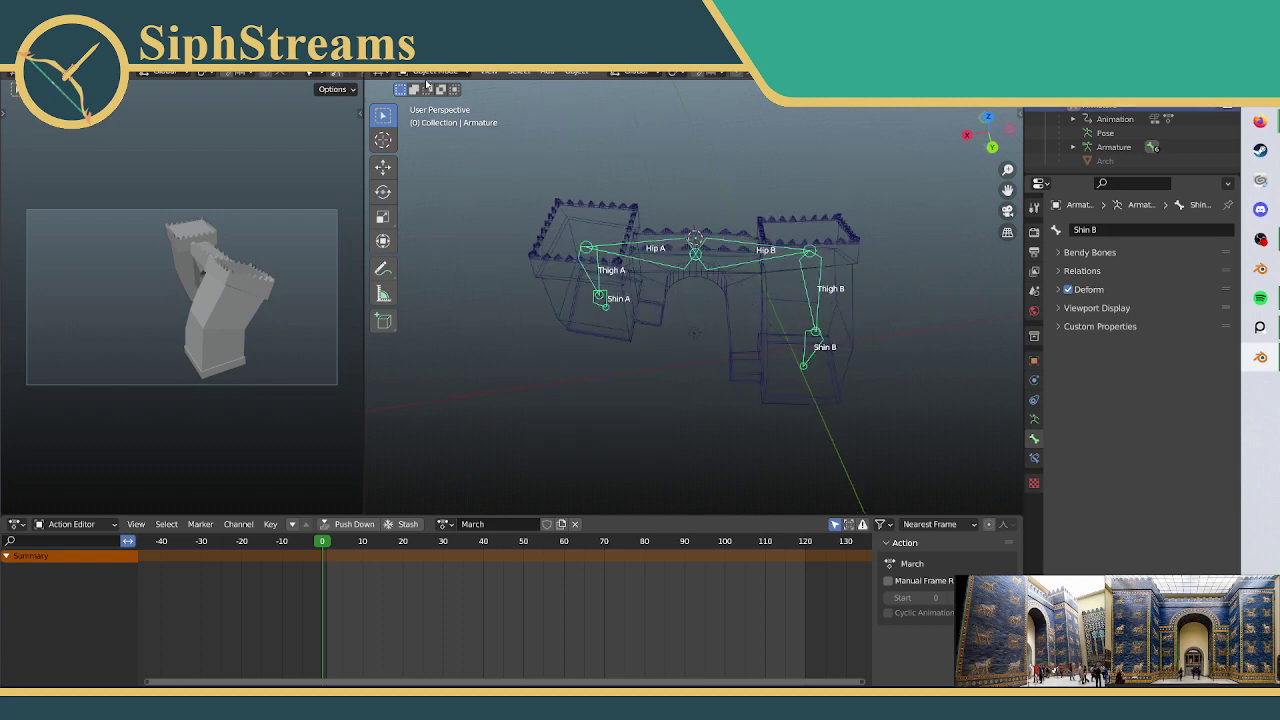
Step: In Pose Mode, select the leg bones and clear their user transforms
click(428, 78)
click(440, 120)
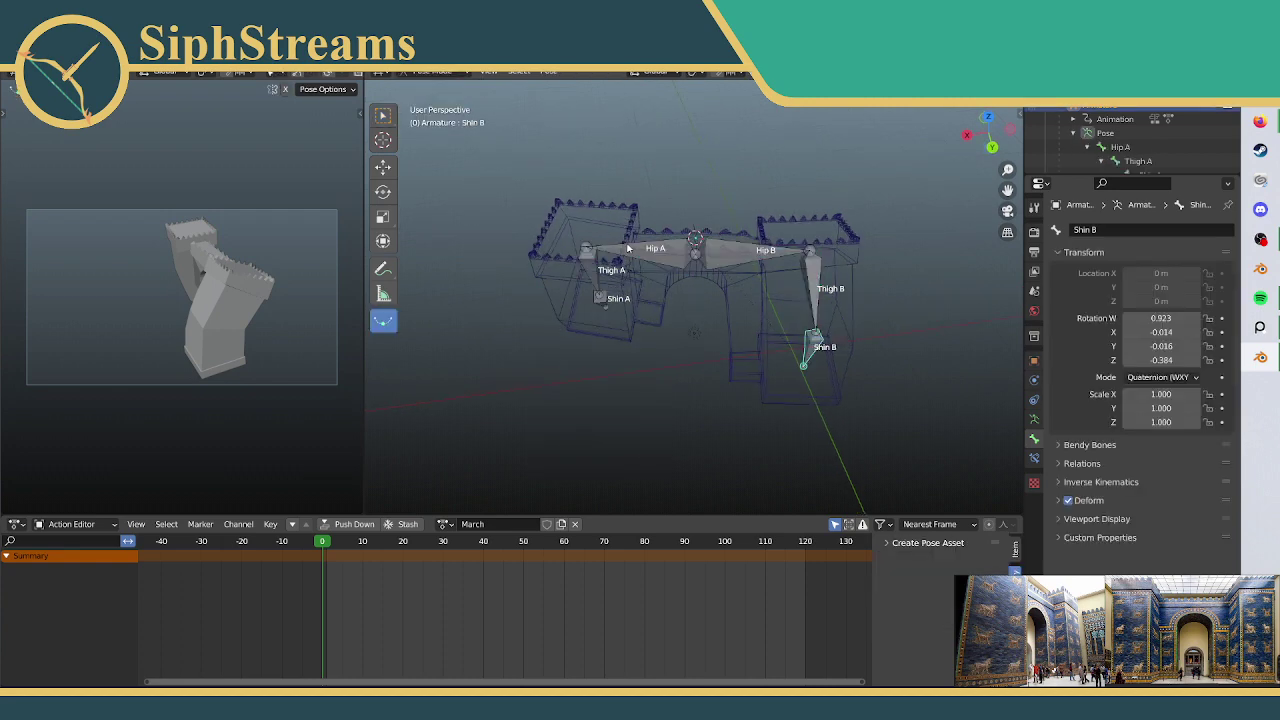
click(590, 255)
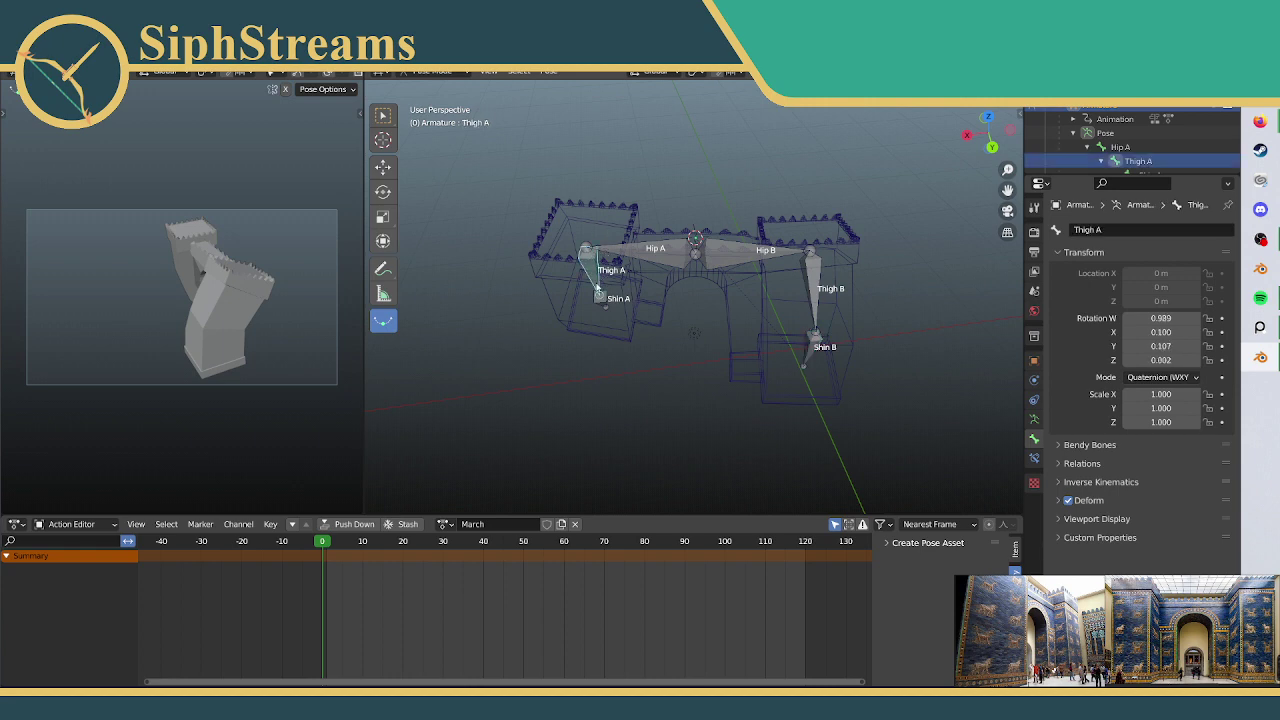
shift+click(658, 258)
shift+click(750, 250)
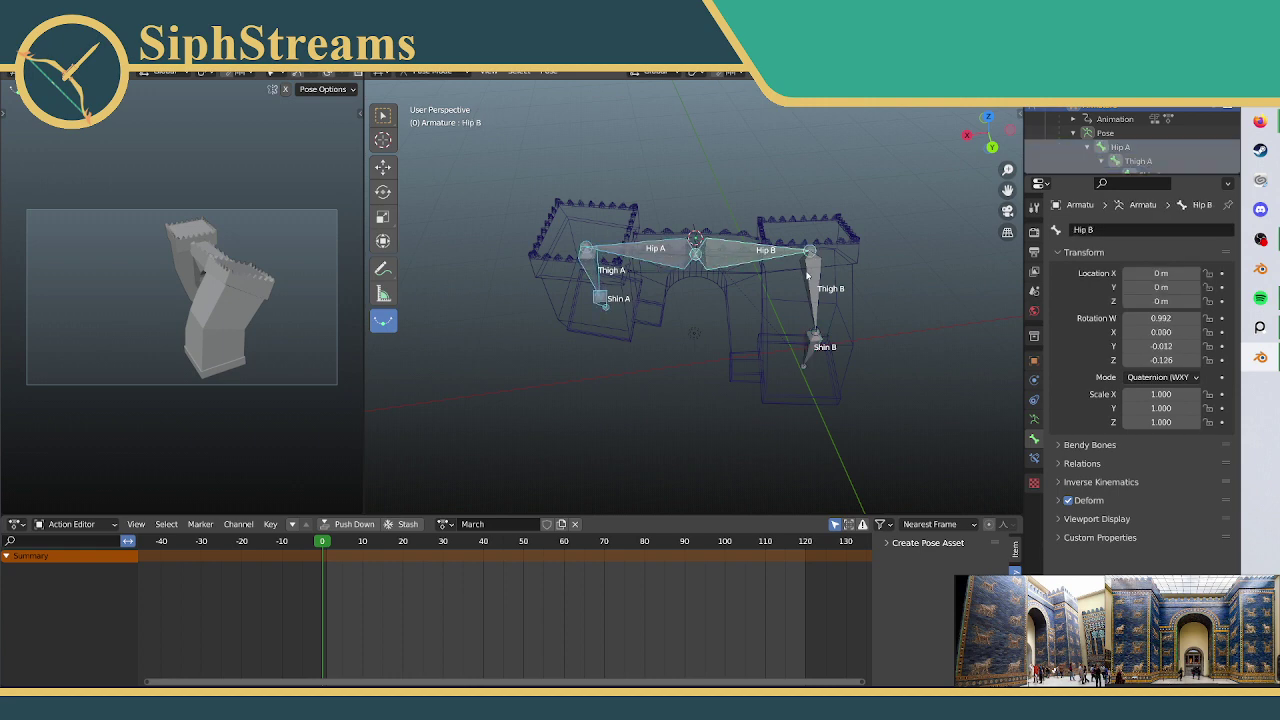
shift+click(817, 300)
shift+click(809, 338)
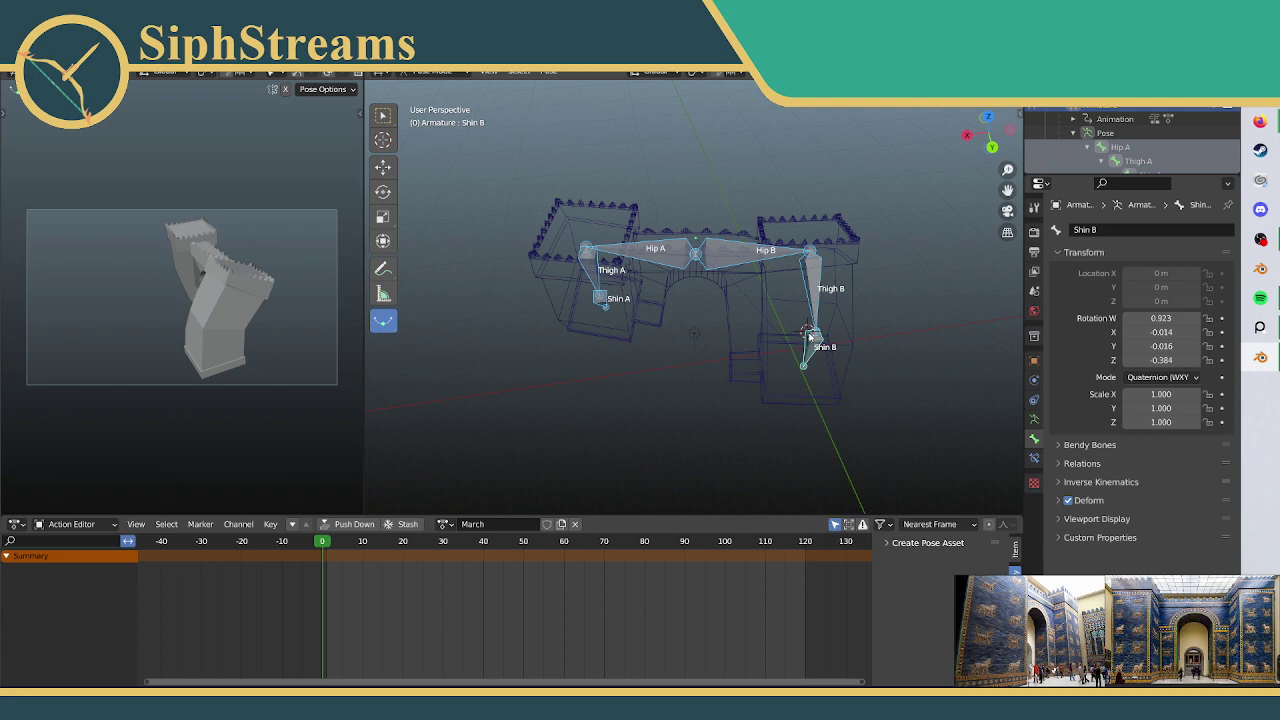
right_click(809, 338)
click(803, 331)
Step: Rotate Hip B upright into line with Hip A, to rotation W 1.000, Z -0.021
middle_drag(696, 285, 766, 389)
scroll(640, 320, up, 3)
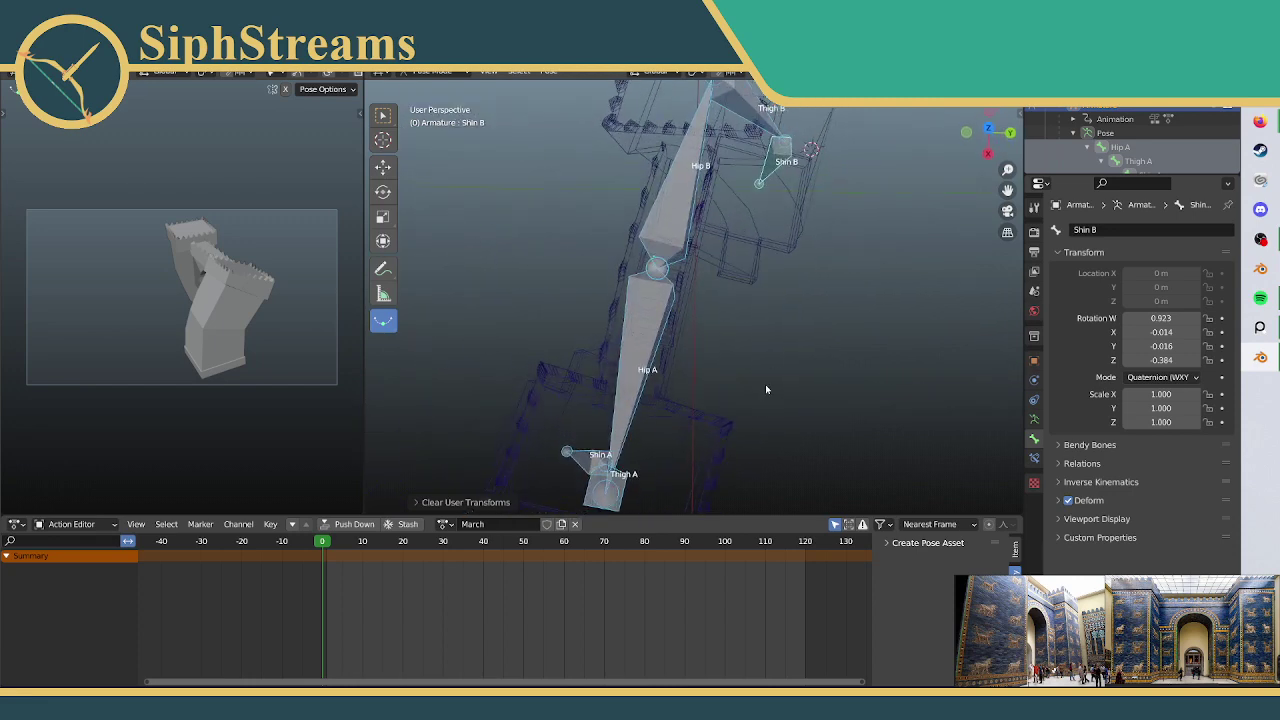
click(643, 306)
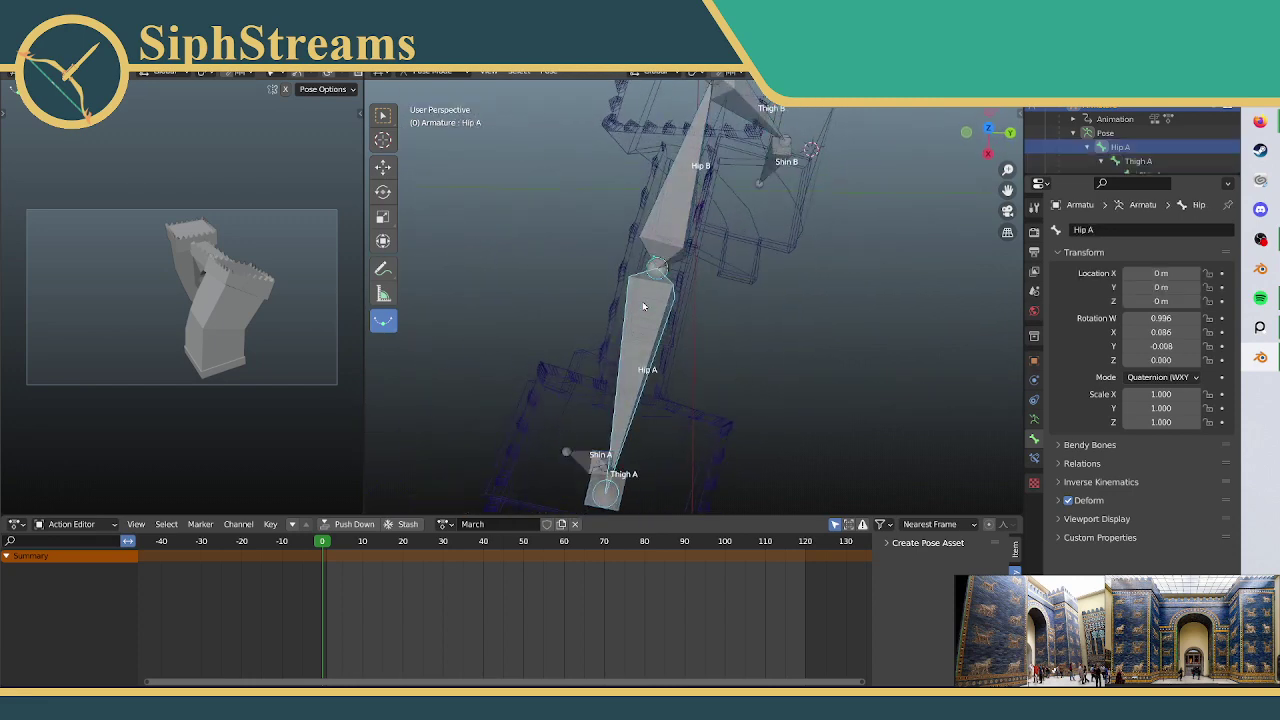
click(663, 210)
click(383, 191)
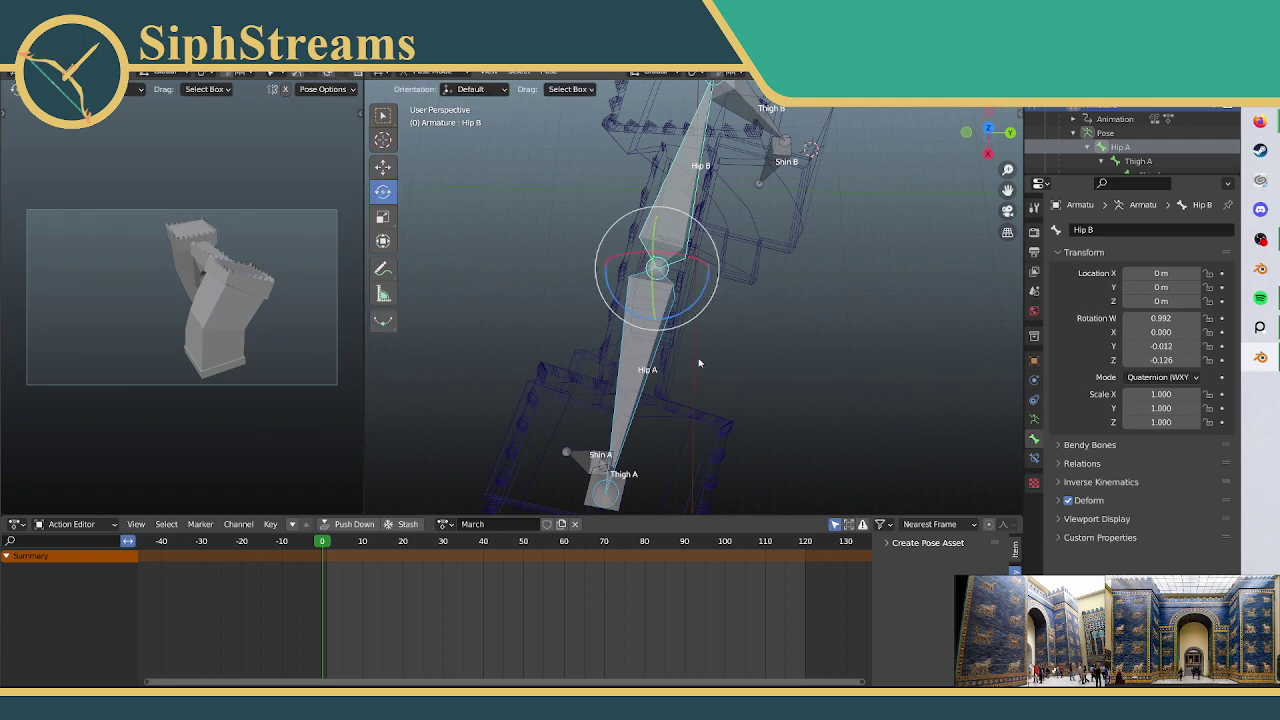
drag(678, 320, 696, 302)
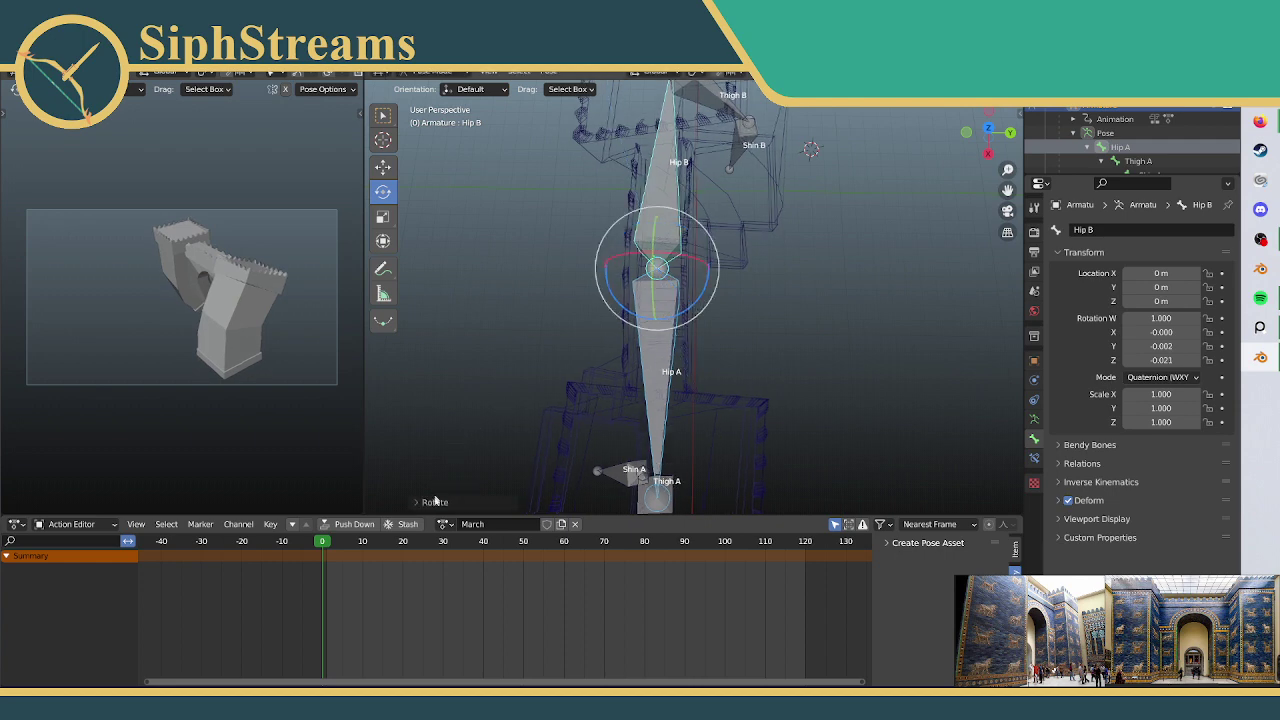
Step: Switch to the Test Jaunt action, scrub its poses through frame 89, and return to frame 30
click(446, 524)
click(460, 558)
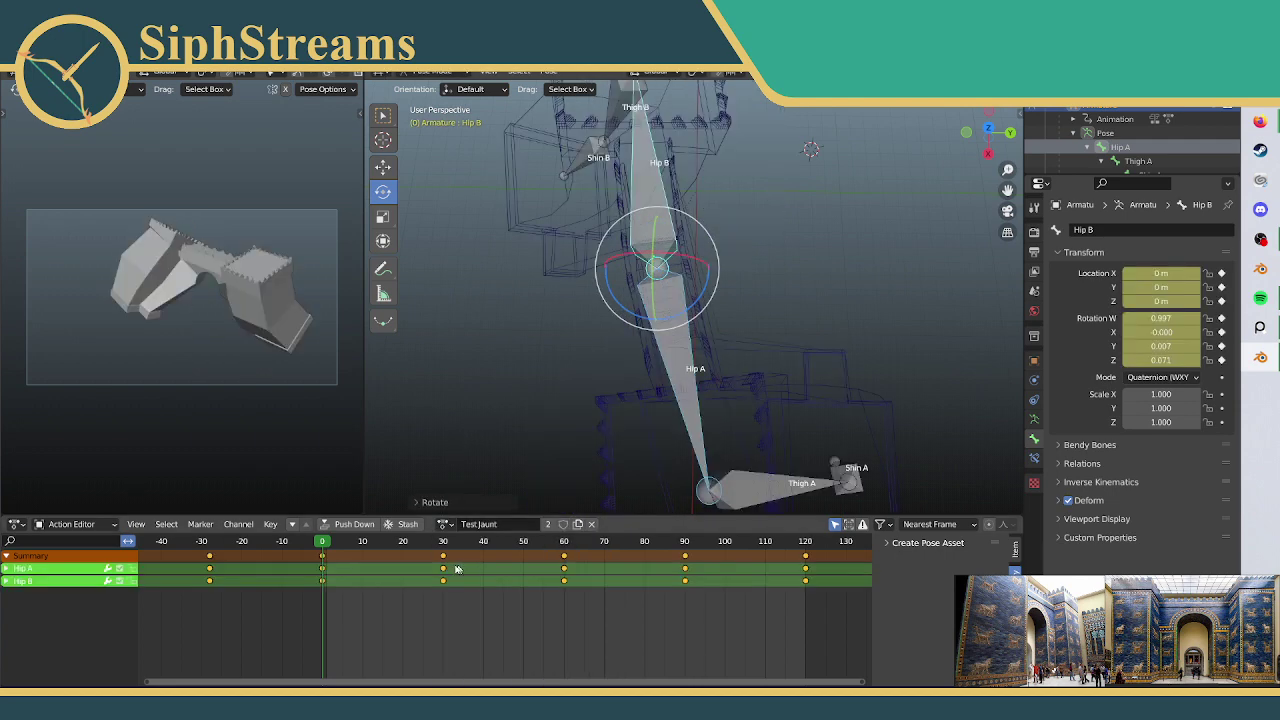
scroll(729, 256, down, 4)
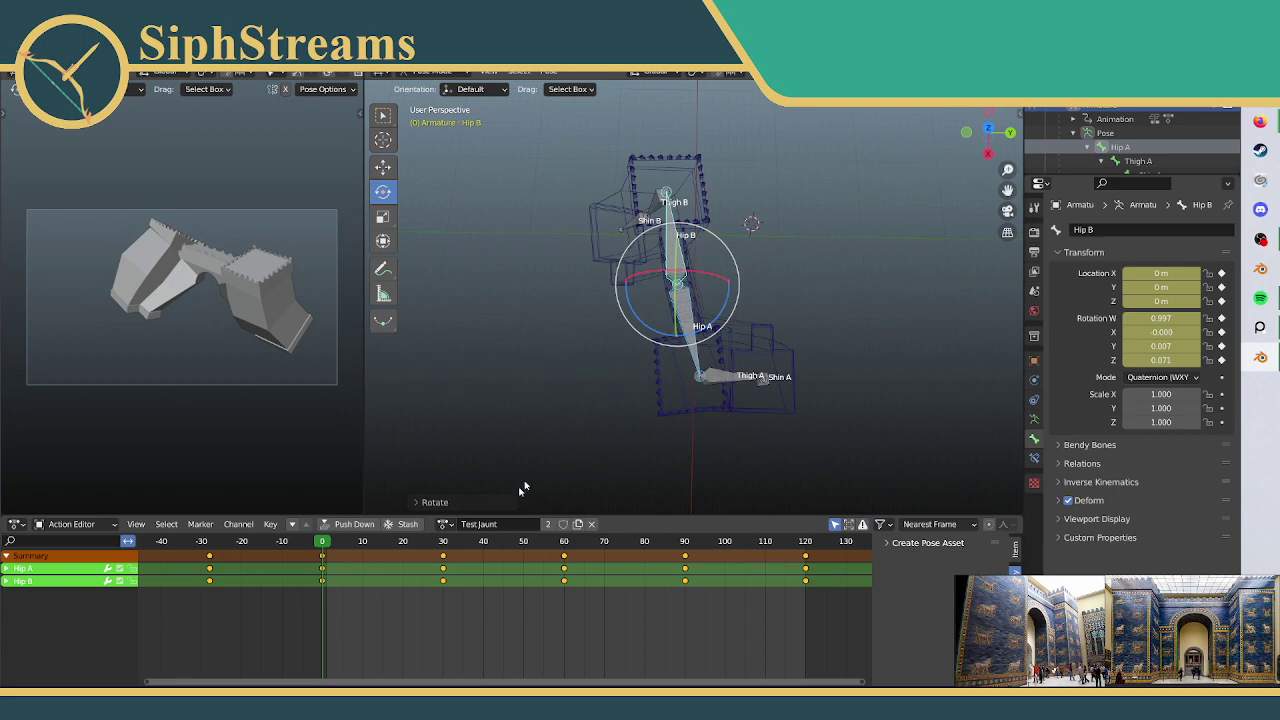
click(443, 542)
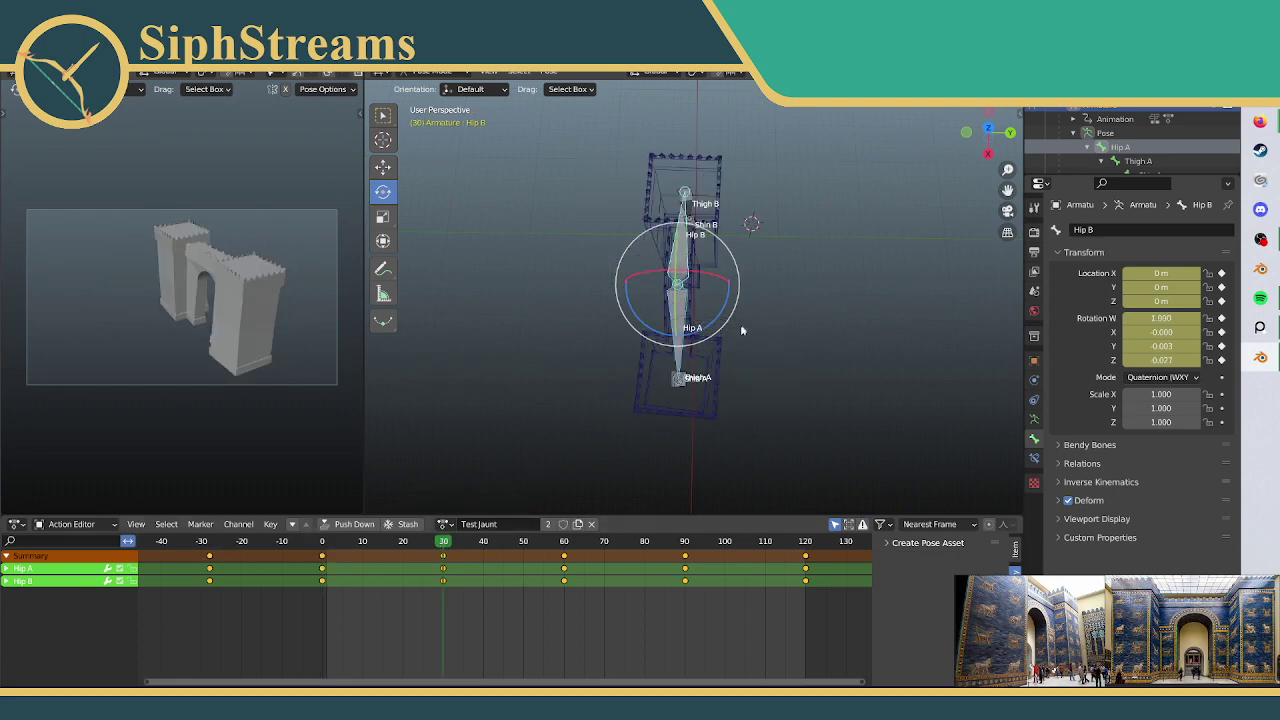
middle_drag(741, 330, 740, 200)
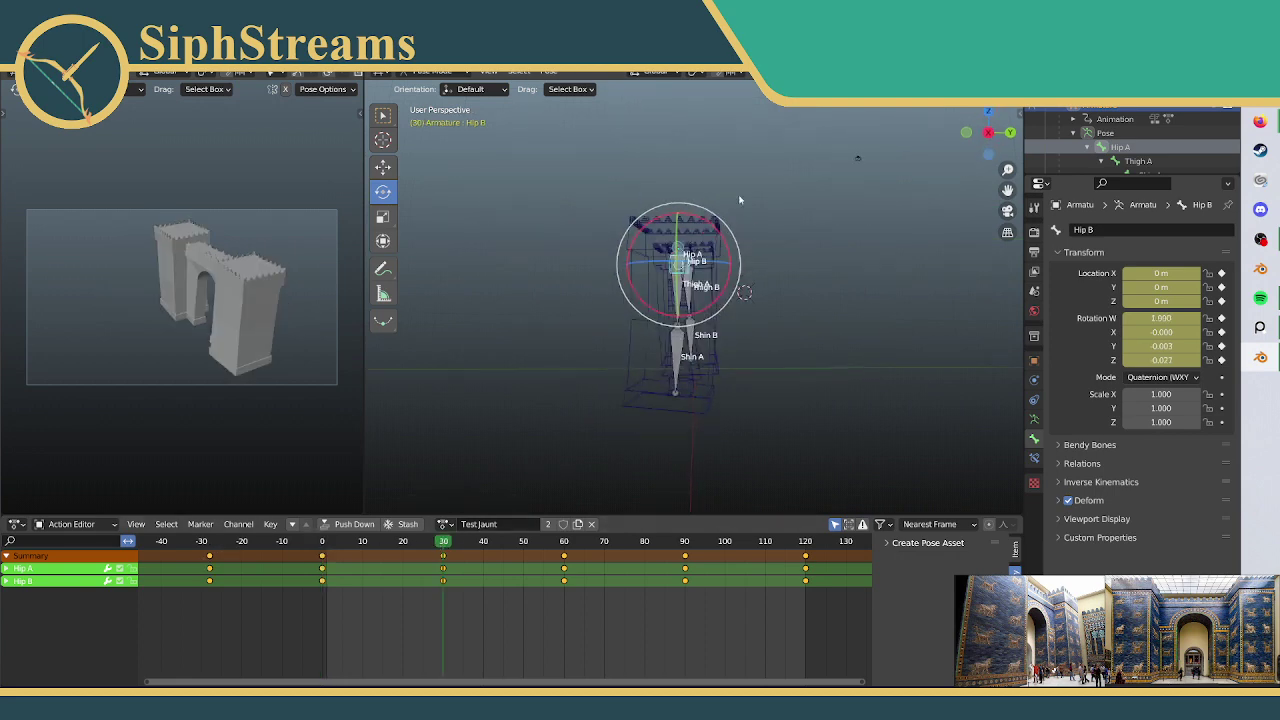
click(497, 542)
drag(572, 542, 805, 546)
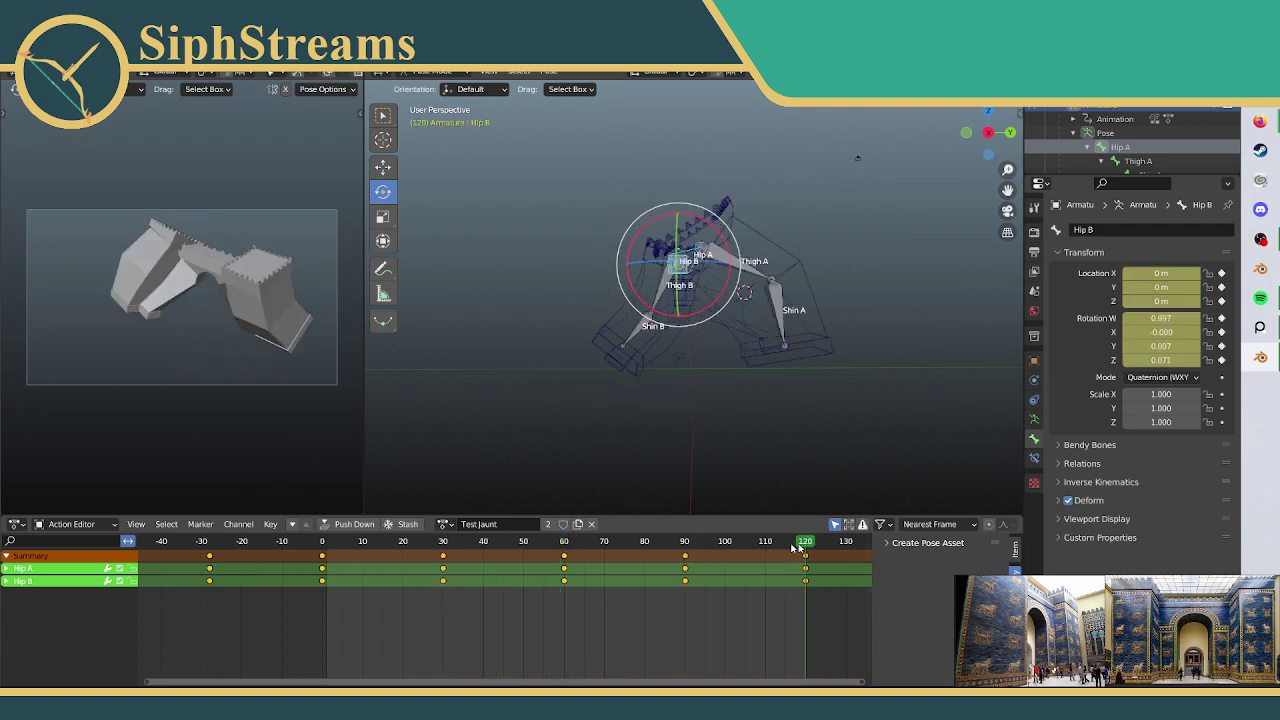
key(shift+Left)
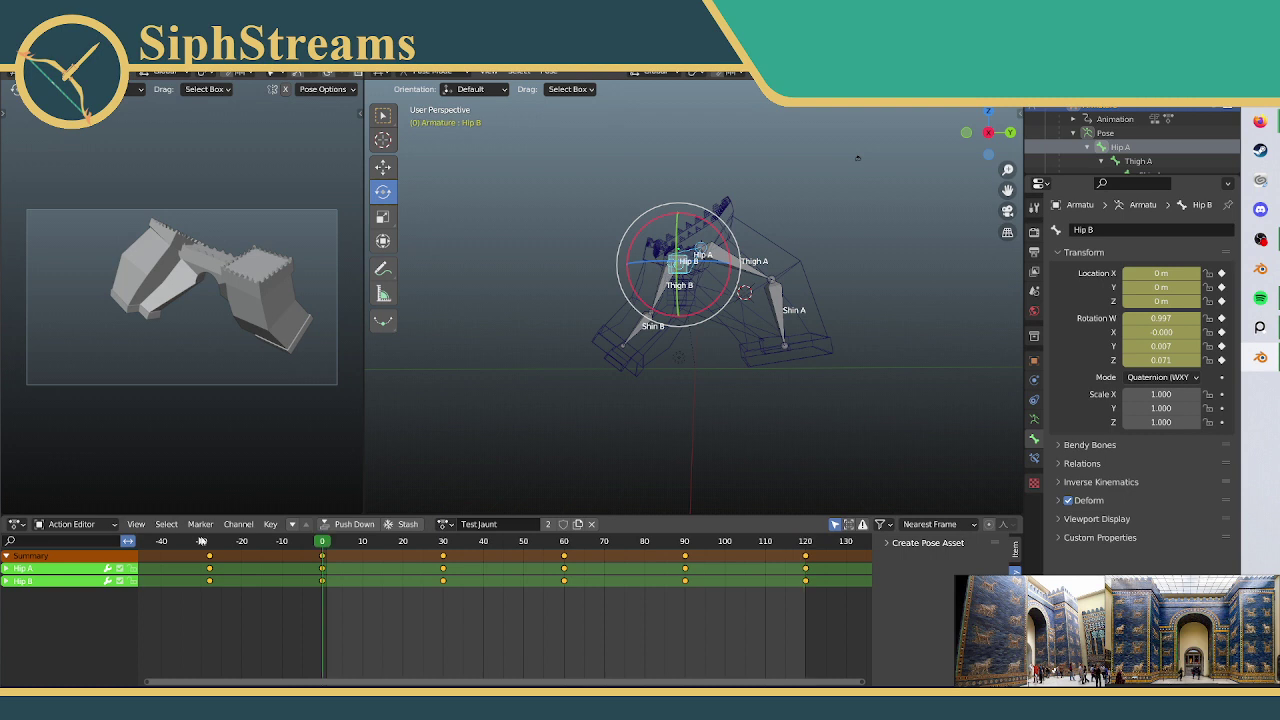
click(443, 542)
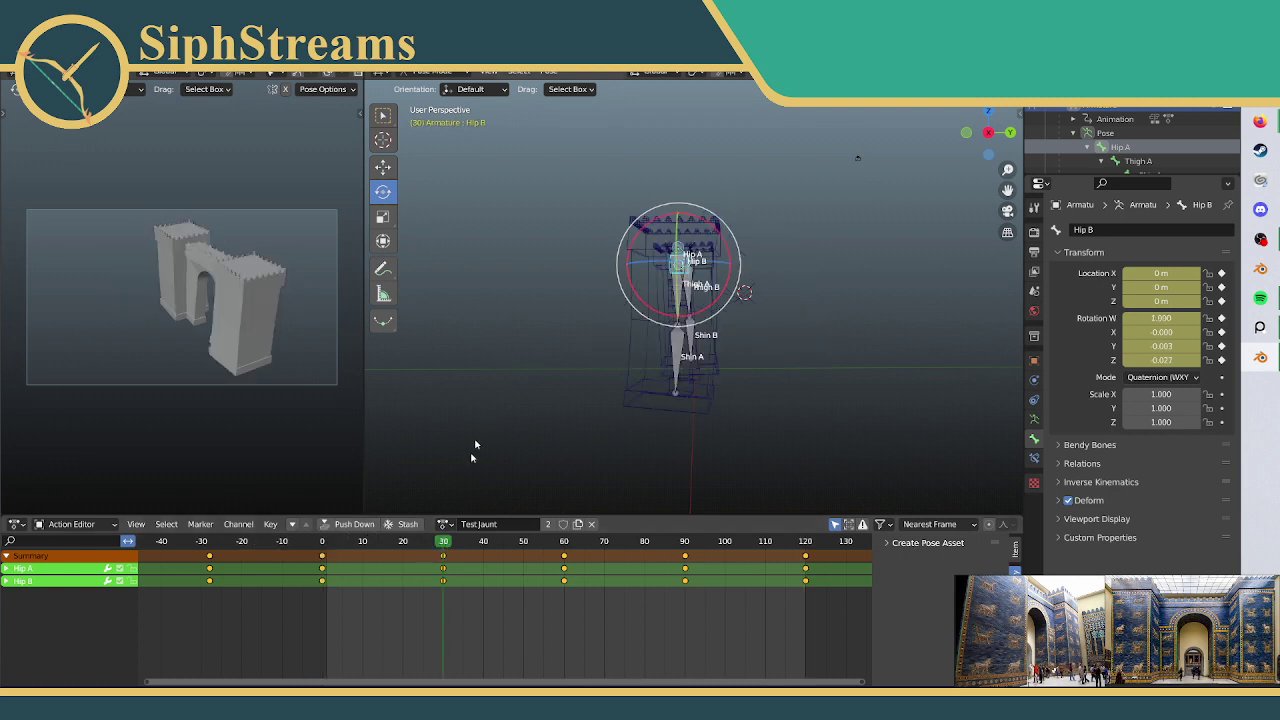
Step: Switch the armature's action from Test Jaunt to March
click(477, 525)
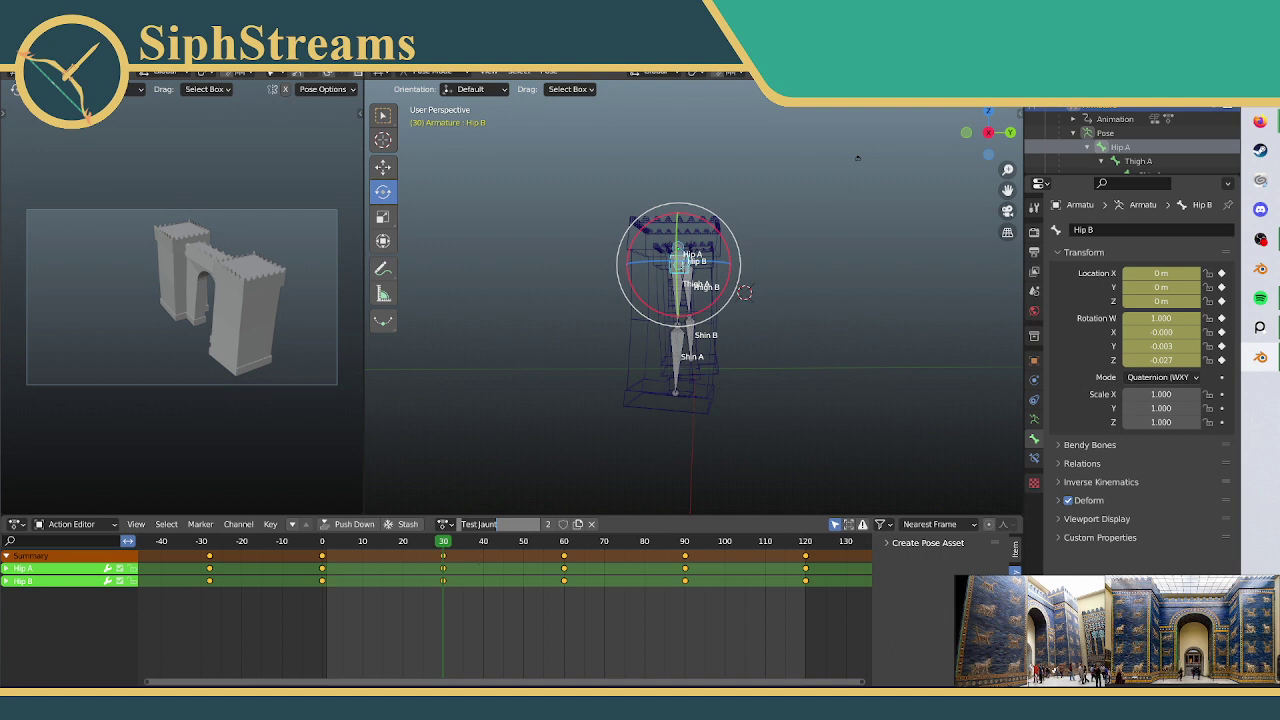
click(443, 524)
click(469, 546)
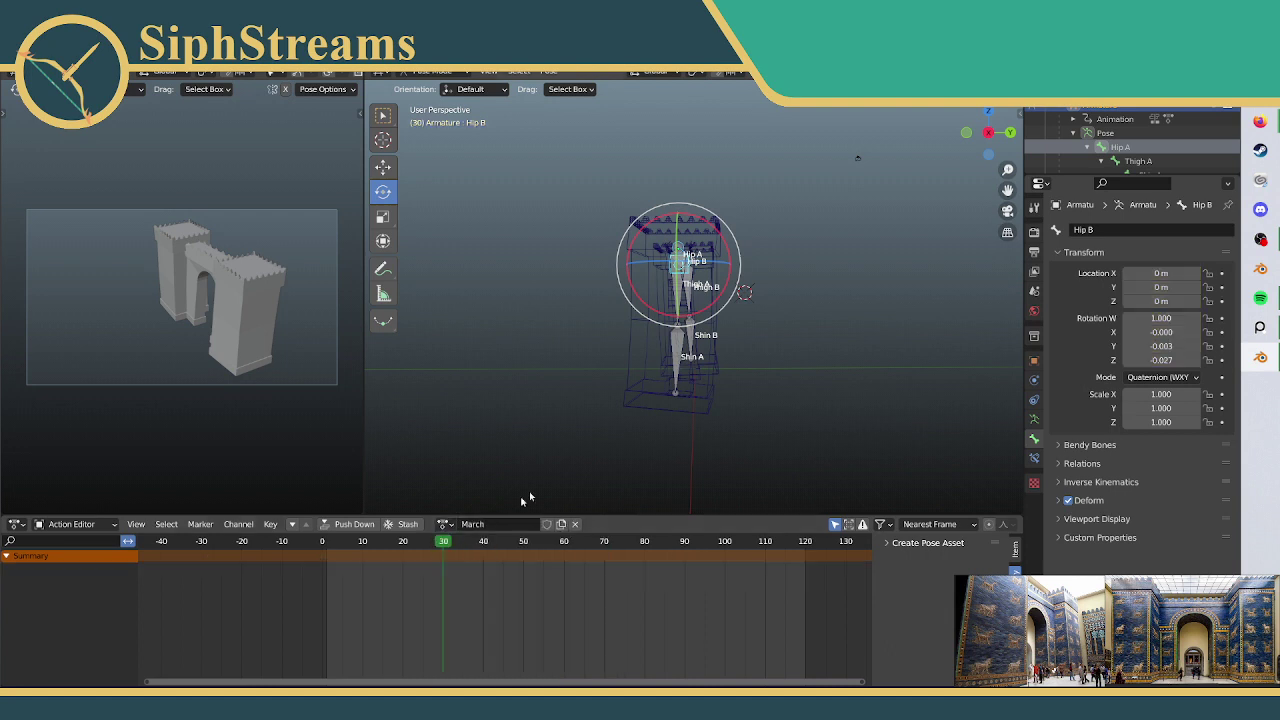
Step: In top orthographic view, turn Hip B slightly about its vertical axis to Z -0.019
middle_drag(749, 312, 797, 337)
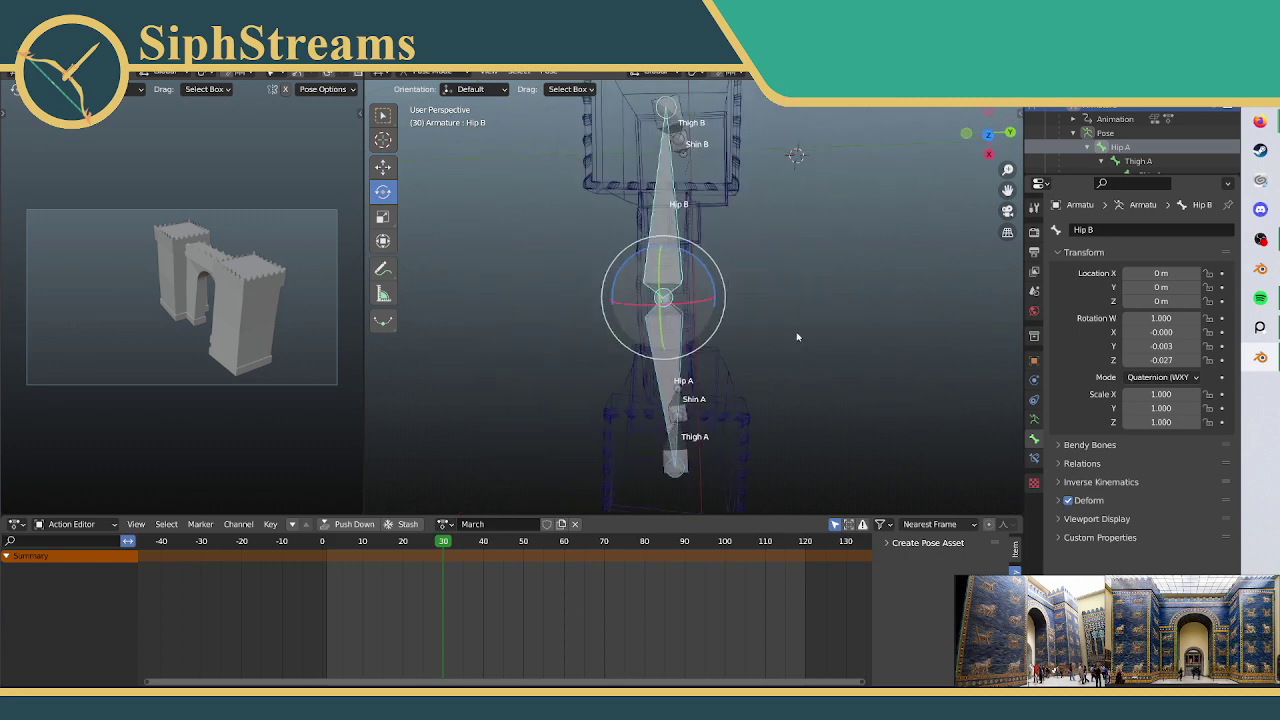
click(990, 134)
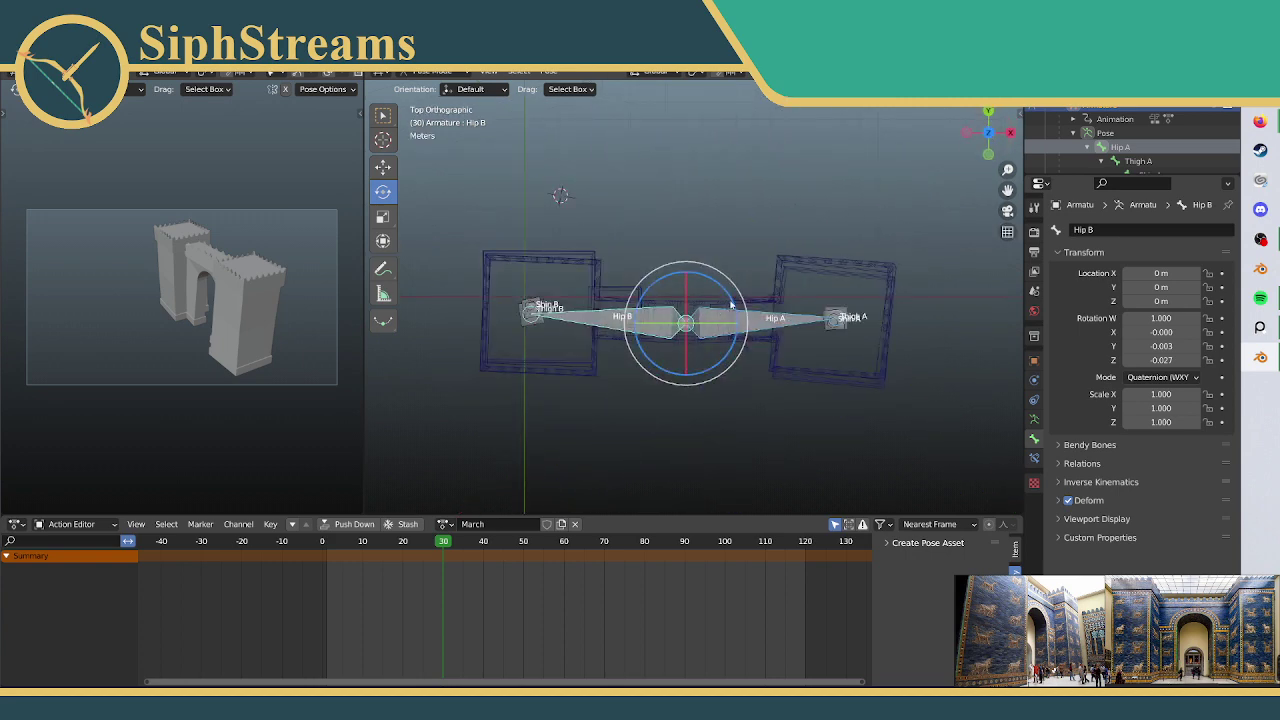
mouse_move(730, 306)
mouse_down()
mouse_move(718, 286)
mouse_move(731, 292)
mouse_up()
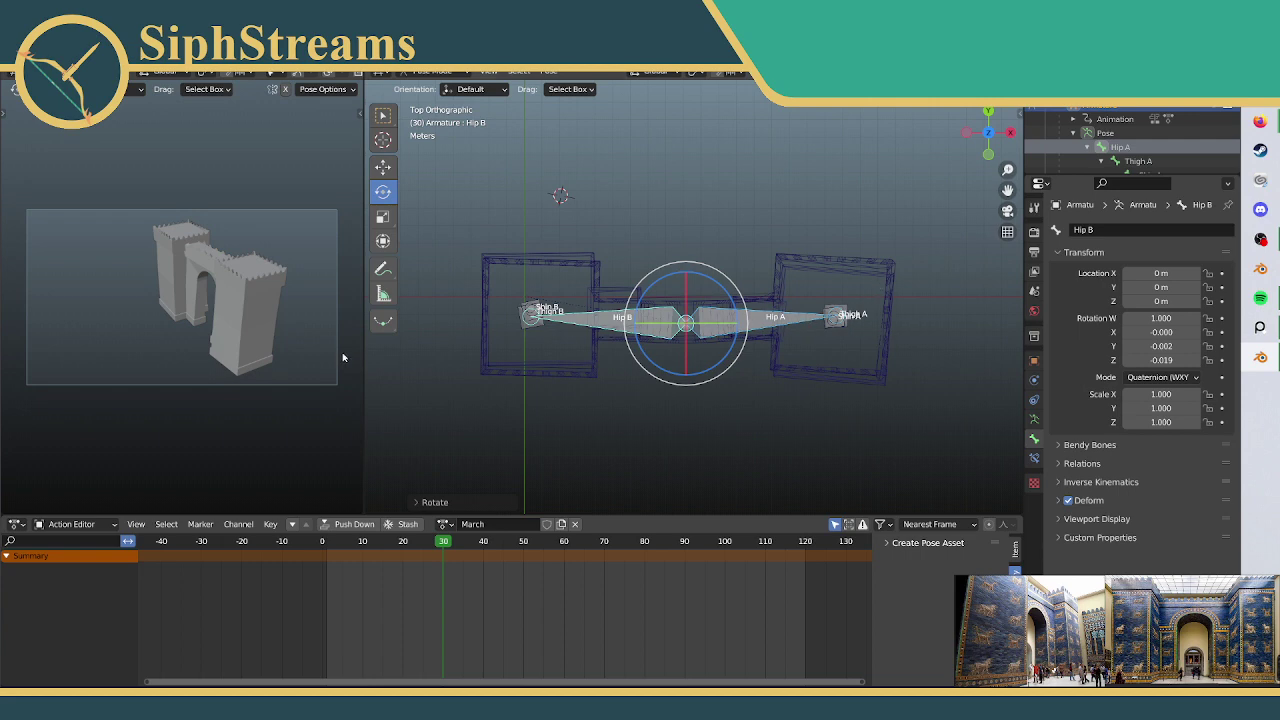
middle_drag(748, 291, 749, 157)
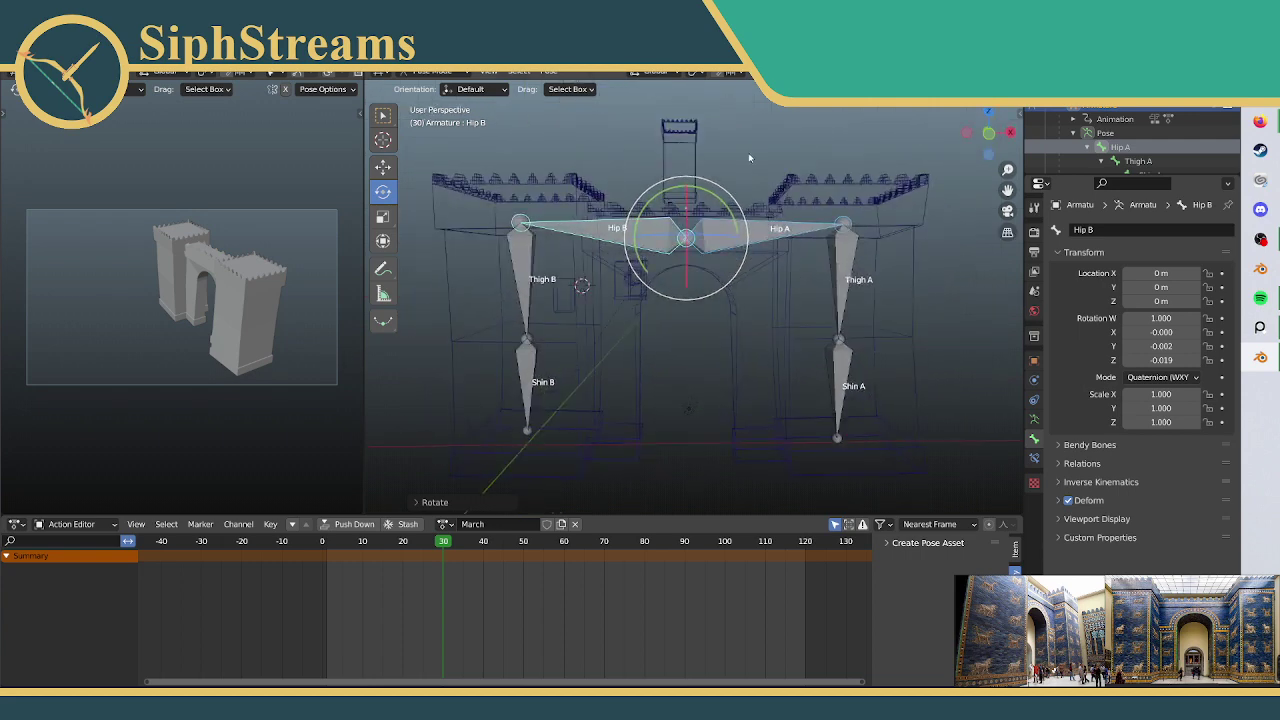
Step: Rotate Thigh B slightly in Right Orthographic view using the R key
click(515, 264)
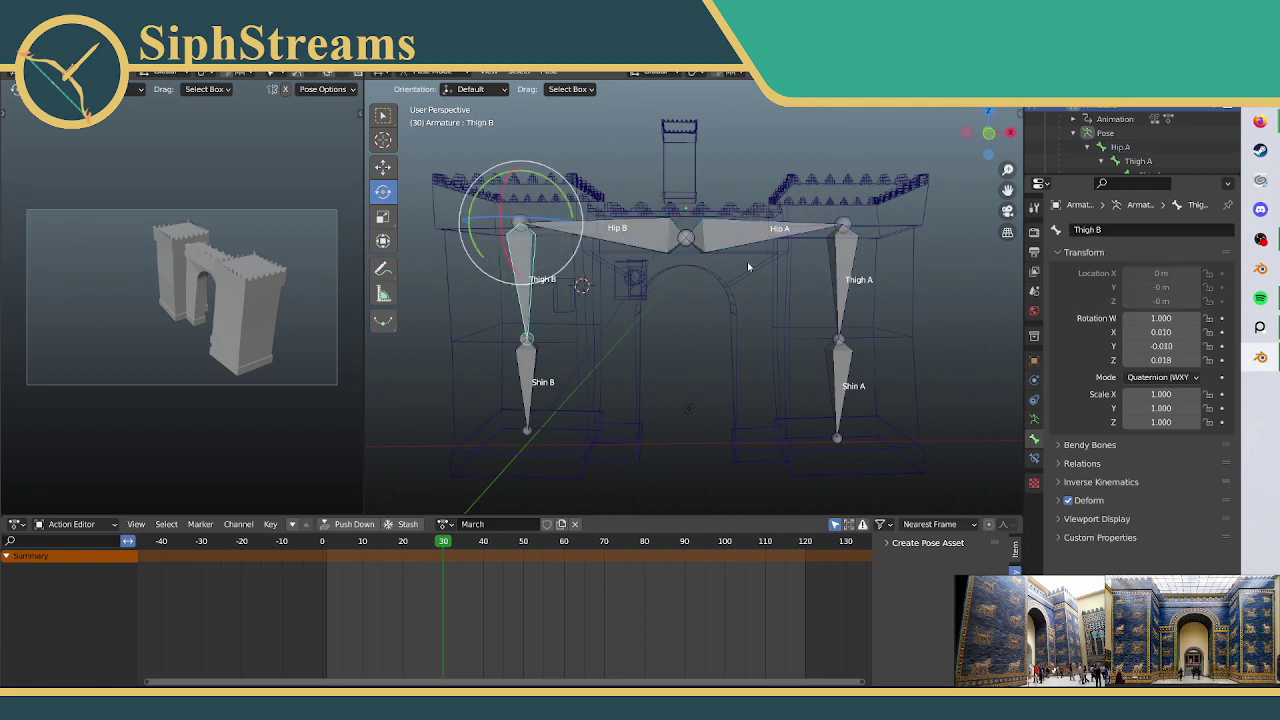
middle_drag(750, 267, 902, 259)
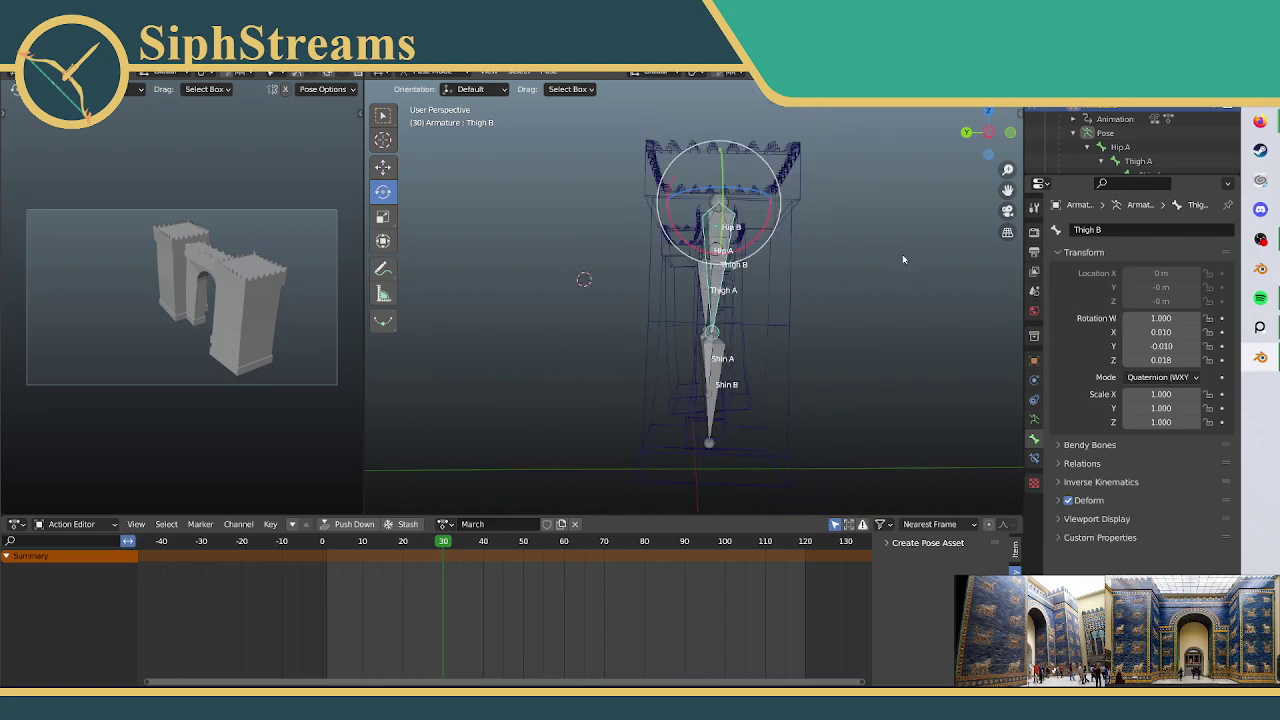
click(988, 137)
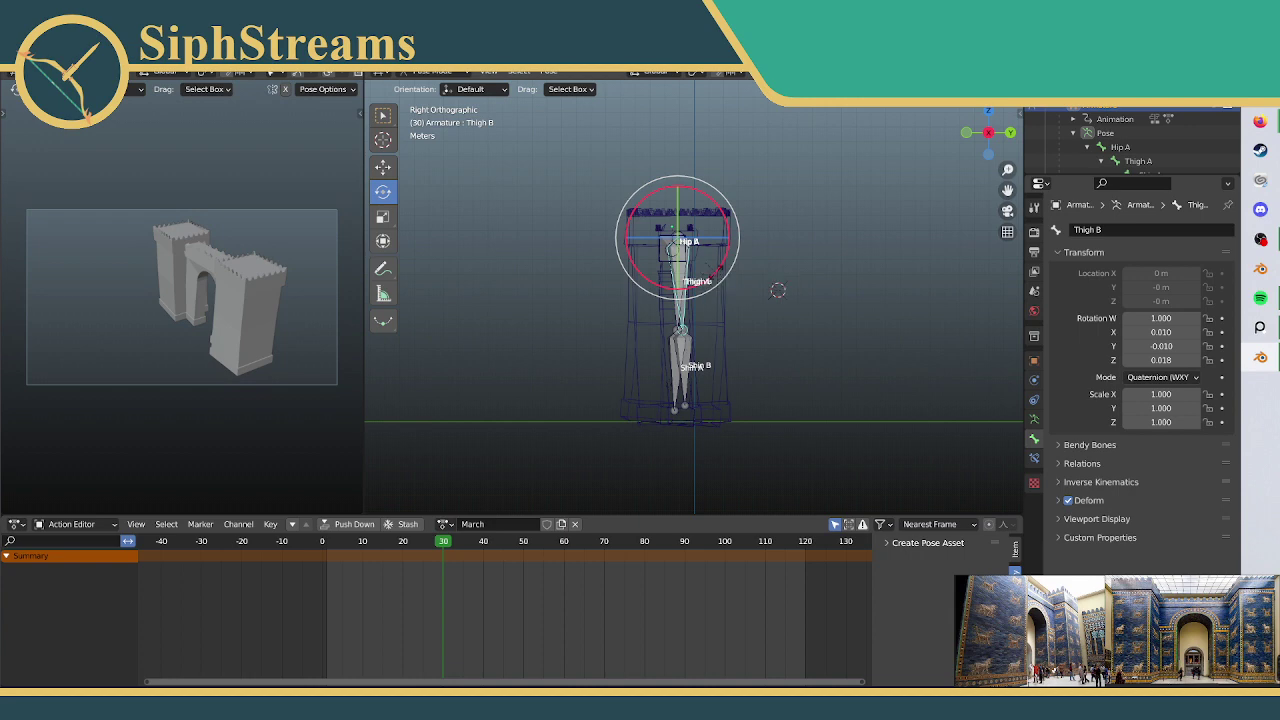
key(r)
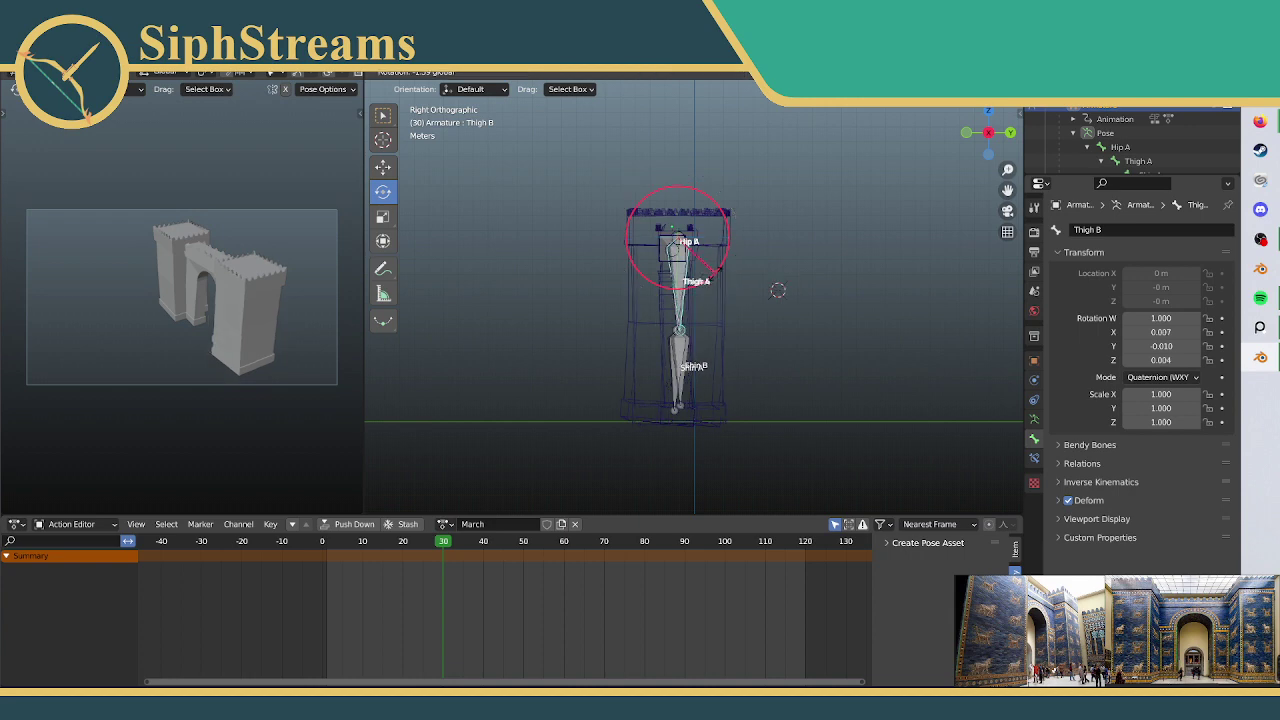
click(718, 274)
Step: Rotate Shin A in side views to adjust the knee, leaving it nearly straight
click(688, 342)
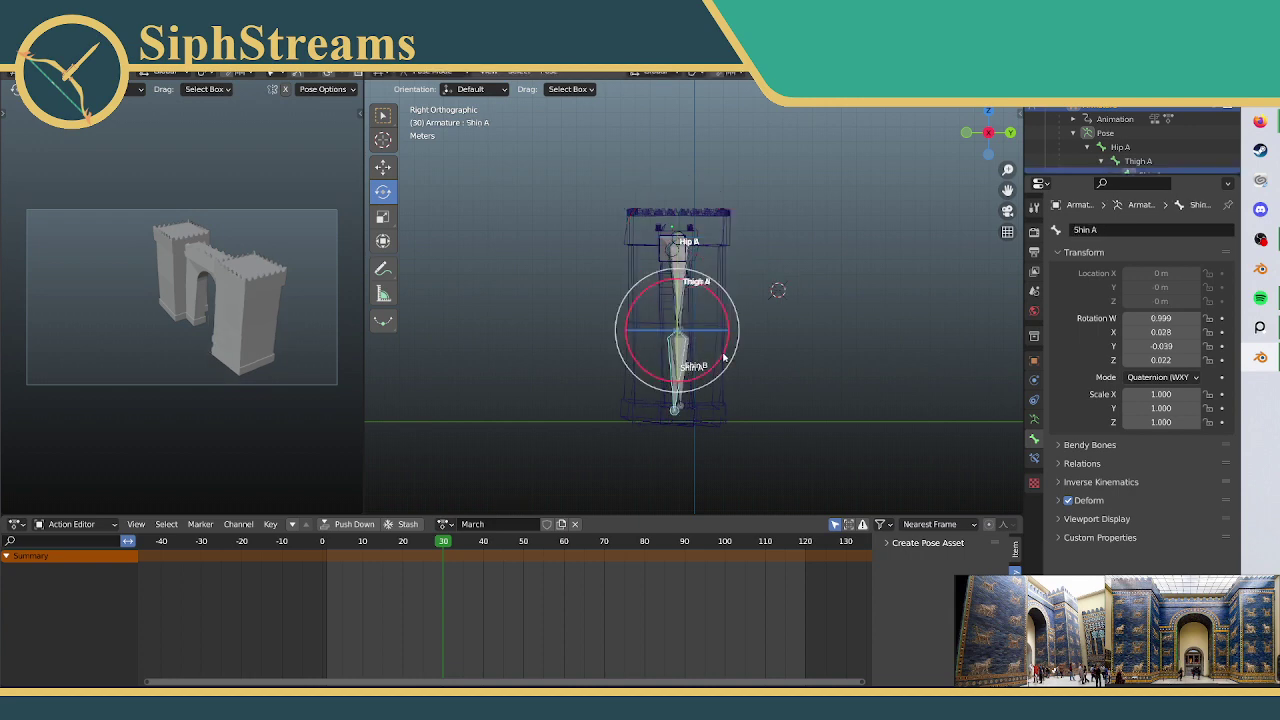
drag(724, 357, 729, 346)
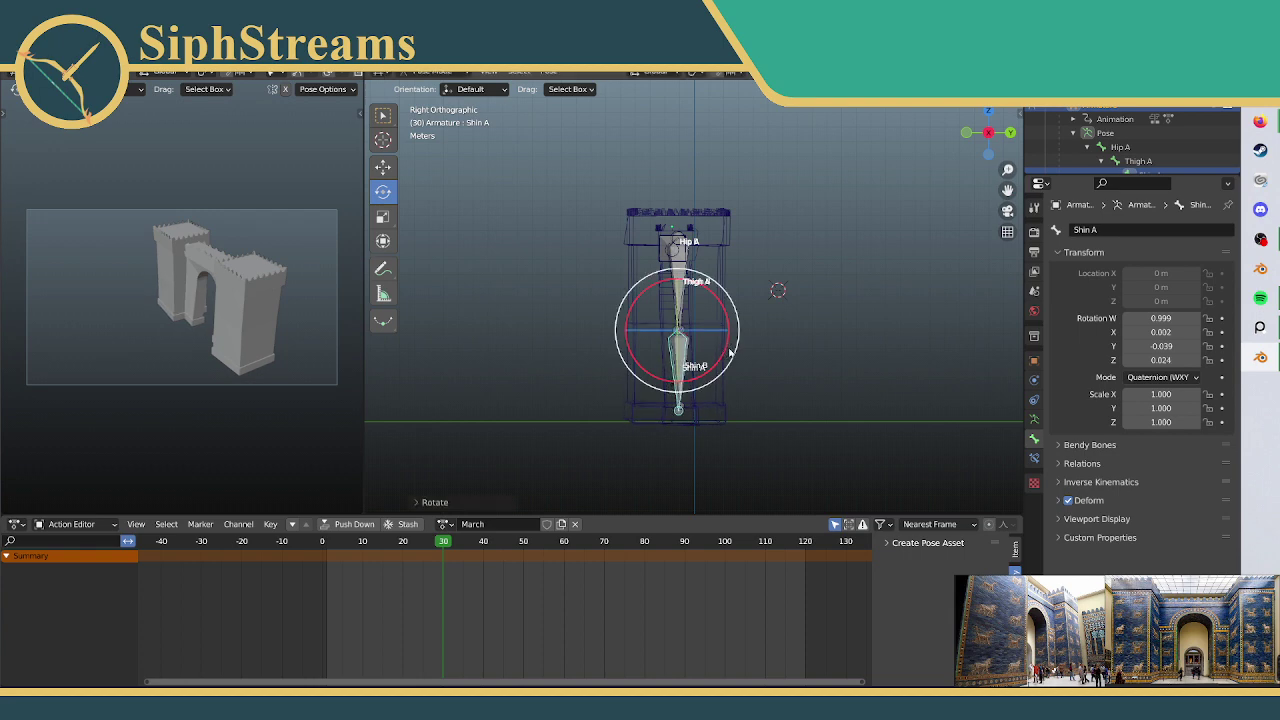
middle_drag(588, 328, 891, 331)
click(997, 133)
click(988, 133)
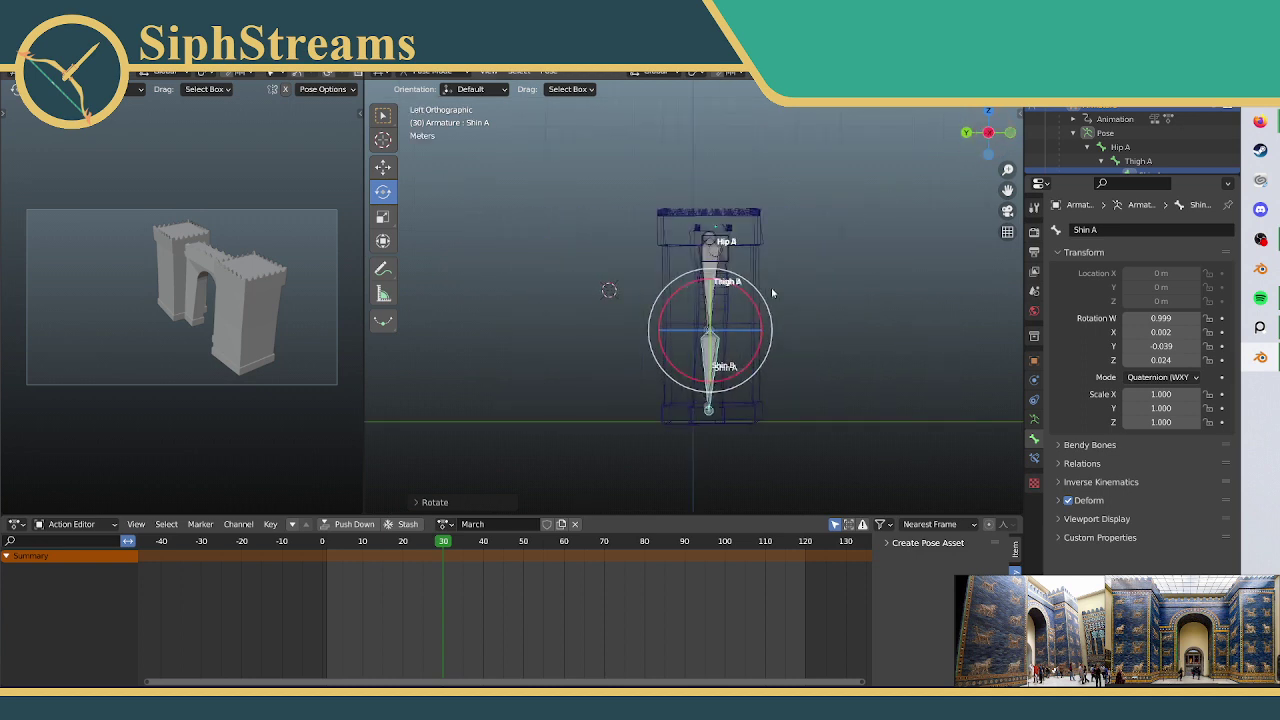
drag(750, 298, 755, 289)
Step: Fine-tune the rotations of Thigh B and Shin A with the rotate gizmo
click(752, 268)
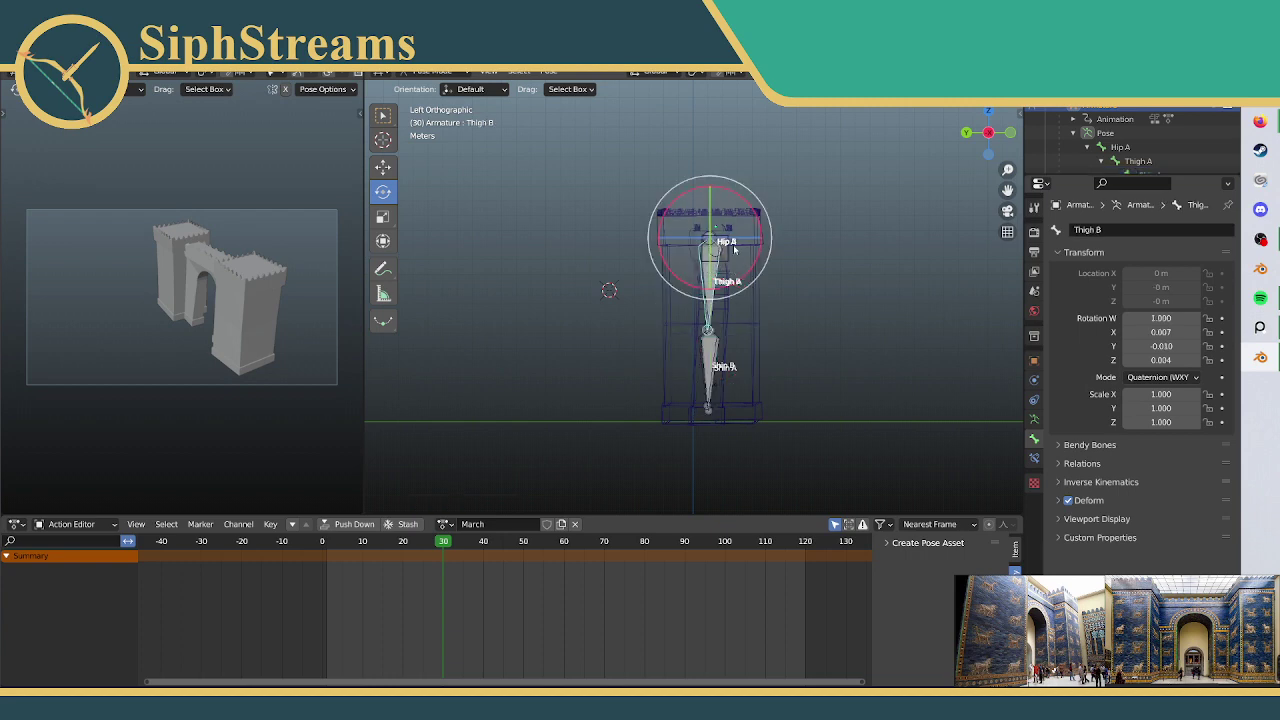
drag(757, 262, 758, 256)
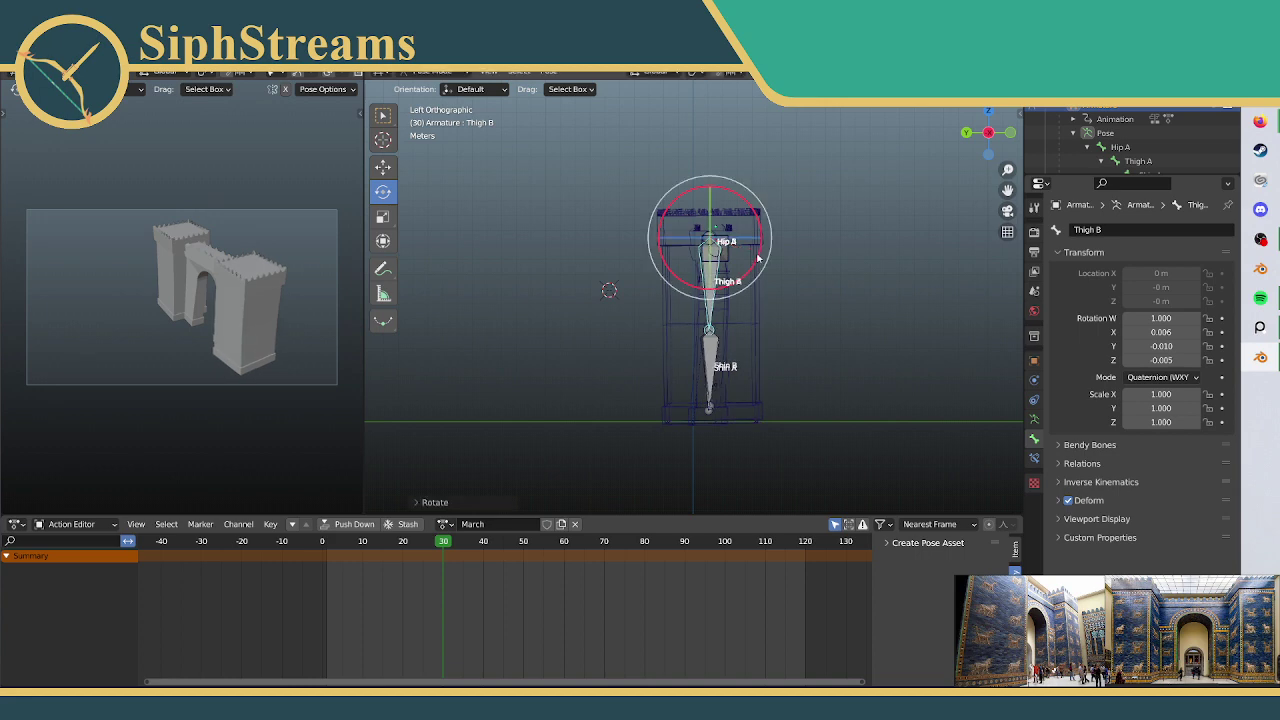
click(716, 340)
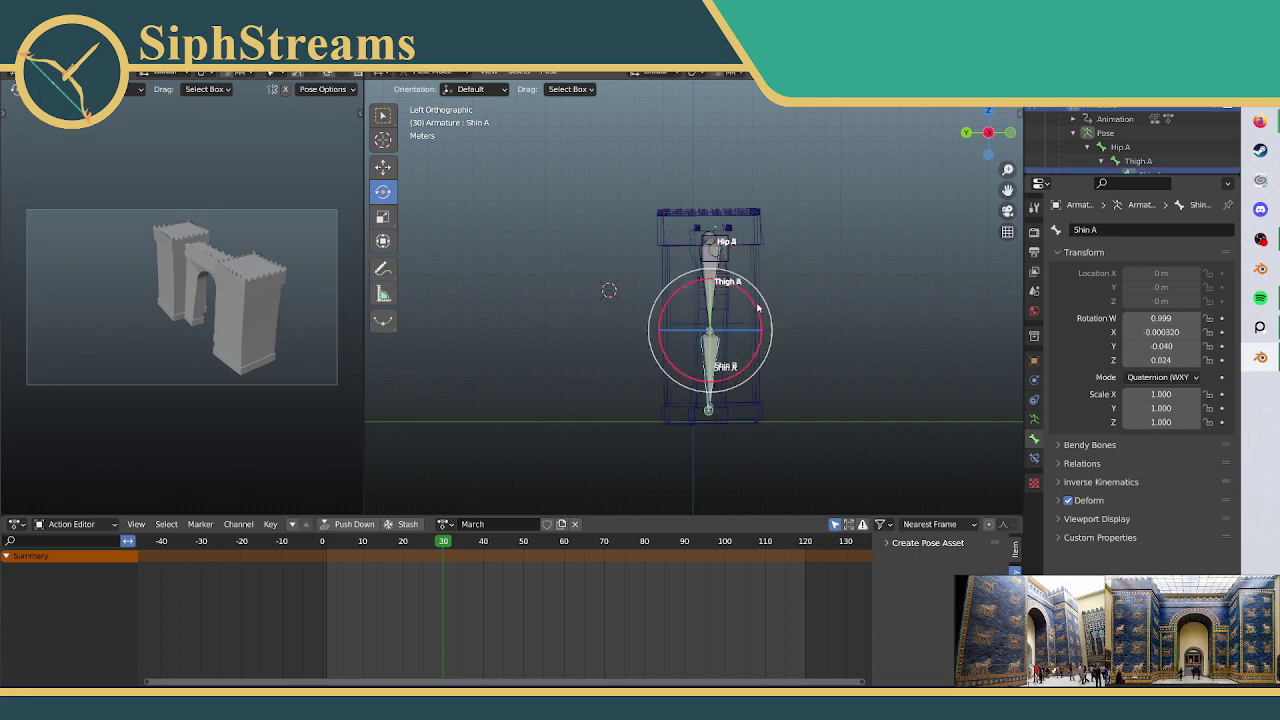
drag(757, 306, 761, 308)
Step: Tilt Shin A slightly further and select Thigh A, checking from the left side
middle_drag(557, 334, 870, 329)
click(690, 350)
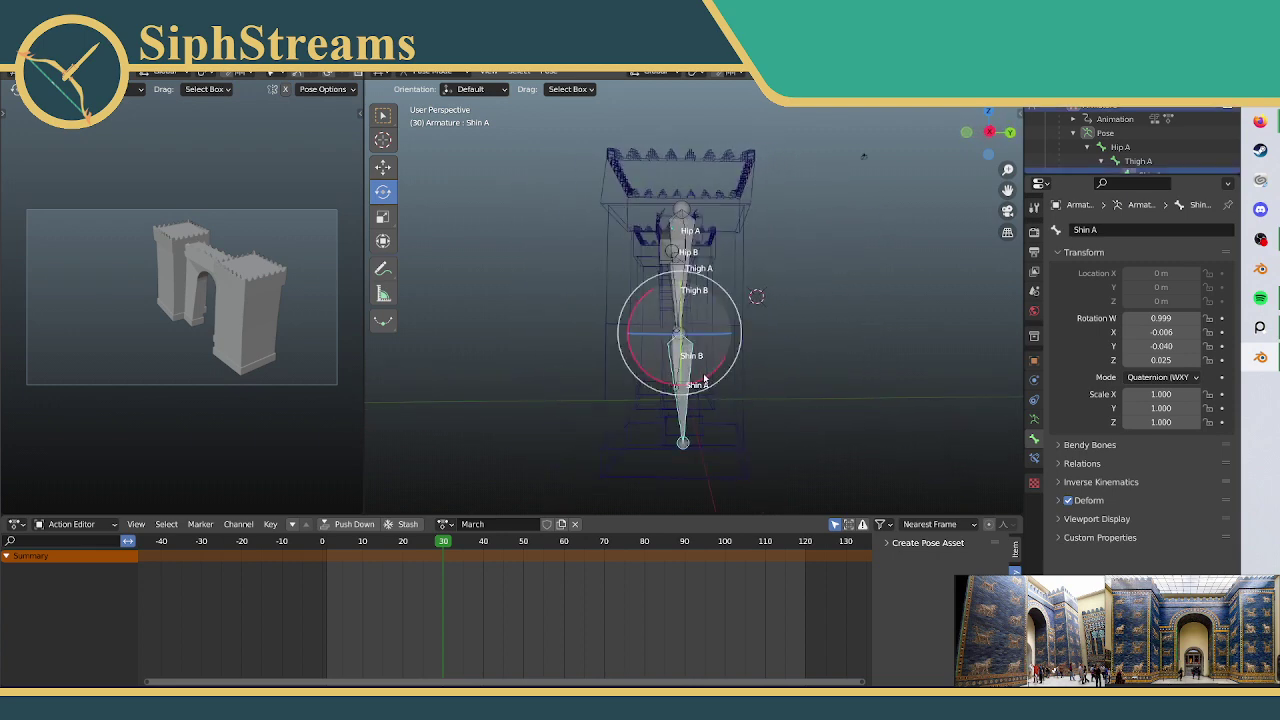
drag(684, 291, 720, 283)
click(688, 285)
click(1003, 135)
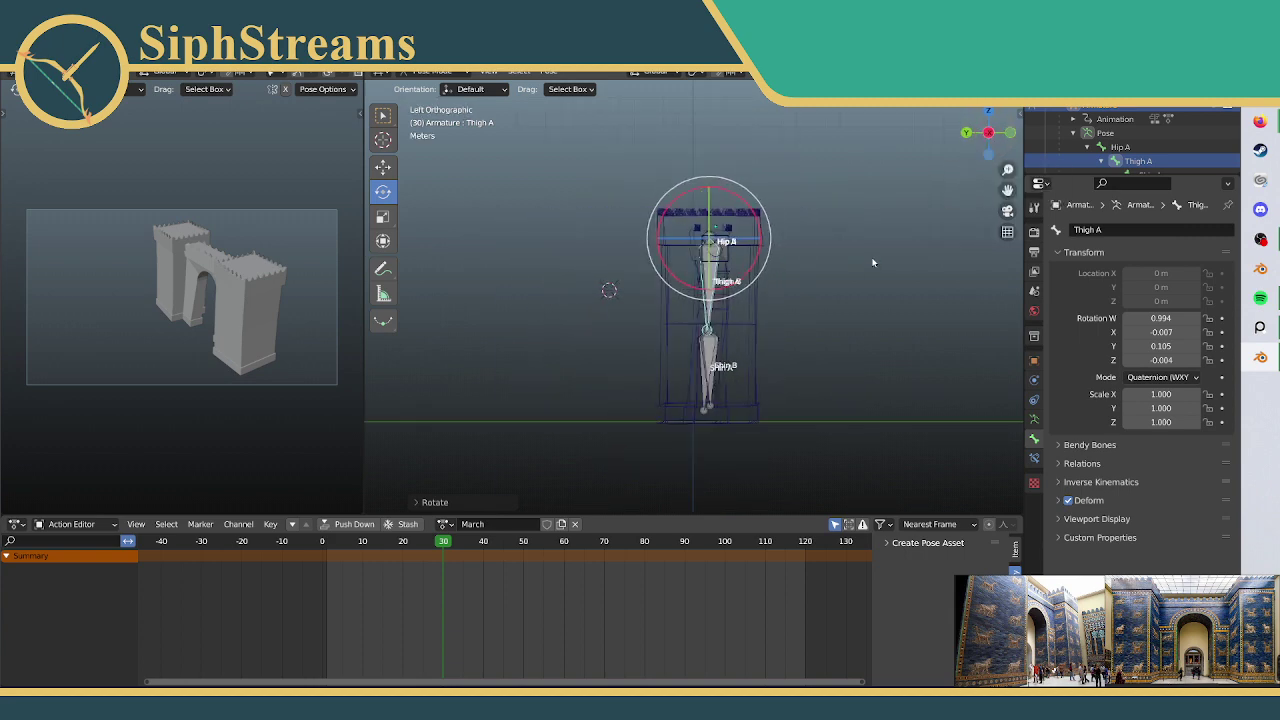
middle_drag(666, 389, 715, 383)
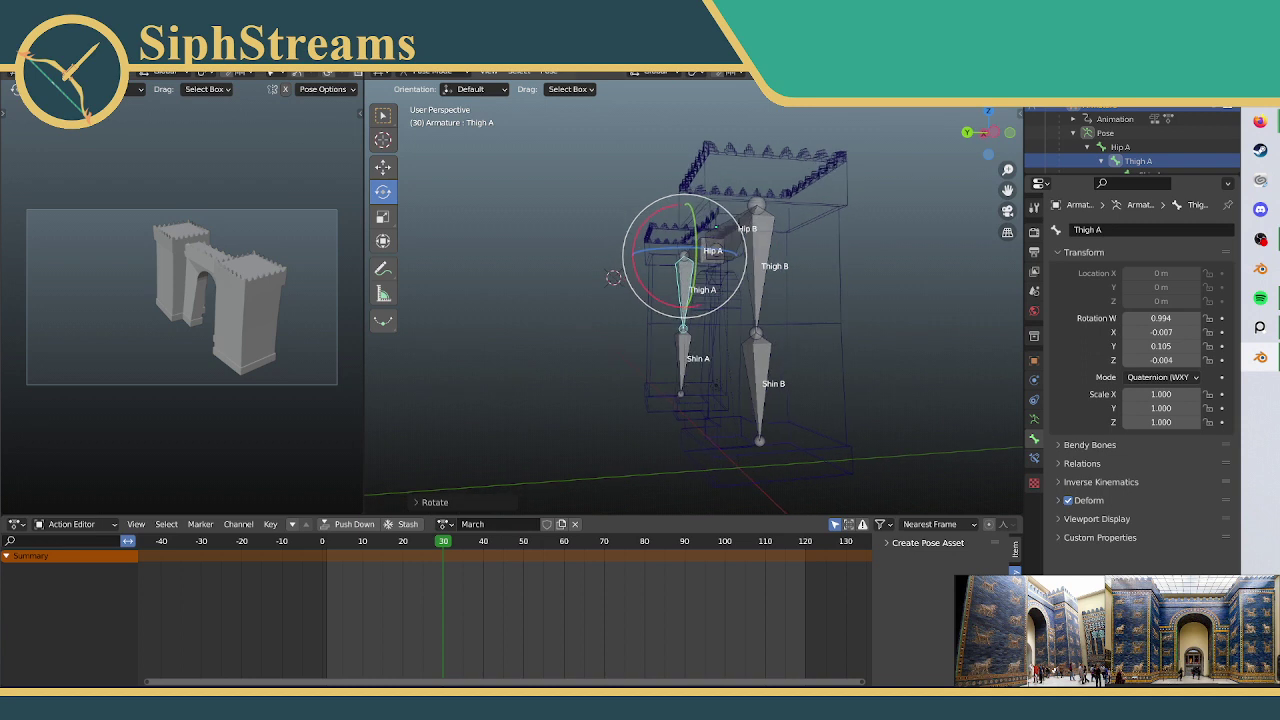
Step: Try rotating Shin A backwards and about its head, cancelling both attempts
click(994, 132)
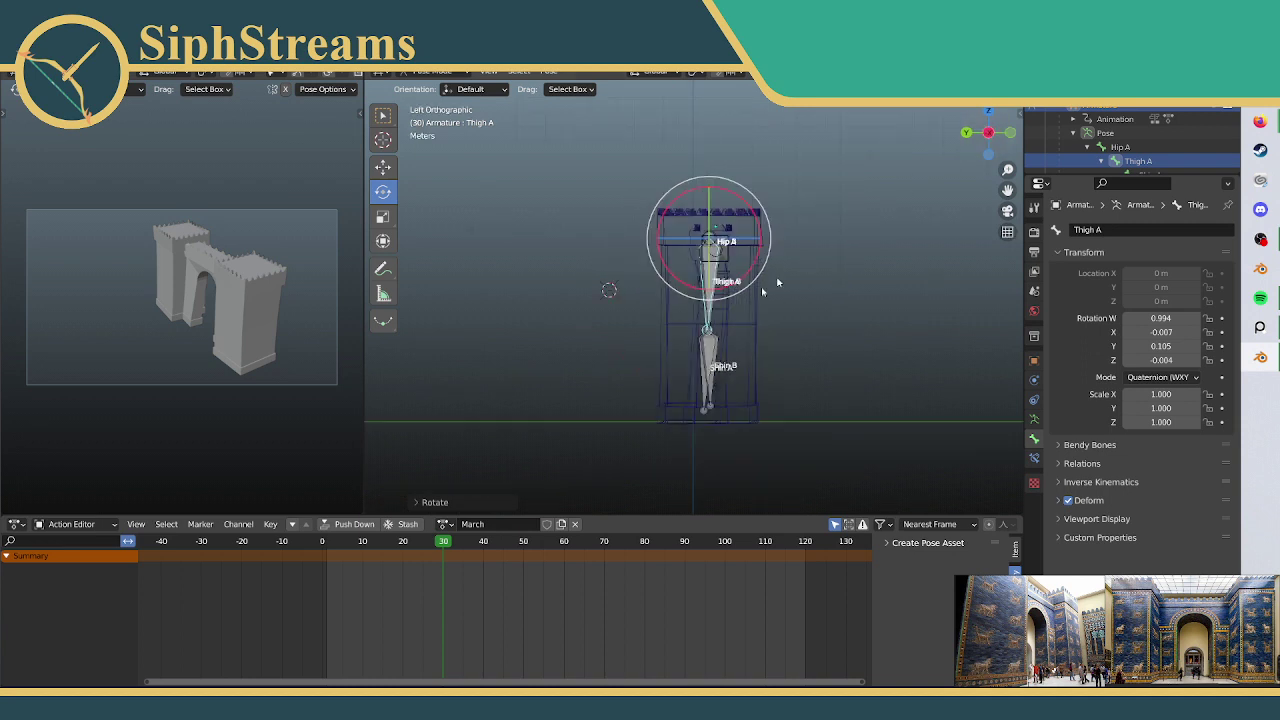
click(707, 379)
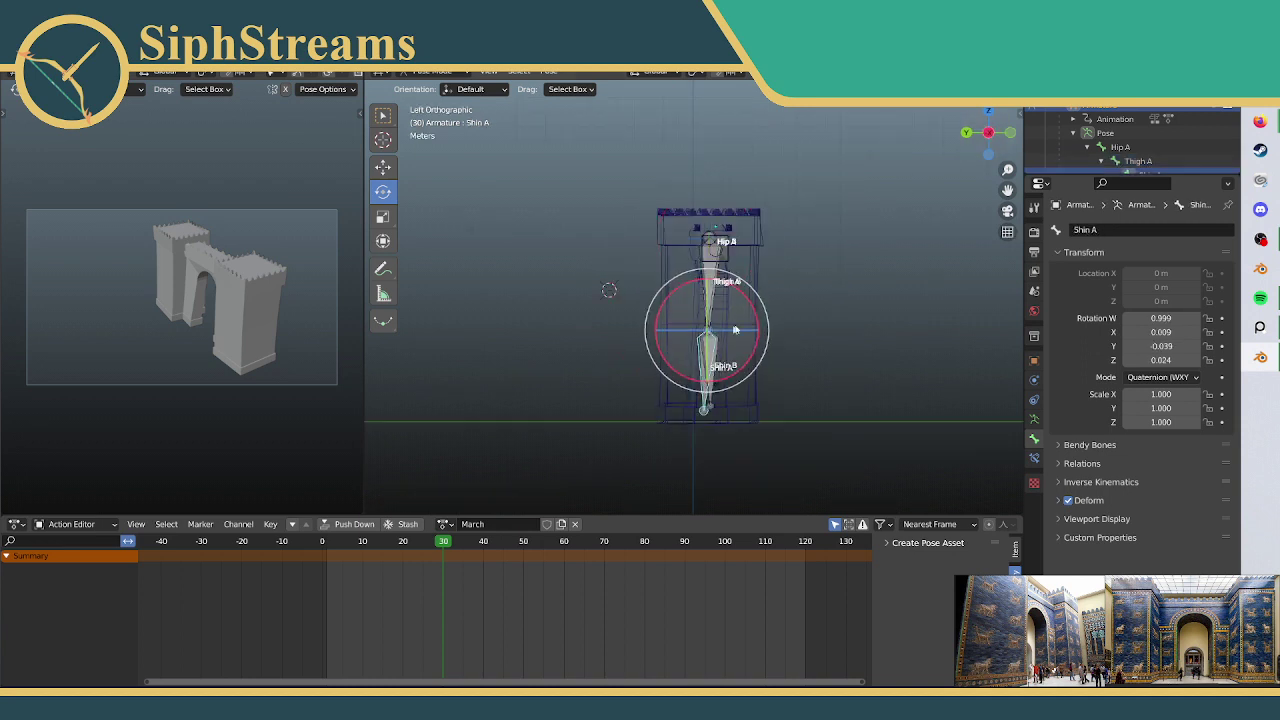
drag(754, 360, 754, 359)
key(Escape)
middle_drag(552, 323, 746, 321)
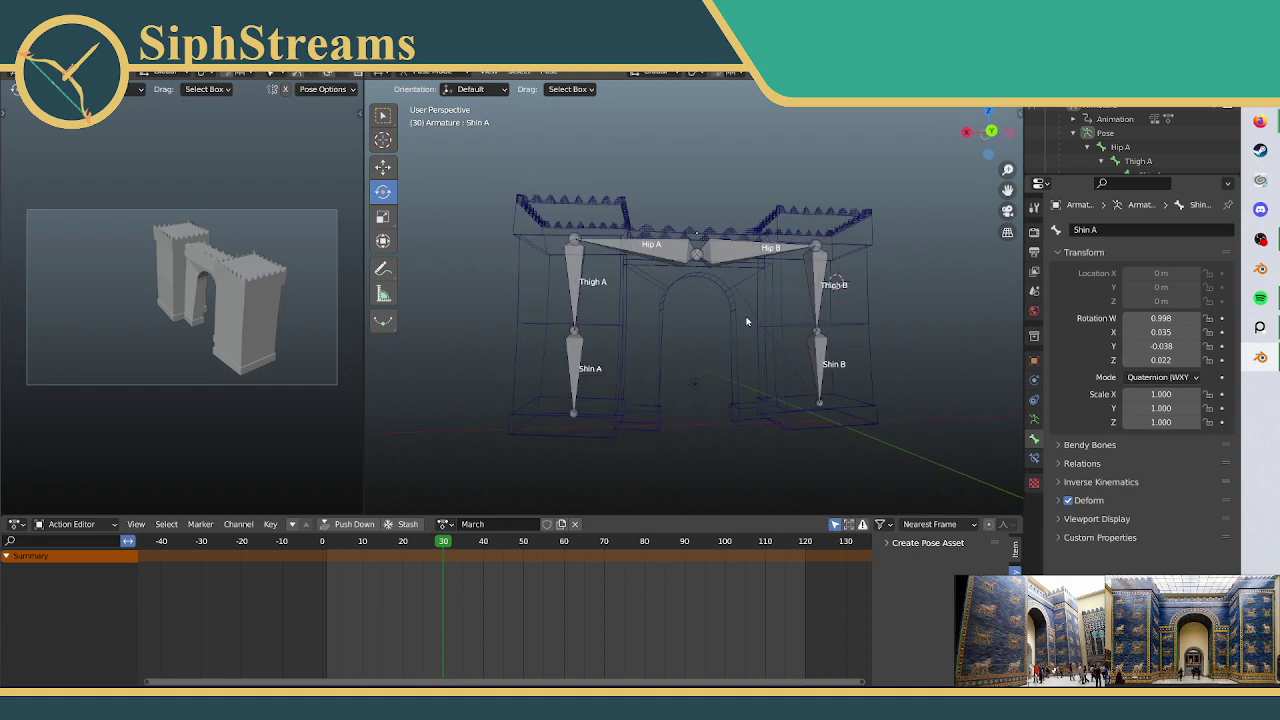
click(572, 391)
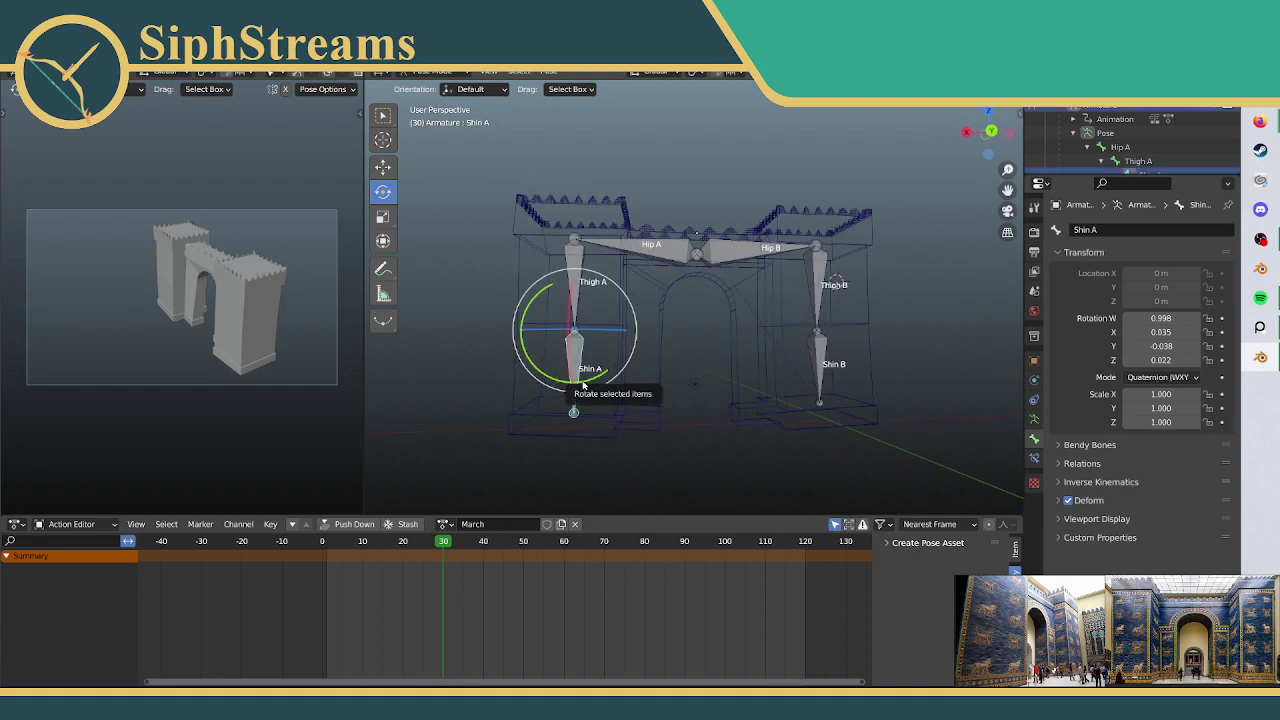
drag(584, 385, 366, 295)
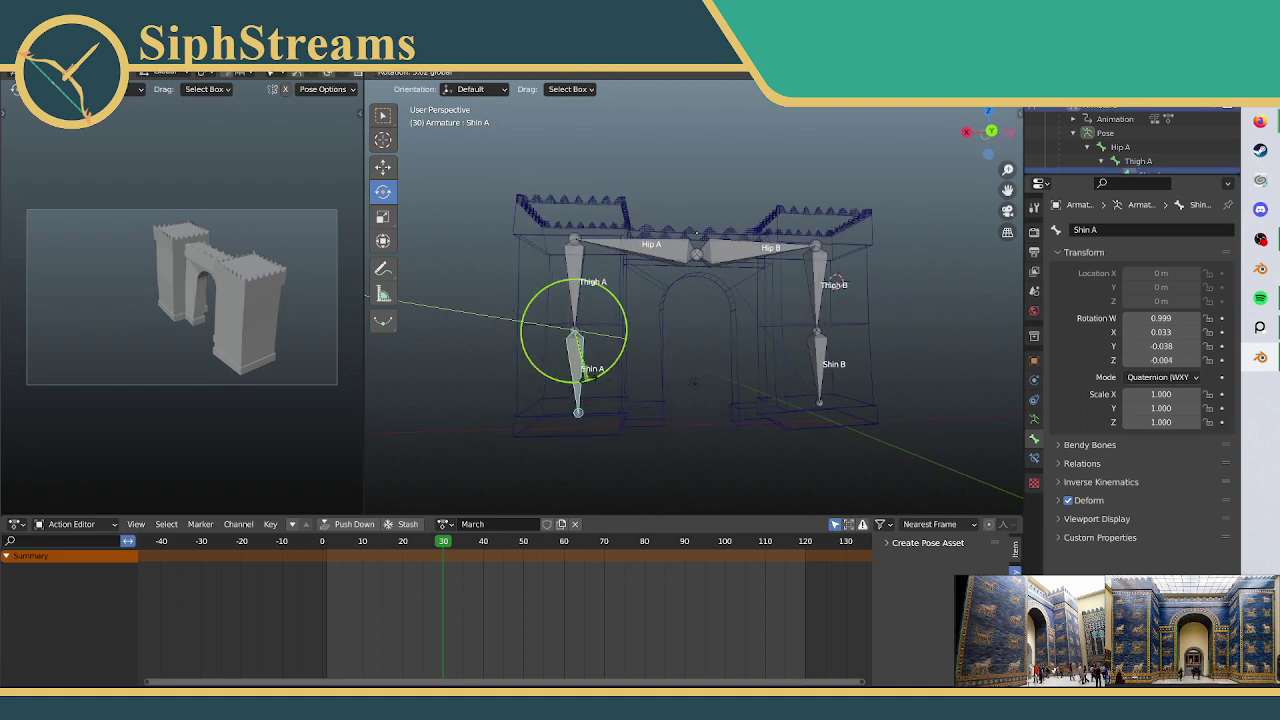
key(Escape)
Step: Bend Shin B to flex the other leg, then orbit to face the gate's front
click(820, 390)
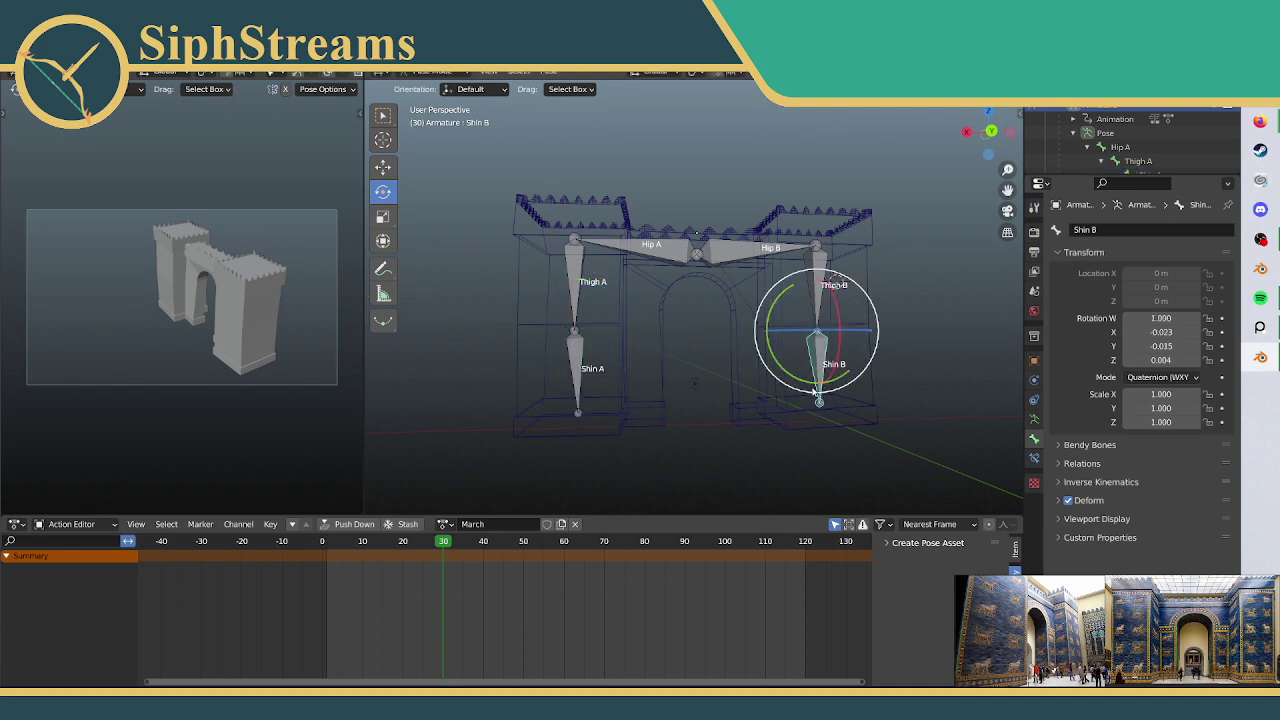
drag(818, 392, 802, 380)
middle_drag(706, 366, 668, 412)
click(668, 410)
middle_drag(571, 380, 883, 378)
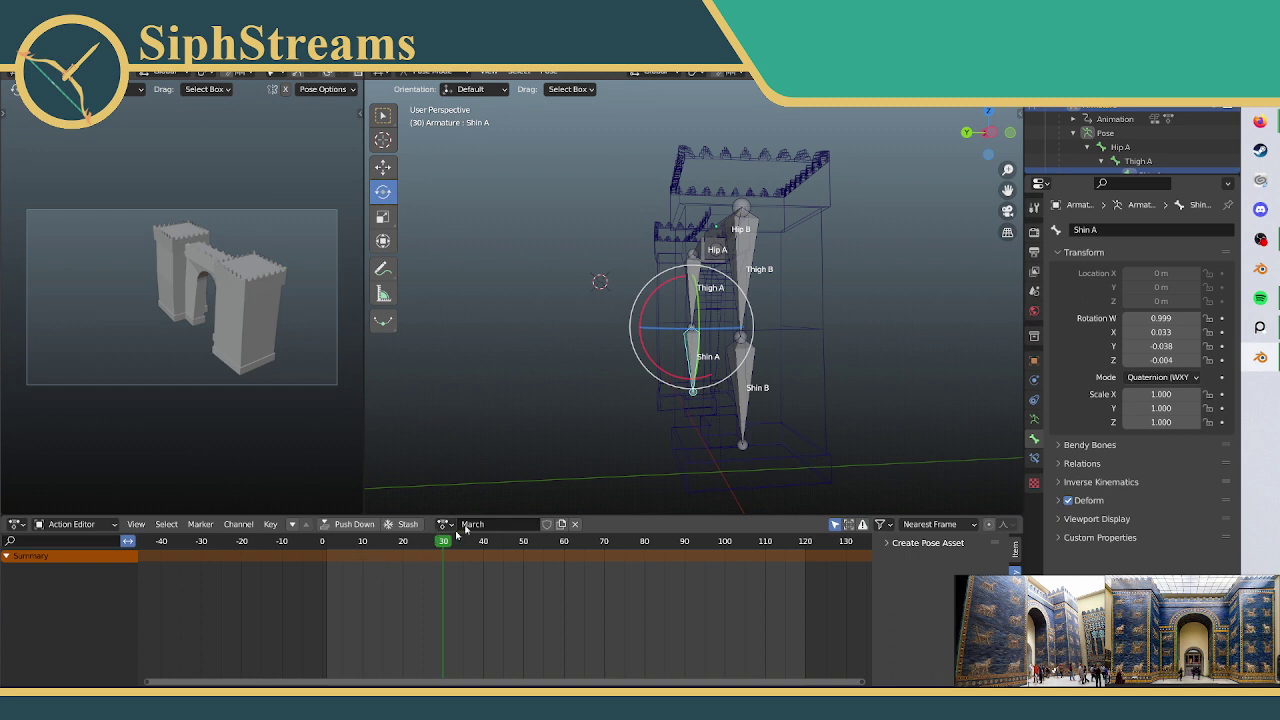
middle_drag(600, 389, 660, 303)
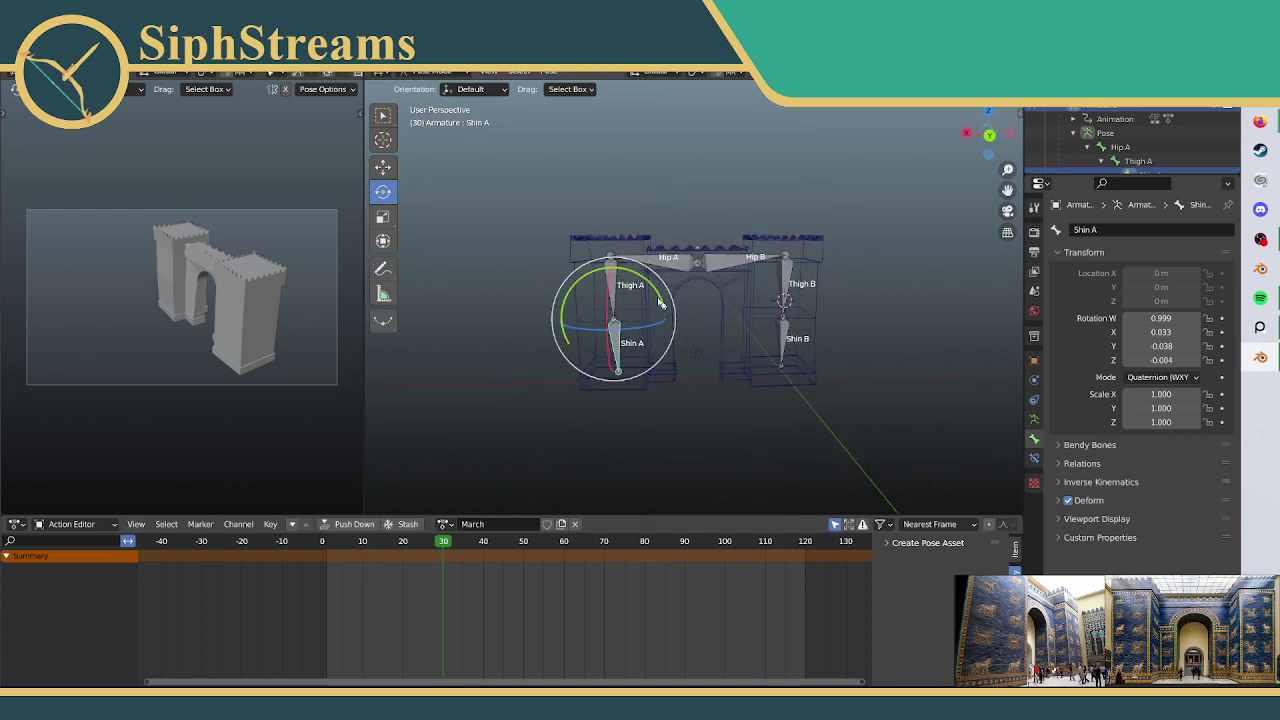
Step: Select Thigh A, Hip A, Thigh B and Shin B together
click(618, 288)
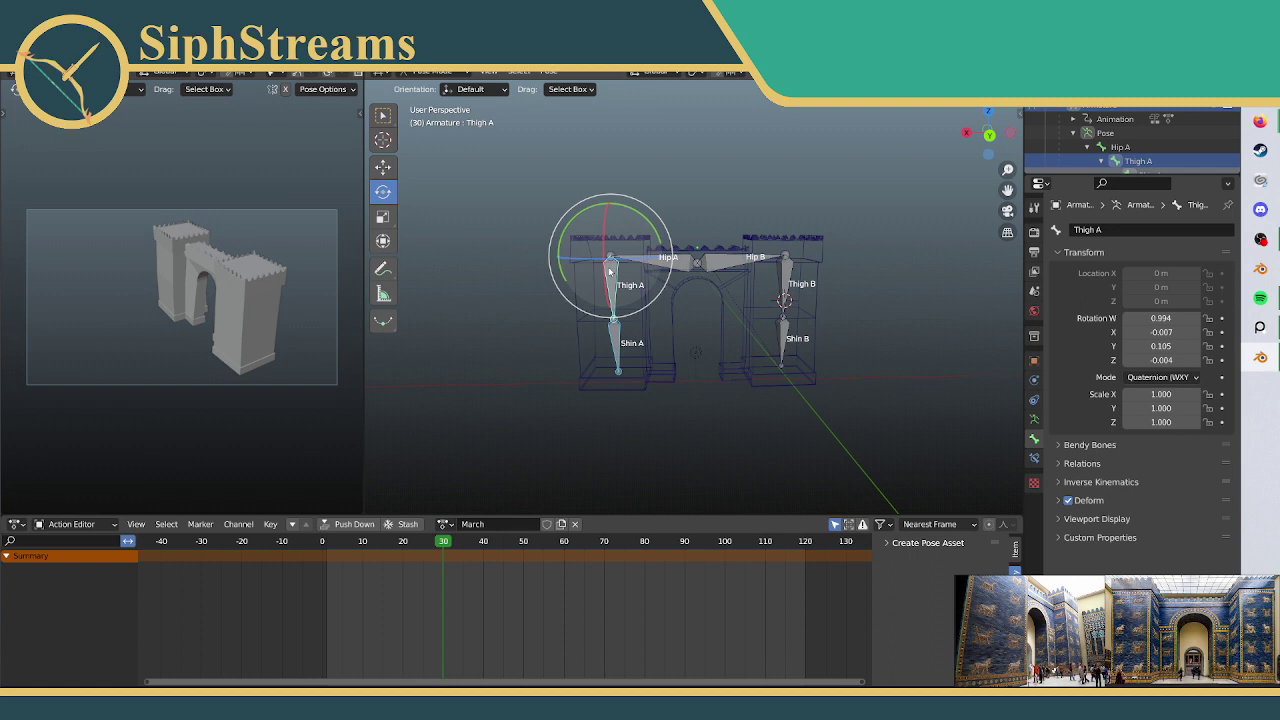
click(673, 264)
shift+click(775, 318)
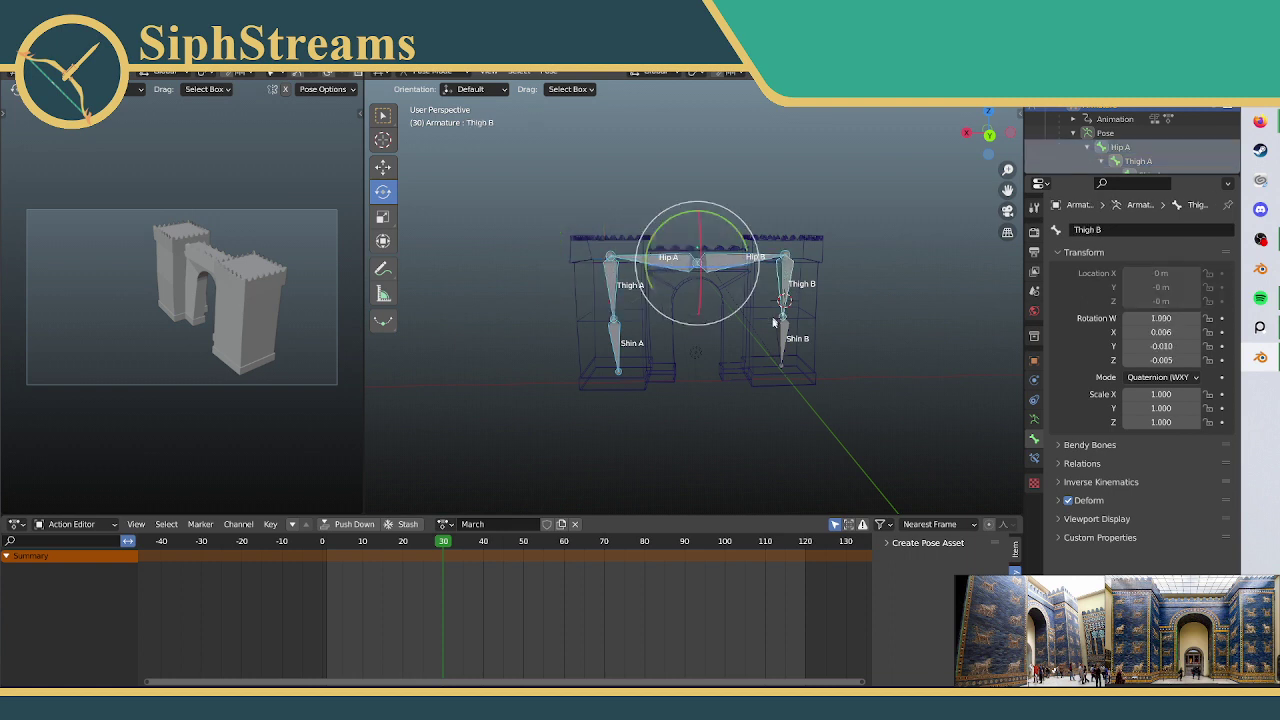
shift+click(780, 333)
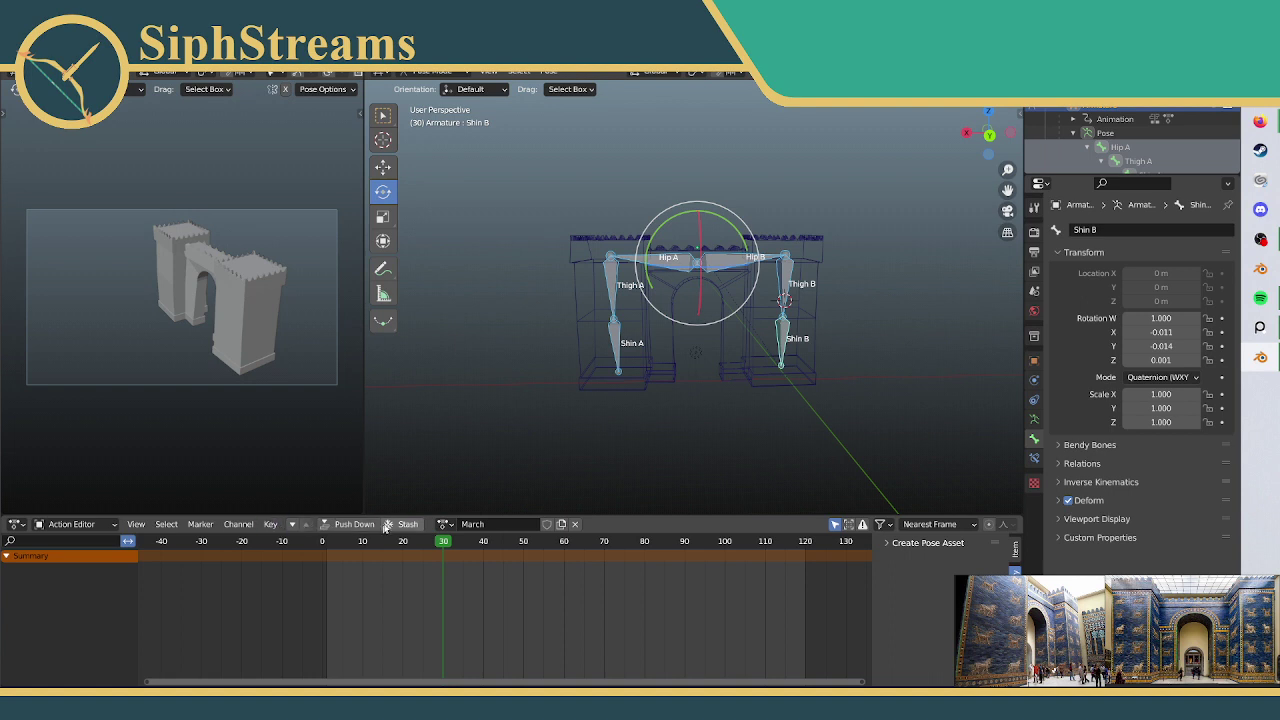
Step: Key Location, Rotation & Scale at frame 30 for all six leg bones, then inspect Hip A's channels
key(i)
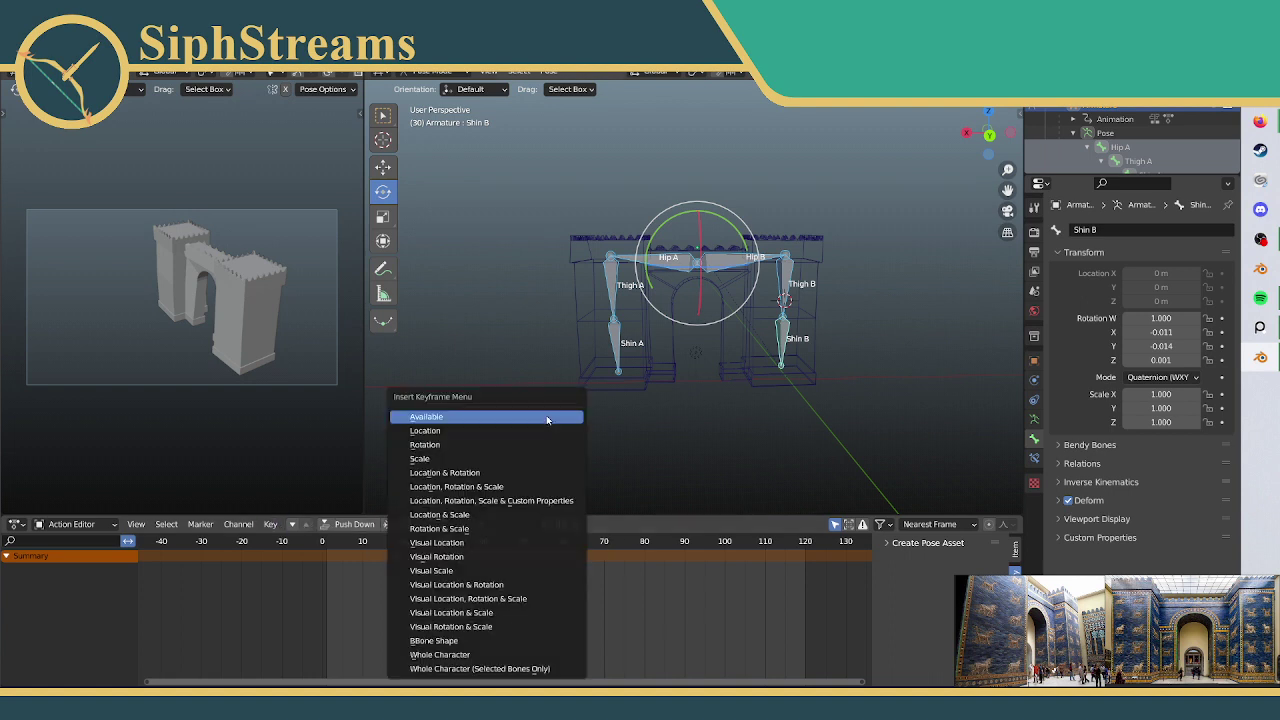
click(507, 482)
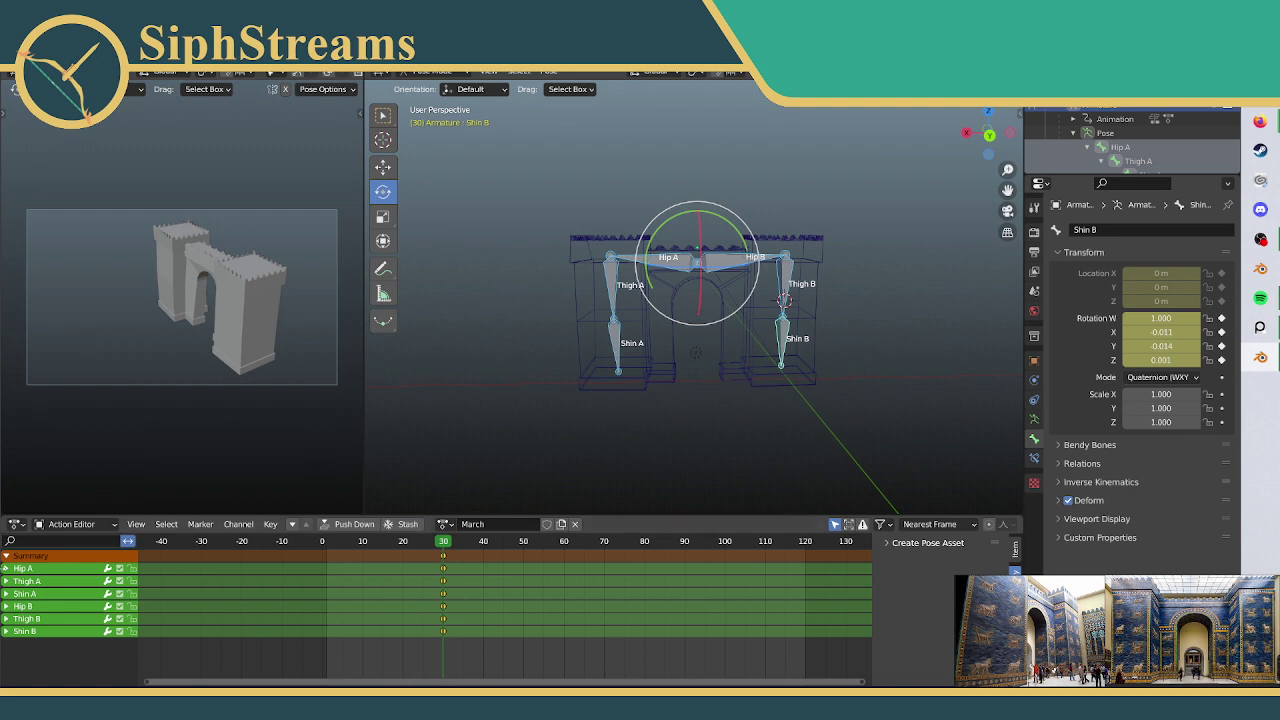
click(7, 568)
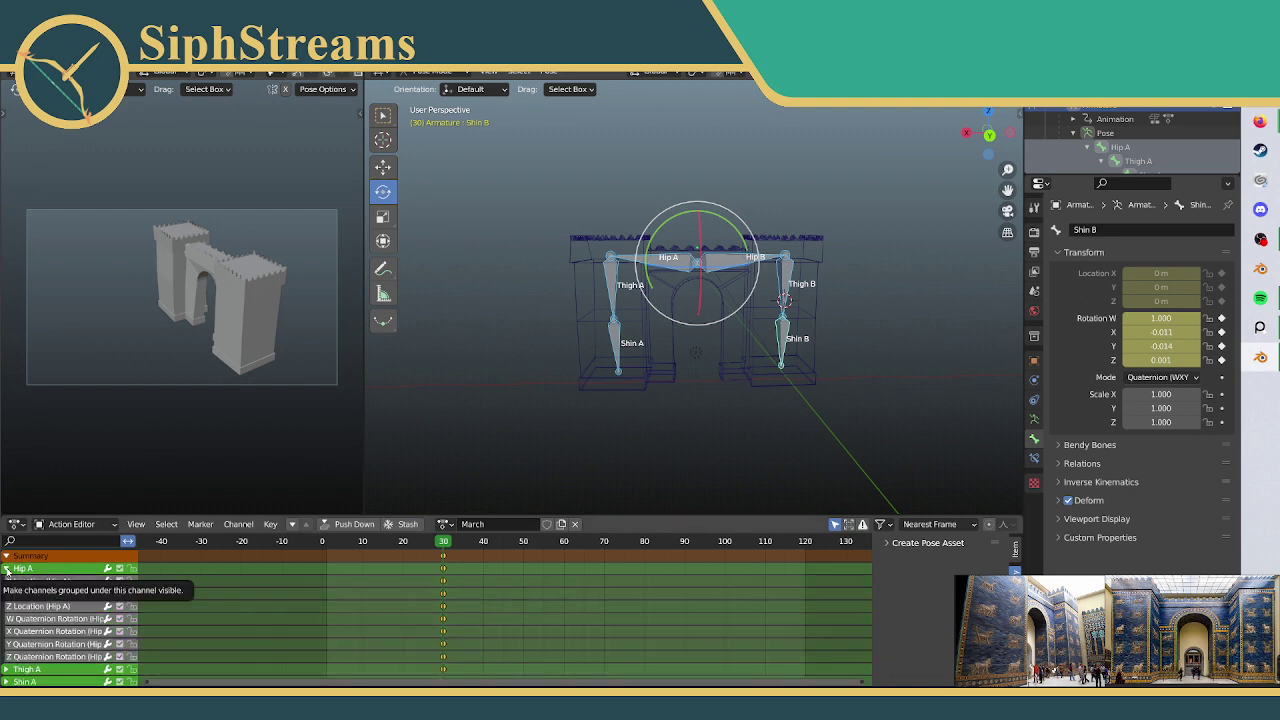
click(7, 568)
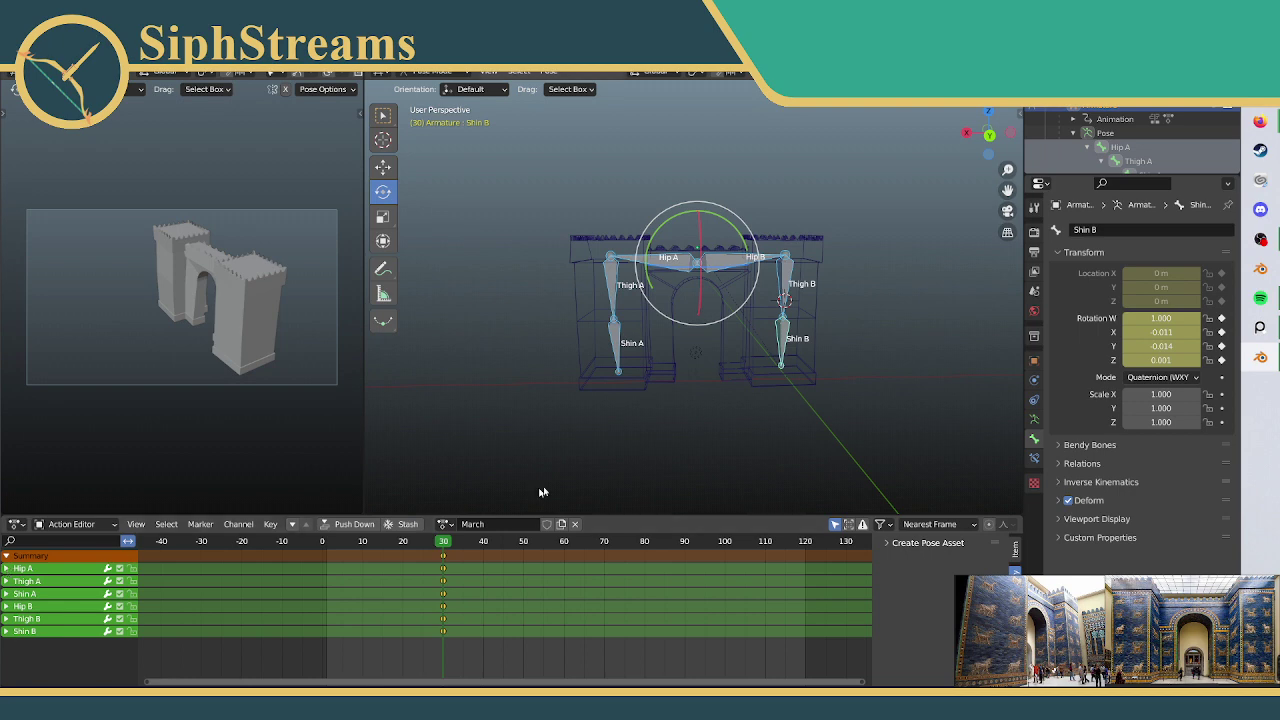
Step: Deselect all bones, switch to Solid shading, and orbit and zoom around the tower
click(810, 375)
middle_drag(663, 346, 748, 338)
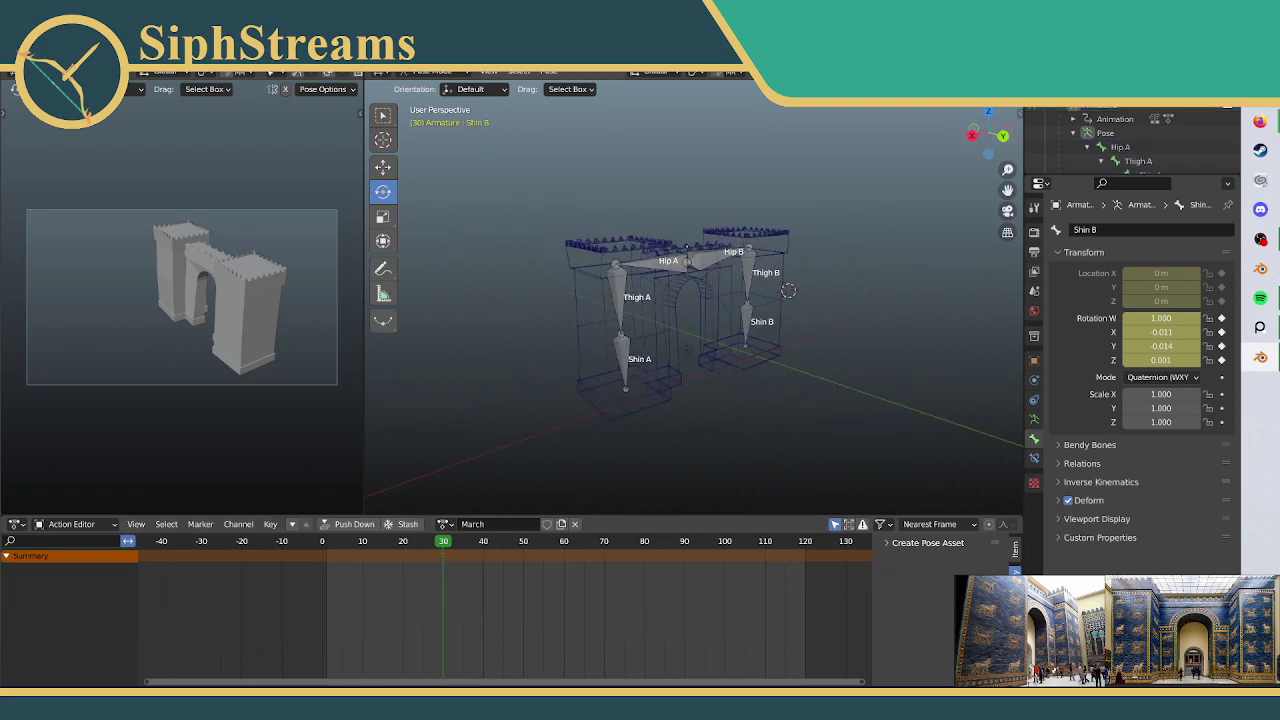
key(shift+z)
mouse_move(907, 136)
middle_down()
mouse_move(839, 199)
mouse_move(857, 214)
mouse_move(903, 166)
middle_up()
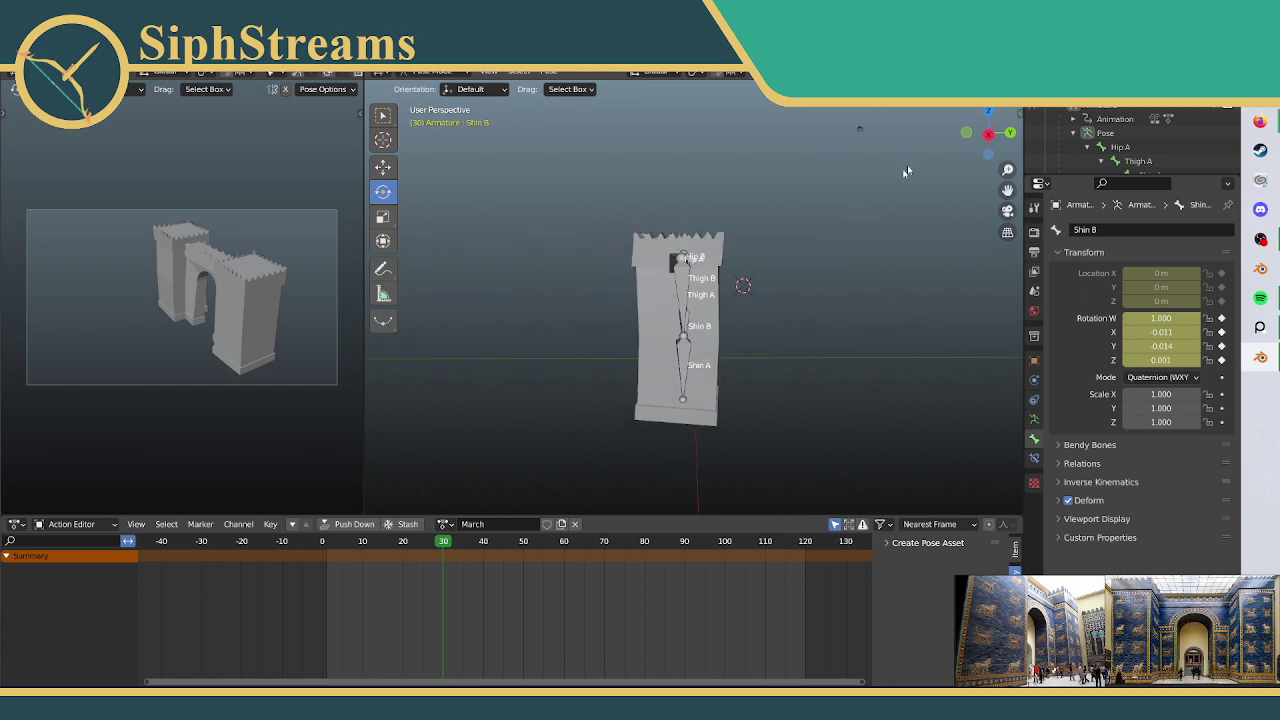
mouse_move(757, 337)
middle_down()
mouse_move(743, 345)
mouse_move(758, 357)
middle_up()
scroll(743, 345, up, 4)
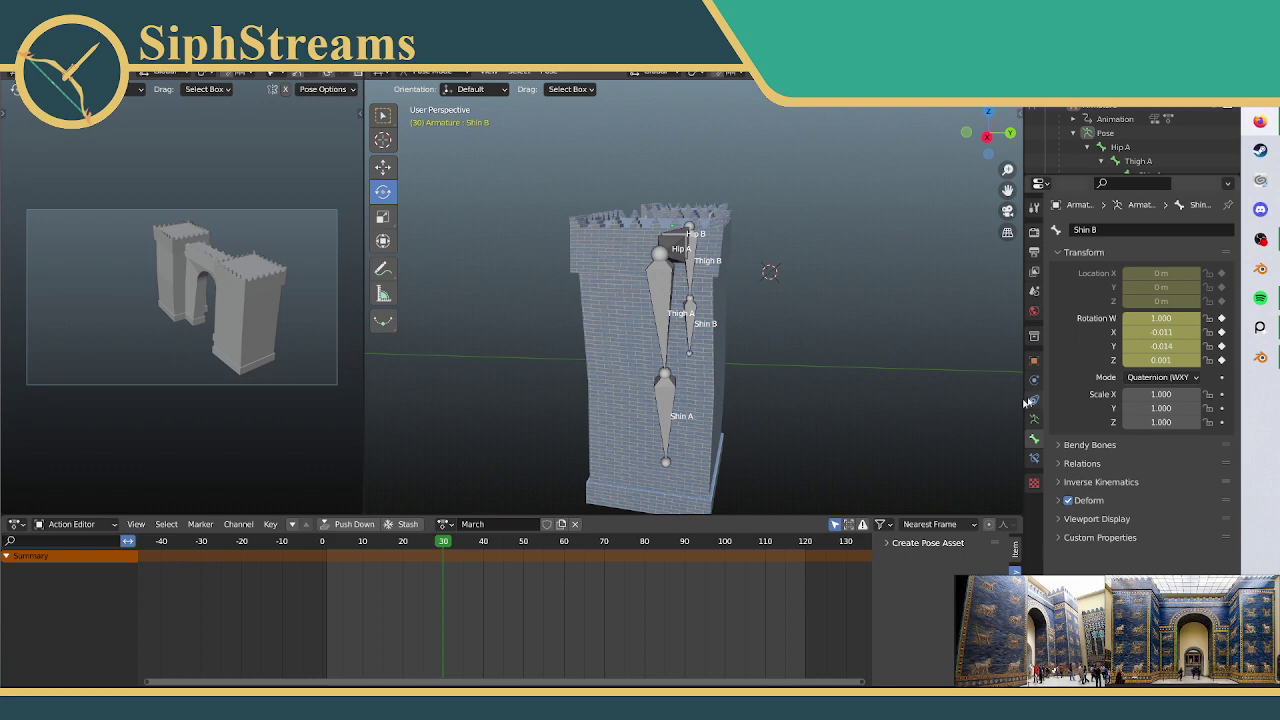
middle_drag(980, 410, 277, 322)
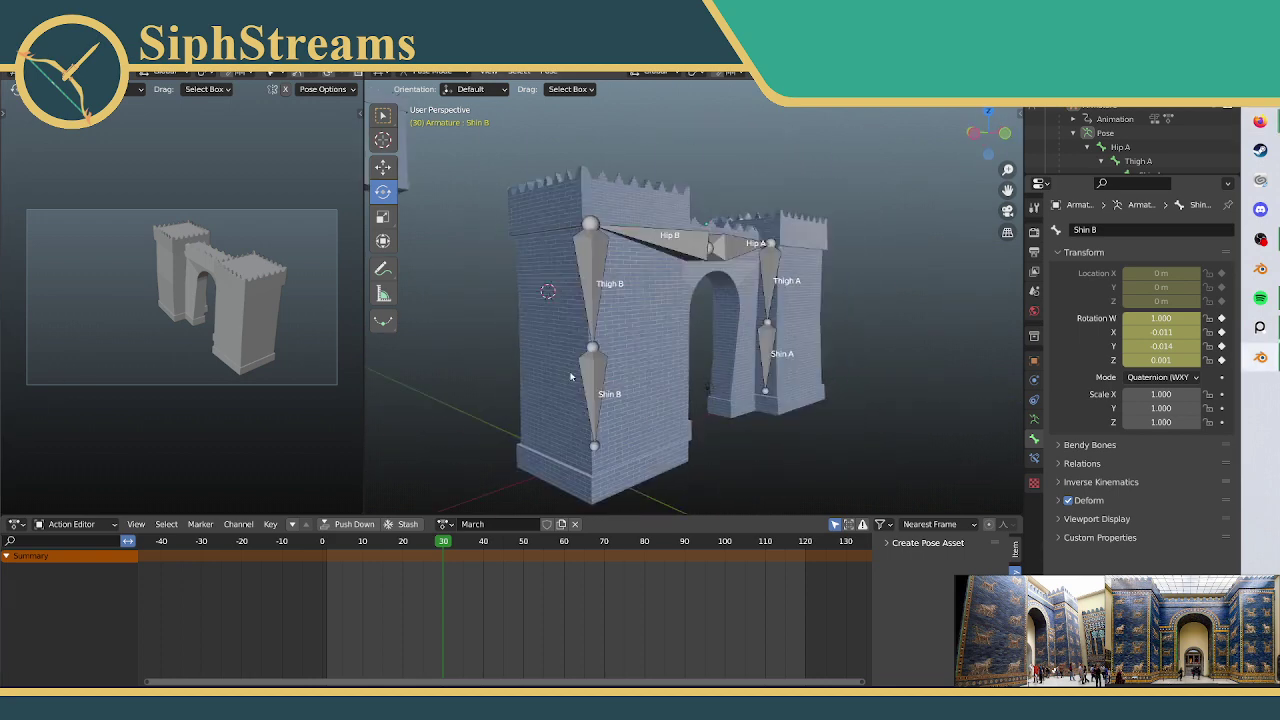
middle_drag(573, 377, 857, 349)
scroll(875, 327, up, 2)
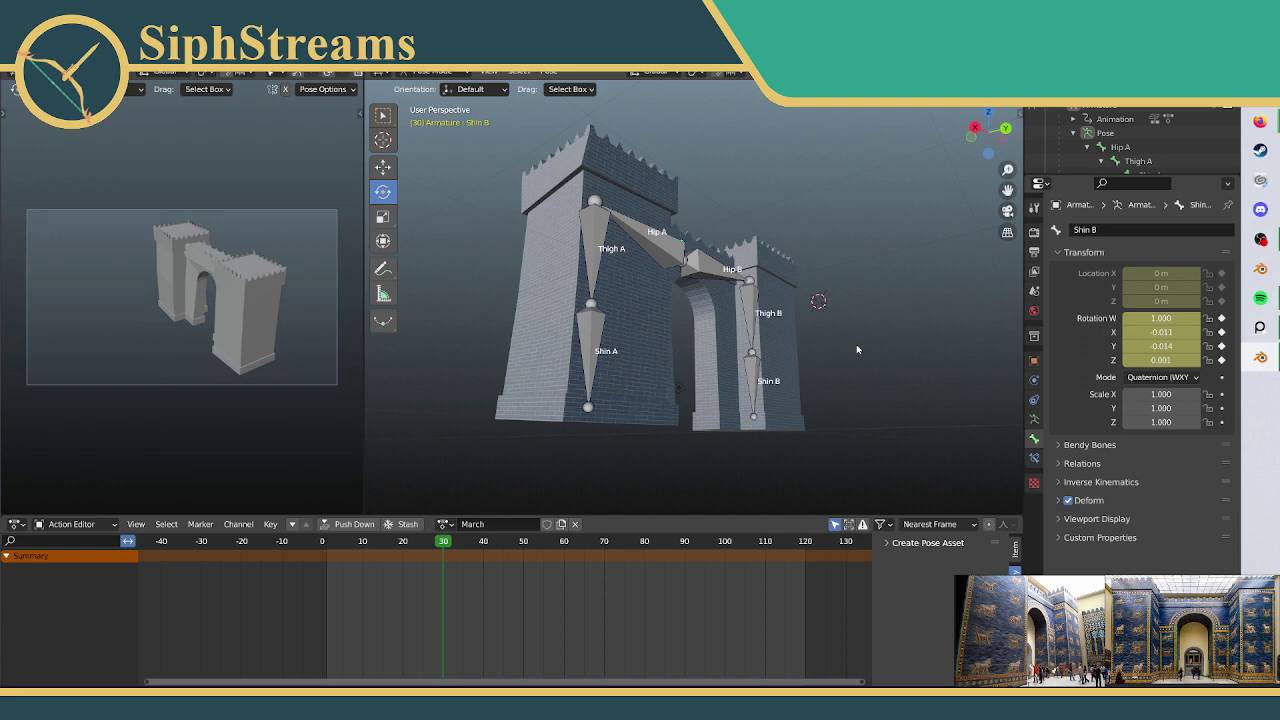
middle_drag(568, 247, 675, 269)
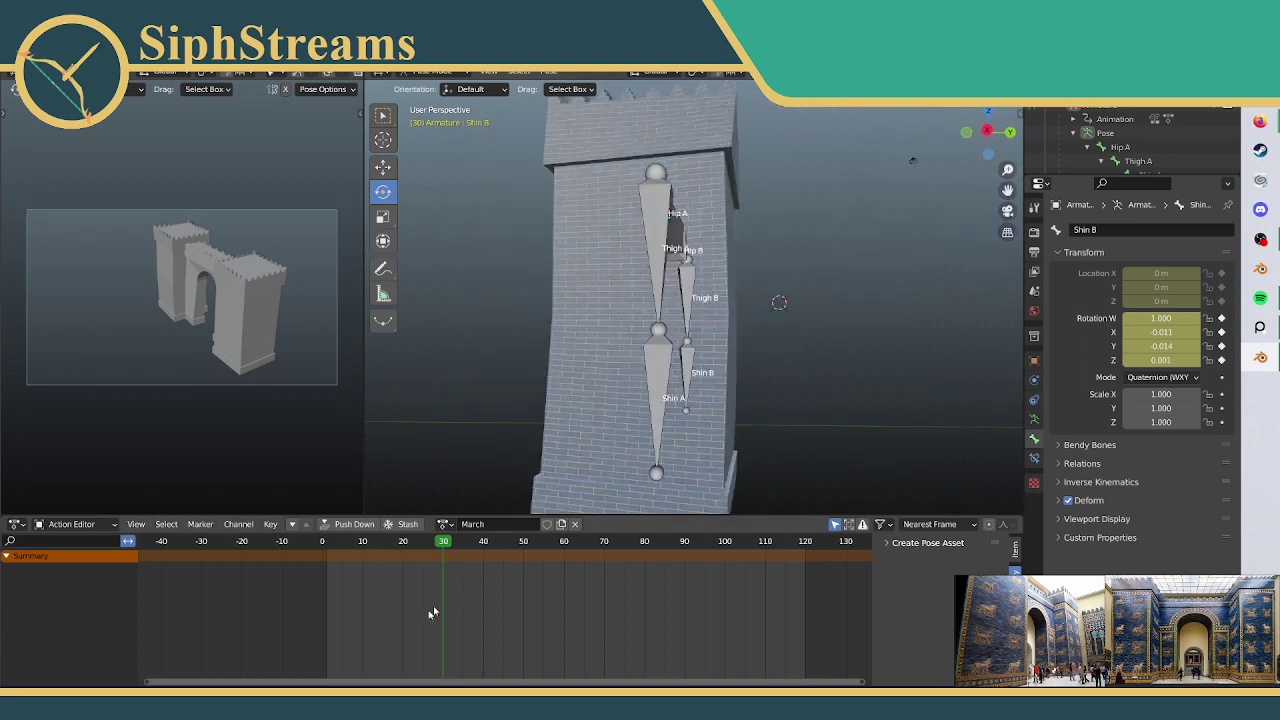
scroll(451, 586, up, 2)
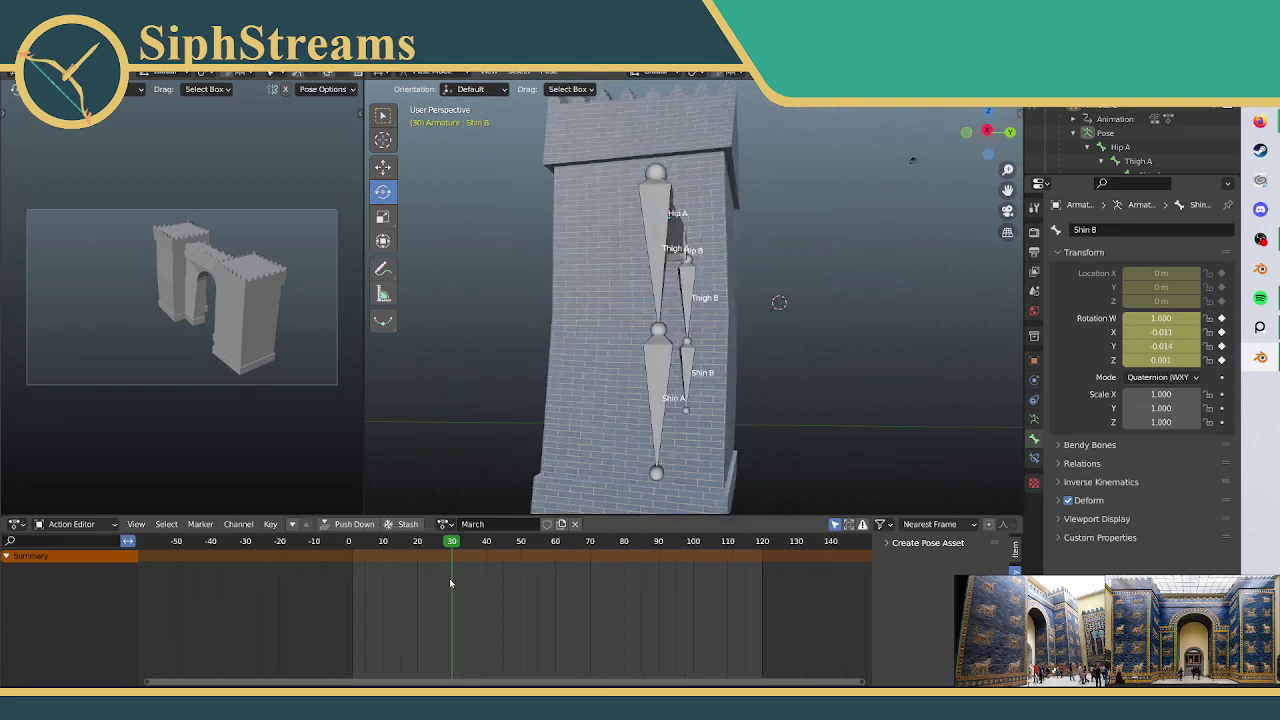
Step: Select all six leg bones and move the playhead to frame 0
click(669, 214)
middle_drag(669, 214, 690, 333)
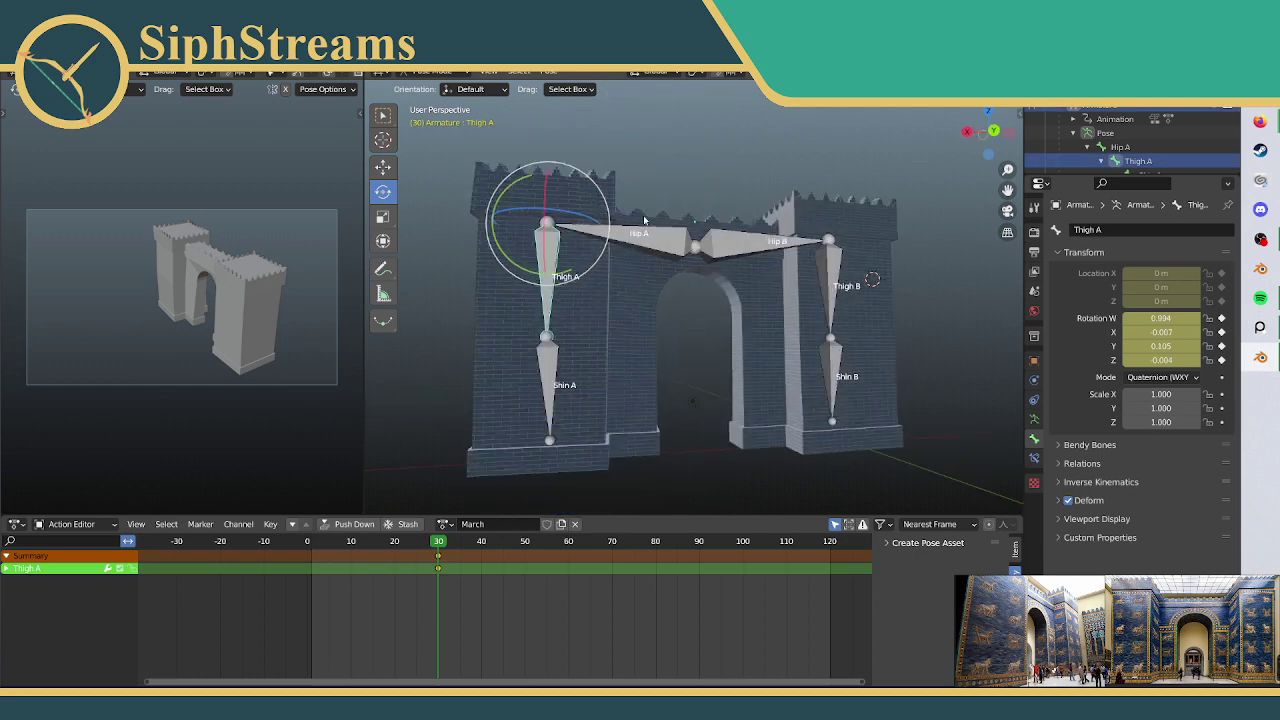
shift+click(553, 372)
shift+click(665, 238)
shift+click(720, 244)
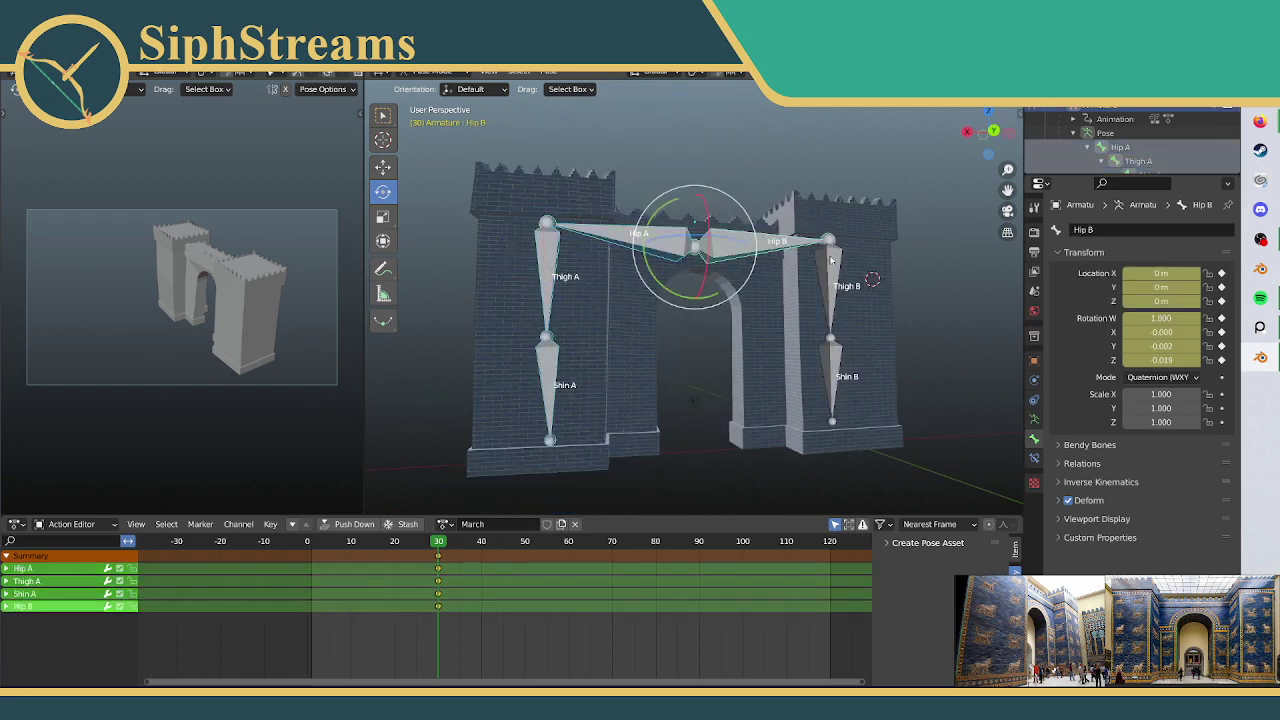
shift+click(832, 272)
shift+click(831, 368)
middle_drag(831, 368, 781, 402)
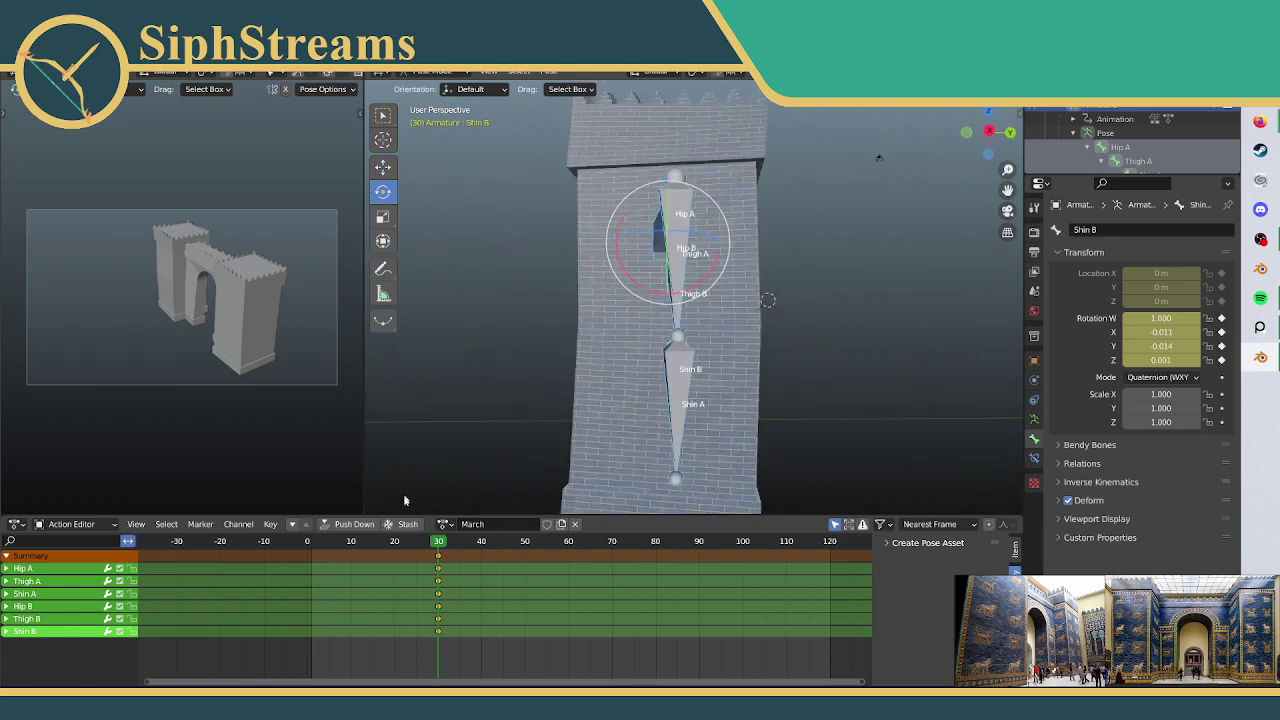
drag(426, 550, 288, 550)
scroll(600, 345, down, 2)
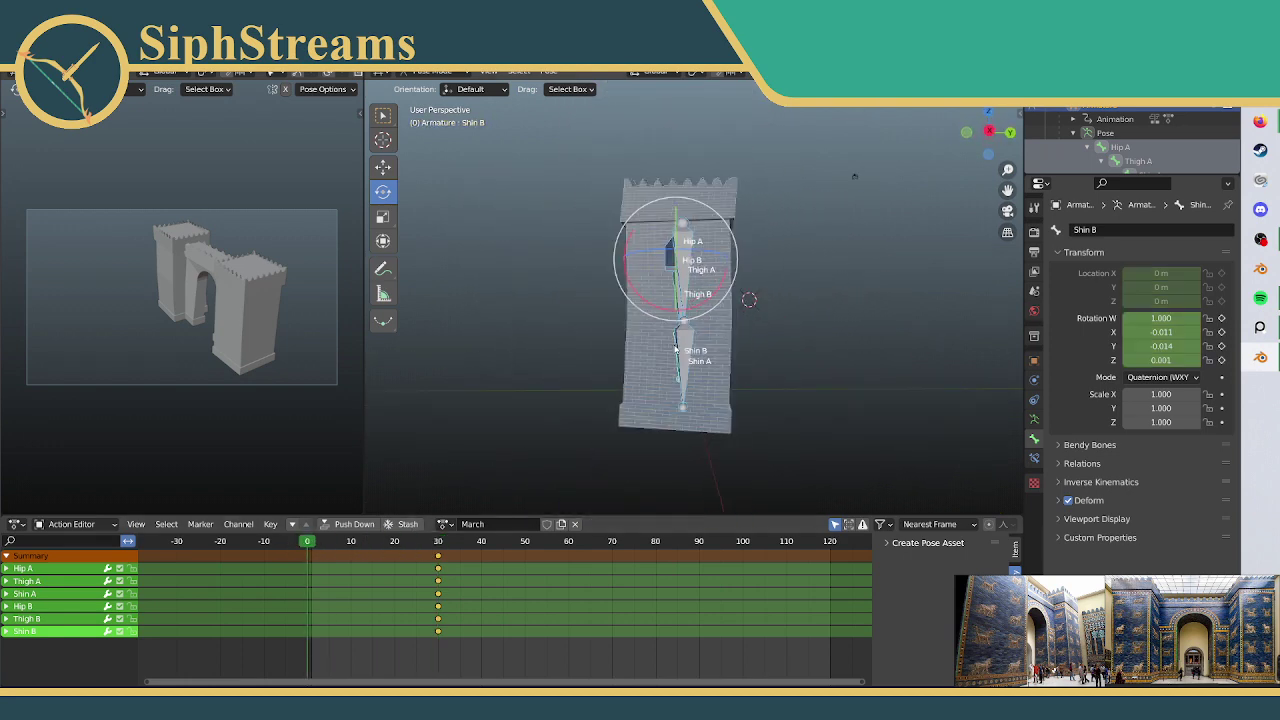
scroll(690, 246, up, 1)
Step: Swing Thigh A and Shin A forward, then bend Shin A back to W 0.980, X 0.195
click(685, 257)
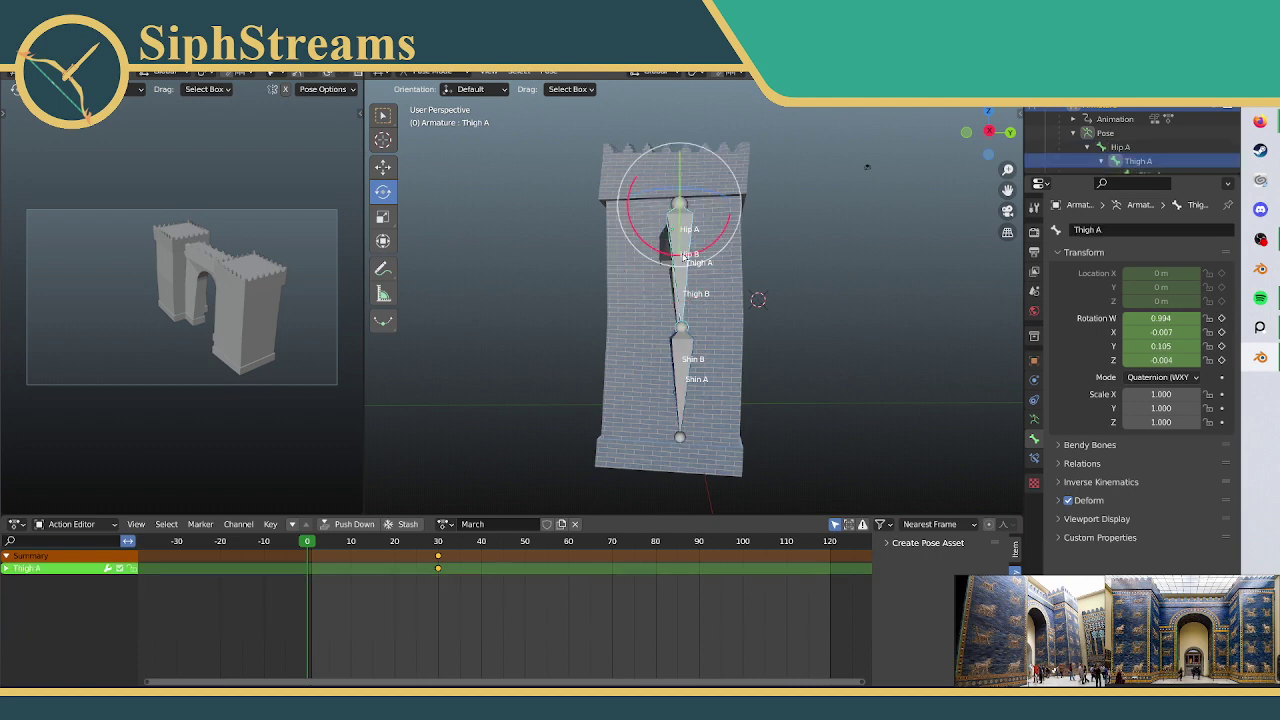
shift+click(675, 367)
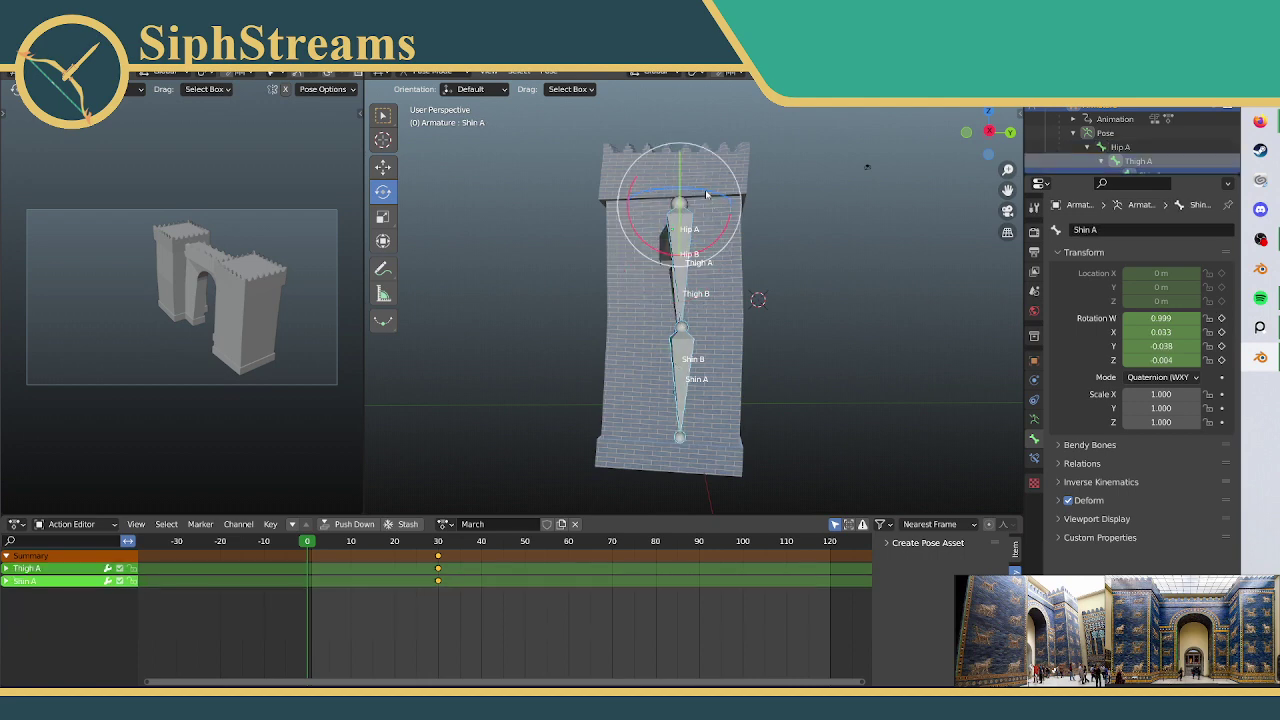
drag(631, 221, 732, 245)
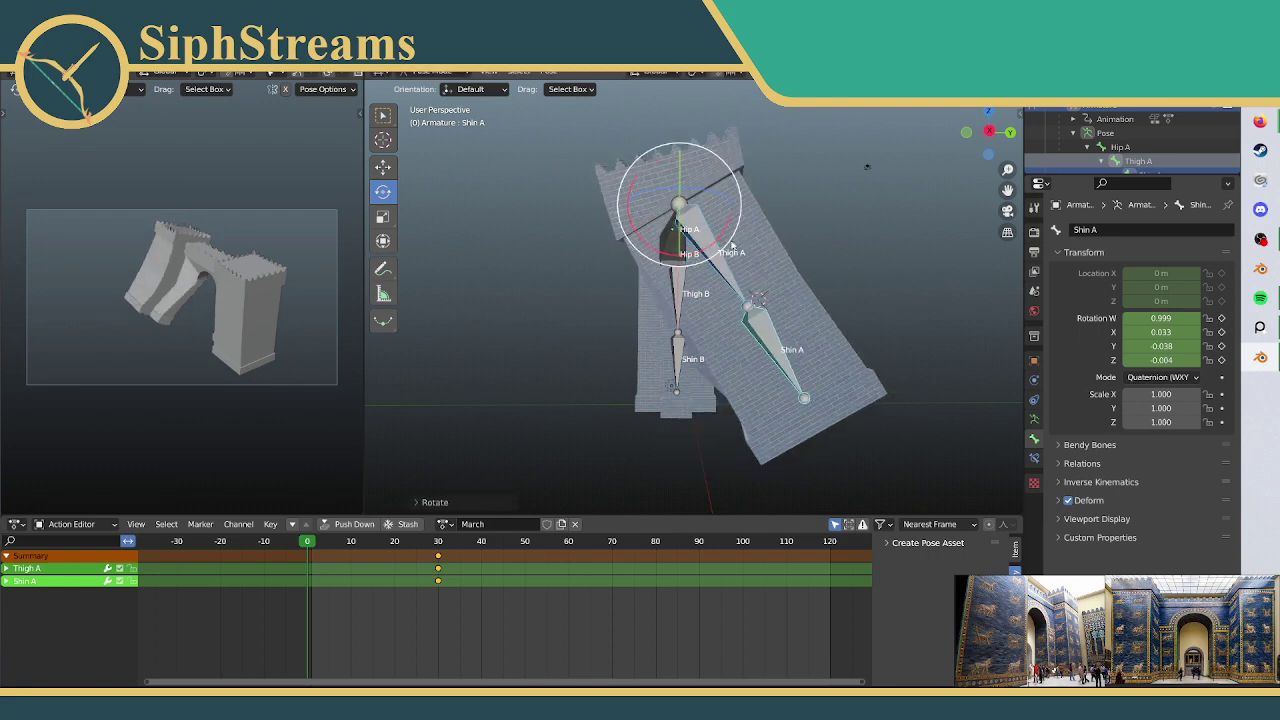
click(770, 340)
drag(795, 320, 786, 343)
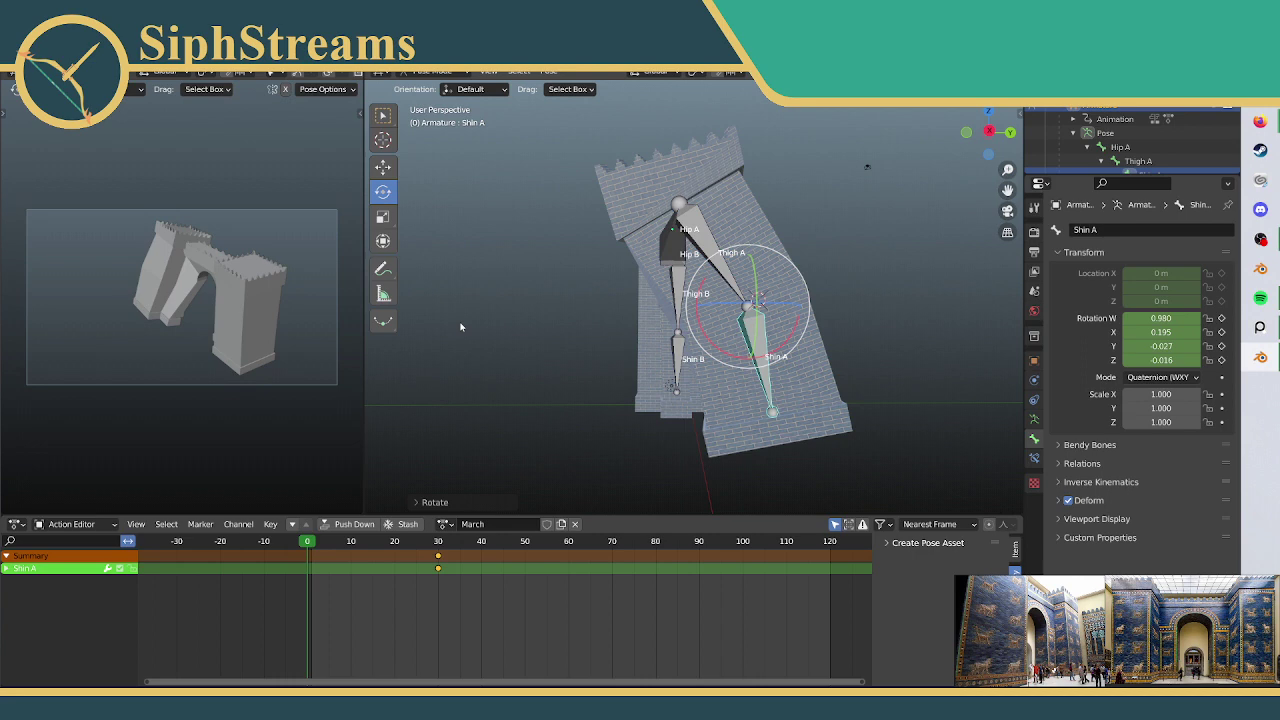
middle_drag(461, 327, 840, 336)
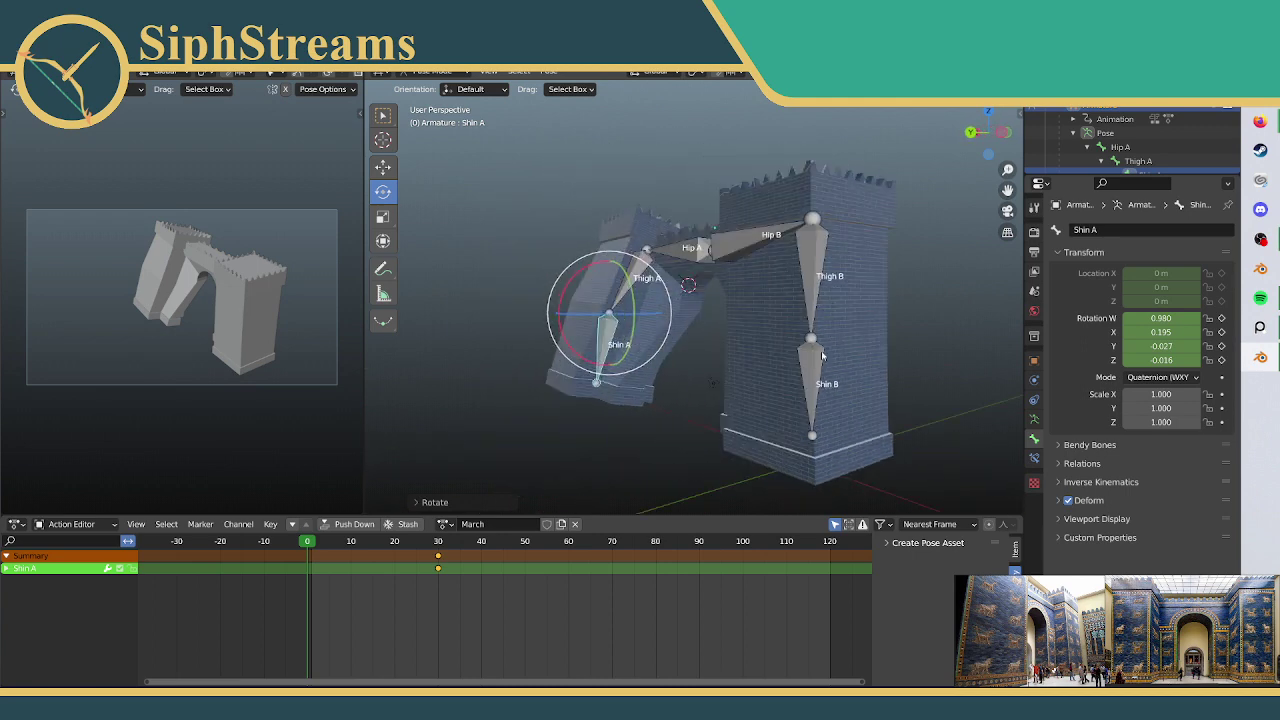
middle_drag(666, 394, 718, 403)
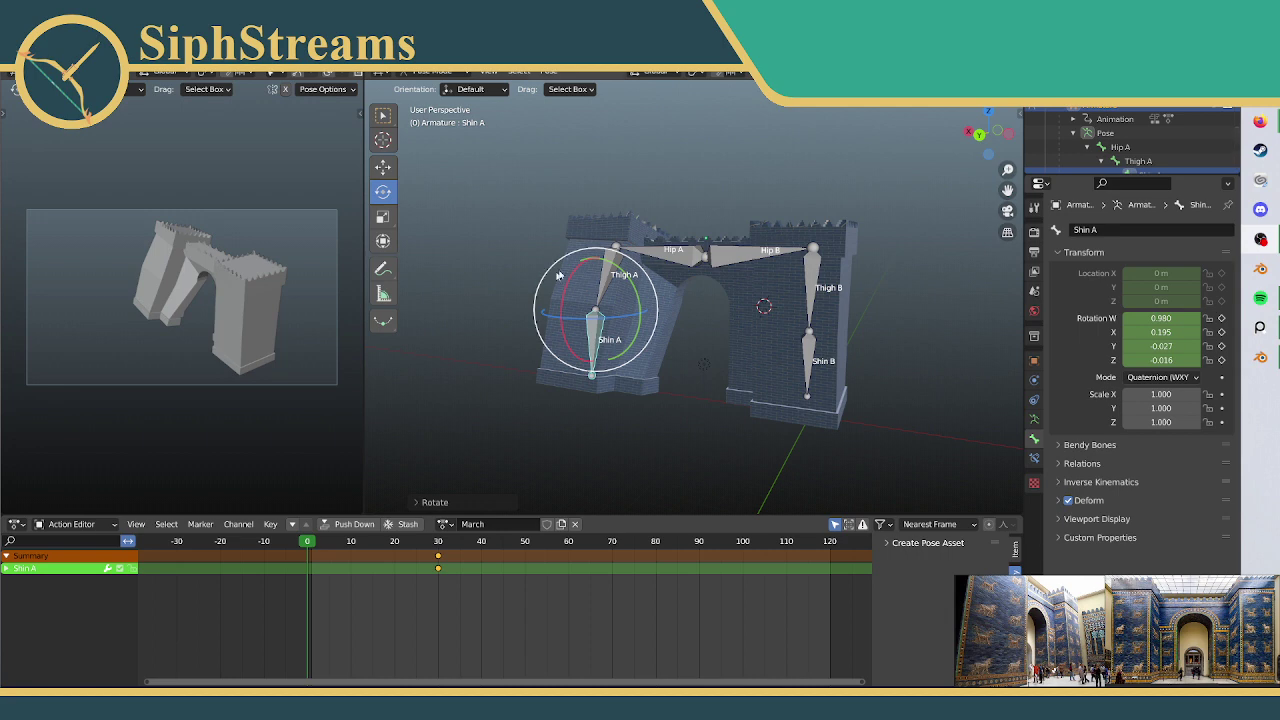
Step: Select Thigh A for posing, then select Thigh B and Shin B of the other leg
shift+click(608, 287)
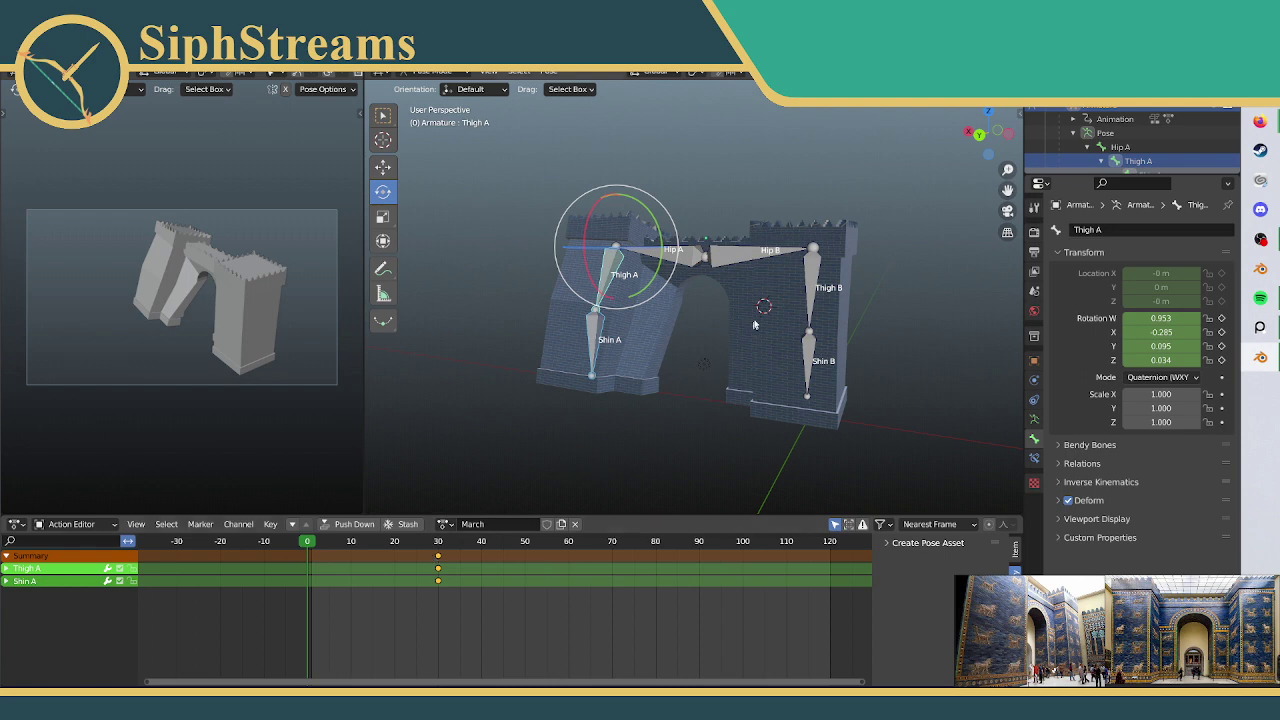
click(812, 274)
shift+click(808, 358)
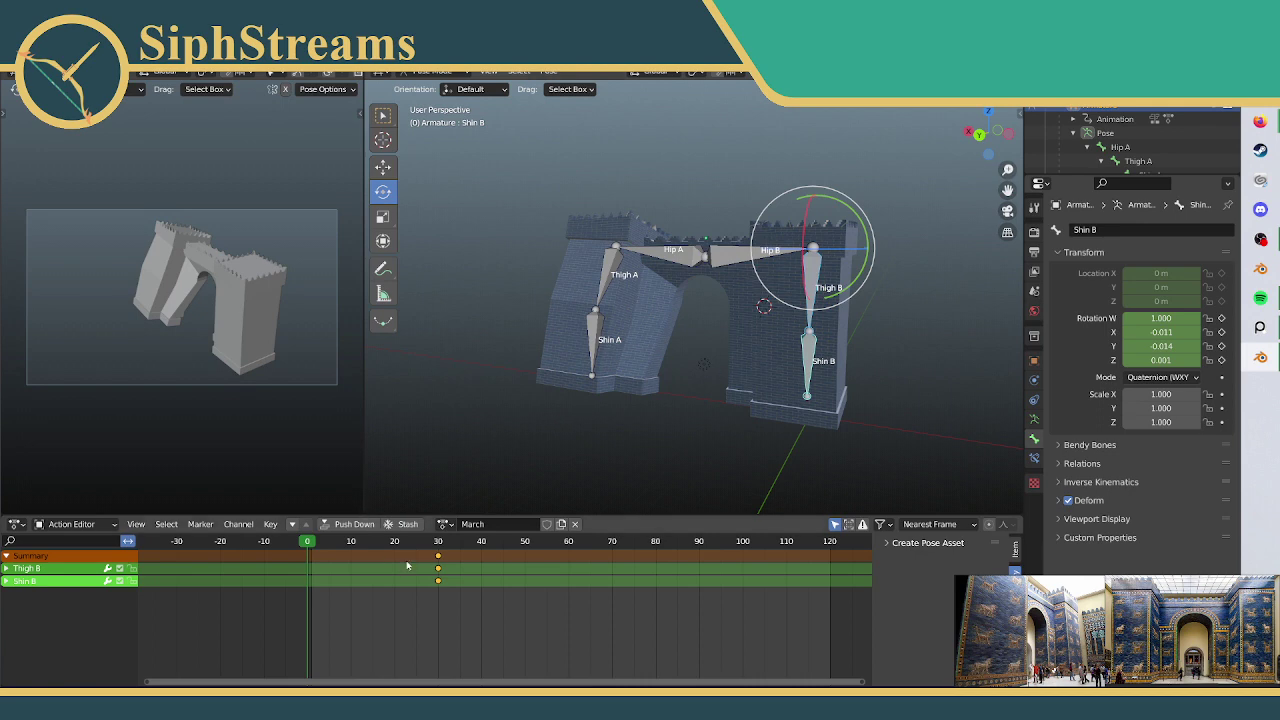
Step: Undo the pasted frame-0 keys on the B leg and go to frame 30
right_click(436, 555)
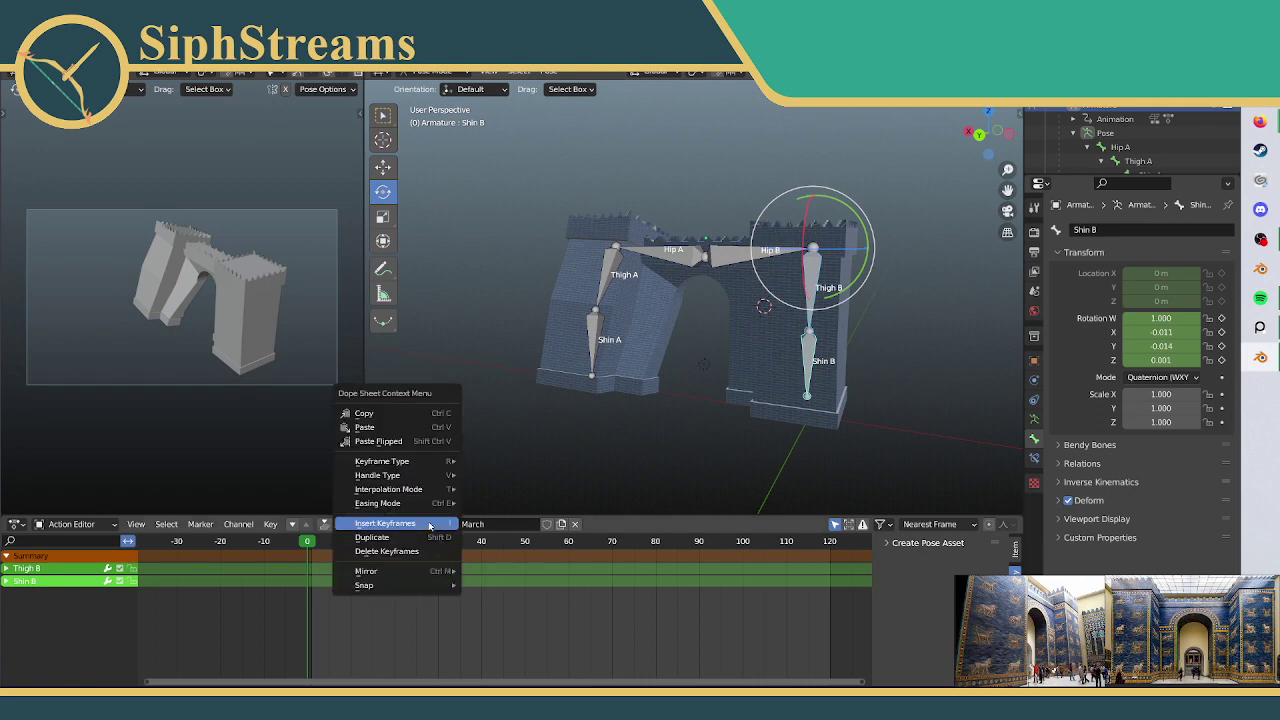
right_click(442, 555)
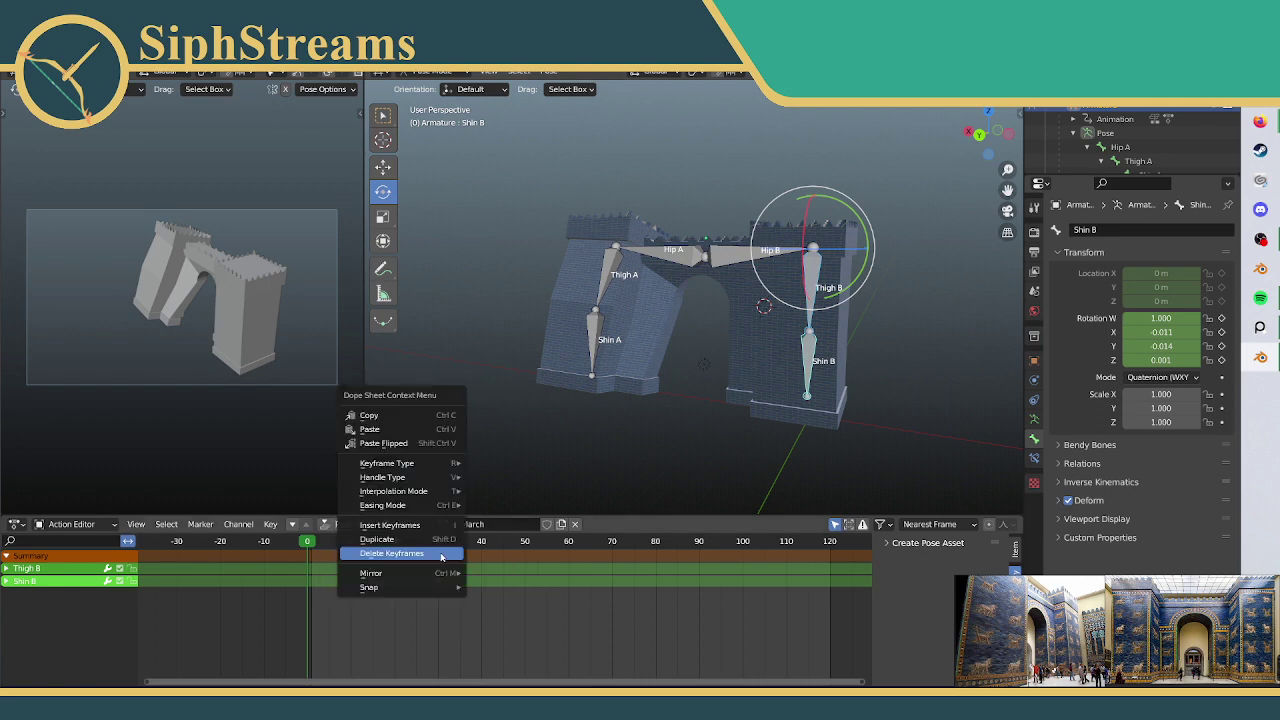
click(398, 443)
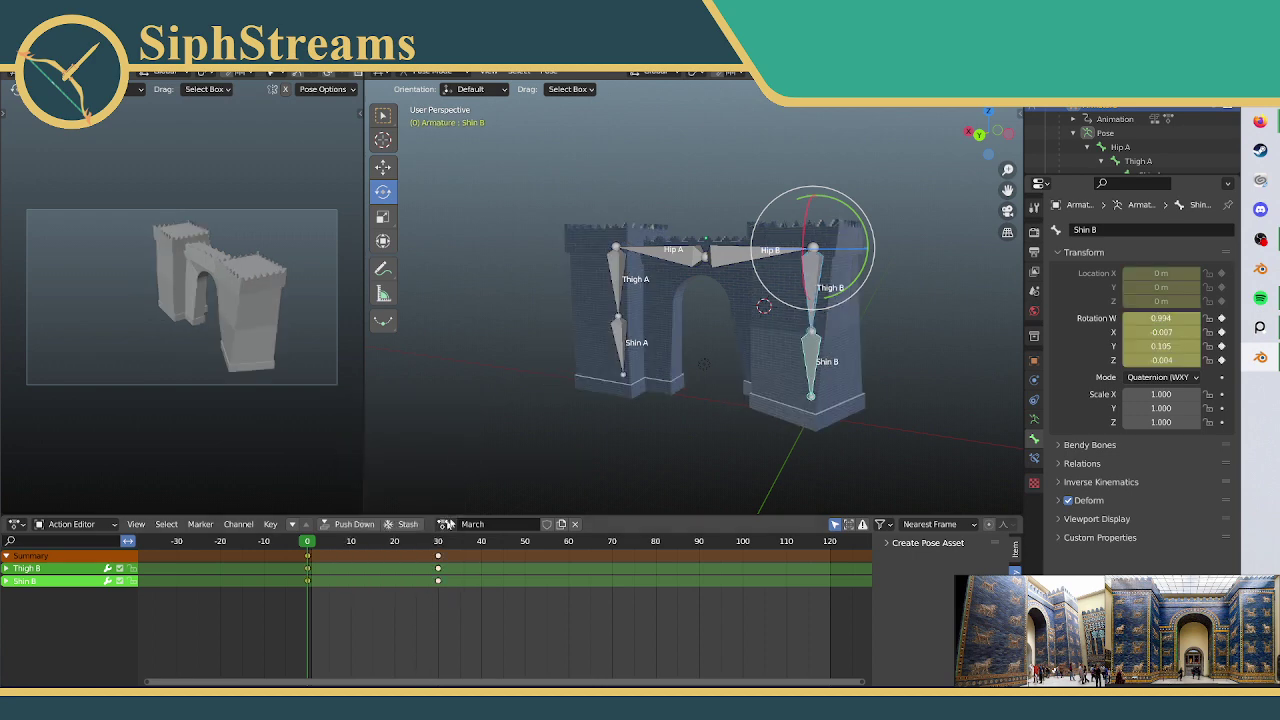
middle_drag(525, 348, 503, 378)
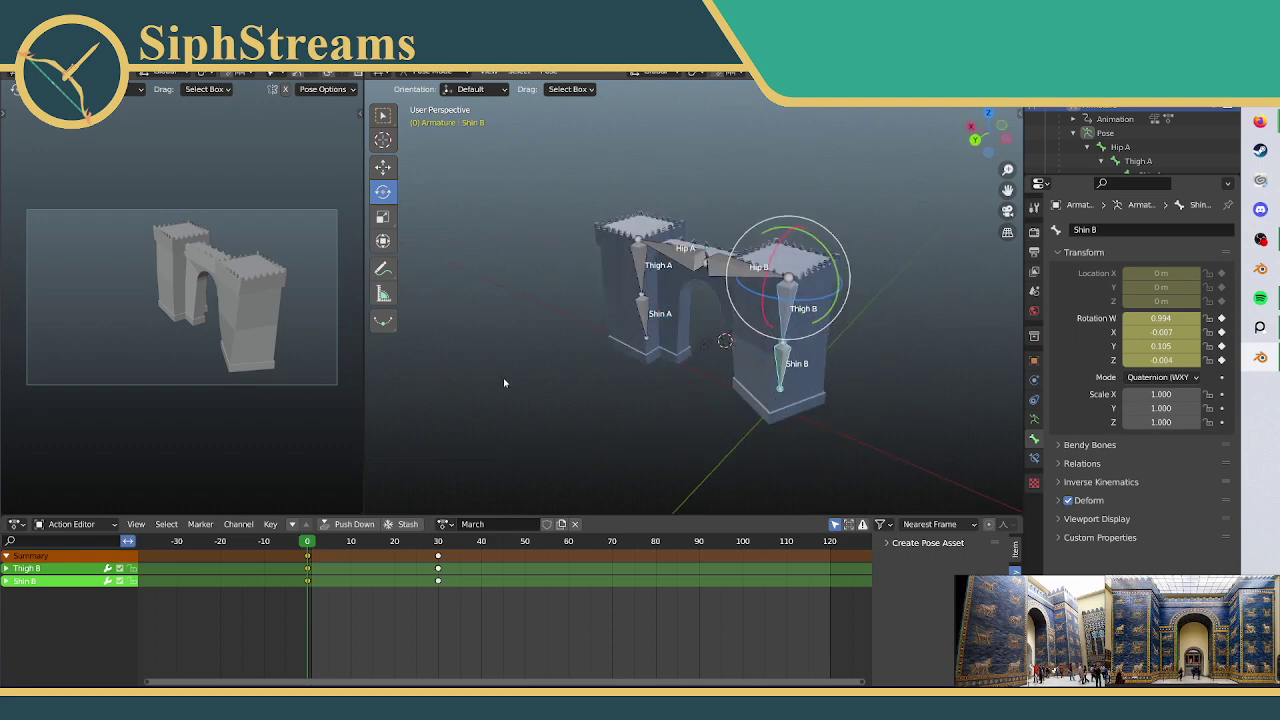
key(ctrl+z)
click(438, 543)
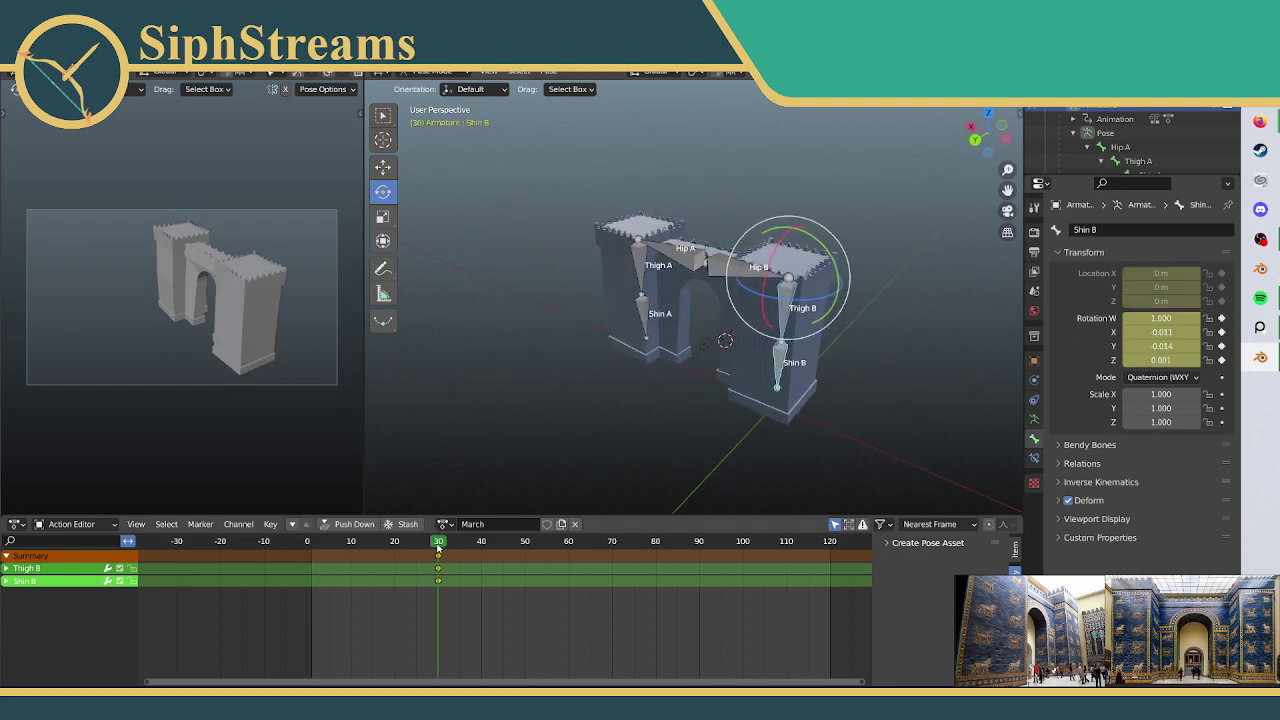
key(ctrl+shift+v)
Step: Select Thigh A and Shin A and preview the March animation playback
mouse_move(657, 403)
middle_down()
mouse_move(686, 383)
mouse_move(676, 390)
middle_up()
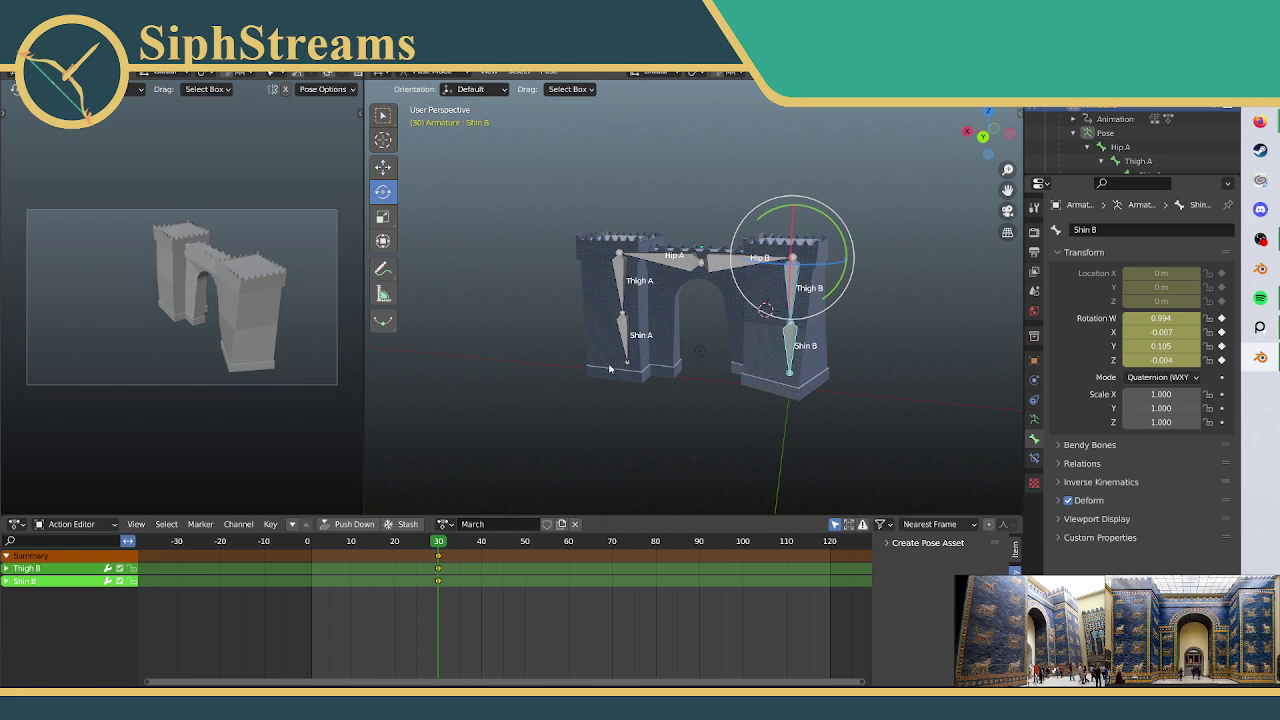
middle_drag(609, 368, 451, 486)
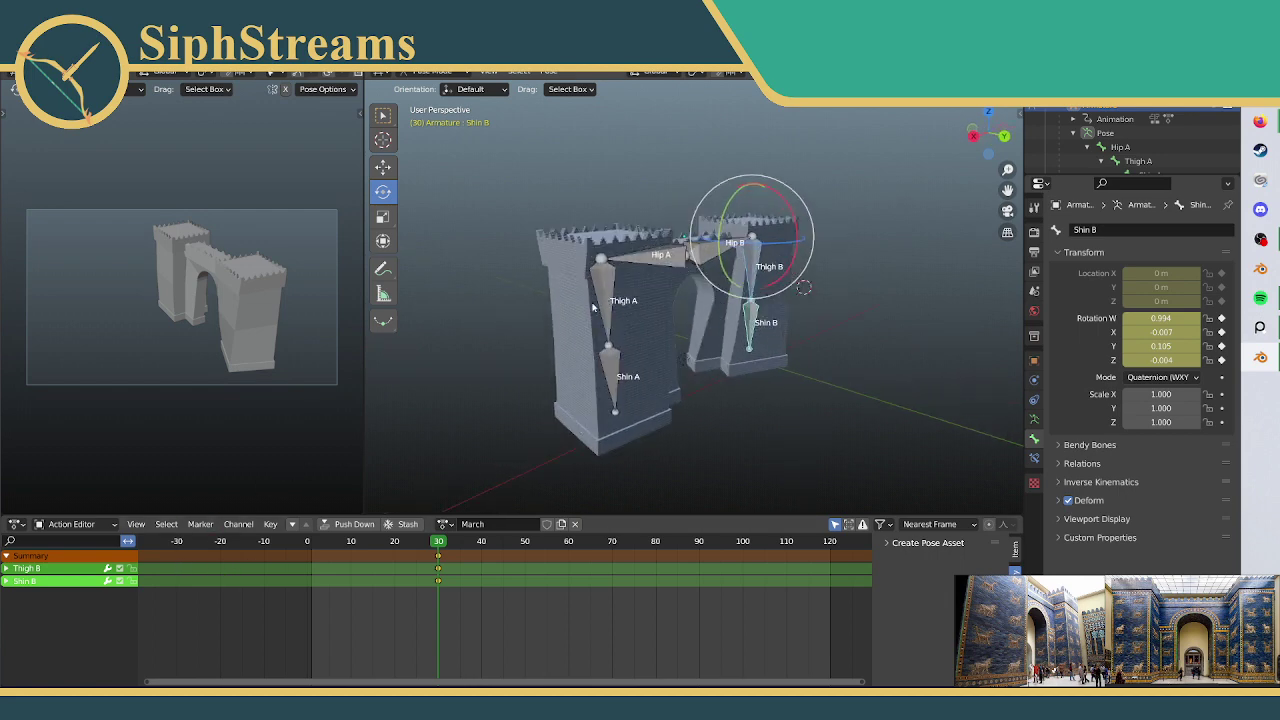
middle_drag(595, 306, 632, 292)
click(632, 292)
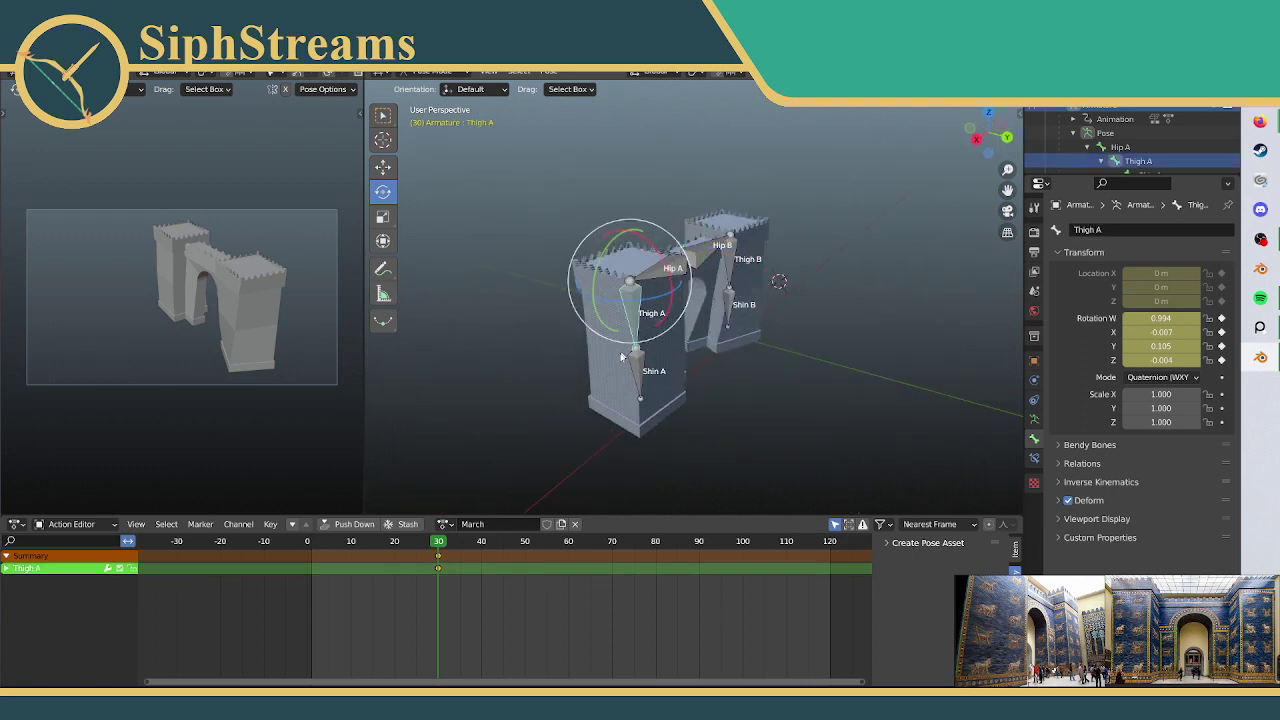
shift+click(634, 376)
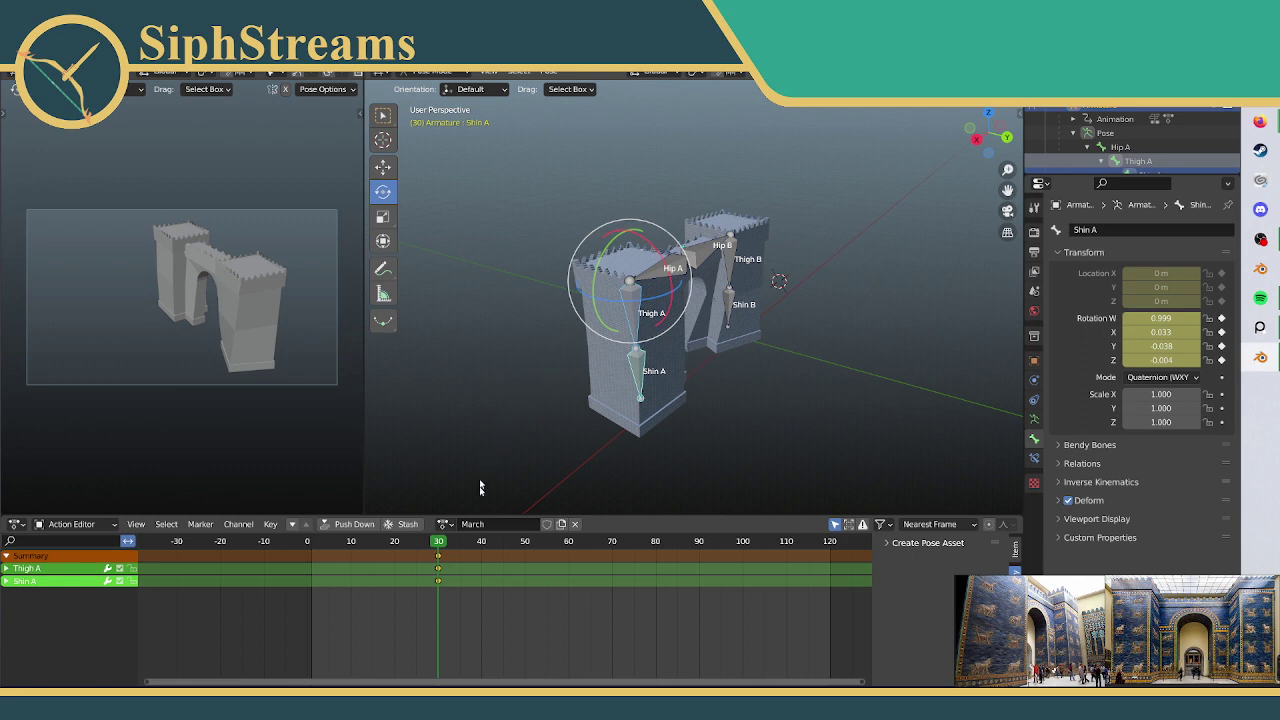
key(space)
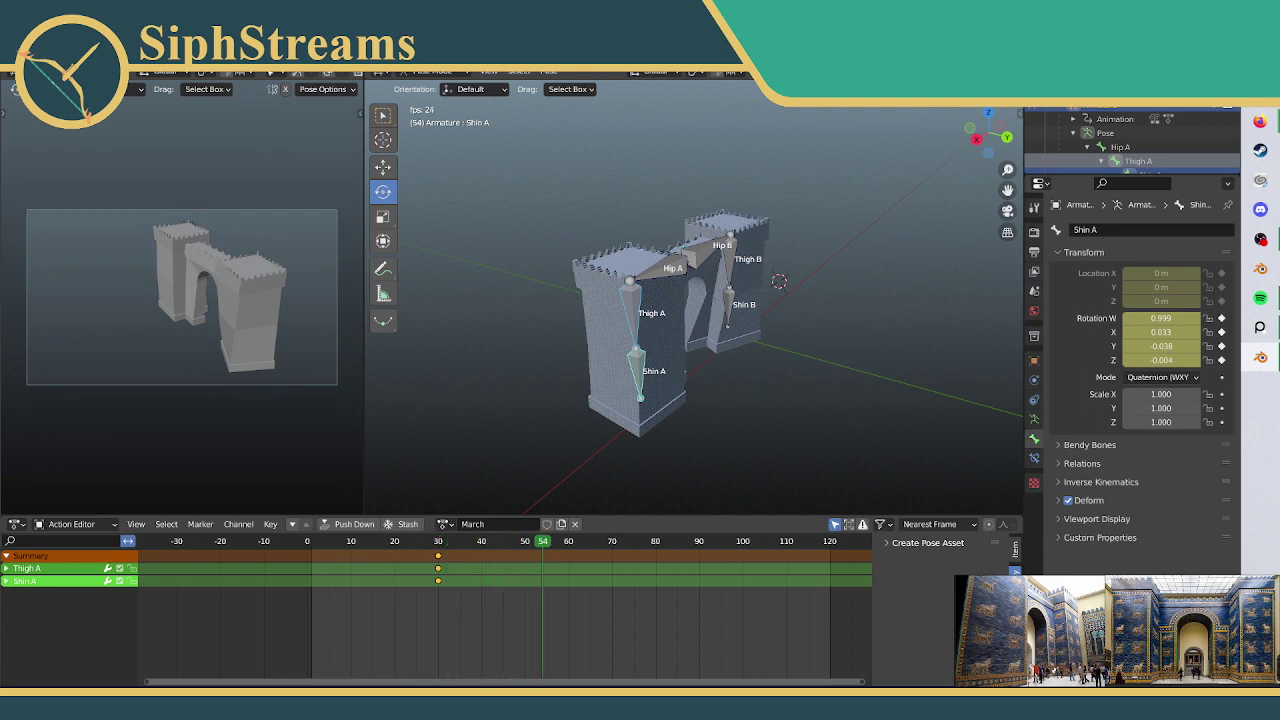
key(space)
Step: Return to the frame-30 key and make Shin A the active bone
middle_drag(633, 484, 574, 357)
key(Down)
key(bracketleft)
key(ctrl+z)
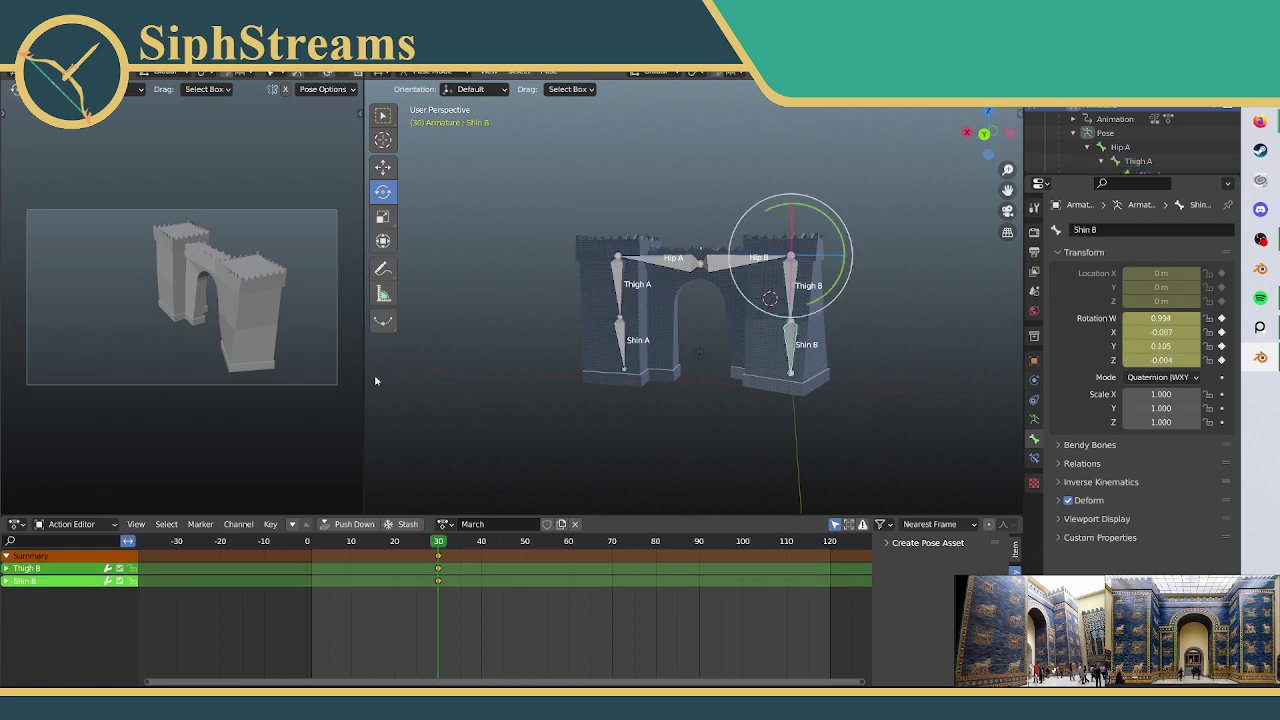
key(ctrl+z)
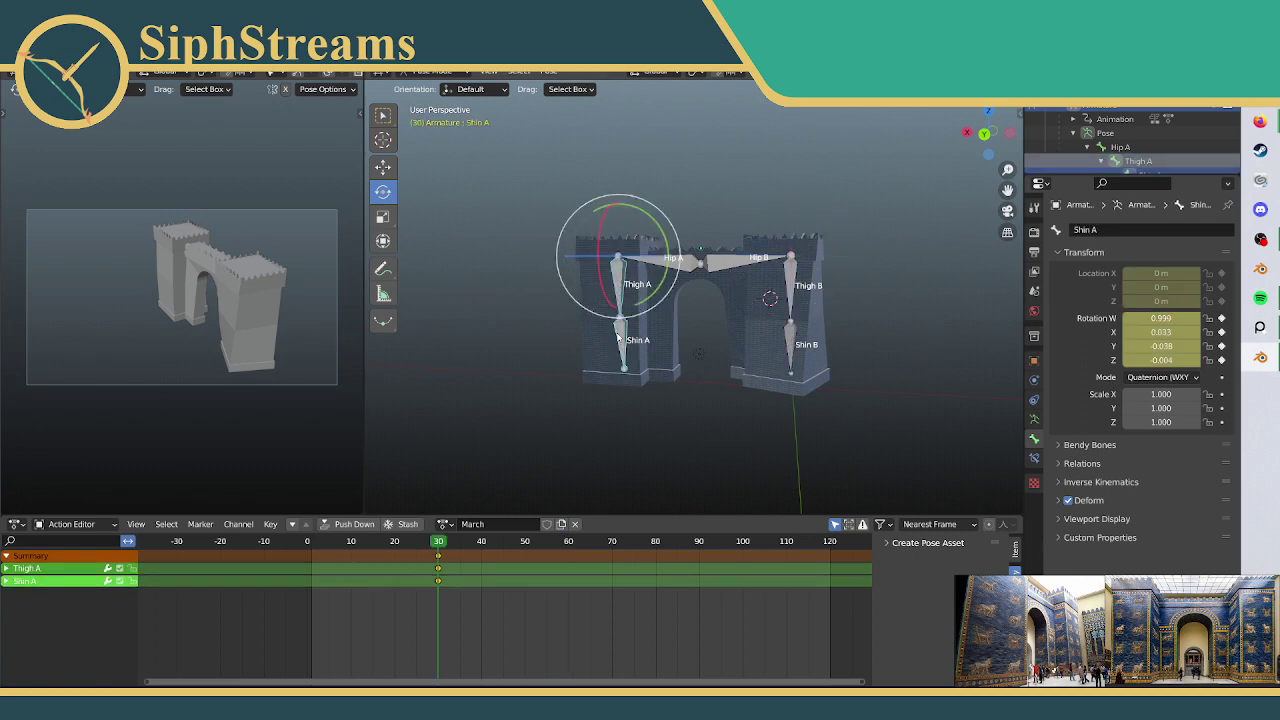
Step: Delete the Thigh B and Shin B keyframes from the March action
middle_drag(614, 380, 777, 370)
key(ctrl+z)
key(ctrl+z)
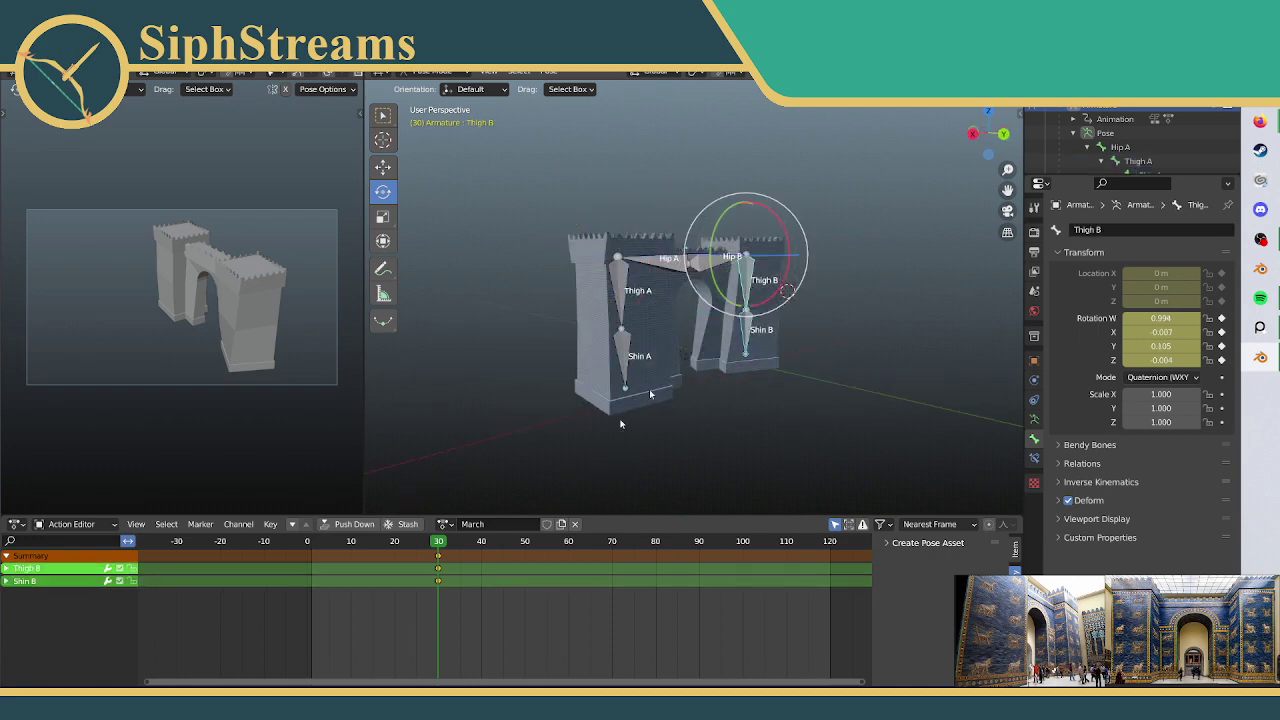
right_click(436, 555)
click(436, 552)
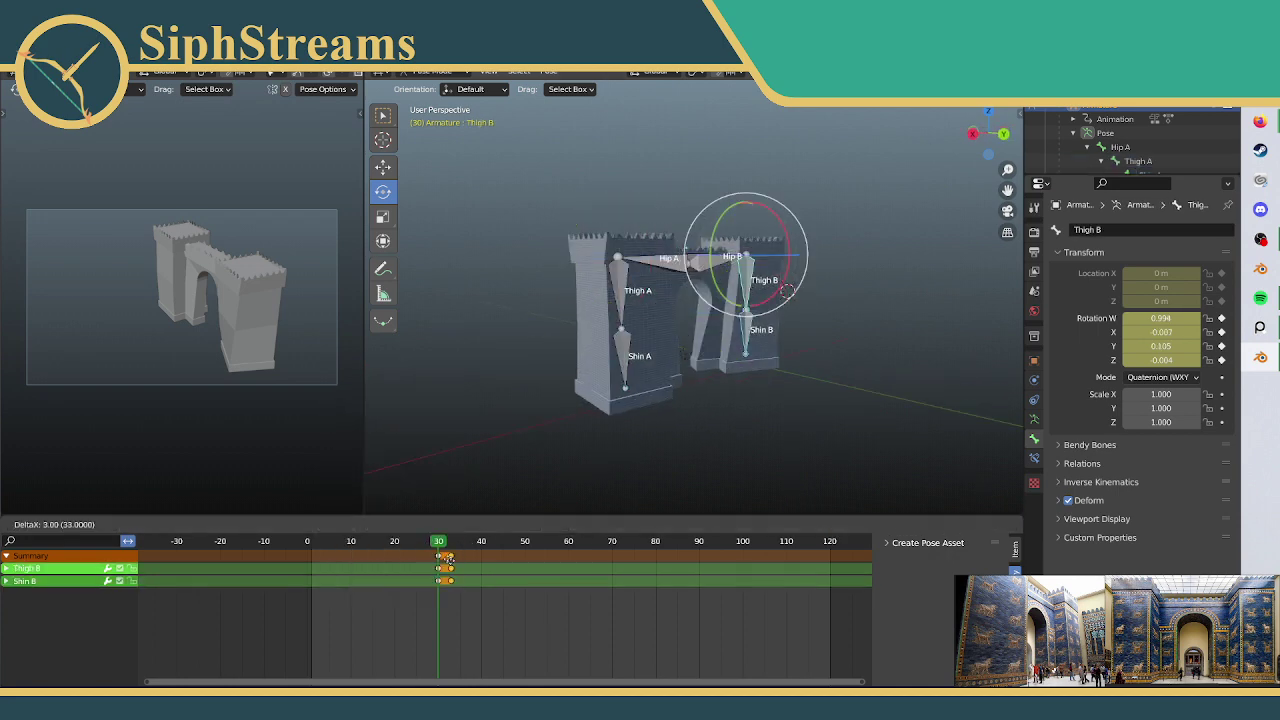
right_click(432, 558)
right_click(432, 558)
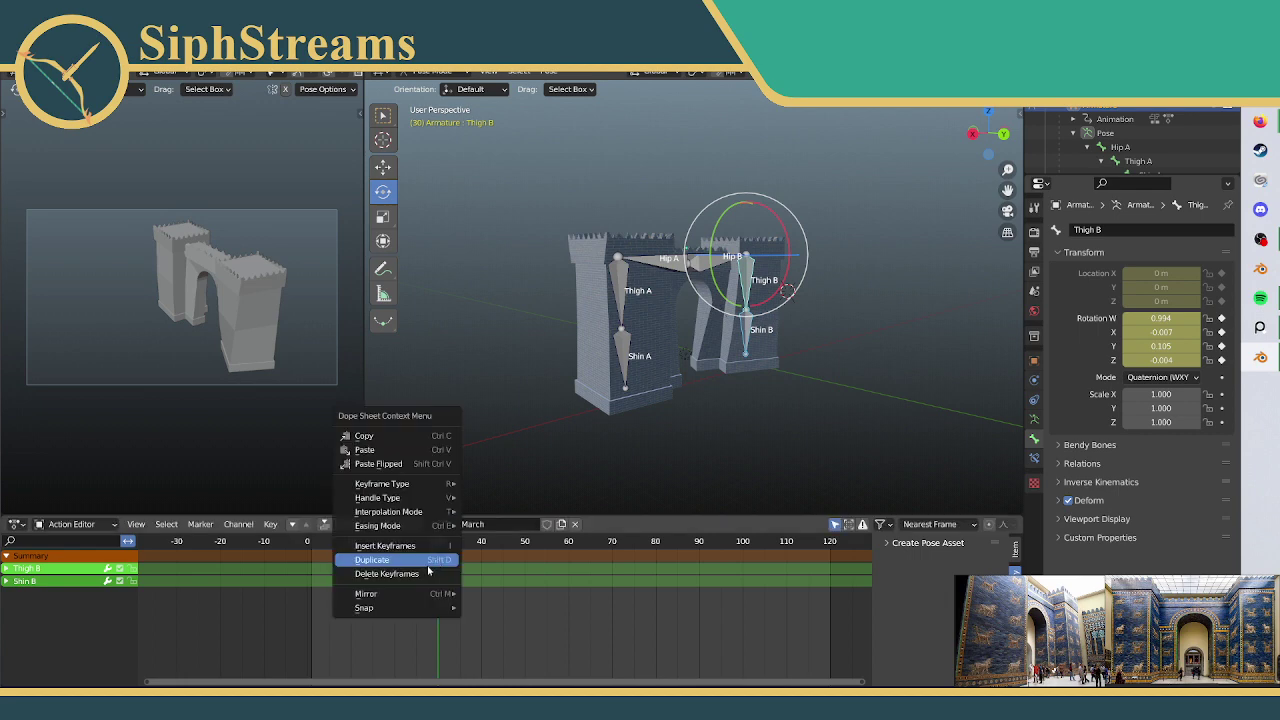
click(428, 568)
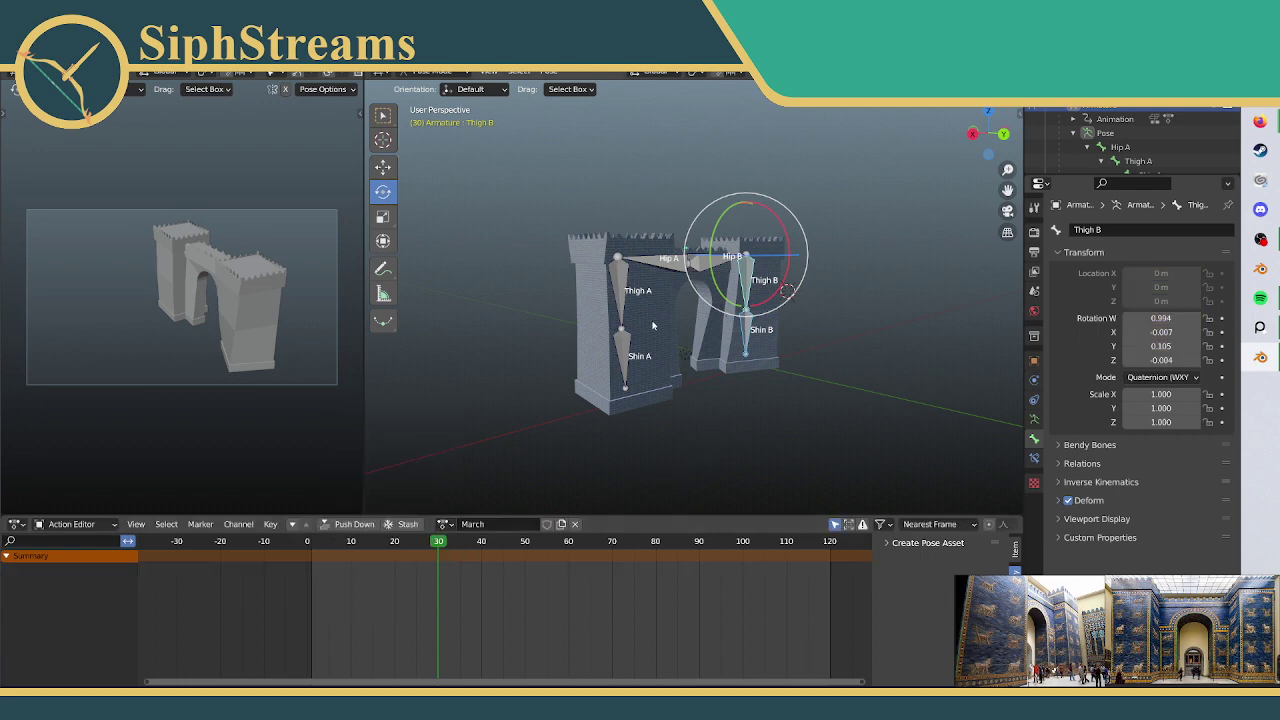
Step: Clear the bones' unkeyed user transforms at frame 30
middle_drag(624, 326, 735, 331)
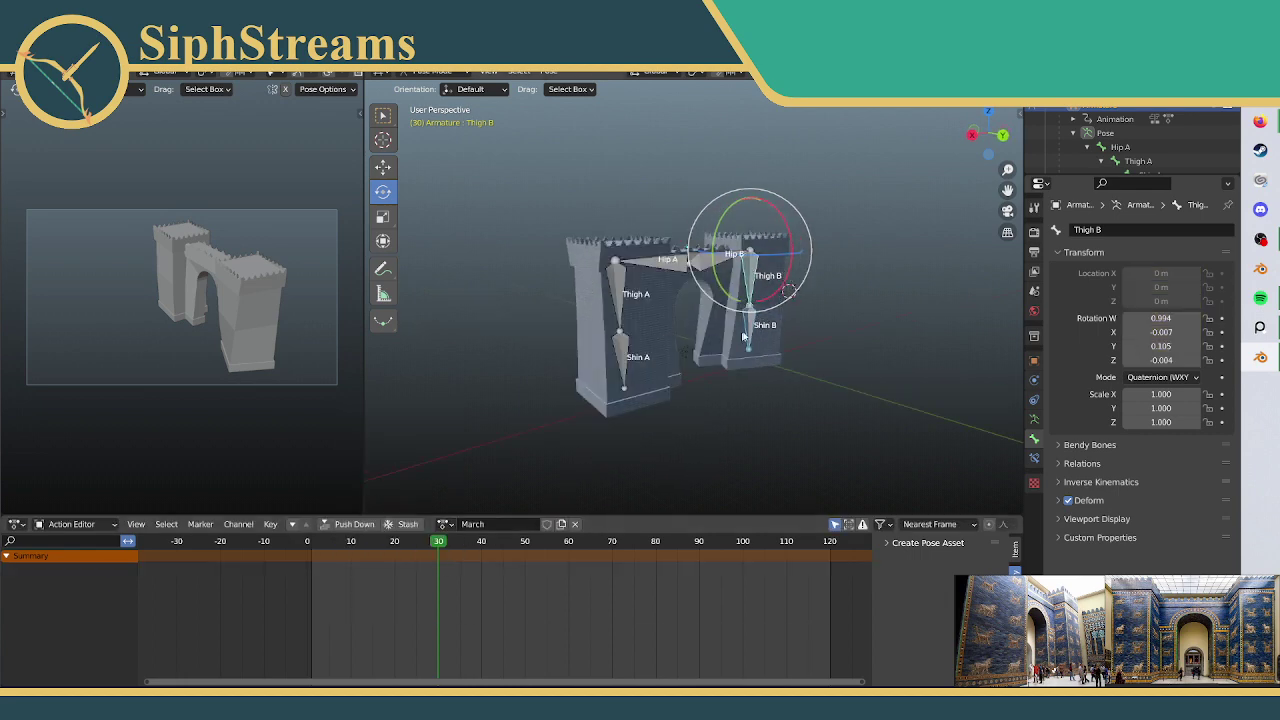
right_click(751, 331)
click(751, 330)
Step: Rotate Shin B at frame 30 until it hangs nearly straight (W 1.000, X -0.005, Y 0.004)
middle_drag(745, 313, 557, 391)
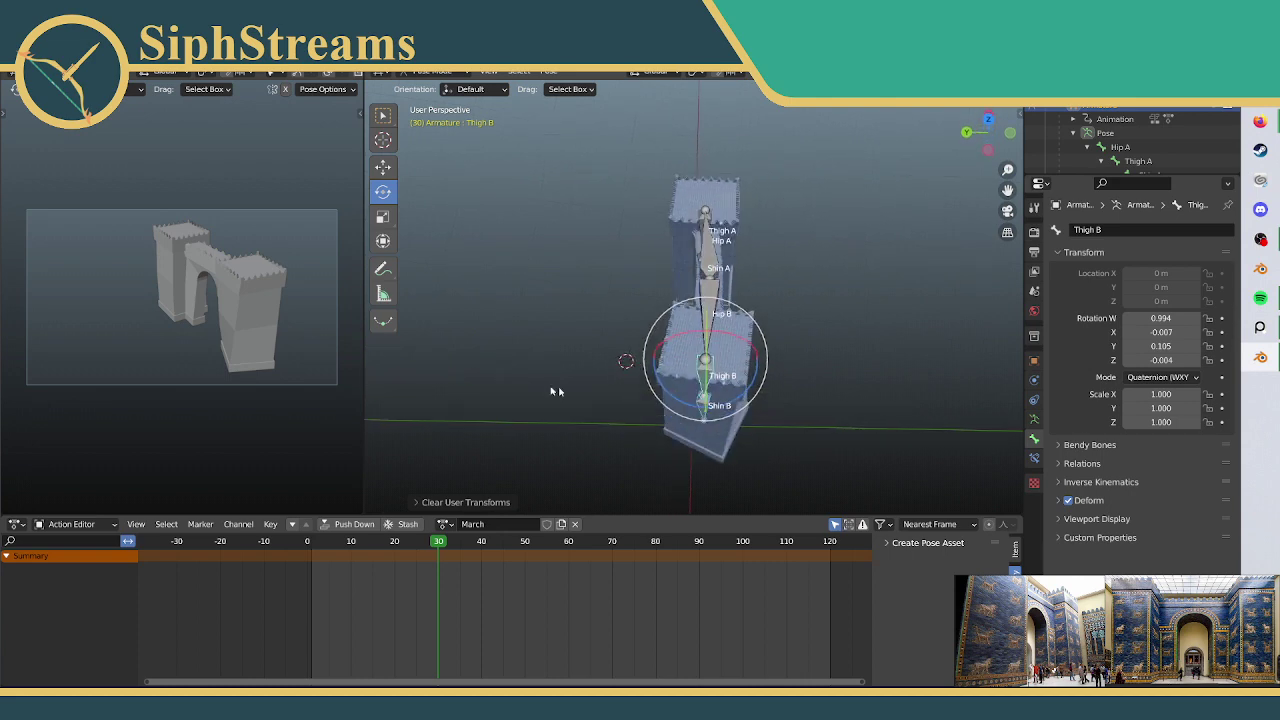
click(704, 405)
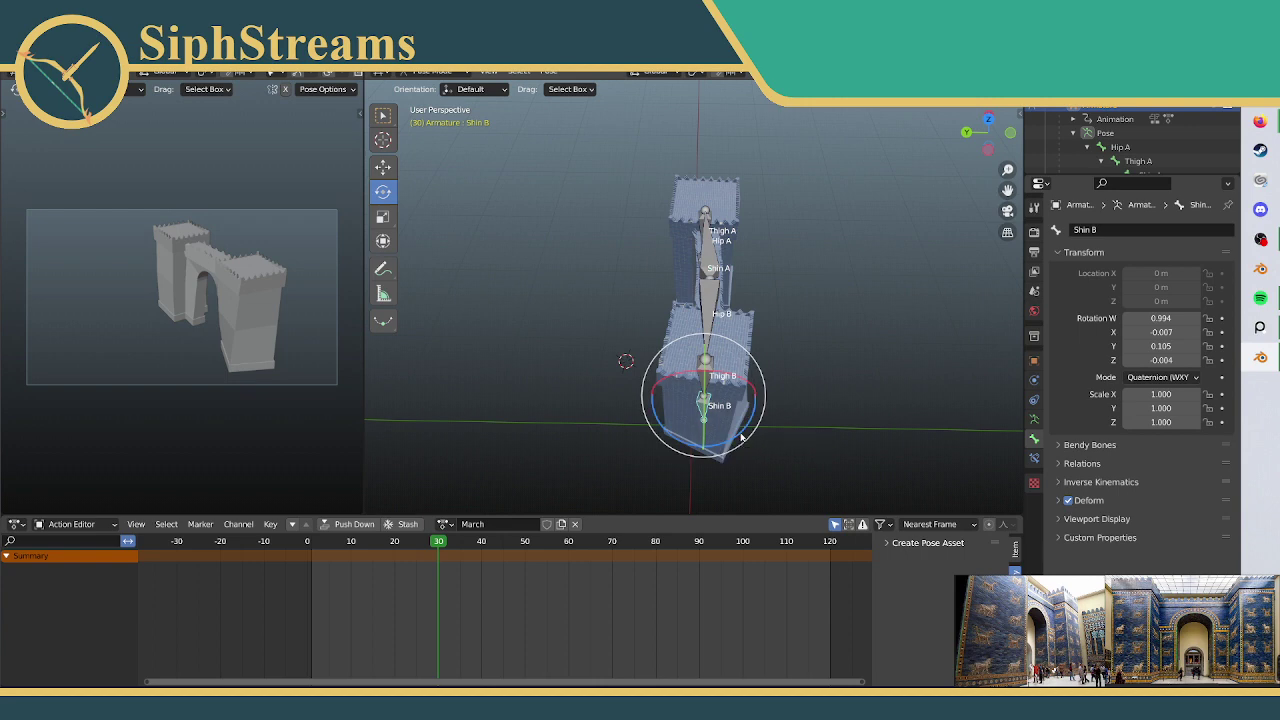
drag(741, 437, 750, 372)
click(755, 389)
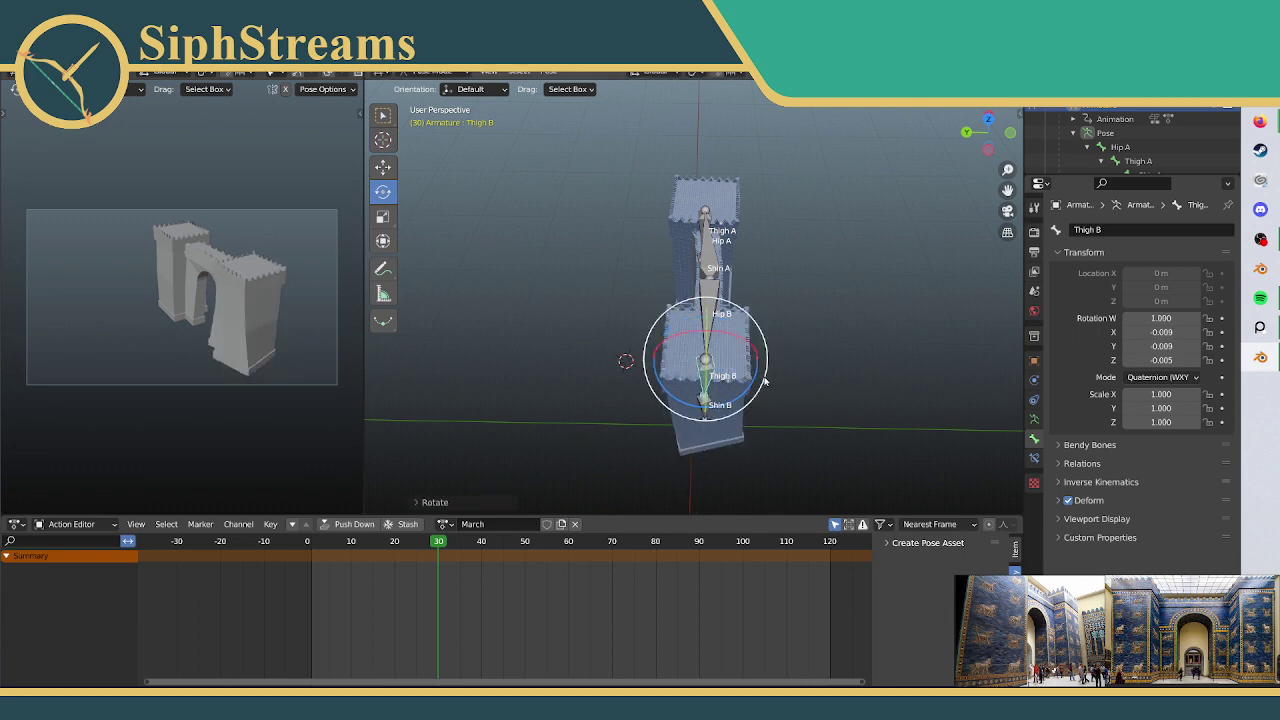
click(706, 416)
drag(755, 416, 742, 420)
middle_drag(479, 407, 650, 316)
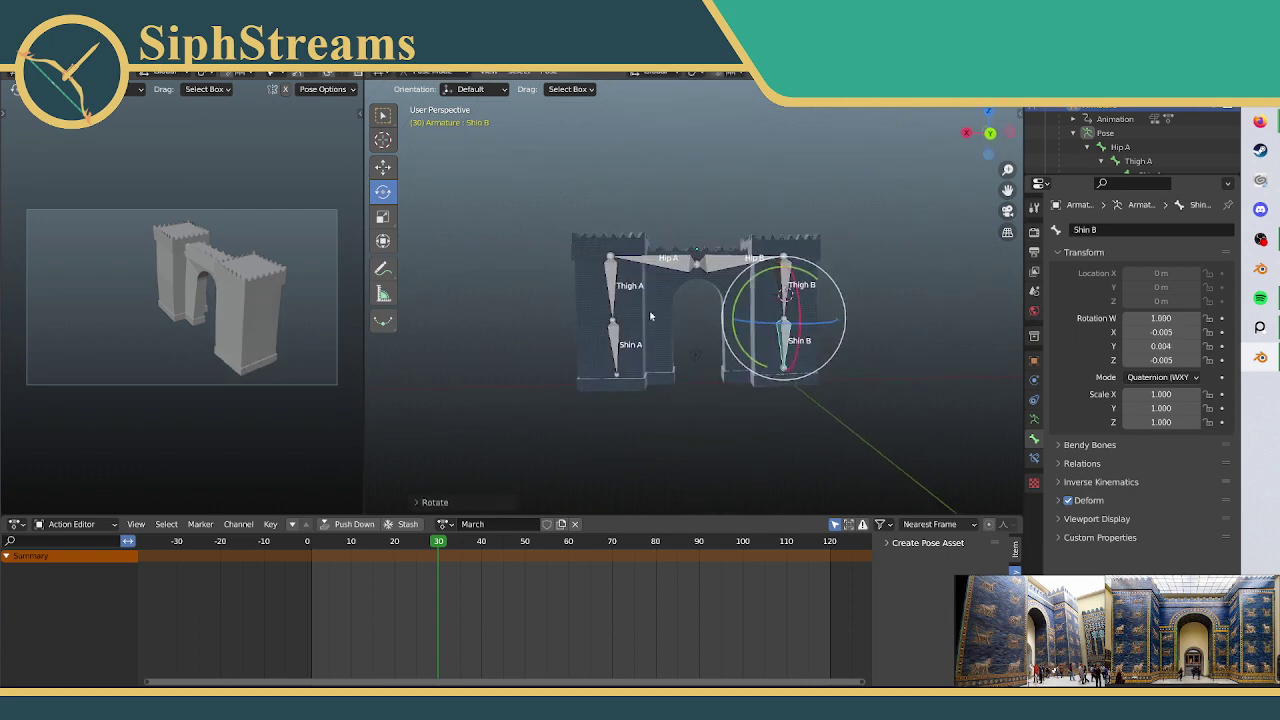
middle_drag(740, 375, 696, 395)
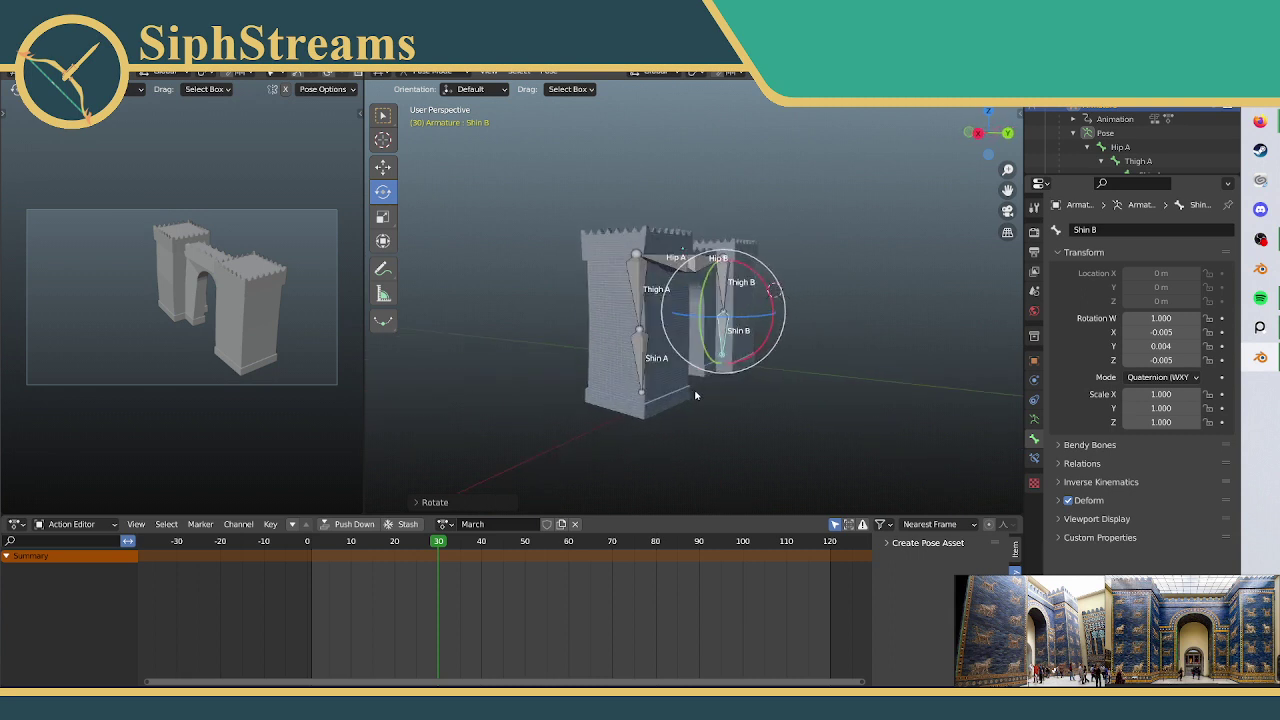
Step: Insert frame-30 keyframes on Thigh A and Shin A
click(640, 274)
key(i)
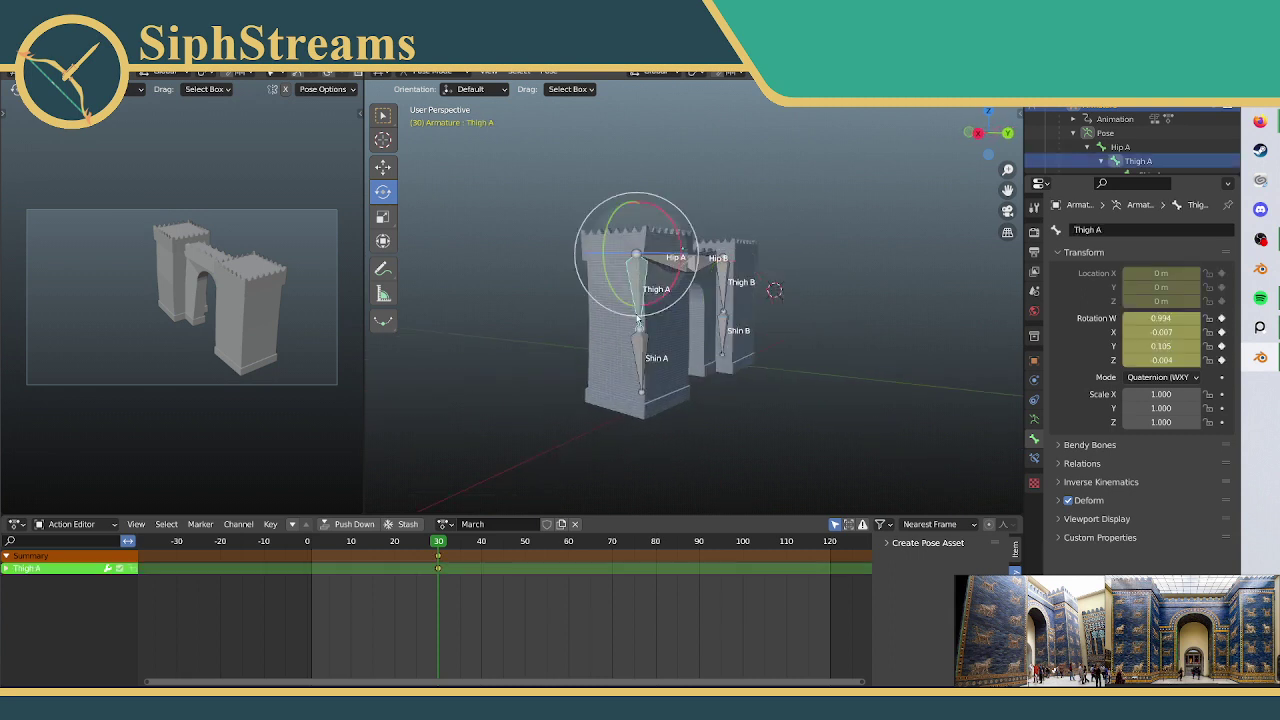
click(636, 357)
key(i)
Step: Rotate Shin A outward, bending the tower mesh (W 0.995, X 0.090)
middle_drag(750, 330, 700, 400)
scroll(700, 400, up, 2)
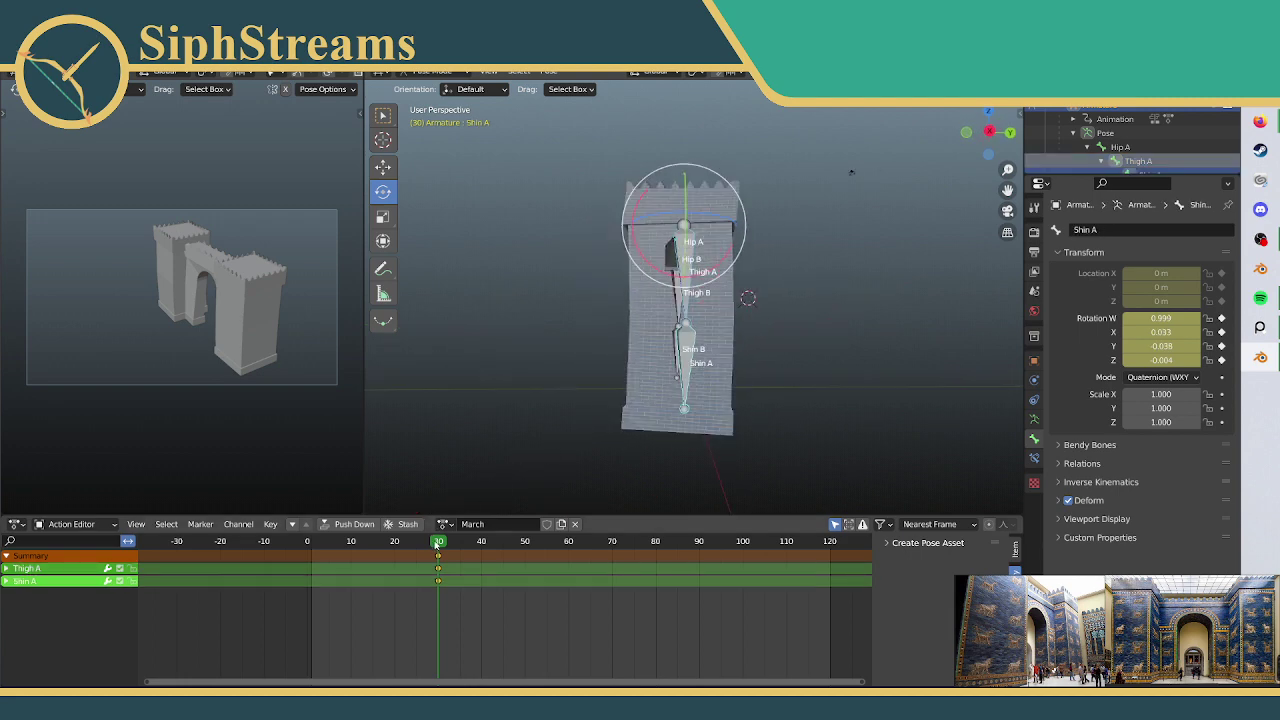
scroll(722, 290, up, 1)
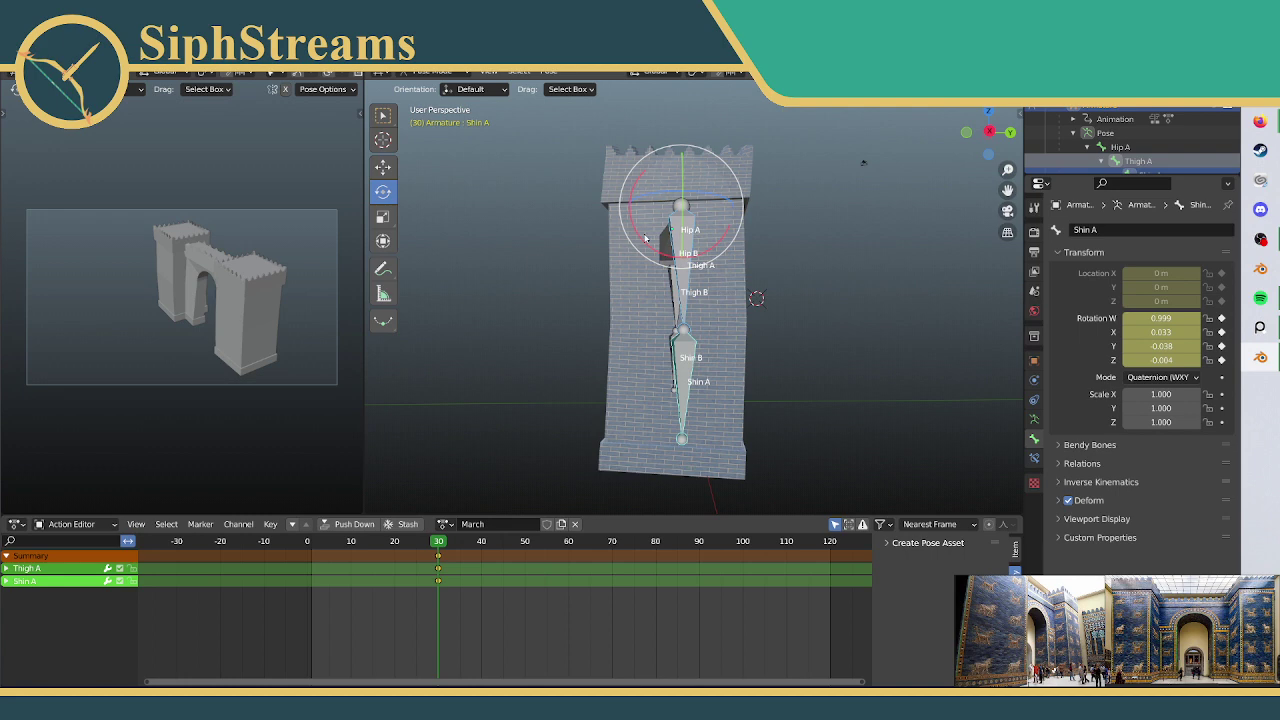
drag(642, 238, 670, 399)
click(716, 369)
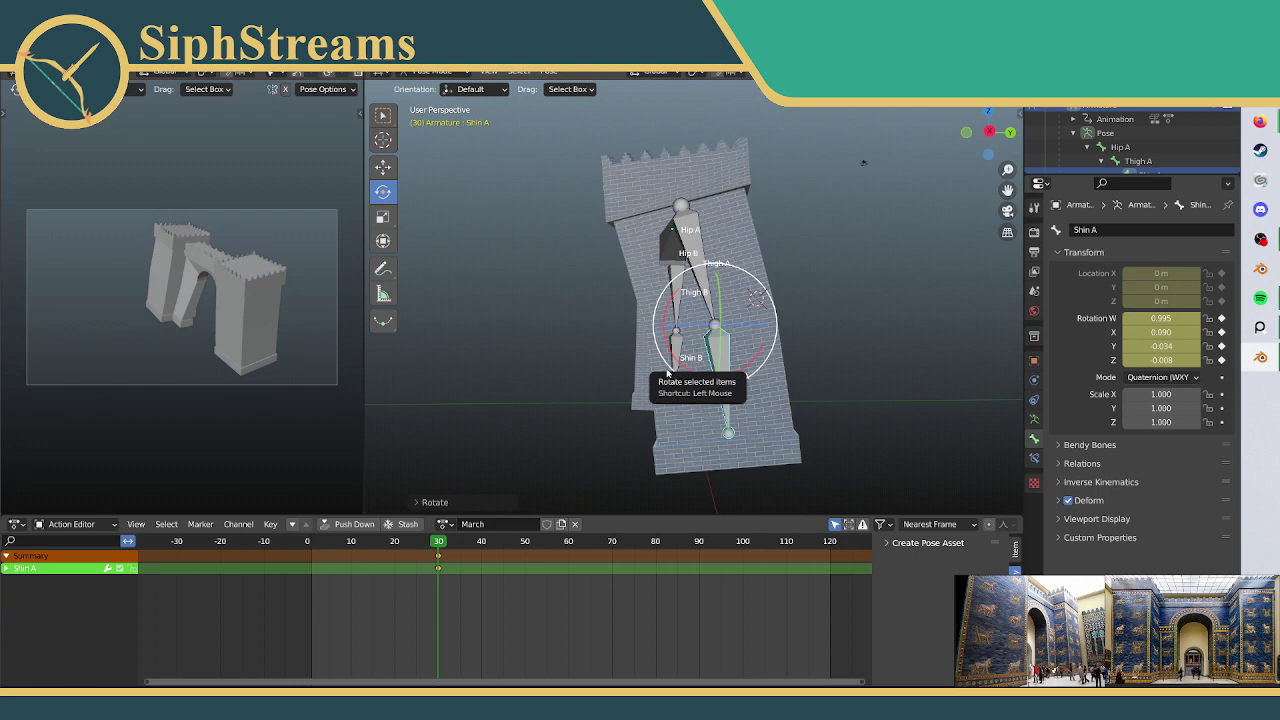
Step: Rotate the A leg chain so its tower stands upright
shift+click(697, 270)
drag(677, 363, 716, 370)
click(682, 366)
click(699, 381)
Step: Key Shin A at frame 30 and fine-tune its rotation to X 0.031, Y -0.038
key(i)
middle_drag(716, 370, 652, 293)
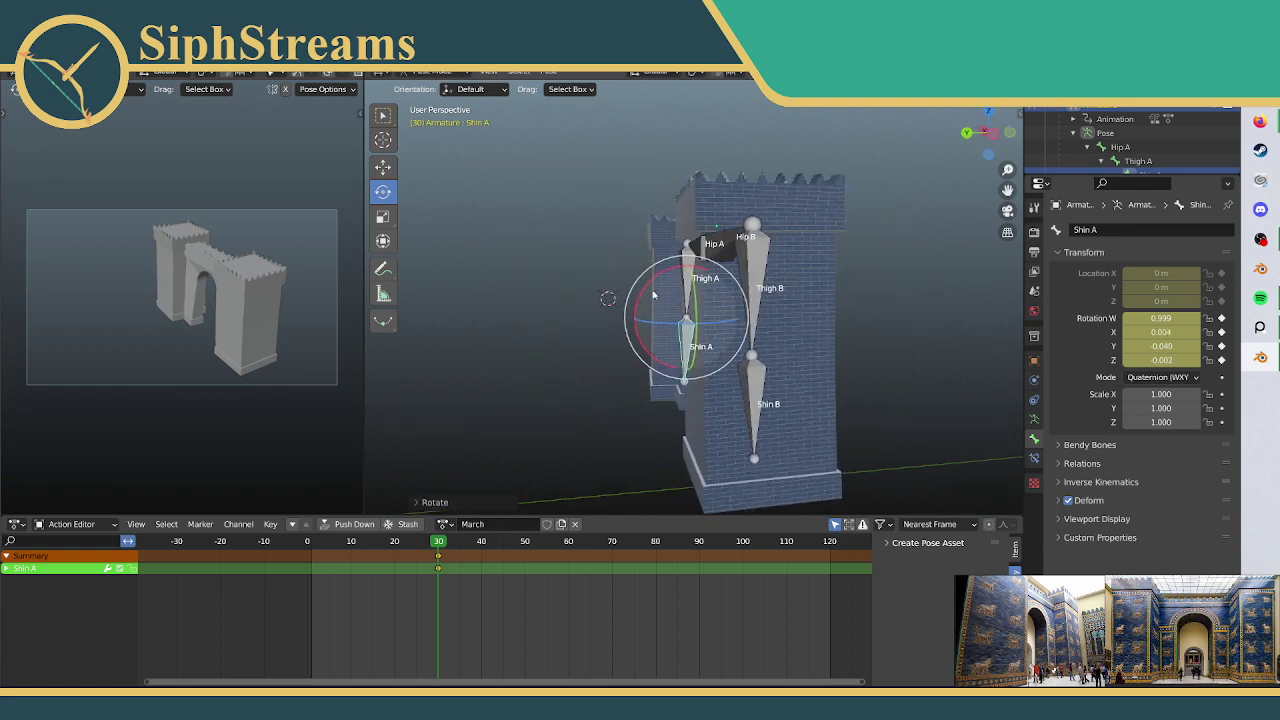
drag(652, 293, 655, 302)
middle_drag(655, 302, 790, 327)
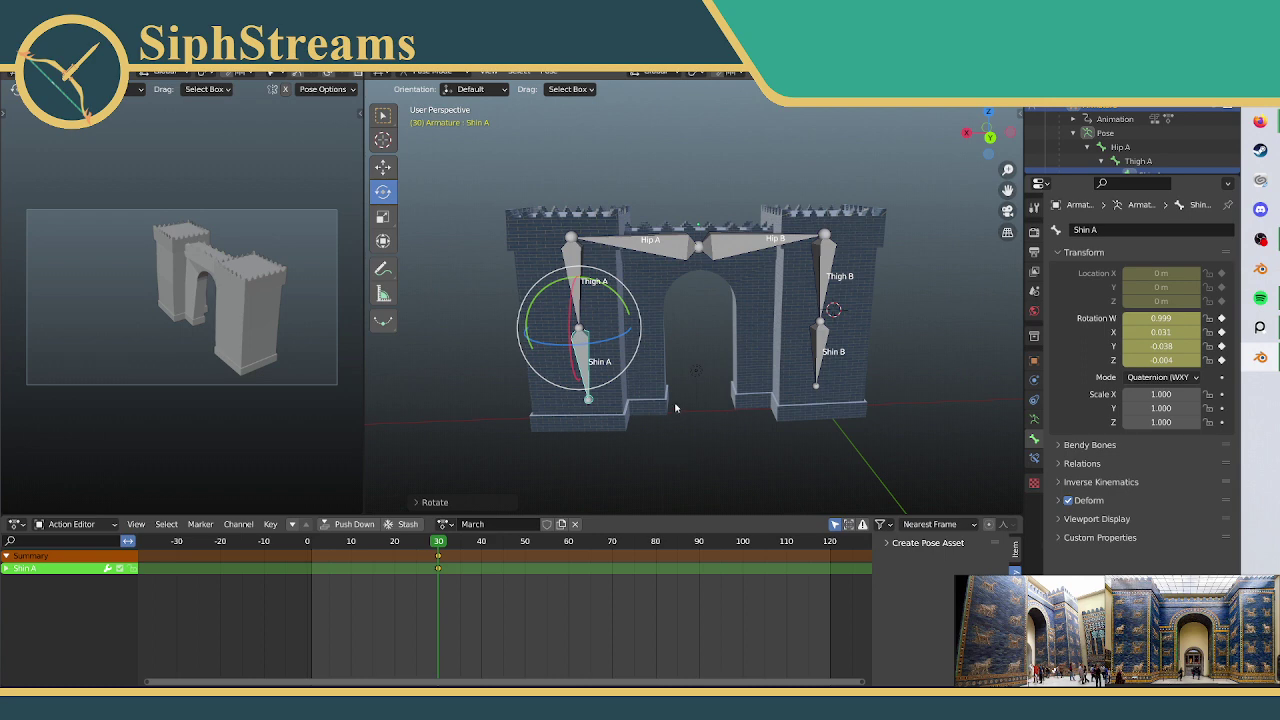
middle_drag(810, 352, 929, 359)
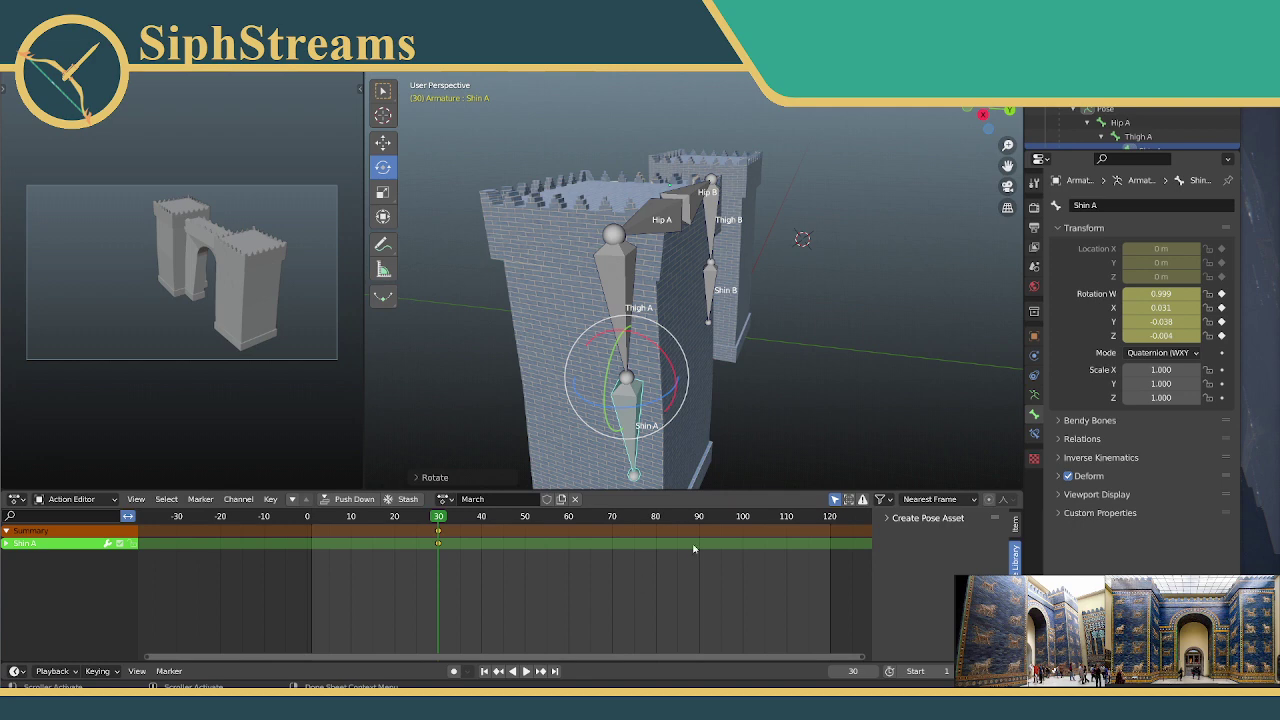
Step: Box-select the leg bones and key their Location & Rotation at frame 30
ctrl+scroll(694, 546, left, 2)
middle_drag(700, 440, 711, 286)
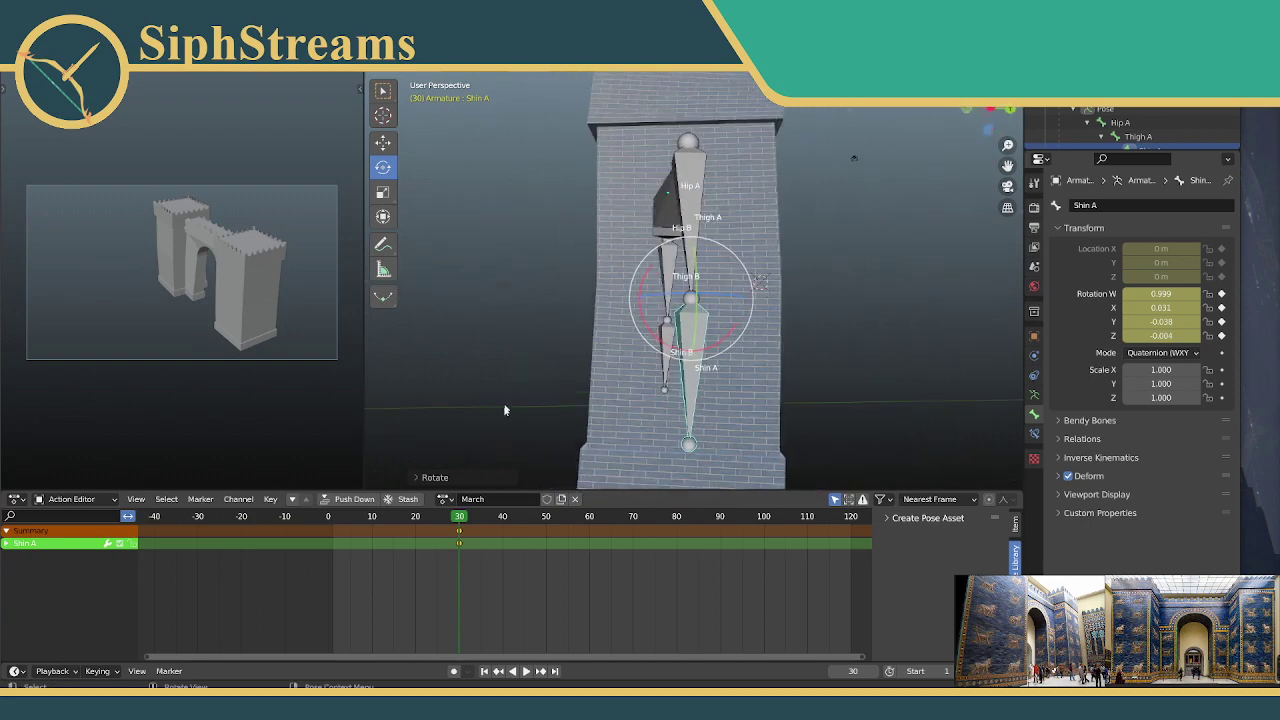
middle_drag(611, 266, 438, 142)
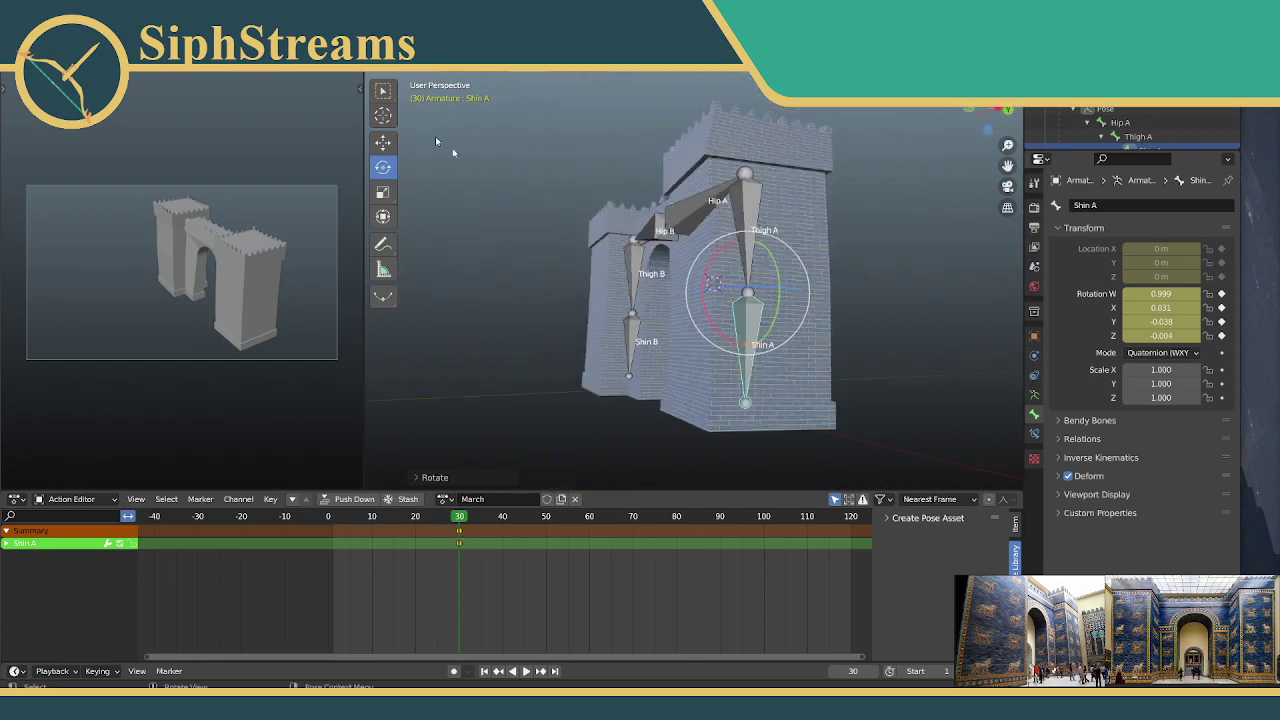
drag(508, 172, 810, 380)
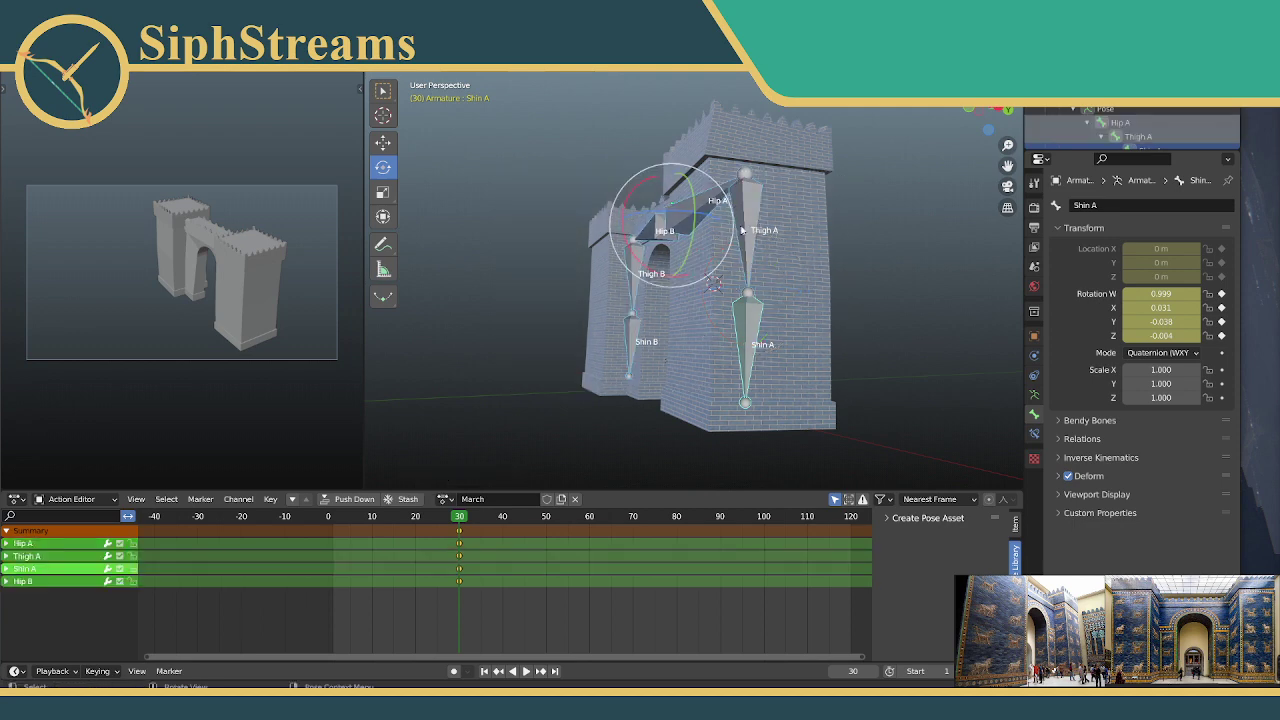
key(i)
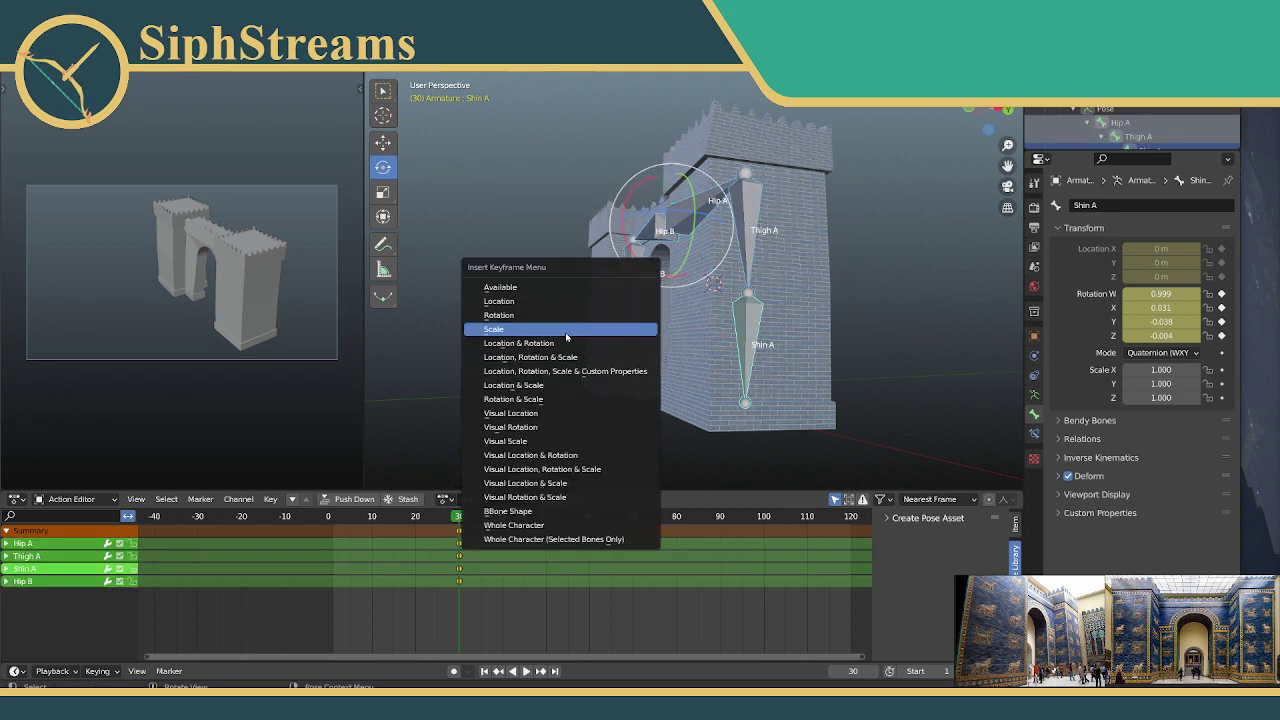
click(579, 343)
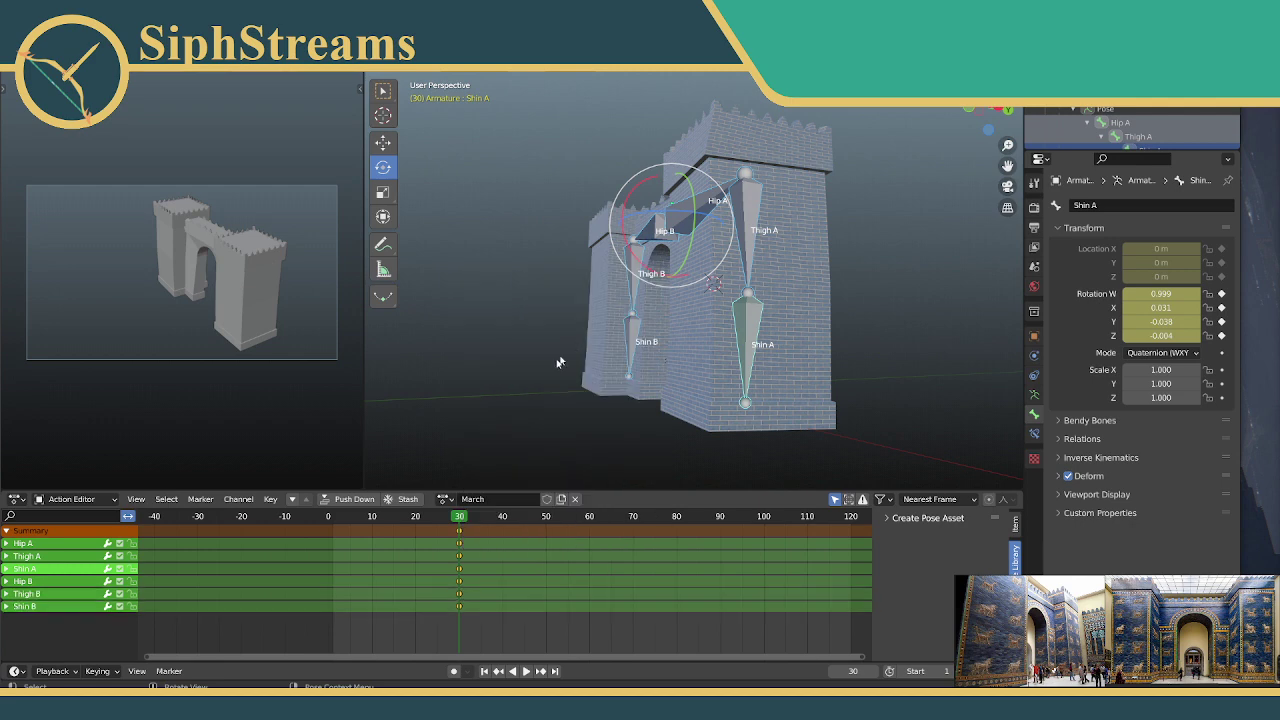
Step: Preview the animation playback, then stop and deselect all bones
middle_drag(600, 428, 562, 436)
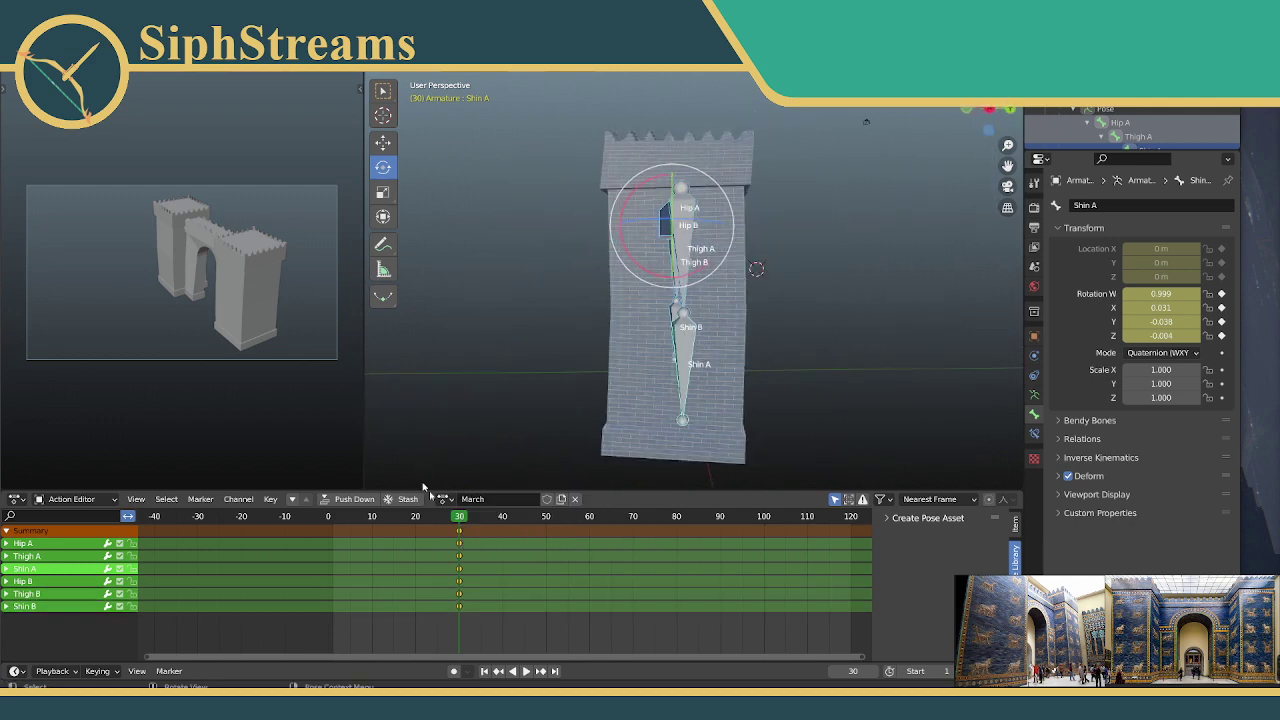
key(space)
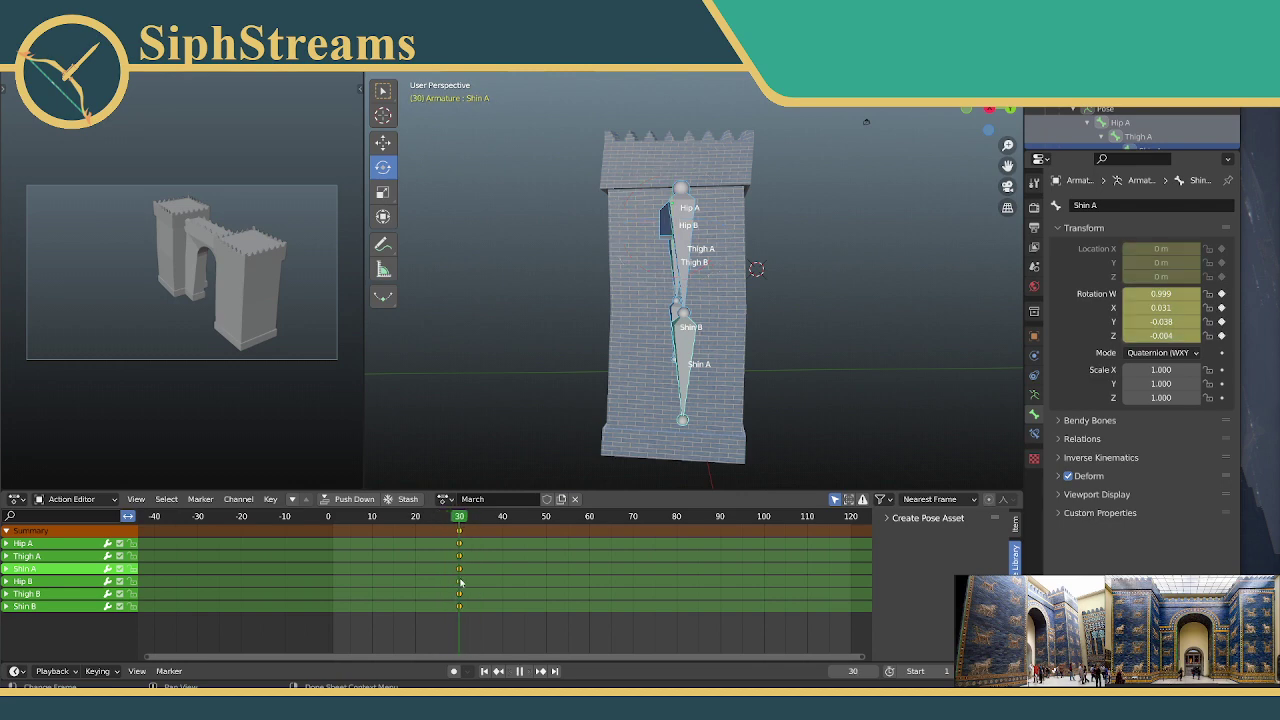
key(Escape)
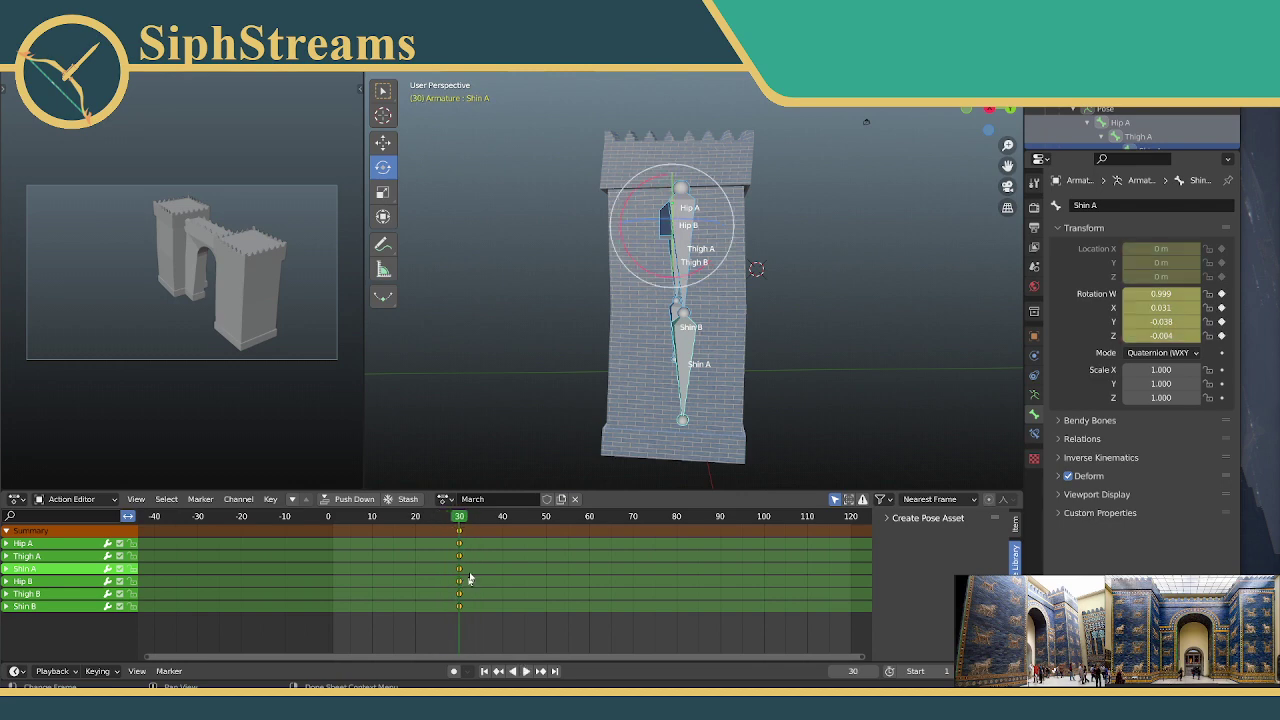
click(489, 423)
middle_drag(548, 341, 673, 351)
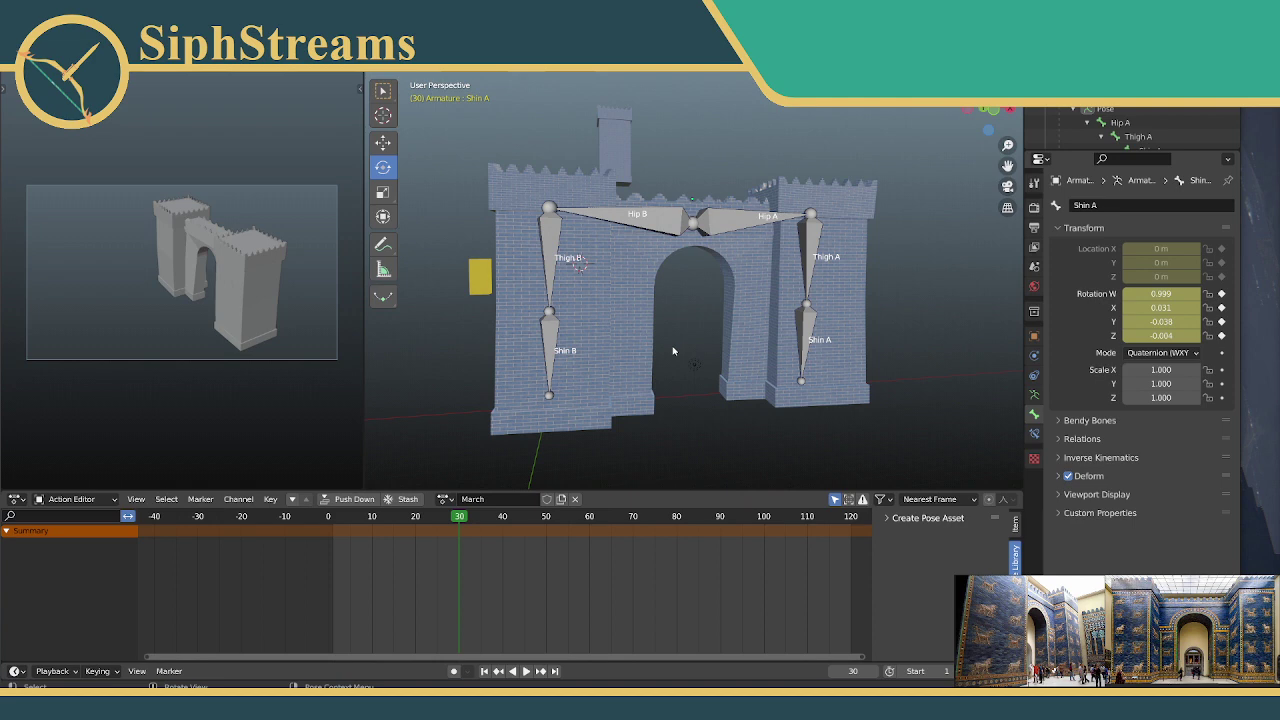
Step: Orbit around the gate to inspect the posed leg chains at frame 30
middle_drag(672, 345, 708, 341)
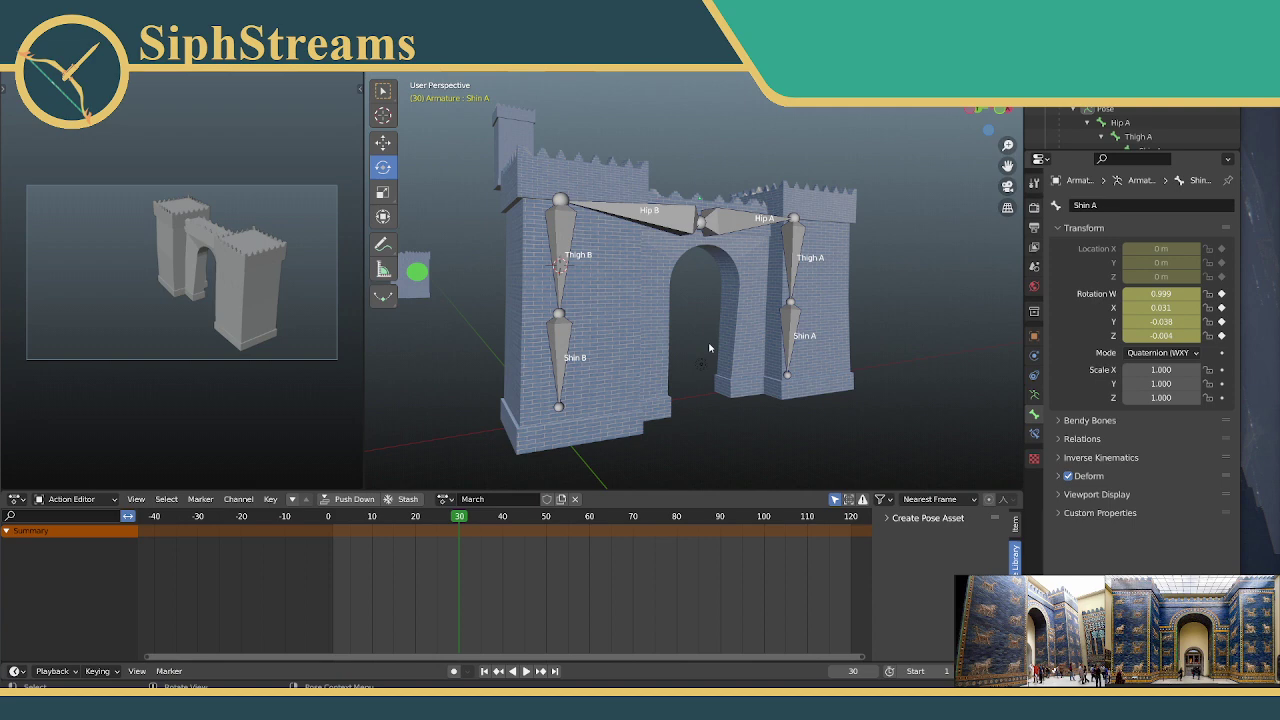
middle_drag(709, 347, 771, 329)
scroll(771, 329, down, 3)
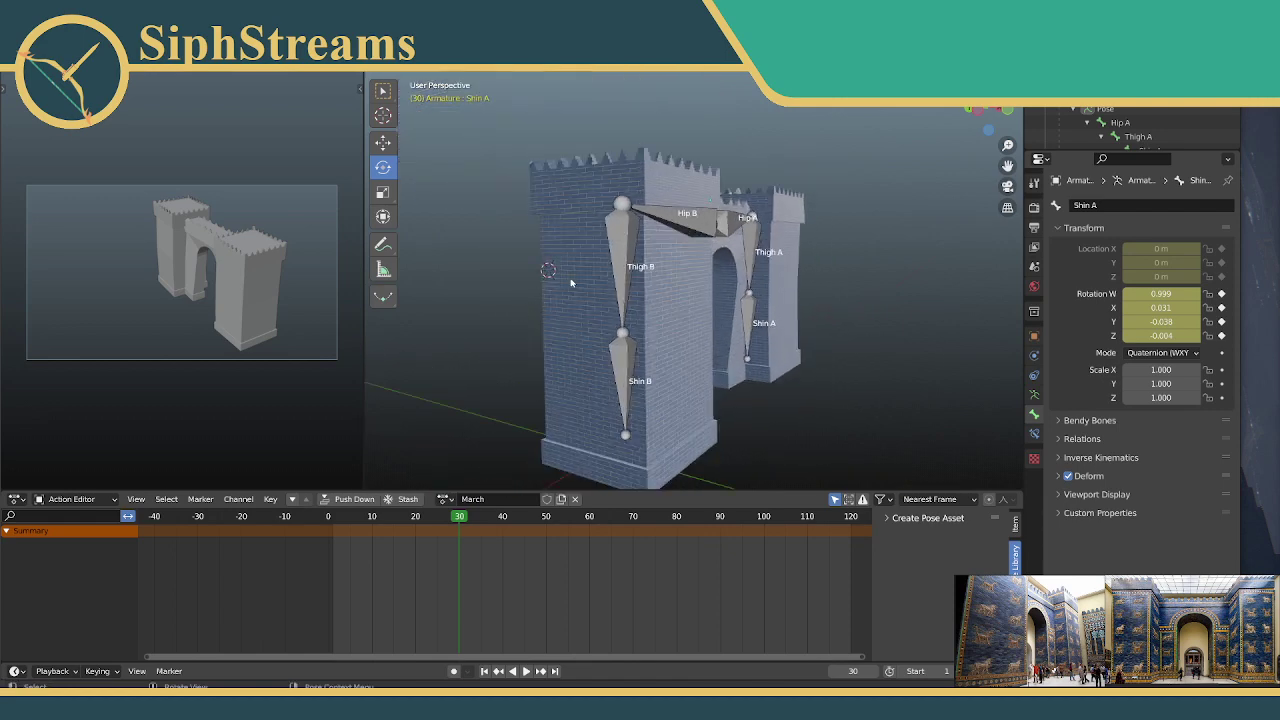
middle_drag(600, 276, 655, 261)
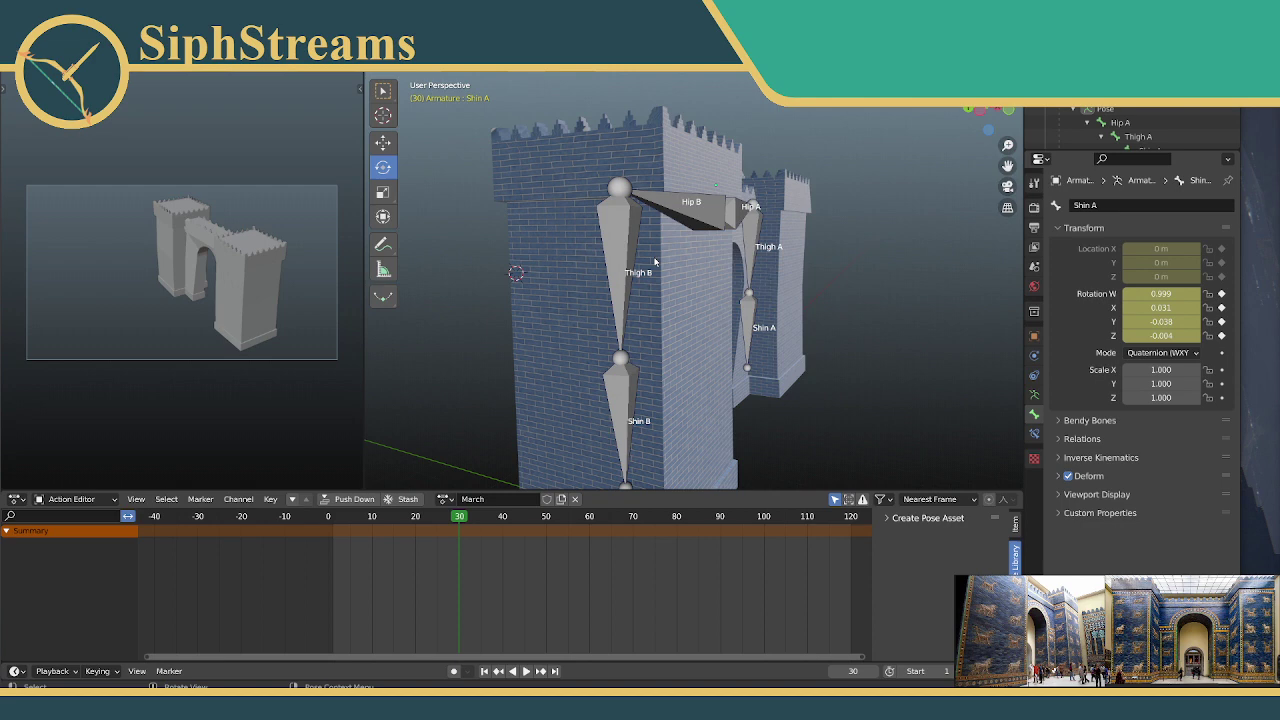
middle_drag(655, 261, 608, 269)
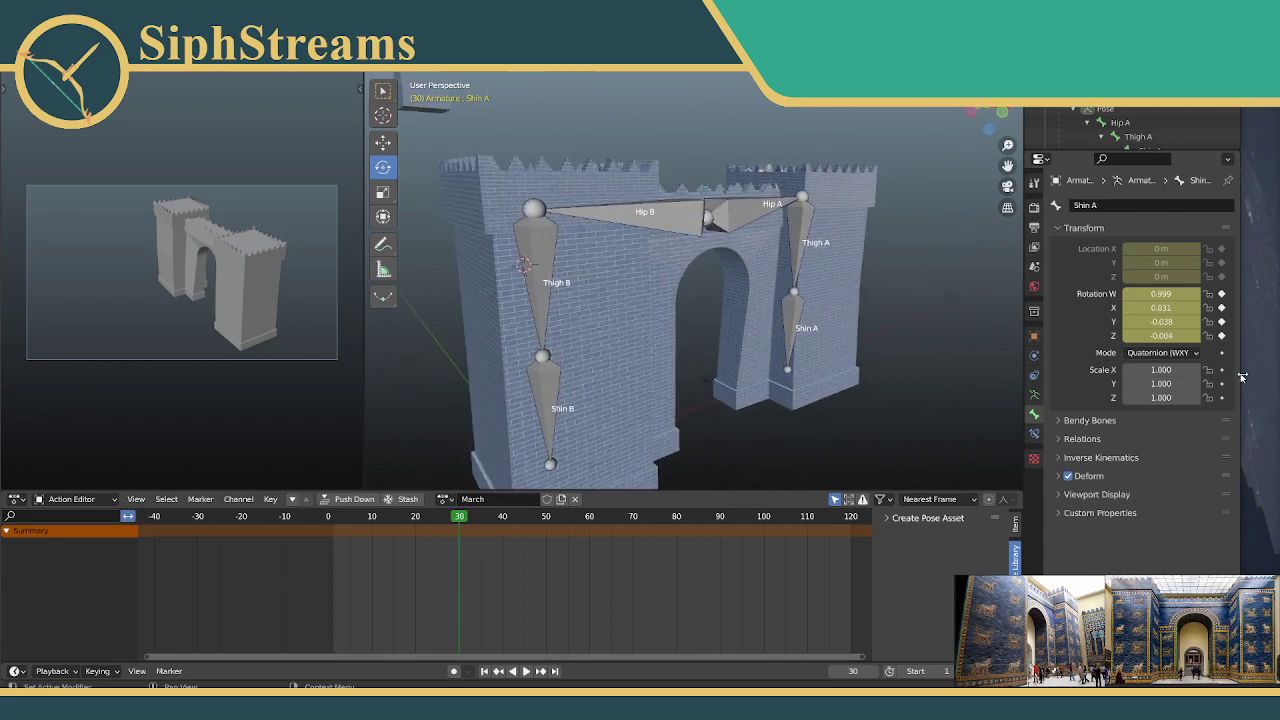
drag(1242, 376, 1279, 376)
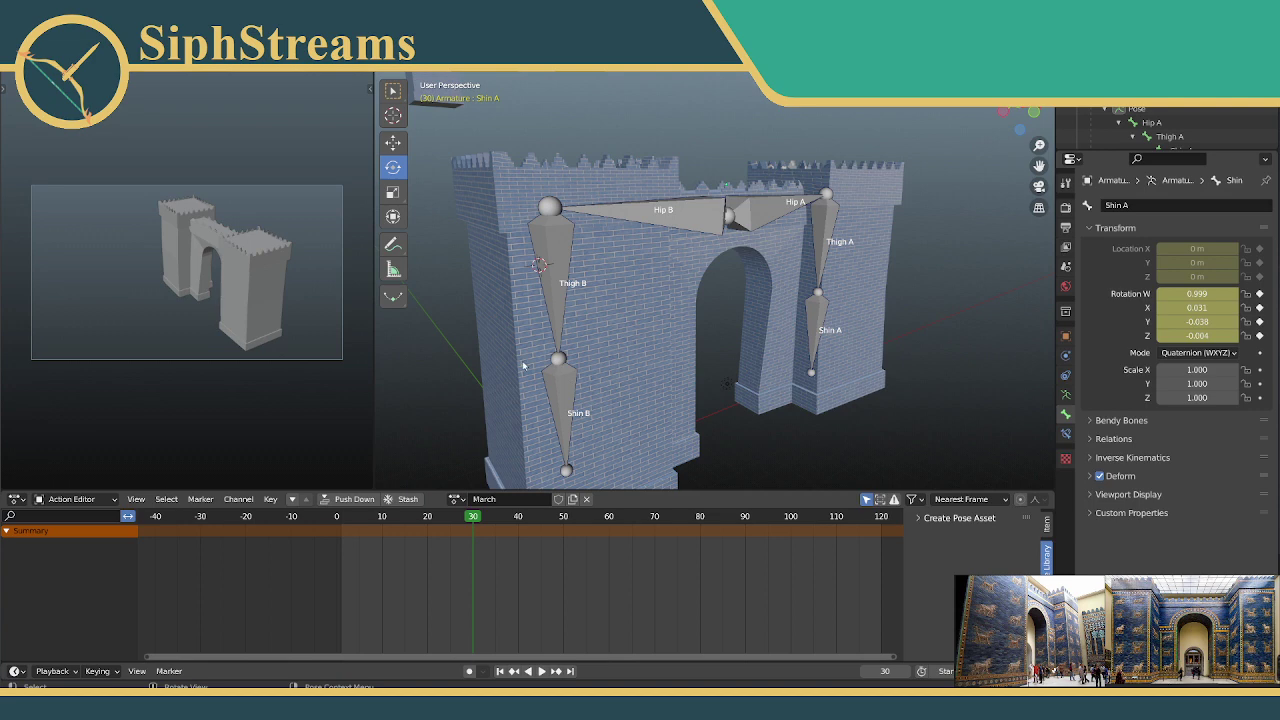
middle_drag(508, 369, 545, 351)
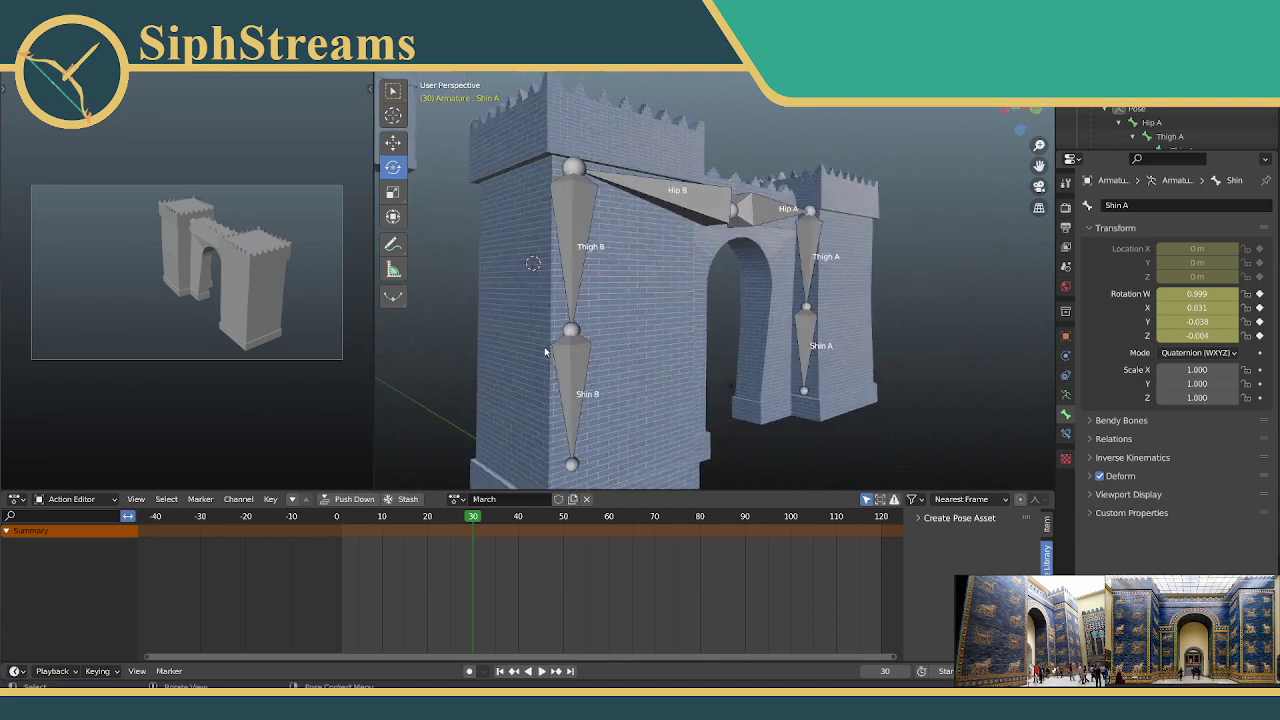
Step: Select Thigh B and move to frame 0
middle_drag(523, 420, 522, 188)
click(608, 231)
middle_drag(608, 231, 520, 240)
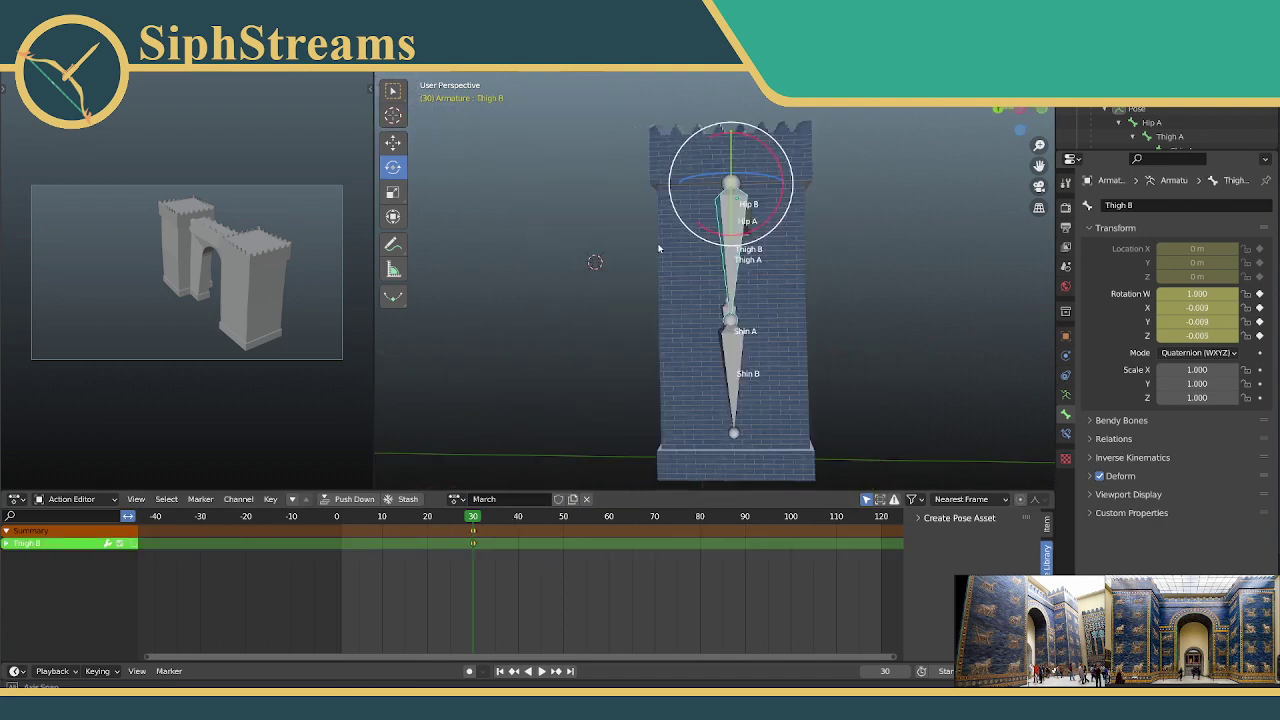
click(337, 517)
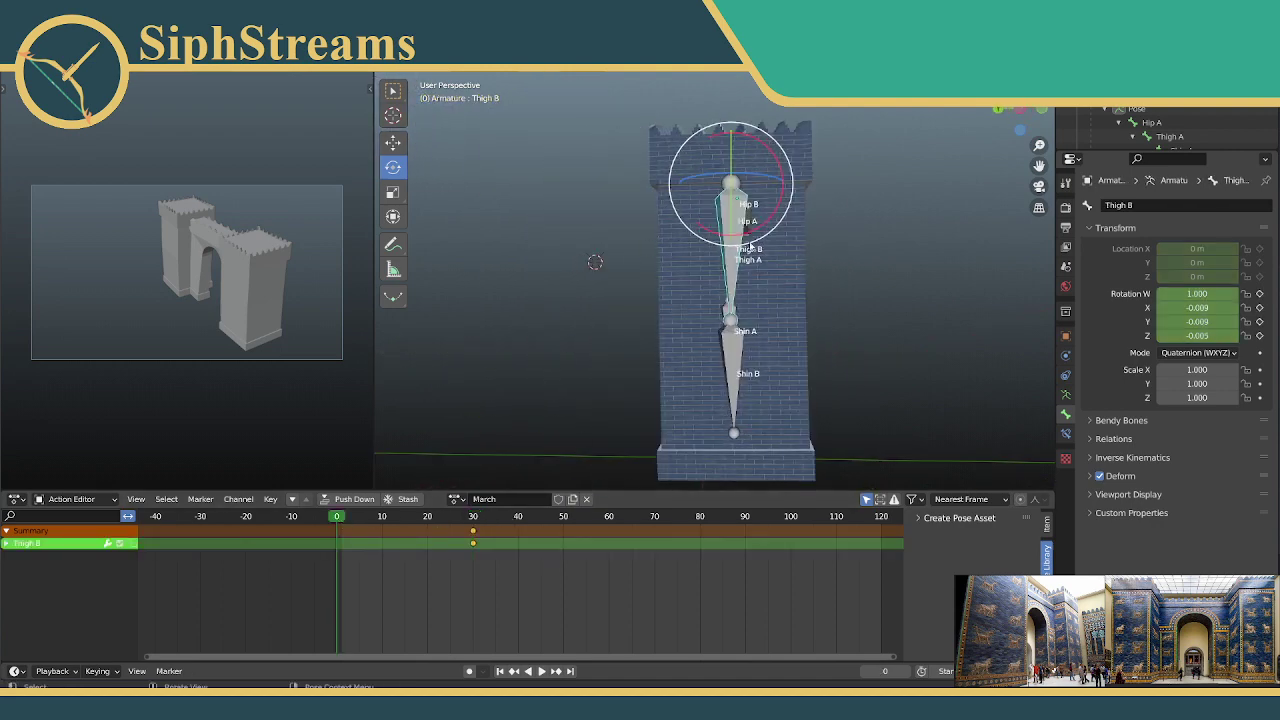
scroll(740, 280, down, 2)
scroll(754, 266, up, 2)
Step: Swing Thigh B forward into a stride and angle Shin B below it
drag(747, 233, 805, 266)
click(822, 345)
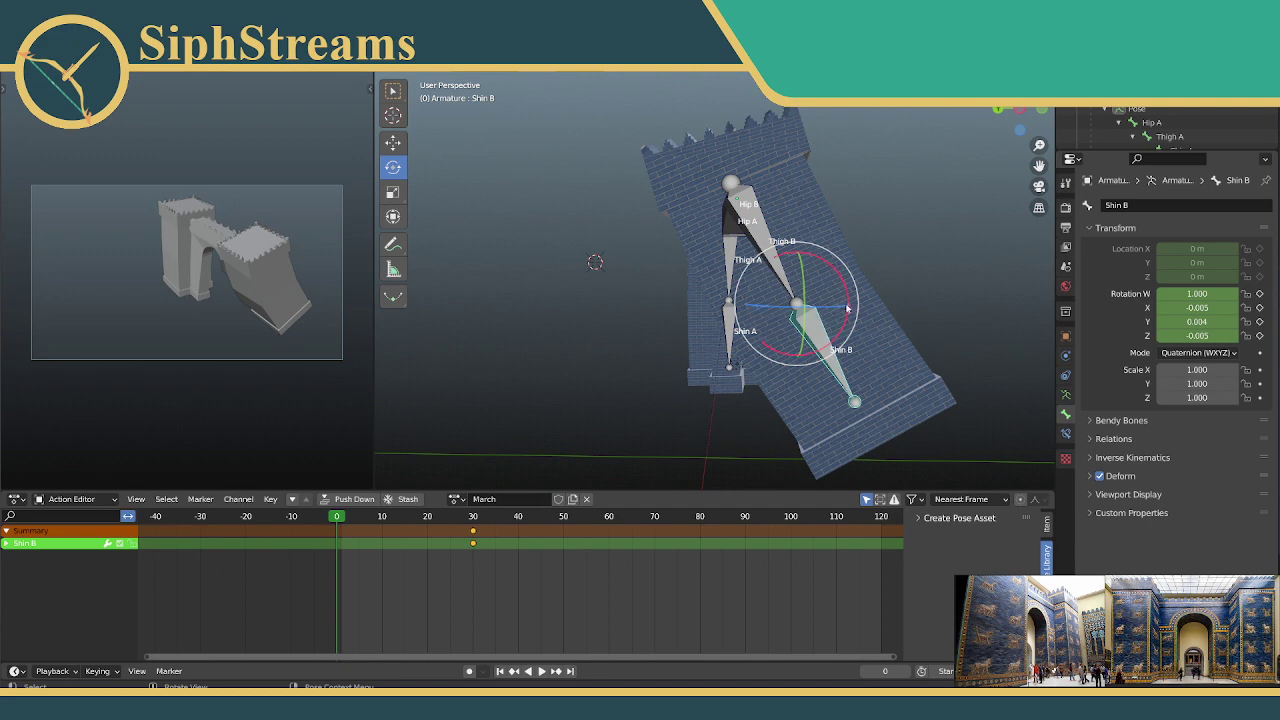
mouse_move(849, 304)
mouse_down()
mouse_move(848, 315)
mouse_move(849, 304)
mouse_up()
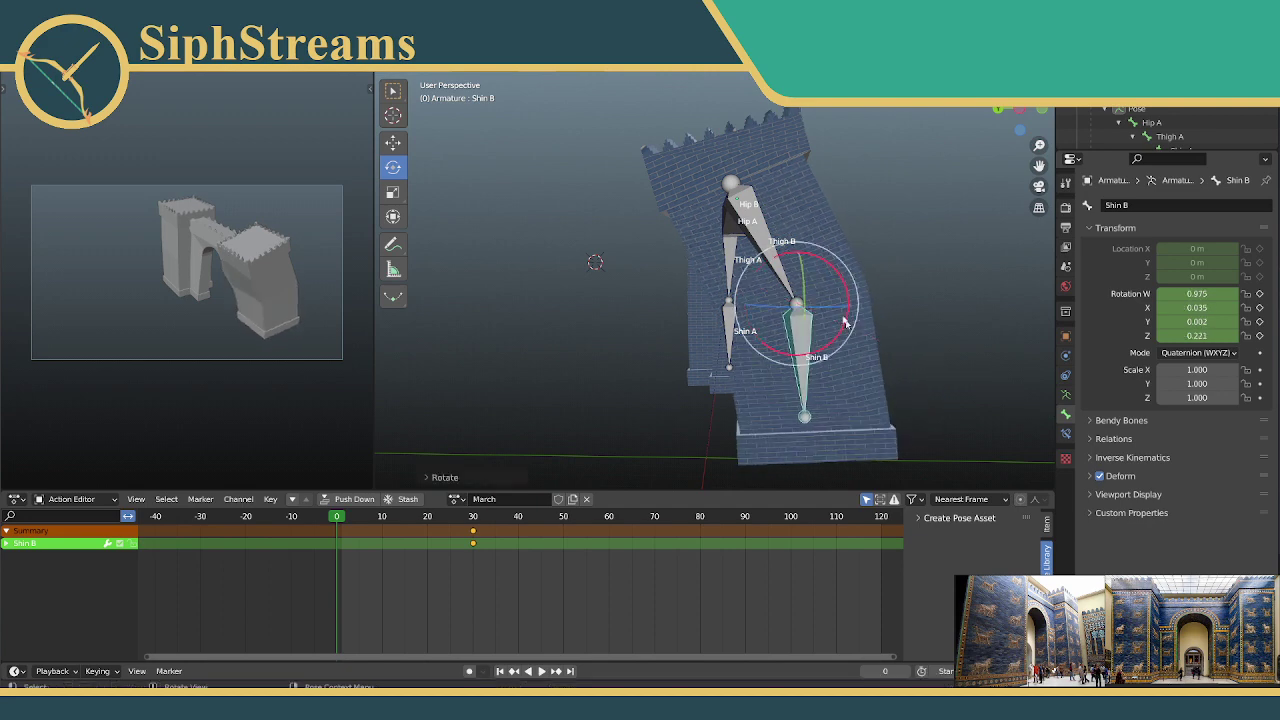
click(765, 245)
drag(773, 158, 766, 156)
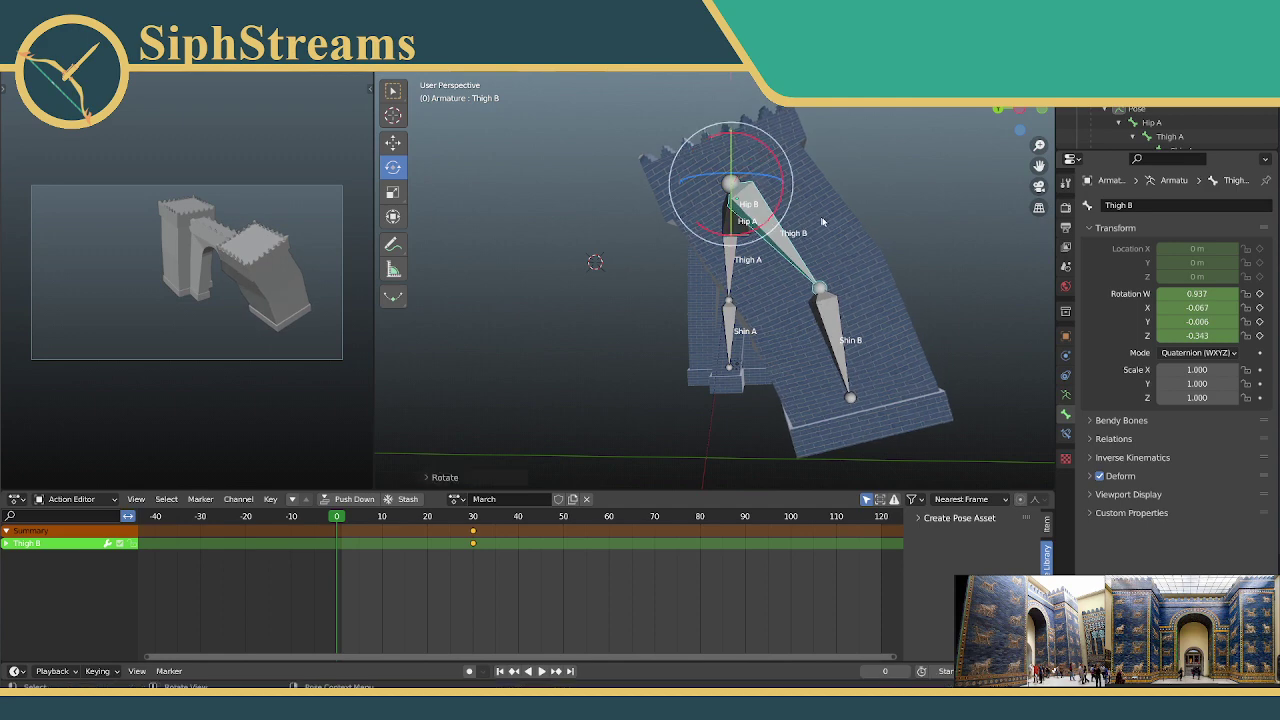
click(838, 325)
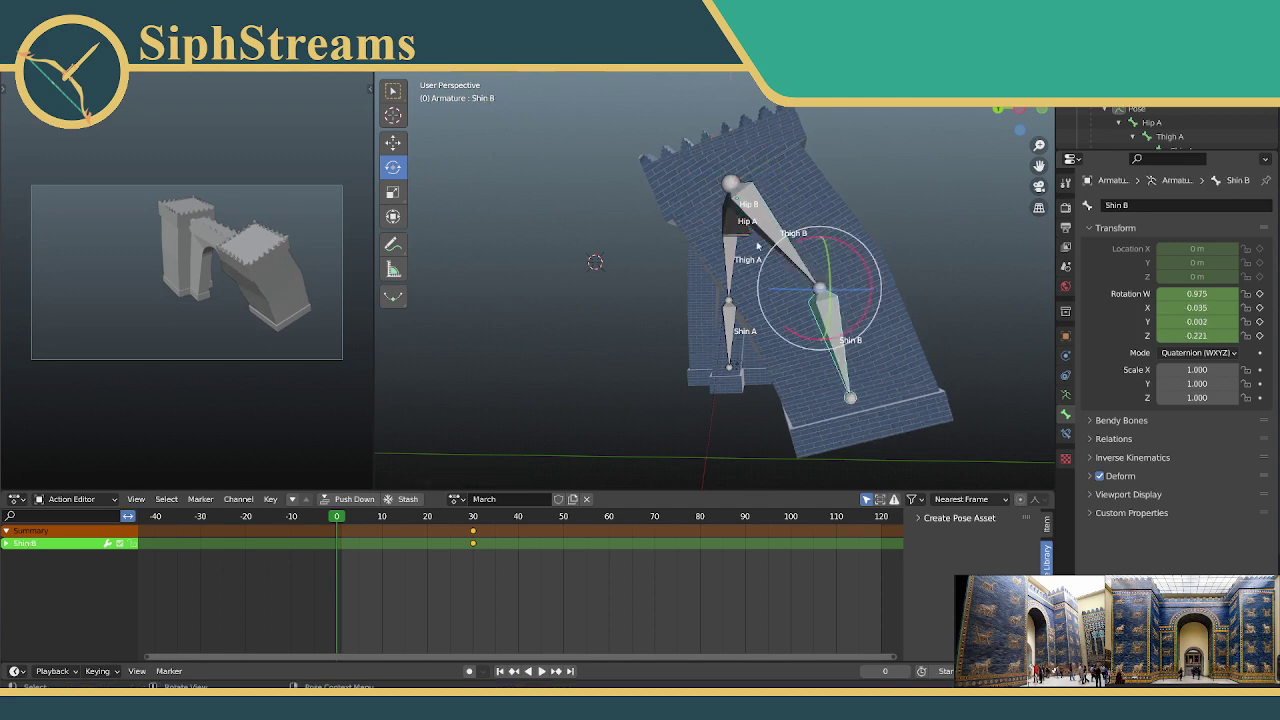
drag(858, 322, 753, 309)
Step: Key Thigh B and Shin B at frame 0 with Location, Rotation & Scale
middle_drag(753, 309, 413, 296)
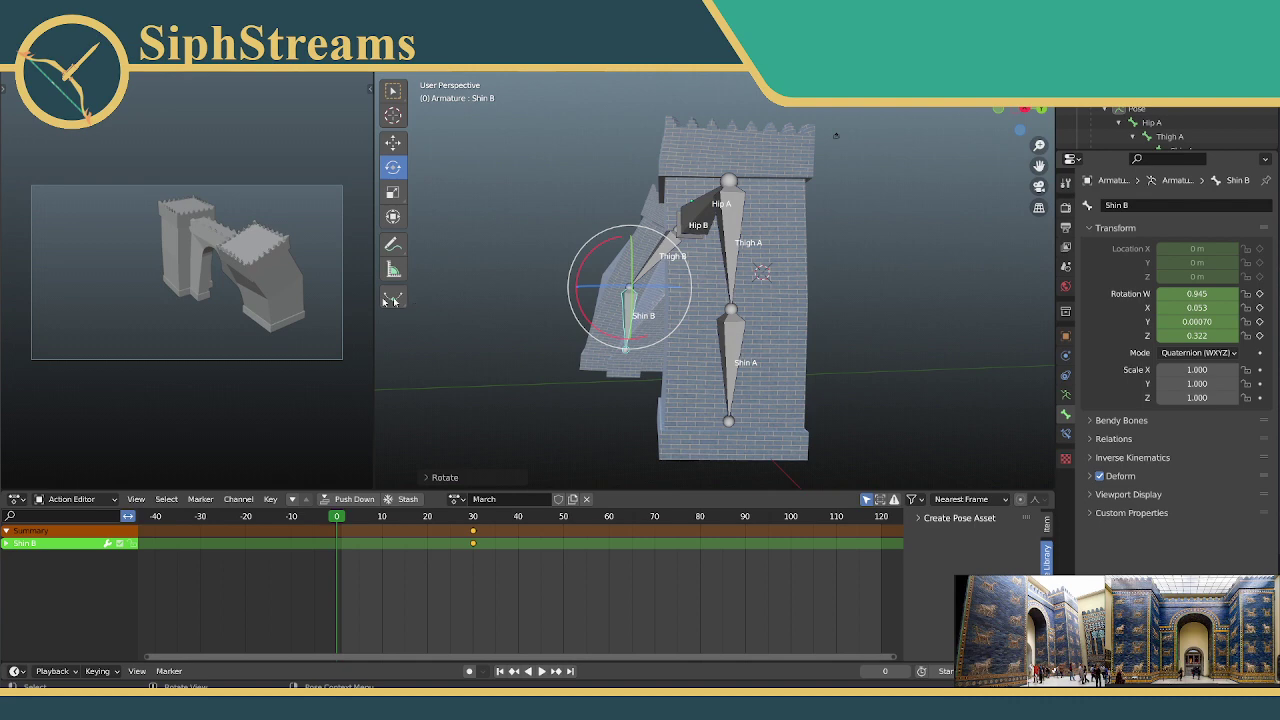
middle_drag(693, 240, 939, 253)
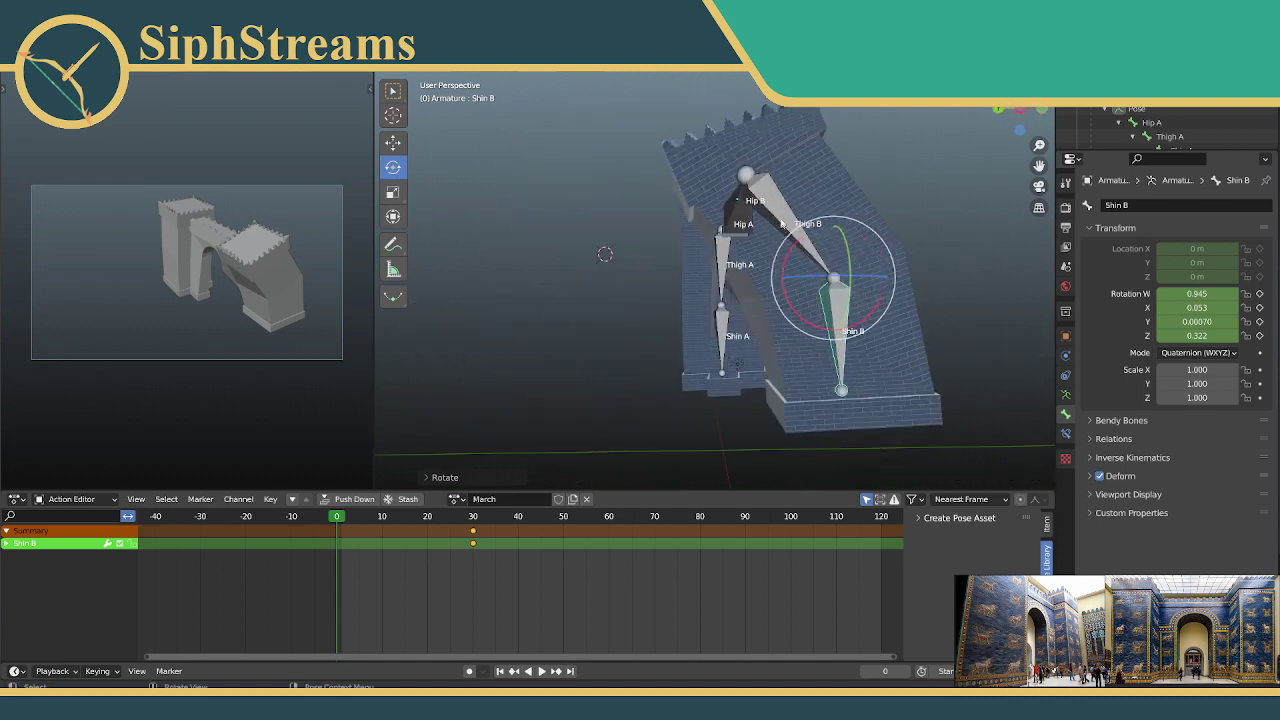
shift+click(792, 228)
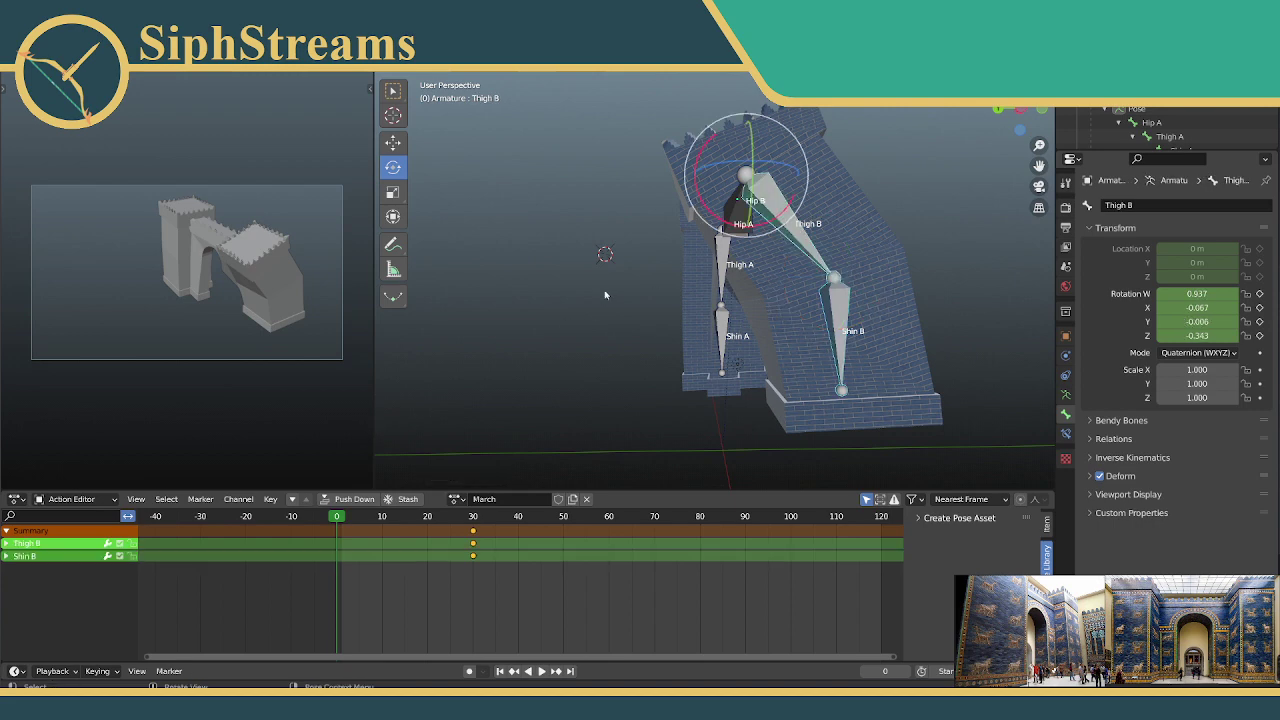
right_click(795, 236)
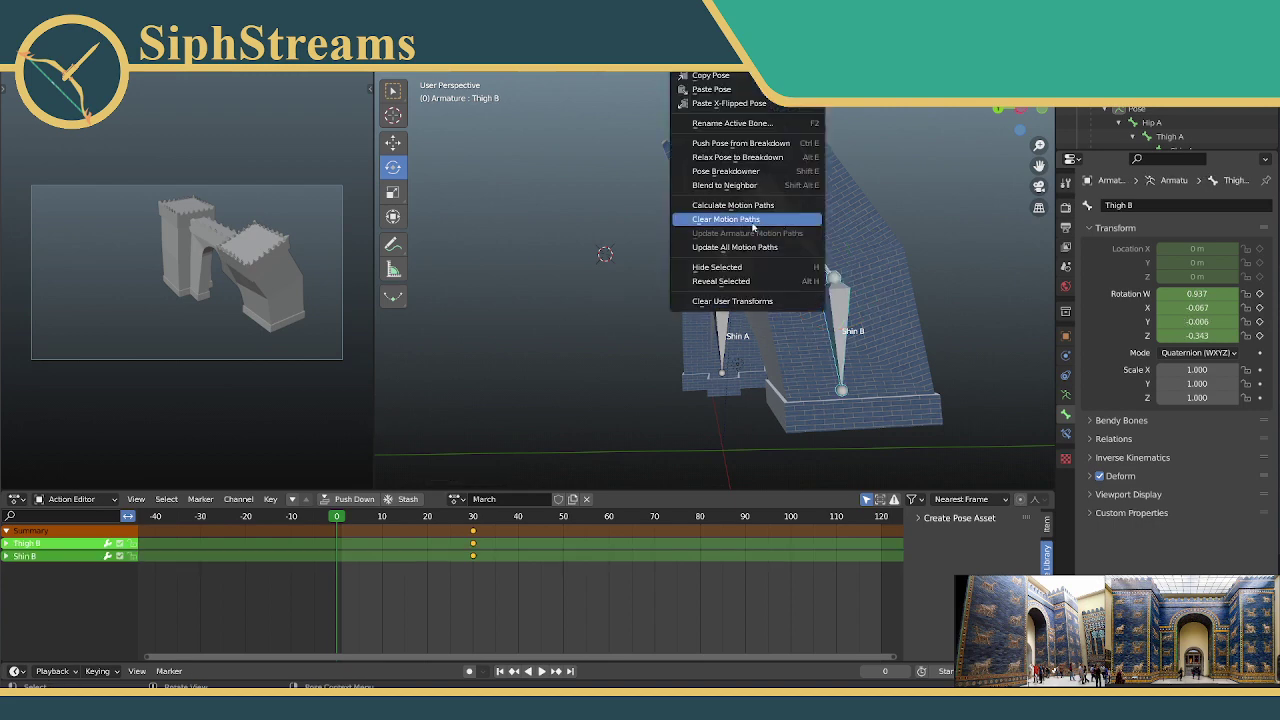
key(Escape)
key(i)
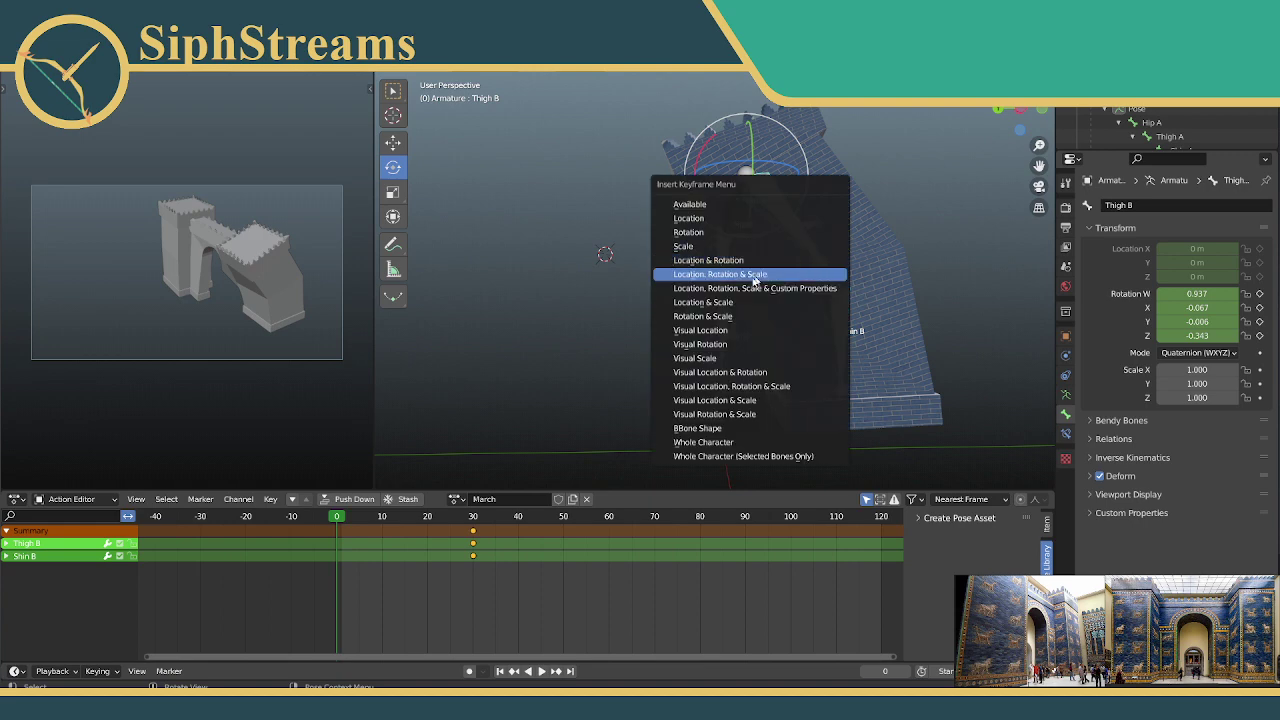
key(Down)
key(Up)
key(Up)
key(Up)
key(Return)
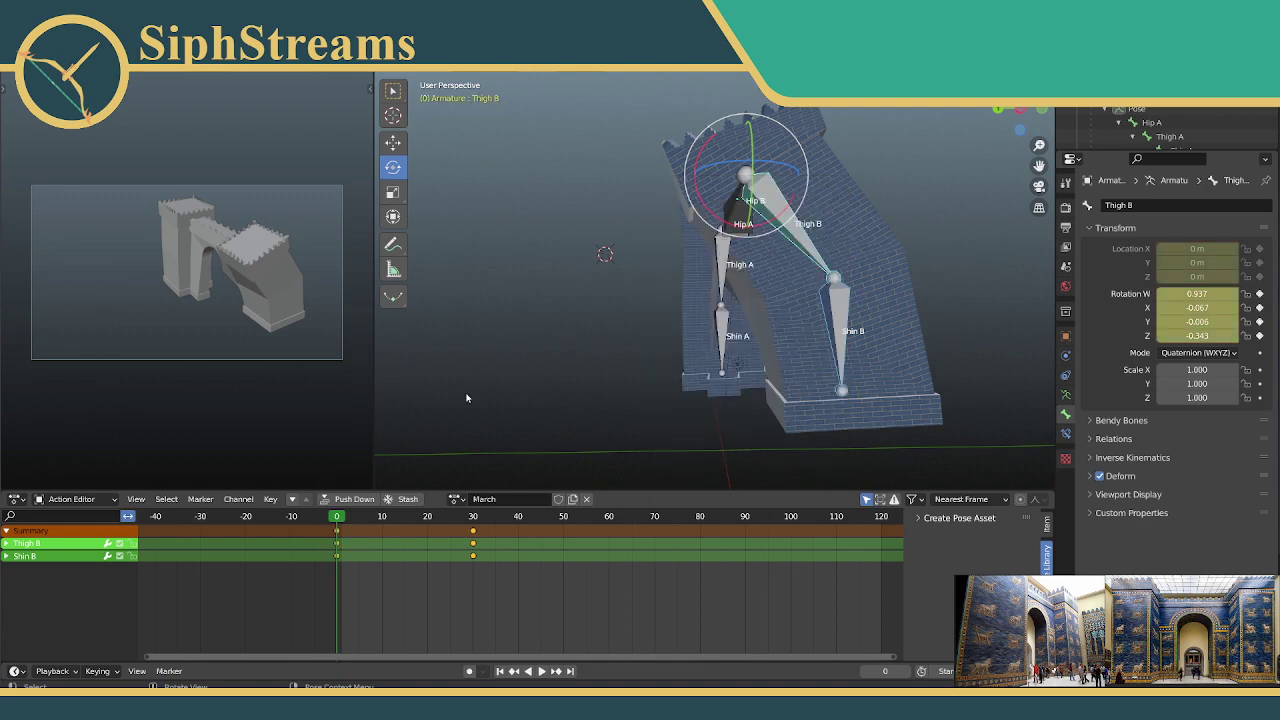
Step: Select the Thigh B channel's frame-0 keys in the action
middle_drag(459, 394, 512, 378)
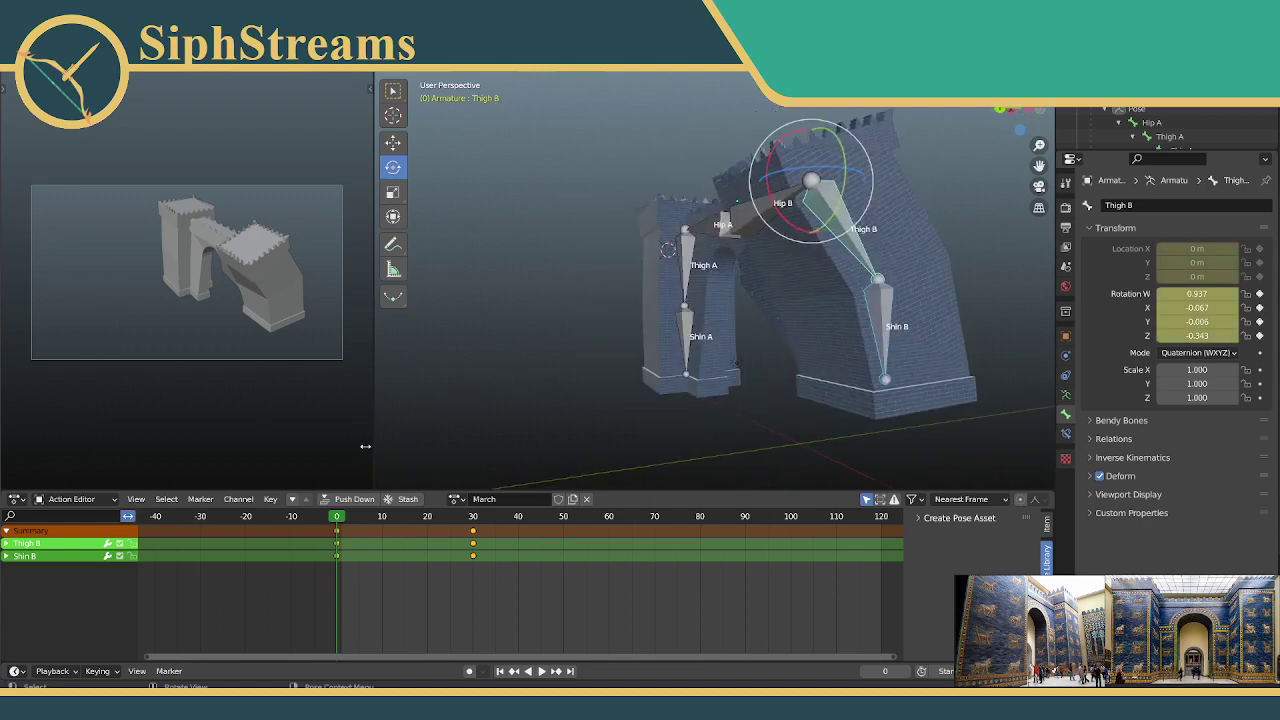
click(337, 530)
click(337, 543)
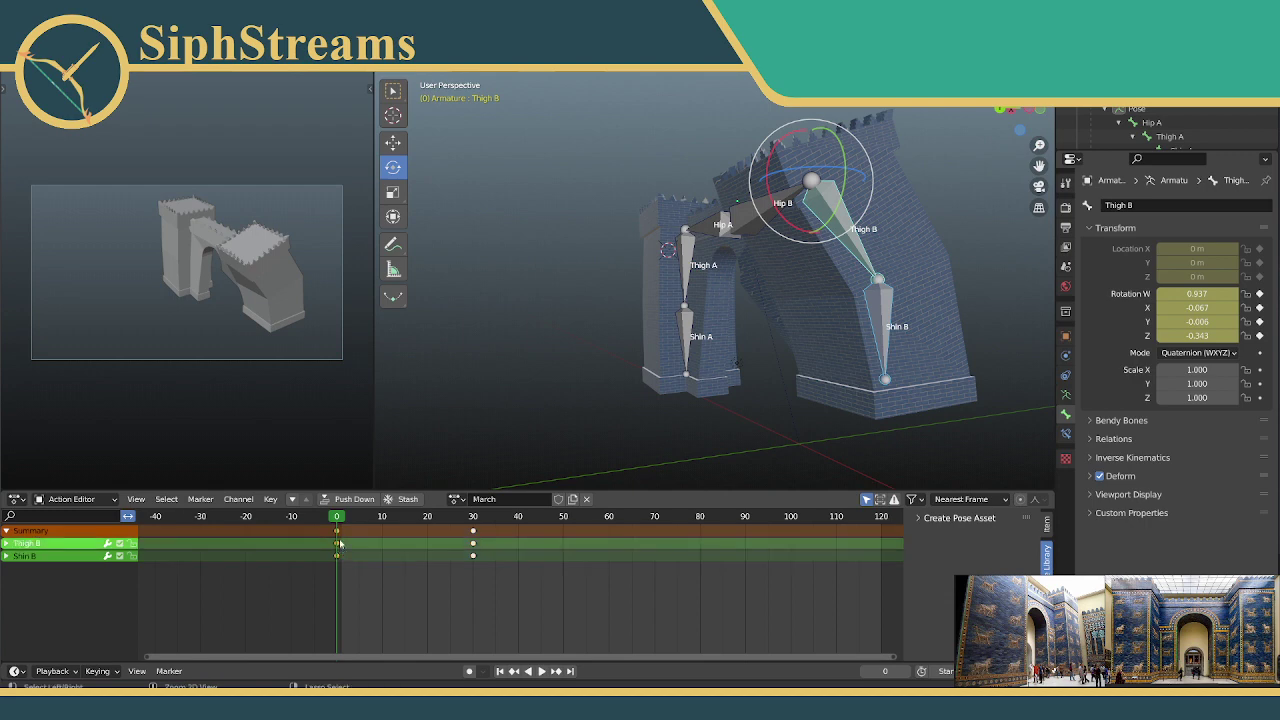
Step: Paste the copied keys onto Thigh A and Shin A, then undo it
click(687, 292)
shift+click(687, 316)
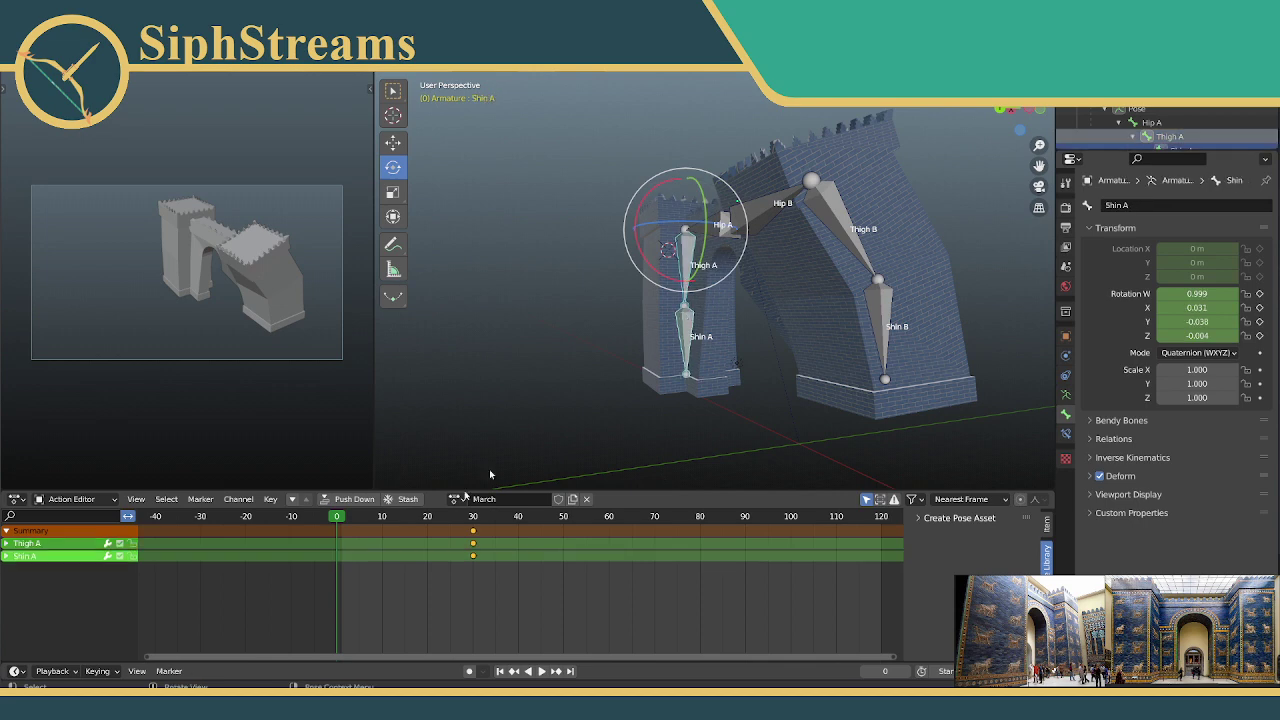
right_click(338, 530)
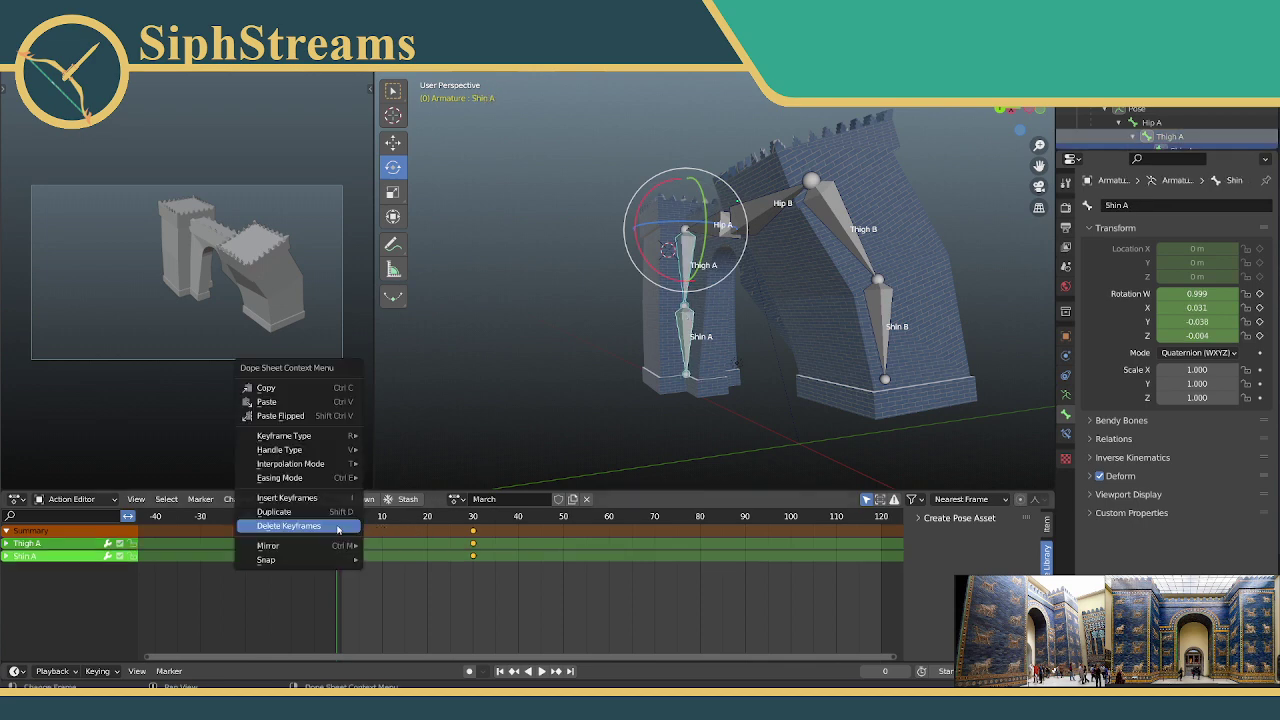
click(336, 404)
middle_drag(700, 370, 600, 405)
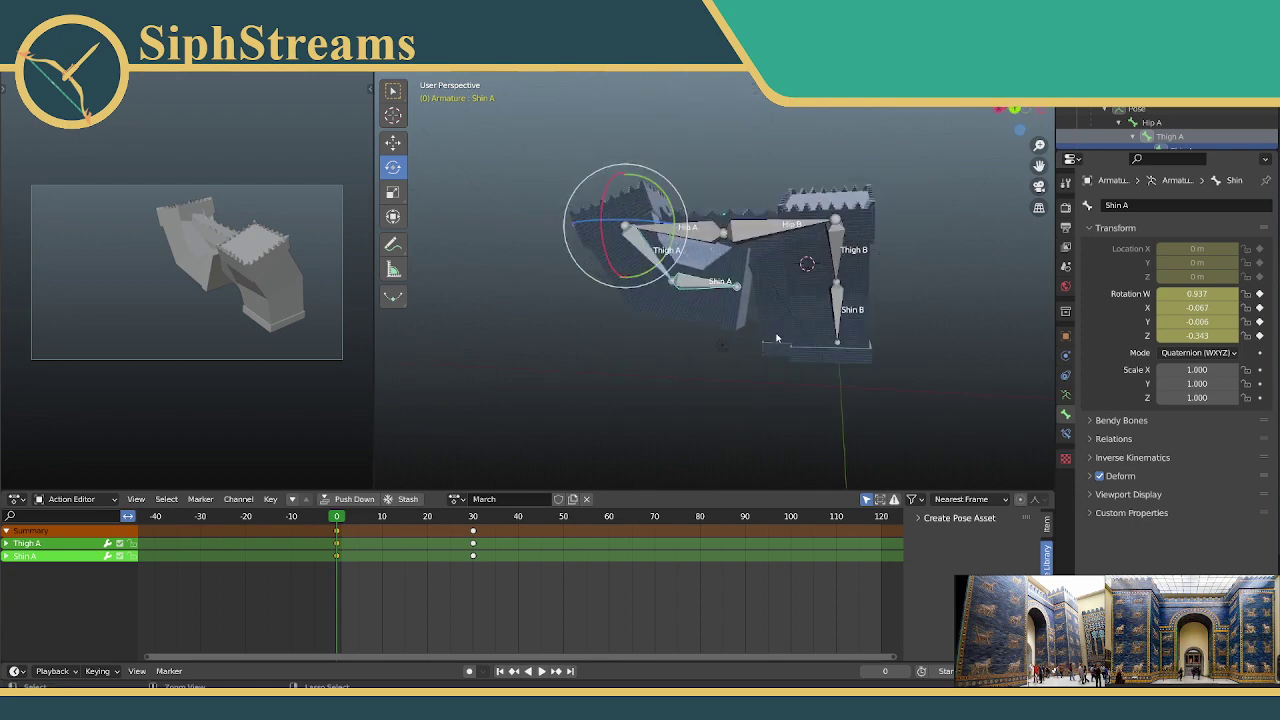
key(ctrl+z)
Step: Try a mirrored paste and a Thigh A rotation, then undo back to the straight A leg
right_click(285, 506)
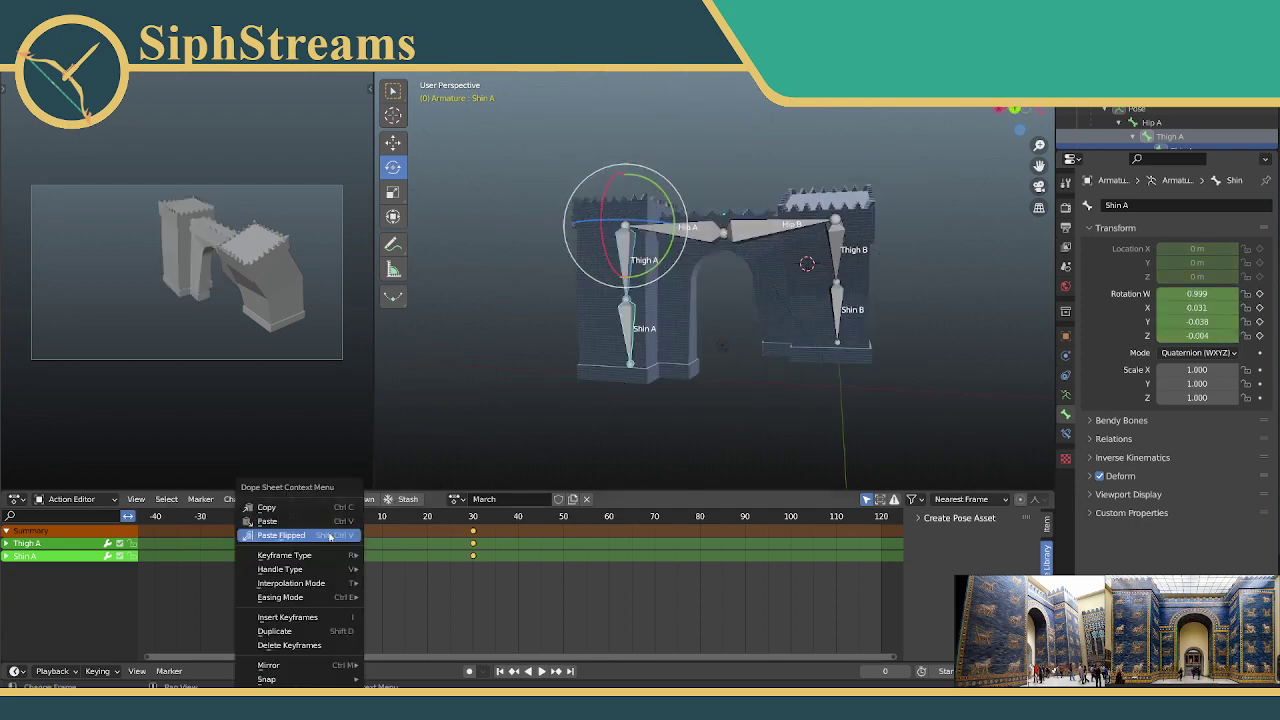
click(285, 531)
middle_drag(520, 409, 681, 327)
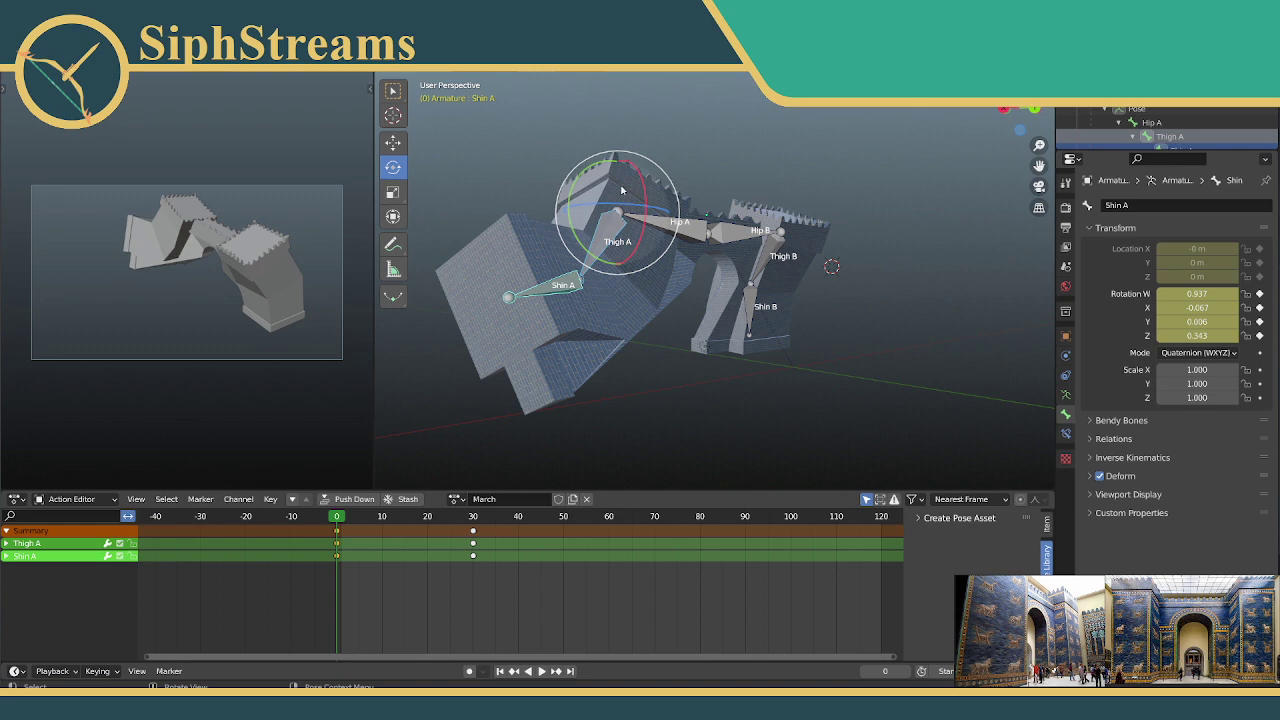
key(ctrl+z)
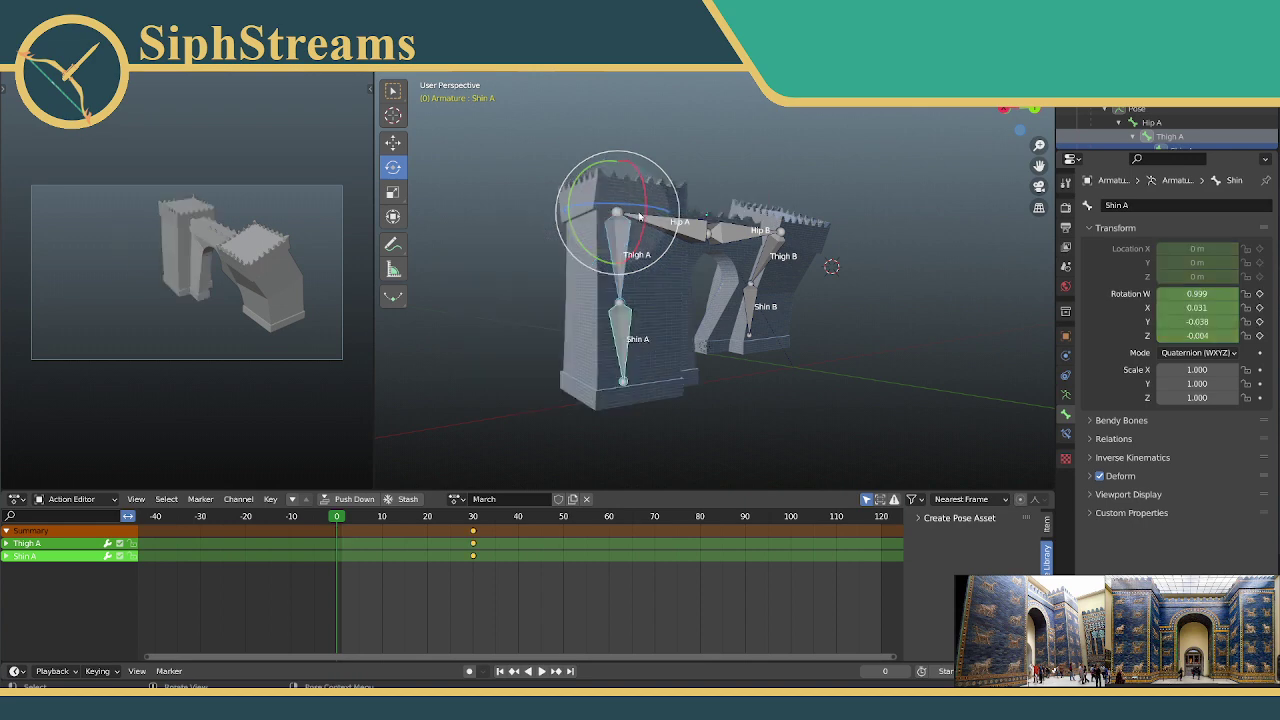
drag(640, 216, 549, 330)
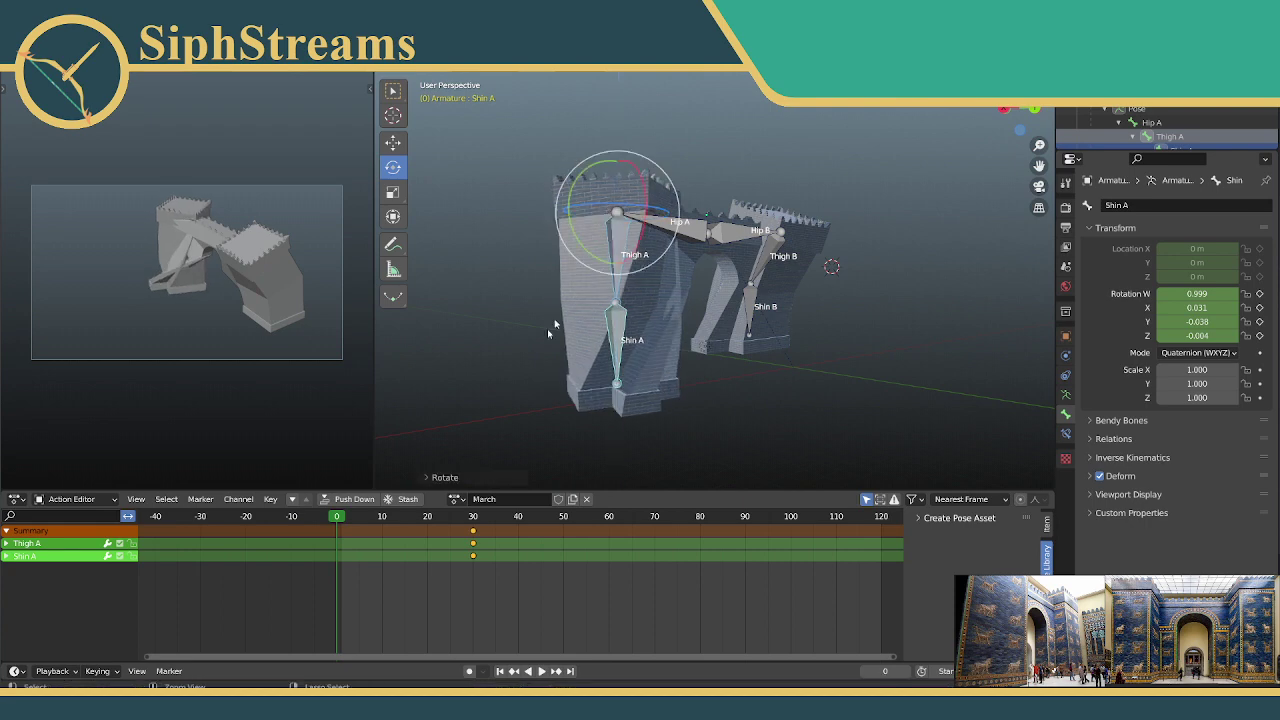
key(ctrl+z)
key(ctrl+shift+z)
key(ctrl+v)
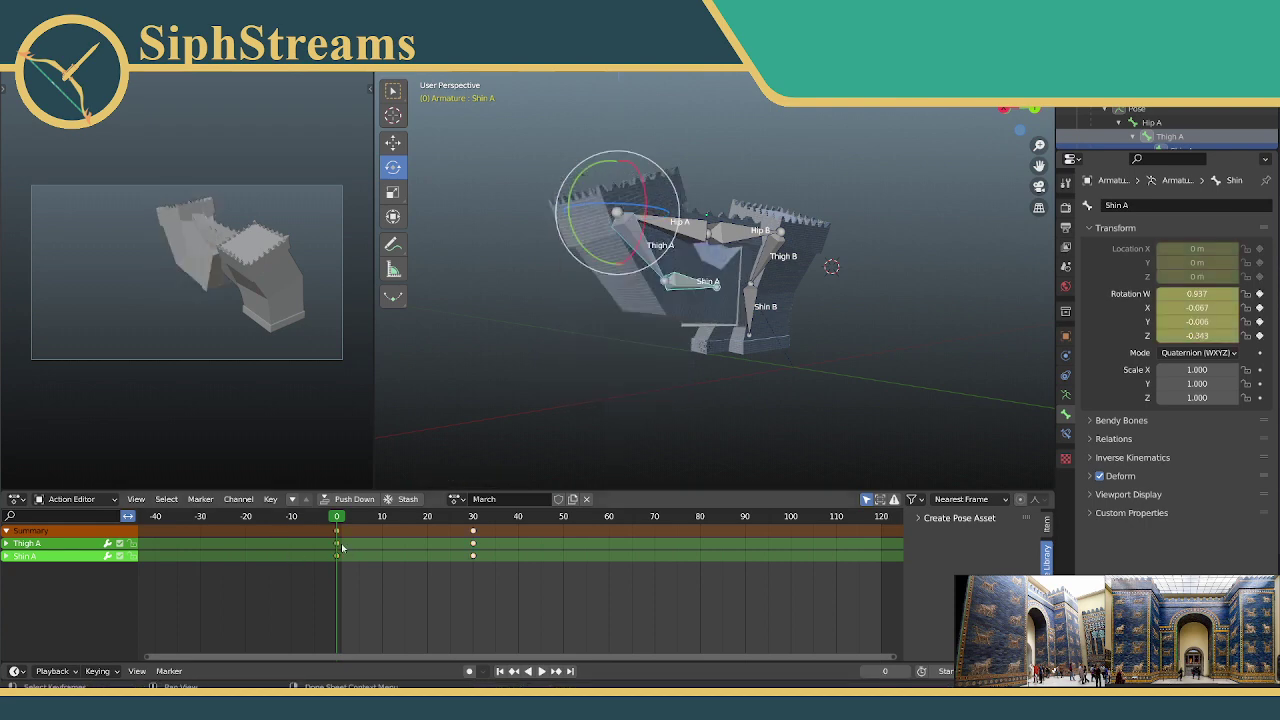
middle_drag(600, 383, 703, 396)
key(ctrl+z)
Step: Swing Thigh B to bend leg B and rotate Shin B downward
scroll(703, 396, up, 1)
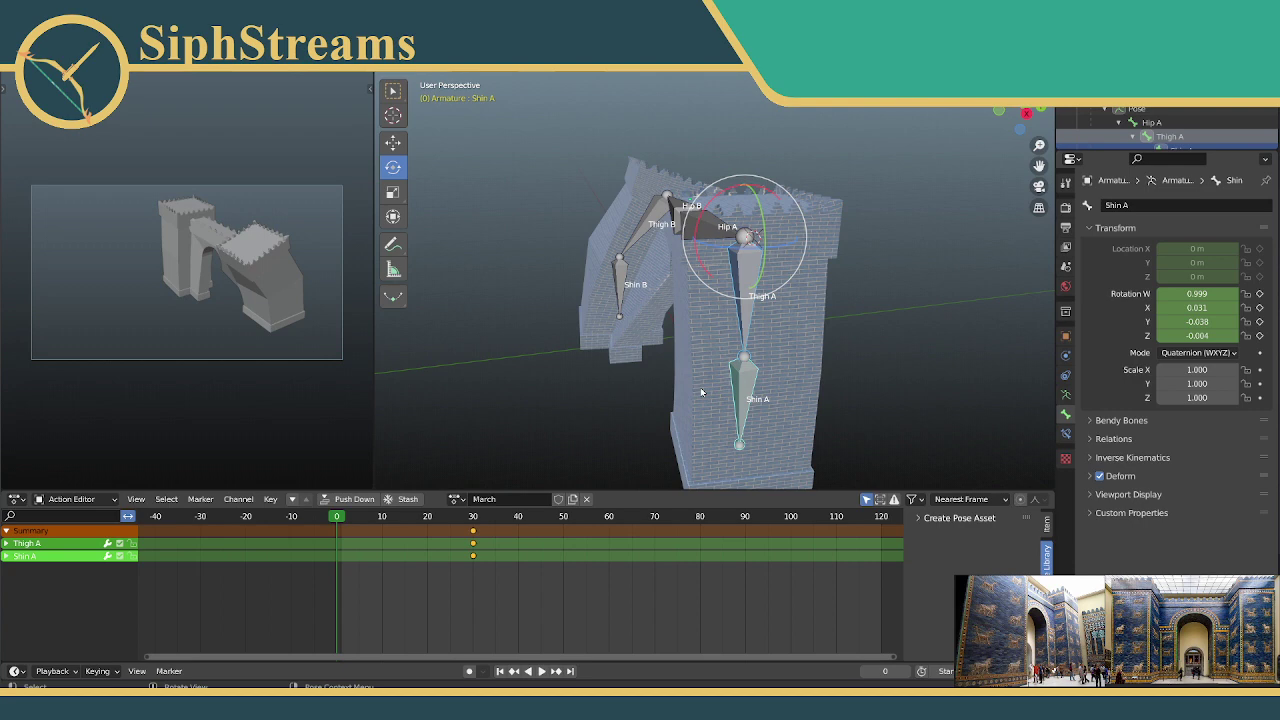
middle_drag(759, 358, 742, 346)
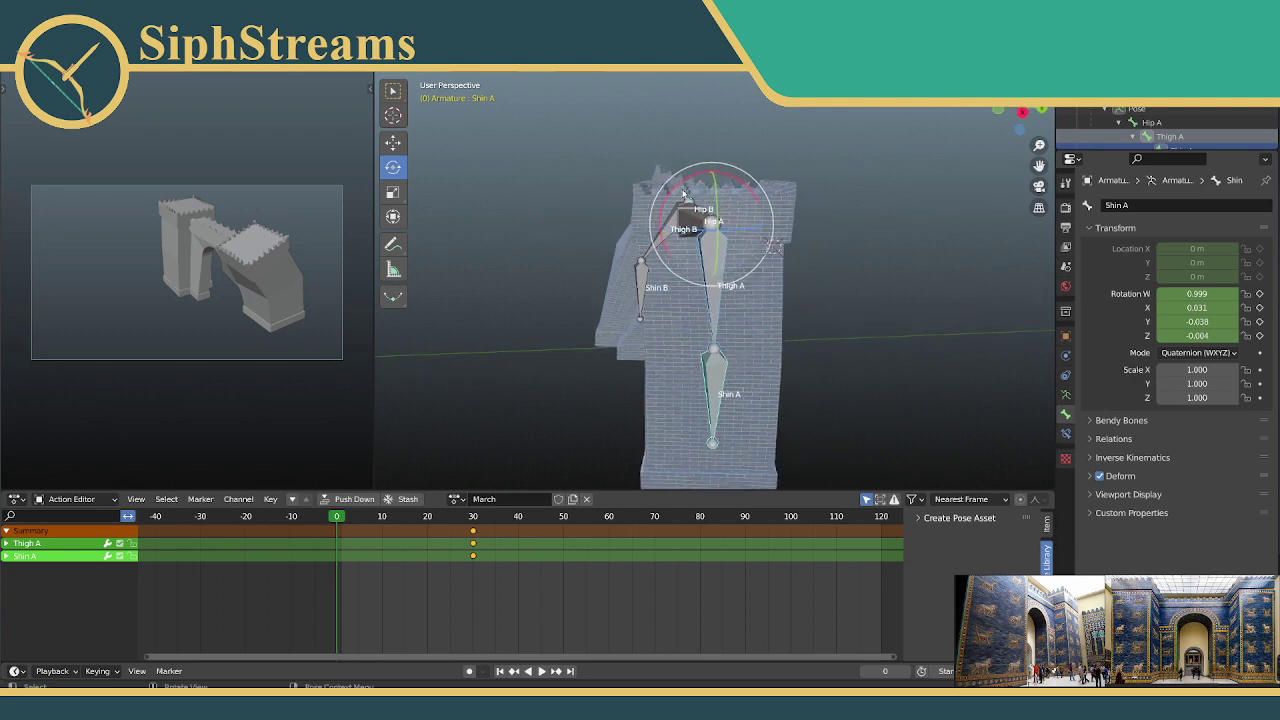
middle_drag(684, 191, 641, 187)
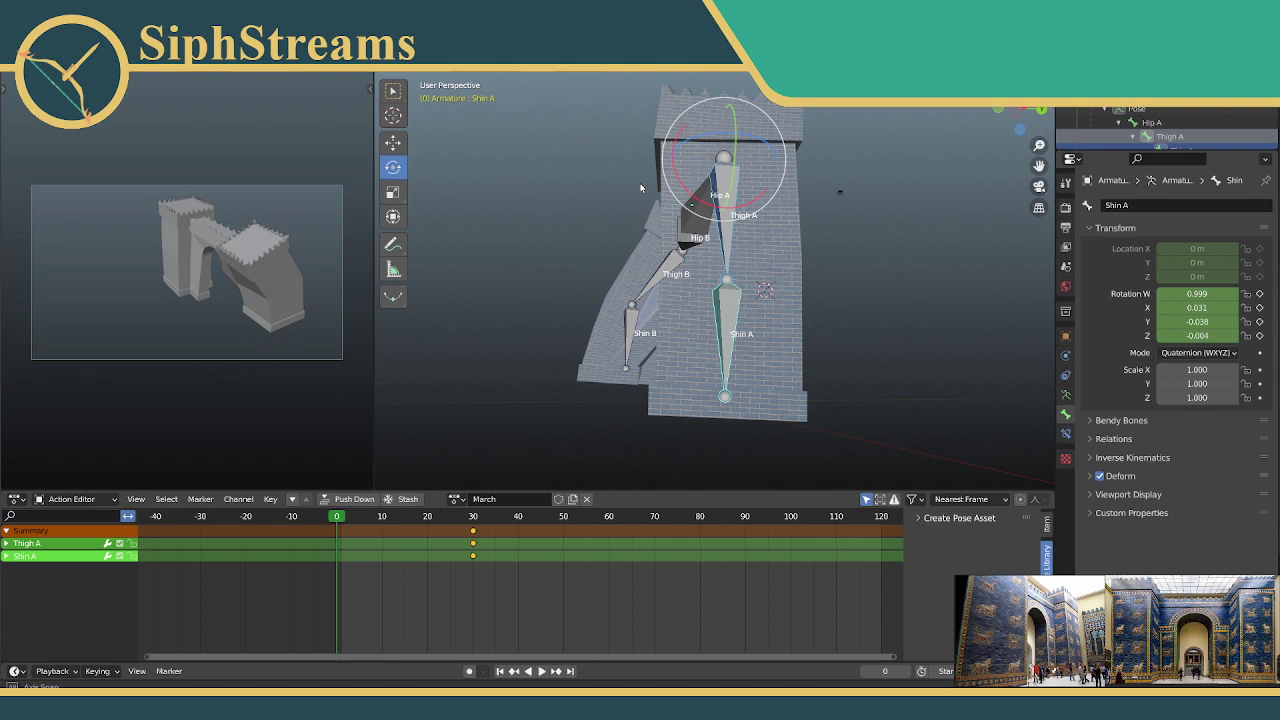
middle_drag(641, 187, 637, 194)
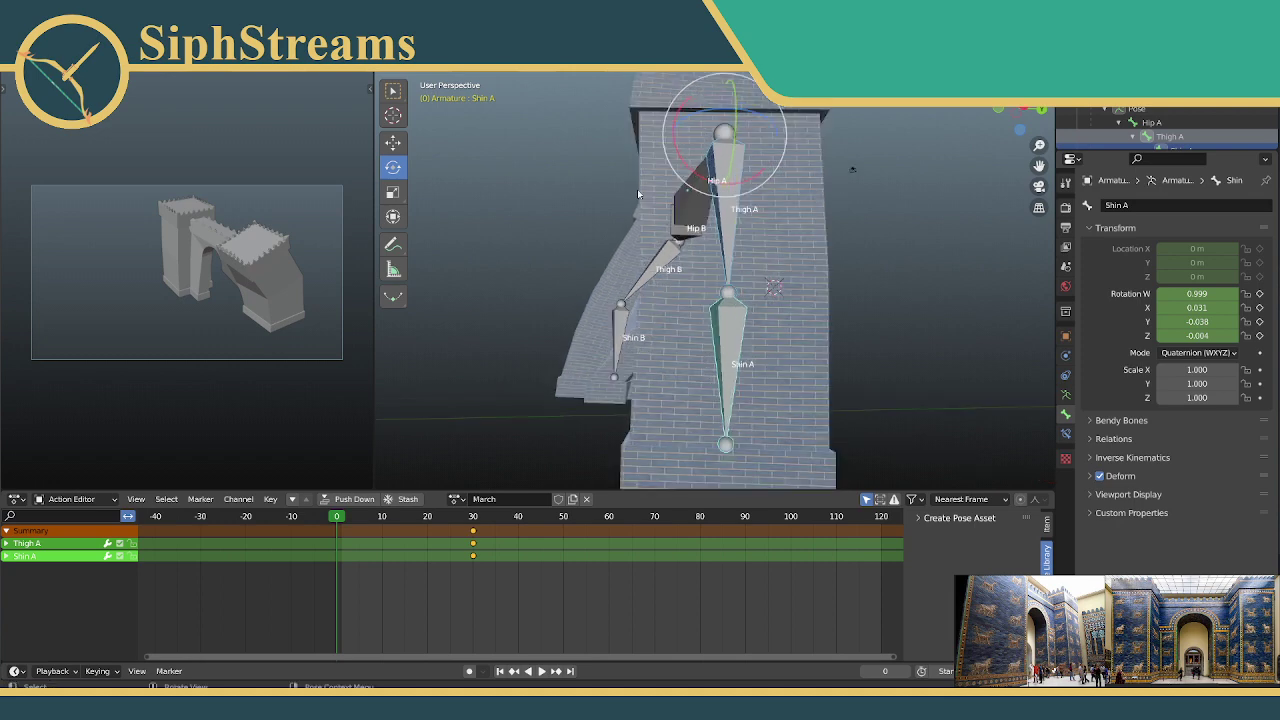
middle_drag(685, 259, 672, 209)
click(703, 193)
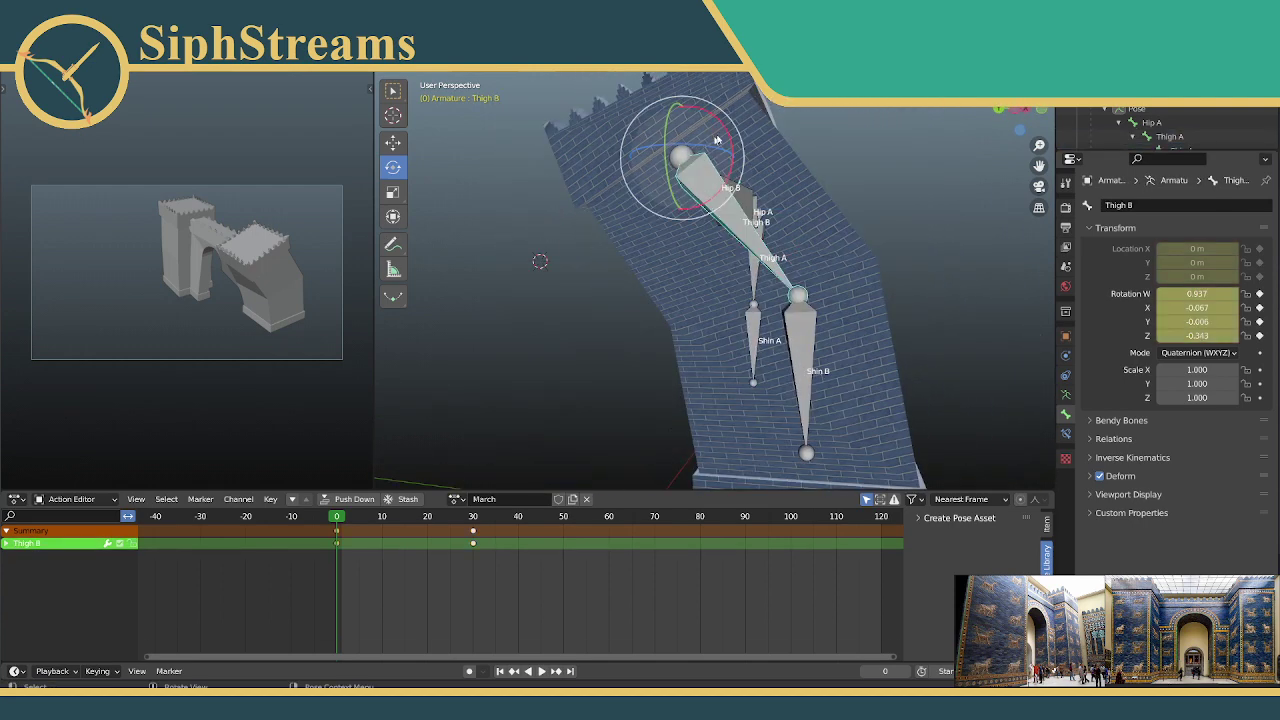
drag(712, 138, 523, 291)
click(523, 291)
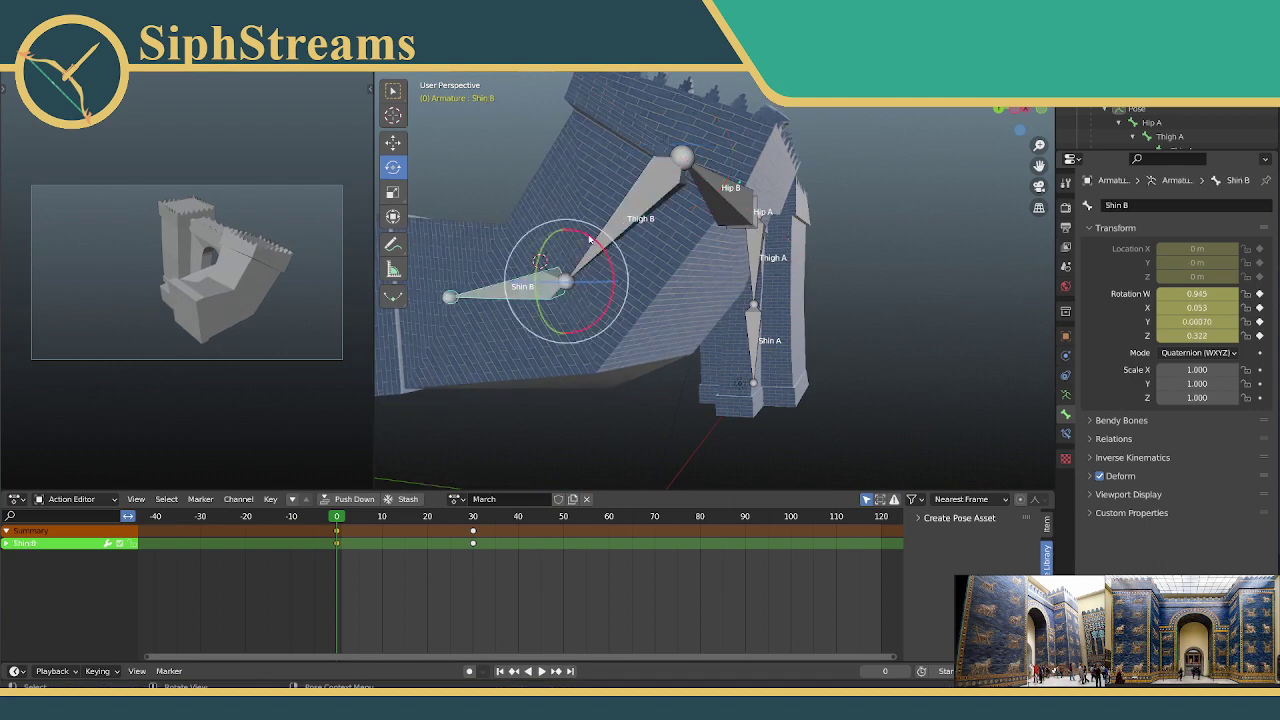
drag(593, 241, 469, 230)
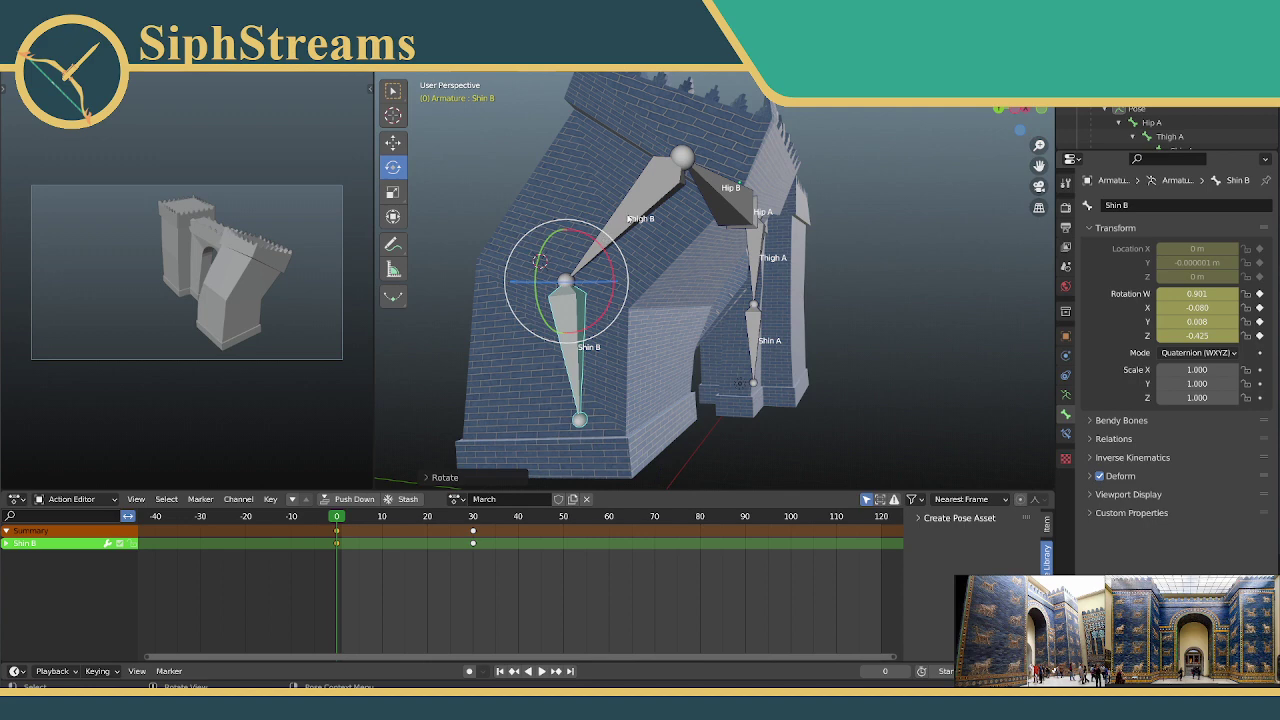
Step: Refine Thigh B and Shin B until Shin B reads W 0.890, X -0.084, Z -0.448
click(630, 217)
drag(724, 124, 731, 136)
click(557, 287)
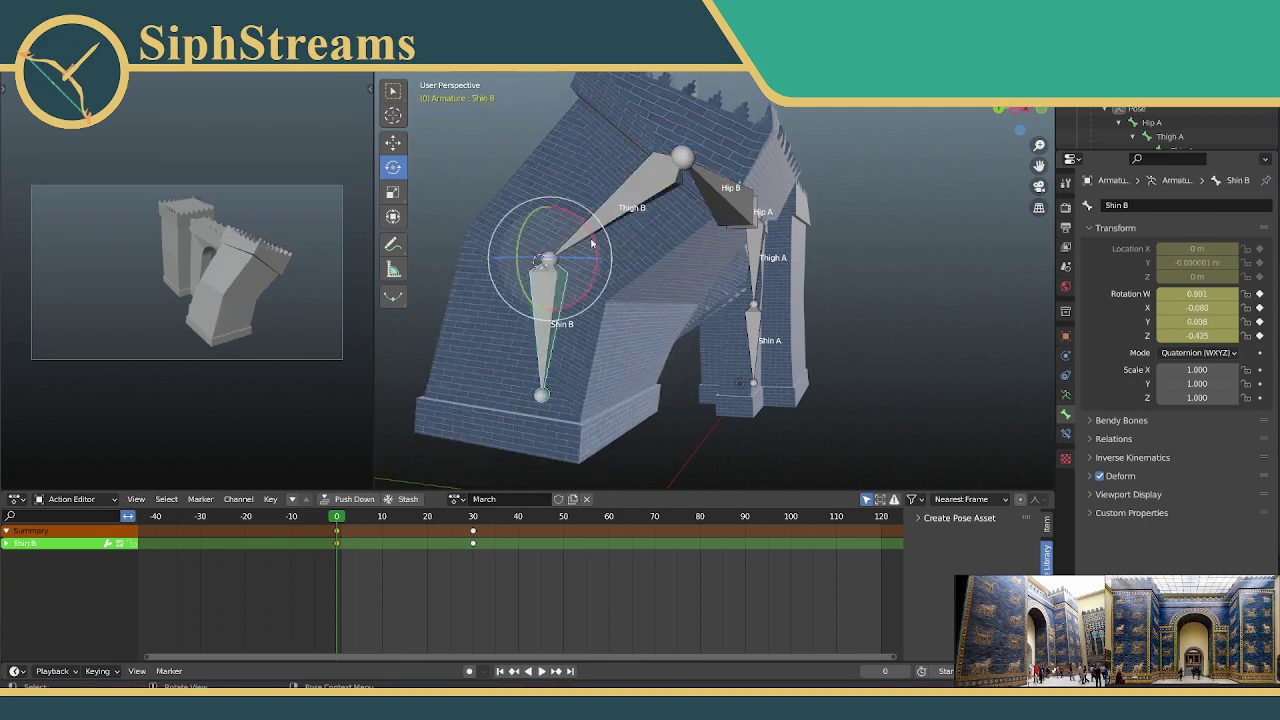
drag(590, 250, 596, 236)
key(ctrl+z)
key(ctrl+shift+z)
drag(590, 227, 582, 214)
middle_drag(438, 225, 785, 207)
Step: Rotate Shin A to bend leg A's lower leg
click(716, 207)
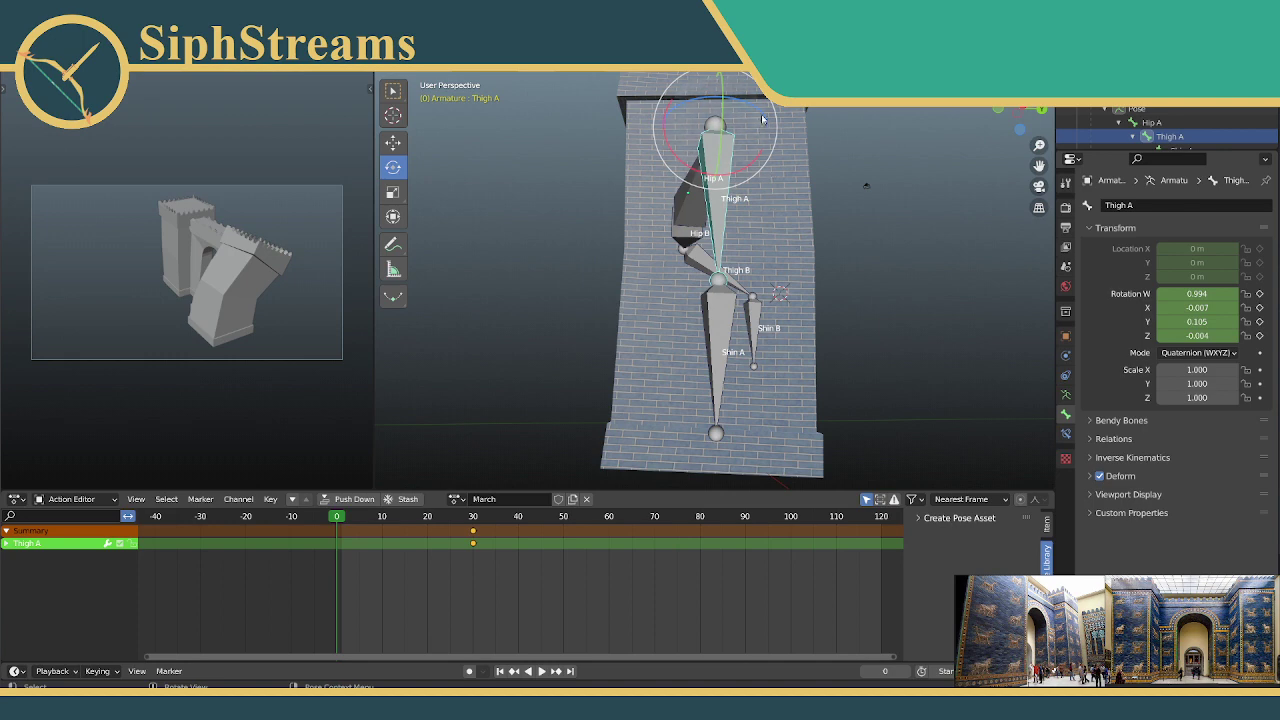
middle_drag(762, 153, 700, 190)
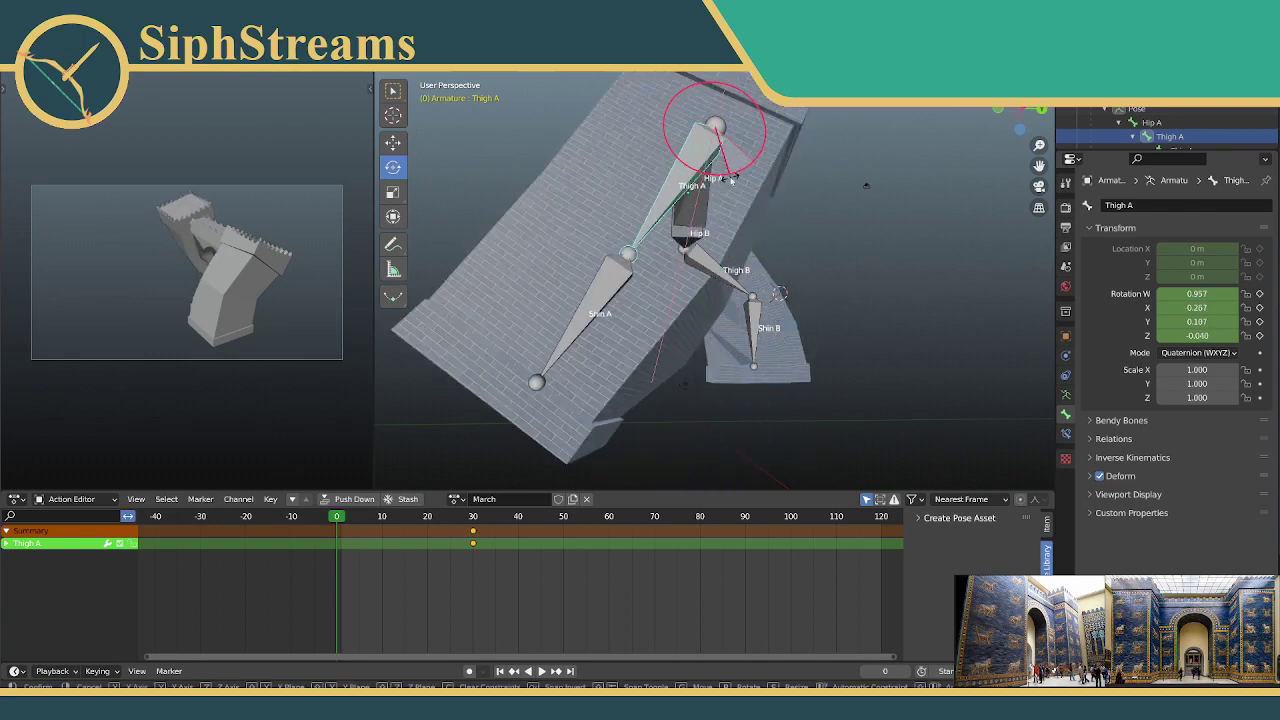
click(623, 285)
middle_drag(603, 301, 612, 300)
drag(612, 300, 640, 300)
mouse_move(640, 300)
middle_down()
mouse_move(754, 296)
mouse_move(519, 316)
mouse_move(622, 326)
mouse_move(637, 298)
middle_up()
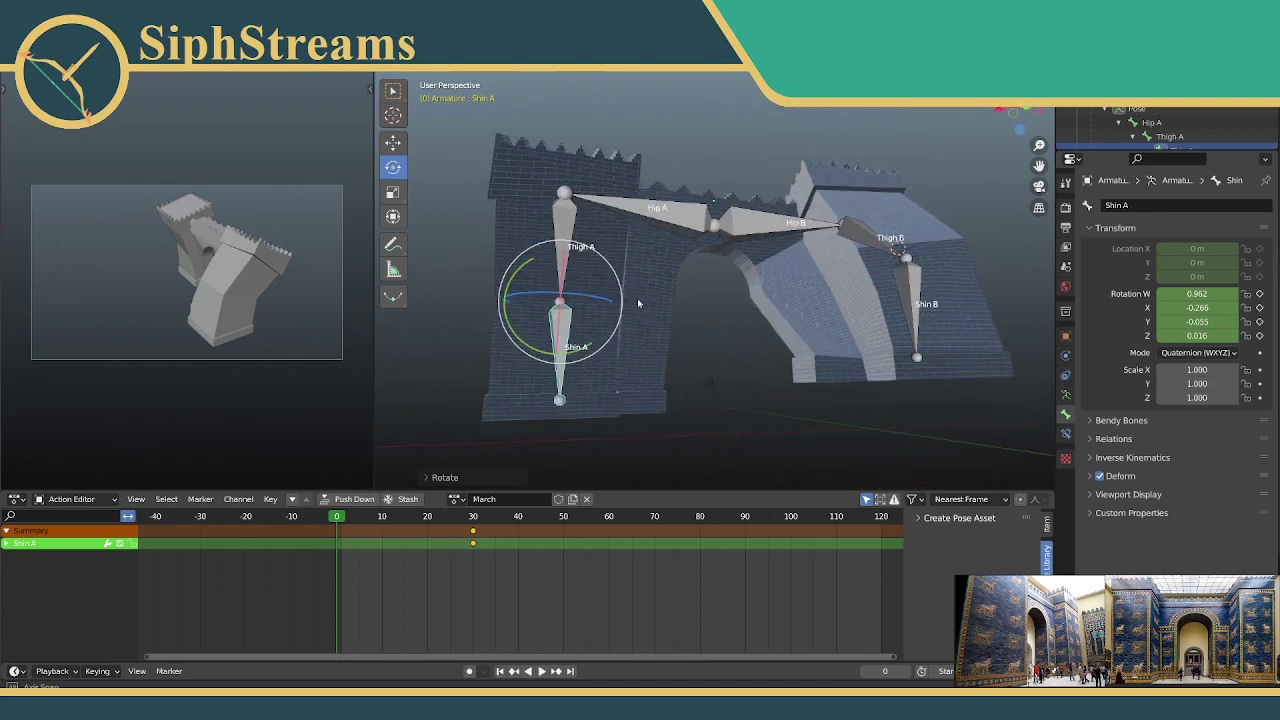
Step: Rotate Hip A slightly for leg A's walking pose
click(677, 217)
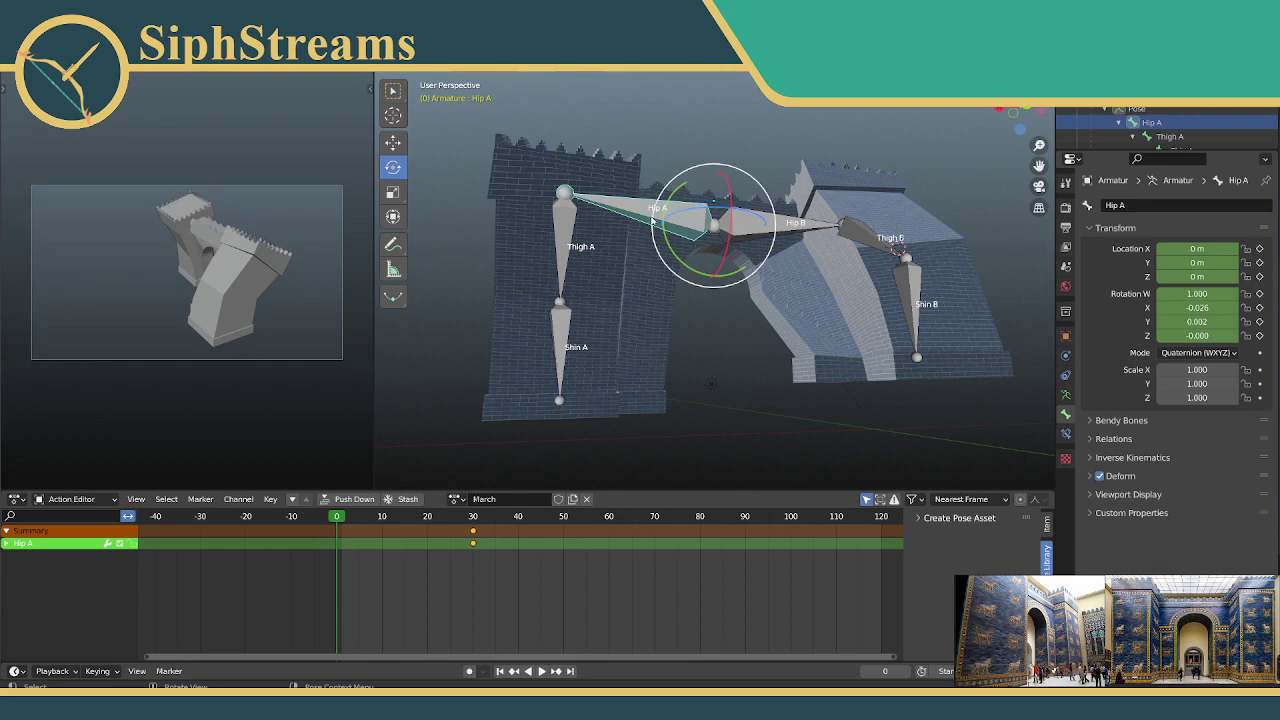
middle_drag(677, 191, 674, 219)
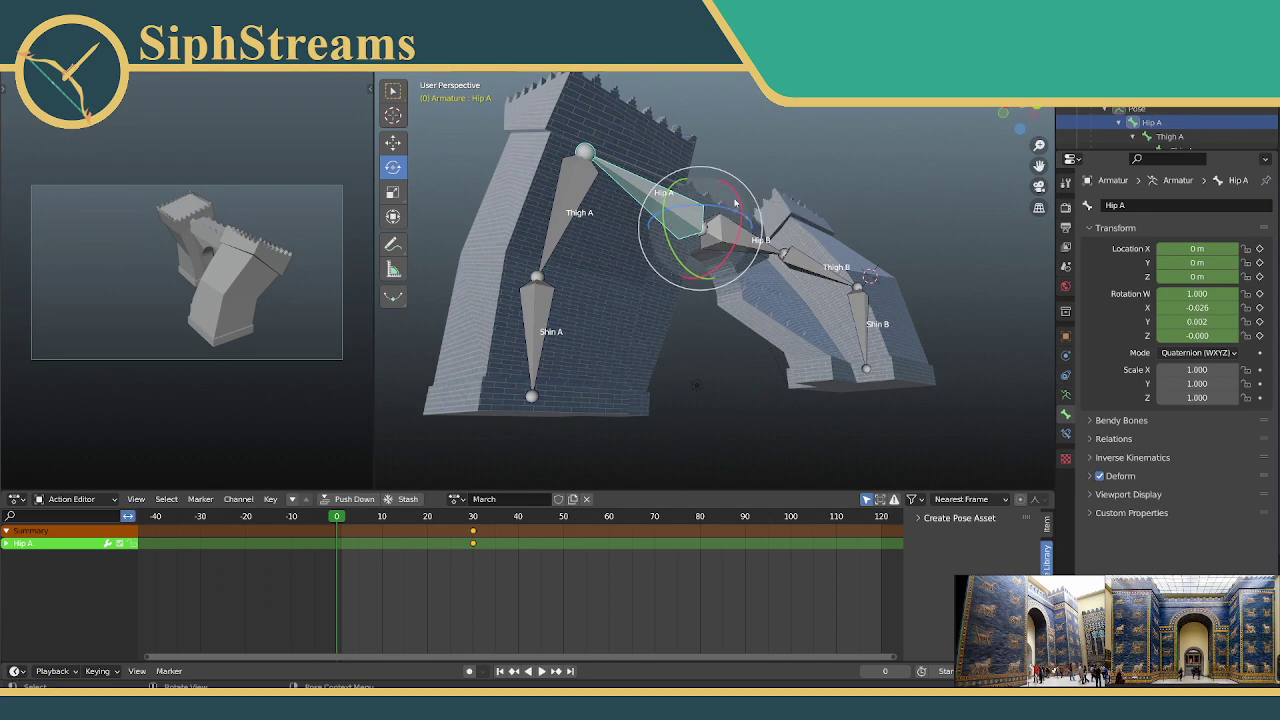
drag(668, 205, 653, 227)
middle_drag(653, 227, 663, 207)
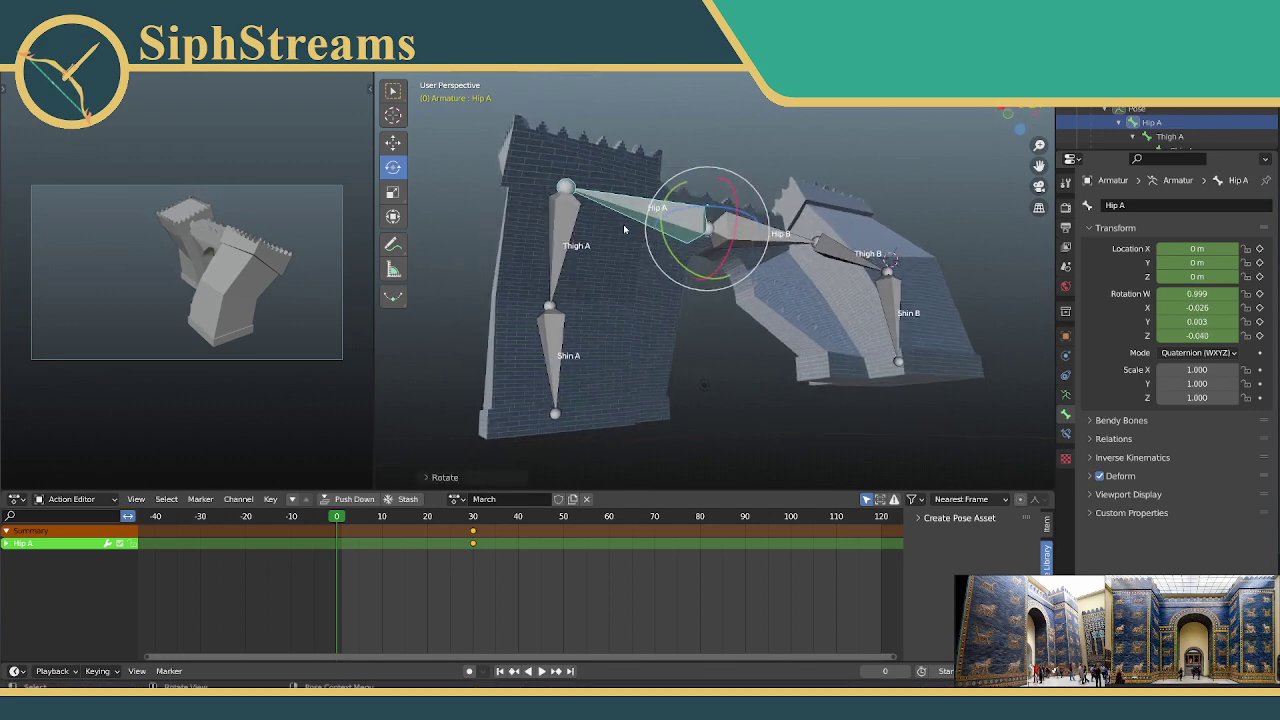
drag(666, 201, 660, 210)
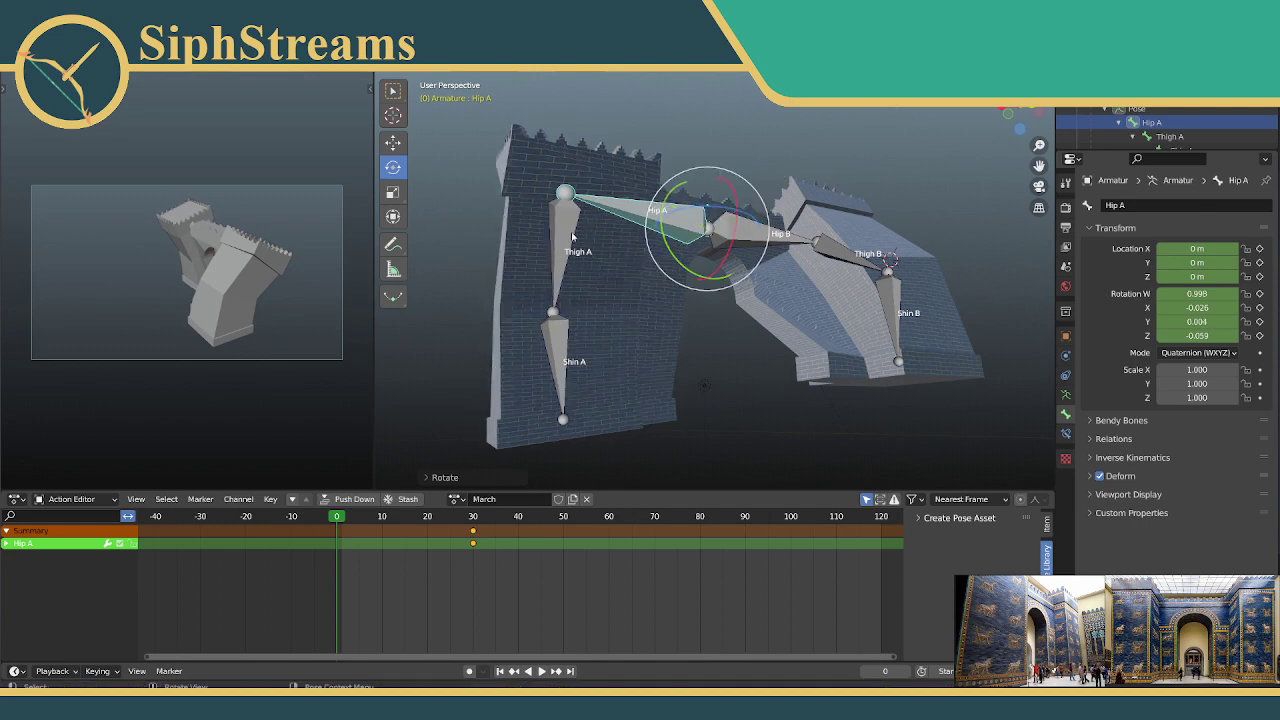
Step: Rotate Thigh A to W 0.954, X 0.274, Y 0.122, Z 0.019, swinging leg A
click(558, 208)
drag(524, 216, 521, 226)
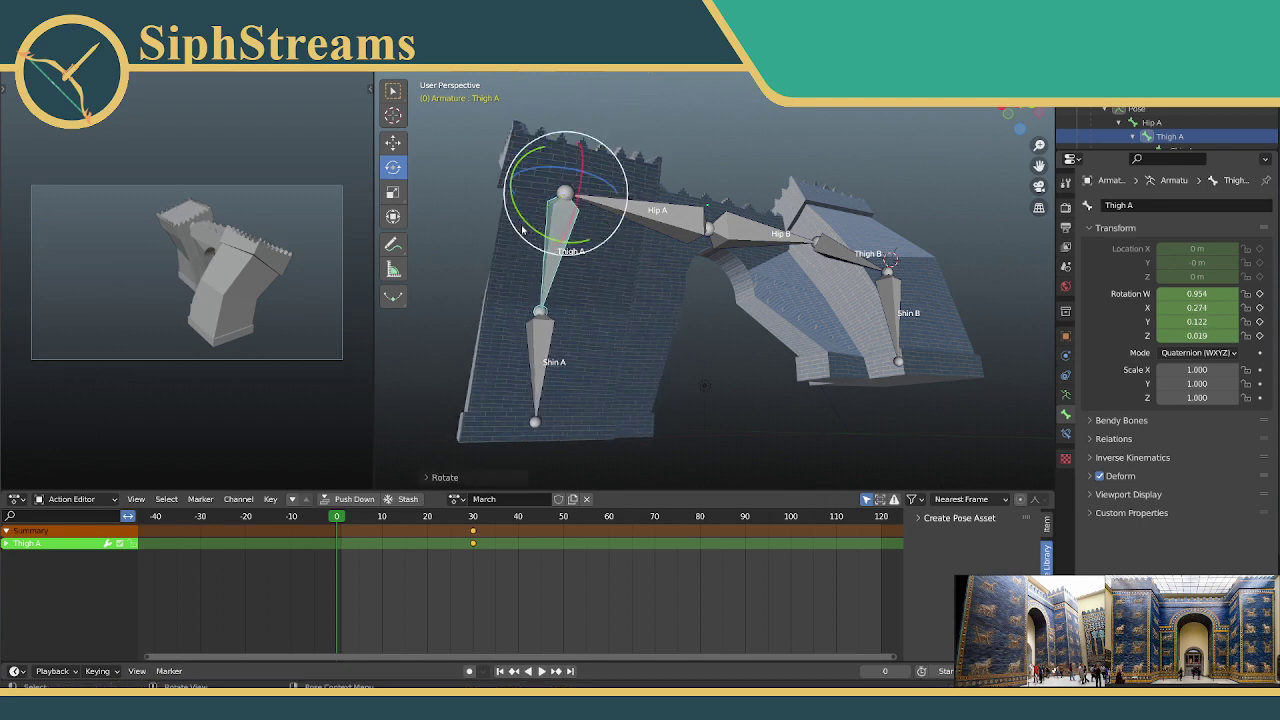
middle_drag(521, 228, 617, 284)
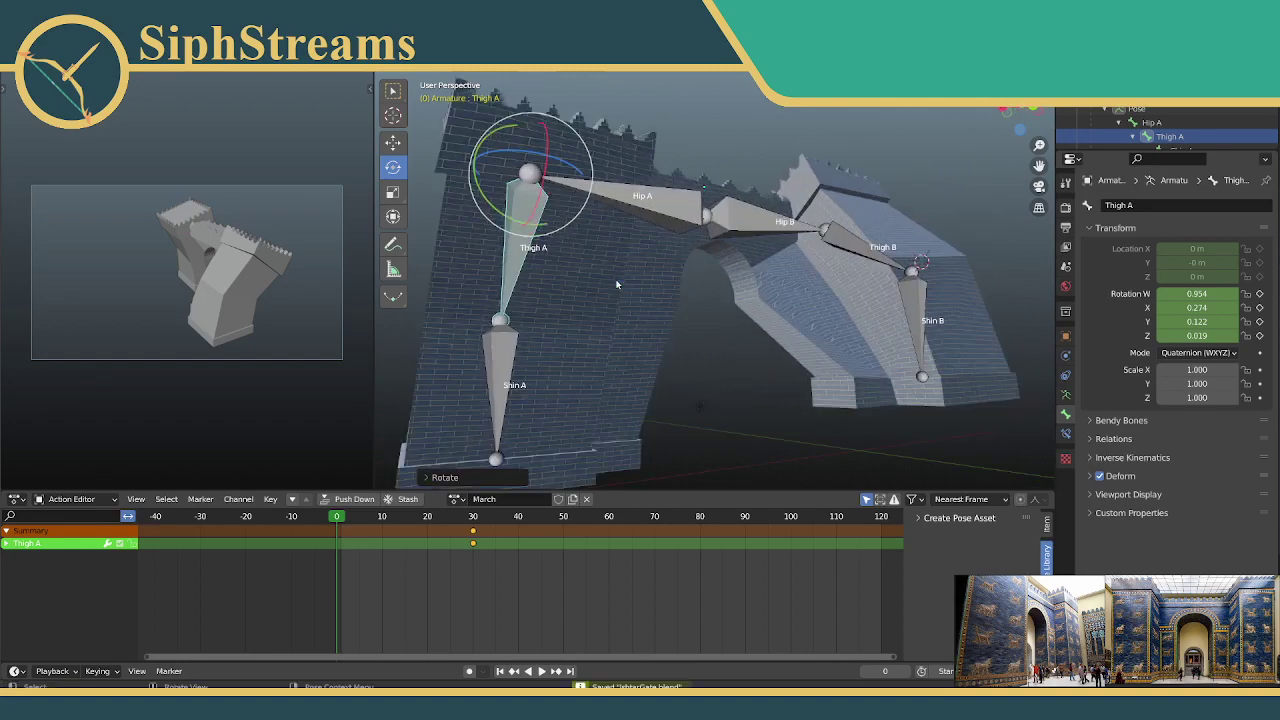
middle_drag(688, 302, 528, 165)
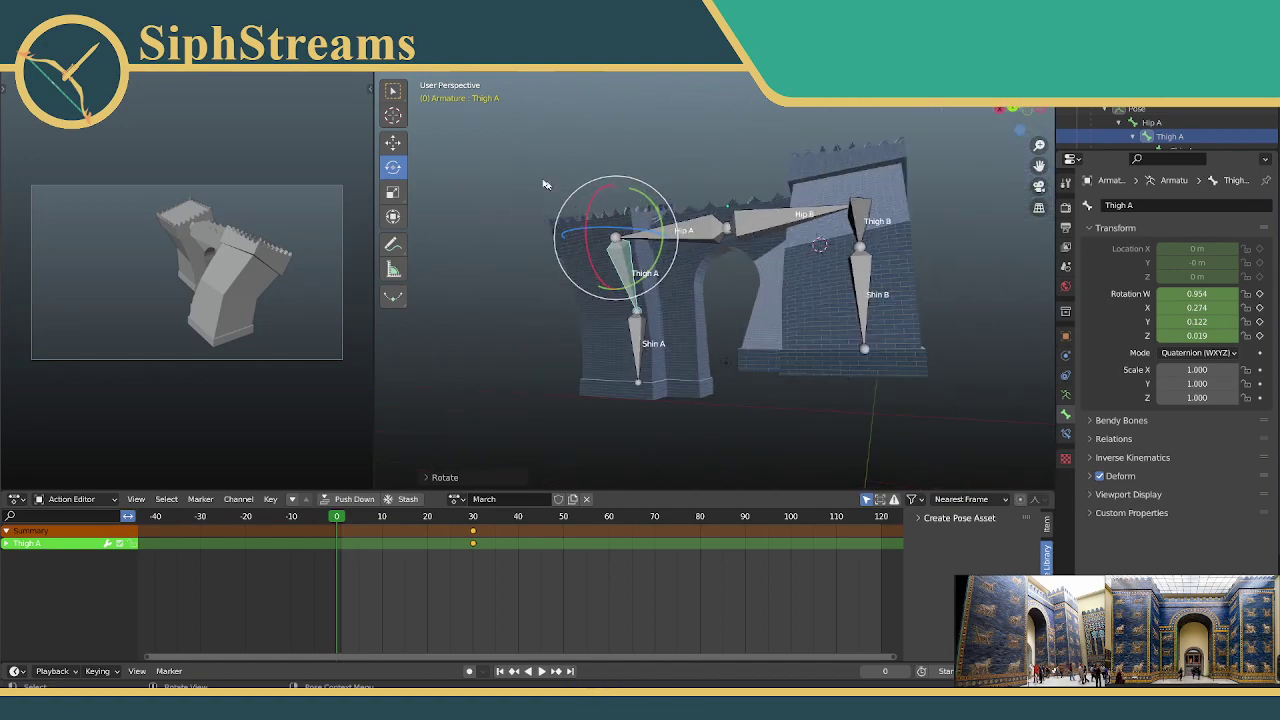
Step: Box-select all six bones and key their Location & Rotation
drag(528, 165, 900, 449)
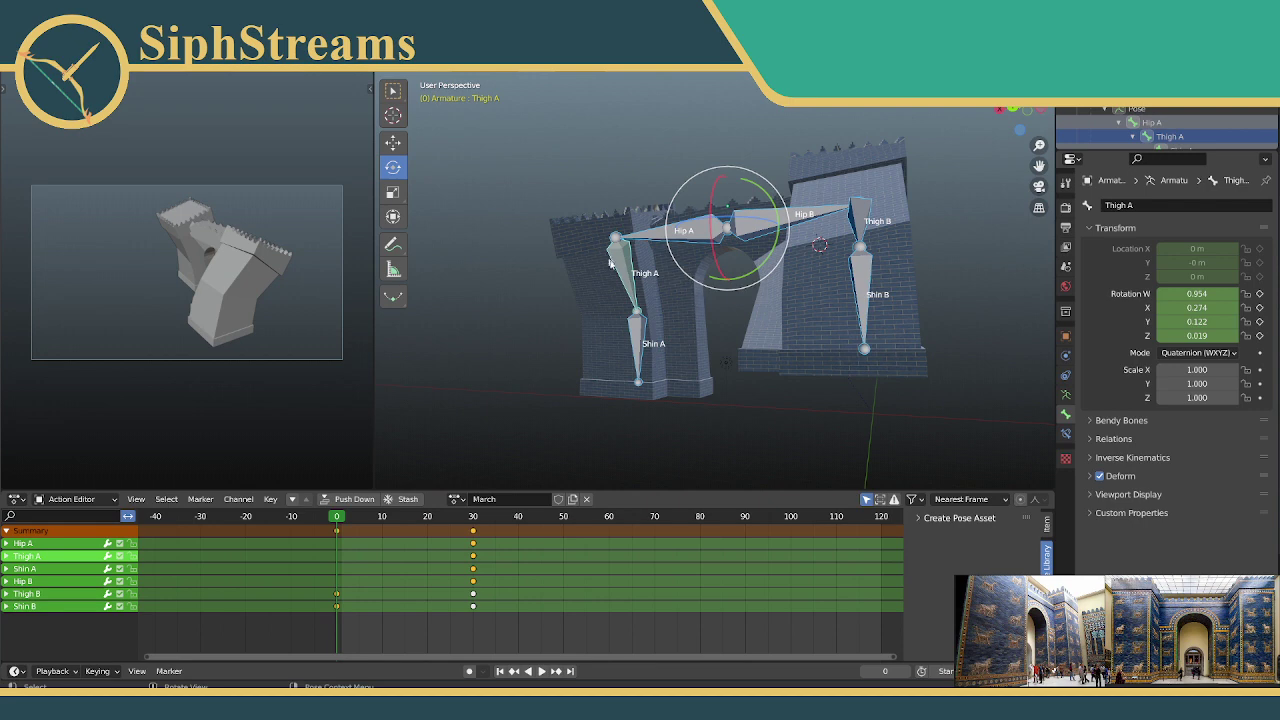
key(i)
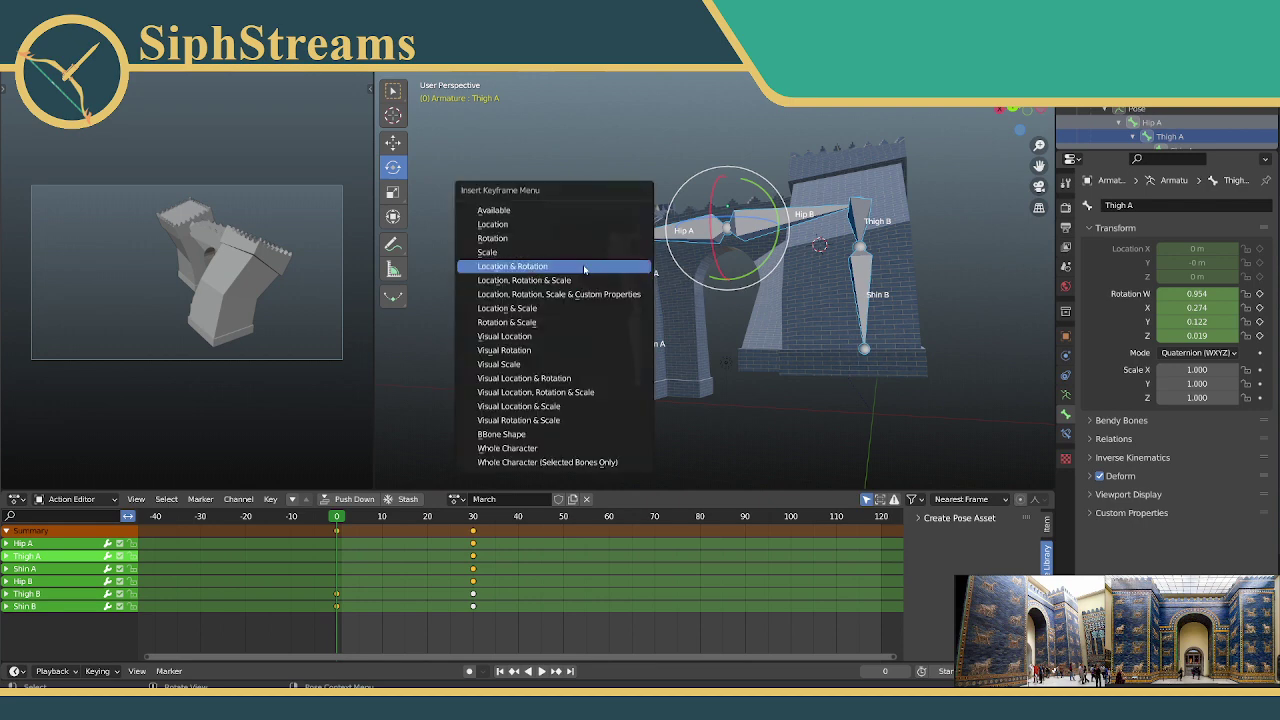
click(583, 272)
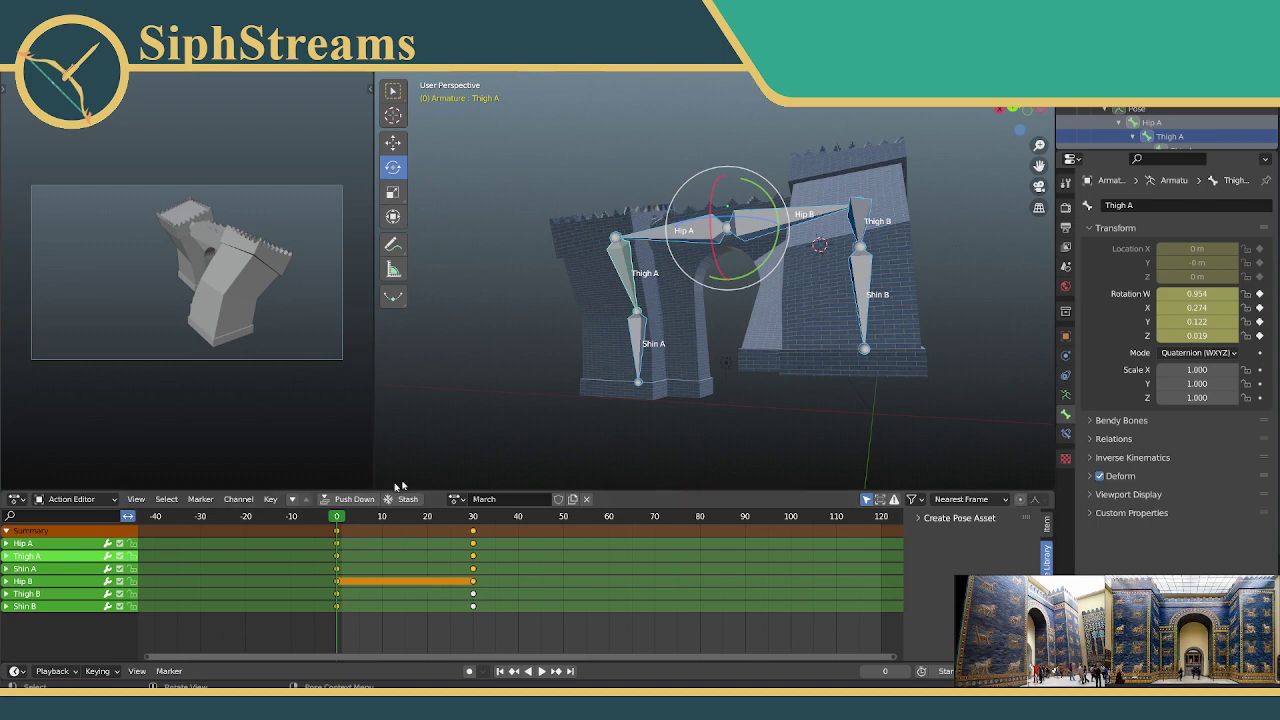
Step: Play back the March walk animation, orbiting around the gate while it plays
middle_drag(596, 372, 800, 467)
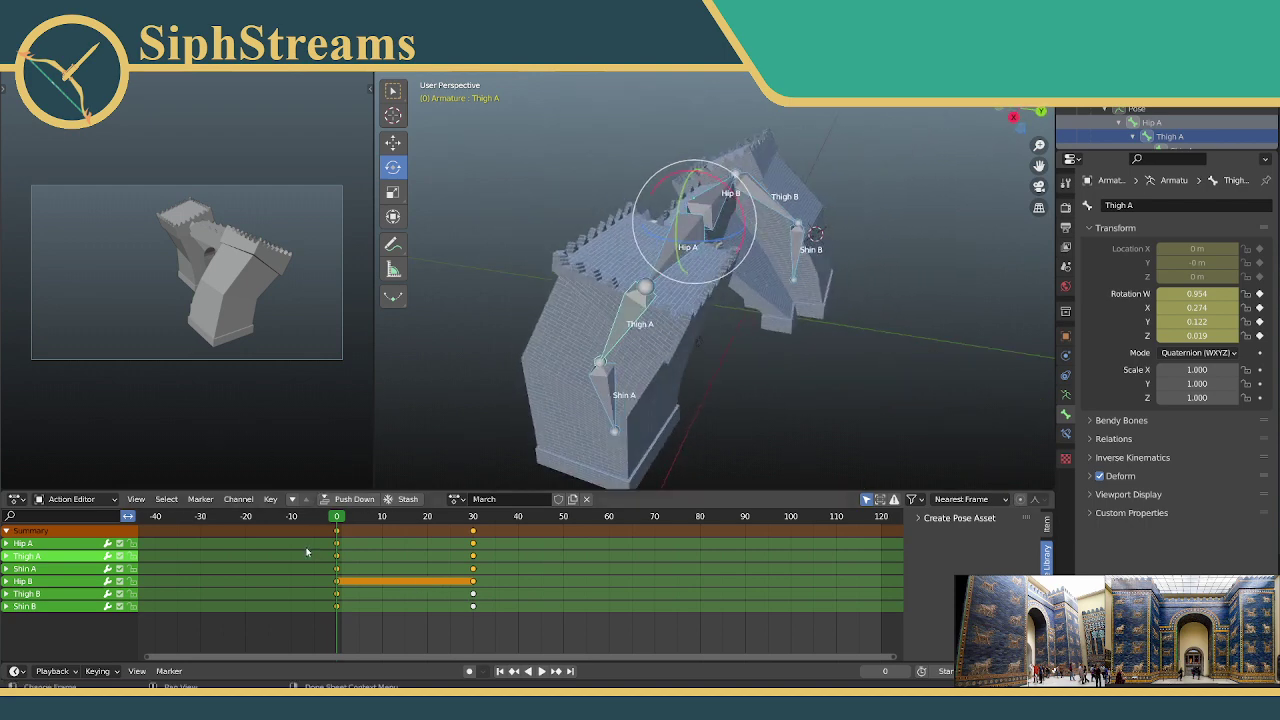
click(535, 671)
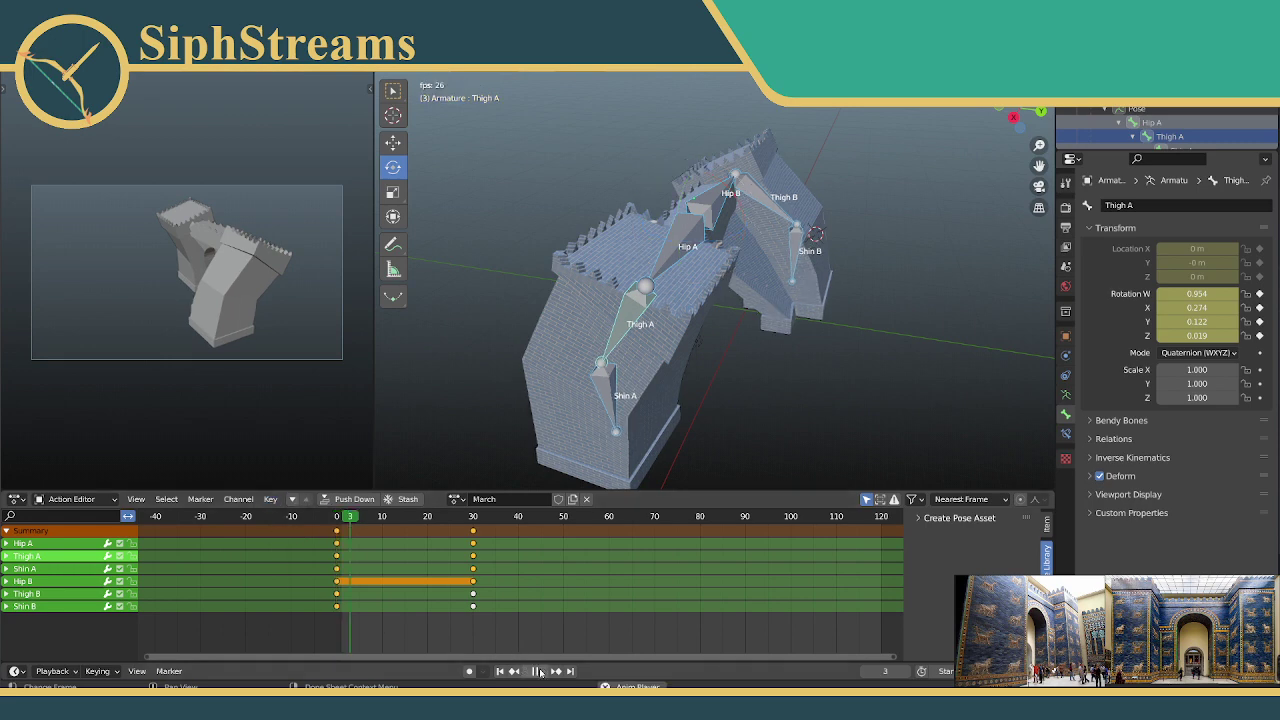
middle_drag(965, 352, 791, 324)
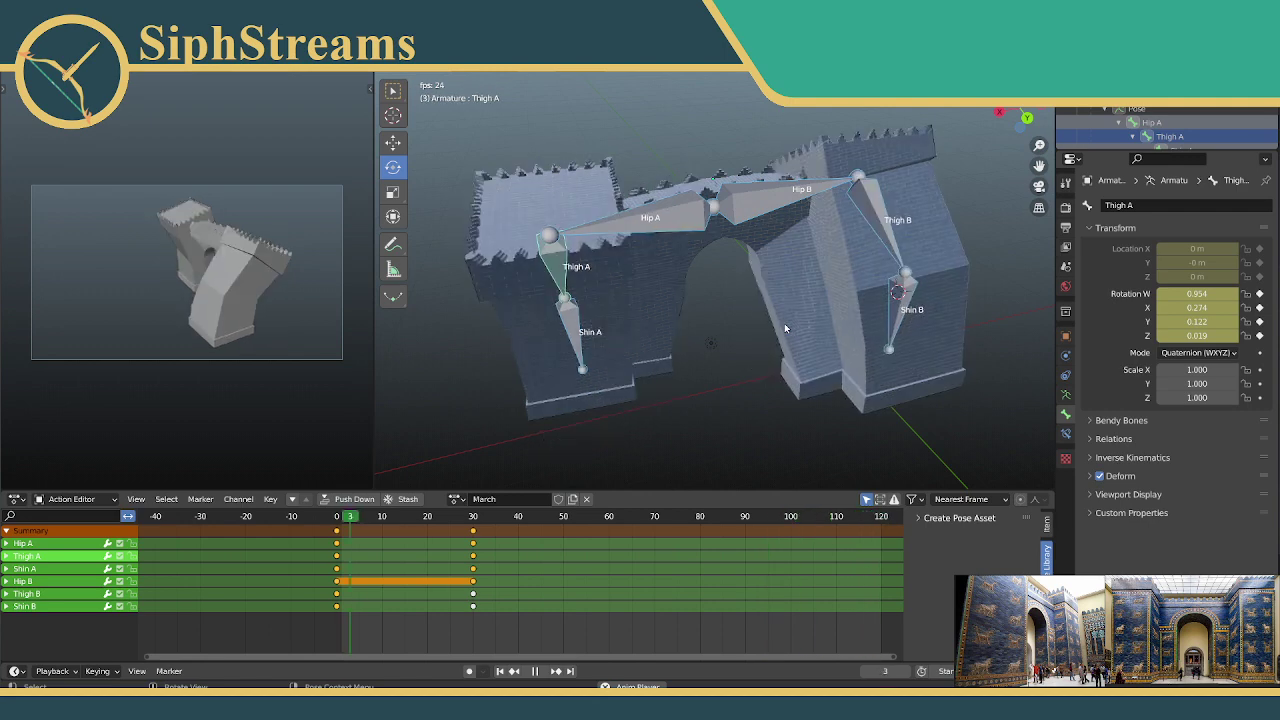
middle_drag(784, 321, 849, 263)
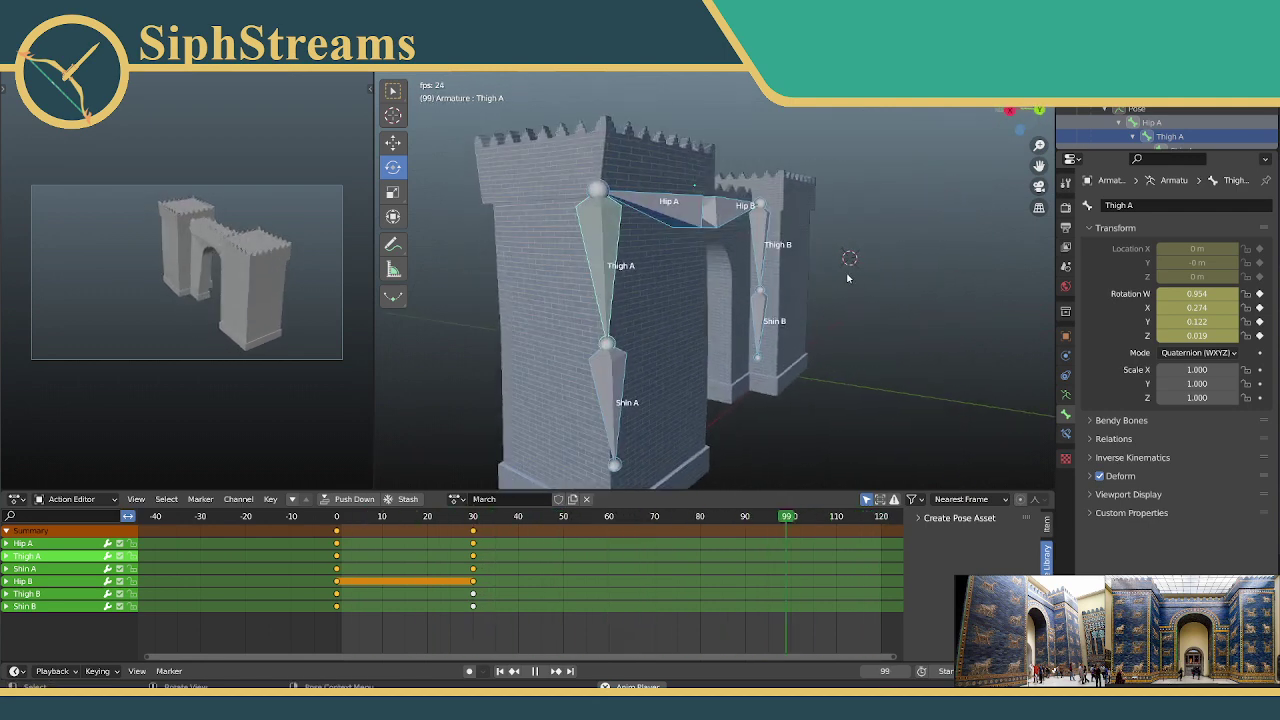
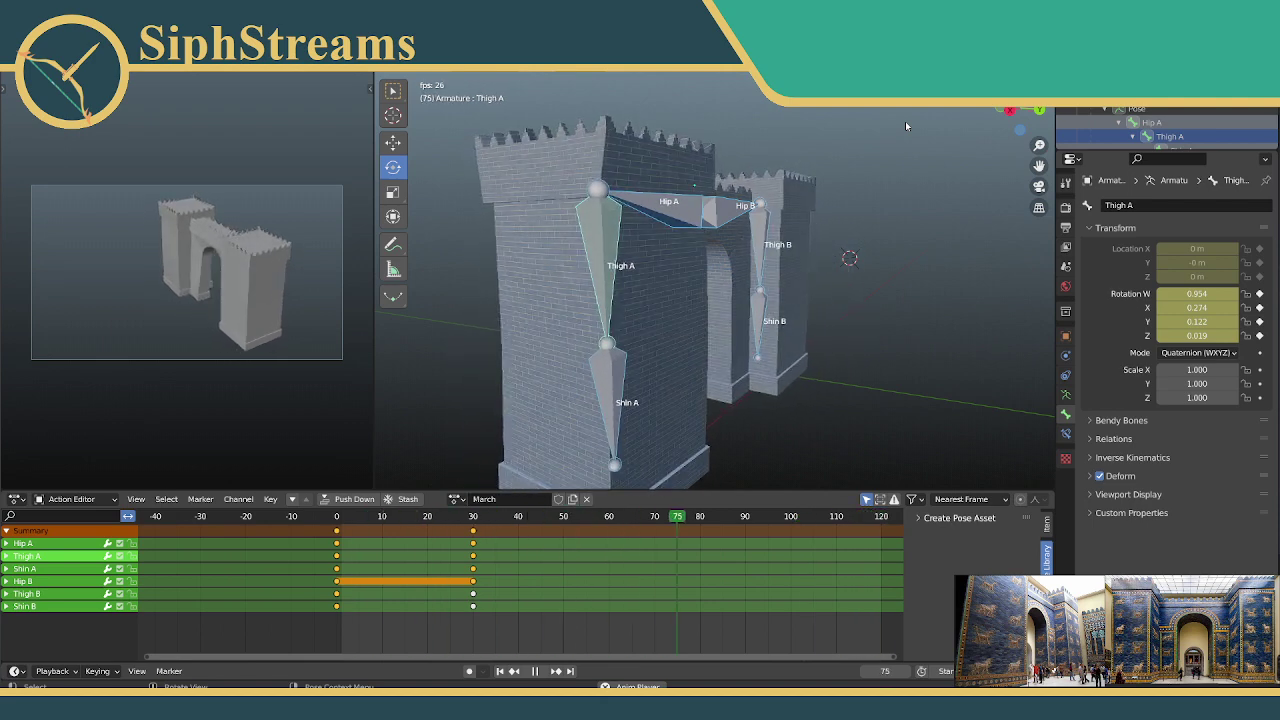
Step: Orbit around the gate during playback and bring up the proportional-editing falloff shape list
middle_drag(920, 123, 566, 176)
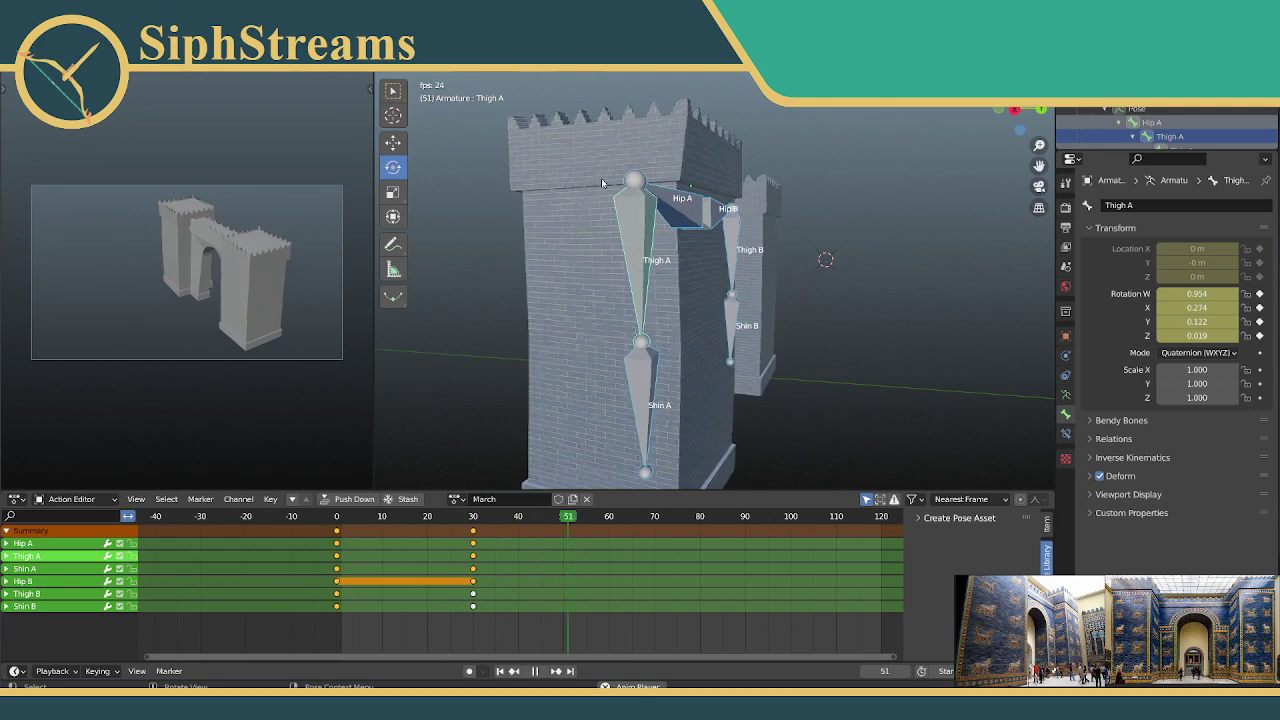
click(1040, 500)
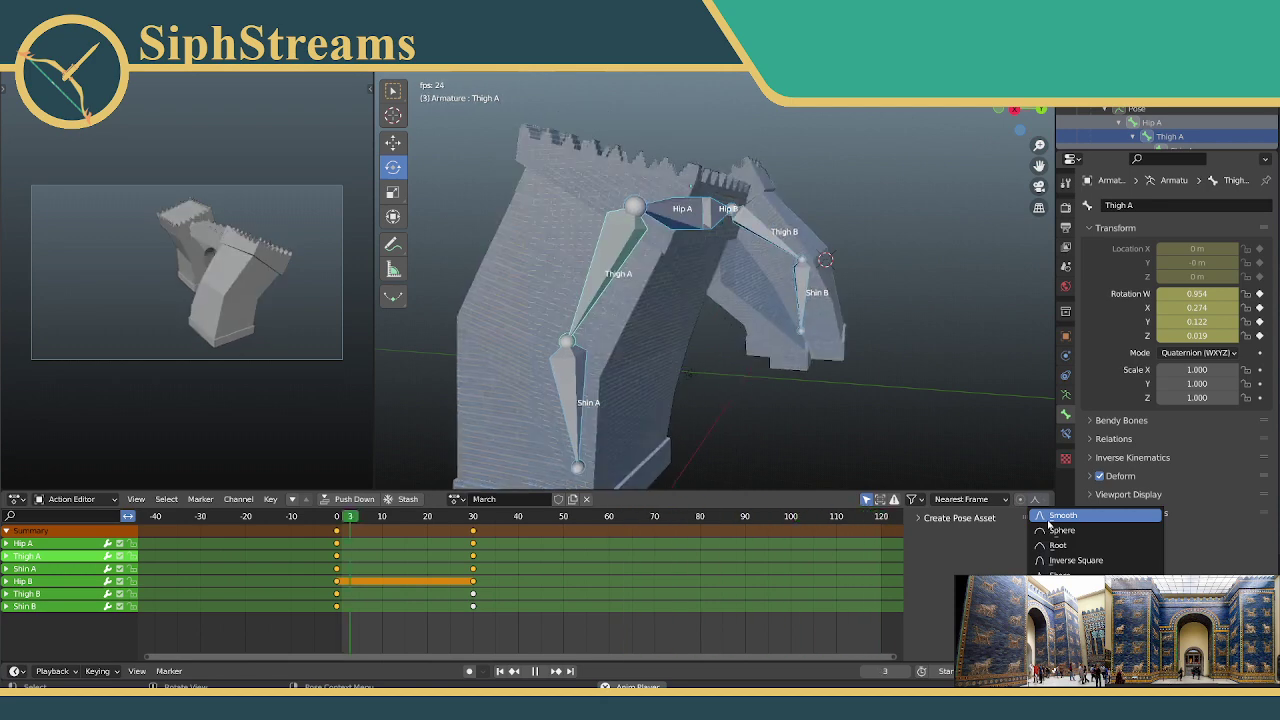
Step: Switch the proportional-editing falloff from Smooth to a peaked shape such as Inverse Square
click(1035, 499)
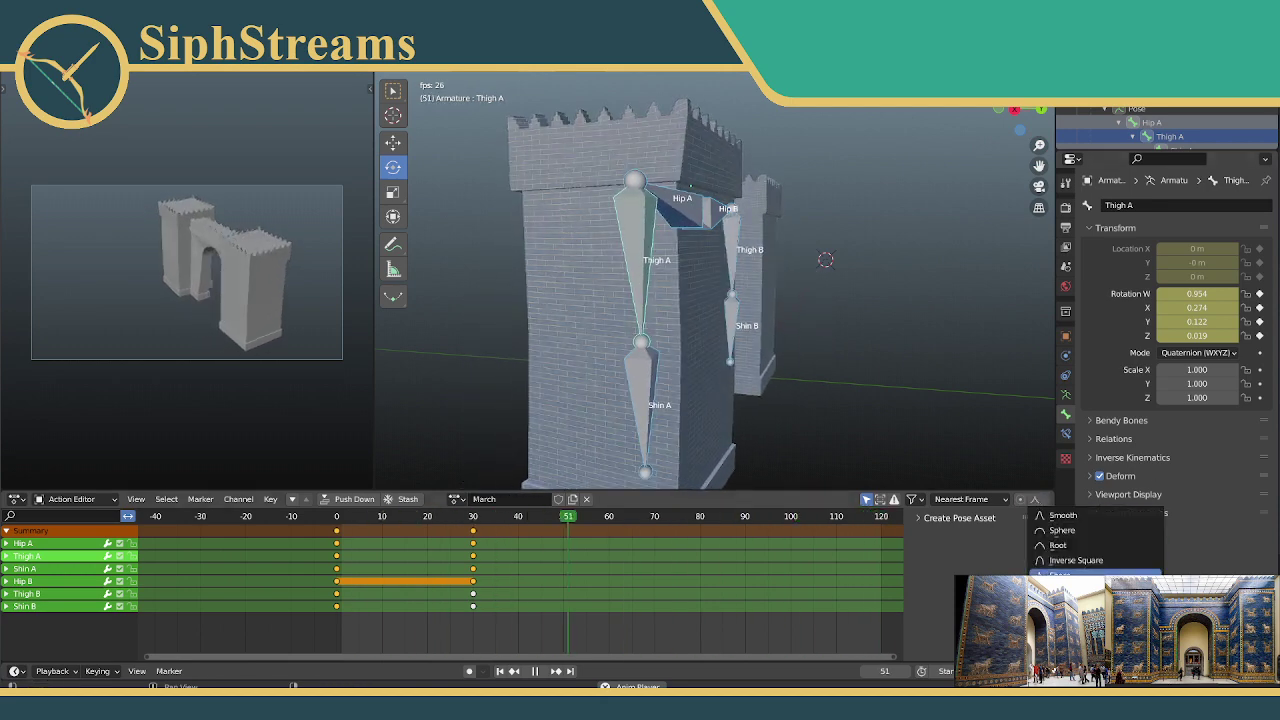
click(1038, 499)
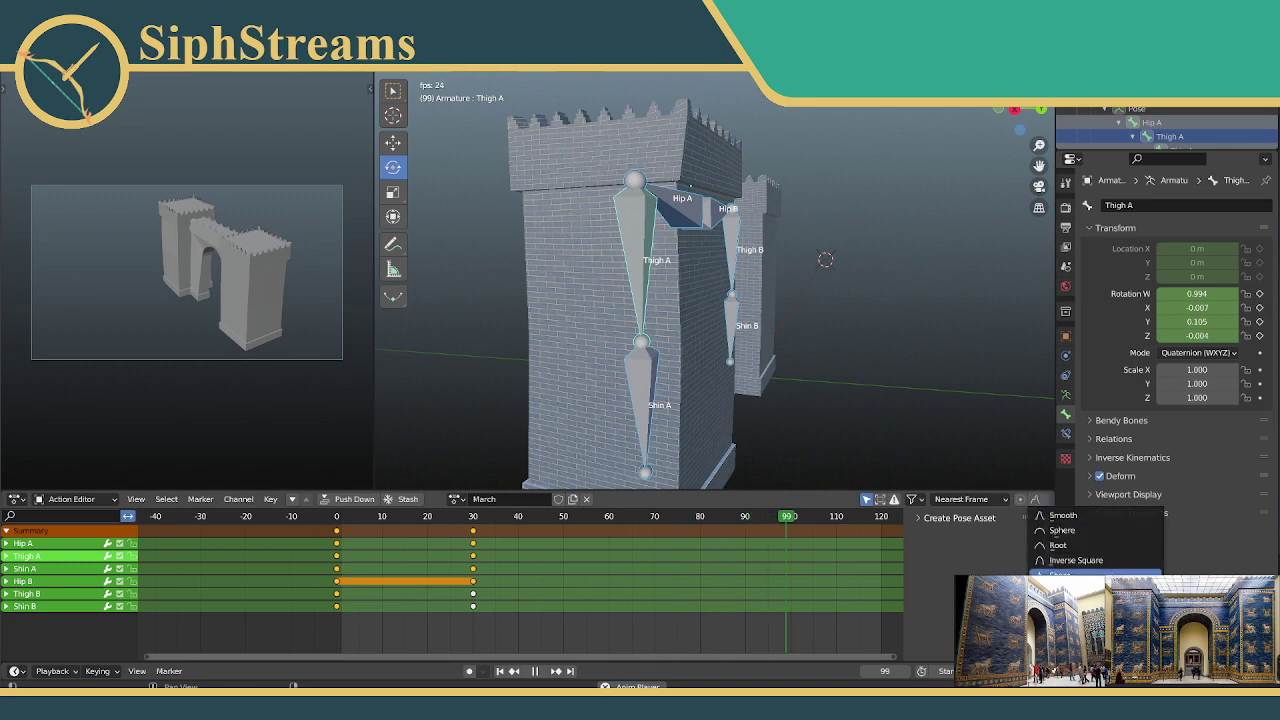
click(1045, 499)
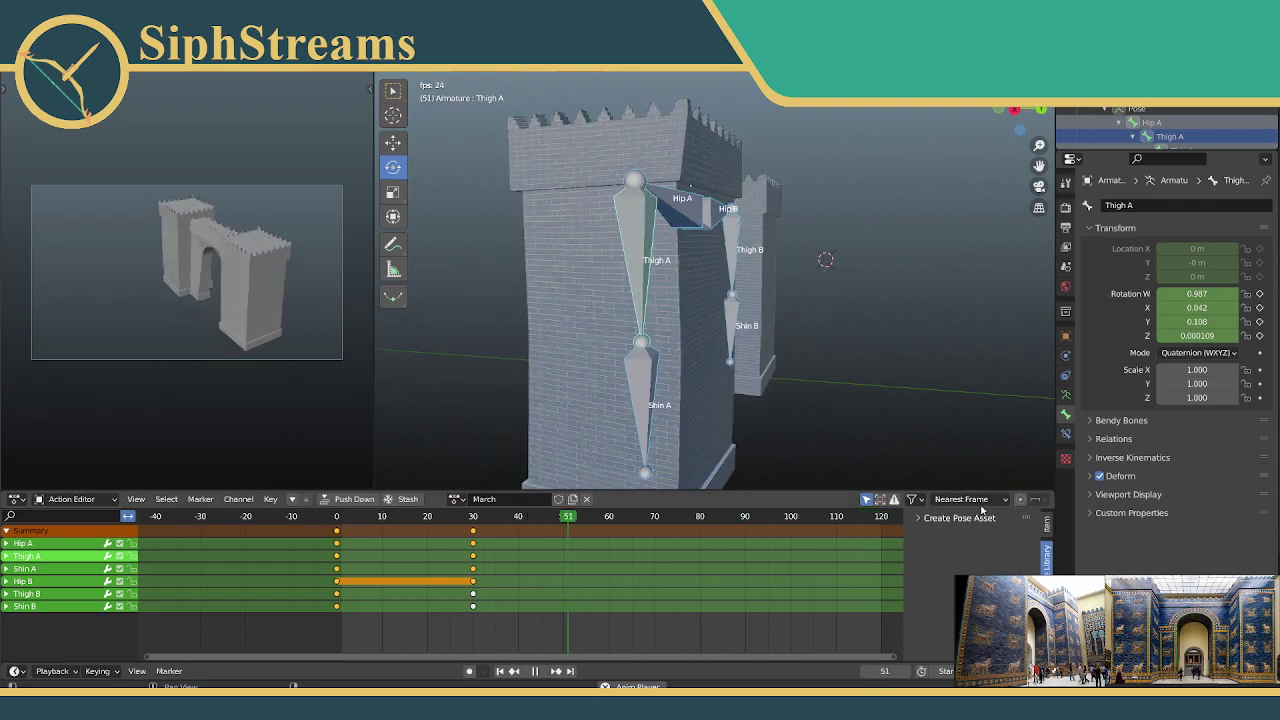
click(1008, 499)
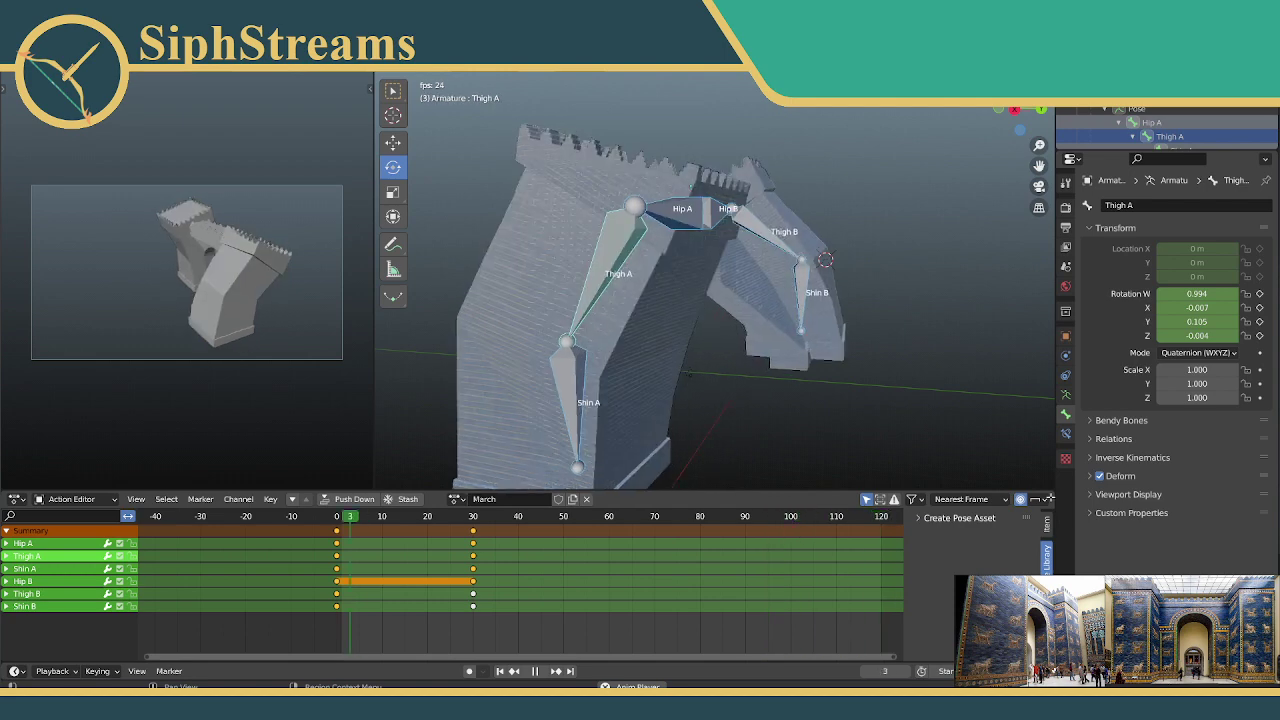
click(1040, 500)
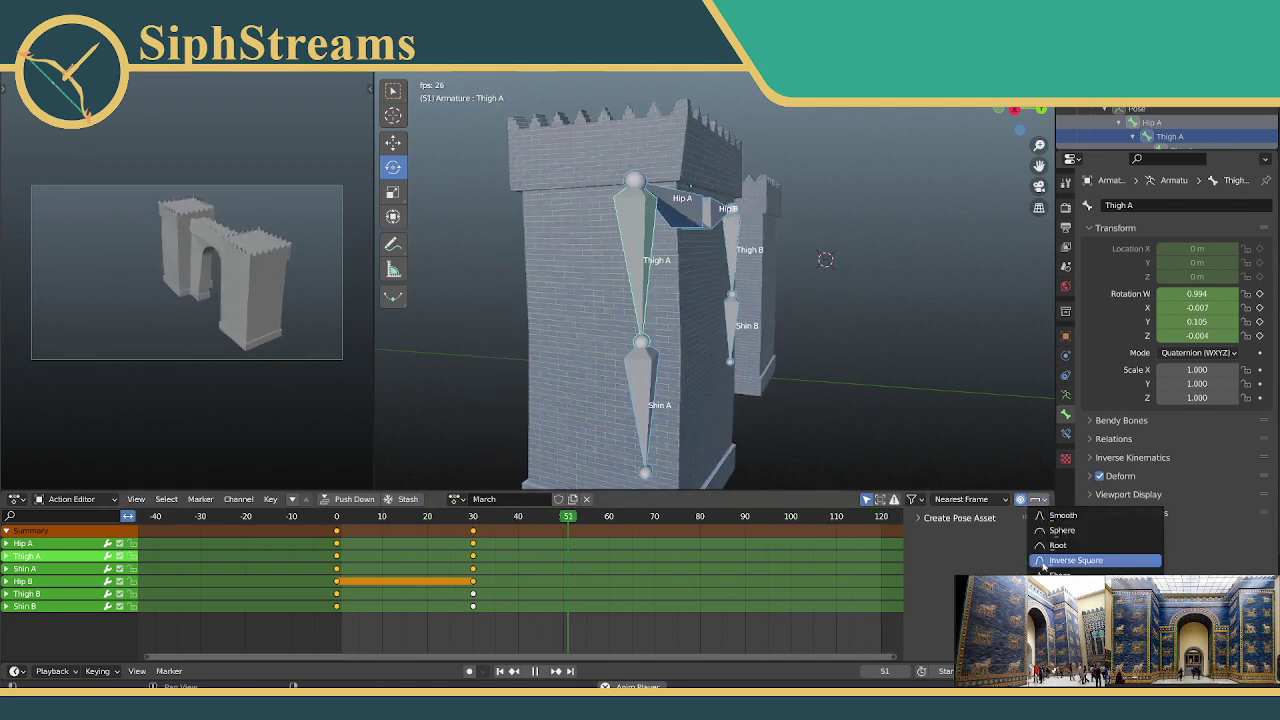
click(1065, 590)
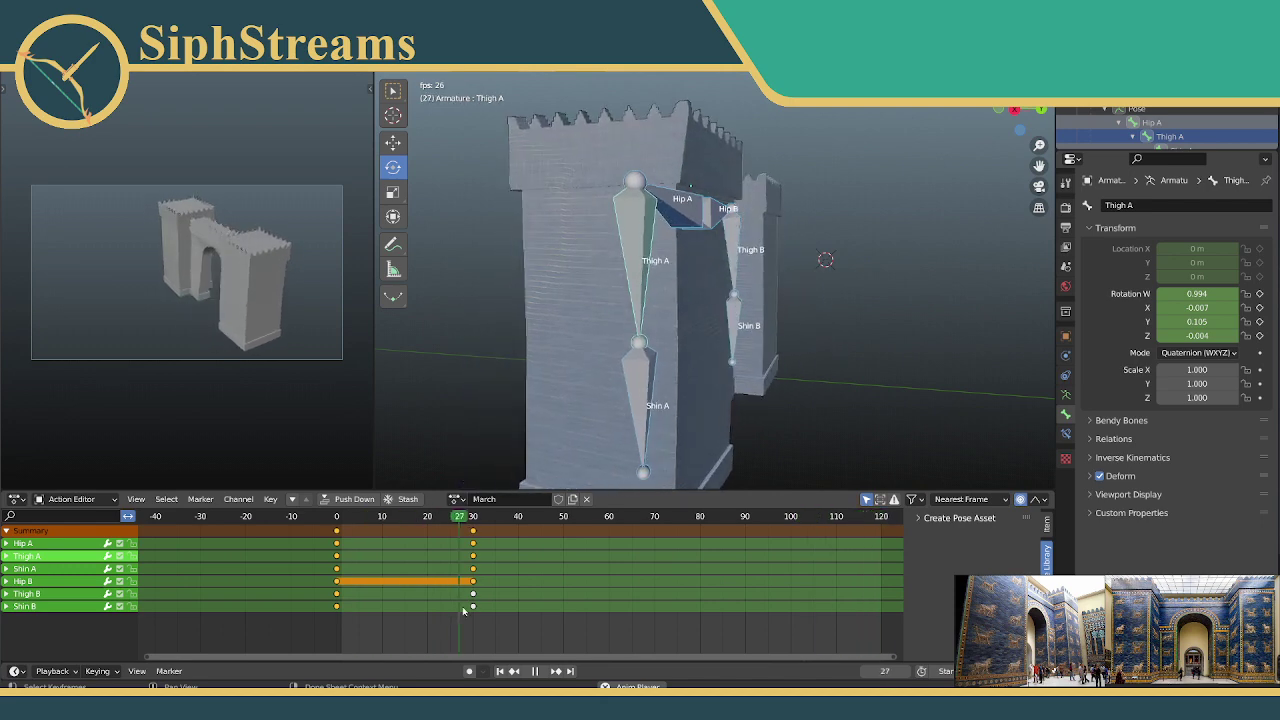
click(1040, 500)
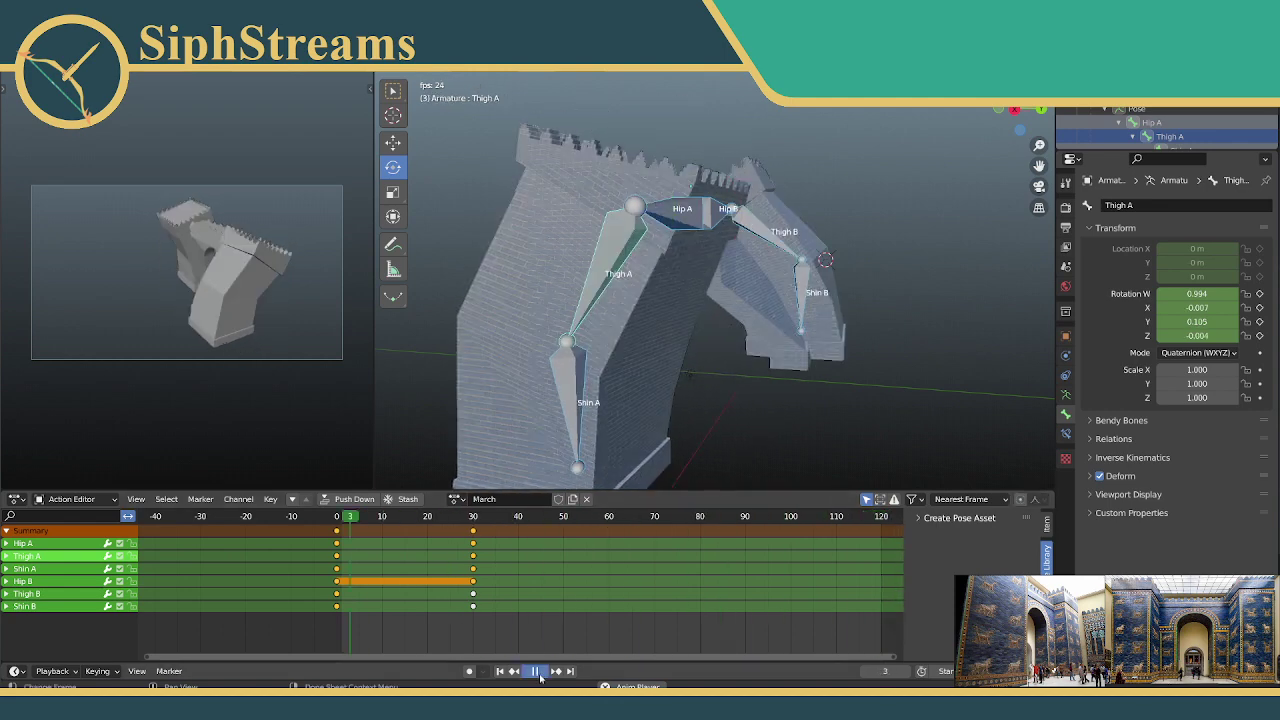
Step: Stop the March cycle, then replay it from the start while orbiting around the towers
key(space)
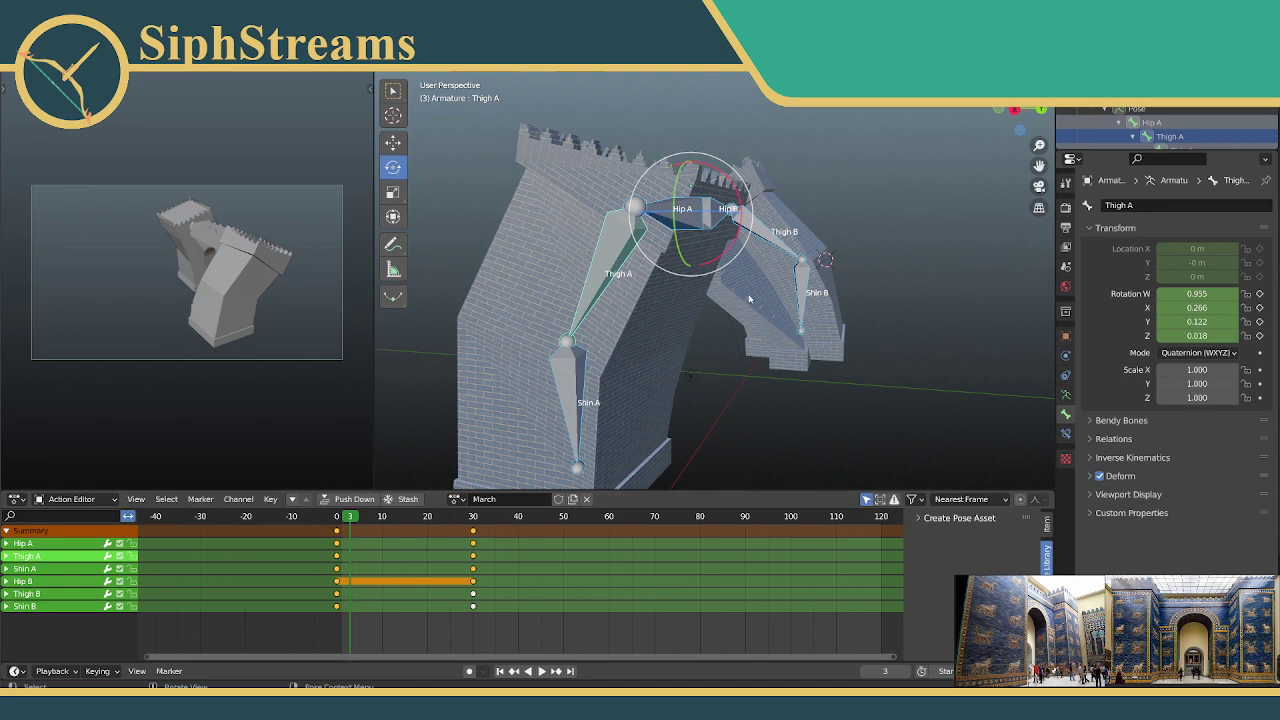
click(537, 675)
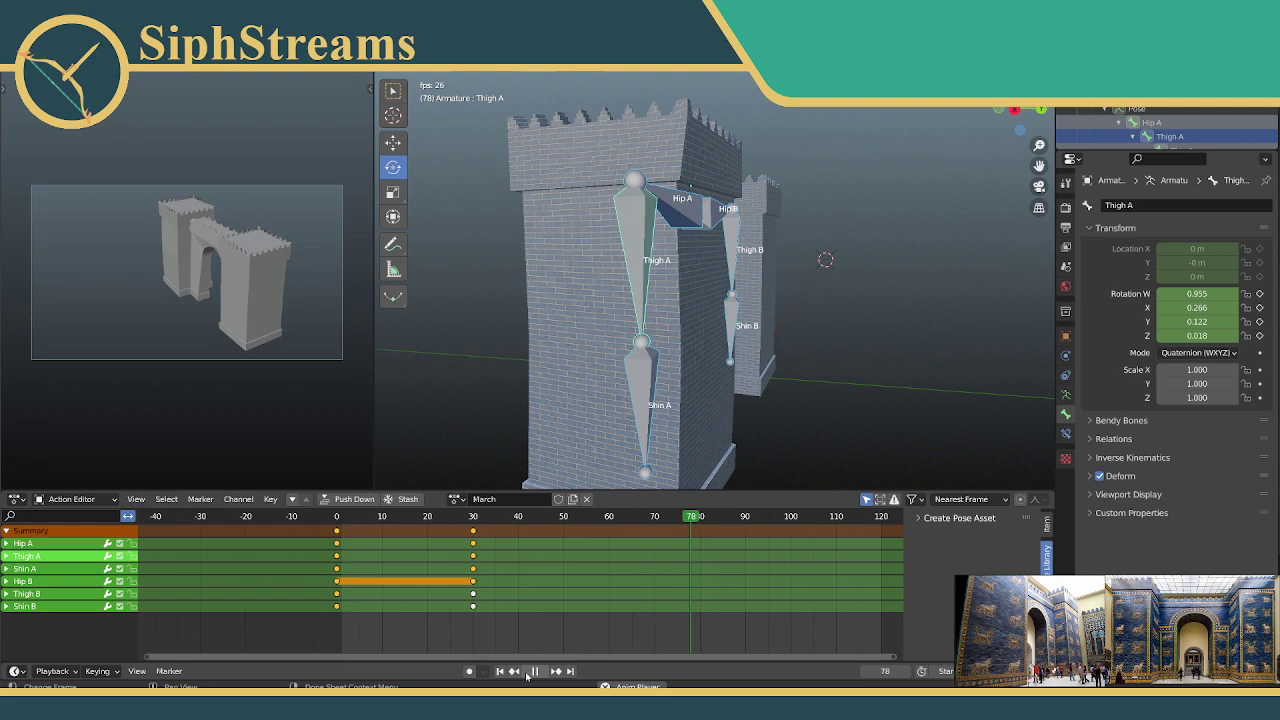
click(527, 675)
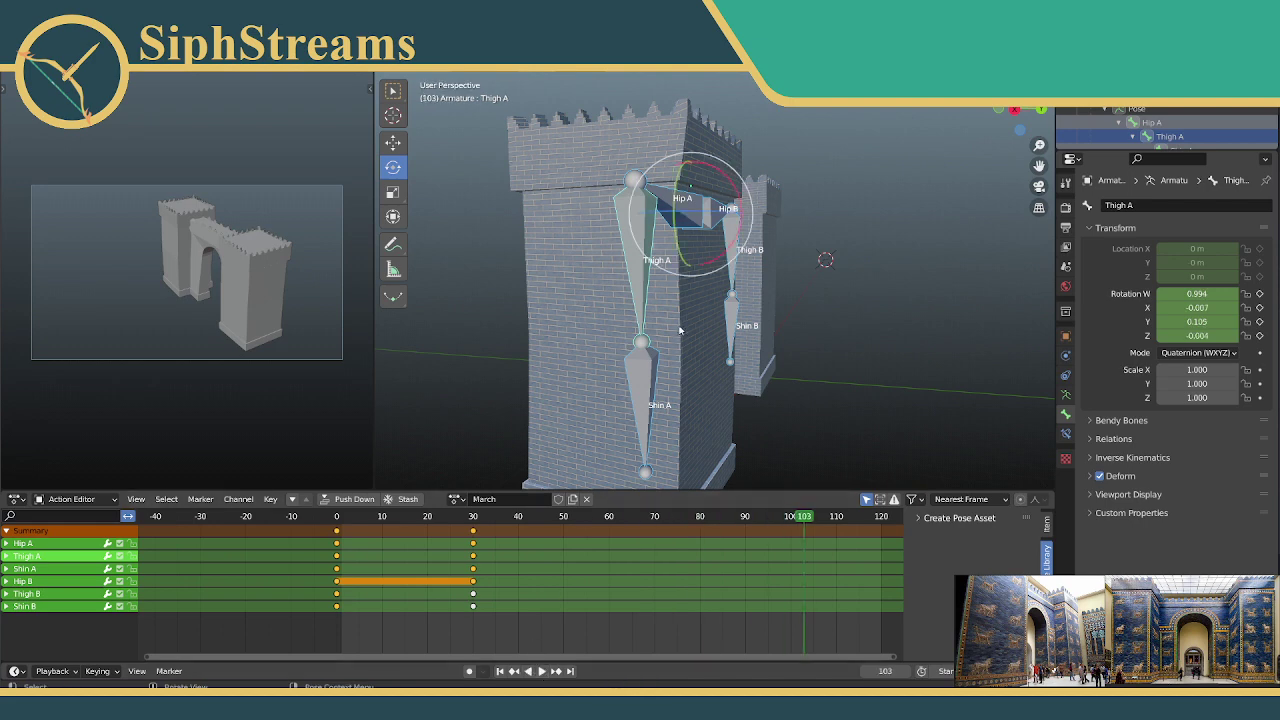
mouse_move(679, 330)
middle_down()
mouse_move(720, 325)
mouse_move(651, 320)
mouse_move(672, 316)
middle_up()
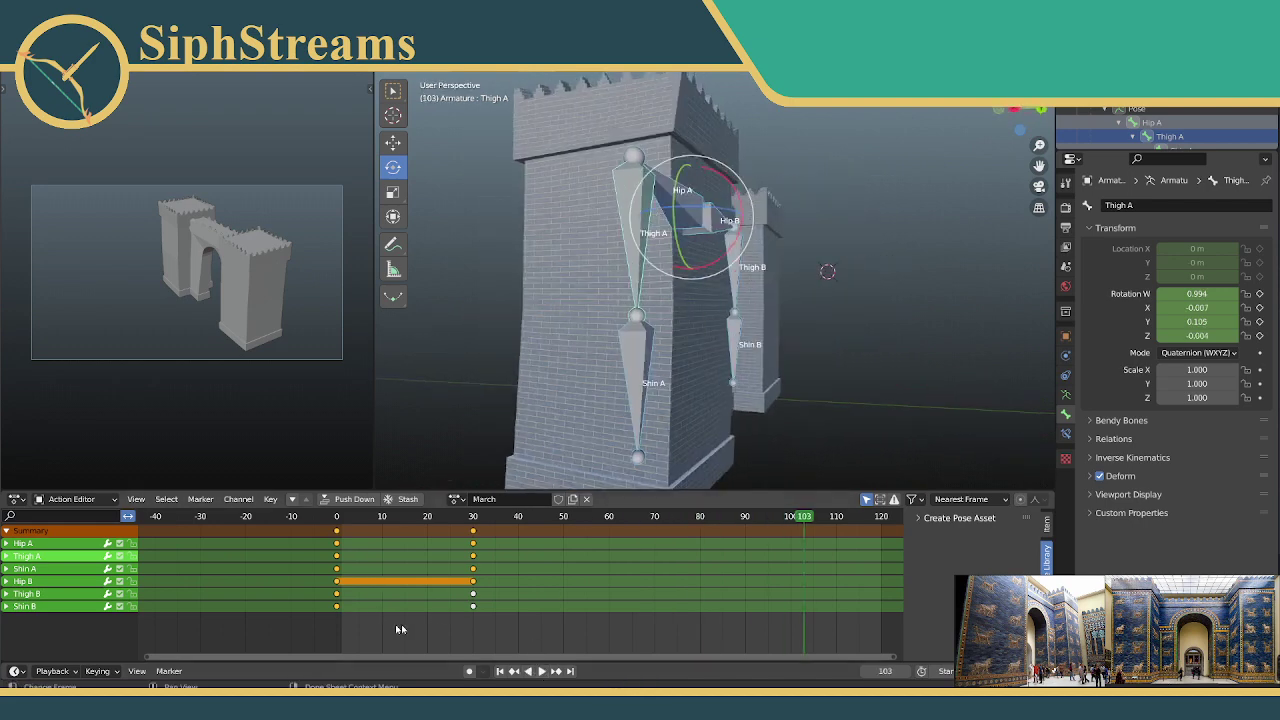
click(501, 672)
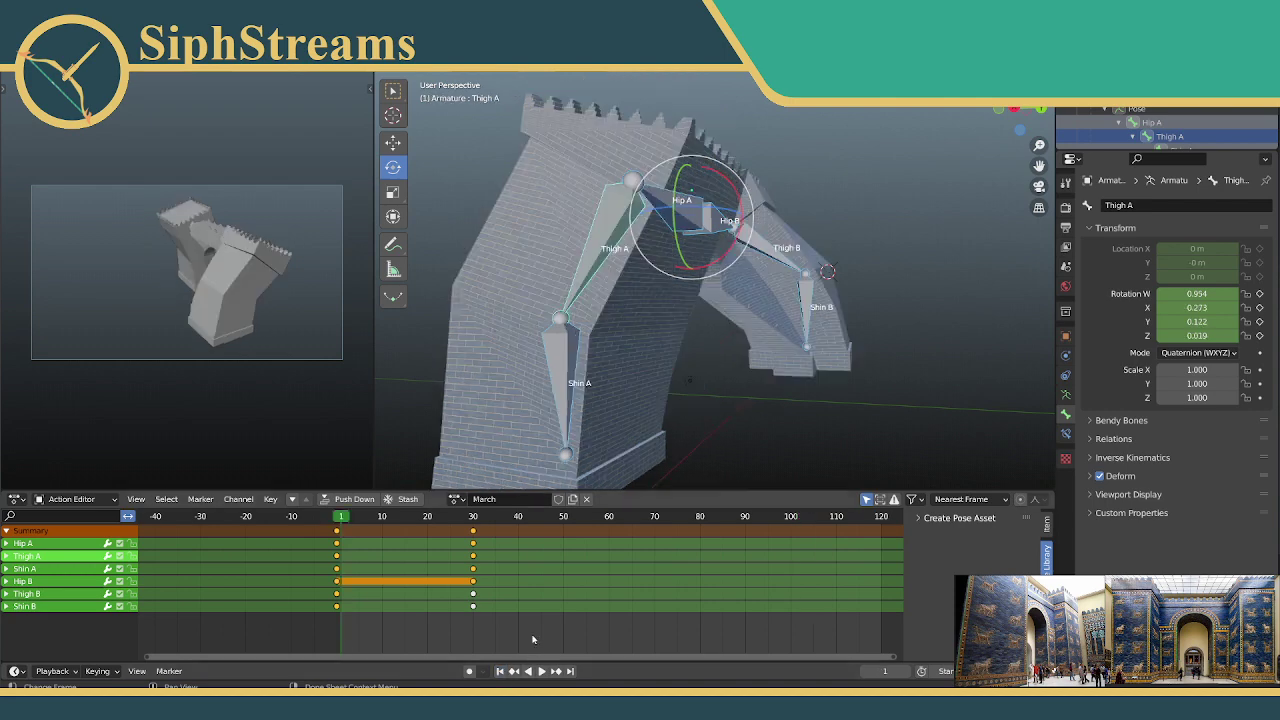
middle_drag(755, 438, 667, 445)
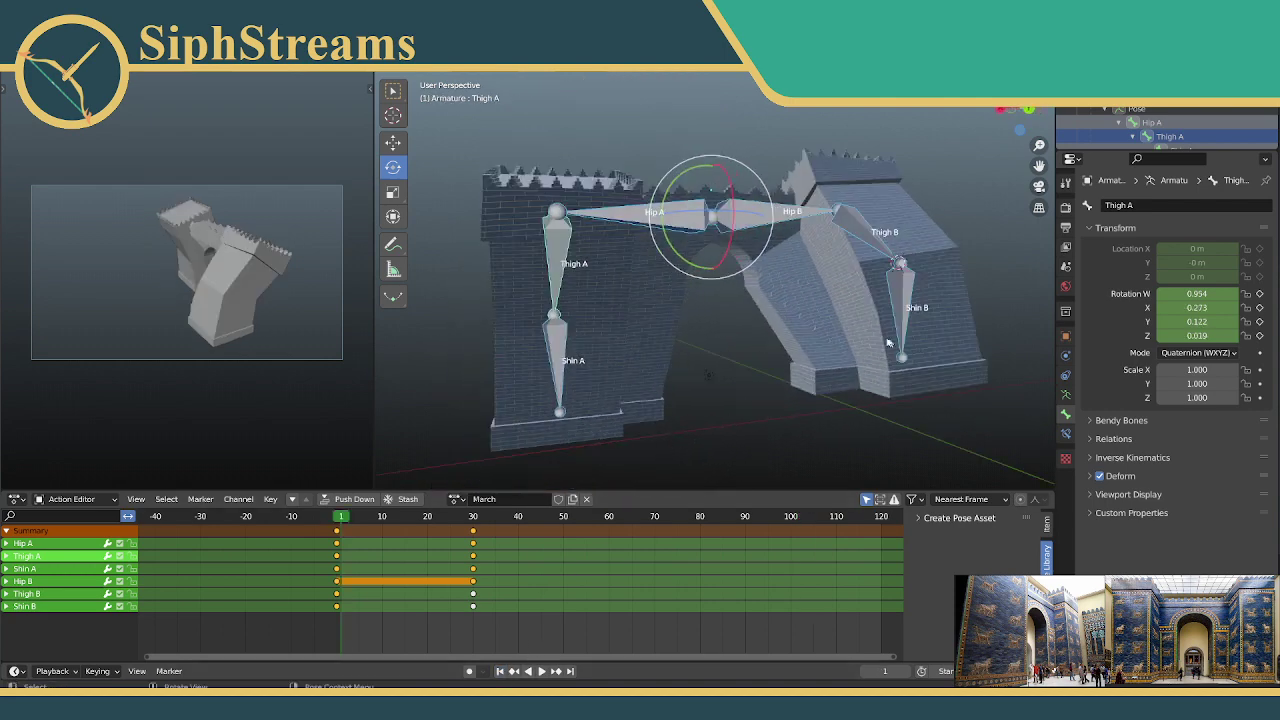
click(541, 673)
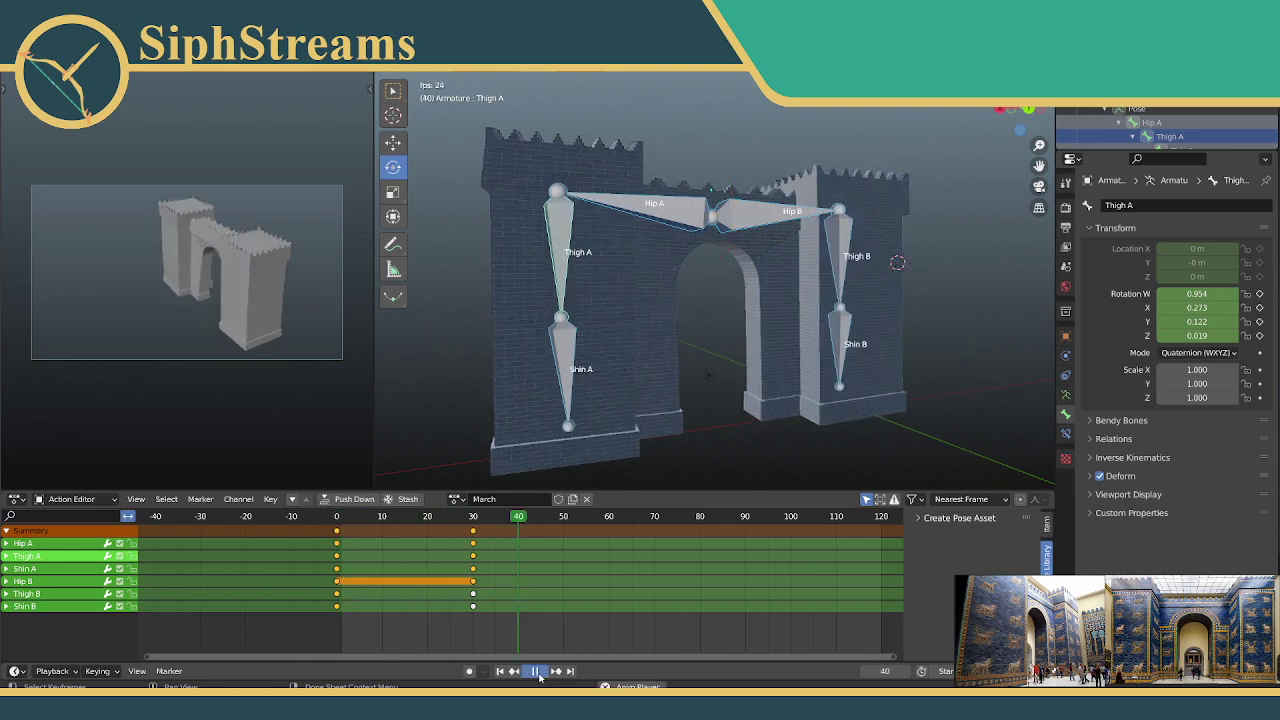
click(538, 674)
Step: Replay the cycle from frame 1 again, pause at frame 51, and select Thigh B
click(500, 672)
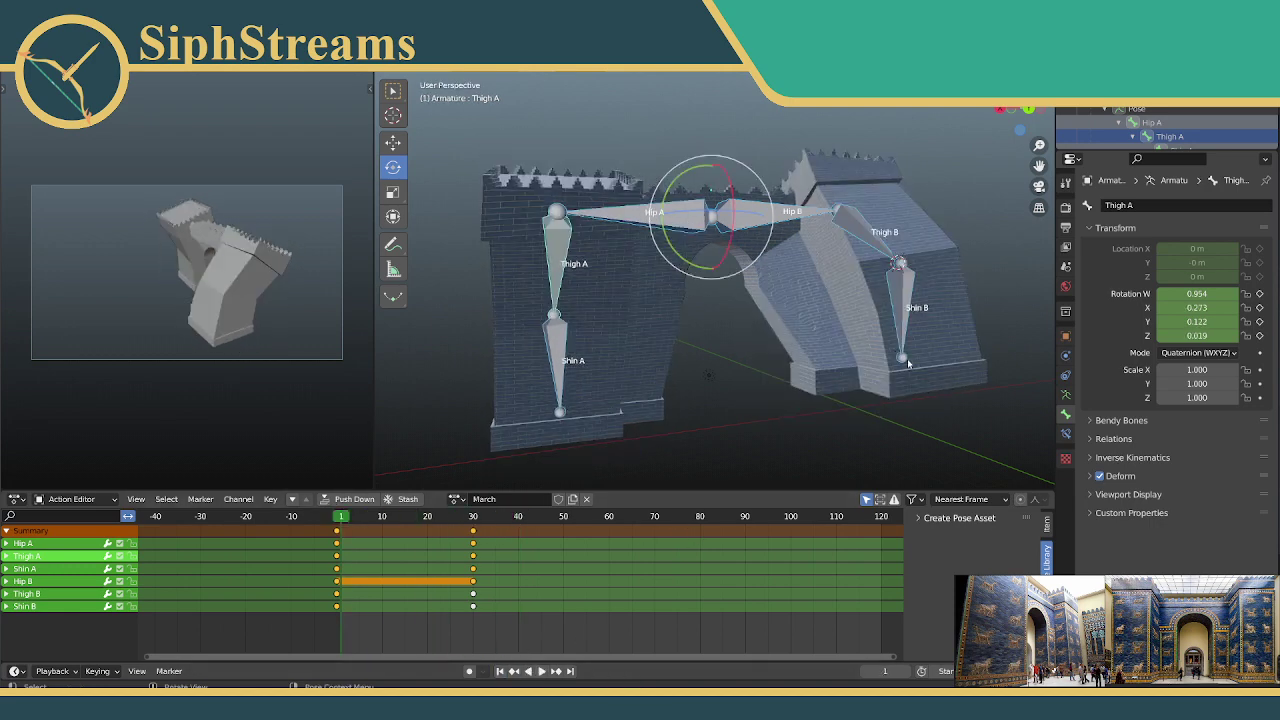
middle_drag(908, 364, 819, 349)
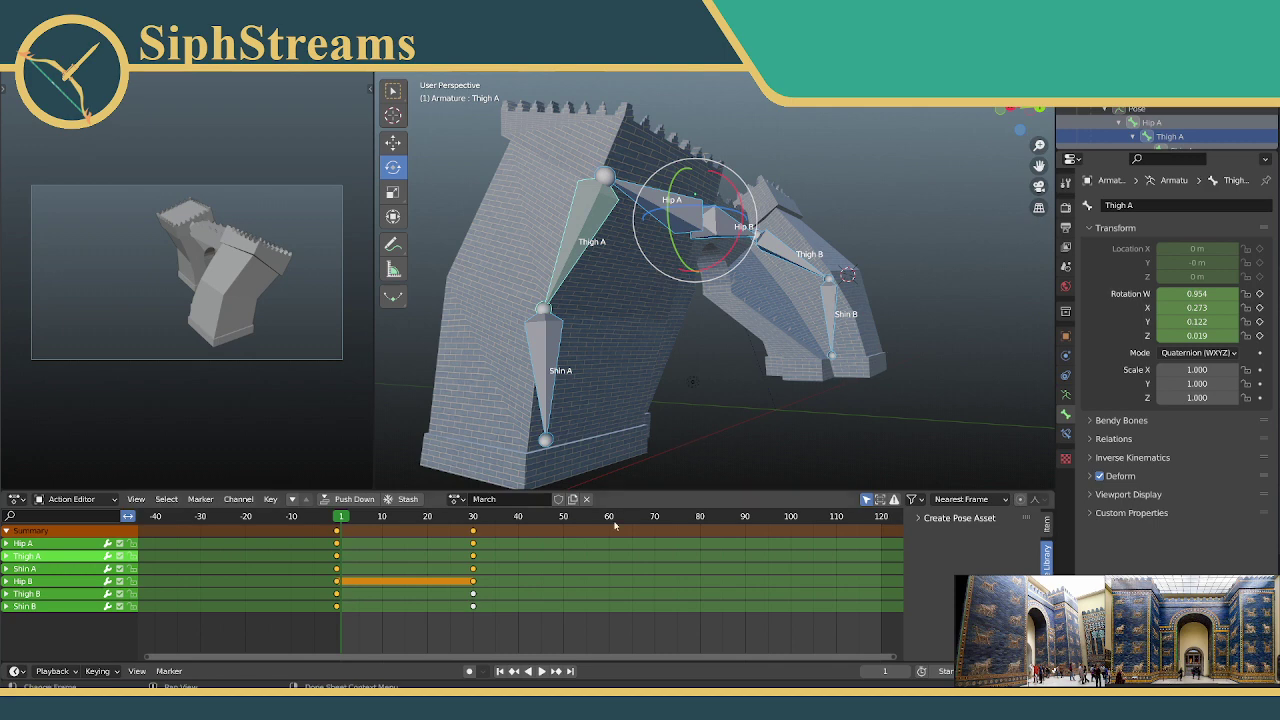
click(540, 671)
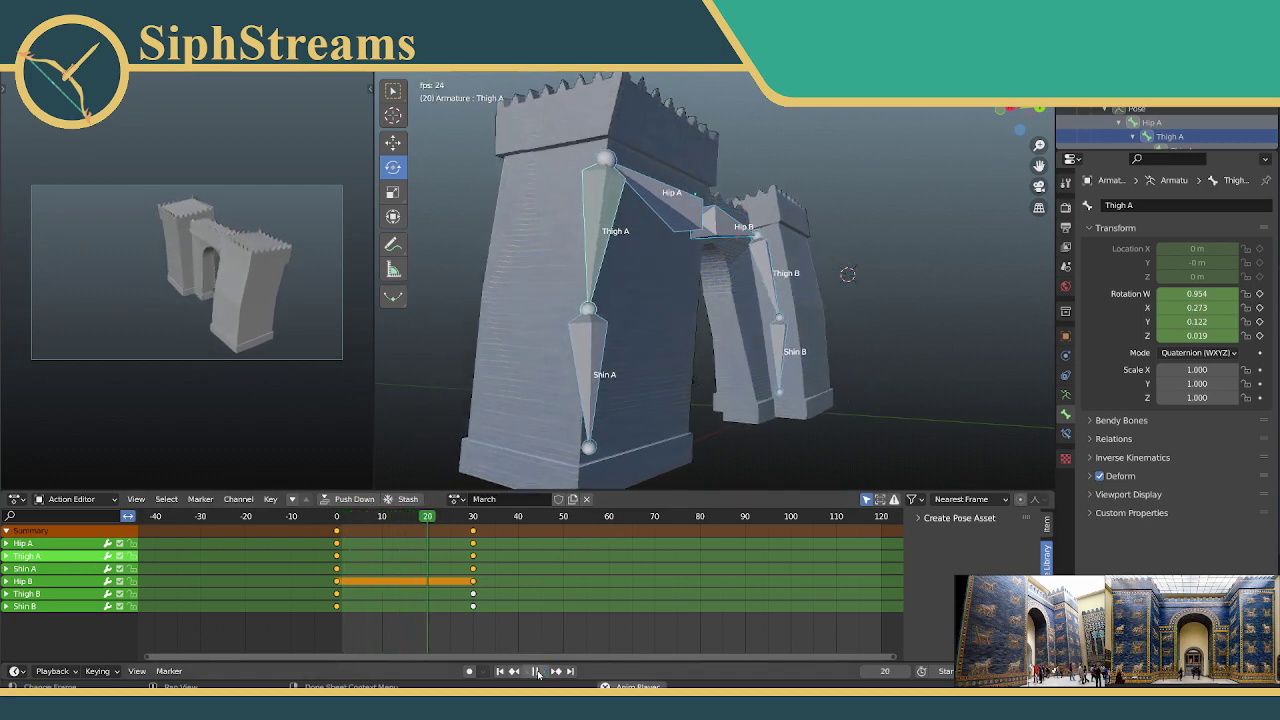
click(528, 672)
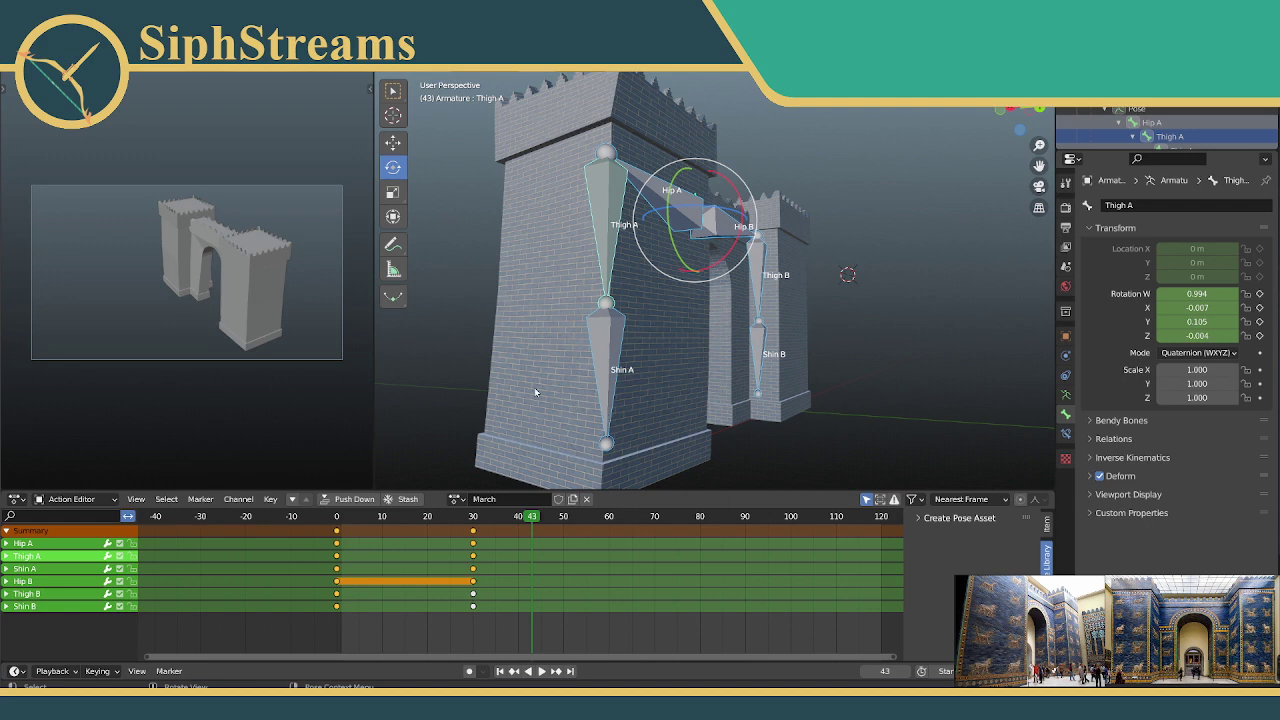
click(500, 671)
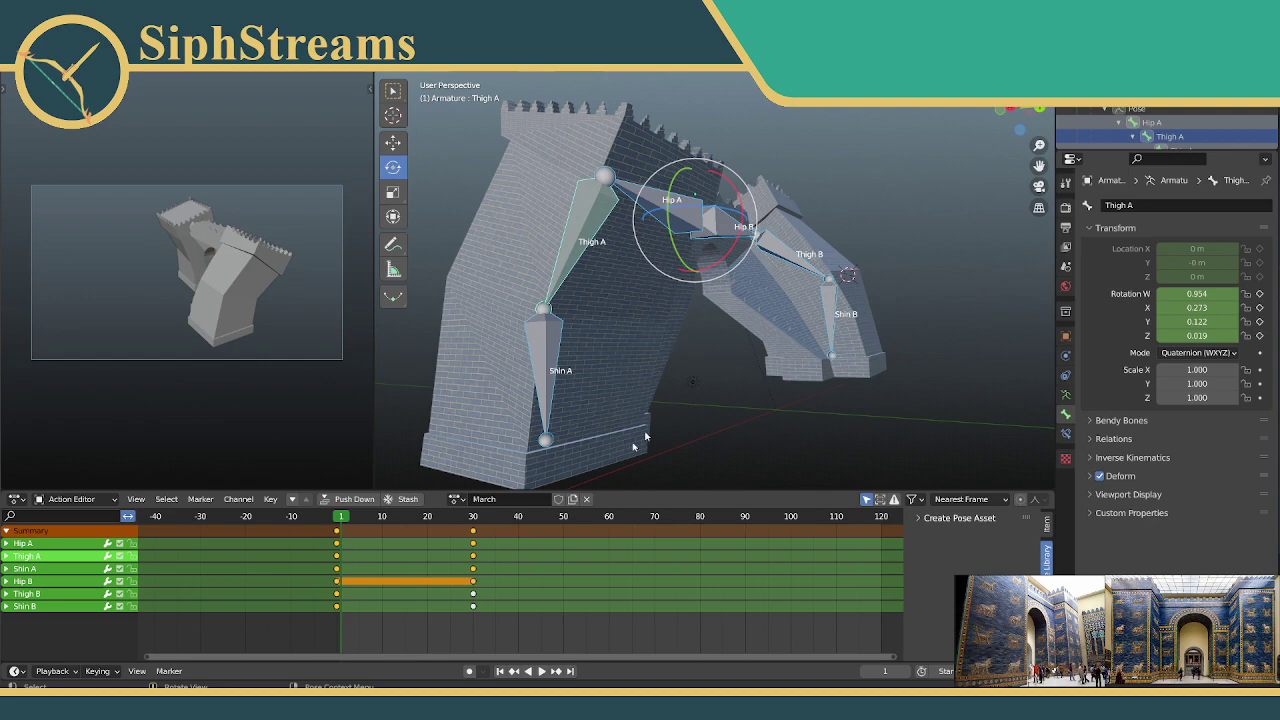
middle_drag(755, 315, 474, 484)
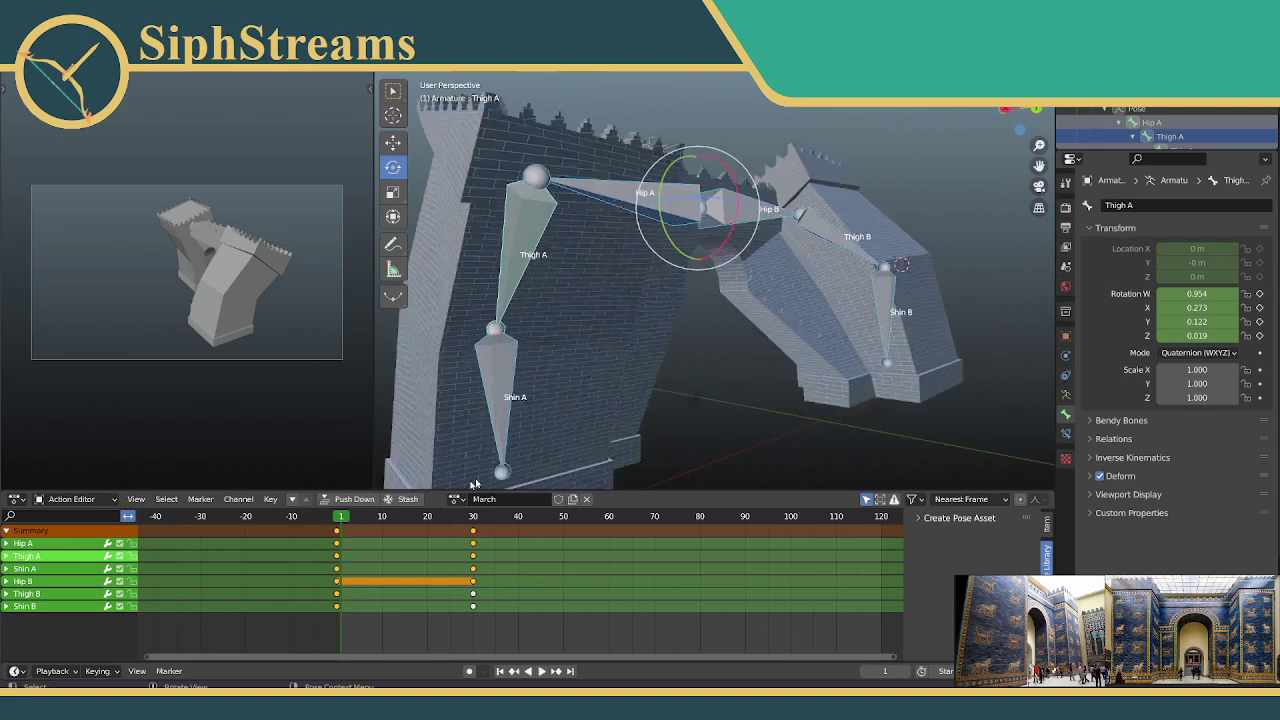
click(541, 671)
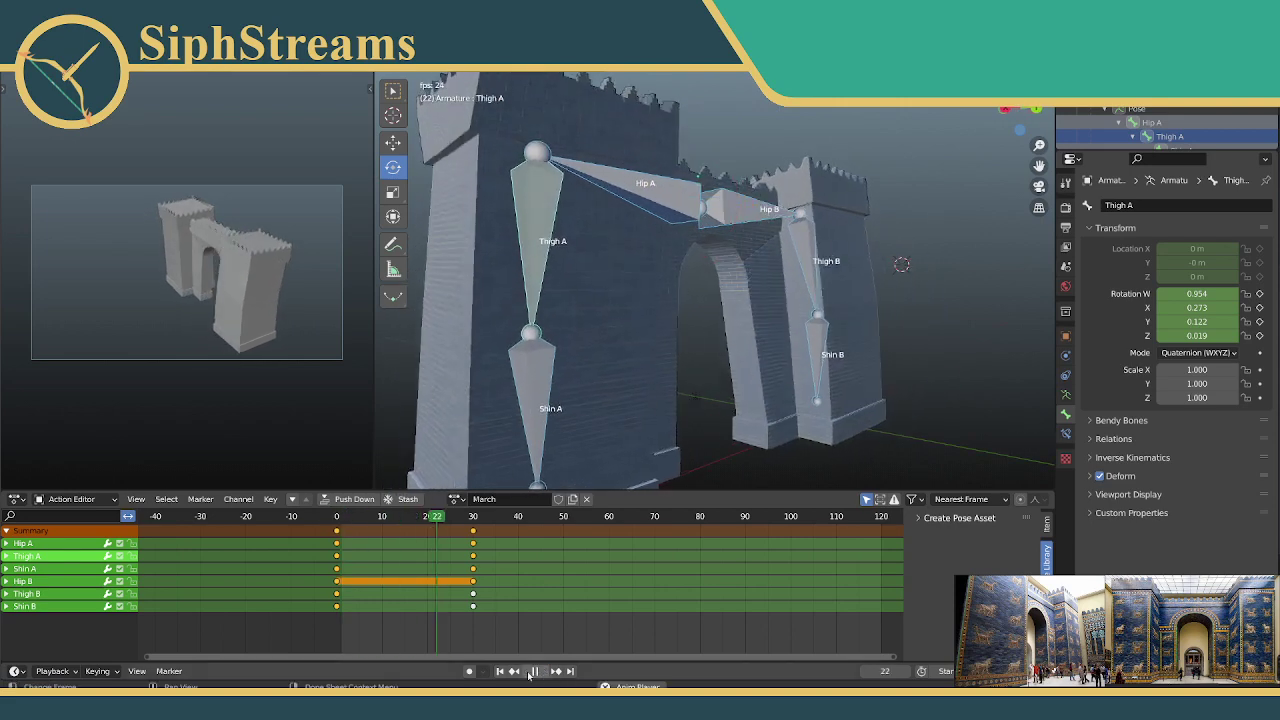
click(530, 672)
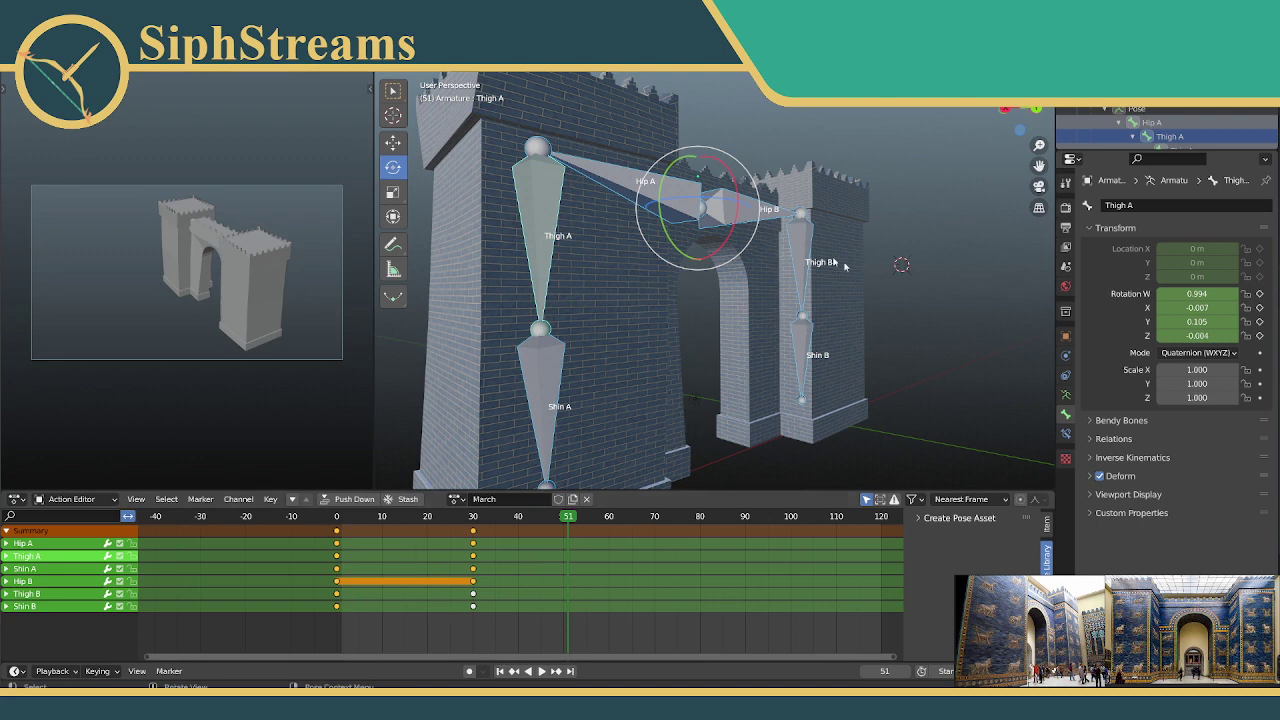
click(840, 263)
Step: With Thigh B and Shin B selected, preview the B leg's motion, then go to frame 15
shift+click(808, 335)
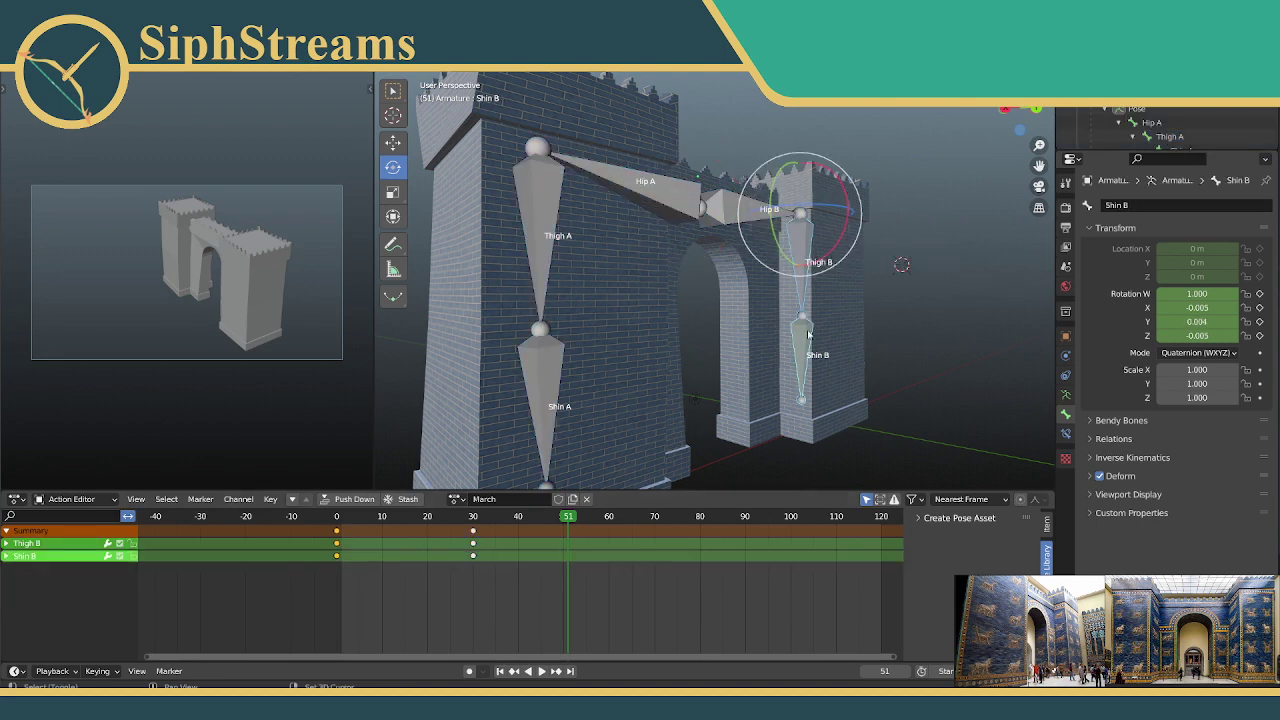
click(421, 530)
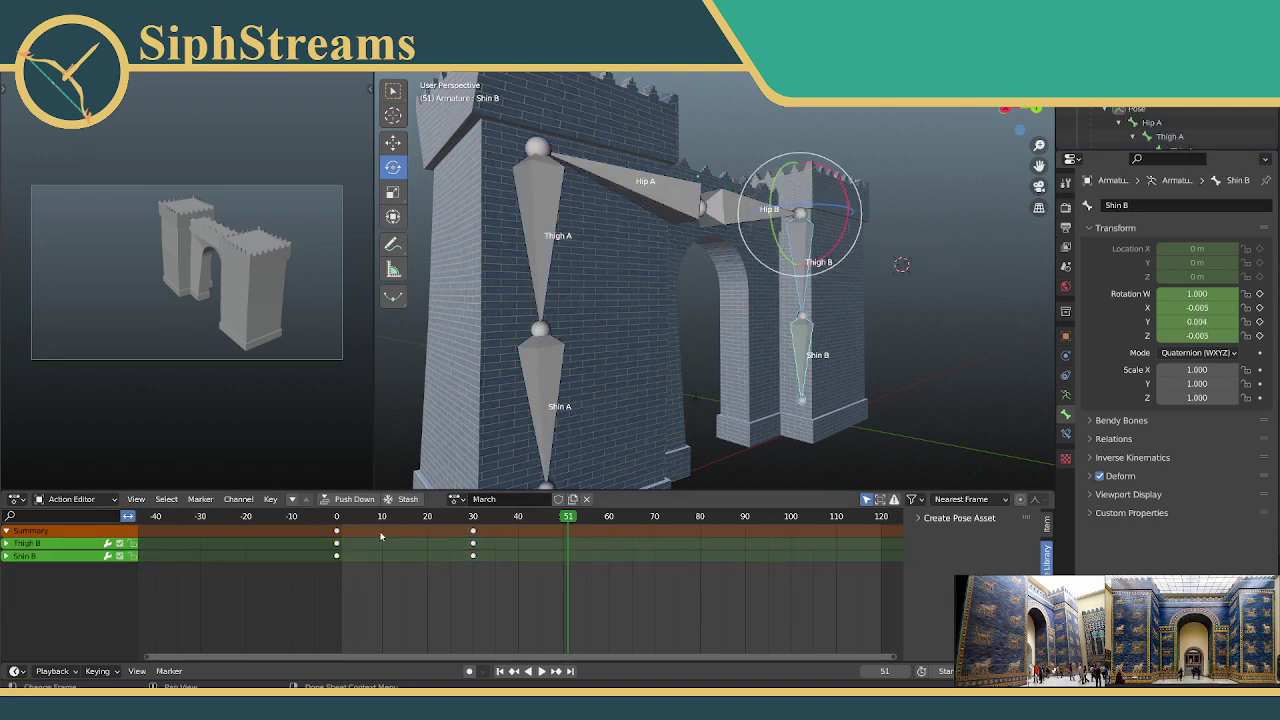
click(500, 671)
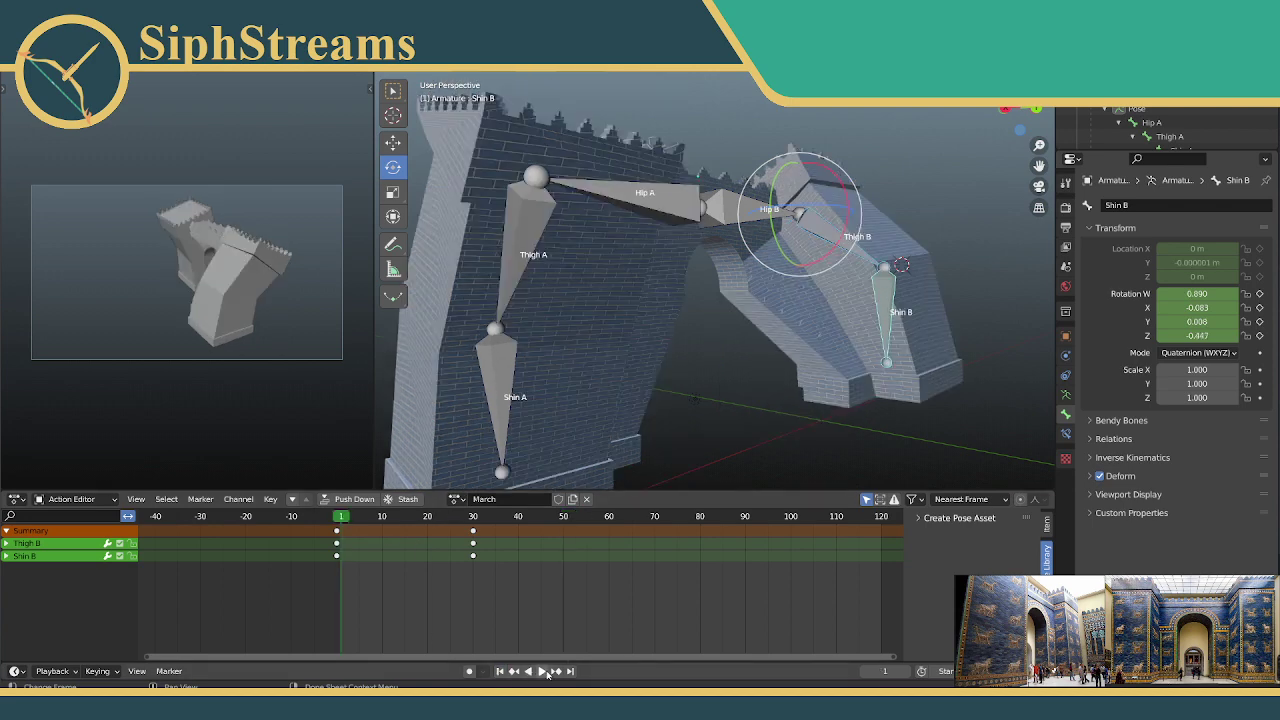
click(541, 671)
key(space)
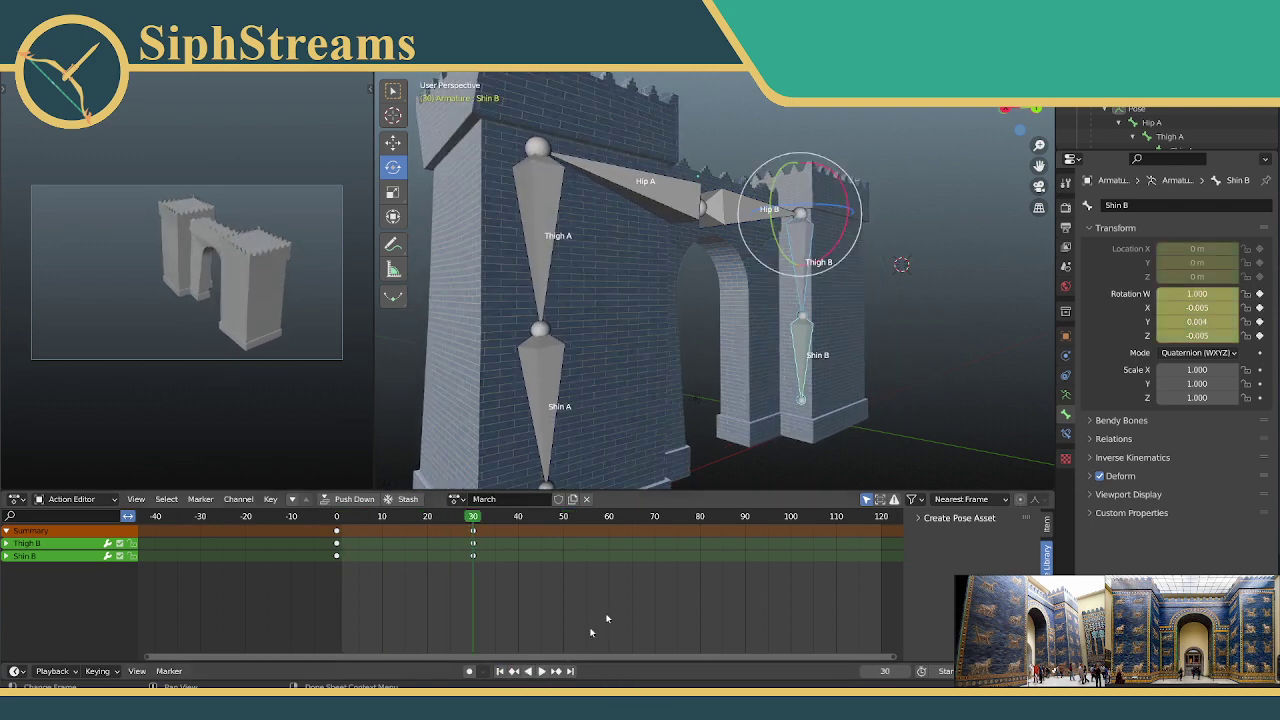
middle_drag(923, 283, 752, 196)
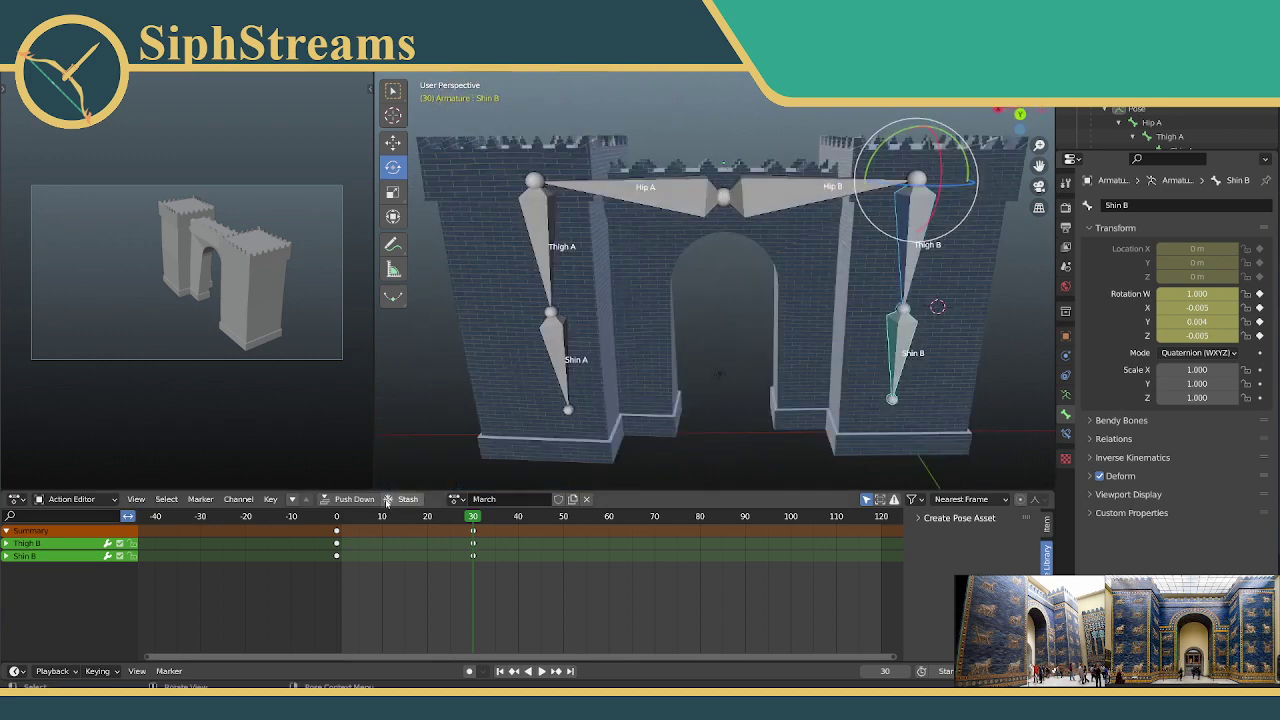
click(500, 671)
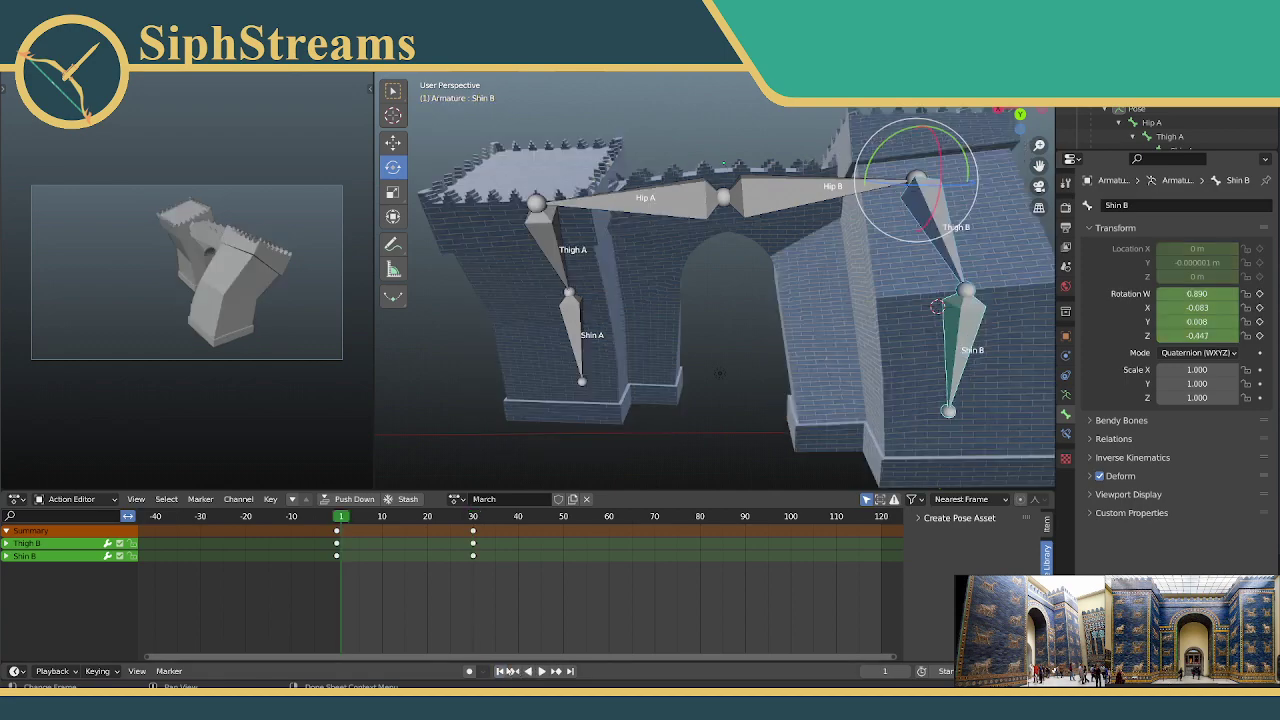
click(405, 528)
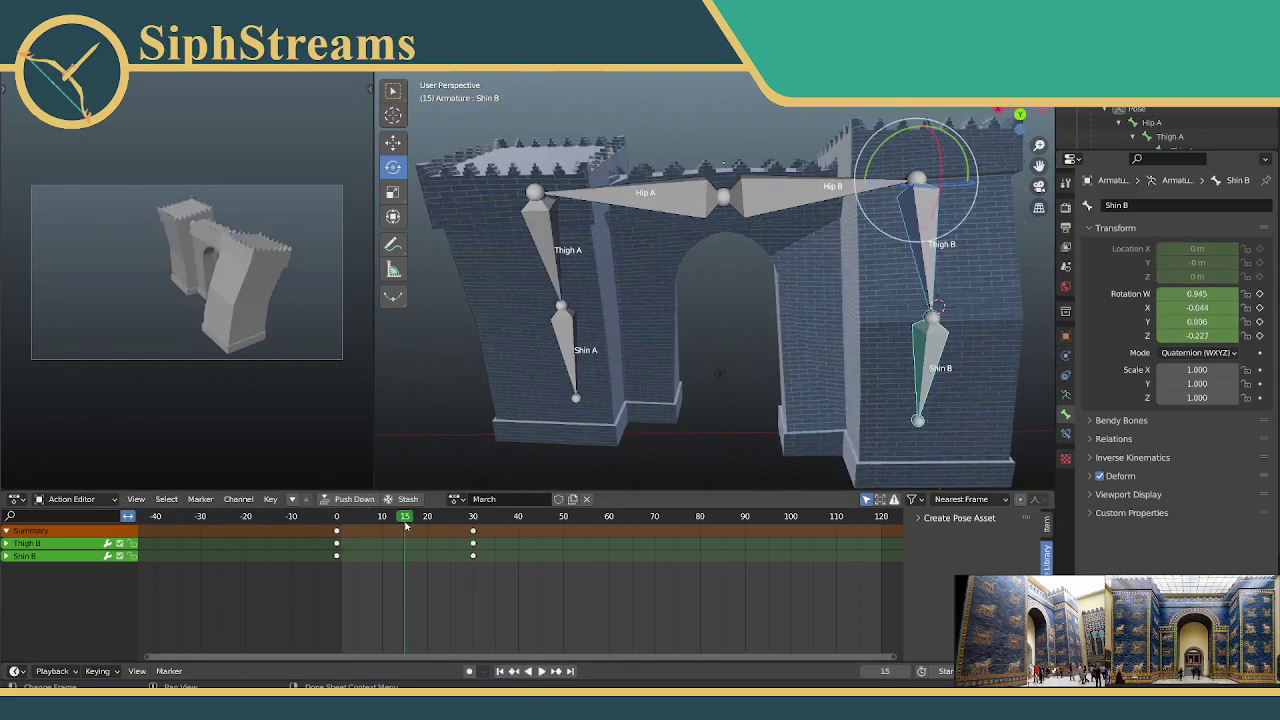
Step: At frame 15, rotate Hip B to adjust the mid-step pose
middle_drag(609, 412, 838, 258)
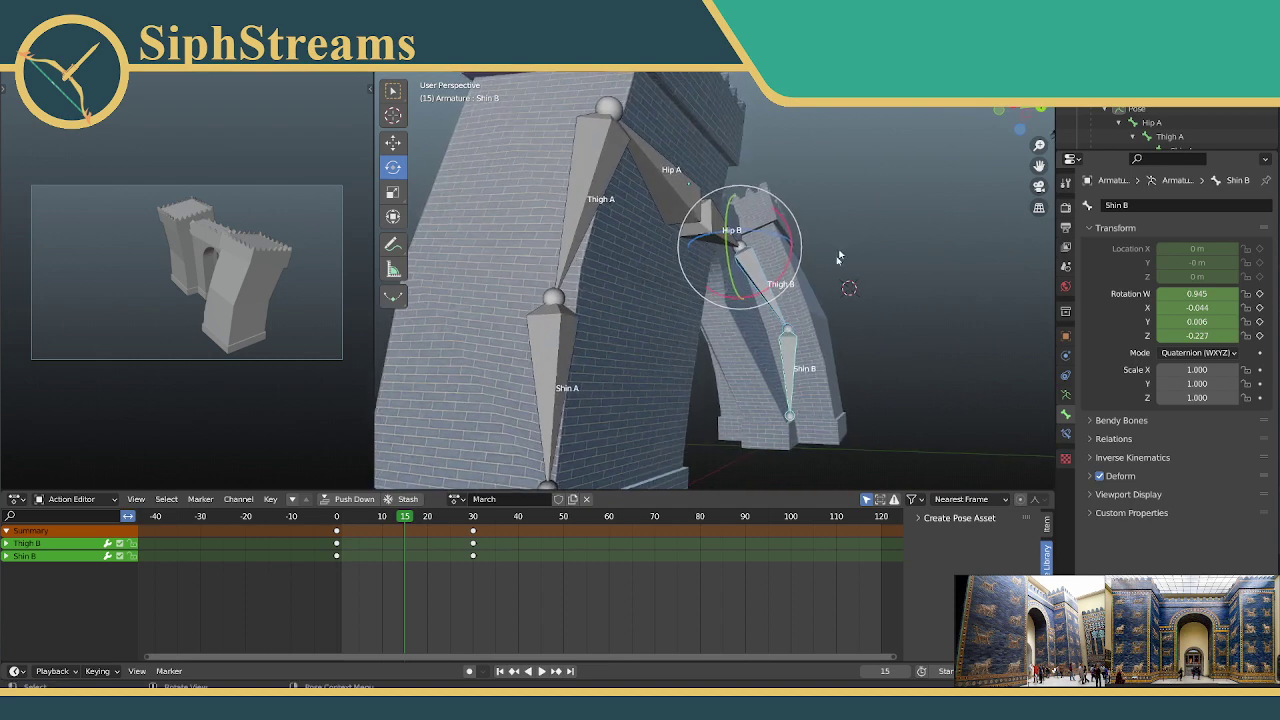
click(789, 341)
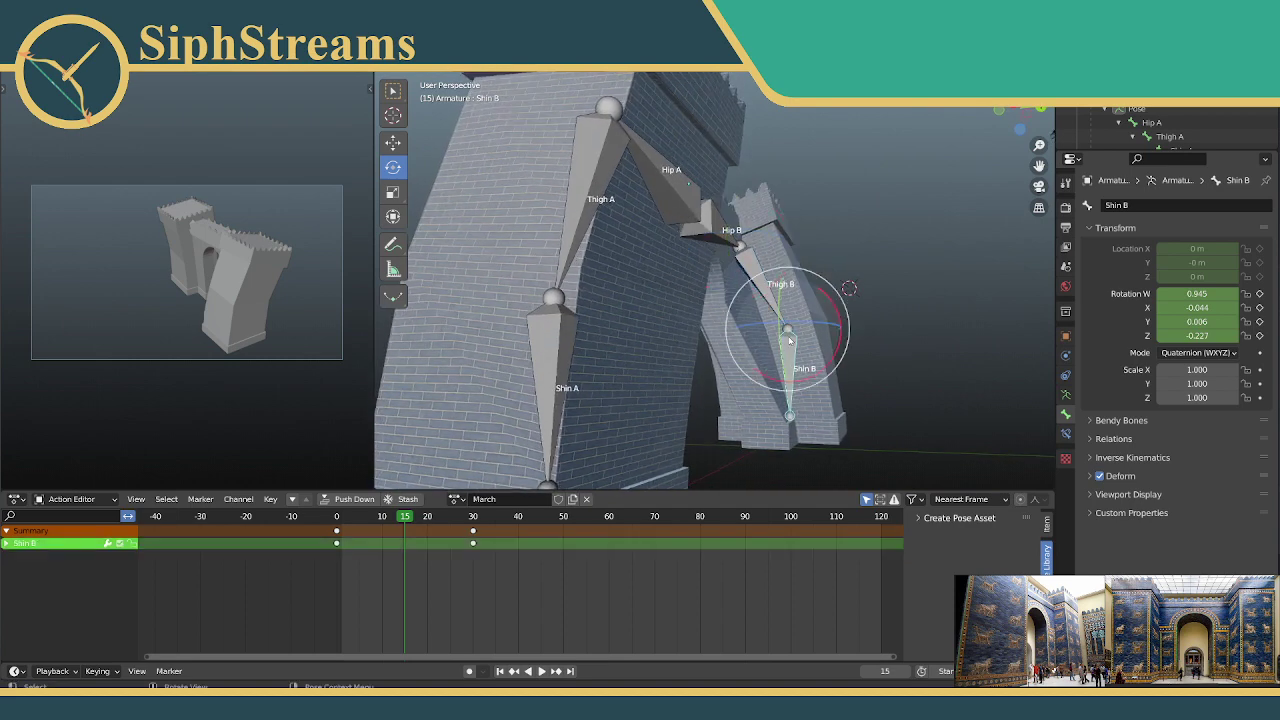
middle_drag(789, 243, 709, 252)
click(773, 213)
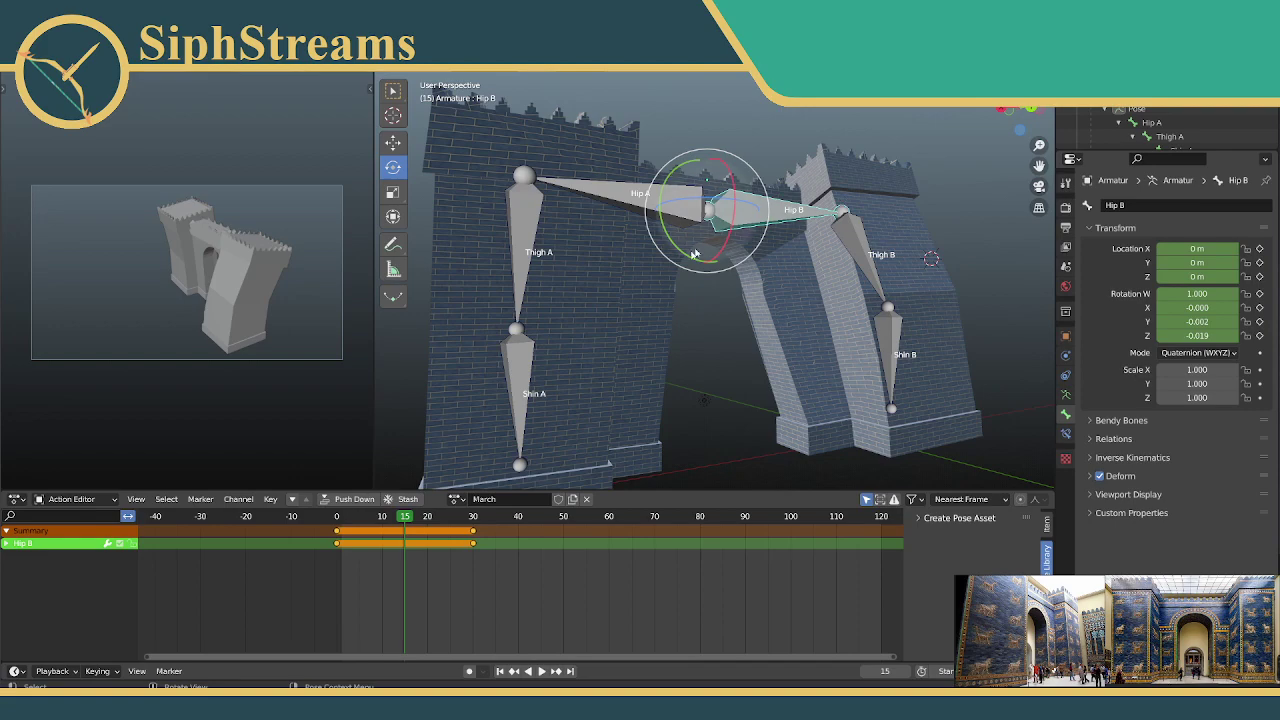
middle_drag(855, 268, 671, 250)
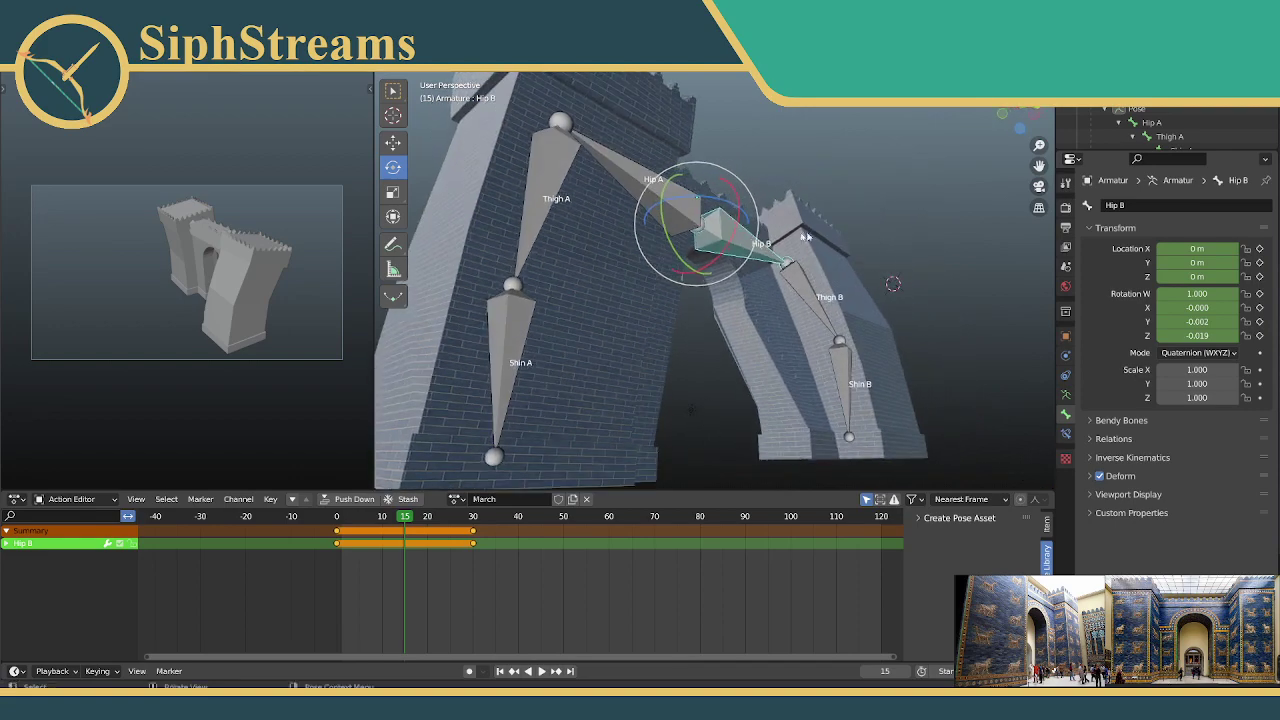
drag(671, 250, 940, 340)
middle_drag(1008, 335, 868, 353)
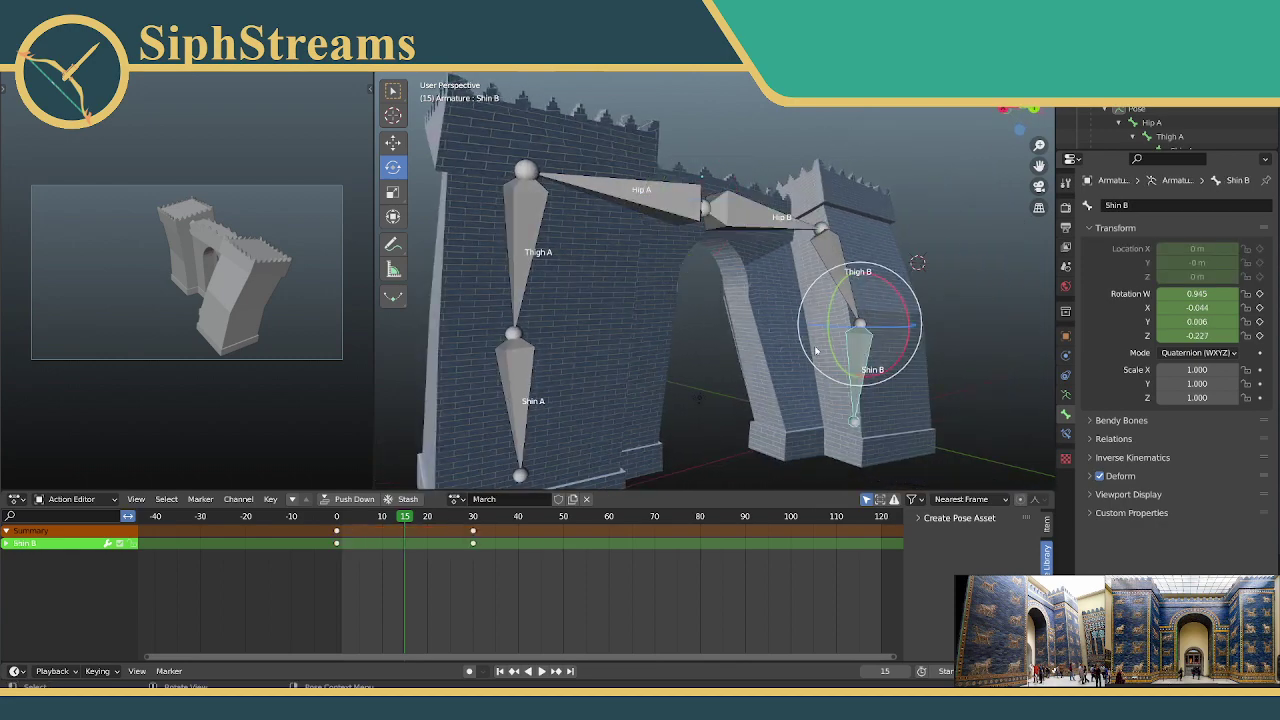
Step: Rotate Shin B so the shin hangs straight
mouse_move(866, 352)
middle_down()
mouse_move(905, 345)
mouse_move(860, 344)
middle_up()
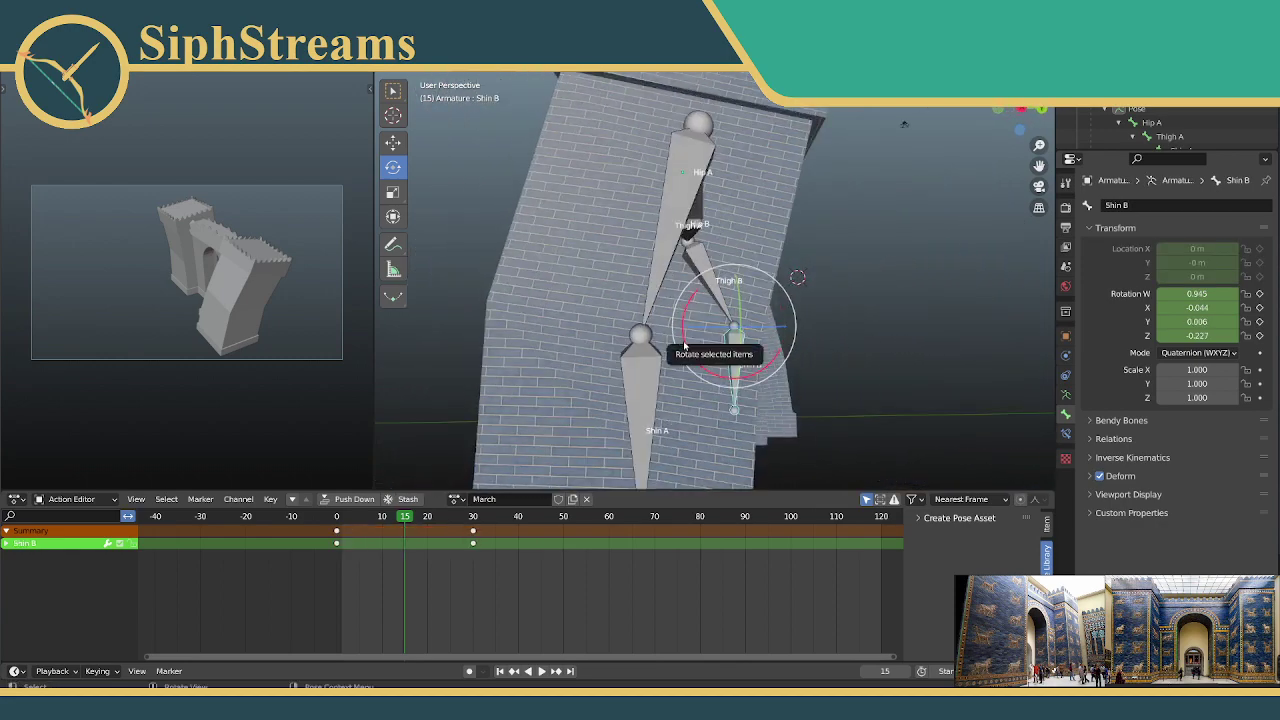
drag(685, 345, 691, 345)
middle_drag(813, 357, 870, 360)
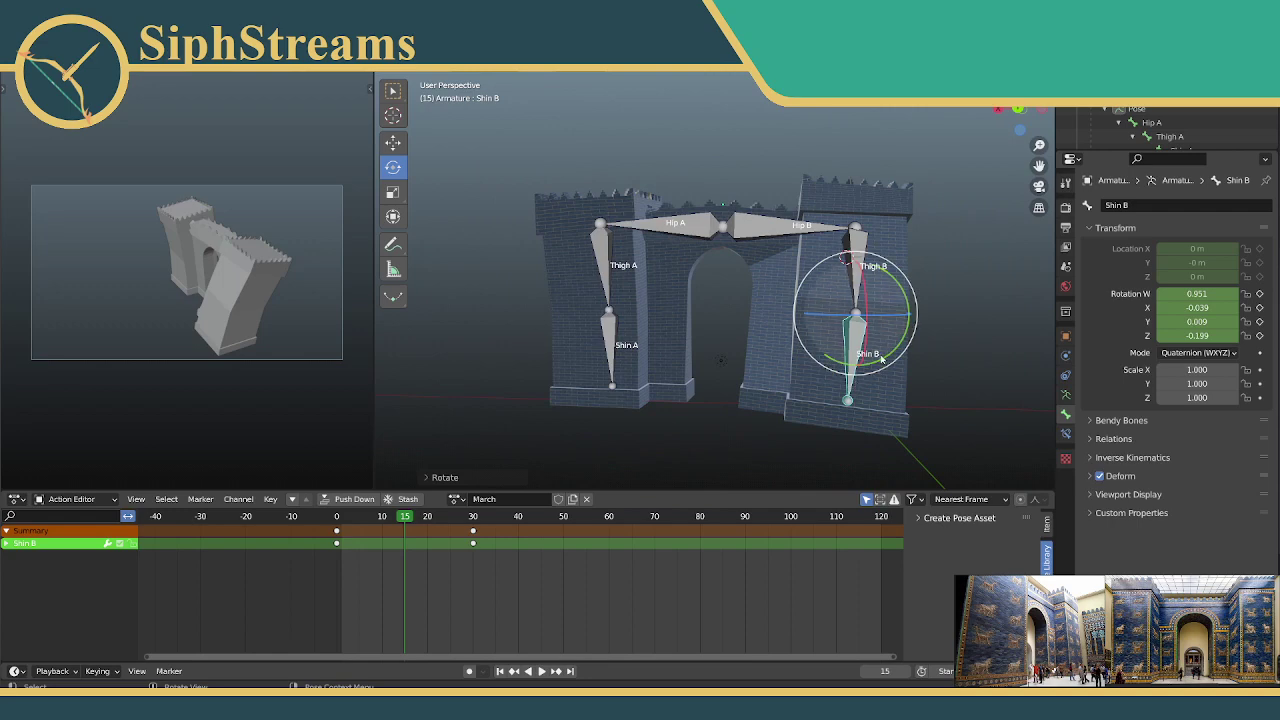
drag(881, 357, 905, 258)
Step: Insert rotation keys for Thigh B and Shin B at frame 15, then replay March from frame 0
click(883, 240)
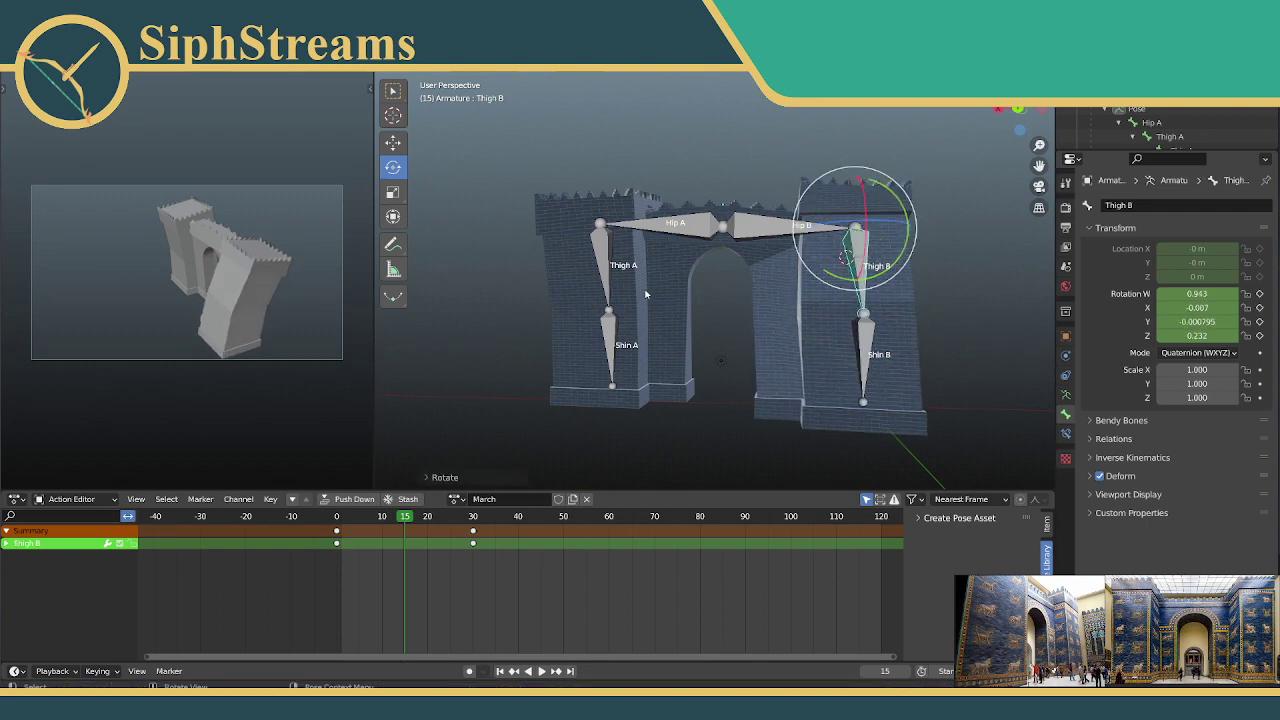
middle_drag(646, 294, 546, 473)
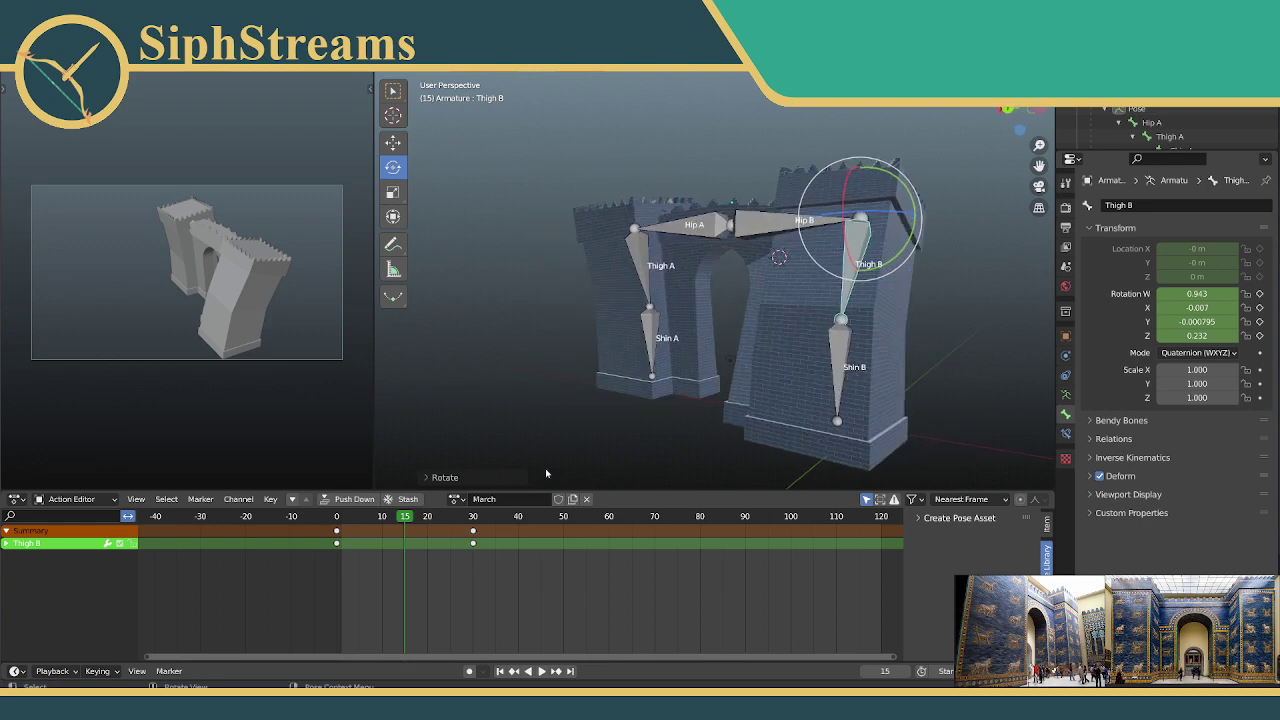
shift+click(847, 335)
right_click(848, 330)
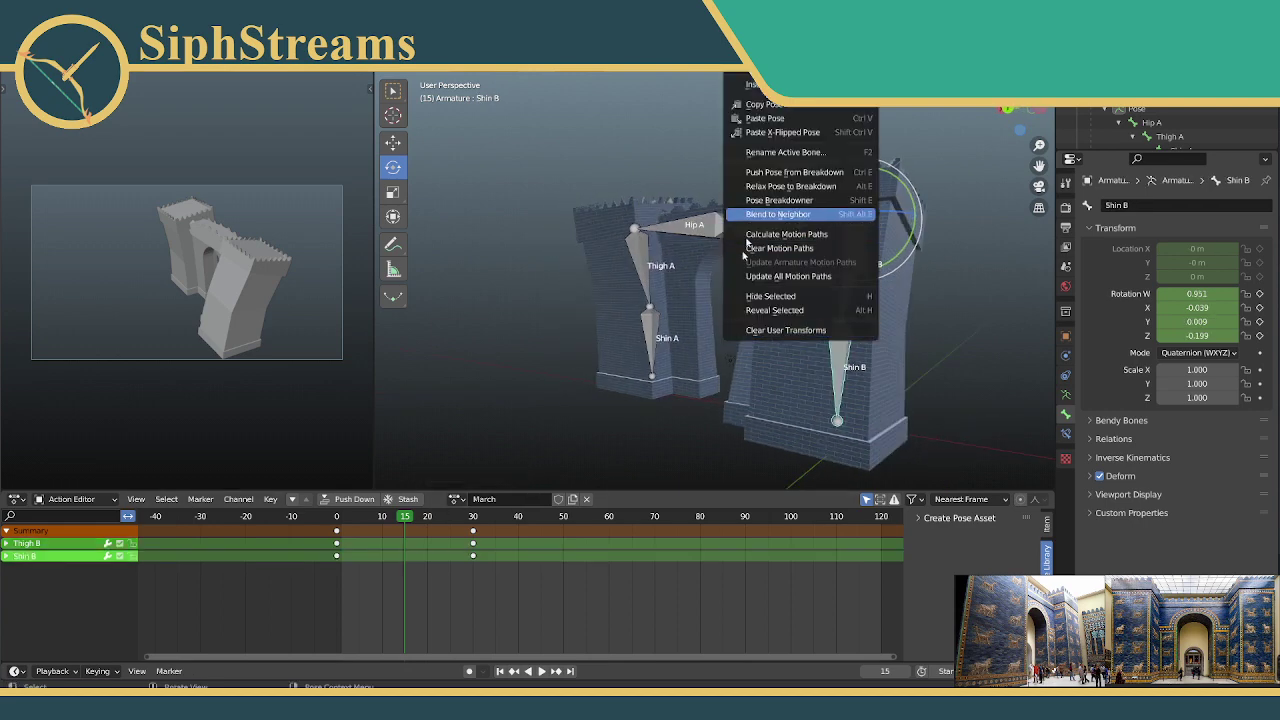
key(i)
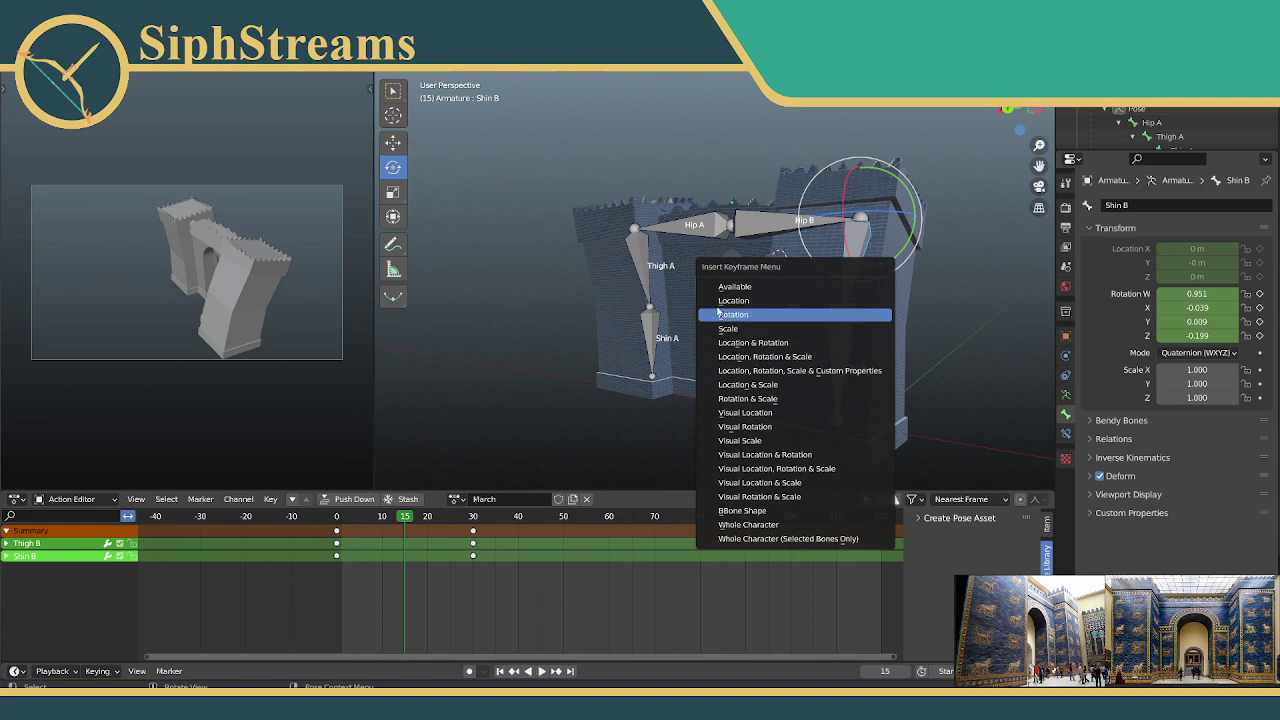
click(762, 343)
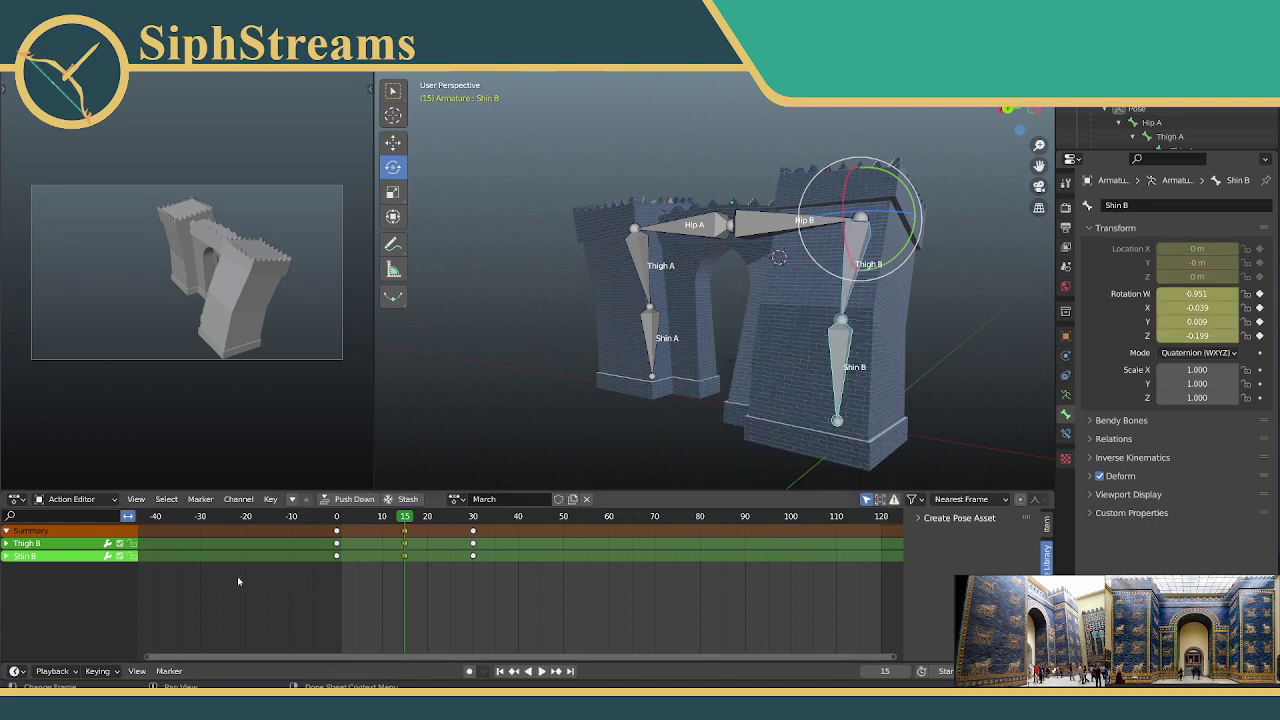
key(shift+Left)
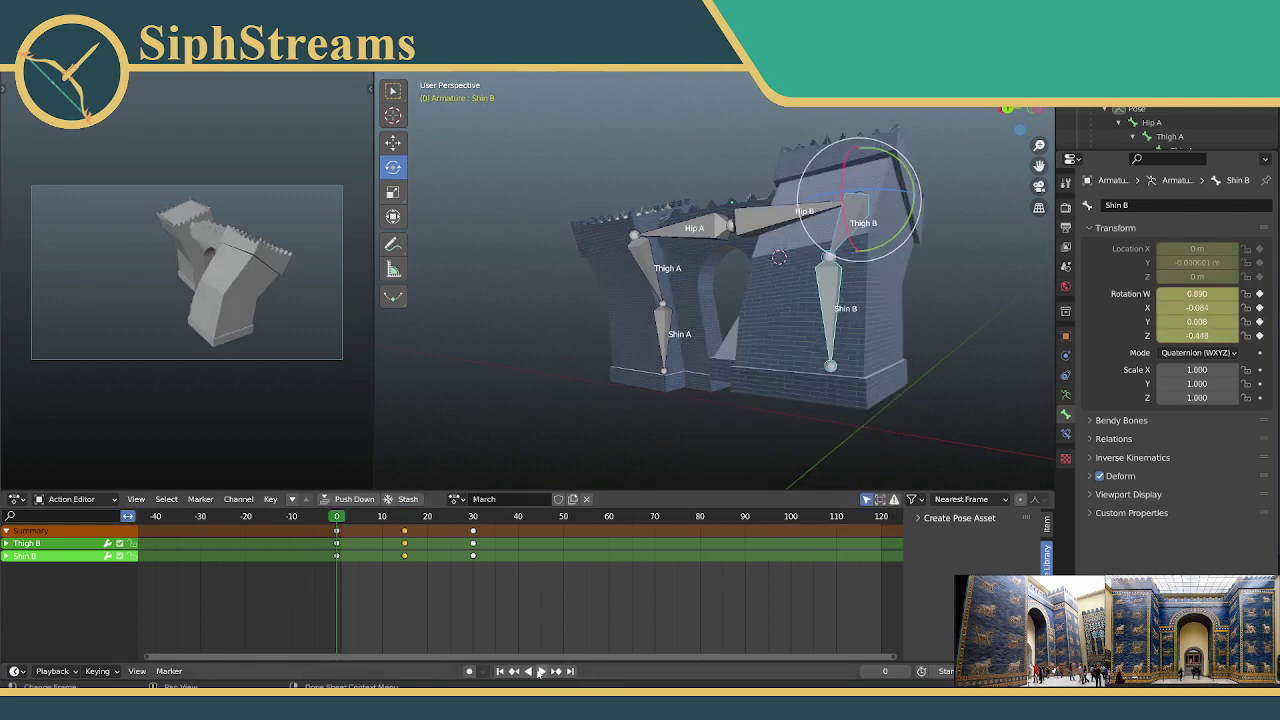
click(539, 672)
Step: Drag the middle Thigh B and Shin B keyframes from frame 15 to frame 10, then stop playback
middle_drag(686, 395, 665, 394)
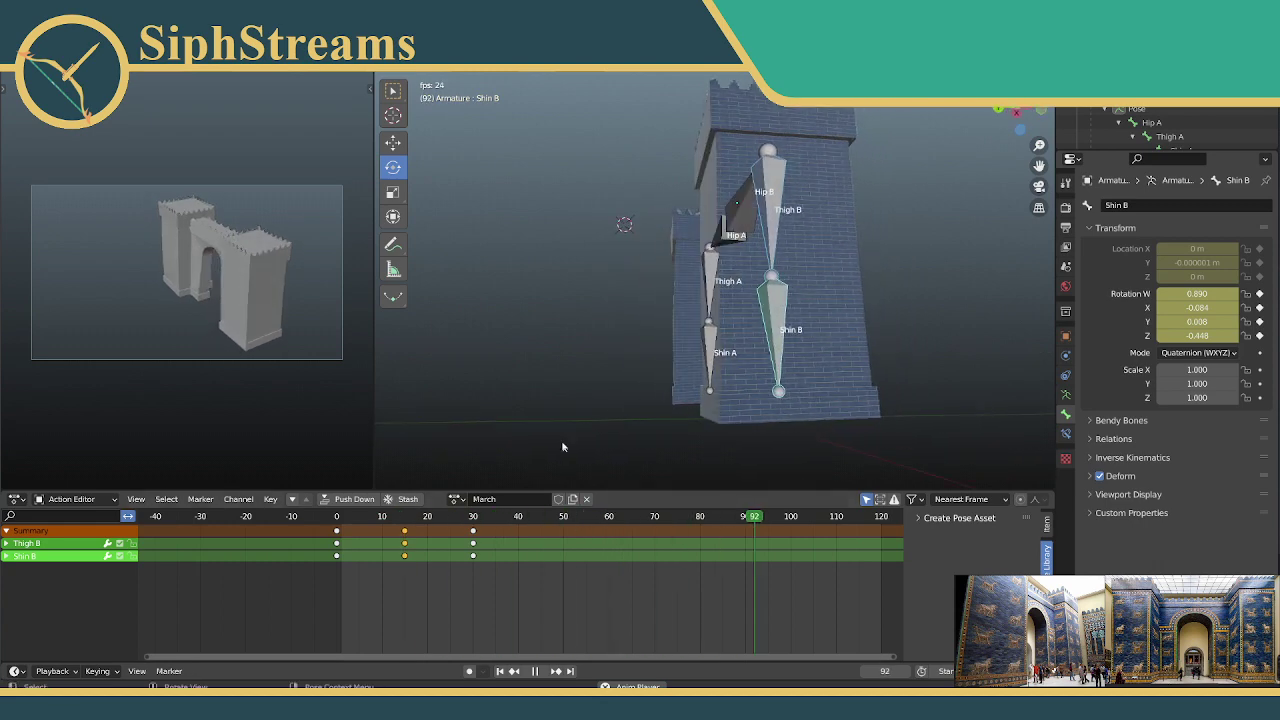
middle_drag(562, 447, 552, 439)
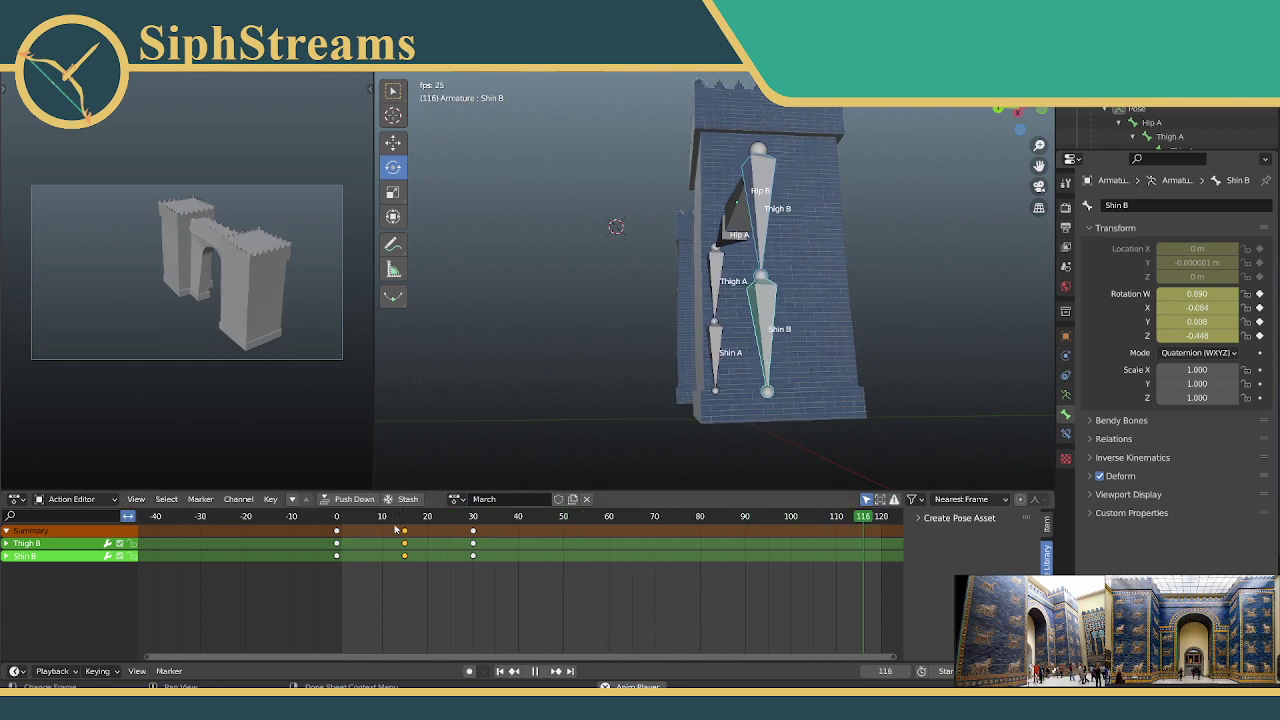
drag(404, 535, 382, 535)
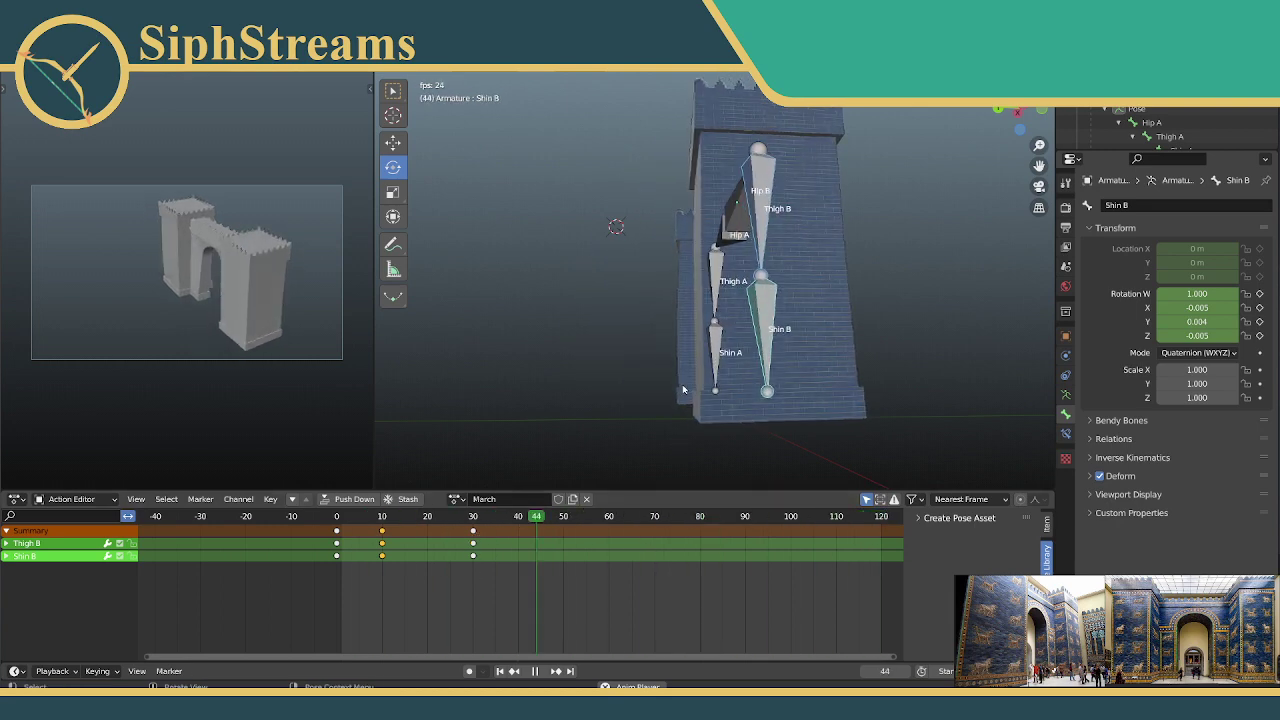
middle_drag(571, 334, 789, 389)
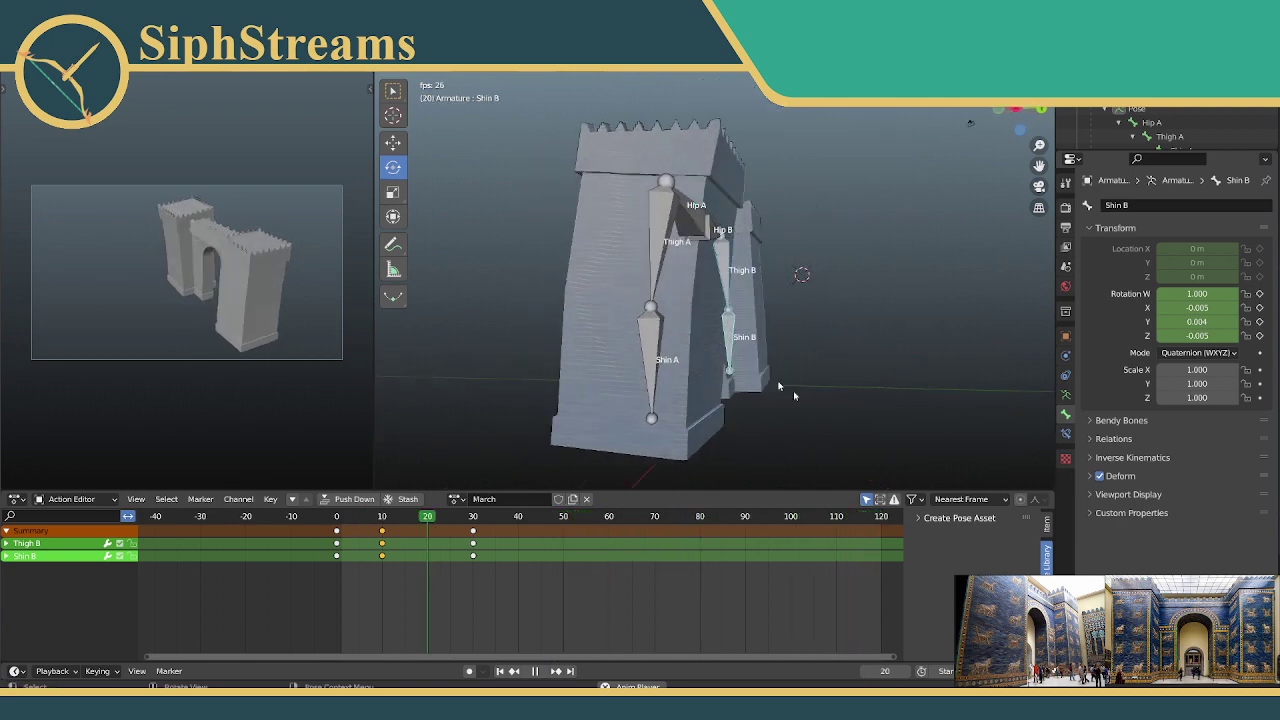
click(1036, 499)
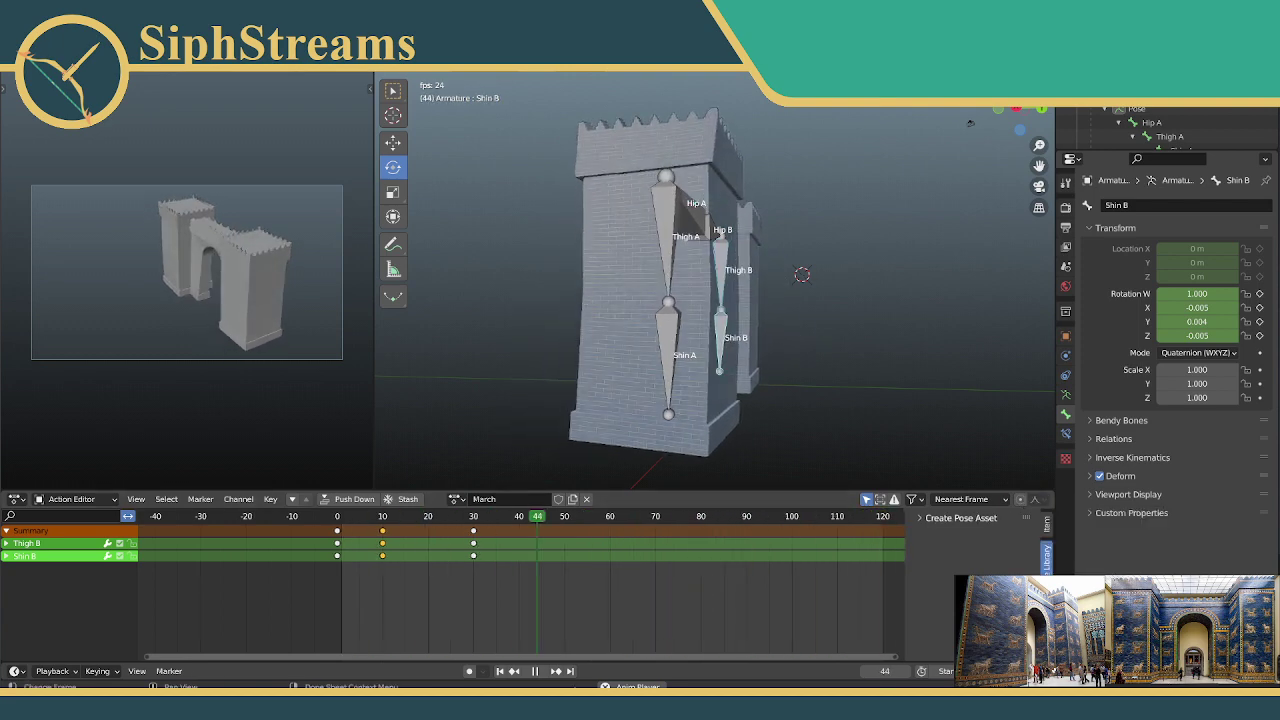
click(534, 671)
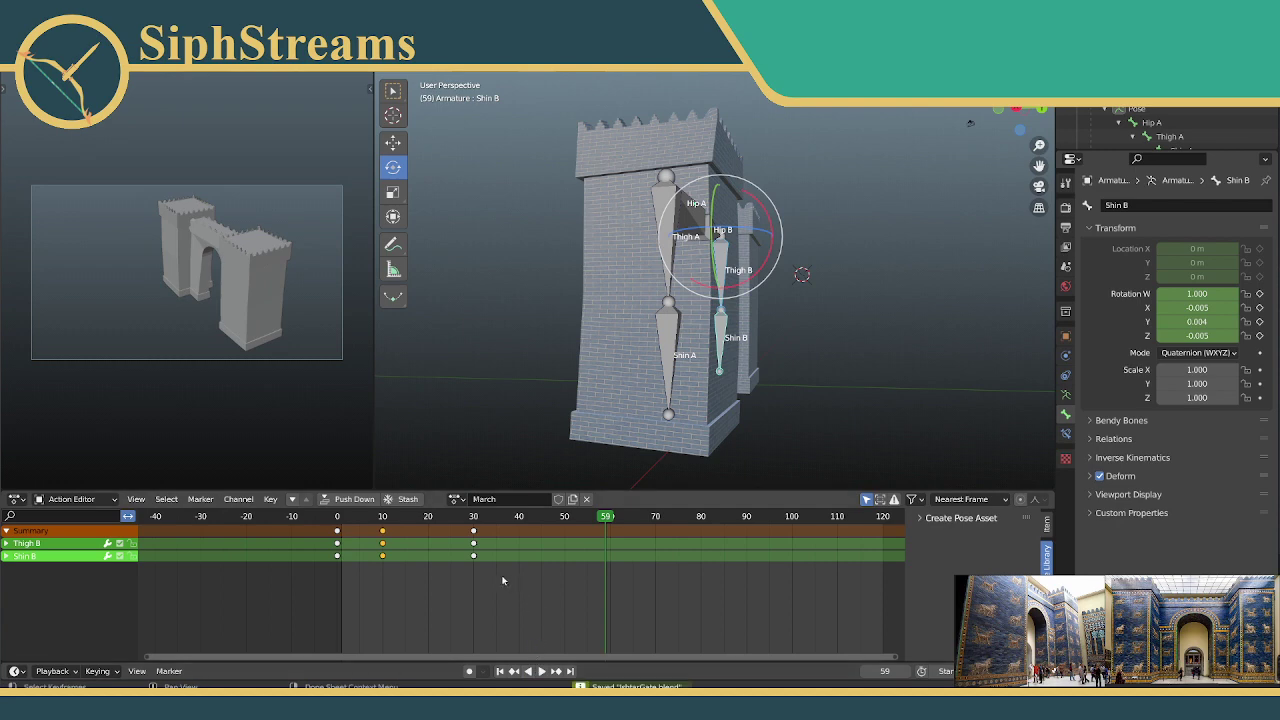
Step: Replay March from frame 1, stop it at frame 38, and go to frame 10
middle_drag(847, 354, 369, 557)
click(500, 671)
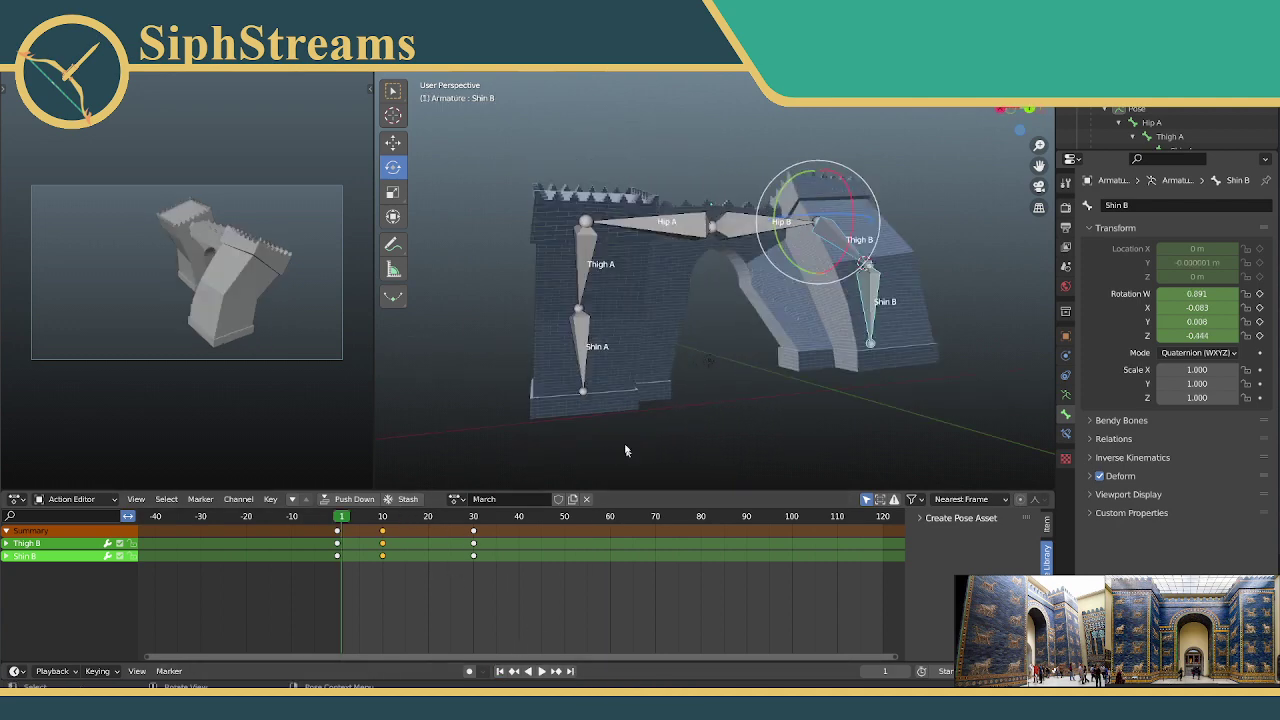
middle_drag(624, 451, 475, 490)
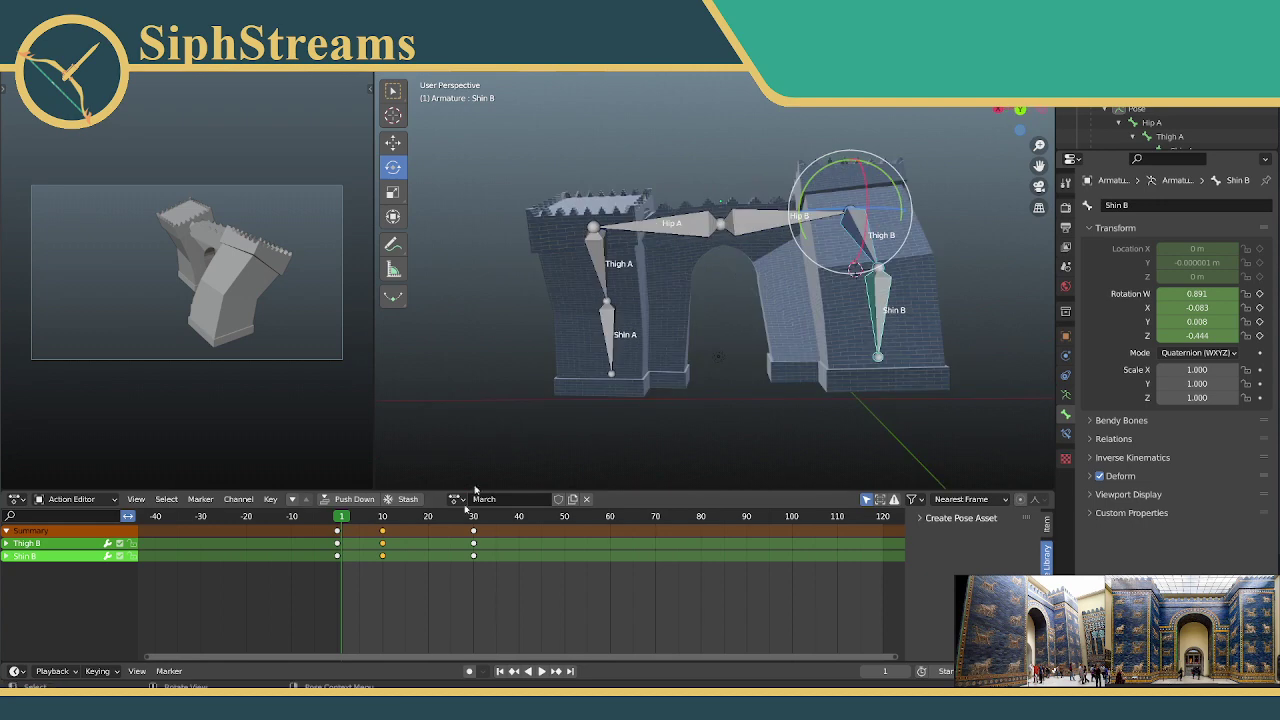
click(541, 671)
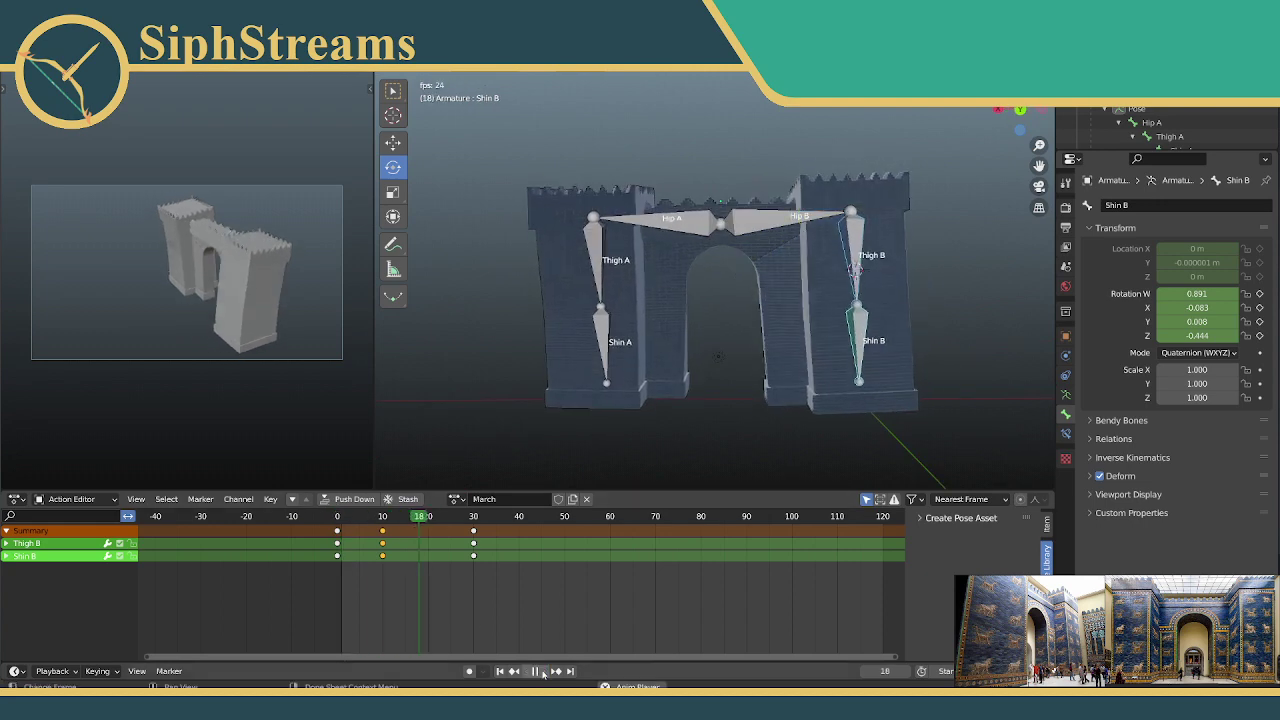
key(space)
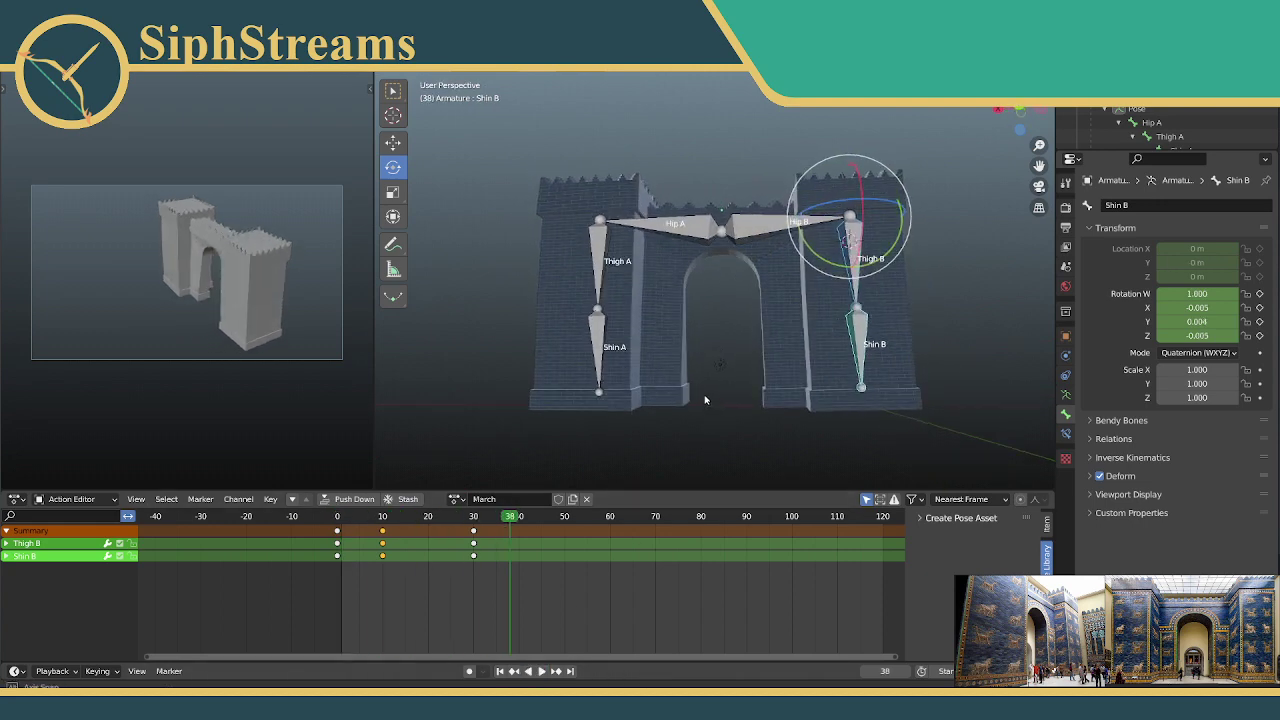
scroll(520, 470, up, 2)
click(379, 518)
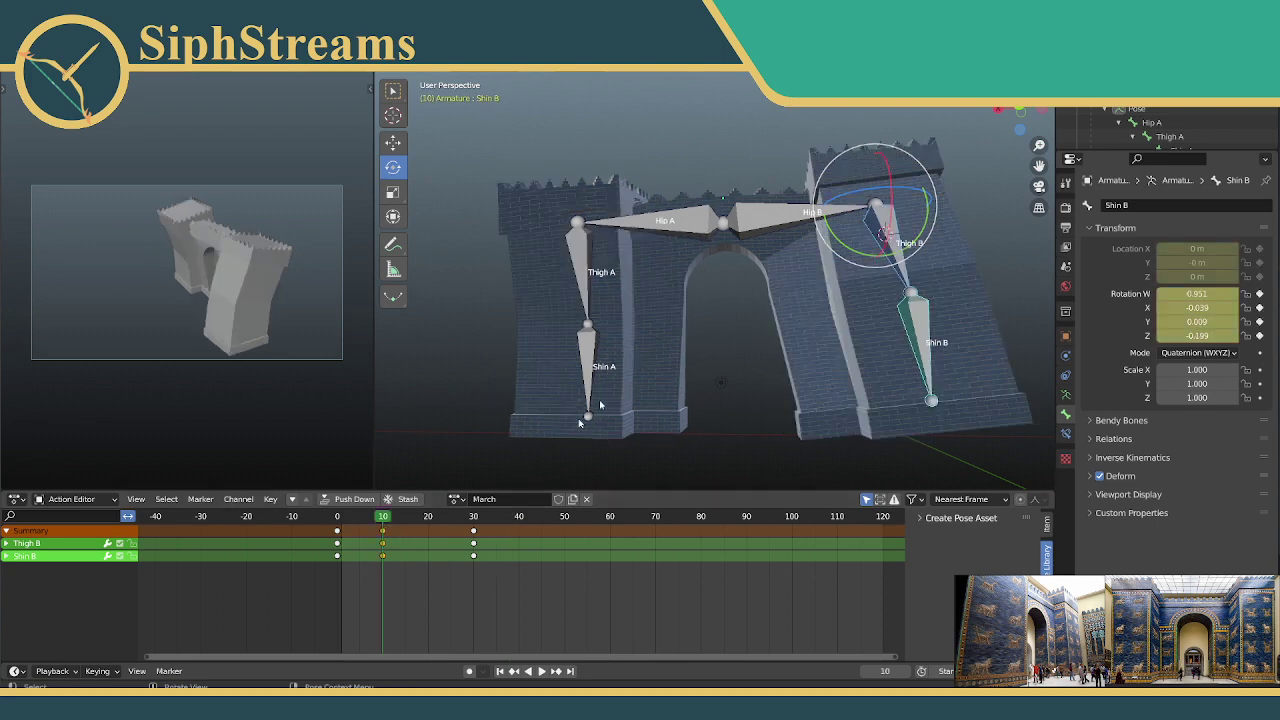
Step: Rotate Hip B slightly about Y at frame 10 and clear the bones' motion paths
click(796, 222)
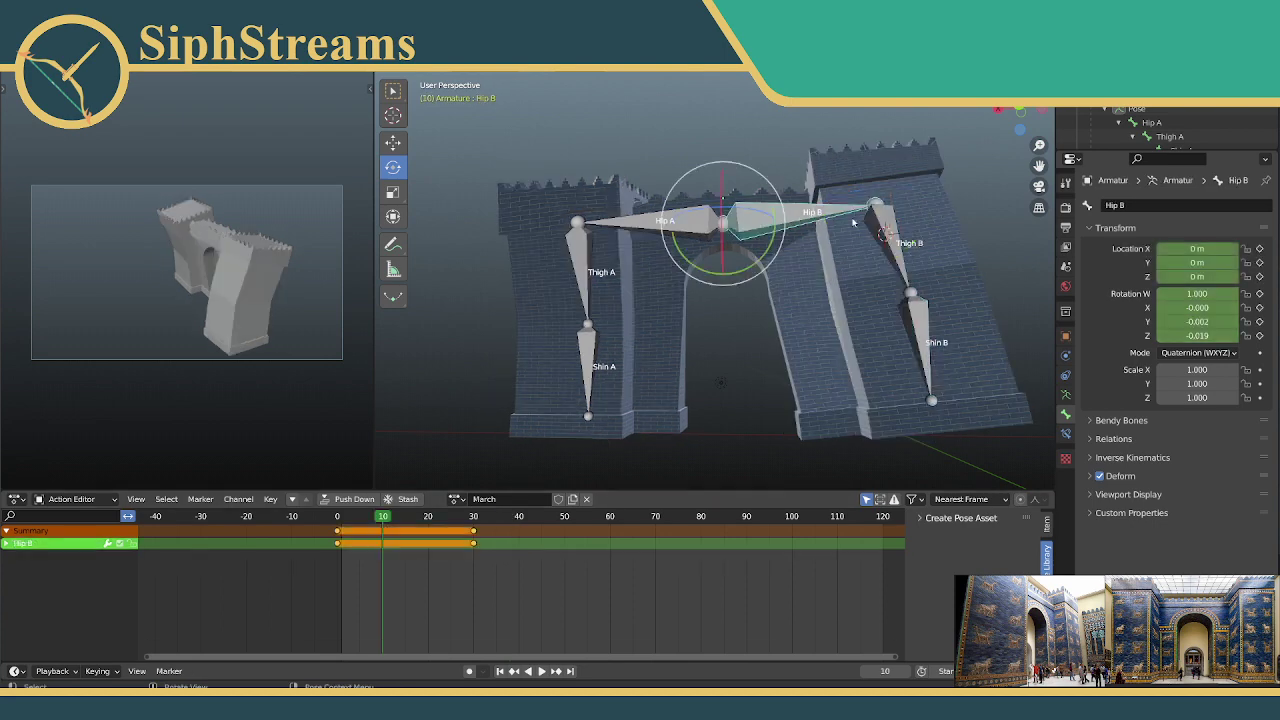
key(r)
key(y)
click(792, 229)
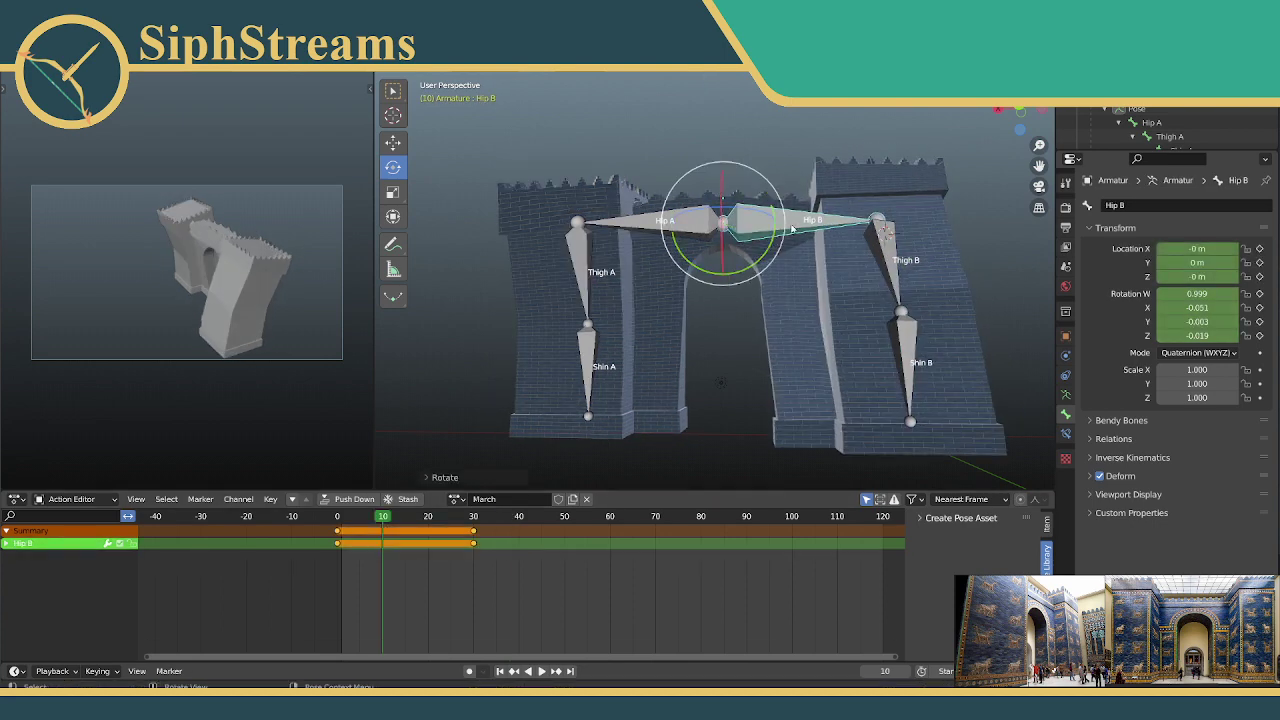
right_click(794, 228)
click(794, 228)
Step: Key Hip B's location and rotation at frame 10 and play the walk cycle
middle_drag(800, 242, 754, 230)
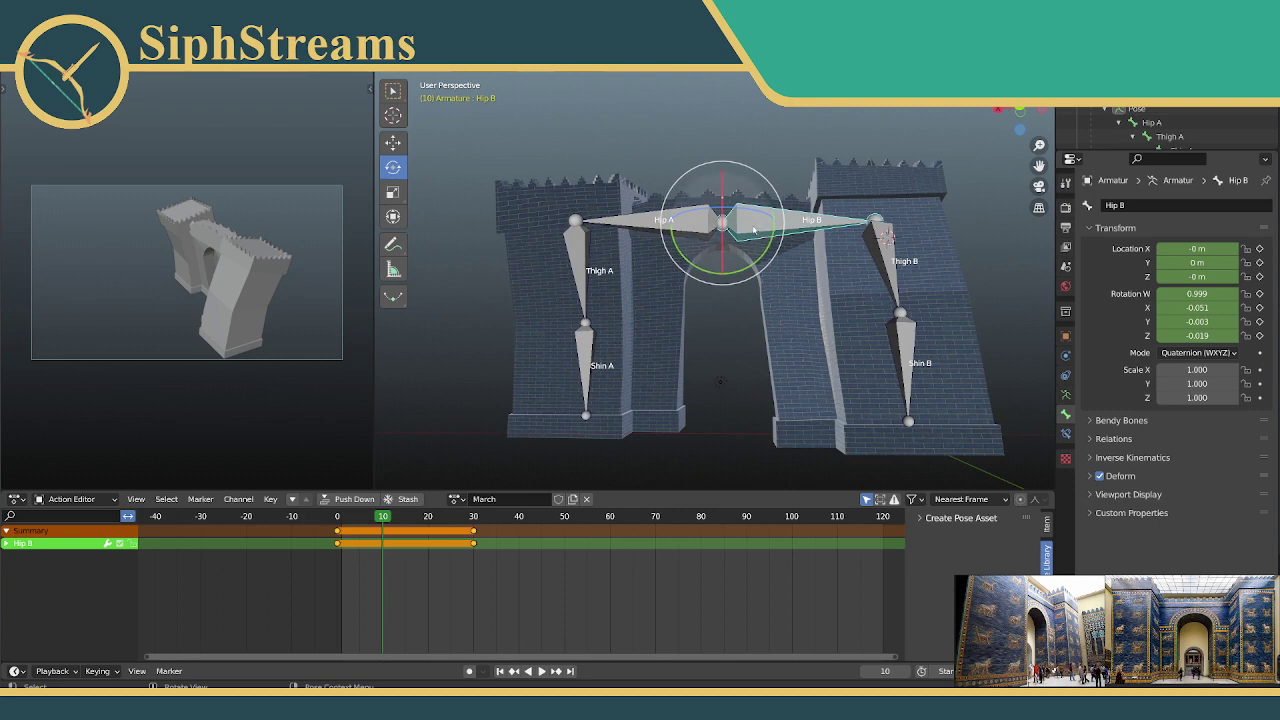
key(i)
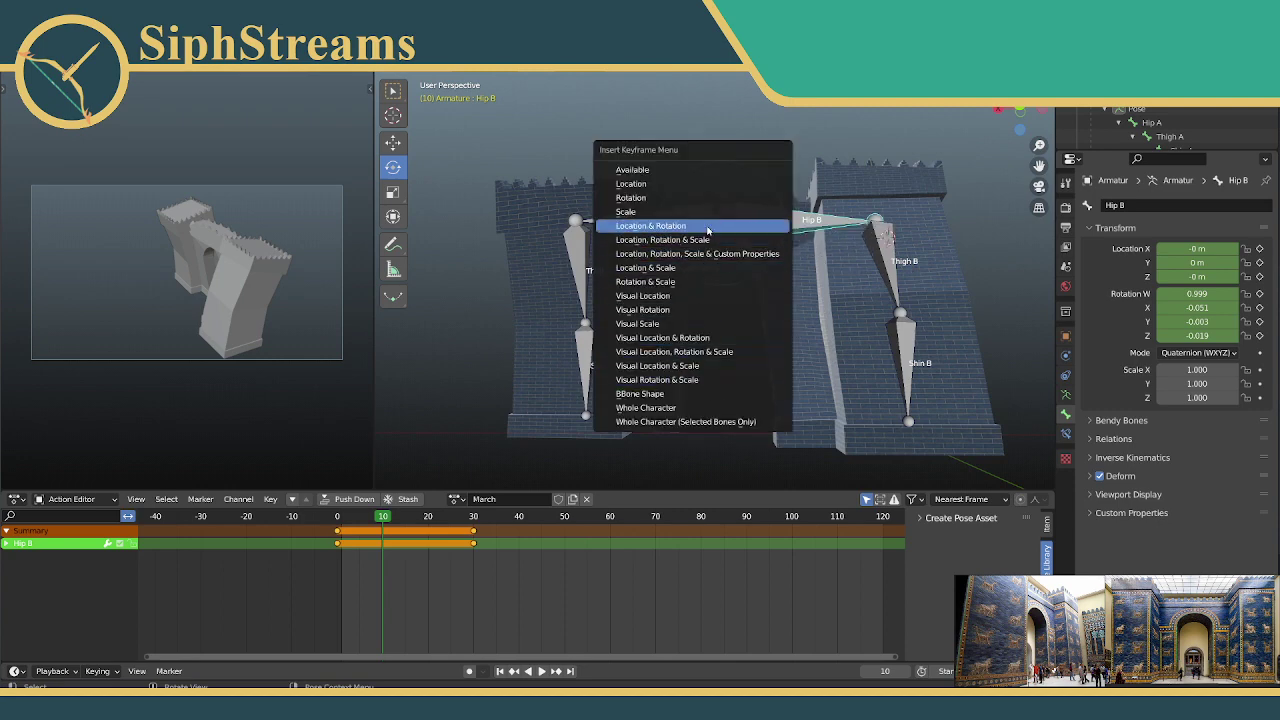
click(707, 229)
middle_drag(707, 229, 650, 242)
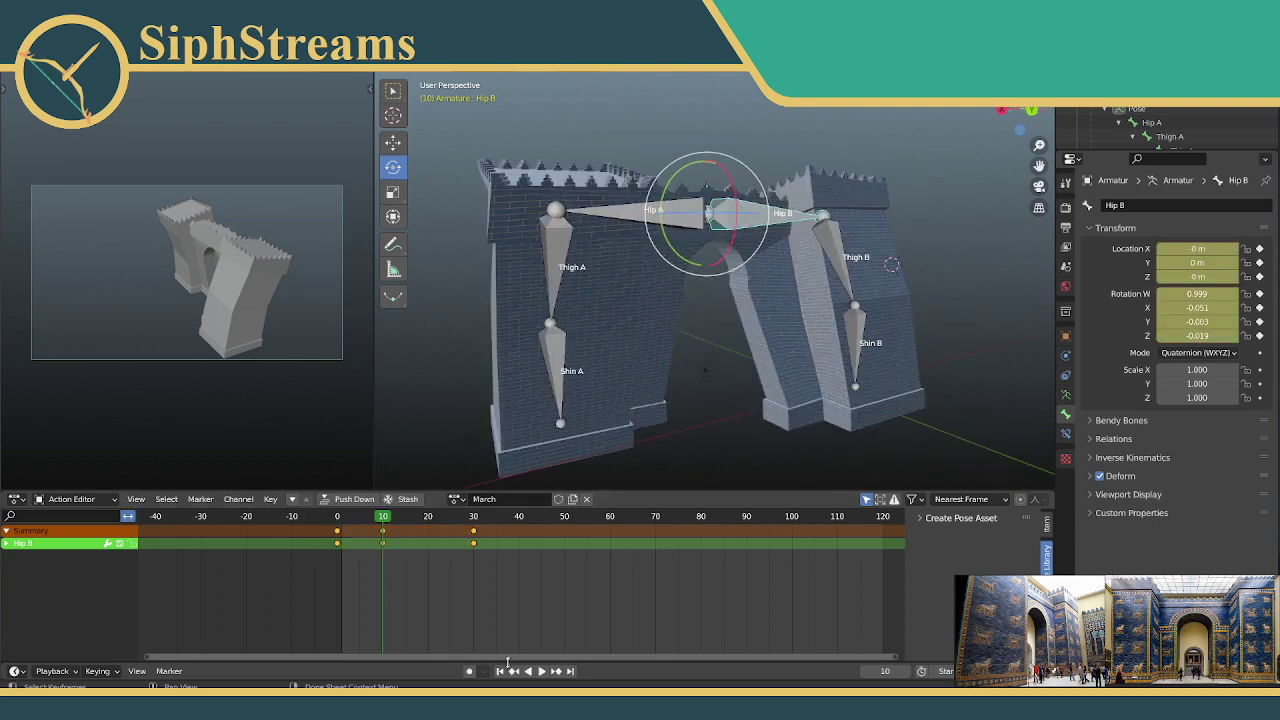
click(540, 671)
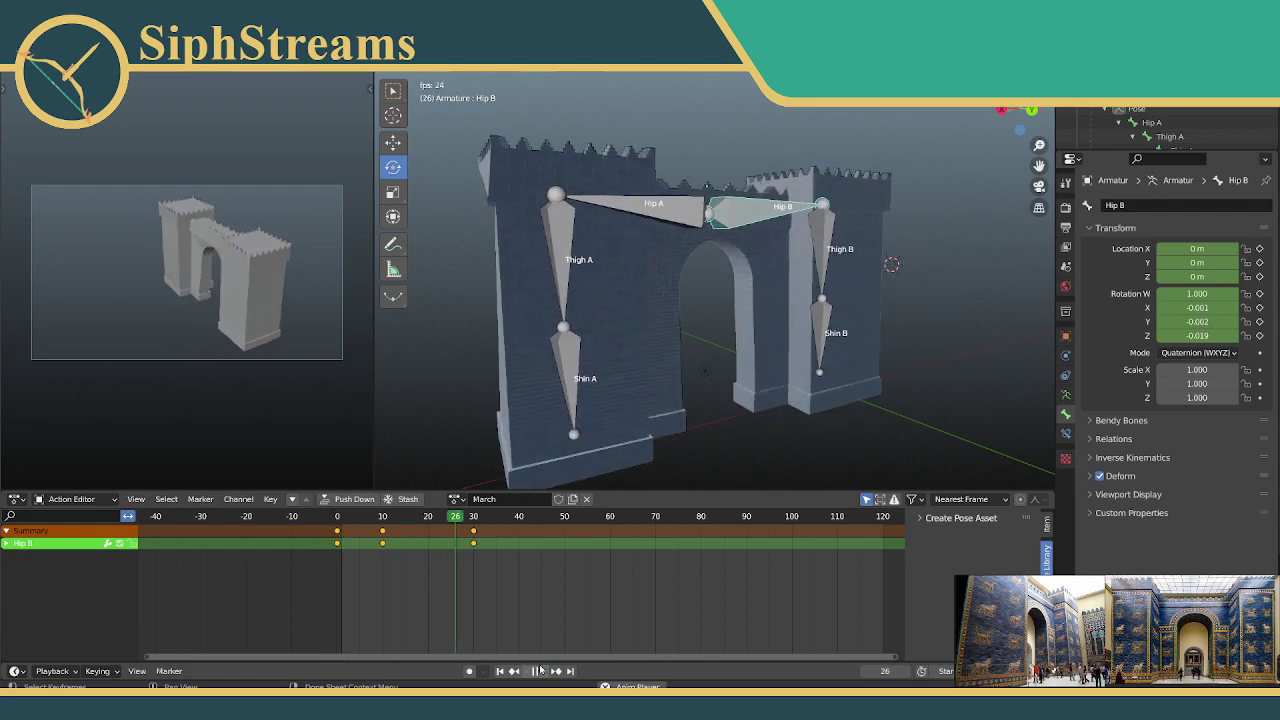
Step: Watch the looping cycle from a side-on angle and save IshtarGate.blend
scroll(690, 400, down, 3)
middle_drag(720, 400, 678, 405)
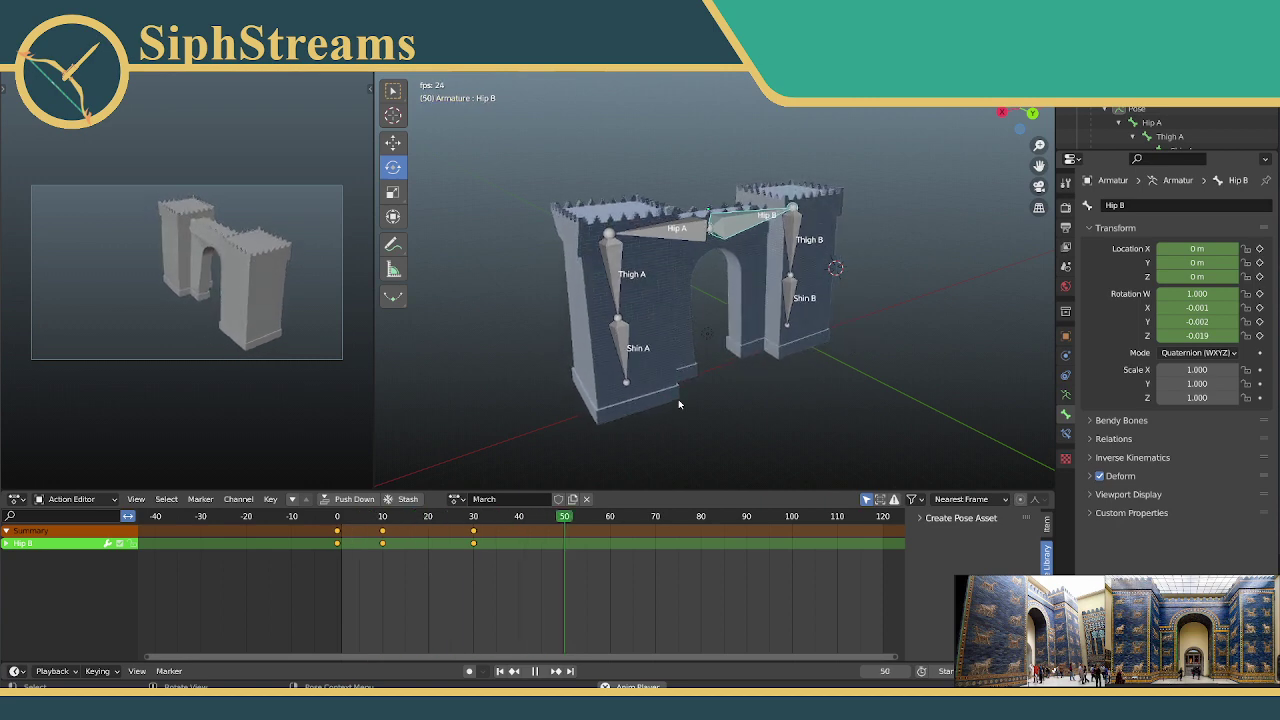
middle_drag(678, 404, 696, 272)
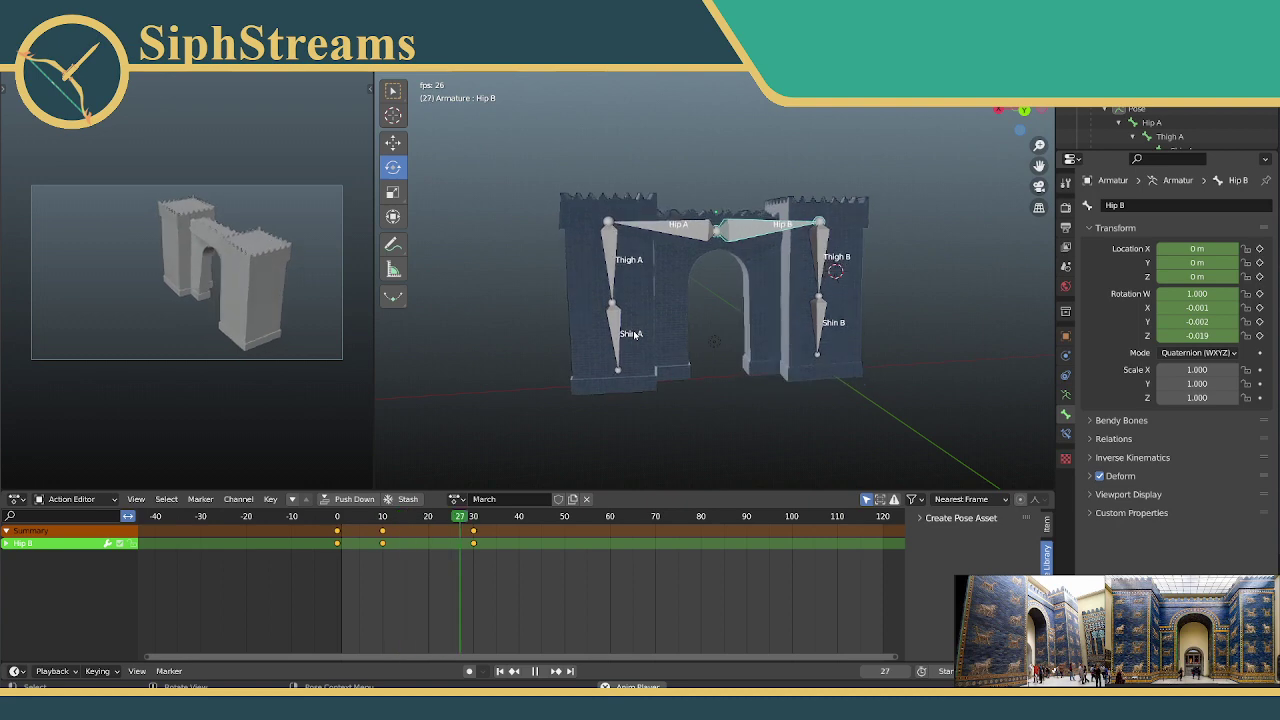
key(ctrl+s)
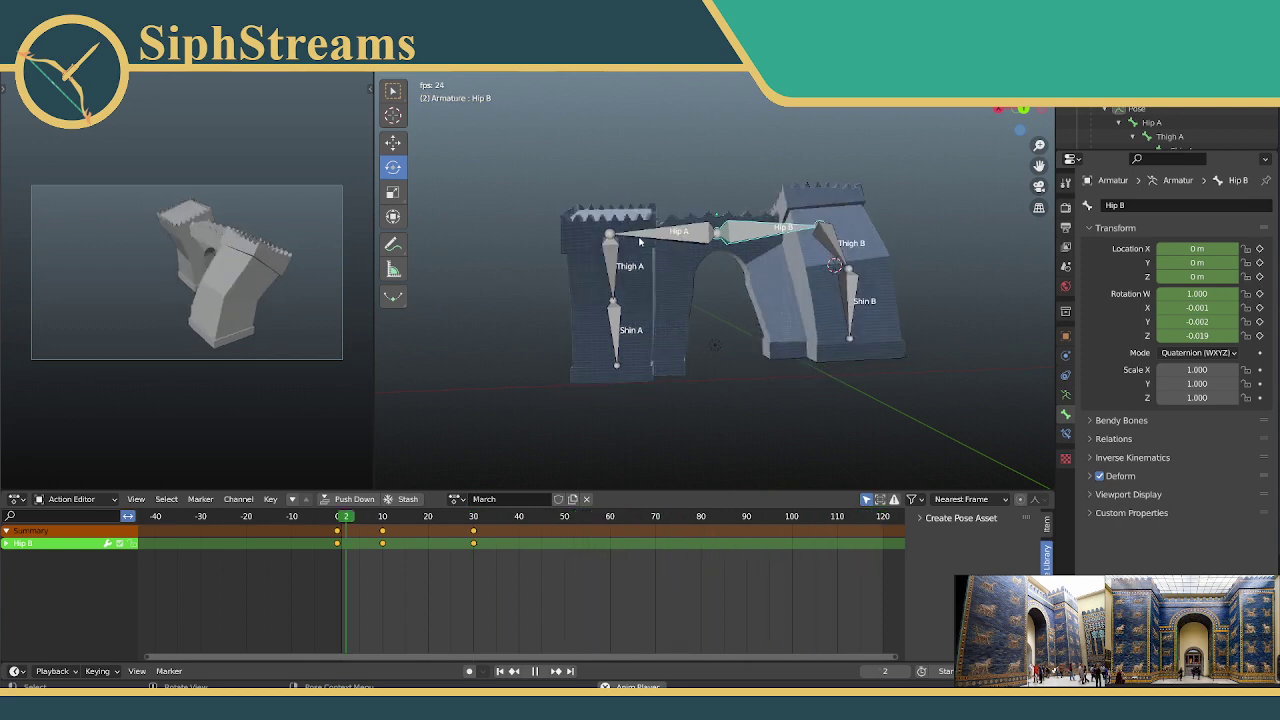
click(534, 671)
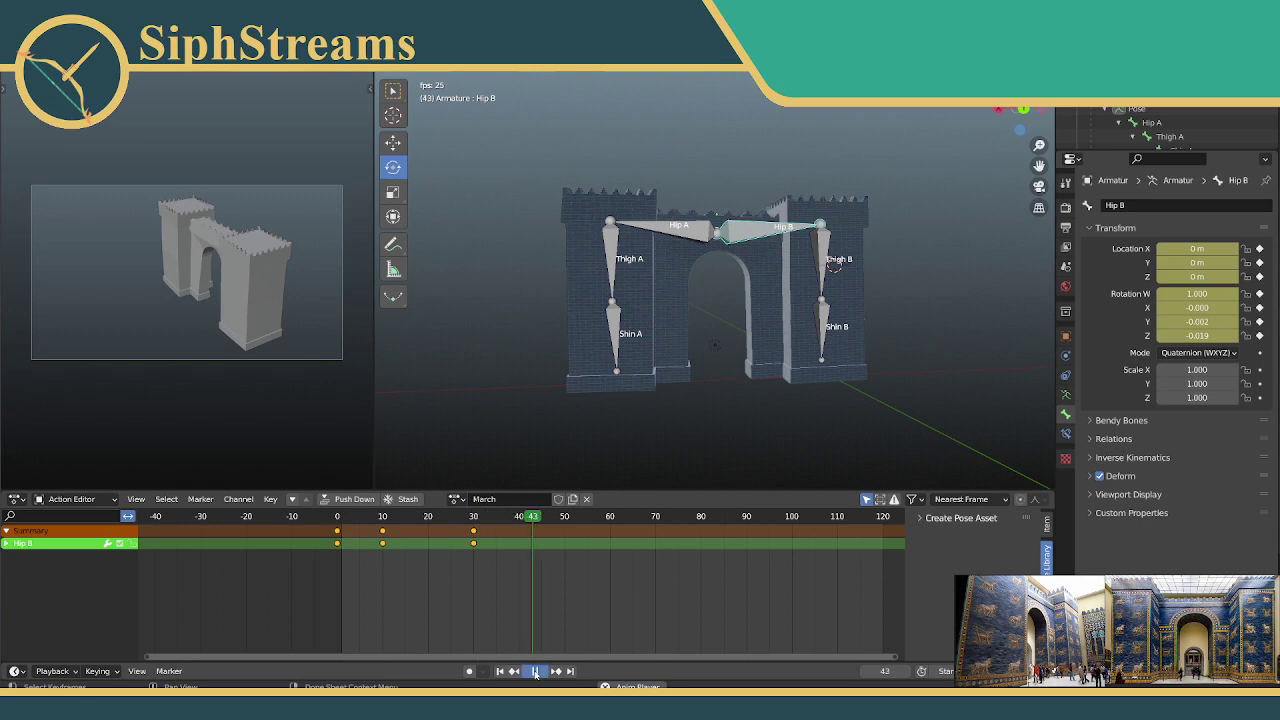
click(500, 671)
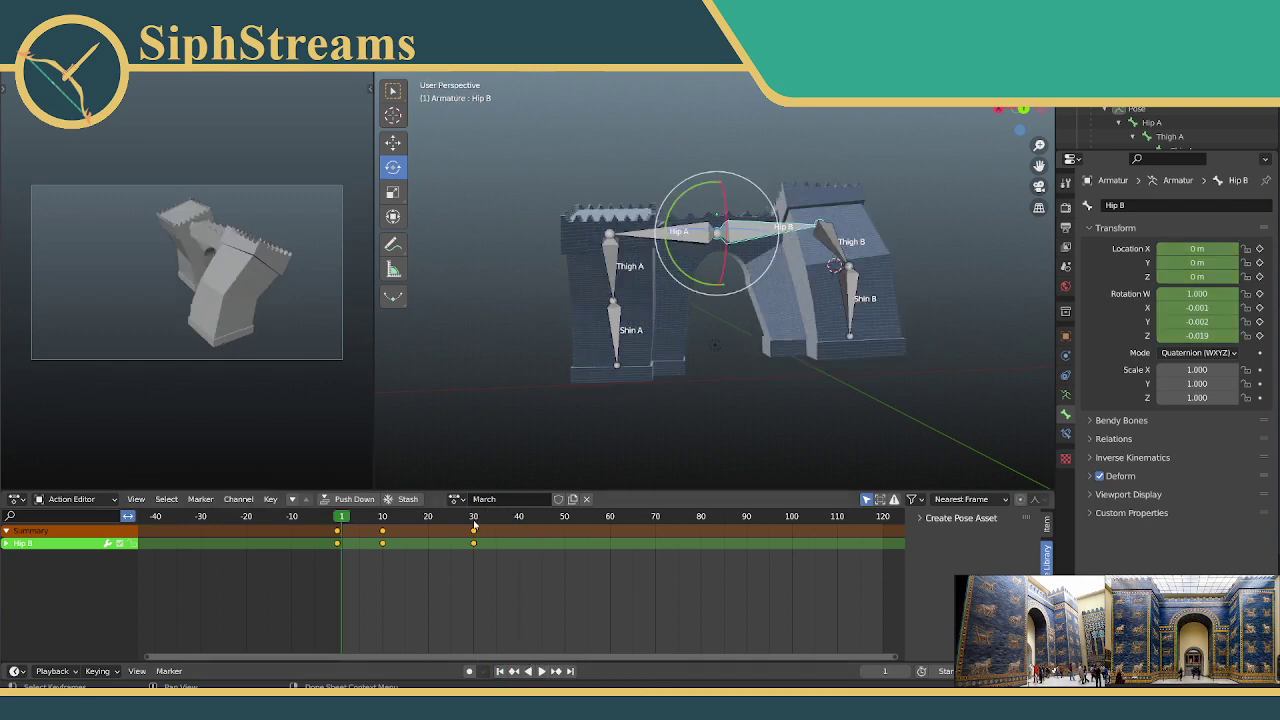
click(613, 282)
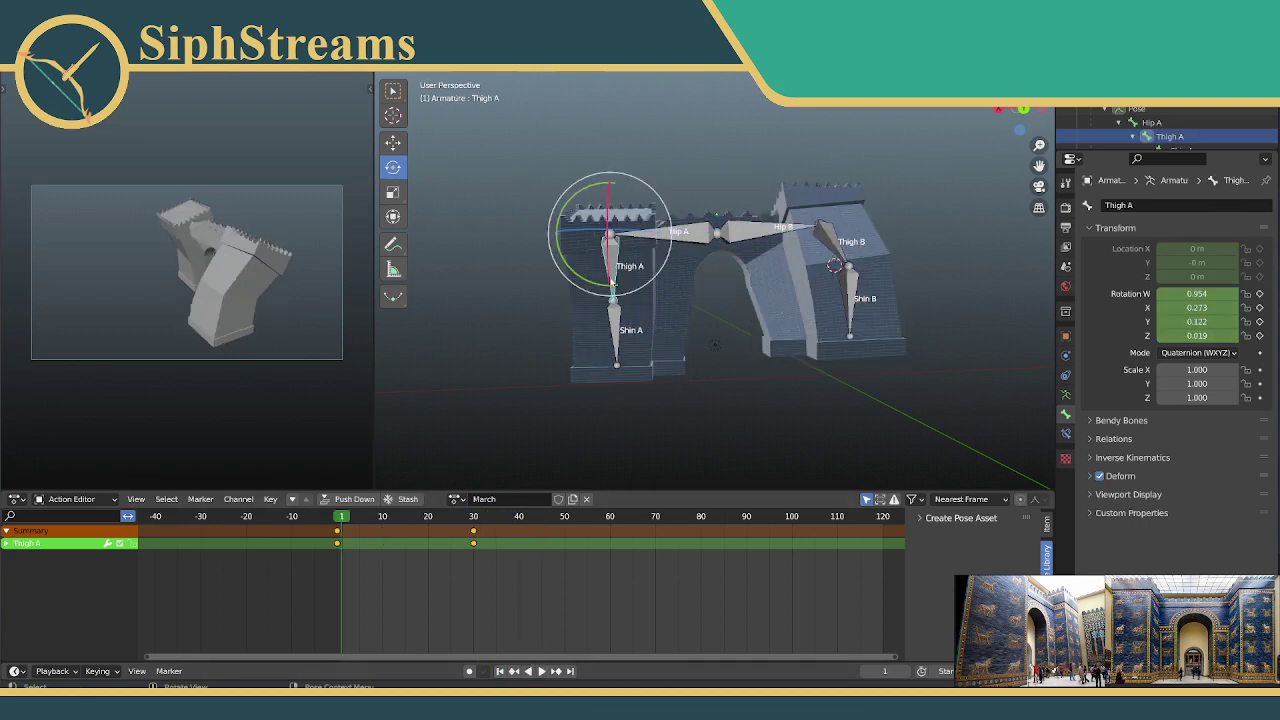
shift+click(618, 333)
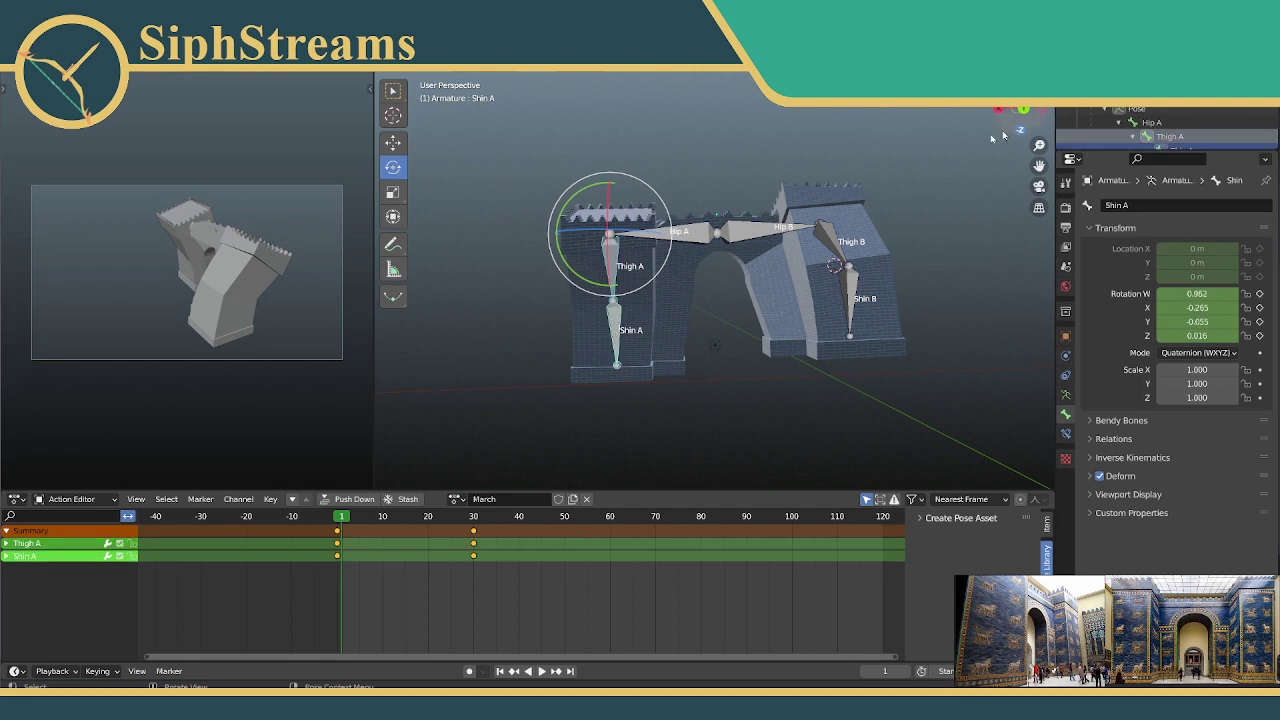
middle_drag(703, 270, 835, 261)
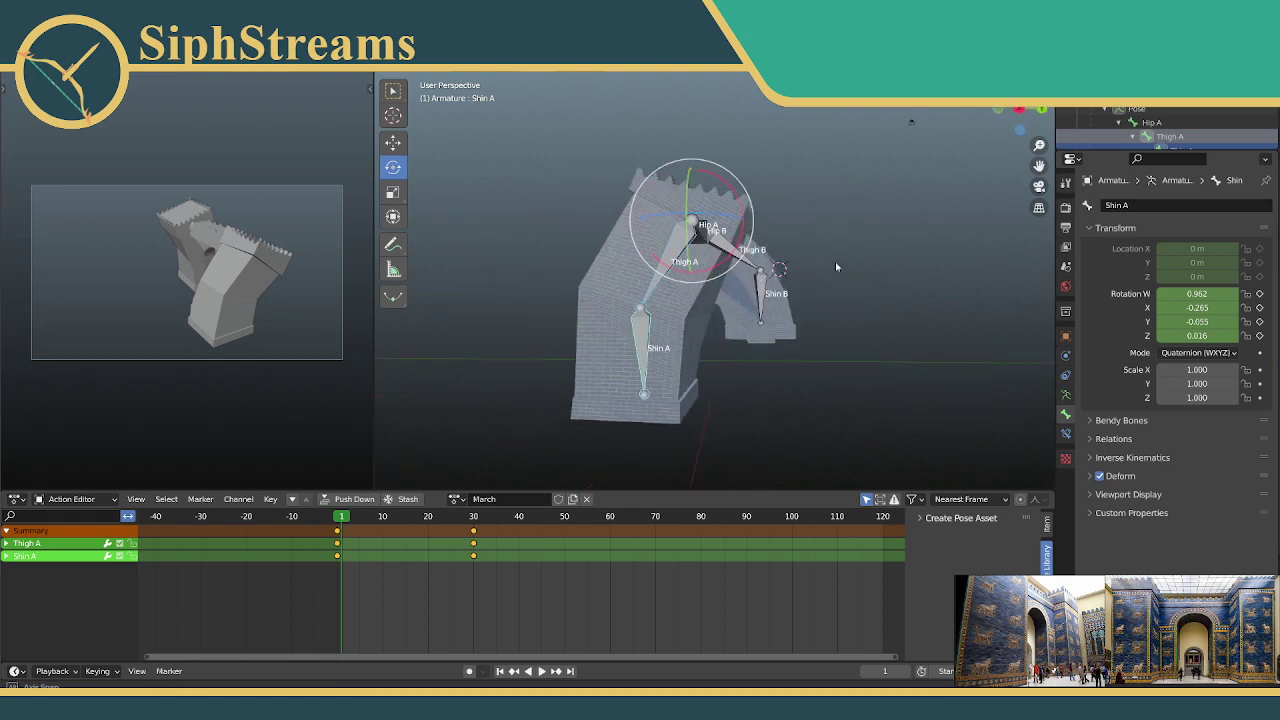
click(545, 671)
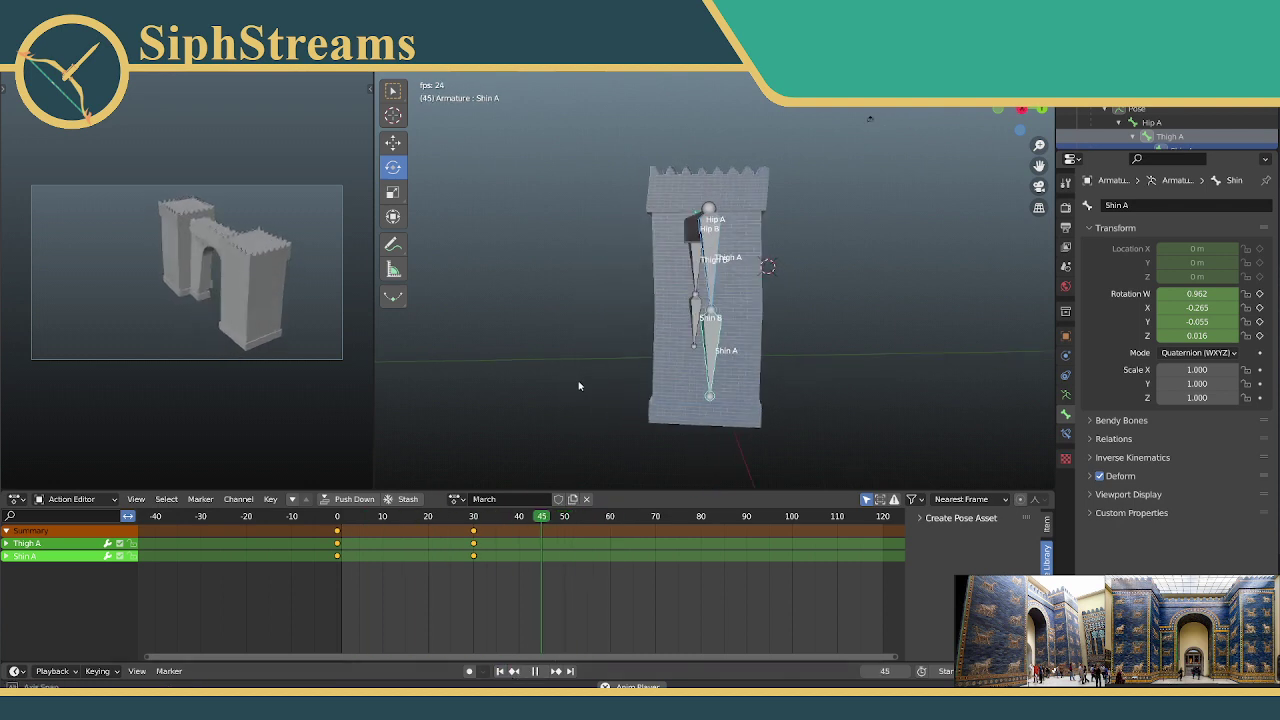
click(535, 668)
click(338, 515)
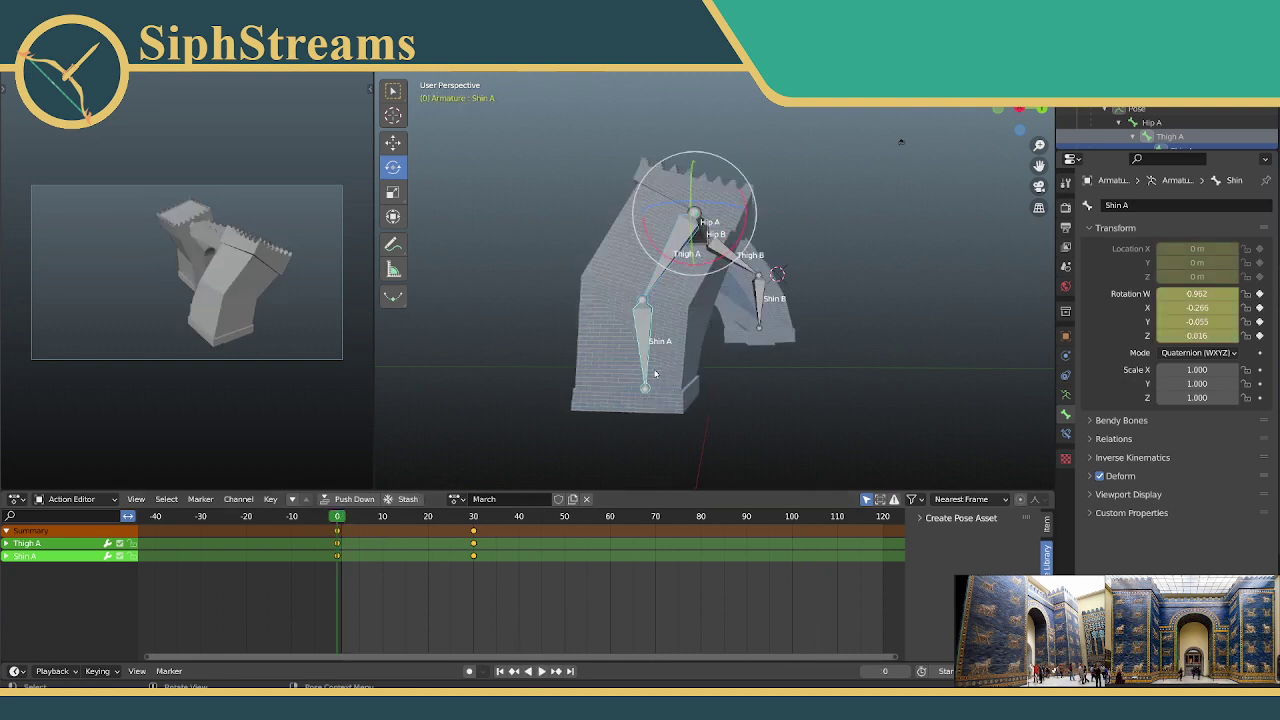
click(542, 672)
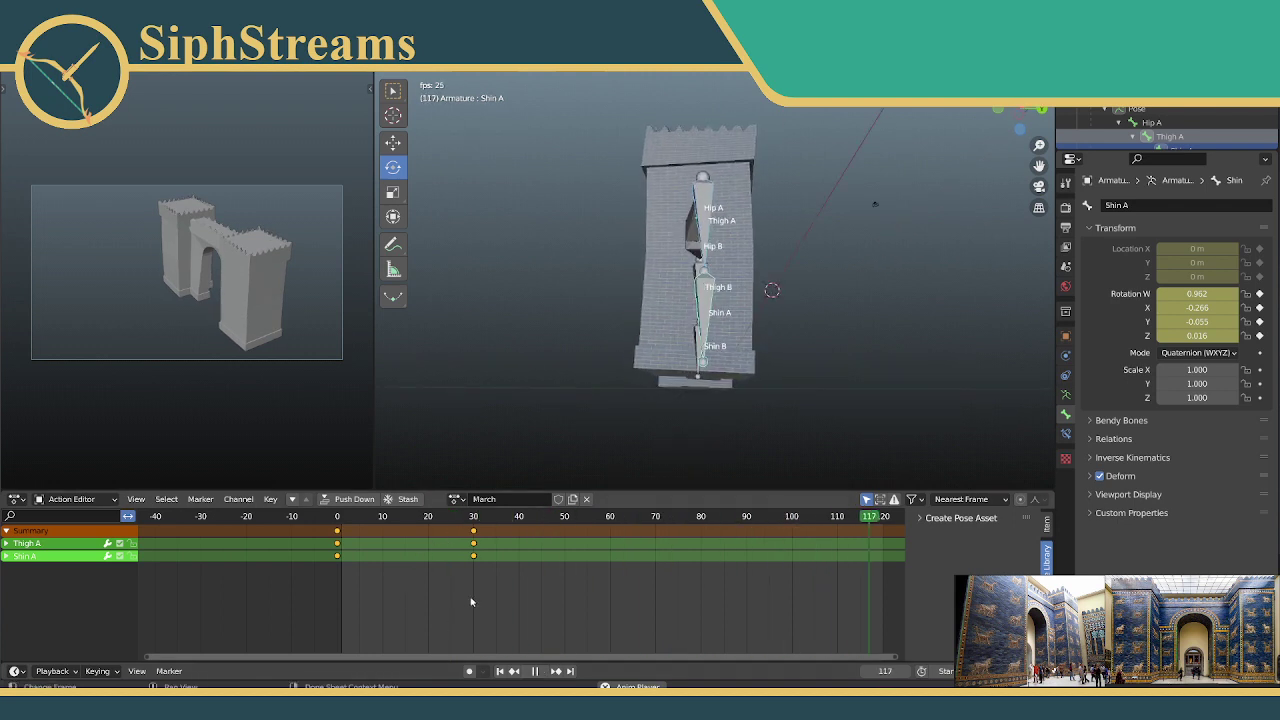
Step: Stop playback, go to frame 0, and rotate Thigh A to re-pose the left leg
click(534, 671)
click(500, 671)
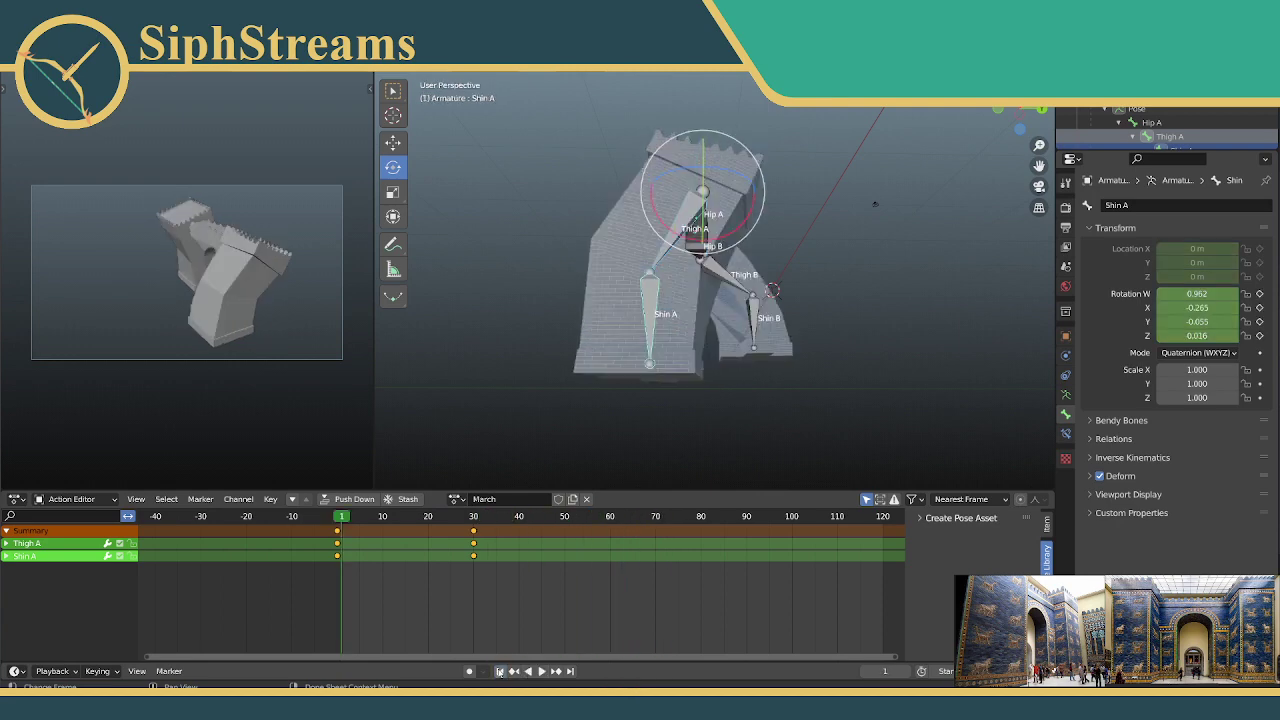
middle_drag(745, 342, 686, 357)
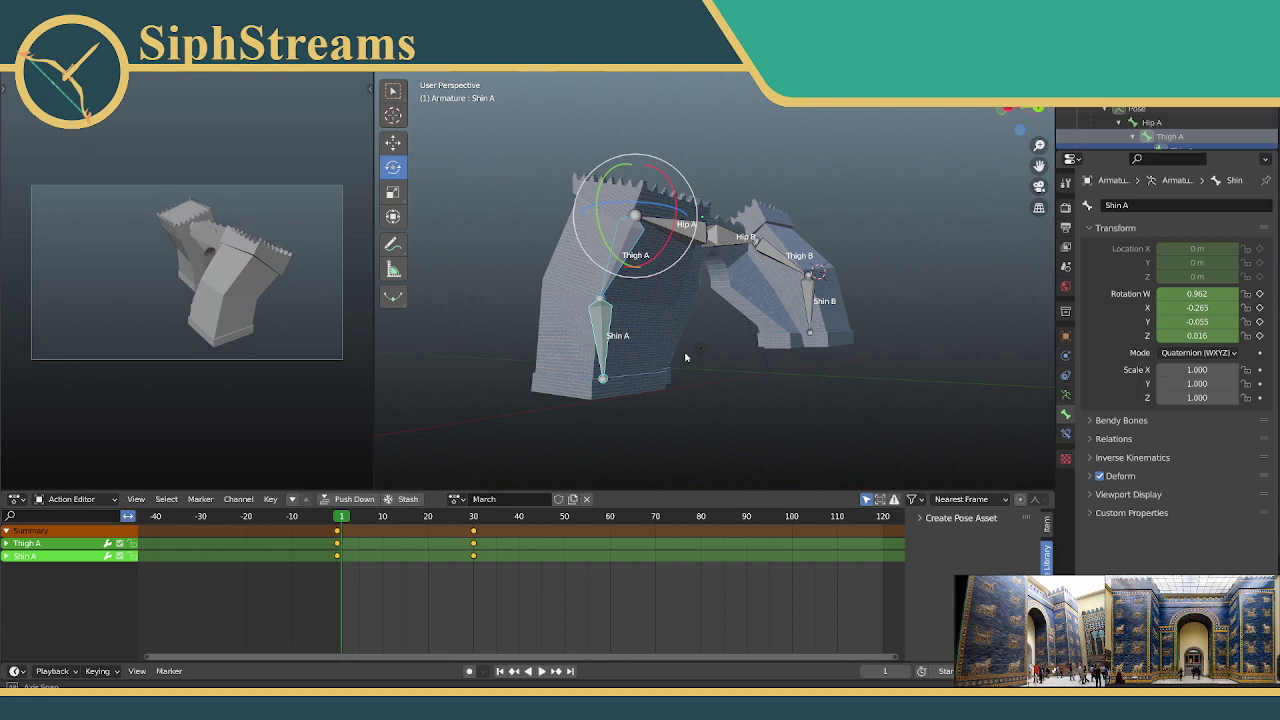
middle_drag(595, 333, 651, 353)
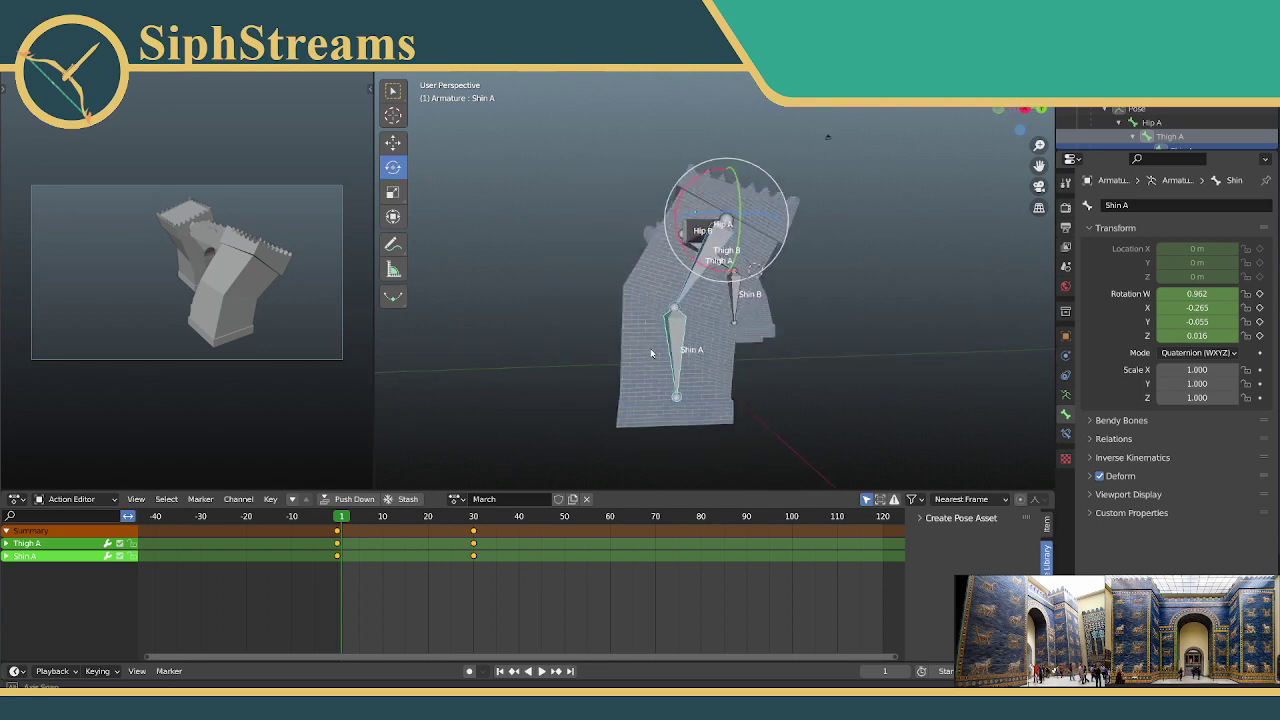
click(675, 305)
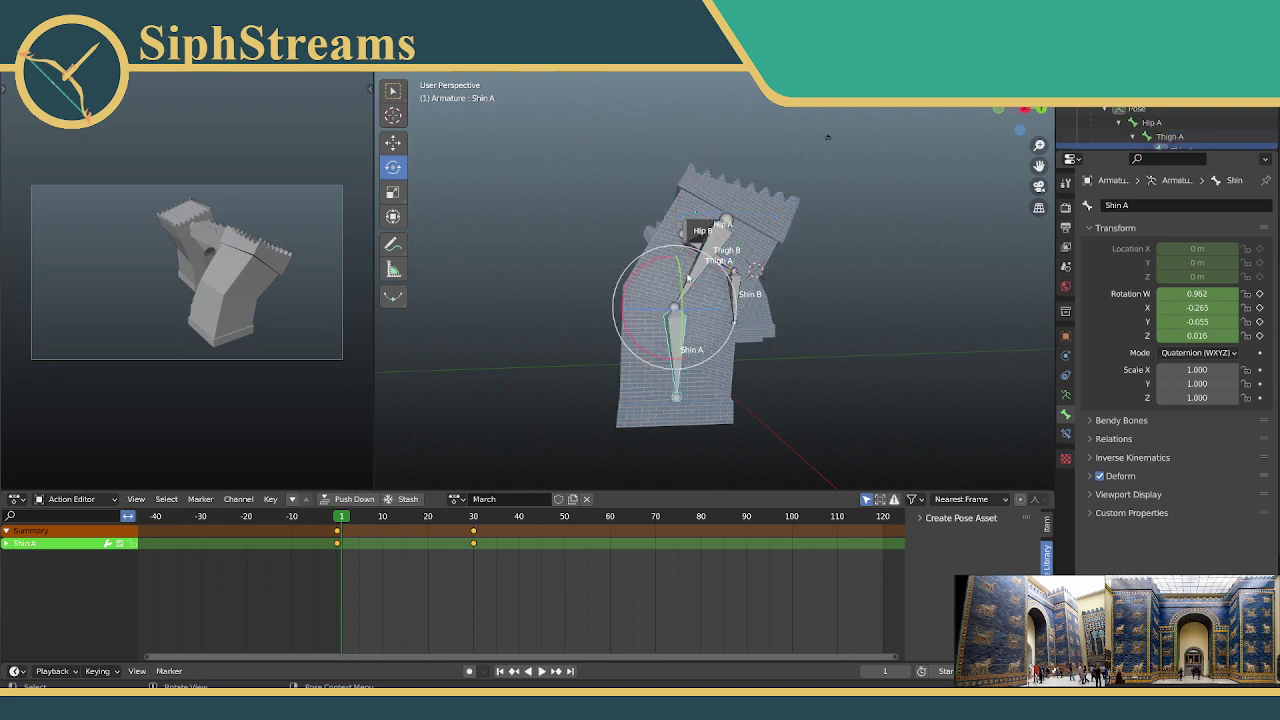
mouse_move(800, 322)
middle_down()
mouse_move(830, 320)
mouse_move(798, 317)
middle_up()
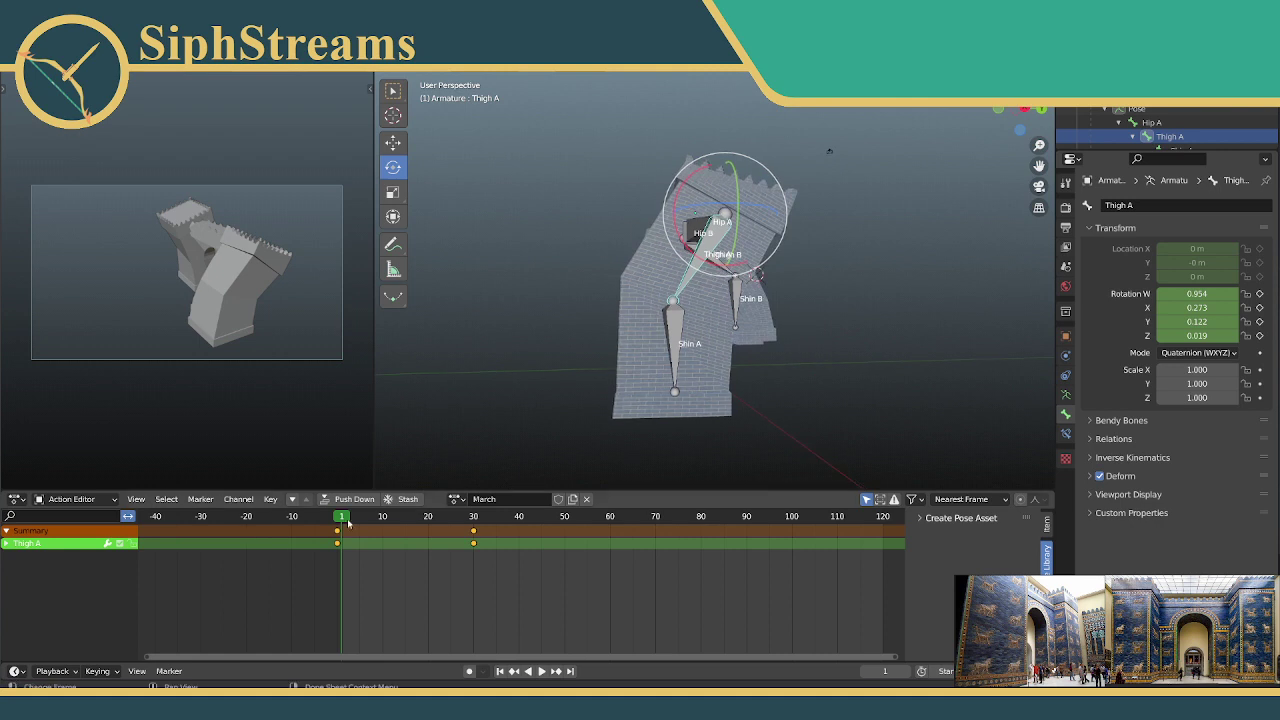
key(Left)
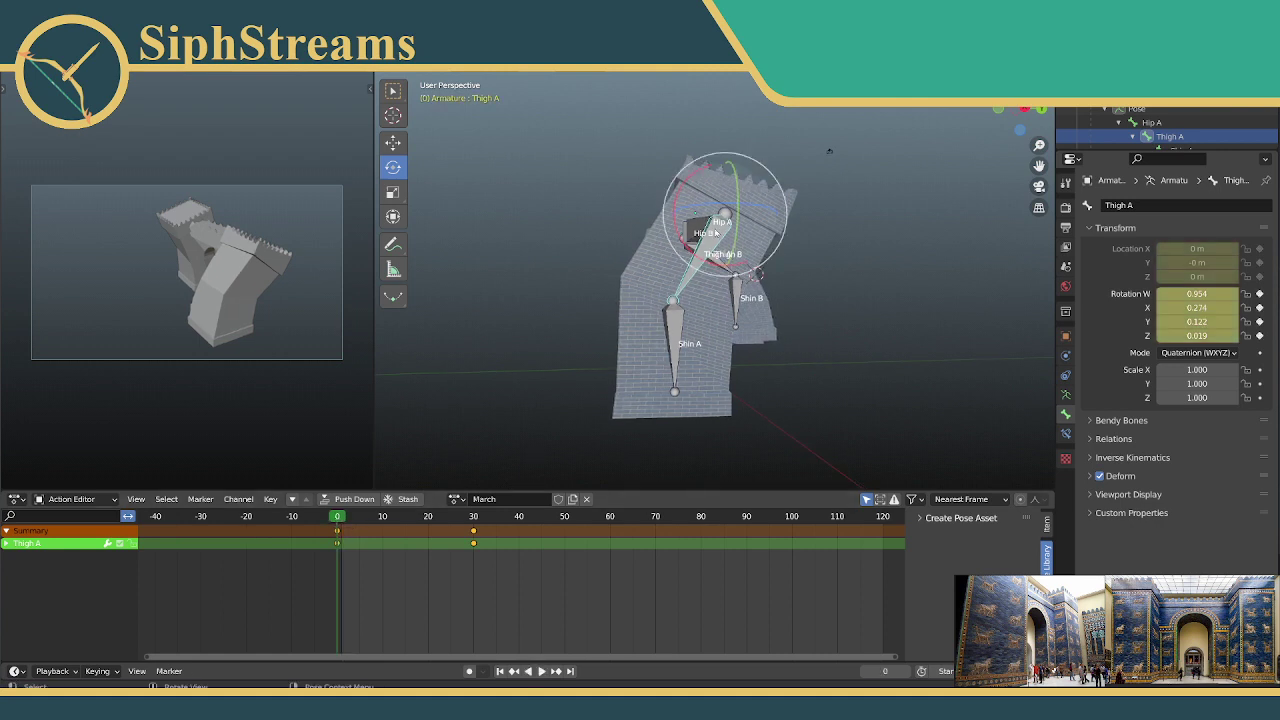
drag(678, 242, 703, 270)
Step: Swing Shin A around its X axis to W 0.993, X 0.113
click(703, 270)
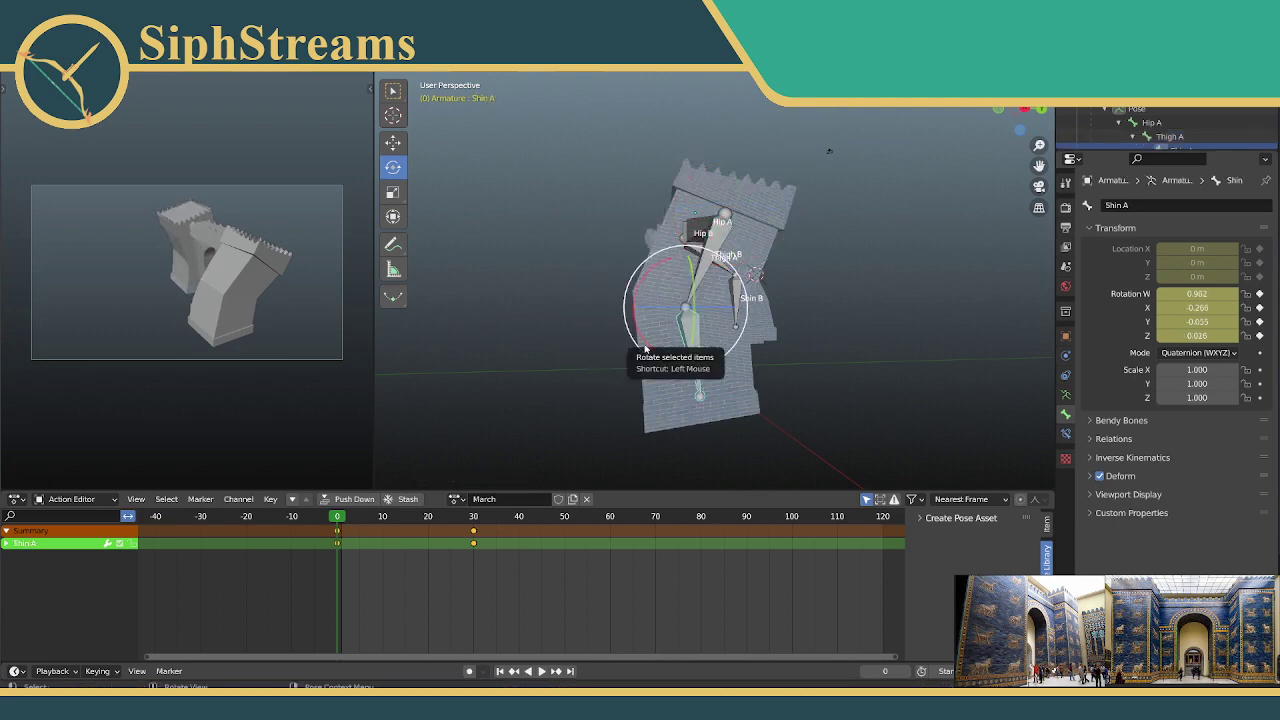
drag(641, 355, 632, 302)
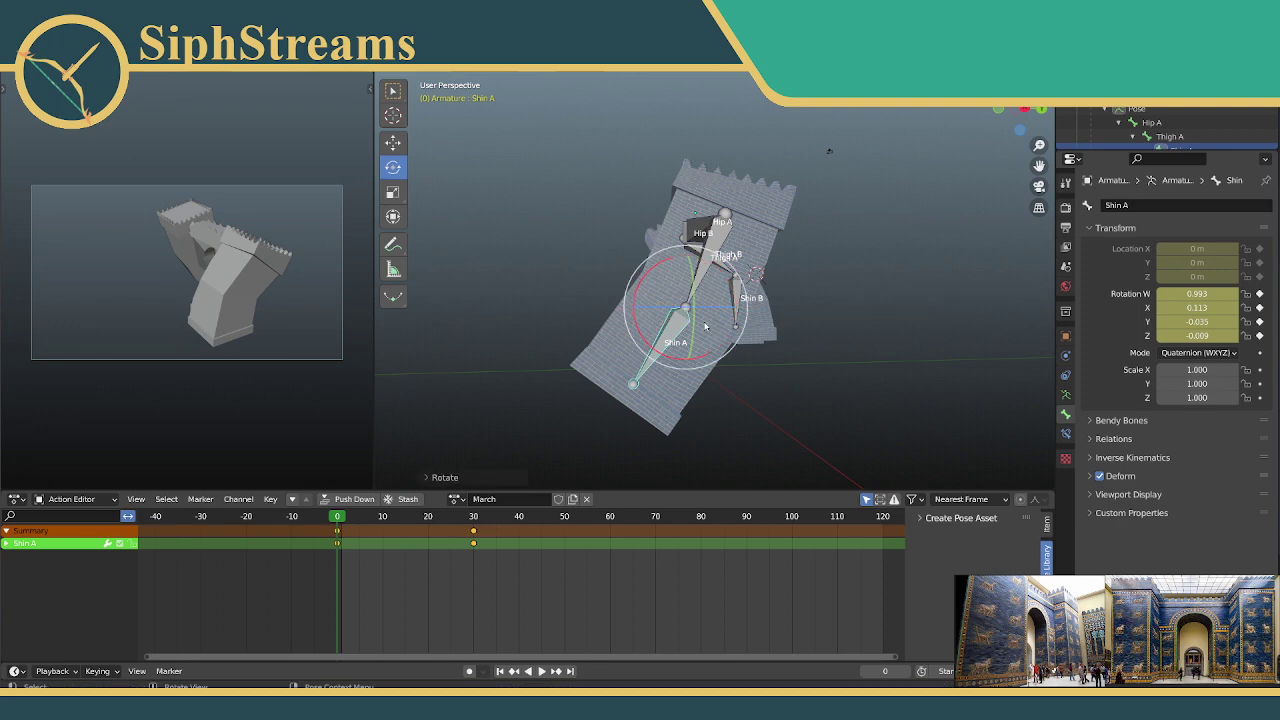
middle_drag(632, 302, 680, 255)
Step: Tilt Hip A slightly on the green ring to W 1.000, Z -0.013, then select Thigh A
click(677, 242)
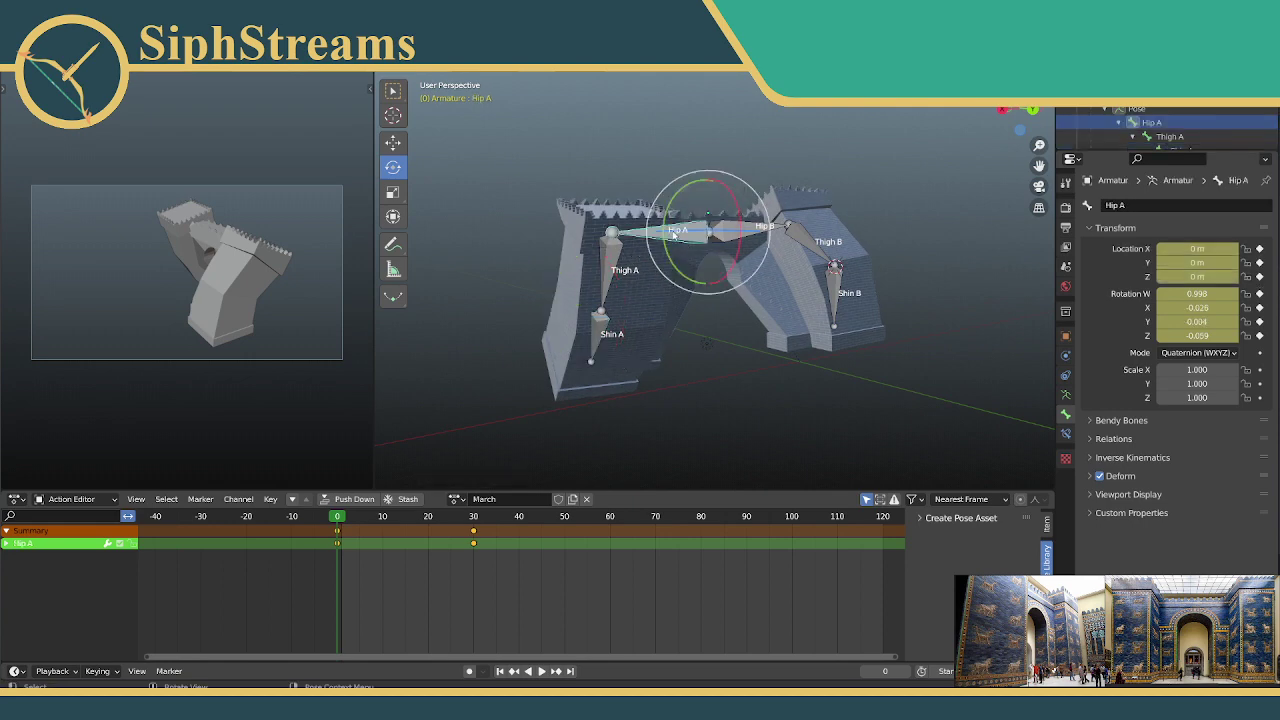
mouse_move(668, 247)
mouse_down()
mouse_move(664, 236)
mouse_move(660, 246)
mouse_up()
middle_drag(660, 246, 648, 286)
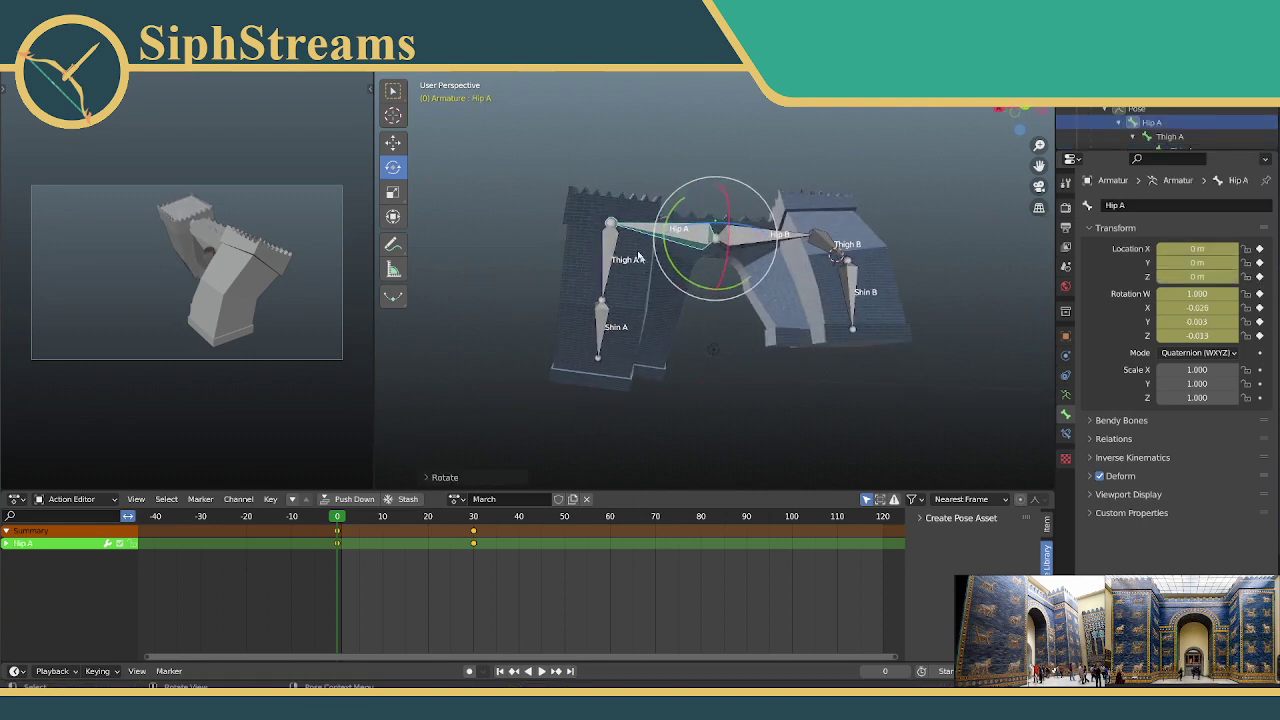
drag(668, 250, 553, 288)
click(609, 265)
middle_drag(569, 308, 595, 310)
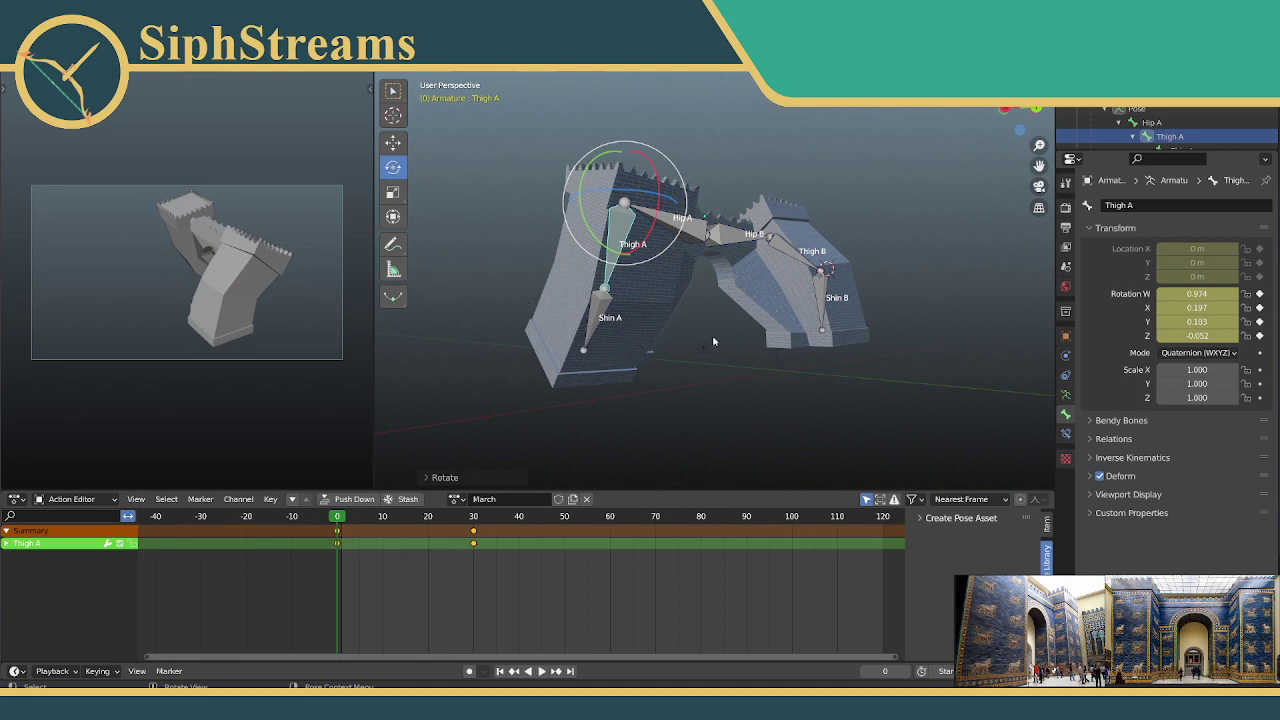
Step: Save IshtarGate.blend and key Location & Rotation for Thigh A and Shin A at frame 0
key(ctrl+s)
shift+click(601, 309)
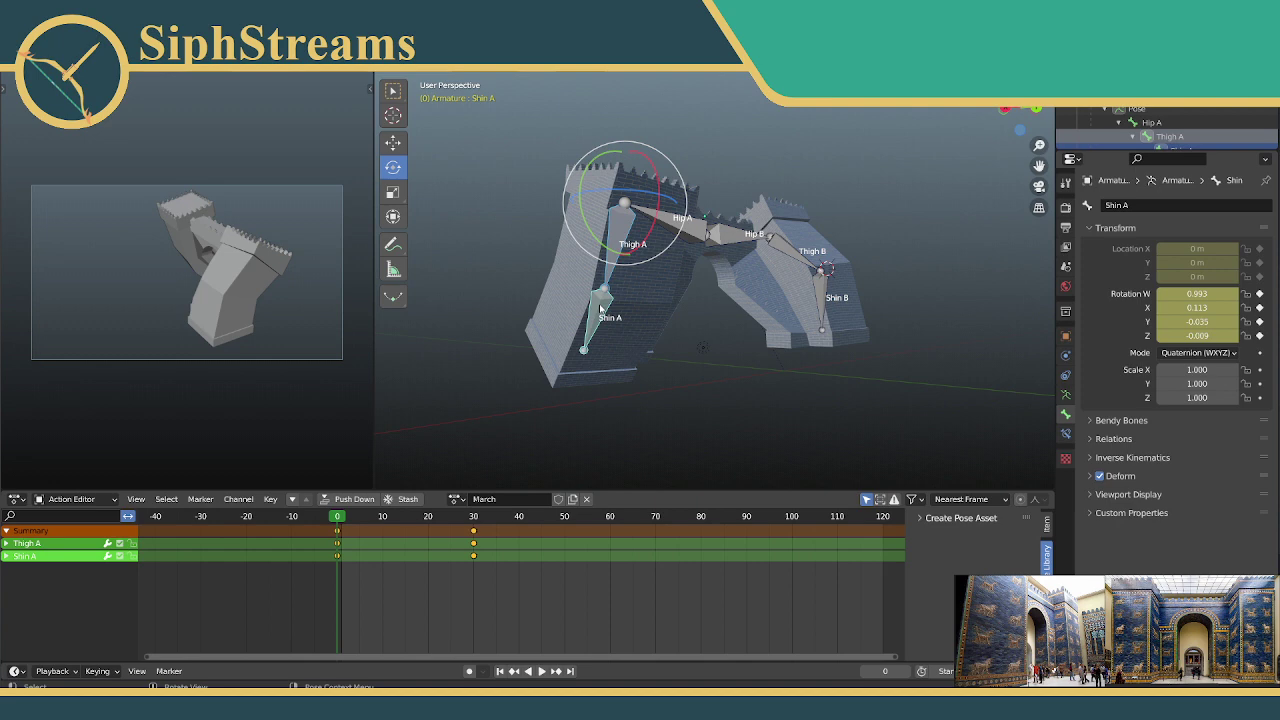
right_click(600, 308)
key(Escape)
key(i)
click(546, 296)
Step: Play the March cycle to check the re-posed A leg, then stop and return to frame 1
middle_drag(628, 342, 560, 470)
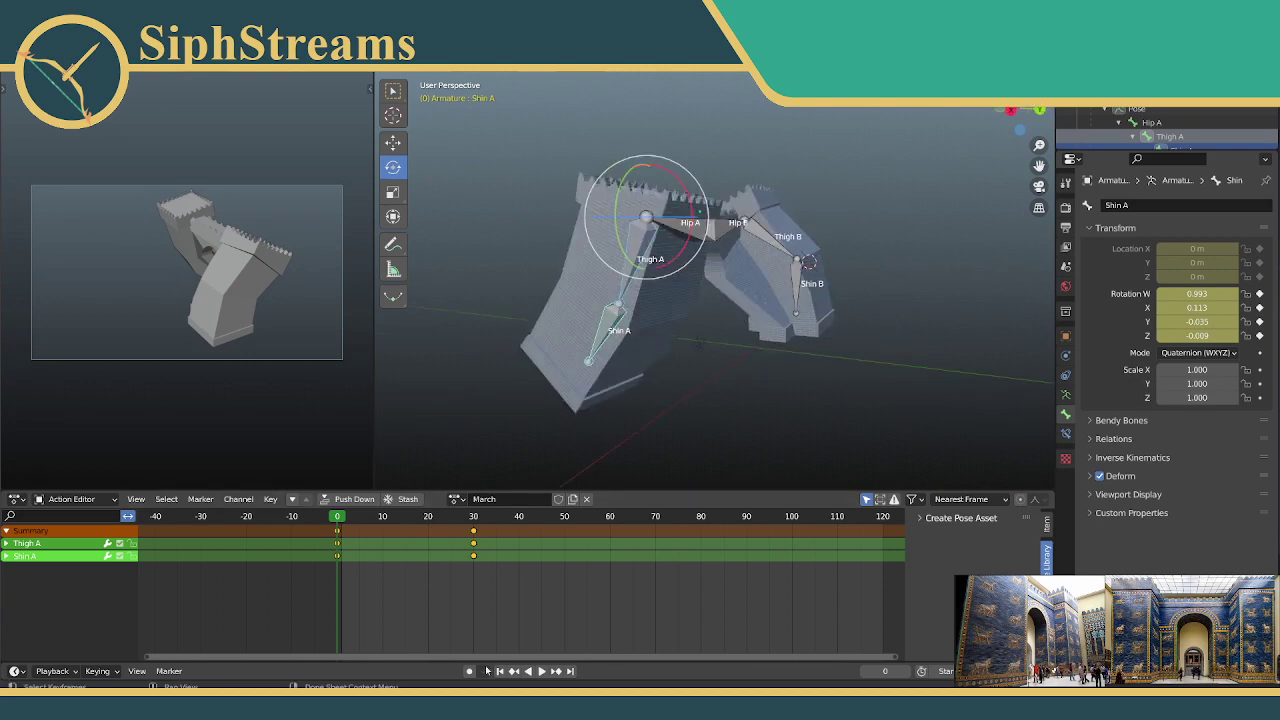
click(540, 671)
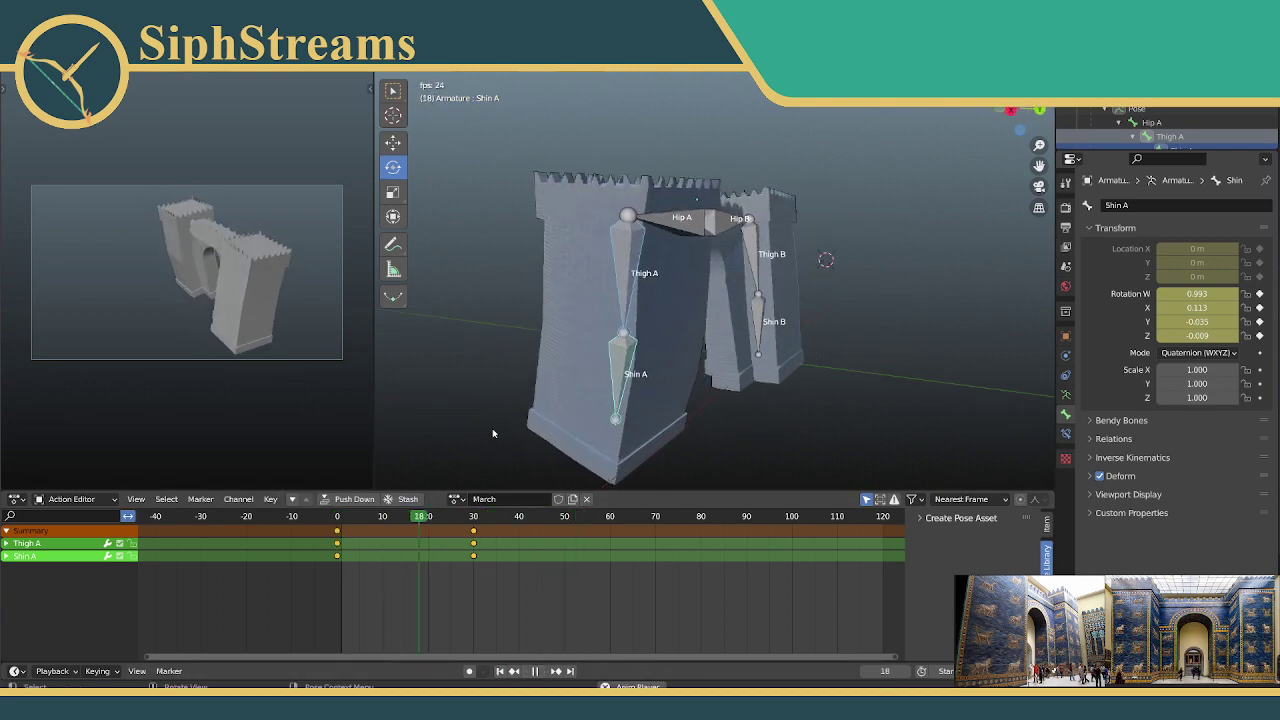
middle_drag(469, 371, 1037, 379)
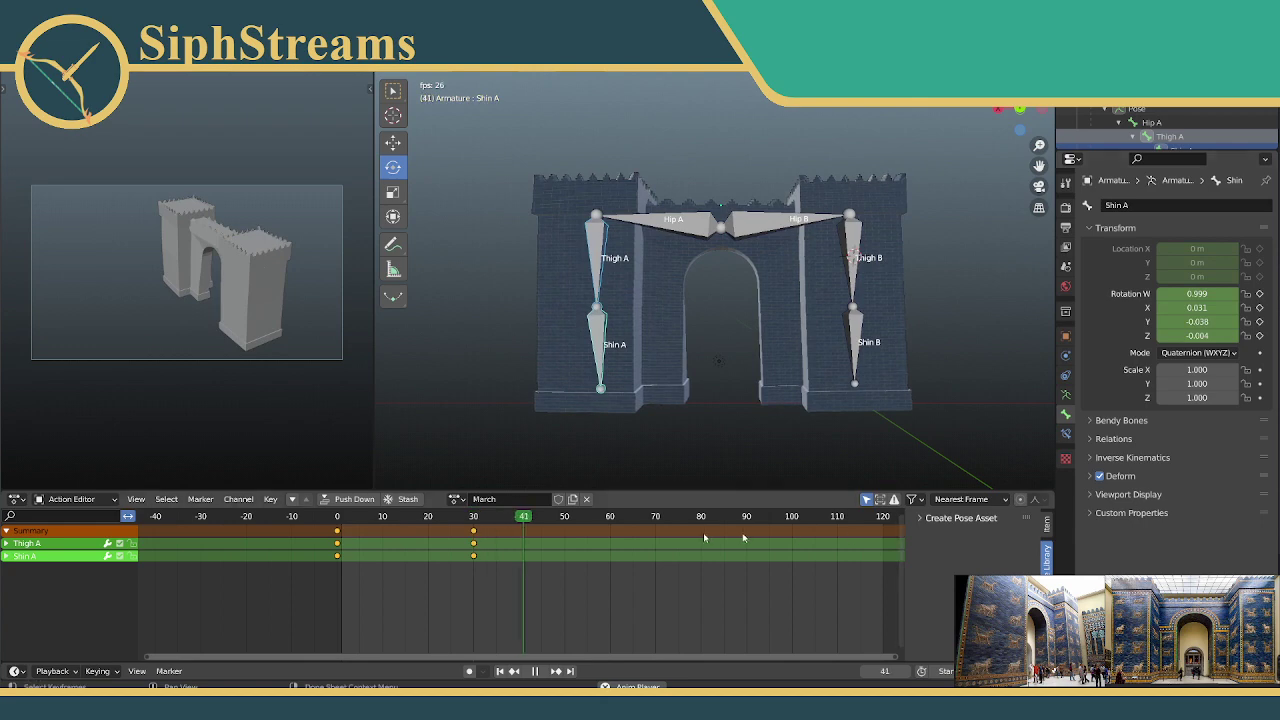
click(534, 671)
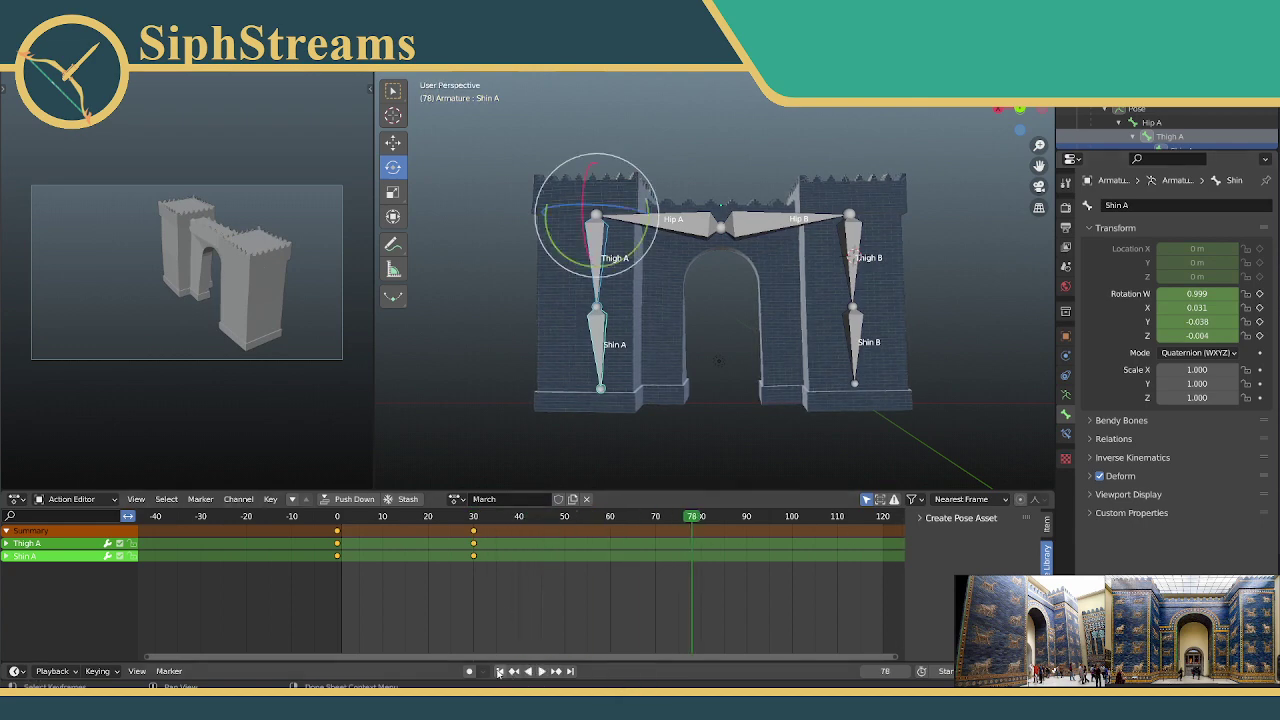
click(499, 671)
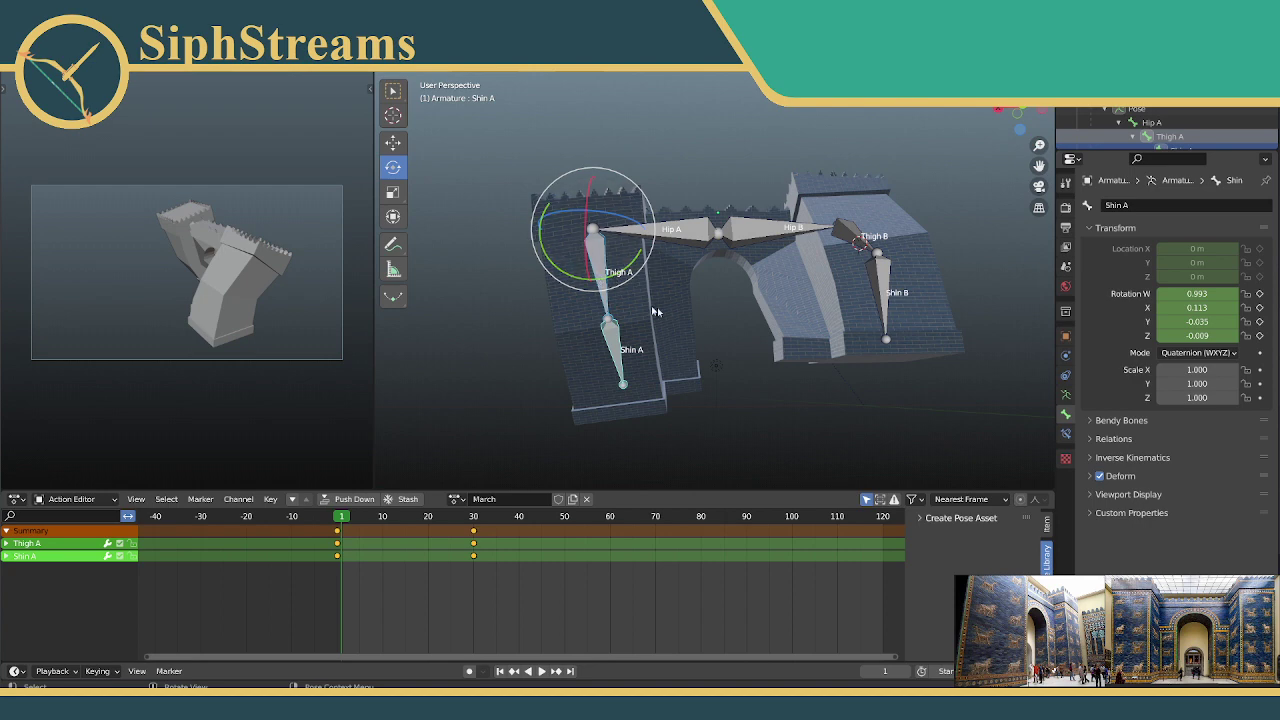
scroll(334, 555, up, 1)
Step: Re-rotate the selected leg bones at frame 0 and key the new pose
key(Left)
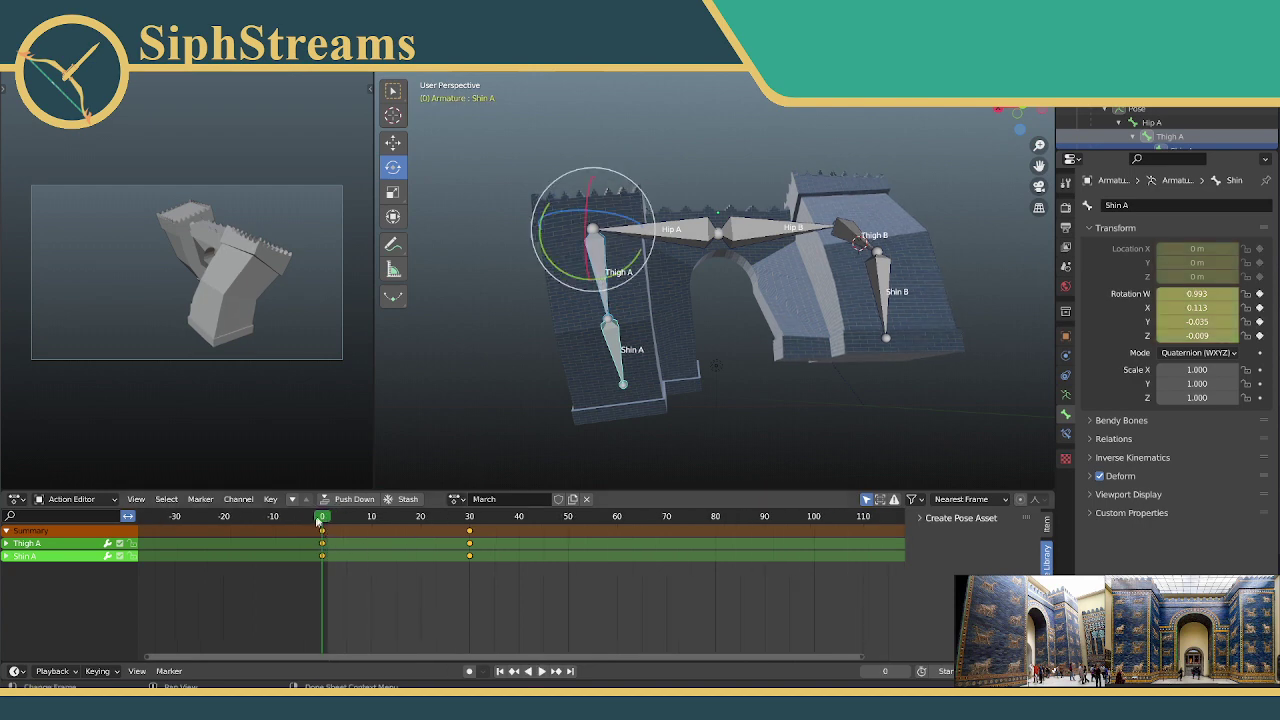
key(r)
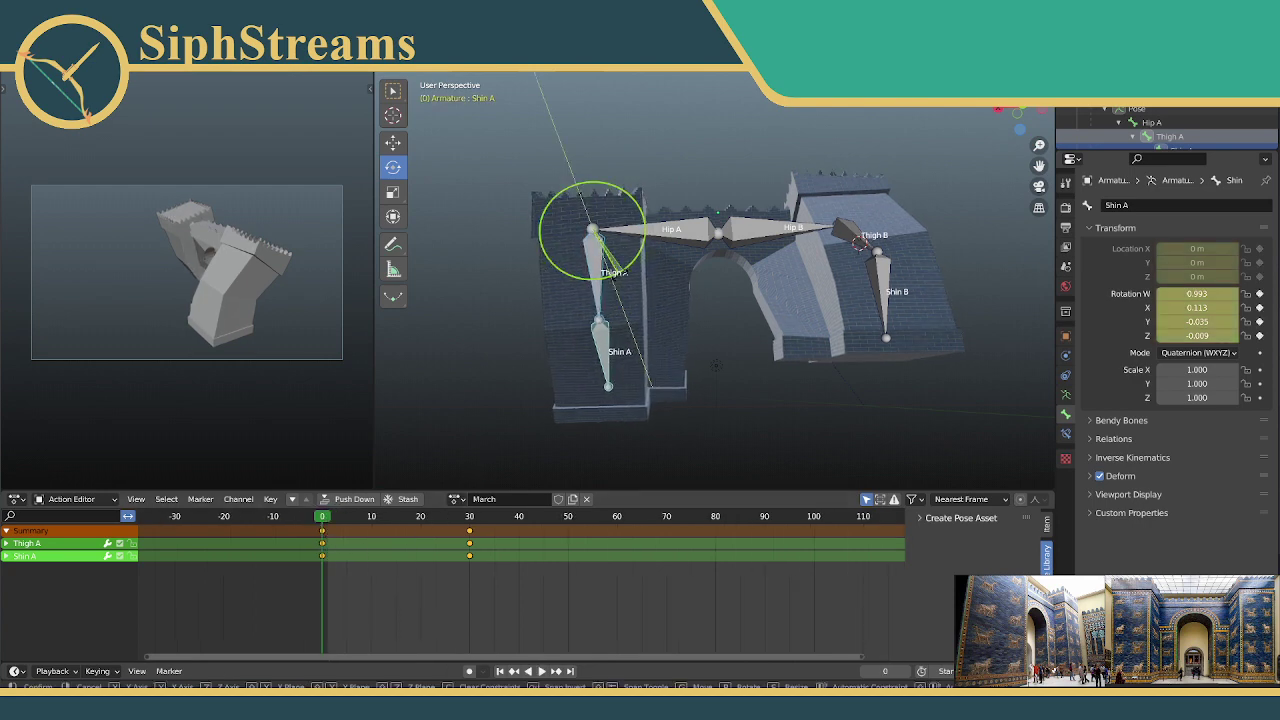
click(614, 279)
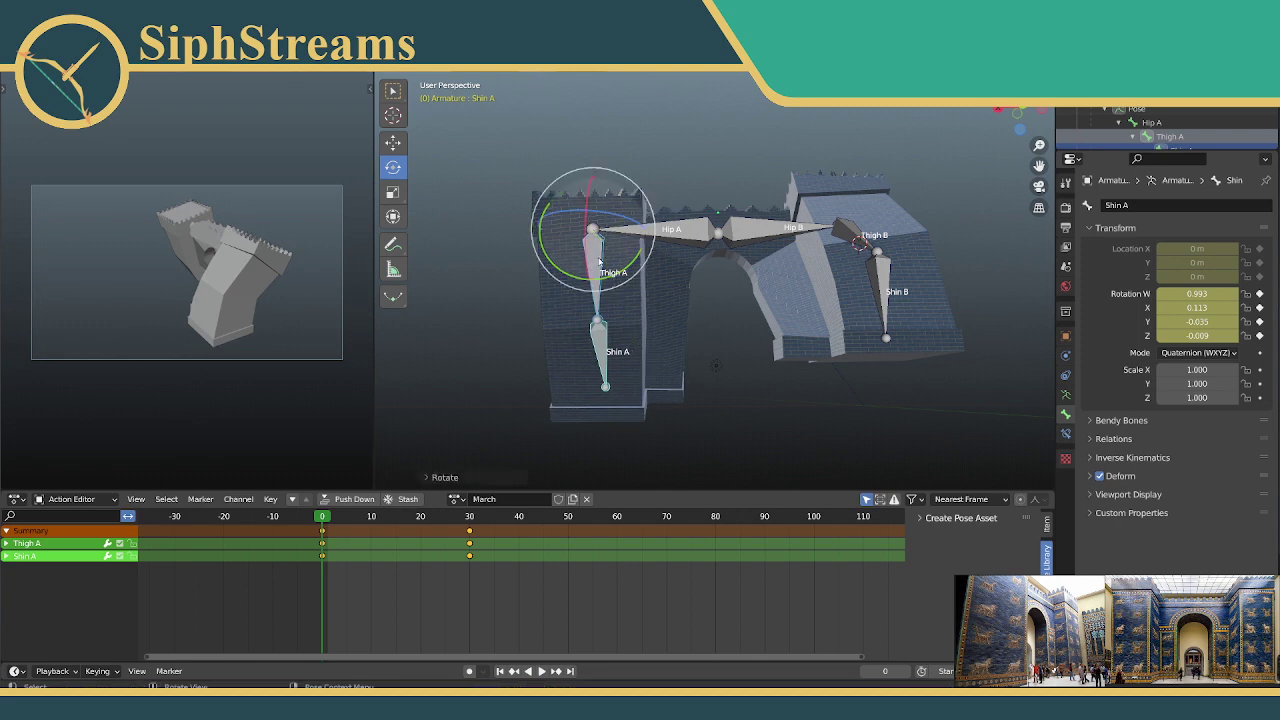
key(i)
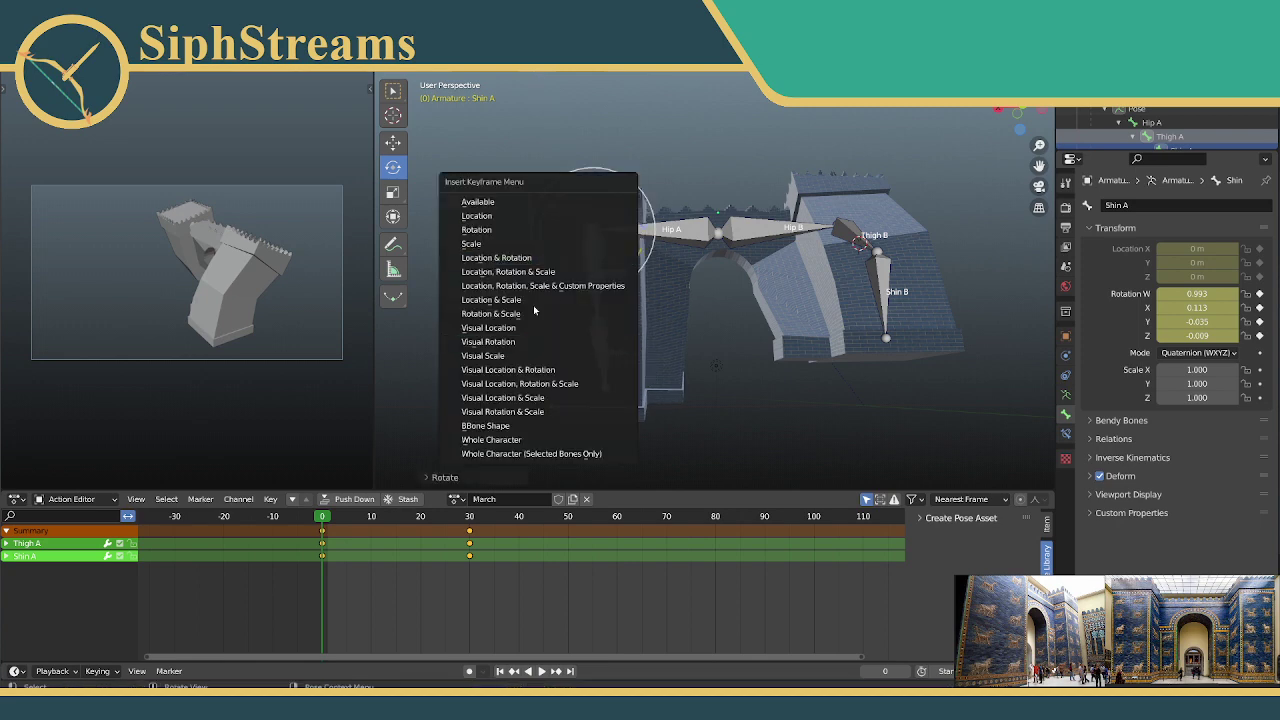
click(527, 255)
click(699, 416)
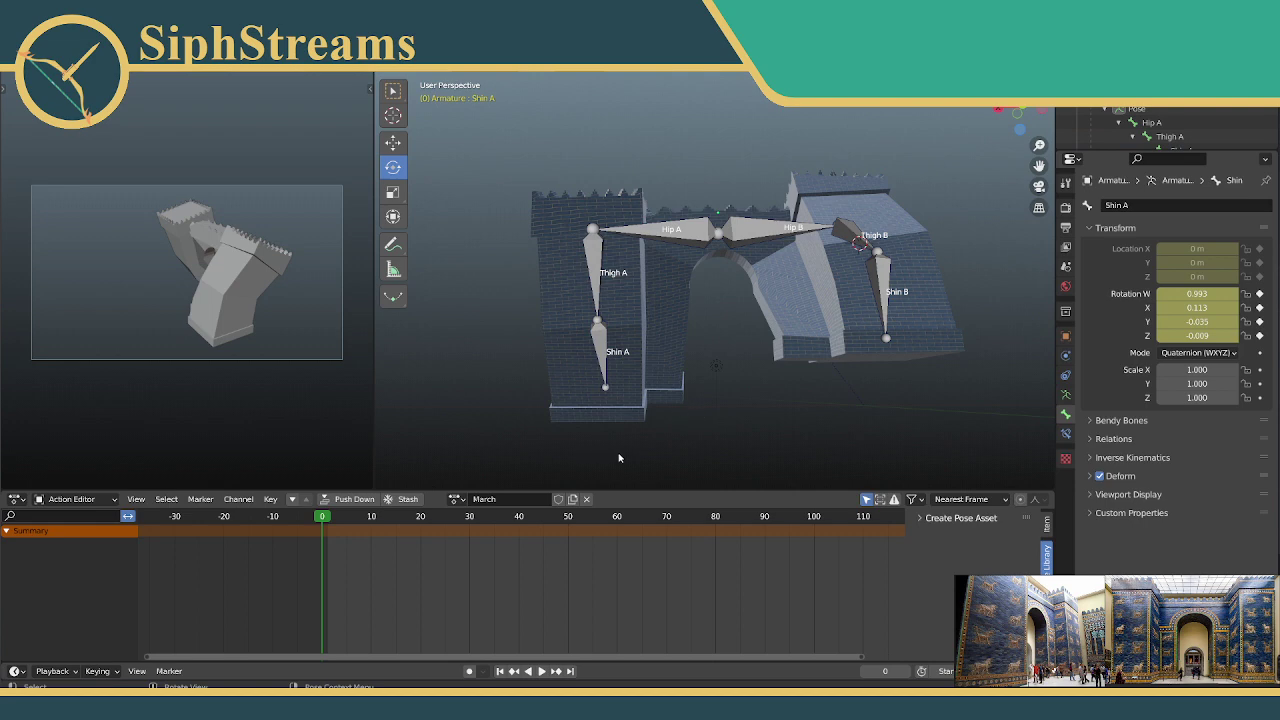
Step: Play the walk cycle, stop it at frame 8, then zoom out and box-select all six bones
click(541, 671)
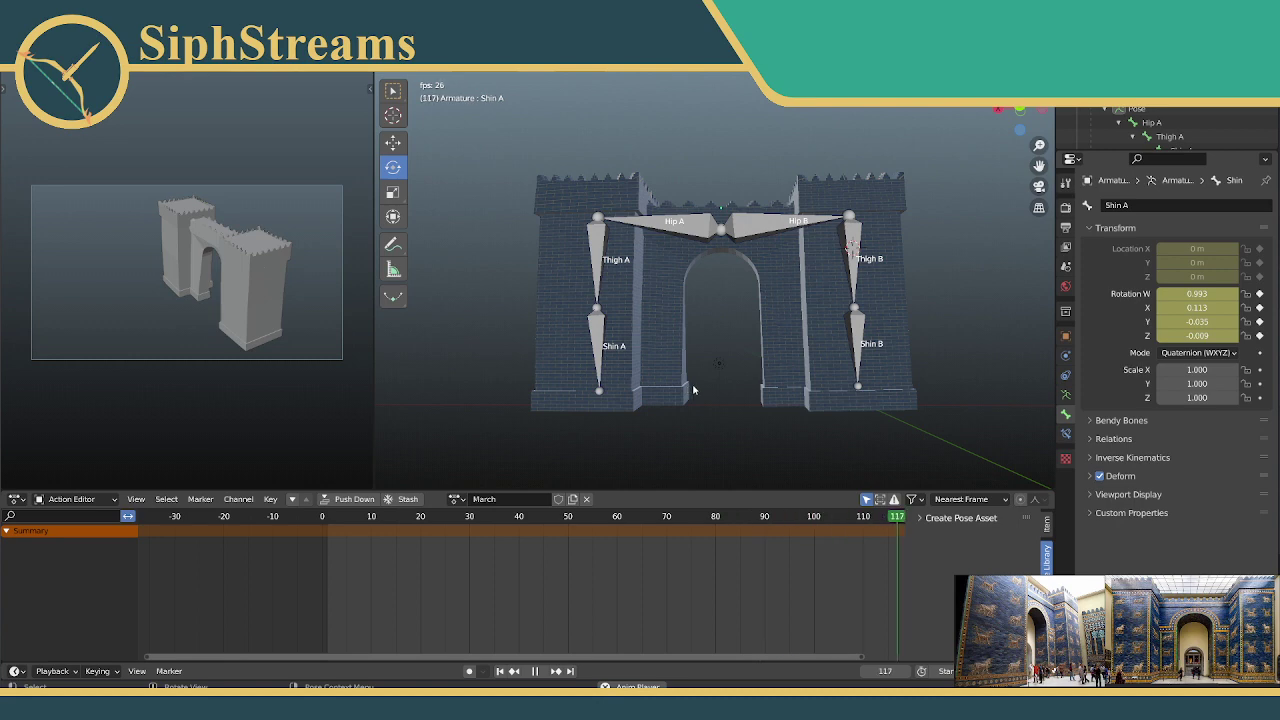
middle_drag(693, 390, 772, 352)
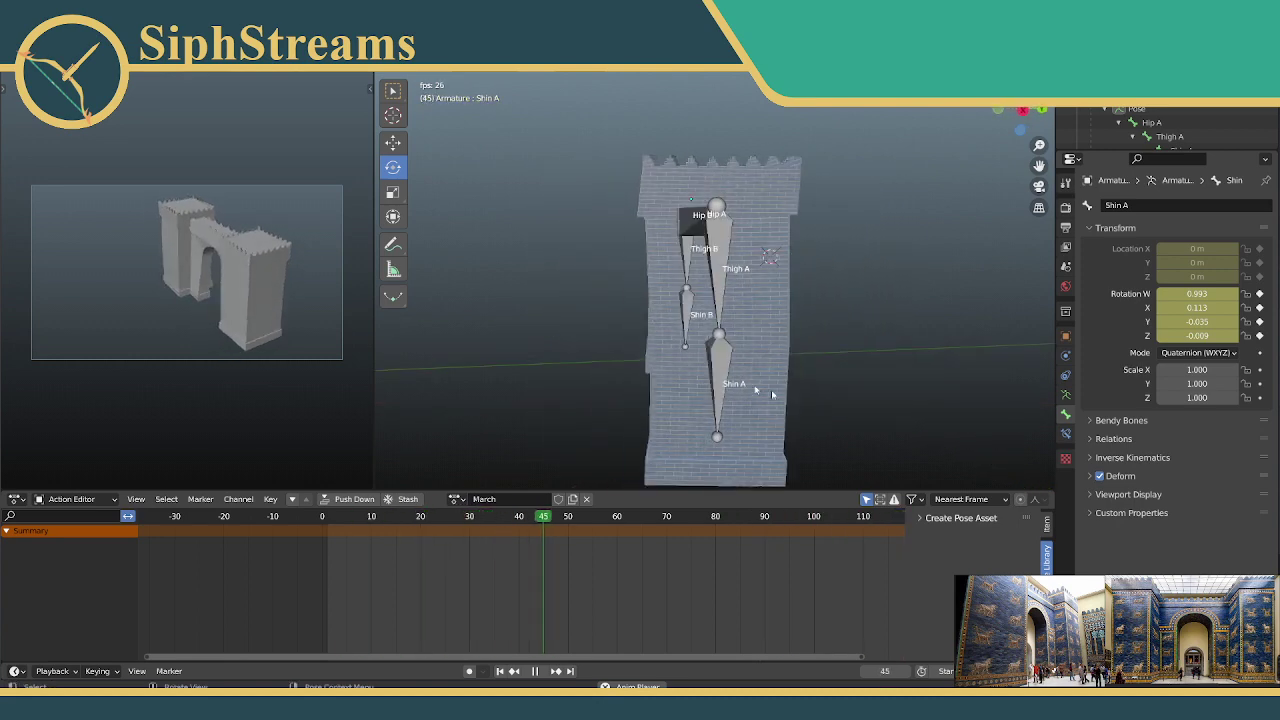
click(530, 672)
scroll(697, 368, down, 4)
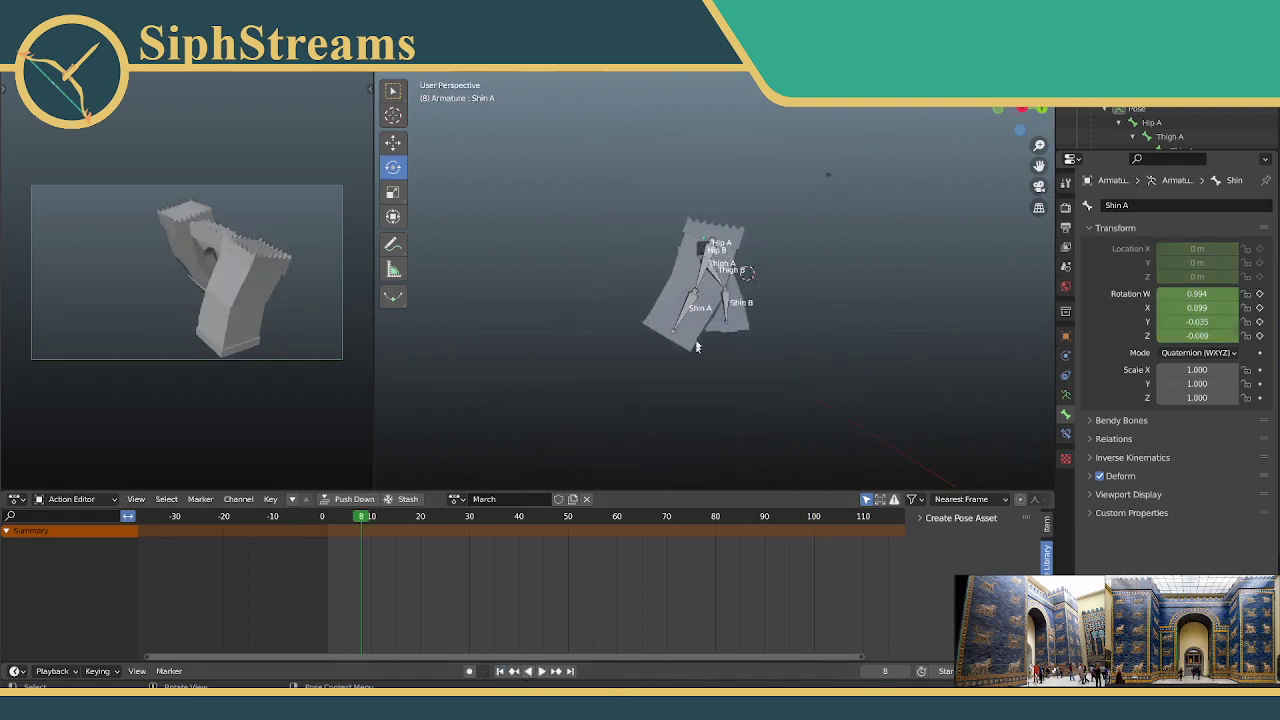
drag(632, 150, 795, 358)
Step: Orbit to a frontal view of the gate, rewind, and reselect all six bones
key(r)
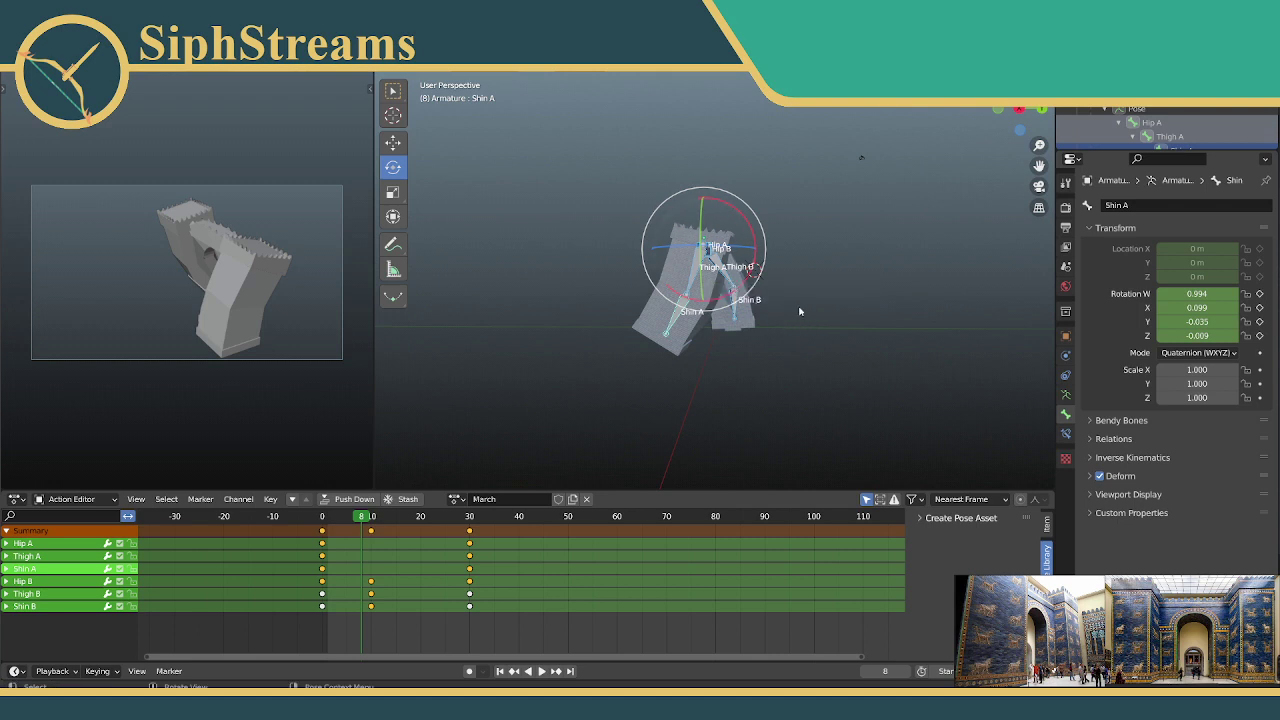
middle_drag(799, 312, 814, 340)
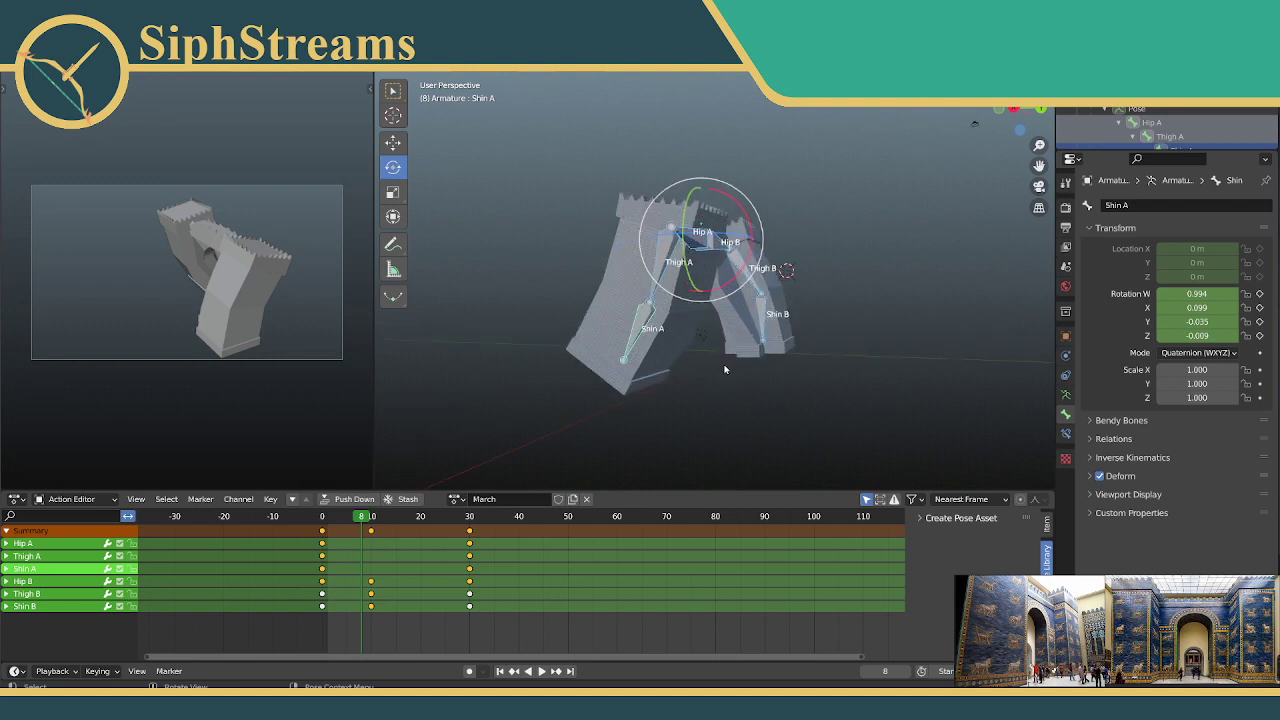
click(700, 385)
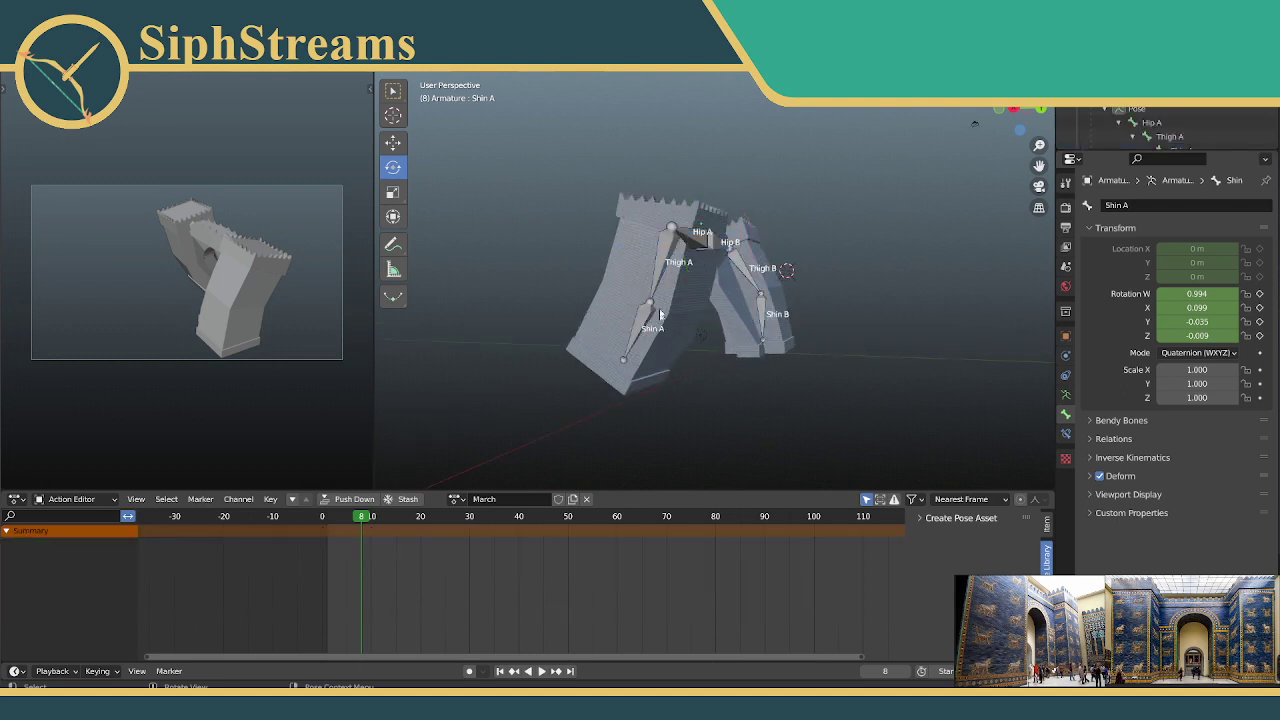
middle_drag(700, 385, 550, 437)
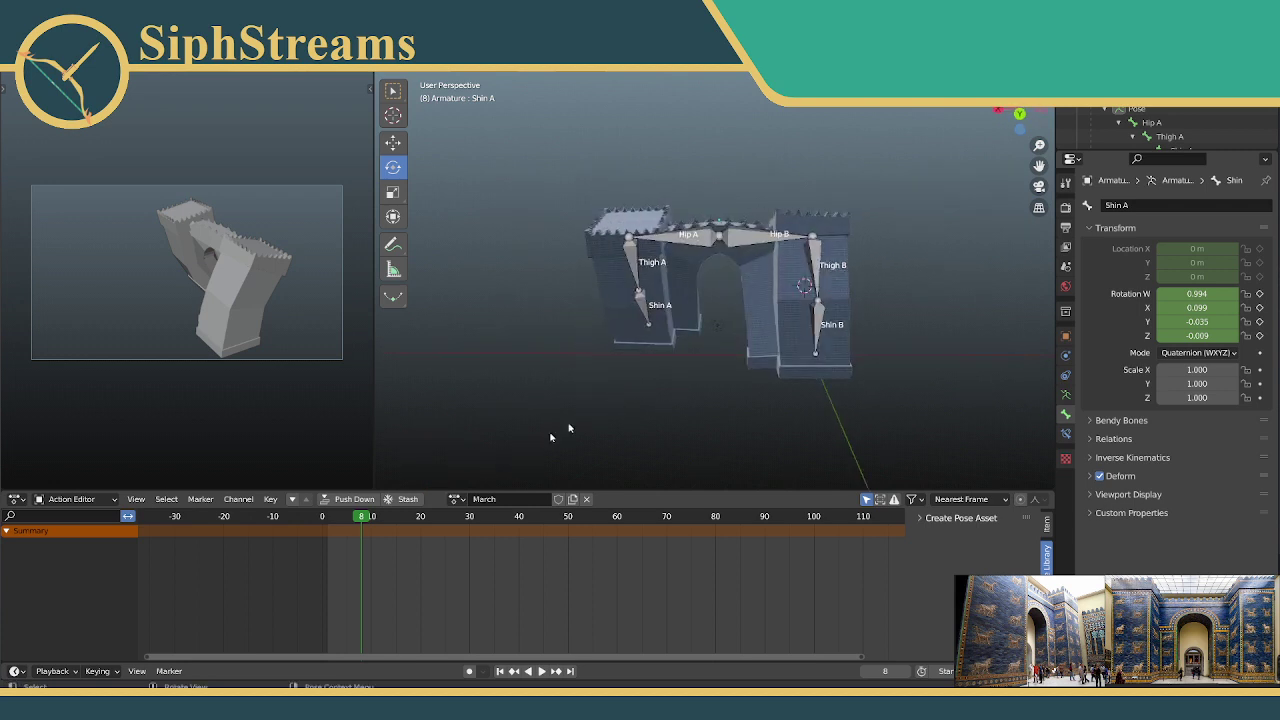
click(500, 671)
drag(602, 130, 986, 422)
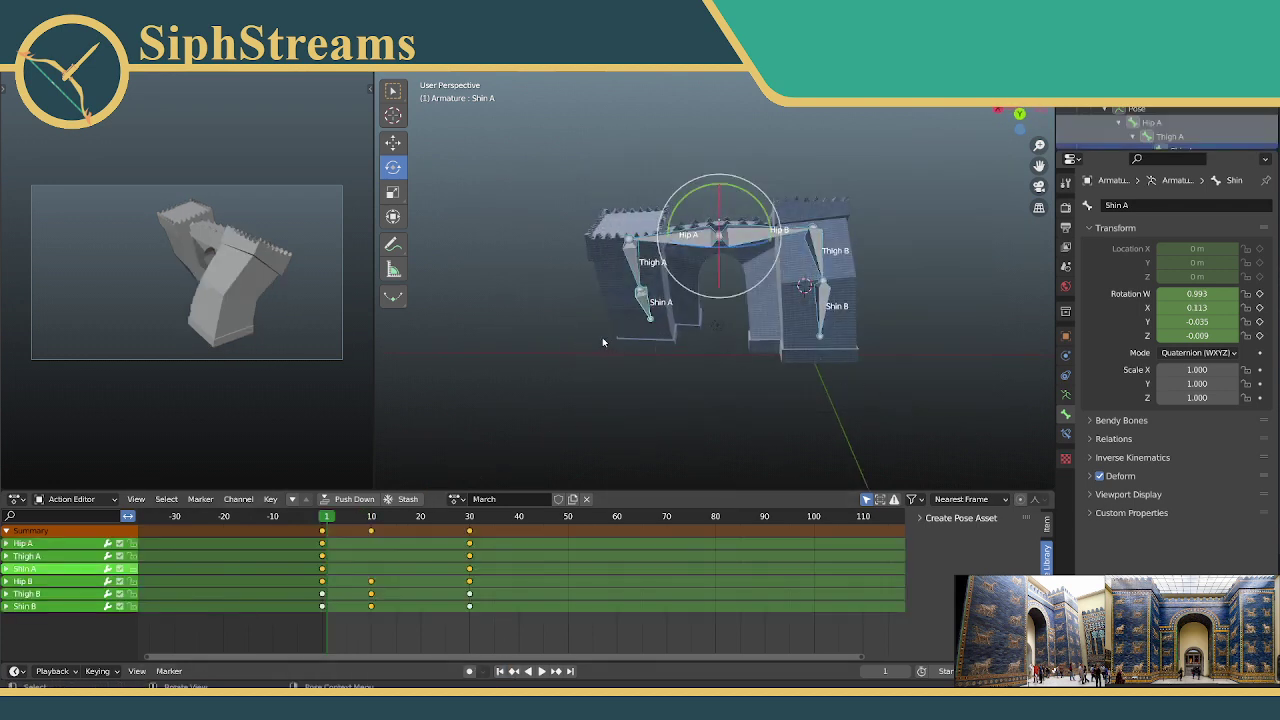
Step: Play and scrub the March cycle through frames 30 and 60, then return to frame 0
key(space)
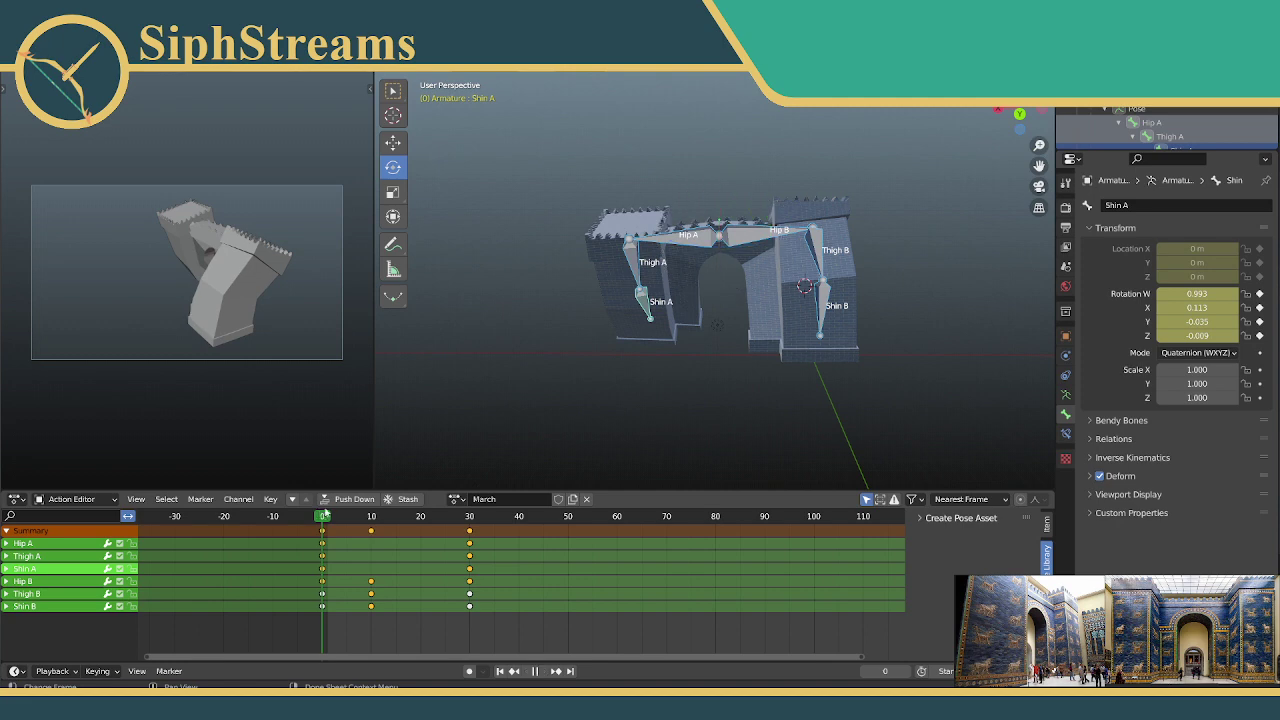
drag(466, 516, 619, 513)
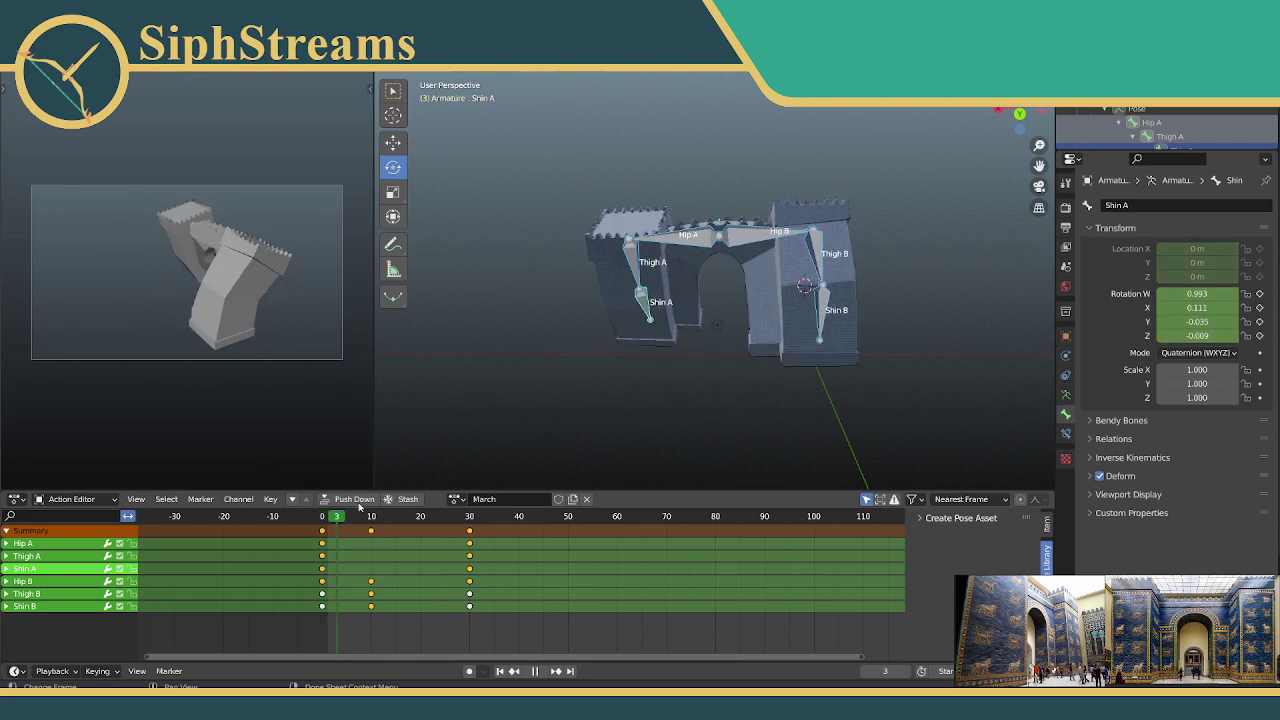
drag(538, 516, 767, 527)
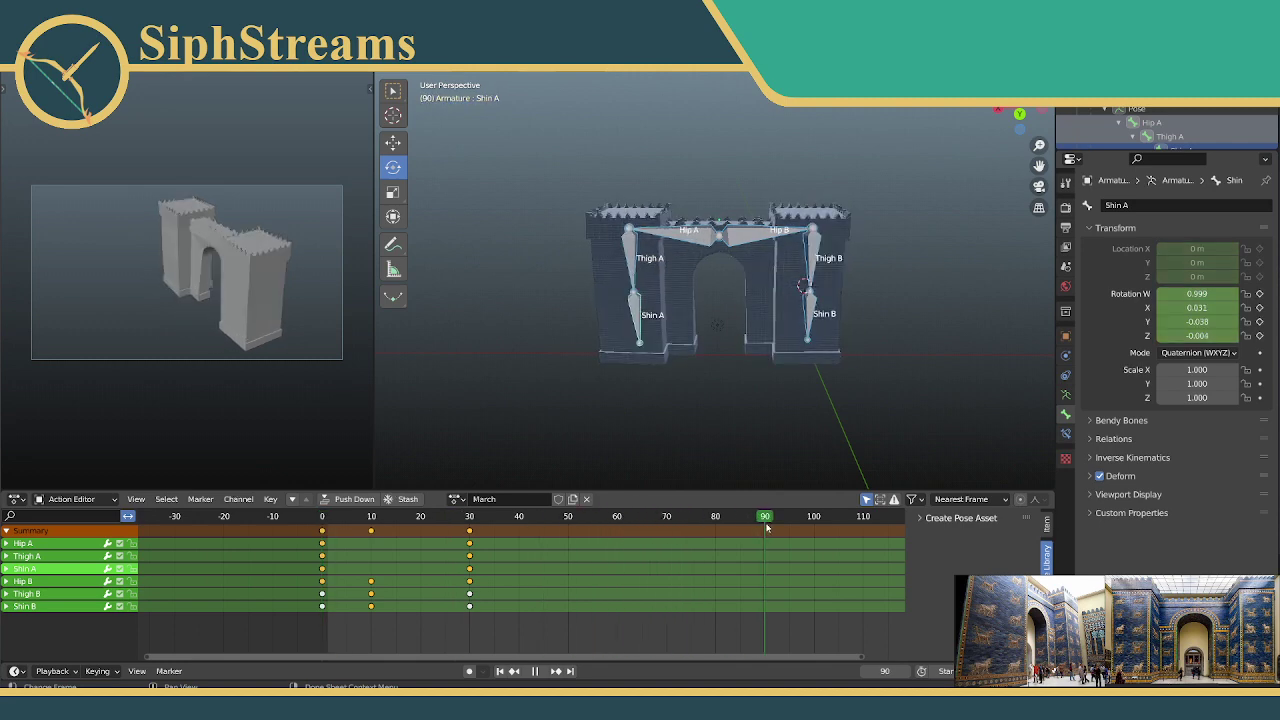
key(space)
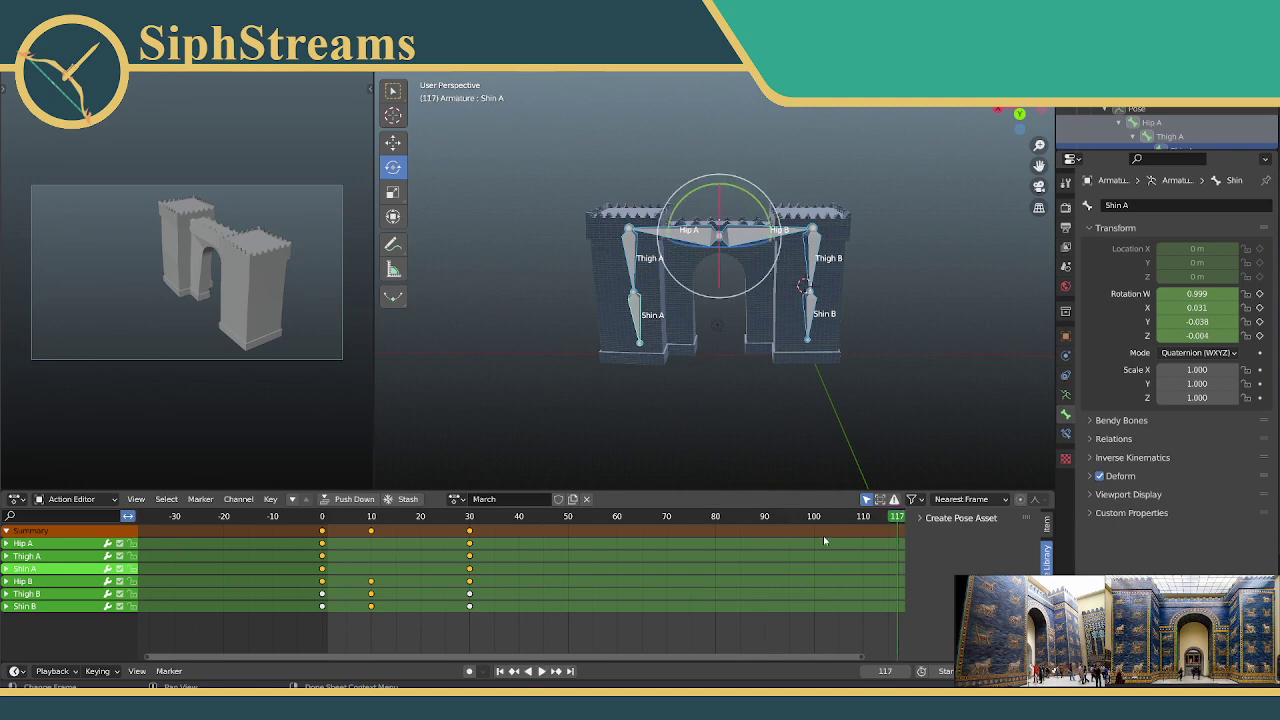
scroll(824, 540, down, 1)
click(348, 518)
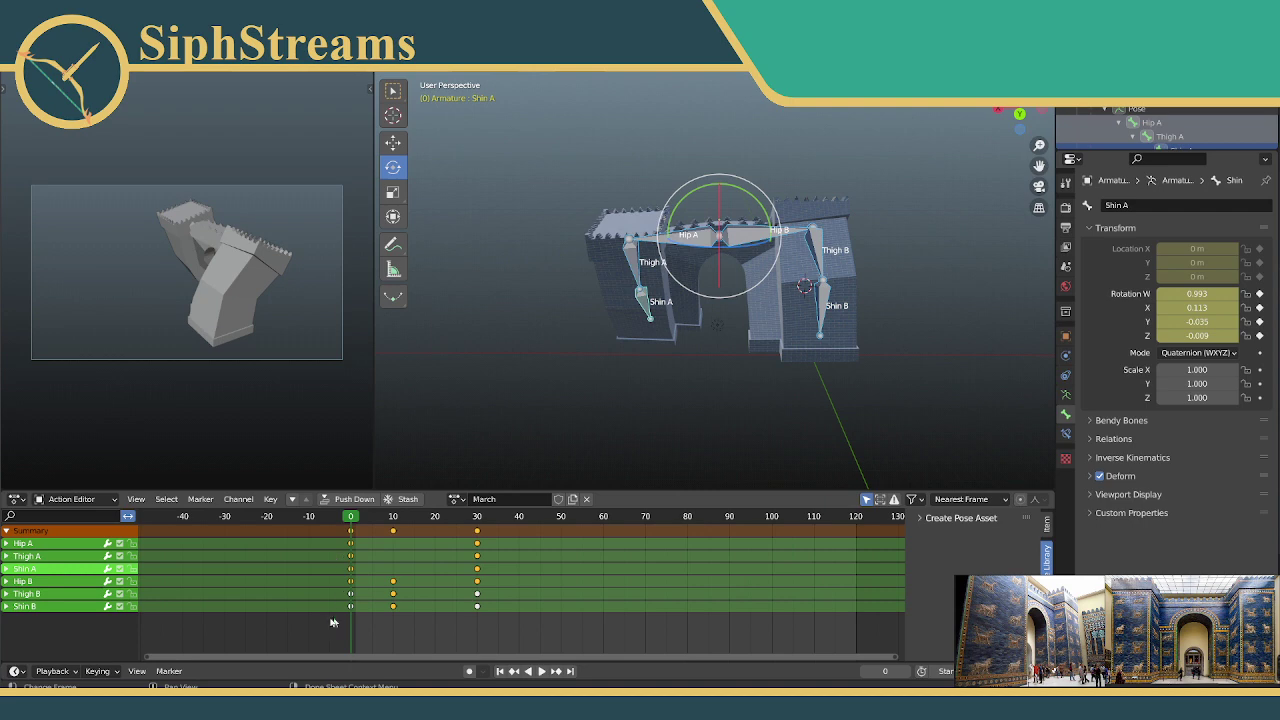
Step: Copy the frame 0 keyframes to frame 120
drag(314, 620, 365, 516)
click(855, 518)
key(ctrl+v)
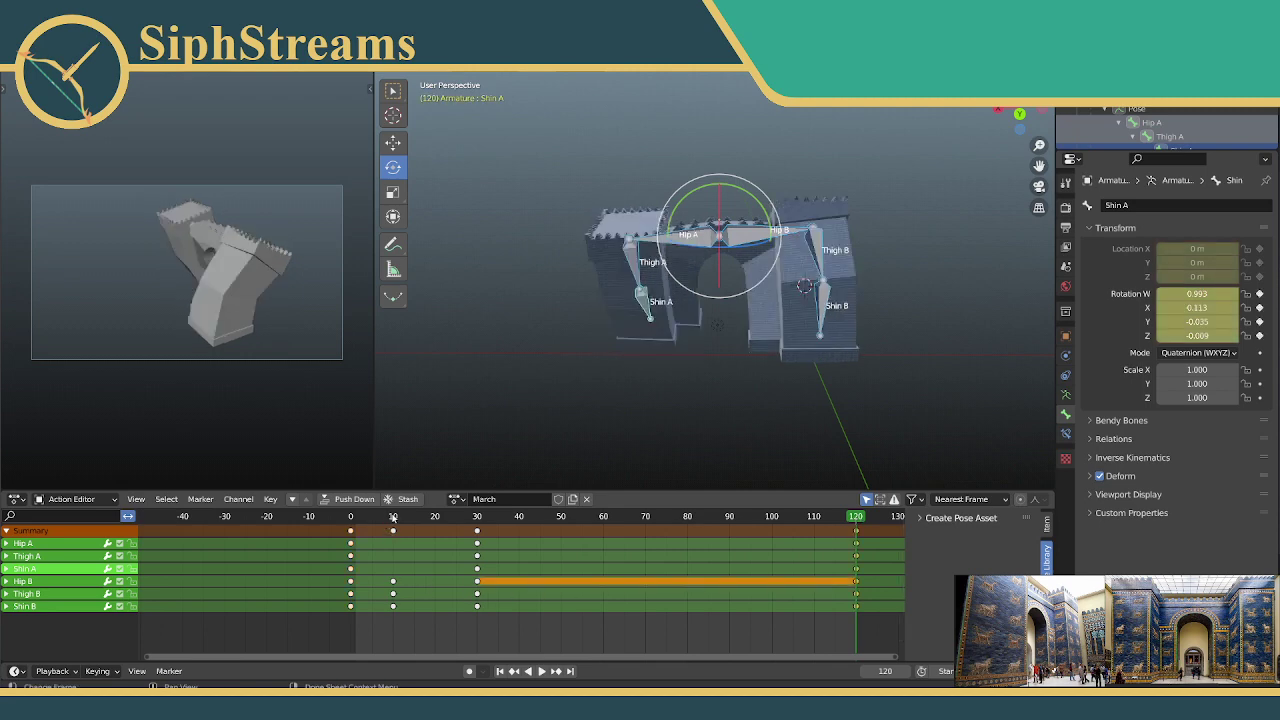
Step: Copy the frame 30 keyframes to frame 90 and play the lengthened March cycle
click(477, 516)
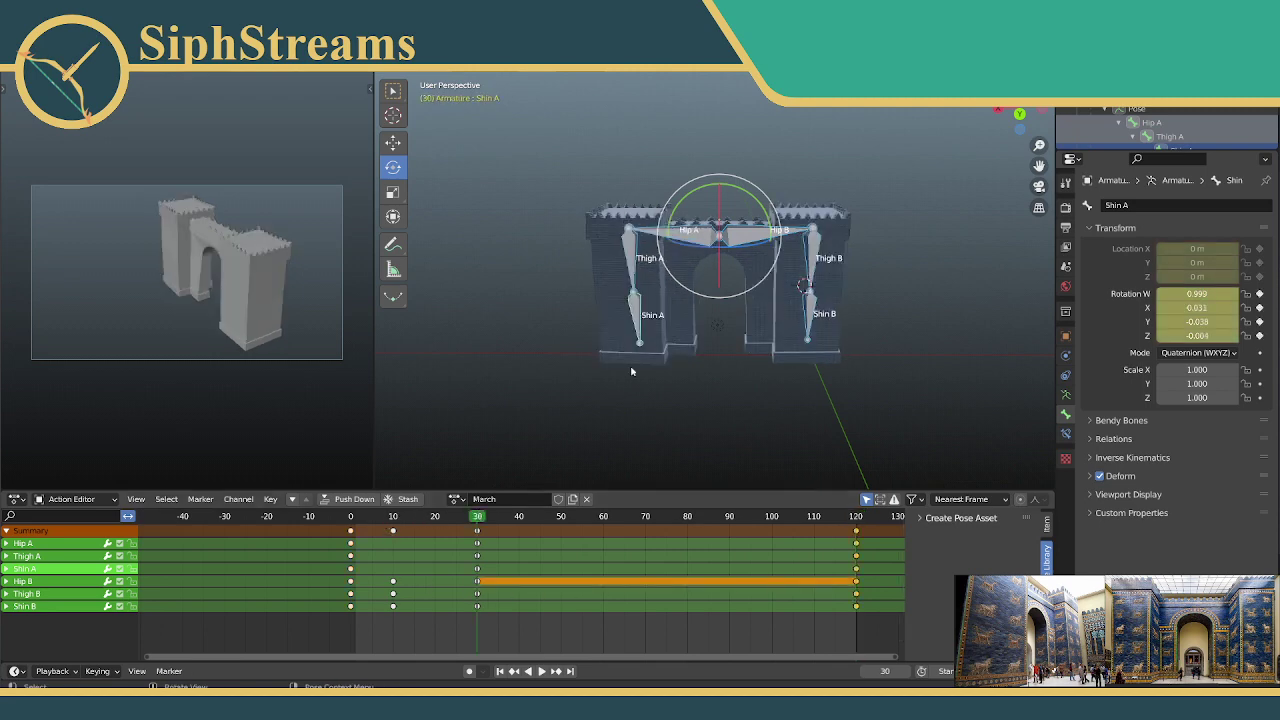
middle_drag(631, 371, 676, 372)
drag(459, 521, 485, 518)
click(476, 618)
drag(458, 628, 489, 516)
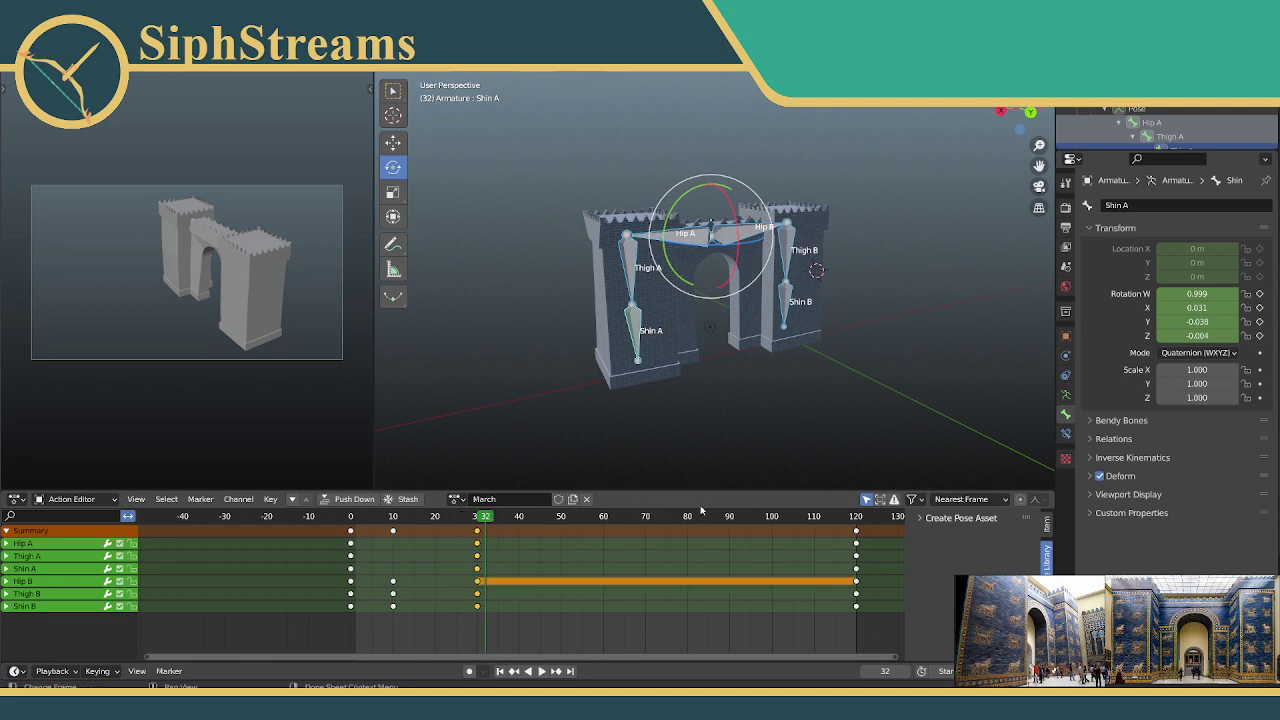
click(730, 517)
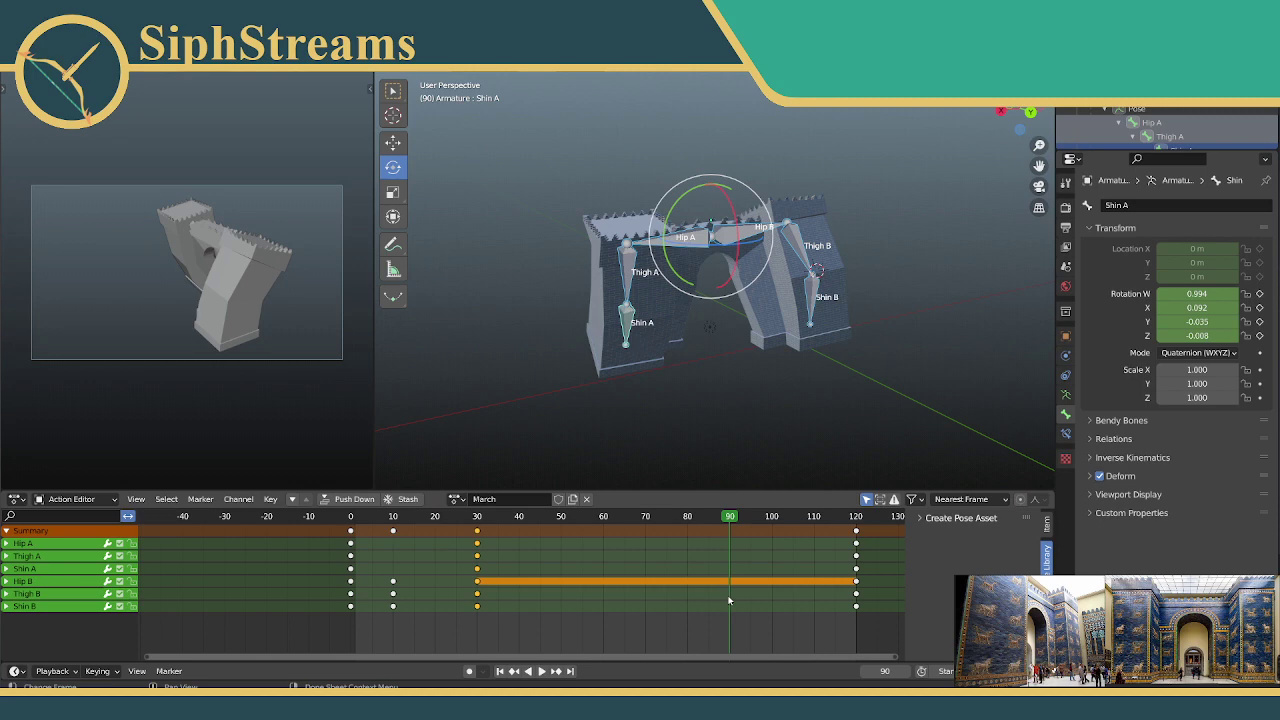
key(ctrl+v)
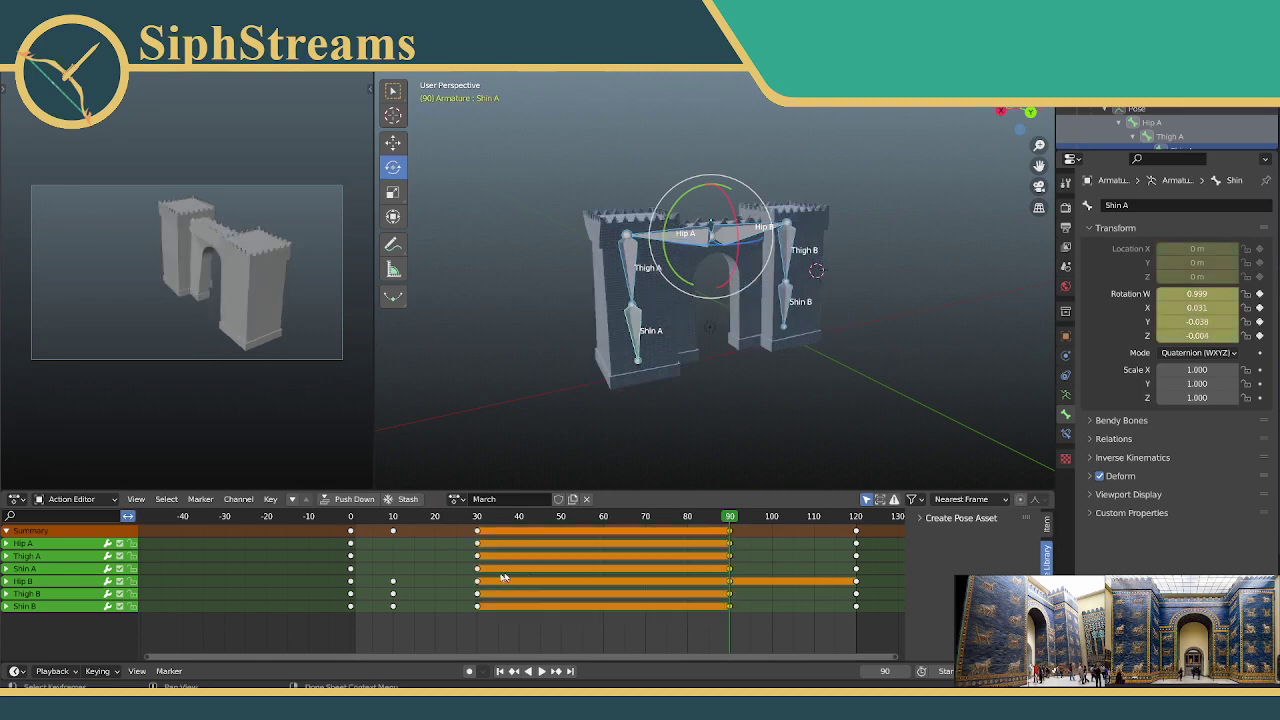
click(453, 584)
click(540, 671)
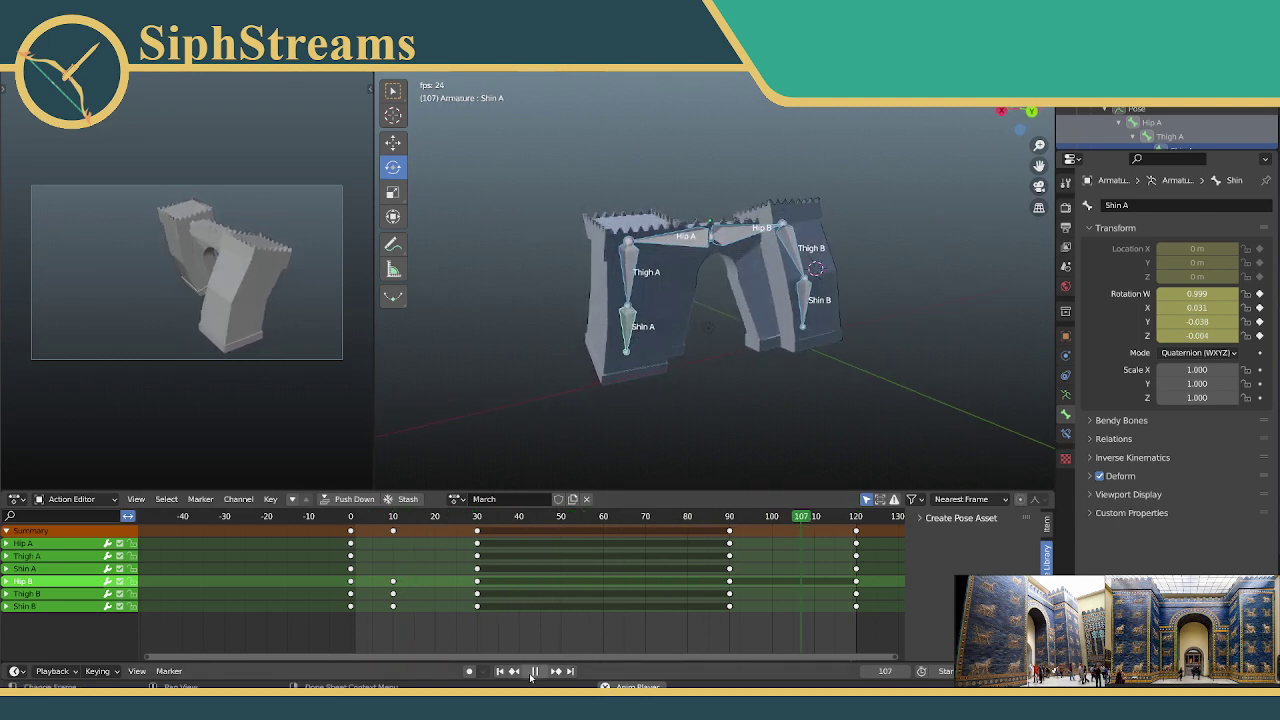
Step: Stop playback at frame 119 and orbit around the armature's bent pose
click(535, 671)
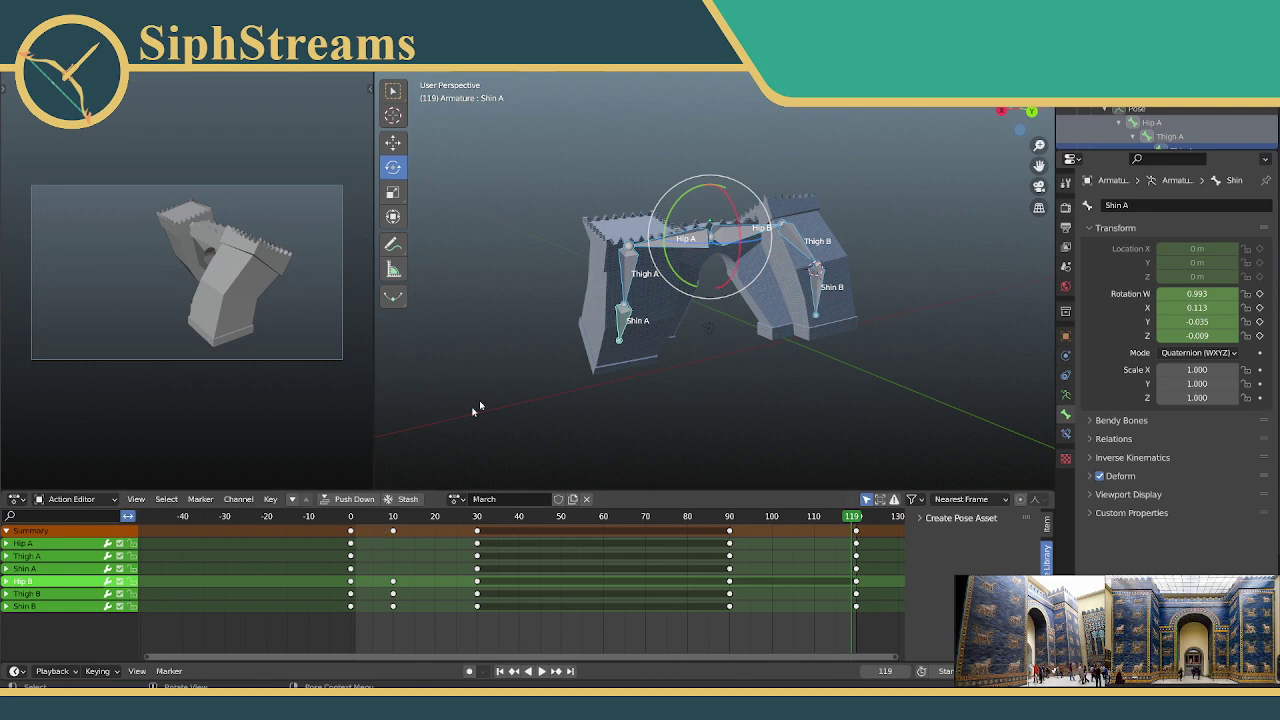
middle_drag(479, 408, 470, 450)
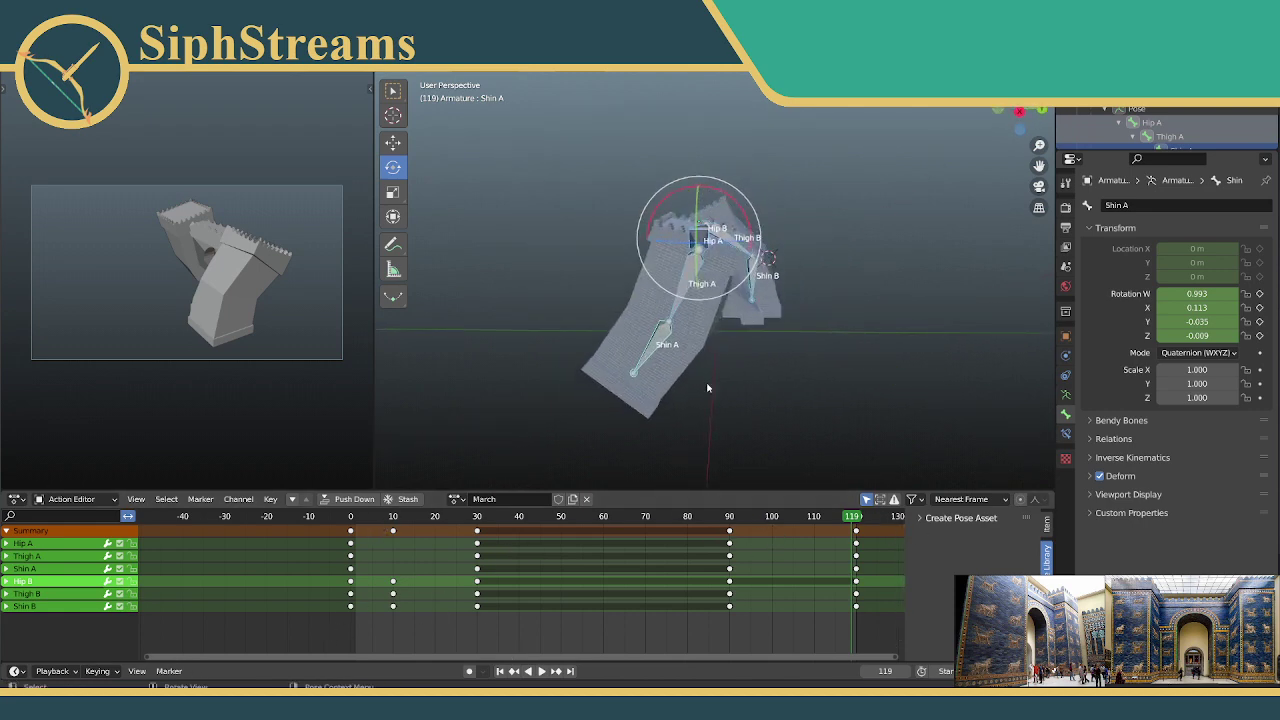
middle_drag(707, 387, 693, 350)
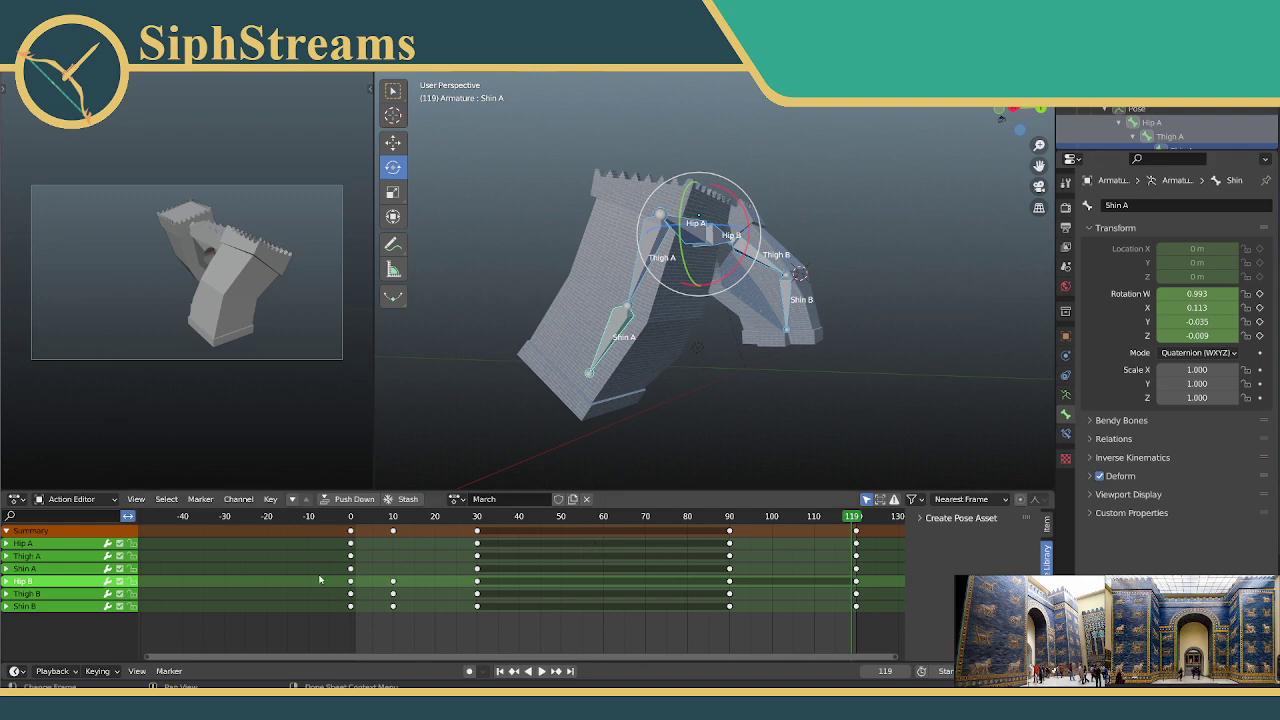
Step: Paste the frame 0 keys flipped at frame 60, then undo the mirrored paste
click(348, 518)
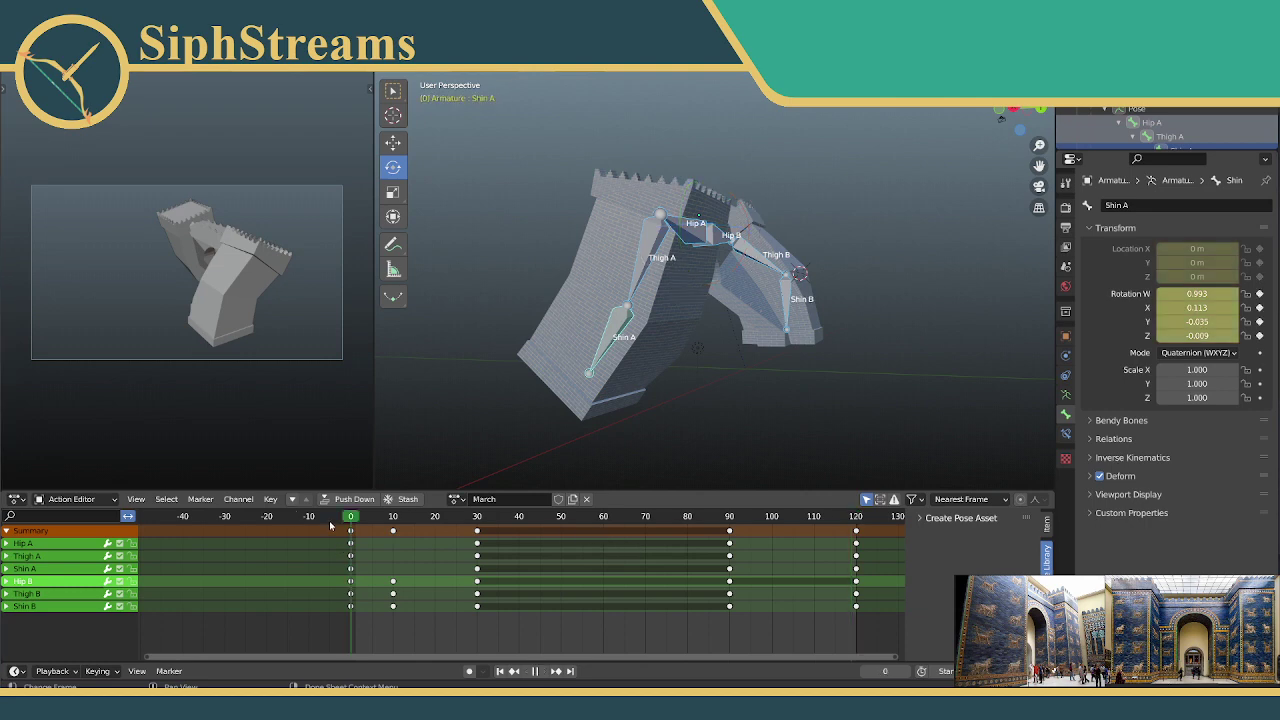
drag(363, 625, 329, 517)
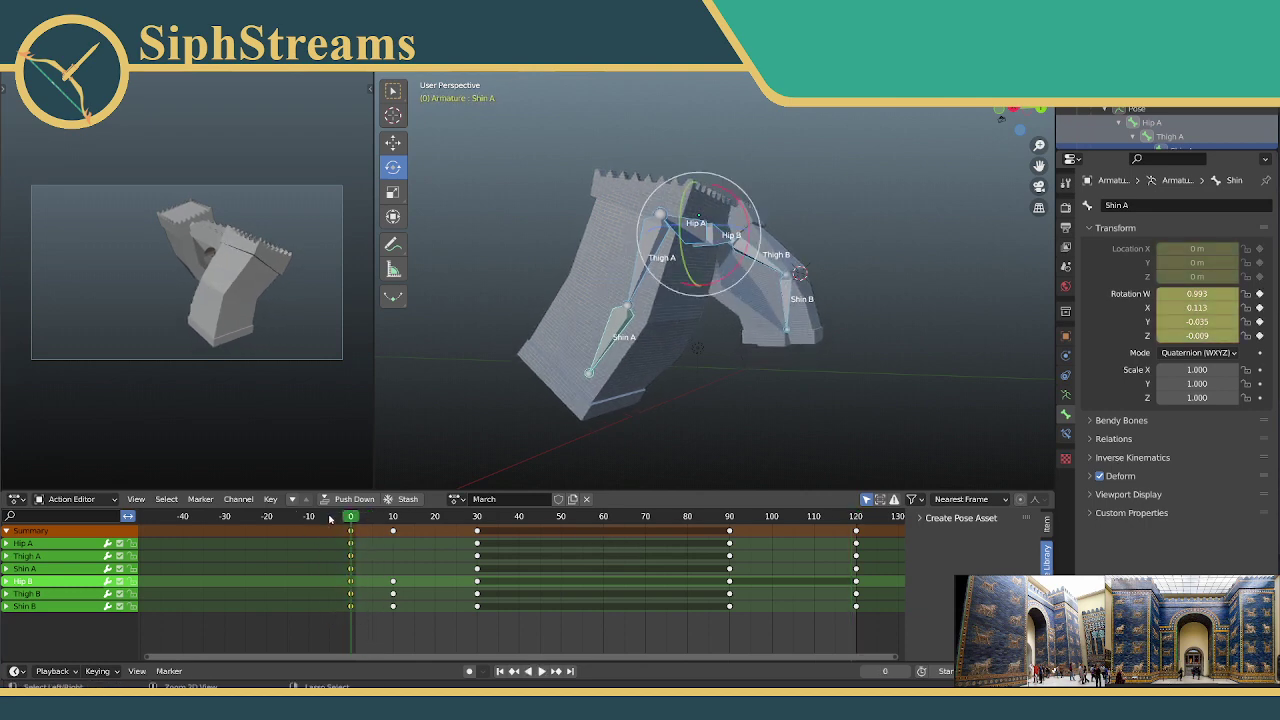
click(605, 518)
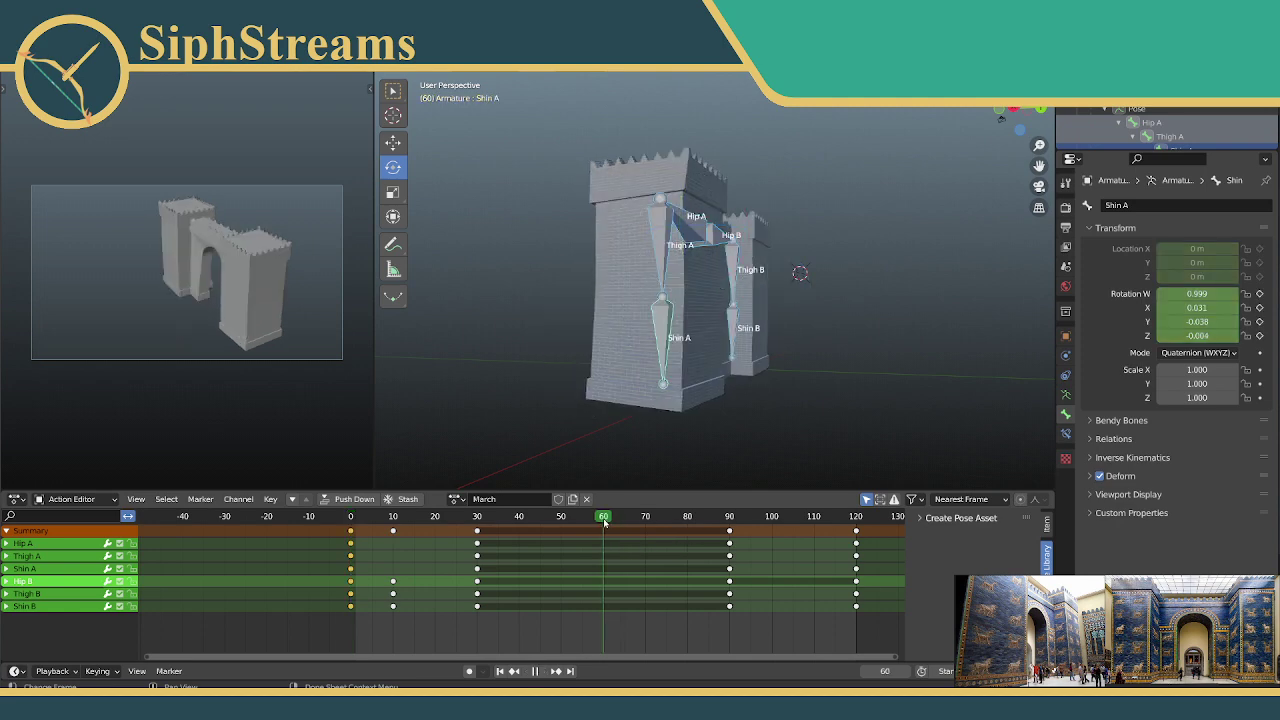
right_click(604, 522)
click(604, 519)
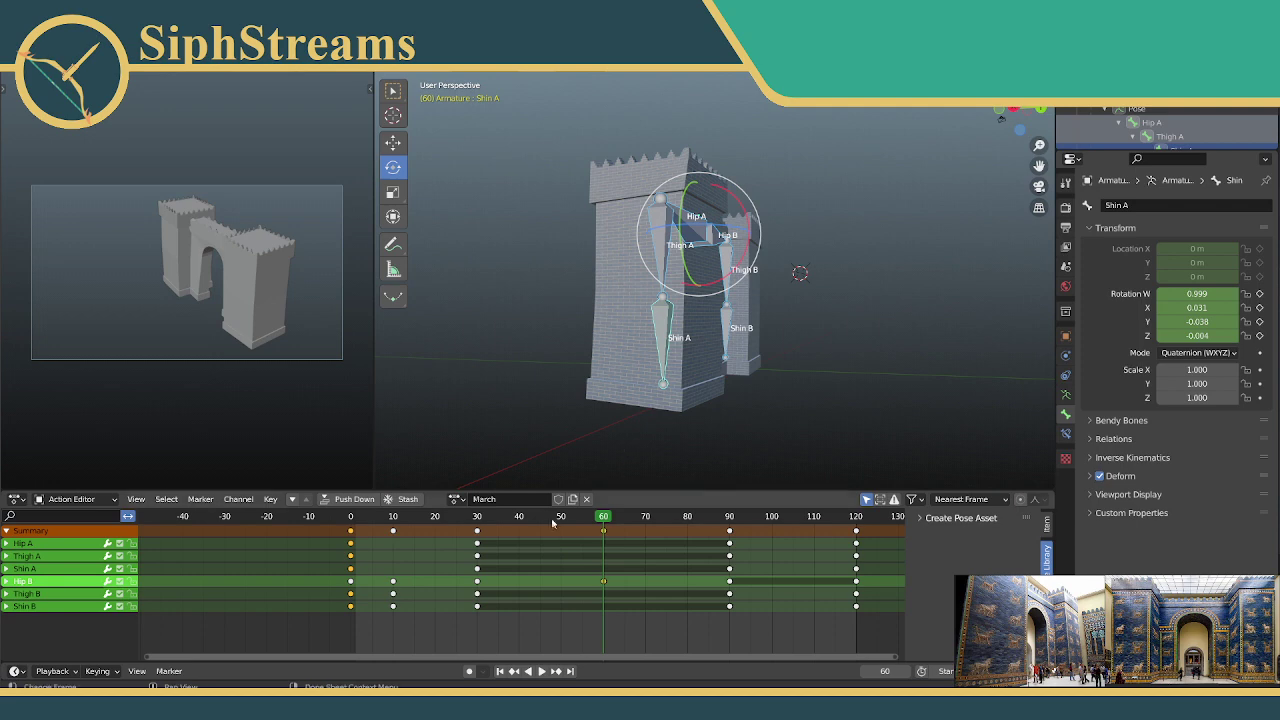
middle_drag(538, 546, 526, 550)
key(ctrl+z)
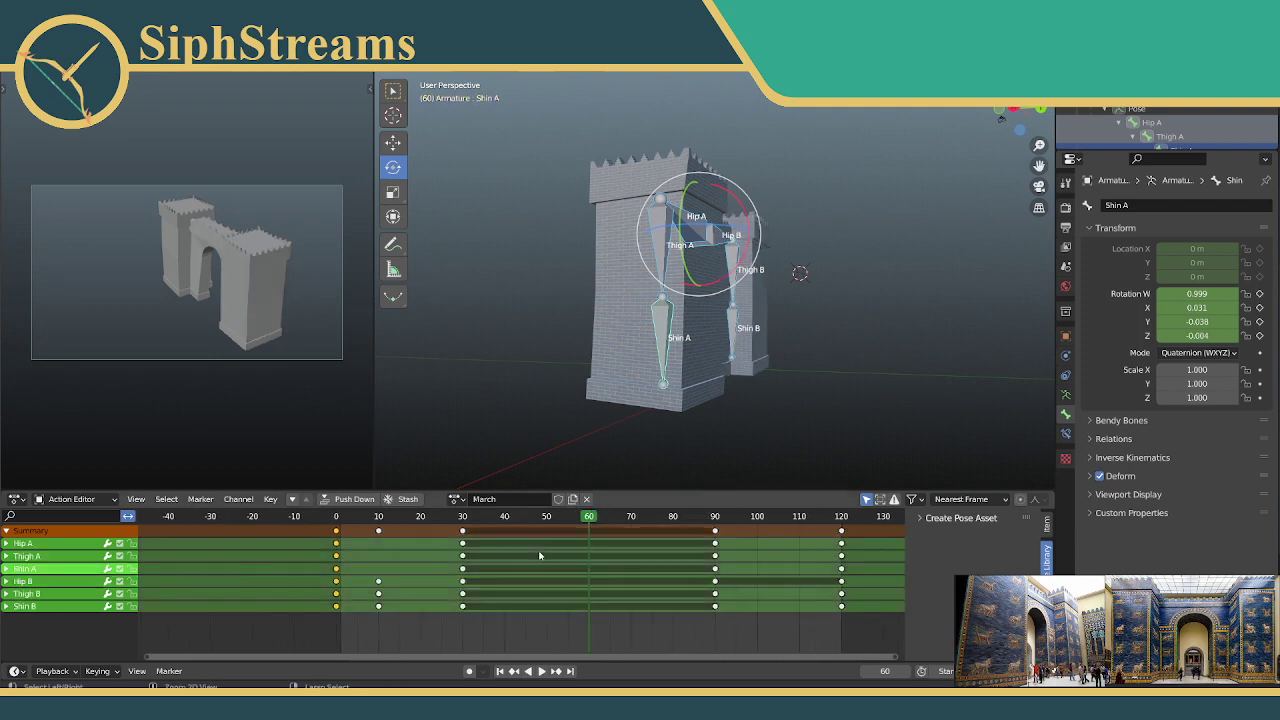
Step: Reselect the frame 0 keys, move to frame 60, and select all armature bones
click(361, 555)
drag(322, 520, 336, 518)
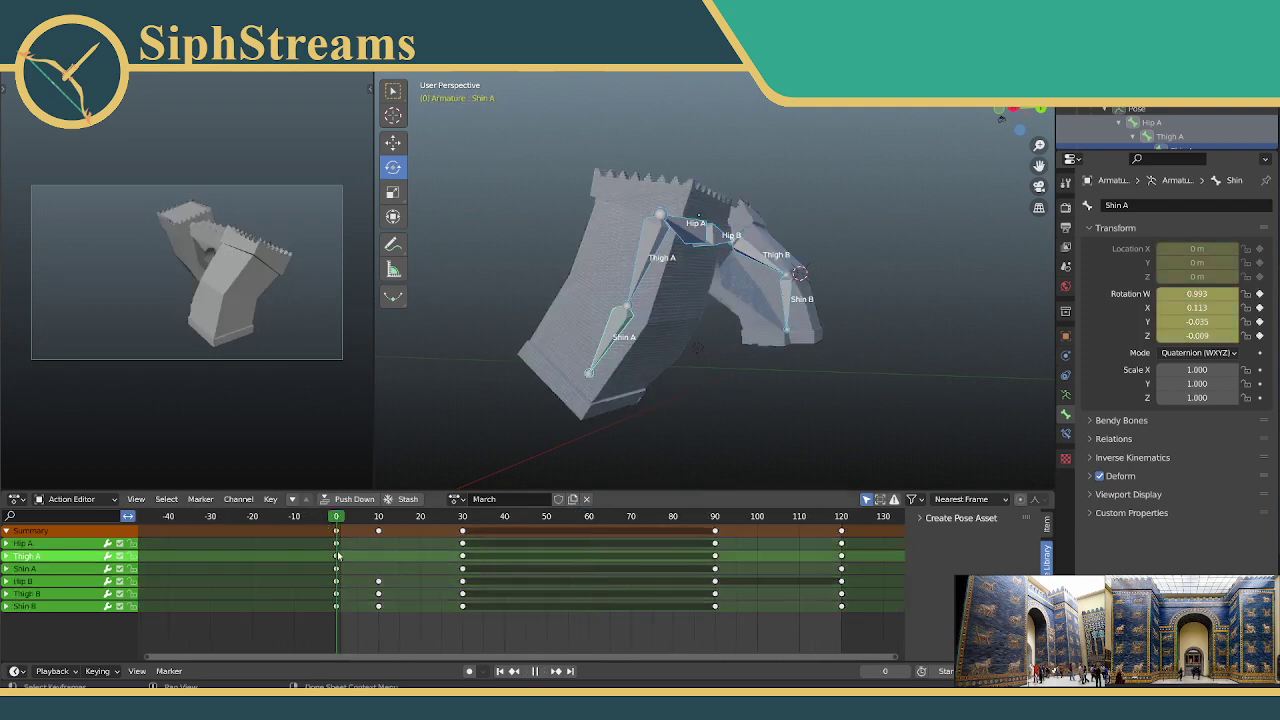
drag(349, 630, 311, 515)
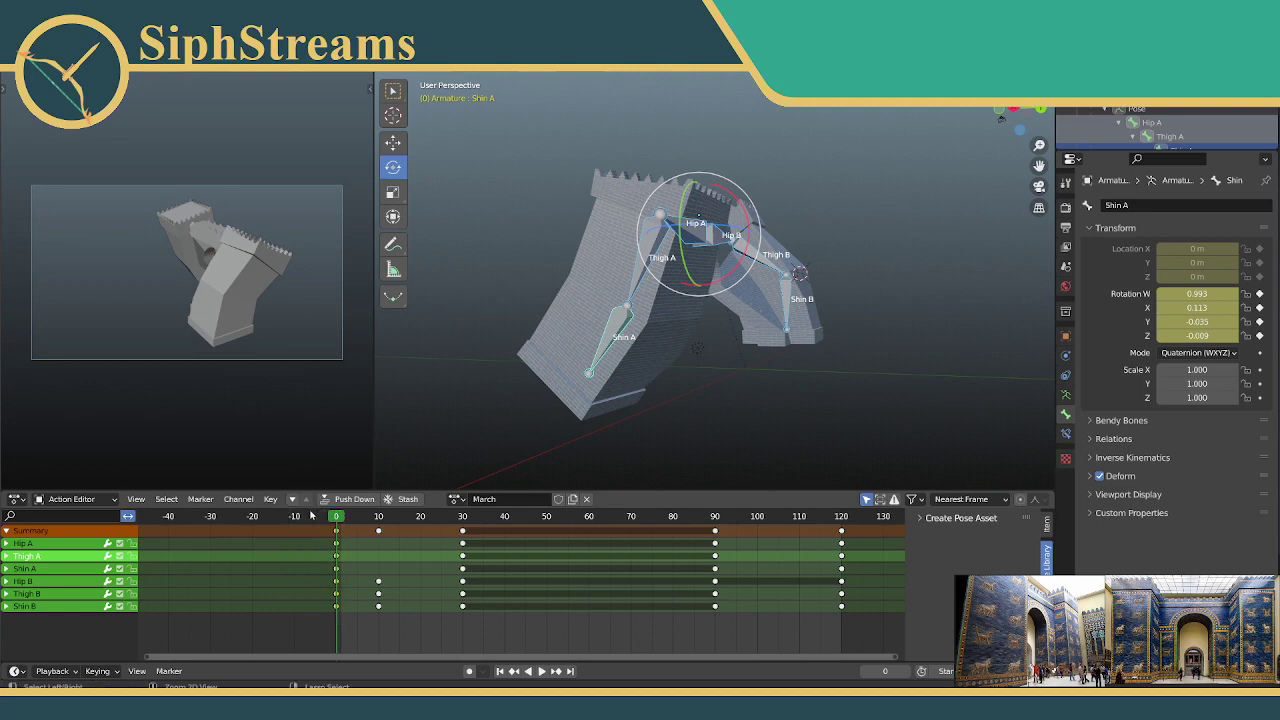
click(590, 517)
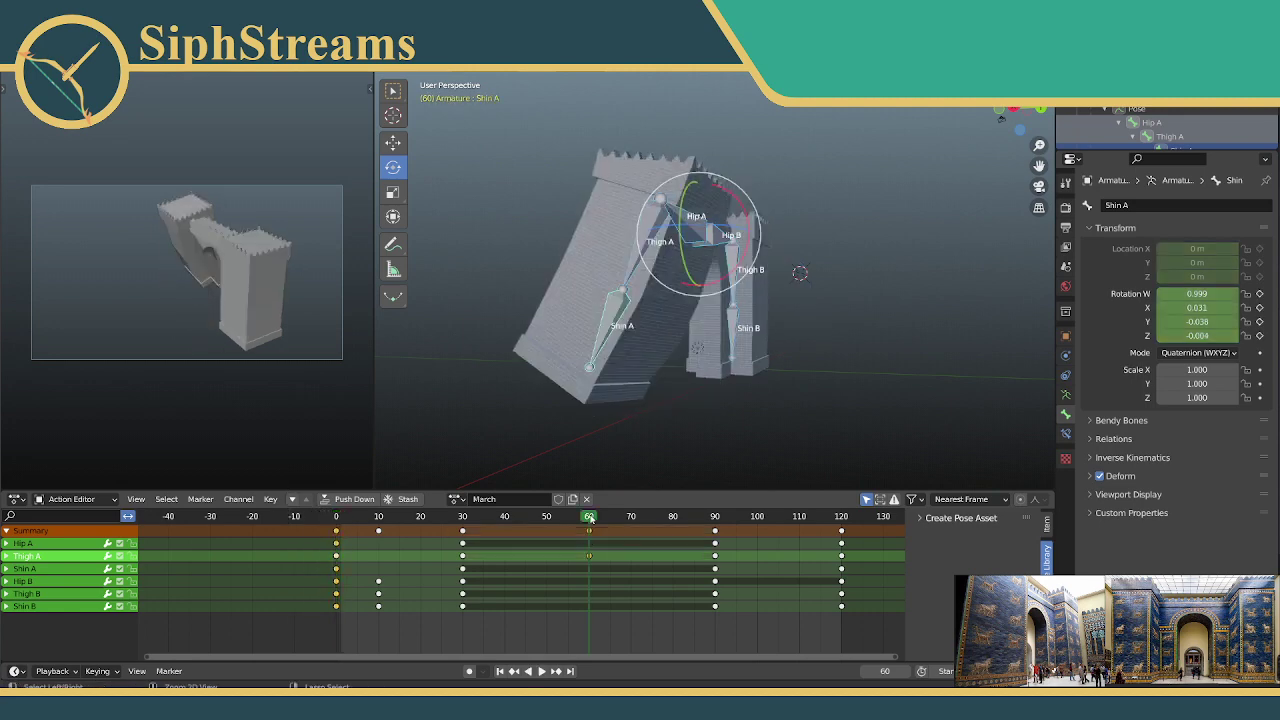
middle_drag(605, 441, 514, 441)
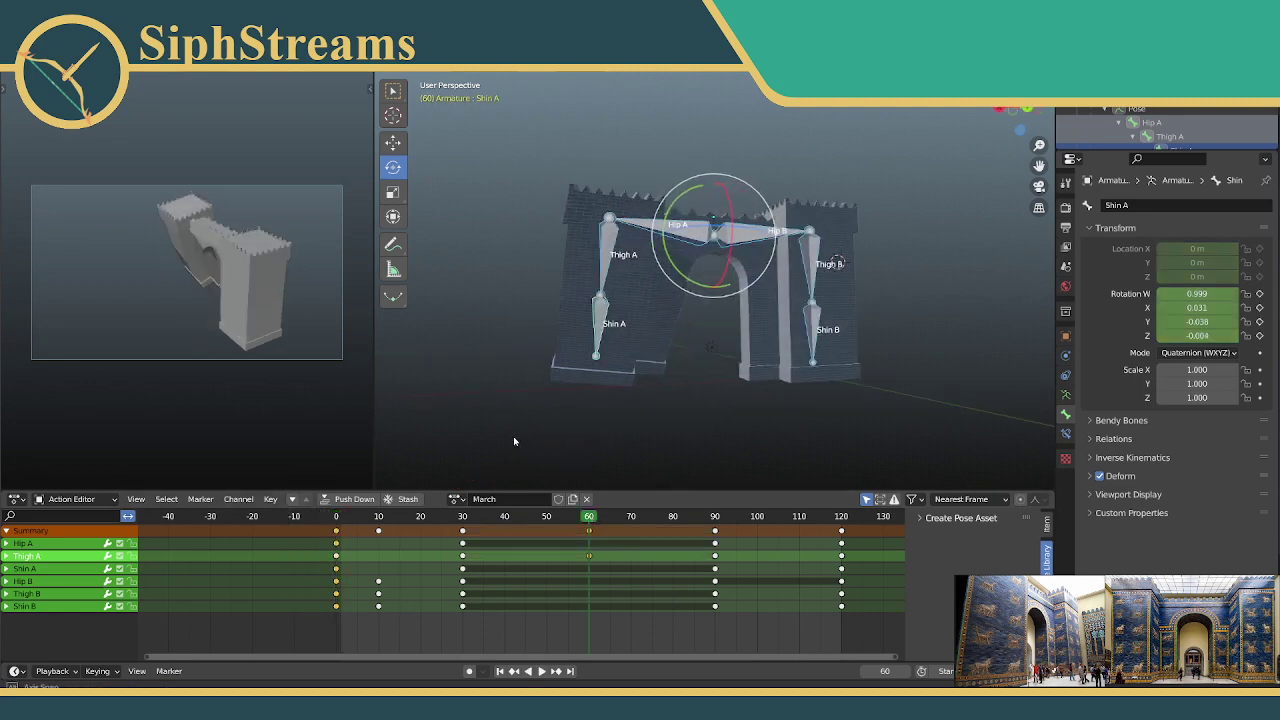
click(527, 443)
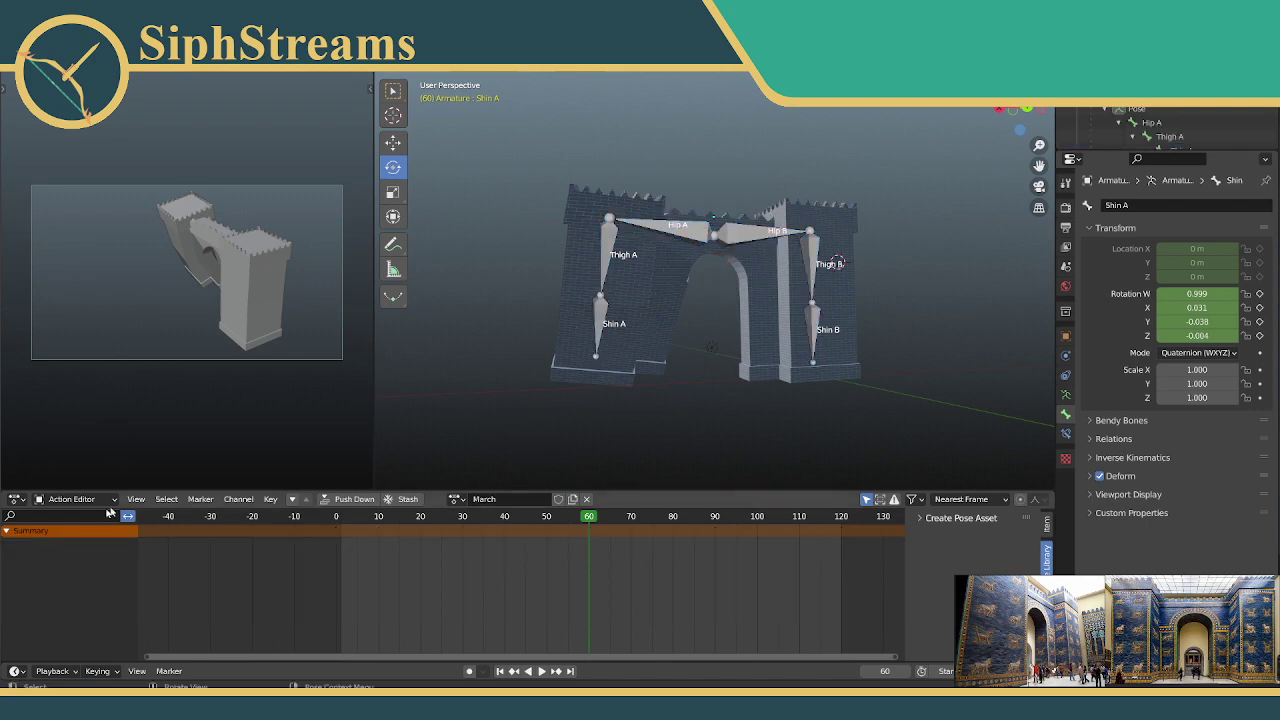
drag(540, 168, 886, 451)
middle_drag(886, 451, 460, 538)
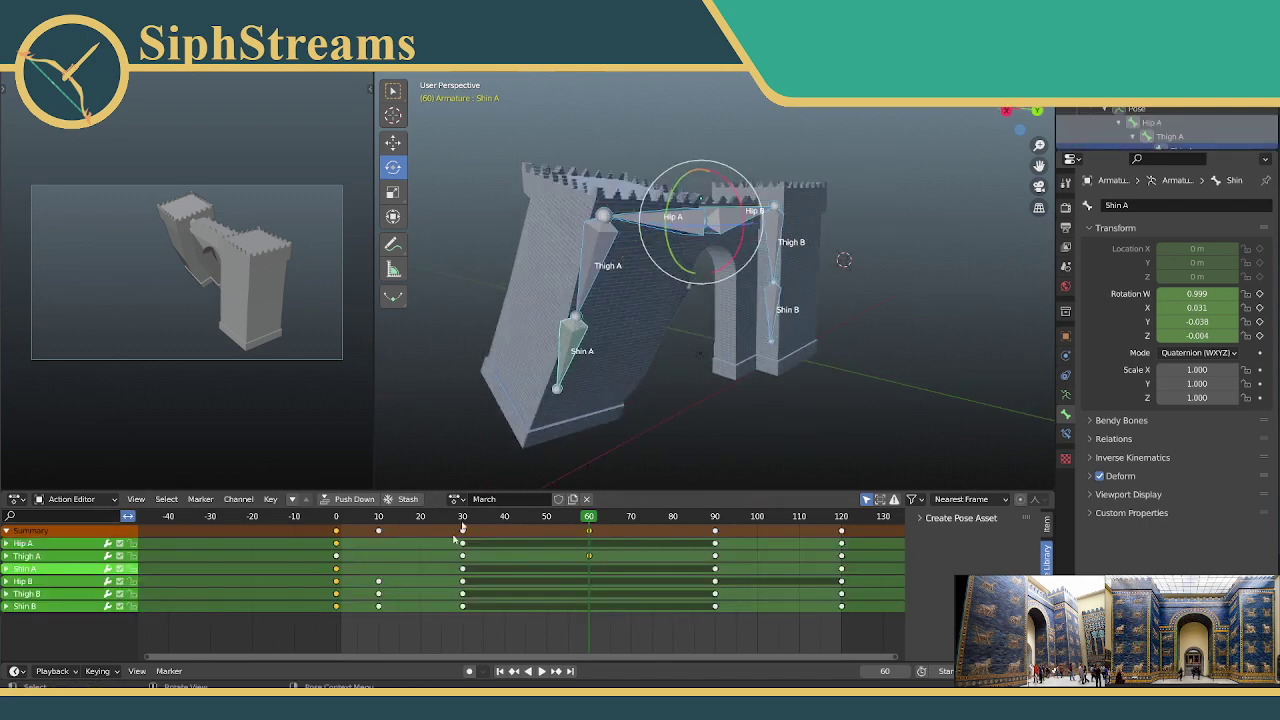
Step: Replay the March cycle from the start and save IshtarGate.blend
click(500, 671)
click(543, 671)
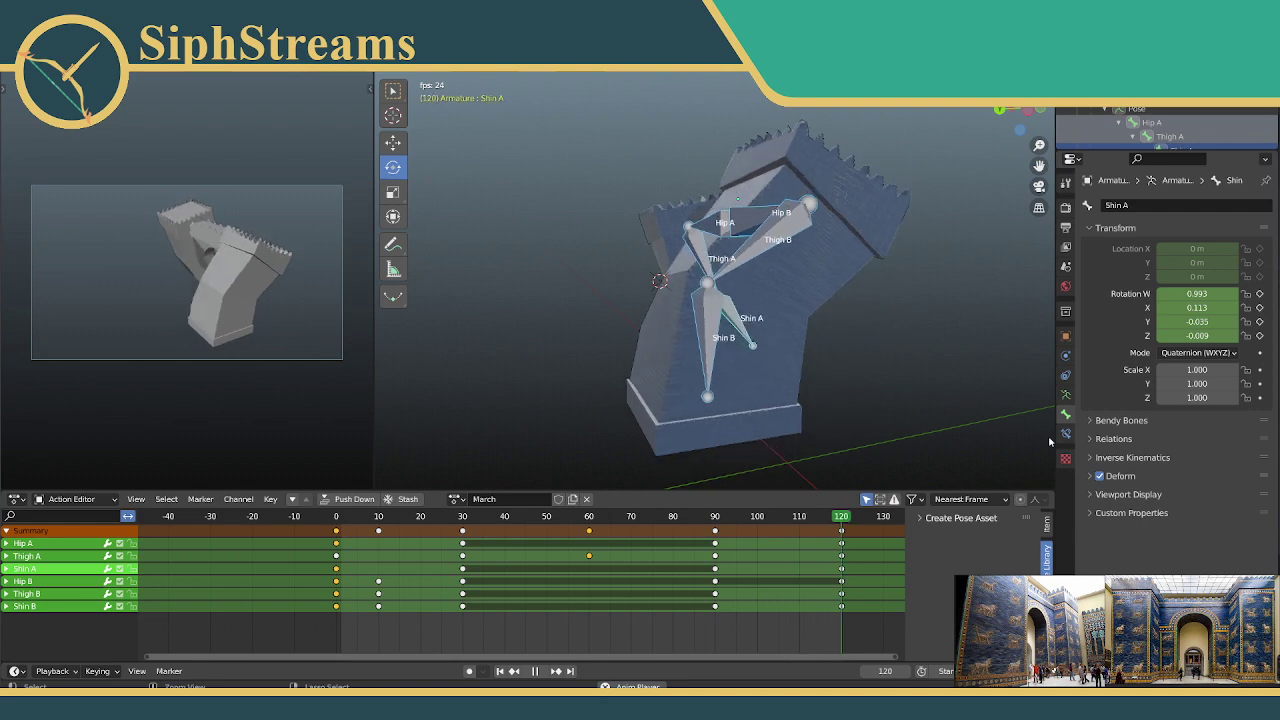
key(ctrl+s)
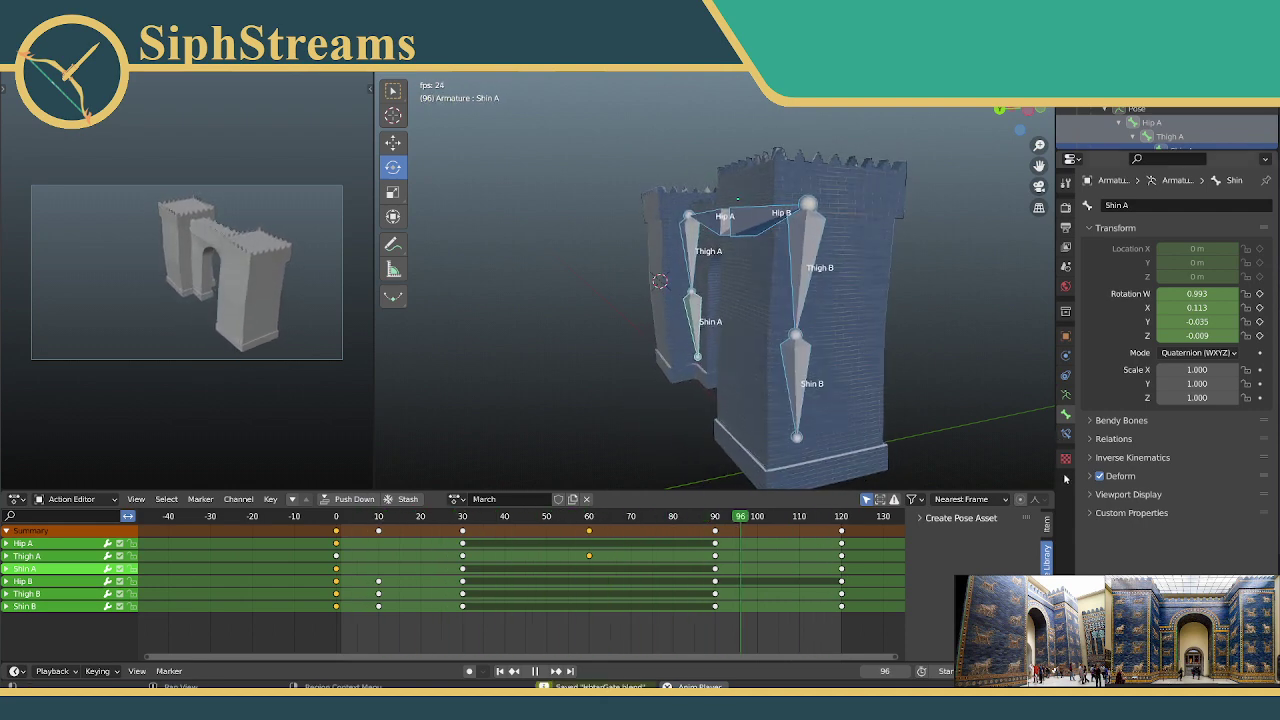
Step: Stop playback, orbit around the gate, and check the pose at frame 60
click(536, 671)
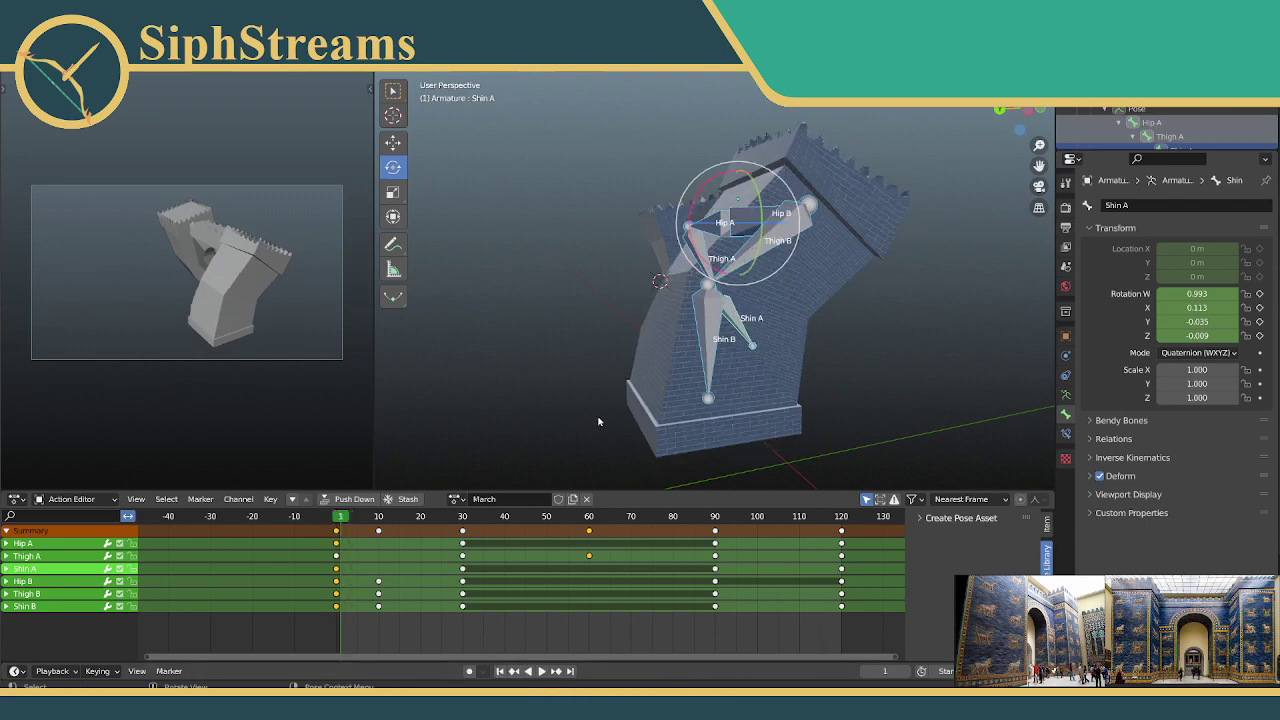
middle_drag(584, 402, 772, 417)
middle_drag(805, 416, 814, 418)
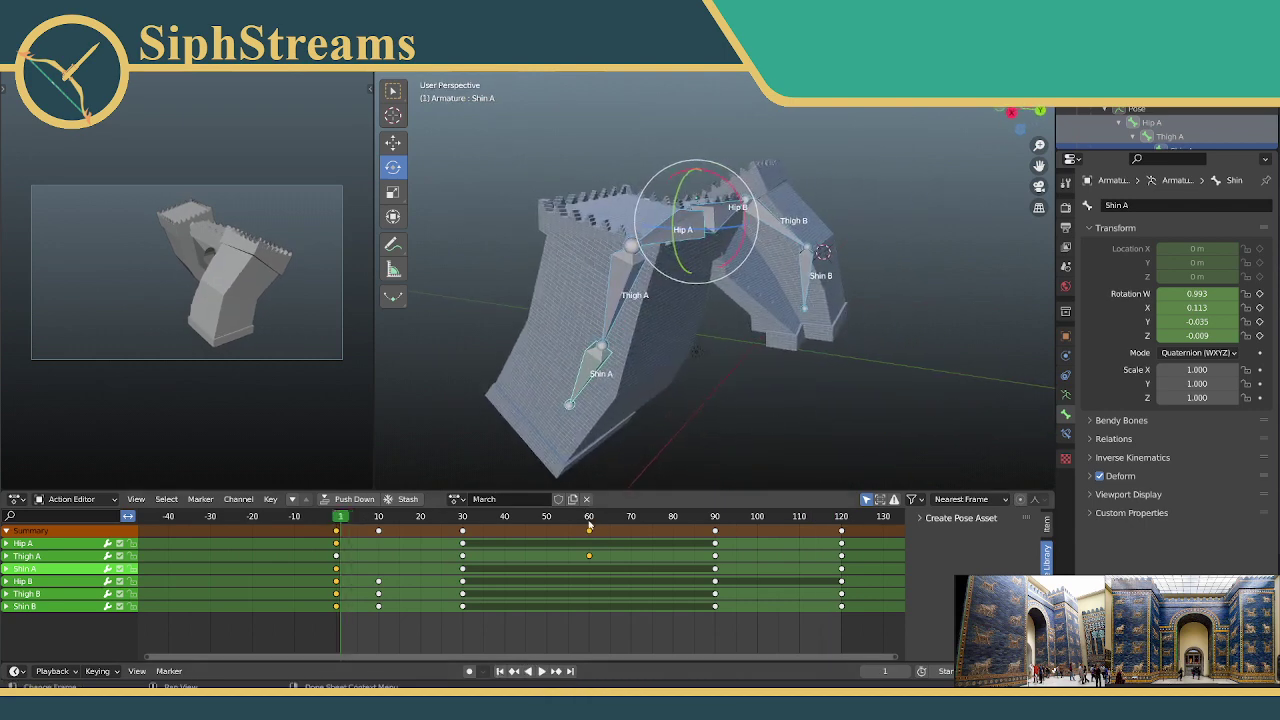
click(589, 517)
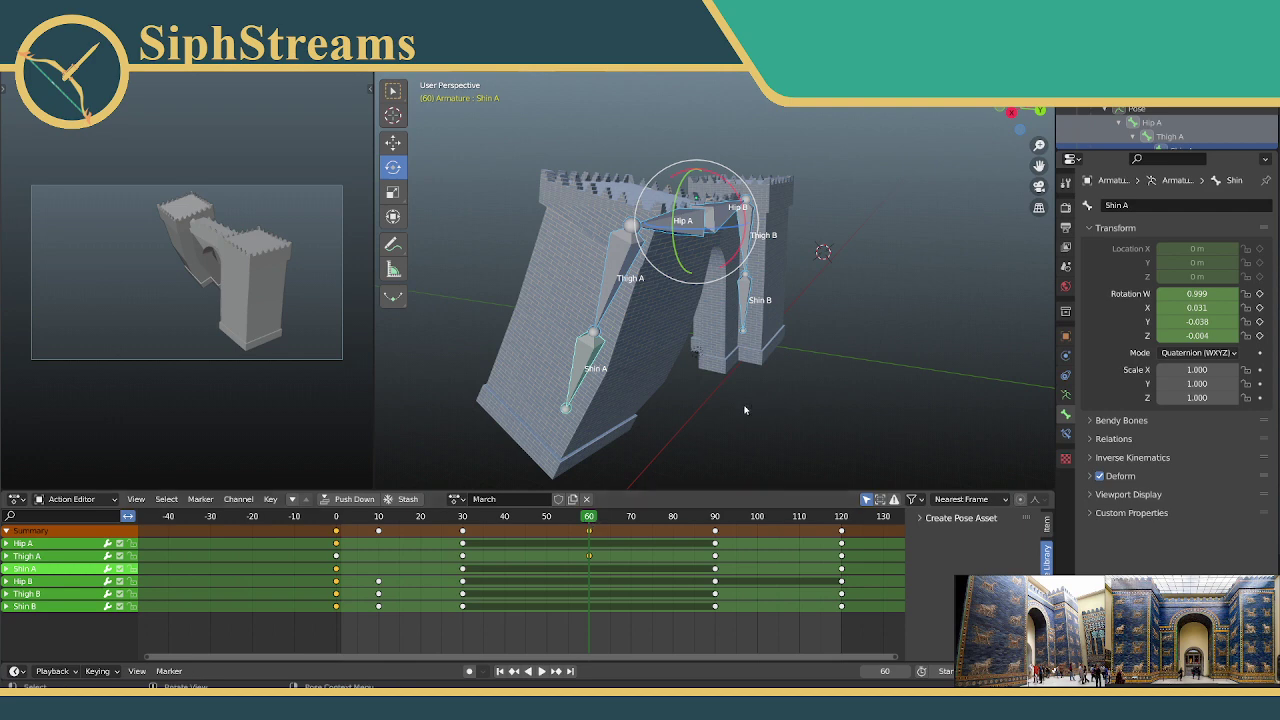
Step: Delete all the keyframes at frame 60
click(527, 546)
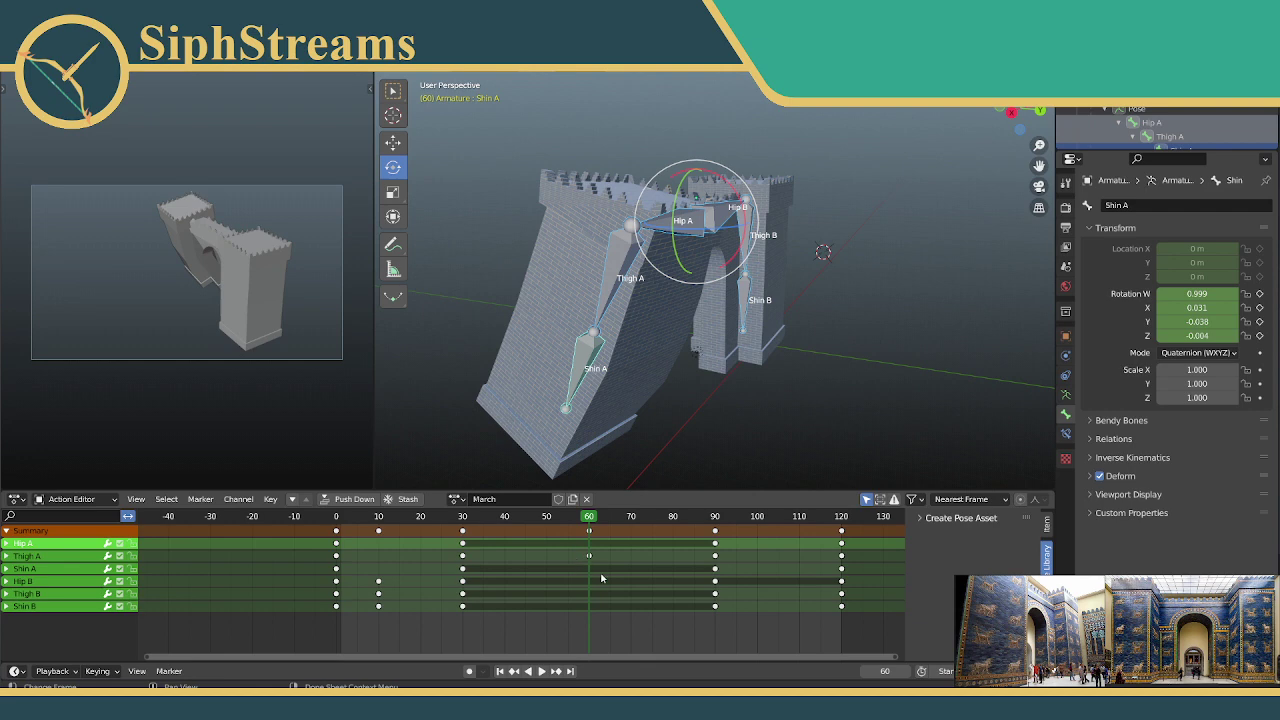
drag(577, 519, 592, 546)
right_click(589, 542)
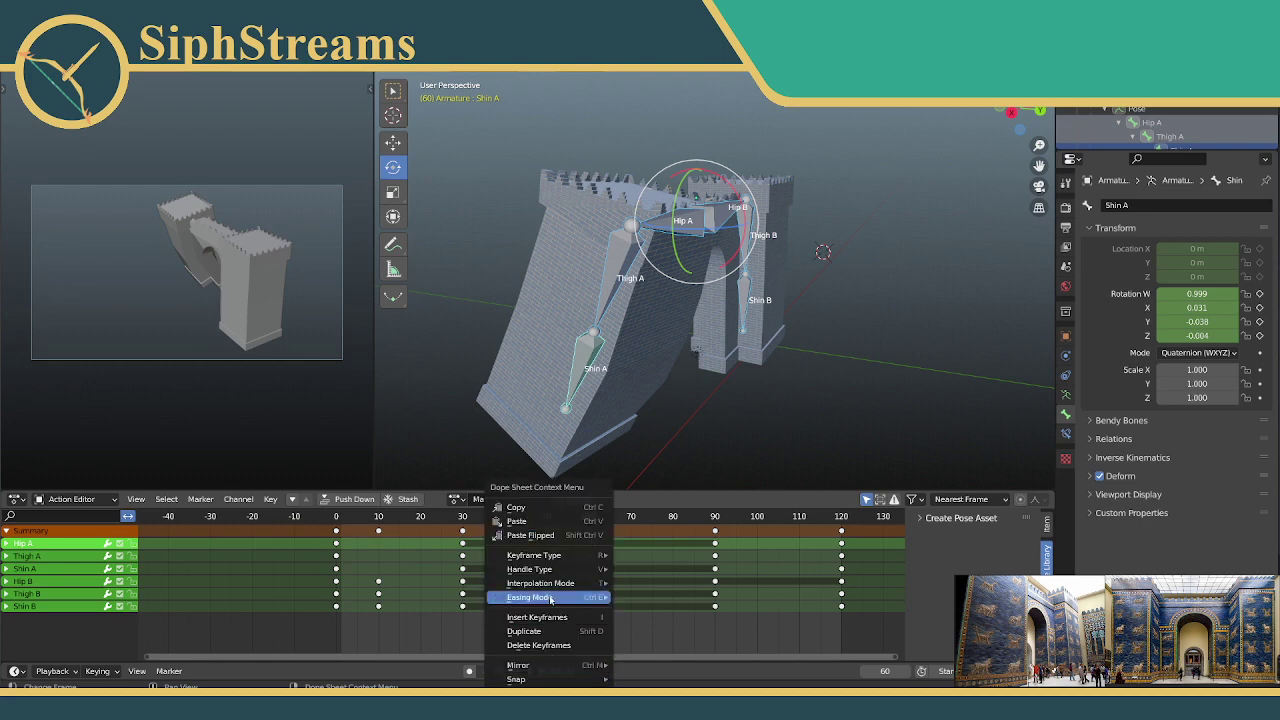
click(531, 644)
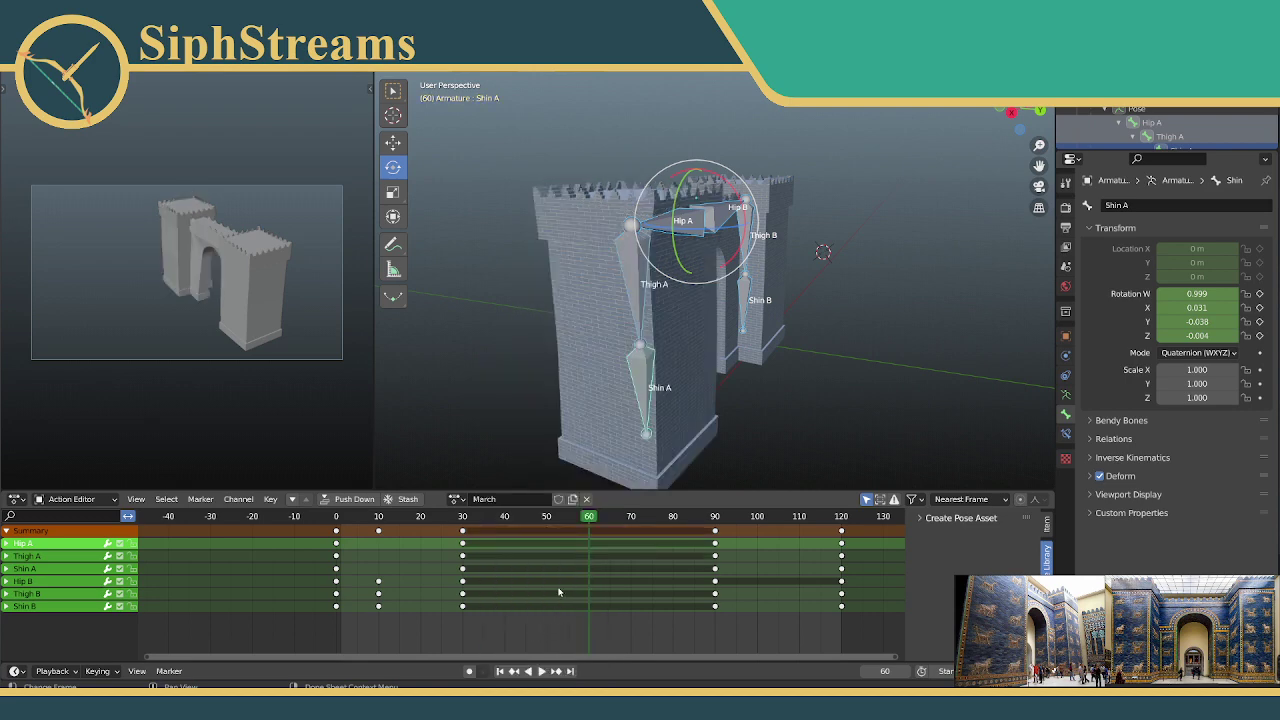
Step: Select the frame 0 keys, compare the frame 0 and 60 poses, and play the cycle
click(337, 531)
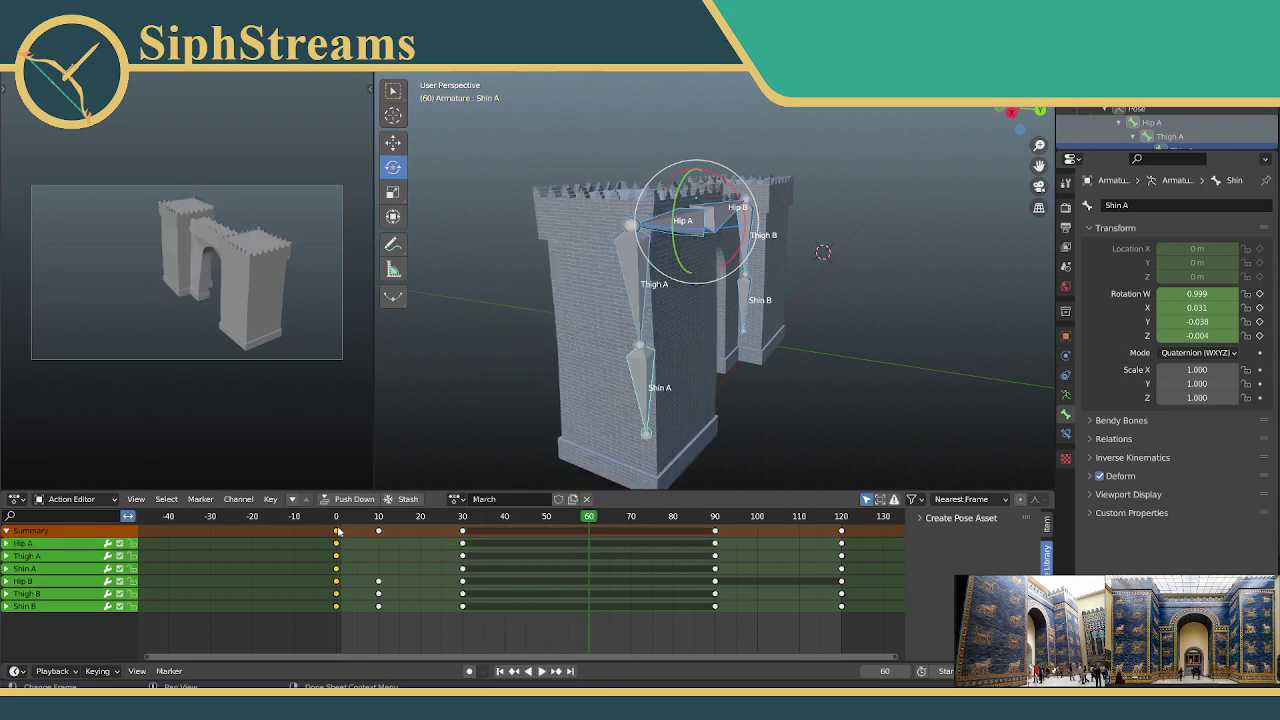
click(338, 517)
click(590, 518)
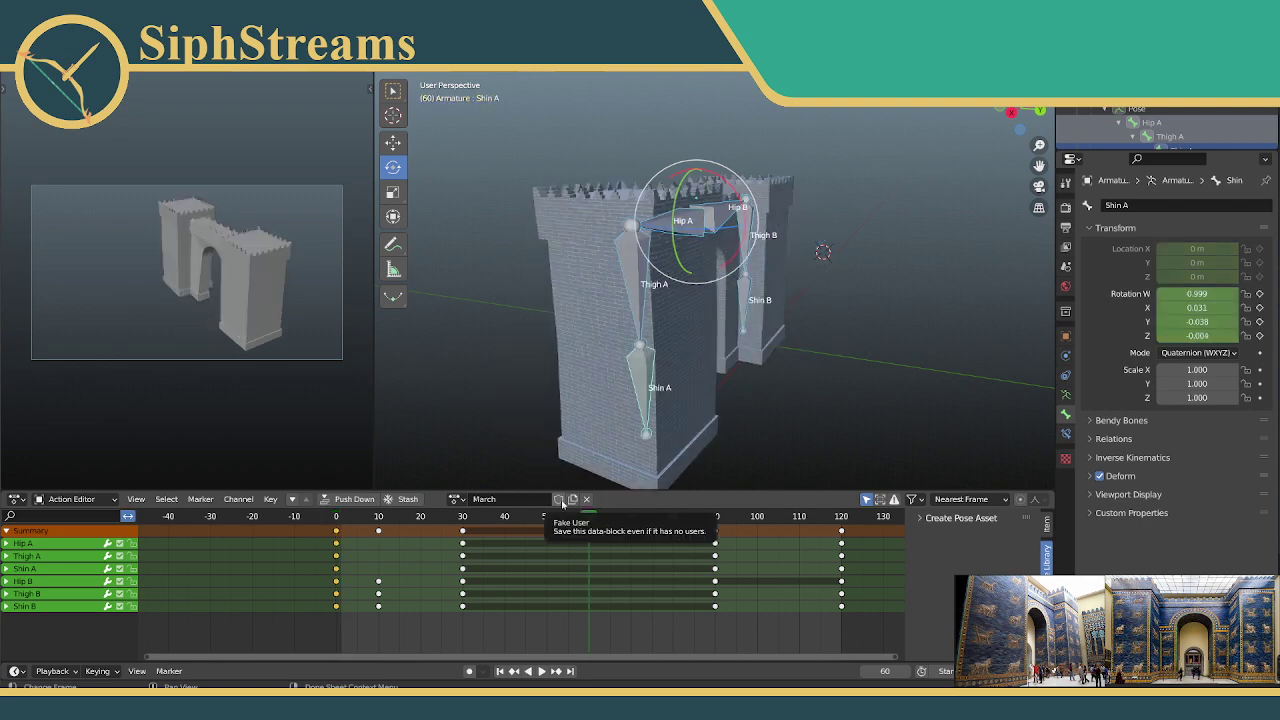
click(333, 517)
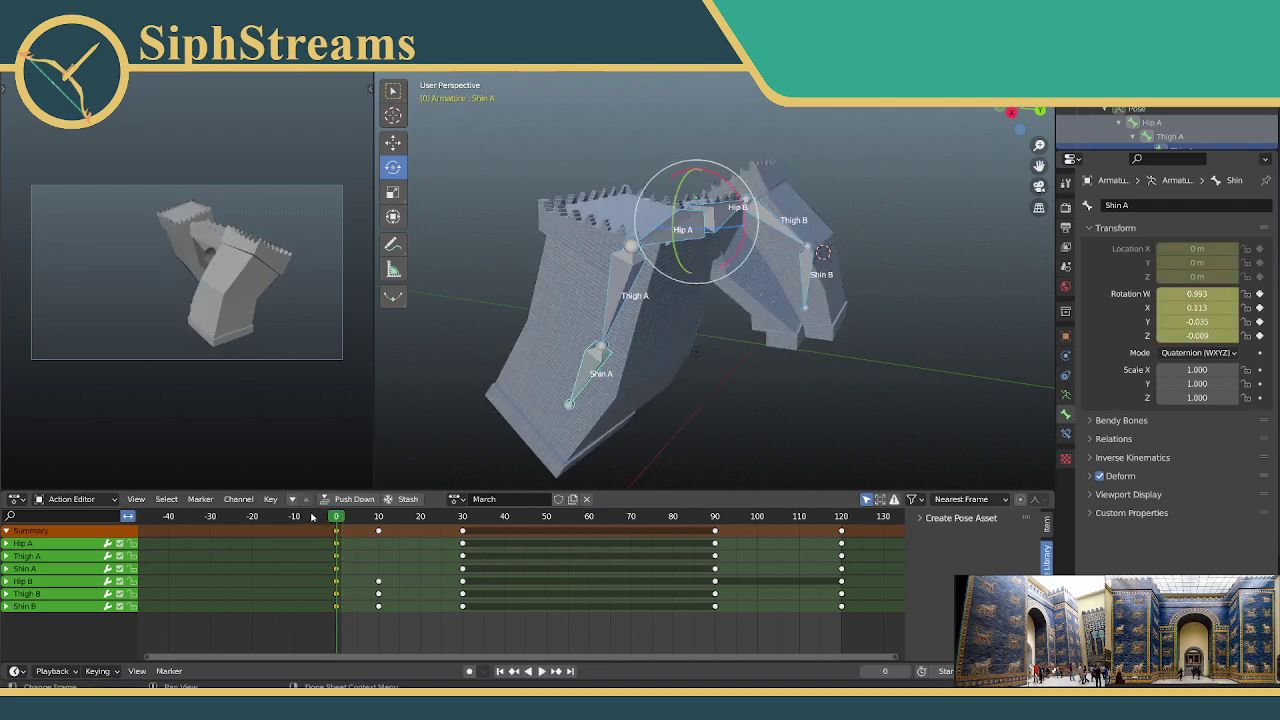
click(590, 517)
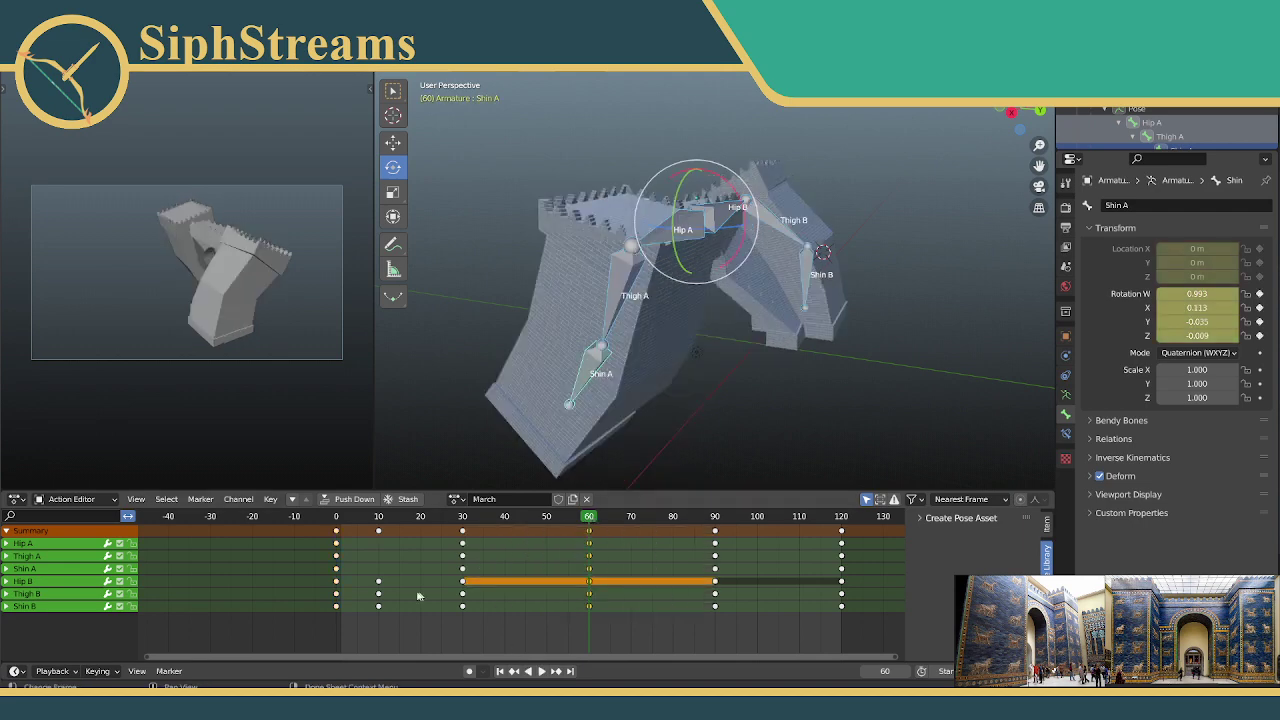
click(341, 517)
key(space)
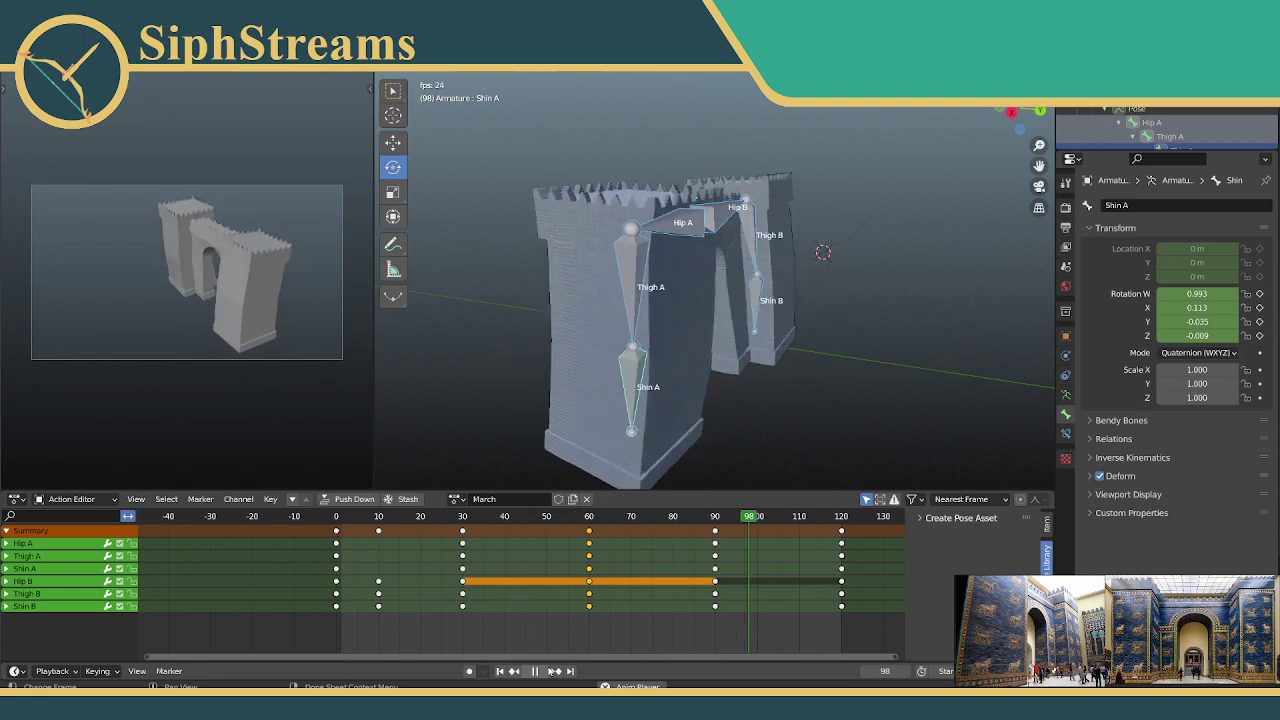
middle_drag(538, 266, 551, 234)
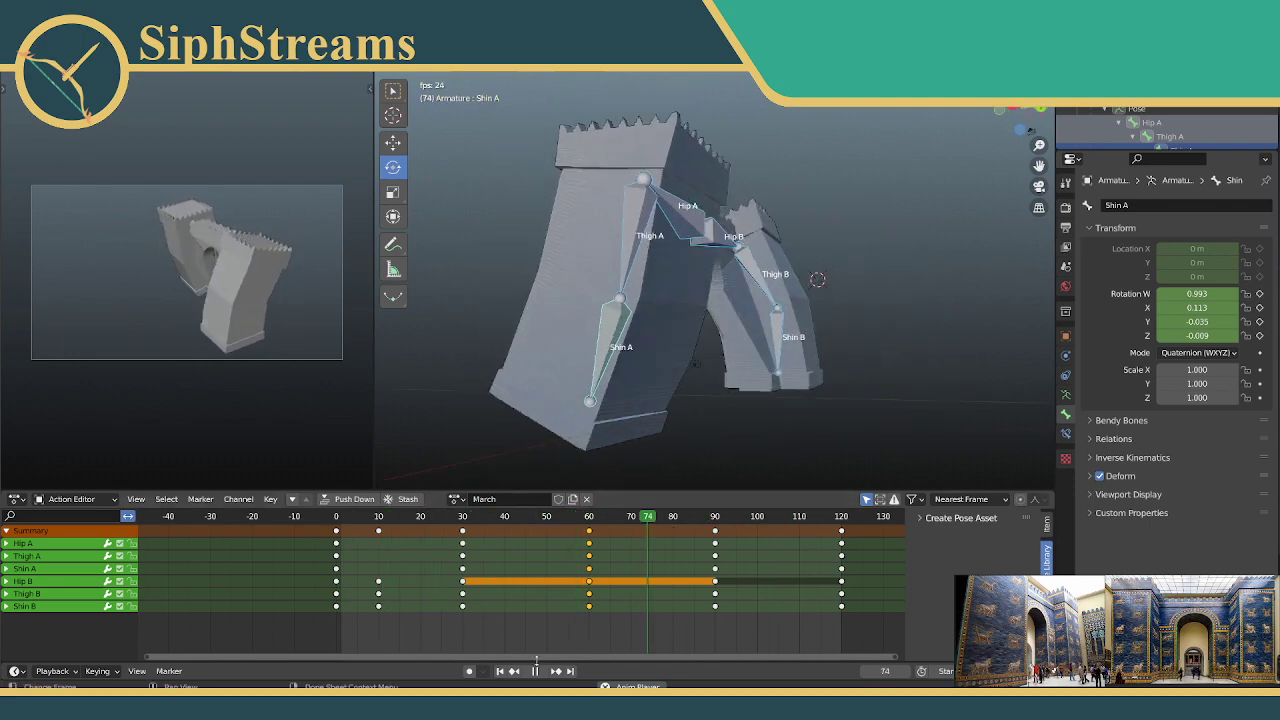
Step: Stop playback and scrub from frame 90 to frame 100, viewing the rig from the side
key(space)
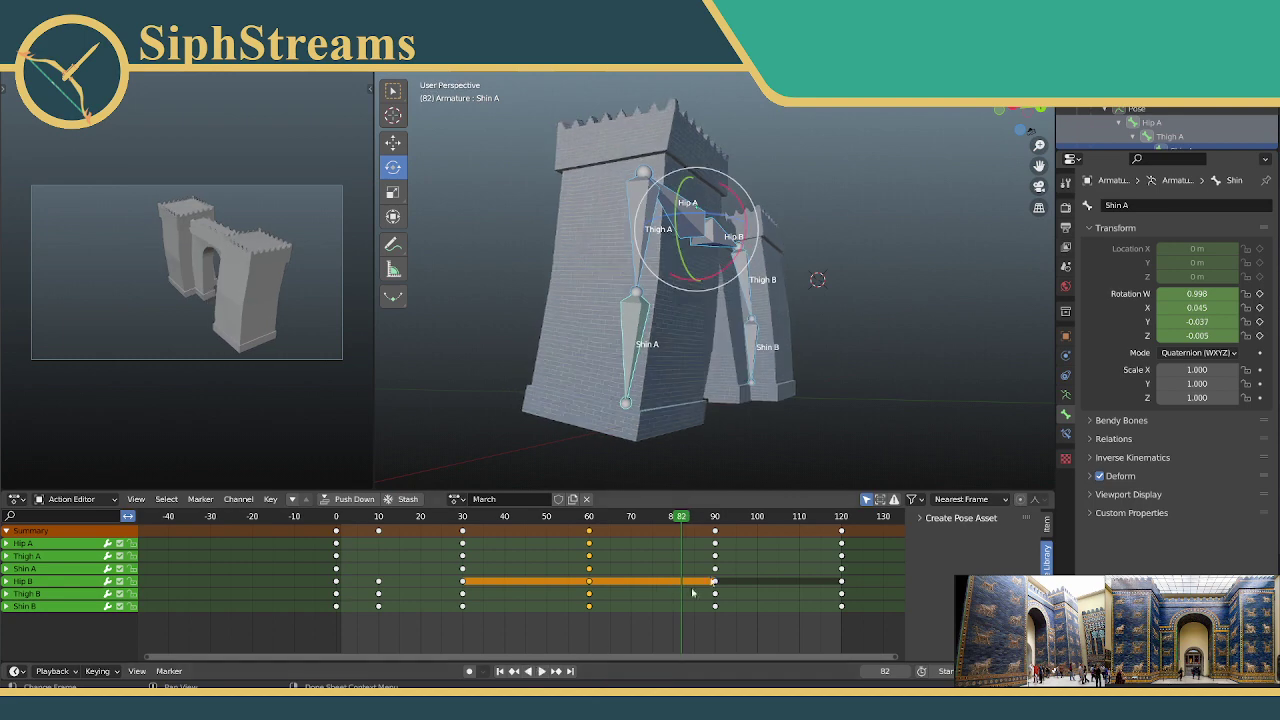
click(573, 518)
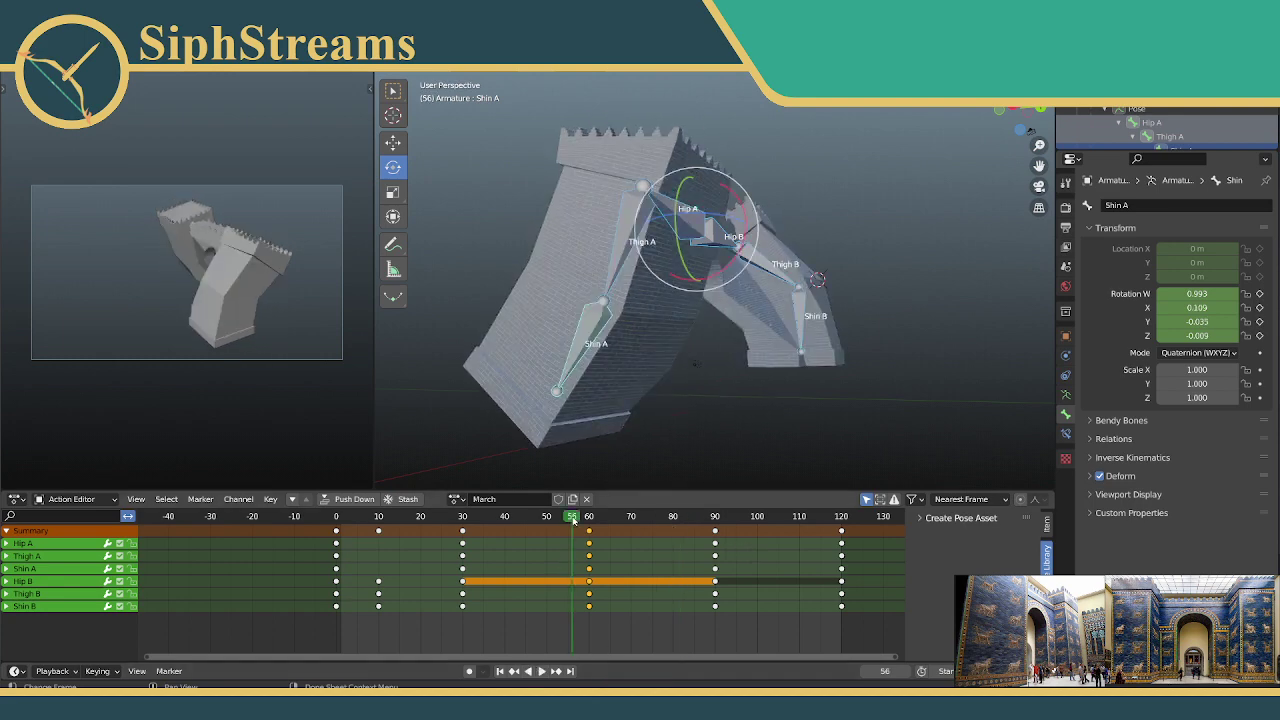
click(716, 528)
key(space)
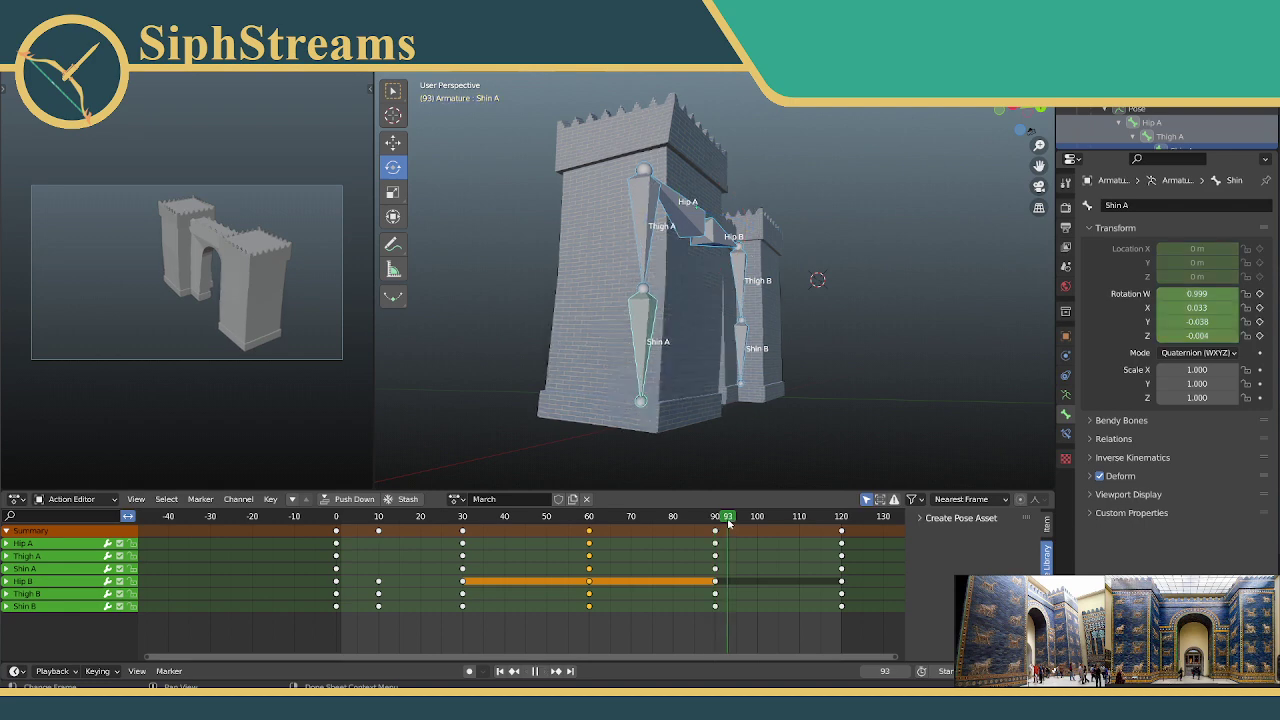
drag(779, 527, 722, 528)
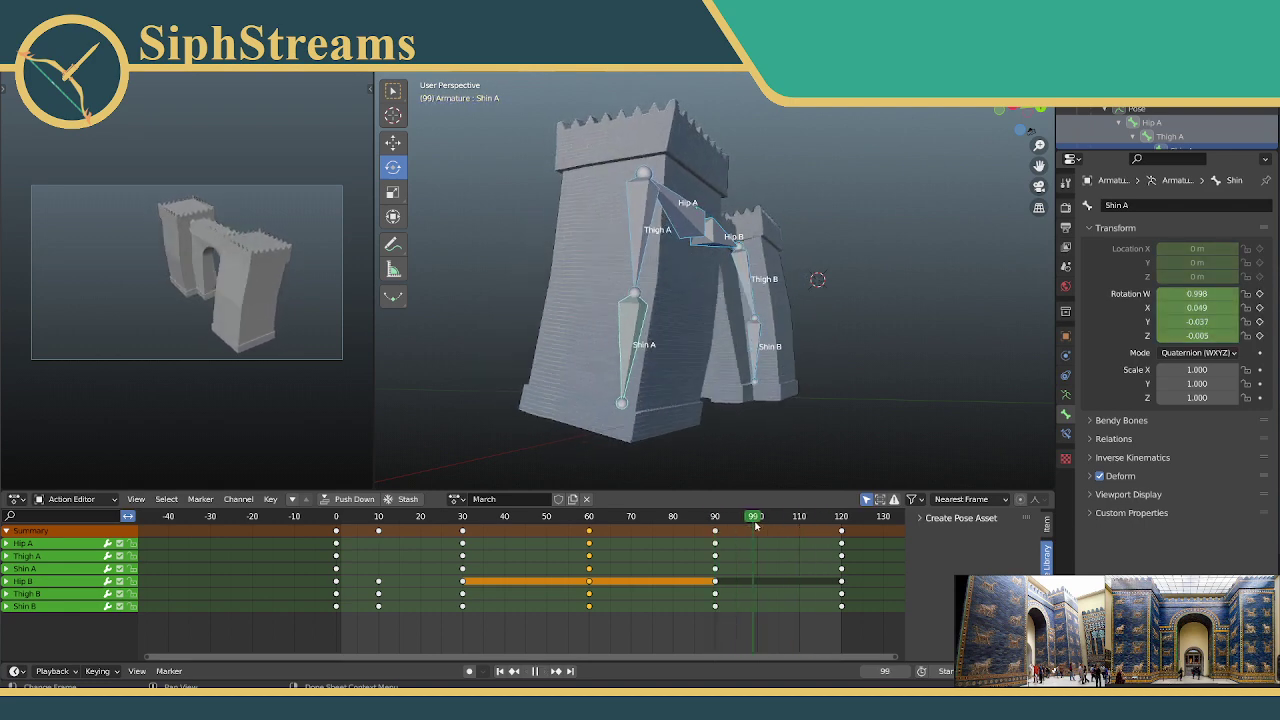
key(space)
middle_drag(814, 280, 749, 491)
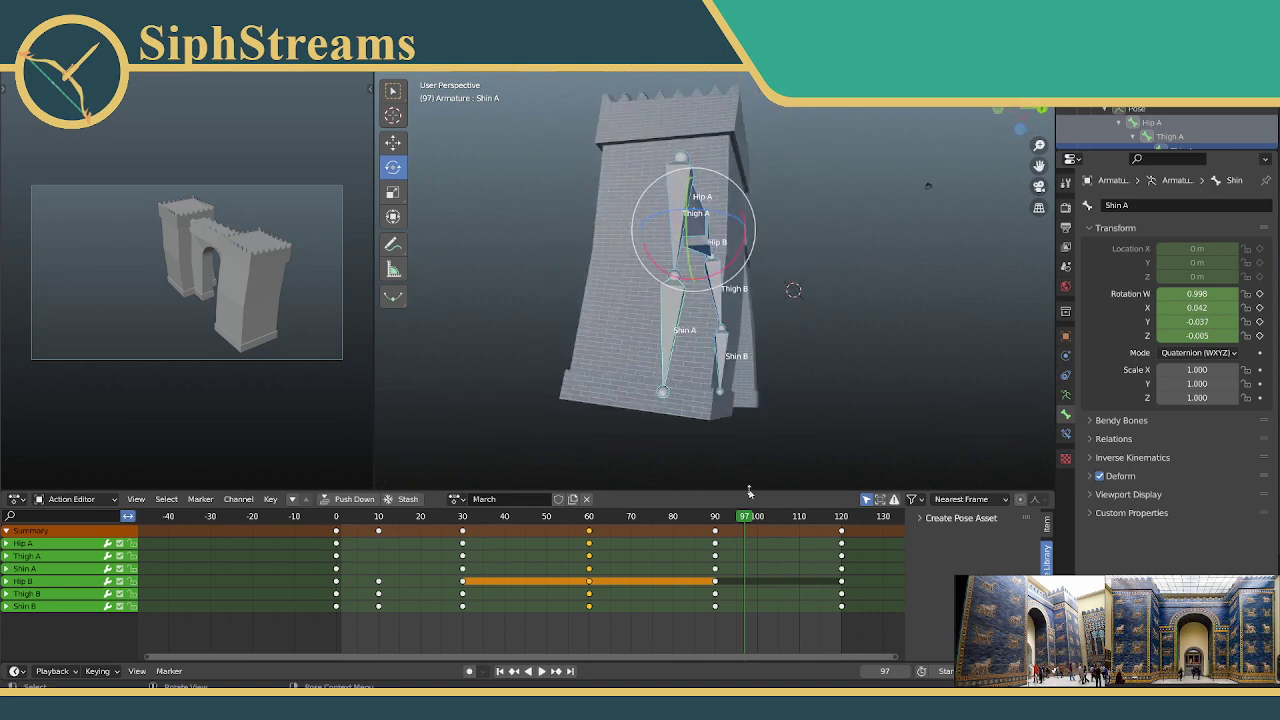
drag(743, 525, 757, 526)
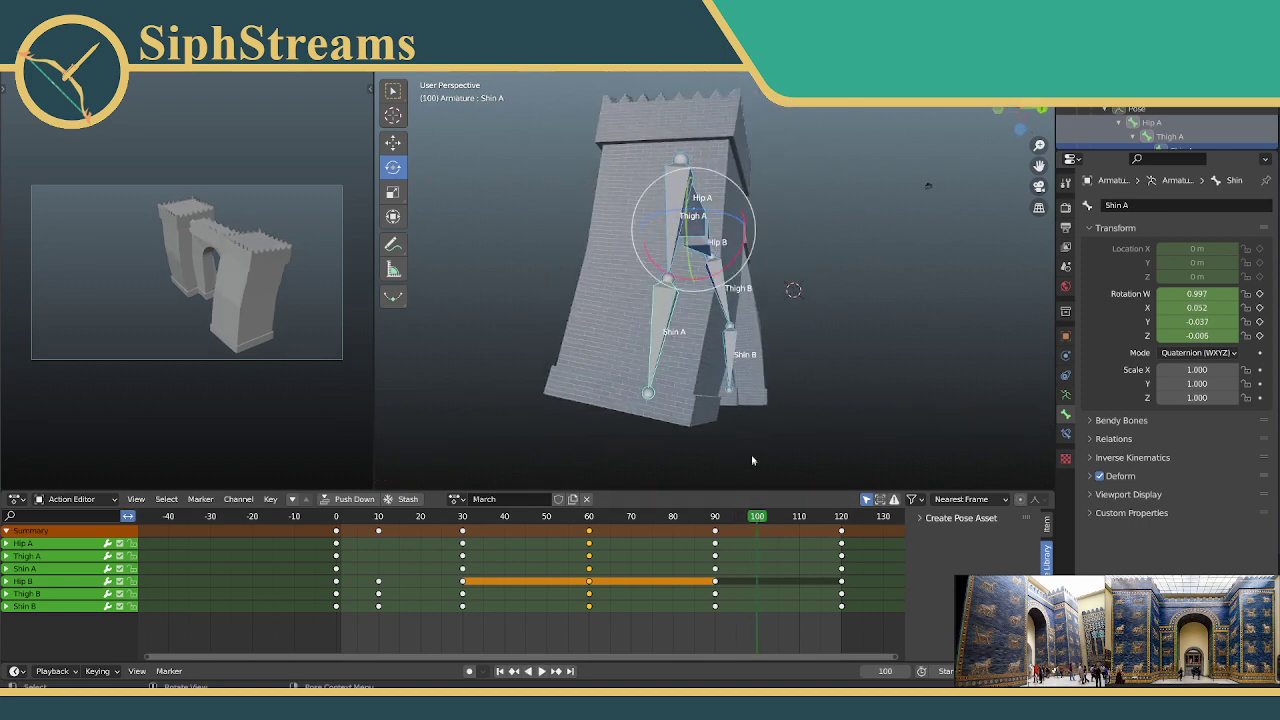
scroll(810, 305, up, 3)
Step: Swing Thigh B outward at the hip at frame 100
middle_drag(810, 305, 781, 272)
click(781, 270)
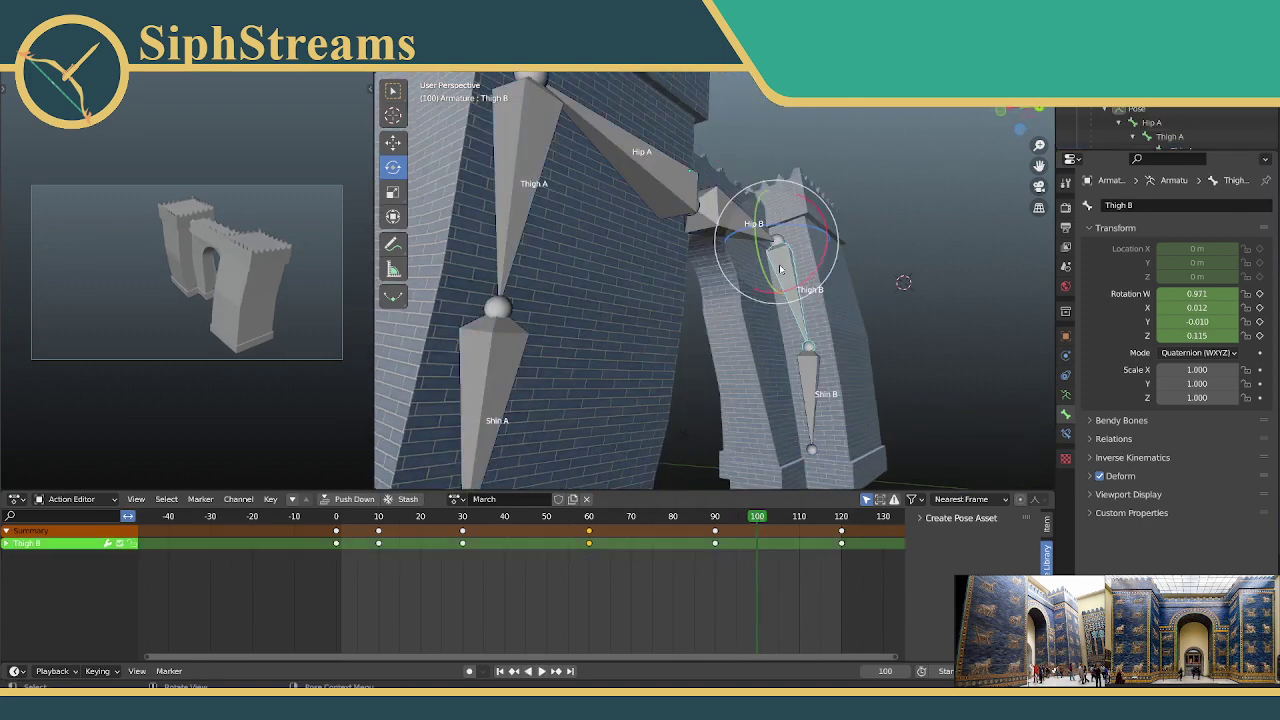
click(816, 384)
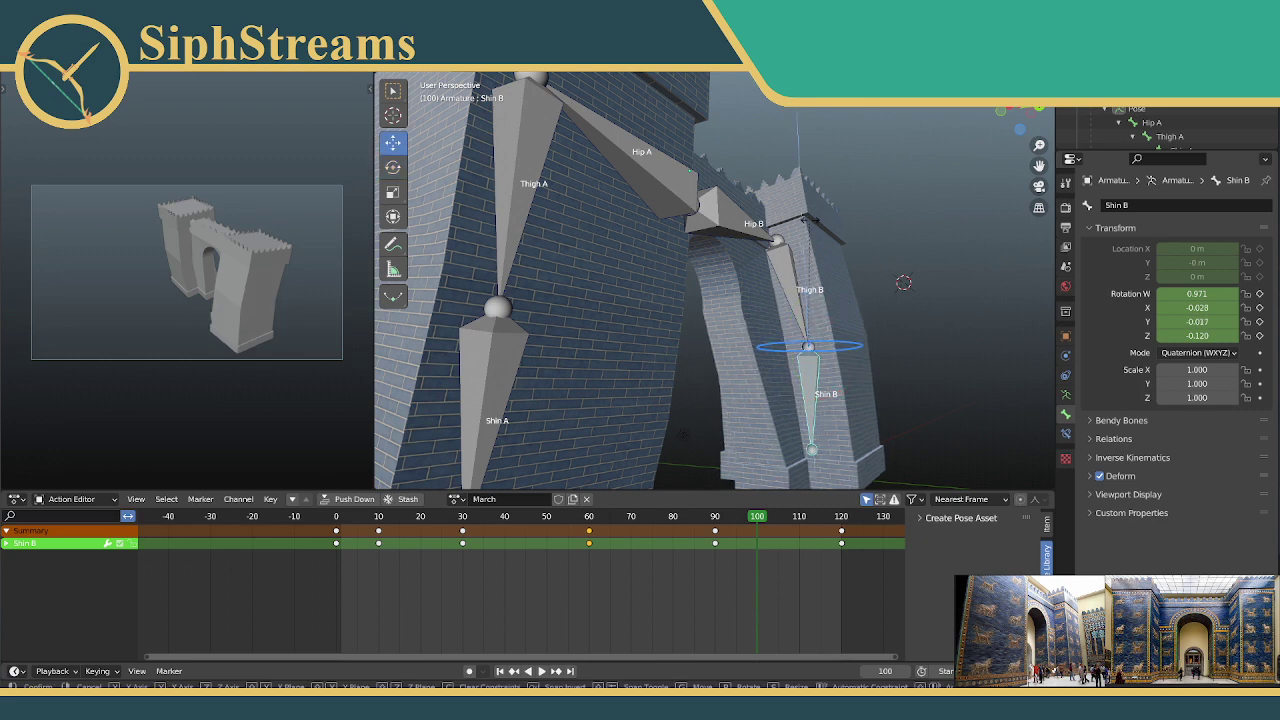
key(ctrl+z)
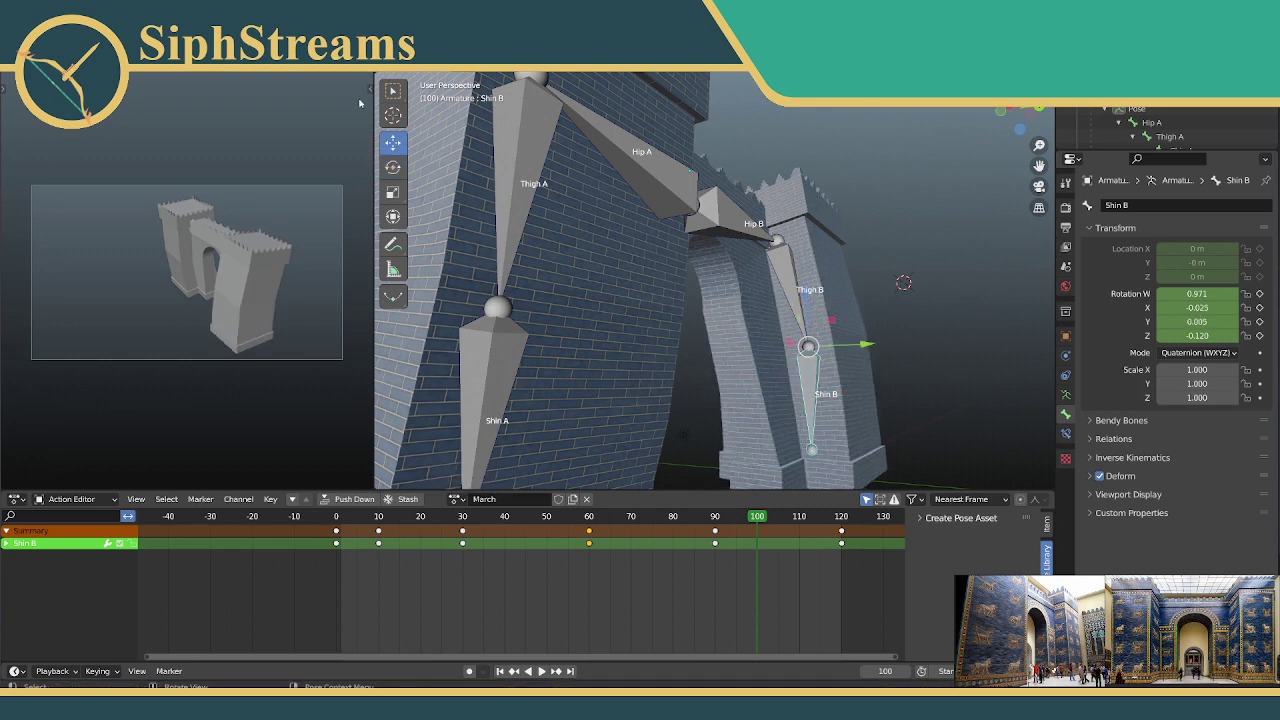
click(776, 264)
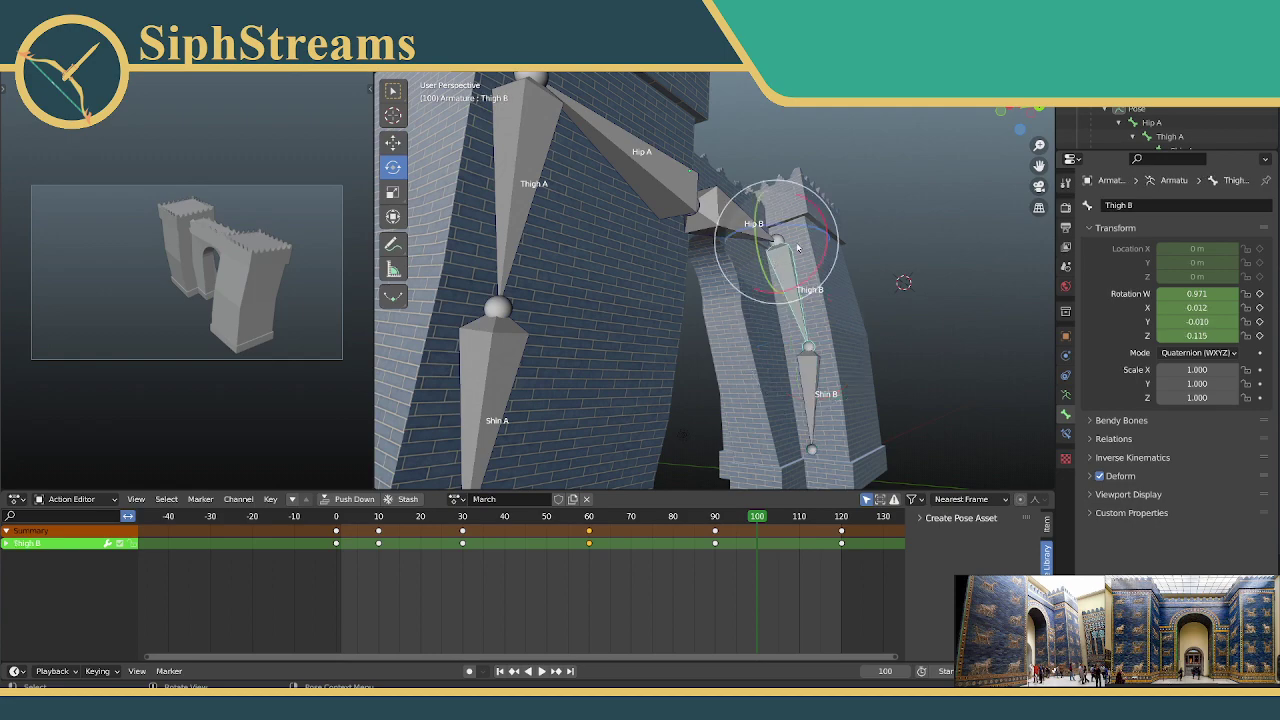
middle_drag(725, 222, 789, 236)
key(r)
key(r)
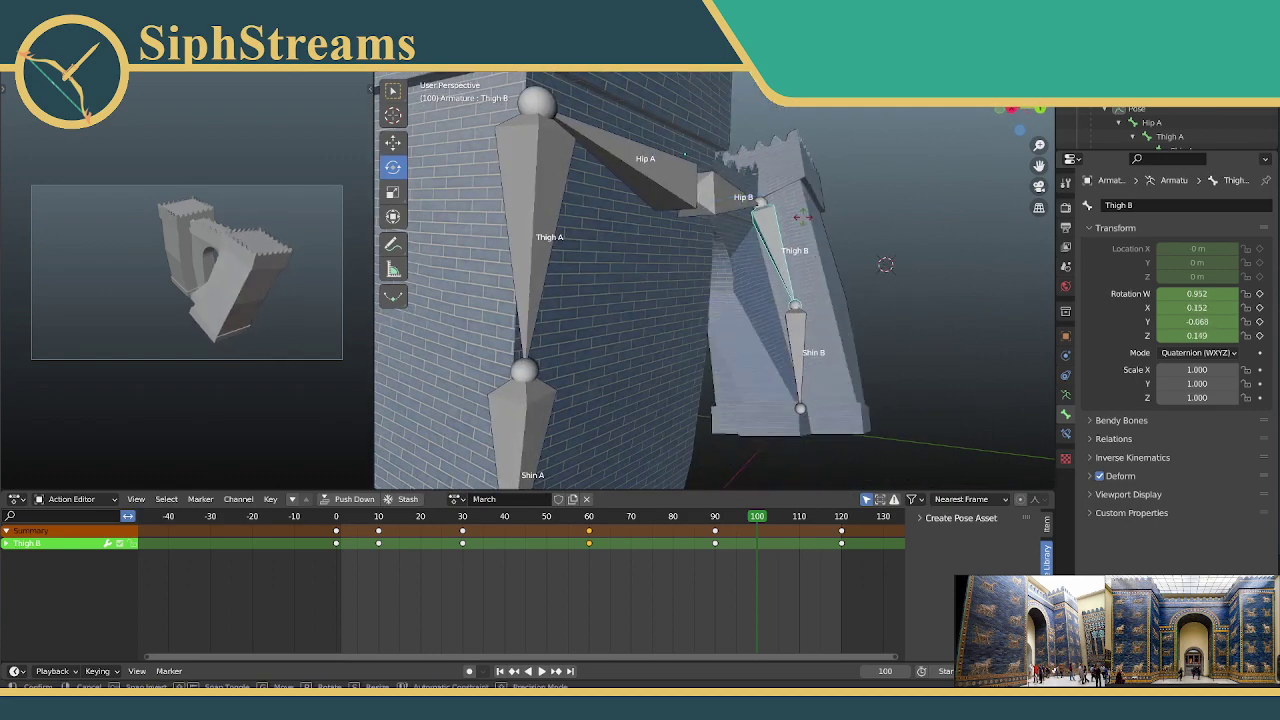
click(796, 226)
key(ctrl+z)
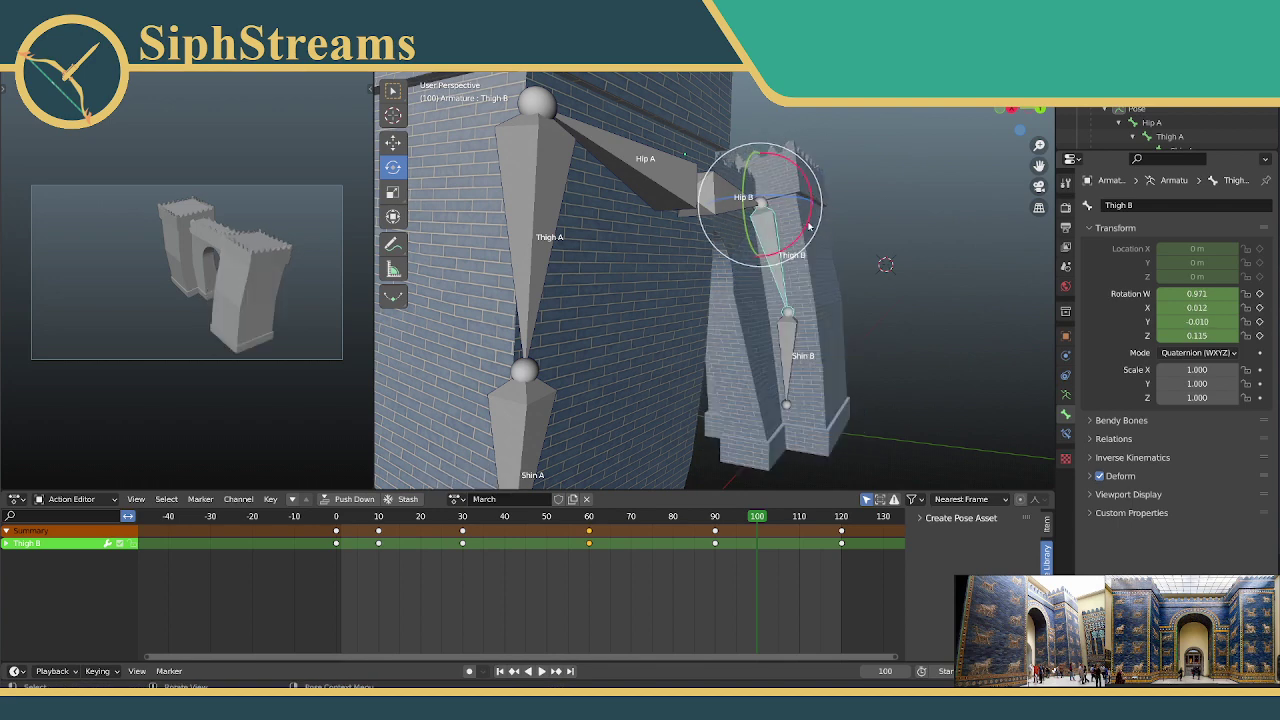
drag(810, 228, 820, 196)
Step: Bend Shin B at the knee and key both B-leg bones' Location & Rotation at frame 100
click(850, 312)
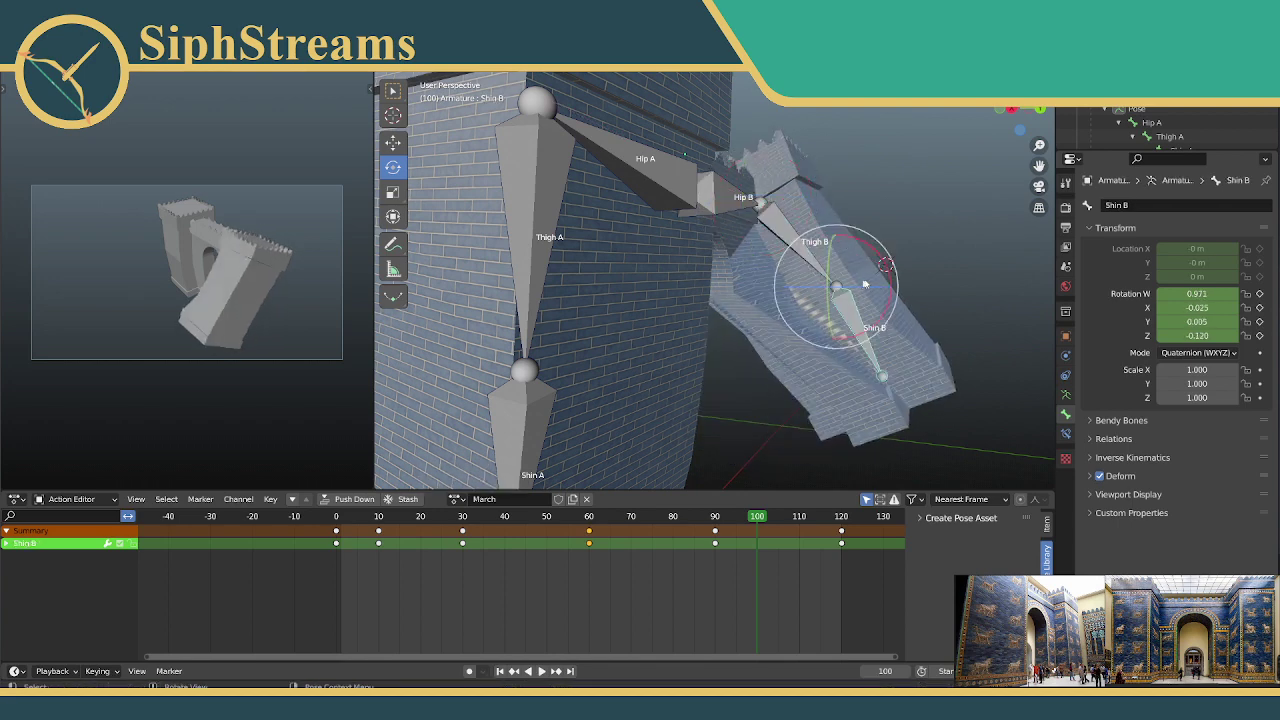
drag(887, 271, 885, 299)
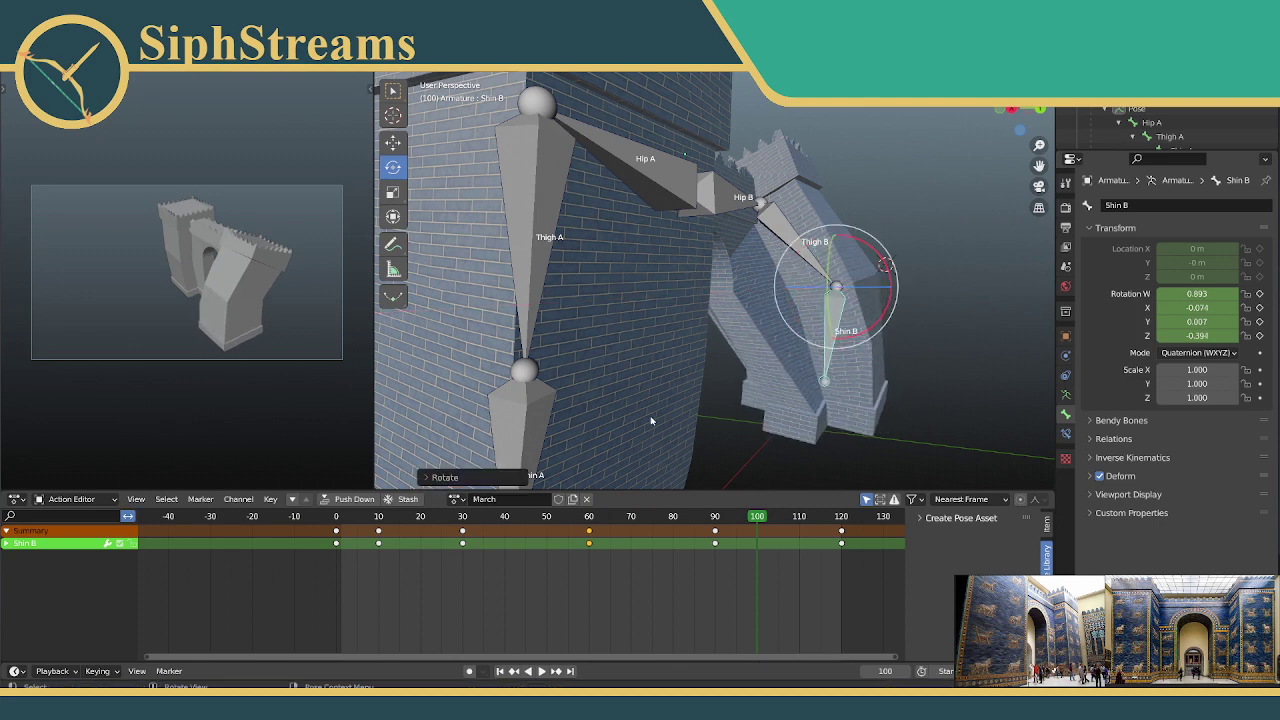
shift+click(778, 222)
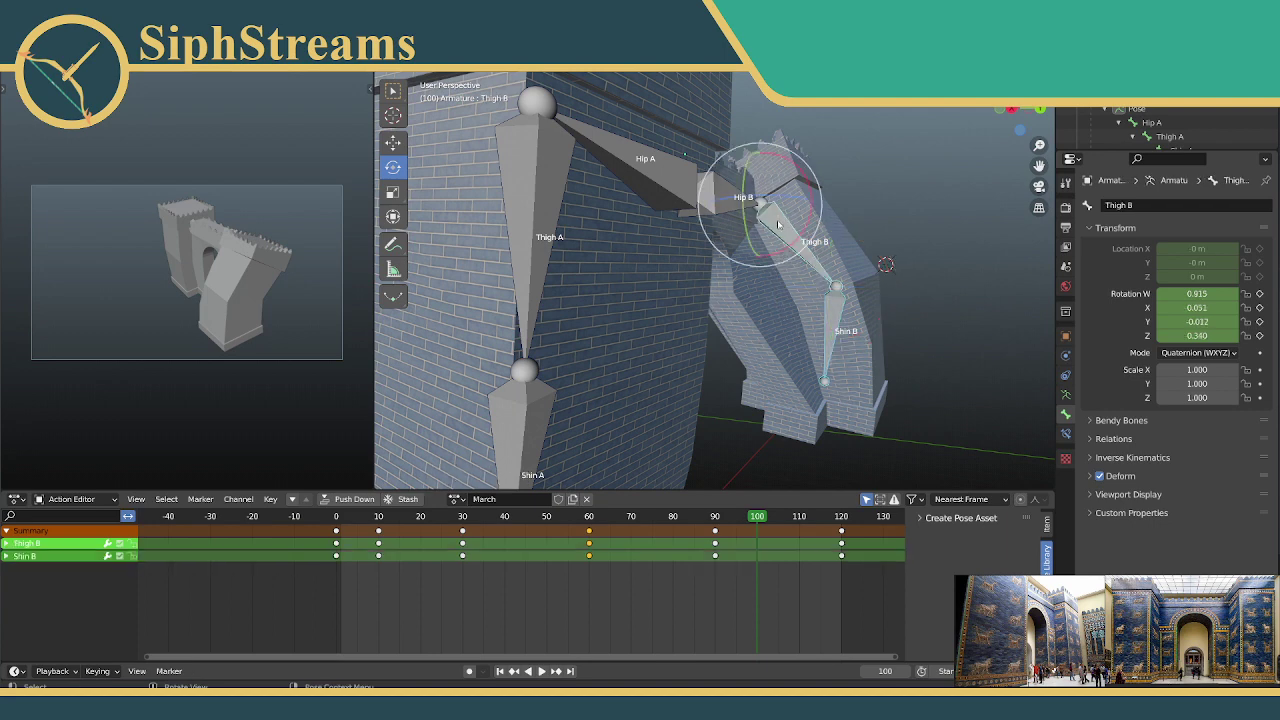
right_click(783, 231)
key(Escape)
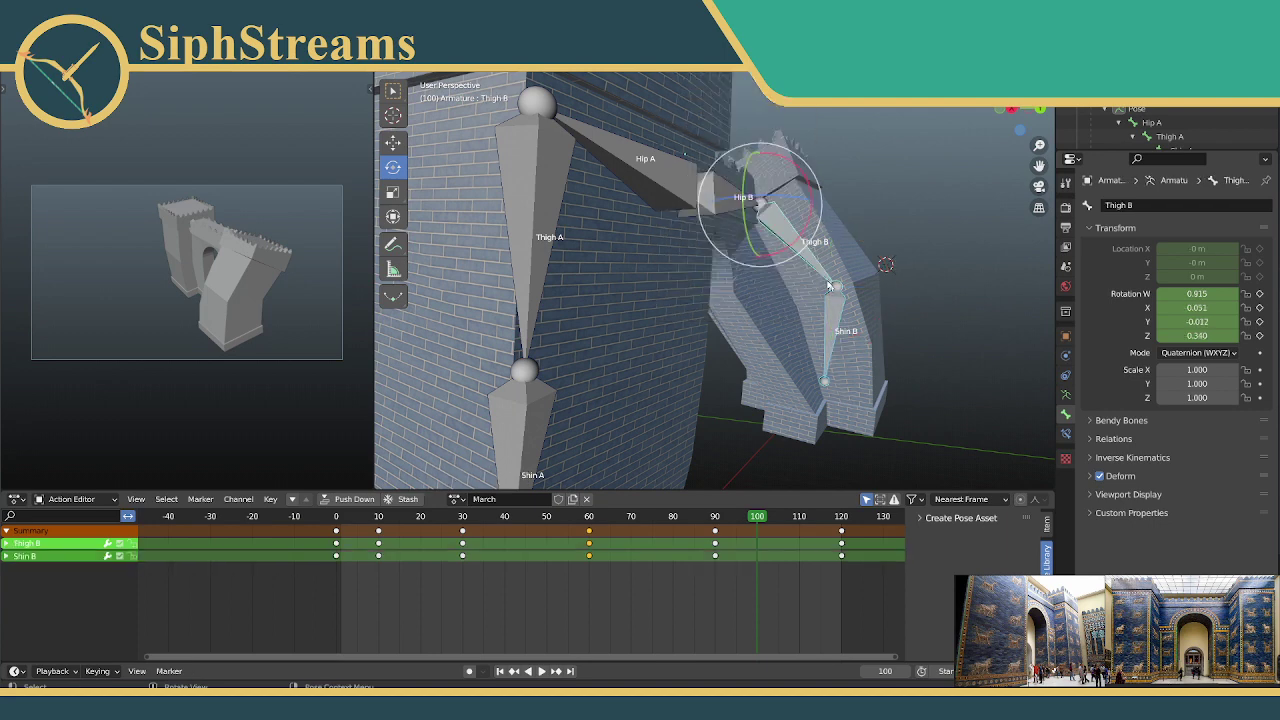
key(i)
click(751, 248)
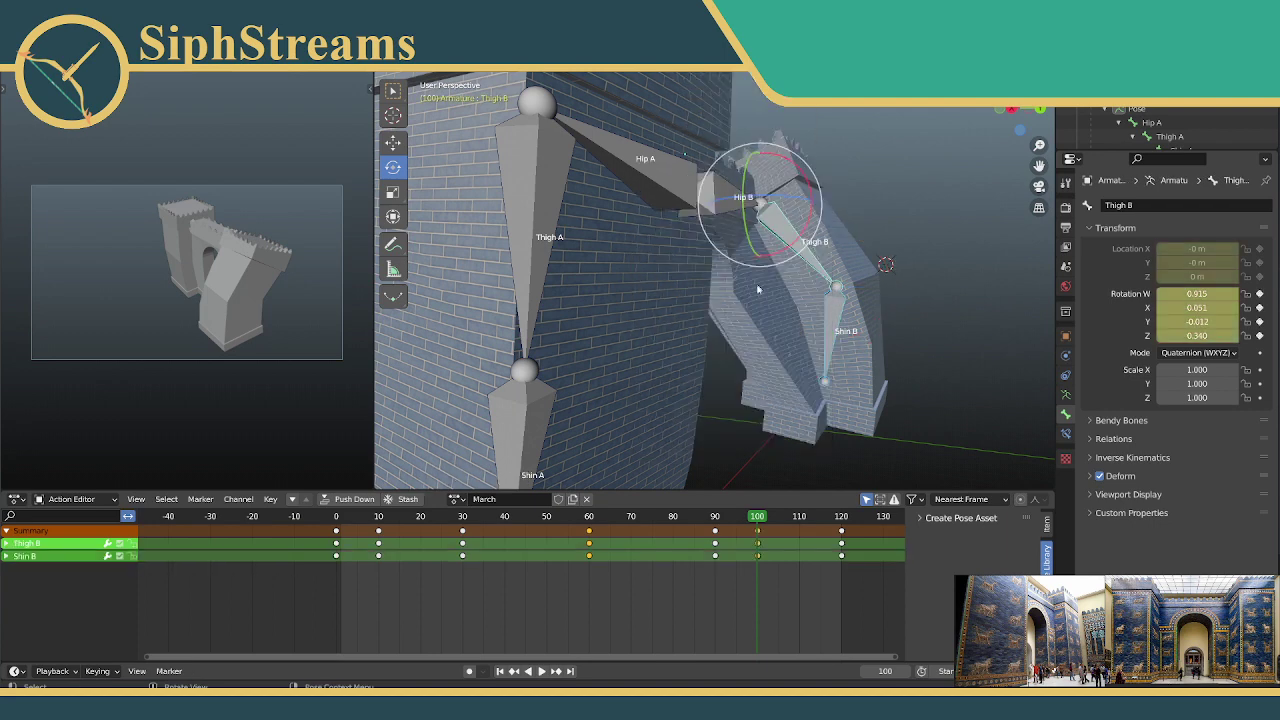
drag(420, 517, 535, 517)
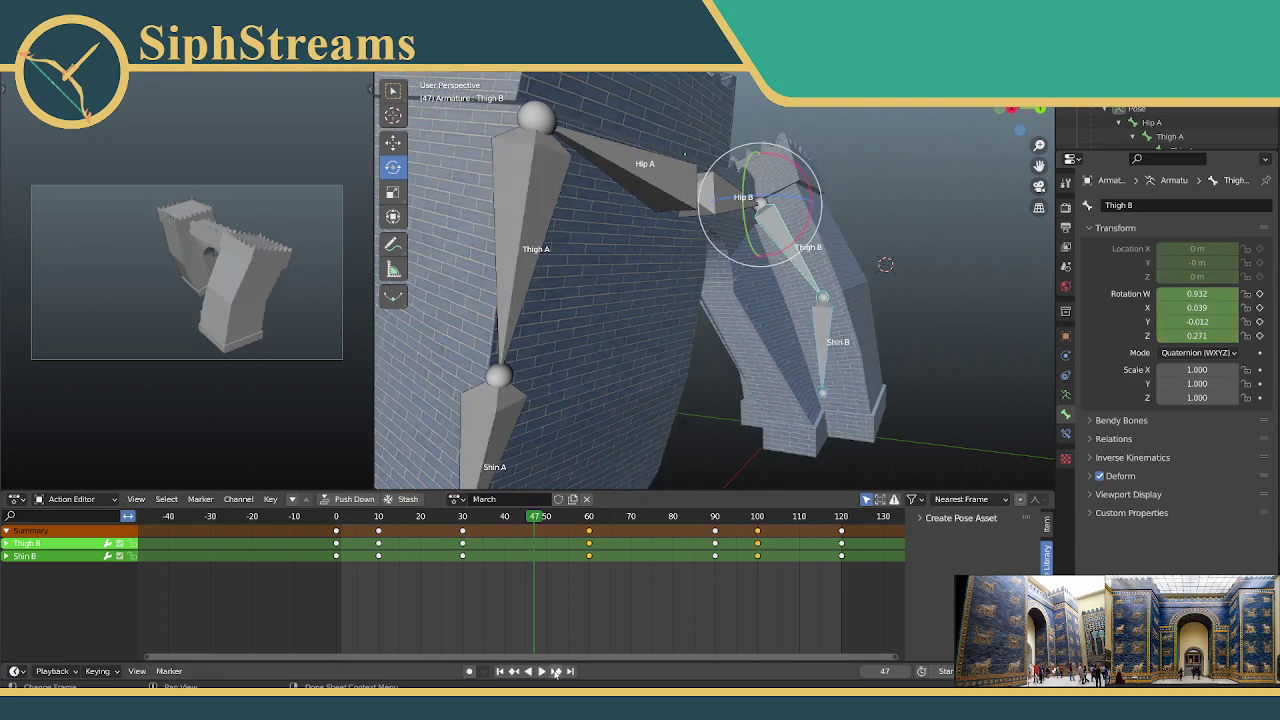
click(541, 671)
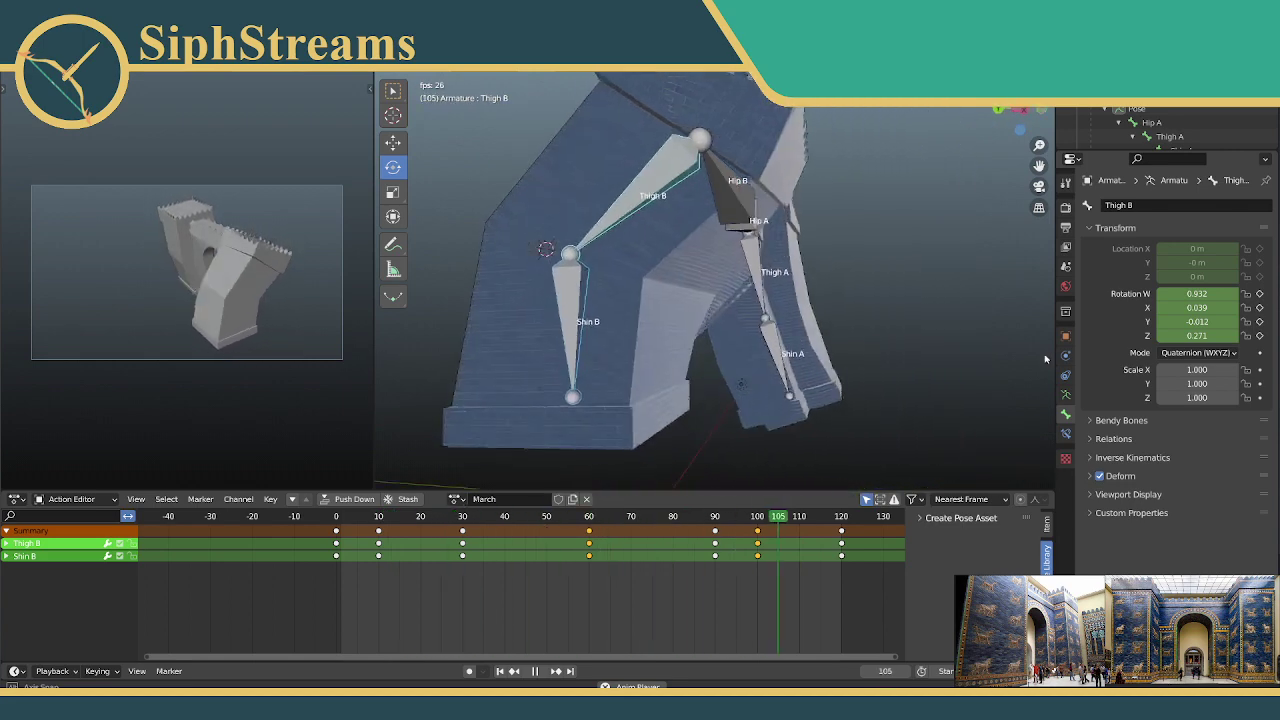
click(536, 671)
drag(750, 512, 779, 531)
drag(577, 521, 517, 534)
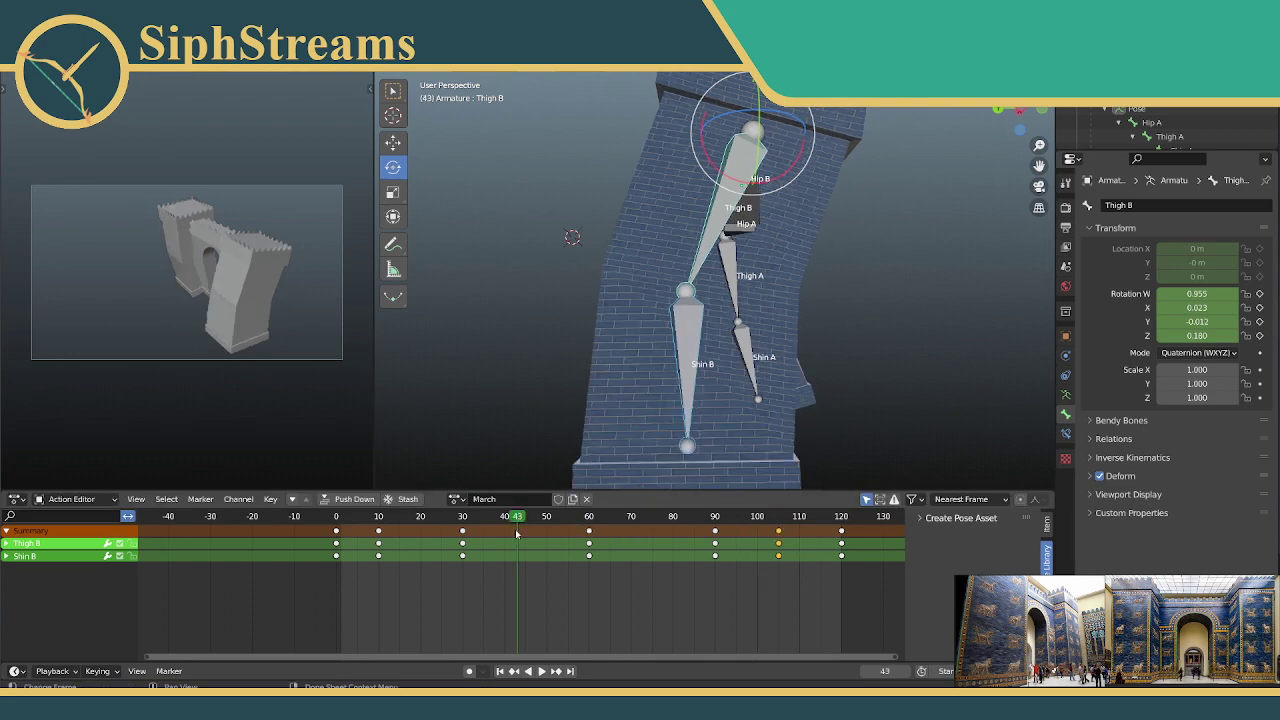
click(541, 673)
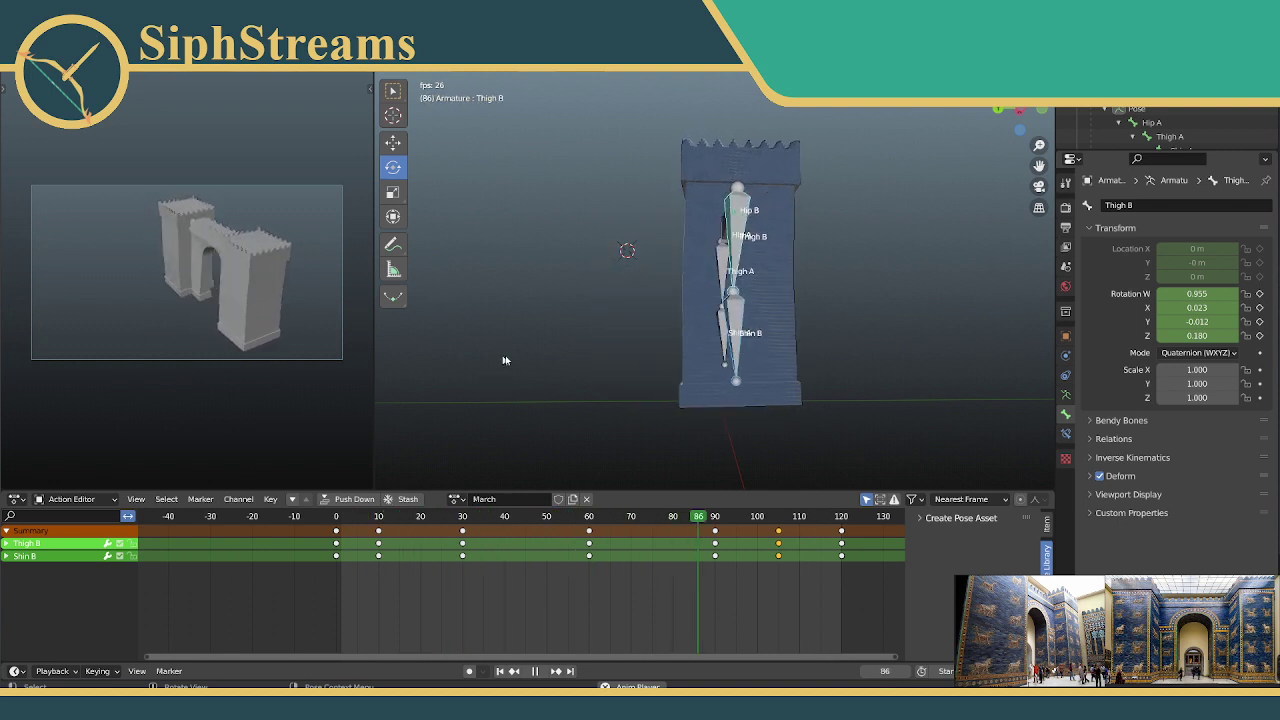
middle_drag(505, 355, 414, 586)
click(536, 671)
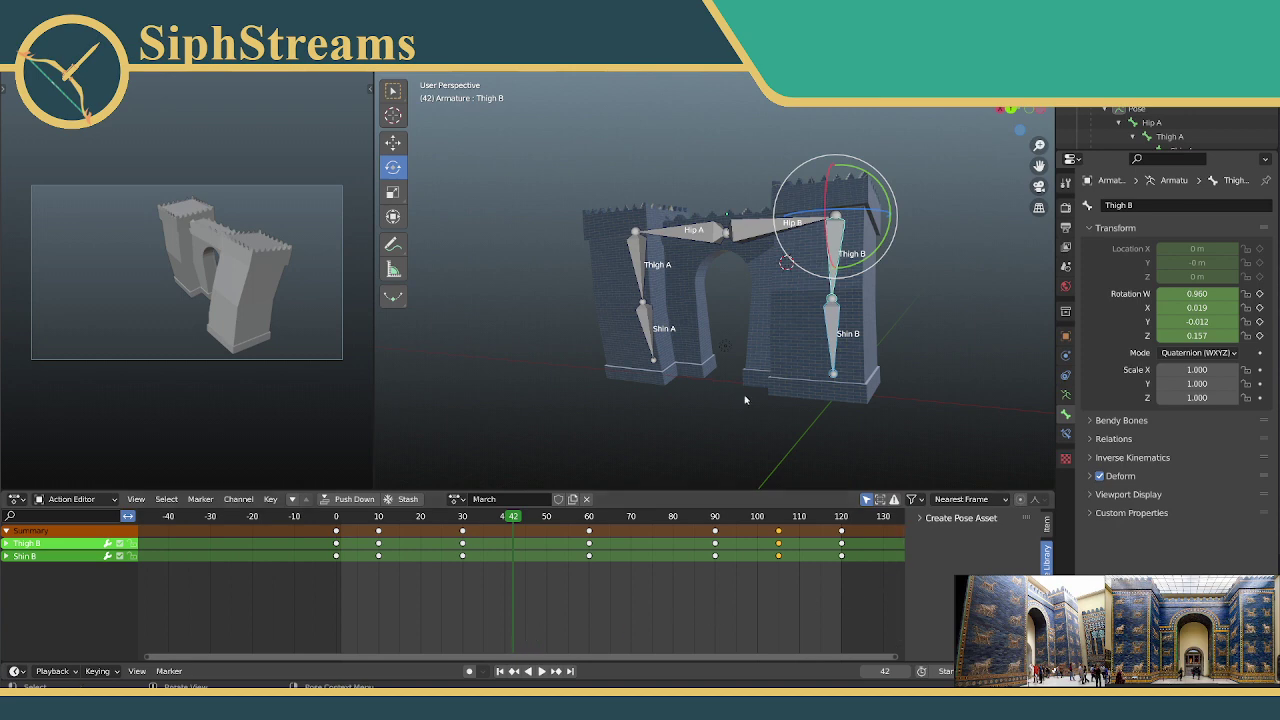
middle_drag(758, 404, 698, 380)
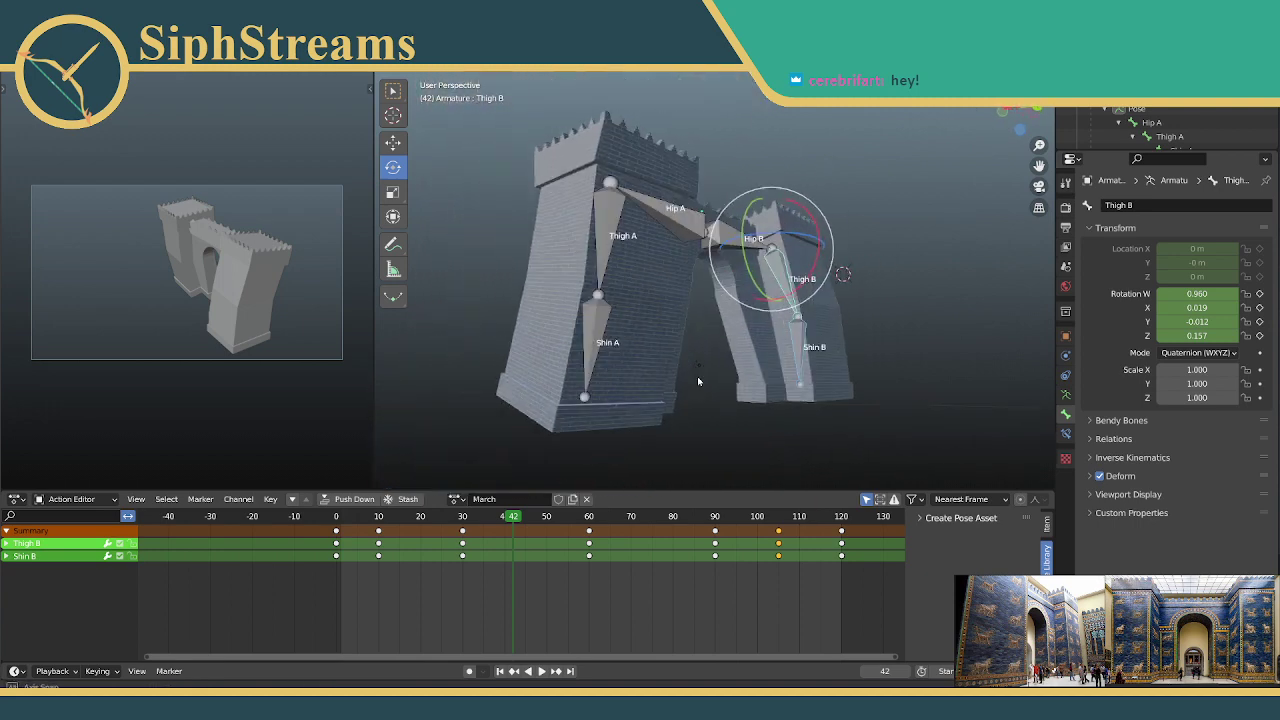
click(340, 516)
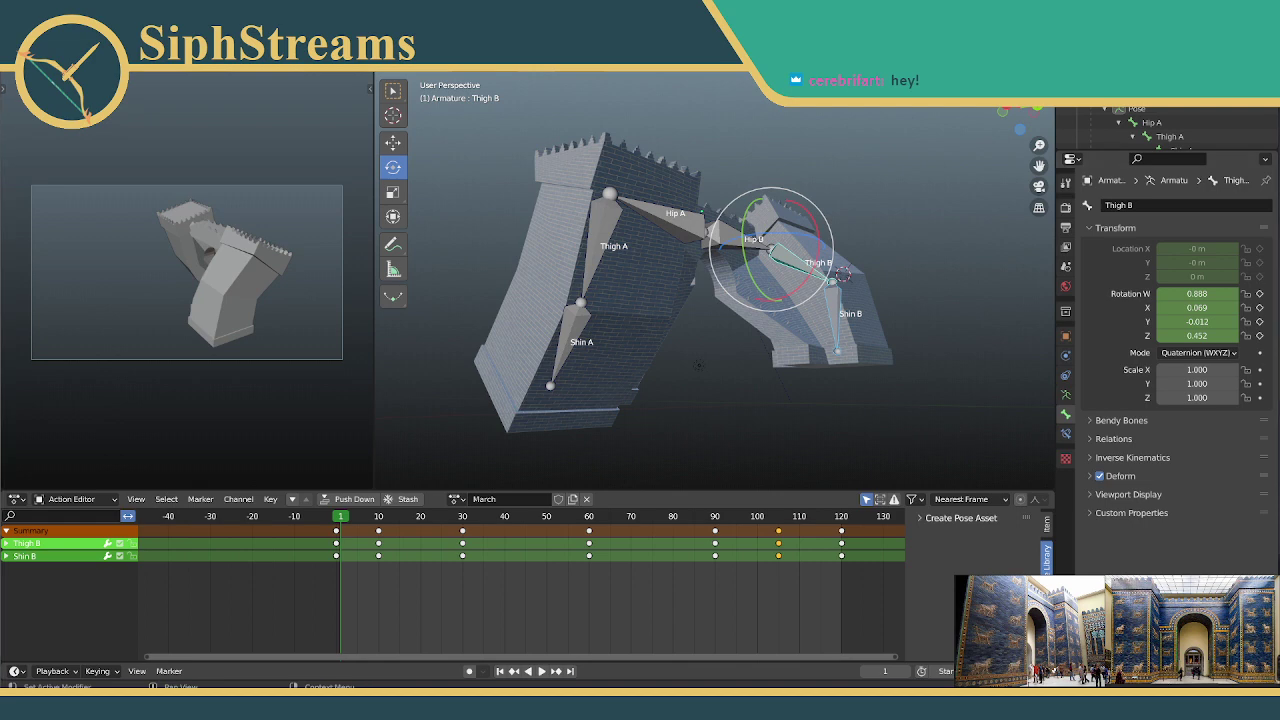
click(541, 671)
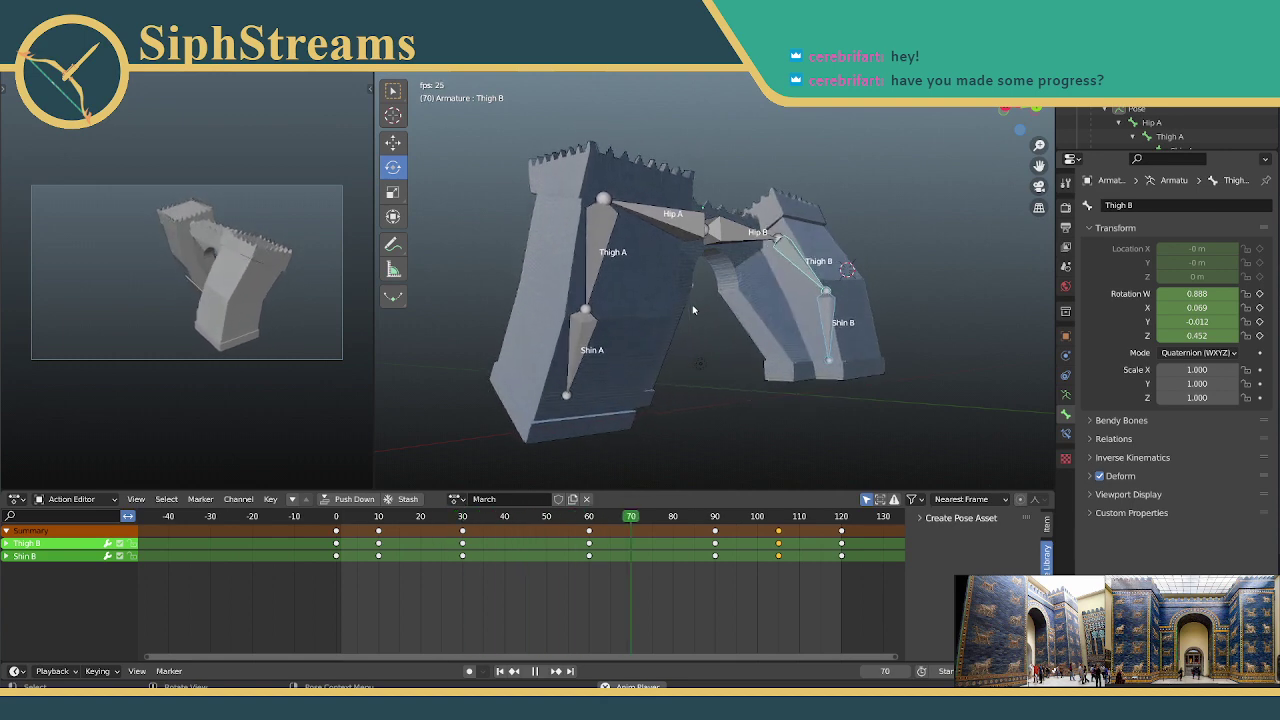
click(540, 671)
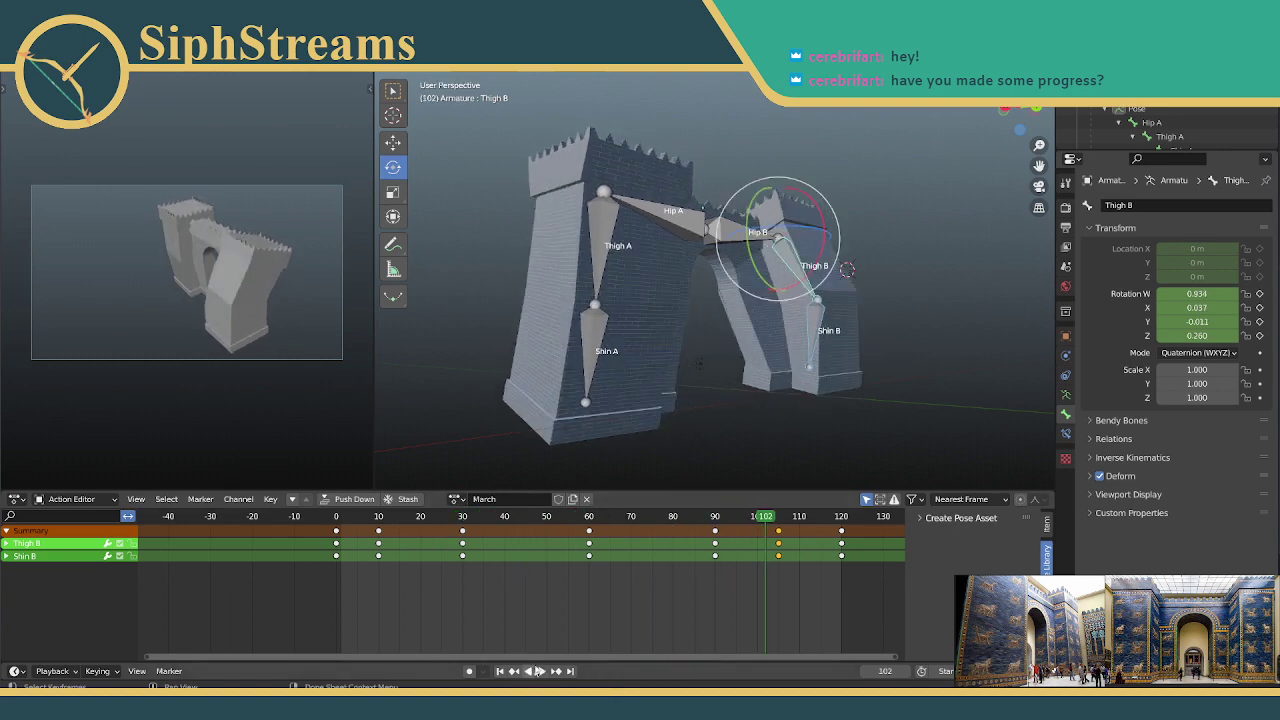
click(456, 499)
click(475, 536)
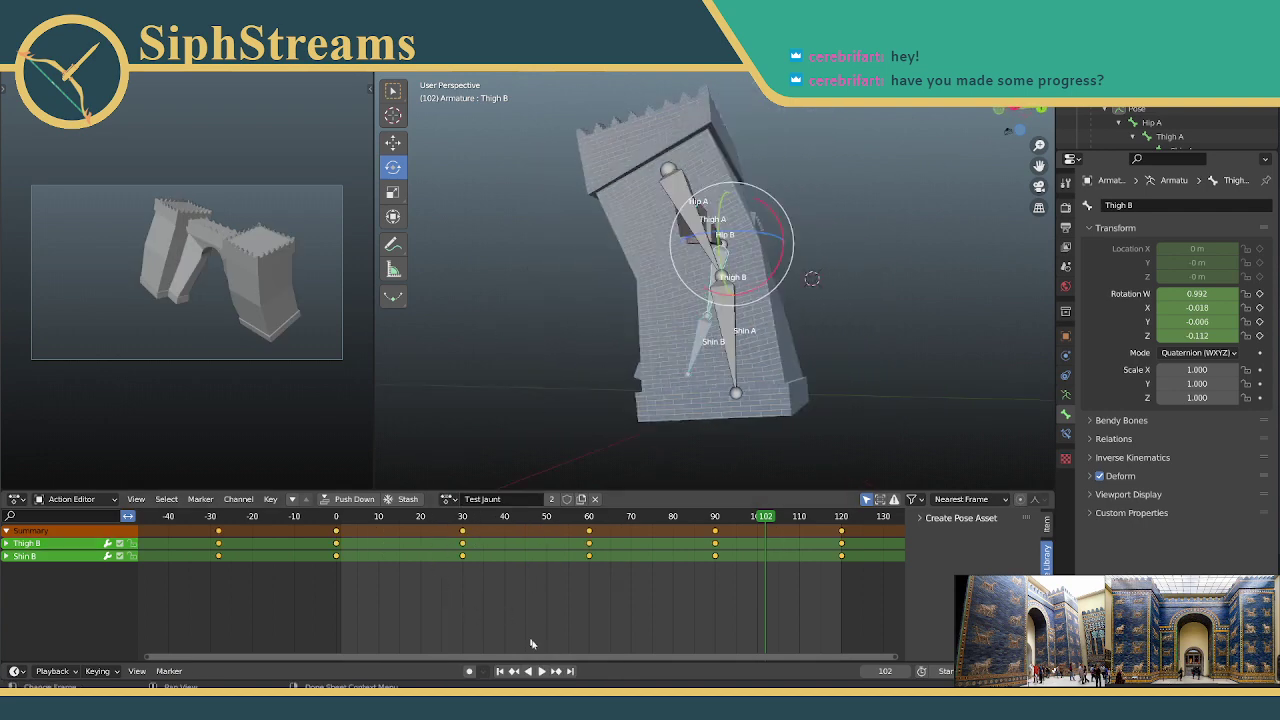
click(541, 671)
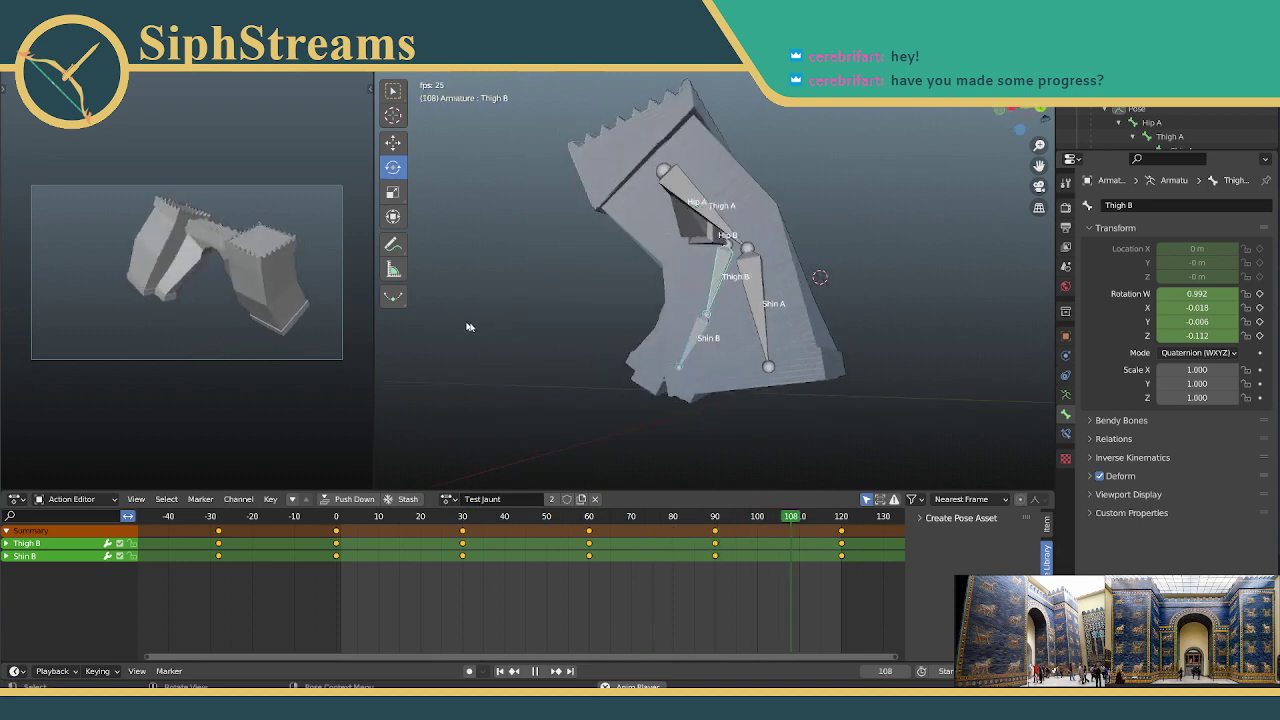
click(447, 499)
click(459, 520)
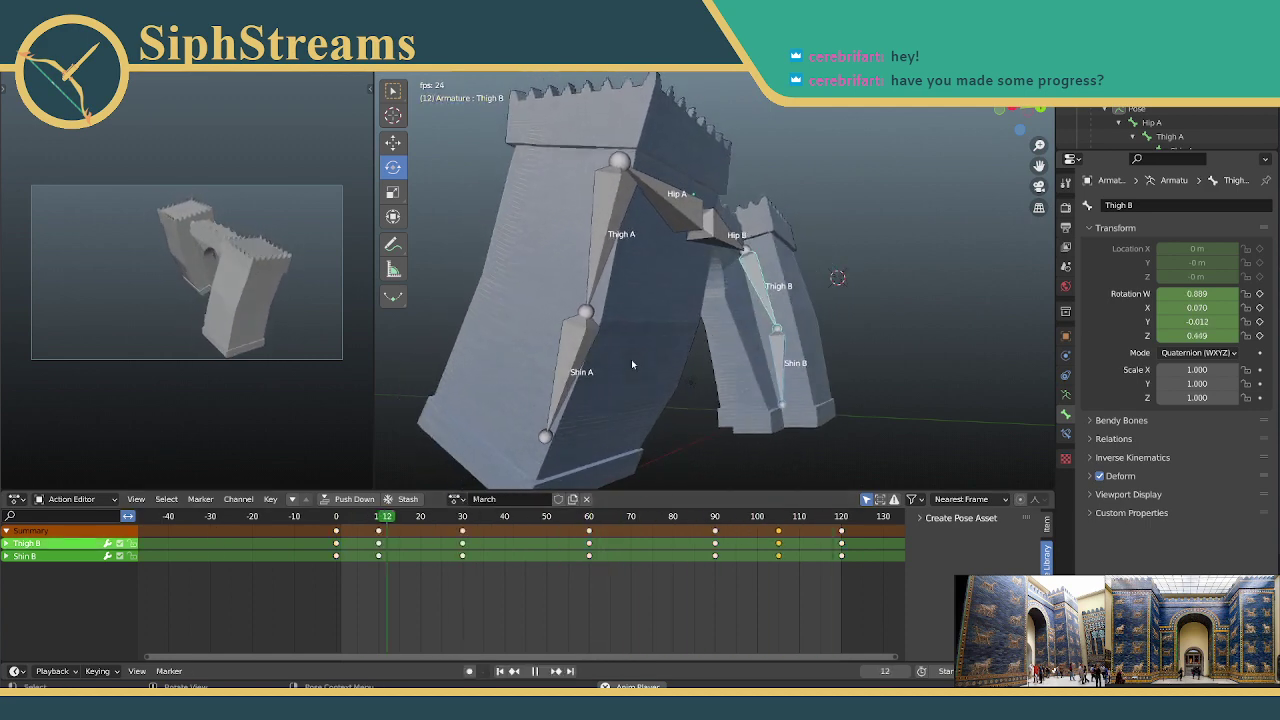
middle_drag(789, 379, 599, 368)
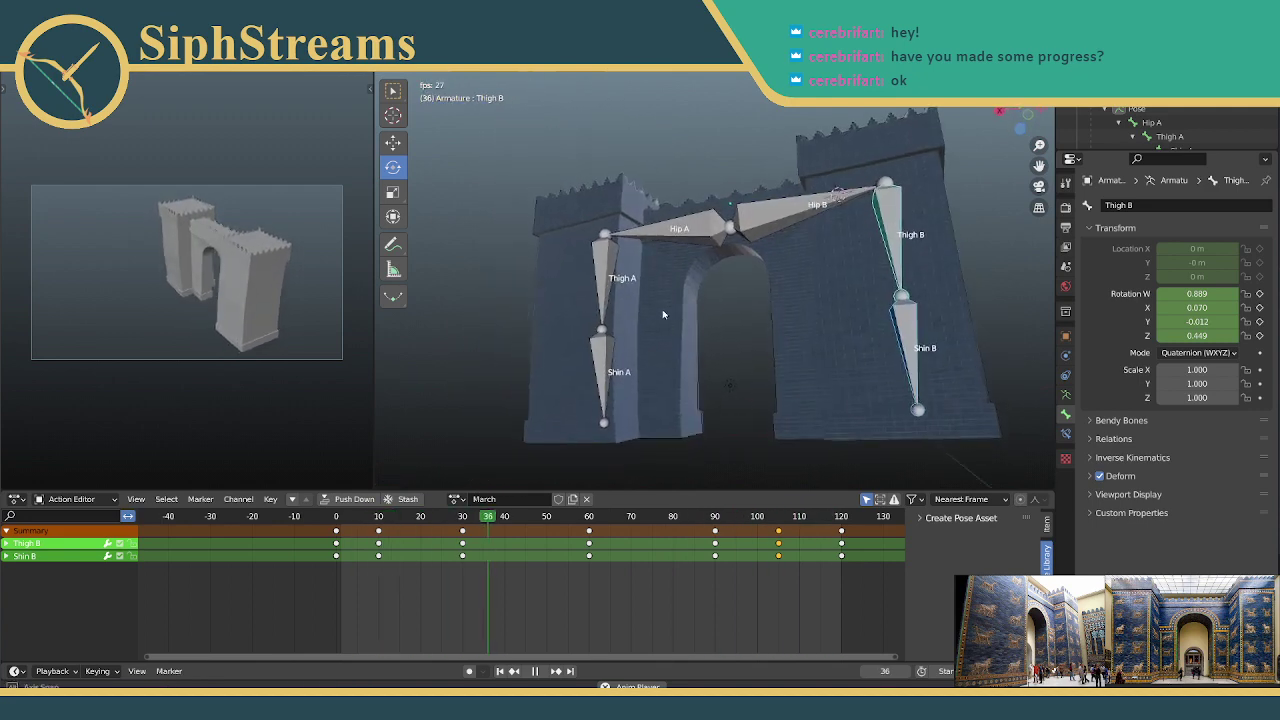
click(688, 272)
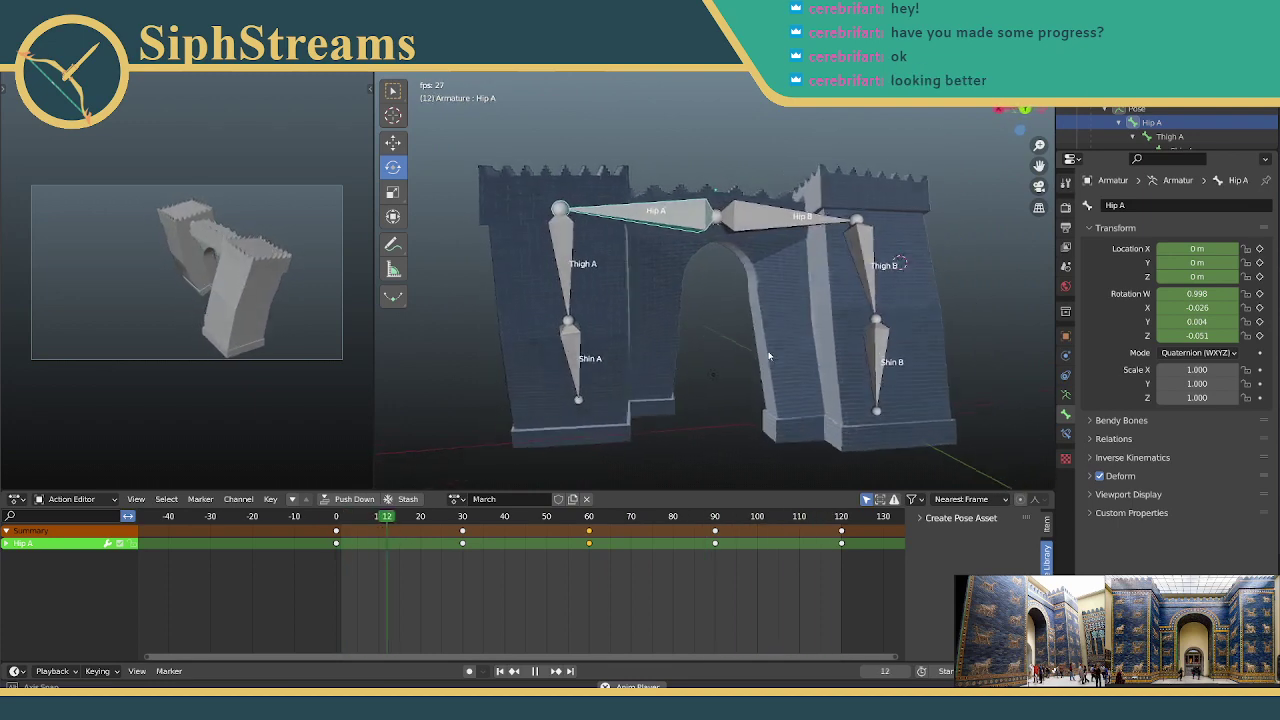
click(535, 671)
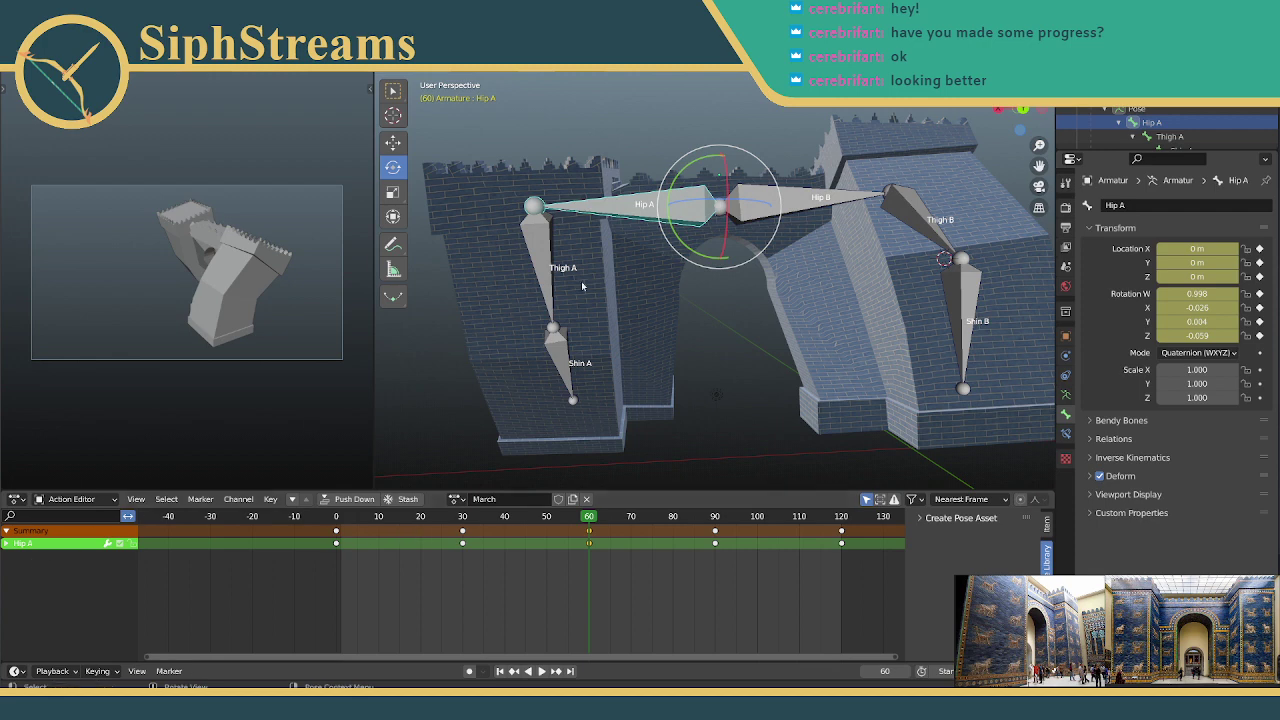
scroll(679, 254, down, 3)
drag(545, 148, 818, 410)
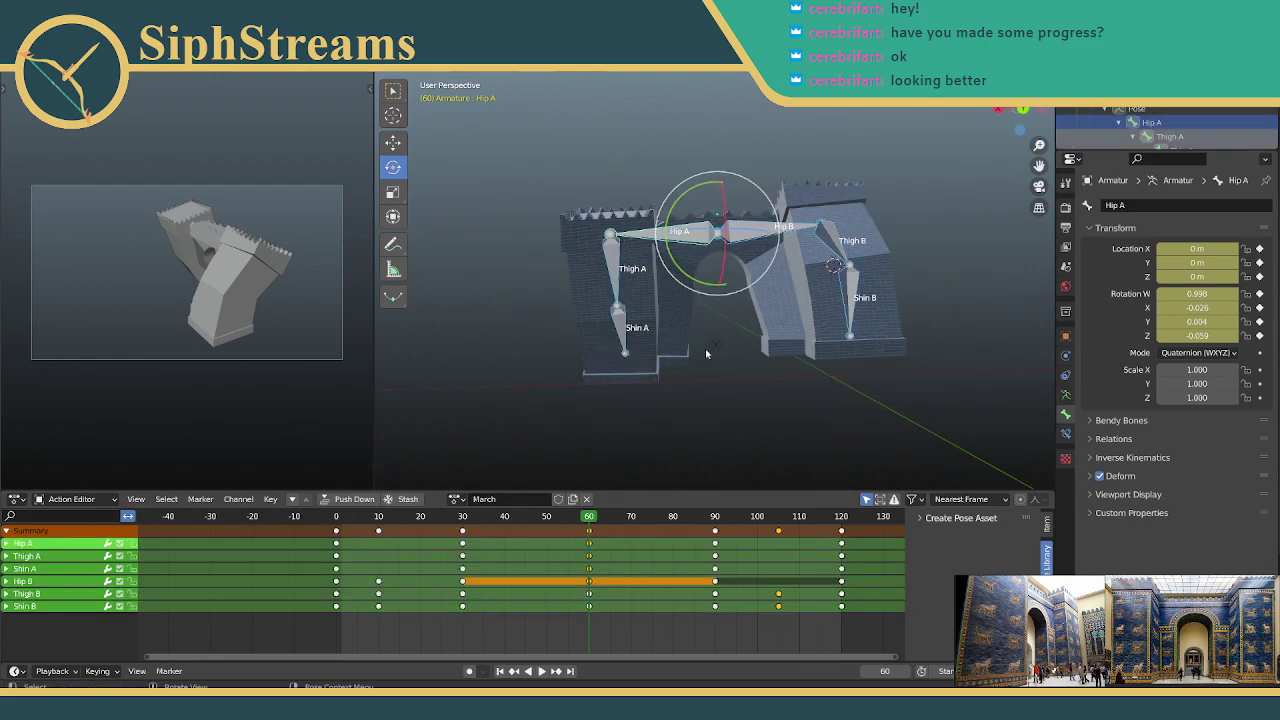
scroll(766, 396, up, 2)
middle_drag(766, 396, 822, 355)
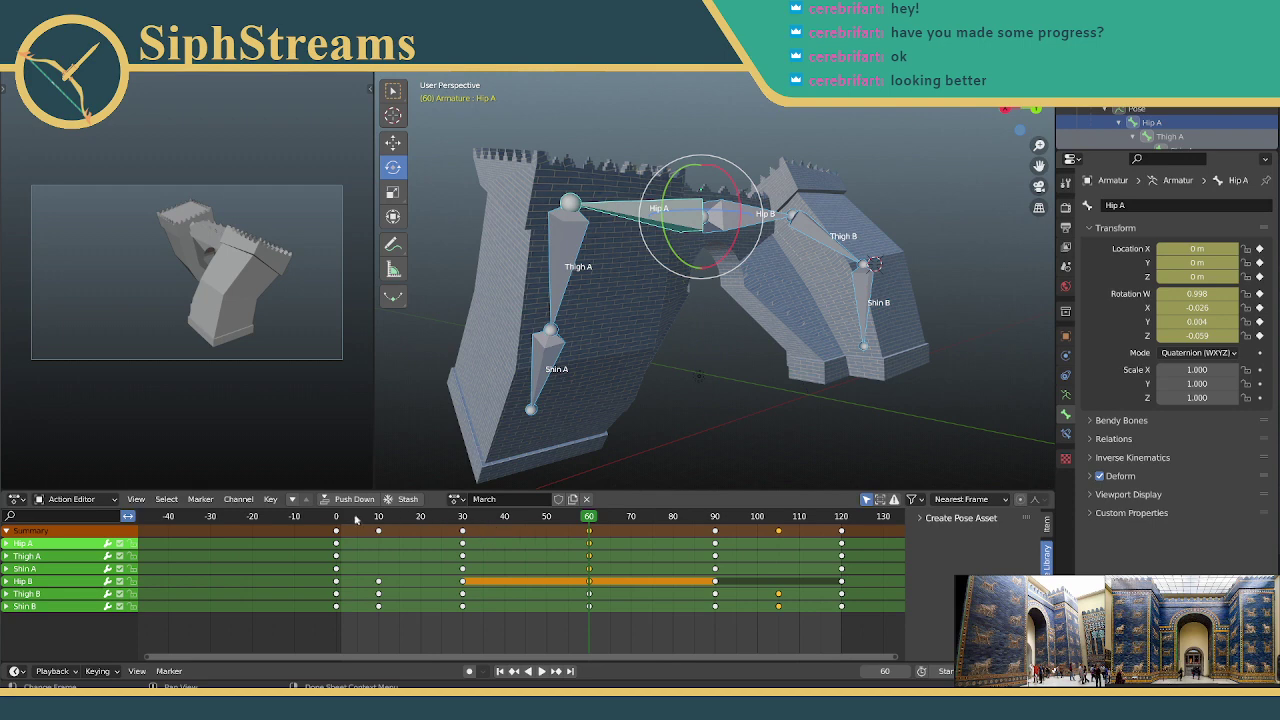
key(shift+Left)
click(541, 671)
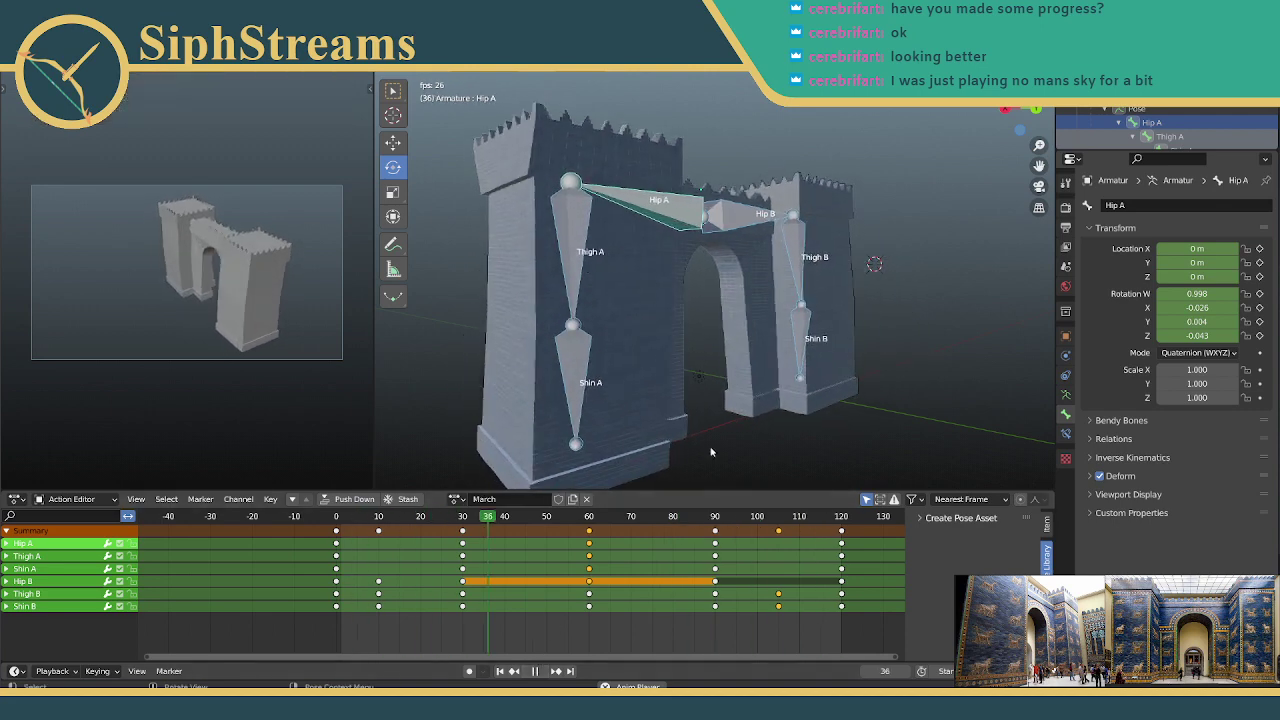
mouse_move(760, 470)
middle_down()
mouse_move(867, 477)
mouse_move(749, 464)
middle_up()
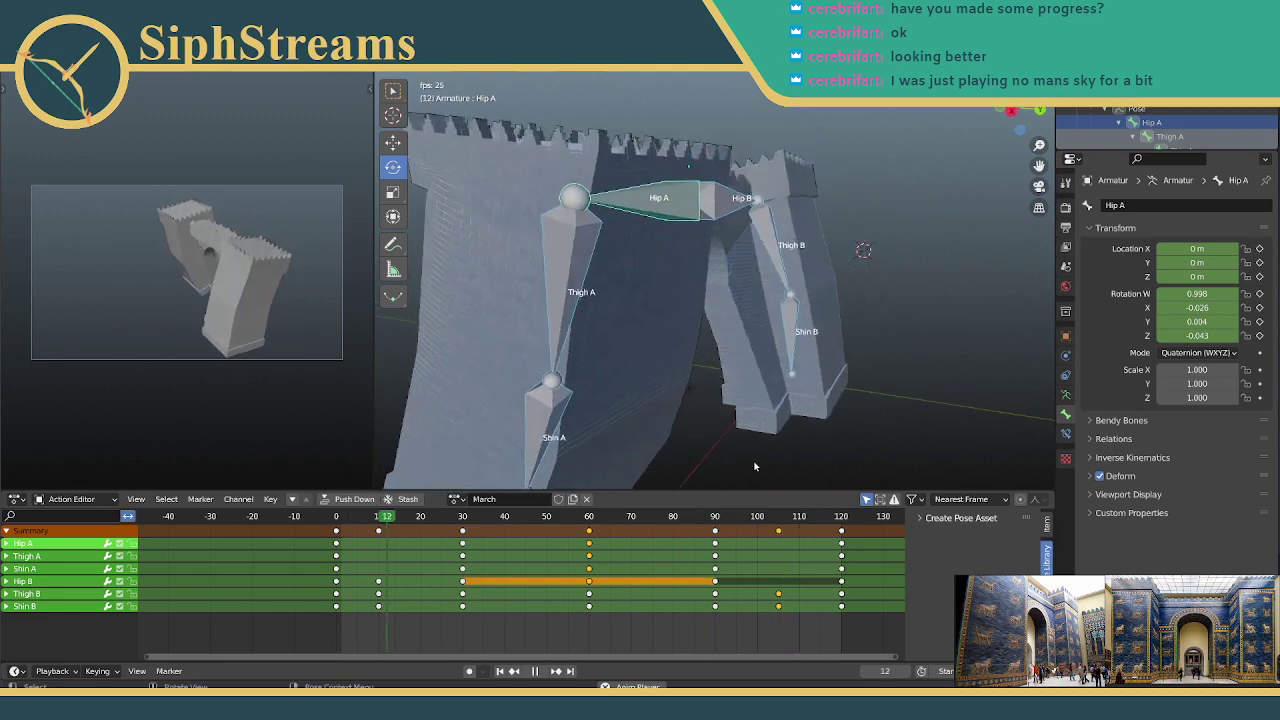
scroll(756, 435, down, 2)
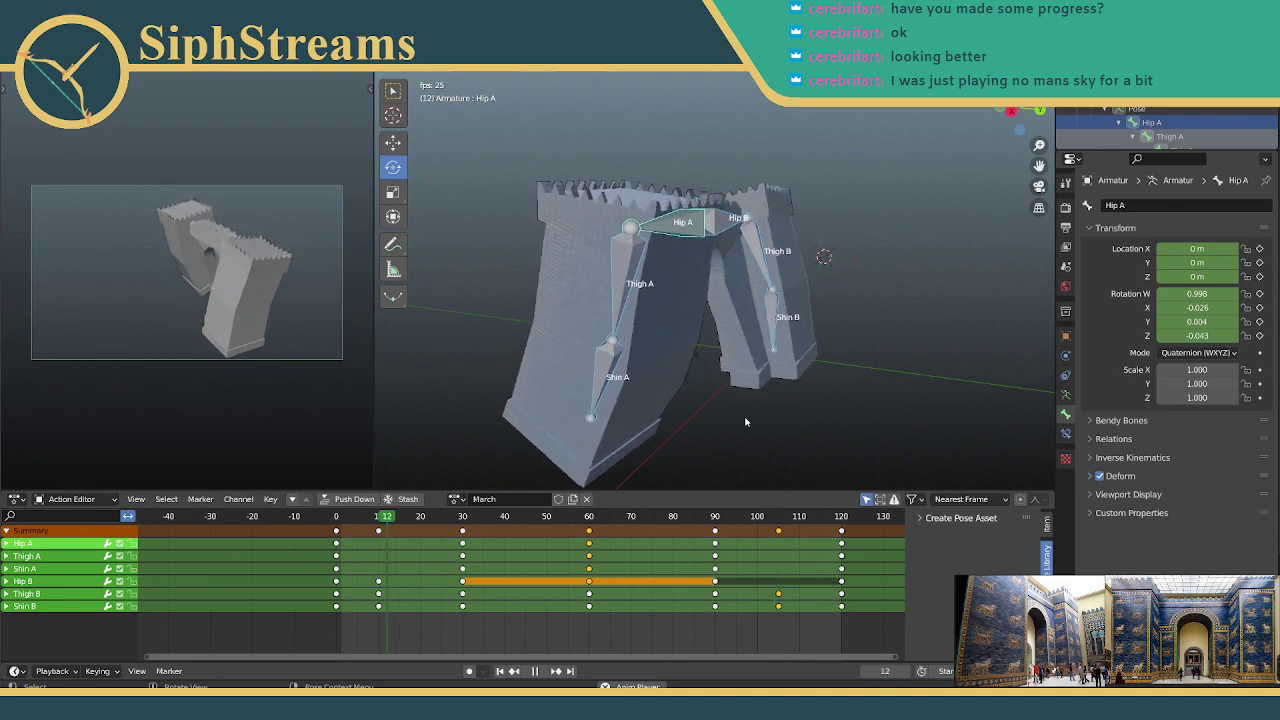
click(532, 671)
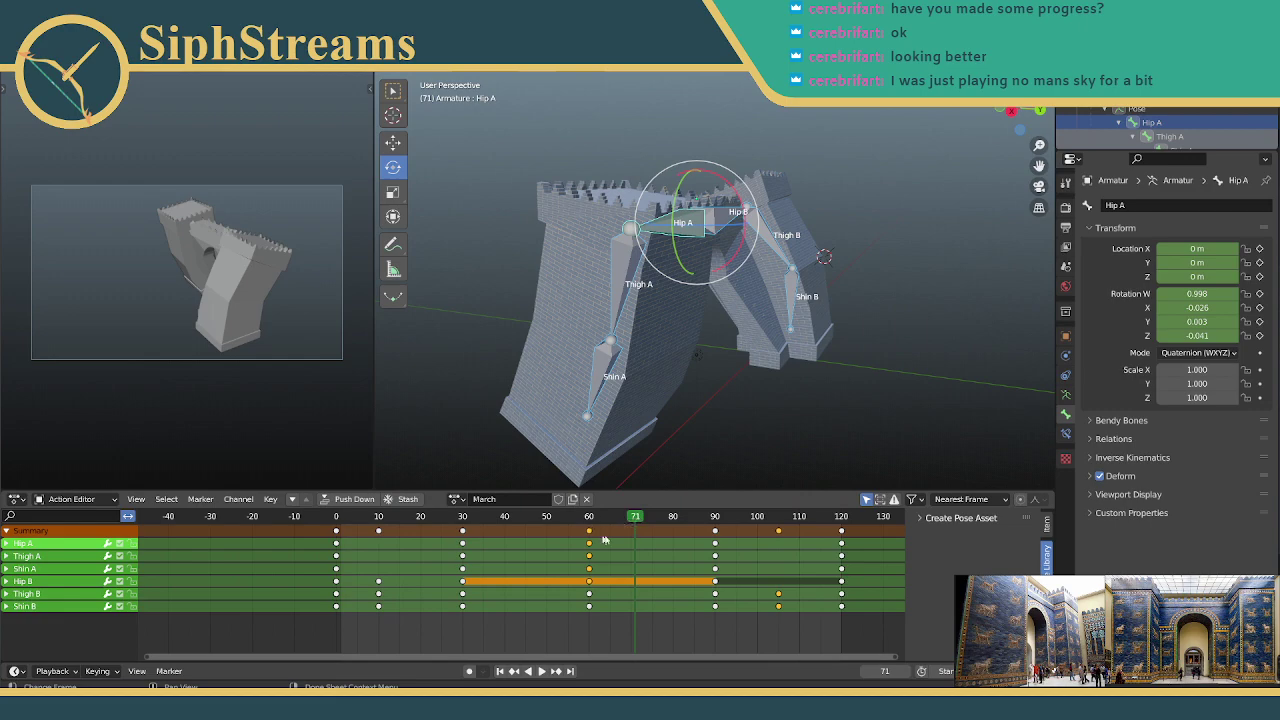
middle_drag(668, 462, 684, 430)
scroll(684, 430, up, 5)
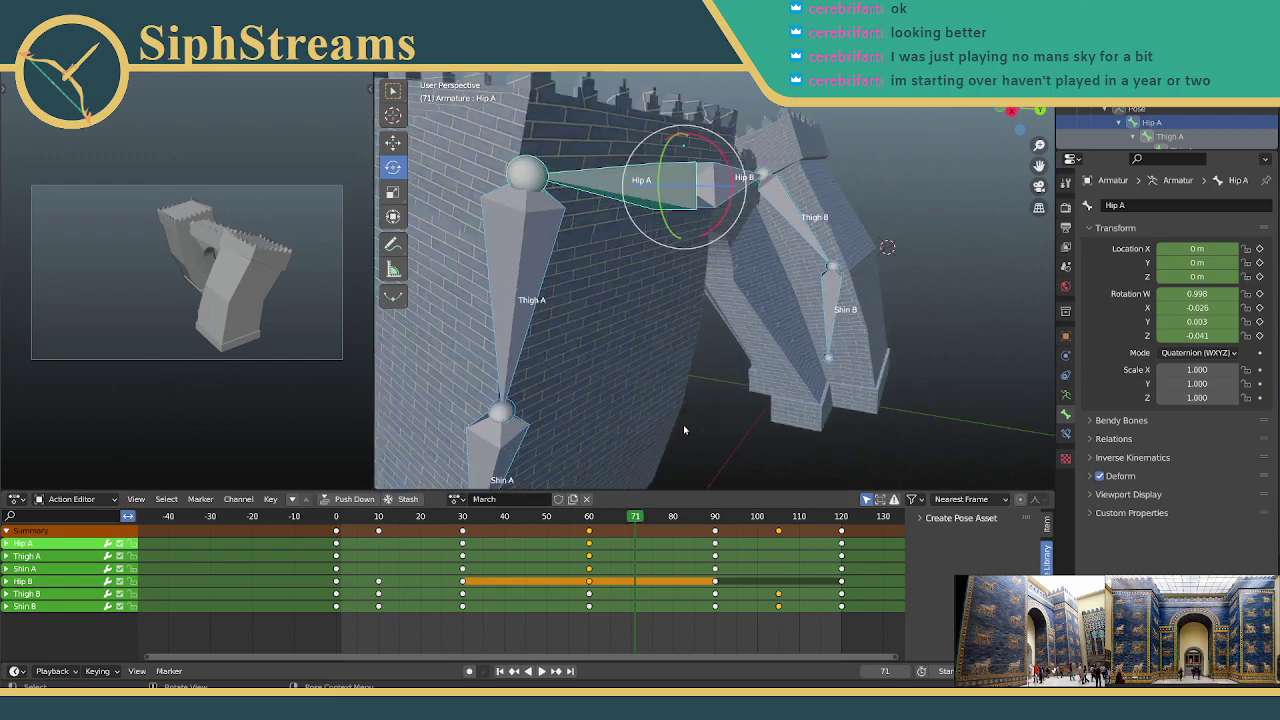
middle_drag(653, 404, 629, 407)
click(673, 407)
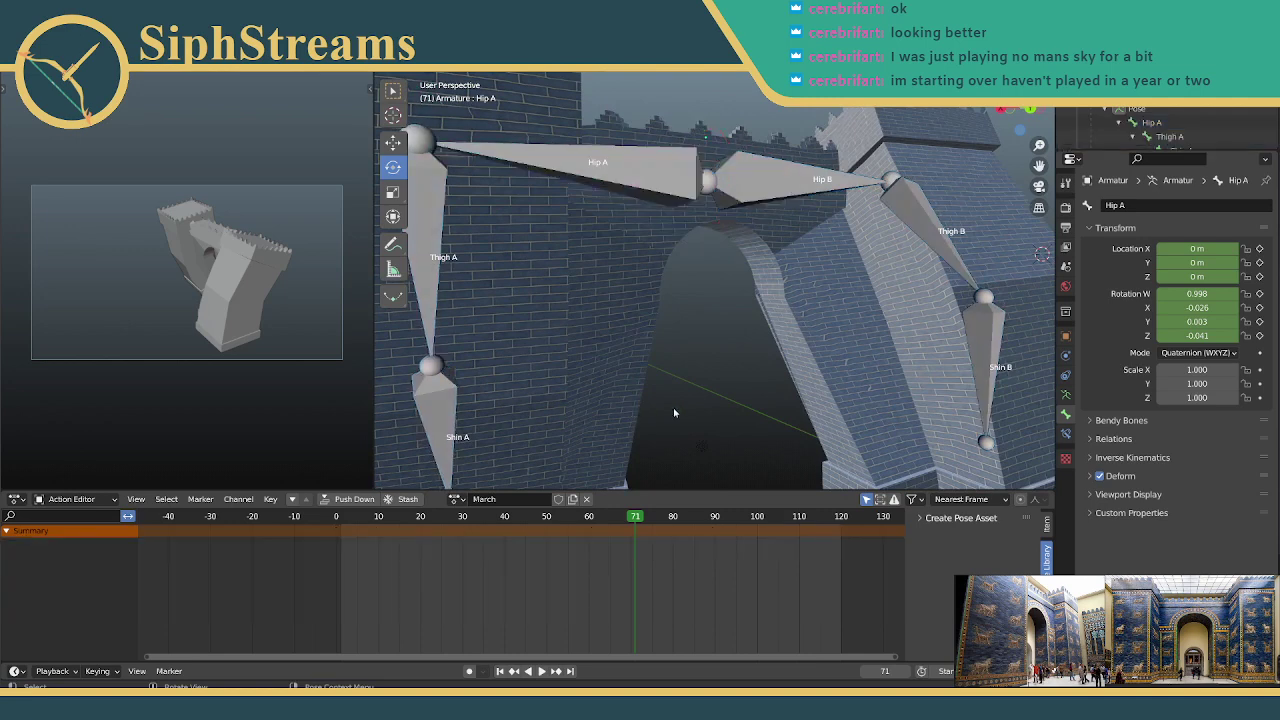
scroll(673, 407, down, 3)
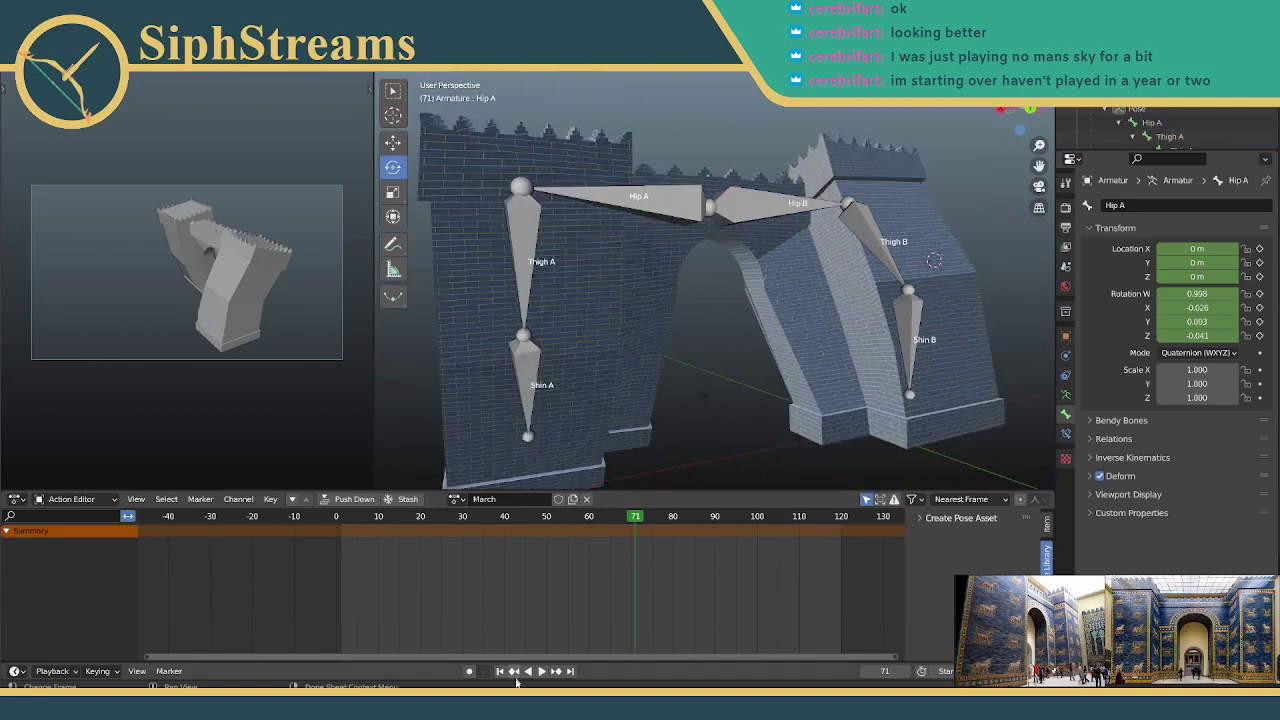
middle_drag(650, 339, 645, 266)
drag(545, 162, 966, 490)
click(588, 524)
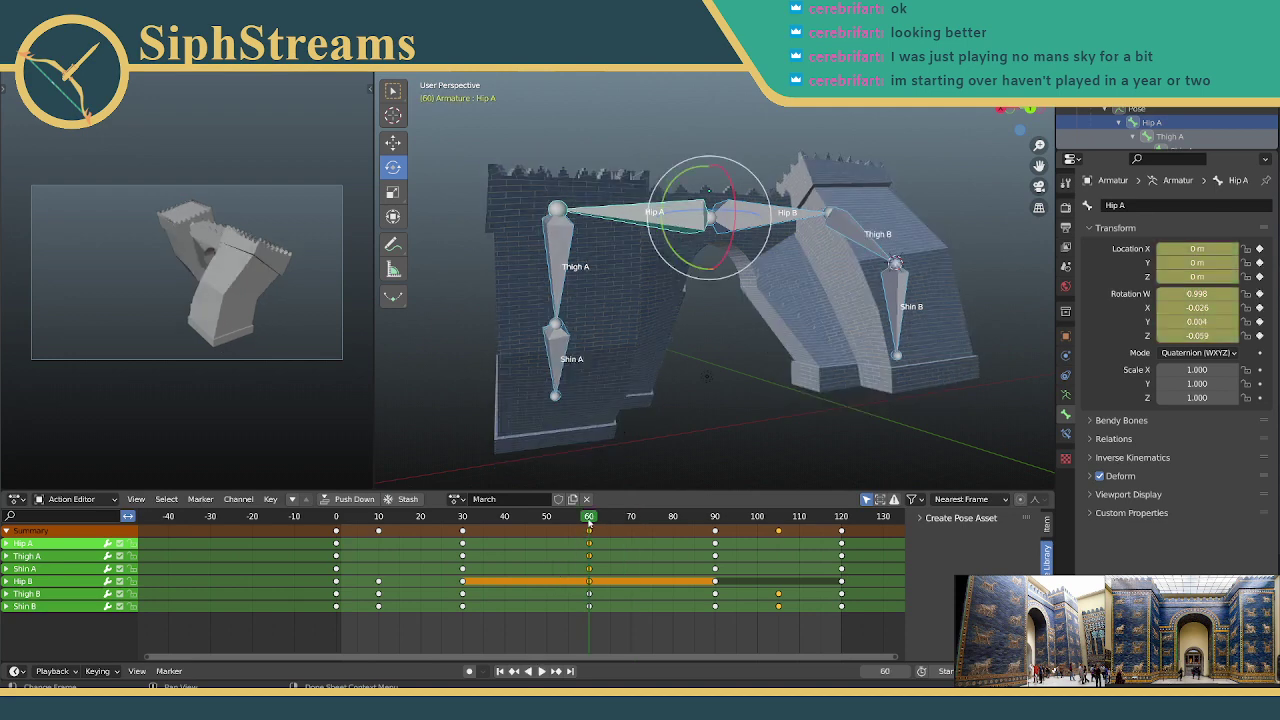
middle_drag(592, 410, 641, 283)
Step: Select Hip A and Hip B and rotate Hip B into a new frame-60 pose
click(637, 212)
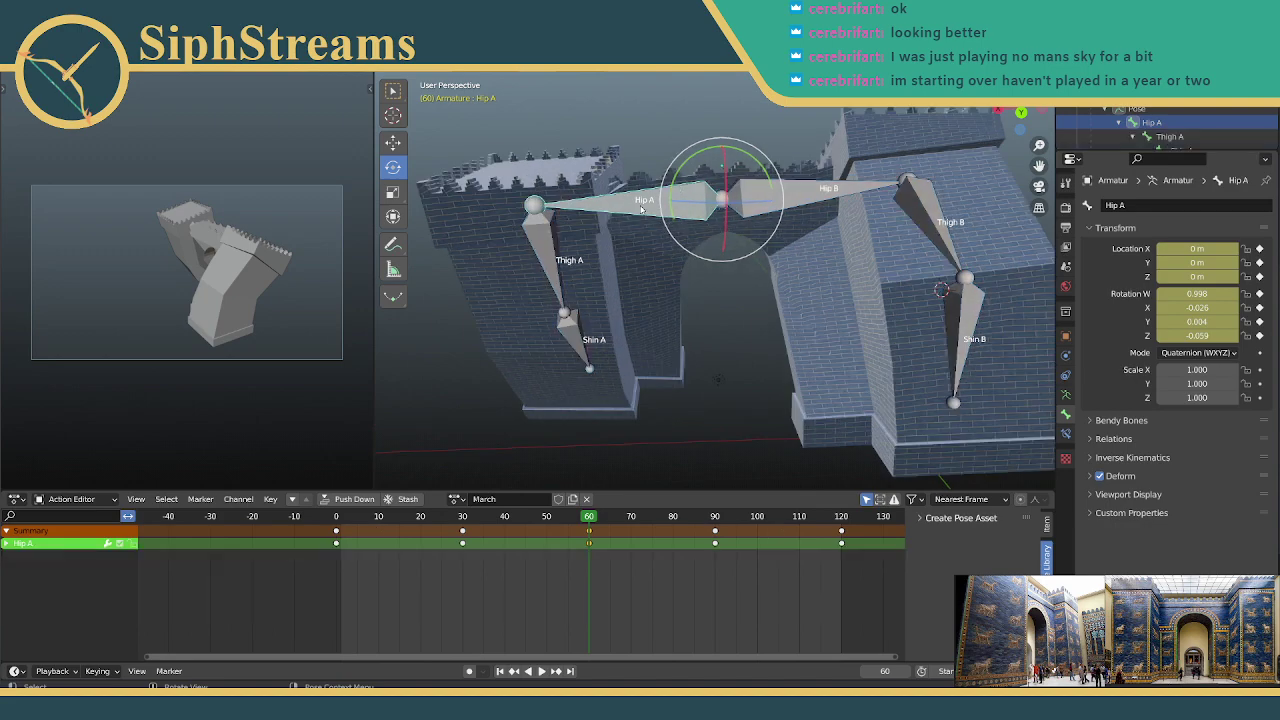
mouse_move(760, 168)
middle_down()
mouse_move(790, 225)
mouse_move(756, 211)
mouse_move(764, 172)
middle_up()
shift+click(764, 172)
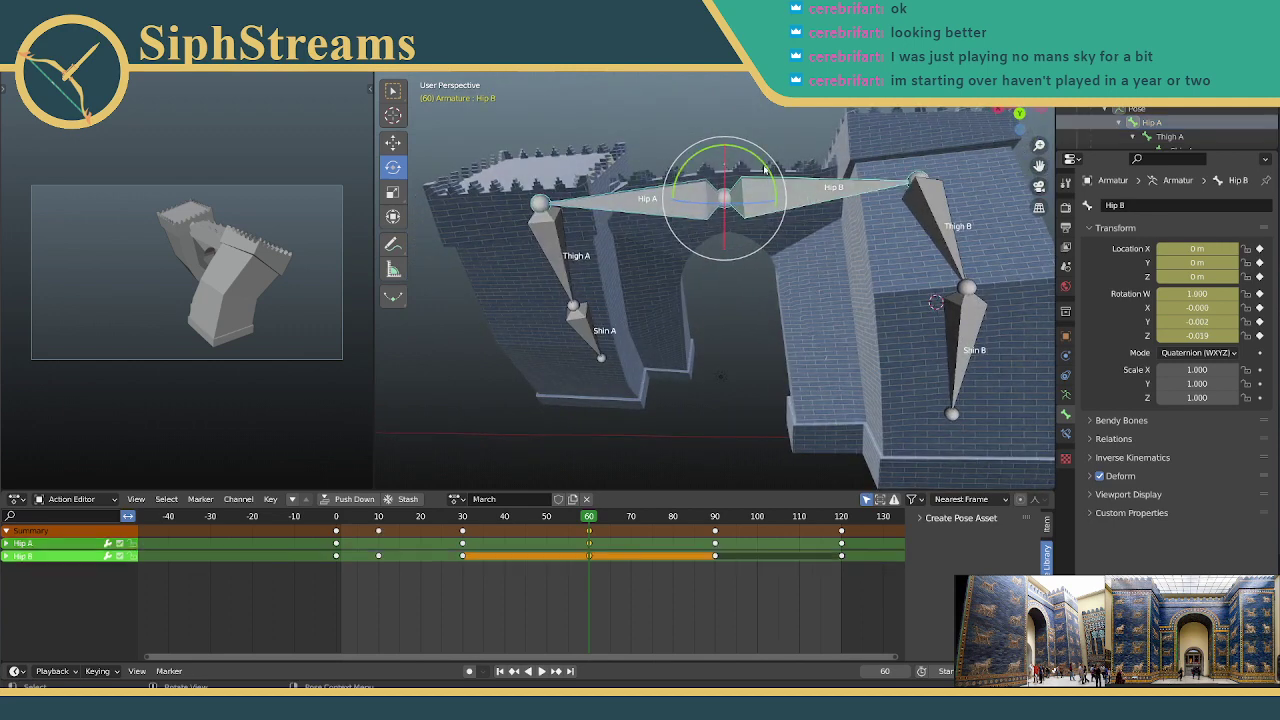
drag(764, 168, 779, 177)
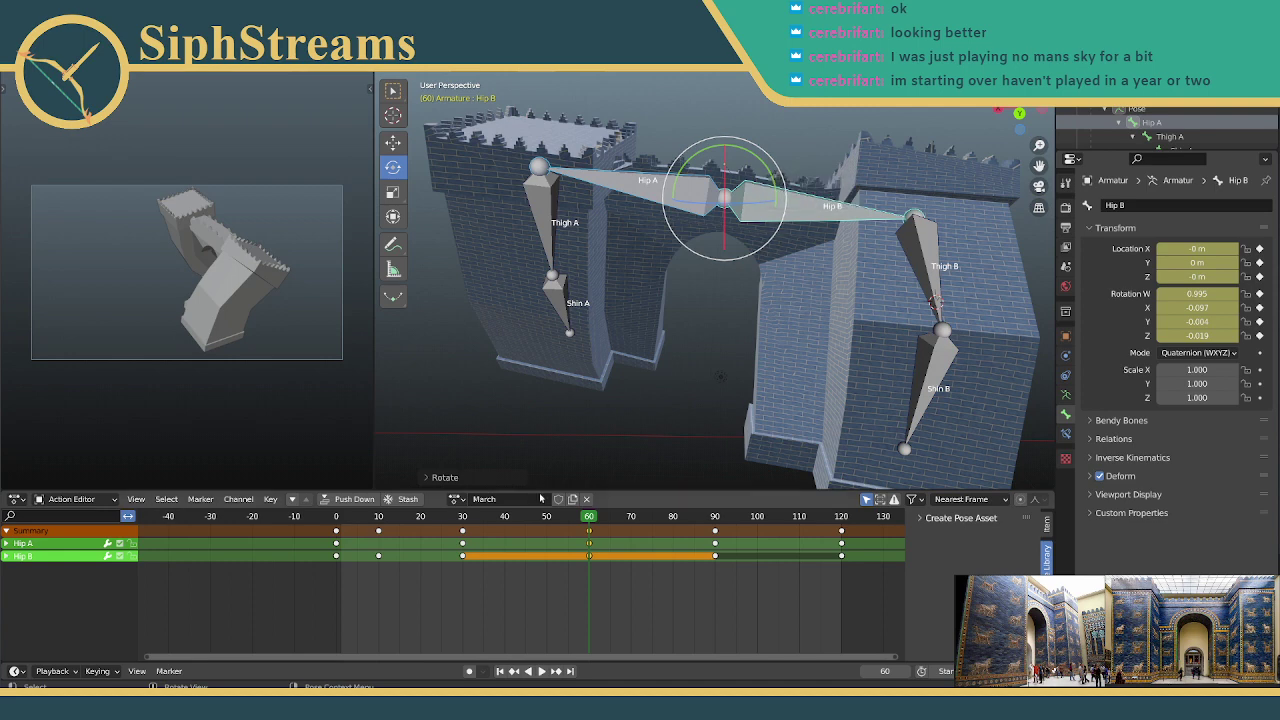
Step: Key the Hip B pose at frame 60 and save IshtarGate.blend
key(i)
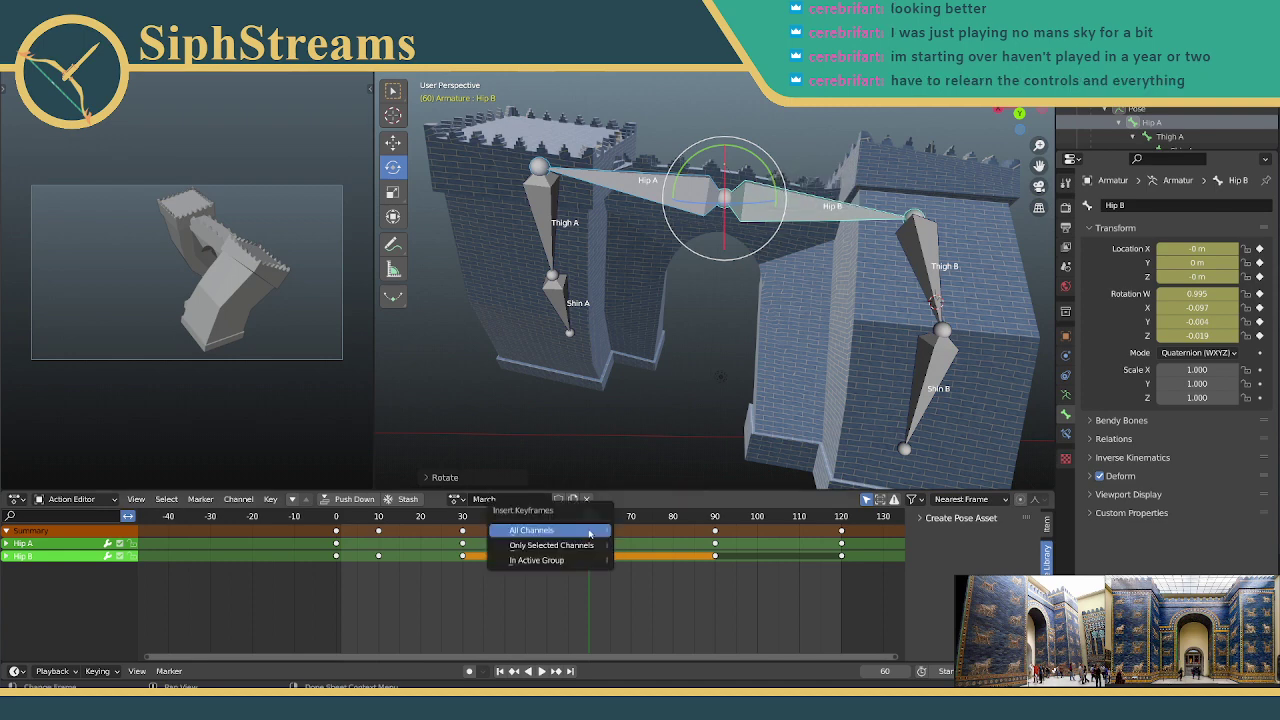
click(588, 531)
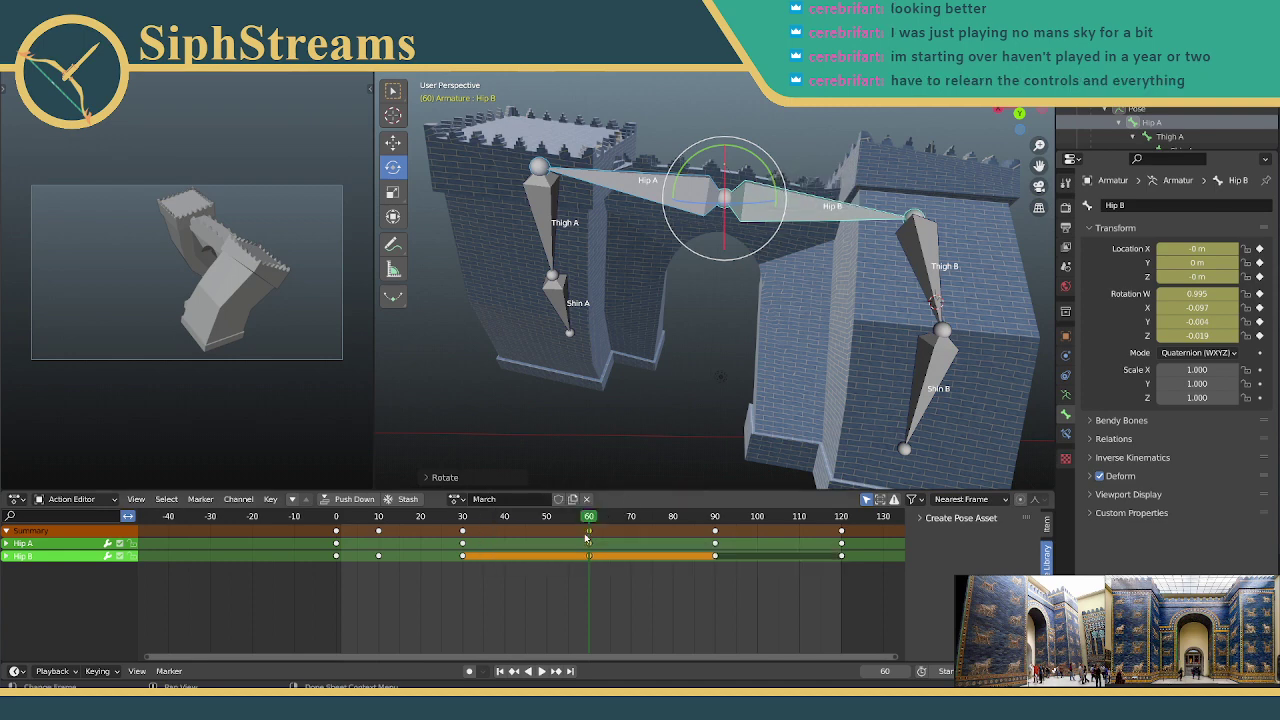
key(i)
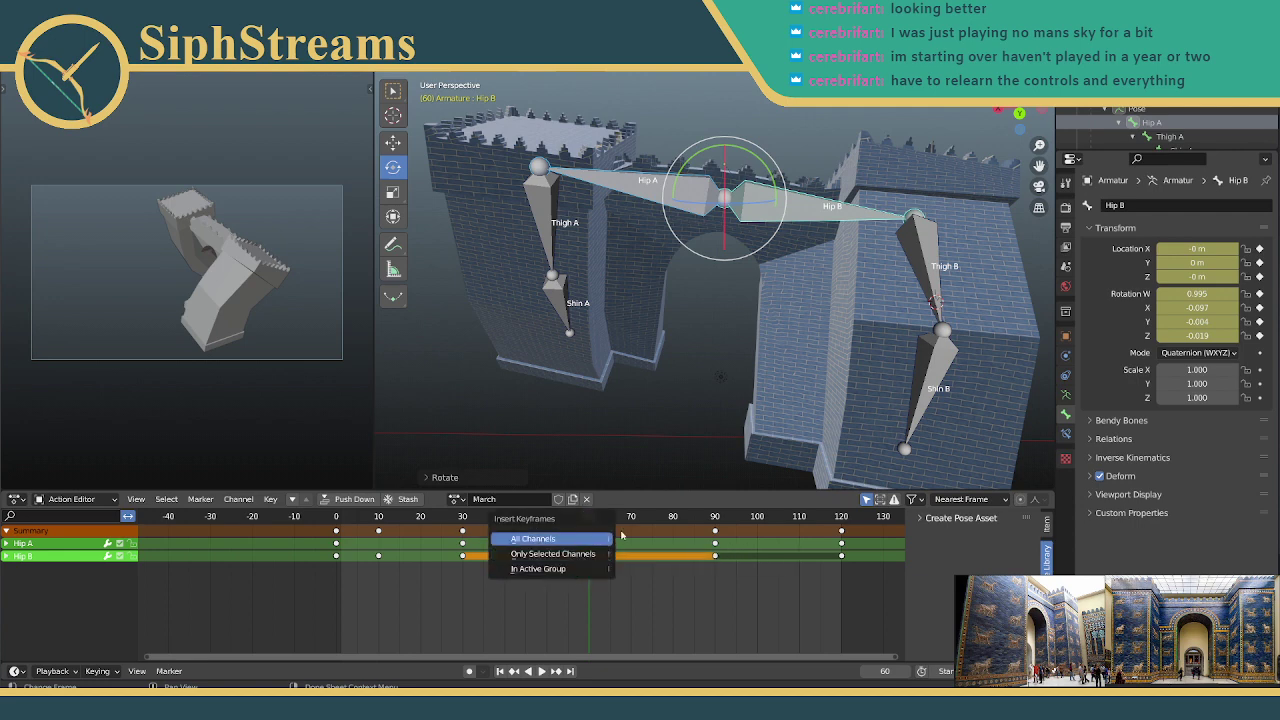
click(580, 568)
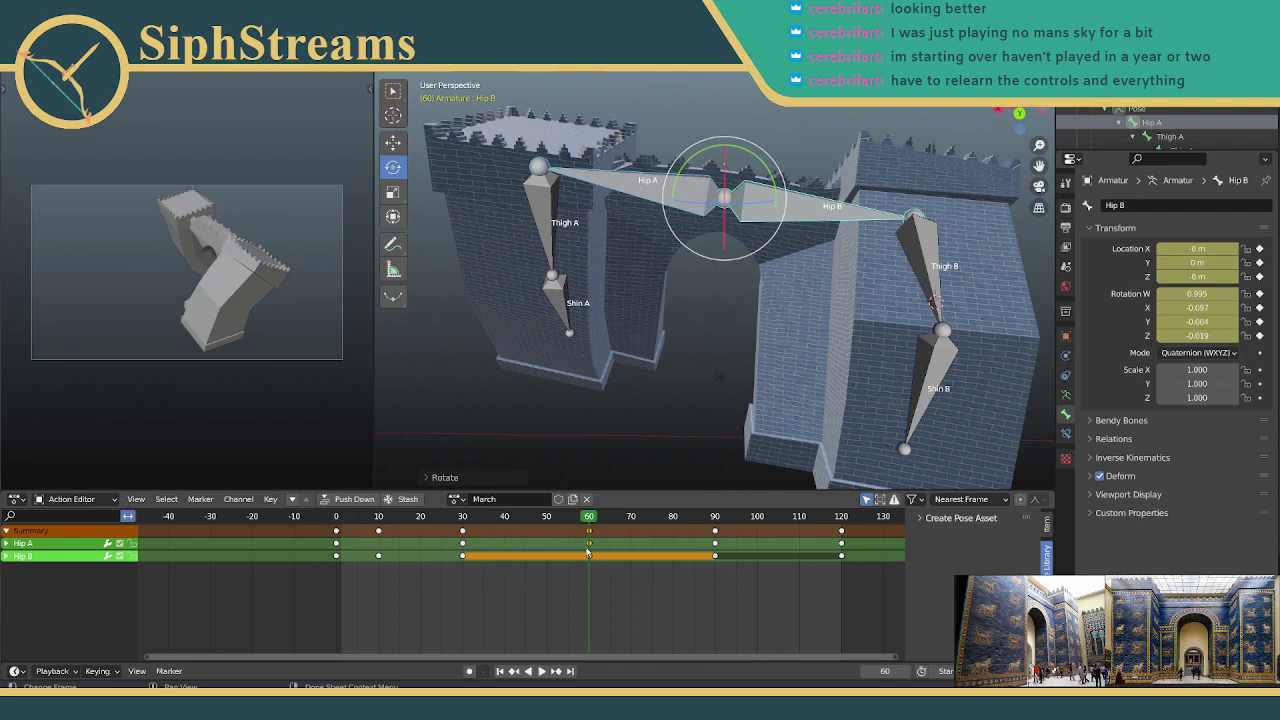
key(i)
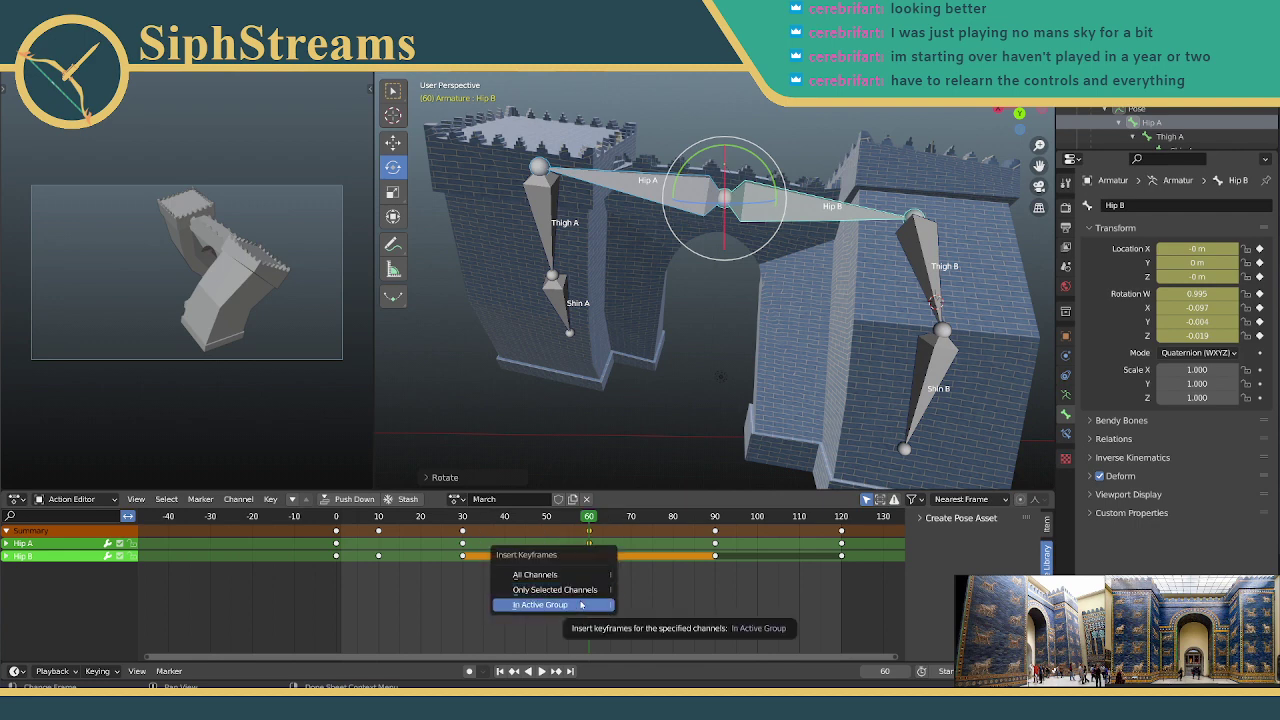
click(580, 604)
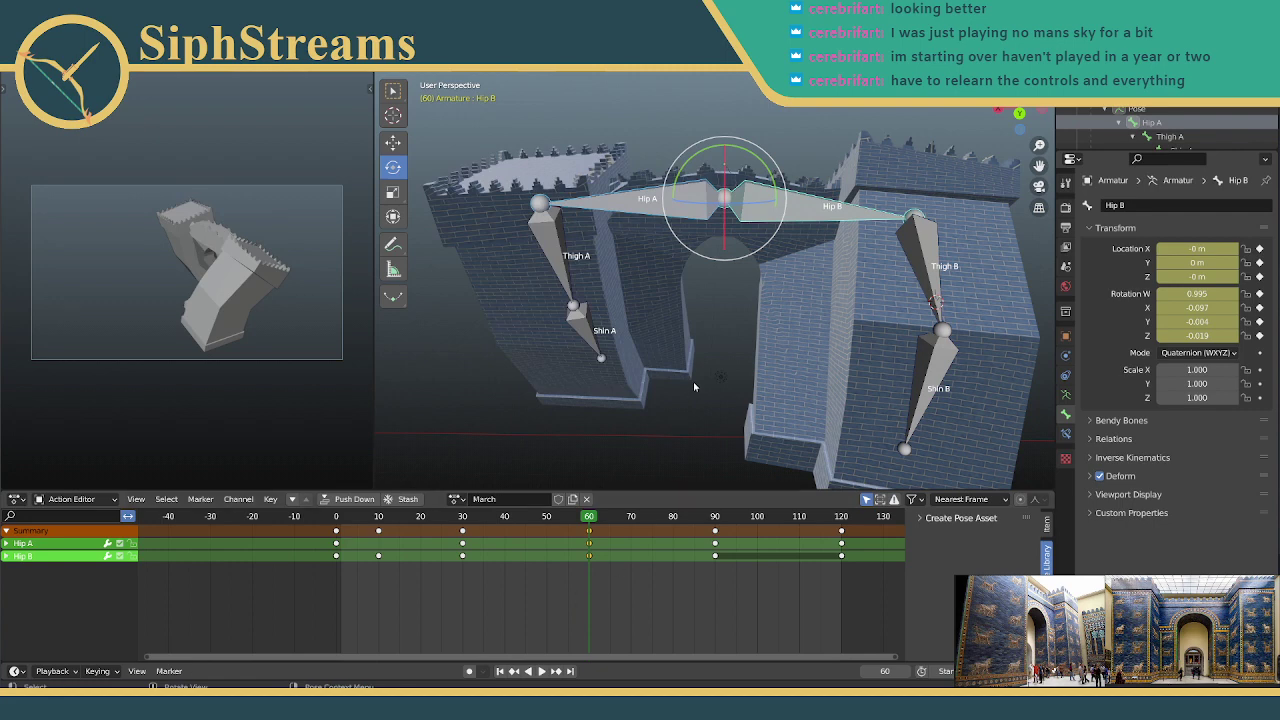
key(ctrl+z)
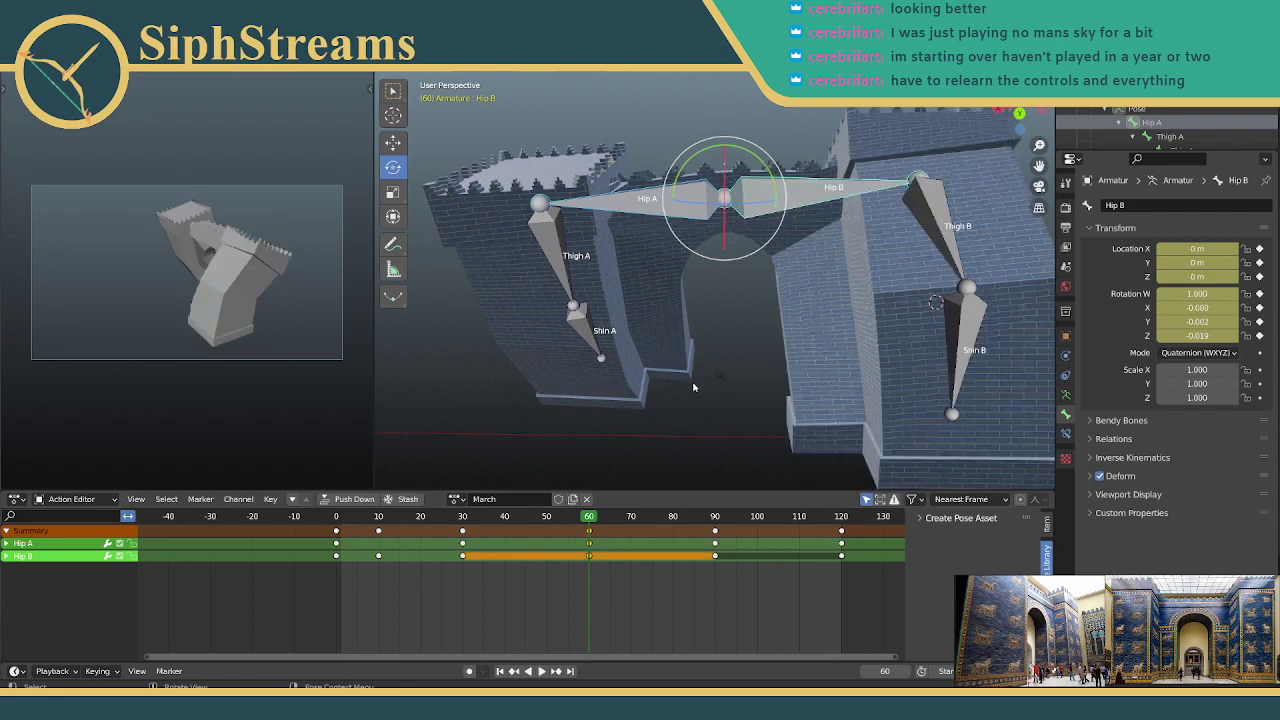
key(ctrl+z)
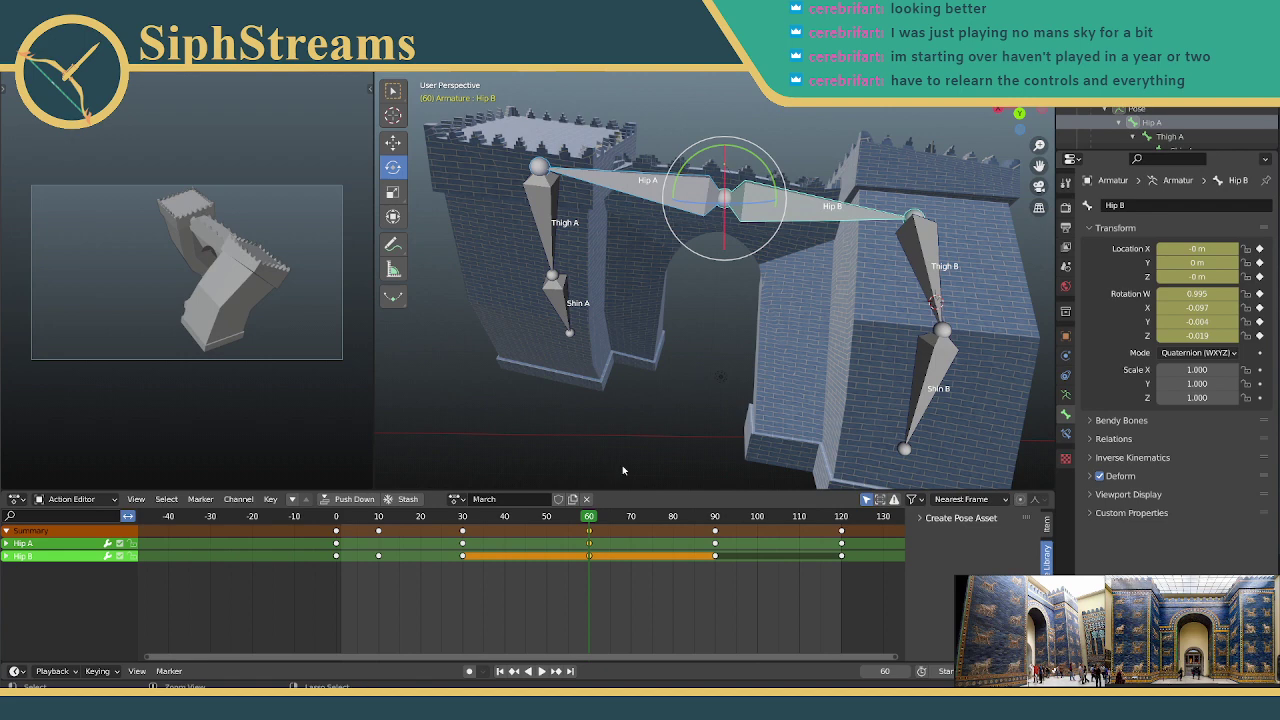
key(ctrl+s)
middle_drag(633, 413, 657, 412)
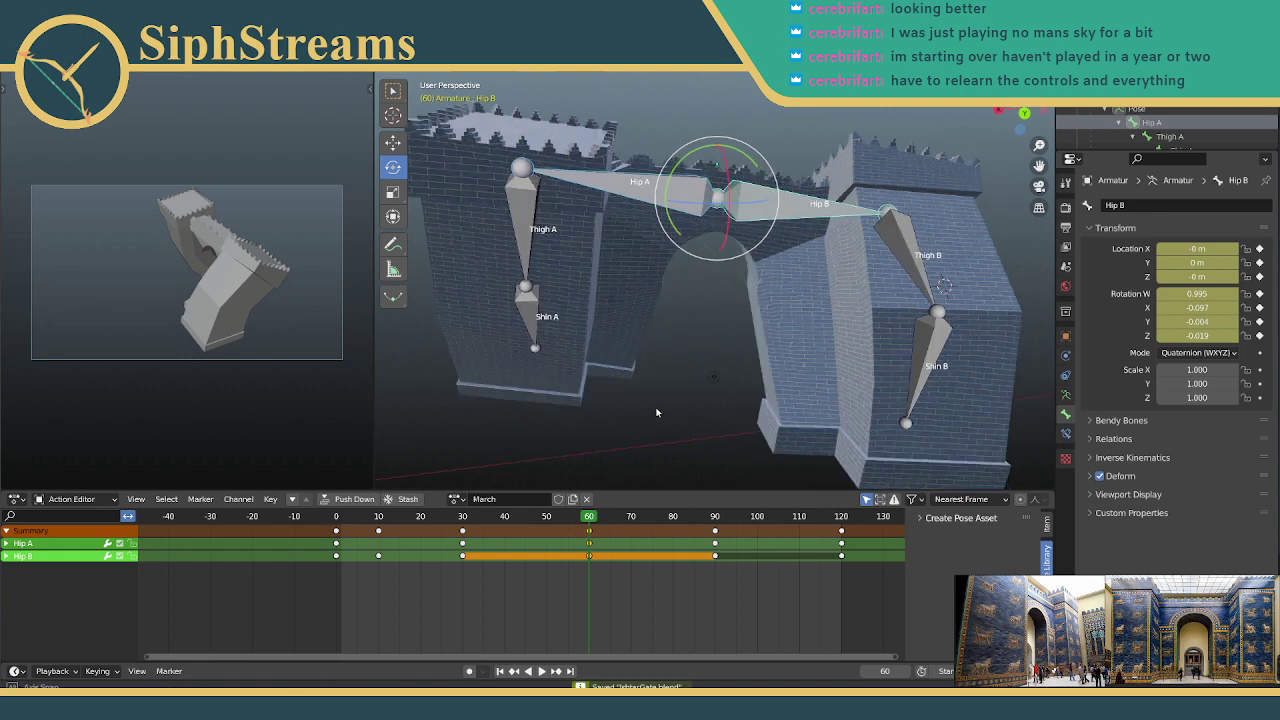
click(651, 383)
scroll(651, 383, down, 3)
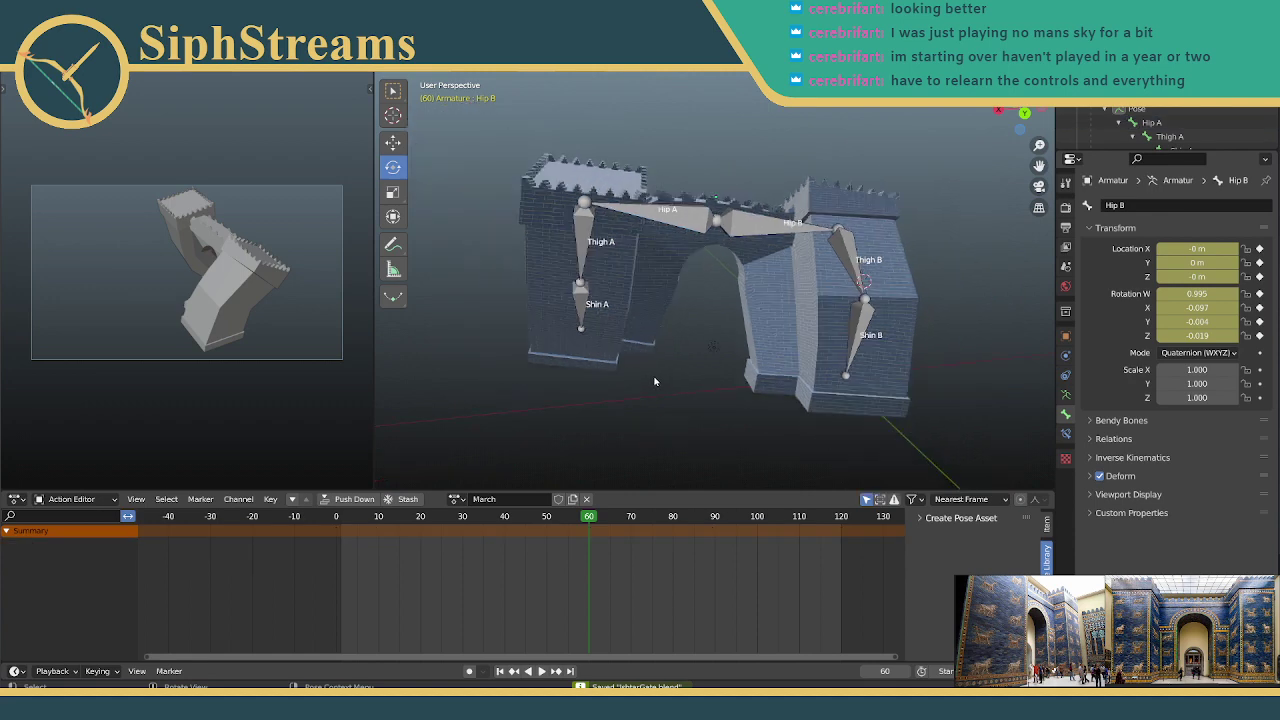
middle_drag(728, 353, 691, 357)
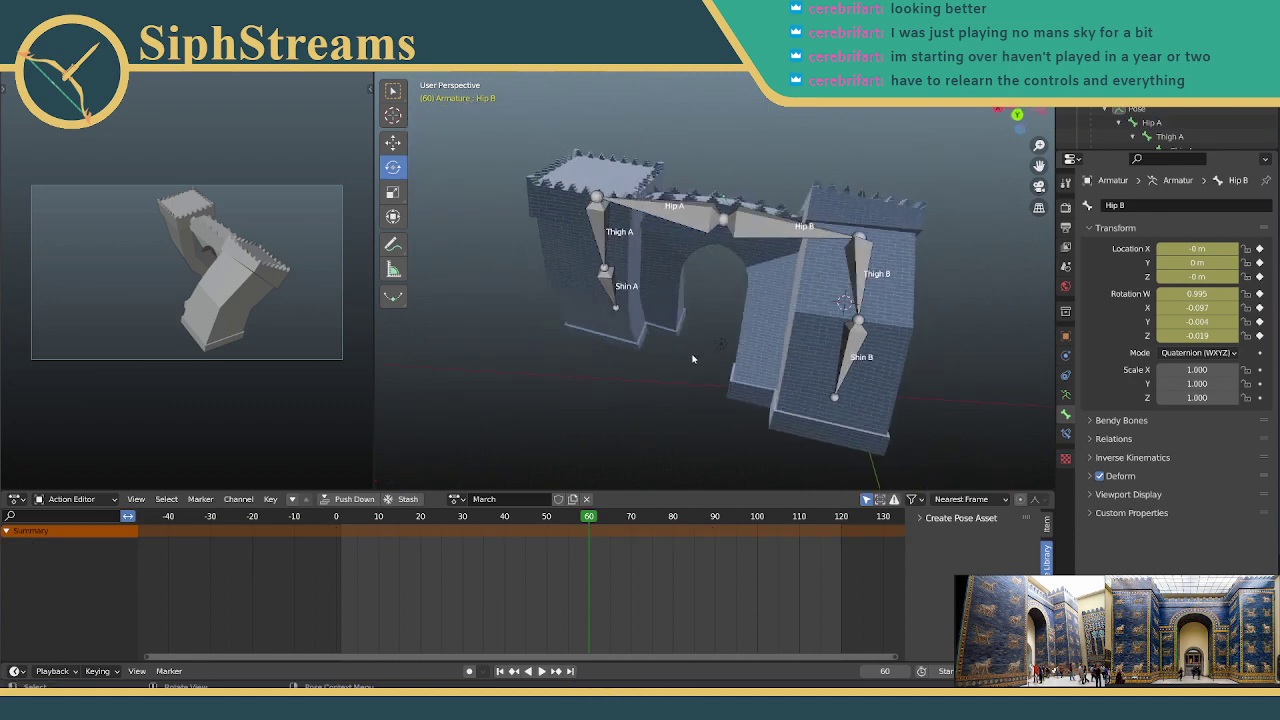
scroll(692, 358, up, 2)
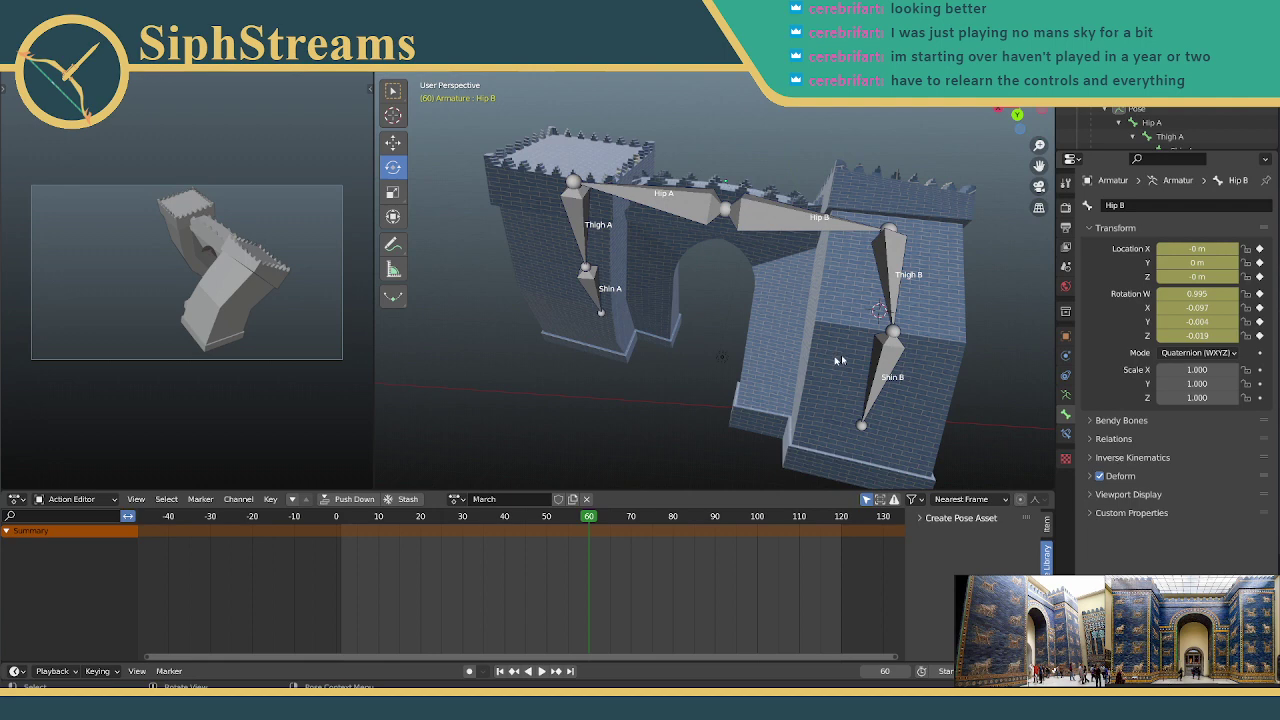
middle_drag(753, 292, 903, 280)
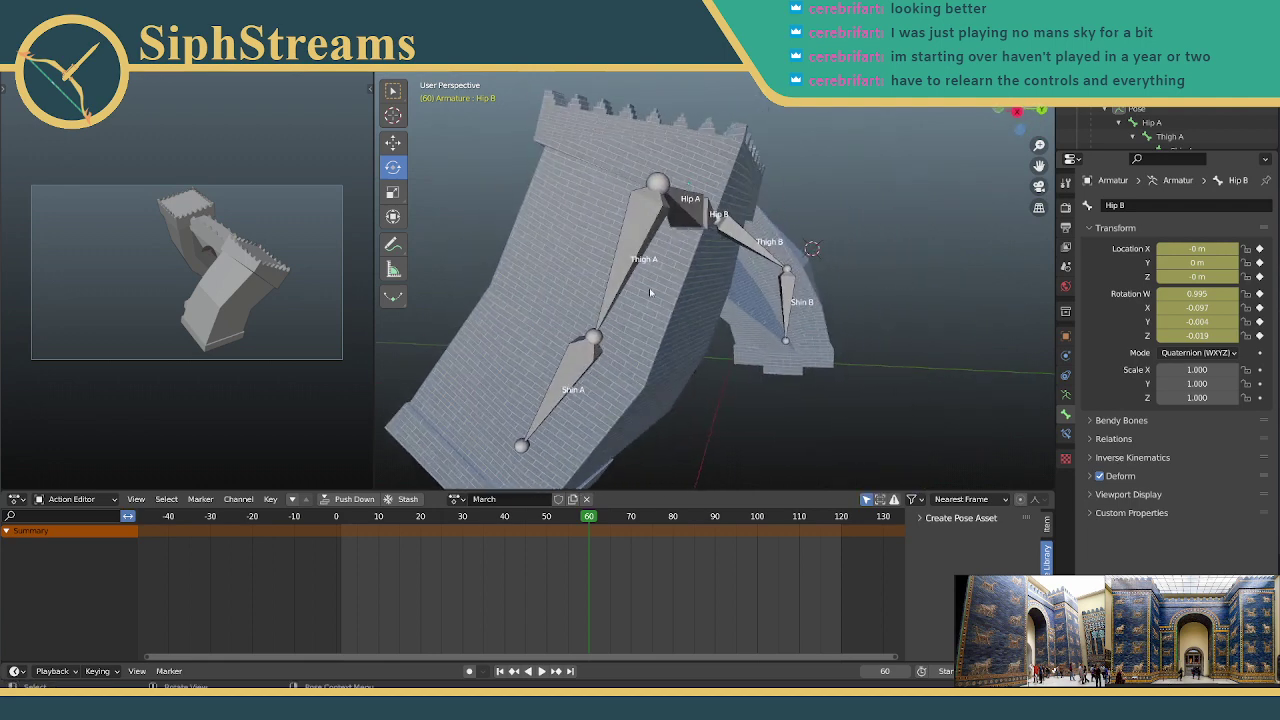
middle_drag(629, 292, 613, 284)
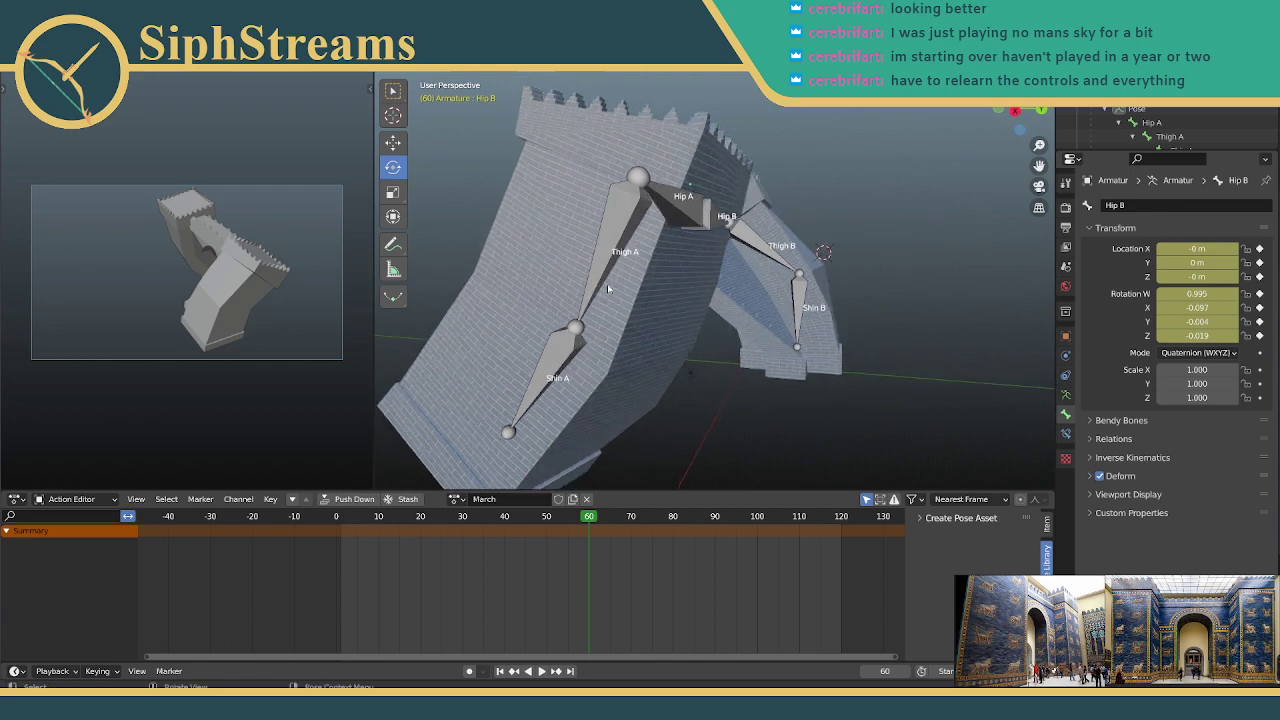
middle_drag(816, 292, 688, 291)
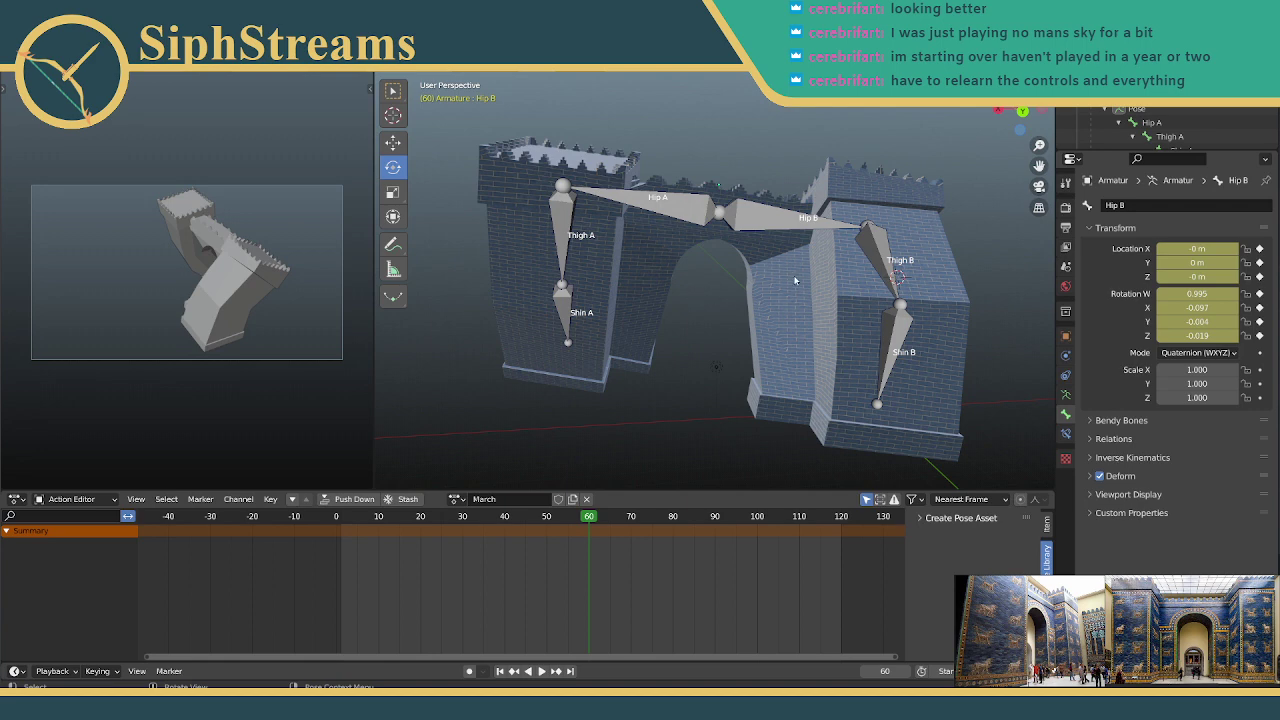
middle_drag(795, 281, 754, 261)
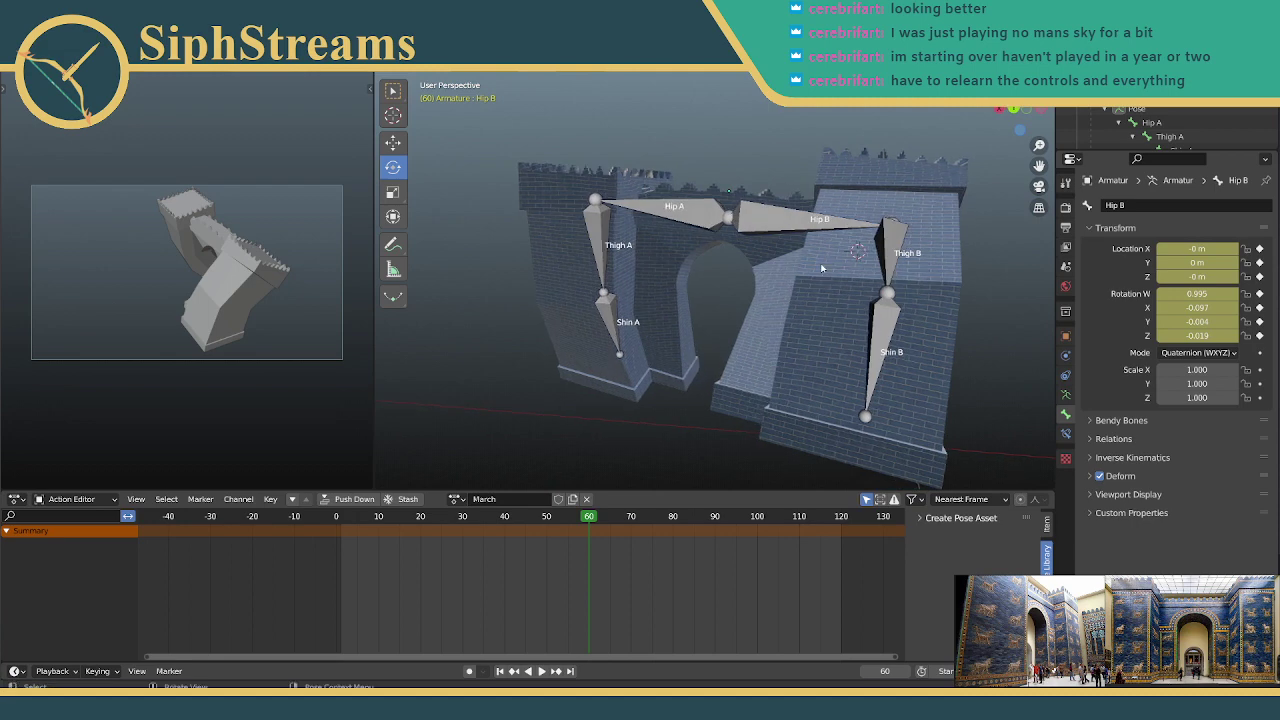
Step: Select both thigh bones and swing them together to a new angle
click(894, 230)
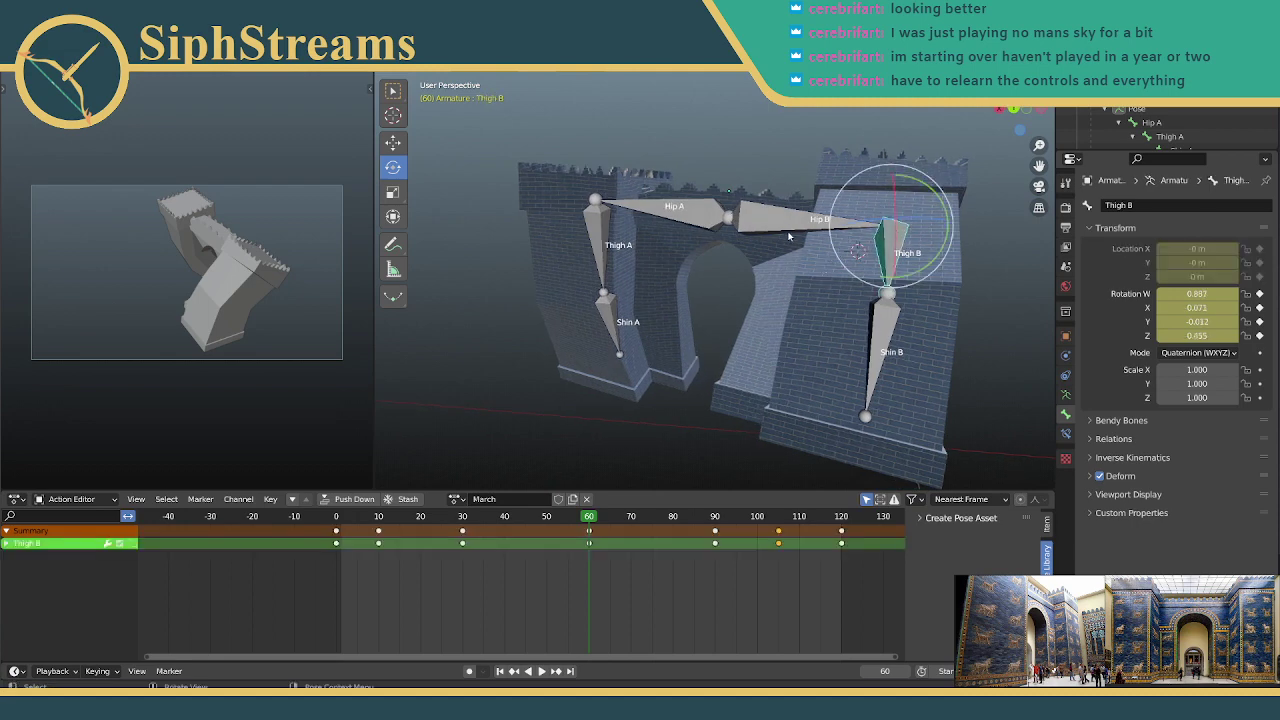
middle_drag(788, 236, 787, 281)
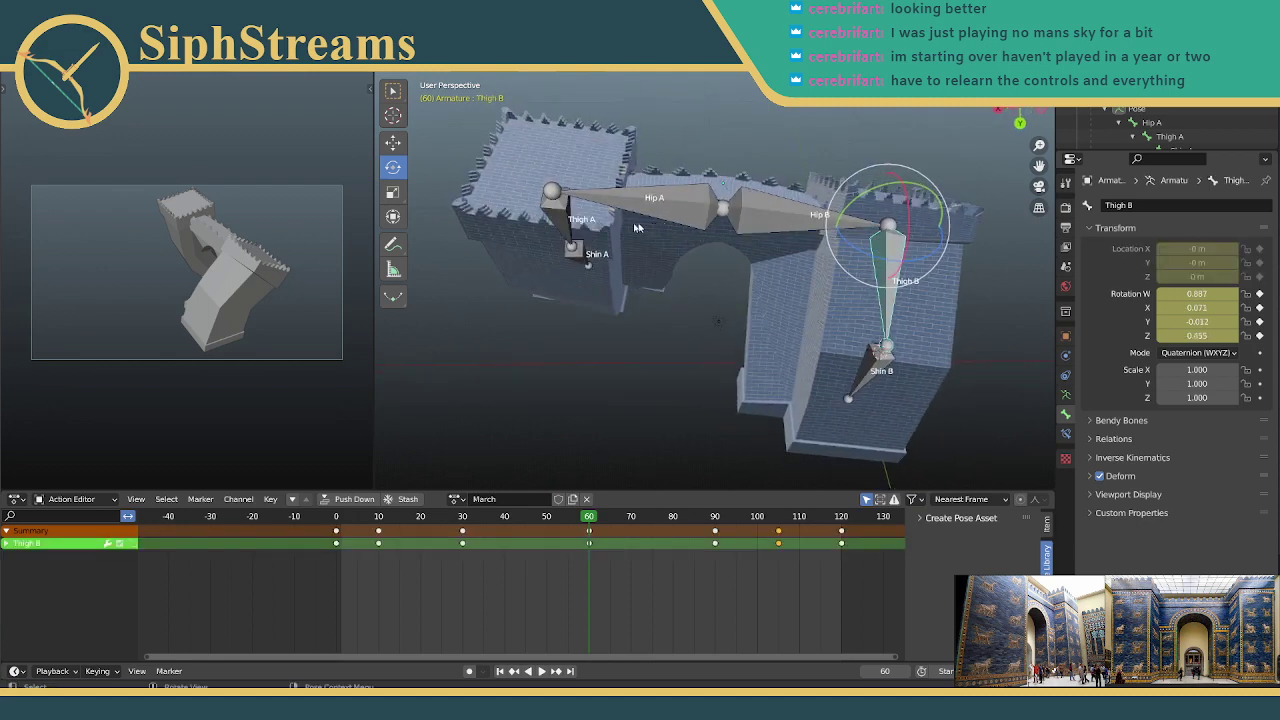
shift+click(592, 222)
middle_drag(592, 222, 741, 217)
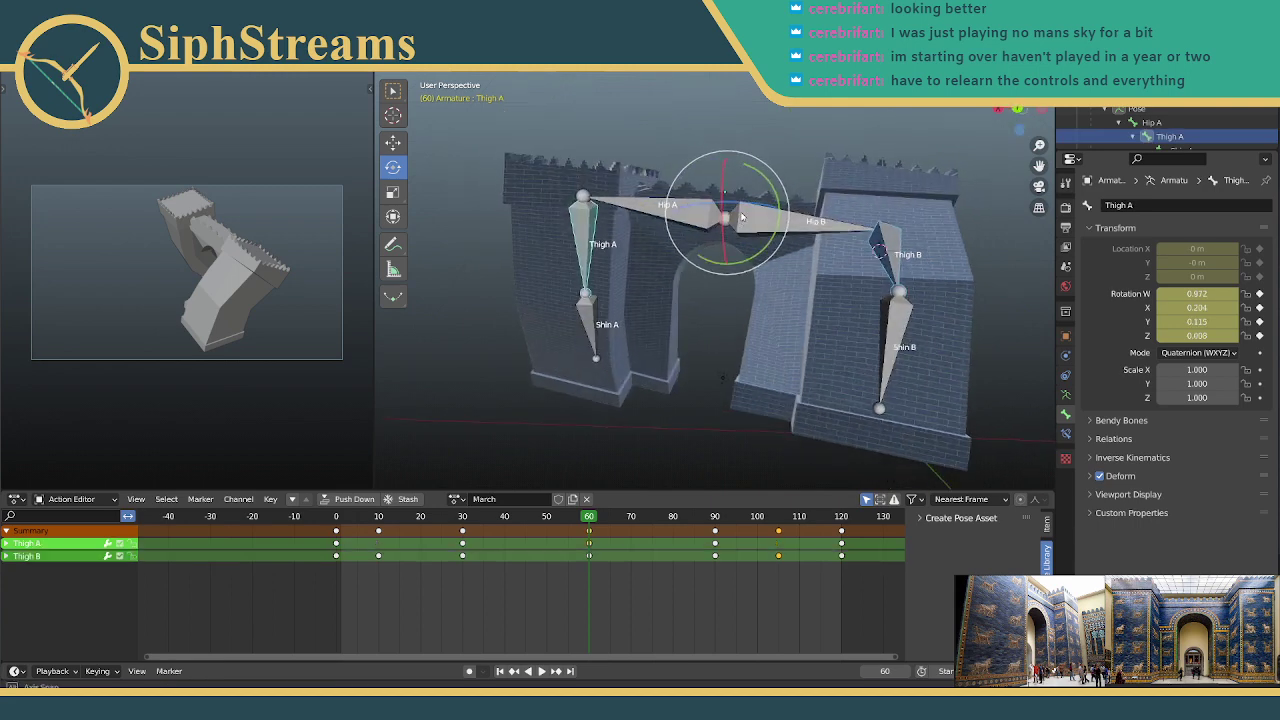
mouse_move(748, 260)
mouse_down()
mouse_move(758, 245)
mouse_move(758, 256)
mouse_up()
middle_drag(758, 256, 901, 312)
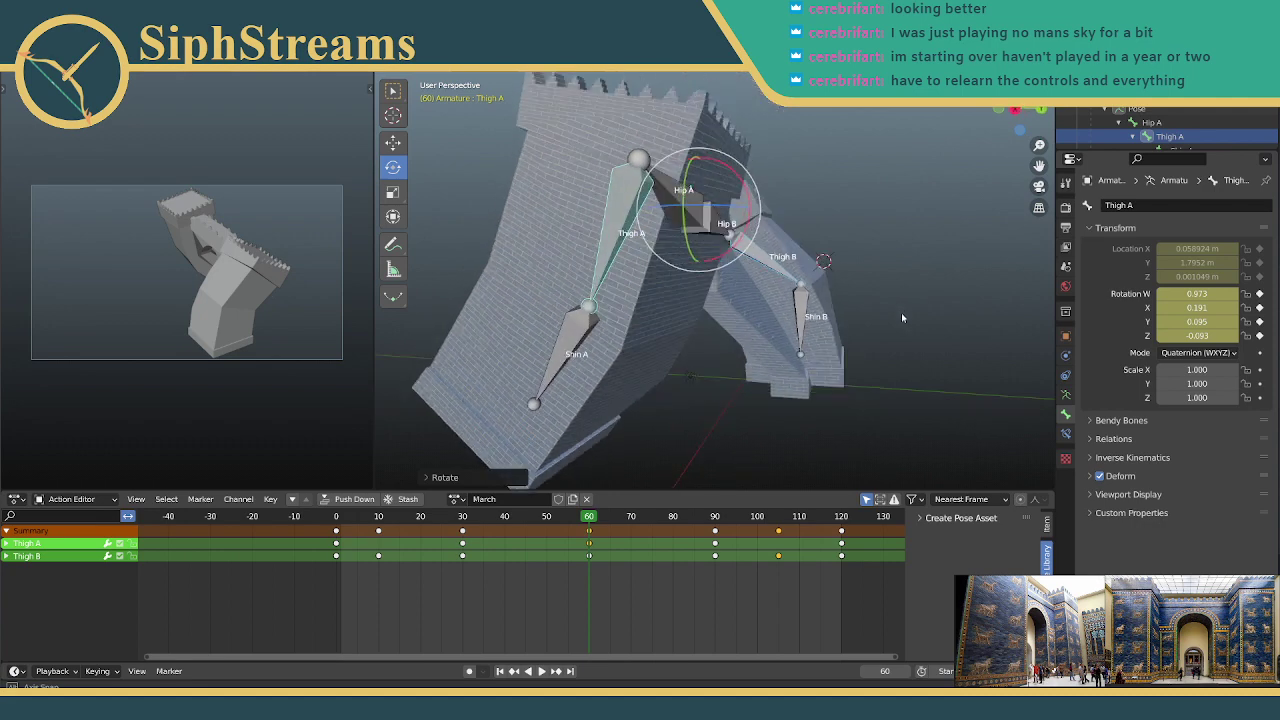
Step: Rotate Thigh A and Thigh B individually into their new angles
click(818, 313)
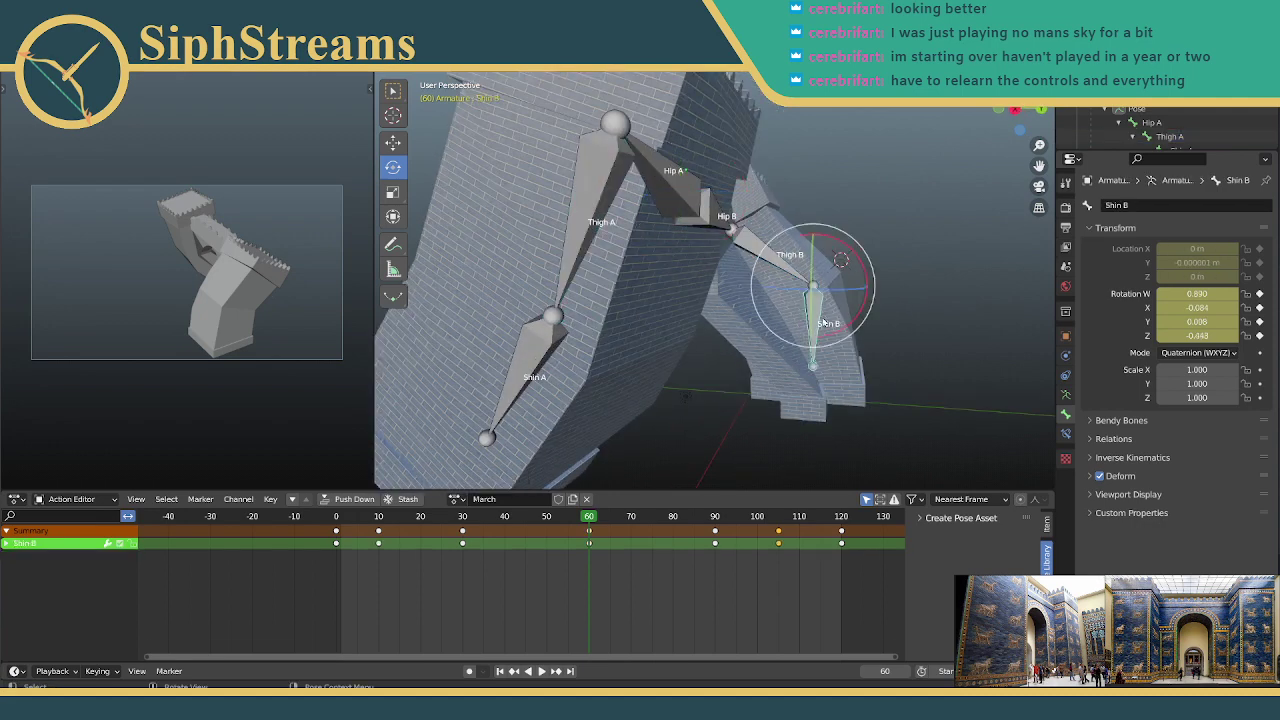
click(523, 349)
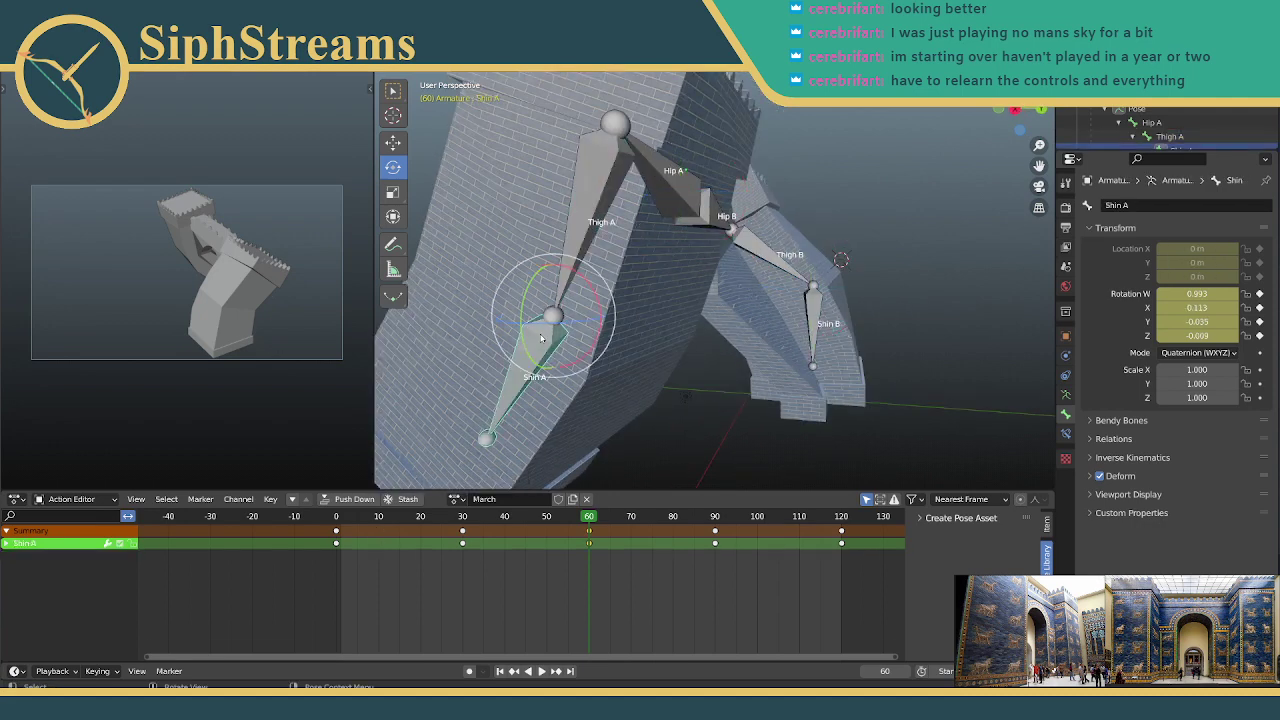
middle_drag(700, 369, 699, 285)
click(692, 229)
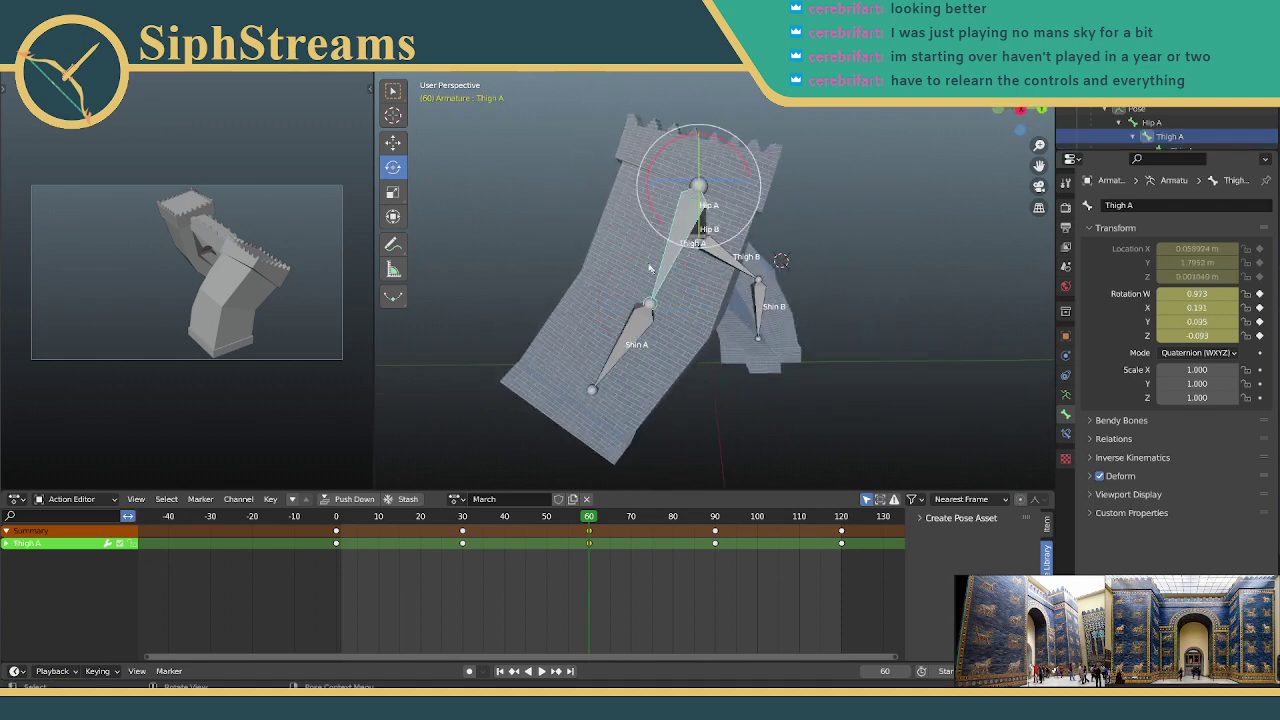
drag(651, 203, 727, 272)
click(724, 265)
middle_drag(727, 272, 808, 270)
Step: Bend Shin A and tilt Shin B at the knee, then box-select all six bones
click(789, 312)
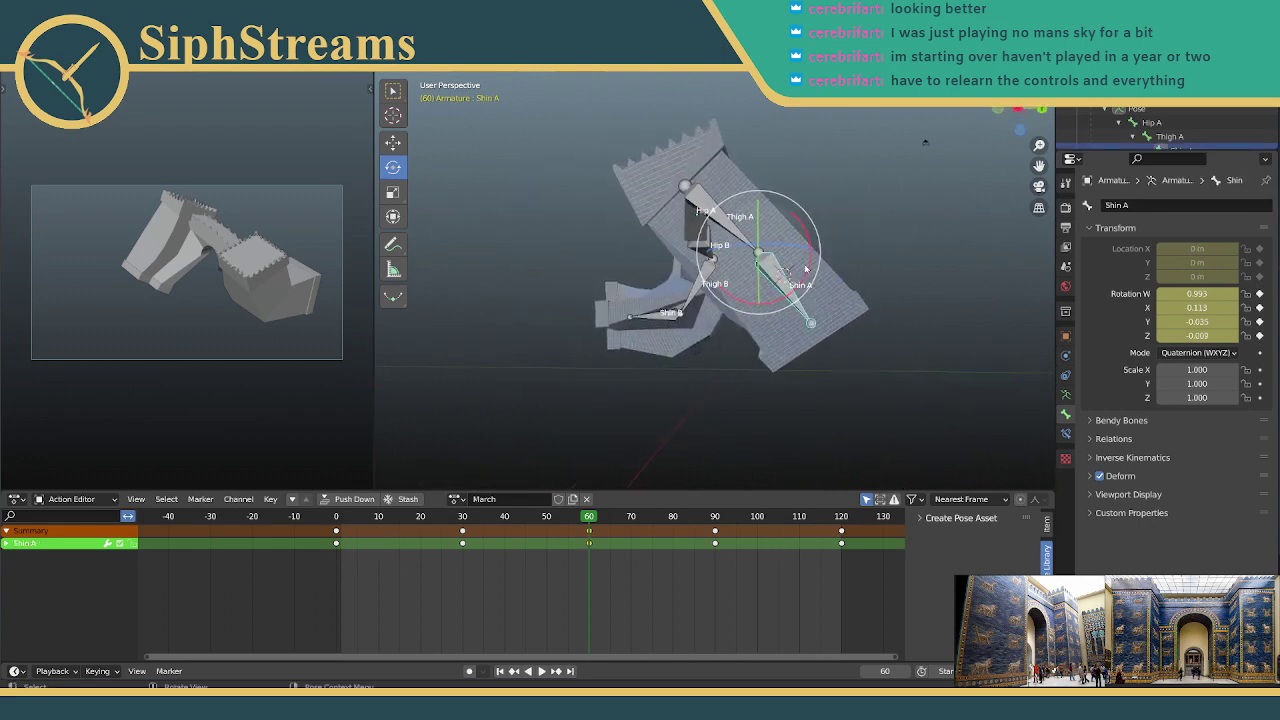
drag(808, 268, 657, 320)
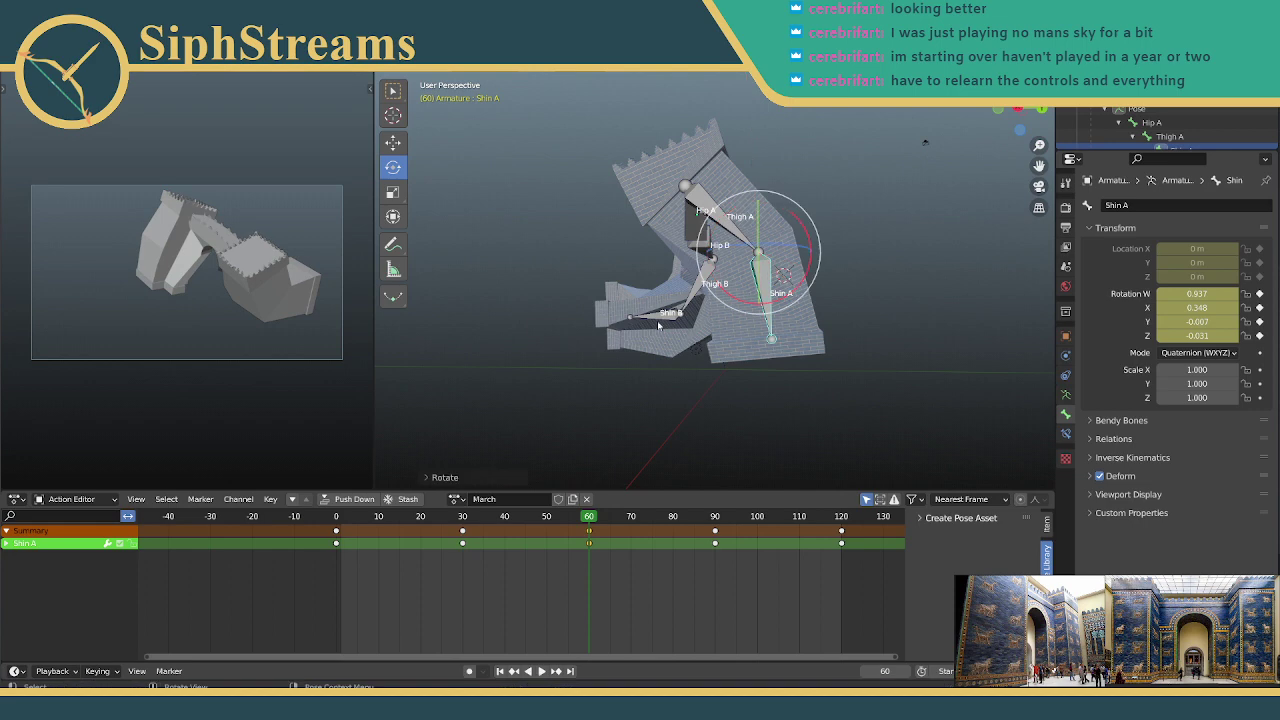
click(660, 314)
key(r)
key(r)
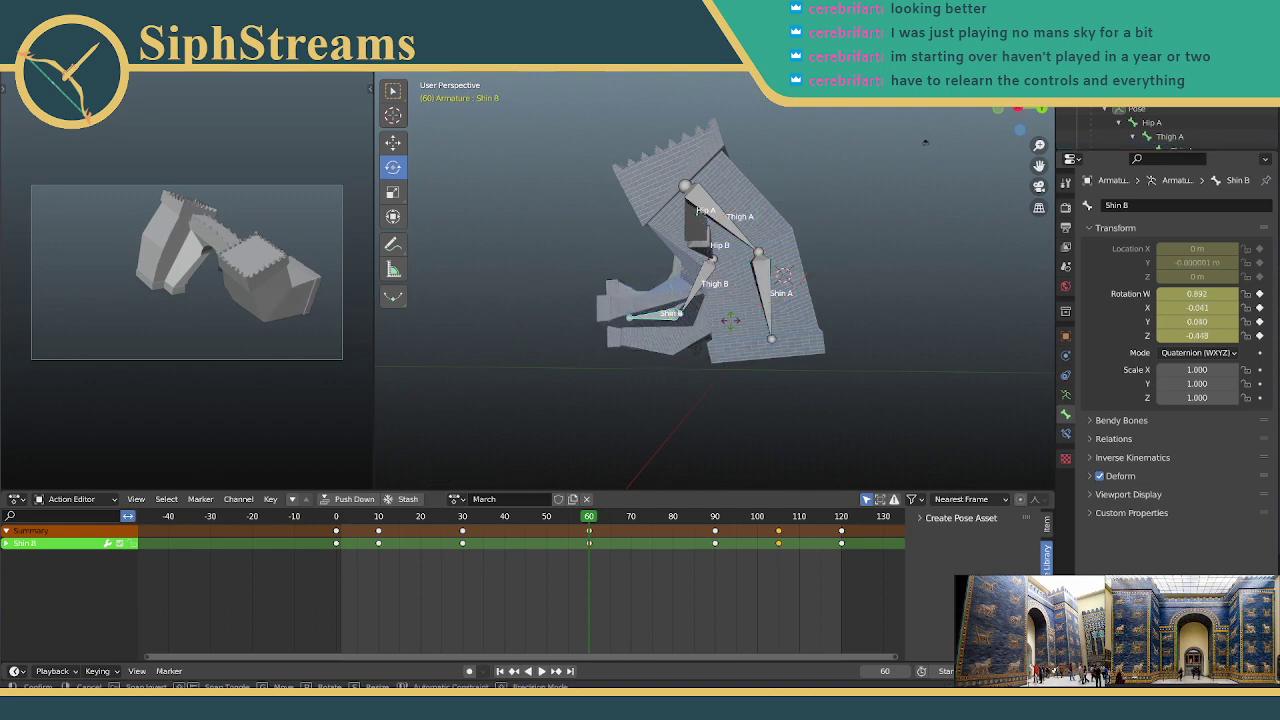
click(728, 330)
drag(726, 337, 745, 283)
middle_drag(745, 290, 753, 368)
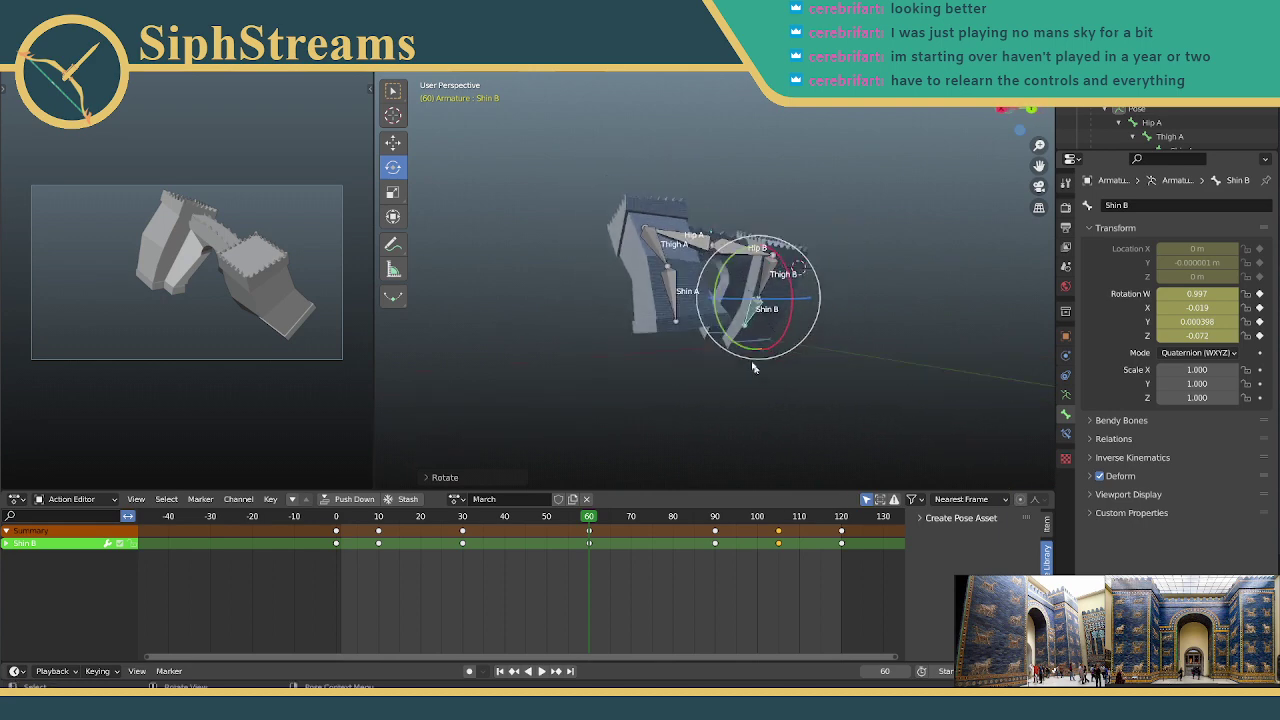
drag(586, 146, 793, 421)
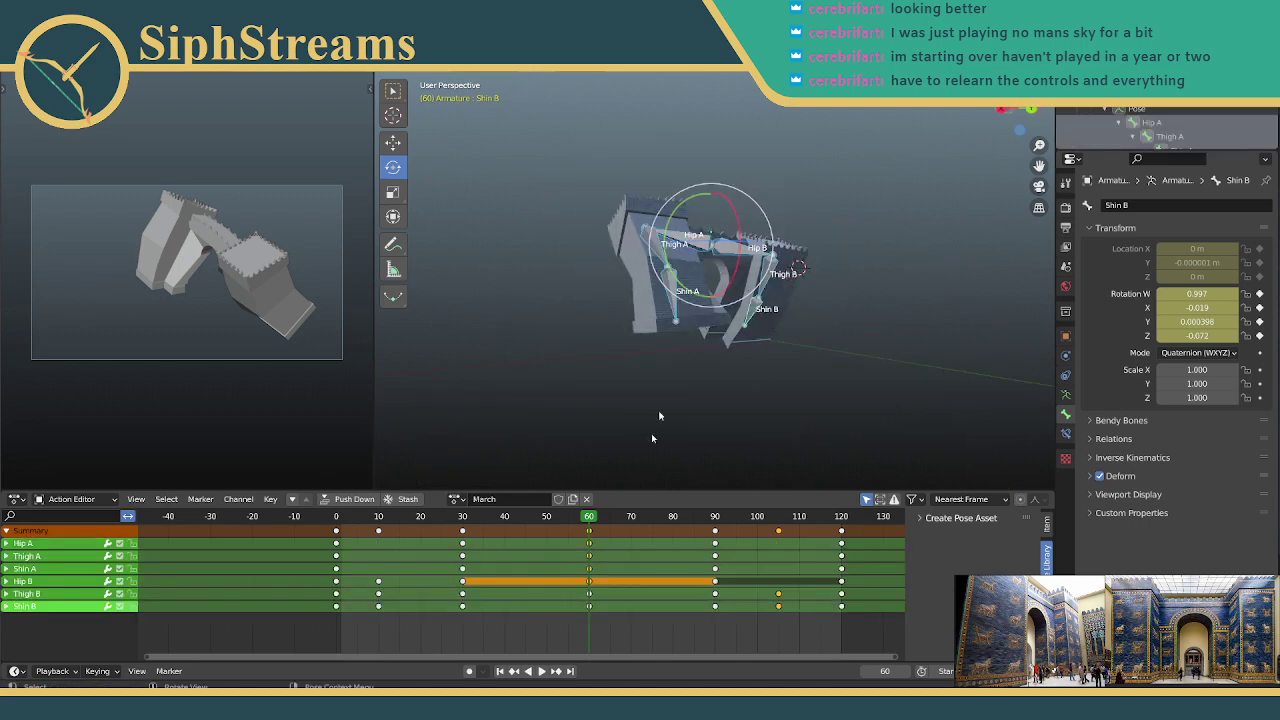
Step: Key Location & Rotation on all six bones at frame 60, then return to frame 17
click(620, 558)
drag(594, 184, 782, 364)
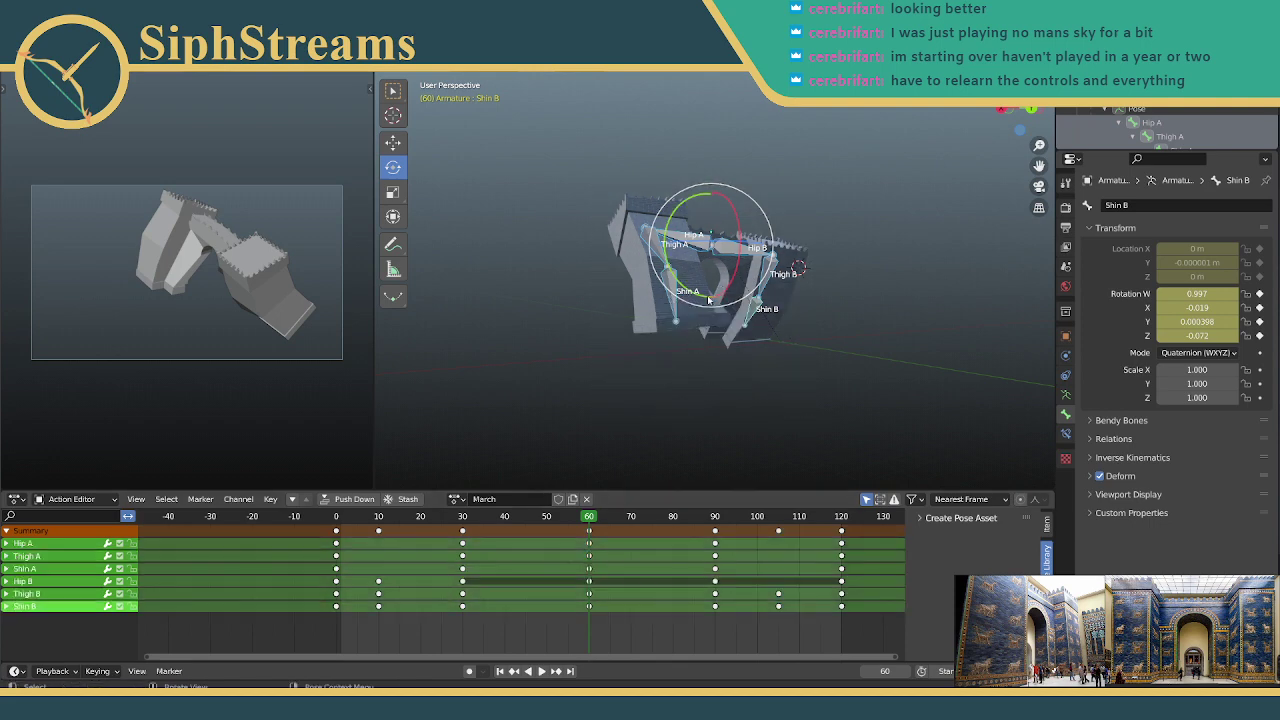
key(i)
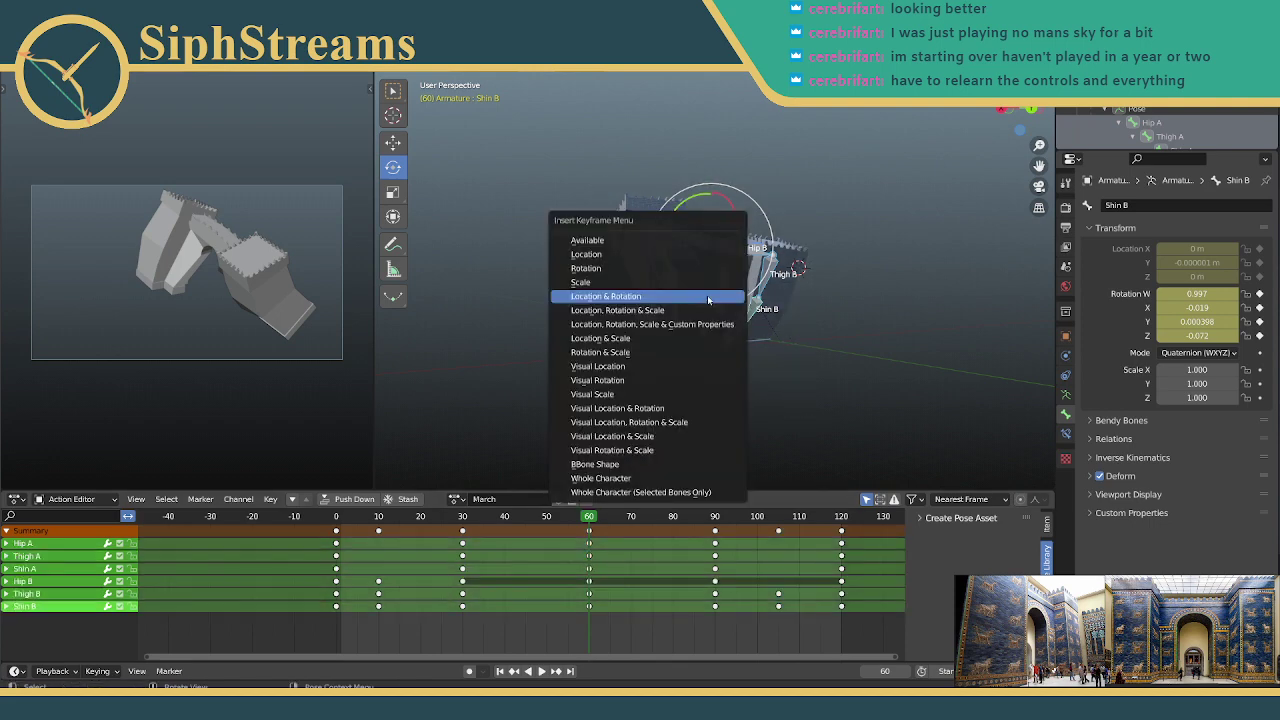
click(646, 297)
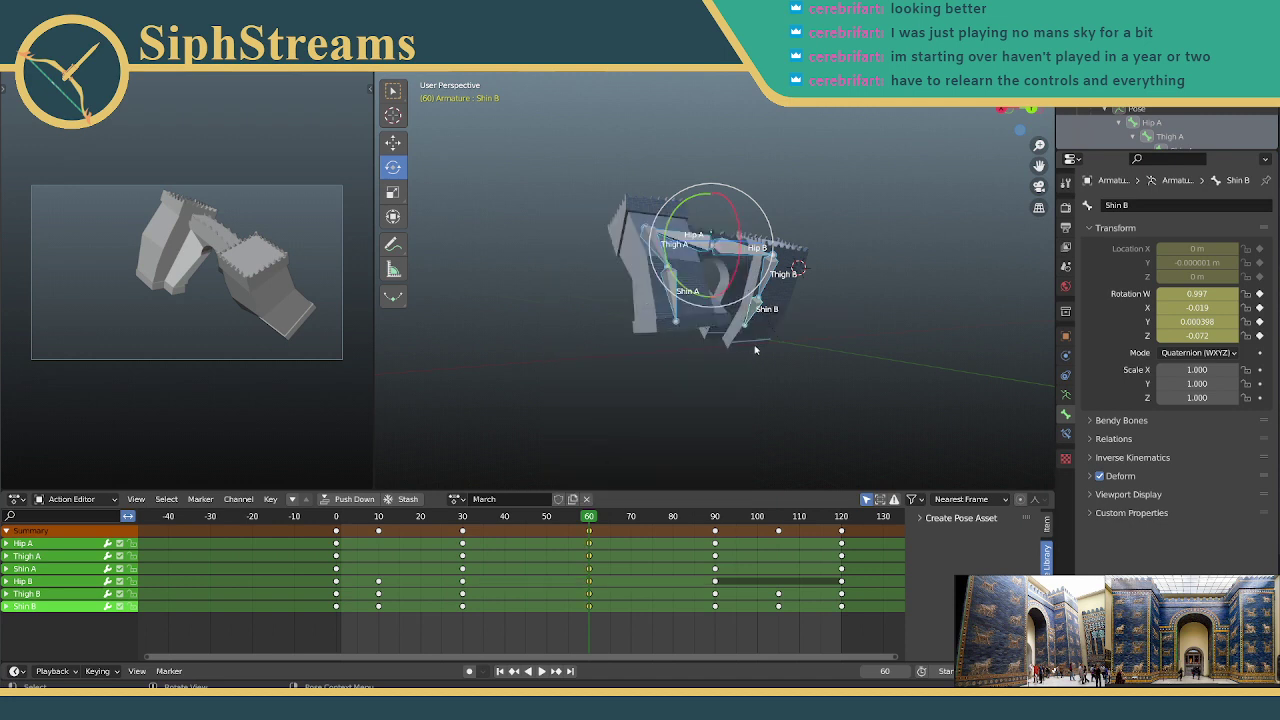
click(408, 516)
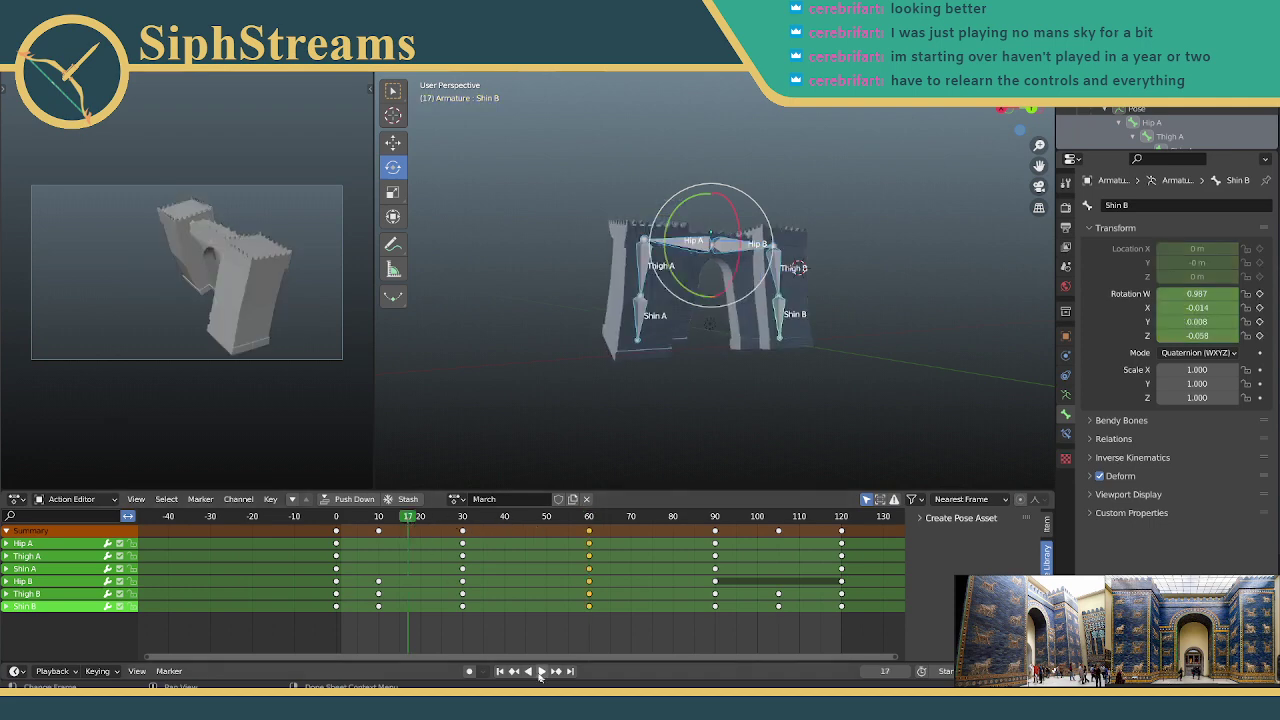
Step: Loop-play the March walk cycle, watching the gate march from several angles, including a low one
click(540, 671)
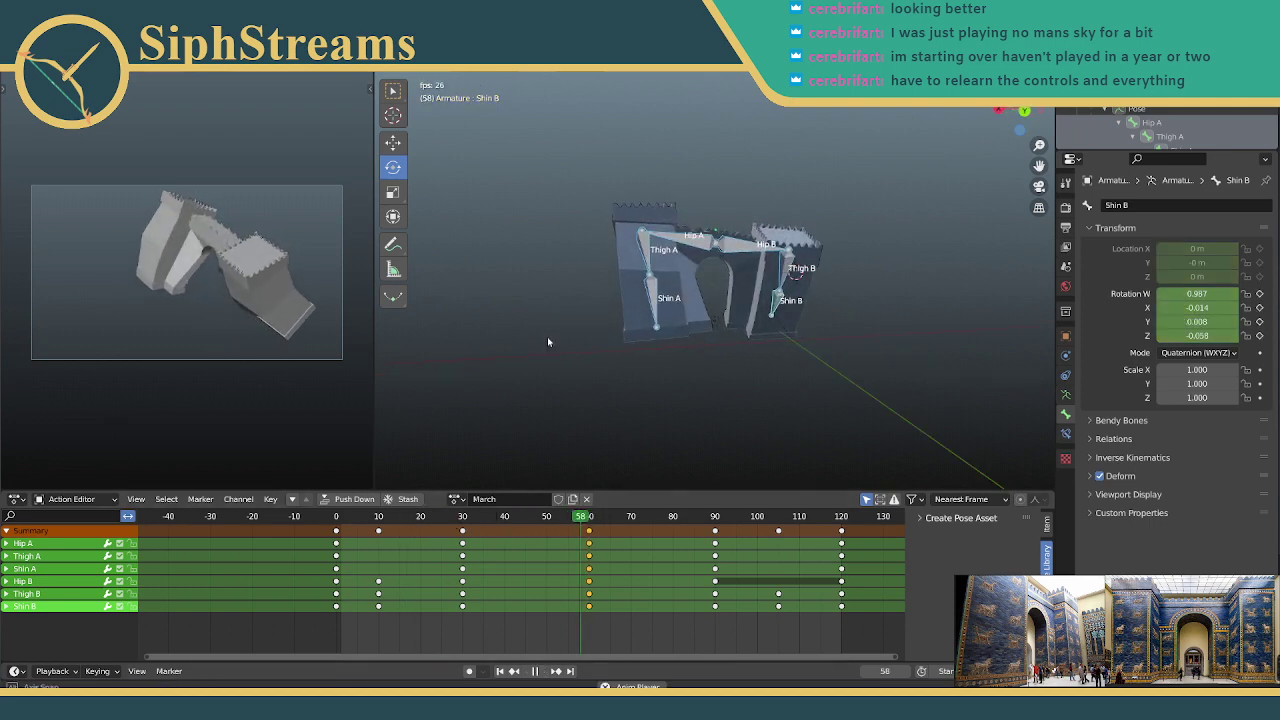
middle_drag(547, 342, 640, 338)
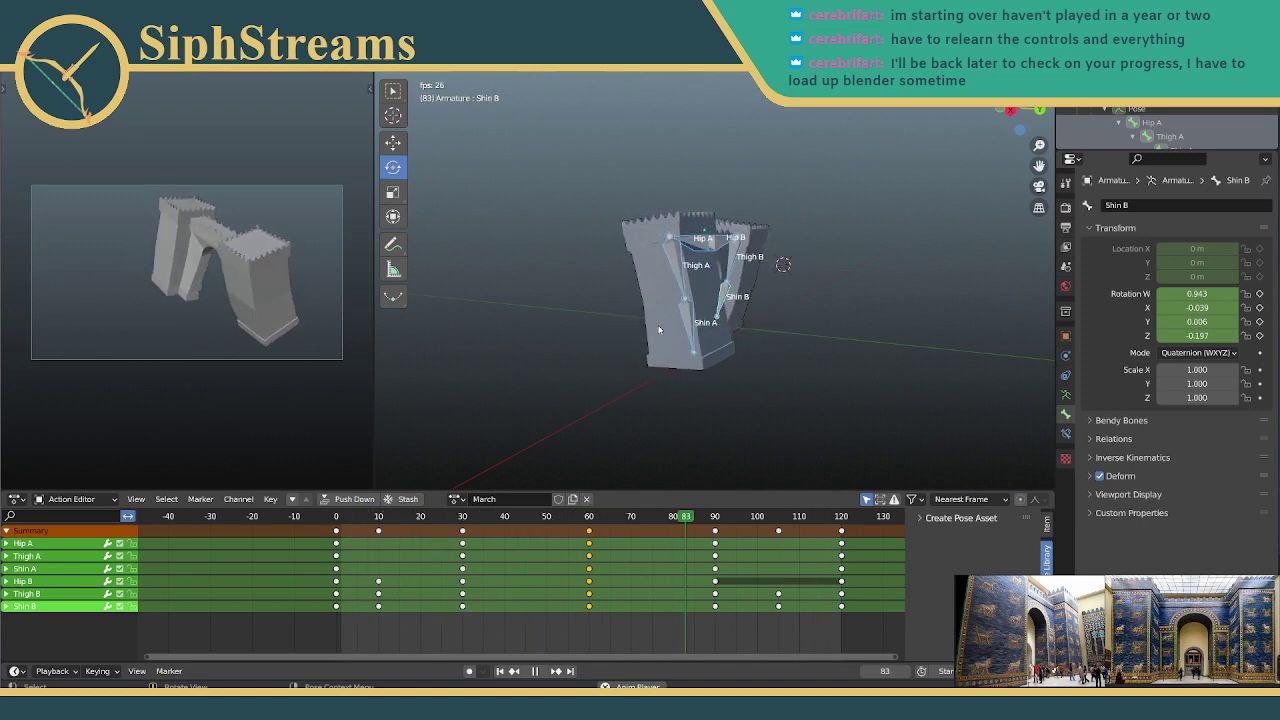
scroll(665, 325, up, 5)
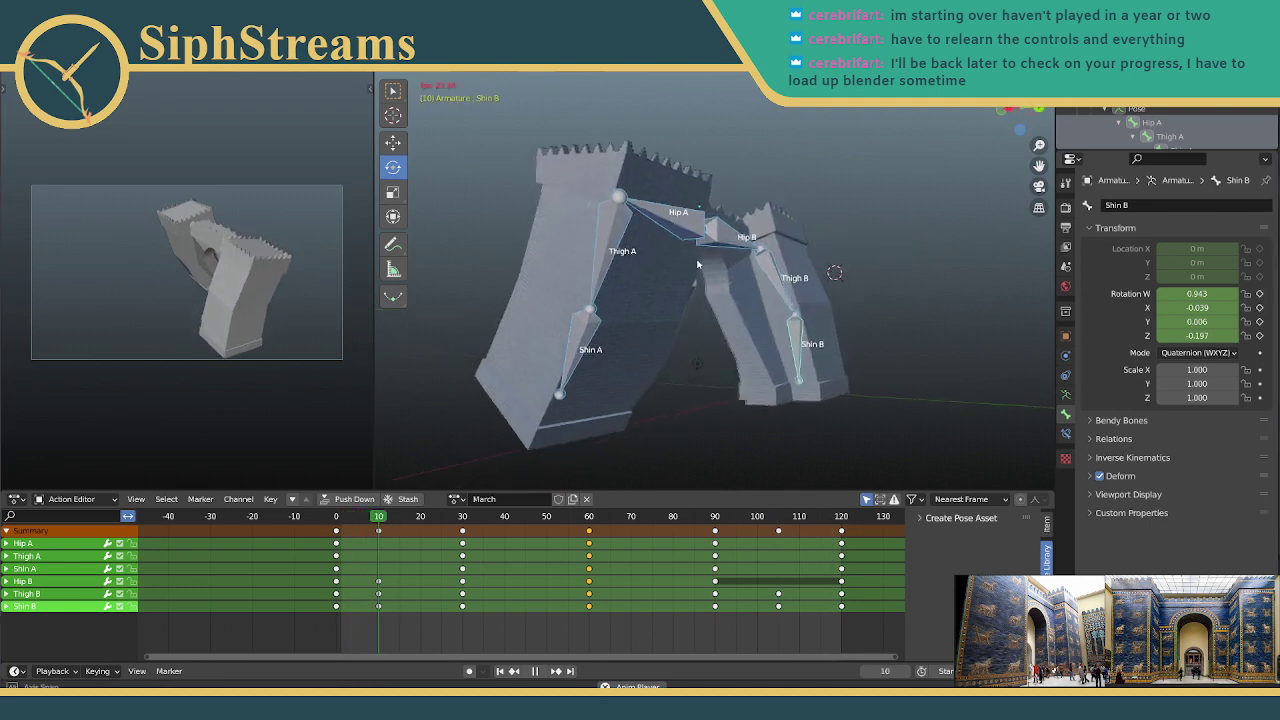
middle_drag(698, 264, 752, 262)
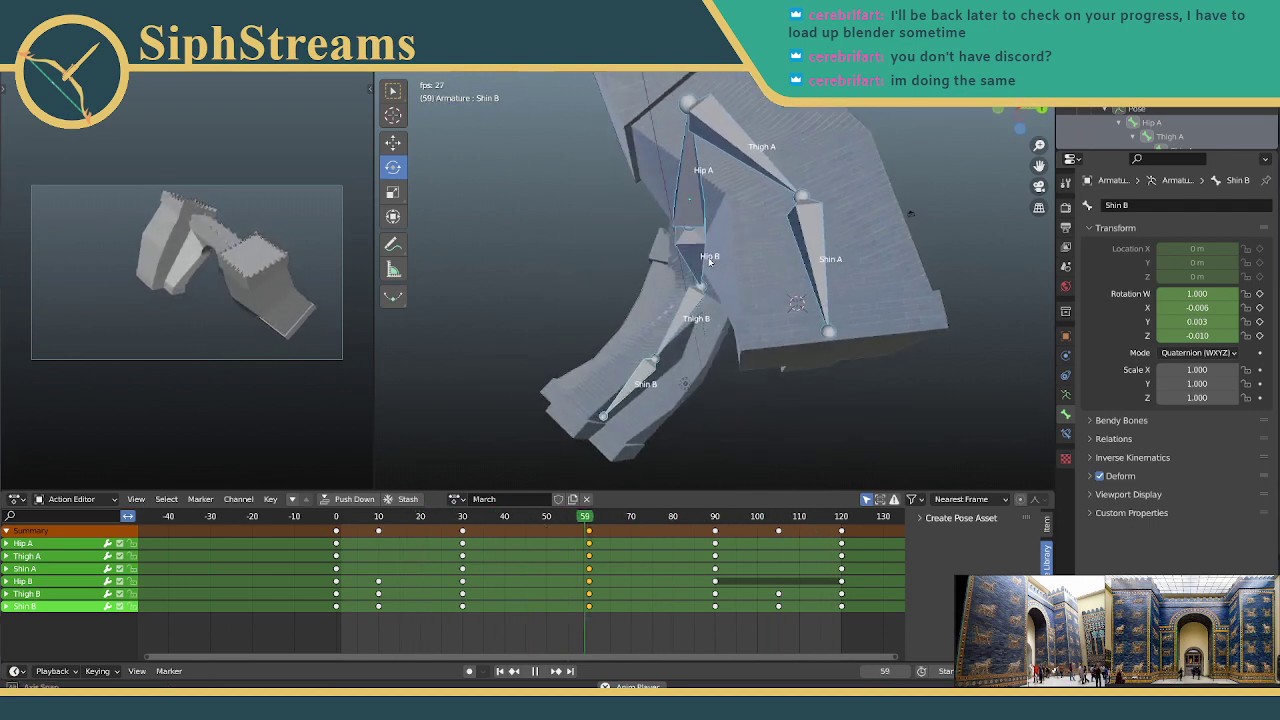
middle_drag(582, 273, 669, 264)
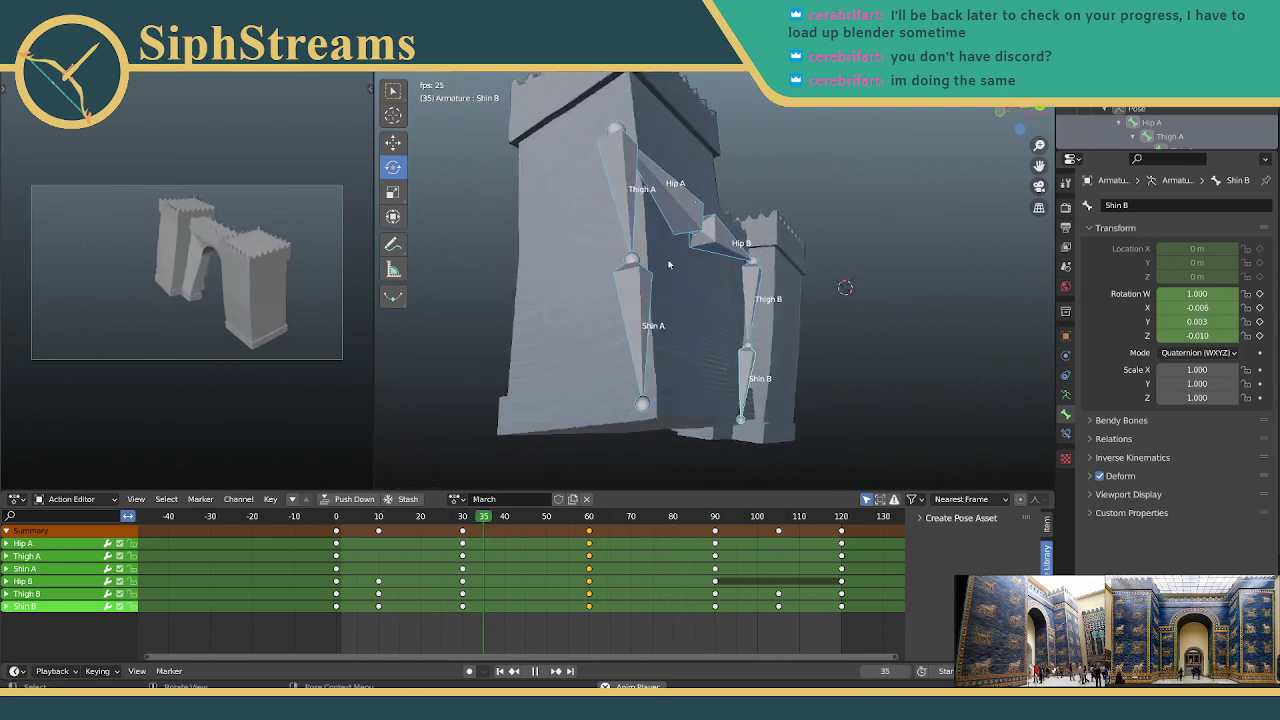
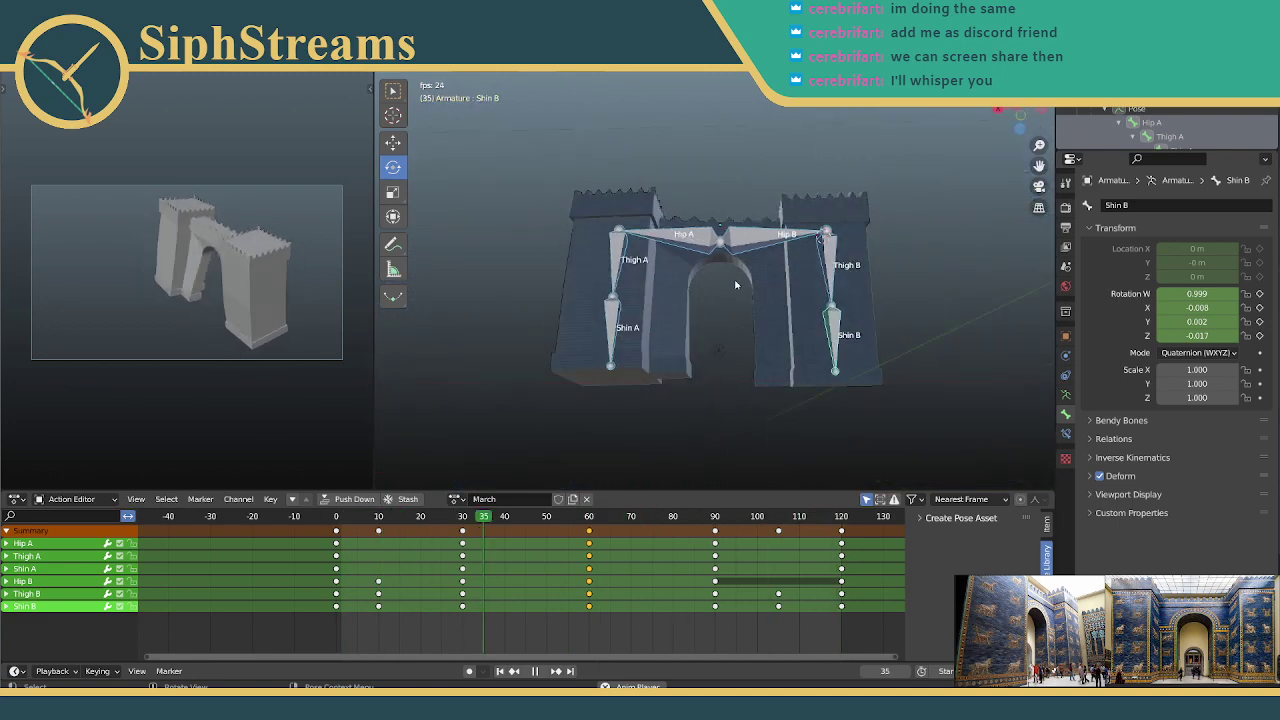
Step: Stop playback and rotate Thigh A forward at frame 60 of the March action
click(534, 671)
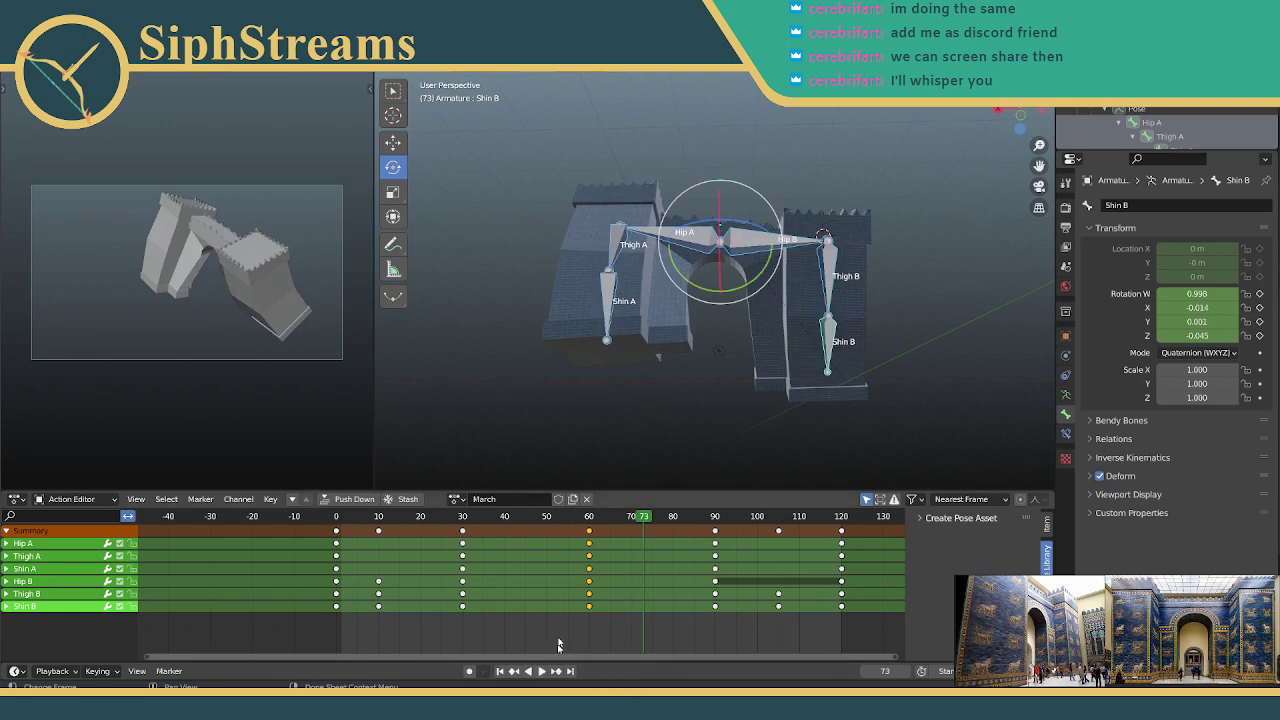
drag(587, 515, 589, 516)
middle_drag(725, 407, 774, 341)
click(604, 229)
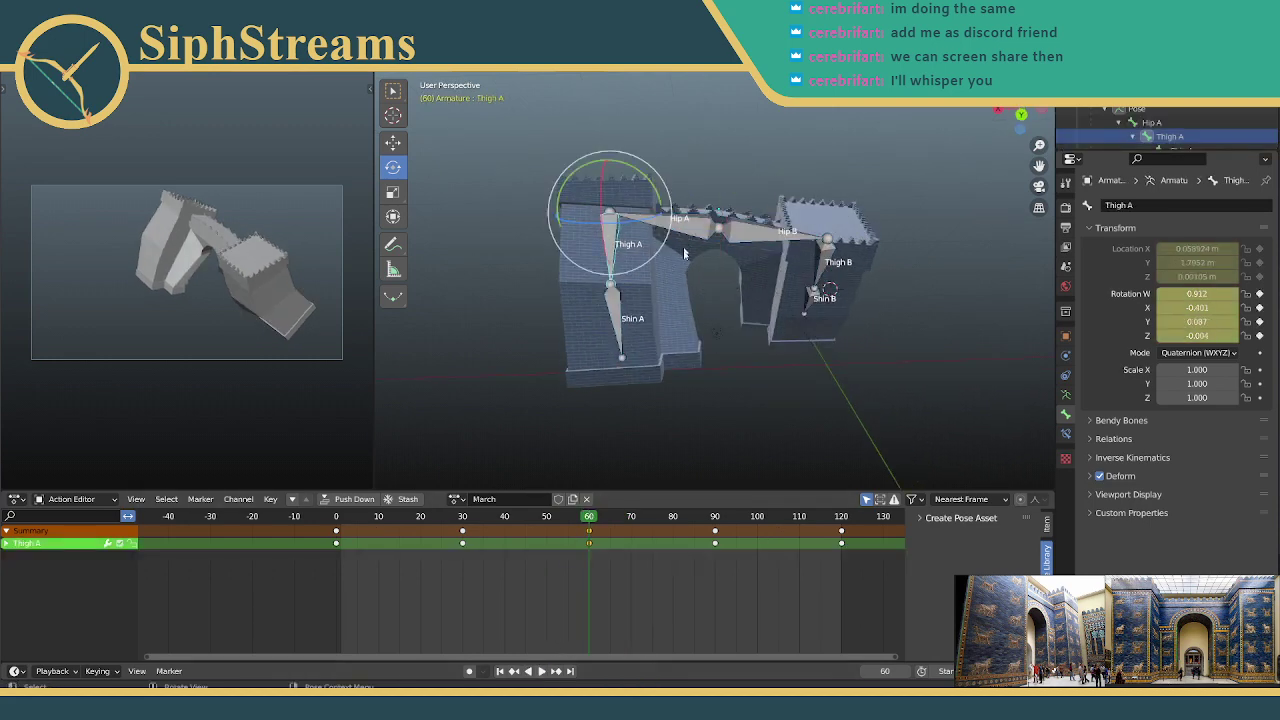
middle_drag(604, 229, 641, 271)
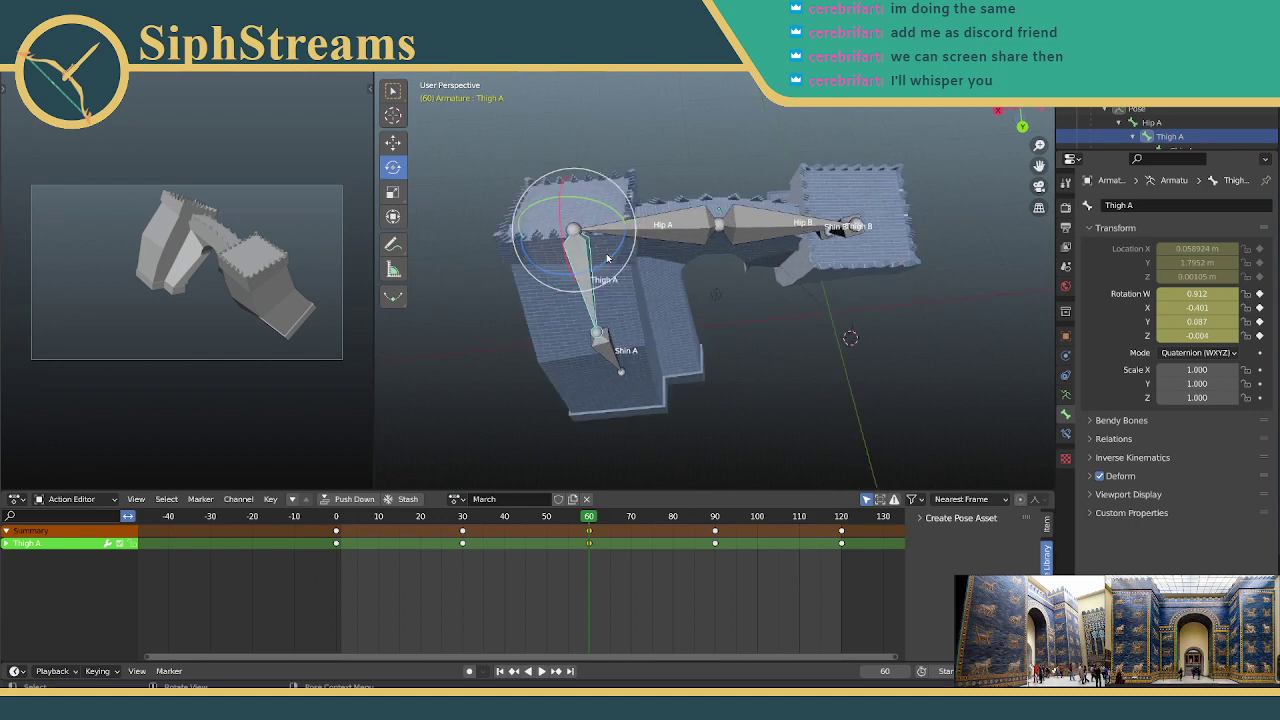
drag(604, 258, 606, 261)
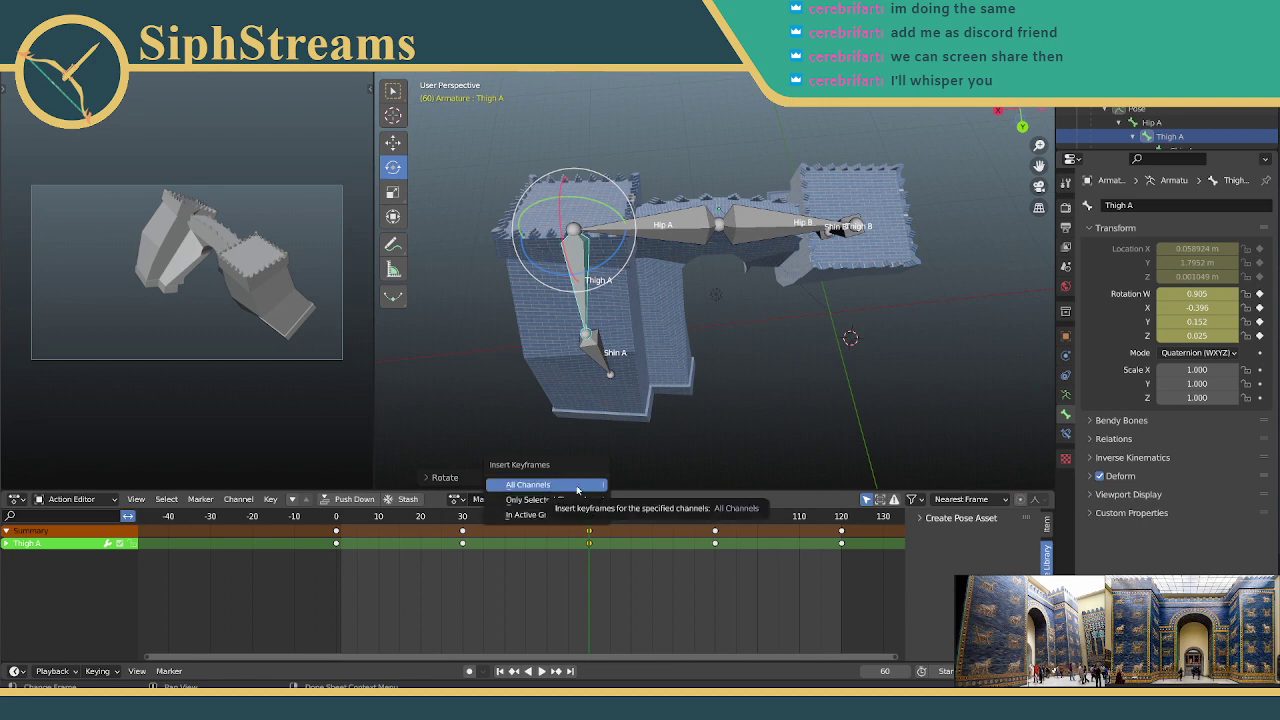
Step: Insert Location & Rotation keys for Thigh A and Shin A at frame 60
click(715, 438)
click(594, 348)
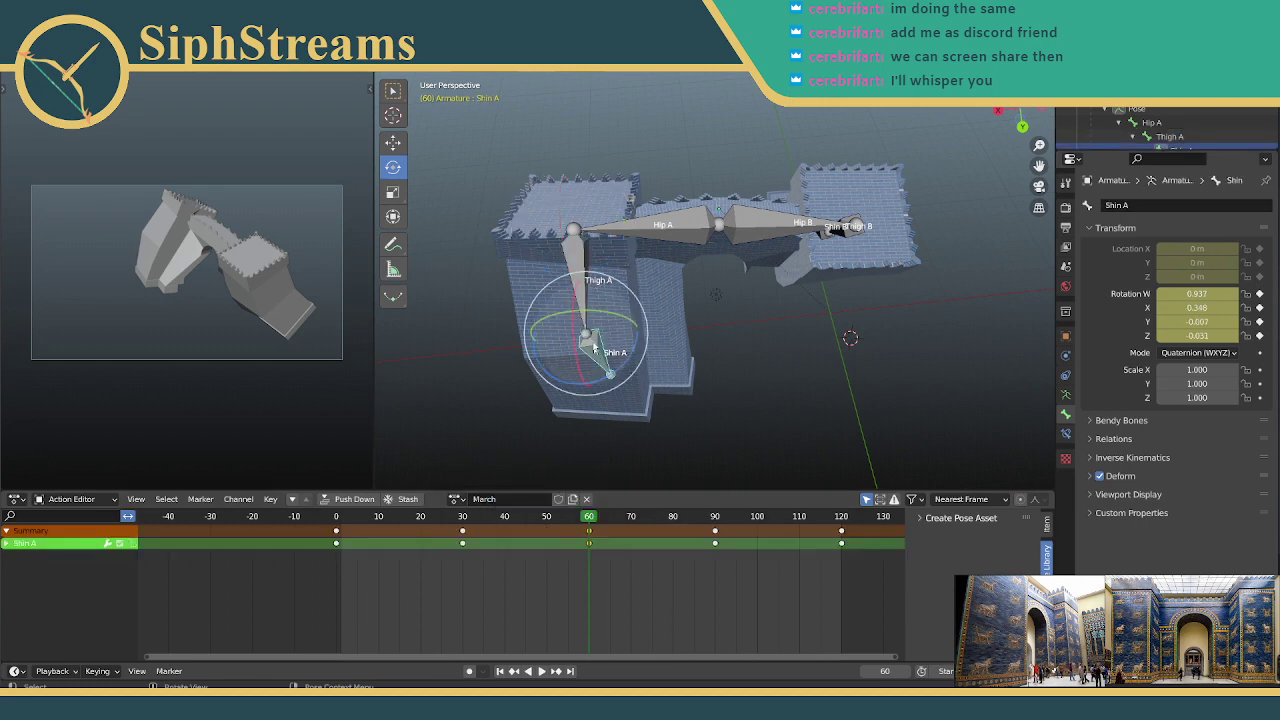
shift+click(576, 236)
key(i)
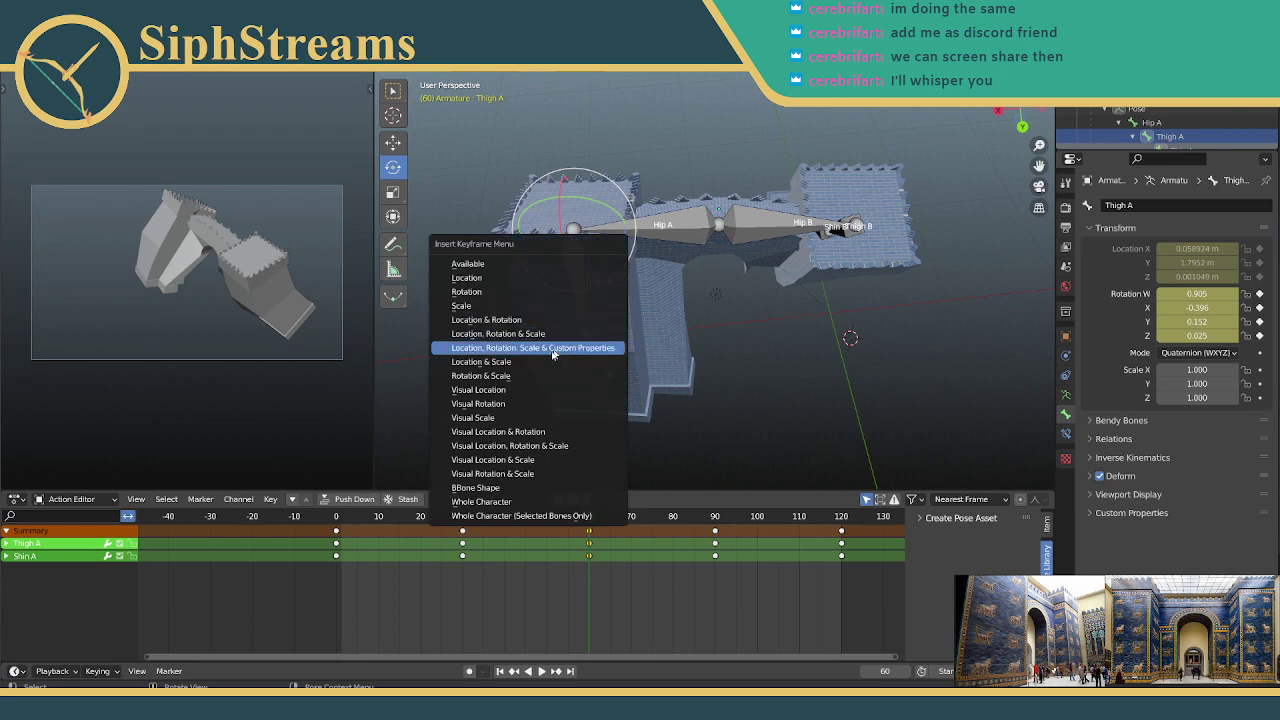
click(539, 320)
middle_drag(888, 243, 815, 207)
Step: Rotate Thigh B slightly at frame 60
click(852, 258)
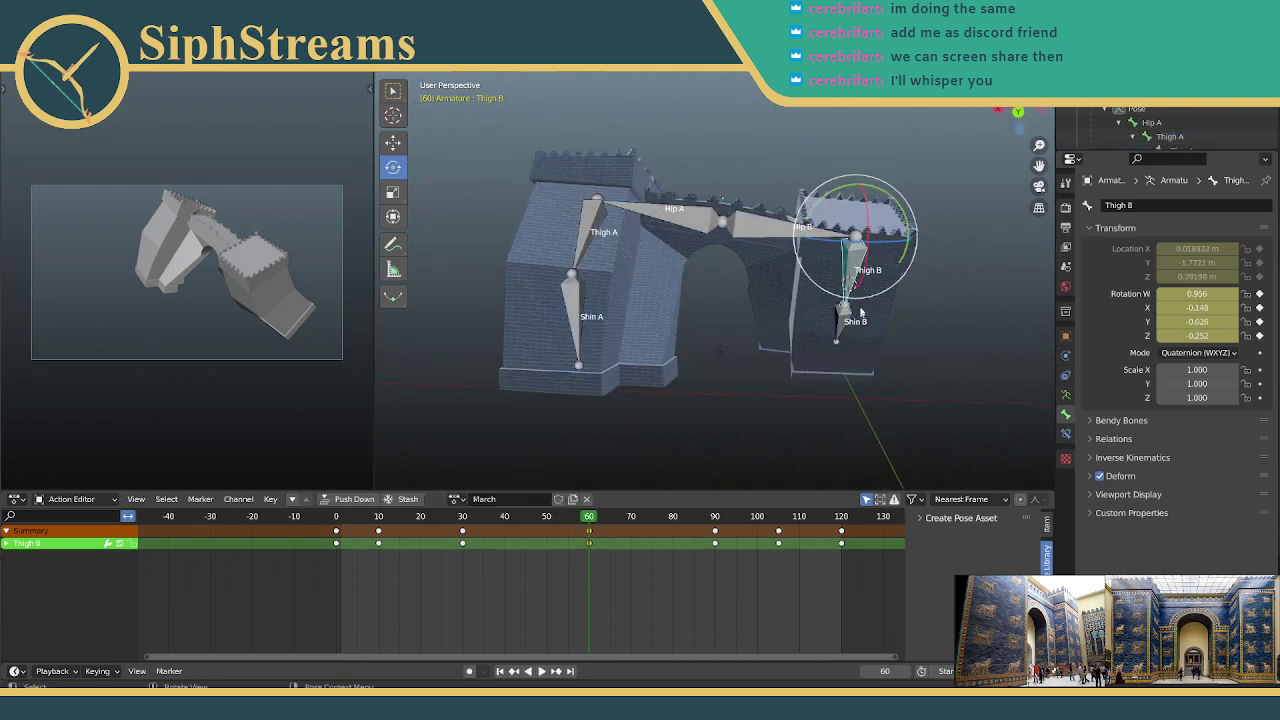
middle_drag(858, 265, 853, 336)
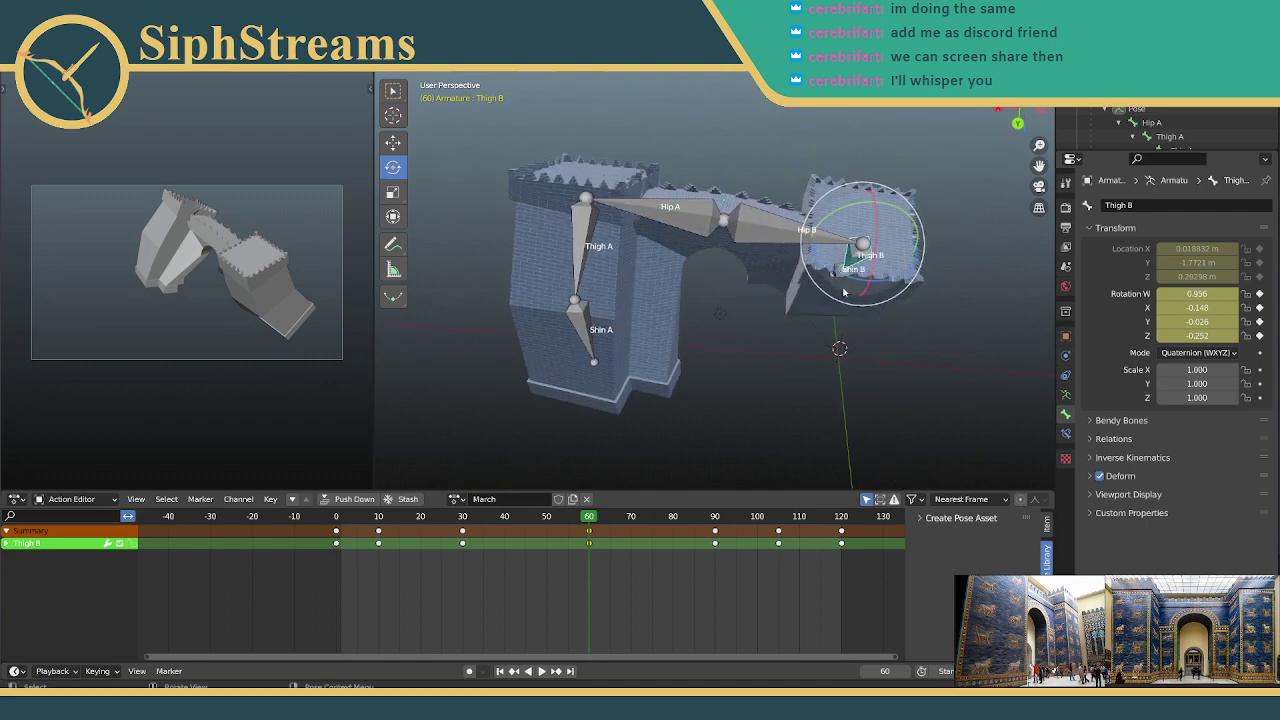
drag(830, 272, 829, 270)
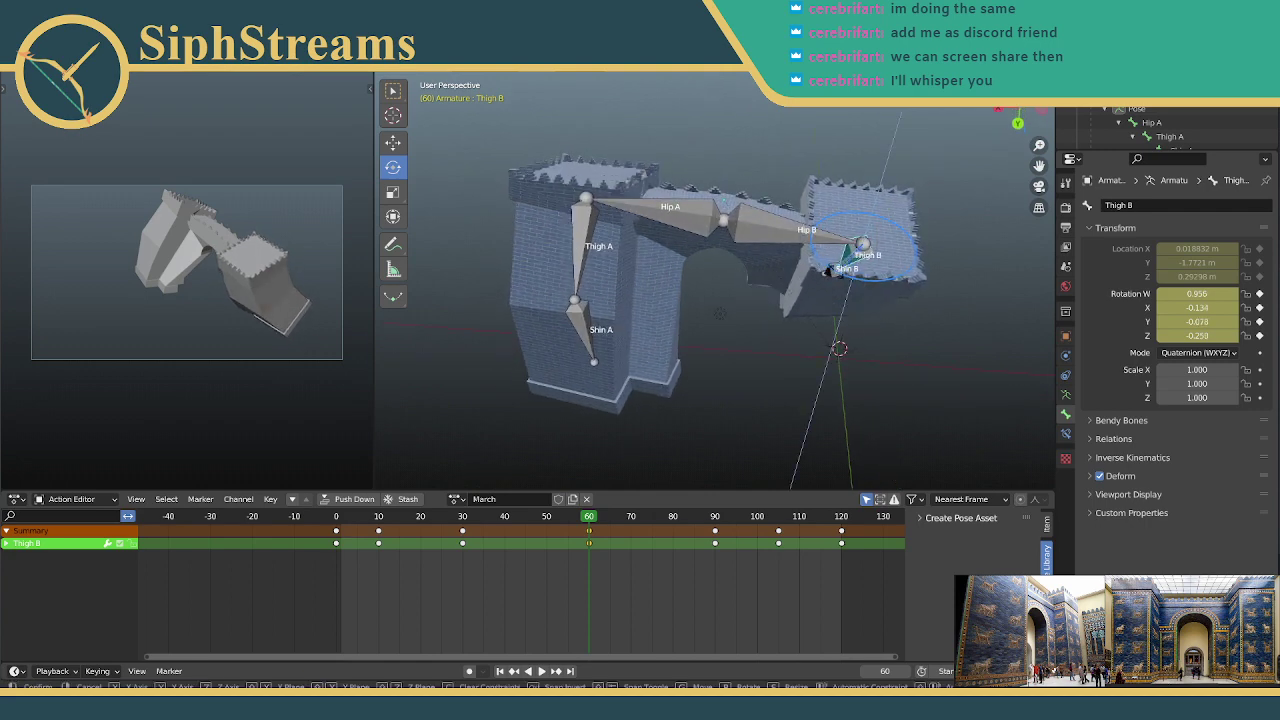
middle_drag(838, 274, 867, 271)
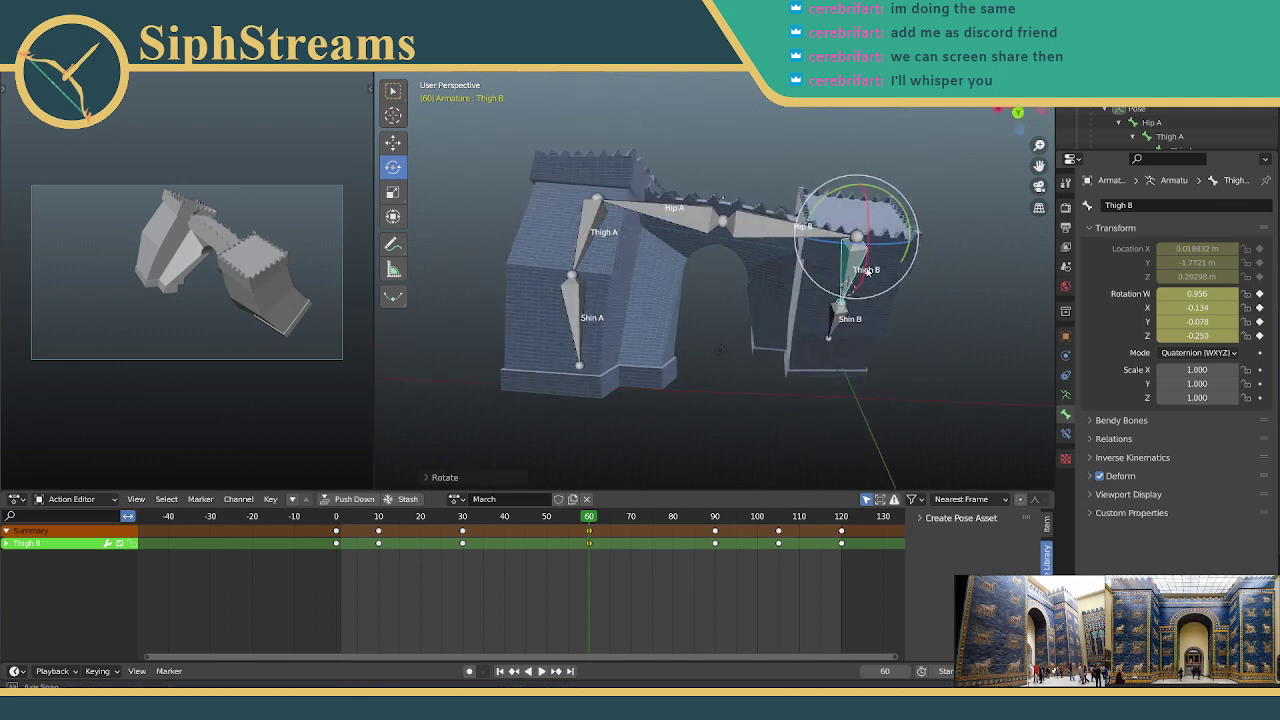
Step: Key Location & Rotation for Thigh B and Shin B, then play the March action
shift+click(833, 322)
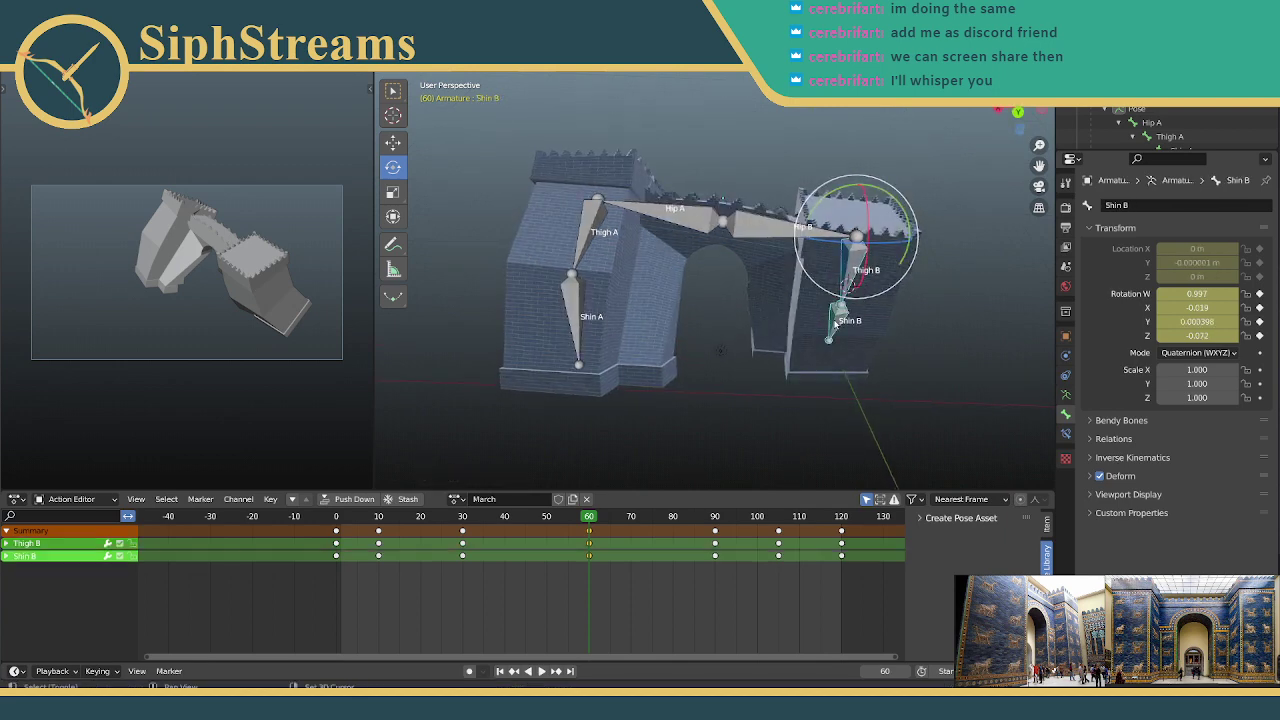
key(i)
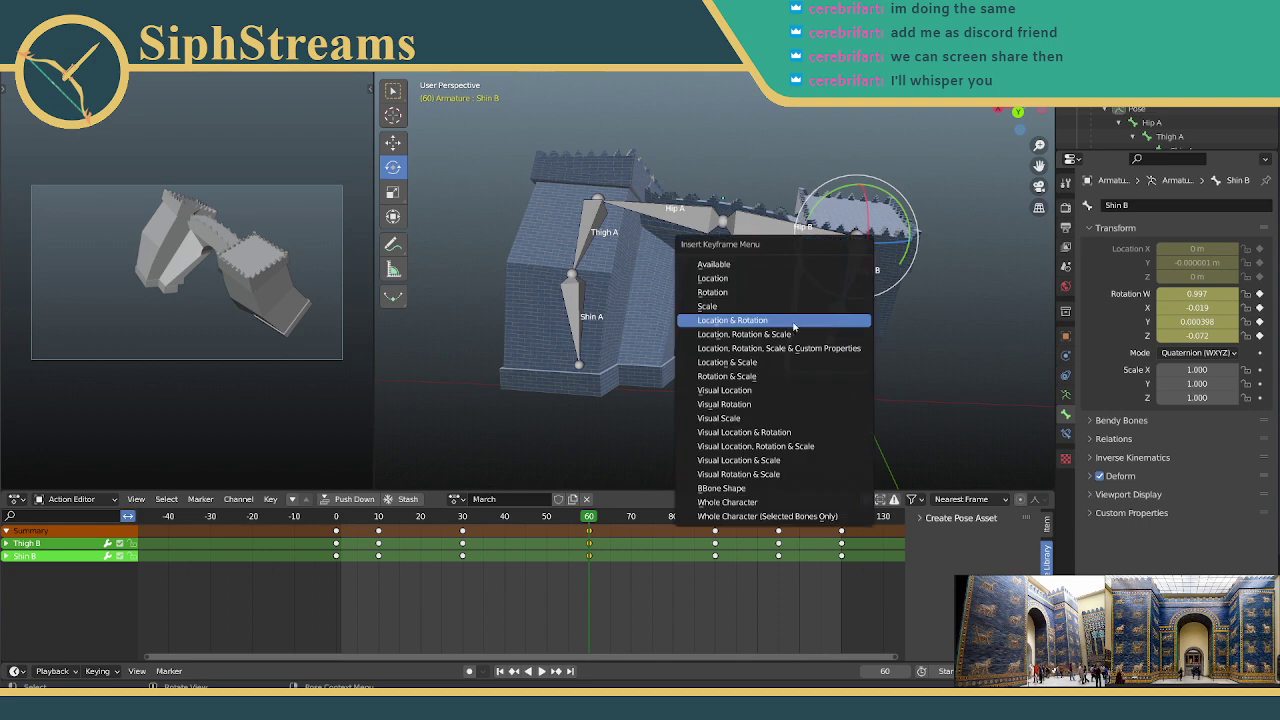
click(782, 307)
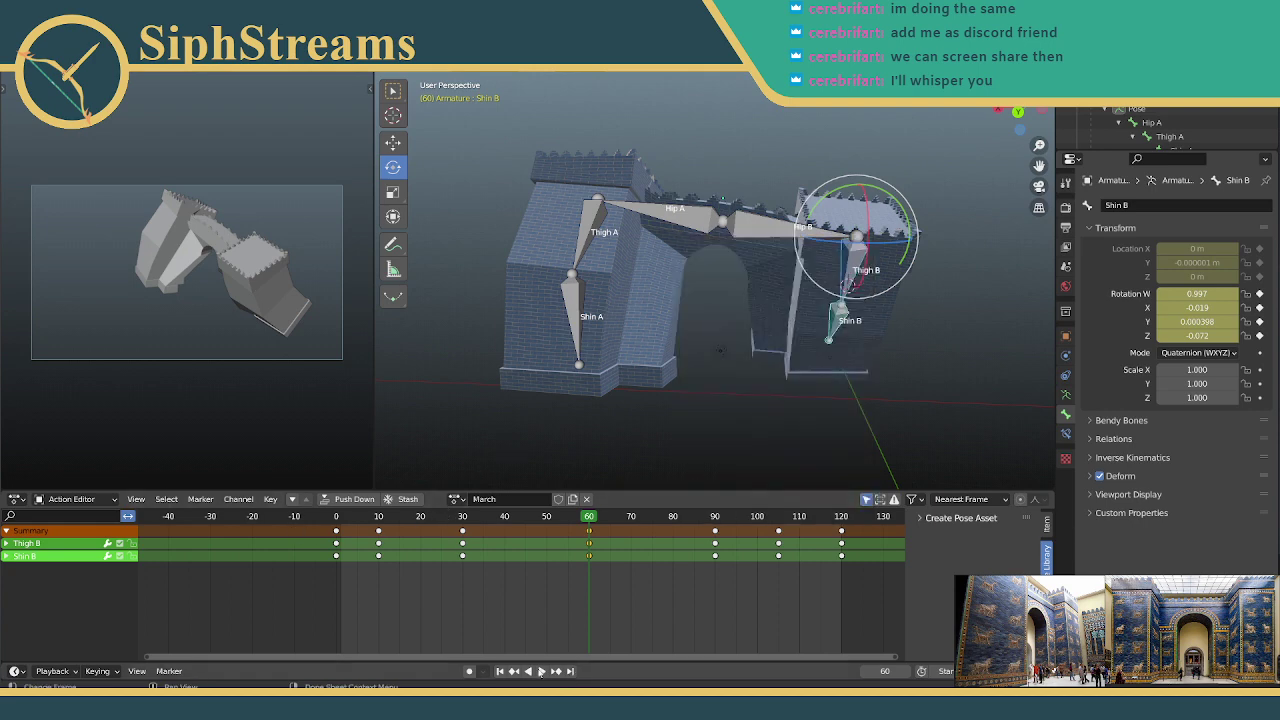
key(space)
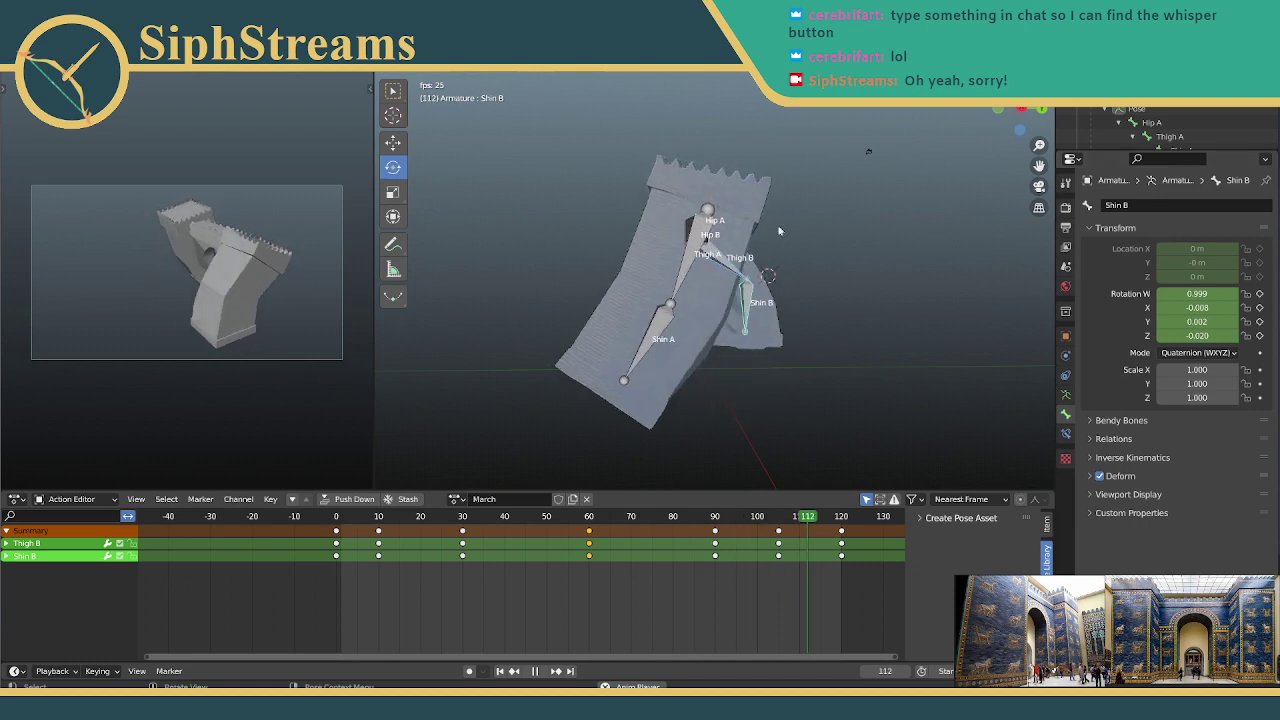
middle_drag(754, 231, 538, 266)
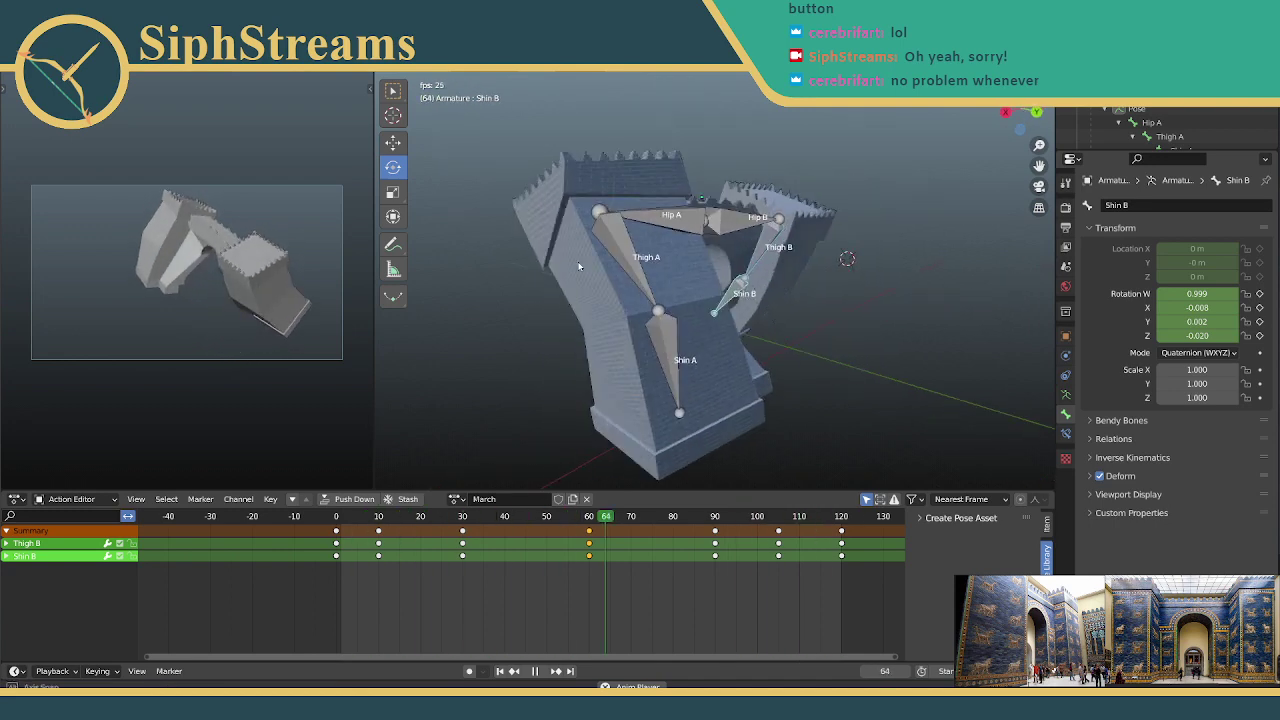
Step: Deselect Shin B, then select all bones so all six leg and hip channels appear
middle_drag(537, 282, 668, 259)
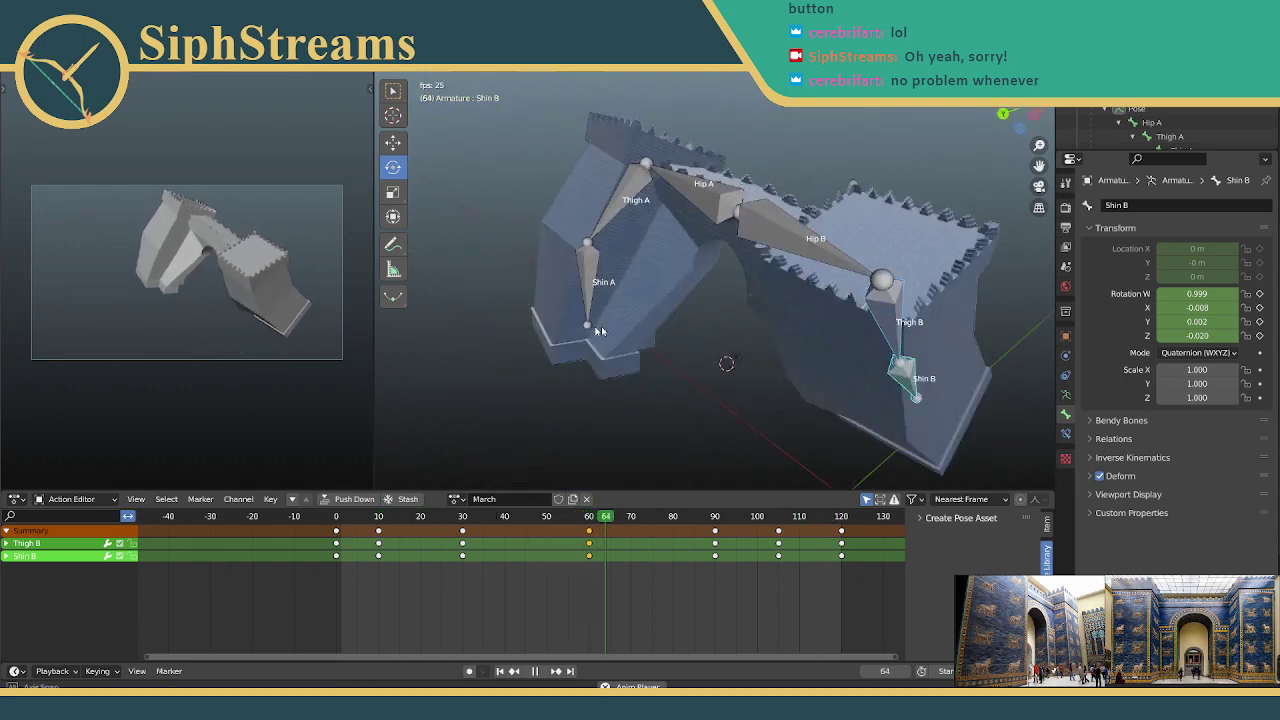
middle_drag(596, 269, 827, 277)
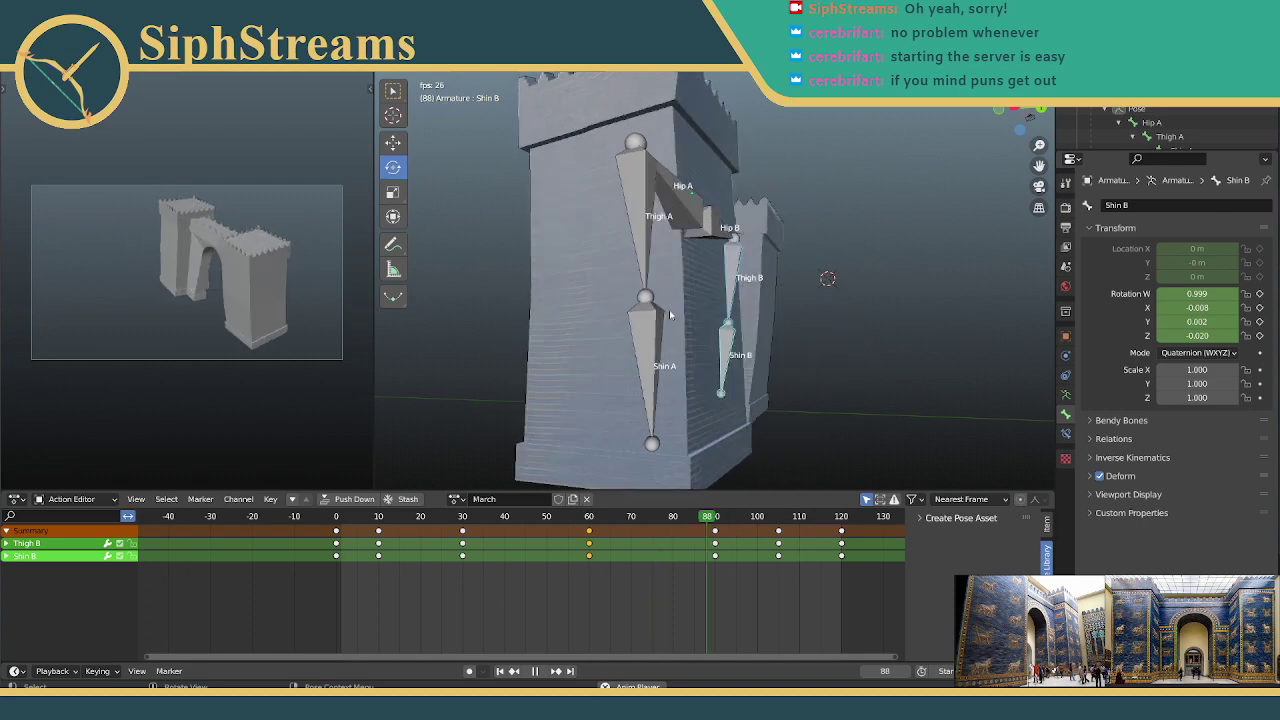
key(alt+a)
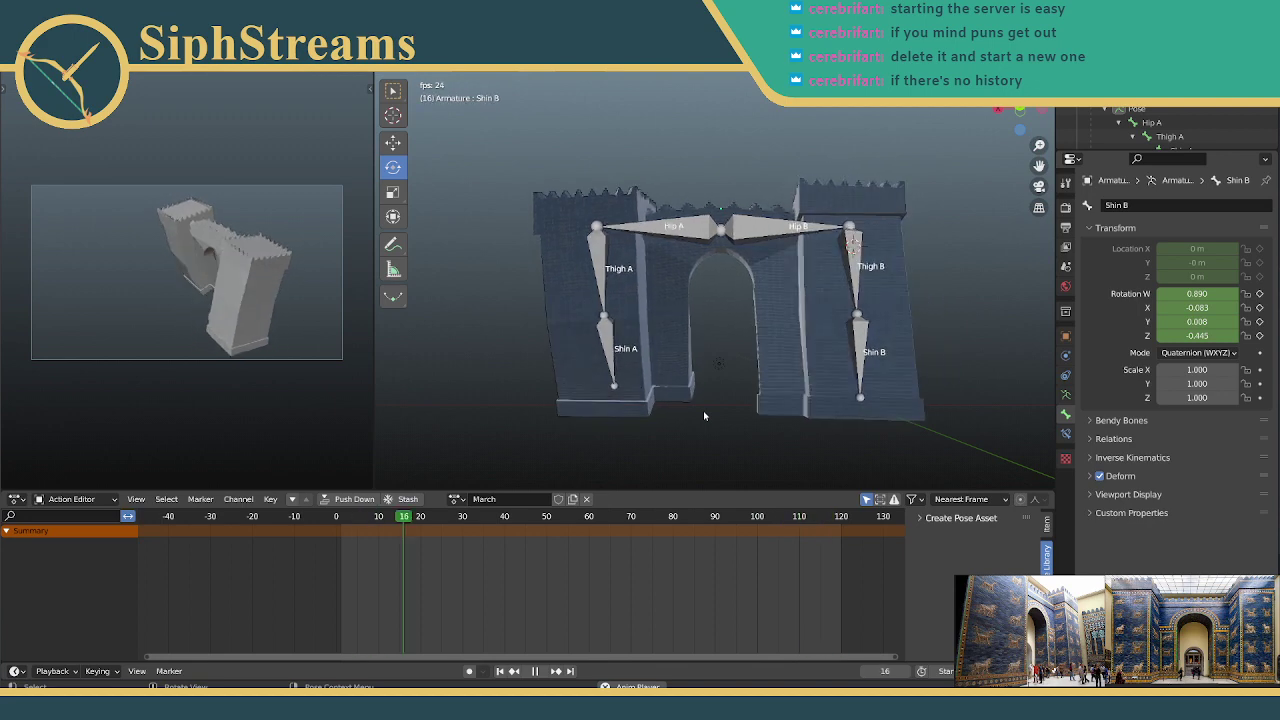
key(a)
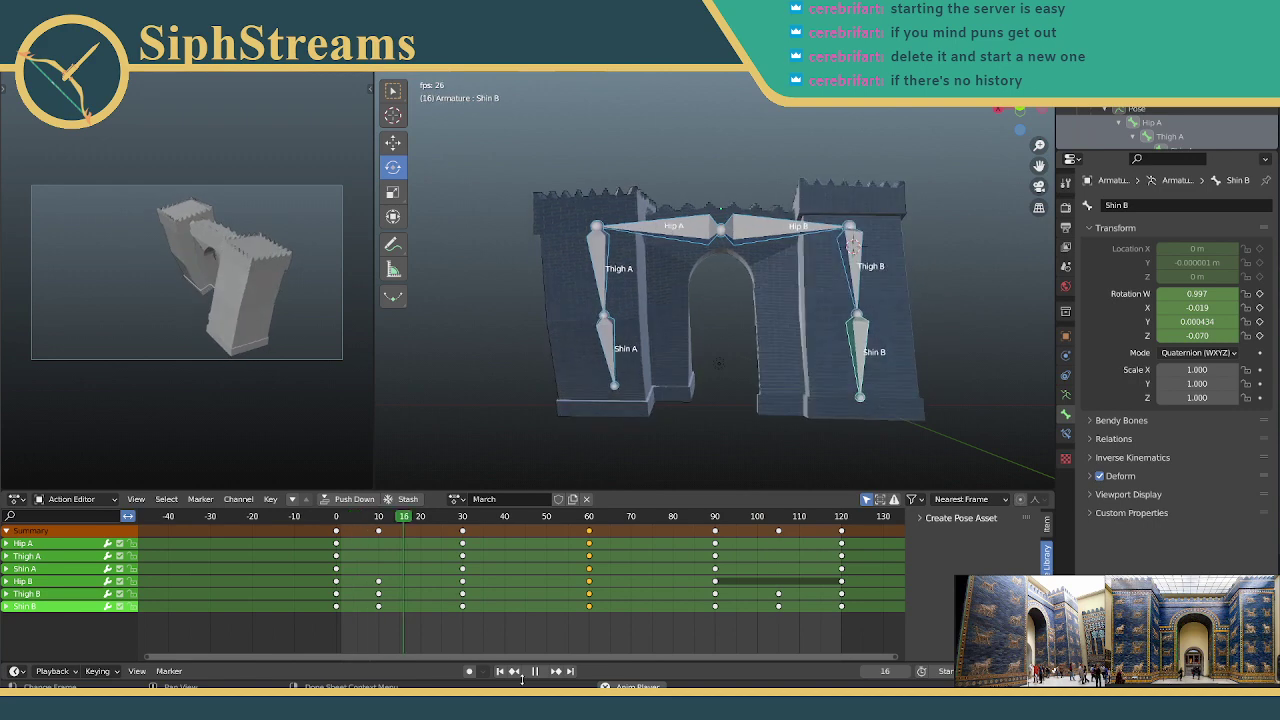
Step: Select the Thigh B and Shin B keys at frame 105 and move to frame 105
click(778, 593)
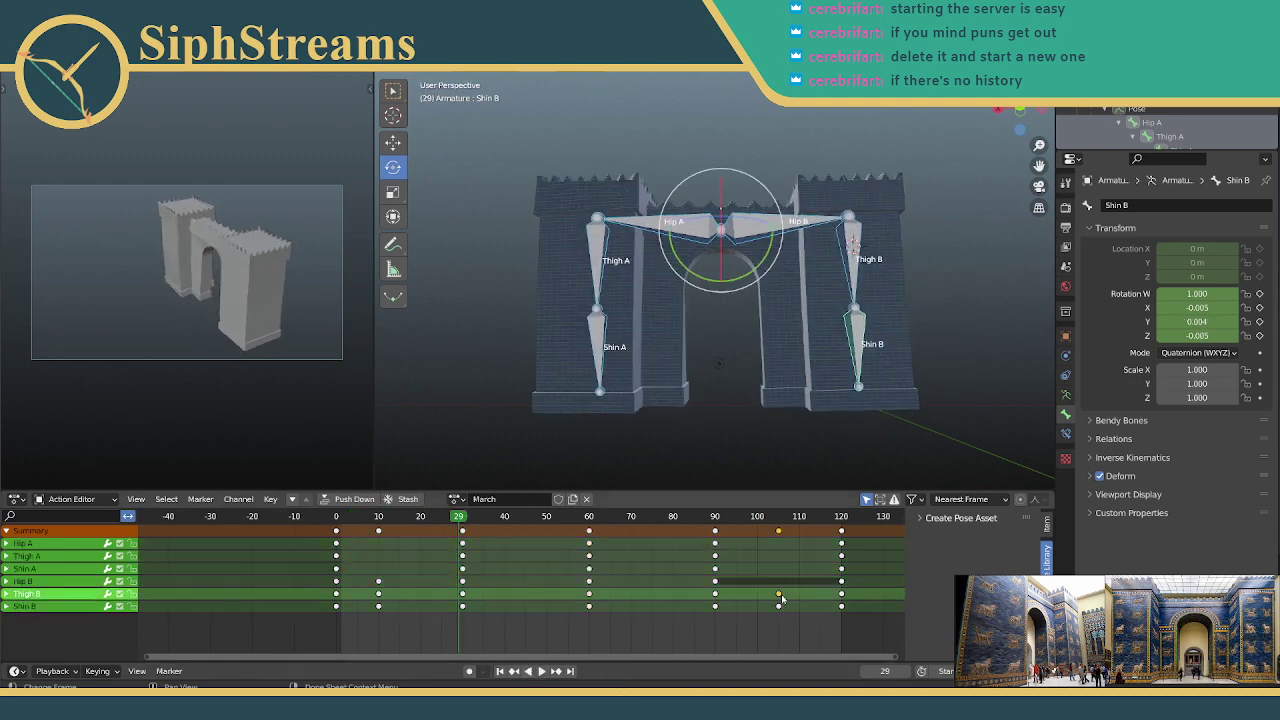
click(778, 606)
middle_drag(710, 386, 875, 391)
click(779, 522)
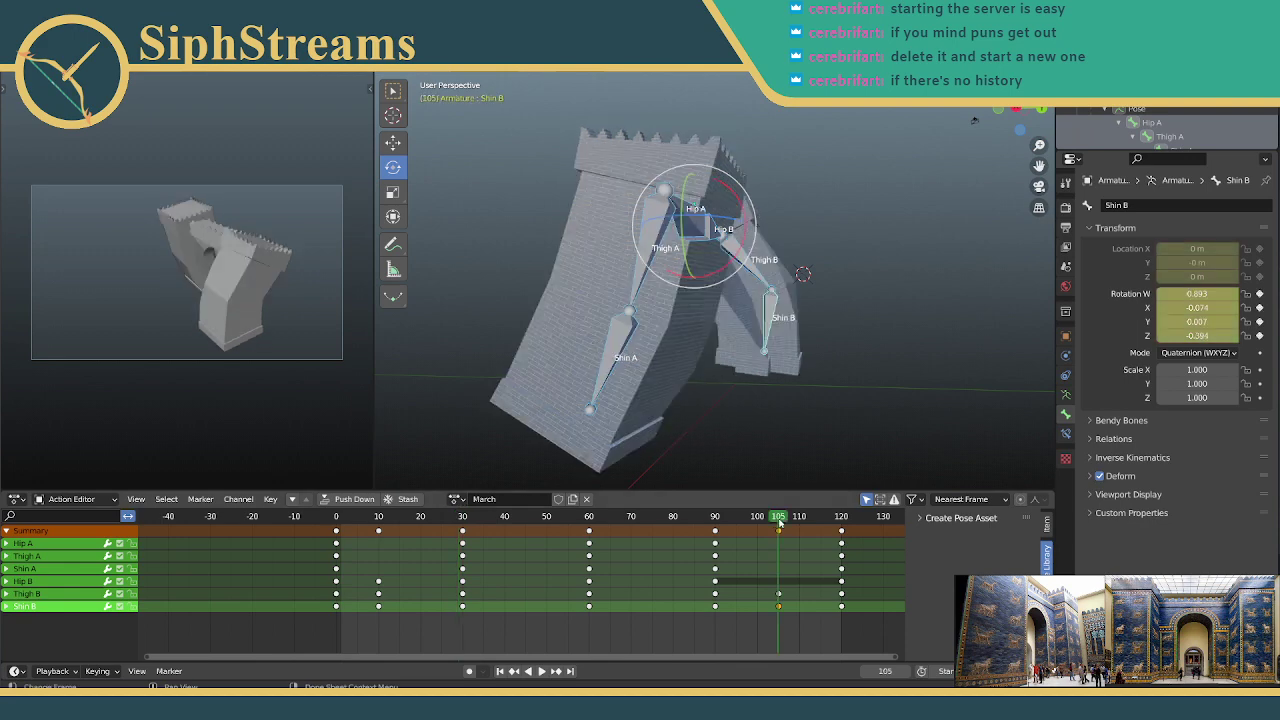
Step: Scrub the playhead through frames 13–120 to review the leg poses
drag(714, 521, 335, 527)
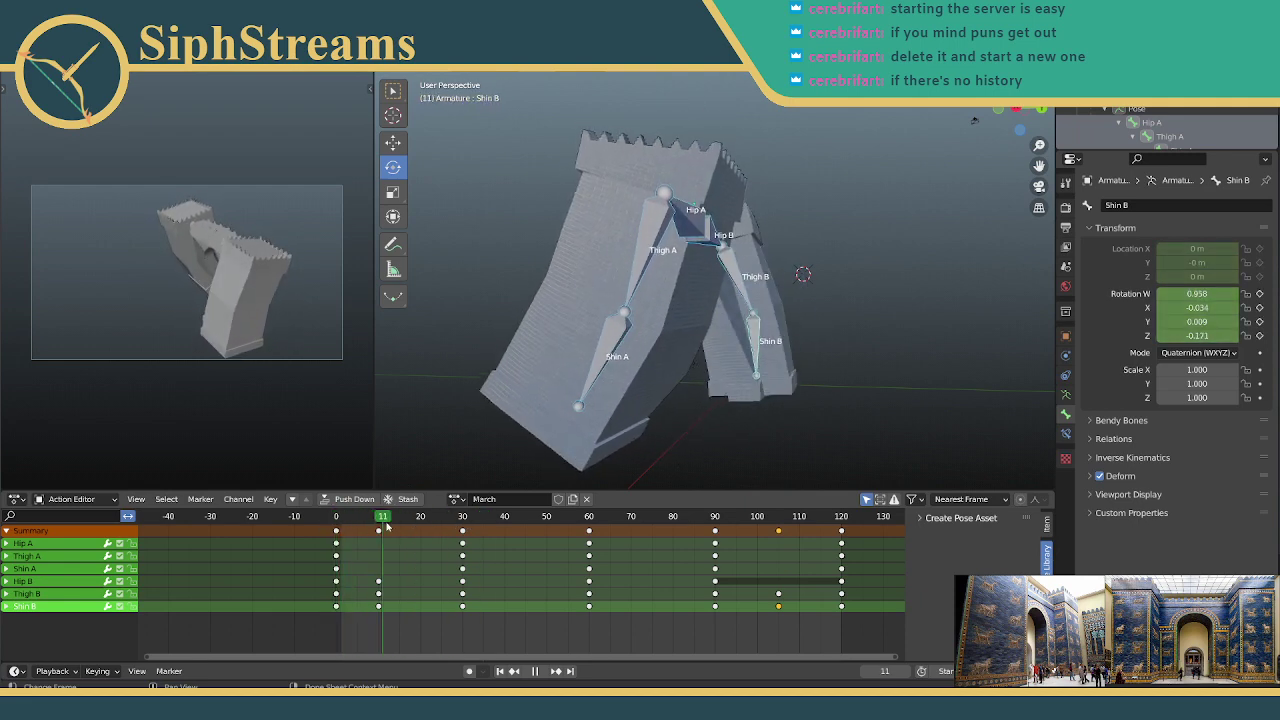
drag(604, 527, 391, 490)
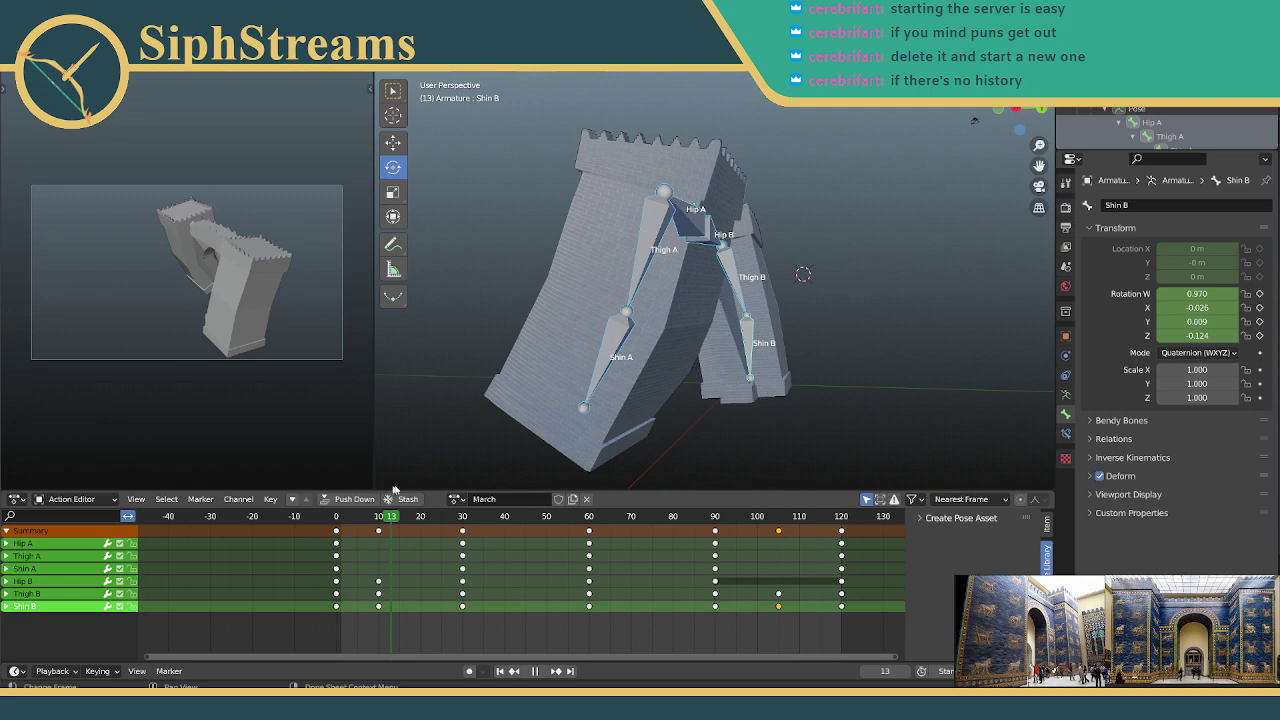
drag(393, 490, 629, 488)
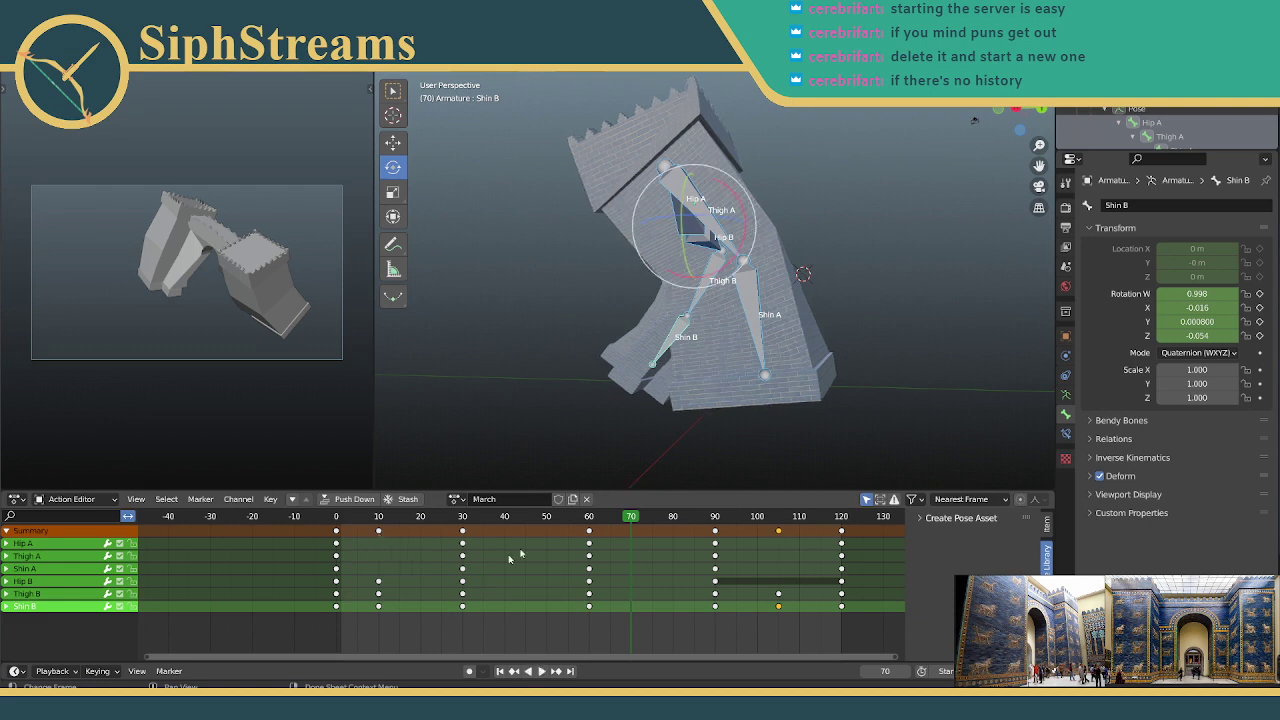
middle_drag(735, 375, 661, 355)
Step: Restart March playback from frame 0 and scrub the opening frames up to frame 19
middle_drag(501, 372, 530, 378)
click(337, 516)
key(space)
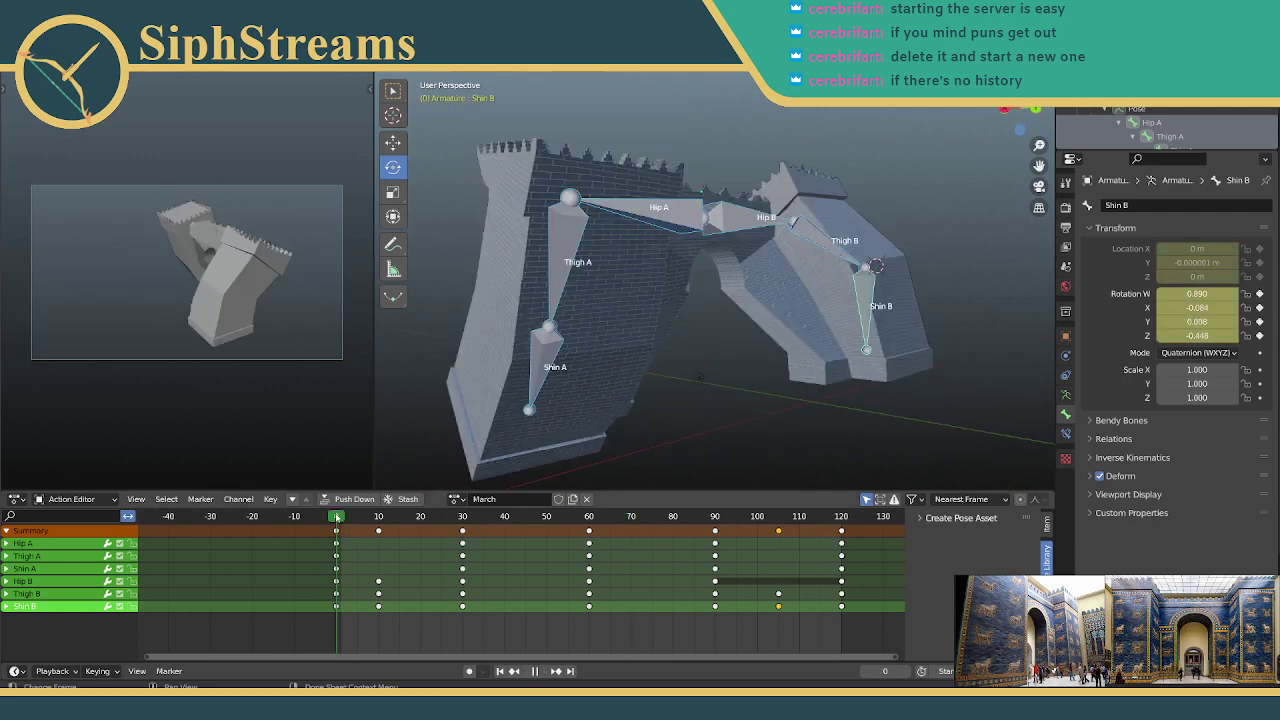
middle_drag(809, 350, 560, 440)
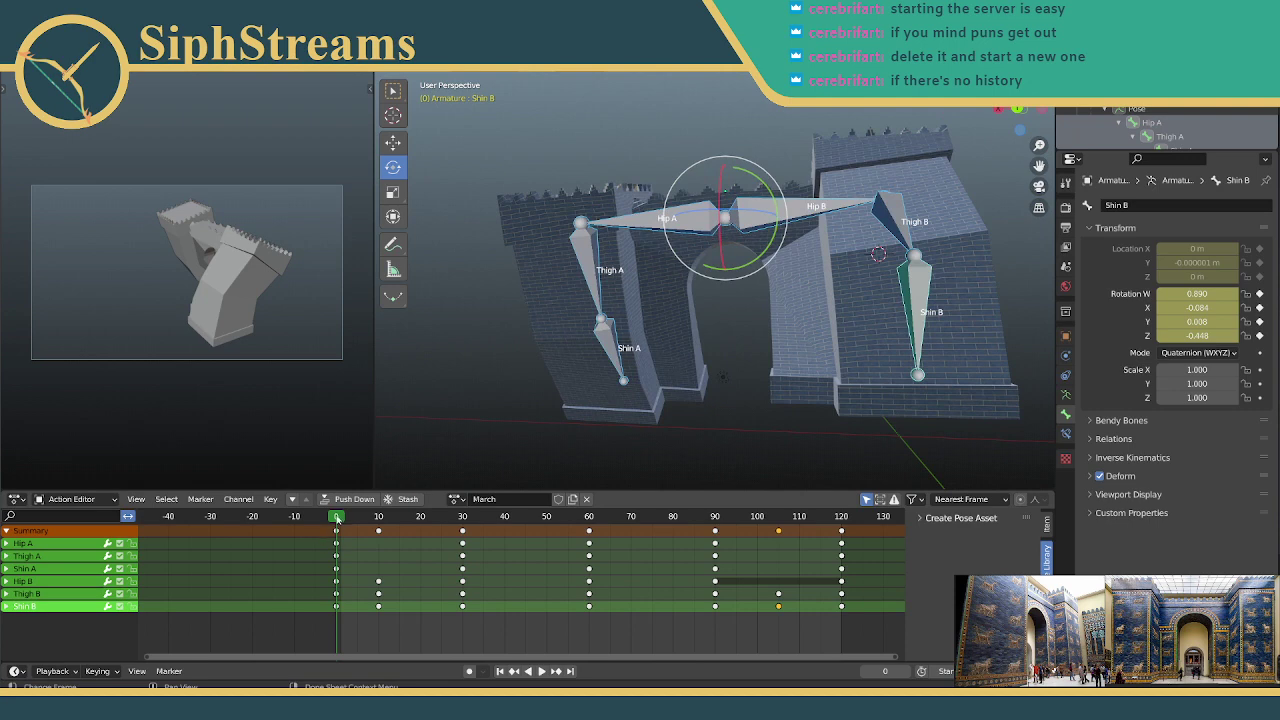
drag(337, 516, 408, 517)
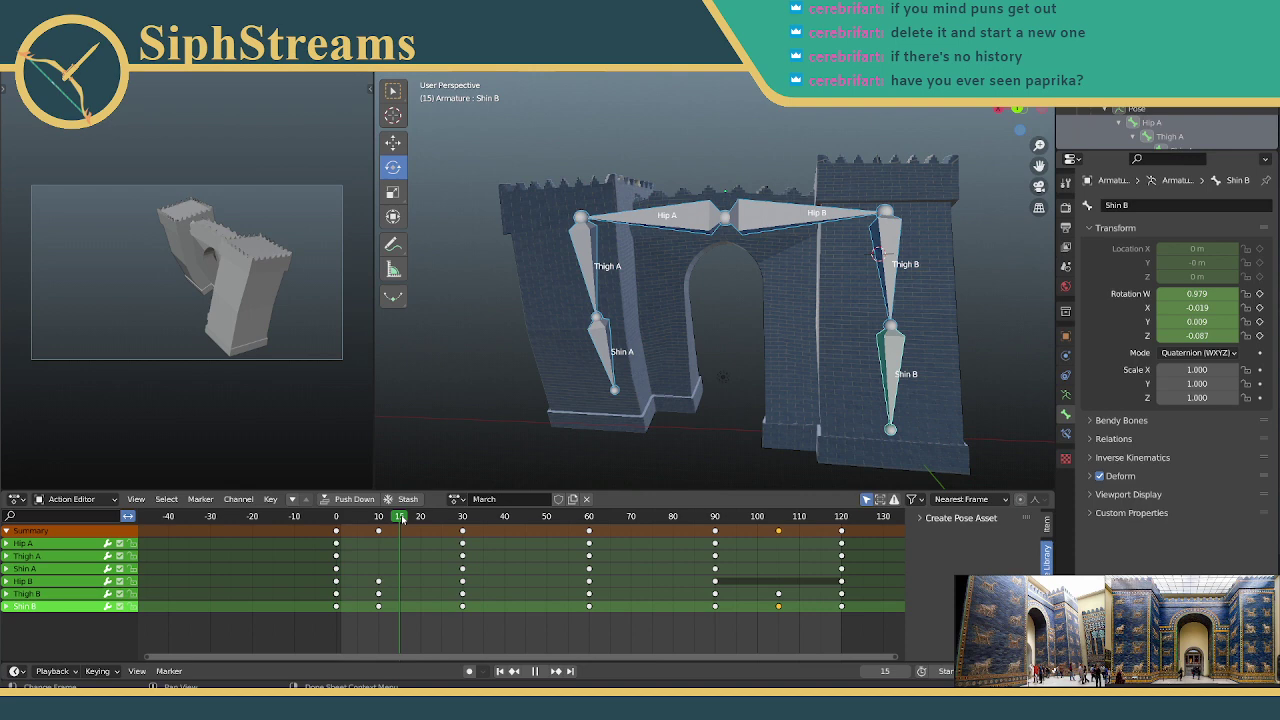
drag(401, 517, 291, 517)
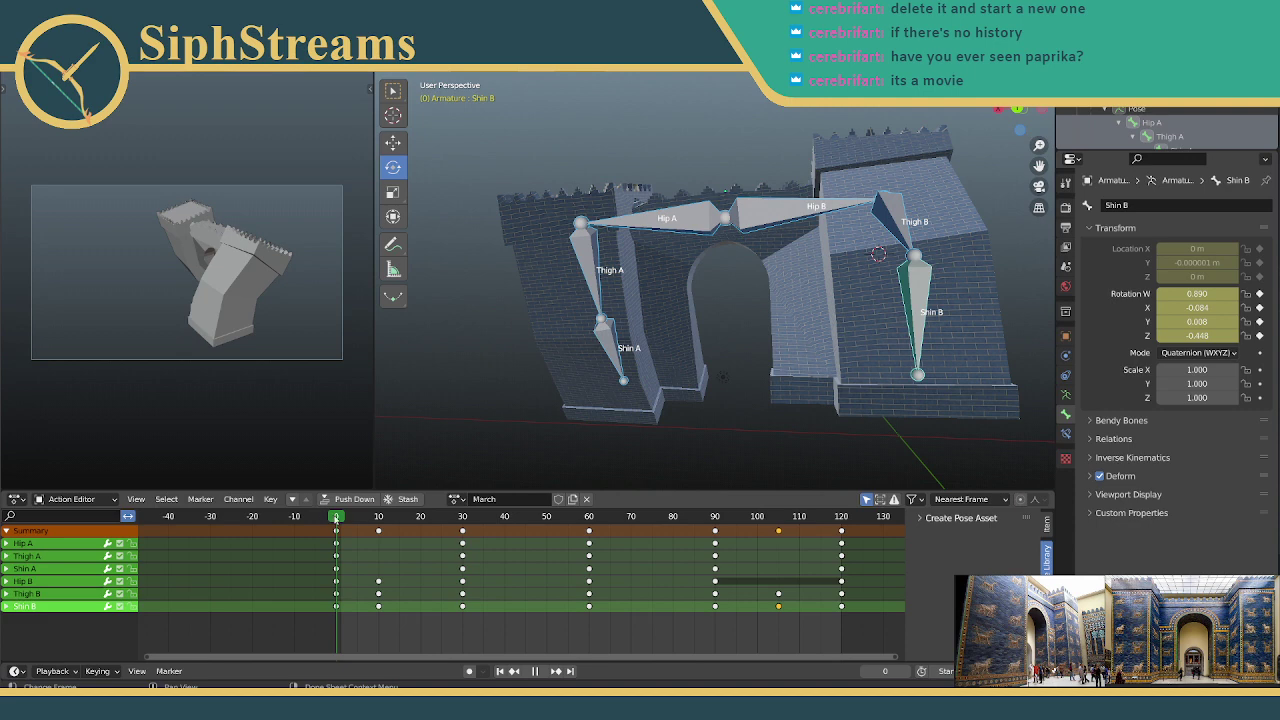
drag(336, 517, 611, 532)
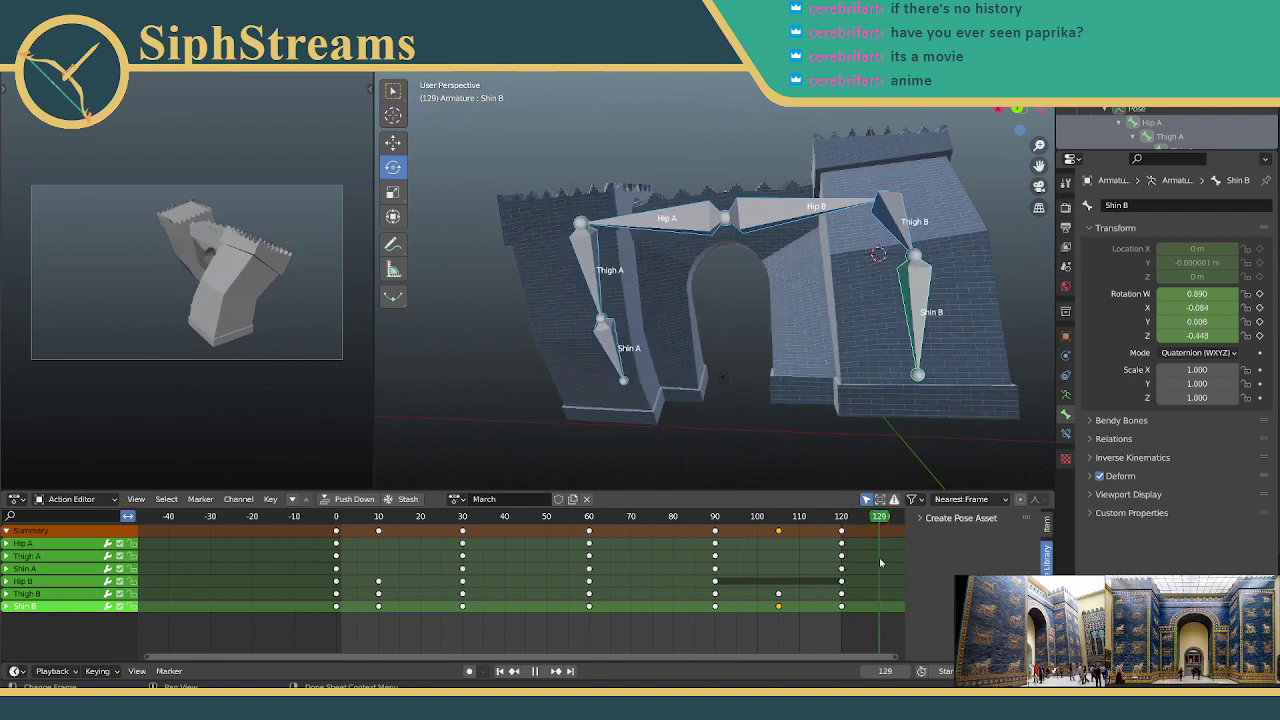
key(space)
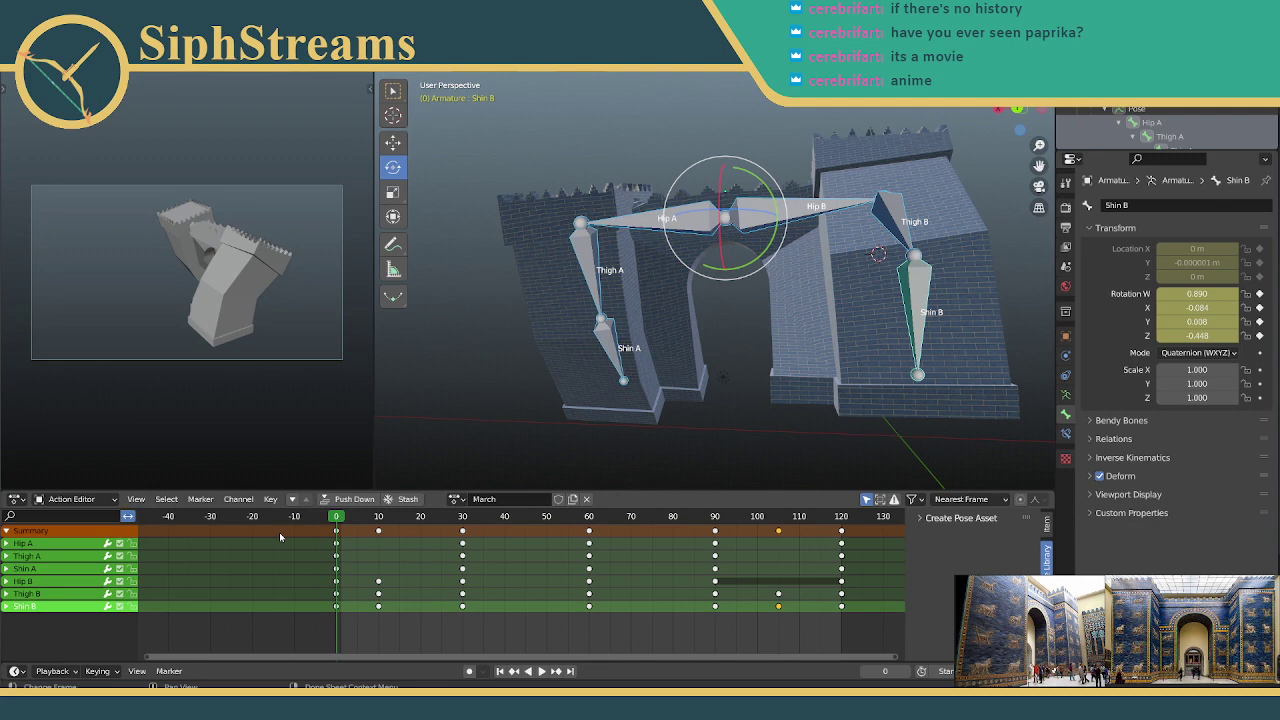
key(space)
drag(386, 518, 391, 517)
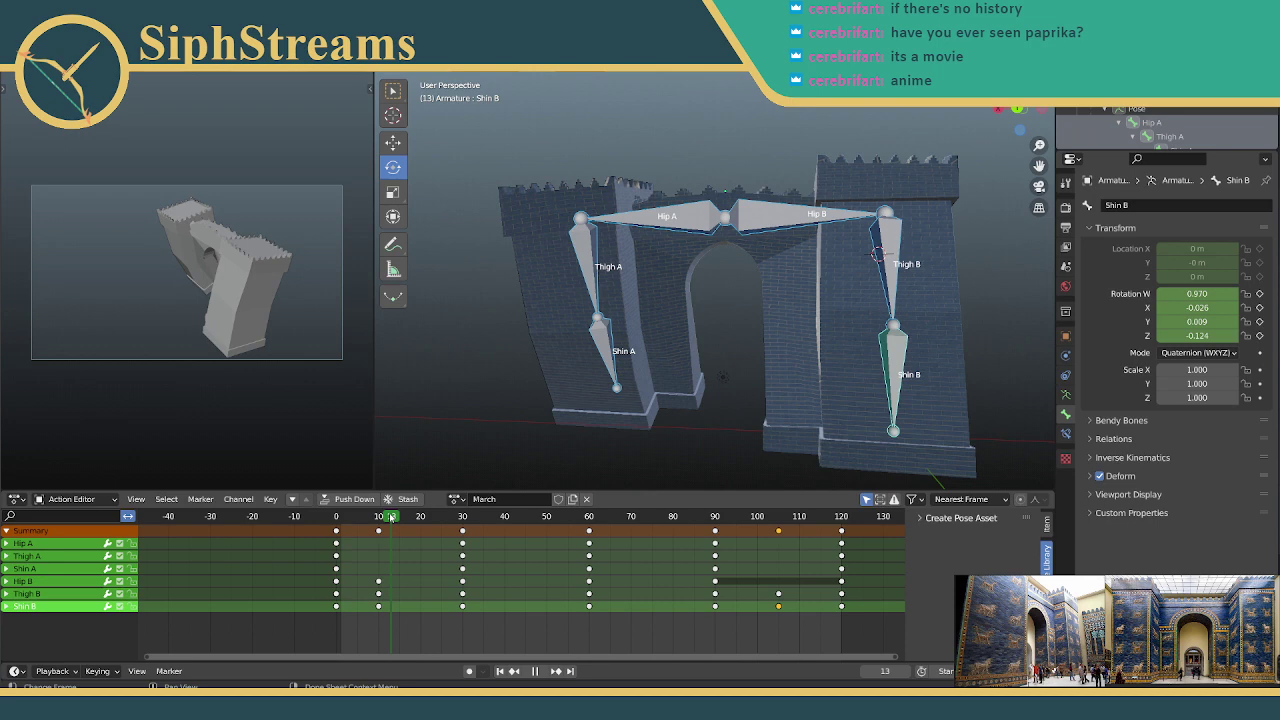
drag(391, 517, 336, 518)
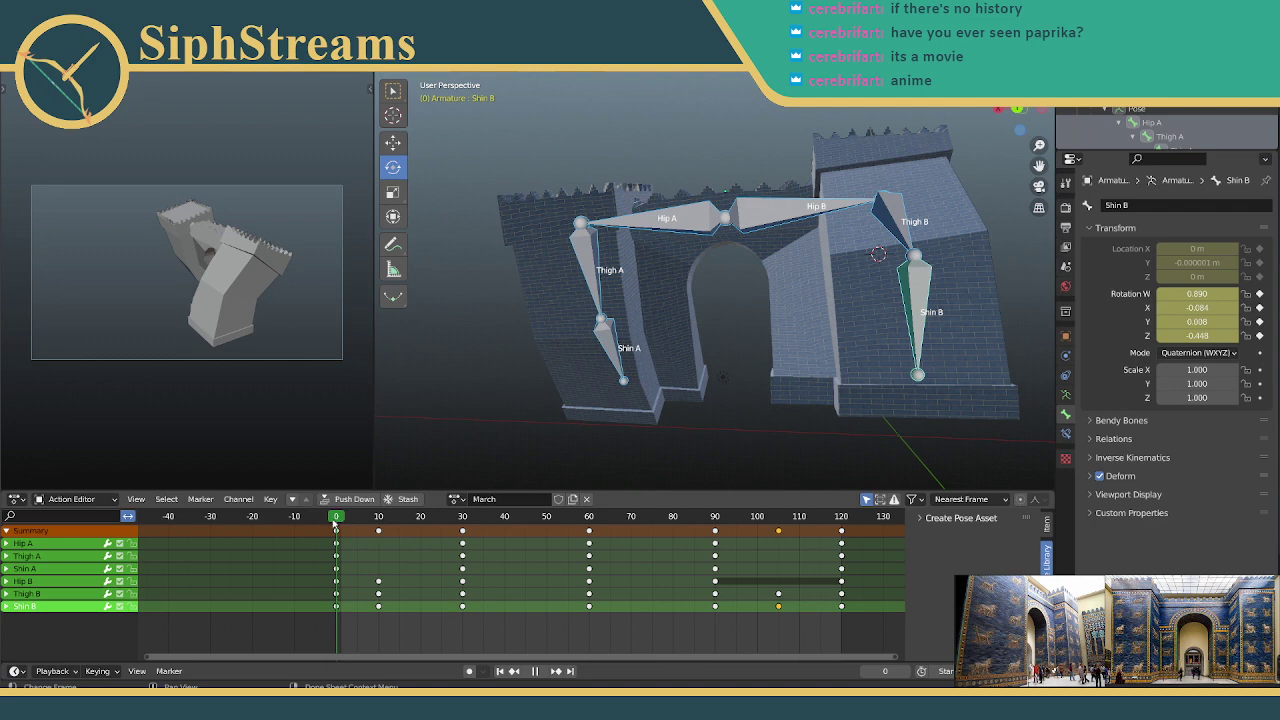
drag(334, 522, 380, 517)
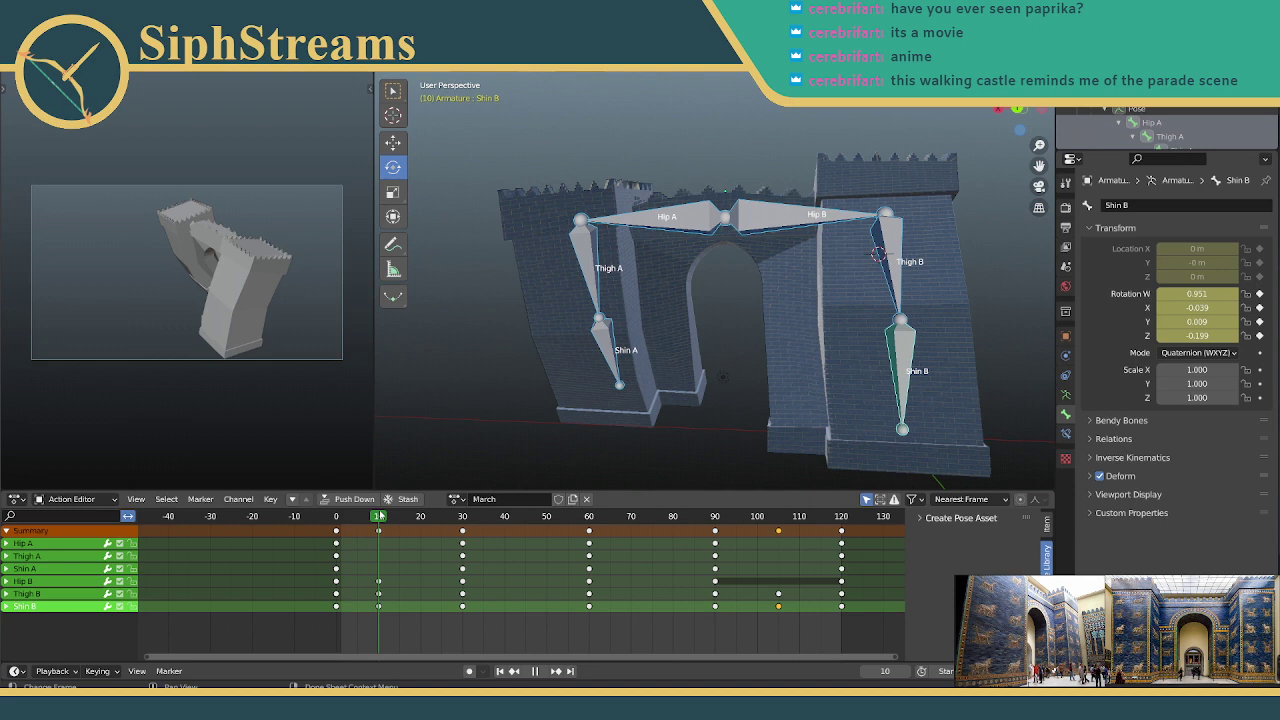
drag(380, 517, 800, 515)
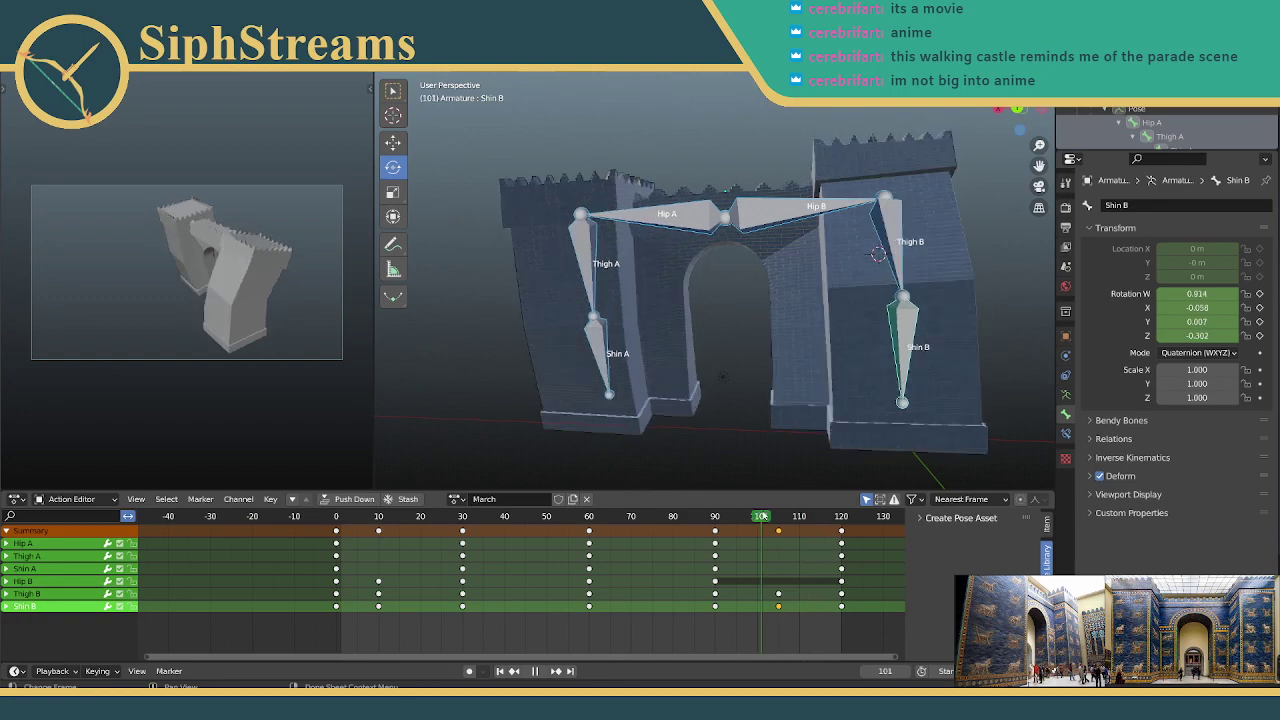
key(space)
middle_drag(703, 388, 790, 400)
scroll(737, 480, down, 3)
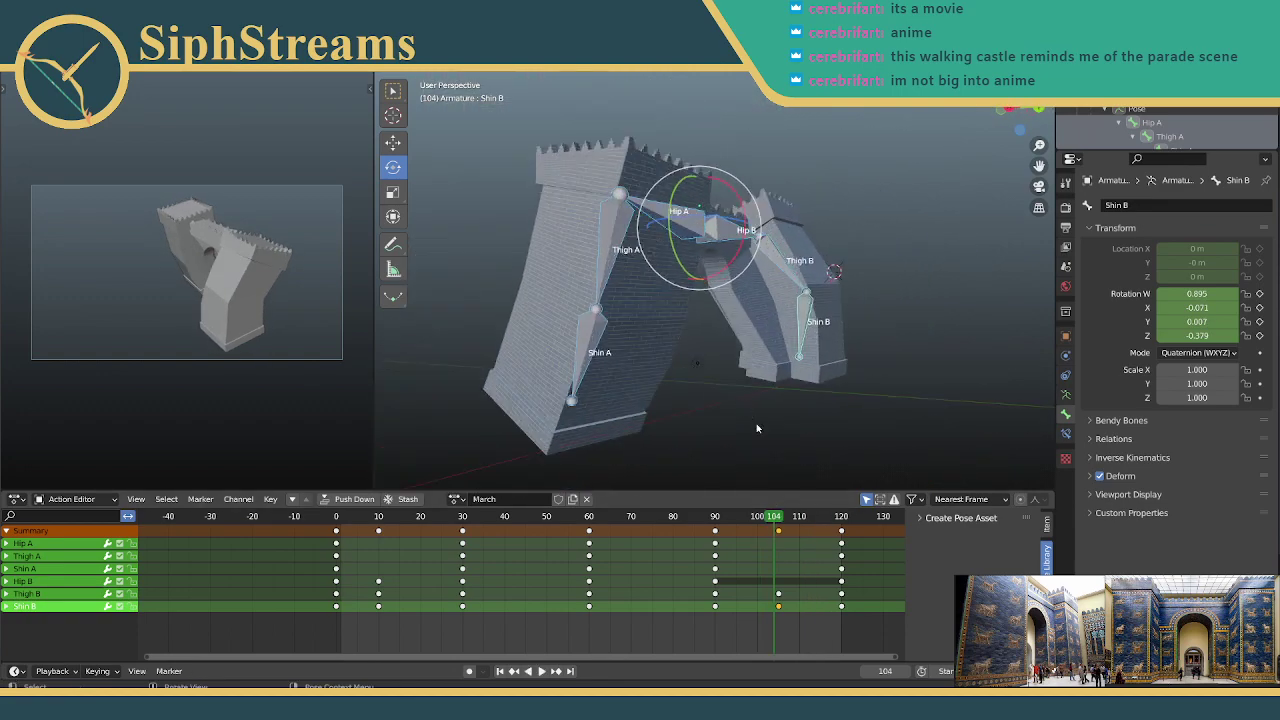
drag(778, 527, 297, 516)
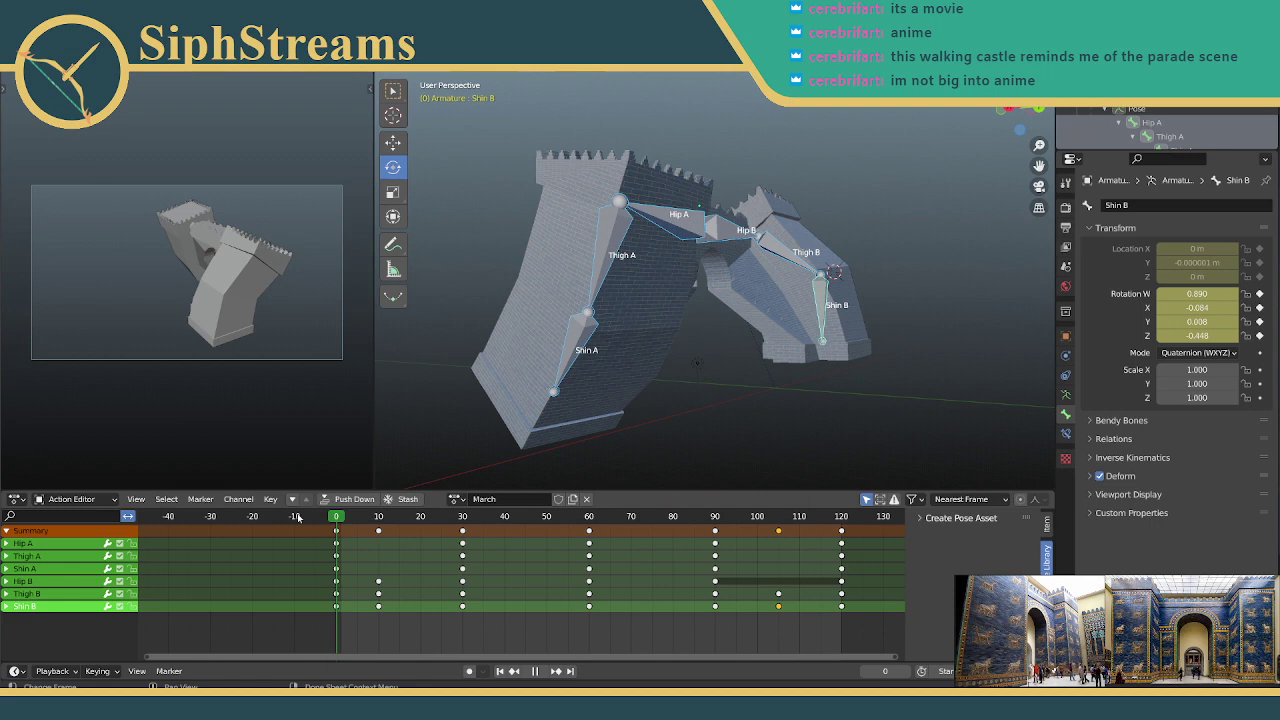
drag(297, 516, 297, 516)
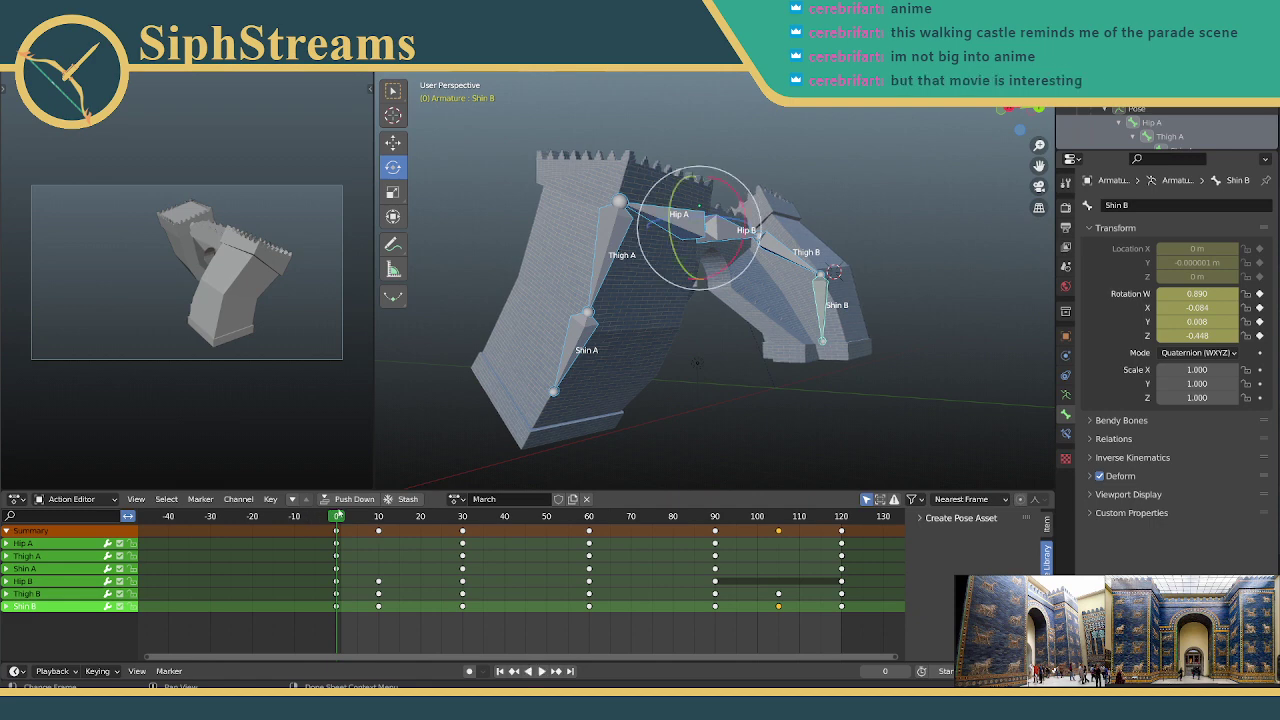
key(space)
key(space)
key(space)
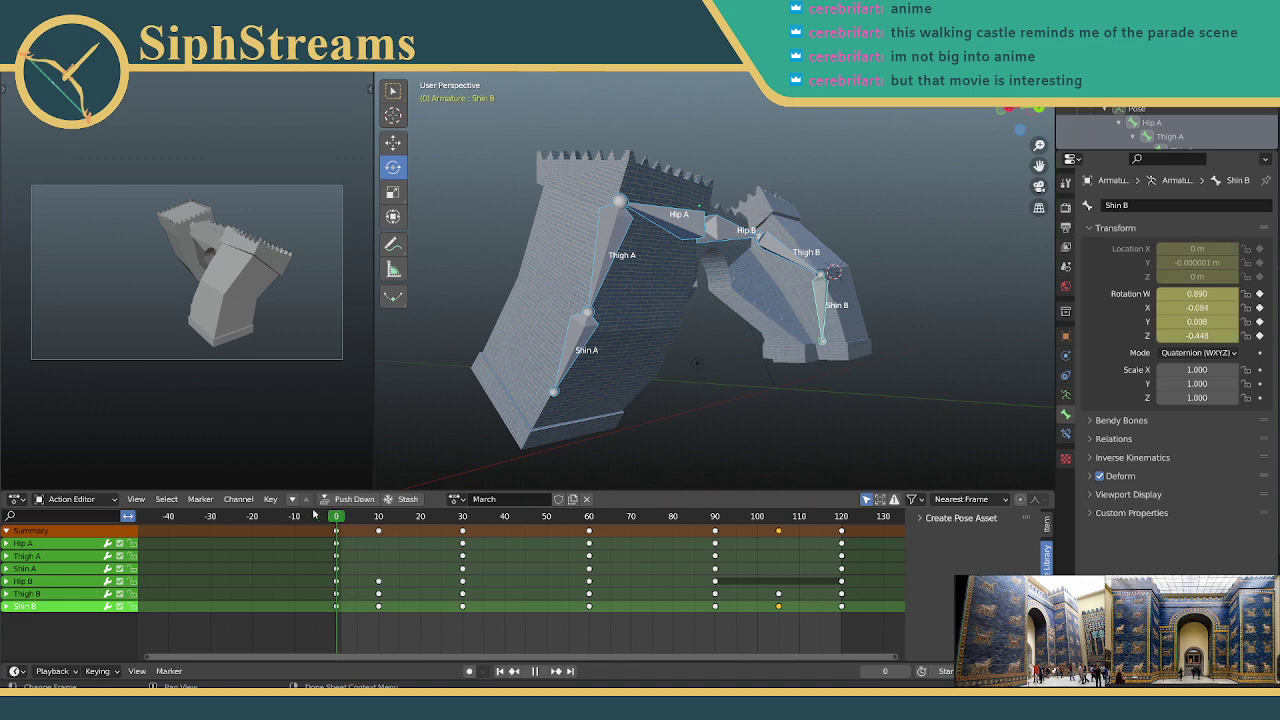
drag(338, 515, 631, 499)
key(space)
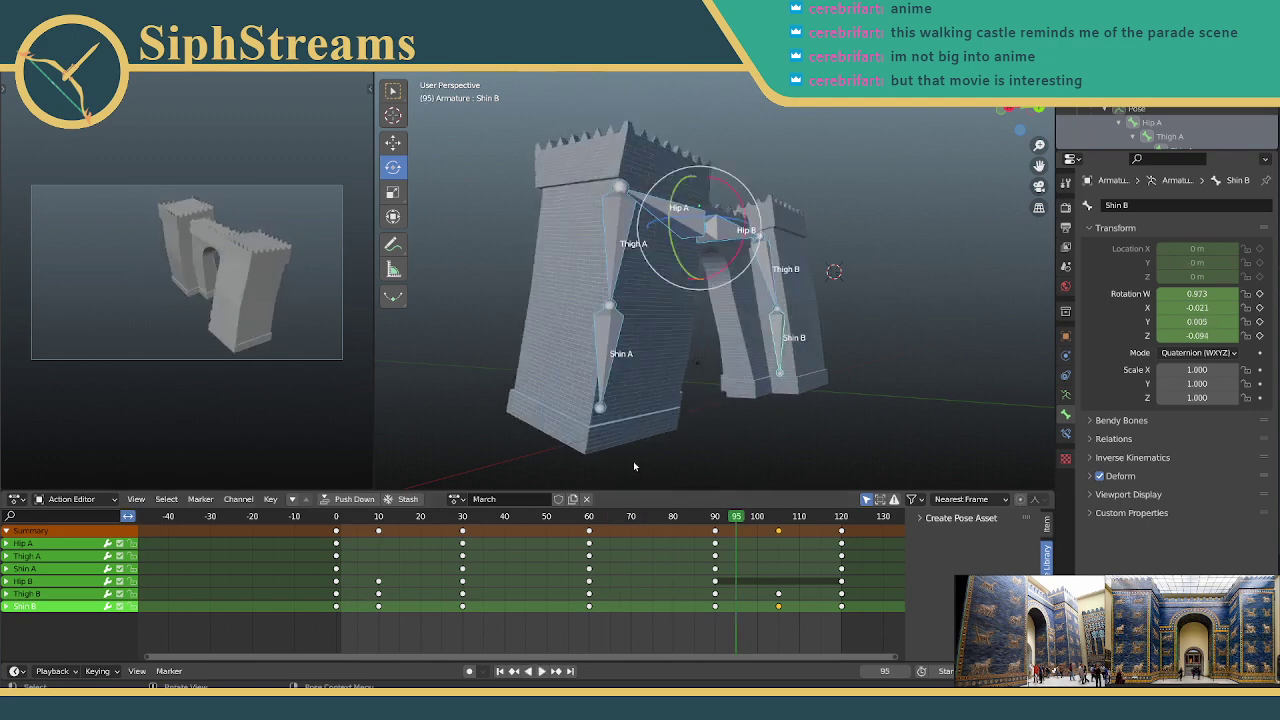
key(space)
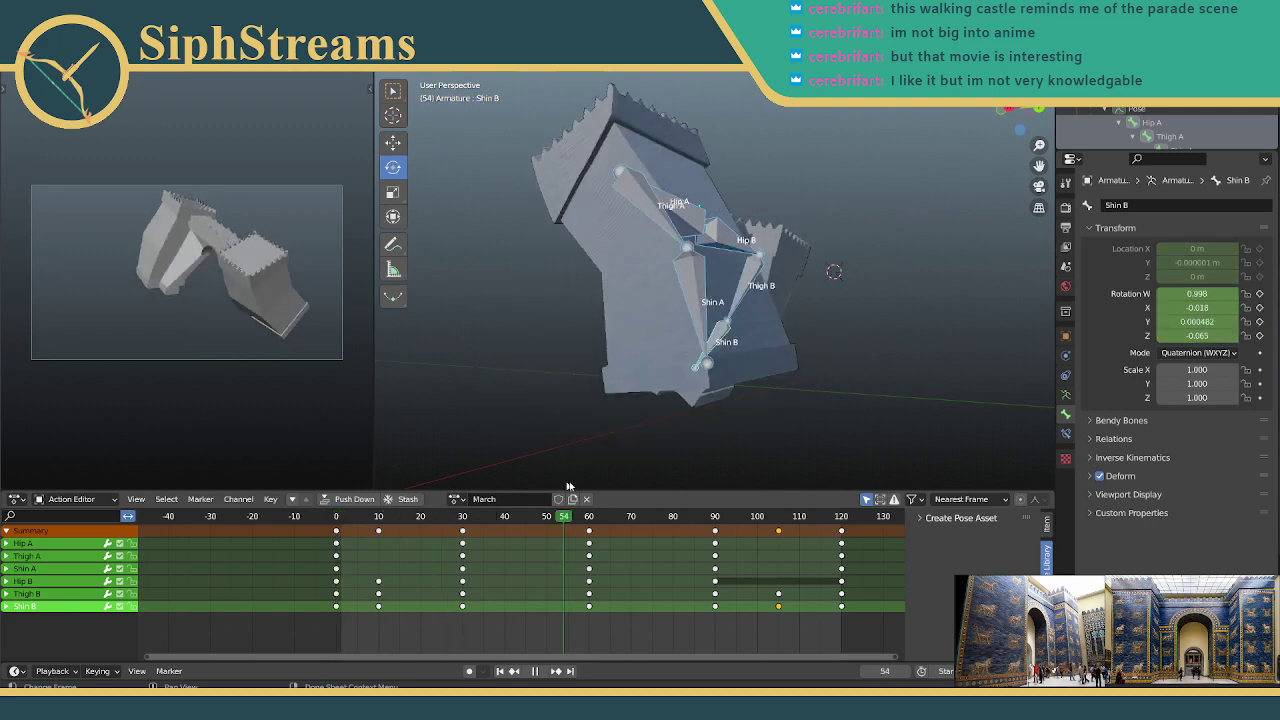
key(space)
click(791, 516)
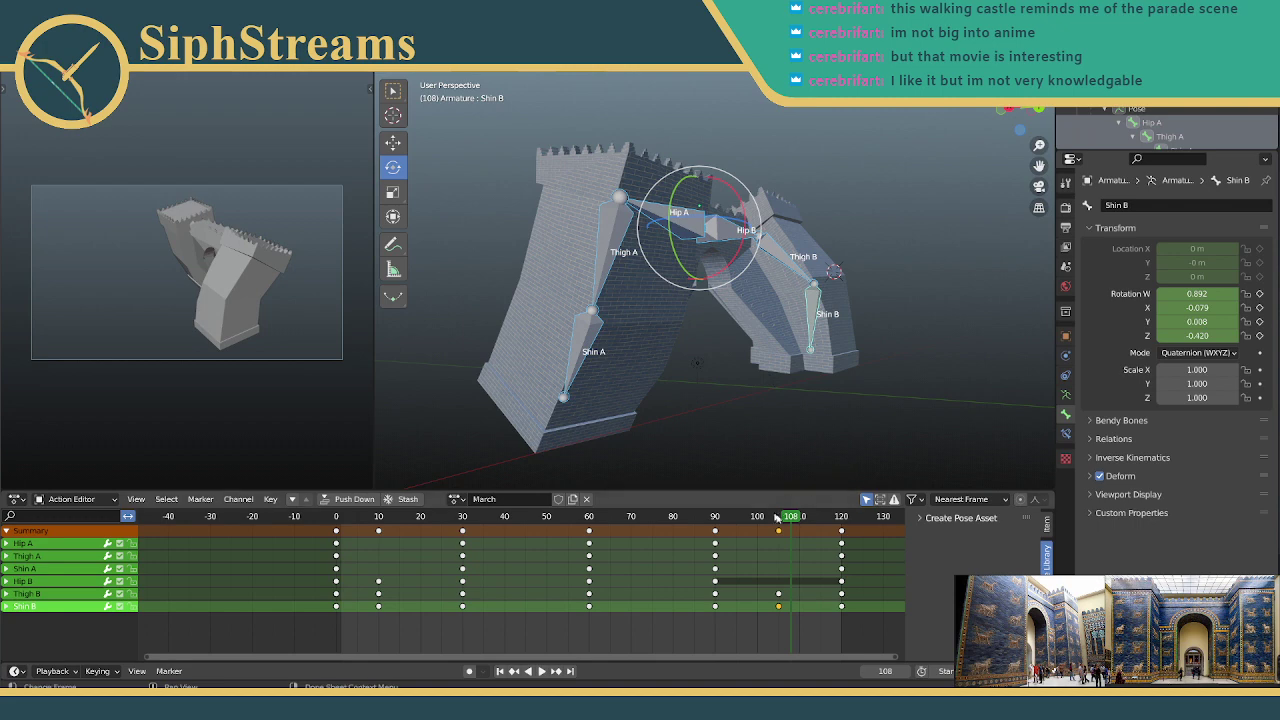
key(space)
click(637, 516)
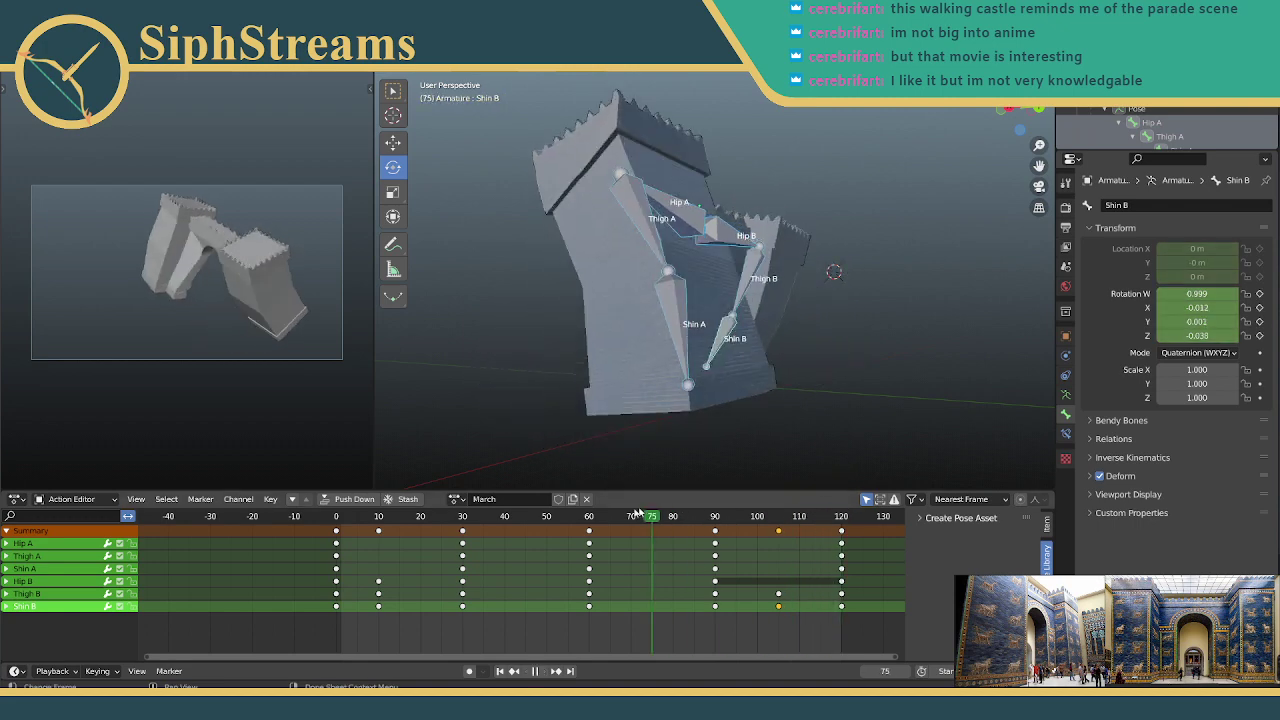
key(Escape)
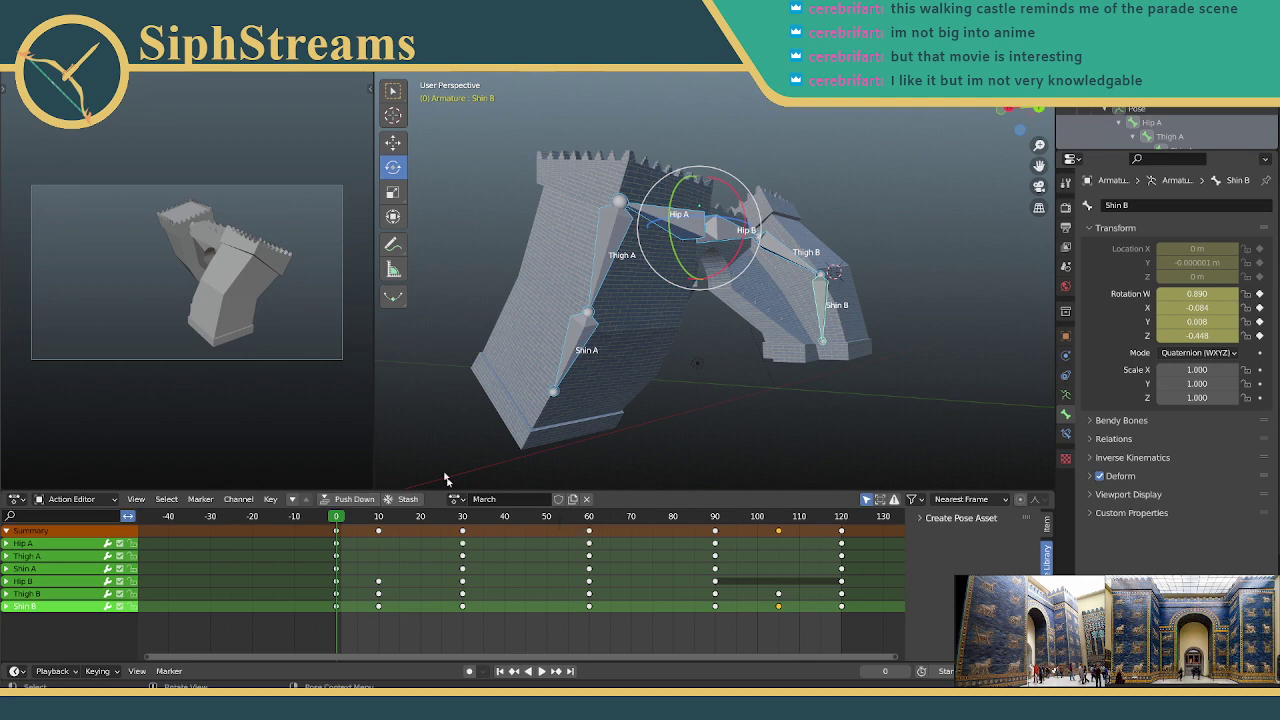
mouse_move(674, 331)
middle_down()
mouse_move(662, 330)
mouse_move(726, 330)
mouse_move(670, 329)
middle_up()
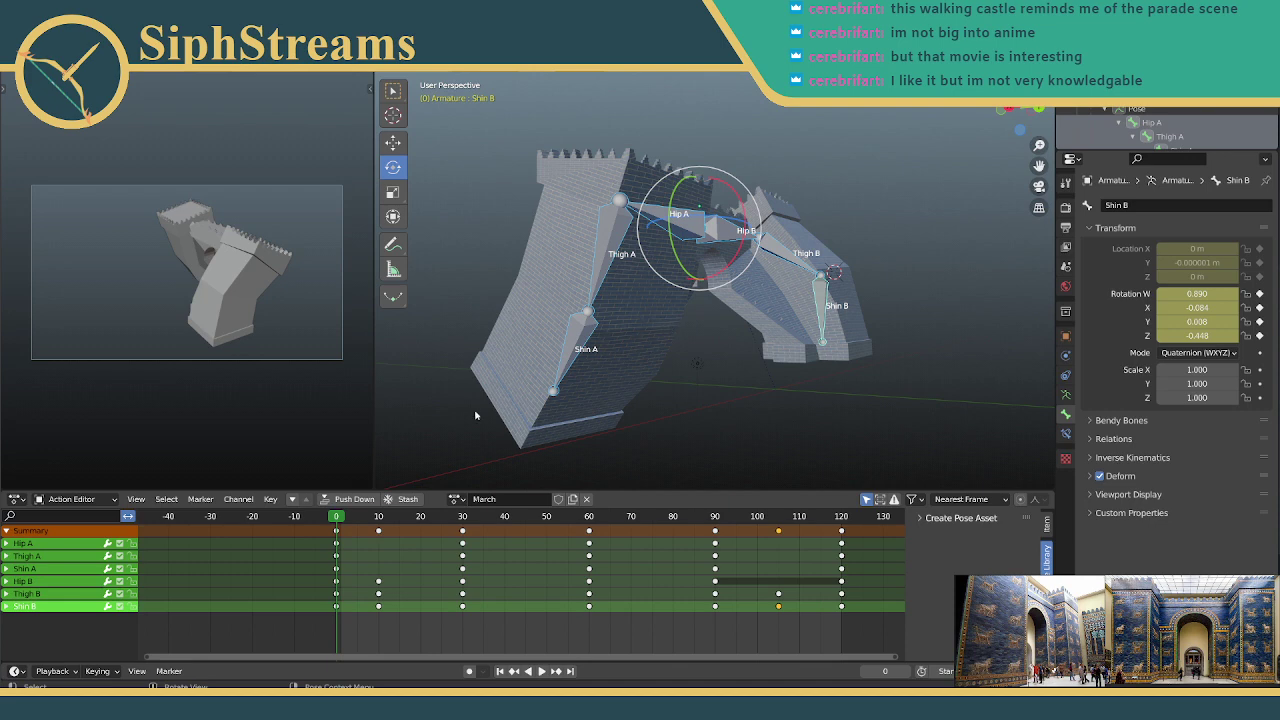
Step: Play the March walk and scrub the Action Editor playhead forward
key(space)
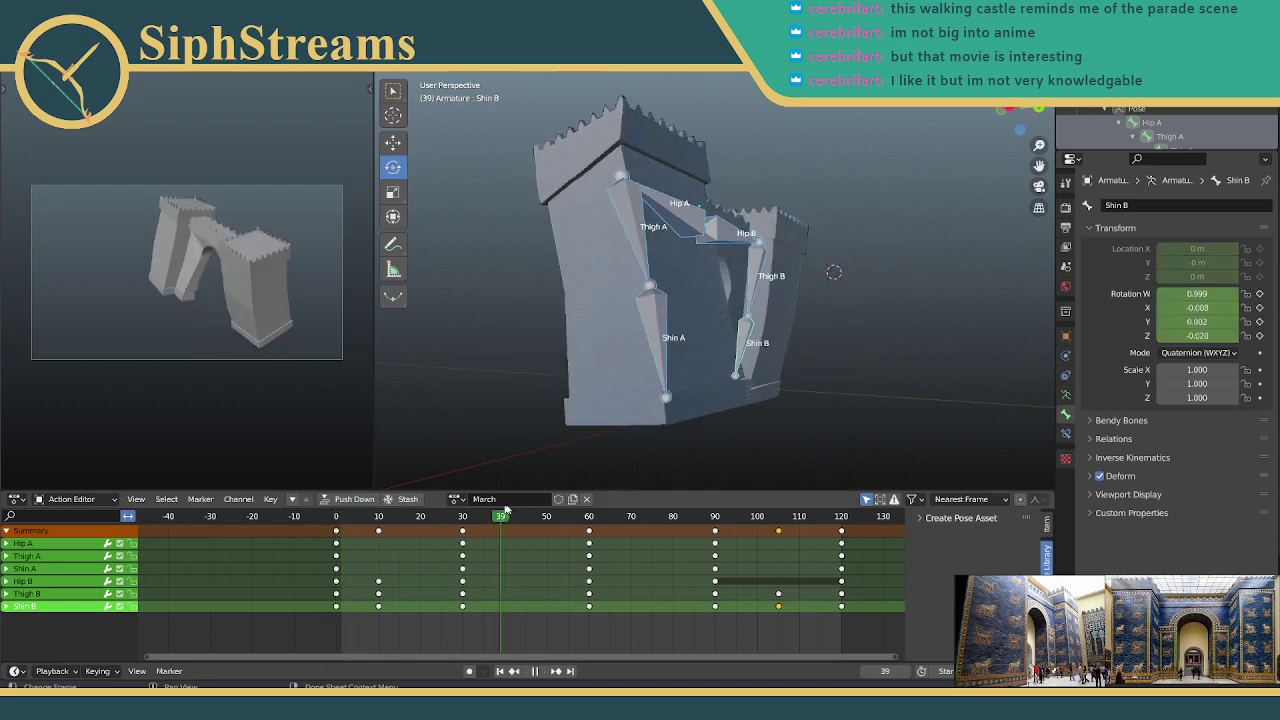
drag(505, 512, 631, 536)
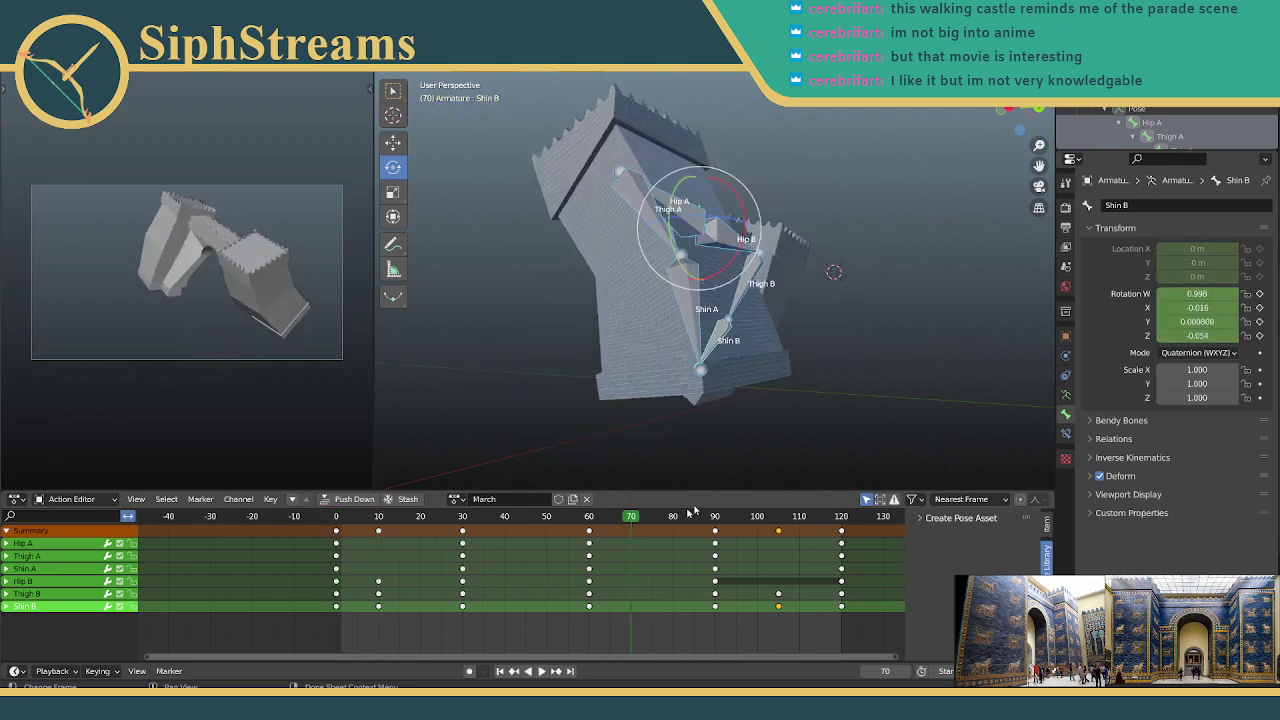
Step: Rotate Hip A to re-pose the legs at frame 70
middle_drag(608, 327, 690, 315)
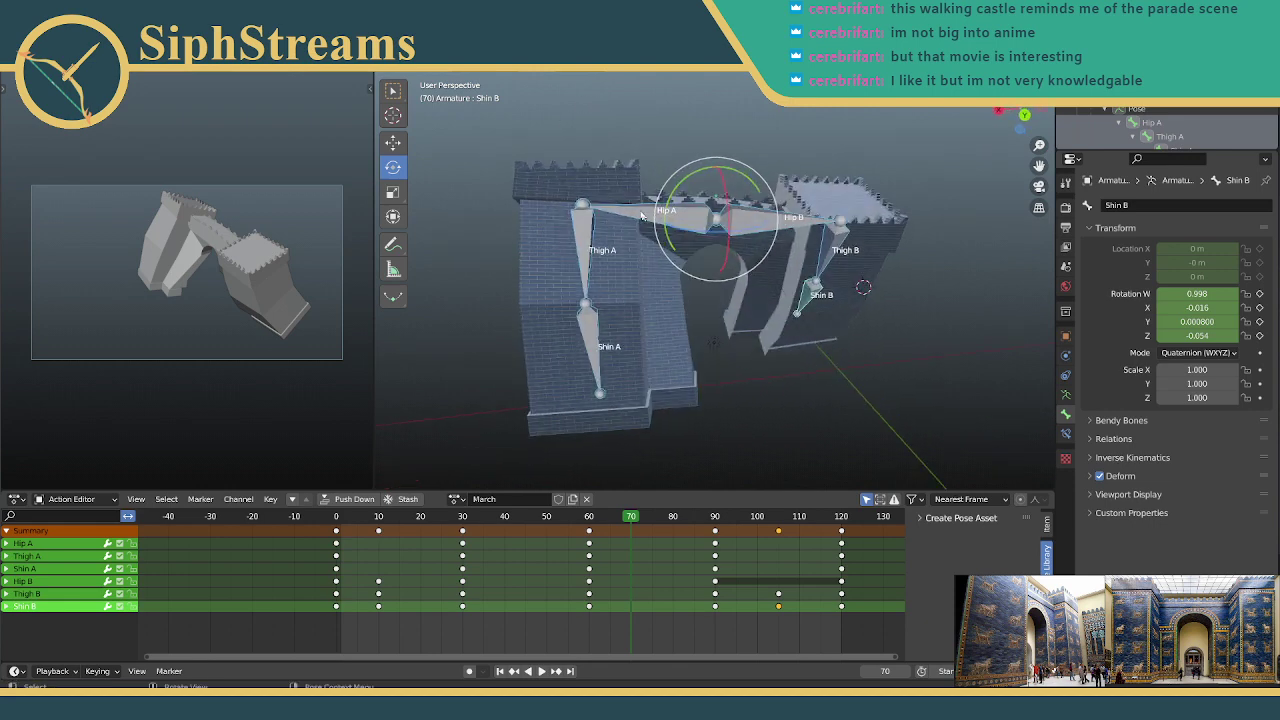
click(680, 210)
drag(680, 210, 591, 193)
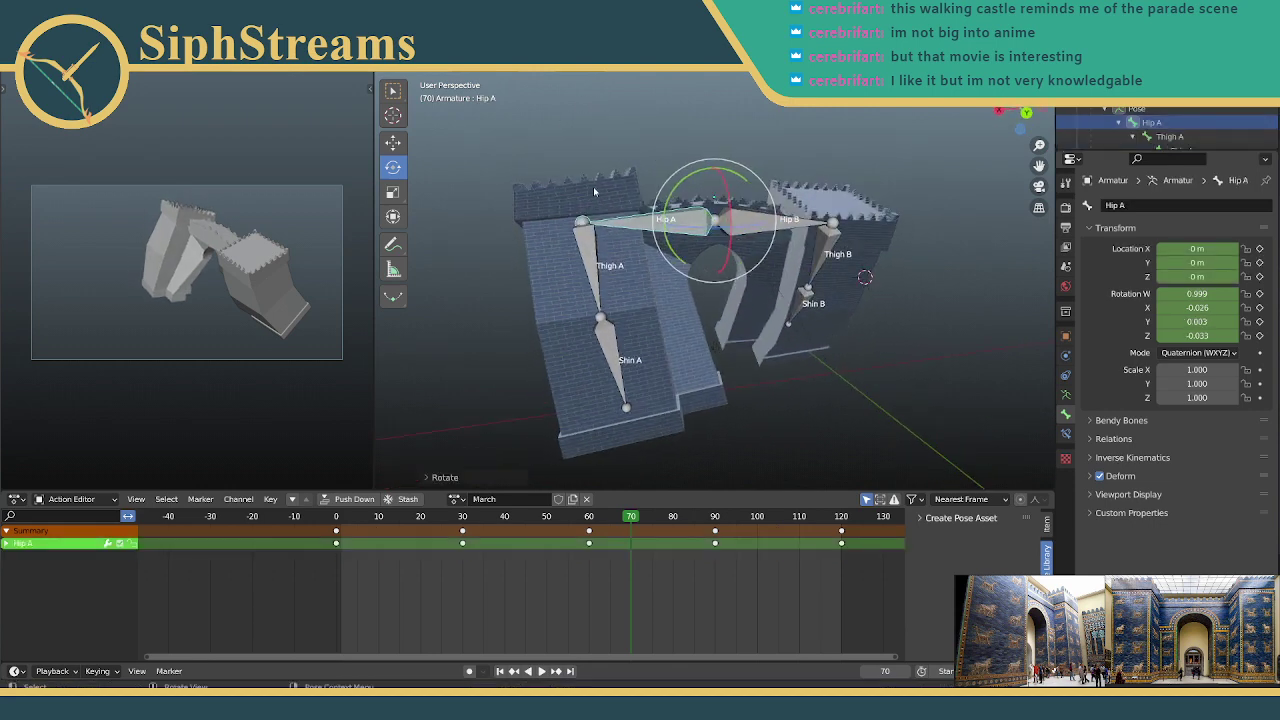
middle_drag(593, 220, 620, 222)
Step: Rotate Thigh A and bend Shin A into the new stride pose
click(541, 242)
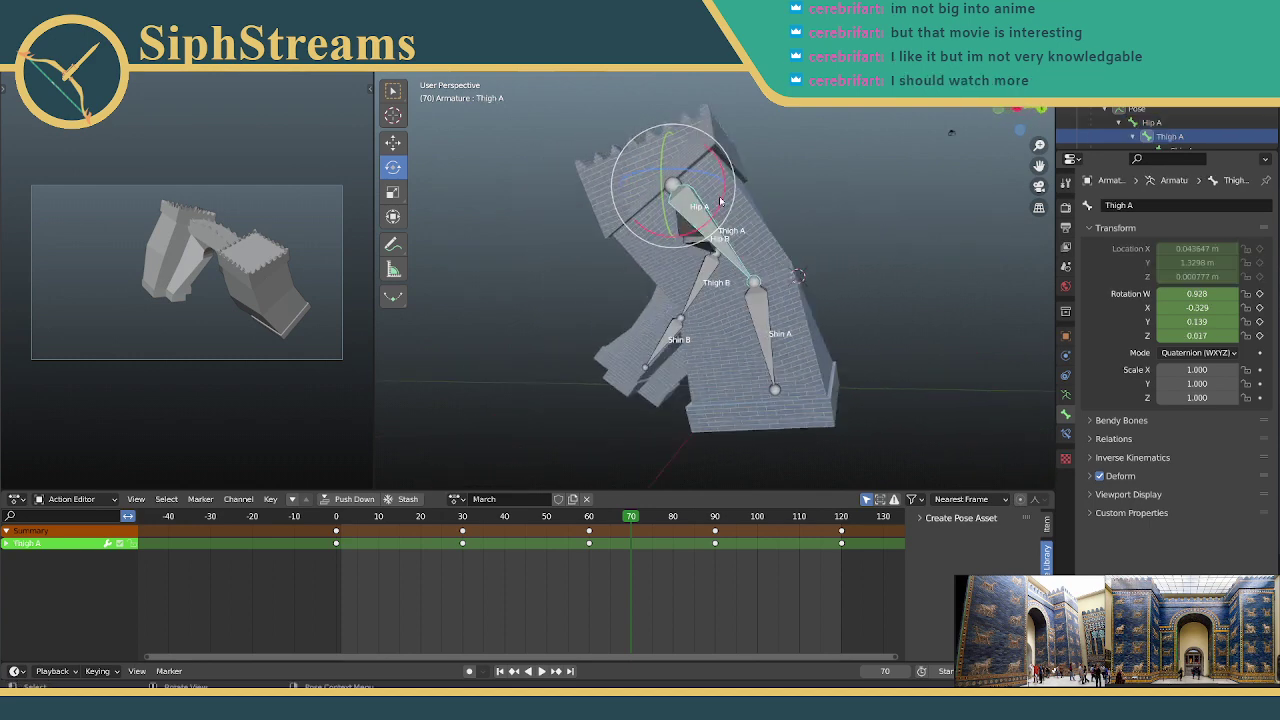
drag(640, 205, 951, 131)
drag(706, 218, 708, 220)
middle_drag(720, 200, 740, 308)
click(732, 326)
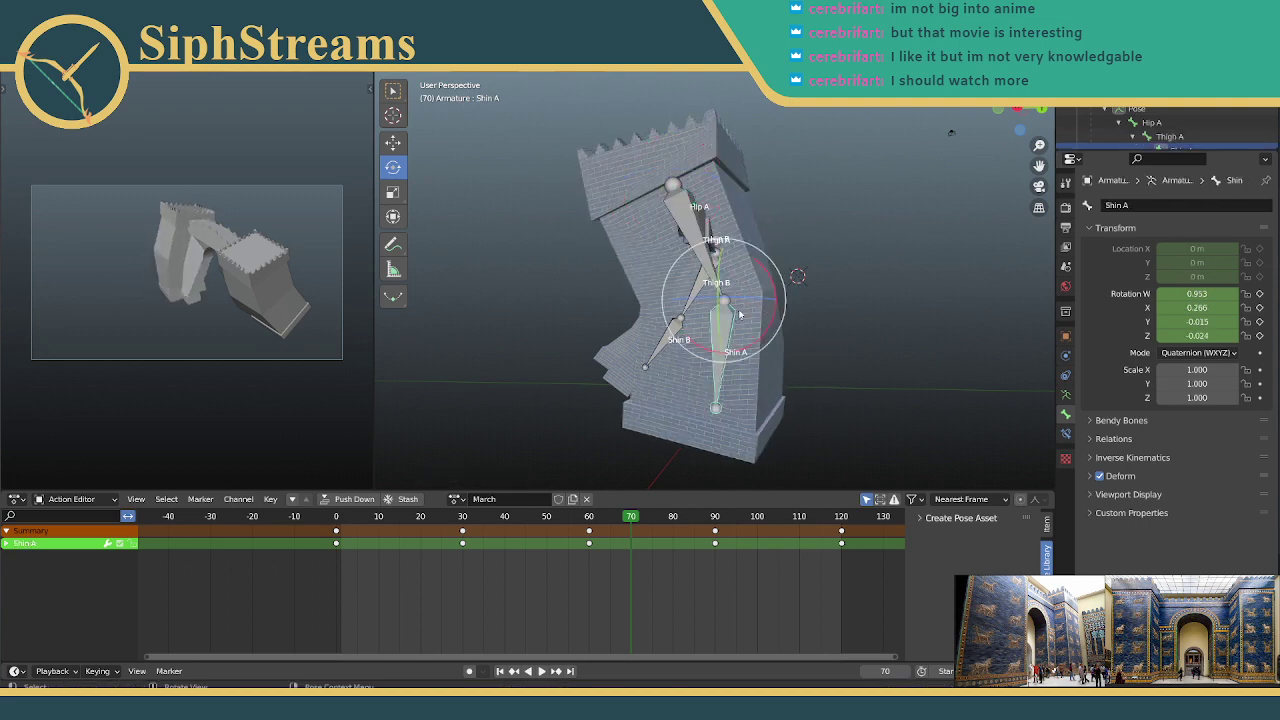
drag(771, 331, 825, 287)
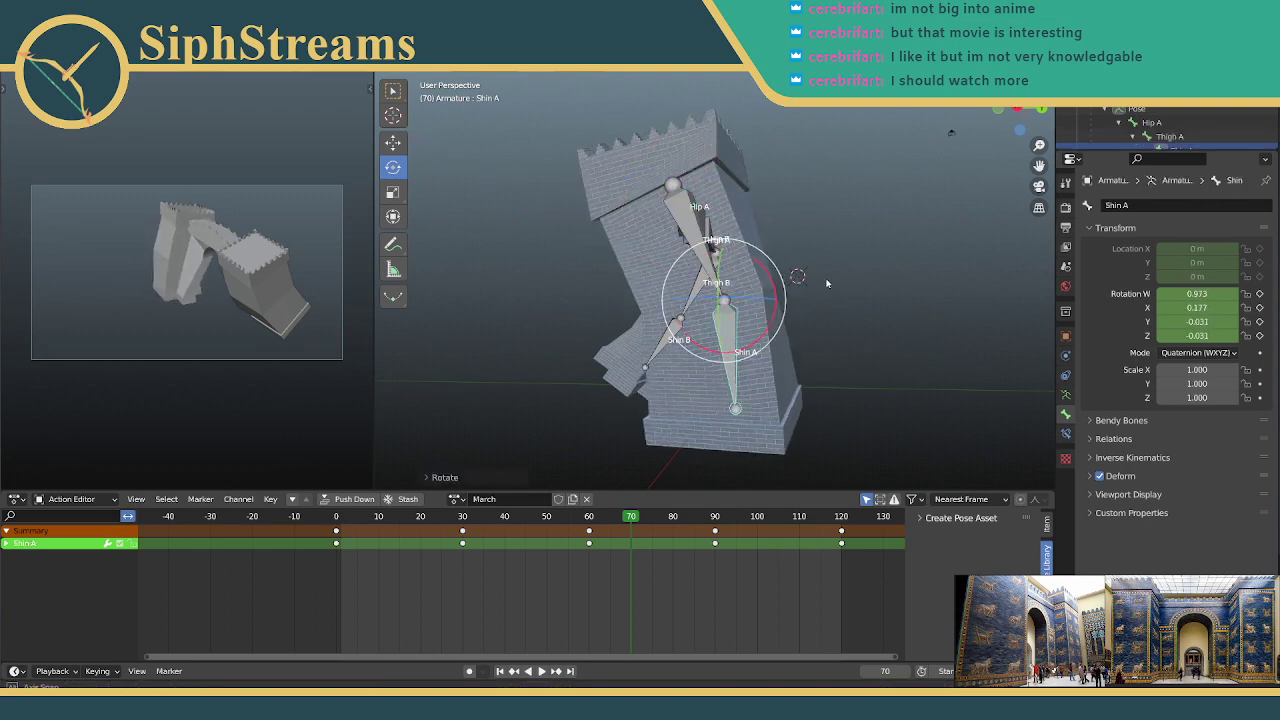
middle_drag(801, 255, 683, 249)
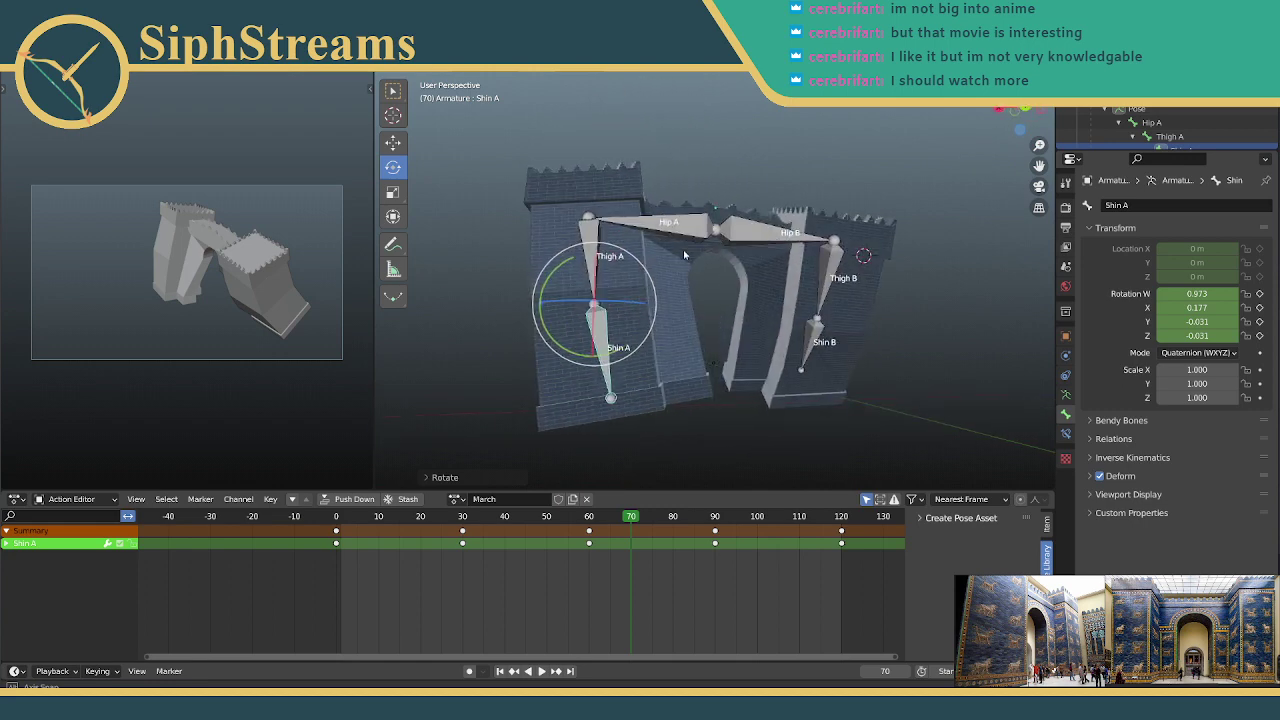
click(600, 228)
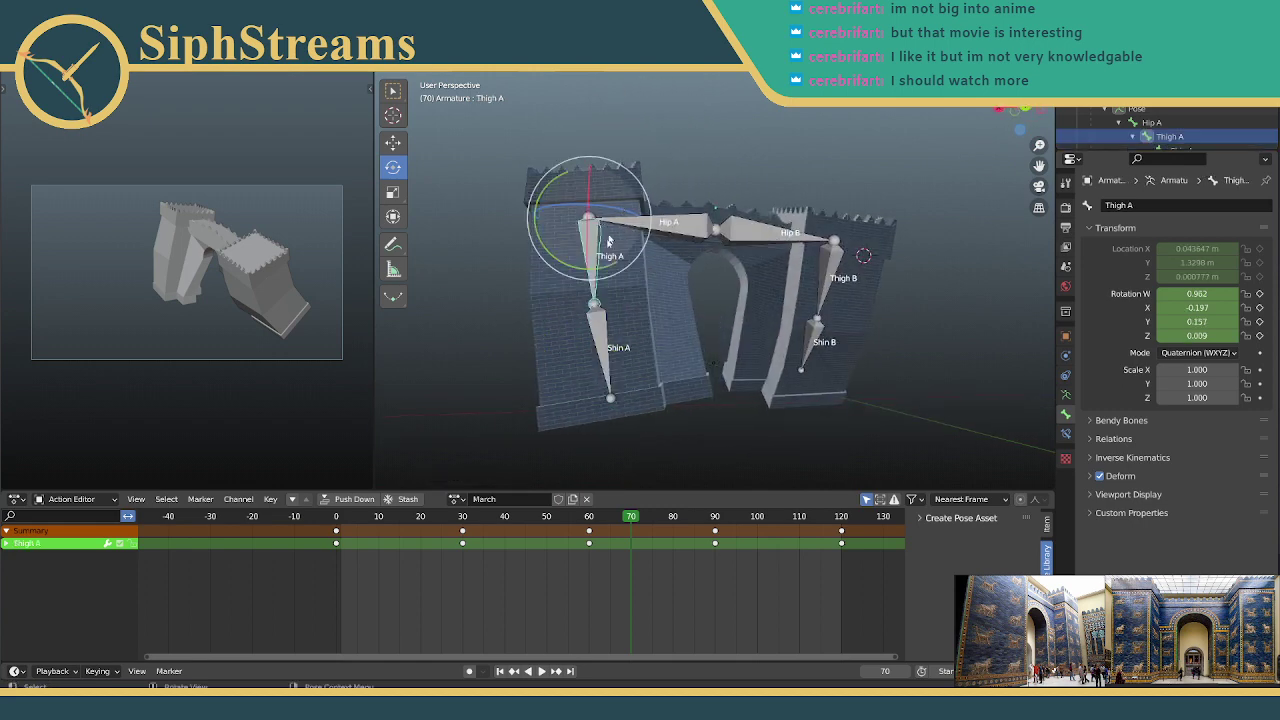
drag(604, 270, 598, 282)
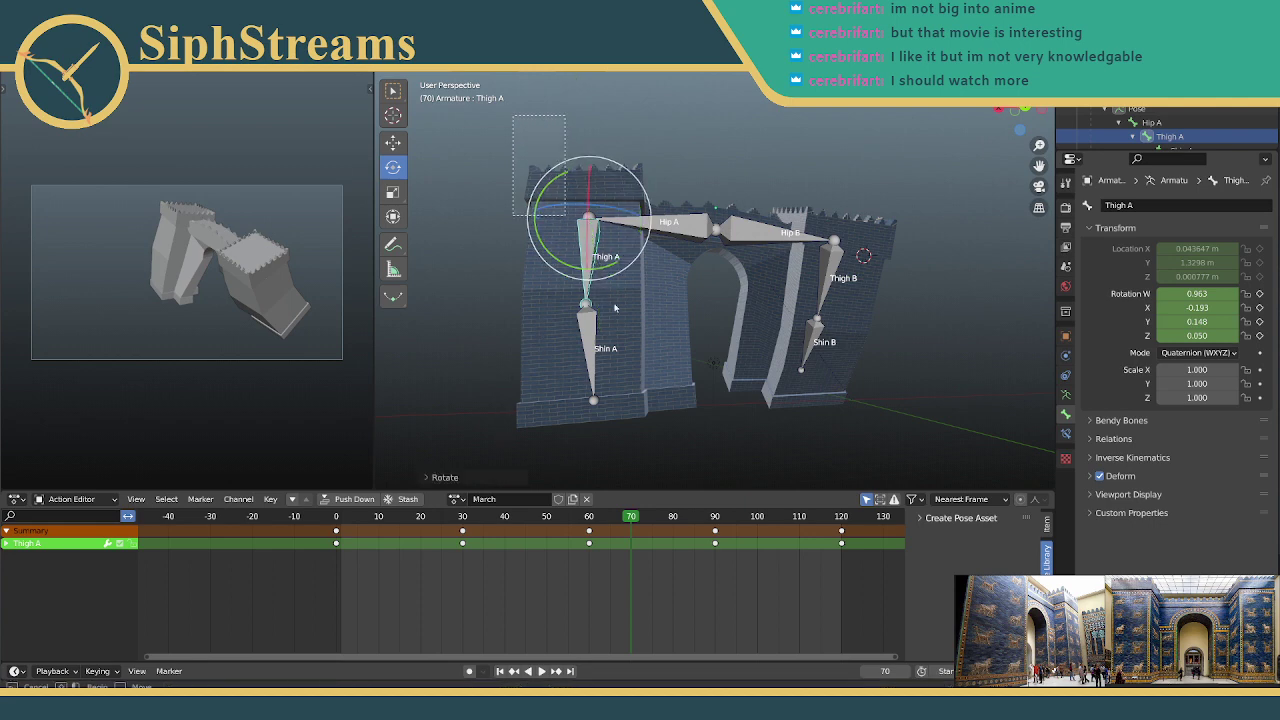
Step: Insert keys for Hip A, Thigh A and Shin A at frame 70, then deselect
key(a)
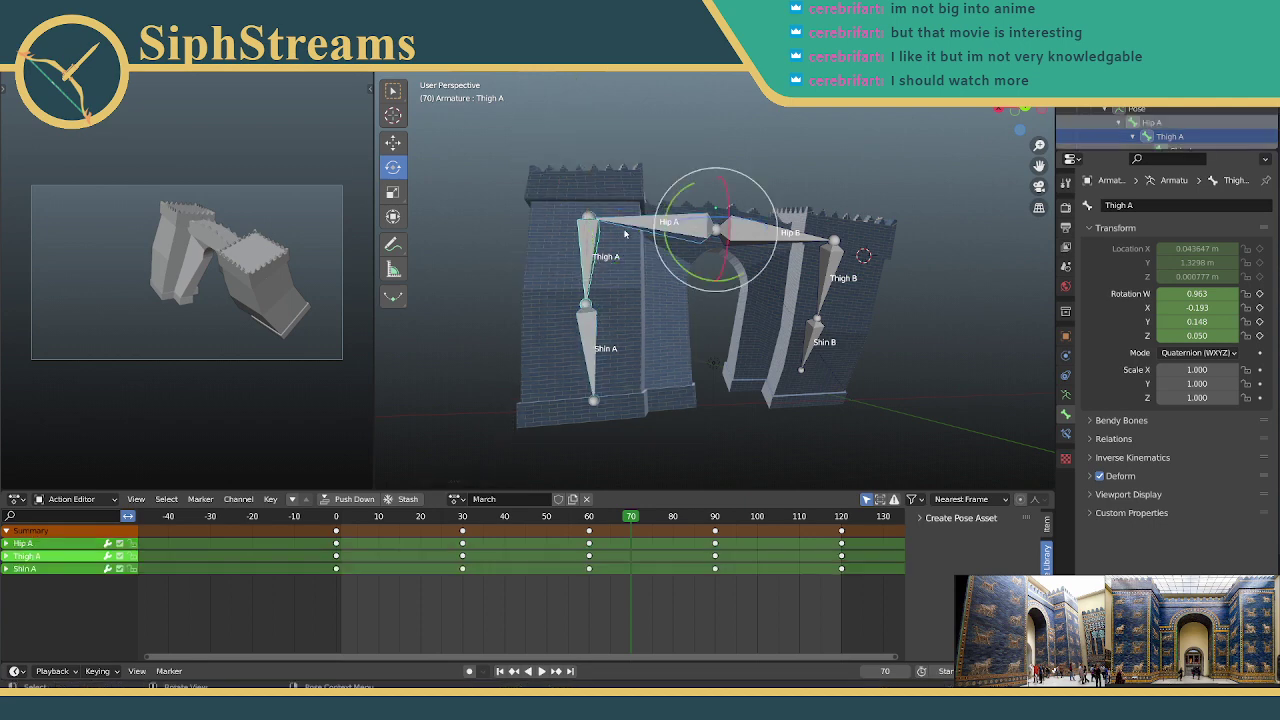
key(i)
click(583, 234)
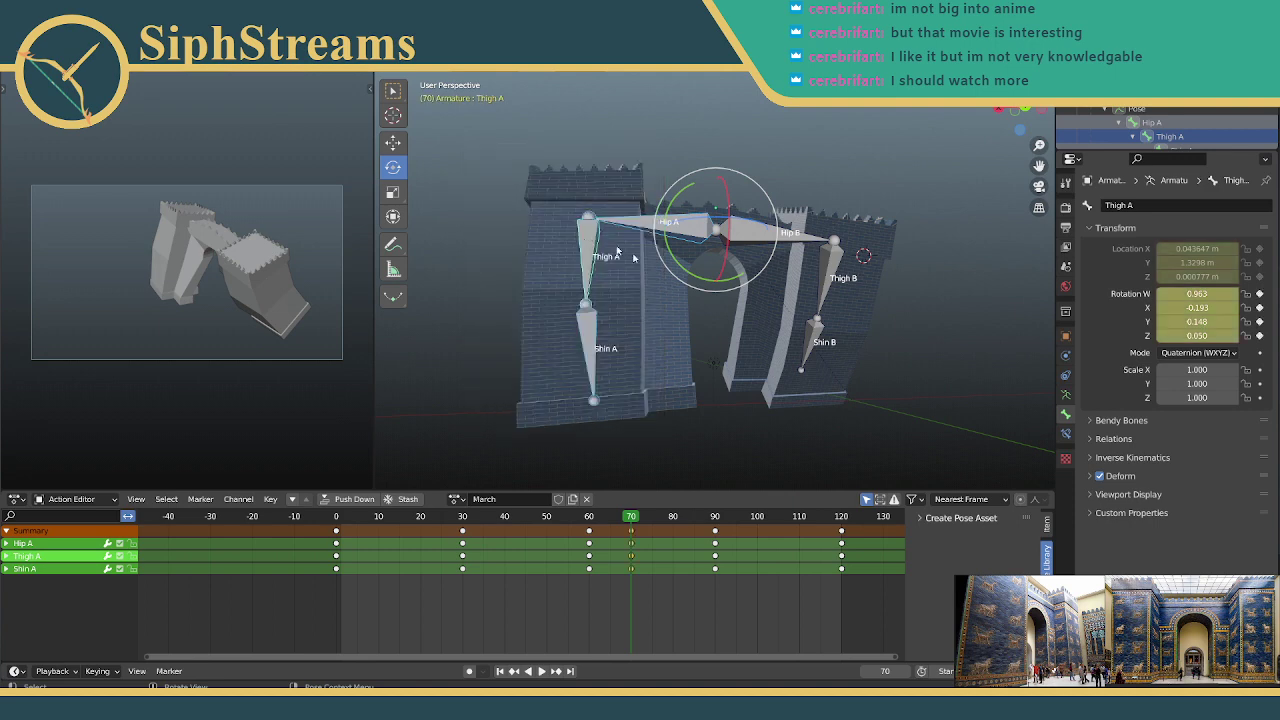
key(alt+a)
middle_drag(805, 332, 825, 342)
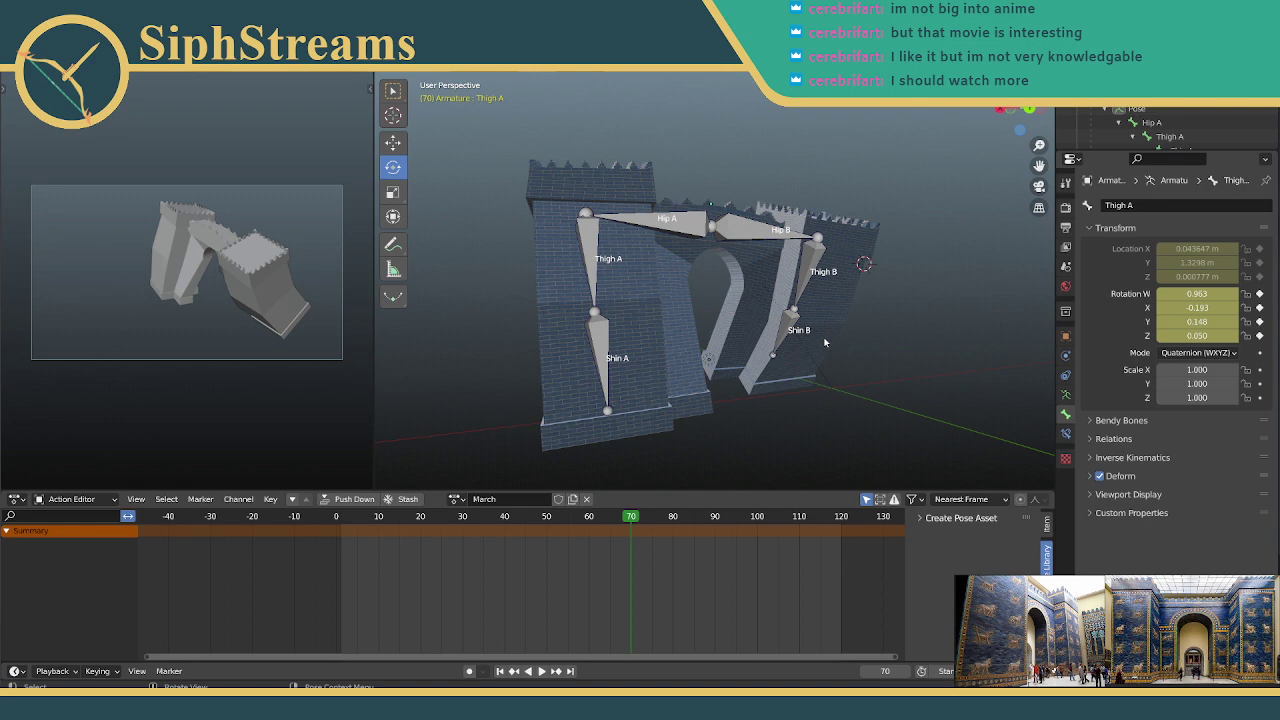
Step: Box-select all six armature bones and play the March action
middle_drag(804, 352, 845, 353)
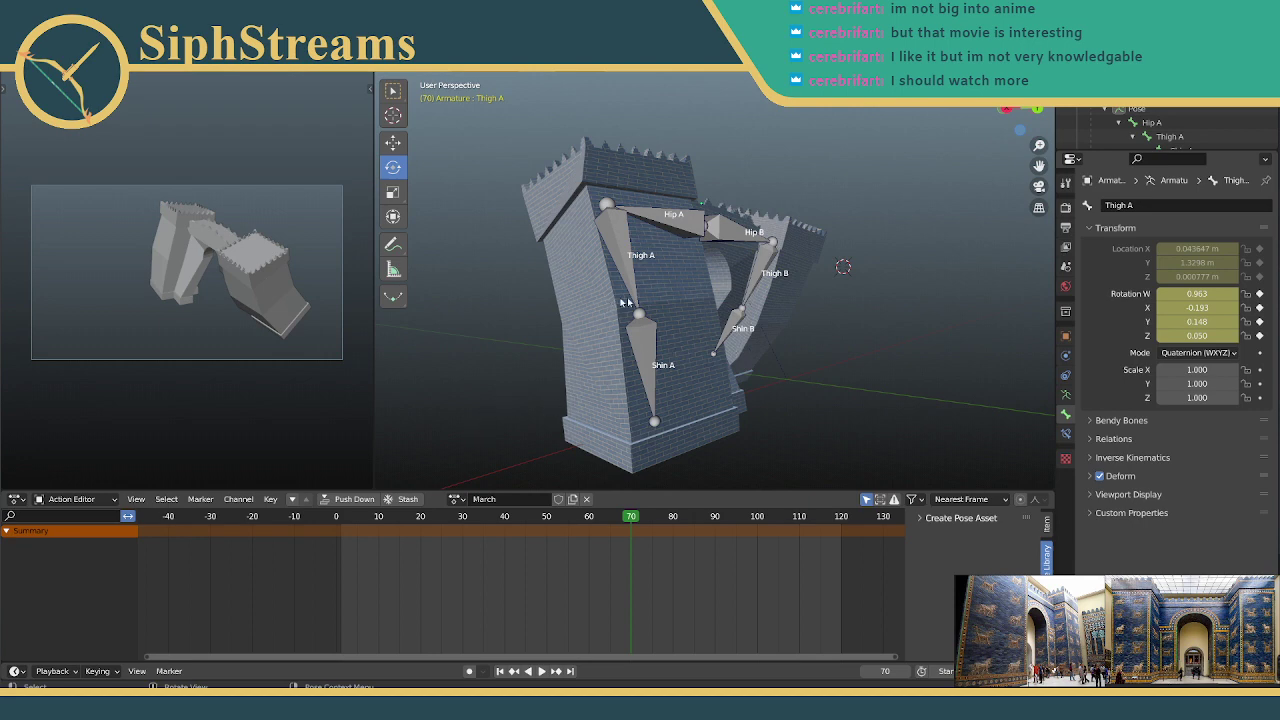
middle_drag(622, 302, 455, 428)
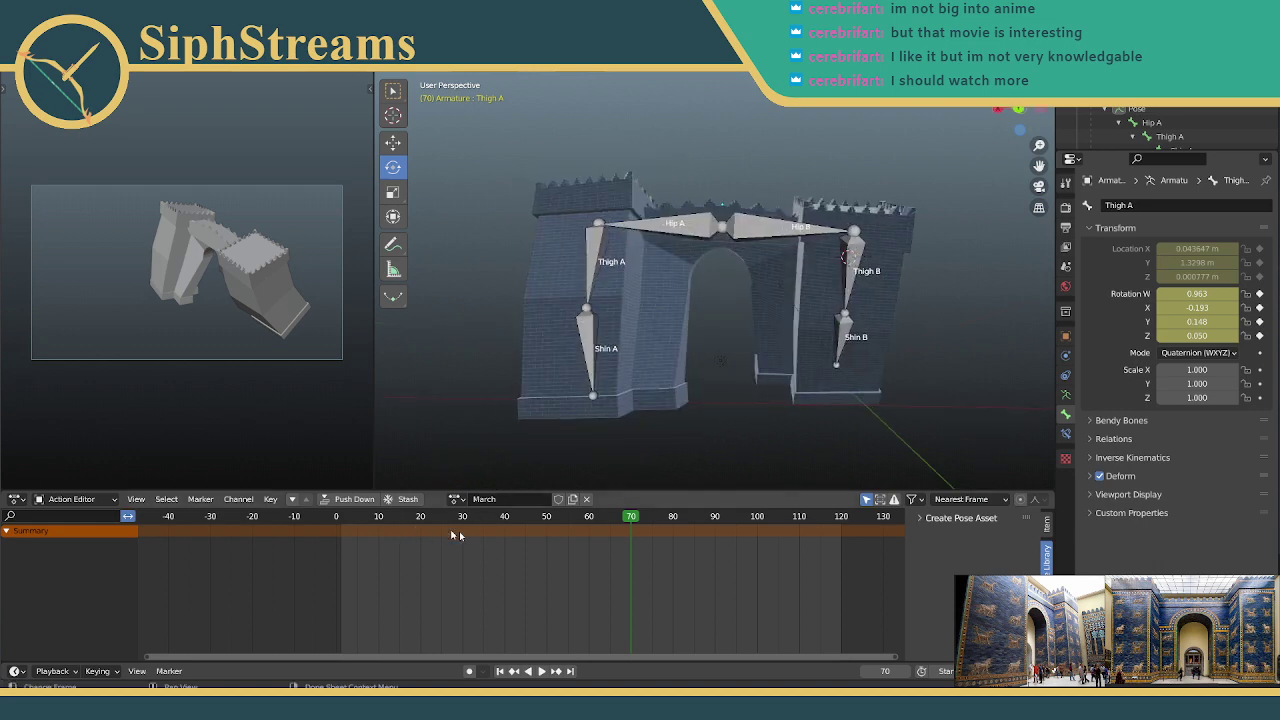
drag(530, 130, 646, 386)
click(471, 209)
scroll(505, 183, down, 2)
drag(505, 183, 894, 412)
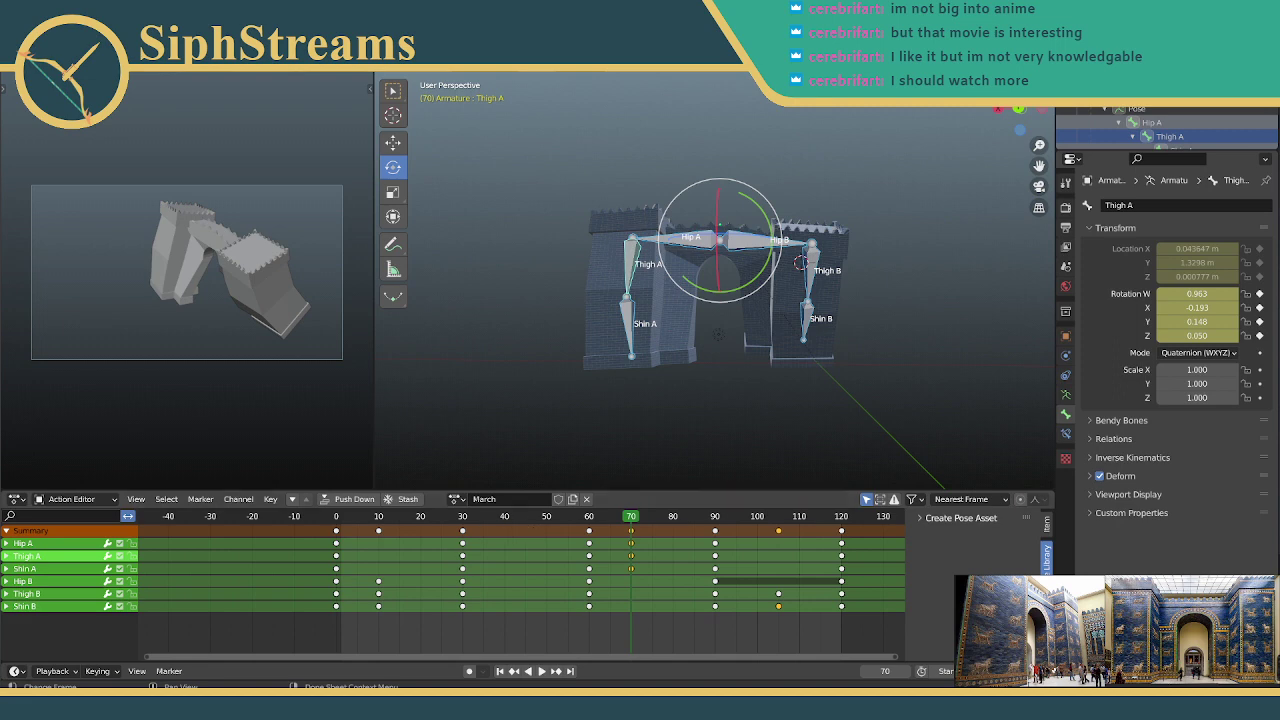
click(543, 671)
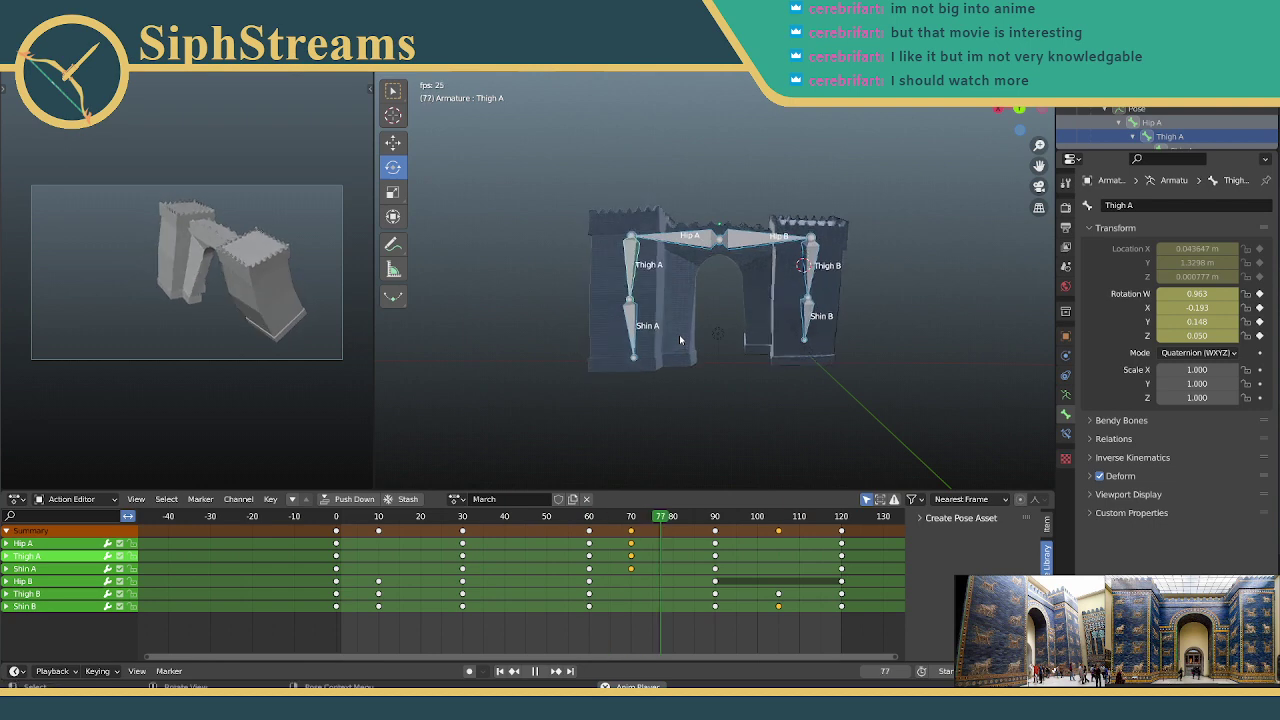
Step: Save IshtarGate.blend with Ctrl+S
key(ctrl+s)
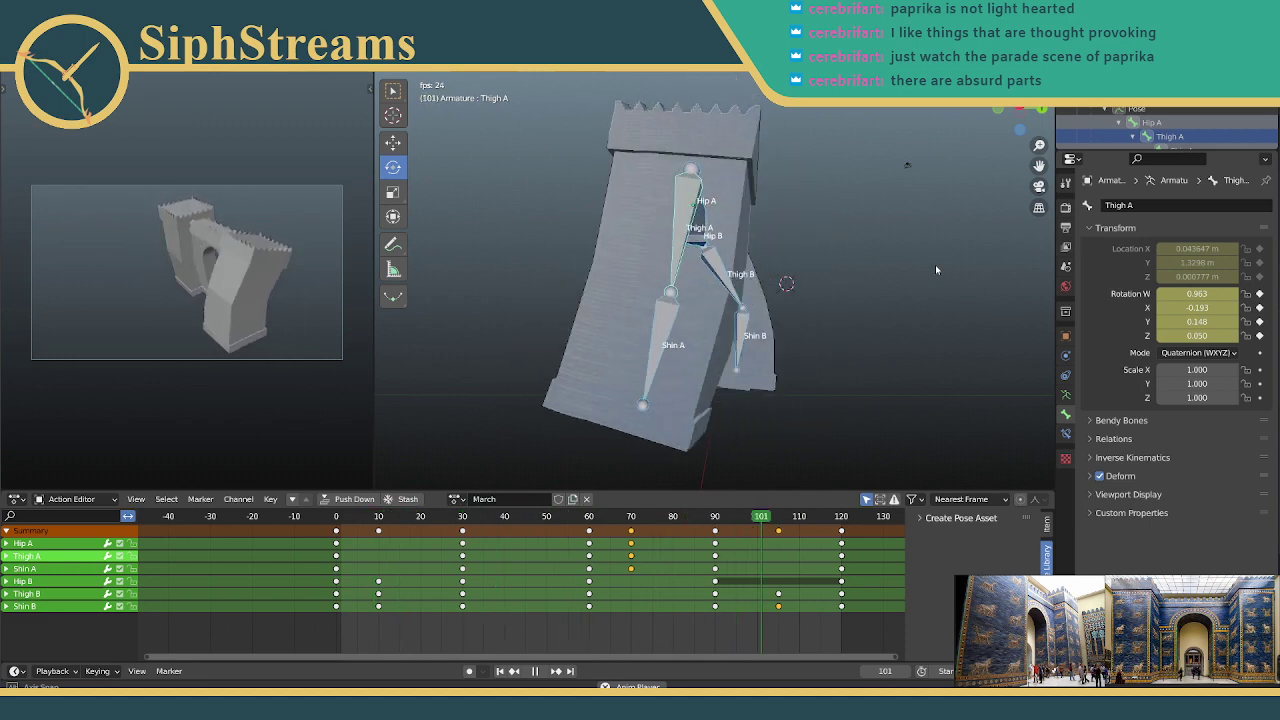
Step: Stop playback and move the March action to frame 45
click(538, 671)
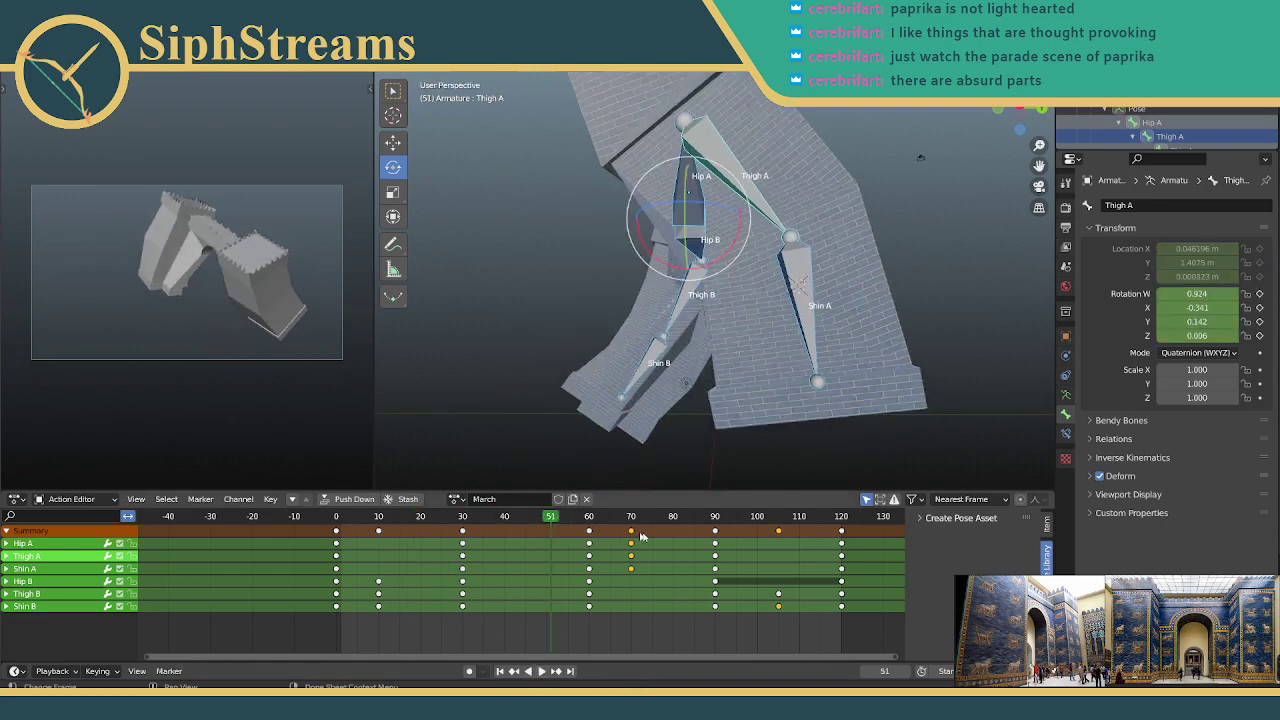
click(782, 529)
key(space)
key(space)
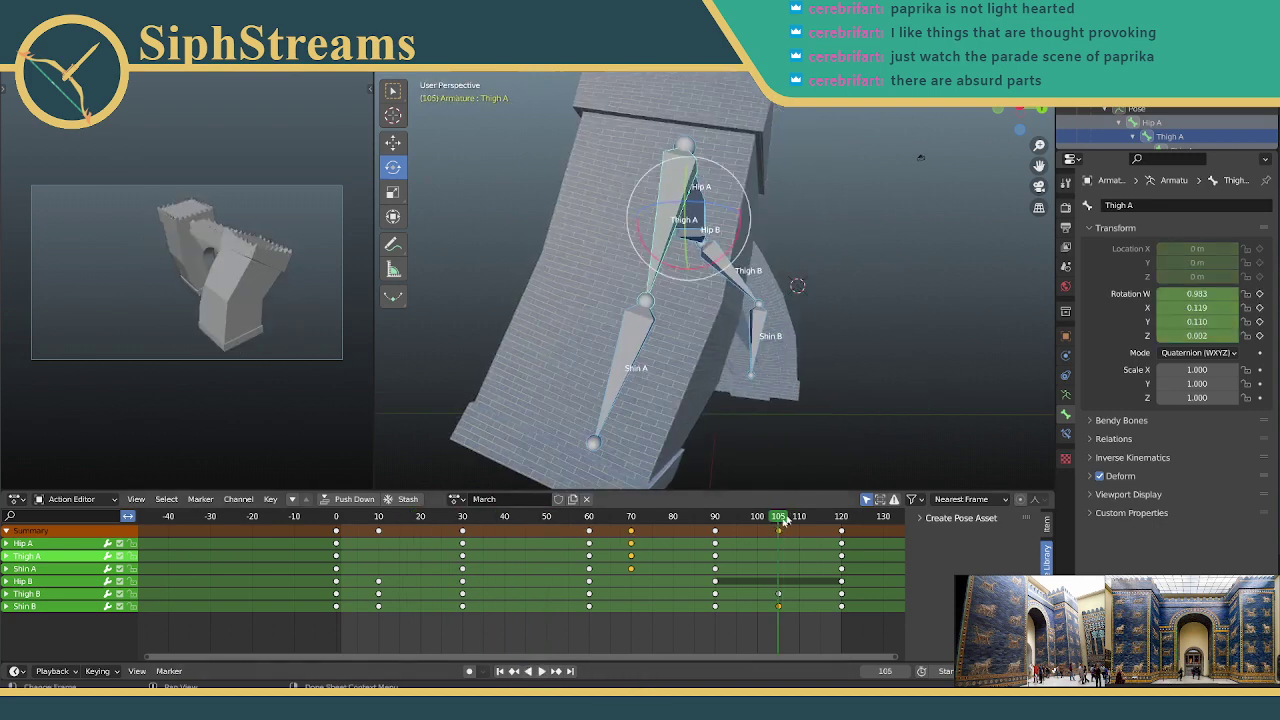
click(779, 529)
middle_drag(560, 420, 691, 426)
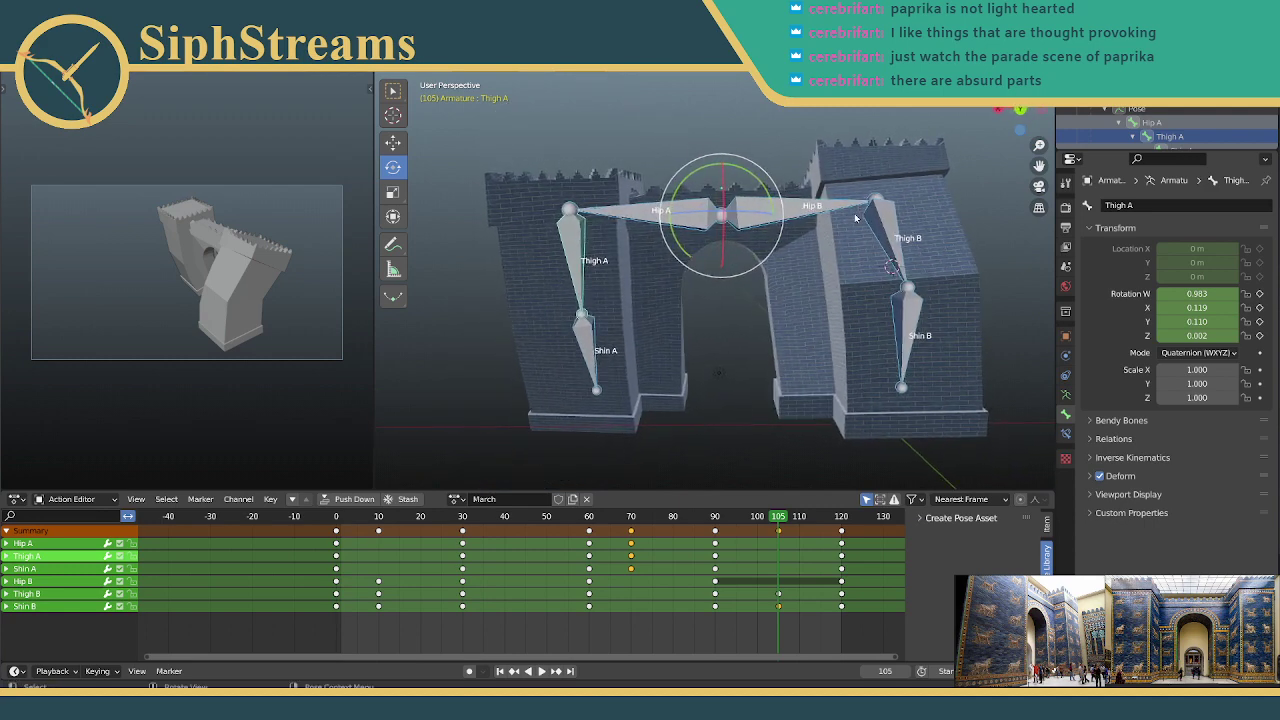
middle_drag(855, 217, 1003, 214)
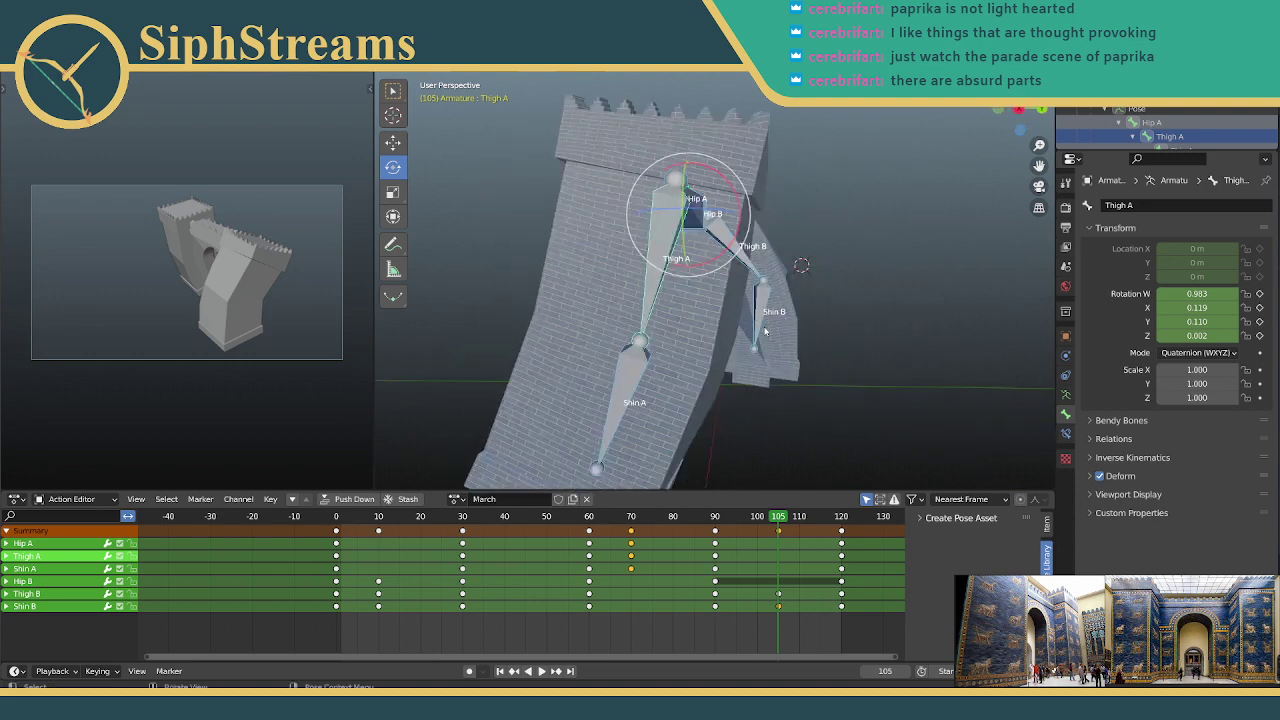
middle_drag(842, 340, 830, 329)
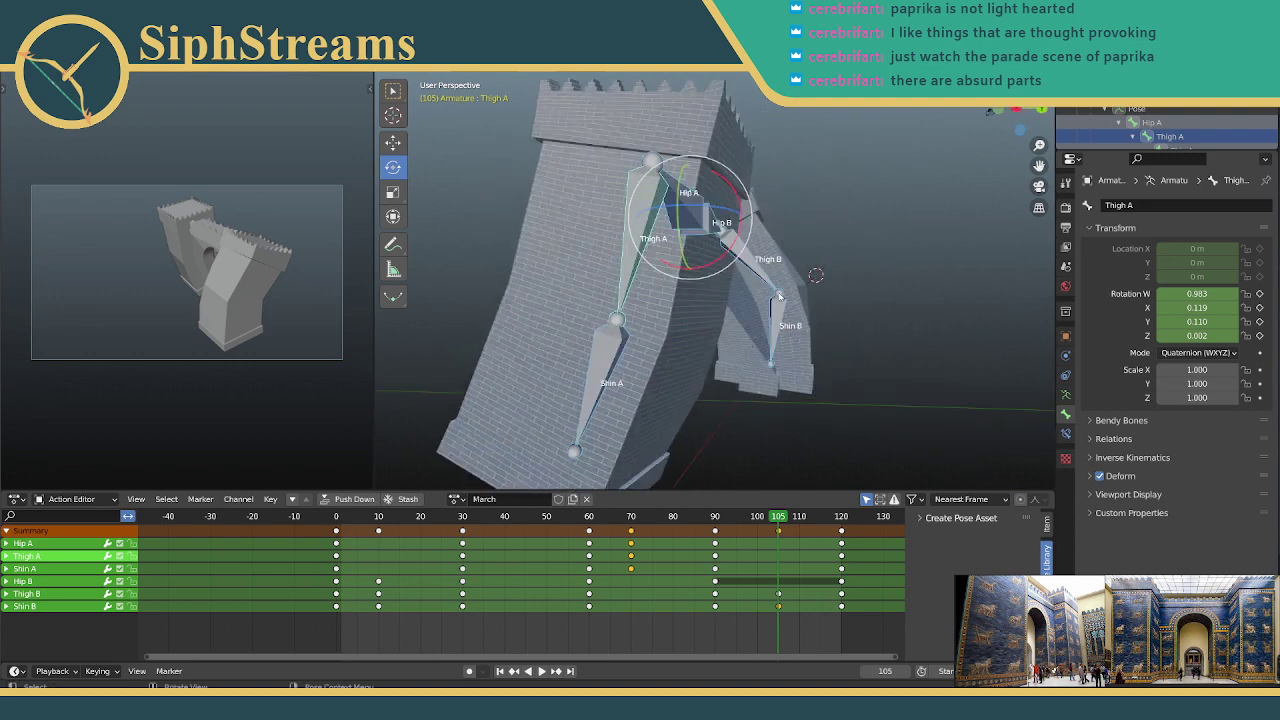
click(525, 527)
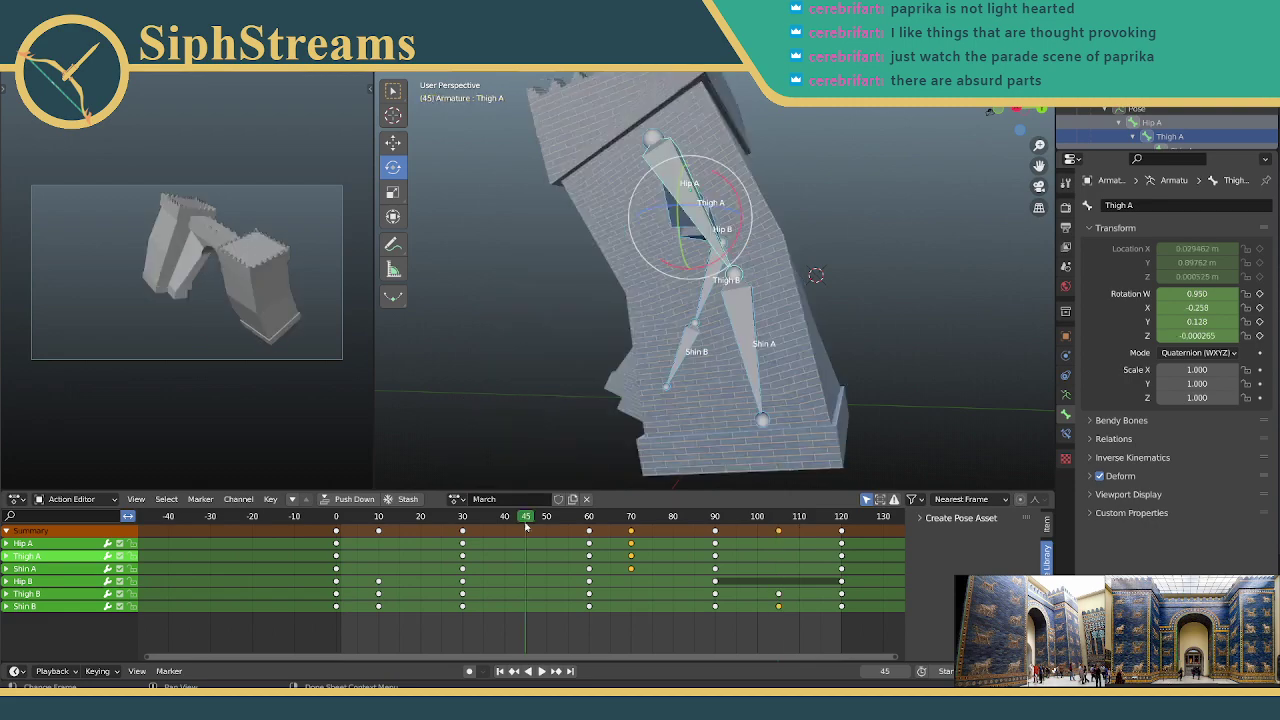
middle_drag(560, 385, 728, 260)
Step: Bend Shin A further at the knee at frame 45
click(744, 311)
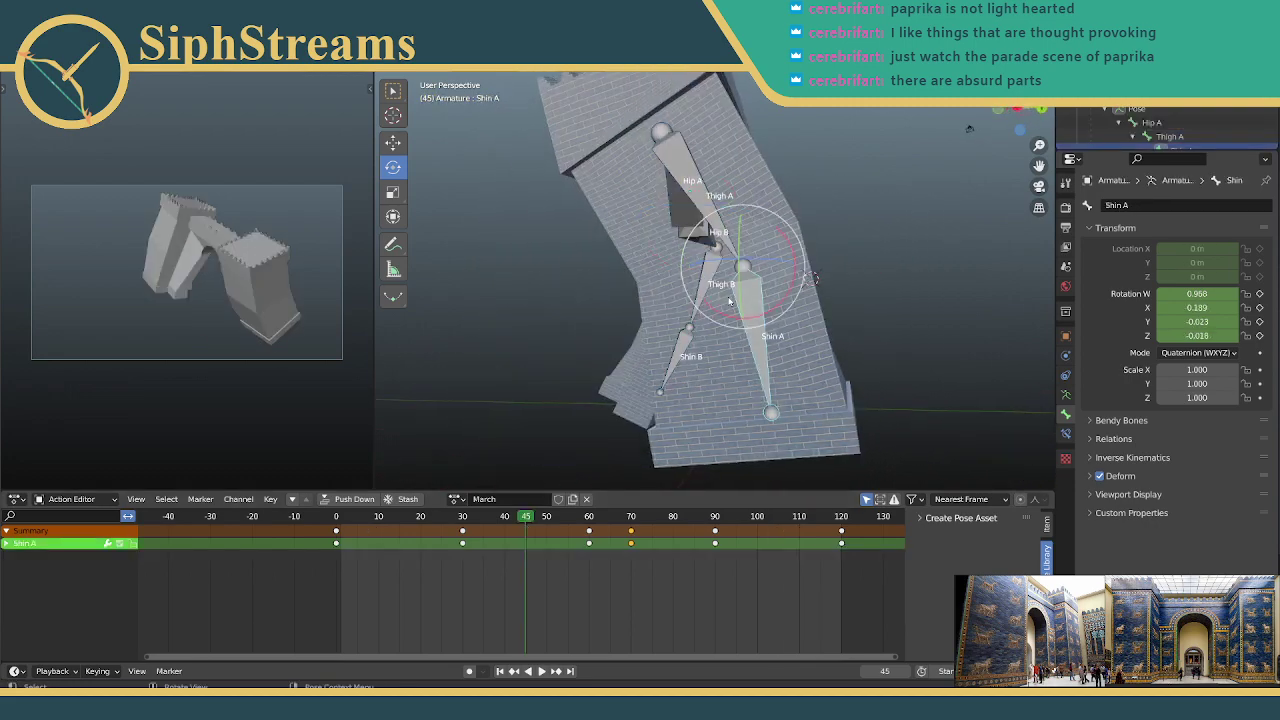
click(690, 180)
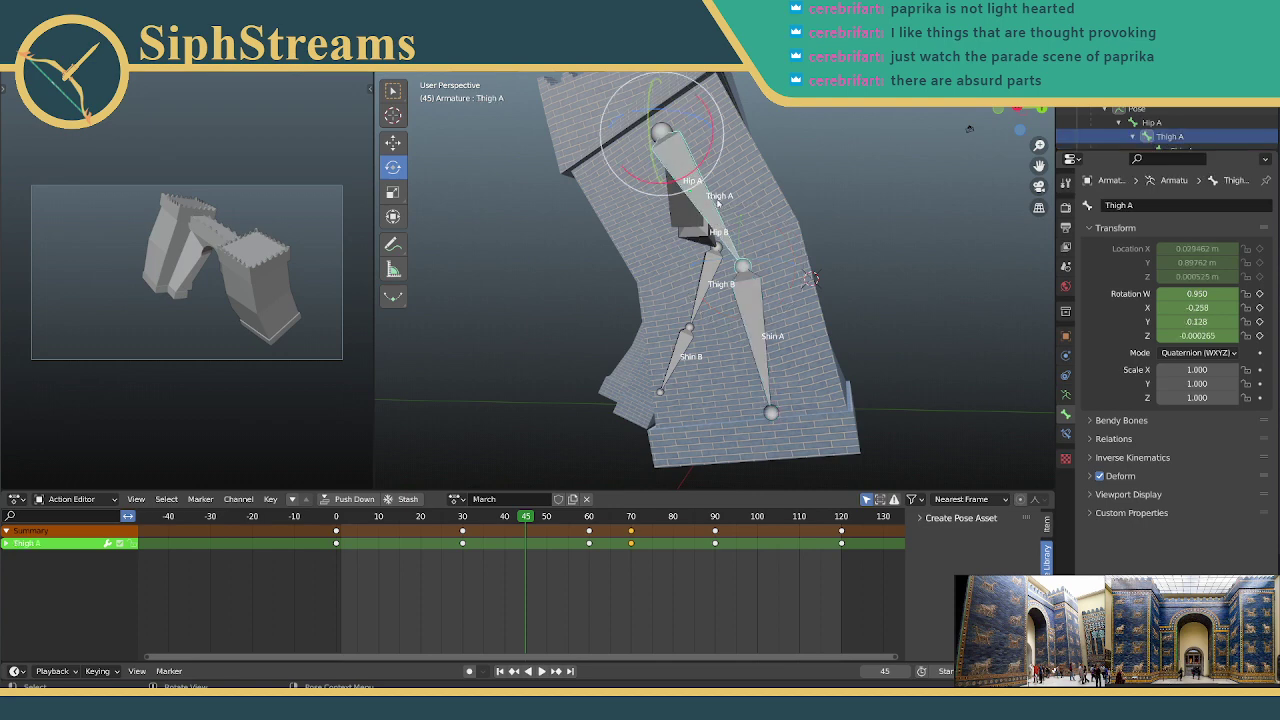
middle_drag(700, 170, 772, 243)
click(797, 279)
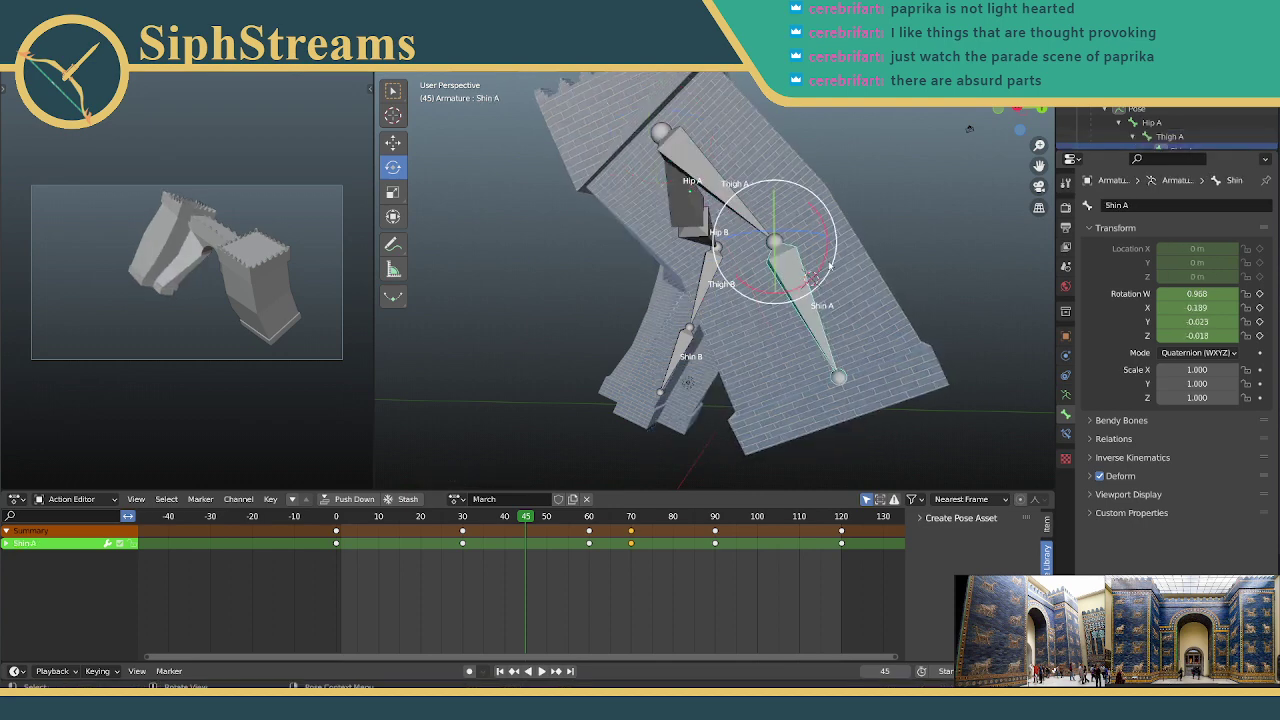
drag(820, 267, 810, 278)
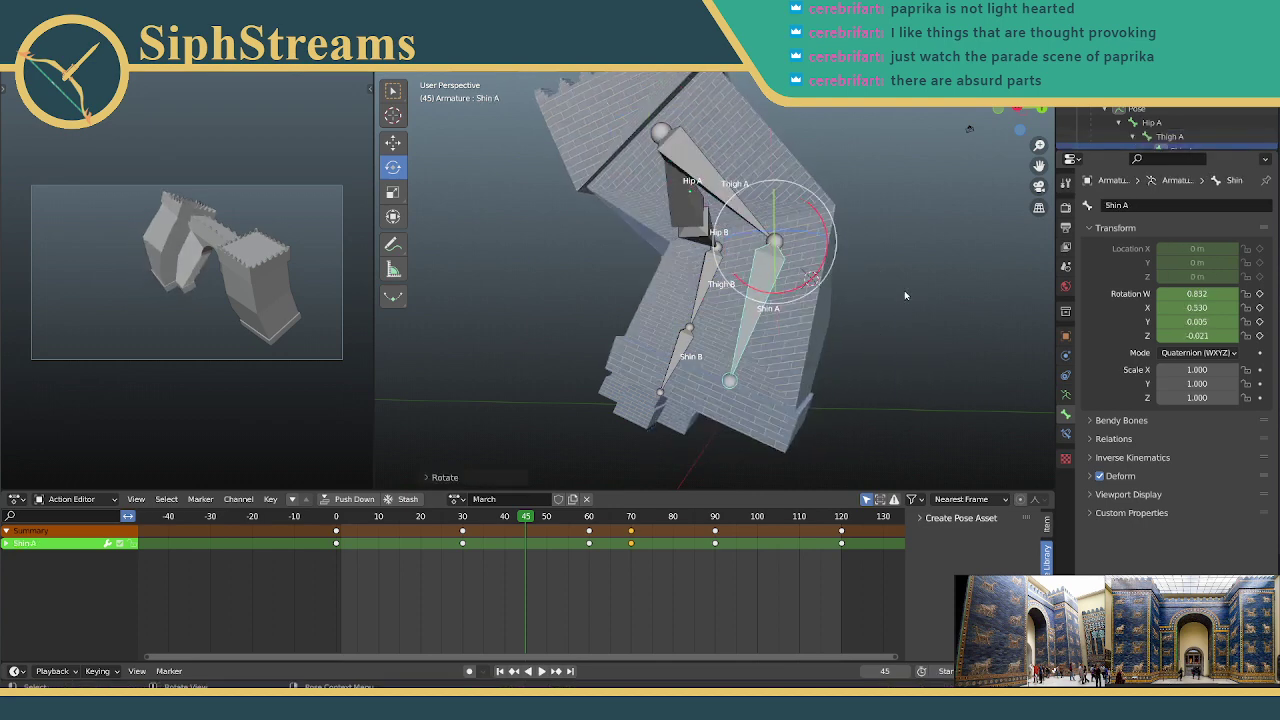
Step: Keyframe Thigh A and Shin A at frame 45 and replay the animation
middle_drag(905, 295, 713, 313)
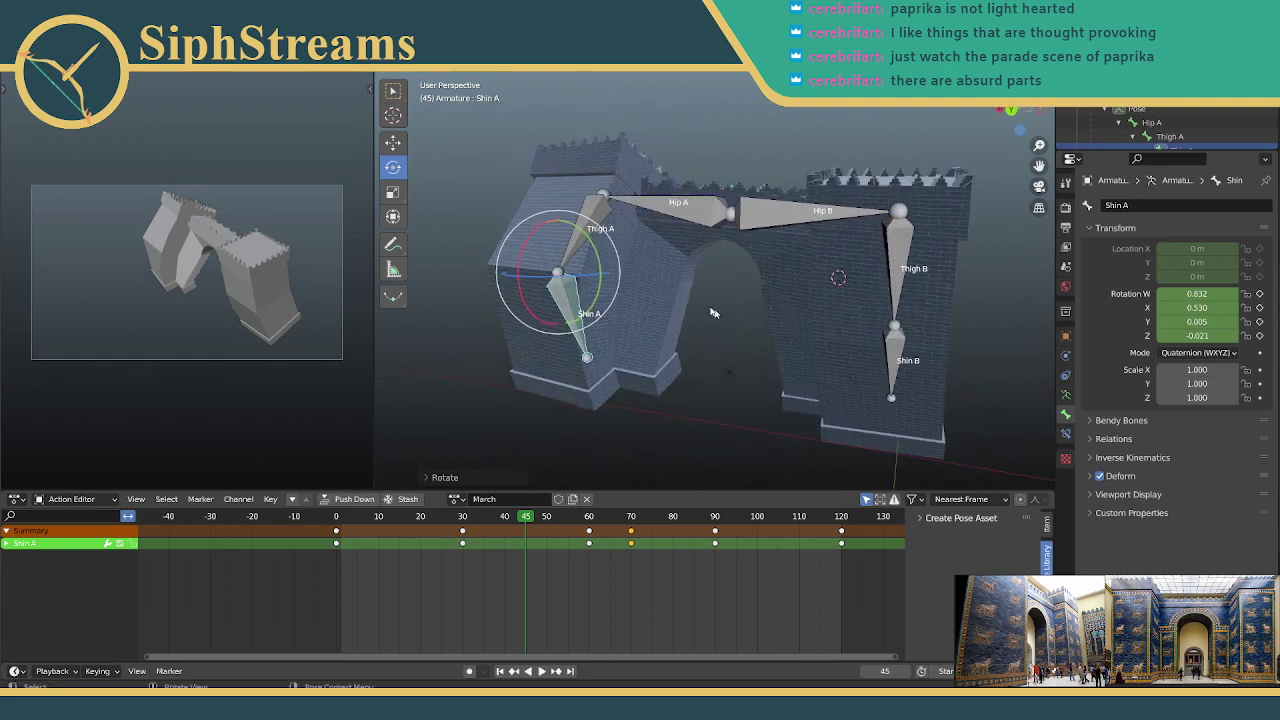
scroll(713, 313, up, 2)
key(shift+bracketleft)
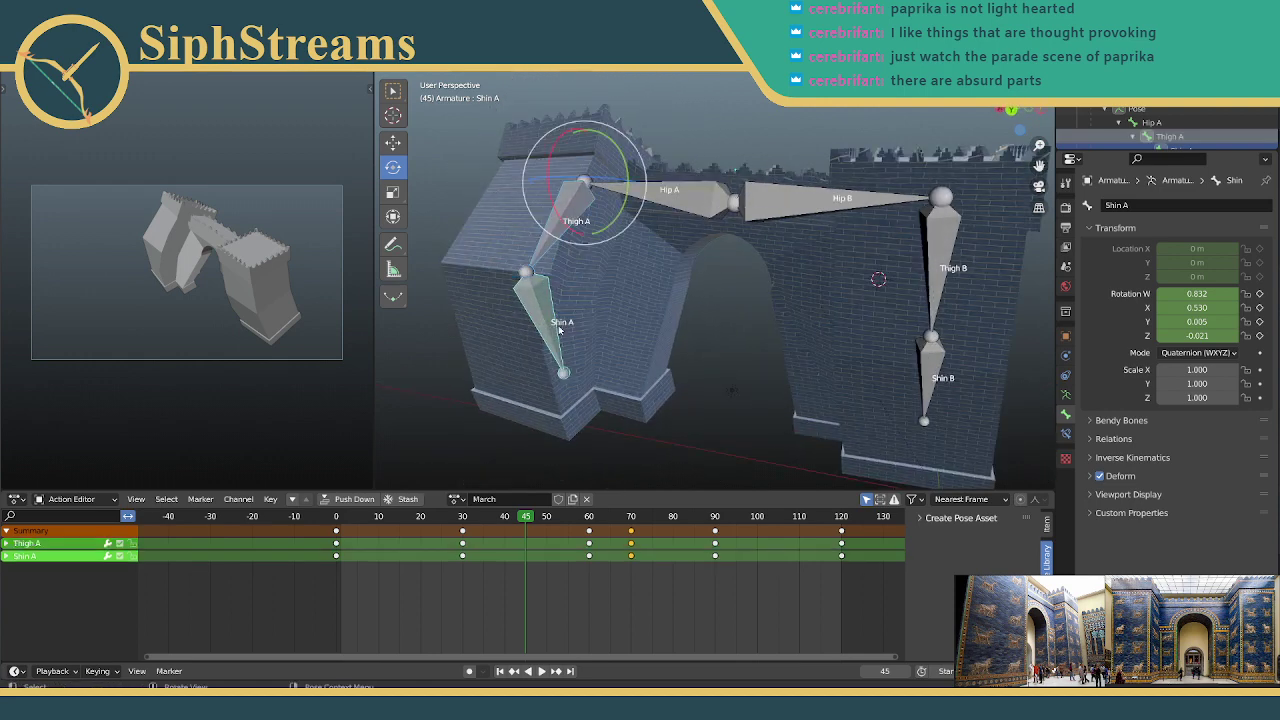
key(i)
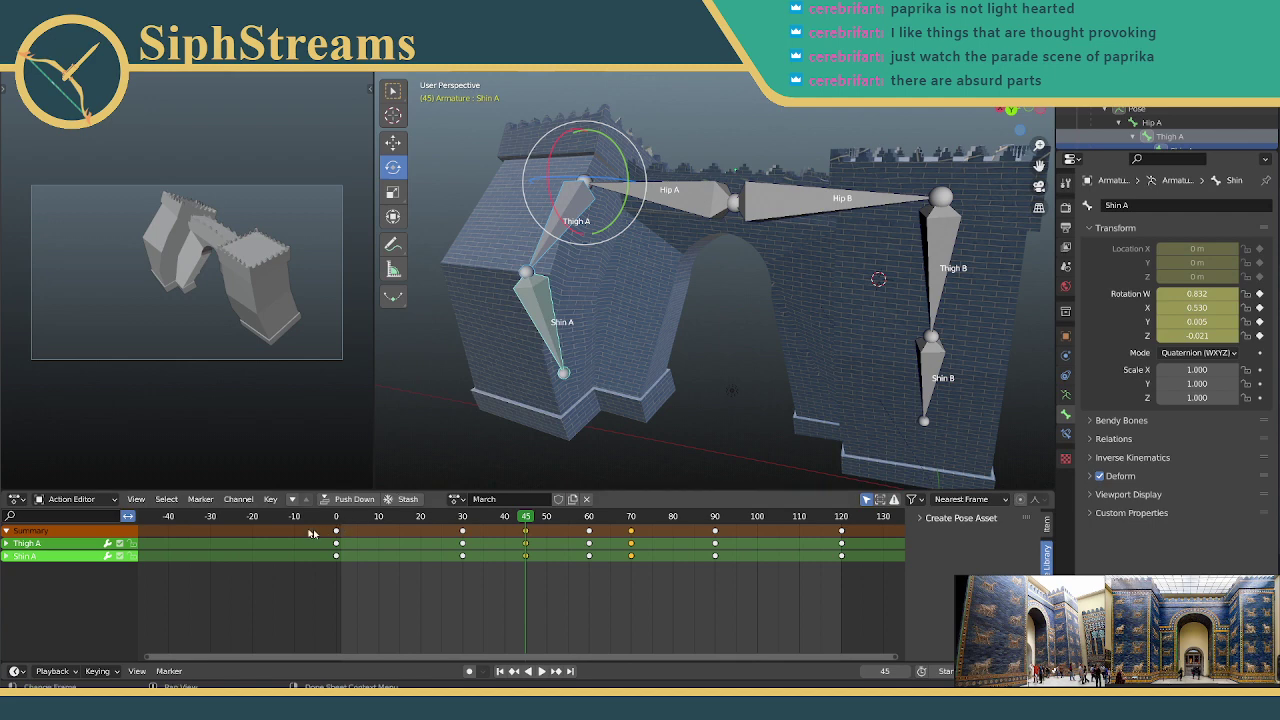
key(space)
scroll(596, 468, down, 5)
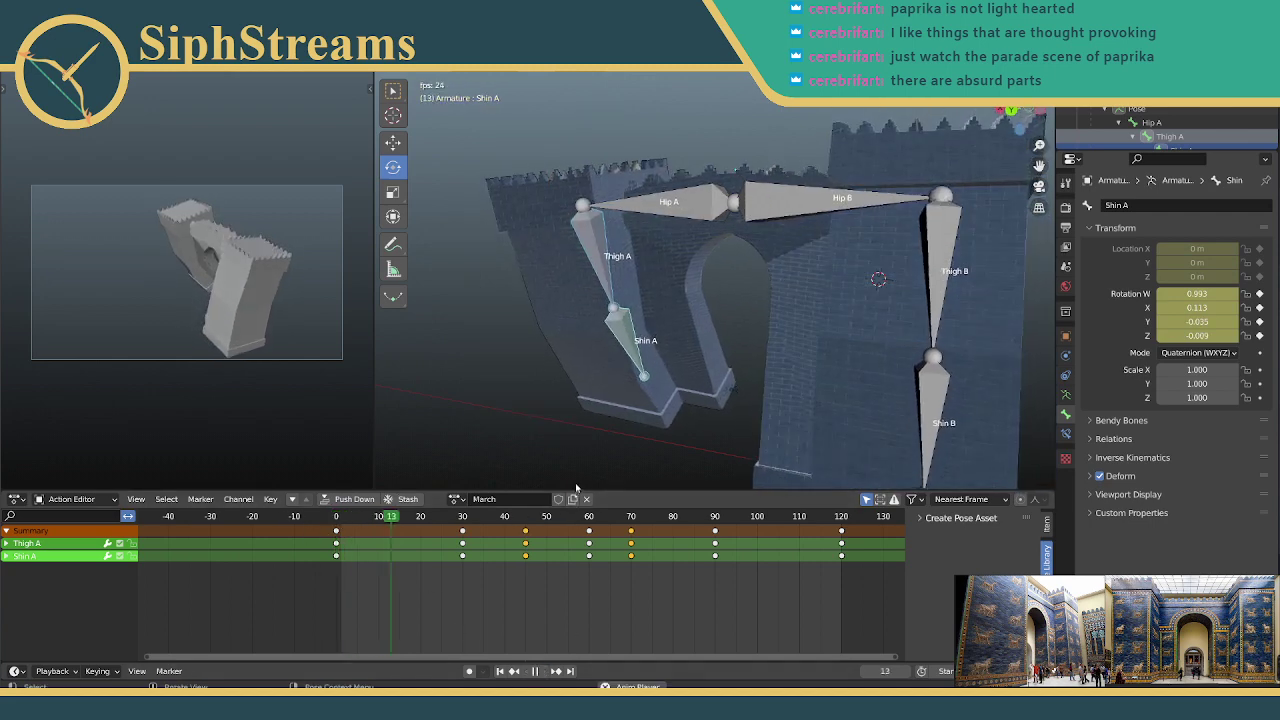
Step: Halt the March action at frame 69 and box-select all six armature bones
scroll(600, 458, up, 4)
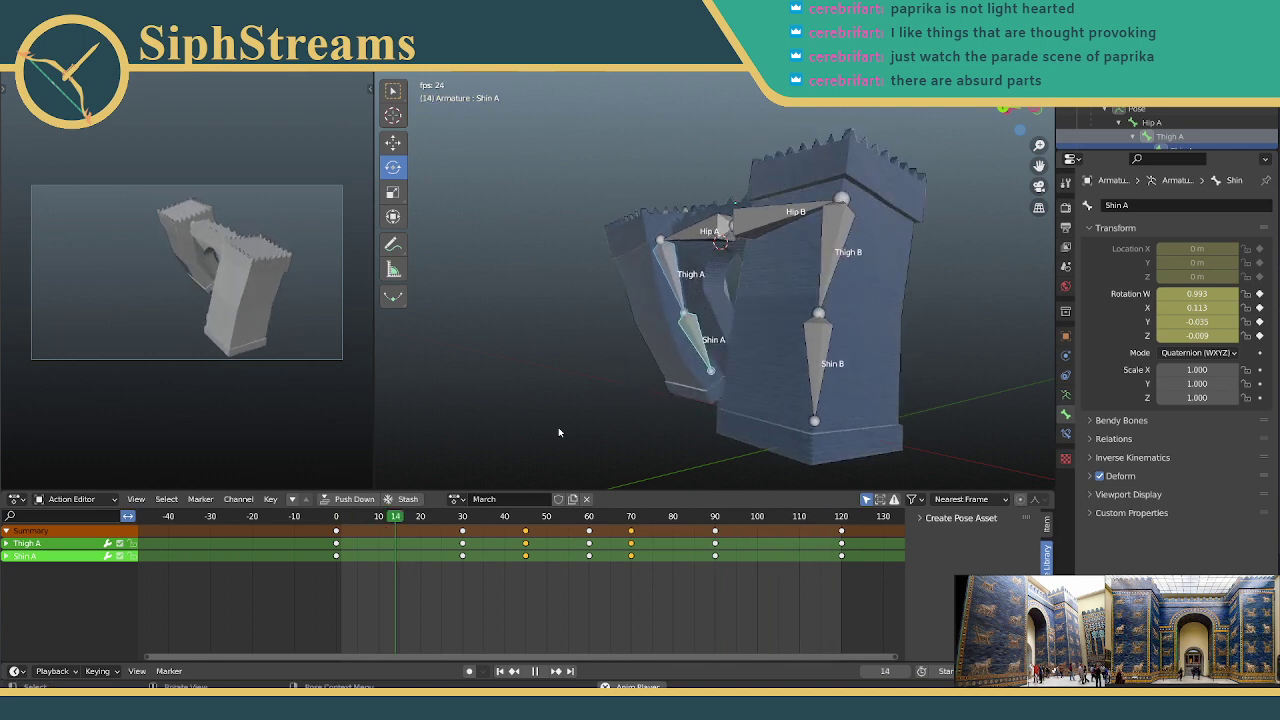
middle_drag(558, 430, 1000, 435)
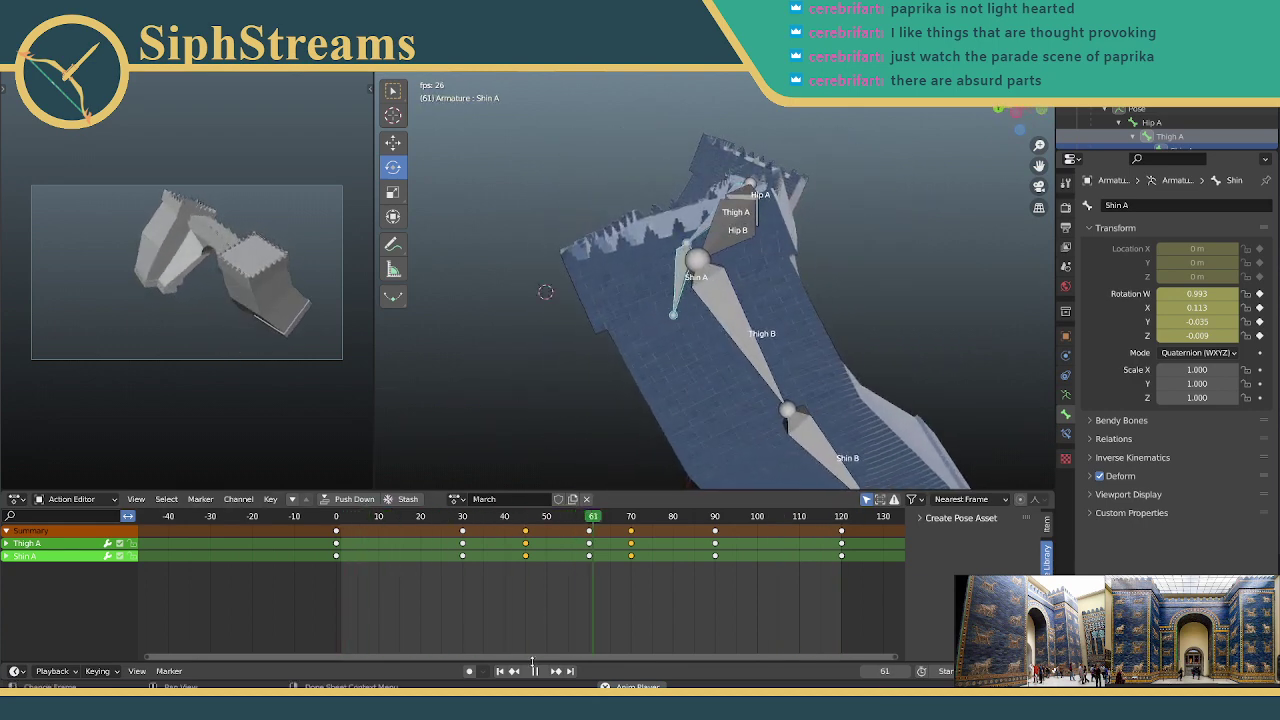
key(space)
middle_drag(536, 449, 816, 350)
drag(524, 244, 825, 383)
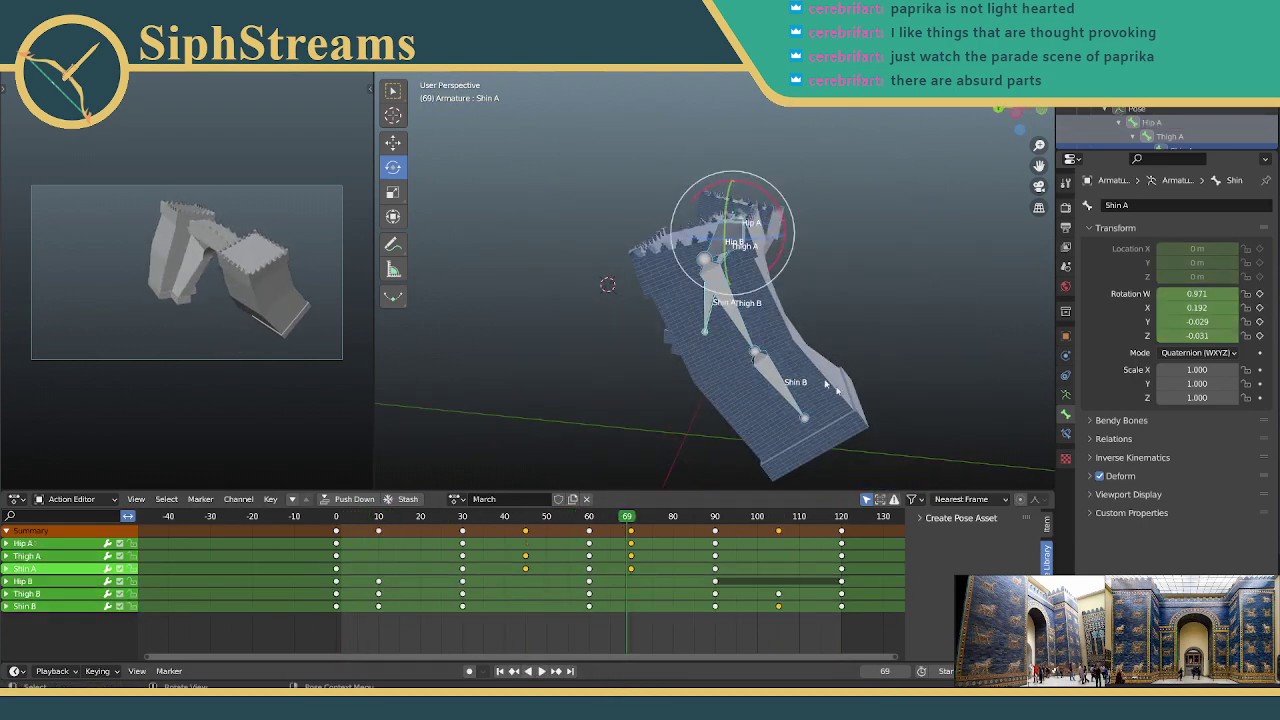
Step: At frame 105, swing Thigh B to a new angle and bend Shin B at the knee
click(752, 340)
middle_drag(752, 340, 834, 313)
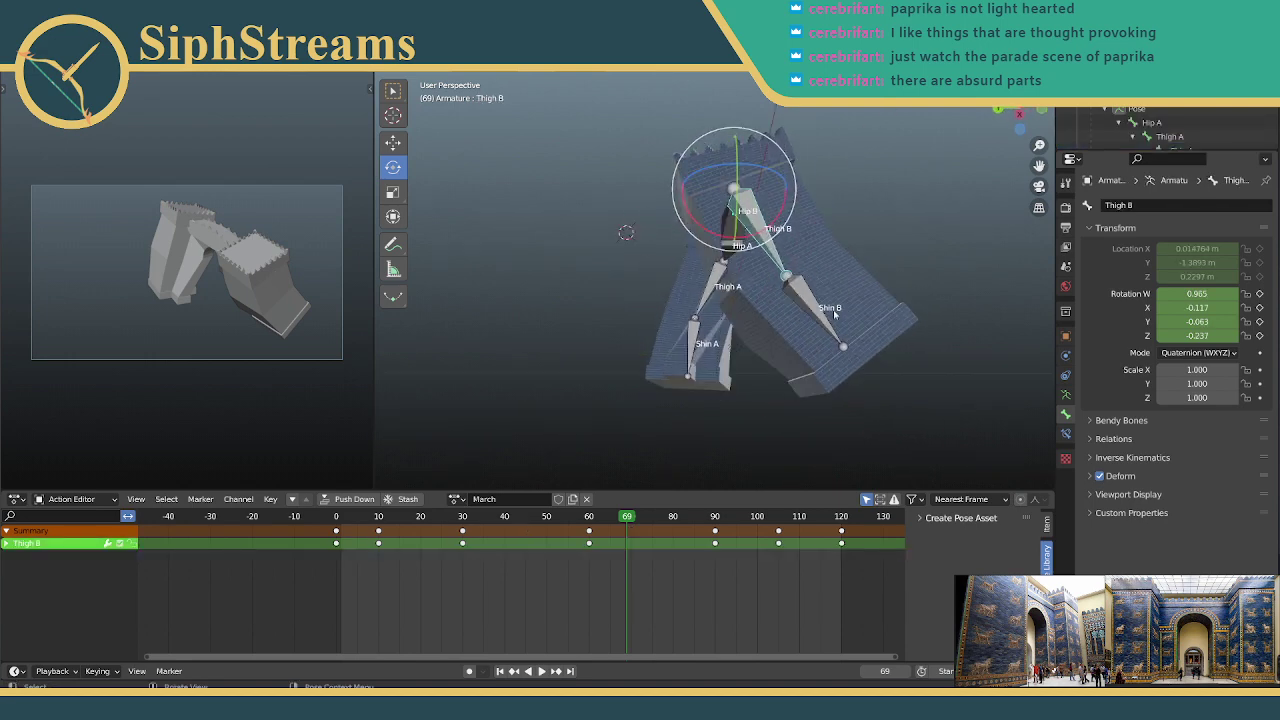
shift+click(815, 307)
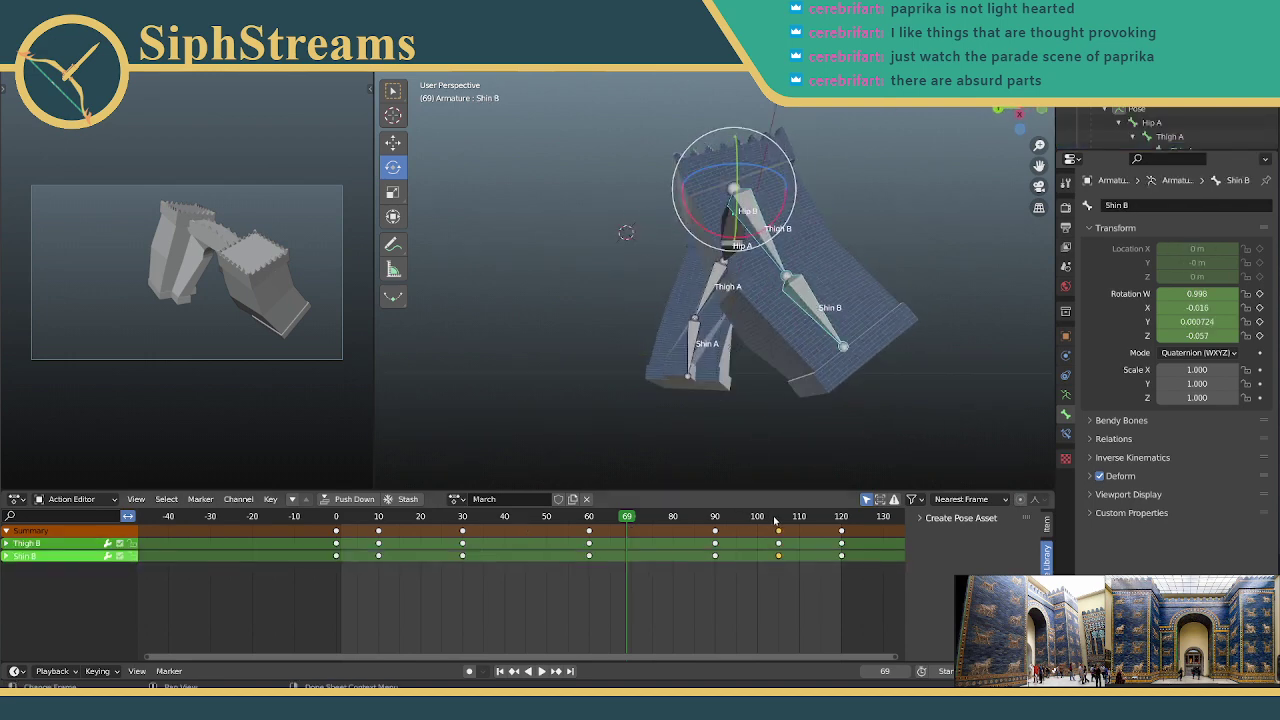
click(778, 518)
middle_drag(673, 328, 684, 396)
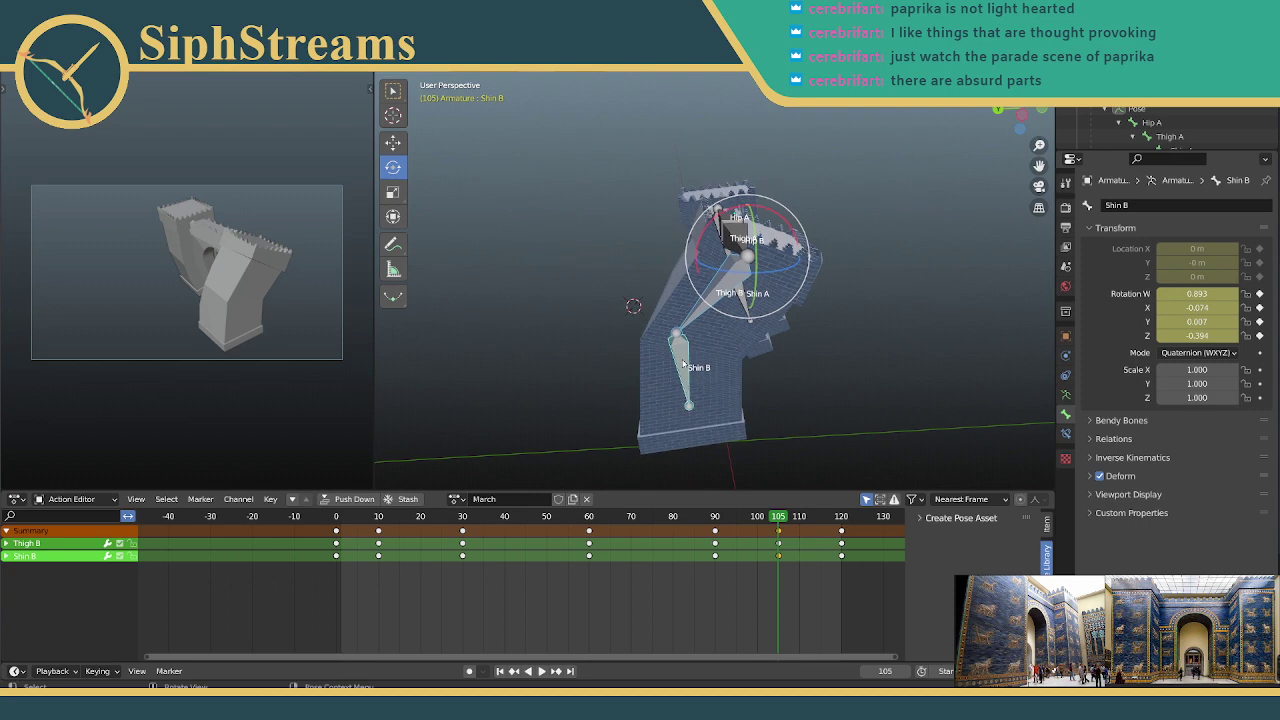
click(684, 365)
middle_drag(766, 349, 776, 321)
click(719, 238)
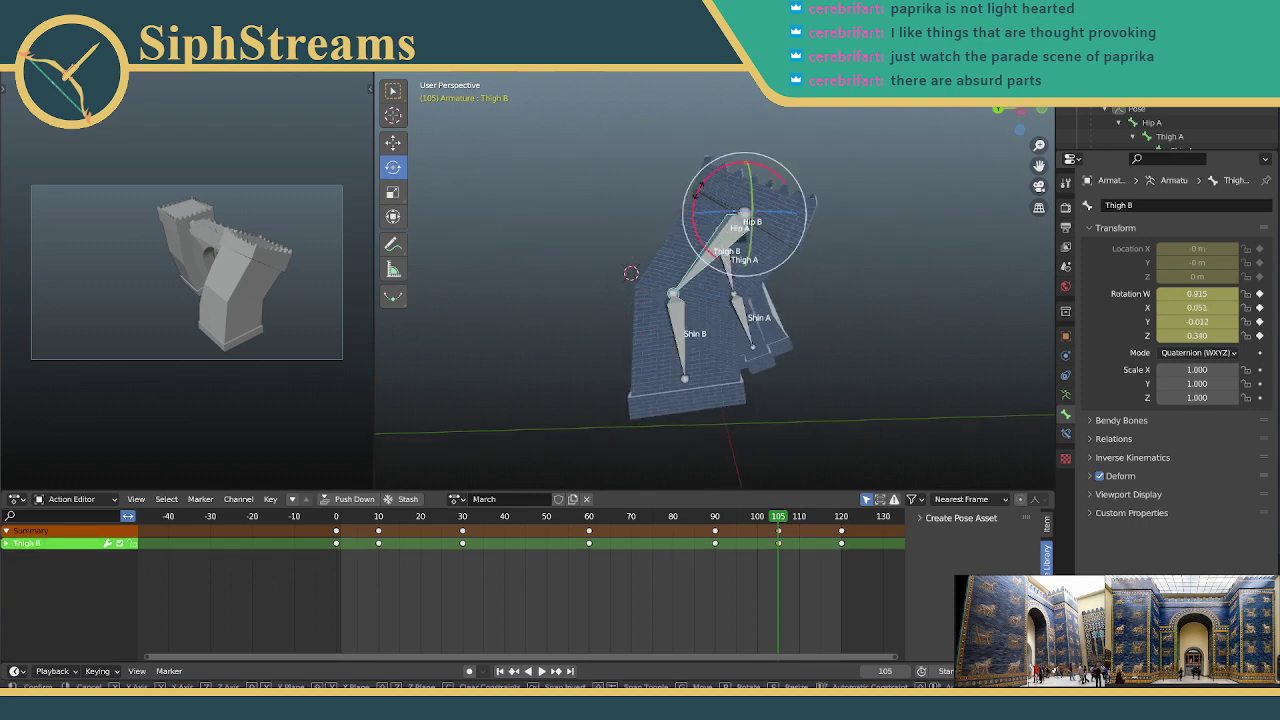
drag(697, 189, 707, 191)
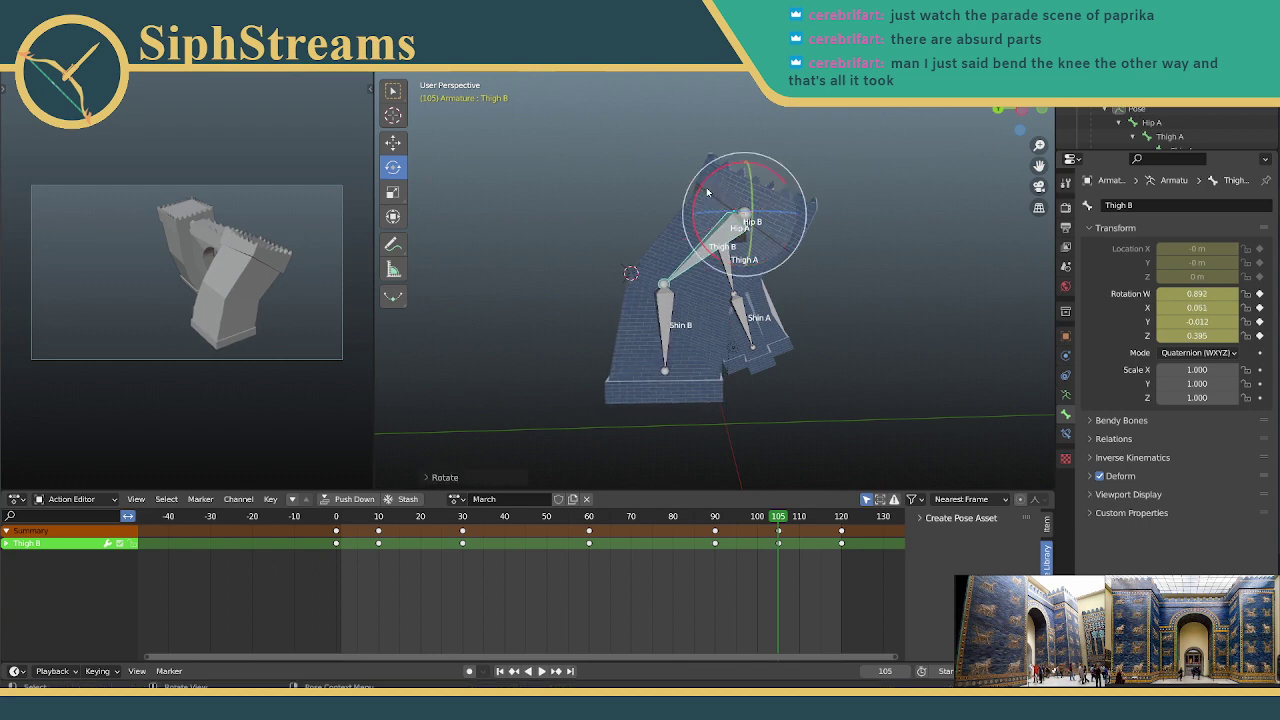
click(659, 306)
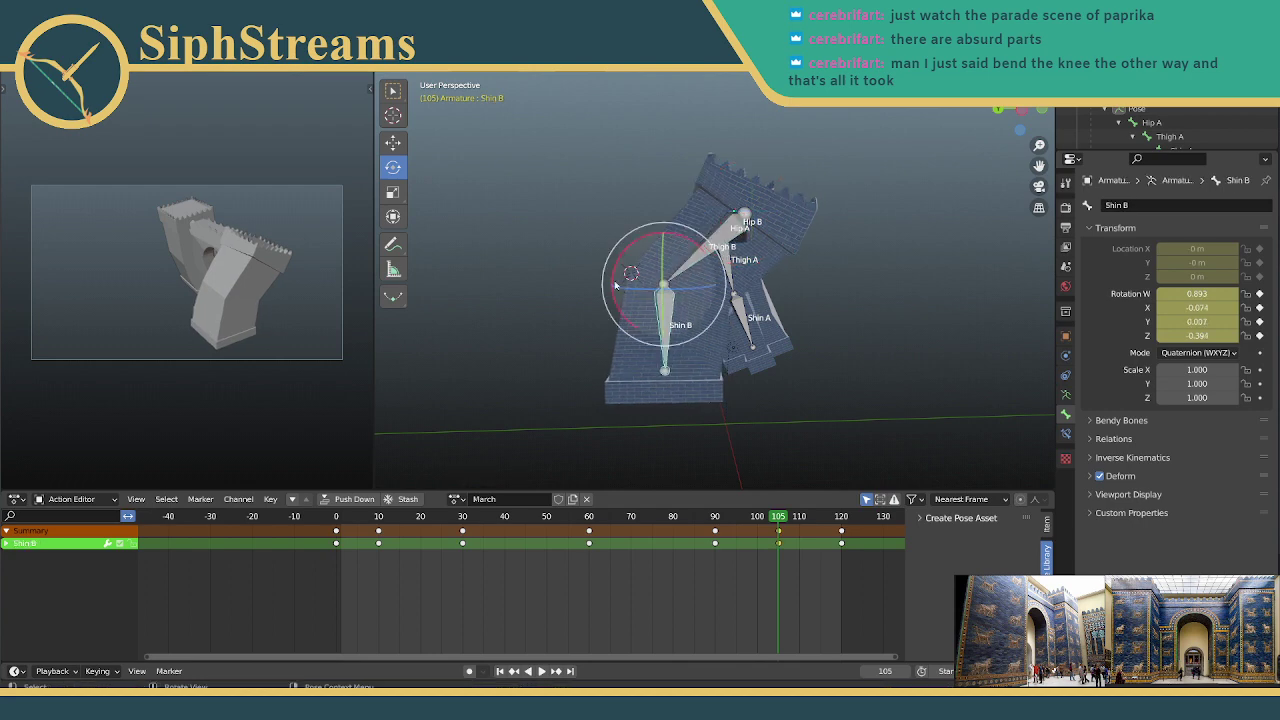
drag(614, 284, 614, 285)
middle_drag(614, 285, 519, 291)
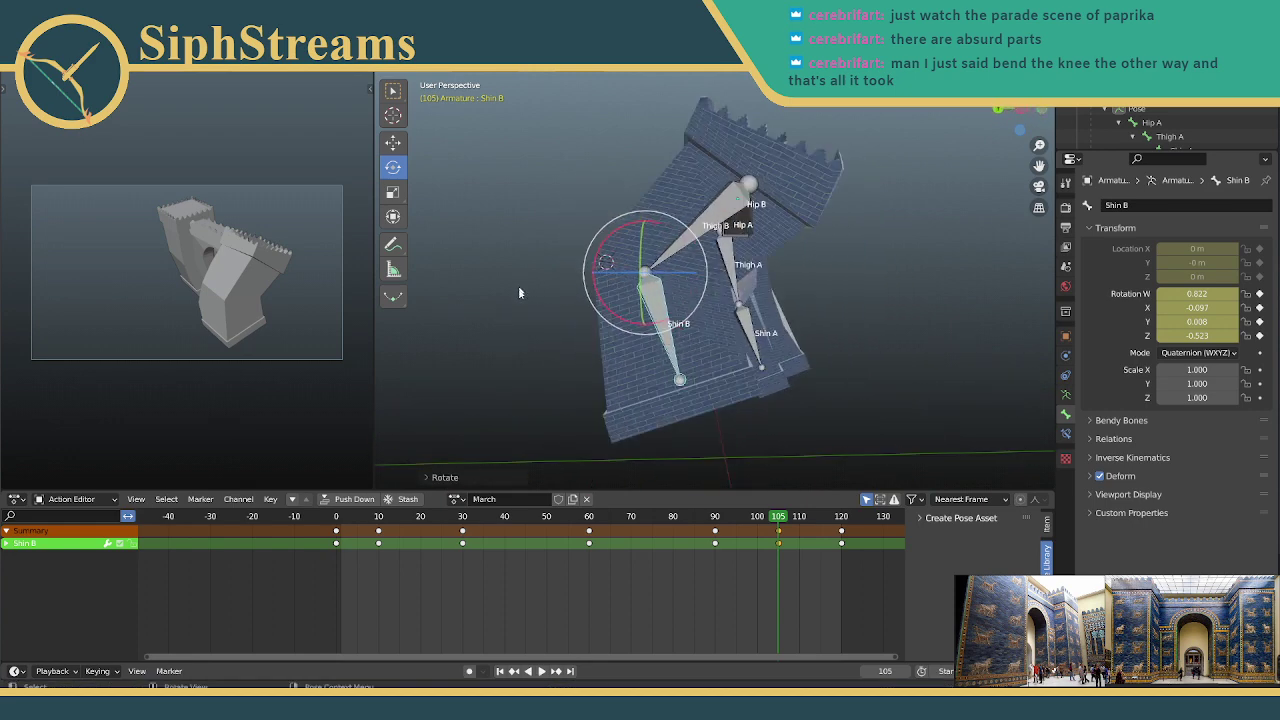
Step: Key location and rotation for Thigh B and Shin B, then deselect all bones
right_click(785, 538)
click(667, 268)
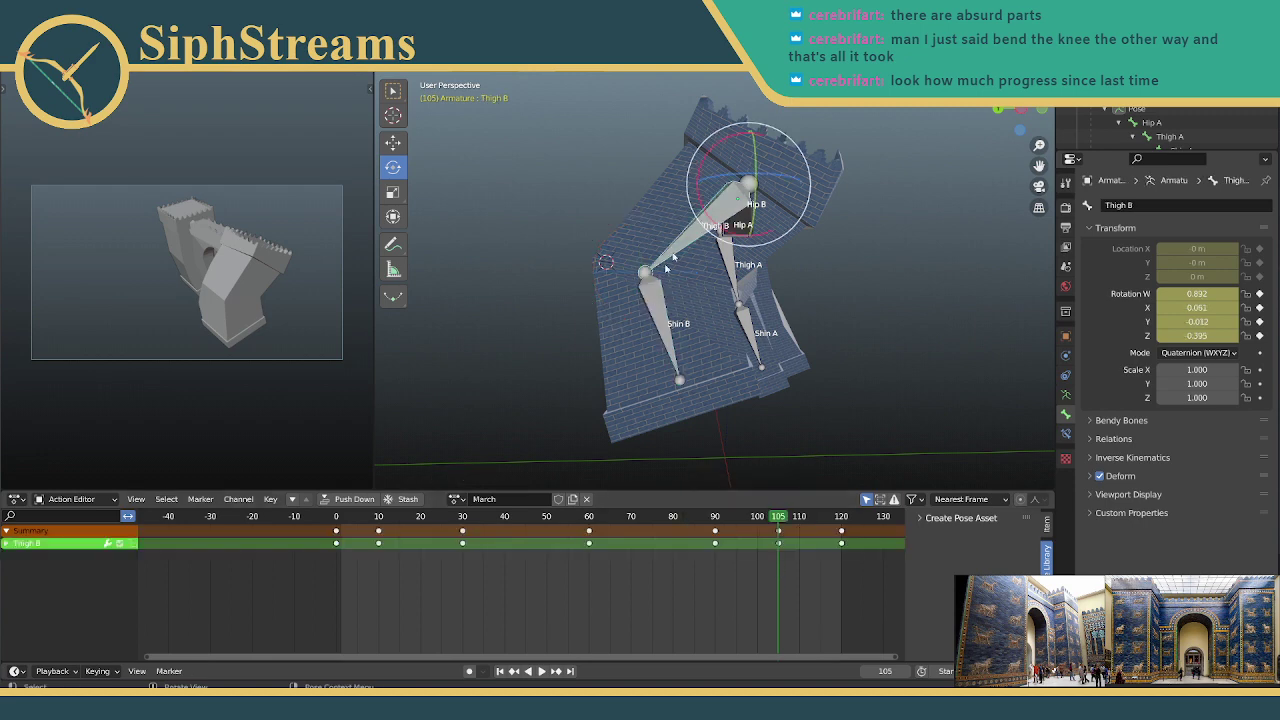
shift+click(651, 319)
key(i)
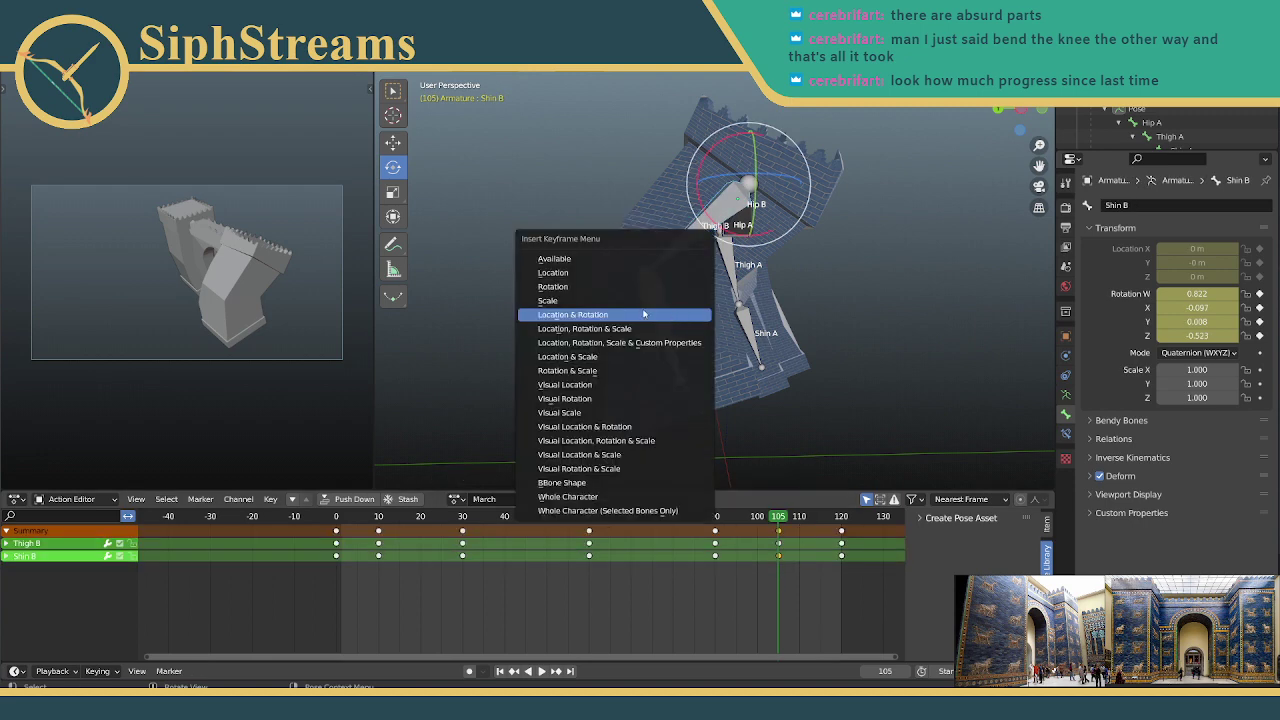
click(643, 314)
middle_drag(643, 314, 863, 306)
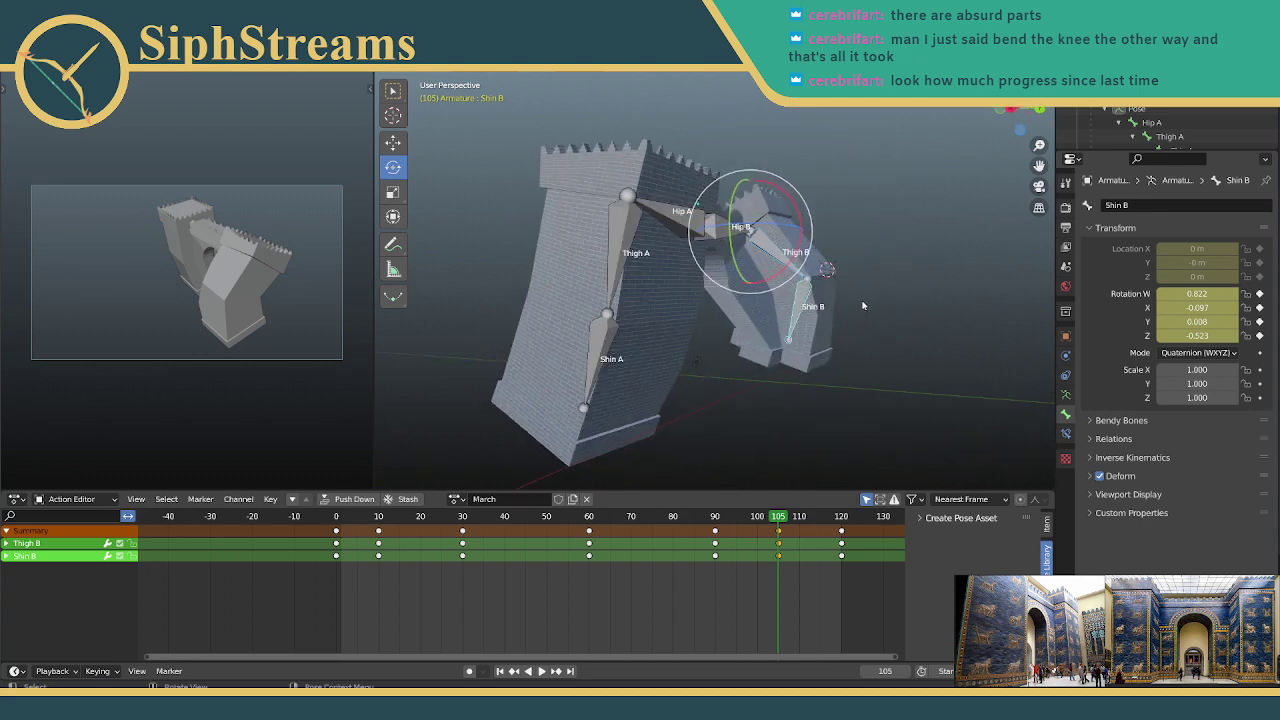
scroll(682, 366, down, 3)
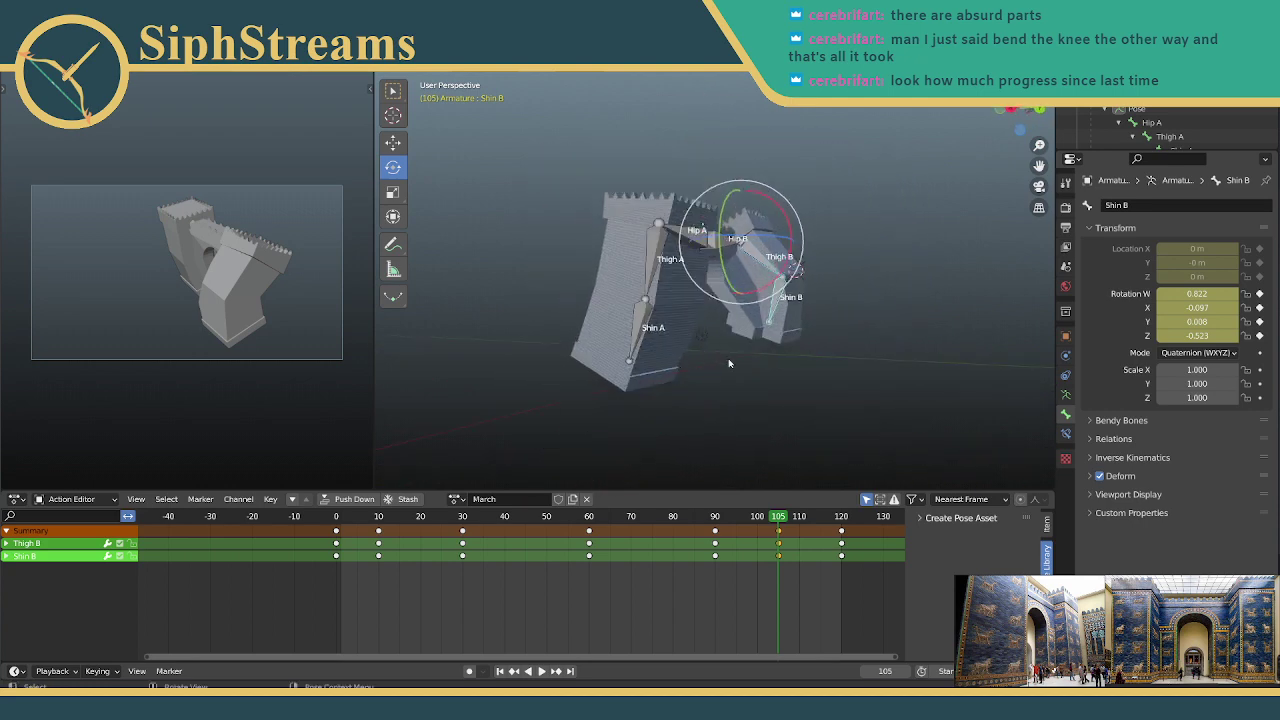
click(730, 365)
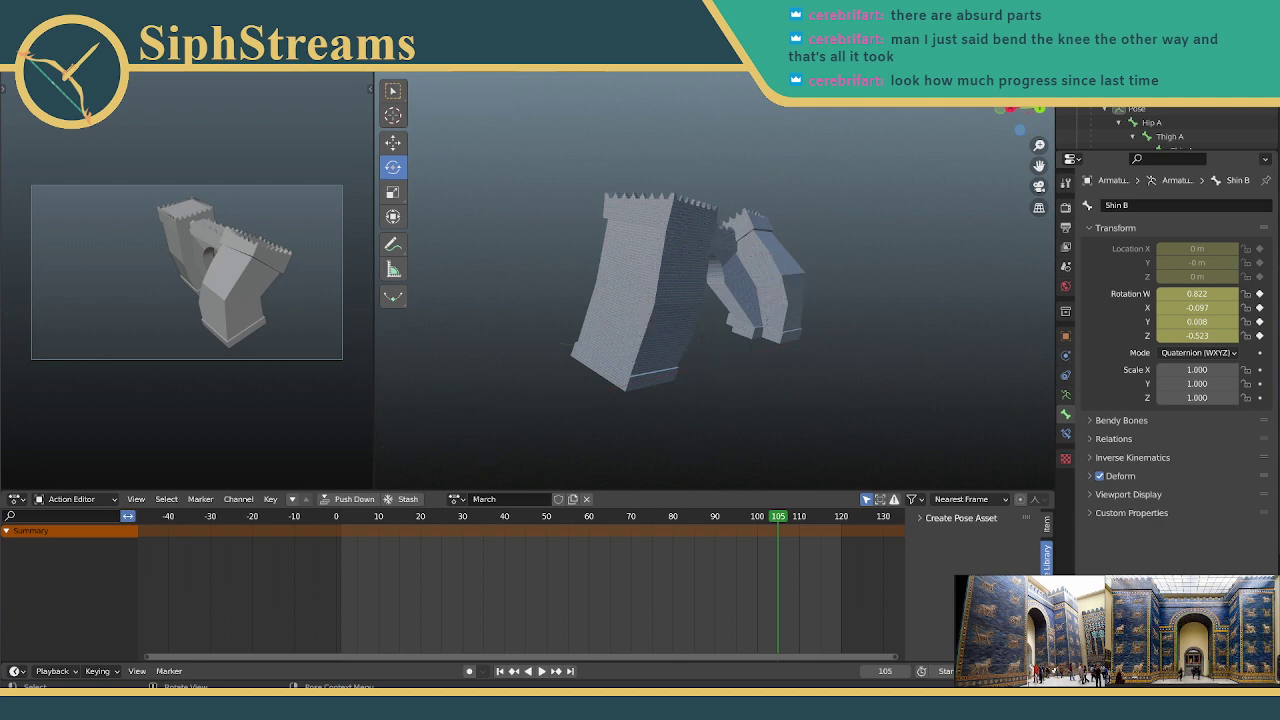
middle_drag(837, 234, 788, 222)
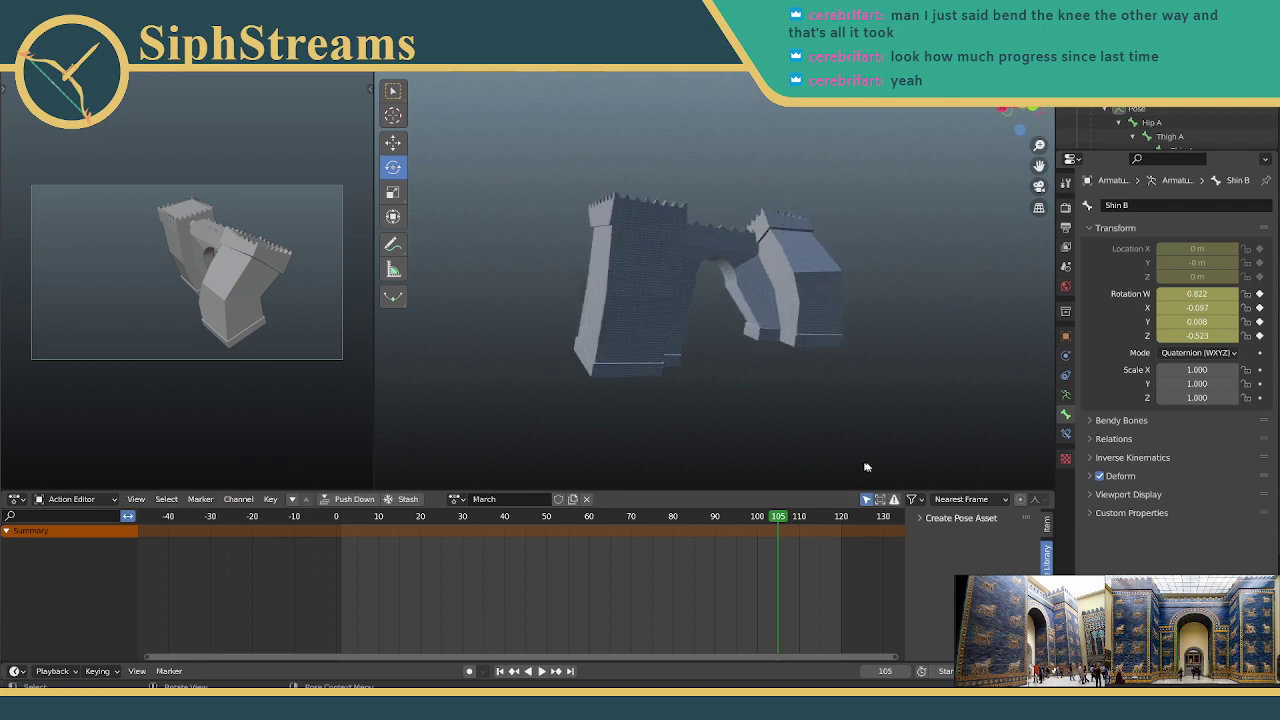
click(341, 518)
key(space)
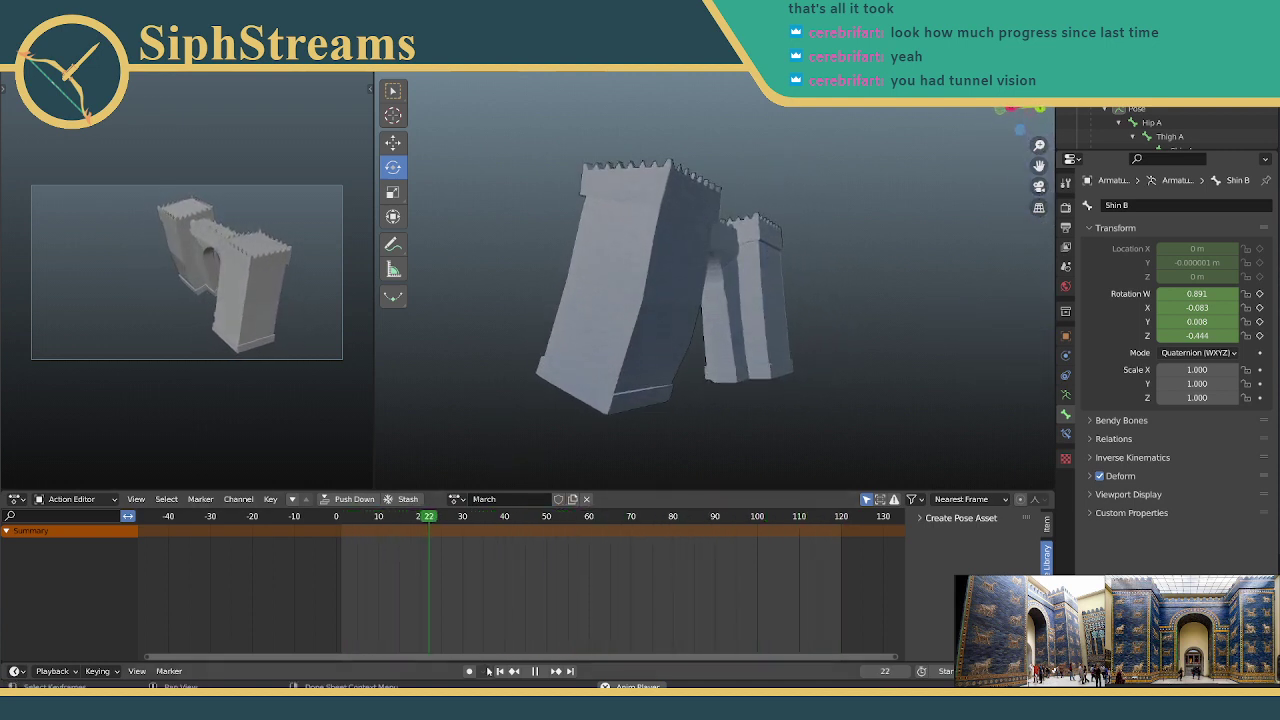
click(537, 672)
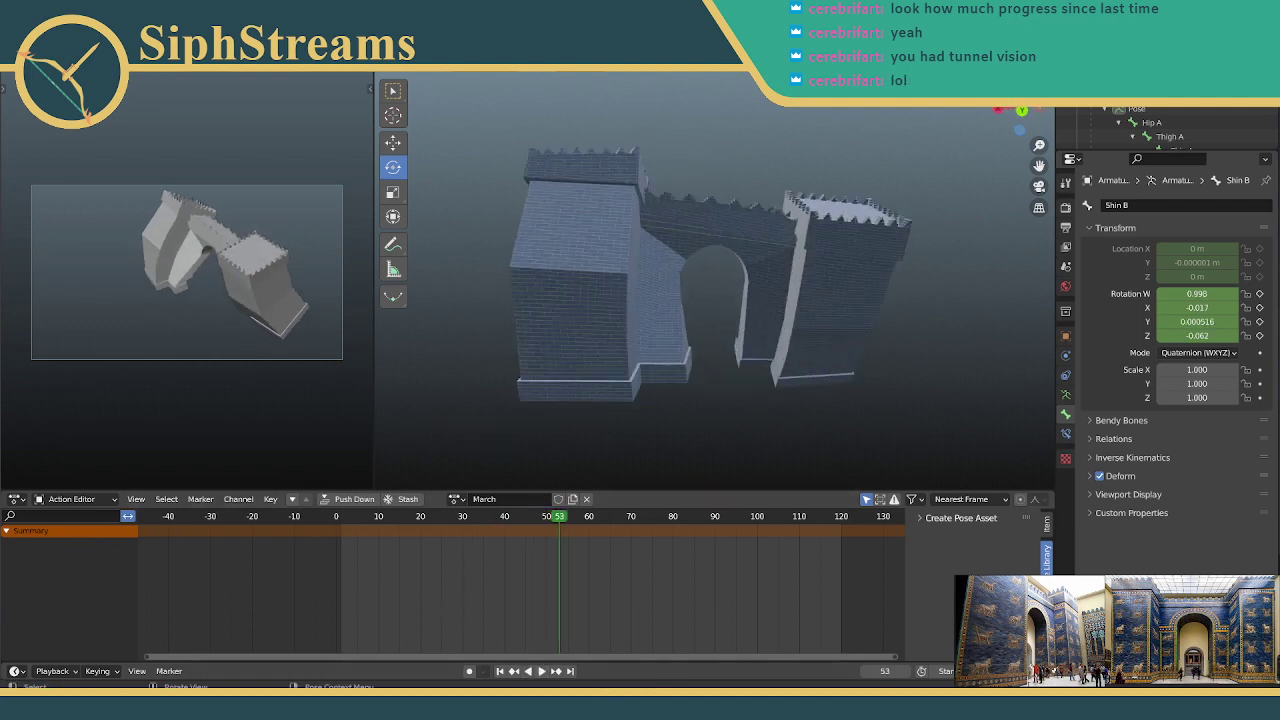
Step: Replay March from frame 0 and scrub to around frame 45
drag(507, 176, 958, 386)
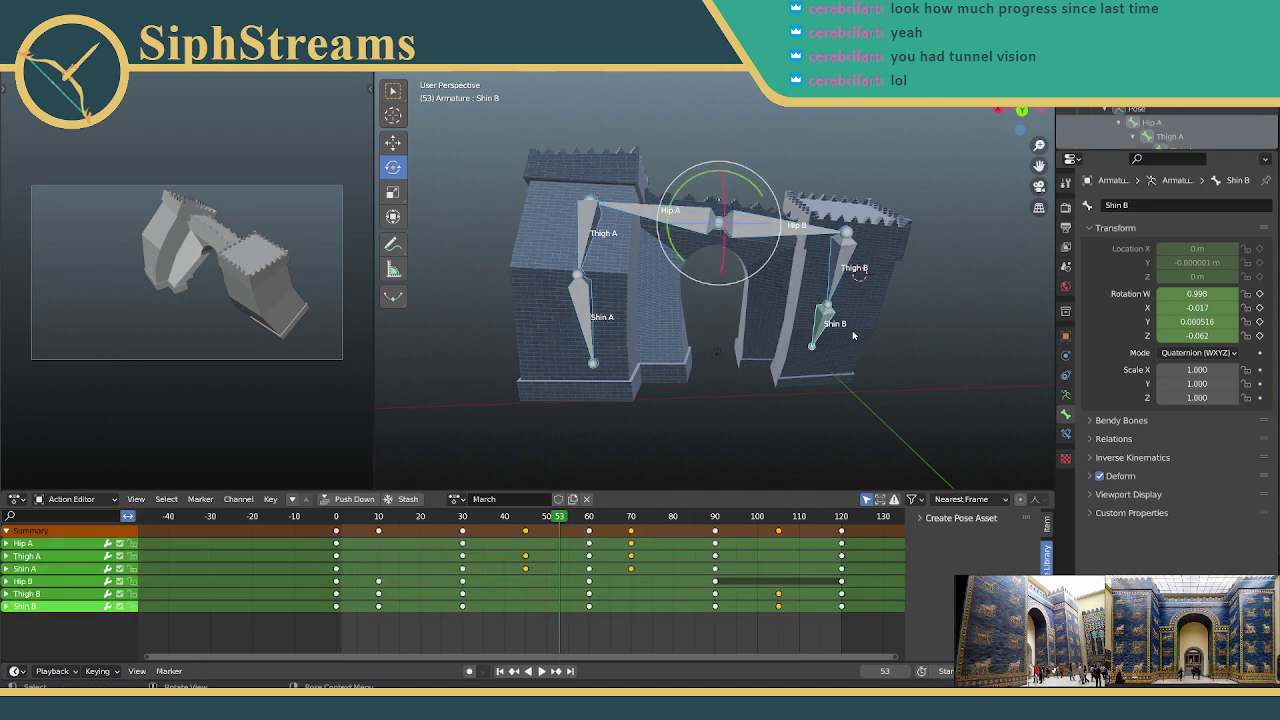
middle_drag(853, 335, 697, 391)
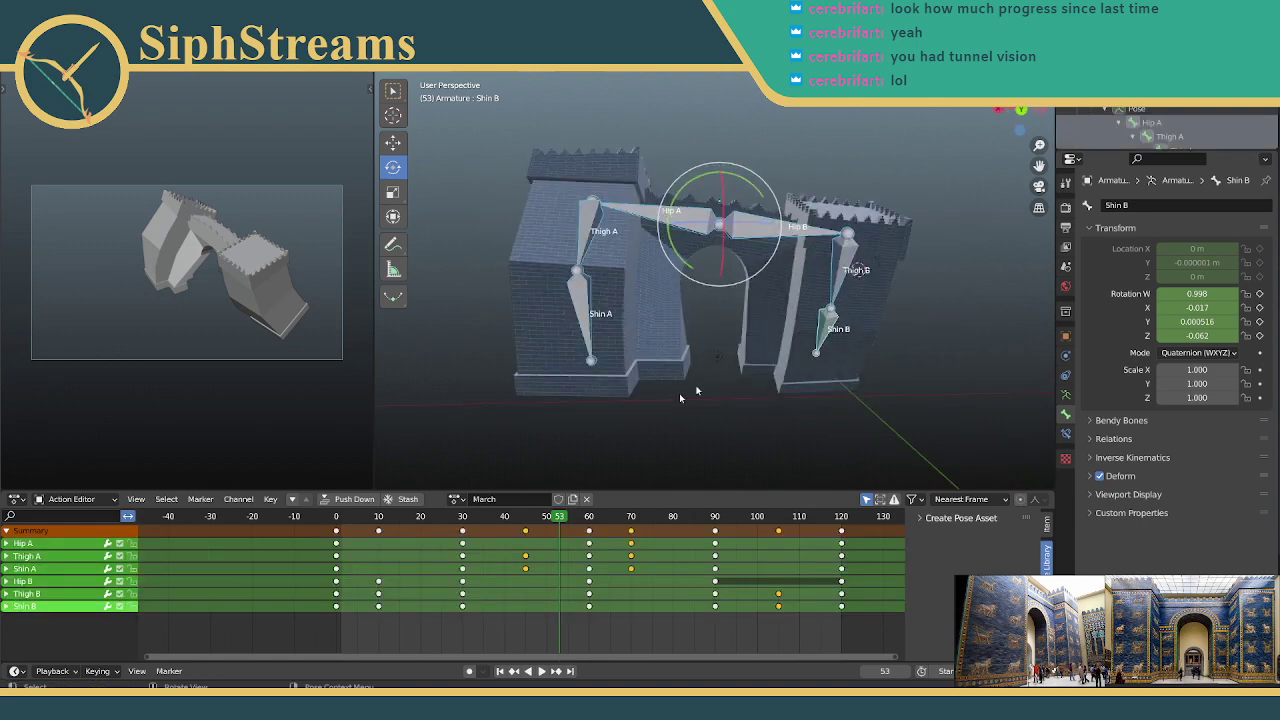
key(shift+Left)
key(space)
drag(338, 523, 527, 519)
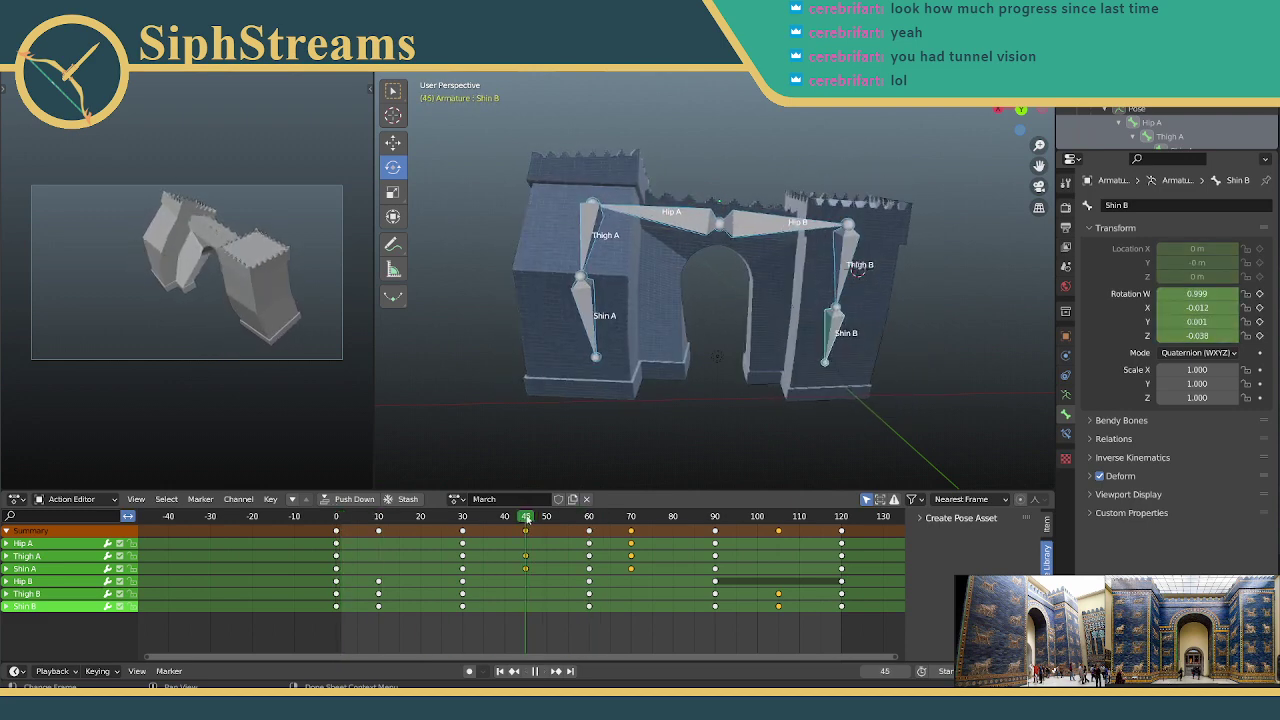
Step: Rotate Hip A to swing the left tower and rotate Thigh A to adjust the left leg
click(645, 222)
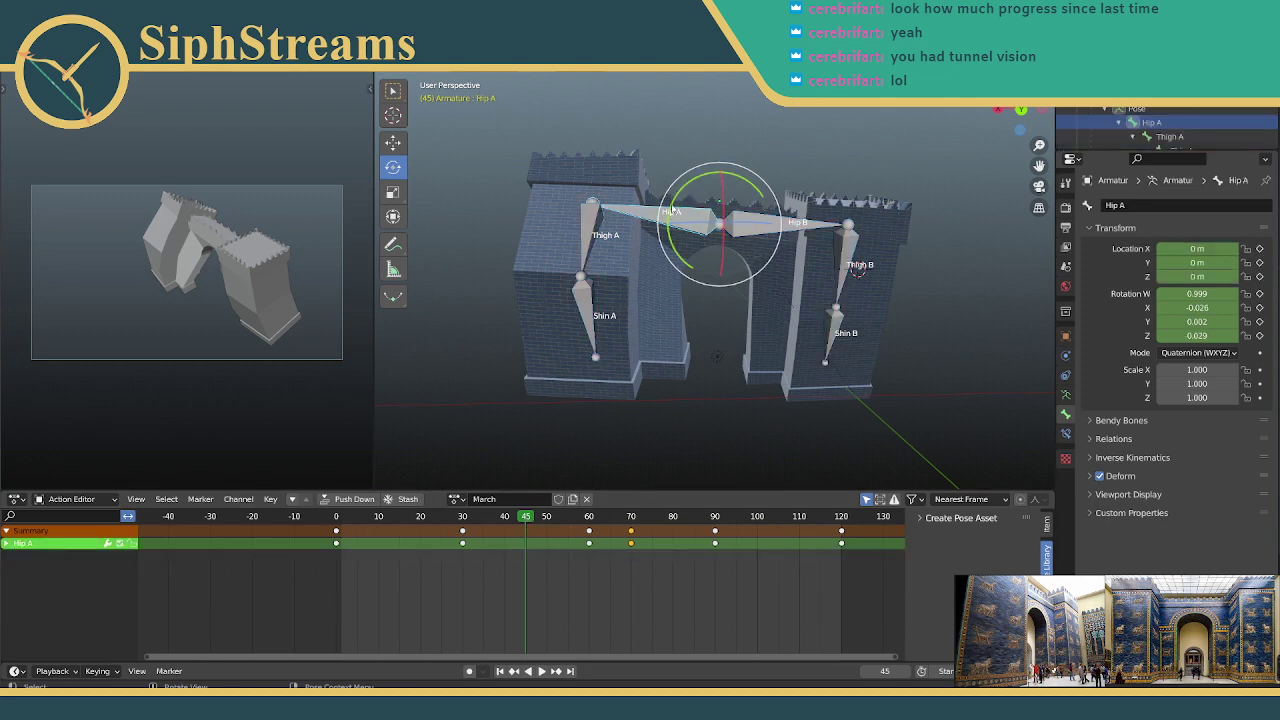
drag(672, 208, 588, 190)
click(588, 215)
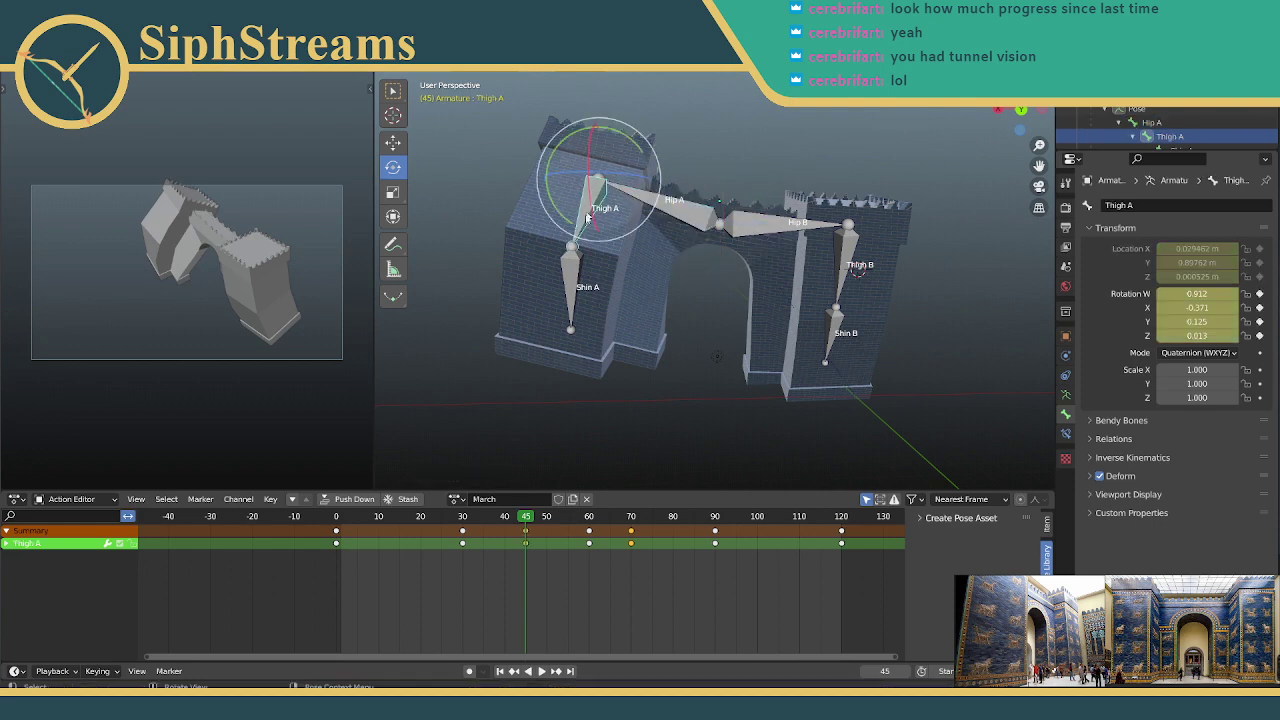
drag(628, 143, 615, 144)
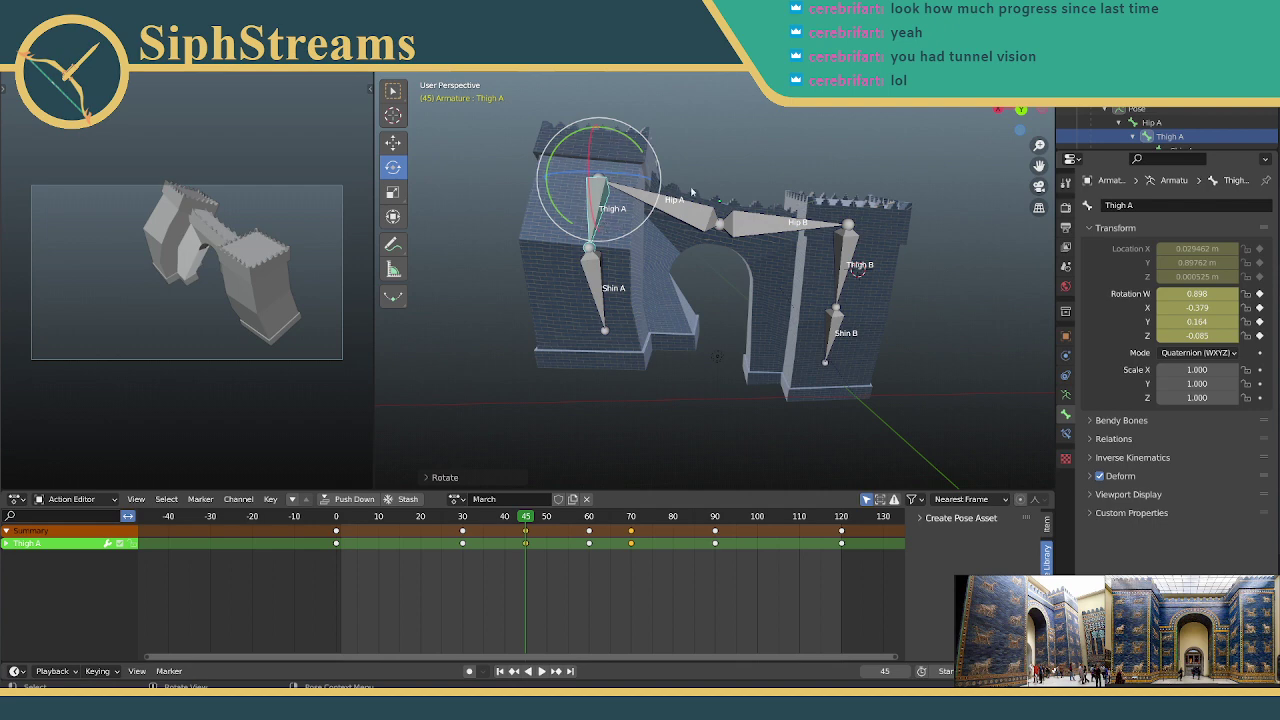
Step: Key Hip A, Thigh A and Shin A at frame 45 with Only Selected Channels
click(678, 204)
click(593, 262)
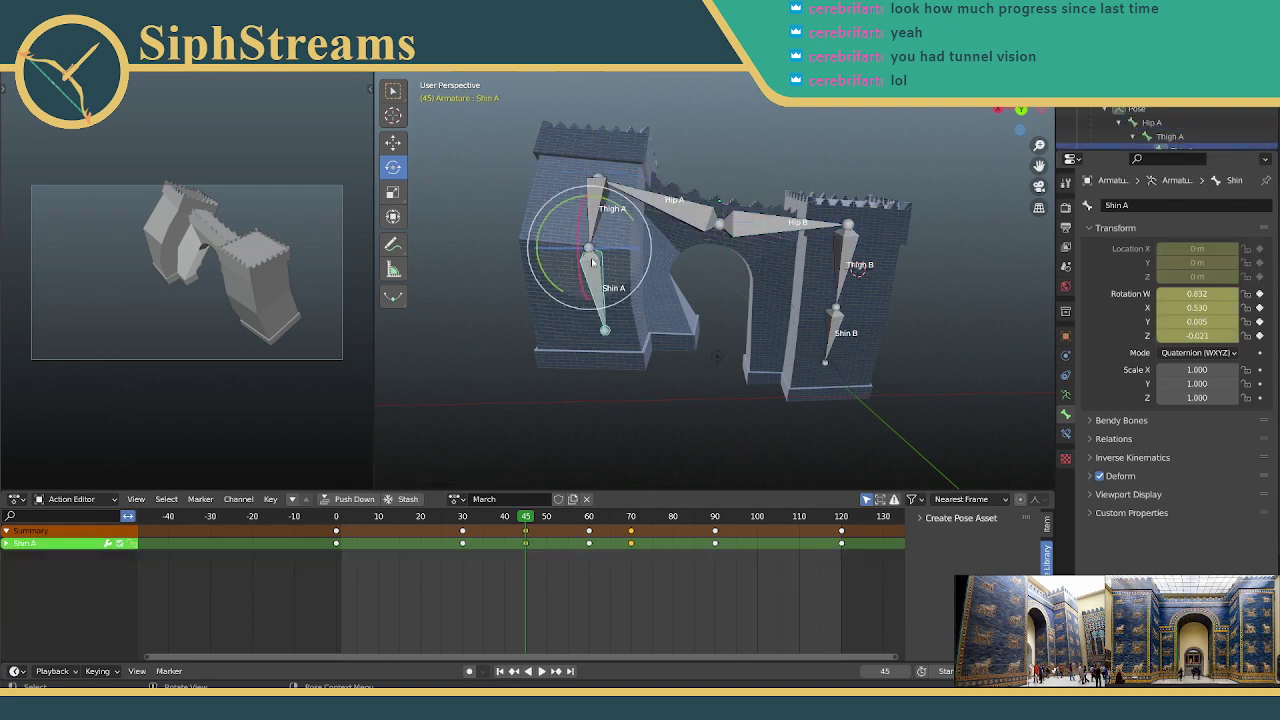
shift+click(693, 207)
shift+click(601, 207)
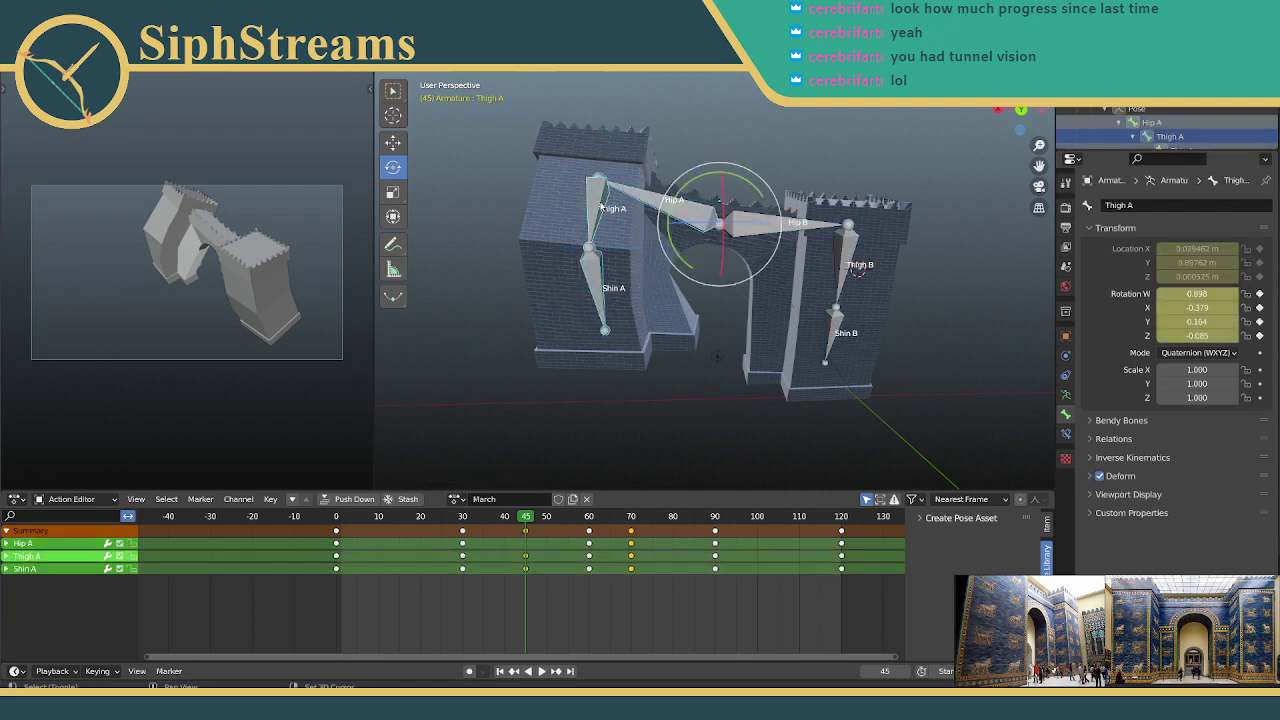
key(i)
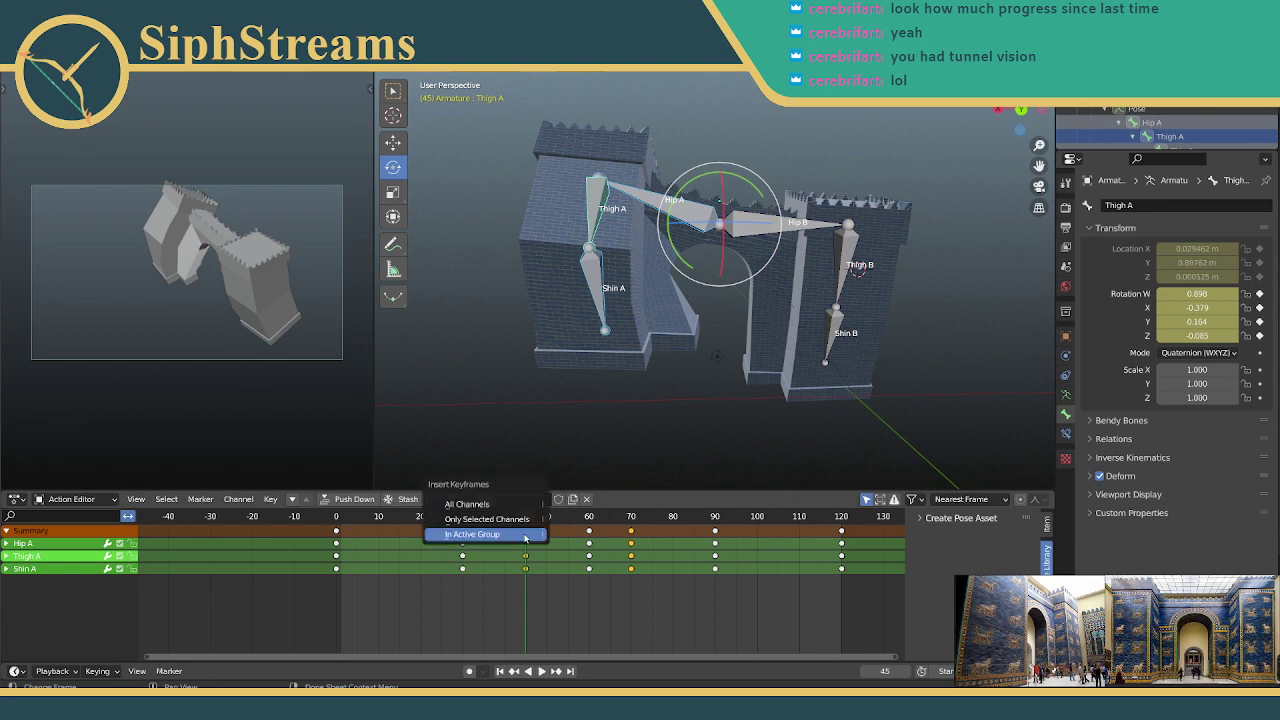
click(527, 520)
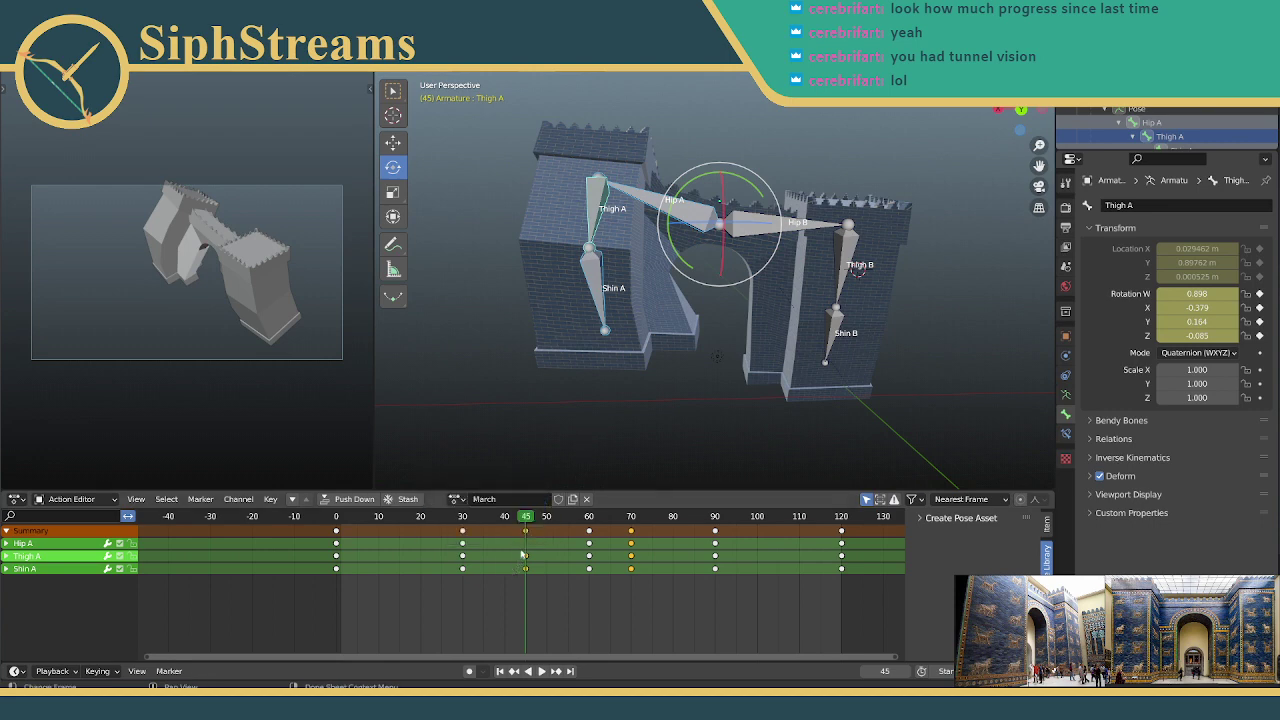
key(i)
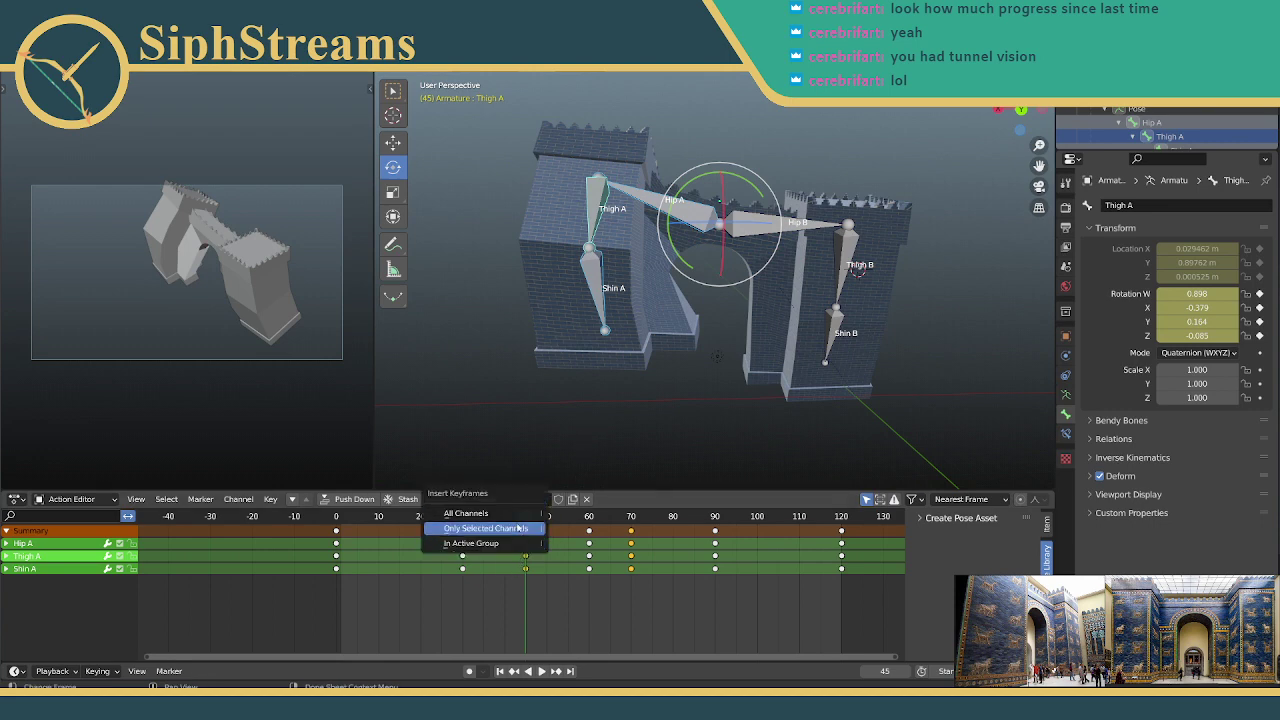
click(521, 528)
Step: Deselect the bones and play March again from frame 11
click(617, 384)
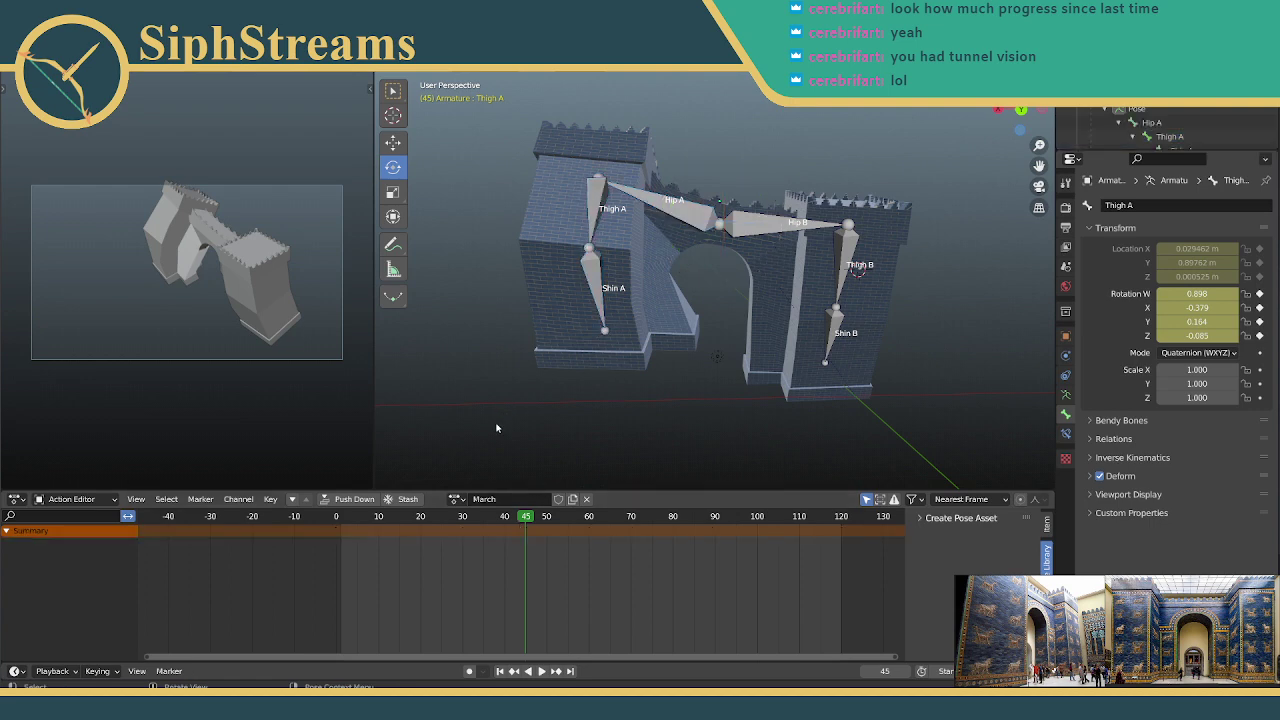
click(381, 517)
click(541, 671)
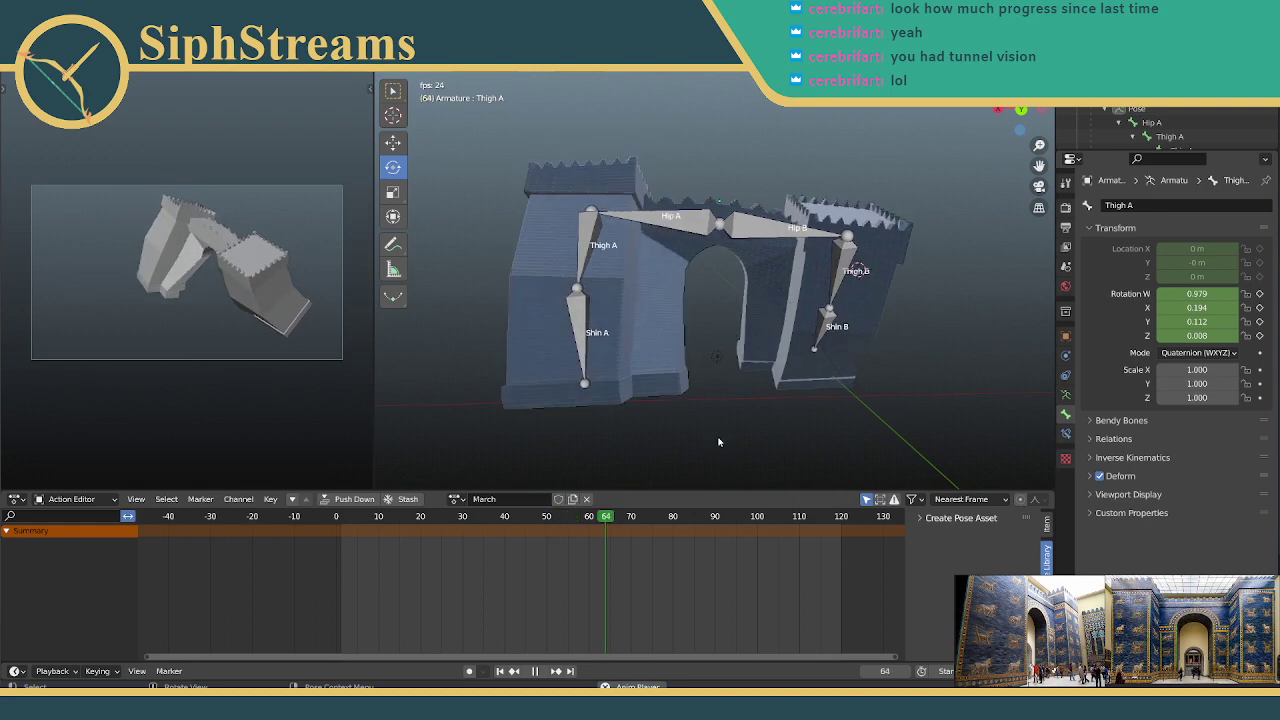
middle_drag(714, 443, 879, 414)
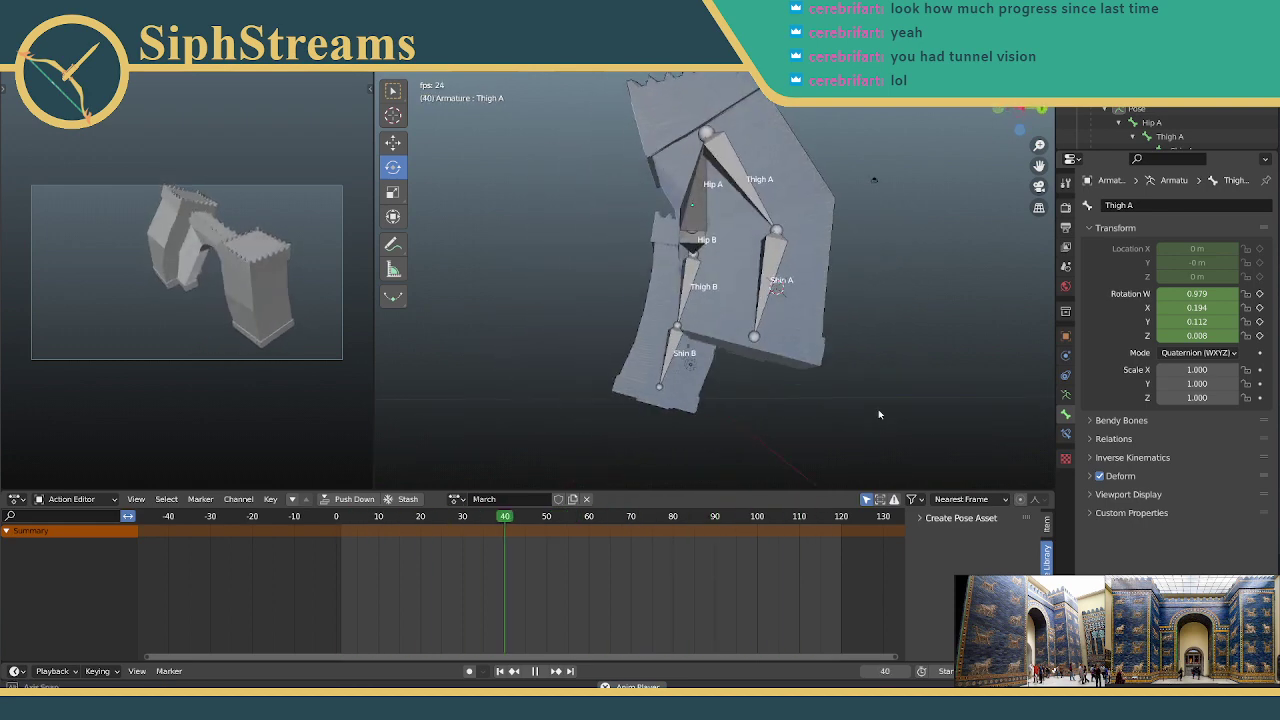
middle_drag(879, 414, 865, 417)
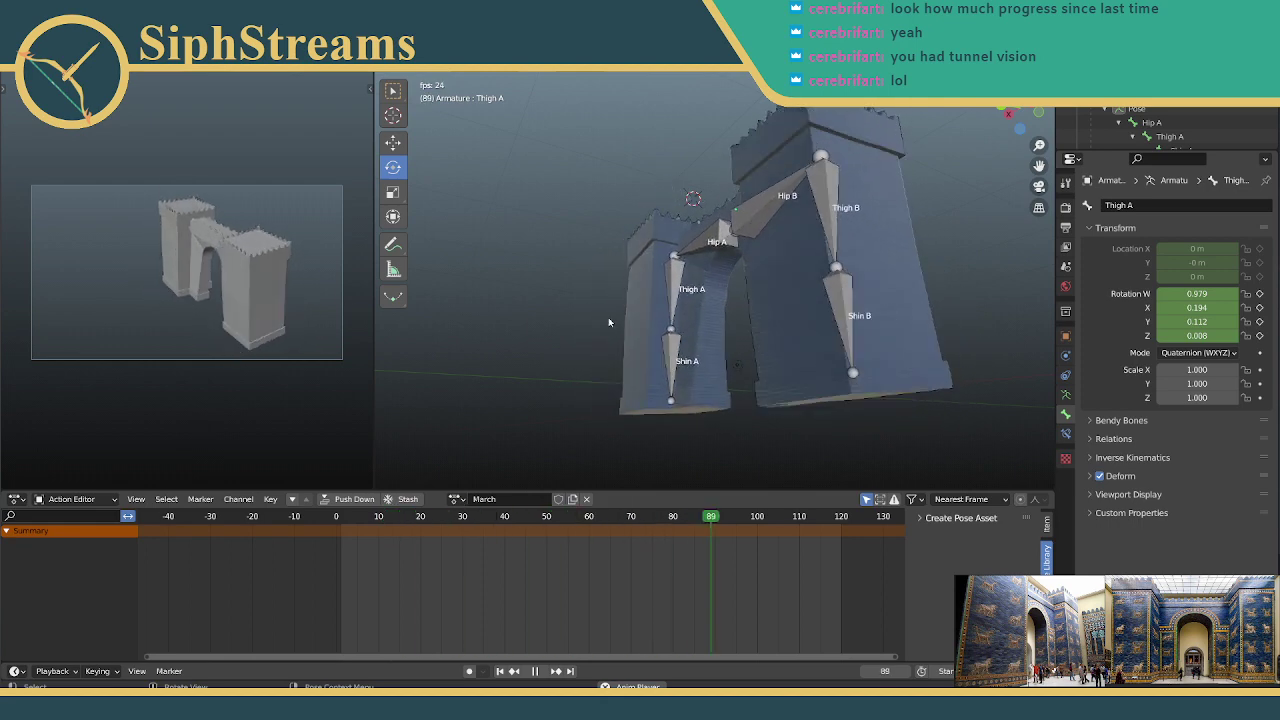
middle_drag(645, 301, 703, 375)
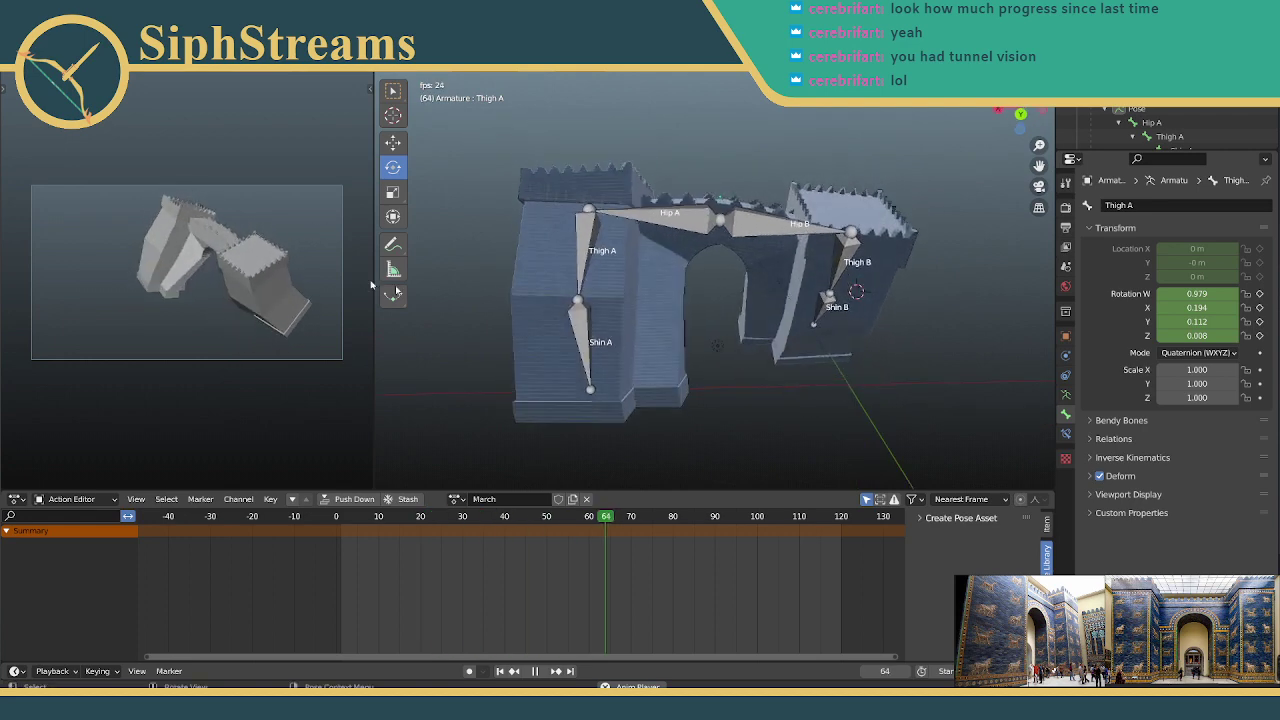
middle_drag(815, 318, 697, 308)
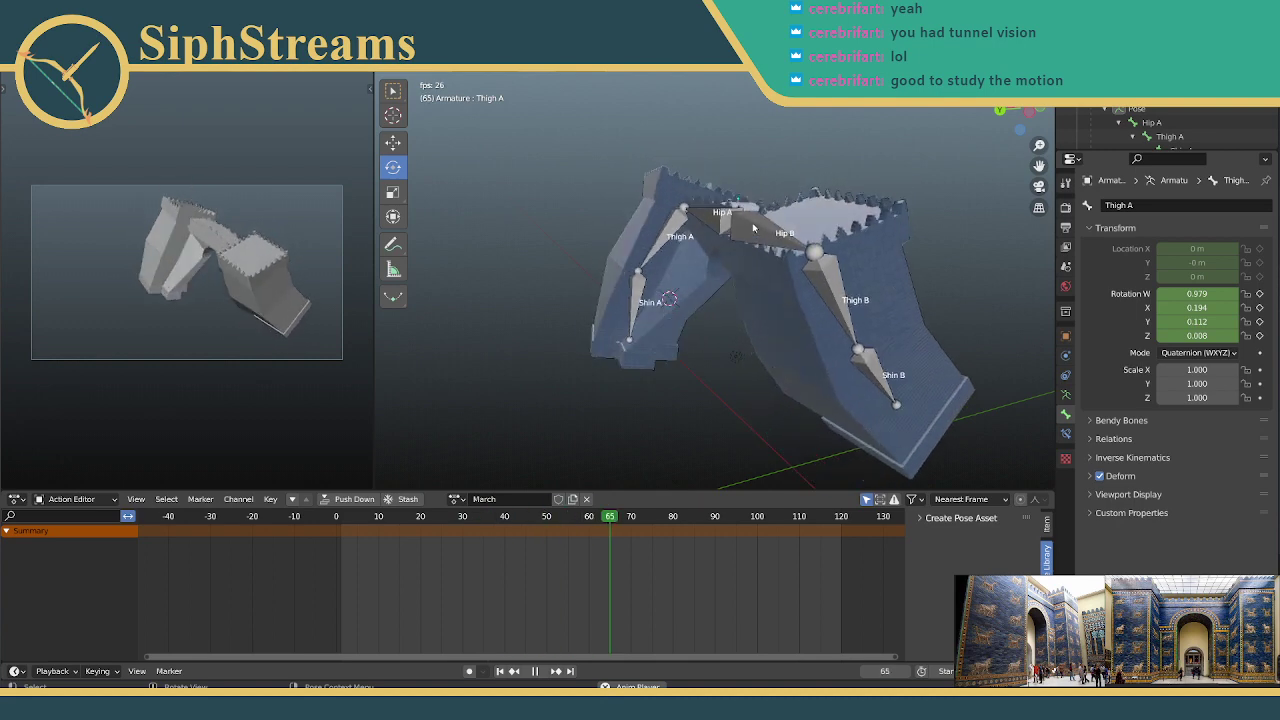
Step: Pause March, select Hip B and set the current frame to 90
click(534, 673)
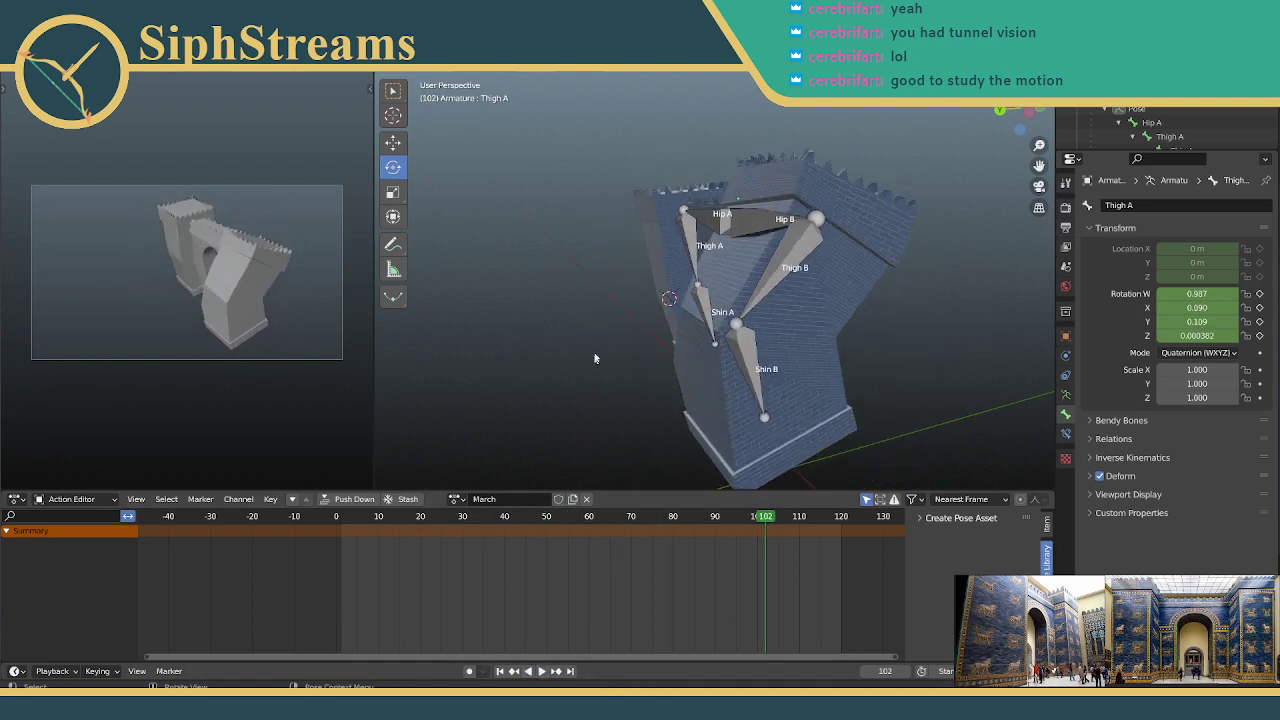
middle_drag(594, 357, 888, 335)
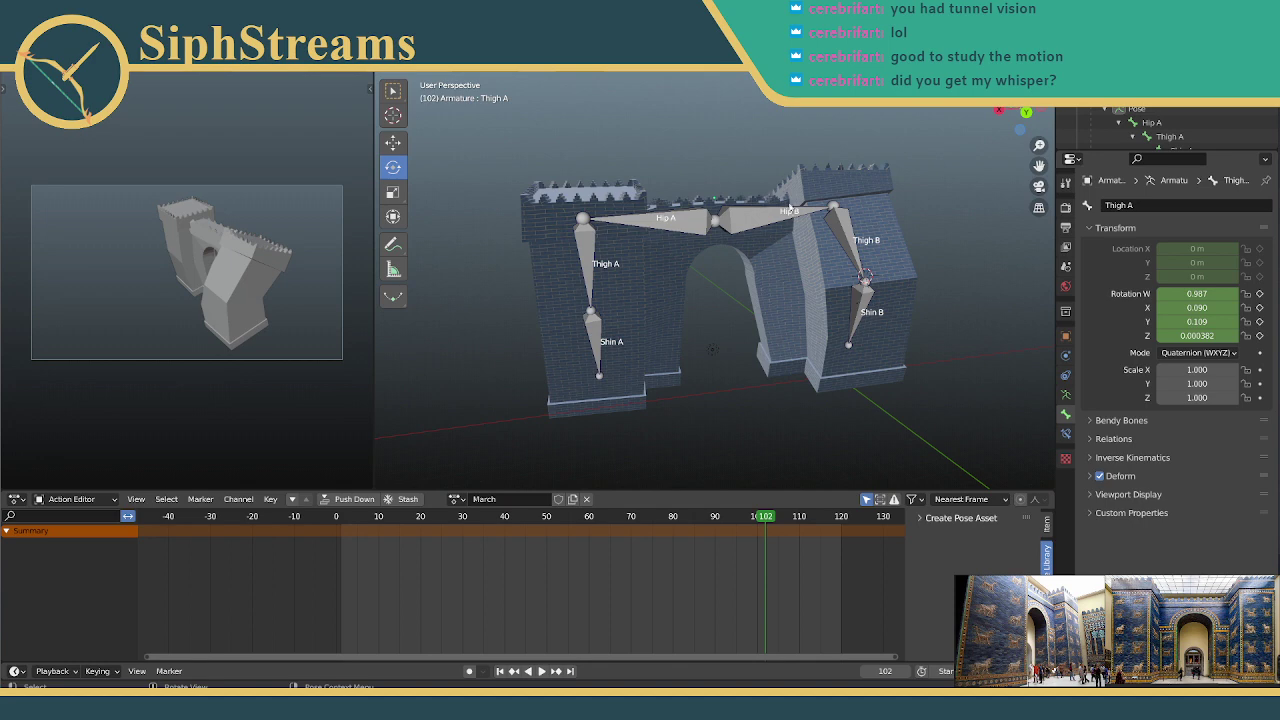
middle_drag(860, 308, 713, 226)
click(739, 226)
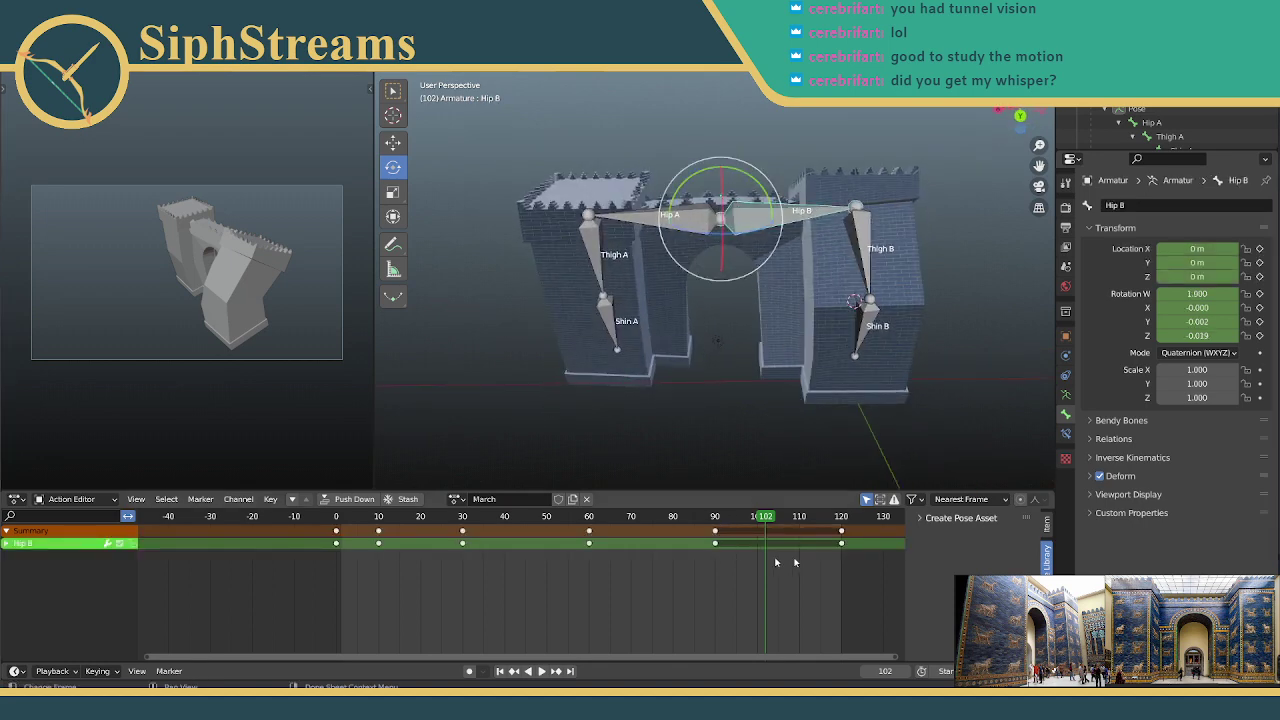
click(541, 671)
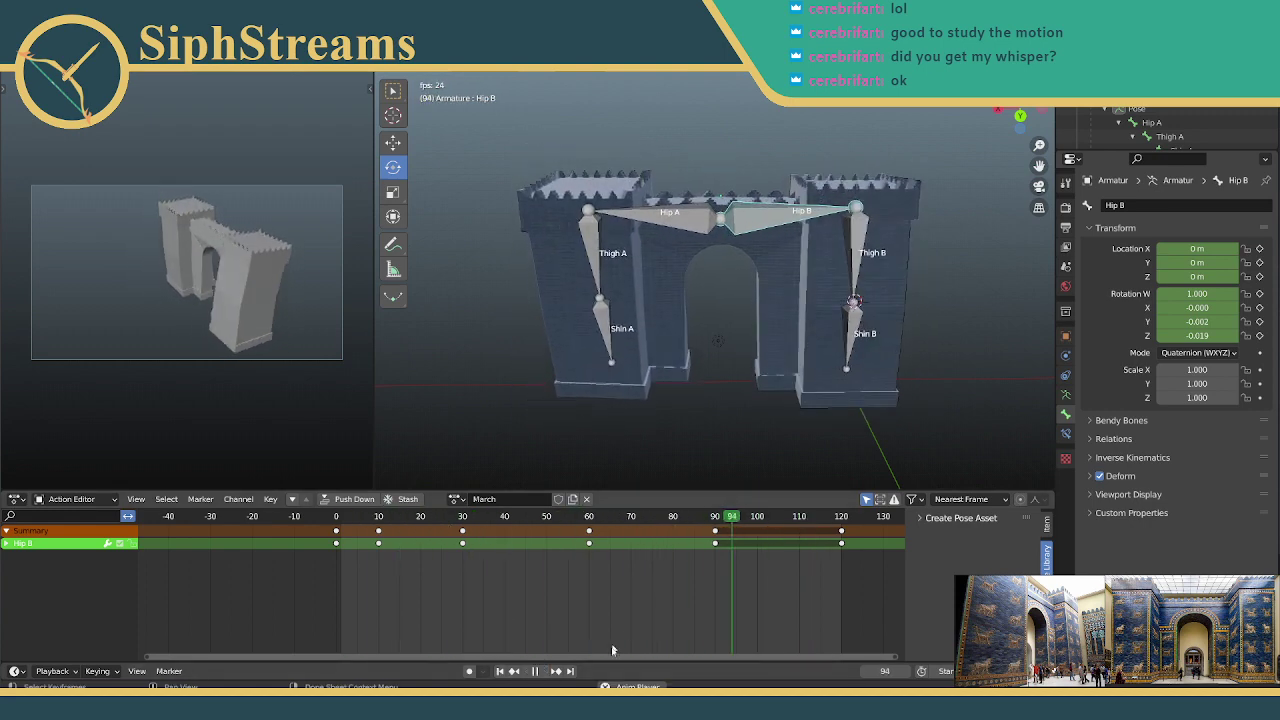
key(space)
click(718, 519)
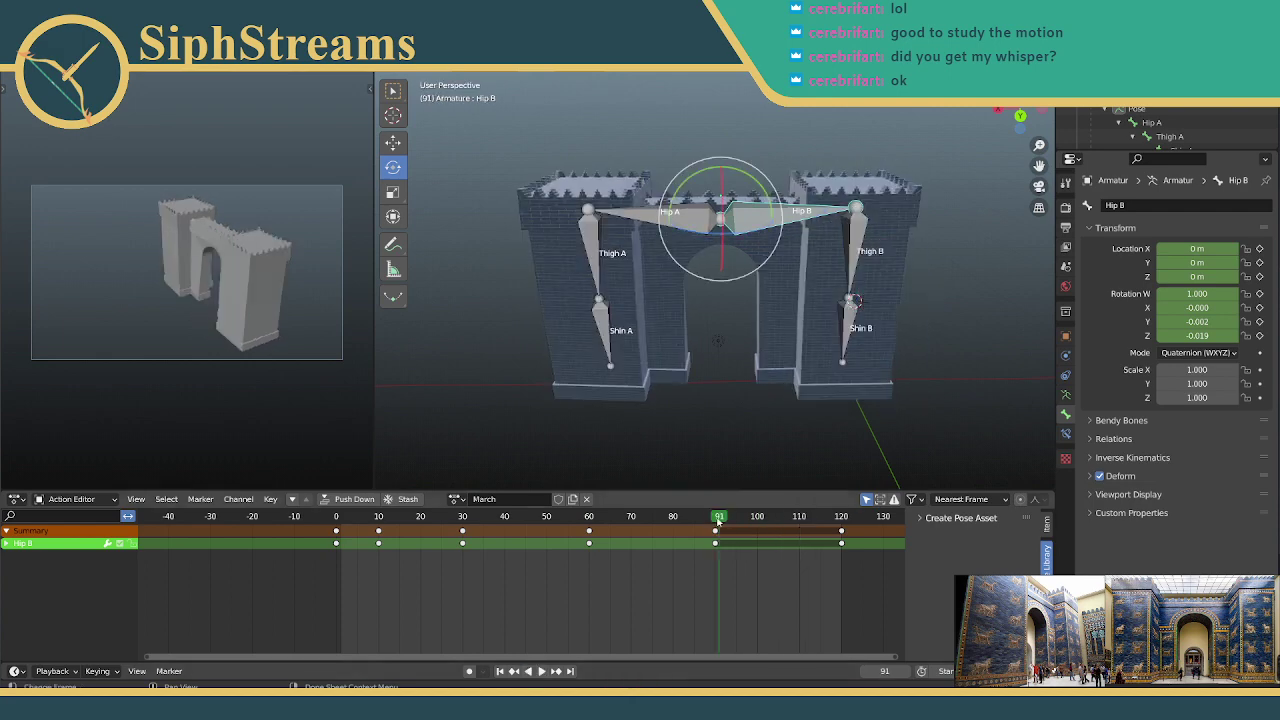
drag(718, 519, 714, 519)
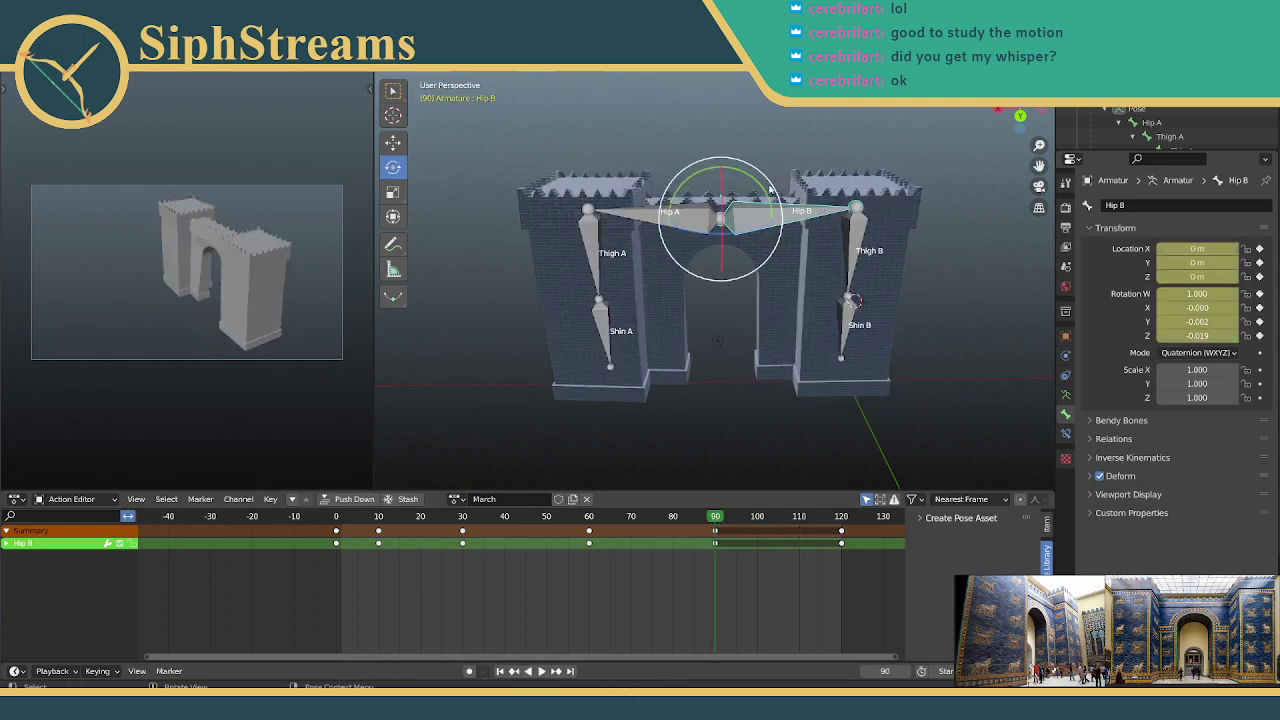
Step: Rotate Hip B to tilt the right tower and bend Thigh B for the right leg
drag(770, 190, 981, 279)
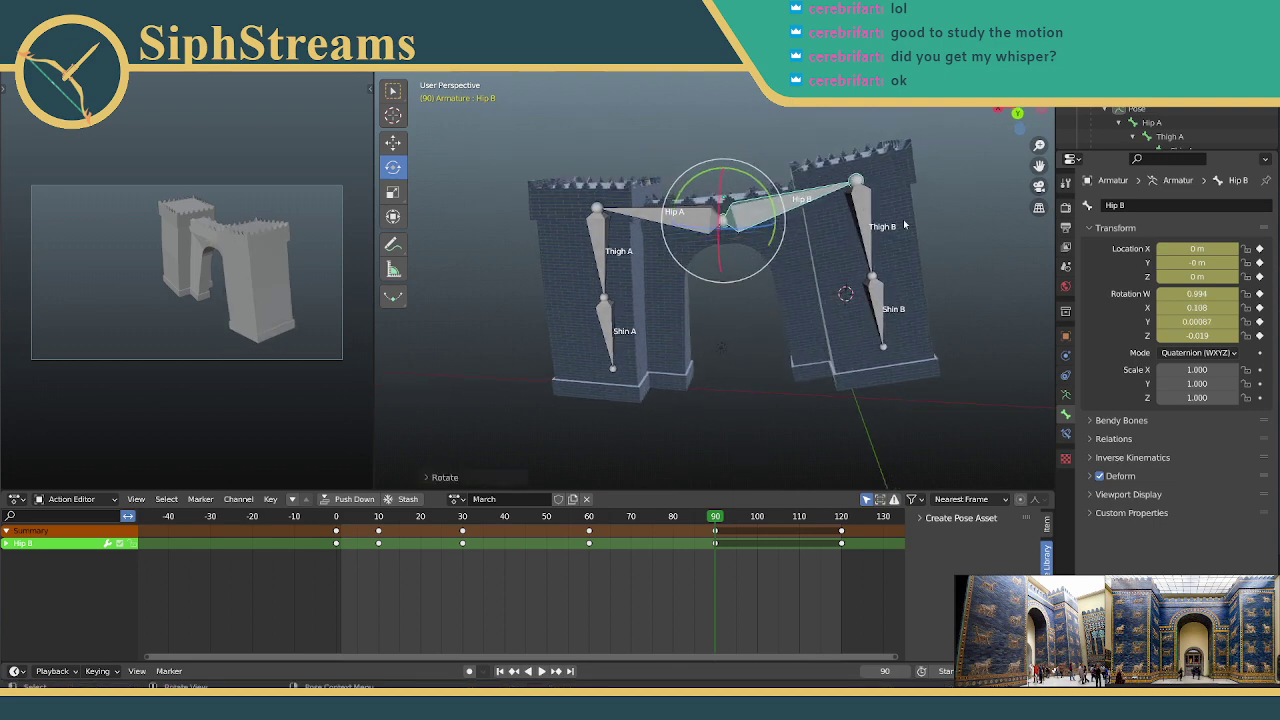
click(857, 190)
drag(904, 168, 914, 175)
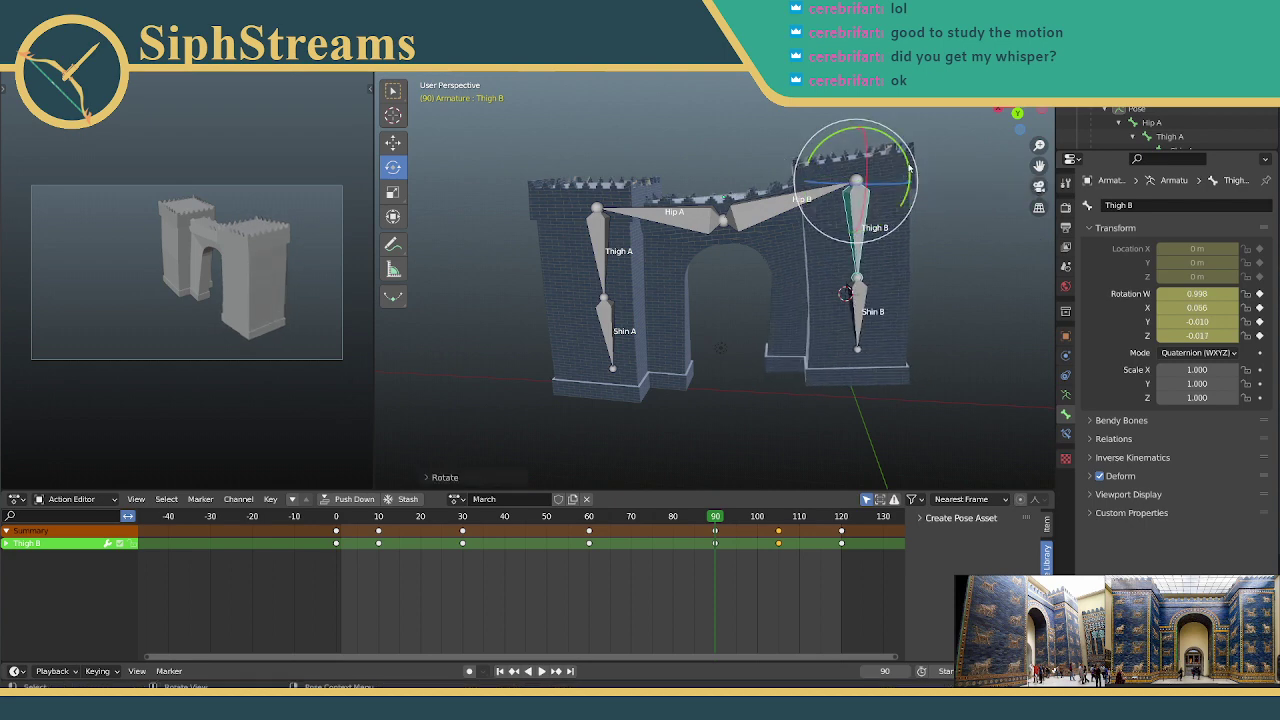
drag(909, 170, 909, 171)
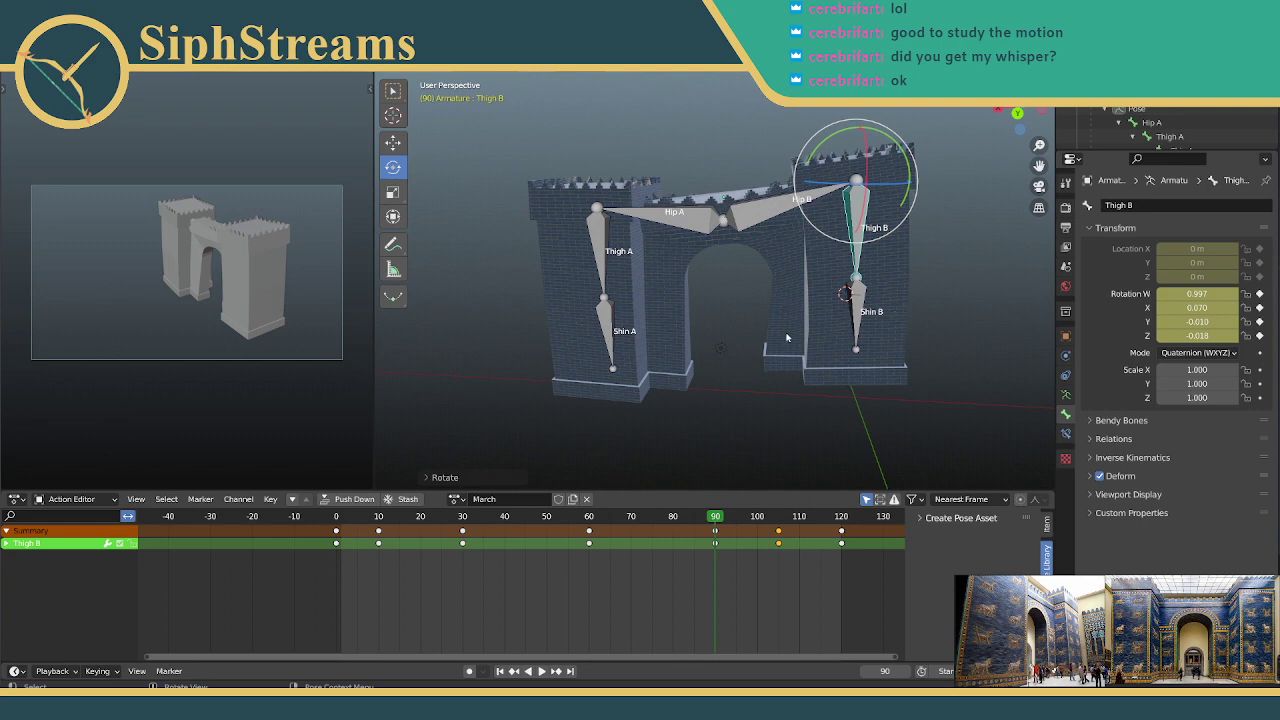
middle_drag(789, 338, 765, 316)
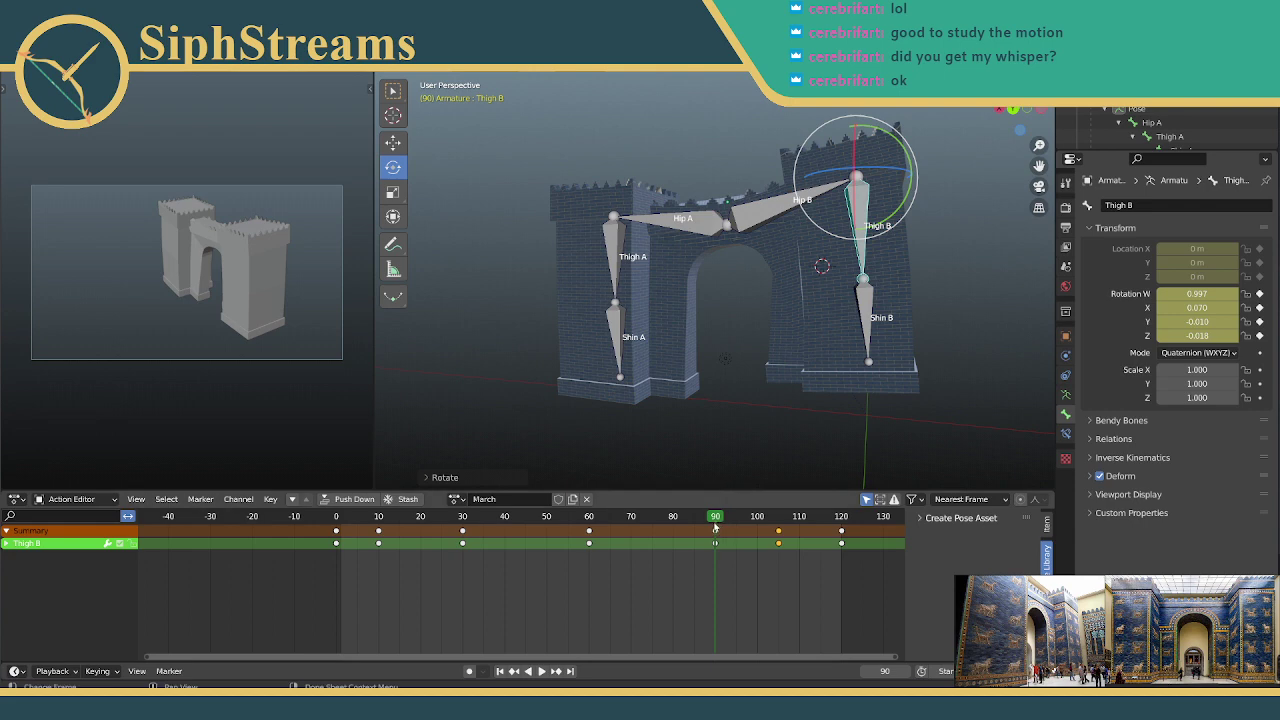
Step: Key Hip B, Thigh B and Shin B at frame 90 with Only Selected Channels, then replay
drag(722, 128, 884, 207)
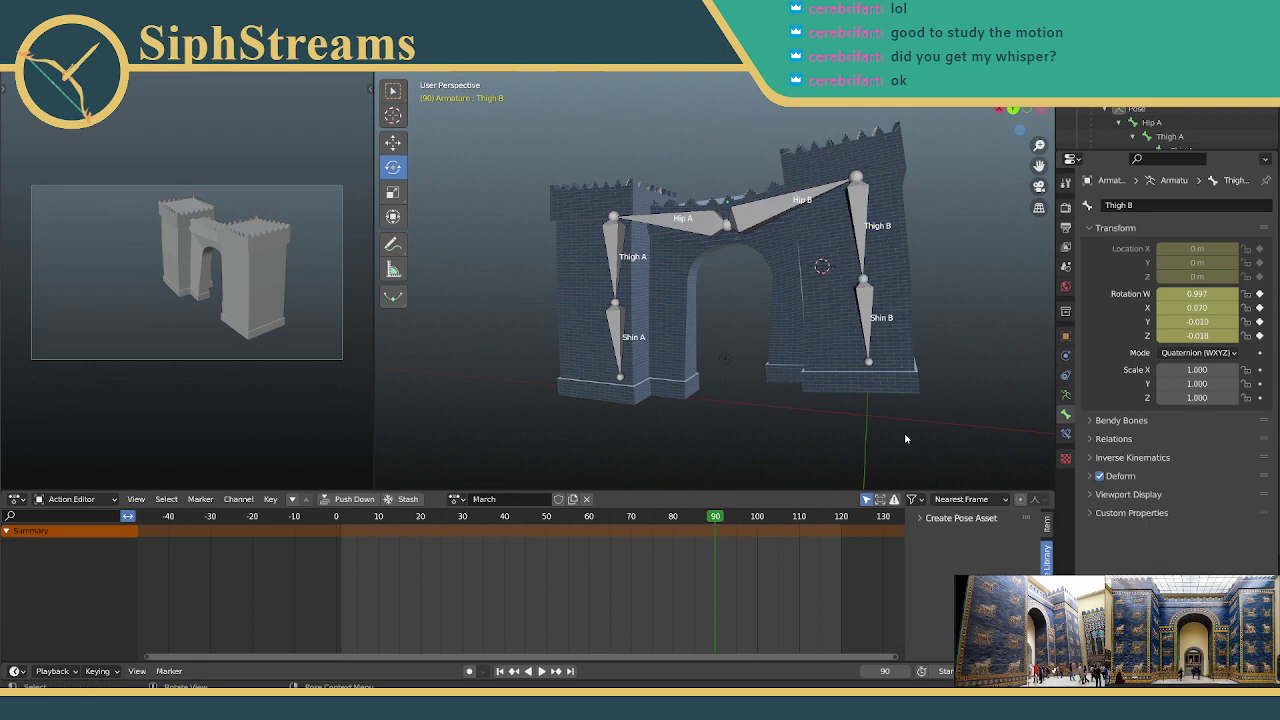
drag(906, 436, 770, 103)
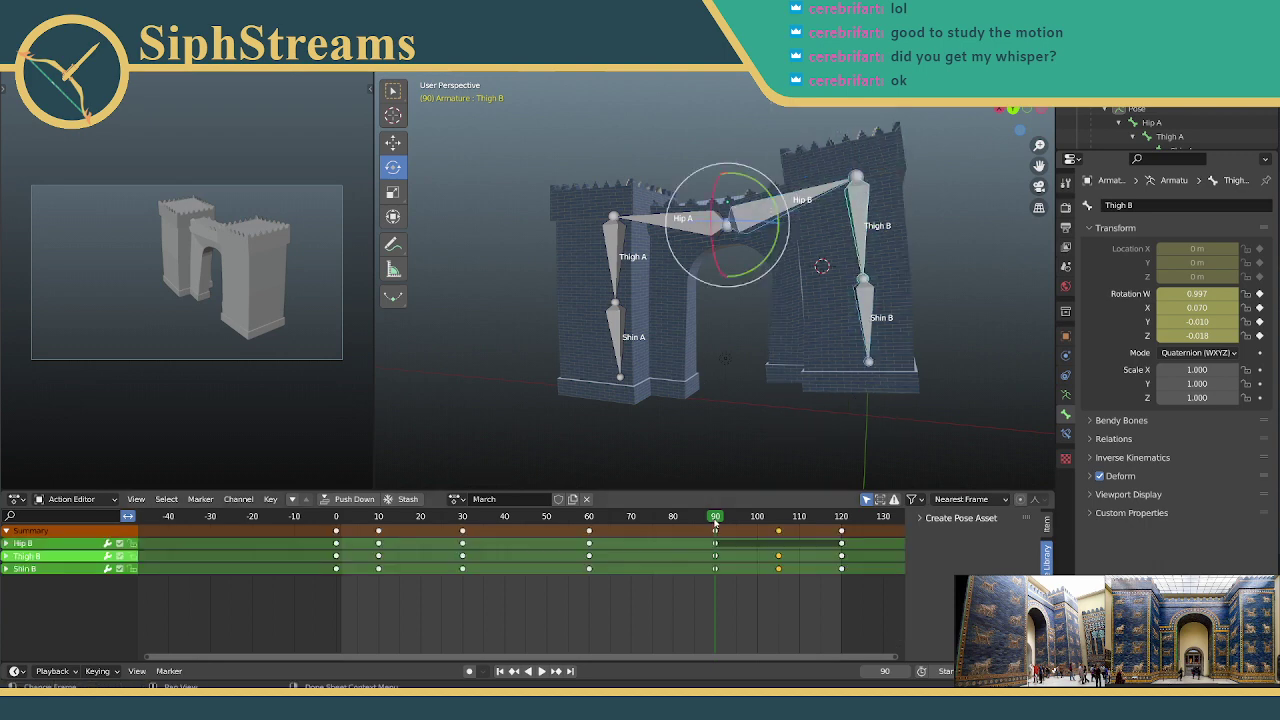
key(i)
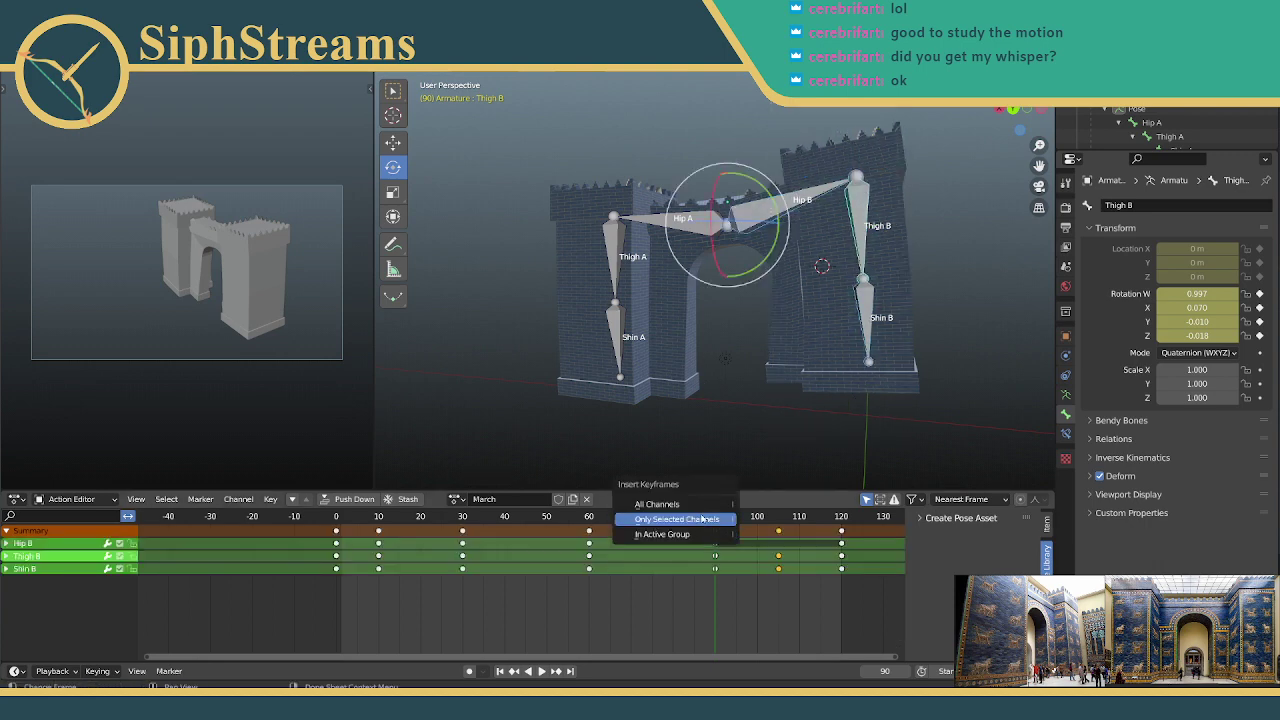
click(677, 517)
click(750, 392)
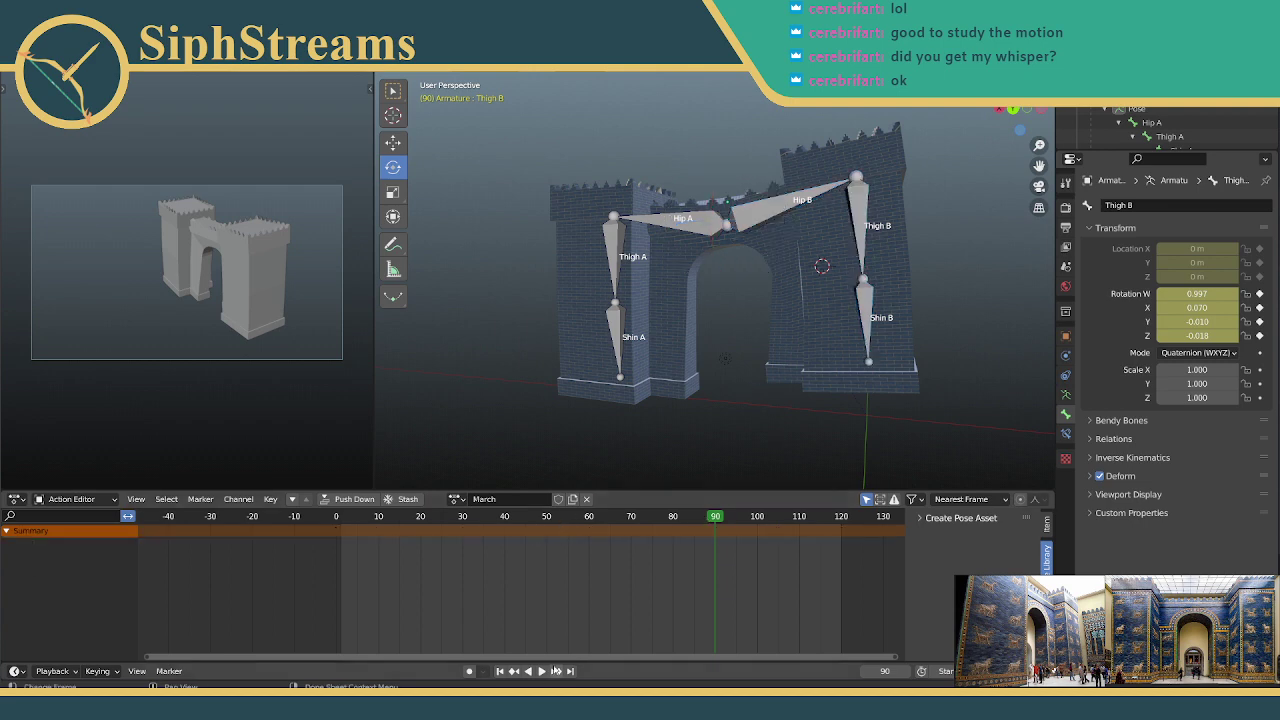
click(541, 671)
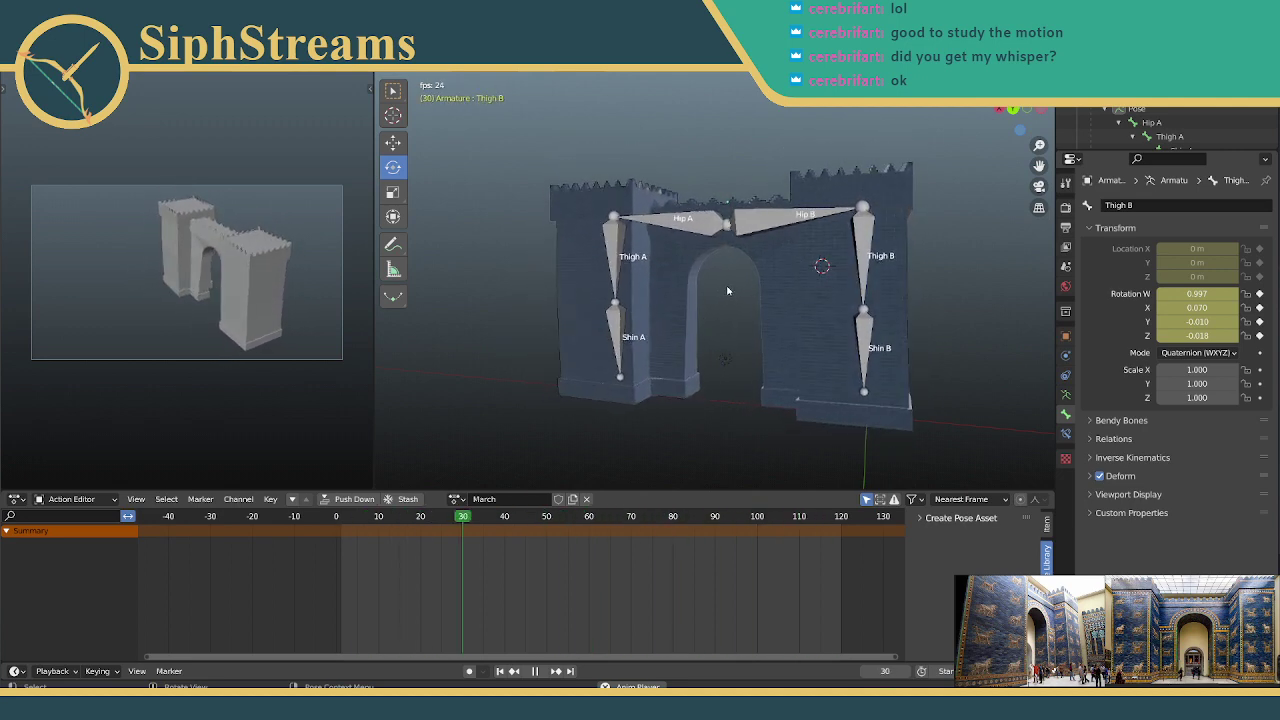
Step: Stop March playback at frame 93 and save IshtarGate.blend
middle_drag(727, 290, 660, 242)
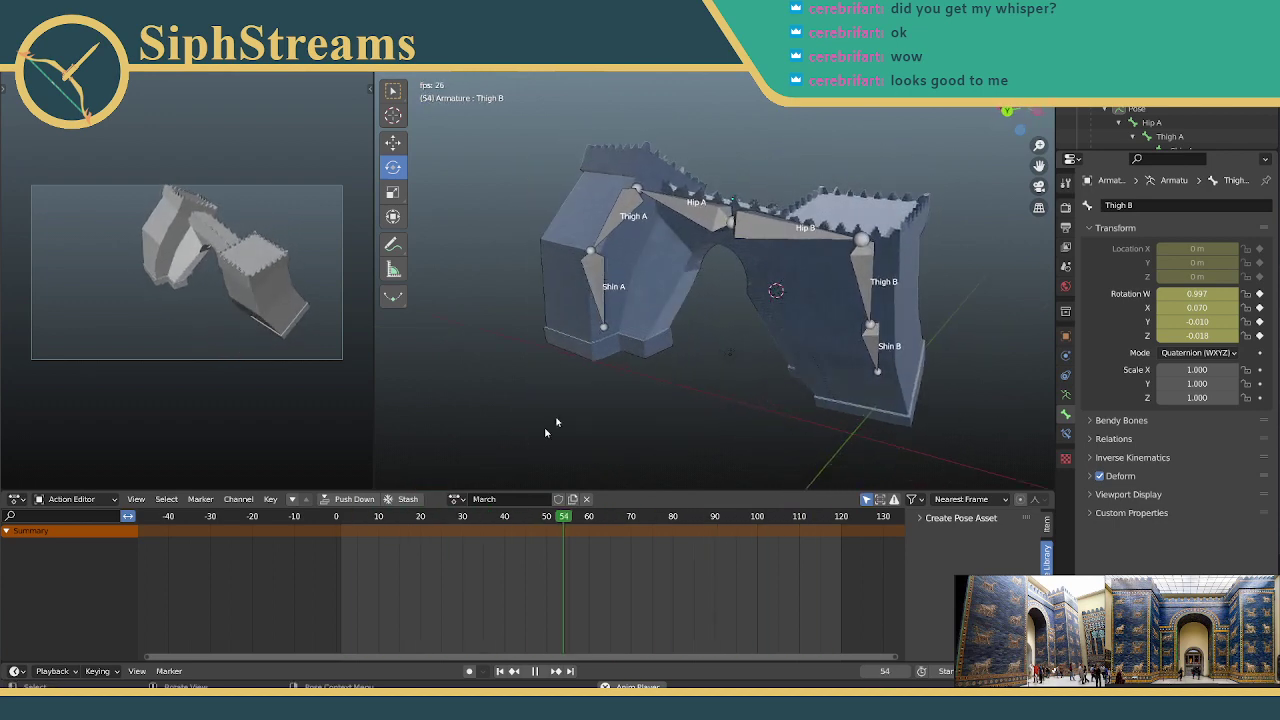
key(space)
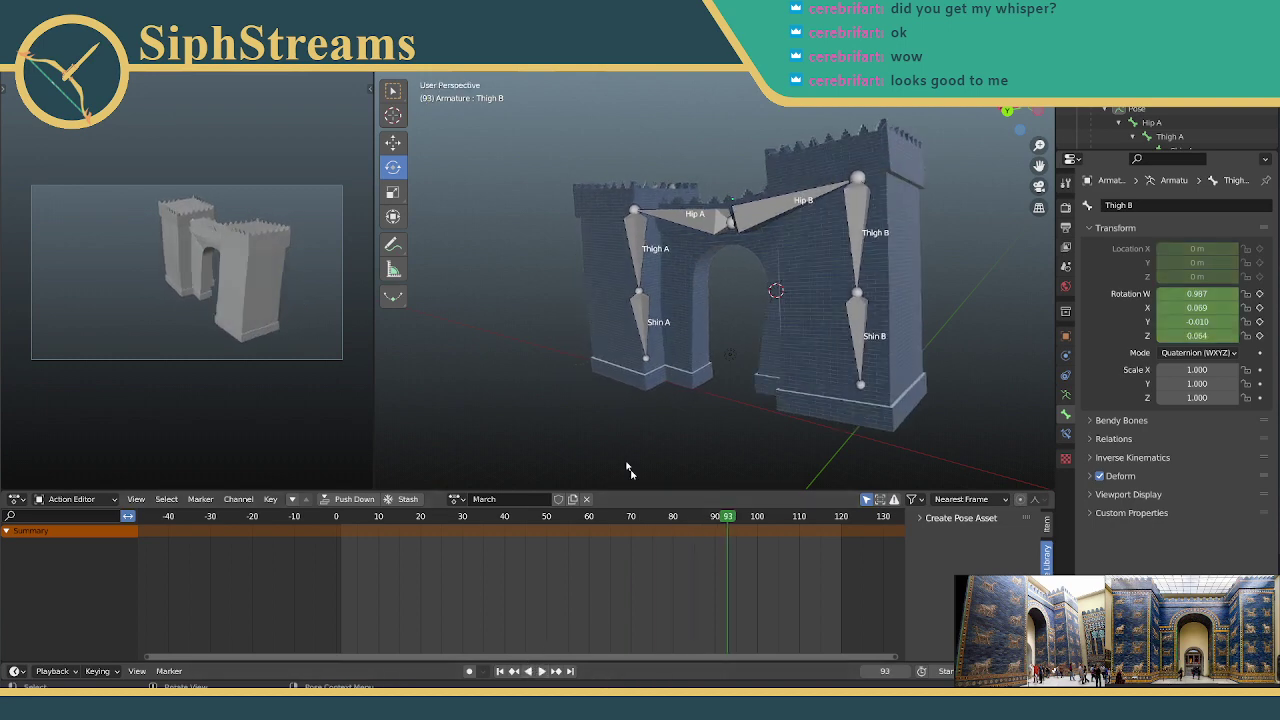
key(ctrl+s)
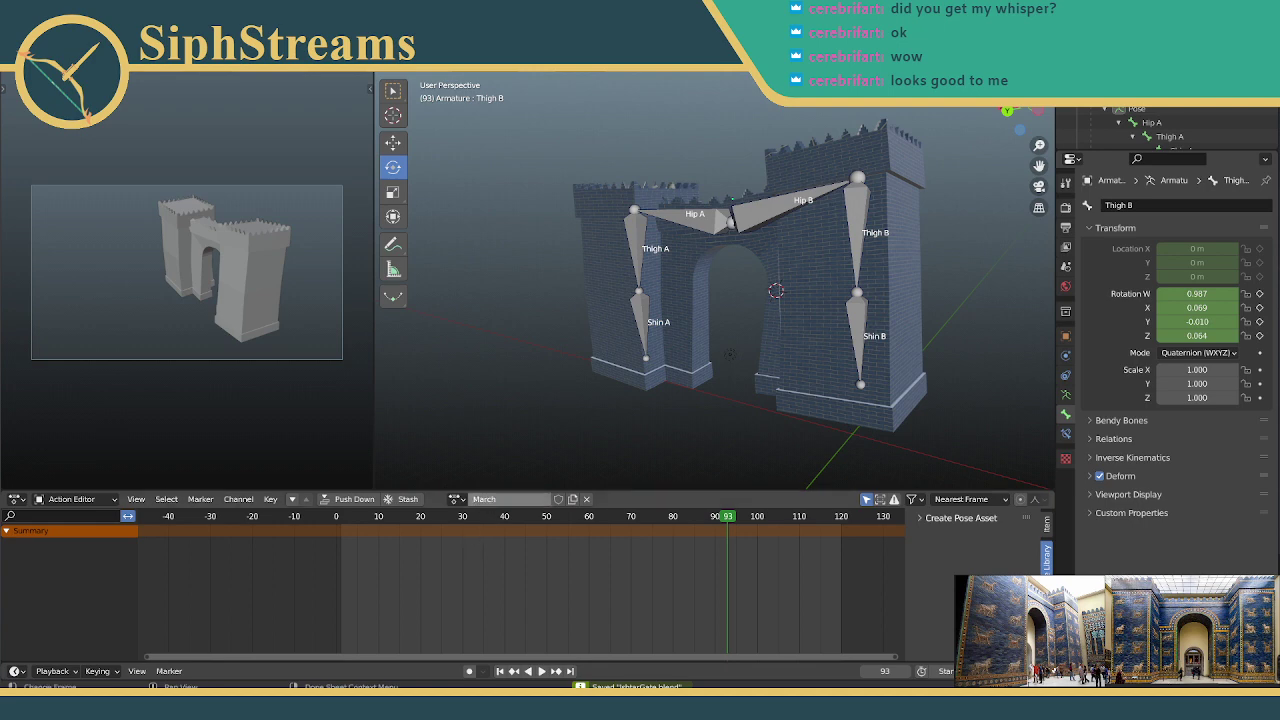
Step: Rename the March action to 'Sneak'
click(510, 499)
text(Sneak)
key(Return)
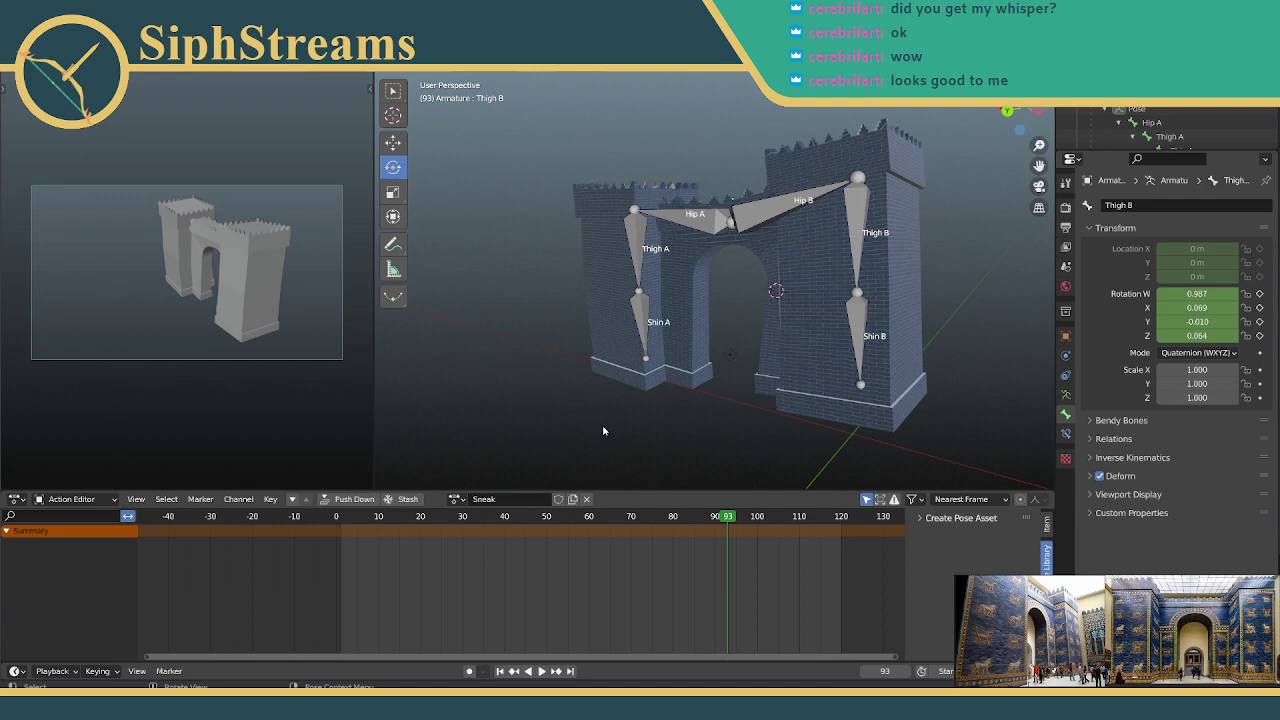
middle_drag(645, 397, 680, 380)
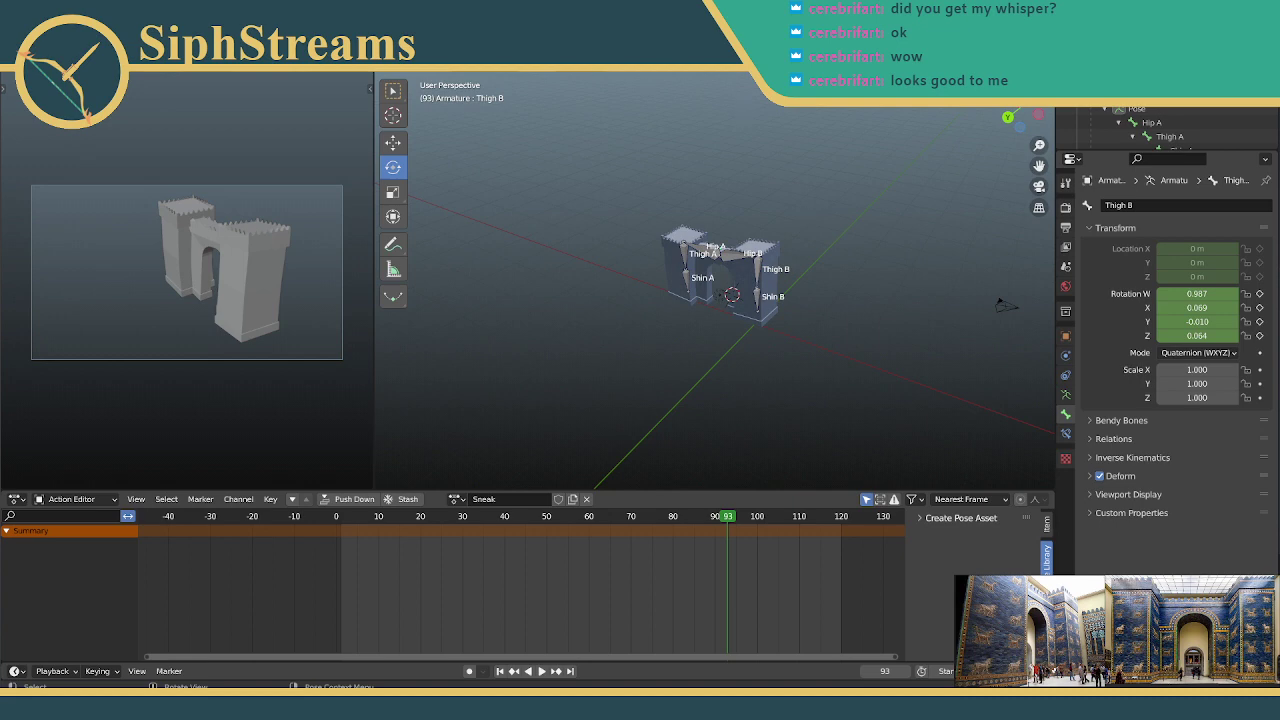
key(ctrl+Page_Down)
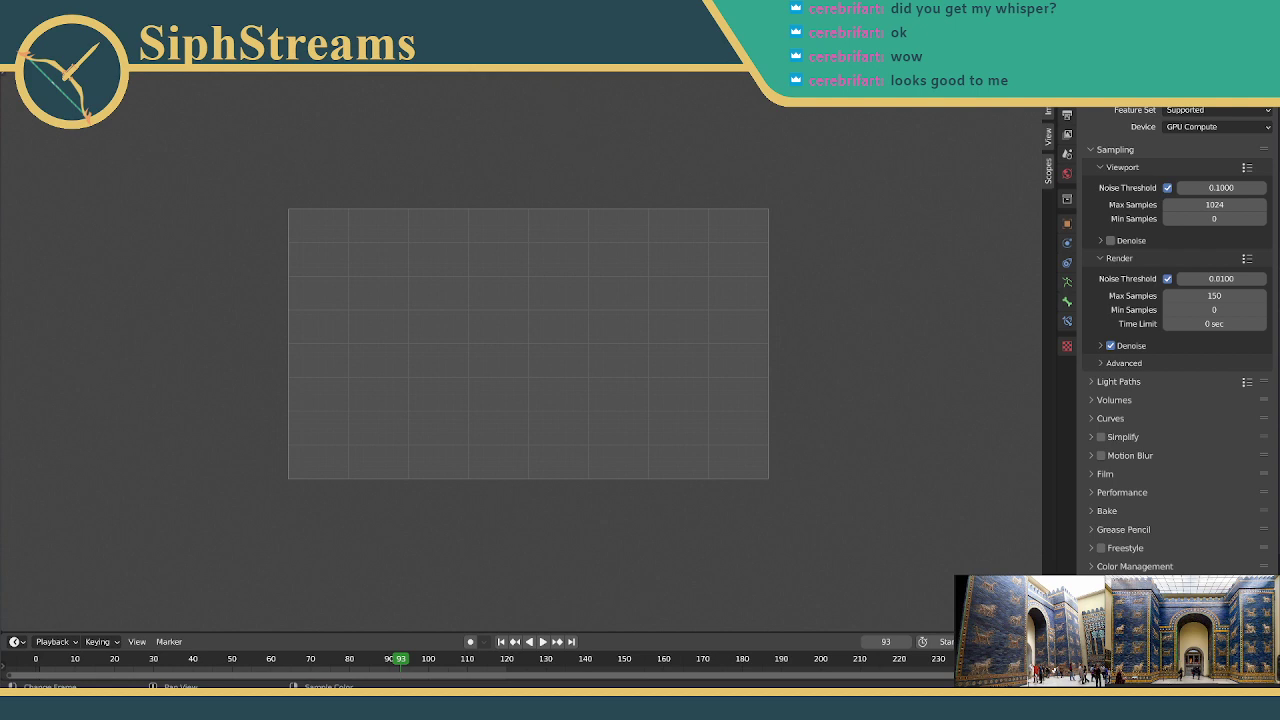
click(523, 104)
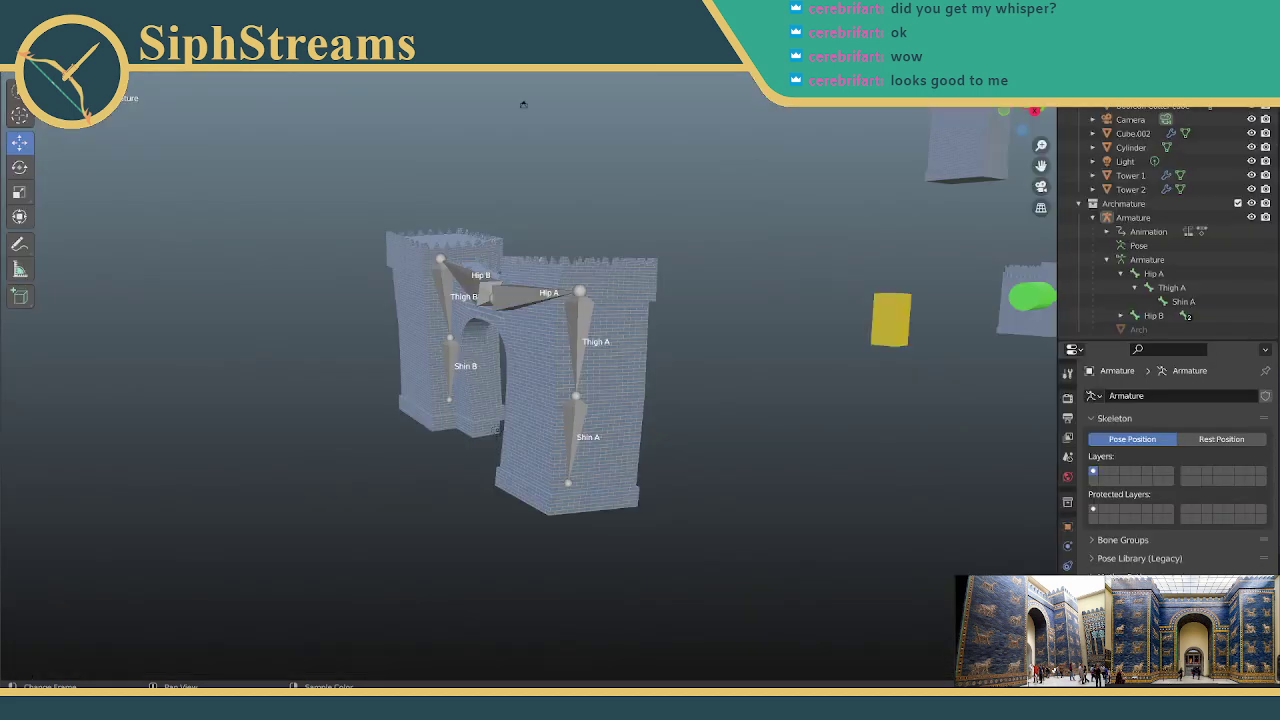
key(ctrl+Page_Up)
middle_drag(509, 214, 743, 306)
scroll(687, 338, up, 2)
scroll(743, 308, up, 3)
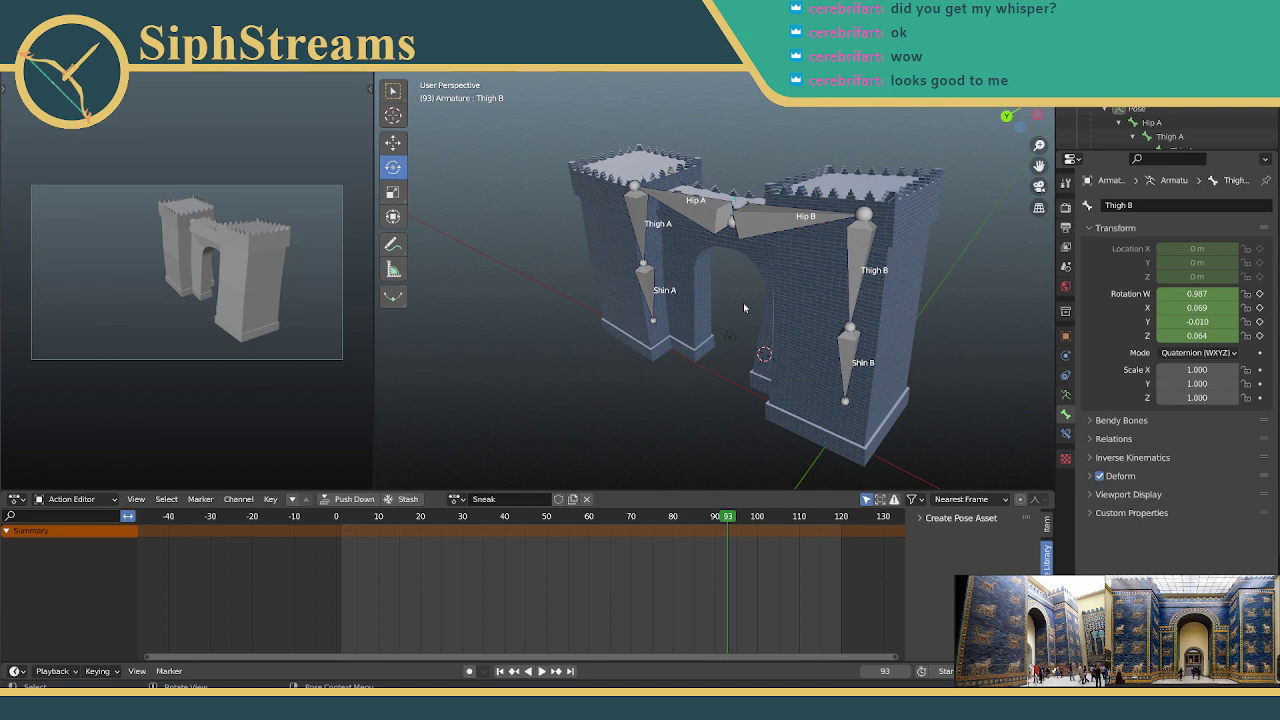
Step: Inspect Hip B, orbit around the gate's walls and resave IshtarGate.blend
middle_drag(783, 224, 704, 88)
click(740, 212)
click(659, 182)
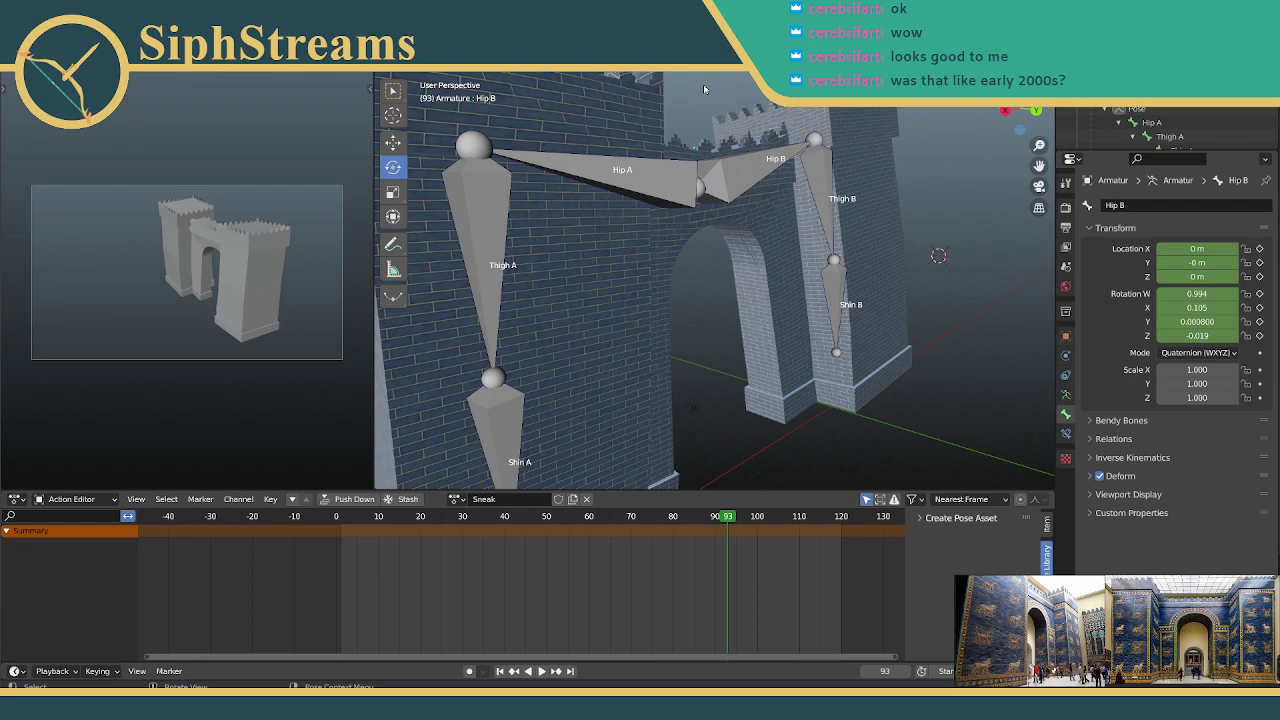
middle_drag(703, 84, 789, 198)
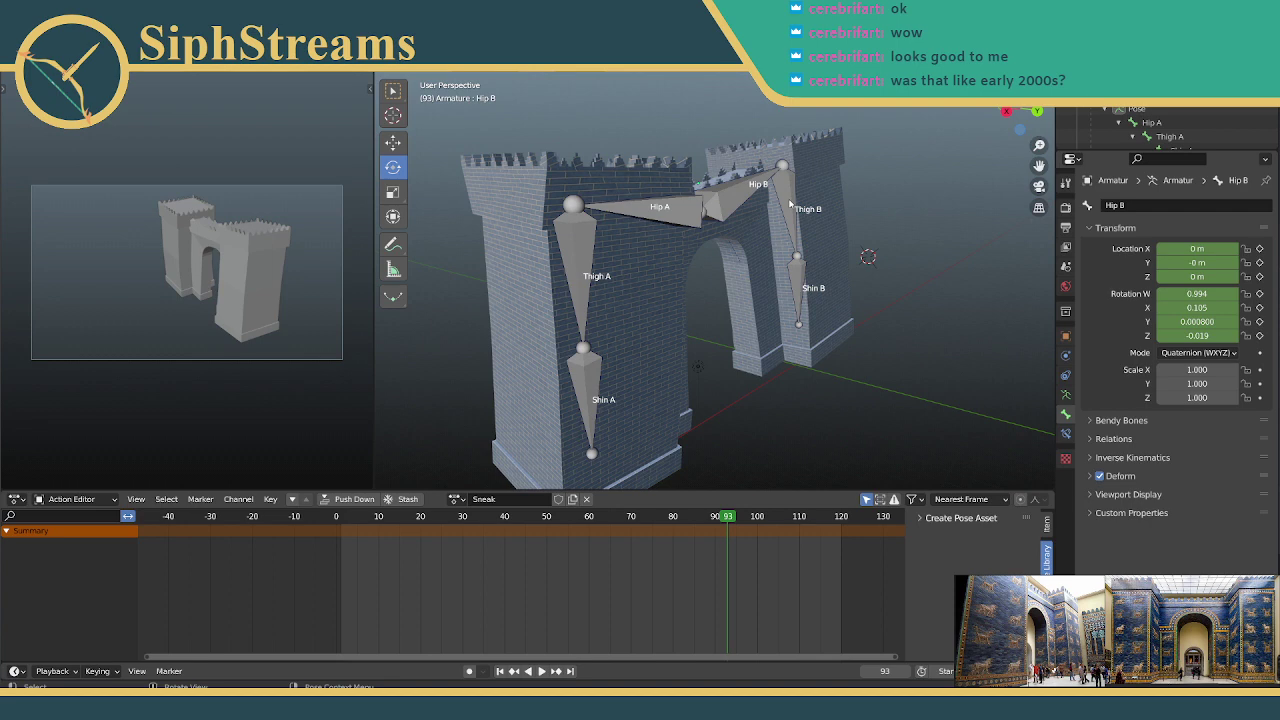
key(ctrl+s)
mouse_move(796, 224)
middle_down()
mouse_move(807, 219)
mouse_move(792, 217)
middle_up()
scroll(792, 217, up, 2)
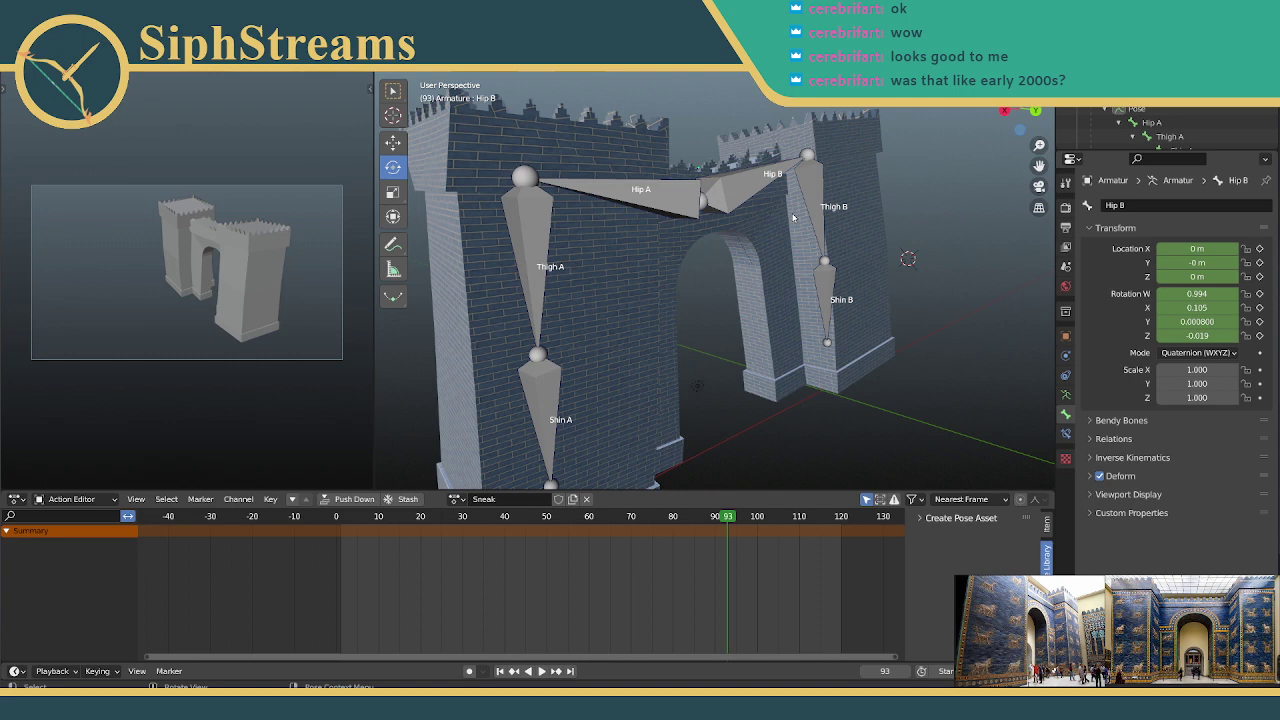
middle_drag(801, 197, 838, 227)
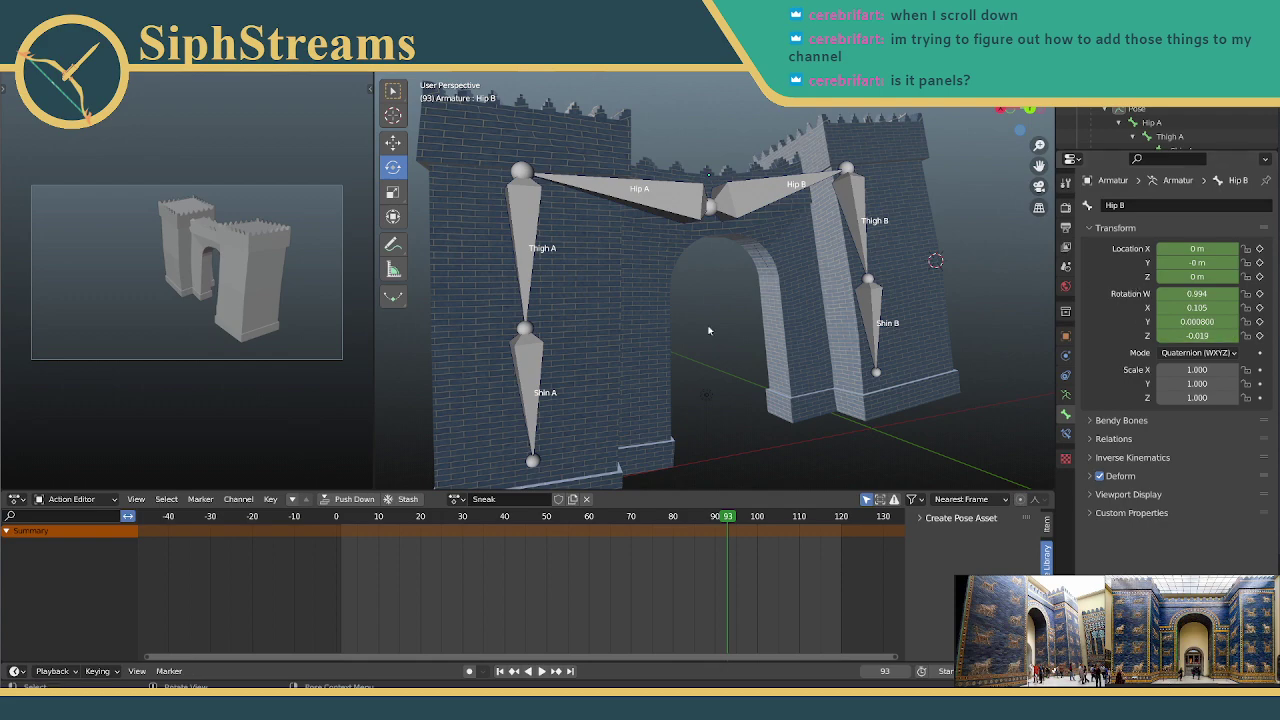
middle_drag(708, 175, 785, 307)
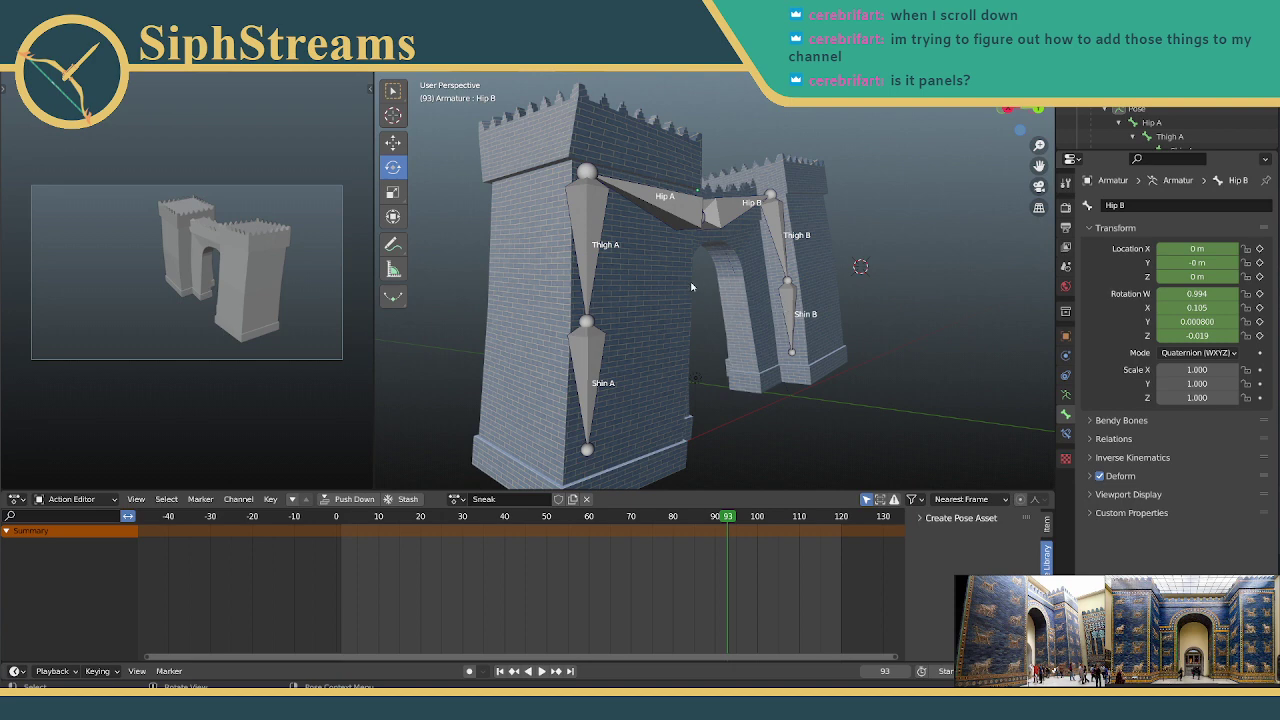
middle_drag(694, 287, 653, 265)
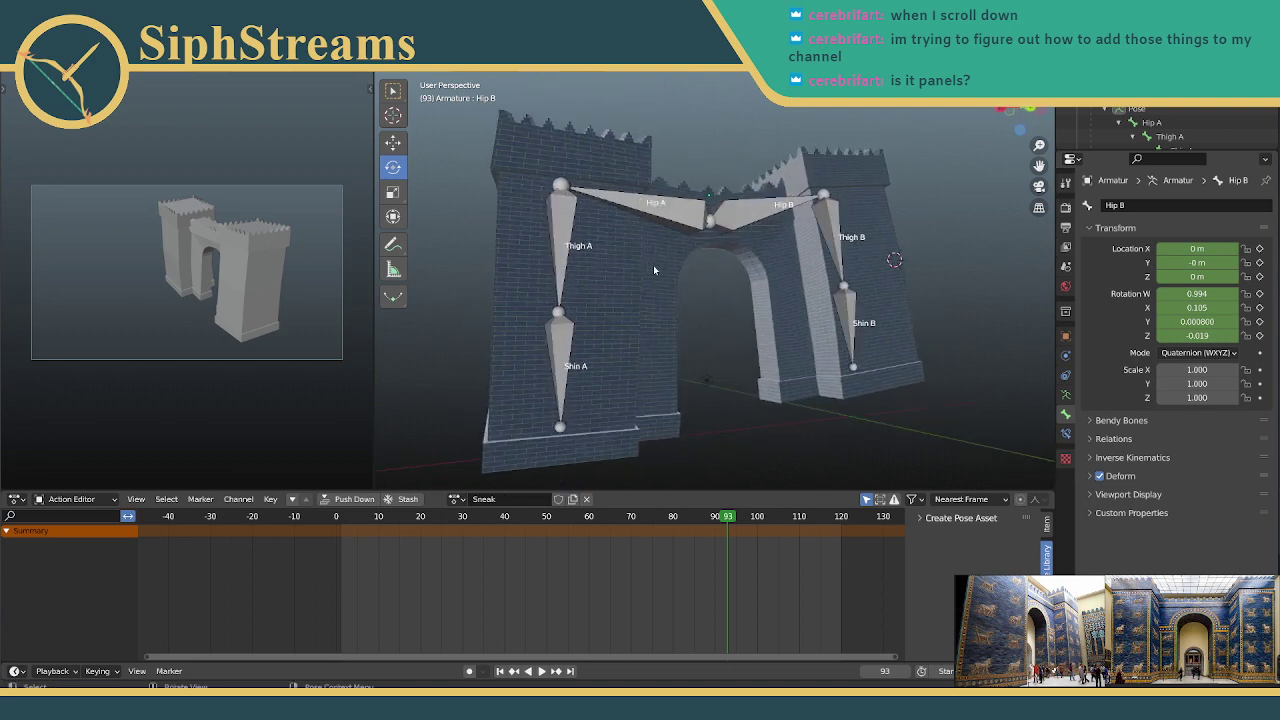
scroll(653, 265, up, 2)
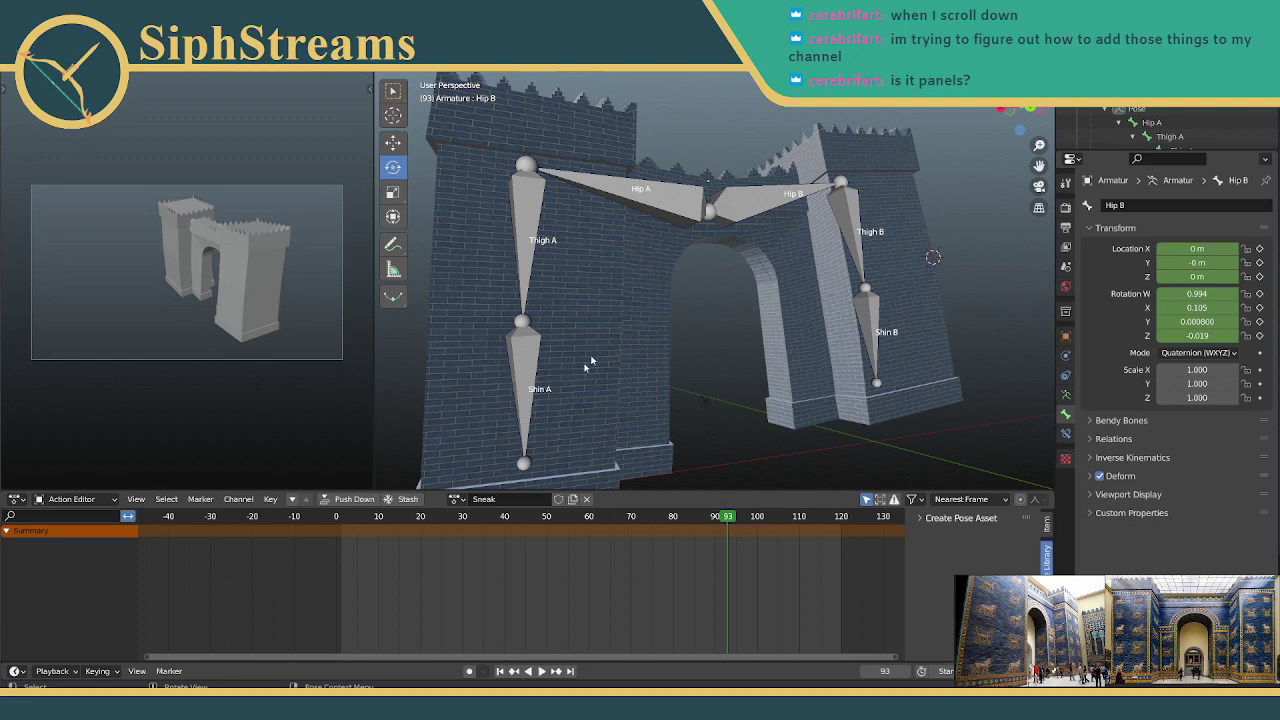
click(524, 500)
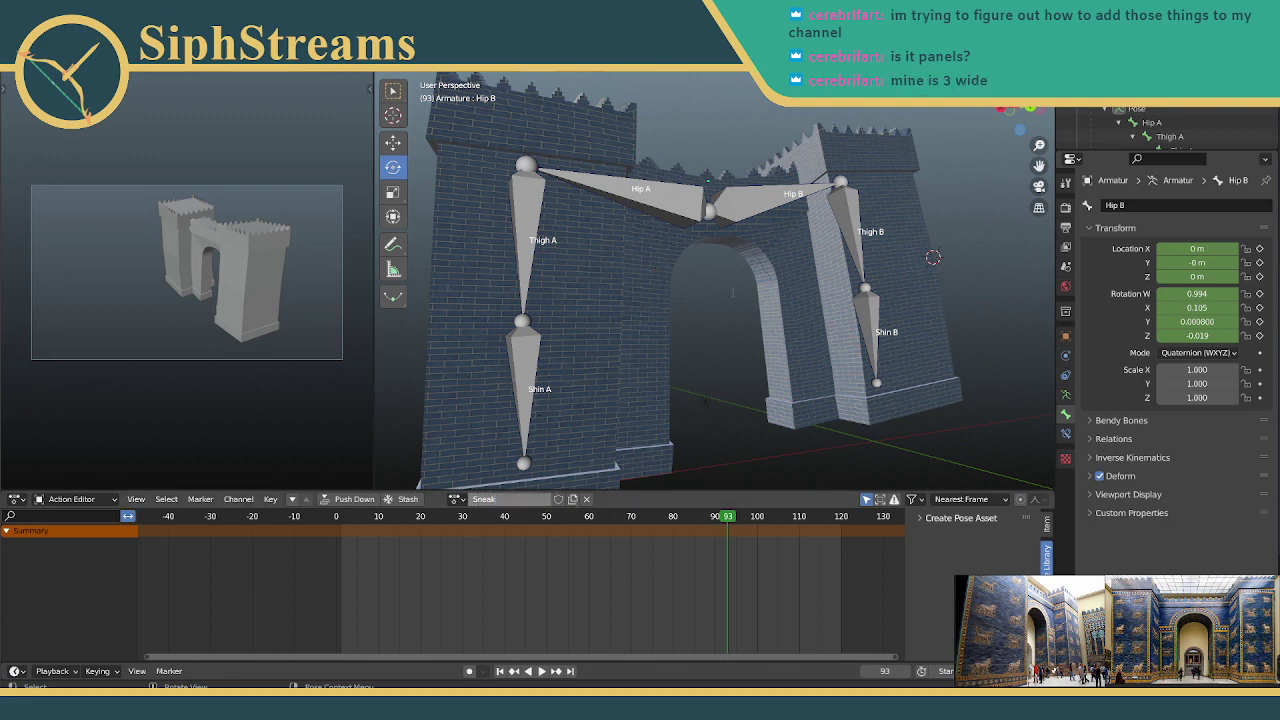
scroll(720, 315, down, 4)
scroll(722, 315, up, 2)
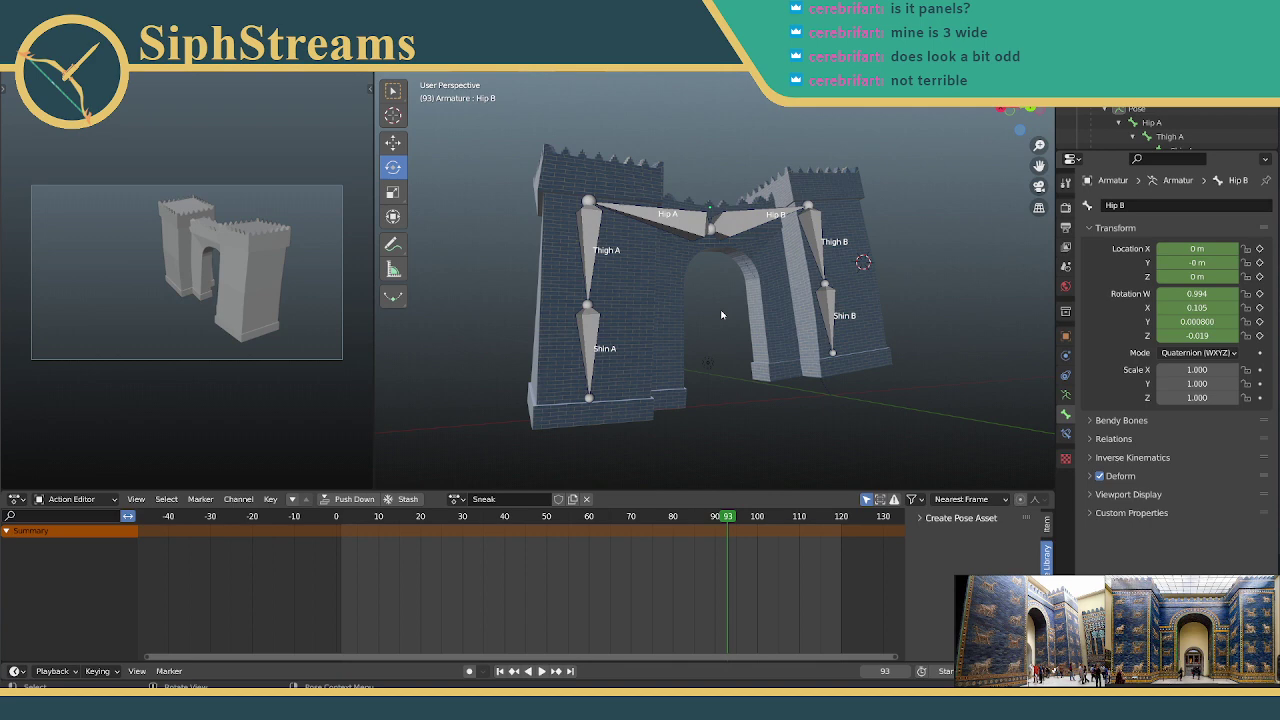
middle_drag(723, 314, 723, 299)
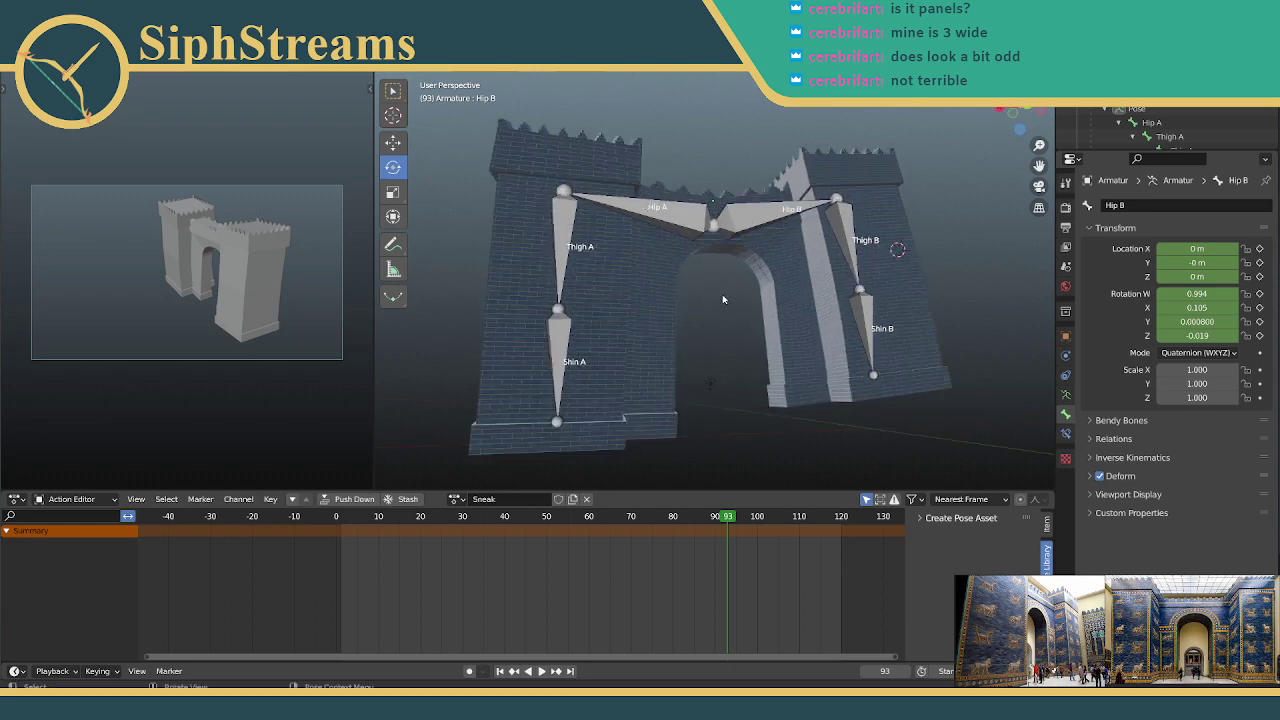
middle_drag(737, 294, 692, 310)
middle_drag(553, 313, 800, 320)
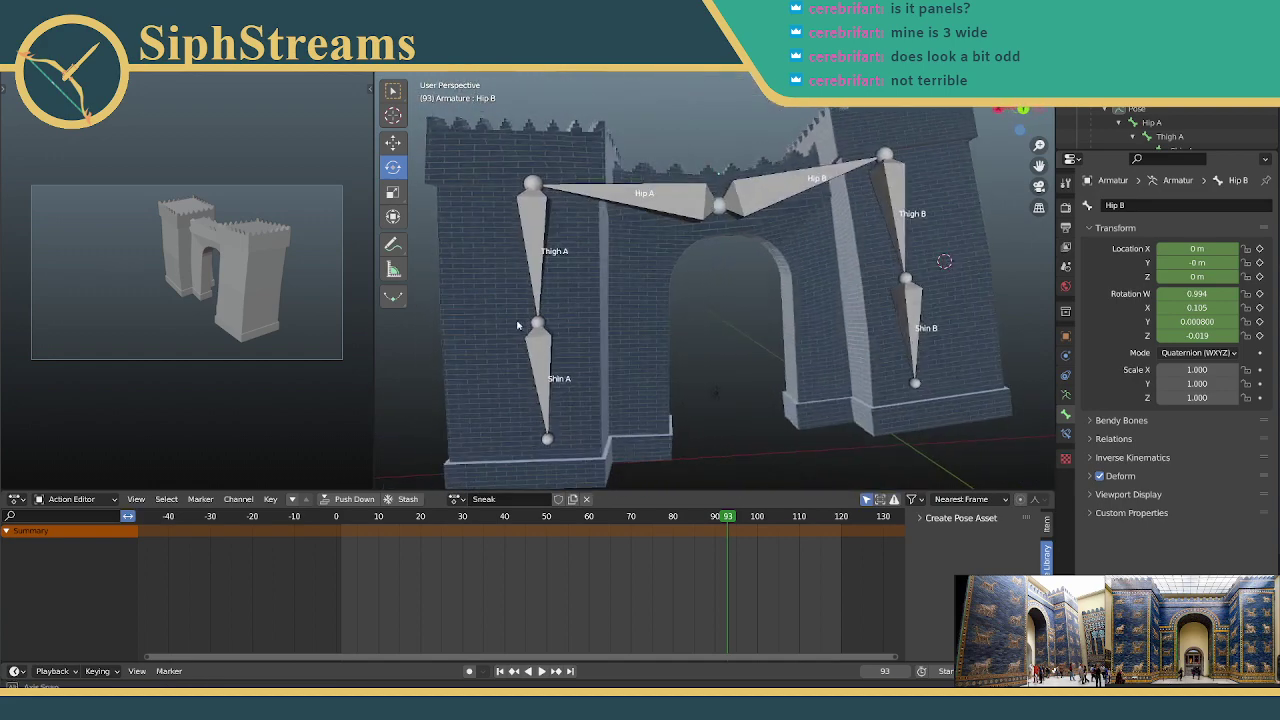
Step: Duplicate the Sneak action and keep the copy Sneak.001 as the current action
click(457, 500)
click(461, 503)
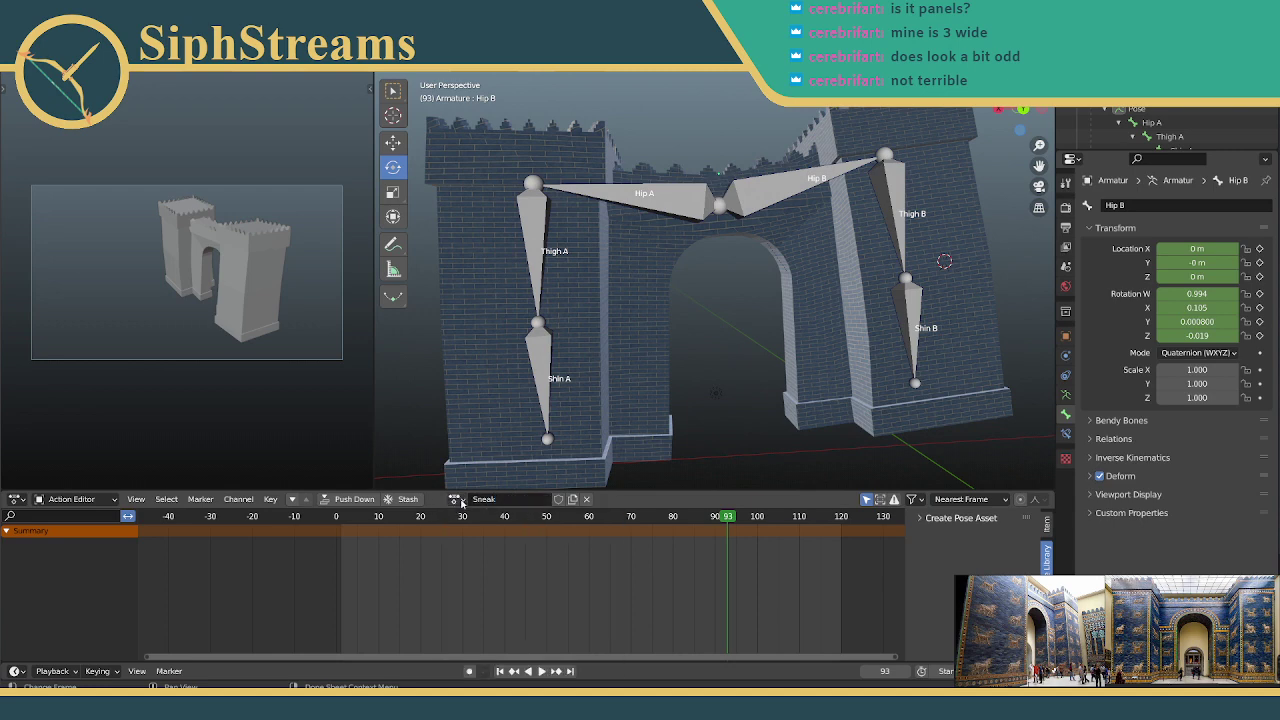
click(457, 500)
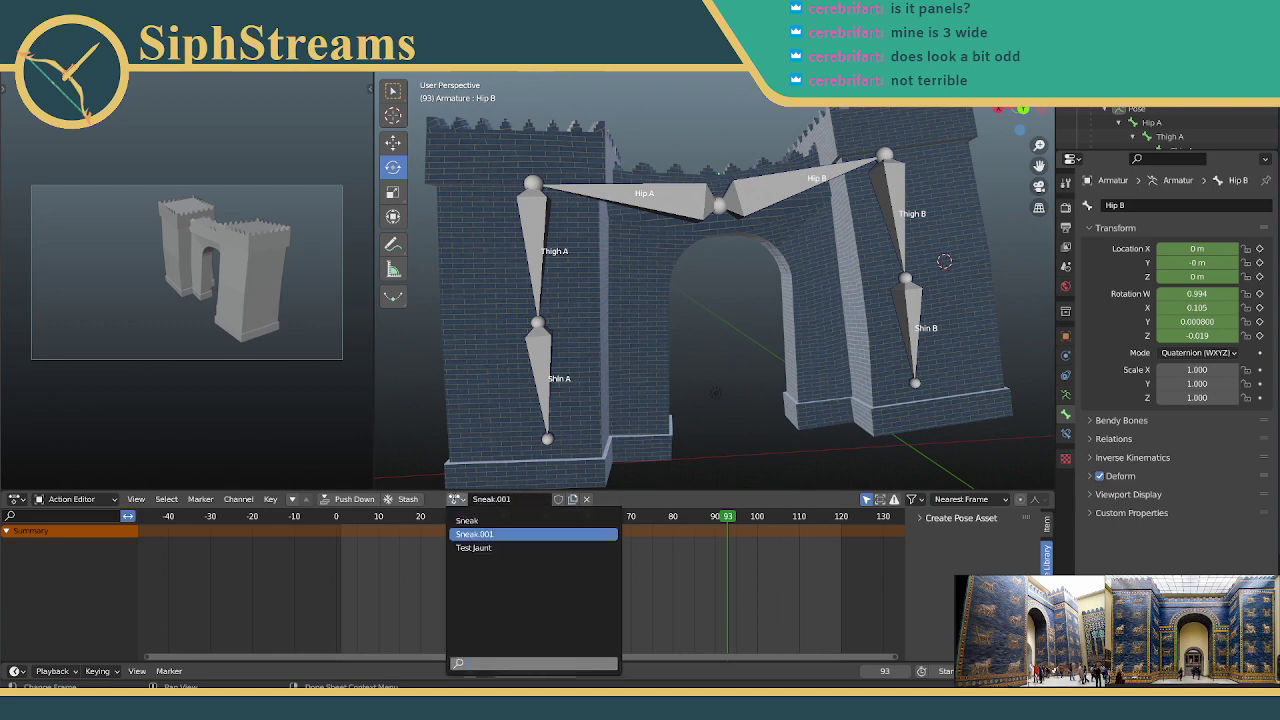
click(461, 501)
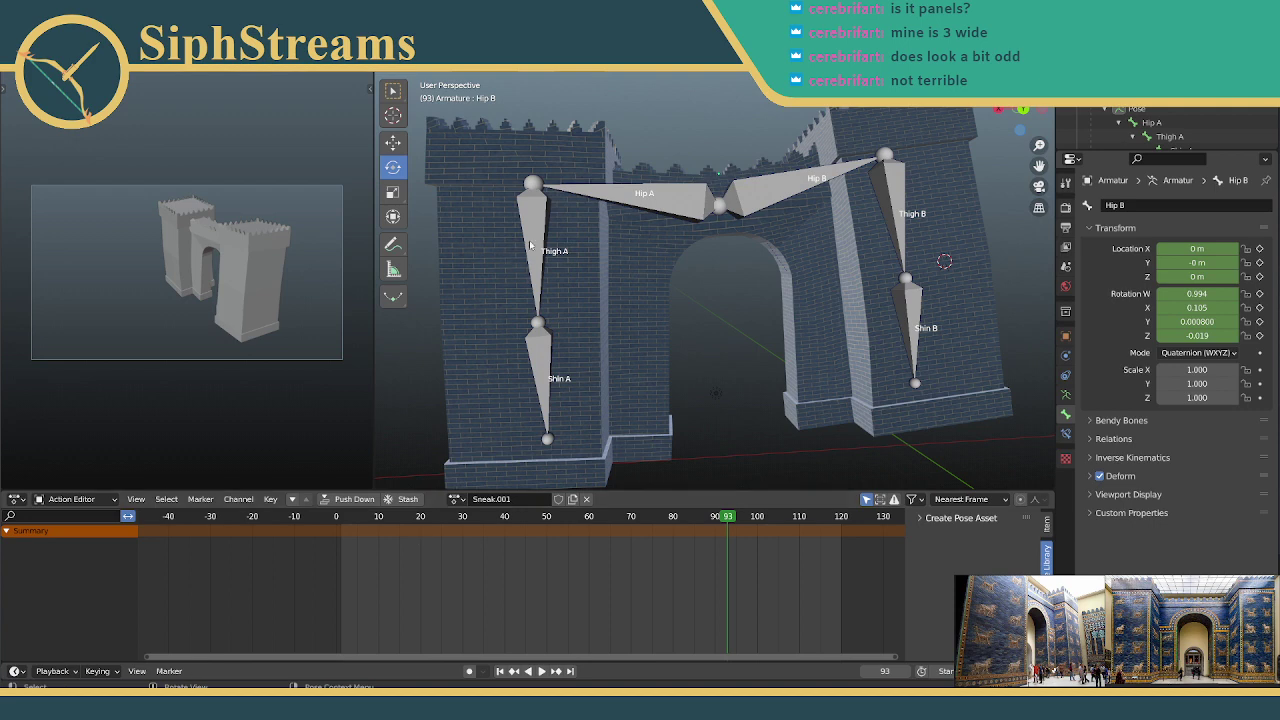
Step: Select all bones and rename the copied action to 'Waddle'
scroll(530, 245, down, 4)
key(a)
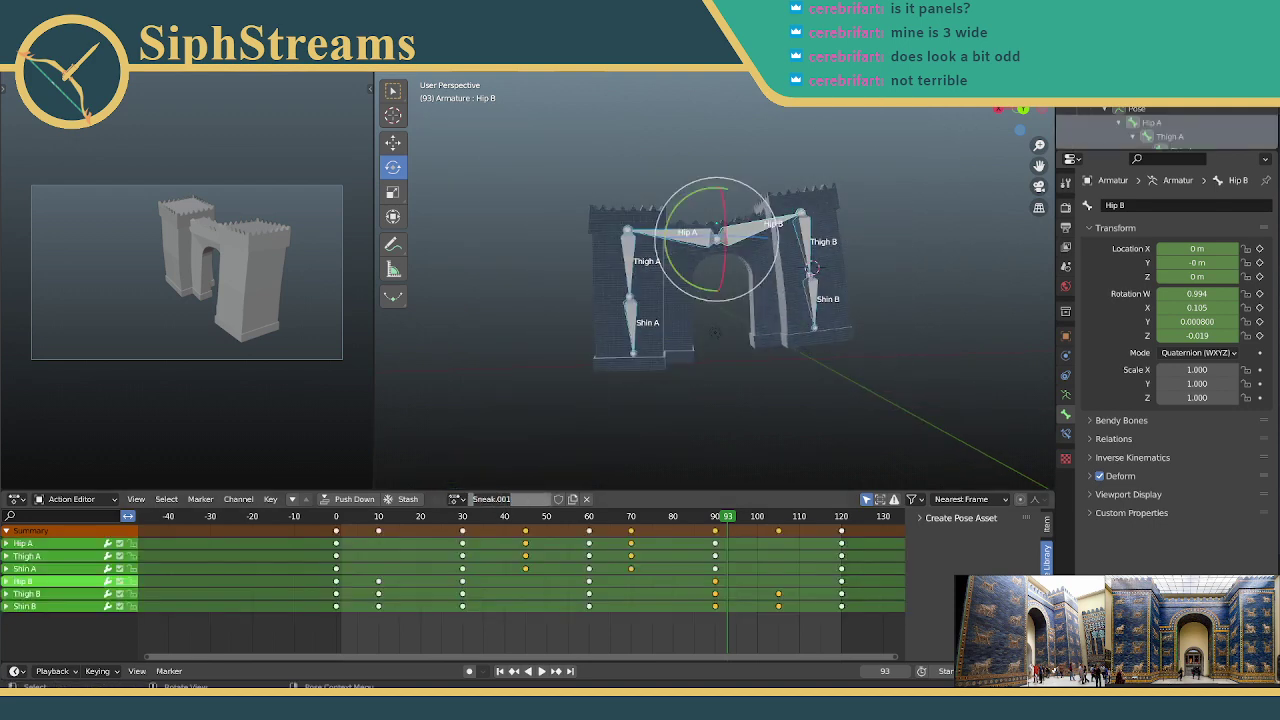
click(505, 499)
text(Waddle)
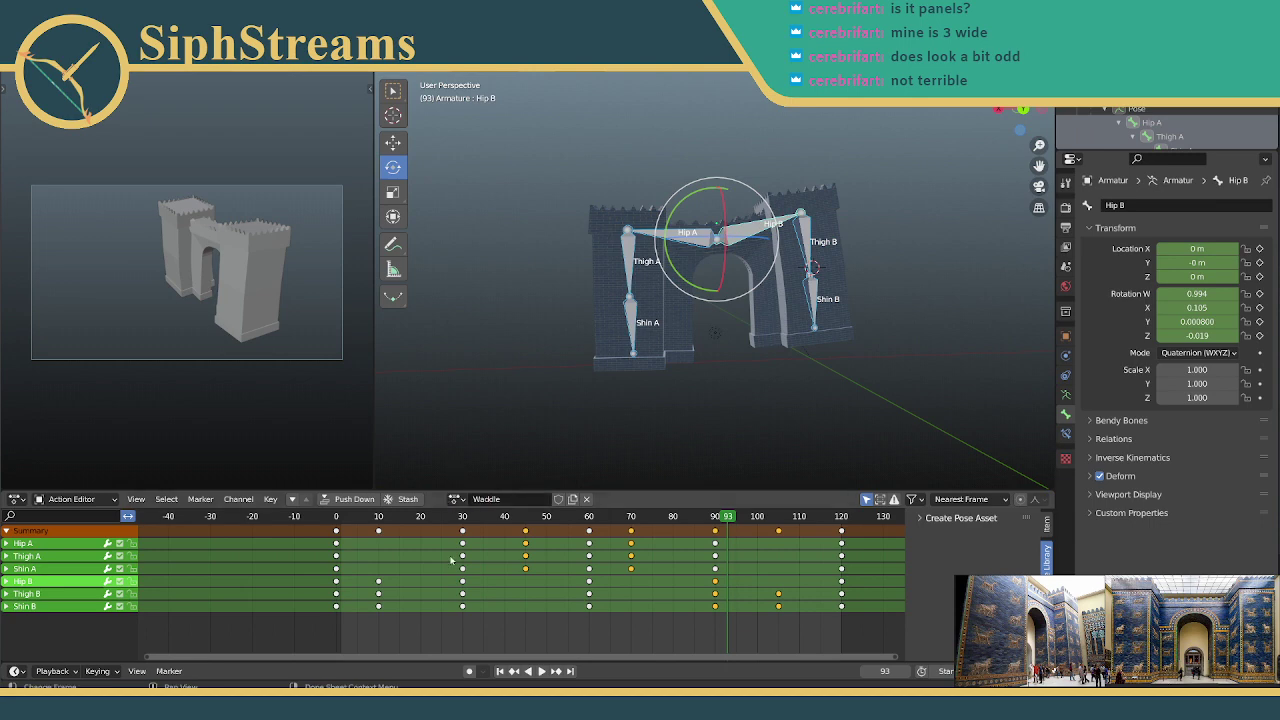
Step: Delete the Waddle keys at frames 0, 10, 40–70, 105 and 120, leaving frames 30 and 90
click(463, 521)
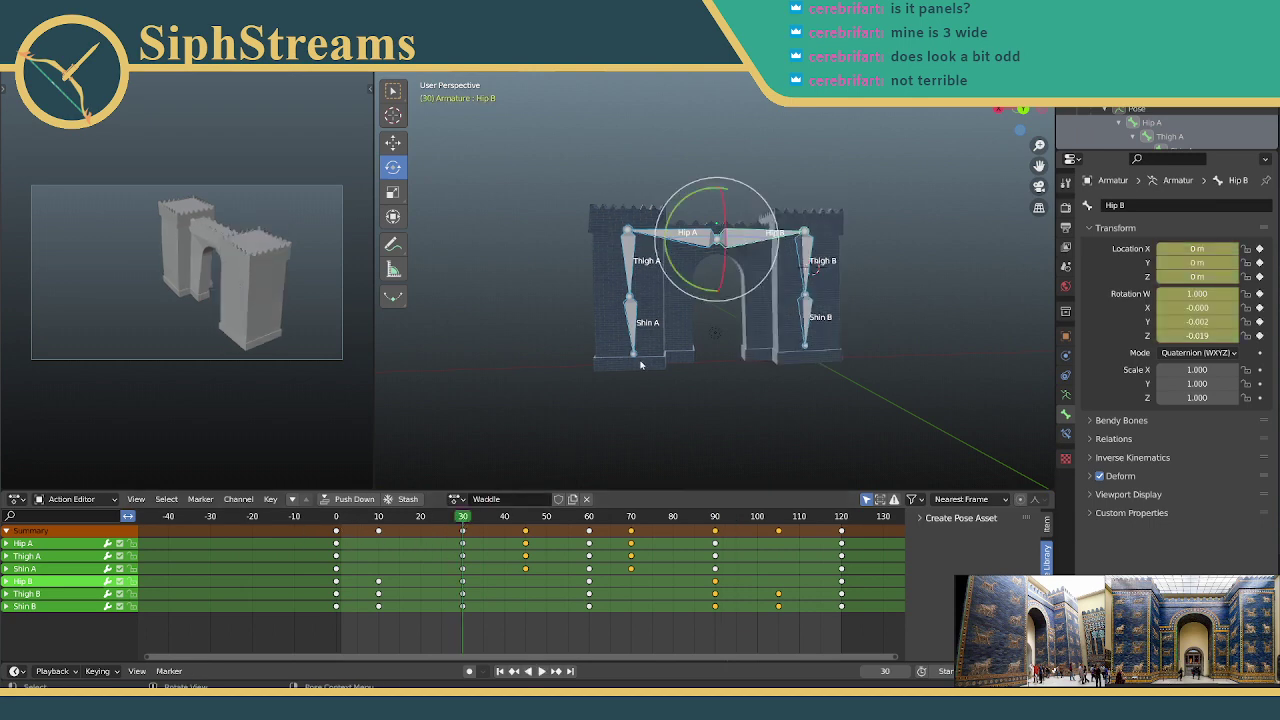
middle_drag(641, 365, 650, 380)
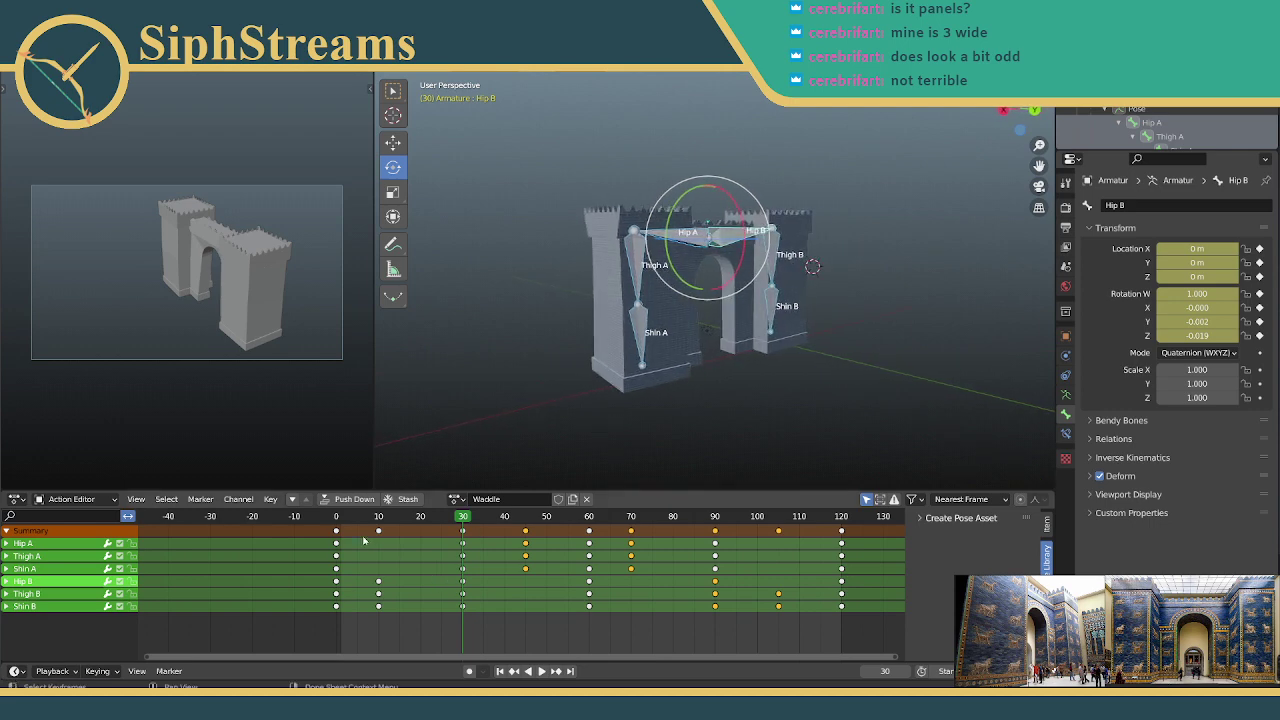
drag(318, 510, 400, 615)
key(space)
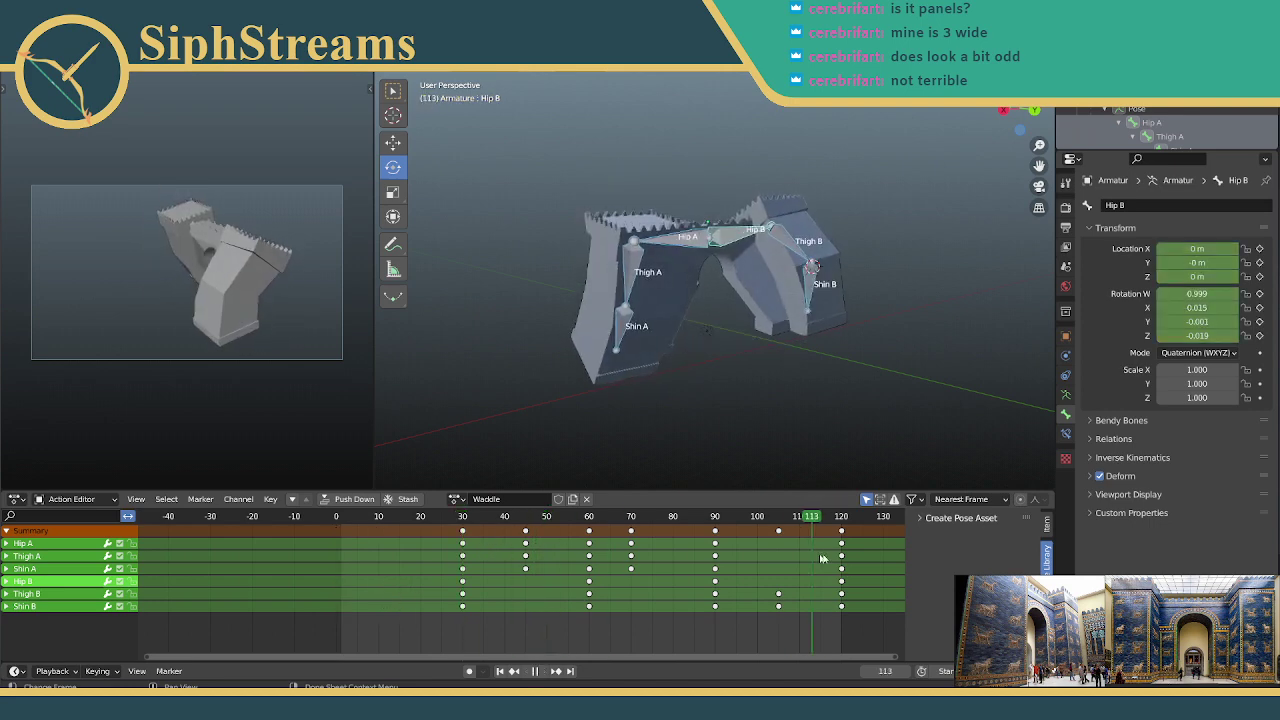
key(space)
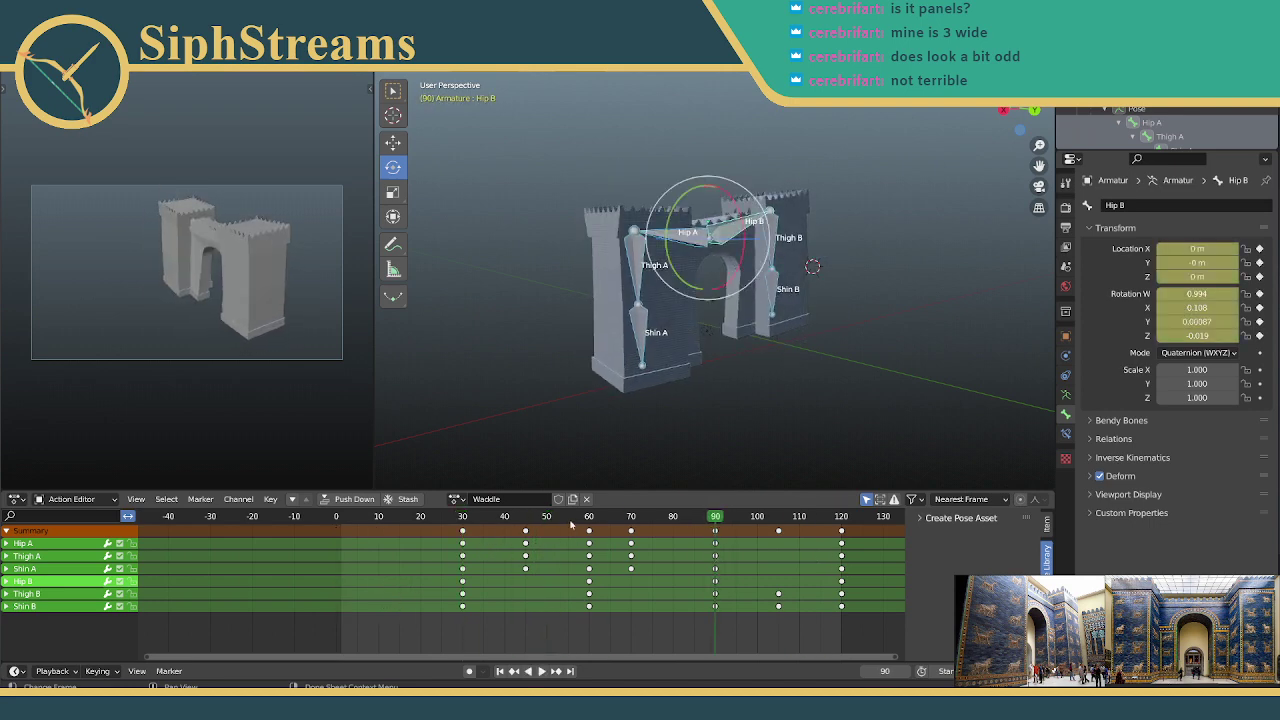
click(571, 516)
click(589, 516)
drag(668, 638, 505, 516)
key(Delete)
drag(762, 636, 856, 512)
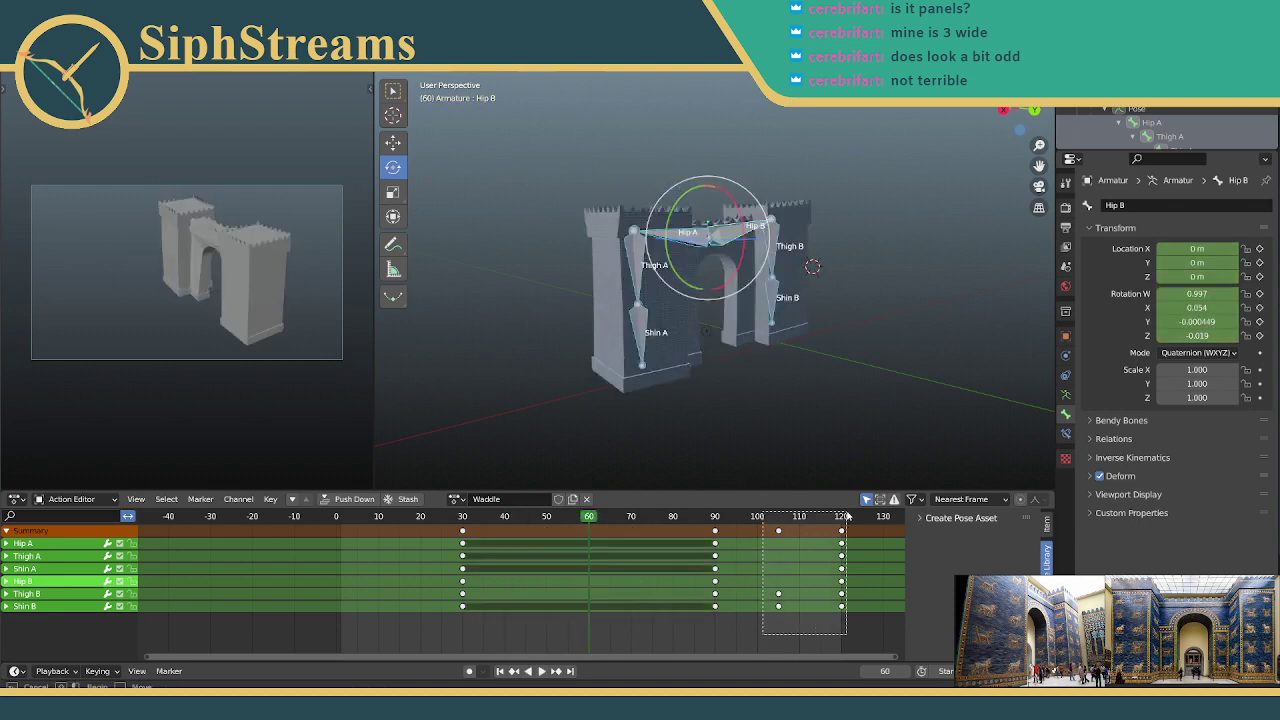
key(Delete)
Step: Play and scrub the trimmed Waddle animation up to frame 89
click(427, 516)
key(space)
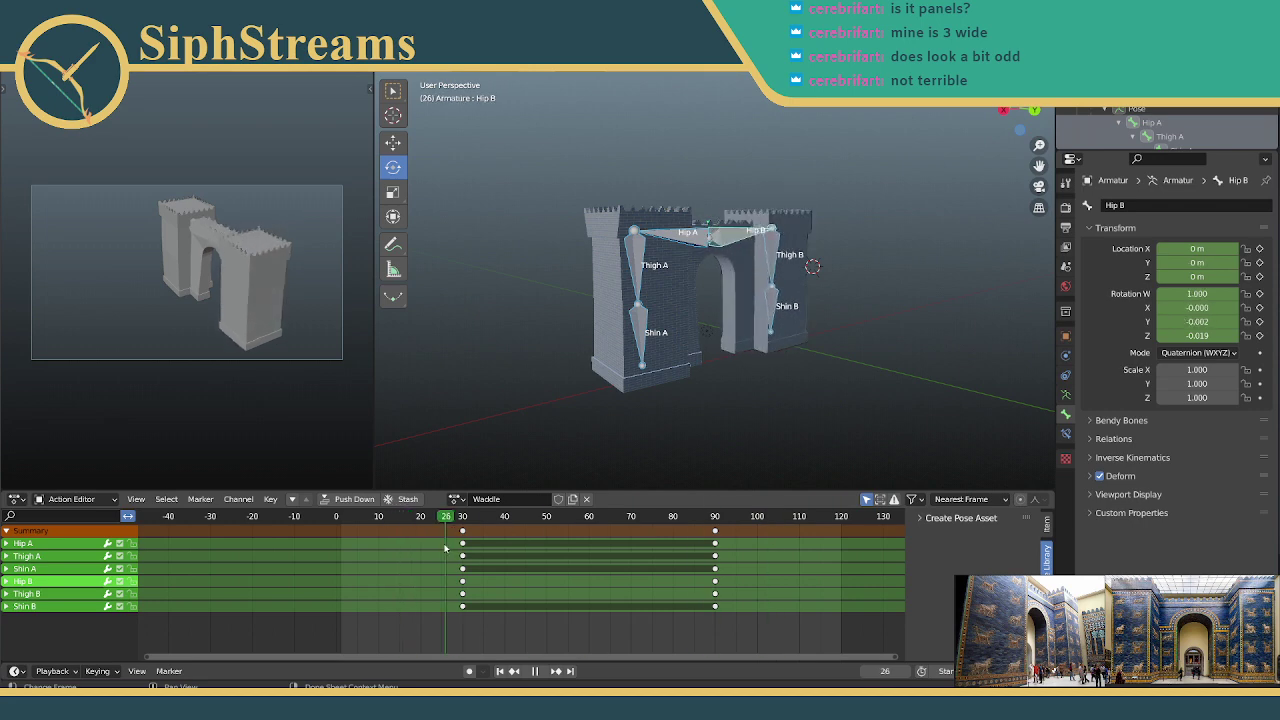
drag(516, 531, 593, 537)
key(space)
middle_drag(720, 457, 745, 326)
scroll(797, 318, up, 3)
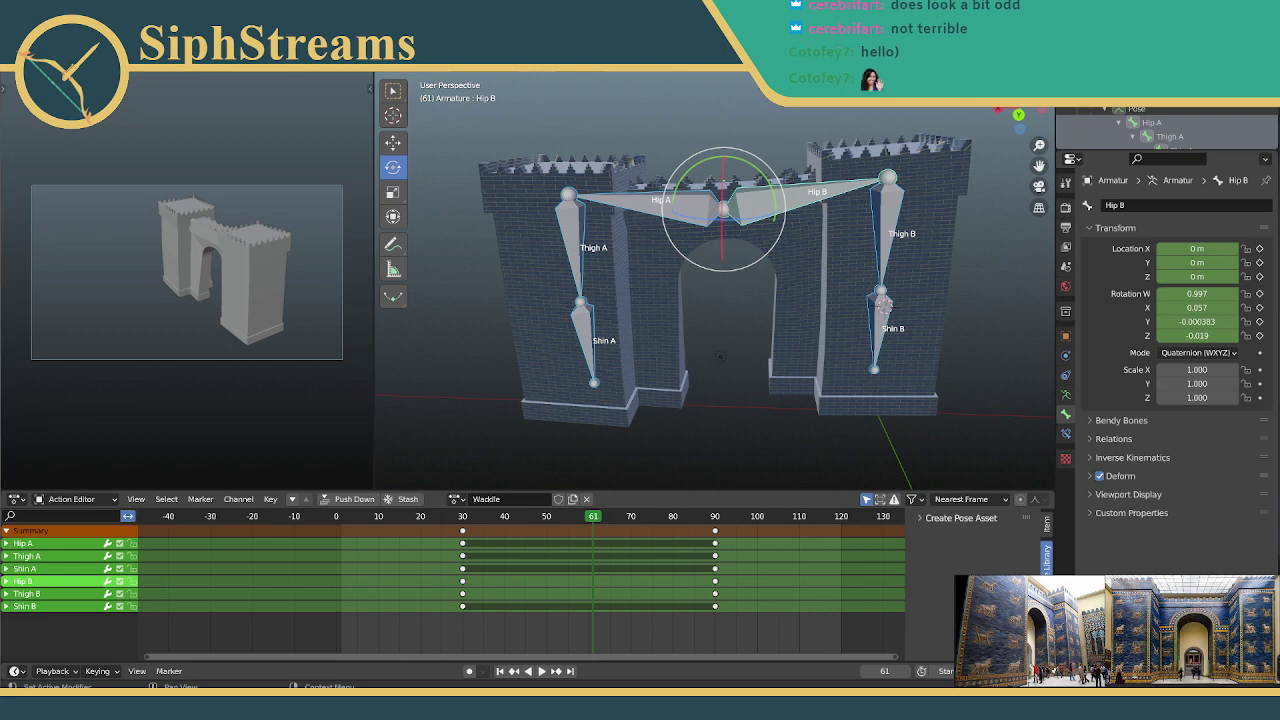
Step: Save IshtarGate.blend and switch the armature's action to Sneak
middle_drag(746, 357, 757, 307)
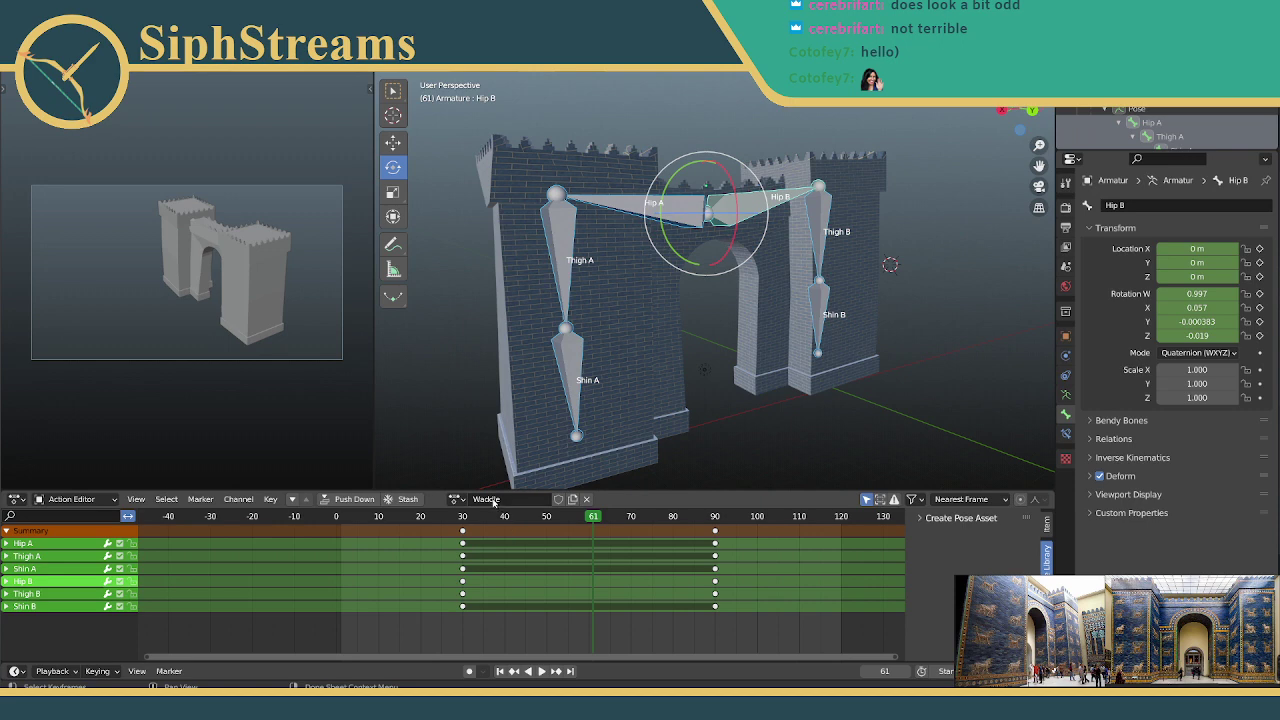
key(ctrl+s)
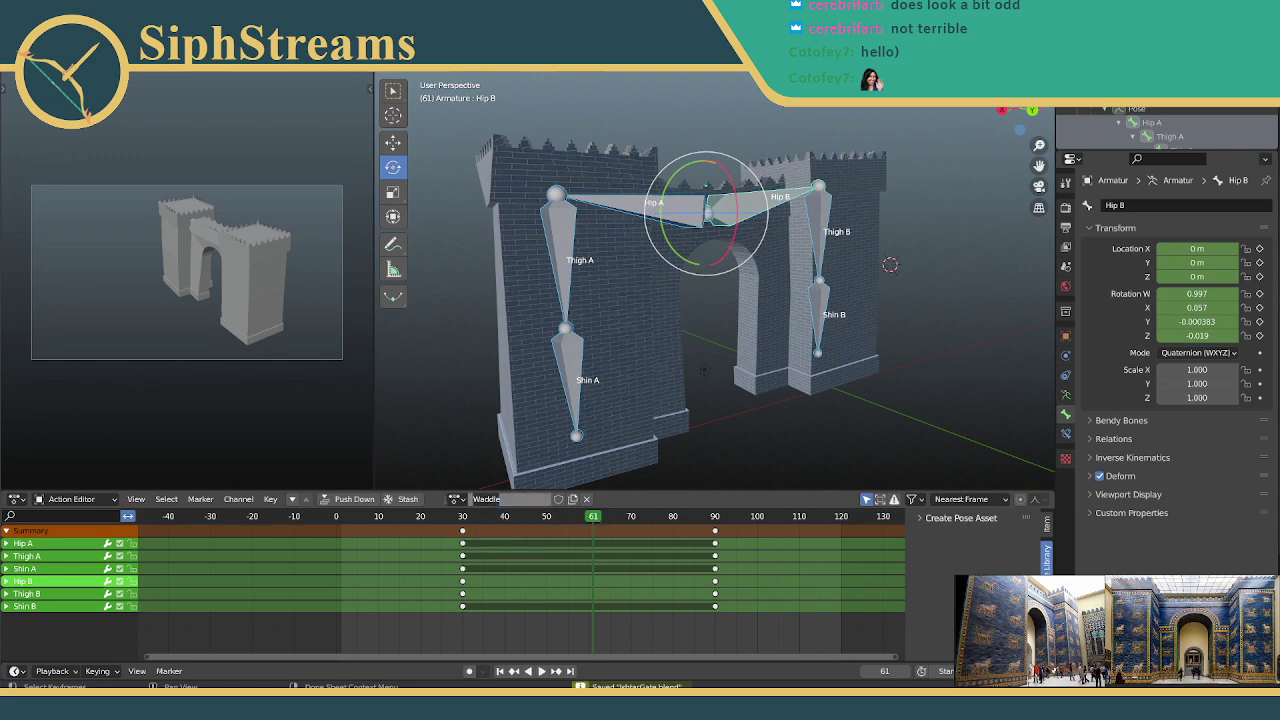
click(456, 499)
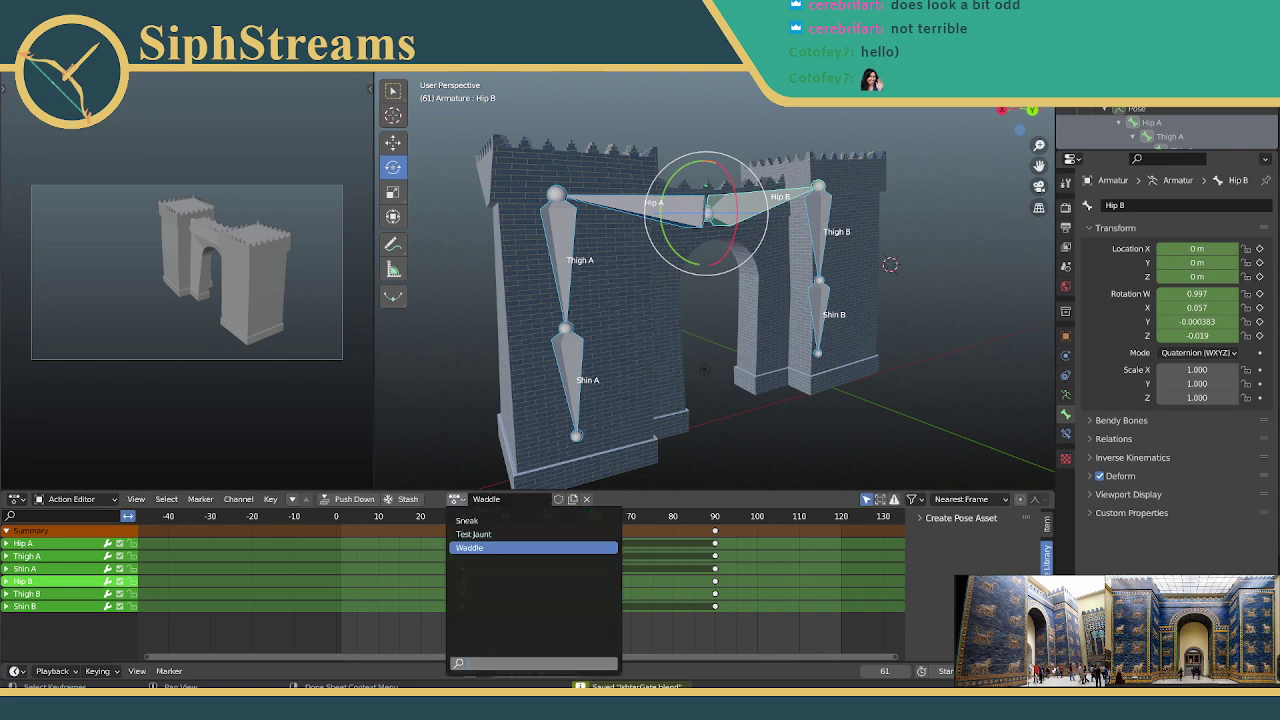
click(473, 521)
scroll(665, 375, down, 6)
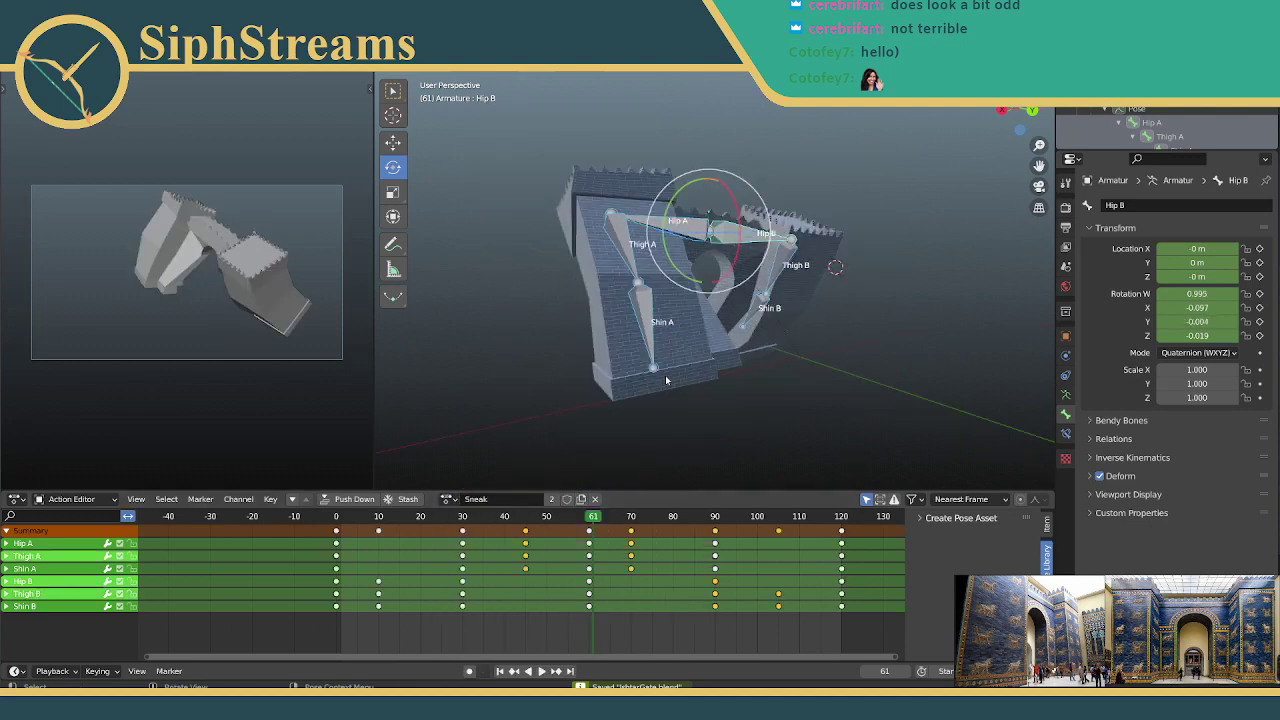
Step: Deselect the bones and play the Sneak animation looping through frames 0–120
click(853, 385)
middle_drag(863, 369, 708, 376)
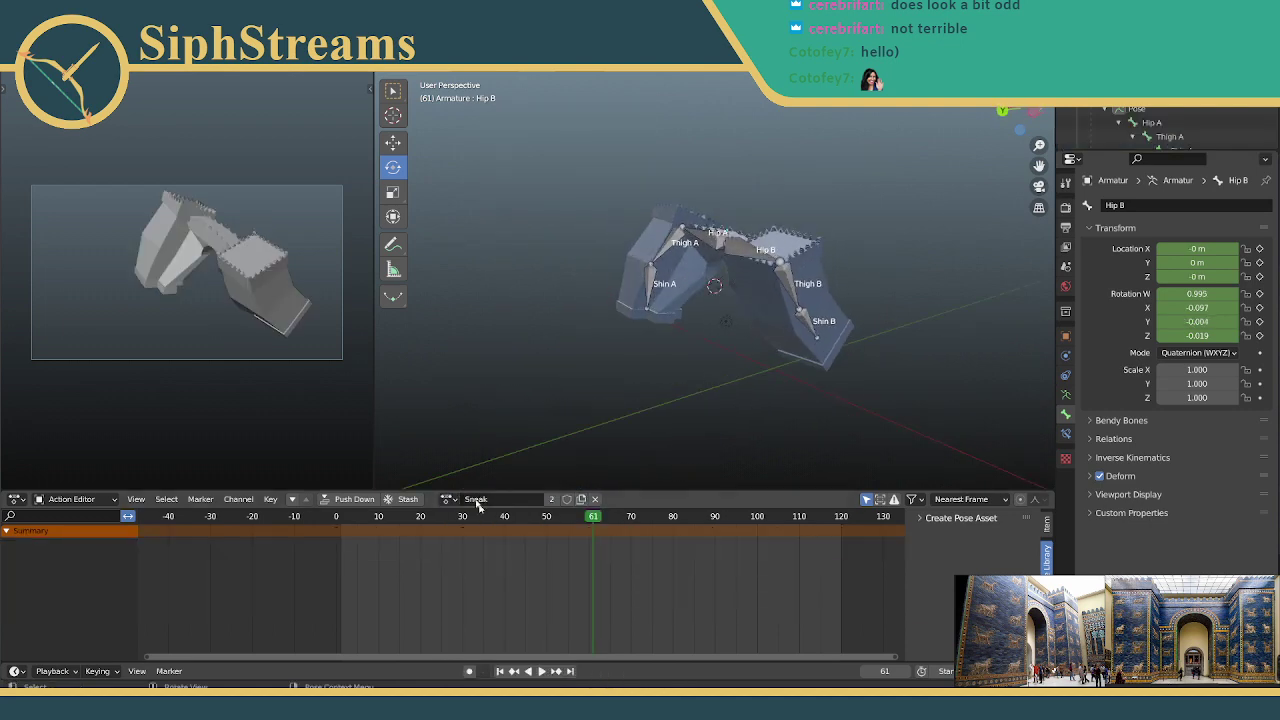
click(541, 671)
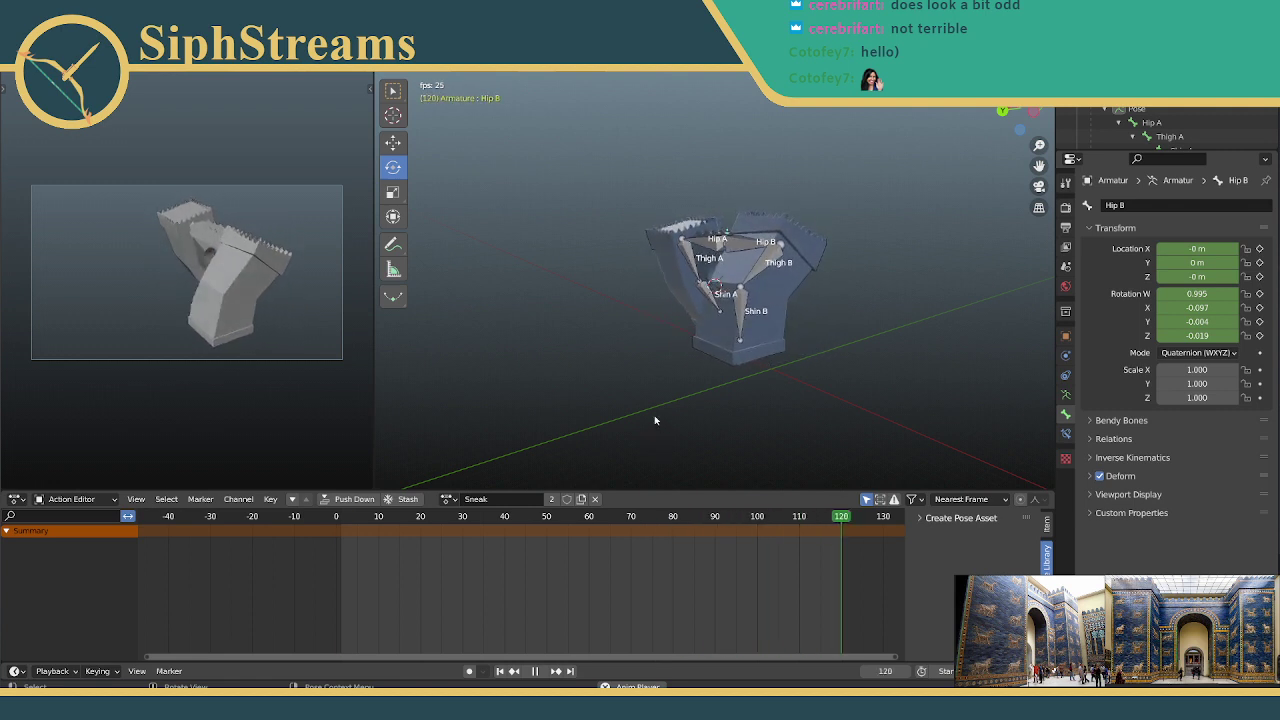
middle_drag(655, 420, 691, 392)
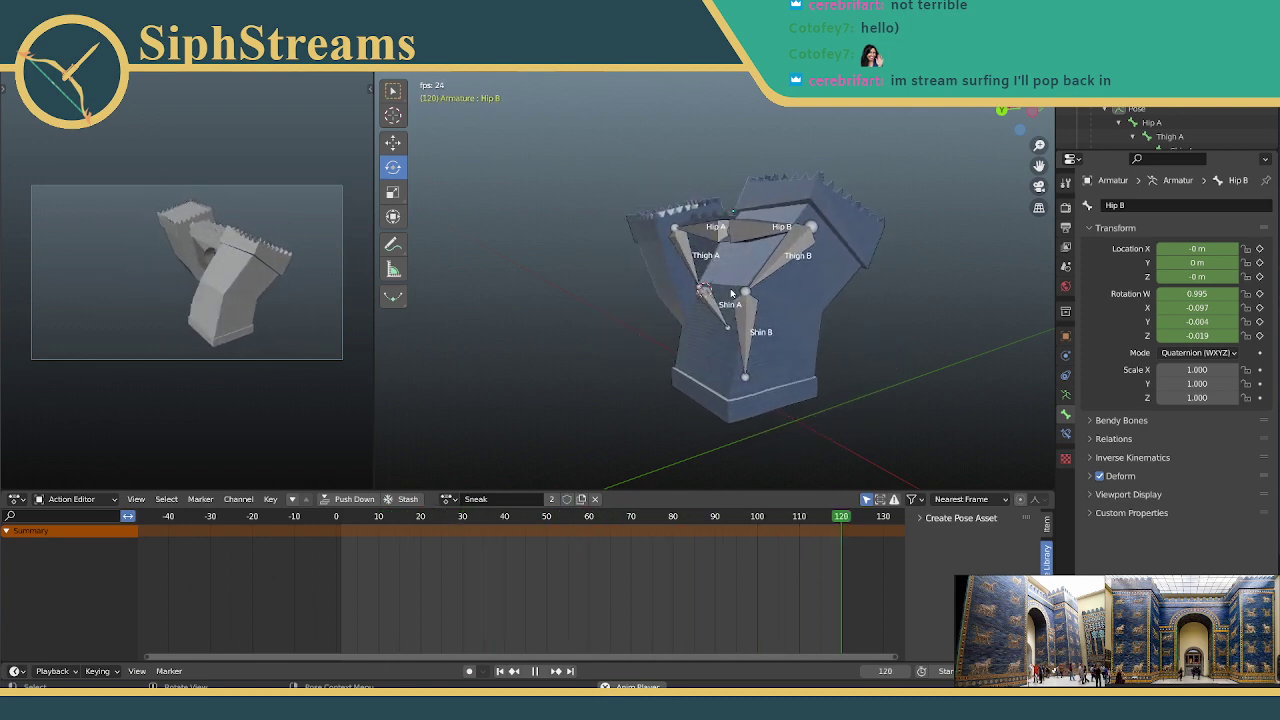
middle_drag(758, 318, 650, 260)
scroll(650, 260, down, 4)
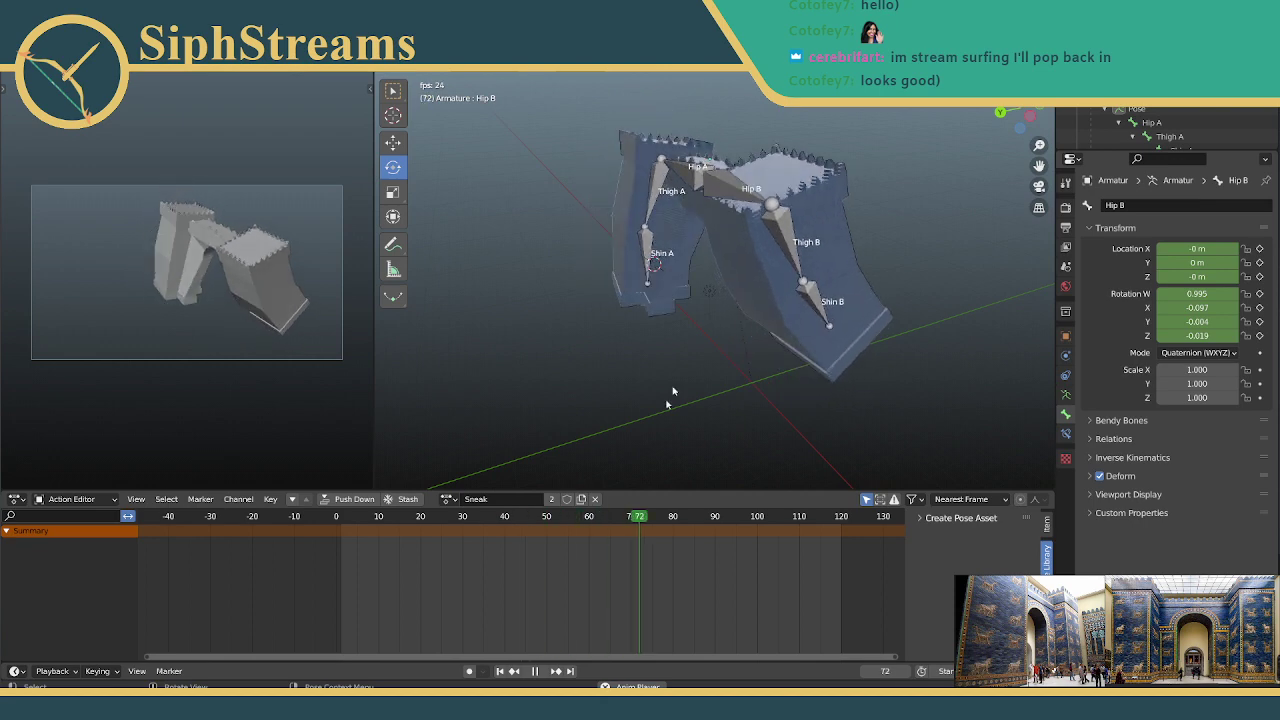
Step: Stop the Sneak playback, put the armature back on the Waddle action, and select all bones
click(540, 672)
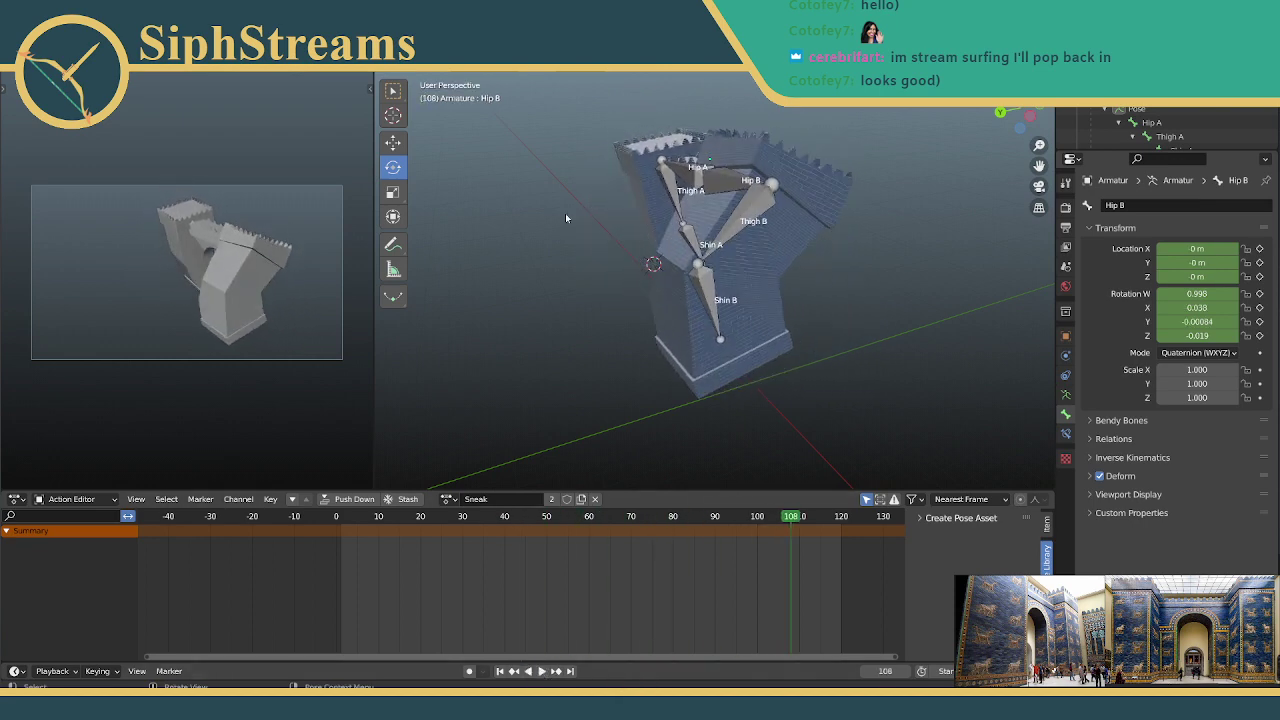
middle_drag(565, 213, 447, 471)
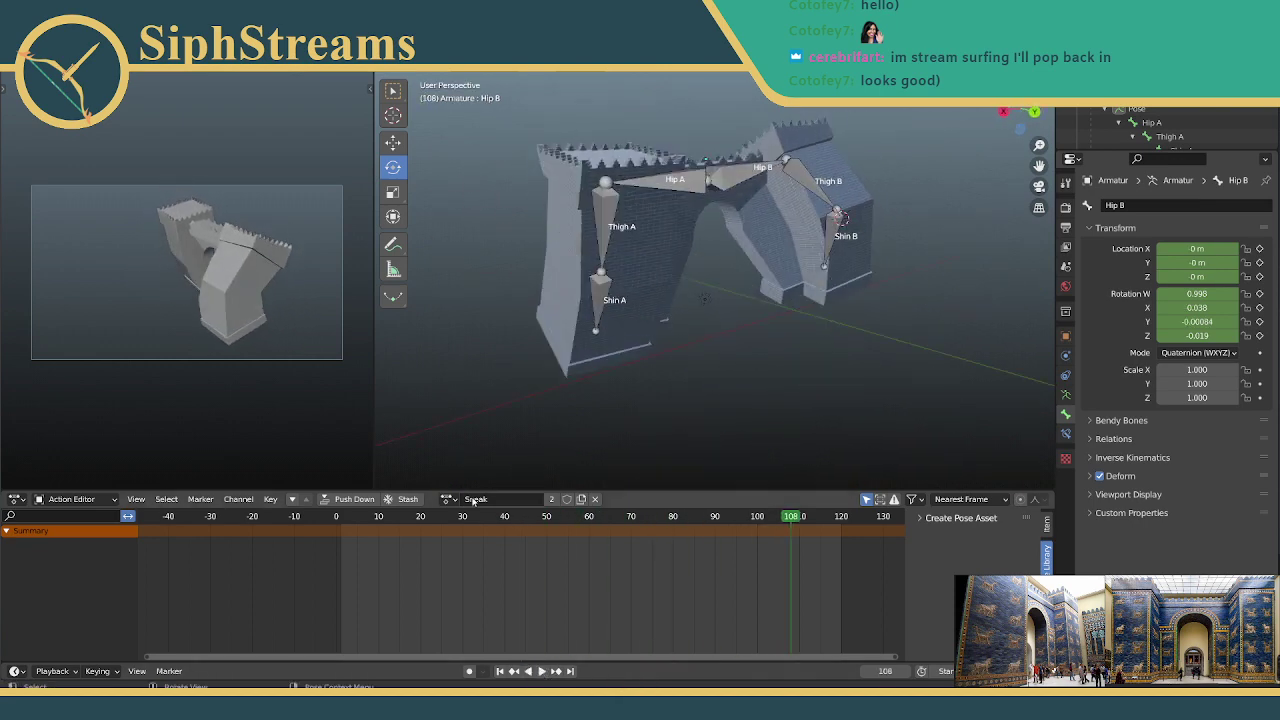
click(449, 499)
click(477, 548)
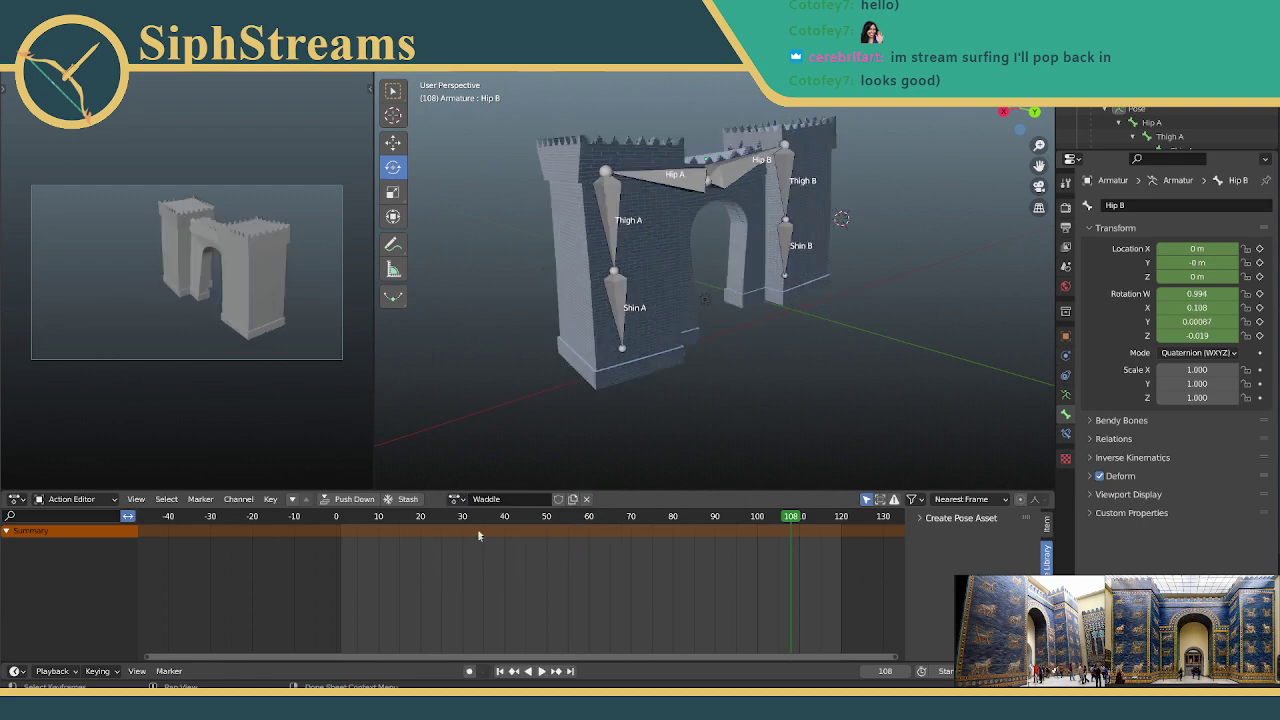
double_click(499, 498)
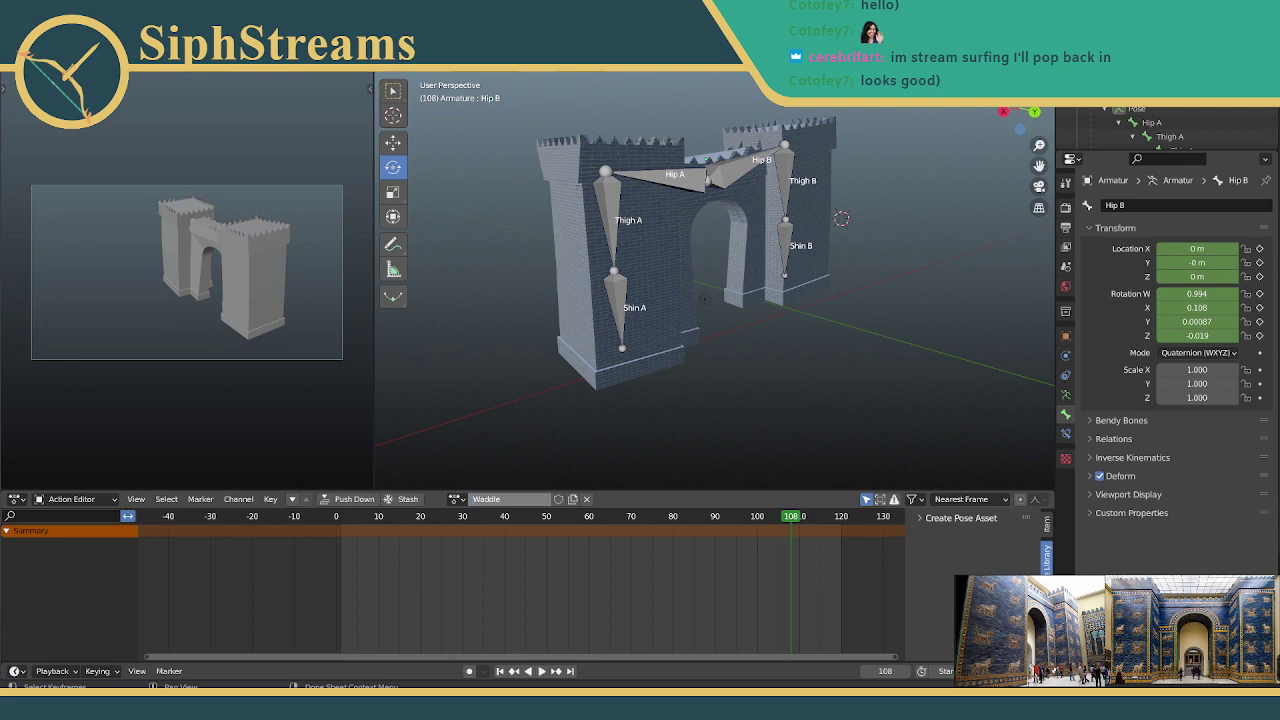
key(a)
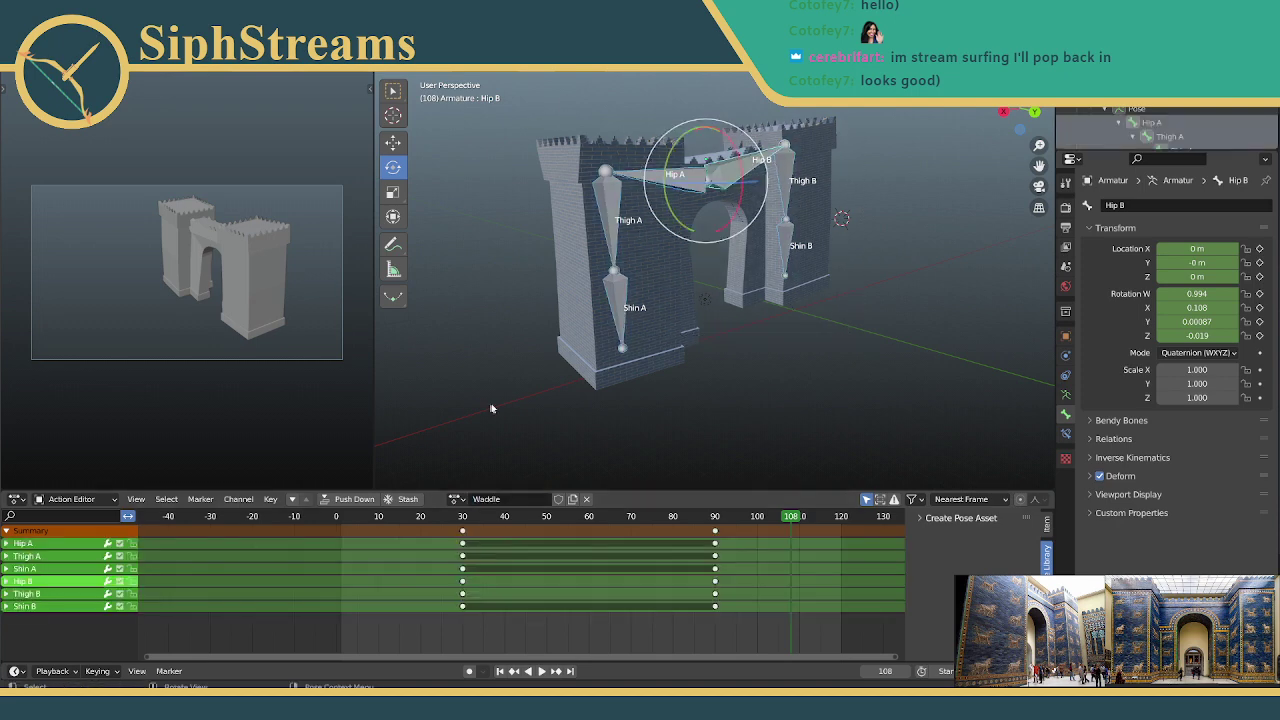
Step: Select Hip B's keys at frames 30 and 90, trial-paste at frame 108, then undo
middle_drag(747, 295, 690, 310)
click(463, 581)
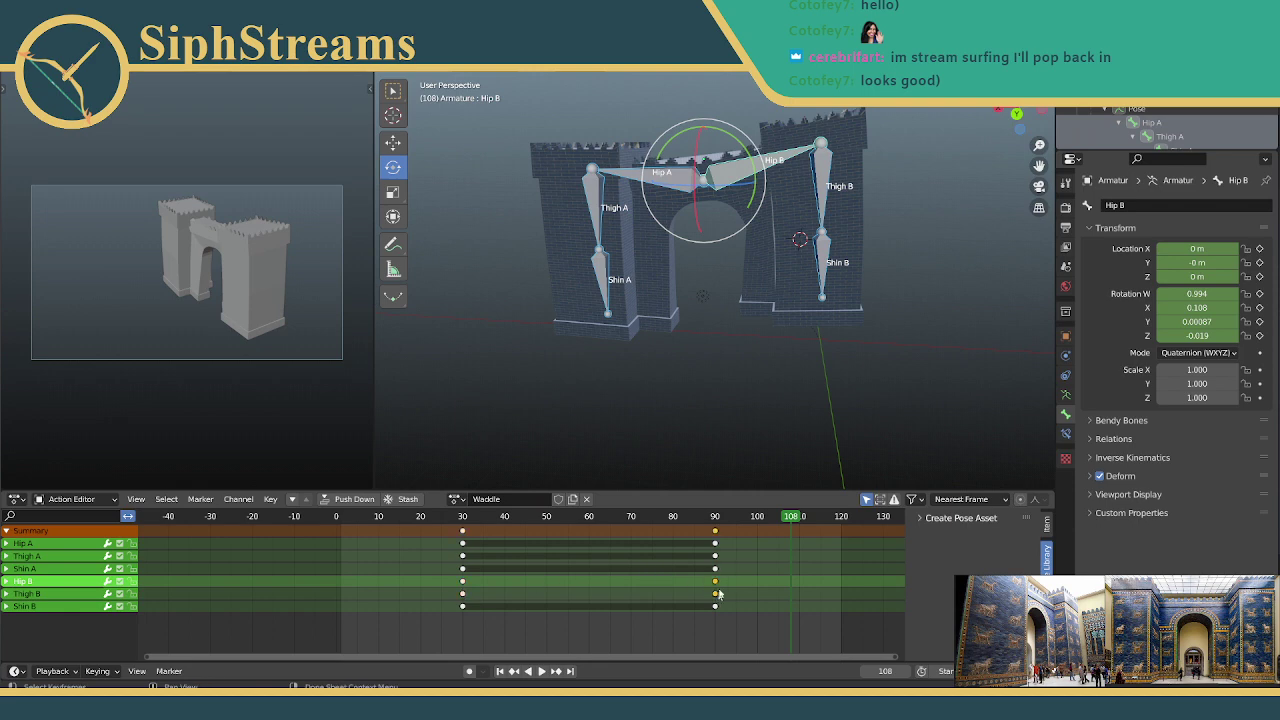
ctrl+click(712, 544)
click(720, 587)
key(ctrl+v)
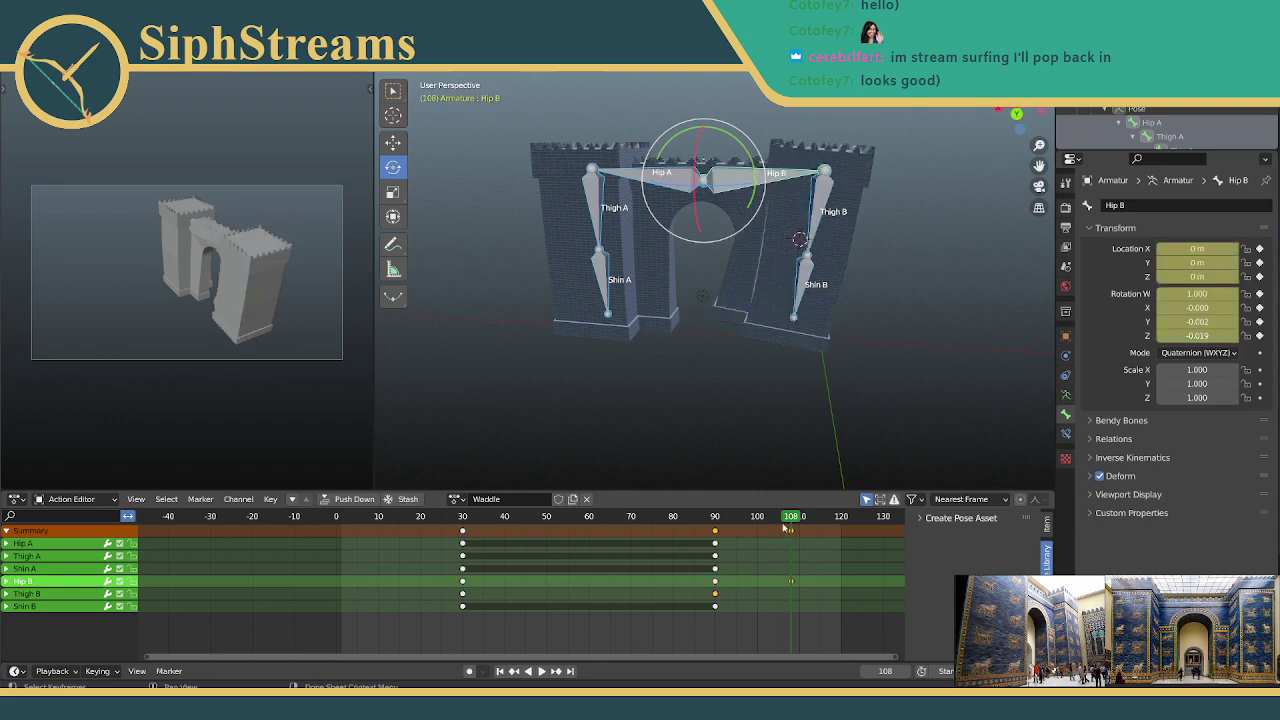
key(ctrl+z)
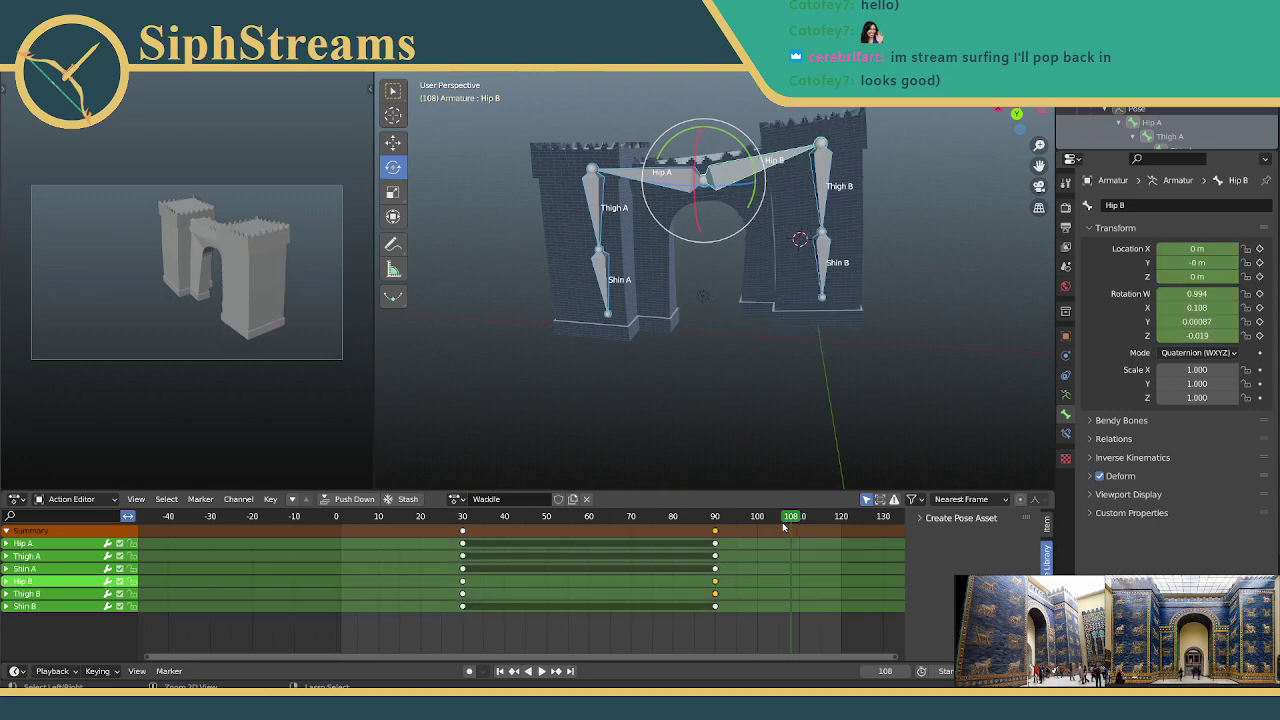
Step: Trial-paste Thigh B's frame-30 key at frame 108, undo it, and select its frame-90 key
click(462, 594)
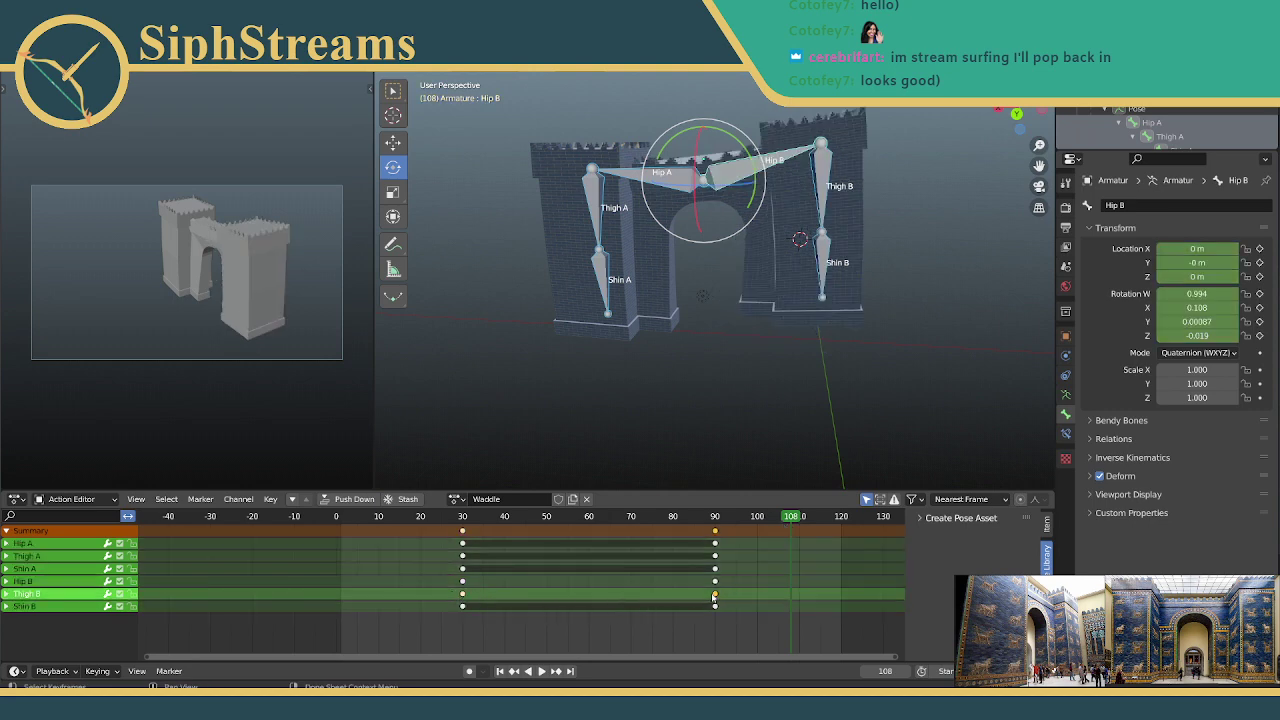
key(ctrl+v)
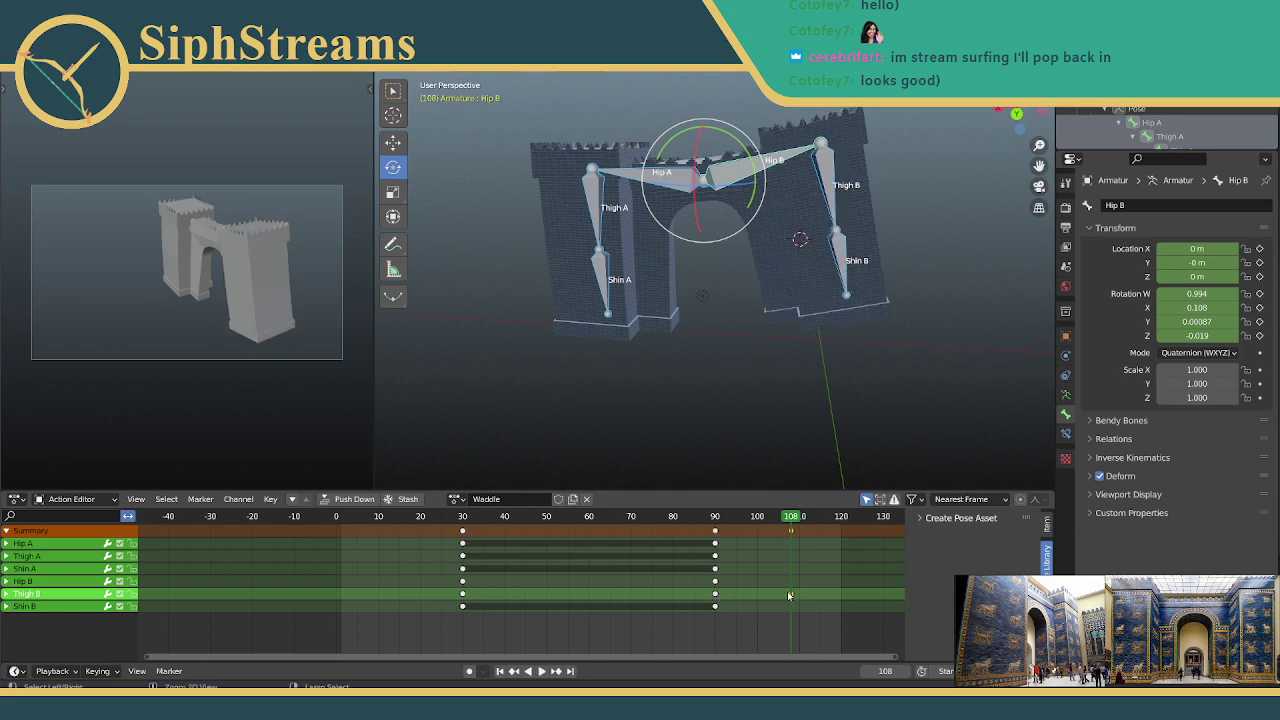
key(ctrl+z)
click(716, 595)
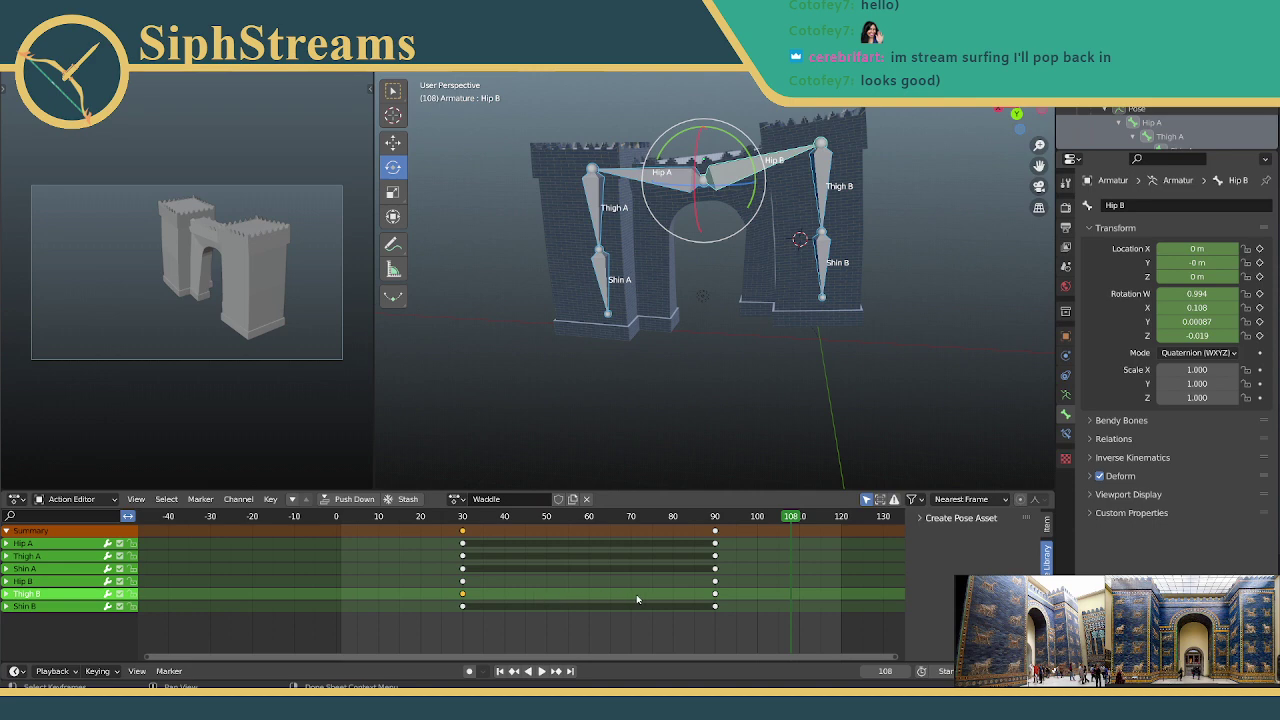
click(714, 594)
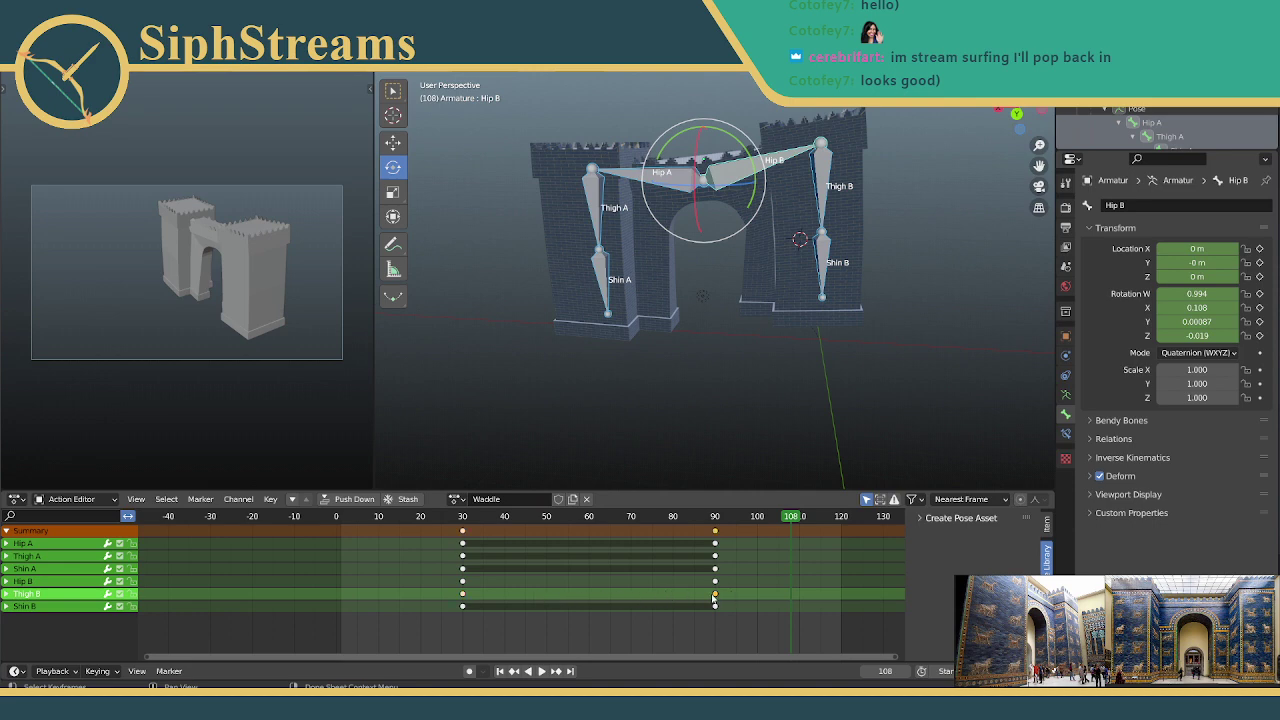
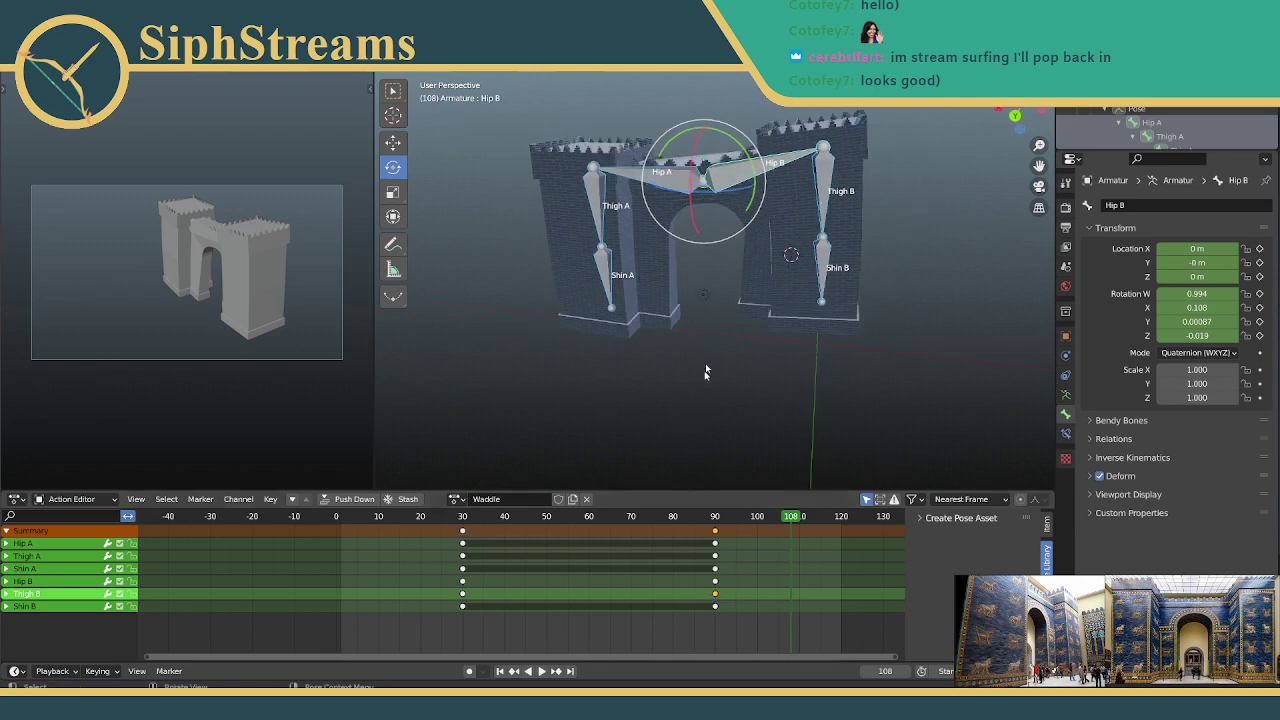
Step: Delete the frame-90 keyframes on Hip B and Thigh B
scroll(705, 363, down, 6)
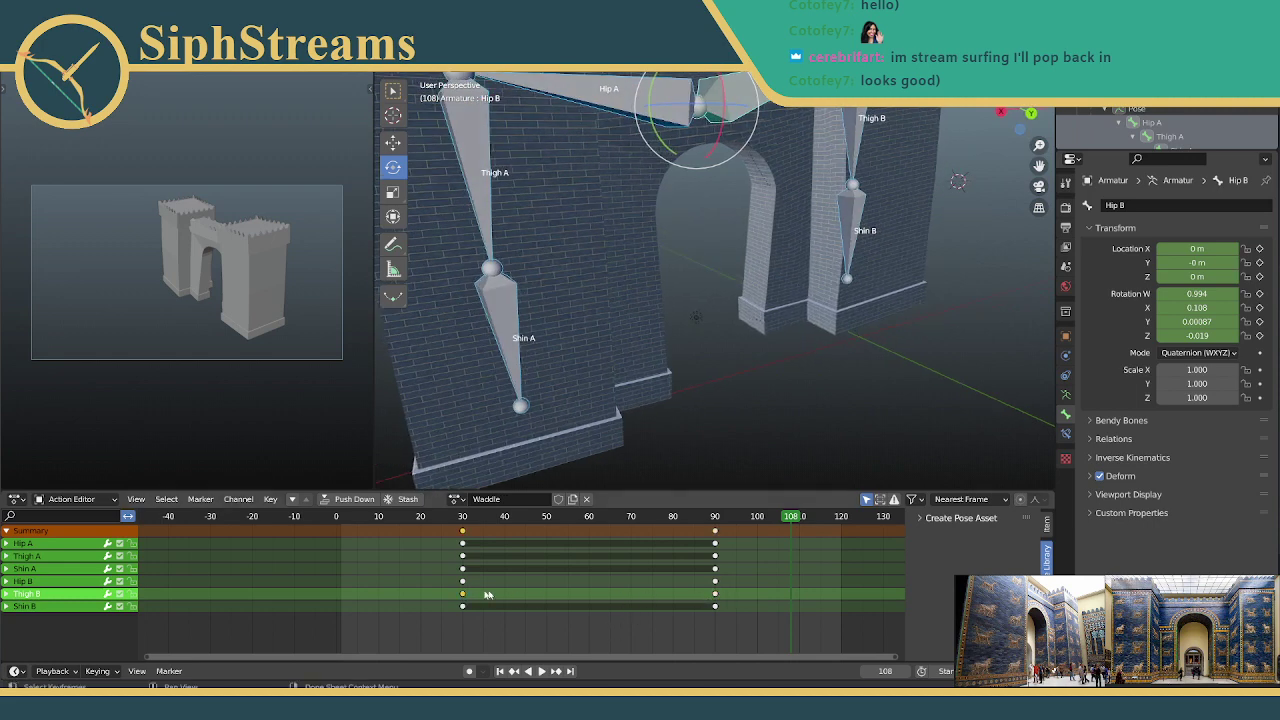
scroll(785, 309, down, 5)
mouse_move(785, 303)
middle_down()
mouse_move(760, 328)
mouse_move(763, 296)
middle_up()
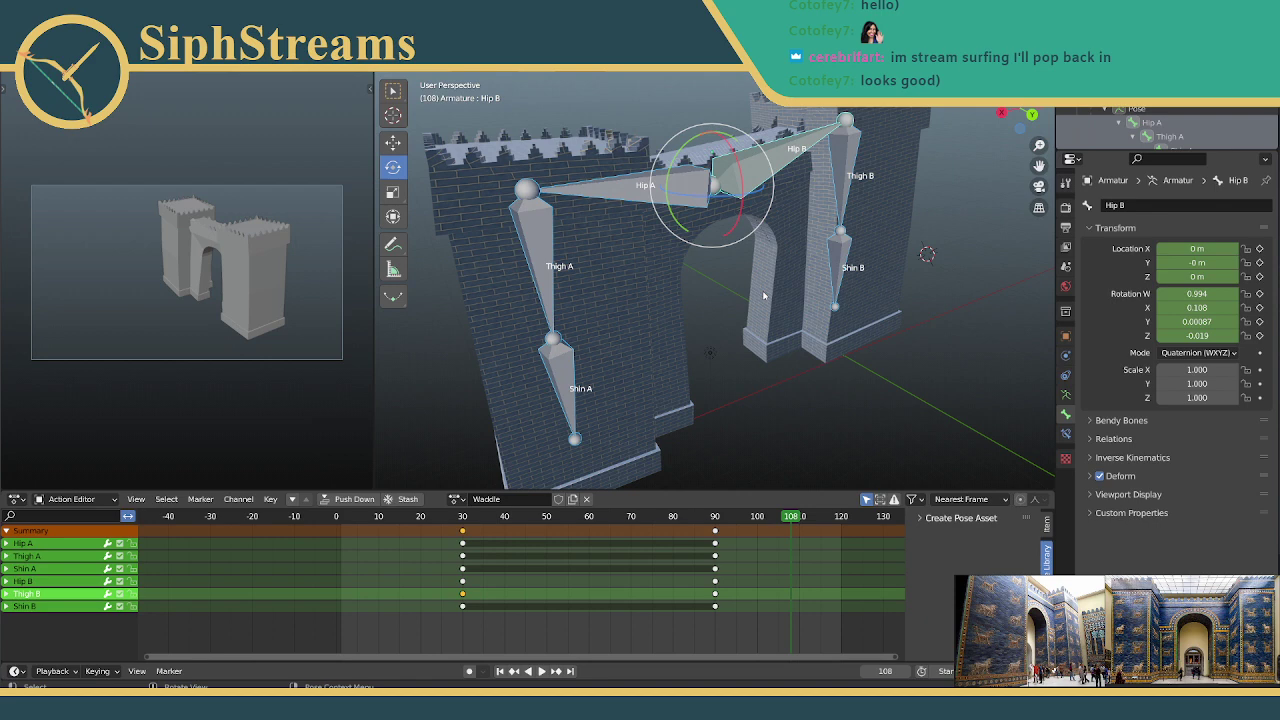
click(714, 593)
shift+click(714, 581)
key(Delete)
Step: Key Location & Rotation for Hip B and Thigh B at frame 108
middle_drag(789, 449, 730, 460)
middle_drag(840, 289, 836, 215)
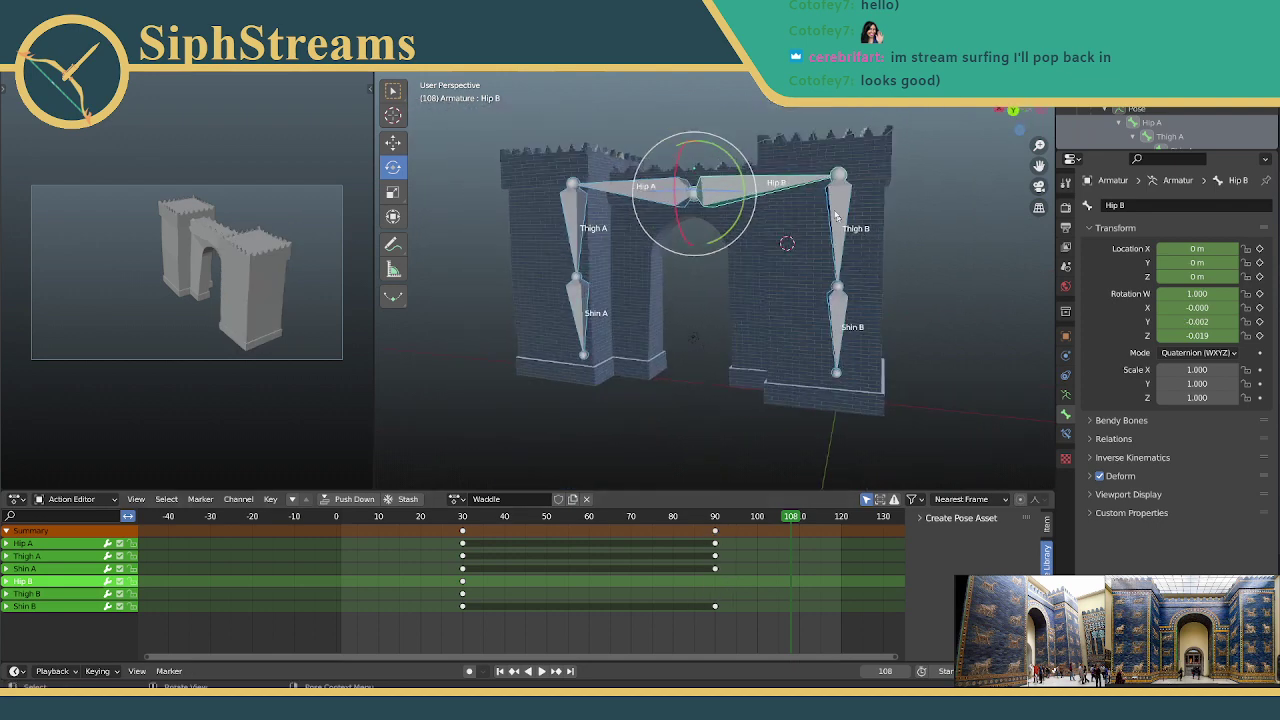
key(alt+a)
drag(757, 108, 845, 237)
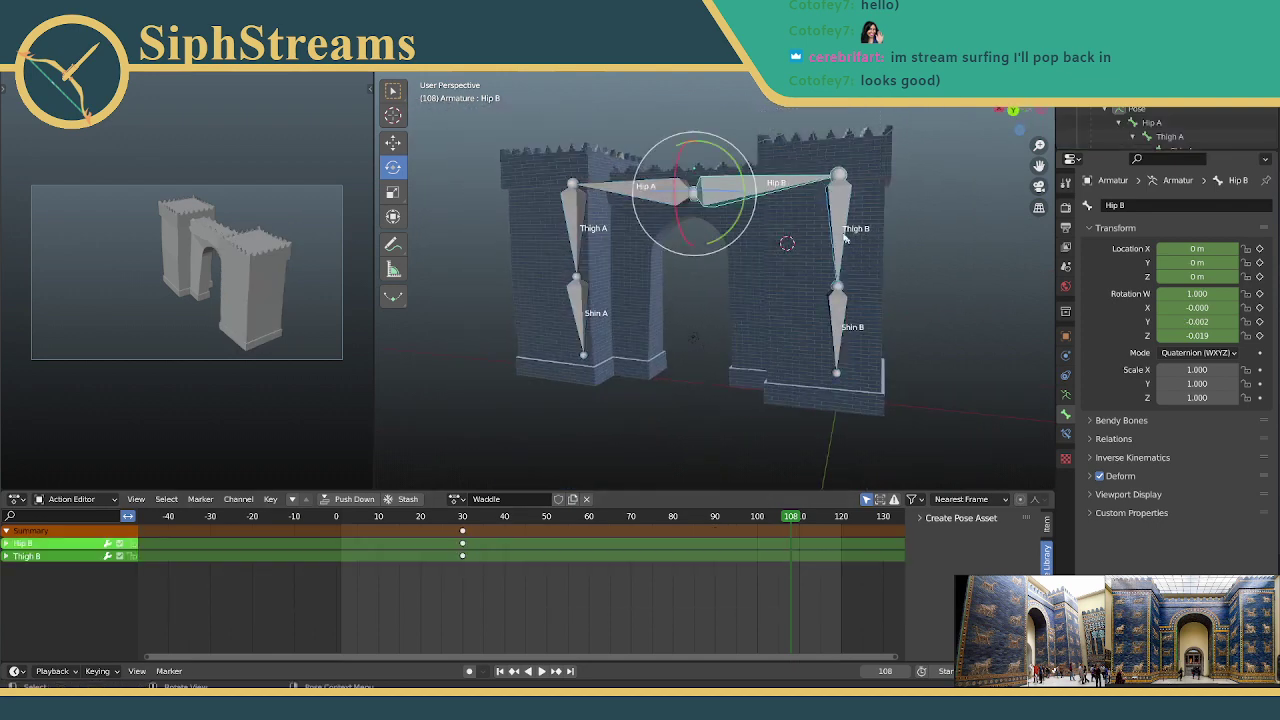
key(i)
click(804, 232)
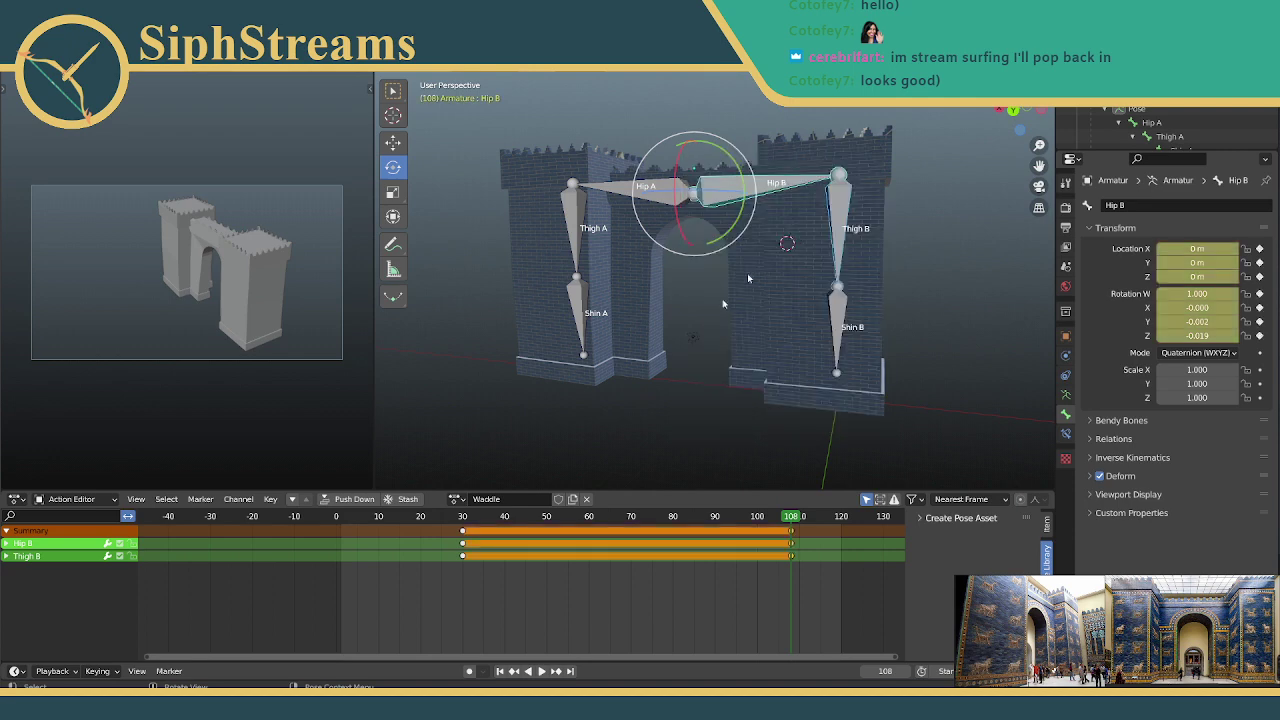
Step: Move Hip B and Thigh B's frame-108 keys back 18 frames to frame 90
key(alt+a)
drag(541, 104, 901, 524)
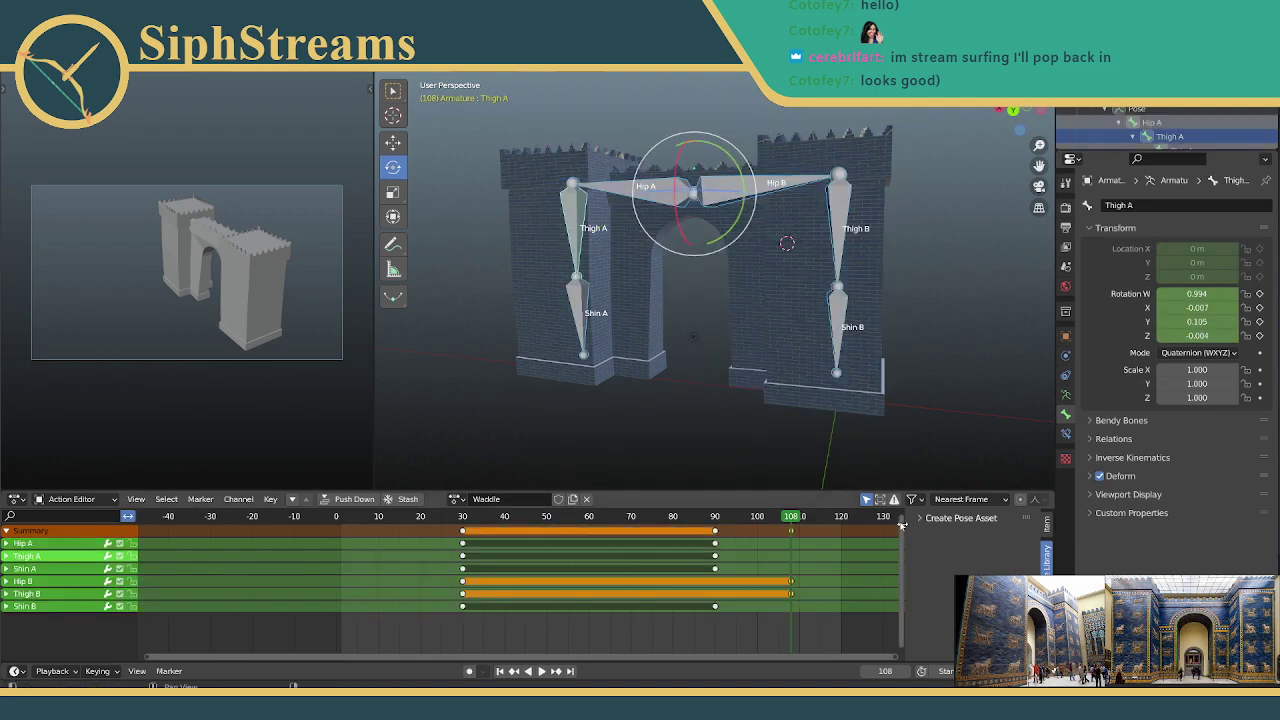
key(alt+a)
click(791, 582)
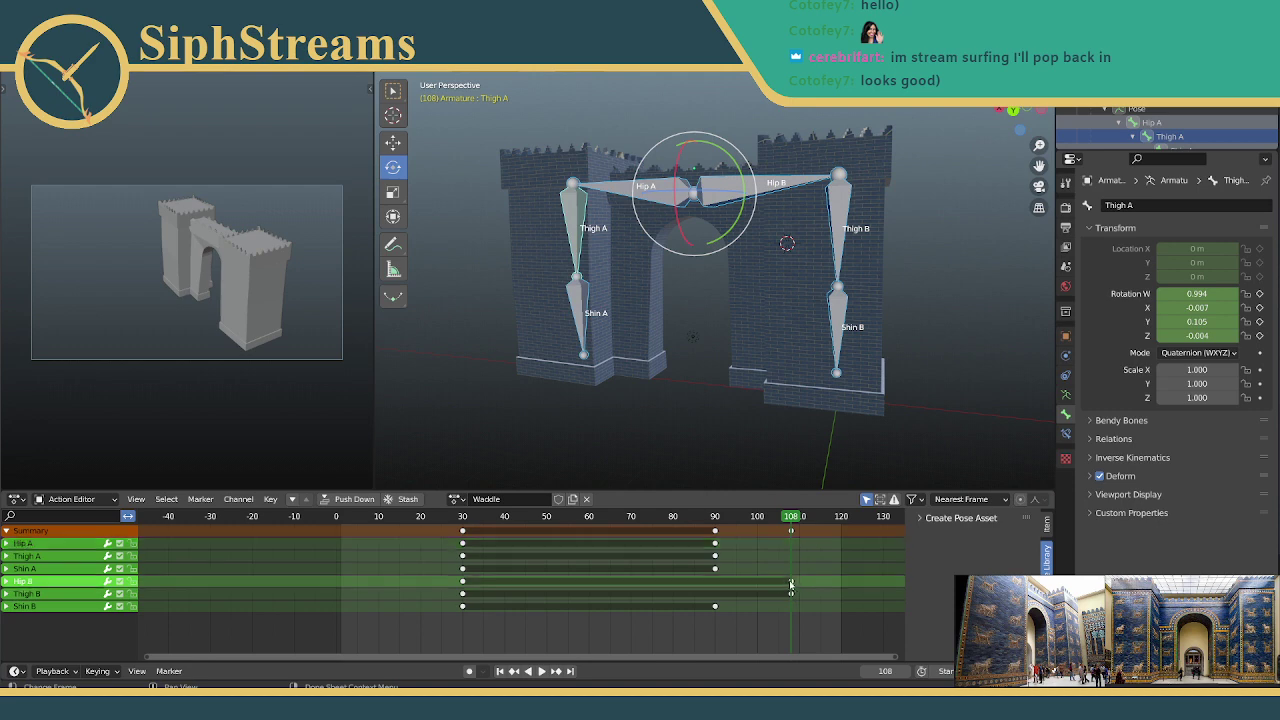
shift+click(791, 594)
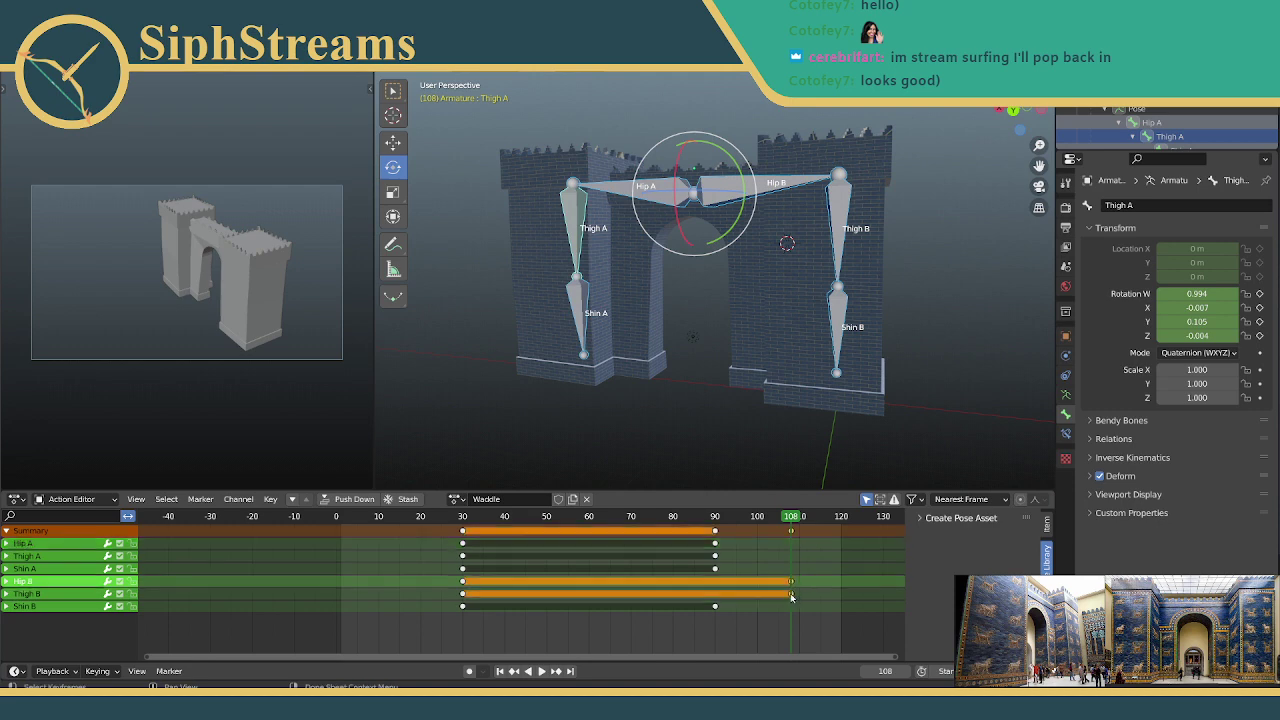
key(g)
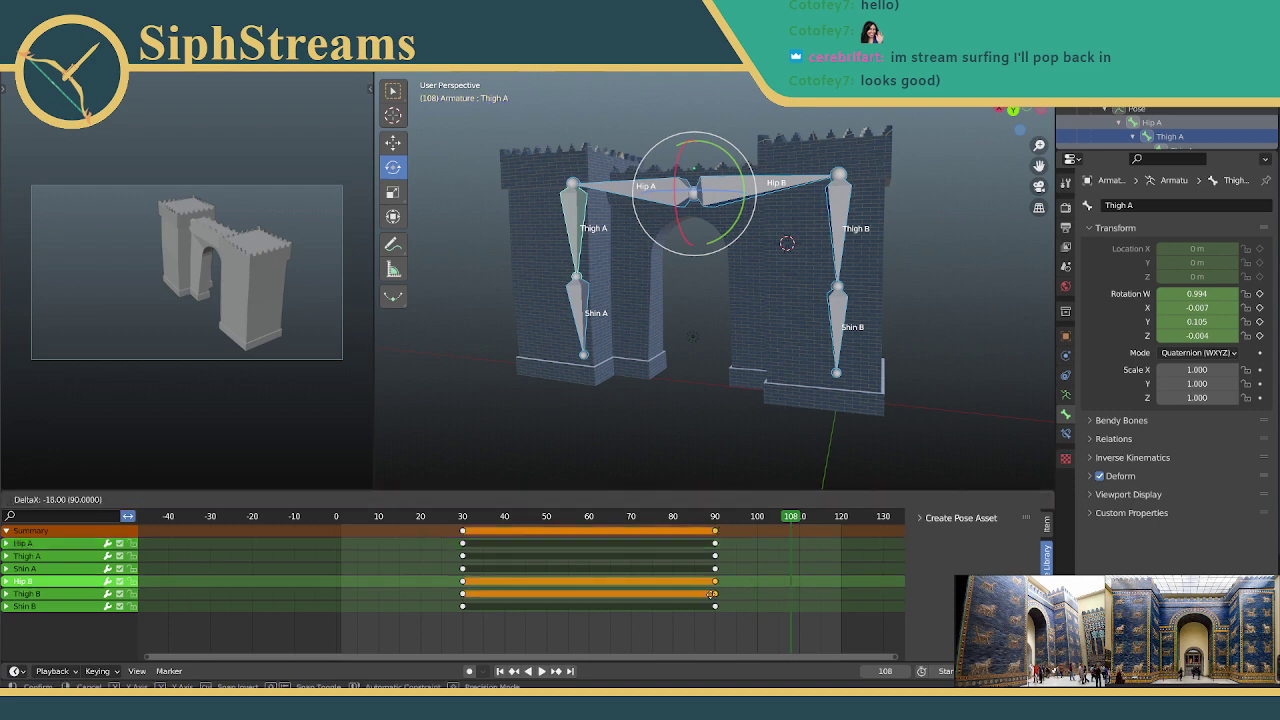
click(712, 594)
Step: Deselect the keys and play the animation from around frame 25
key(alt+a)
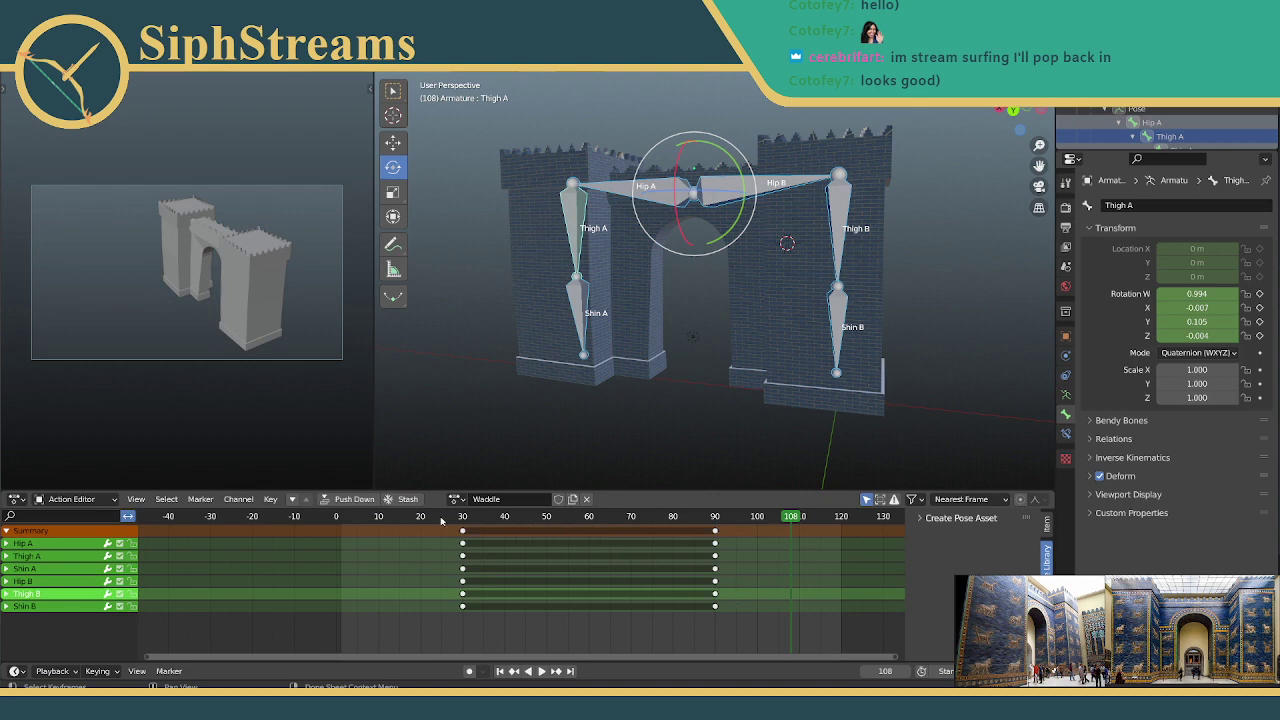
click(440, 517)
click(541, 671)
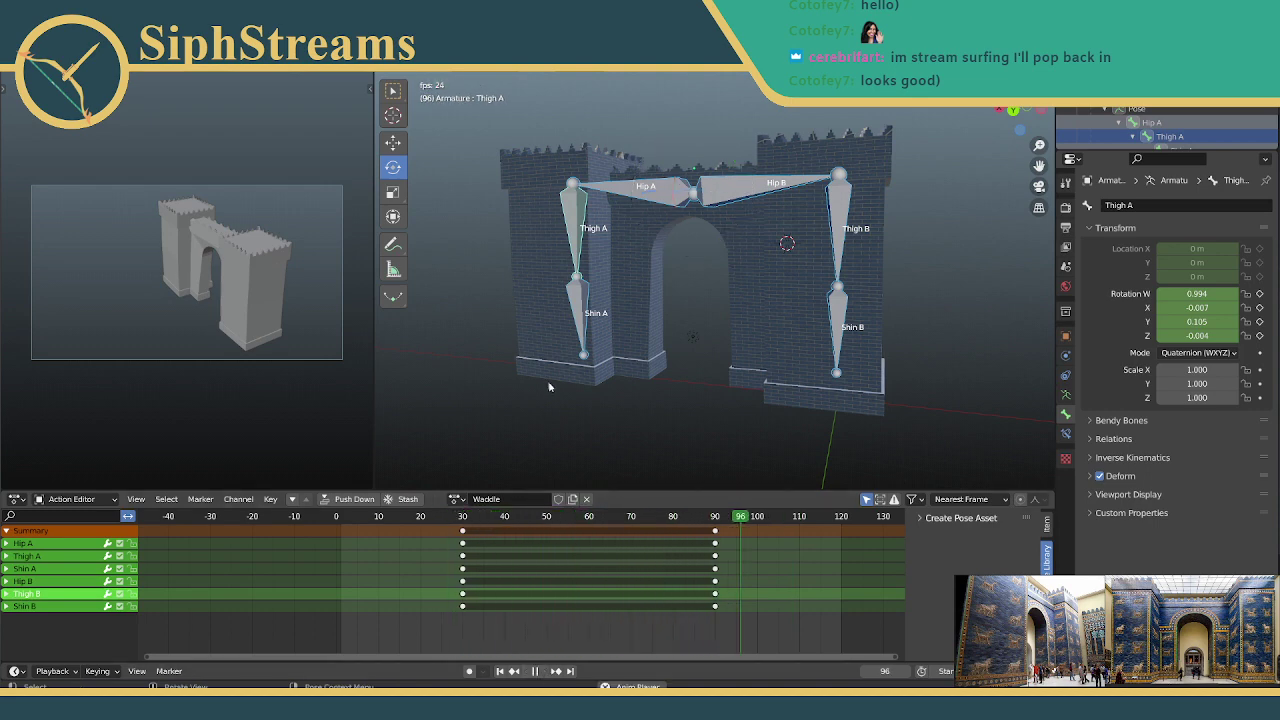
Step: Save IshtarGate.blend with Ctrl+S and play back, stopping at frame 60
middle_drag(548, 387, 707, 360)
click(541, 671)
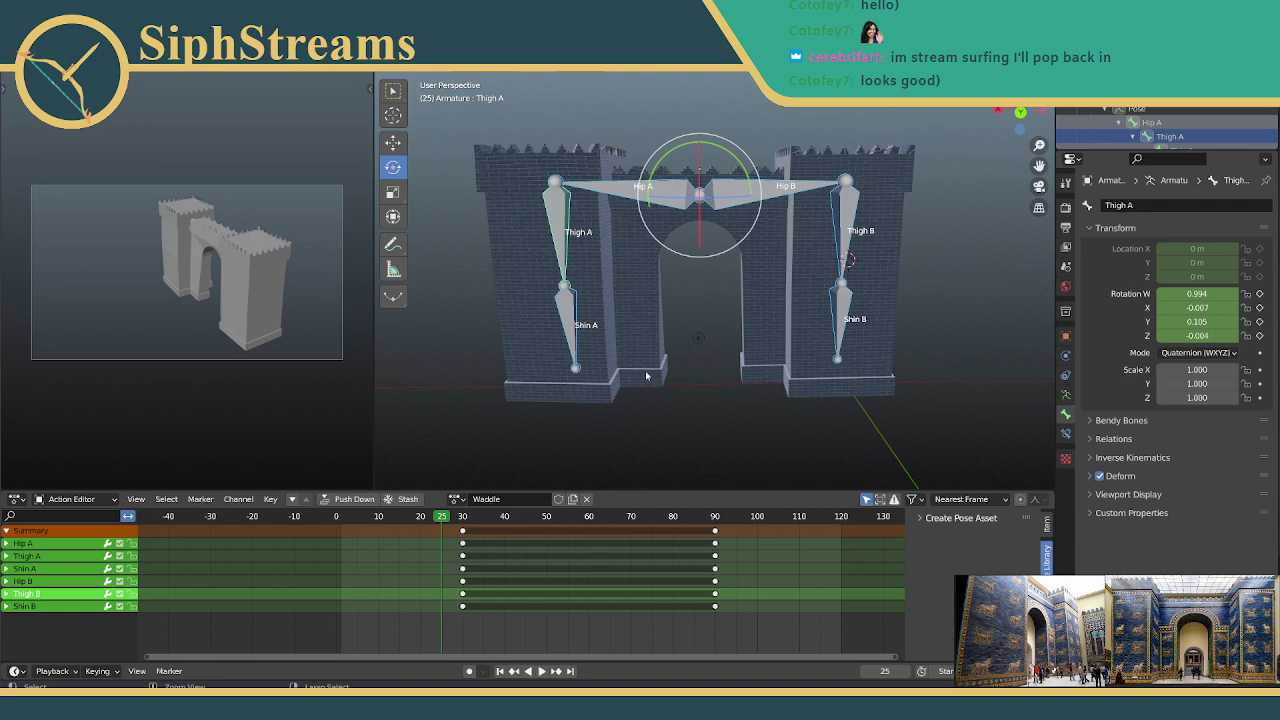
key(ctrl+s)
key(space)
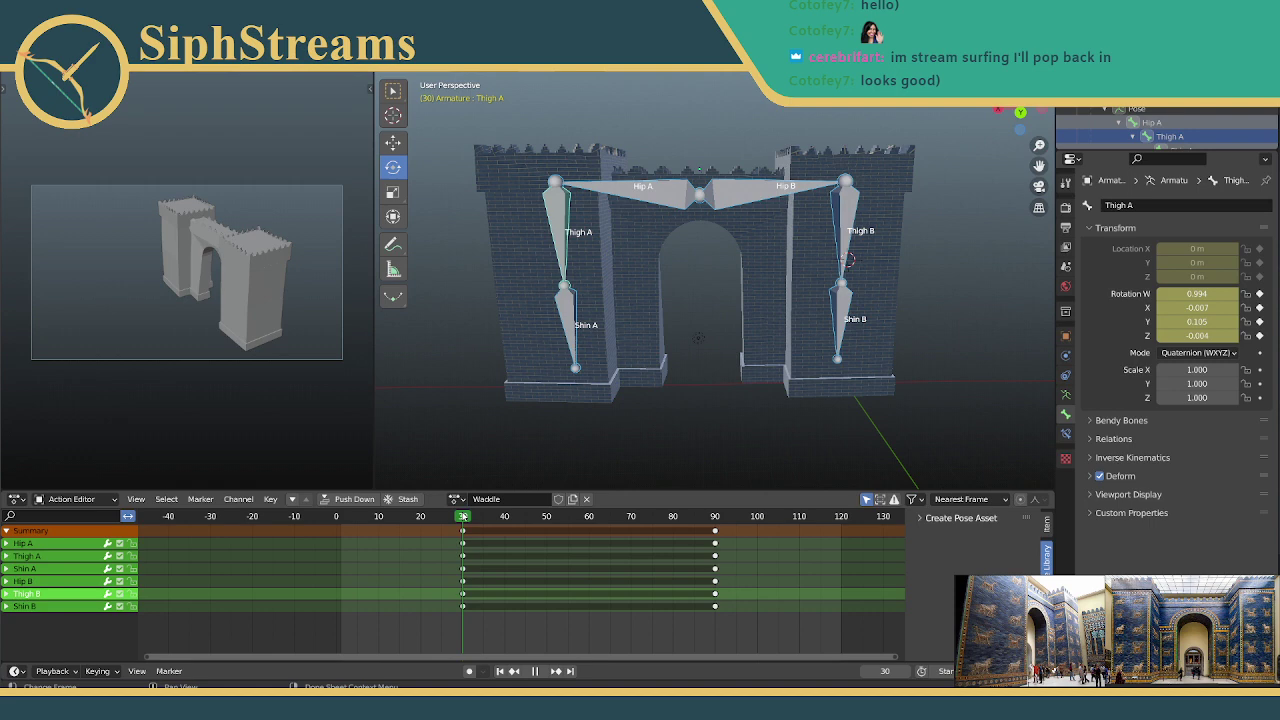
key(space)
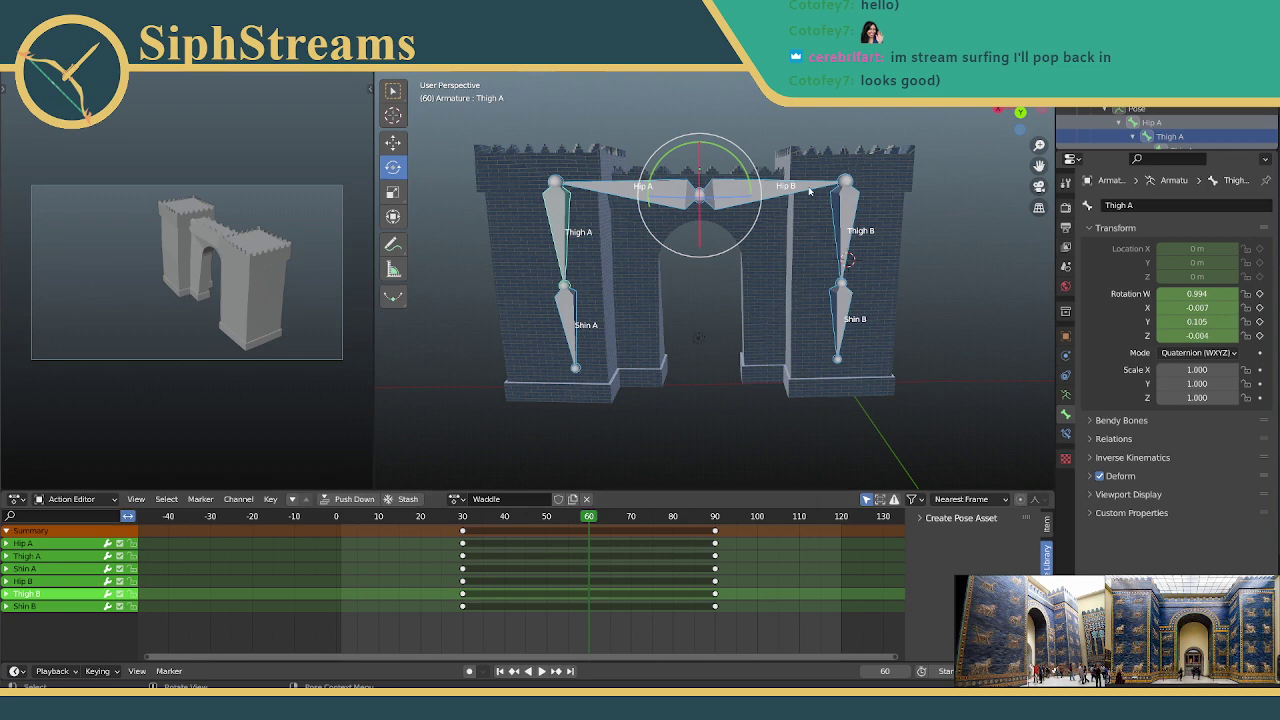
Step: Rotate Hip B so the right tower and leg swing upward (quaternion X 0.222)
click(810, 190)
middle_drag(797, 285, 707, 197)
drag(715, 185, 733, 232)
middle_drag(735, 233, 900, 323)
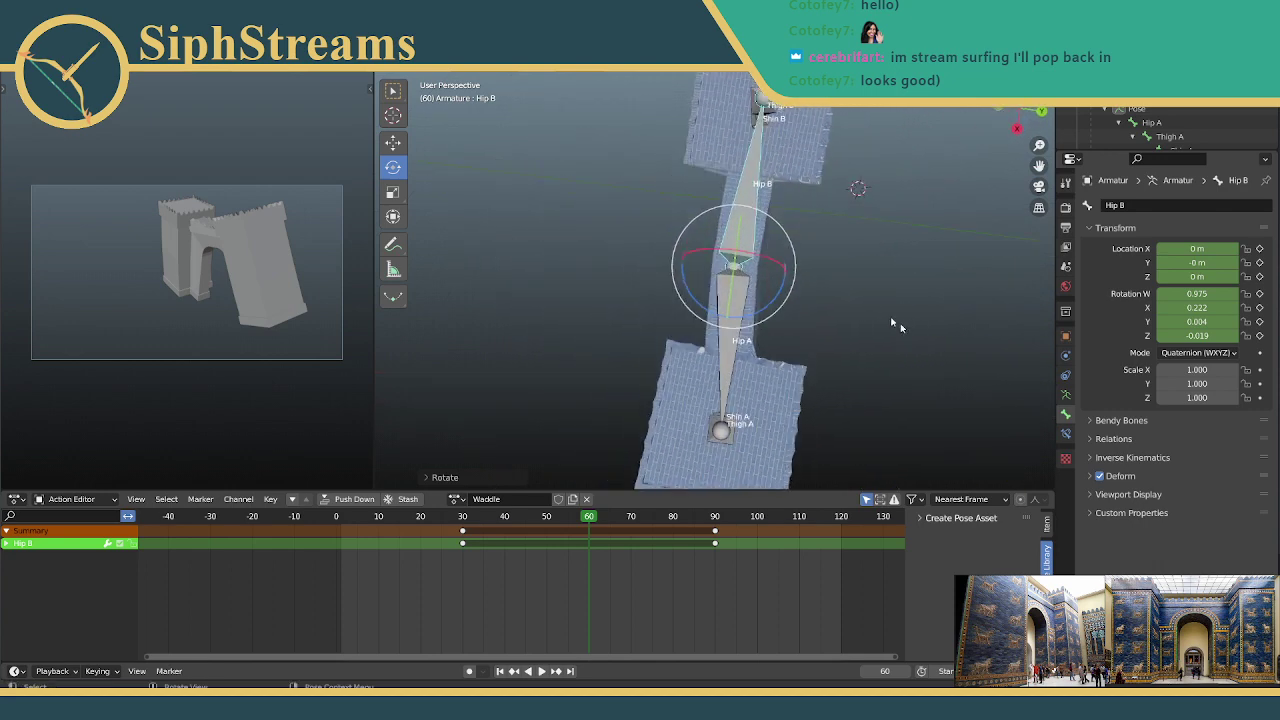
Step: Rotate Hip A to tilt the gate, then key Location & Rotation on all six bones at frame 60
click(728, 345)
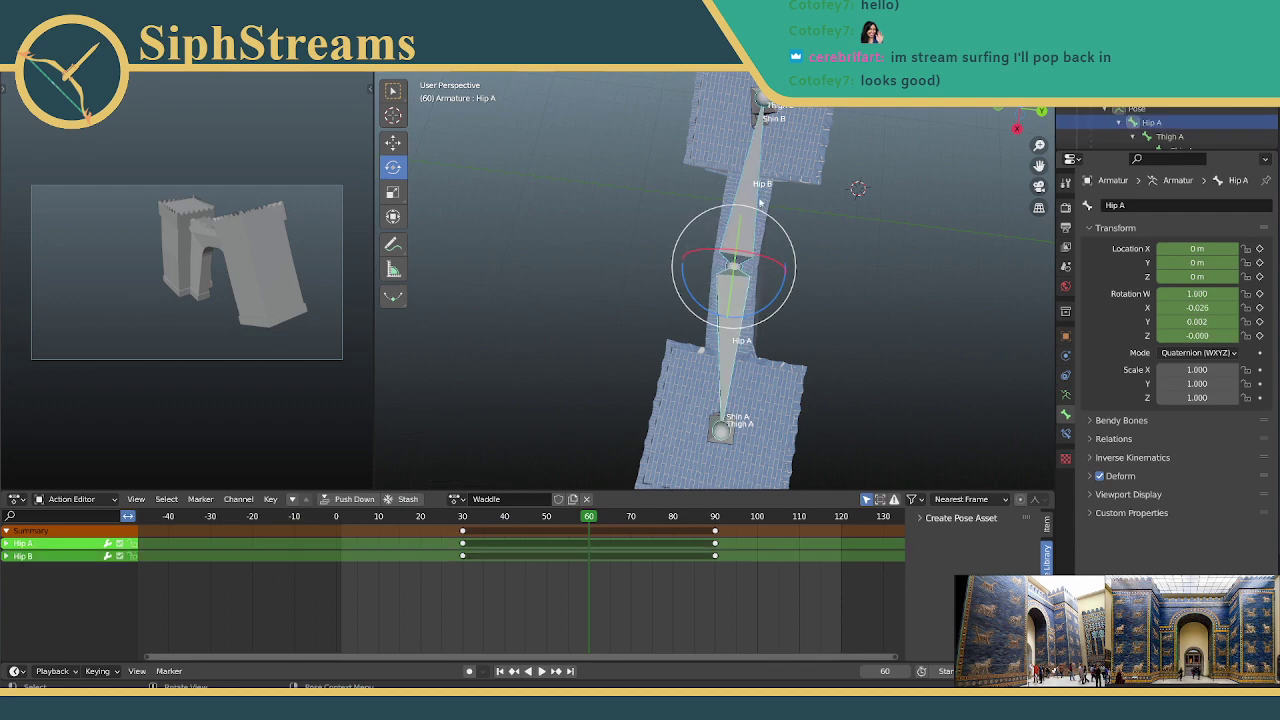
drag(774, 300, 781, 318)
middle_drag(781, 318, 569, 160)
drag(569, 160, 840, 357)
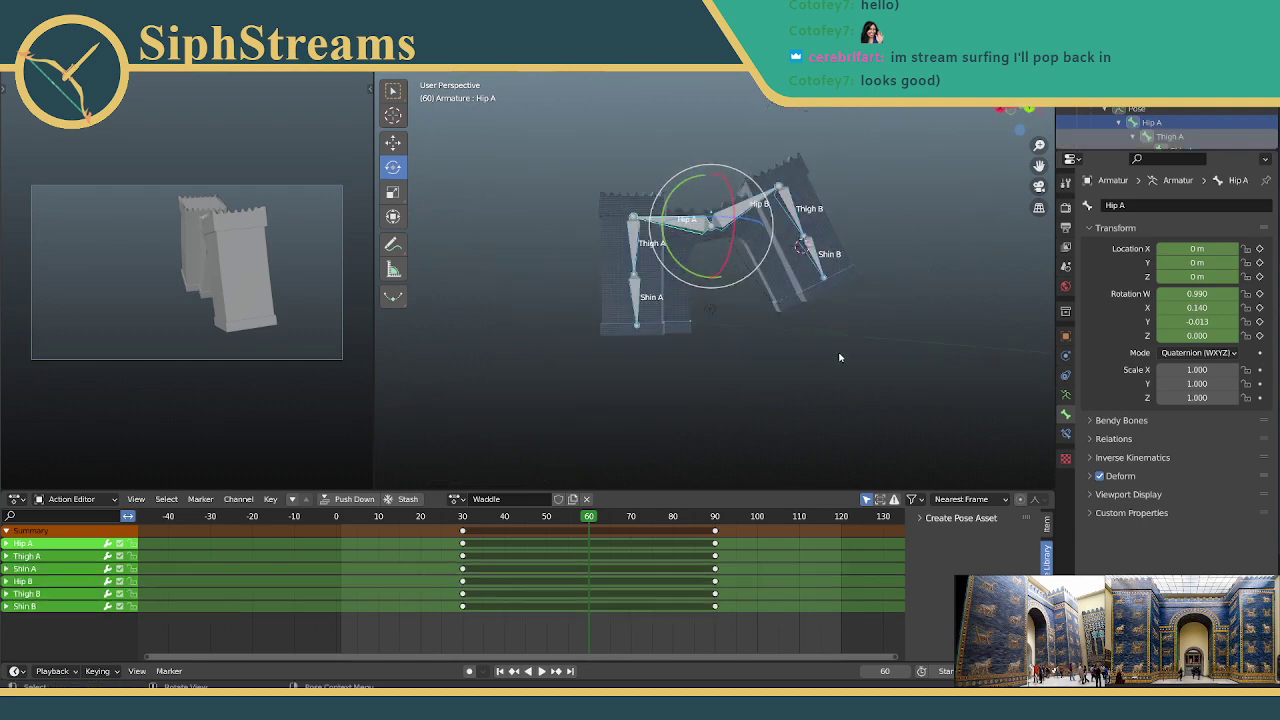
key(i)
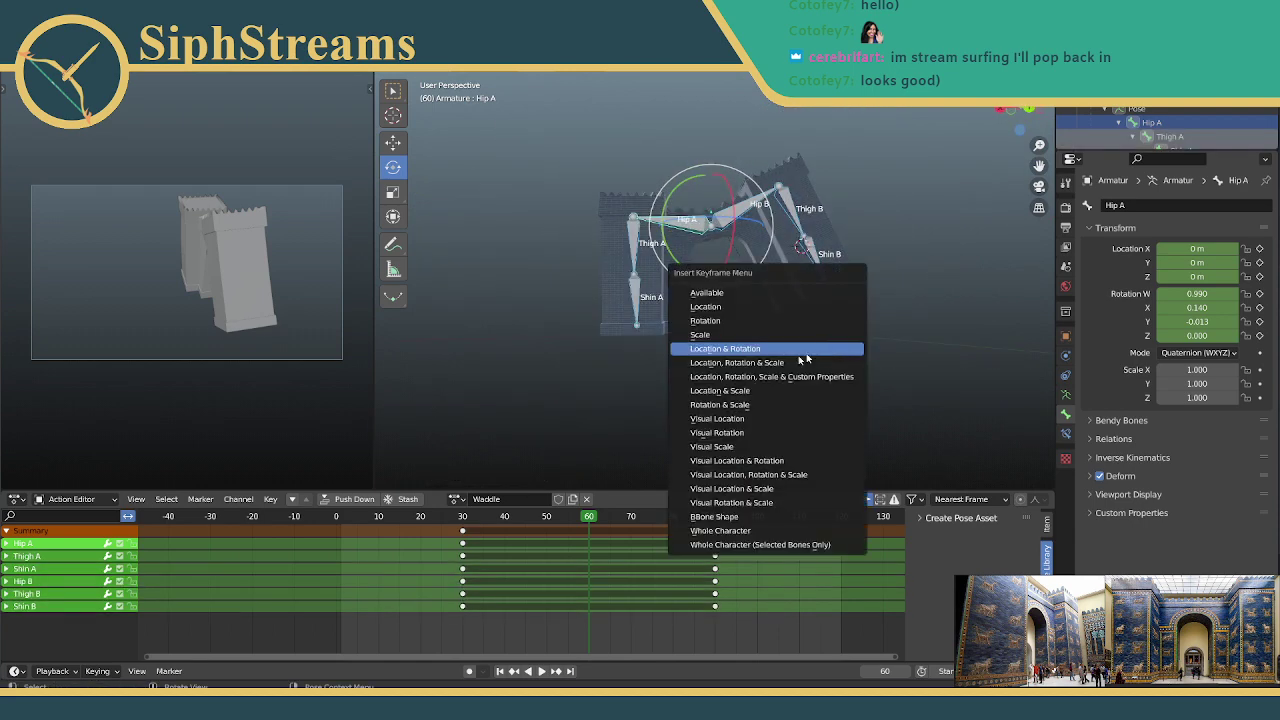
click(718, 350)
click(641, 413)
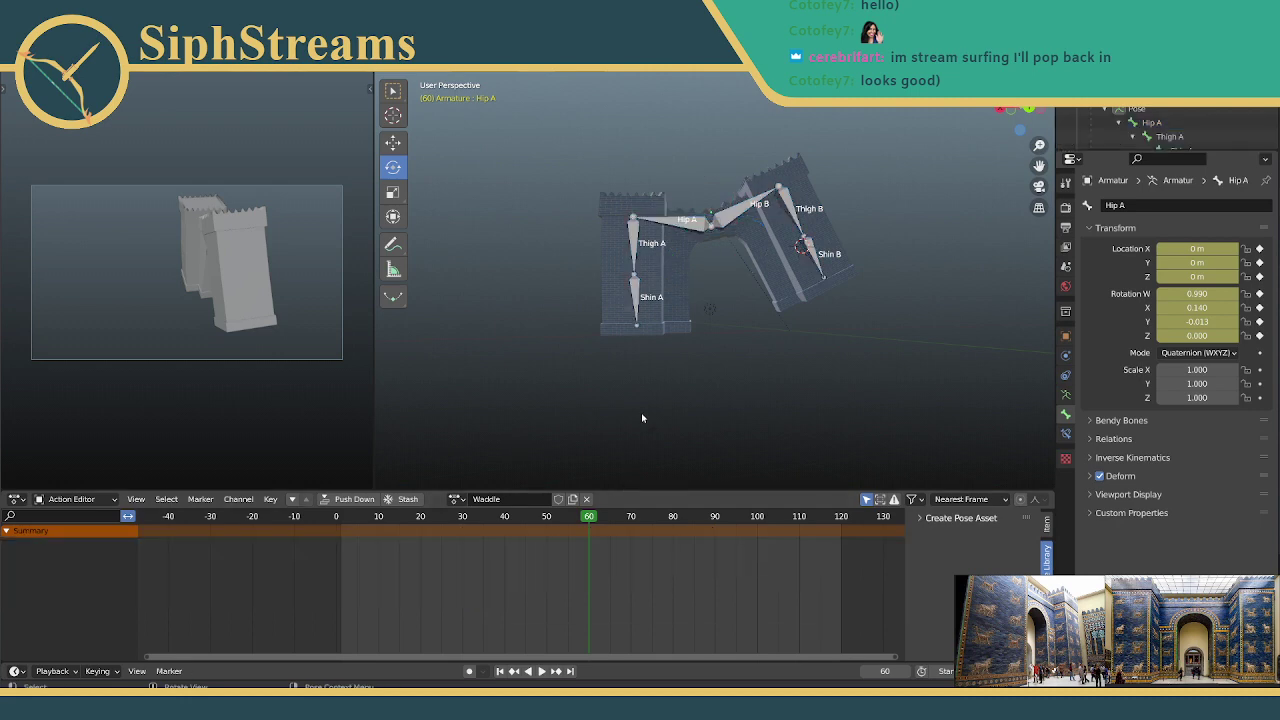
key(a)
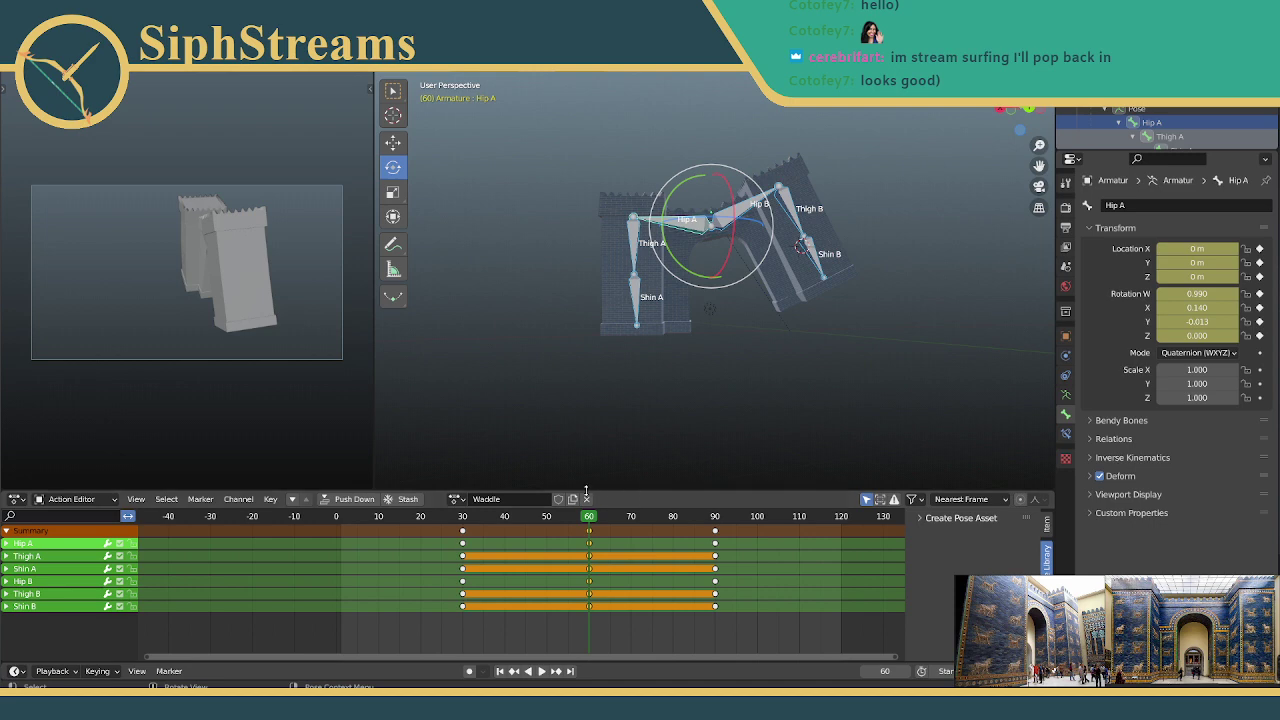
Step: Deselect the bones and zoom and orbit to inspect the frame-60 pose
scroll(699, 303, up, 2)
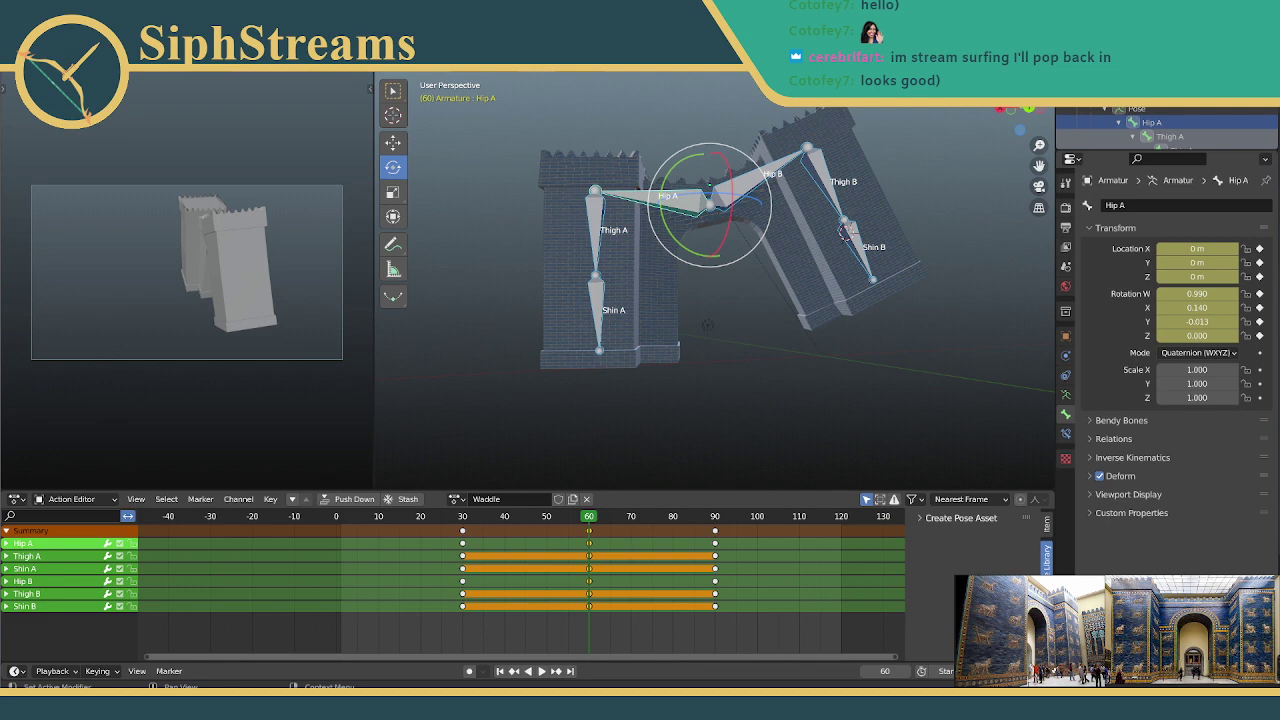
click(757, 278)
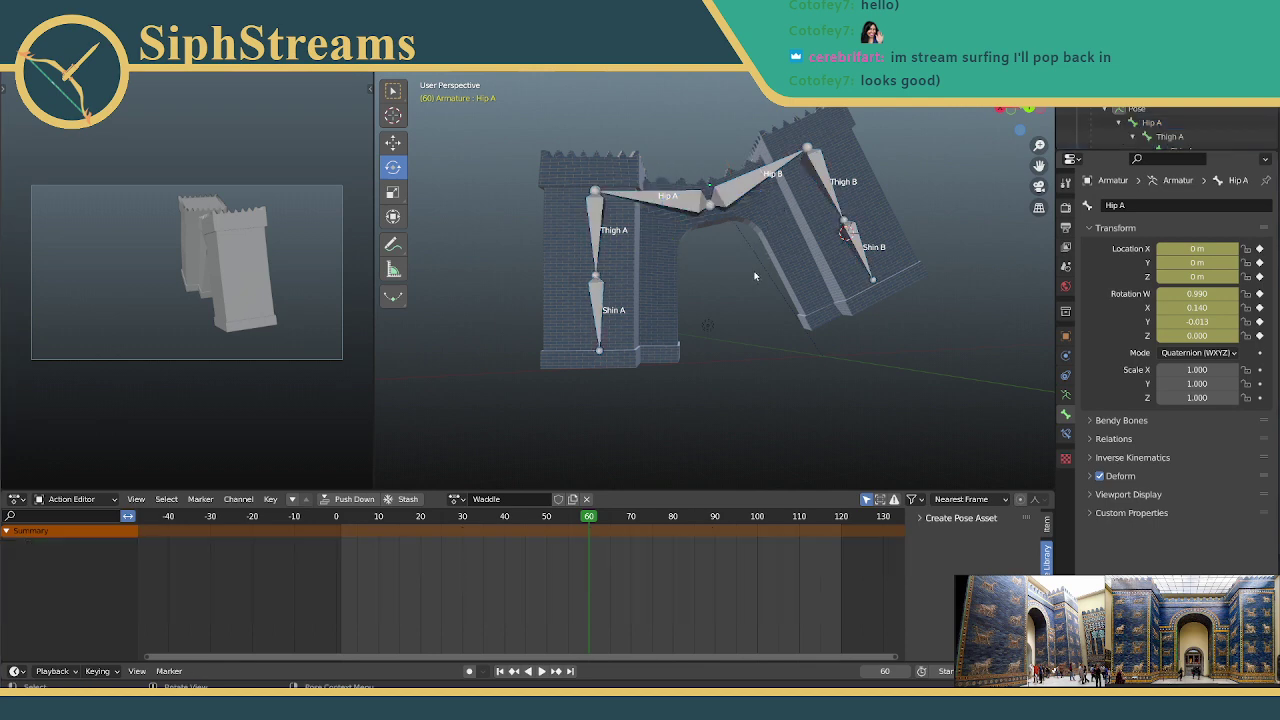
scroll(753, 343, up, 3)
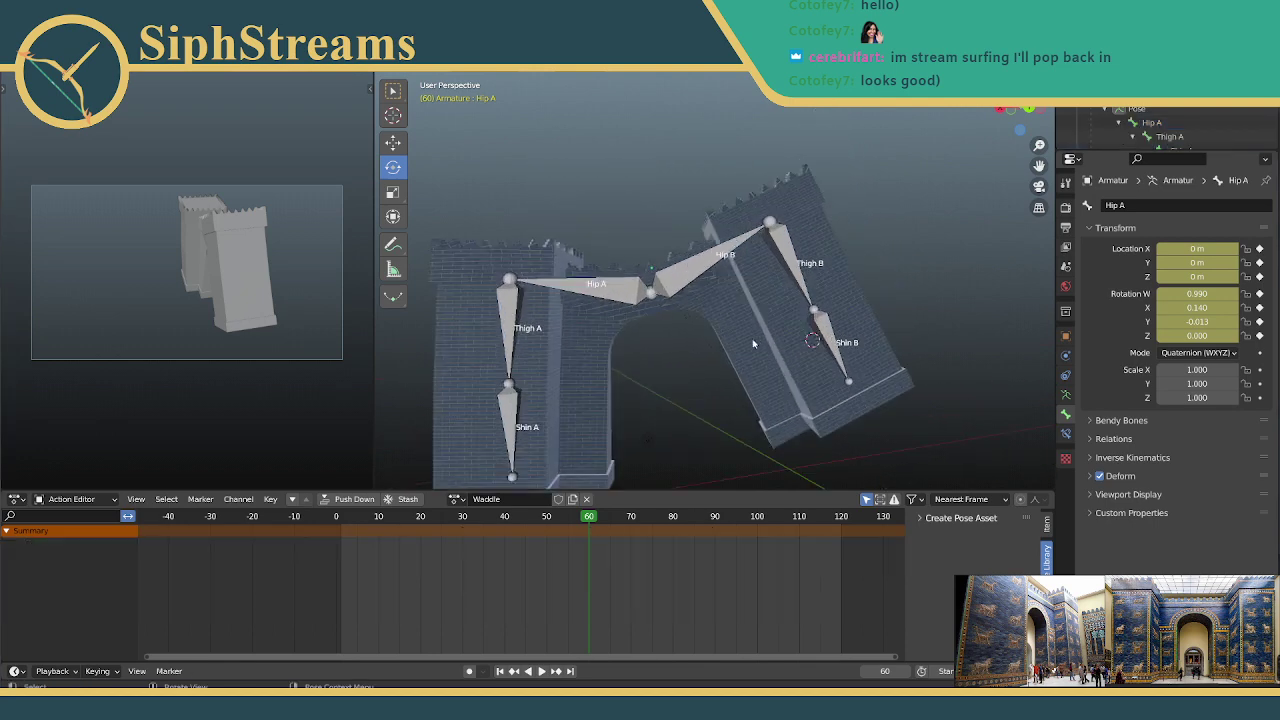
scroll(781, 264, up, 3)
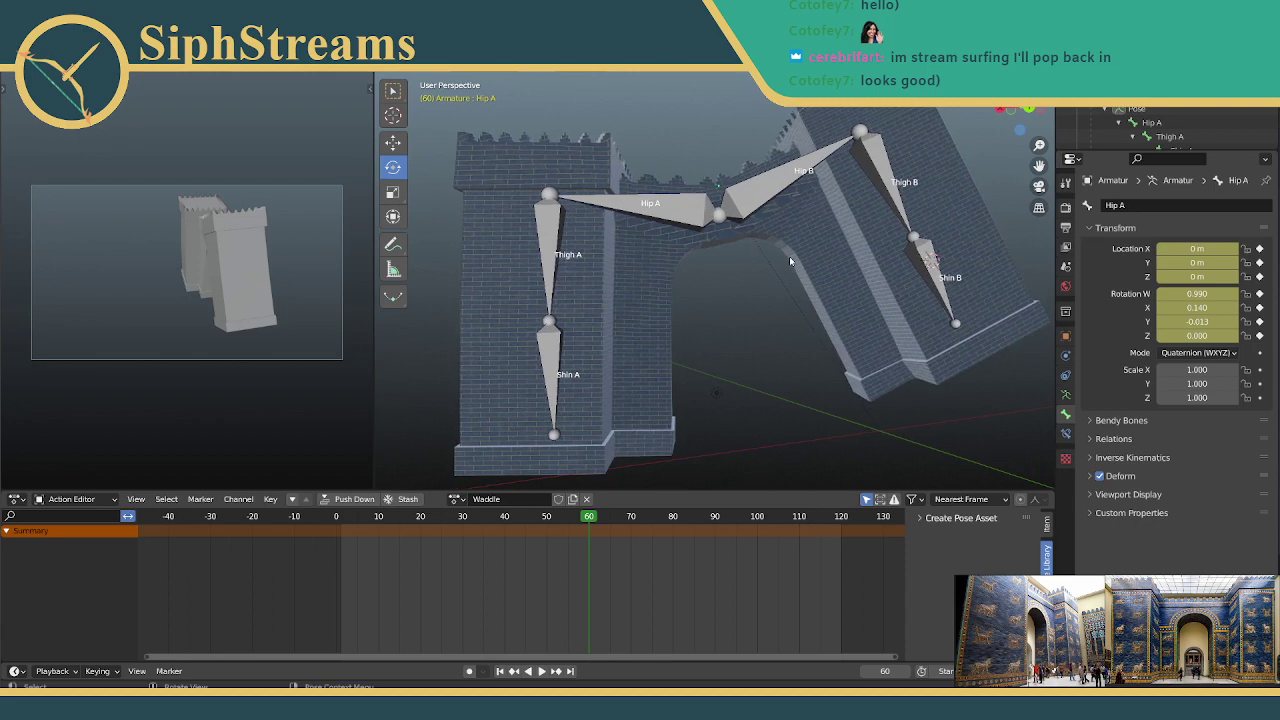
scroll(828, 313, down, 2)
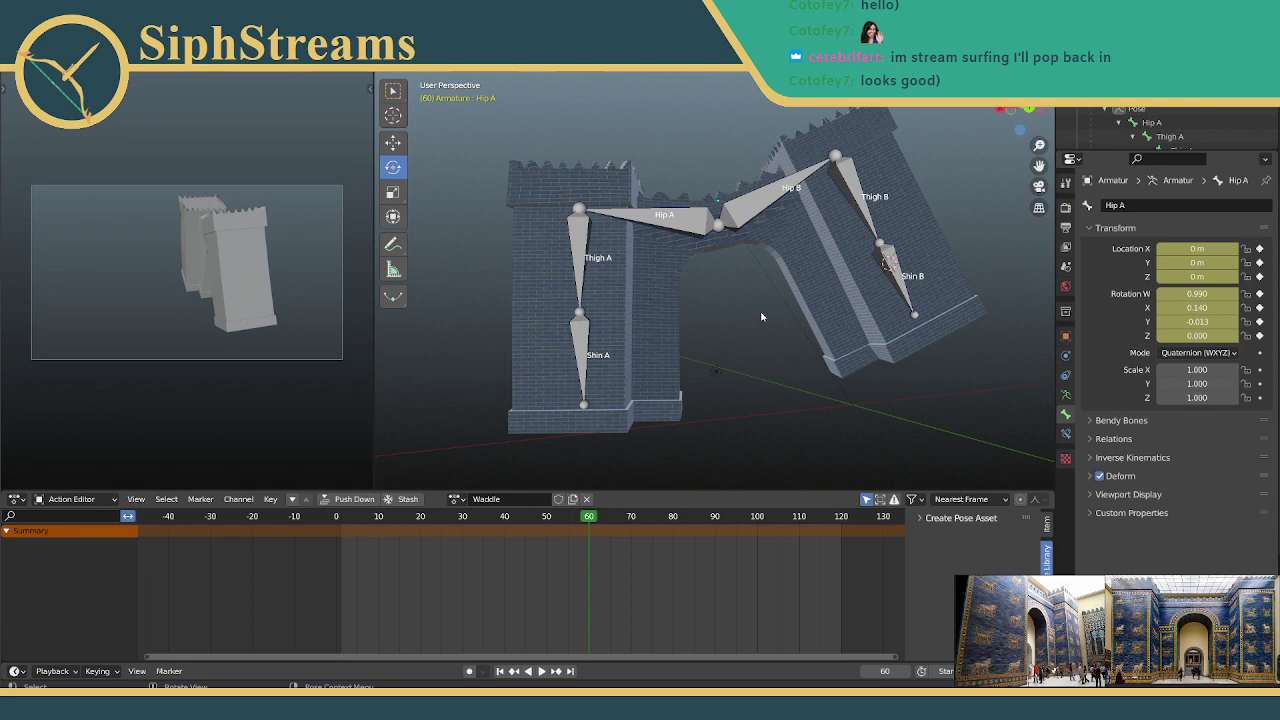
middle_drag(771, 306, 751, 334)
Step: Play the animation from frame 1 and box-select all six bones
click(501, 671)
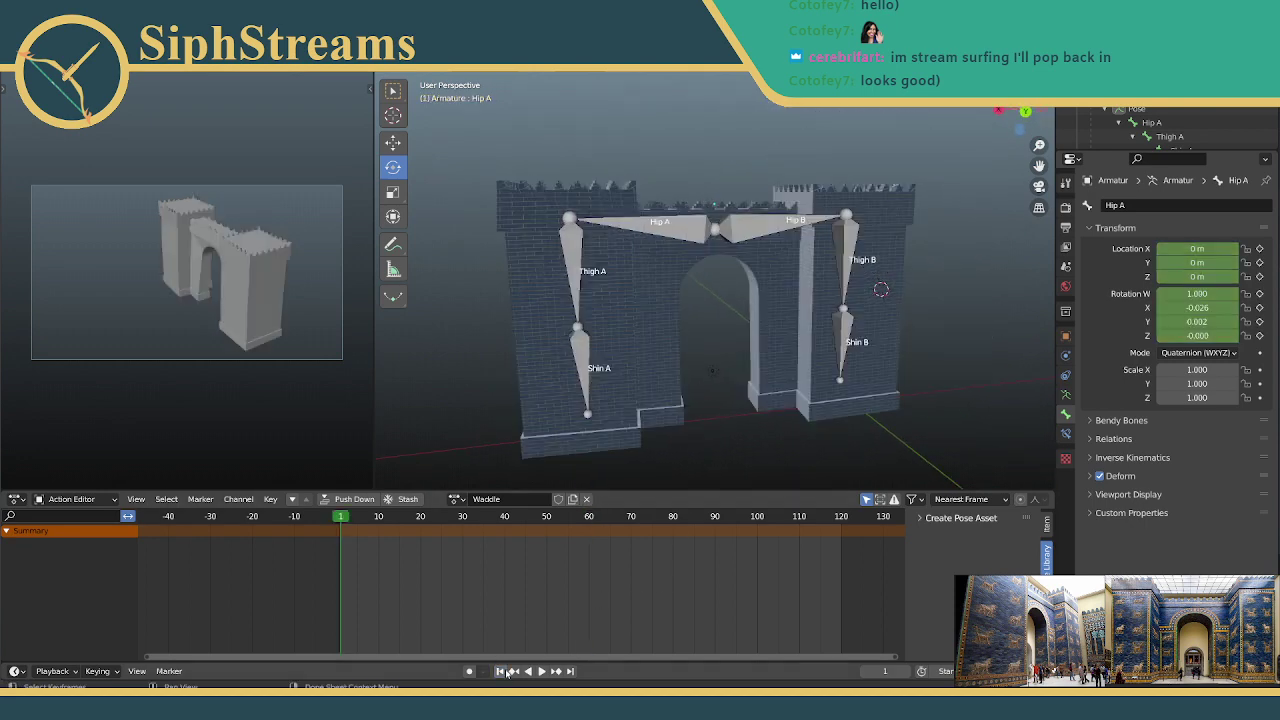
click(541, 671)
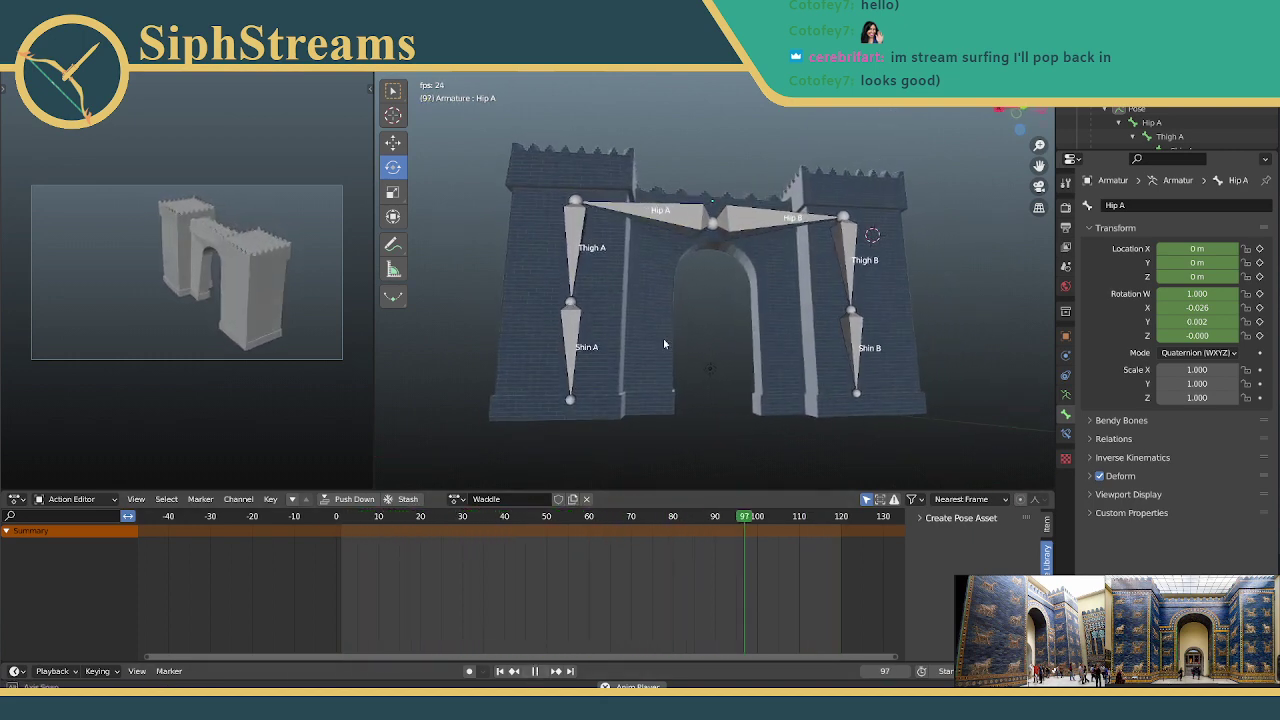
click(536, 671)
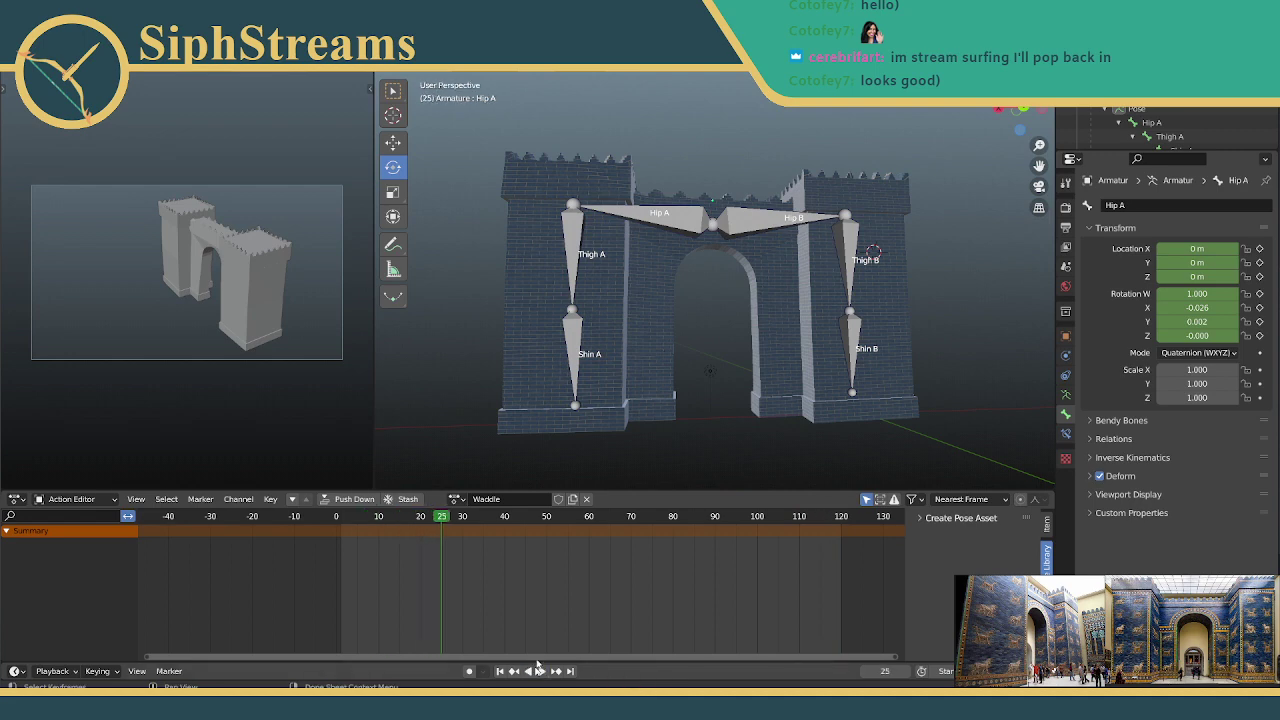
drag(521, 82, 975, 458)
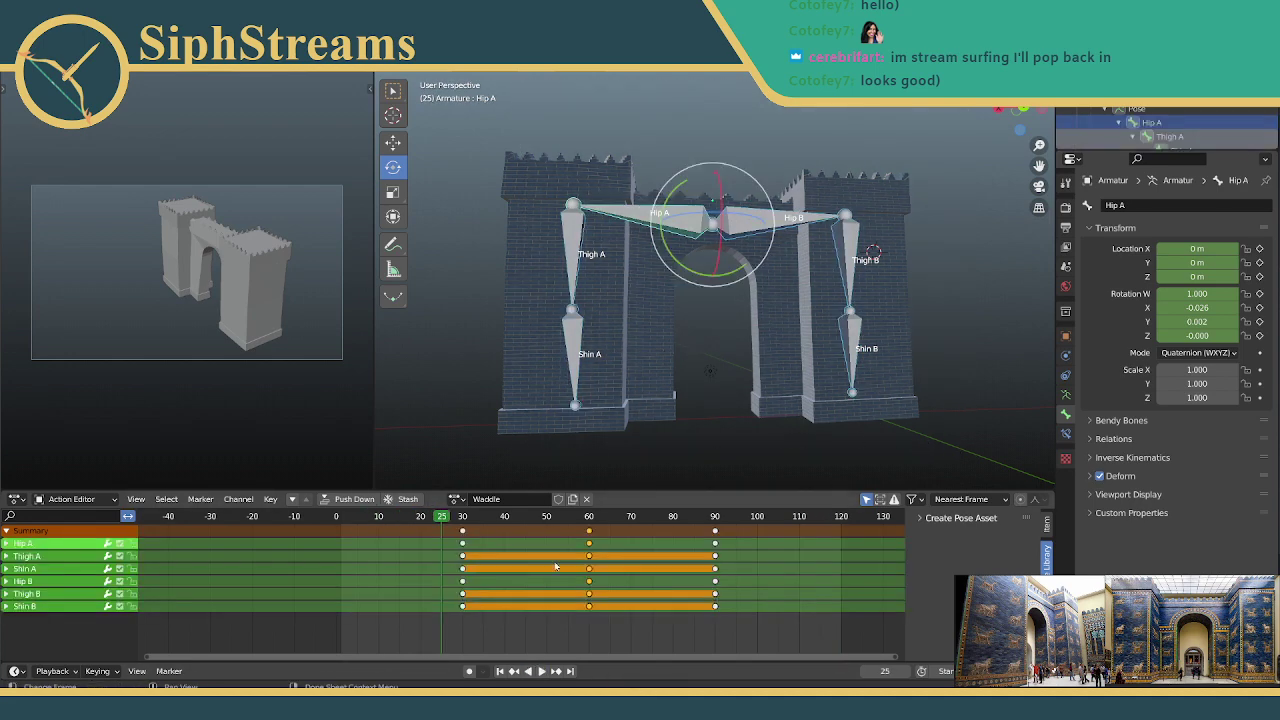
middle_drag(639, 417, 709, 381)
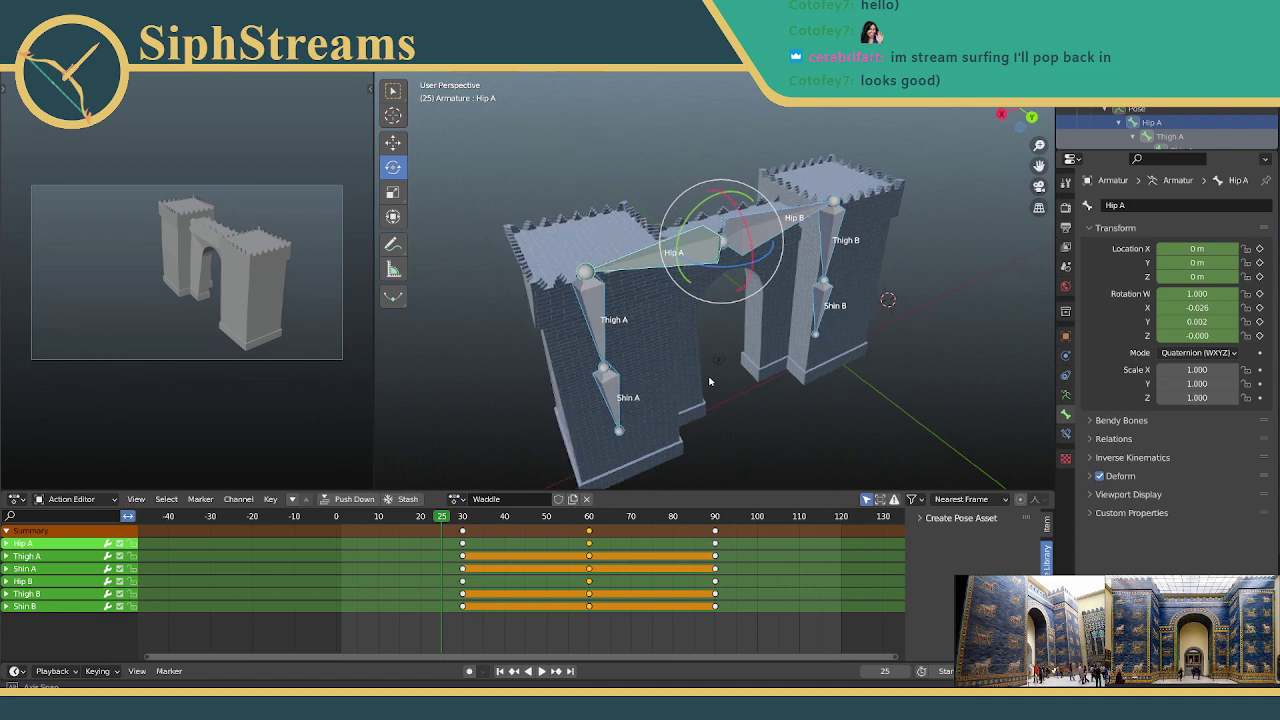
key(space)
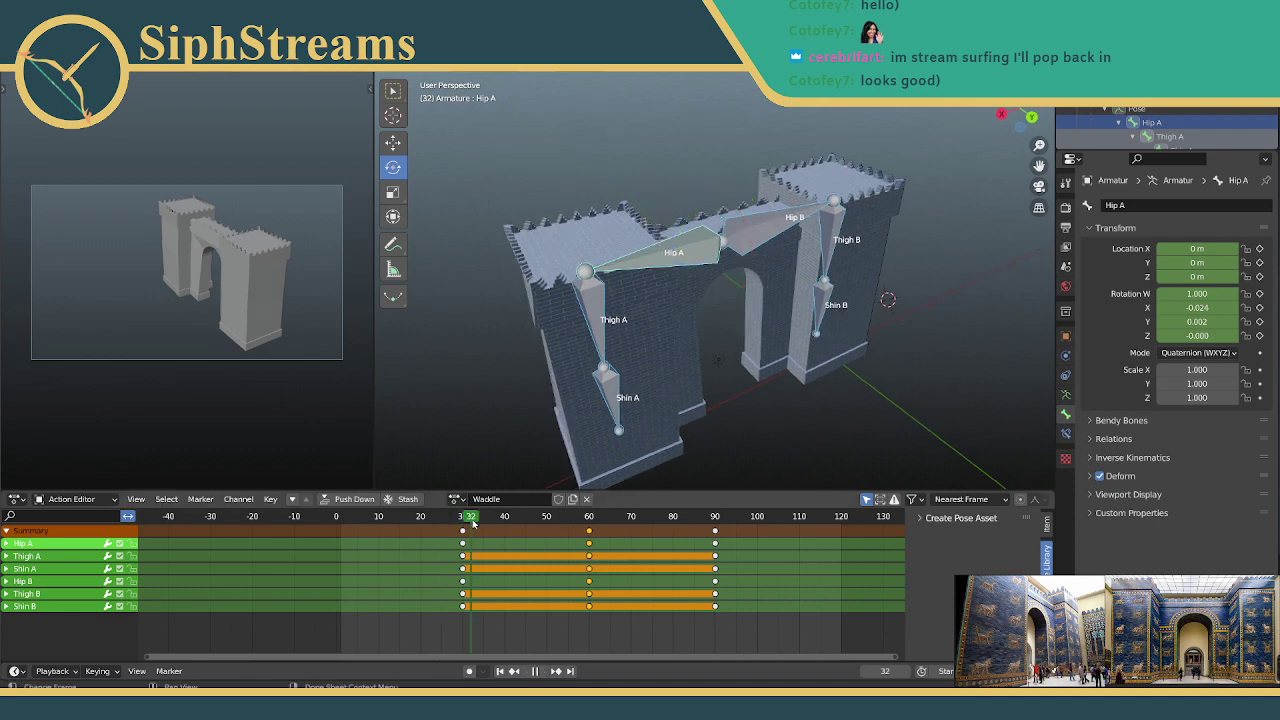
Step: Scrub to frame 120 to check the end pose and select only Hip A
mouse_move(465, 524)
mouse_down()
mouse_move(592, 528)
mouse_move(463, 529)
mouse_up()
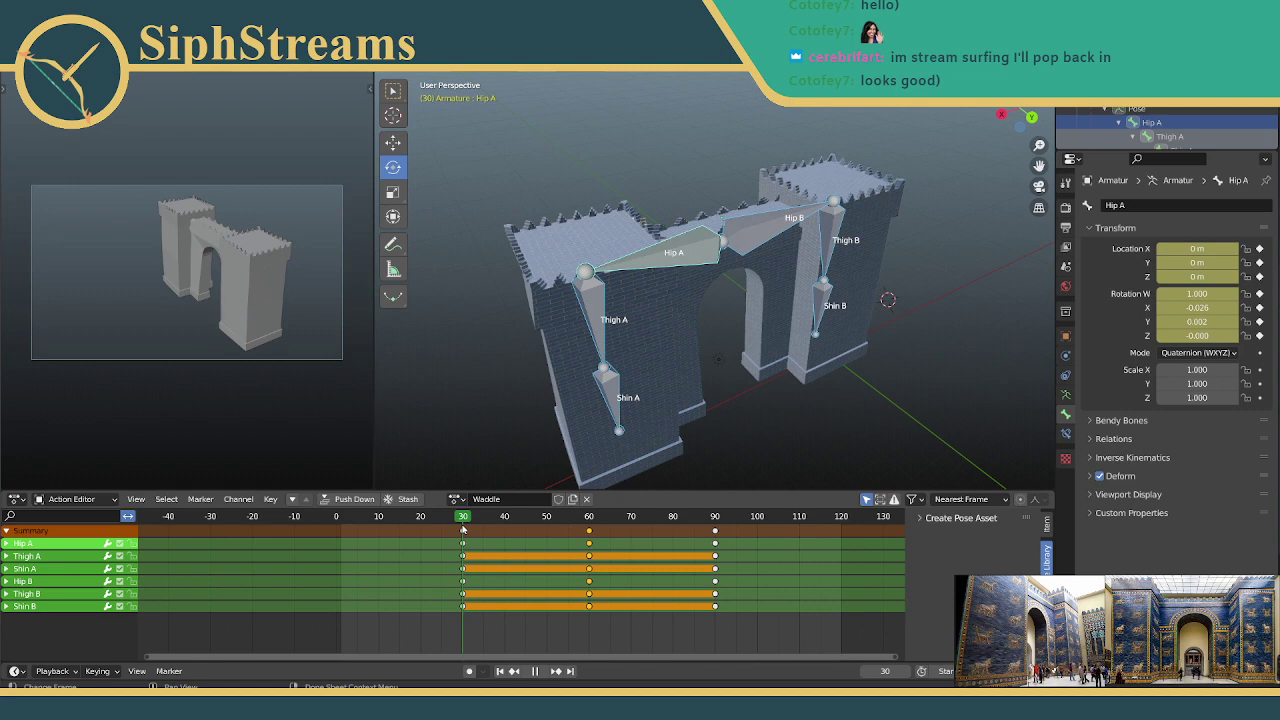
drag(463, 529, 842, 541)
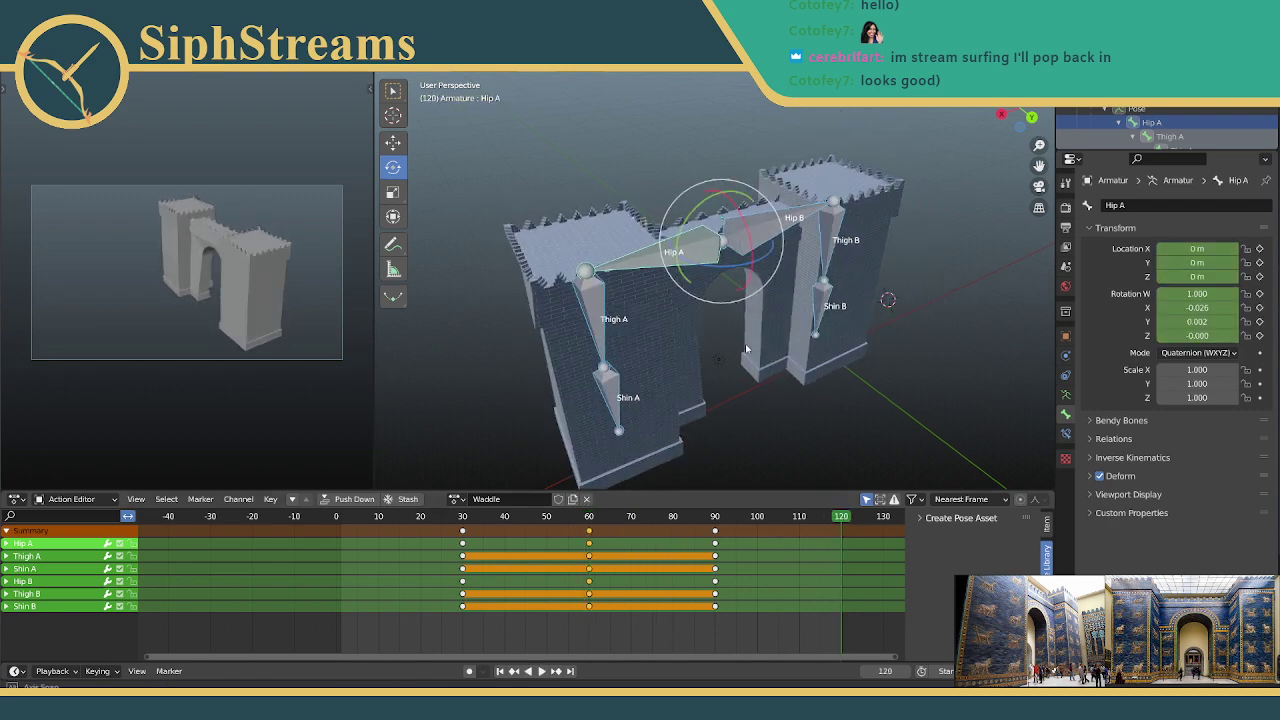
middle_drag(730, 330, 688, 311)
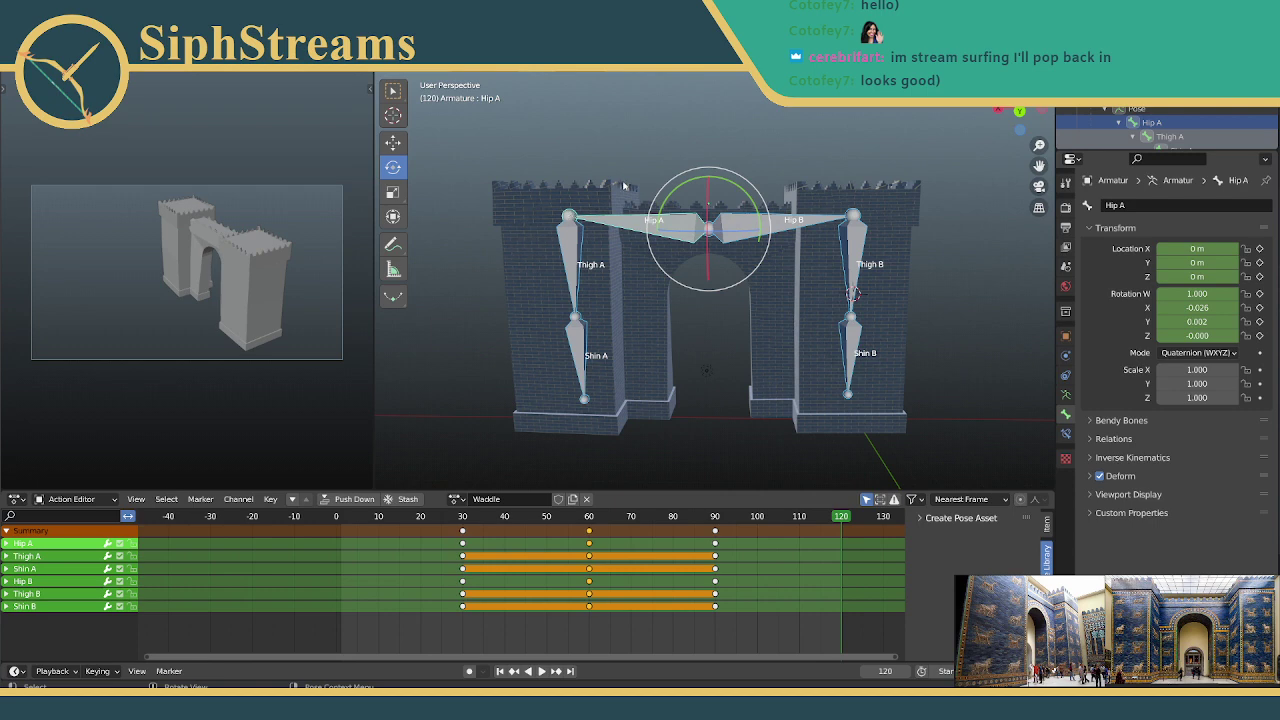
click(566, 225)
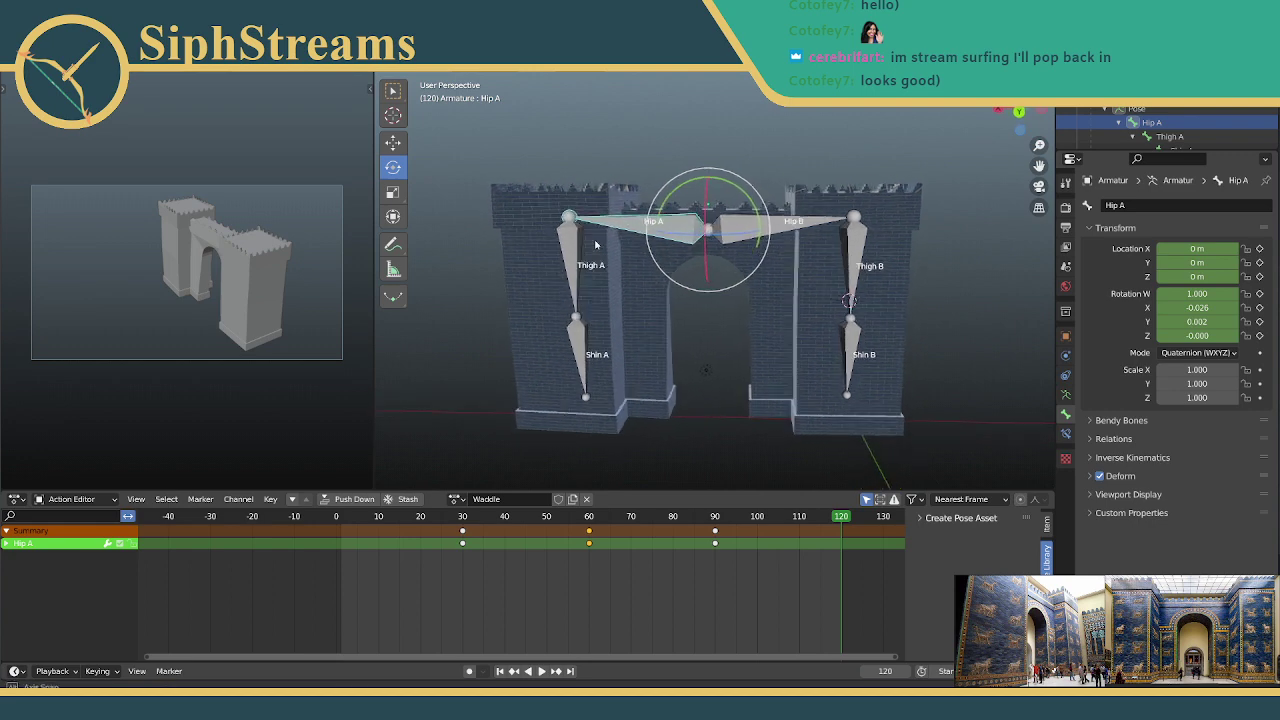
Step: Rotate Hip A and Hip B together into a new tilted pose
middle_drag(595, 245, 675, 195)
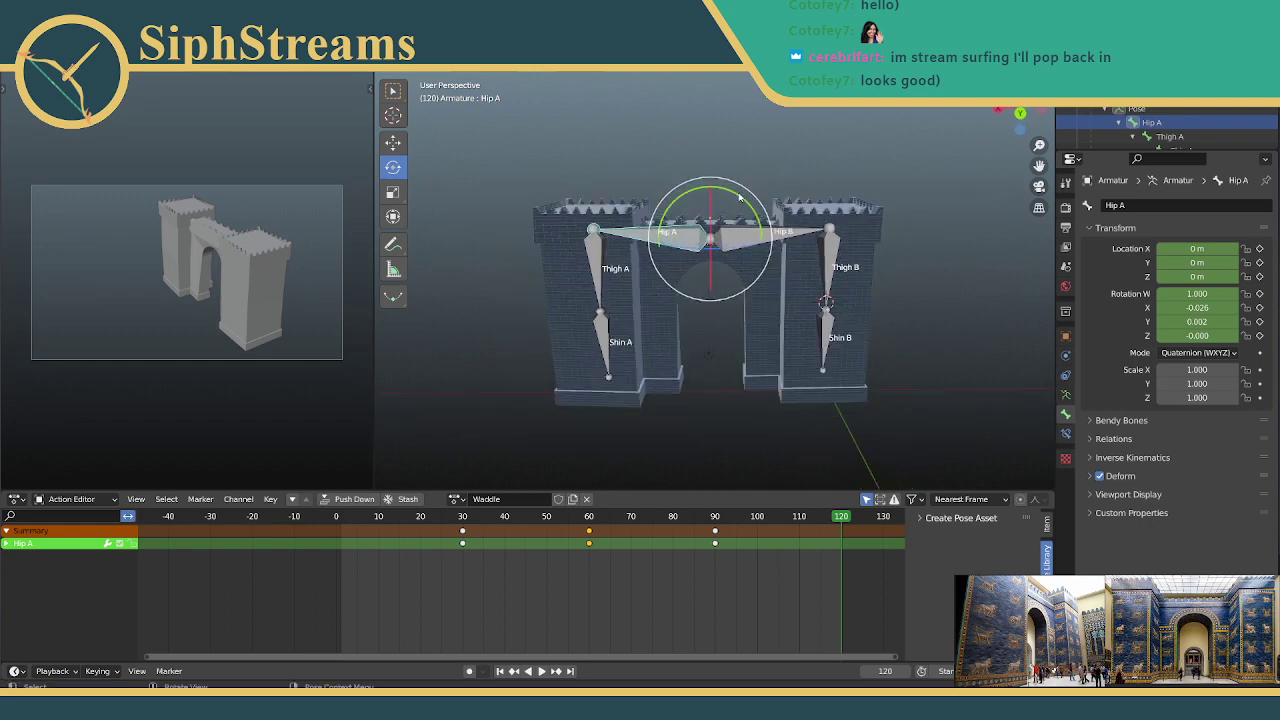
drag(740, 197, 745, 216)
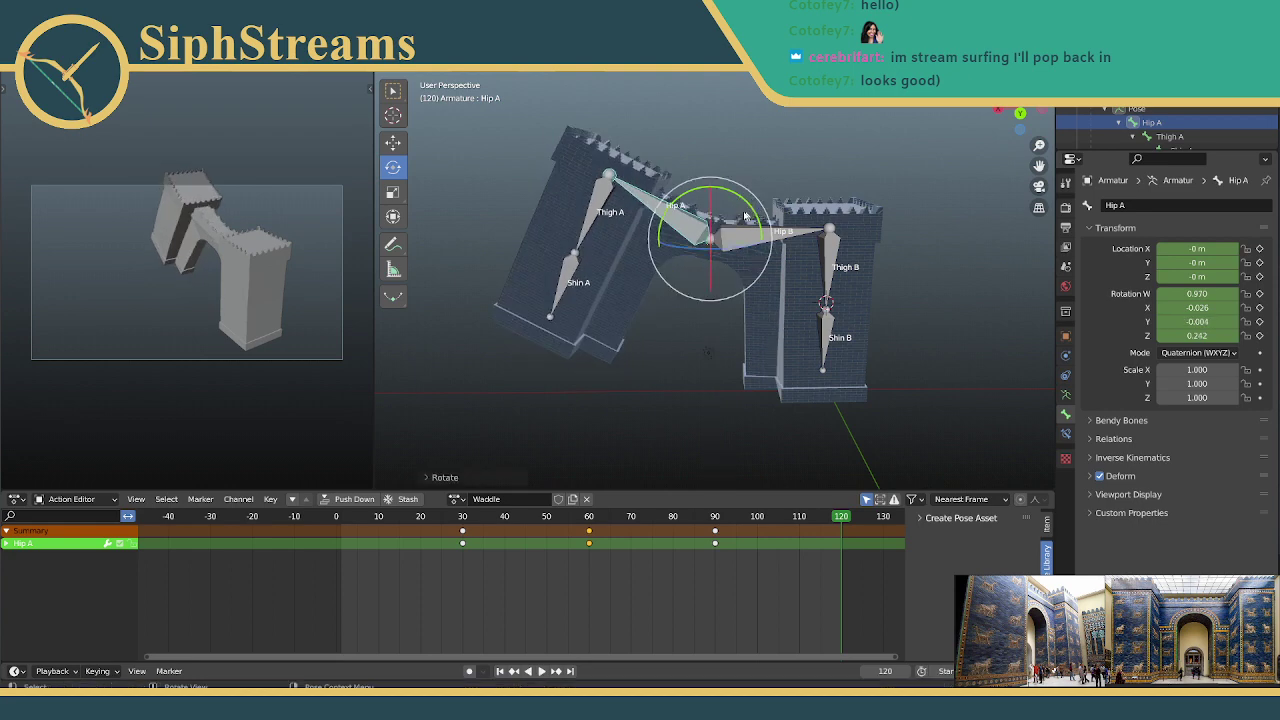
middle_drag(706, 325, 752, 372)
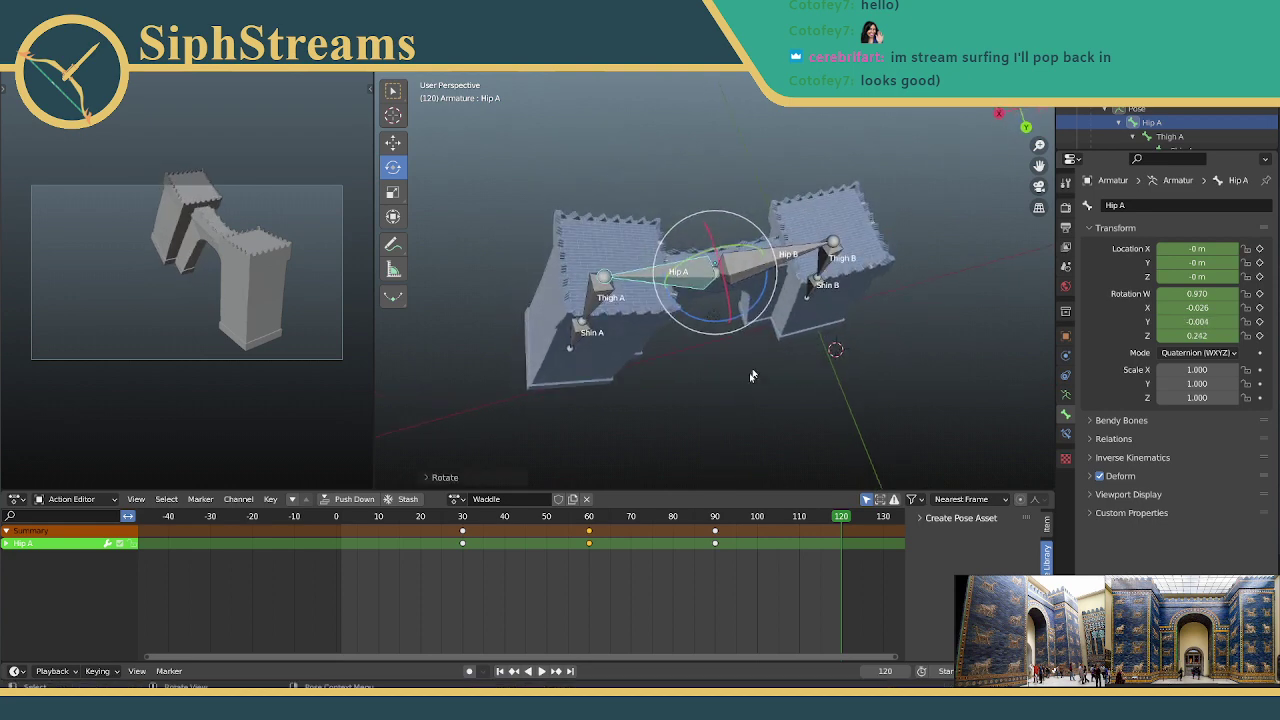
shift+click(786, 258)
drag(757, 305, 788, 264)
Step: Select all bones, key all channels at frame 120, and return to the start frame
middle_drag(810, 365, 700, 260)
scroll(617, 223, up, 5)
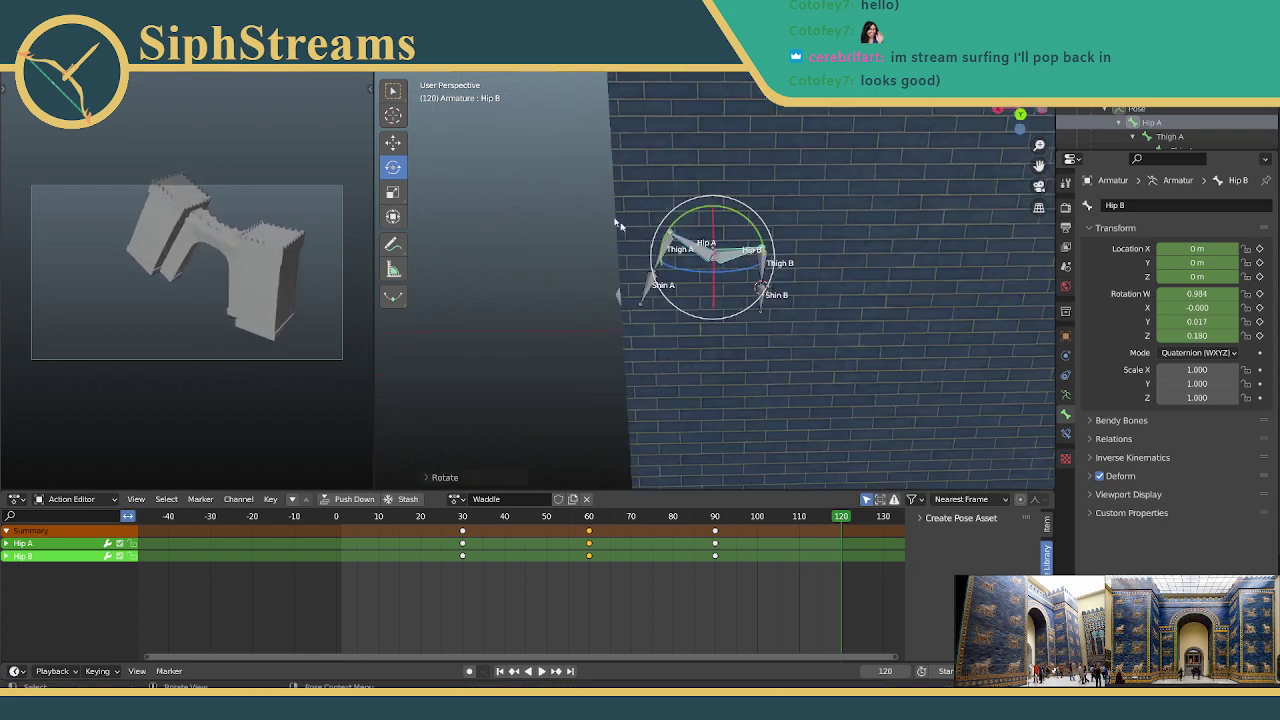
click(580, 197)
scroll(650, 205, down, 6)
middle_drag(708, 207, 785, 342)
key(a)
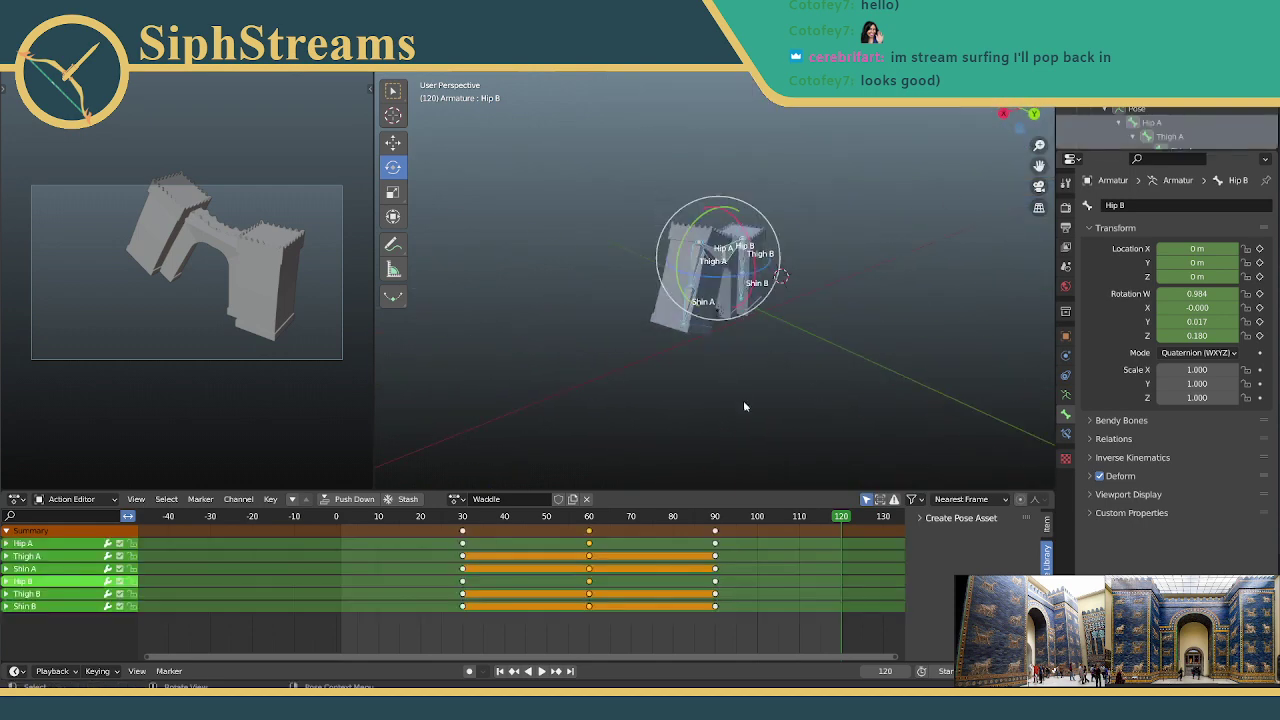
key(i)
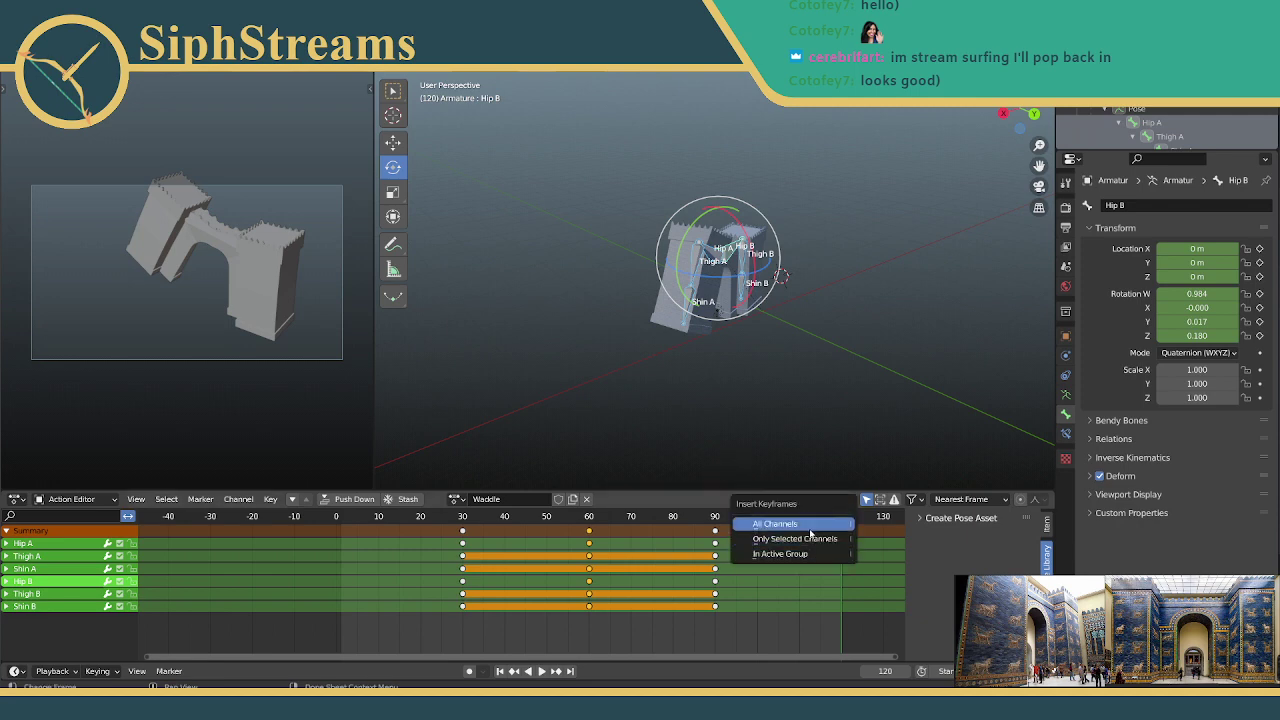
click(811, 525)
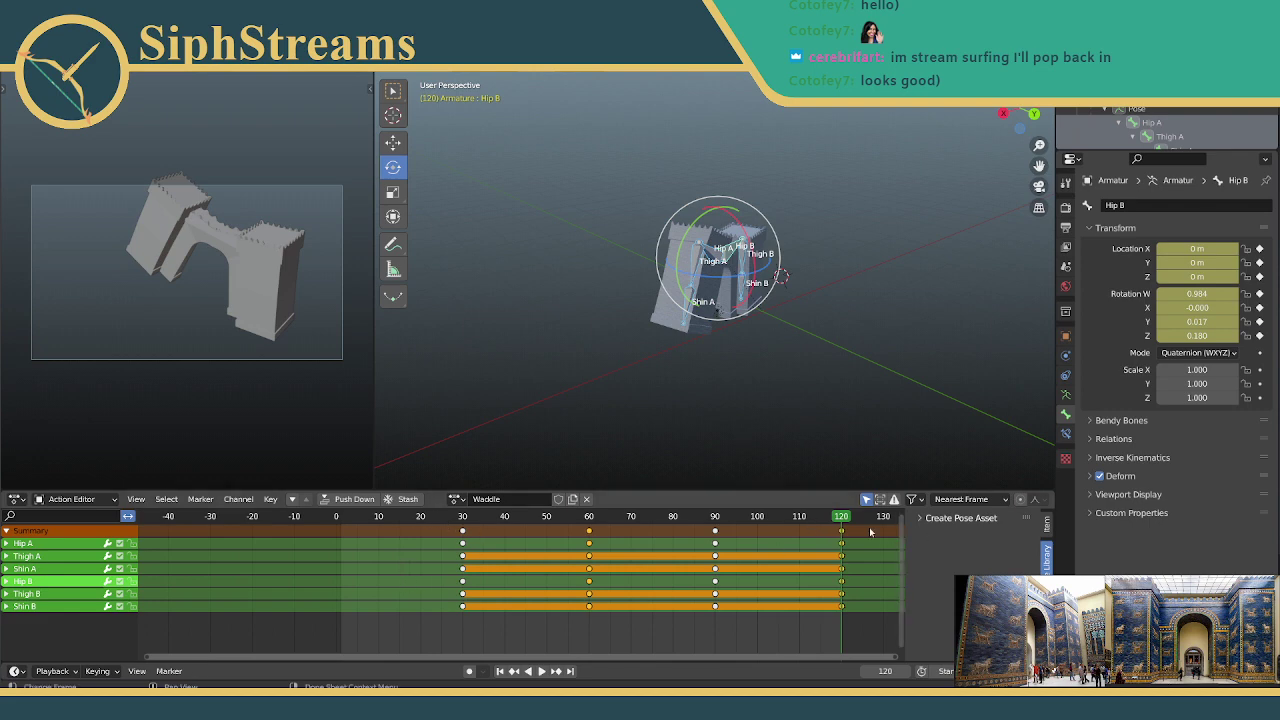
key(shift+Left)
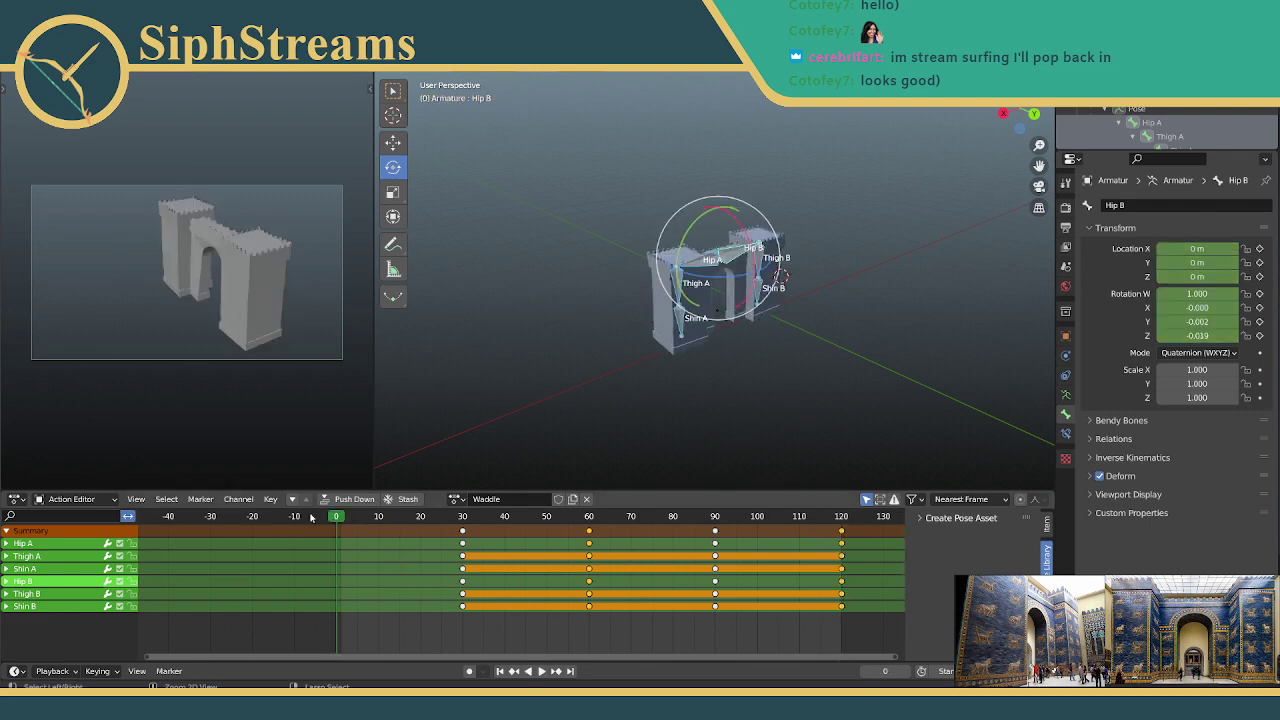
Step: Paste the pose onto all bones at frame 0 and play the animation back
key(ctrl+v)
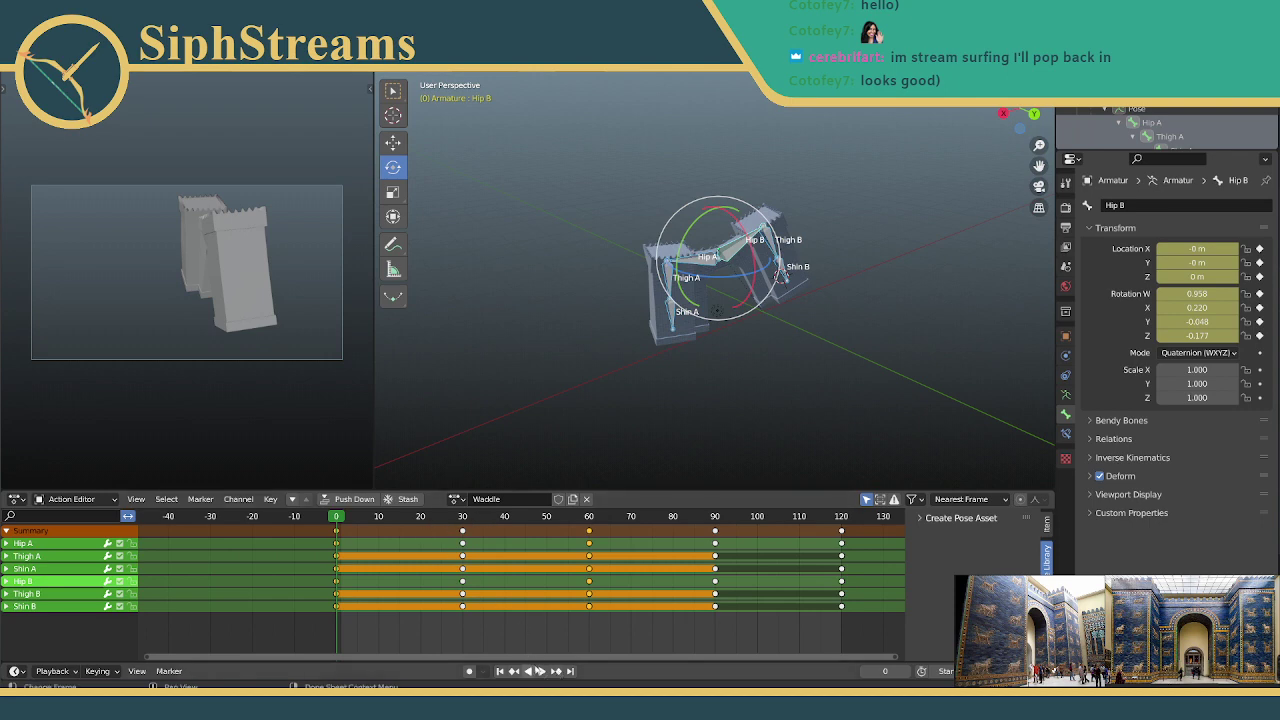
click(540, 671)
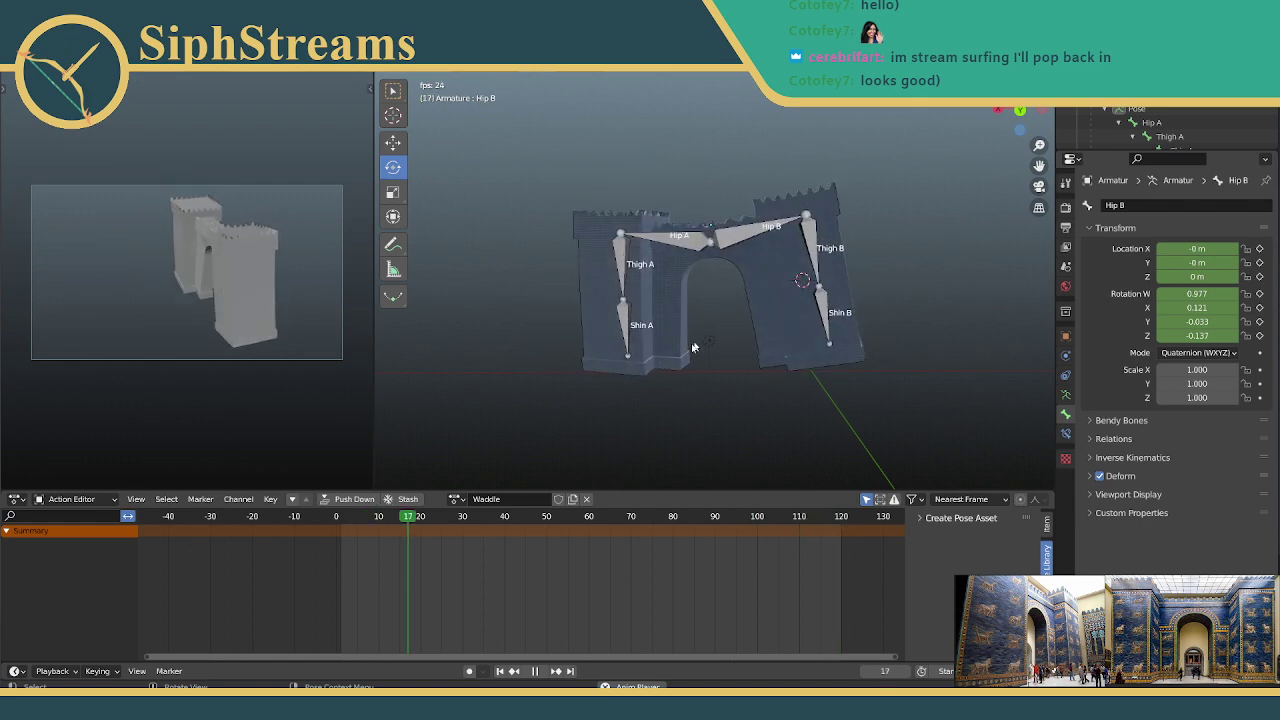
click(540, 671)
click(540, 671)
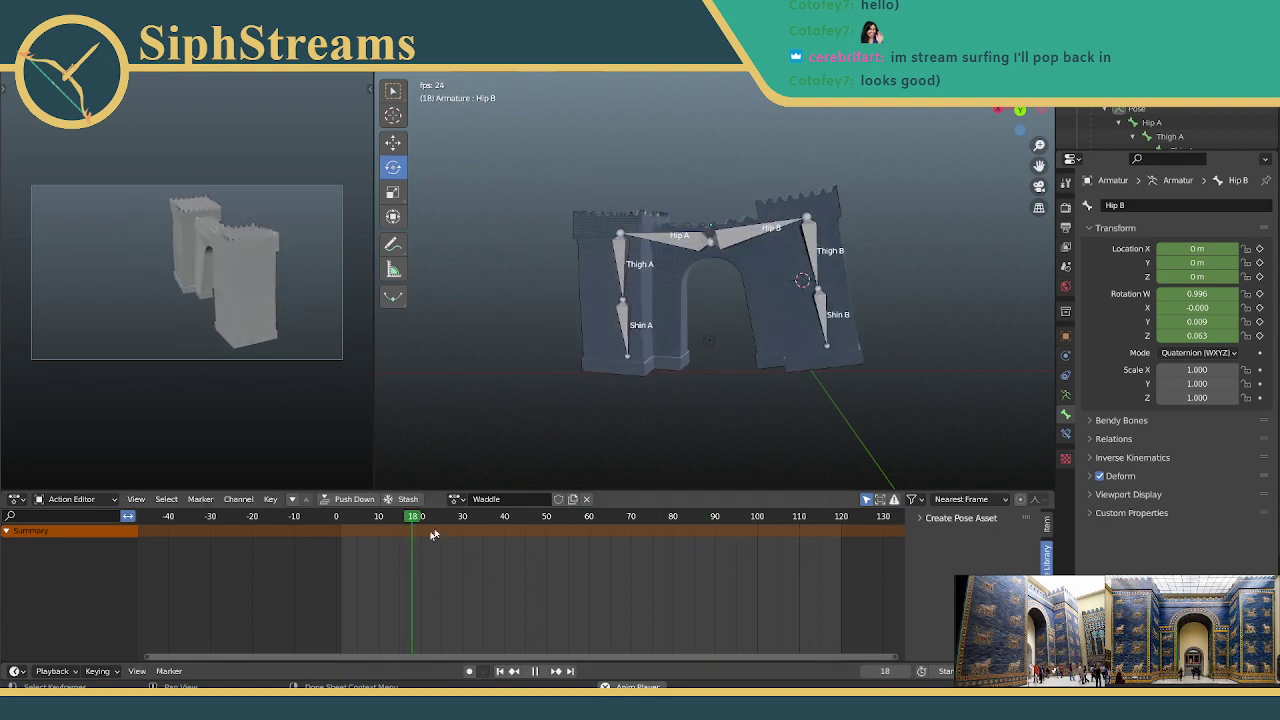
key(a)
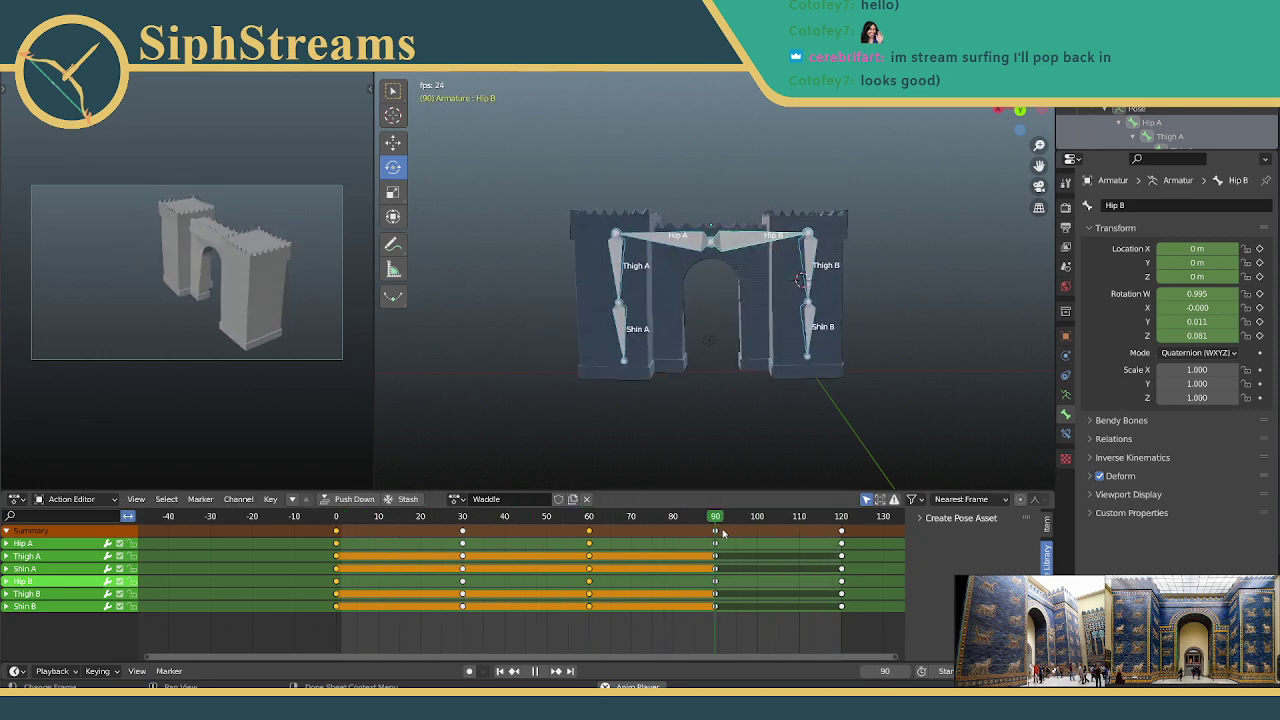
click(533, 672)
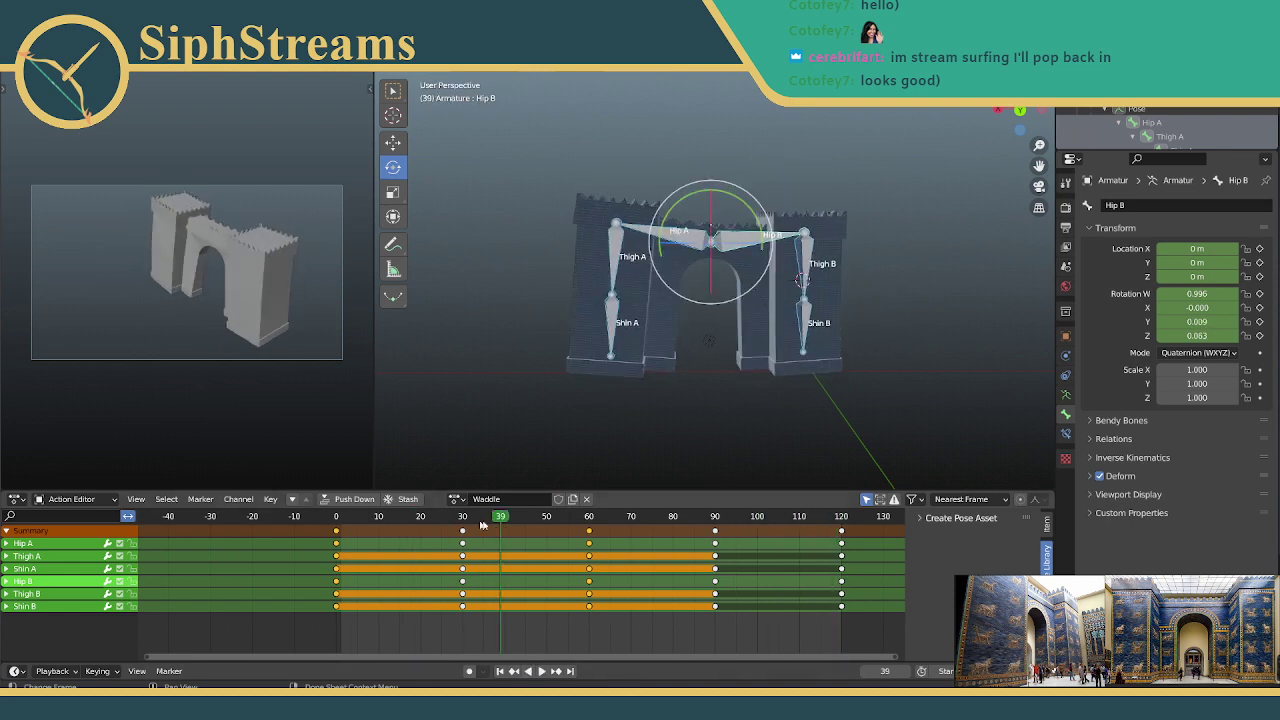
key(shift+Left)
key(space)
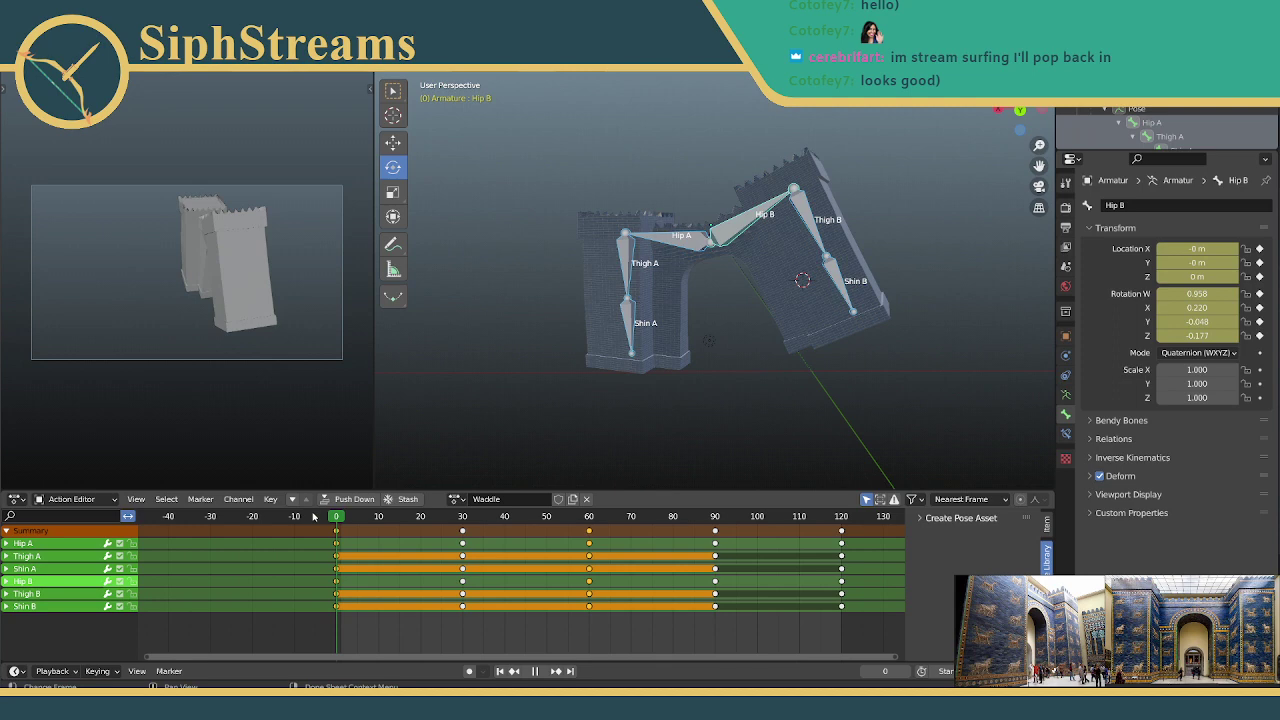
Step: Scrub the timeline to frame 61 and box-select the frame-60 keyframes
drag(520, 516, 791, 521)
scroll(853, 538, down, 2)
scroll(773, 524, up, 1)
scroll(615, 535, up, 2)
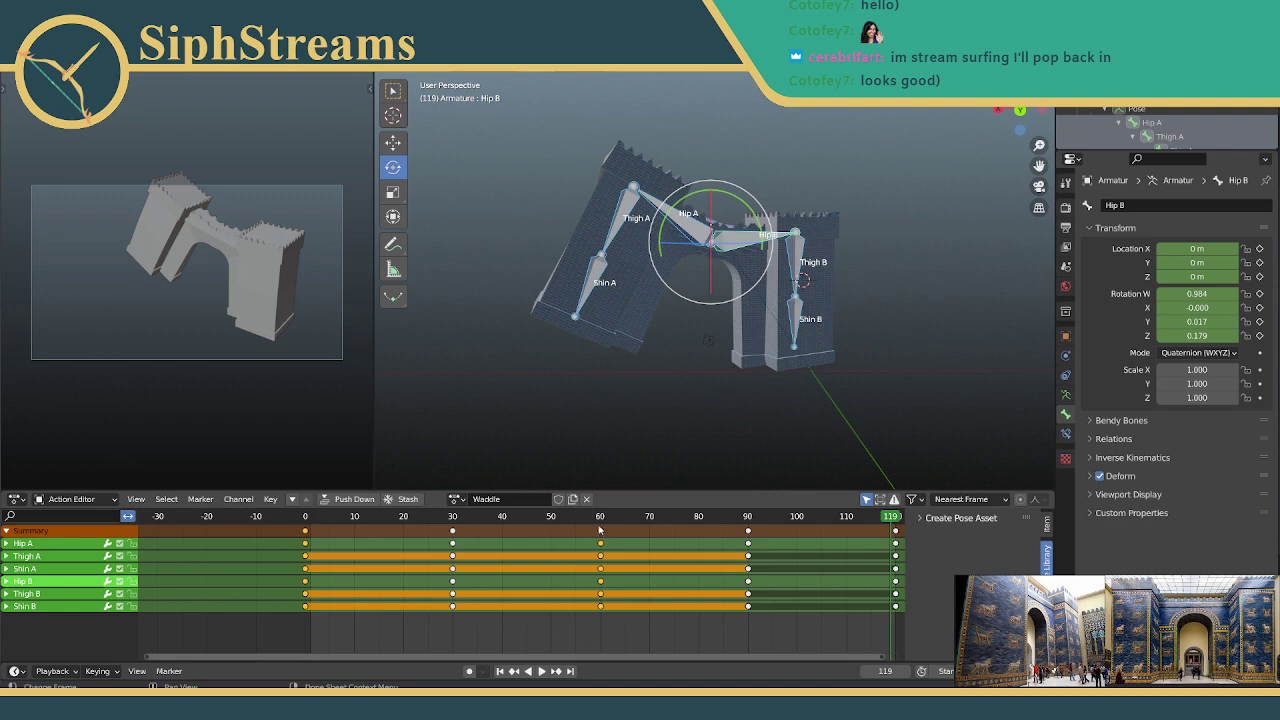
drag(600, 526, 605, 522)
drag(628, 632, 587, 502)
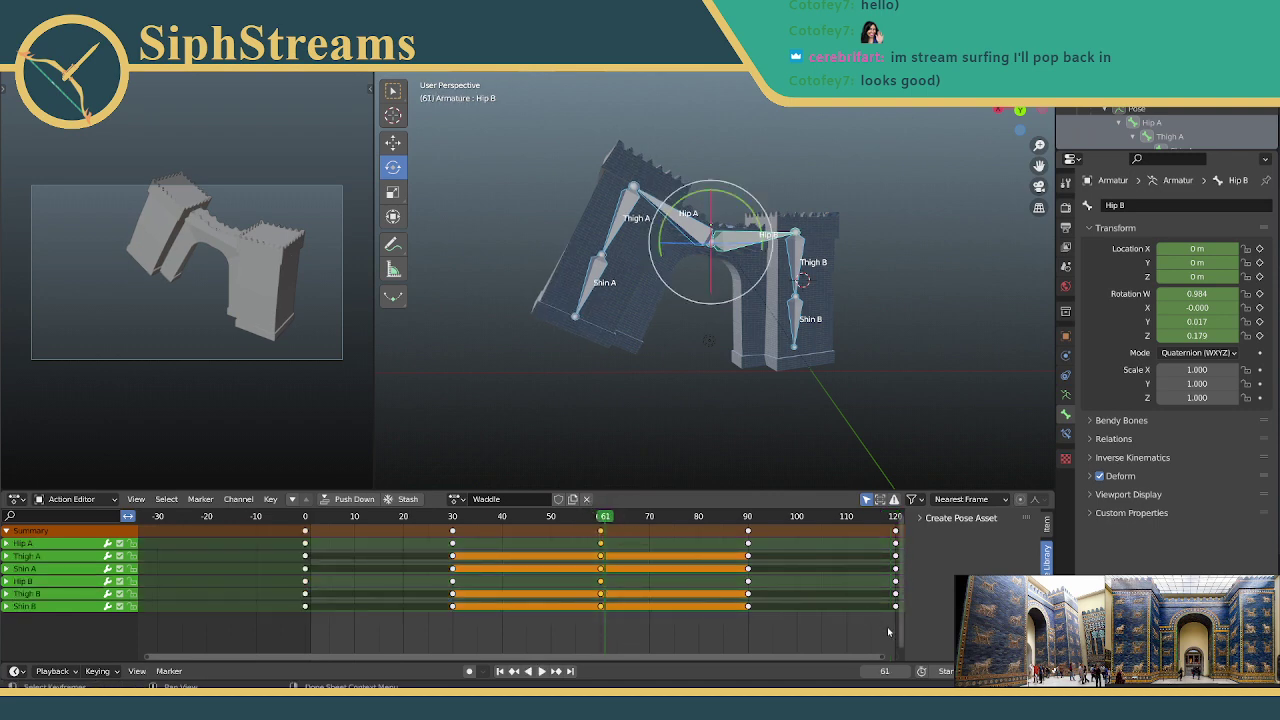
Step: Try pasting the end pose at frame 61, then undo the pasted keys
scroll(888, 632, down, 1)
drag(888, 632, 853, 518)
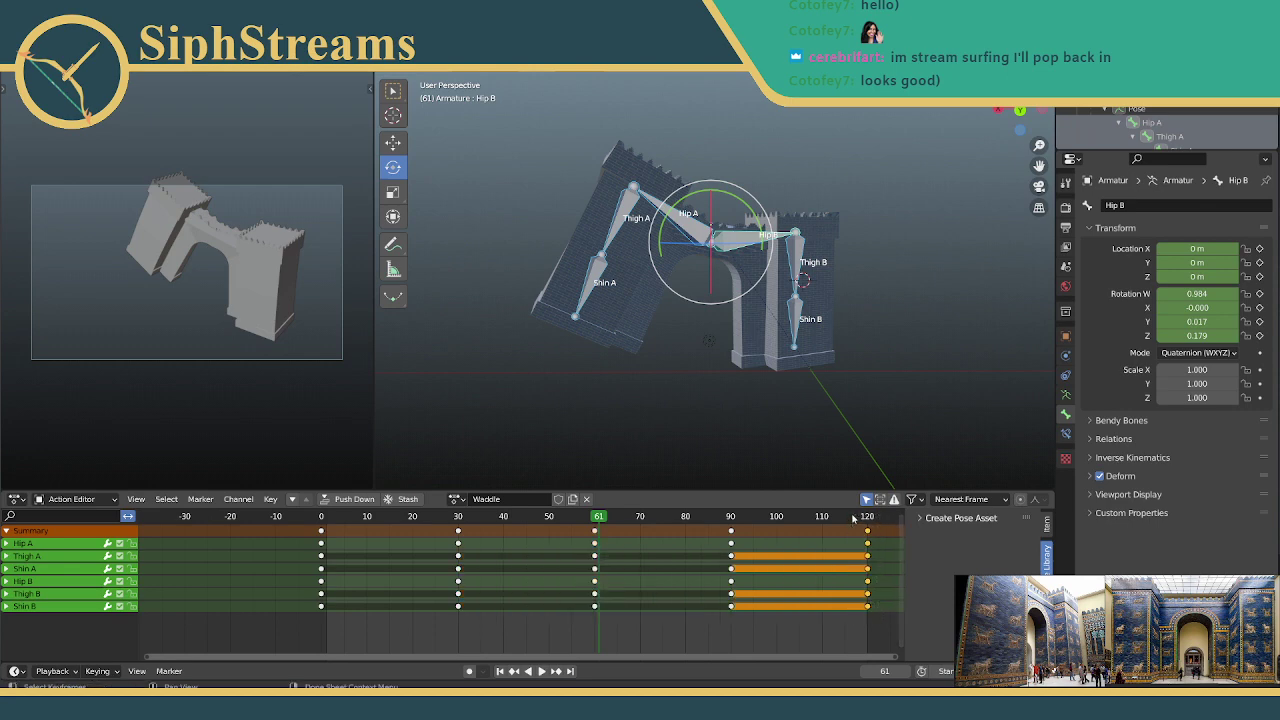
key(ctrl+v)
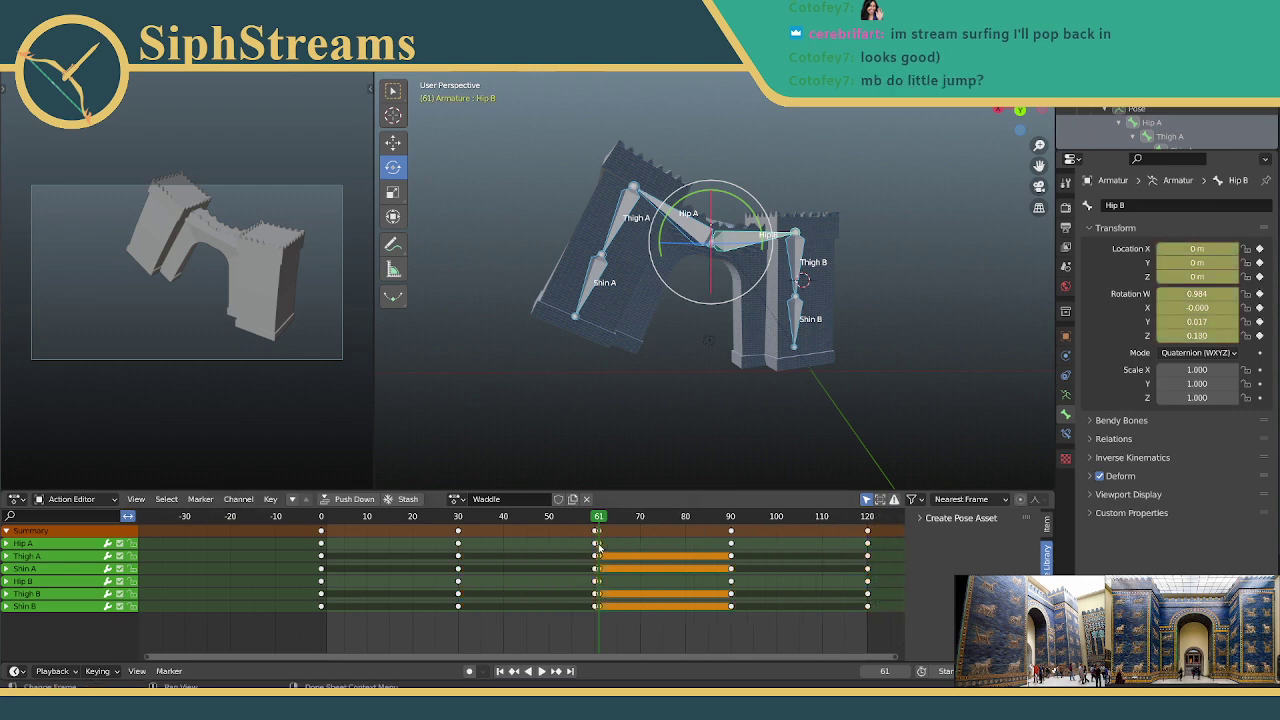
drag(598, 546, 697, 548)
right_click(631, 538)
key(ctrl+z)
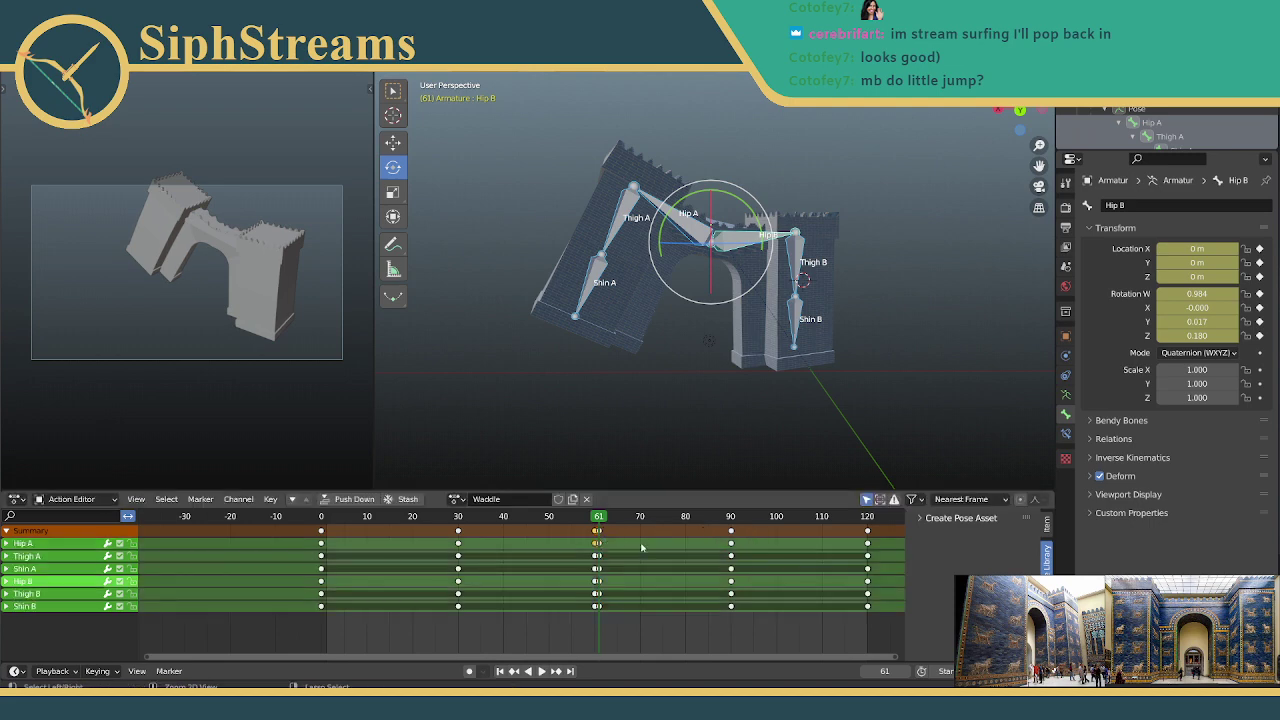
key(ctrl+z)
key(ctrl+z)
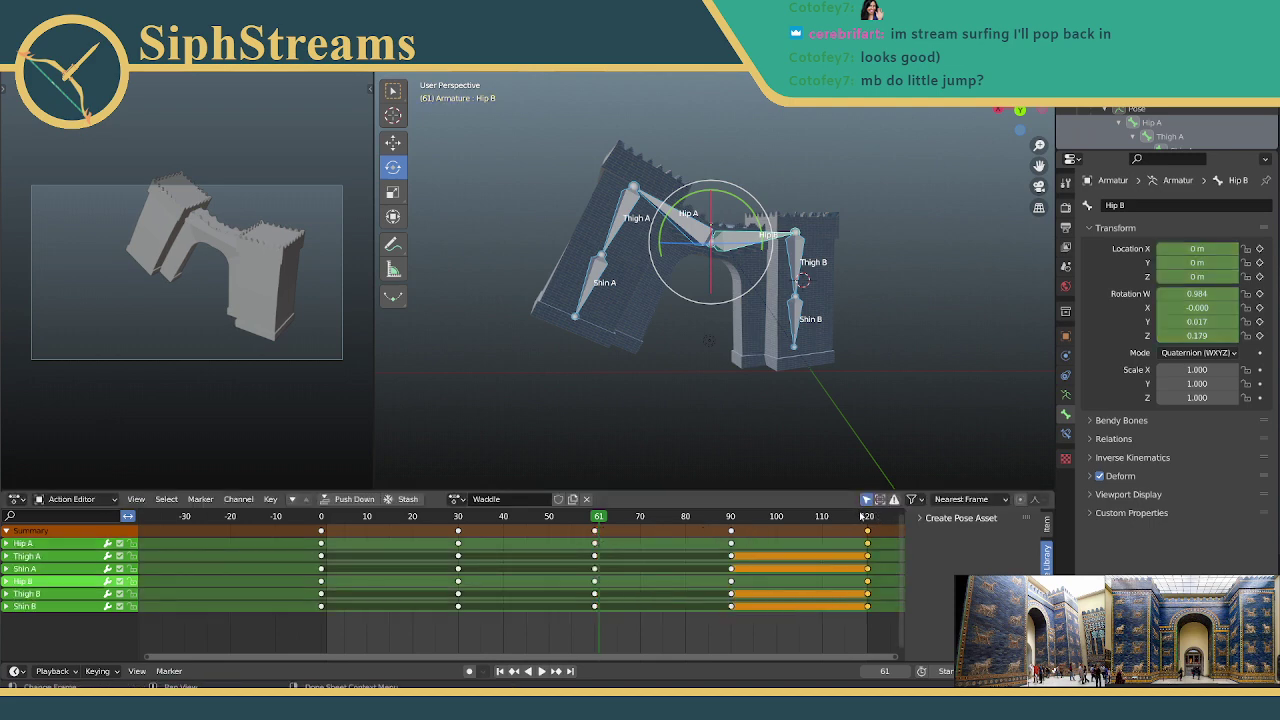
Step: Select the frame-120 keyframes of all bones and play back to compare
click(868, 517)
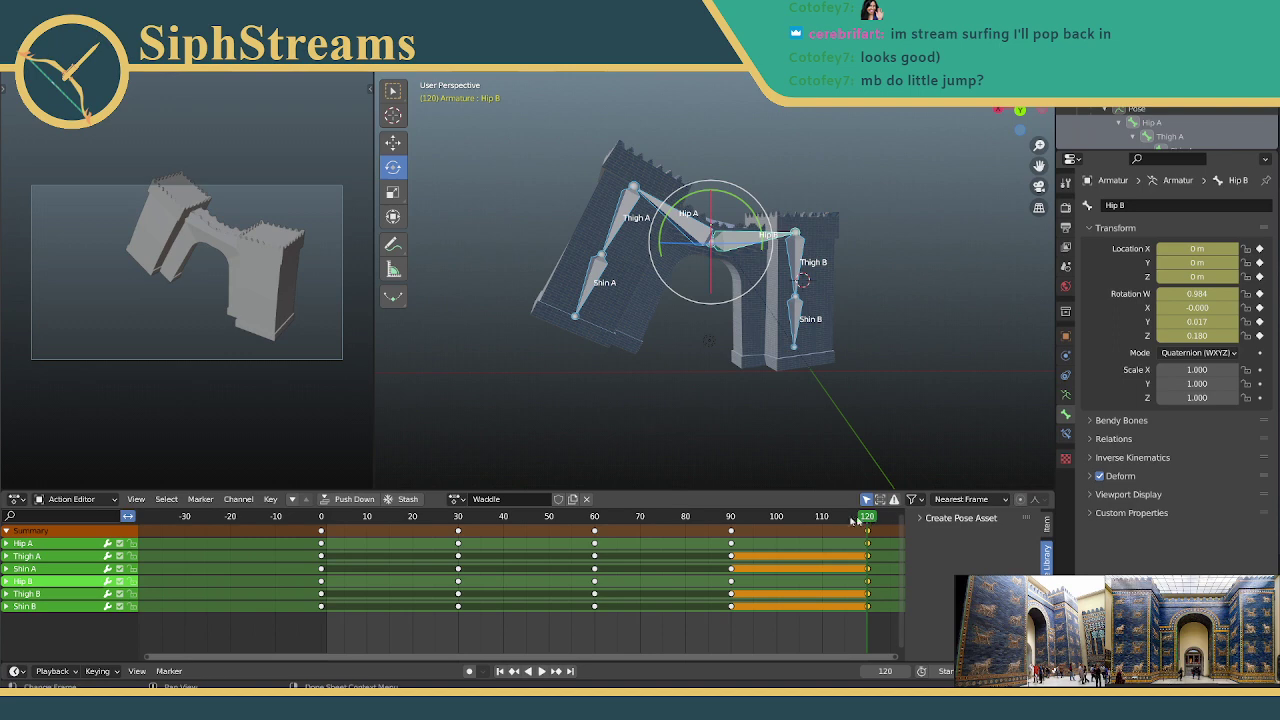
drag(620, 622, 570, 508)
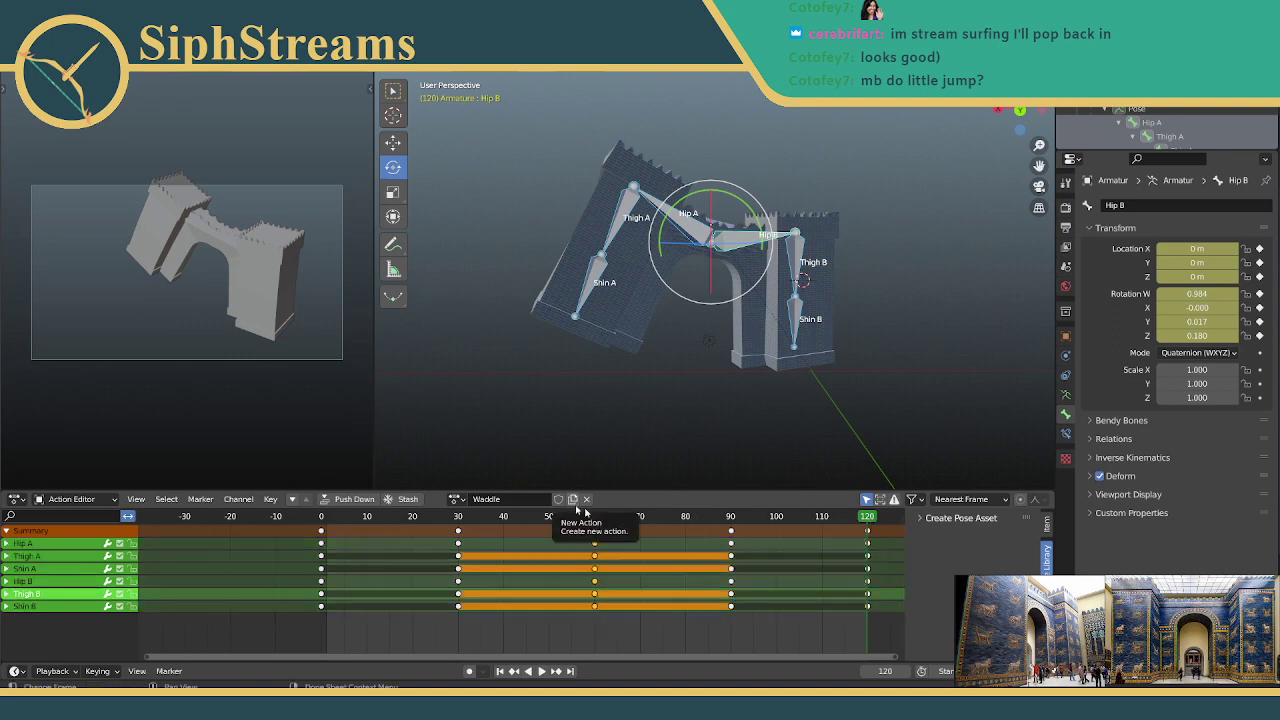
click(845, 630)
drag(847, 628, 875, 522)
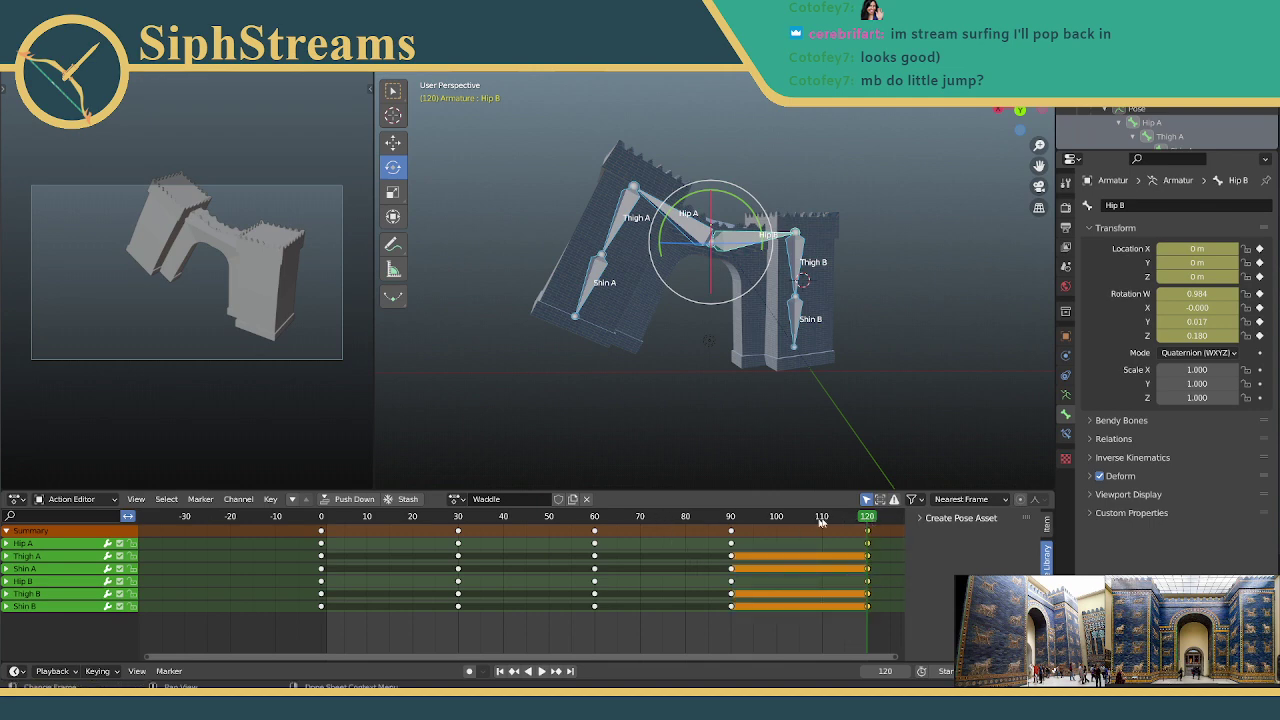
key(space)
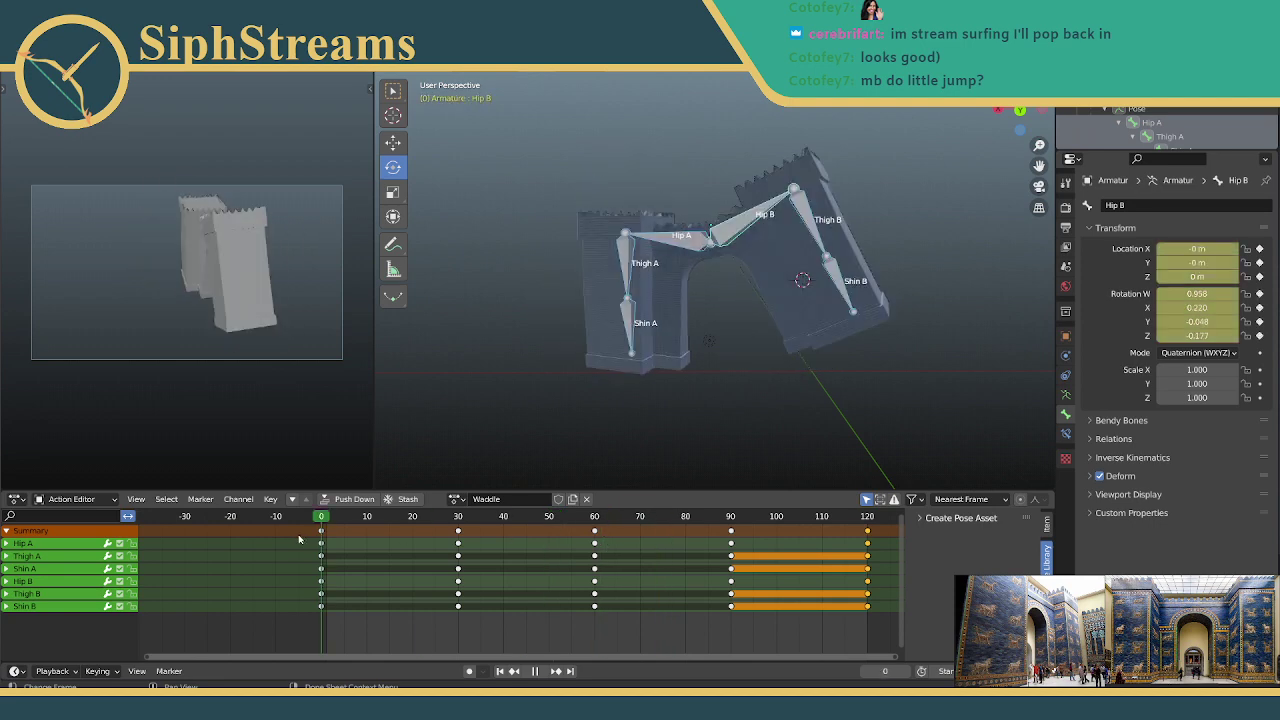
key(space)
click(352, 612)
Step: After another playback, box-select the frame-120 keyframes of every bone
drag(333, 636, 307, 522)
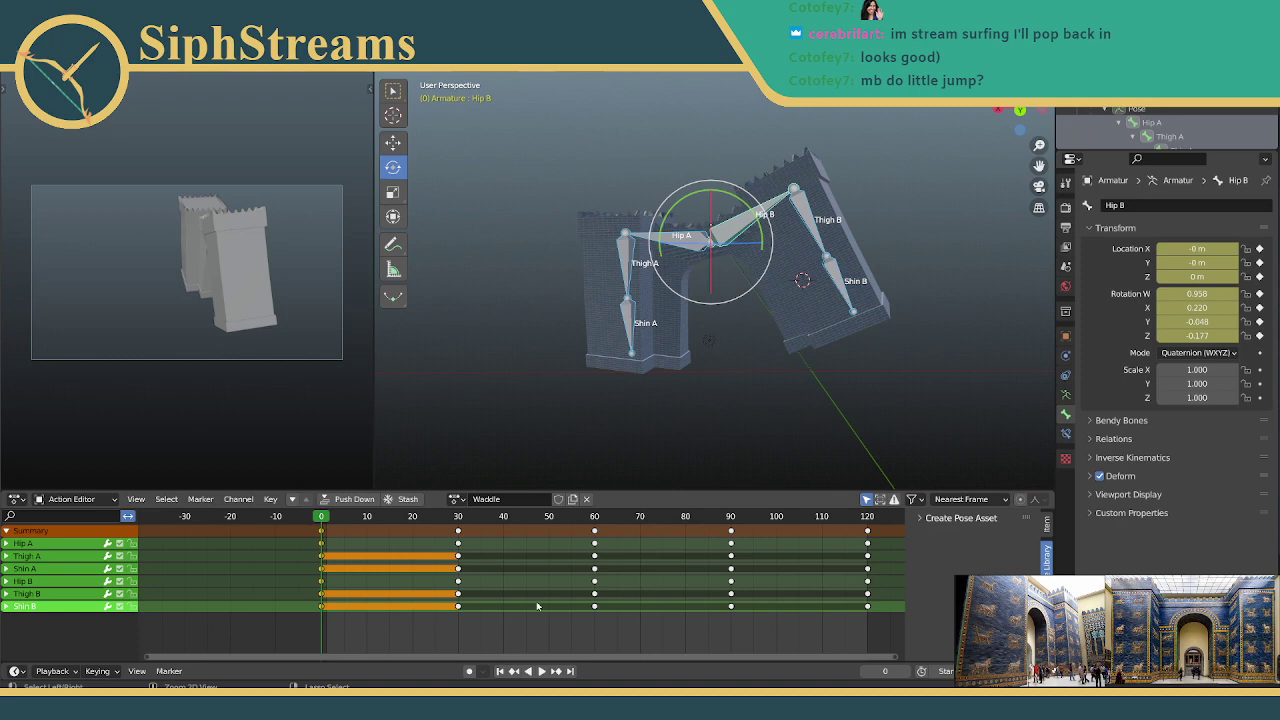
drag(851, 611, 887, 517)
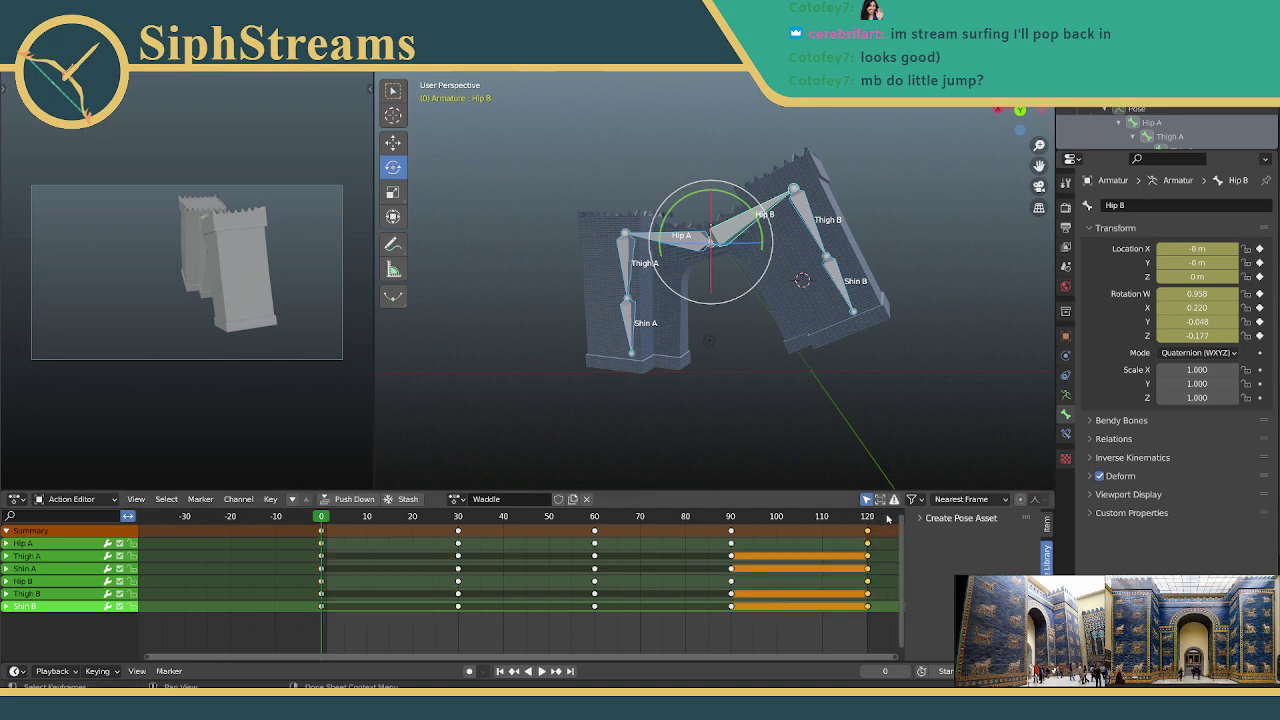
click(867, 607)
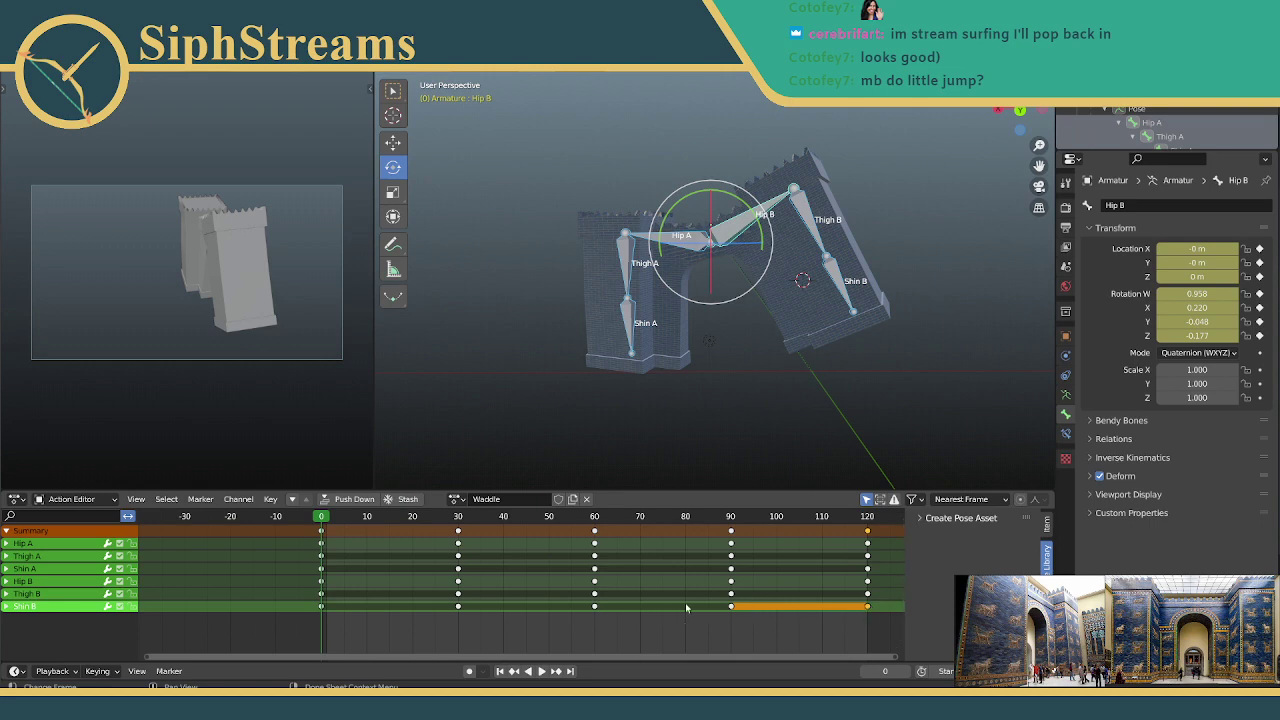
drag(324, 518, 322, 518)
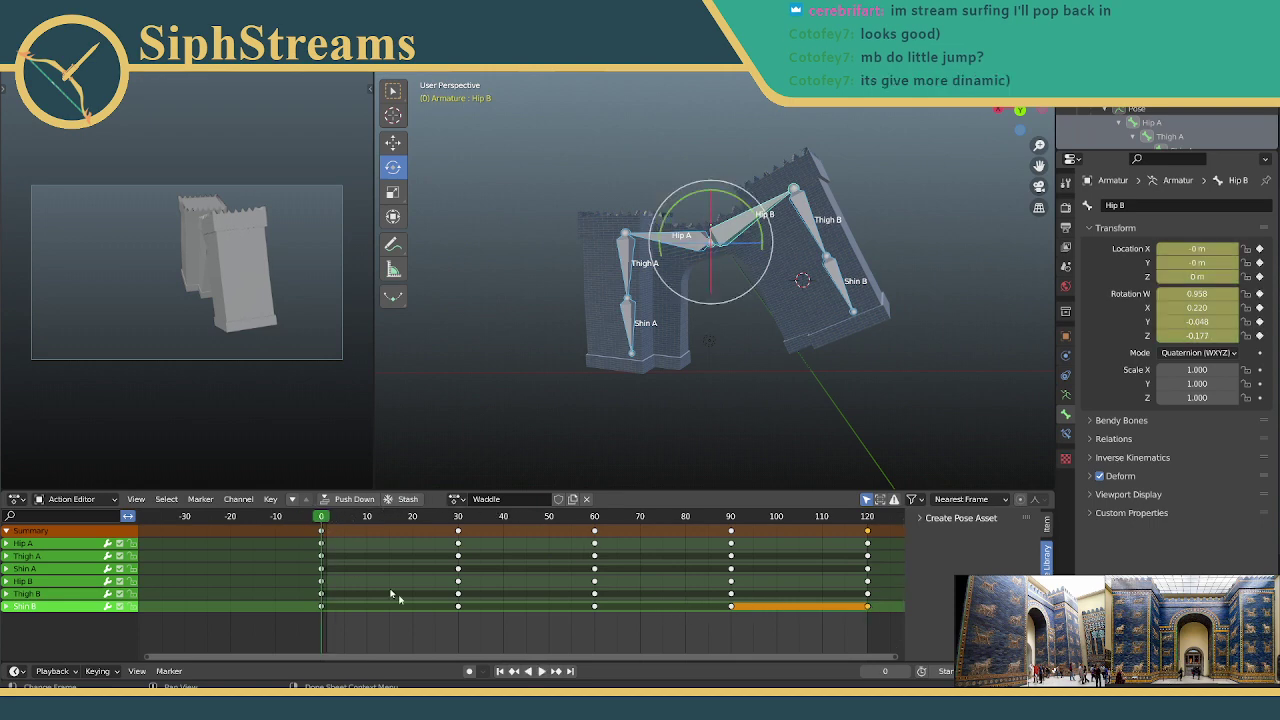
click(541, 671)
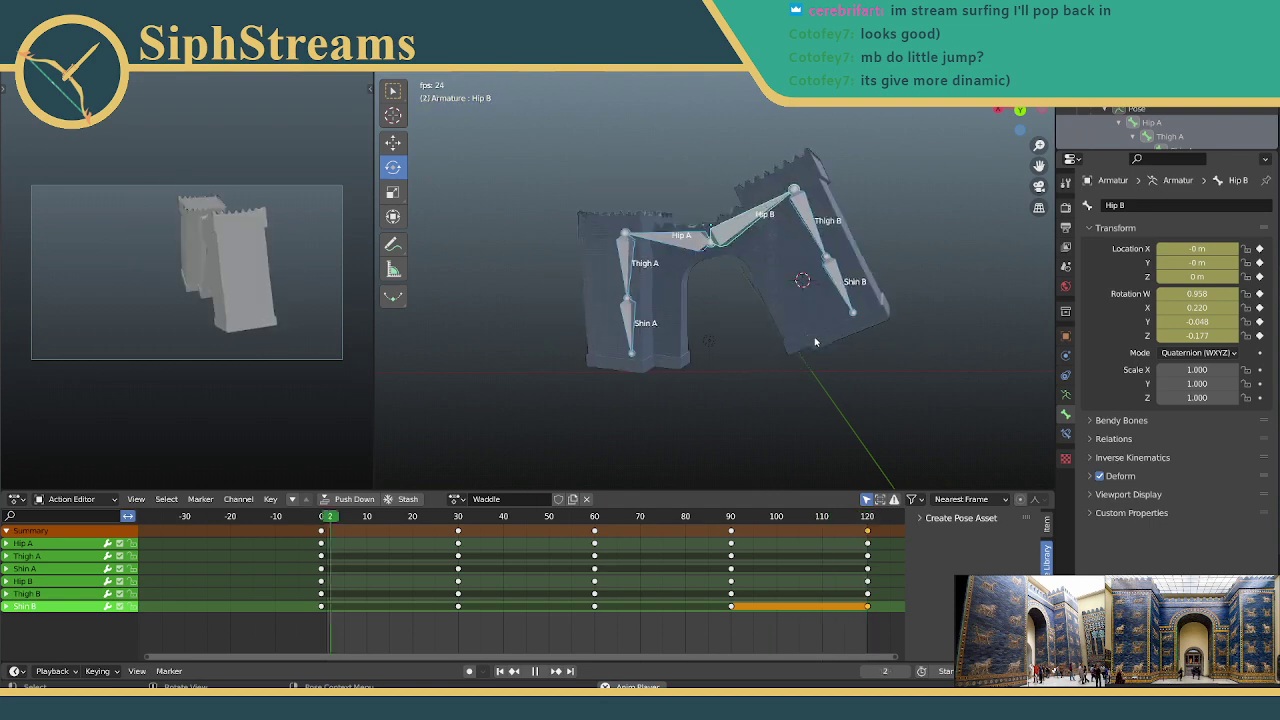
scroll(675, 611, down, 1)
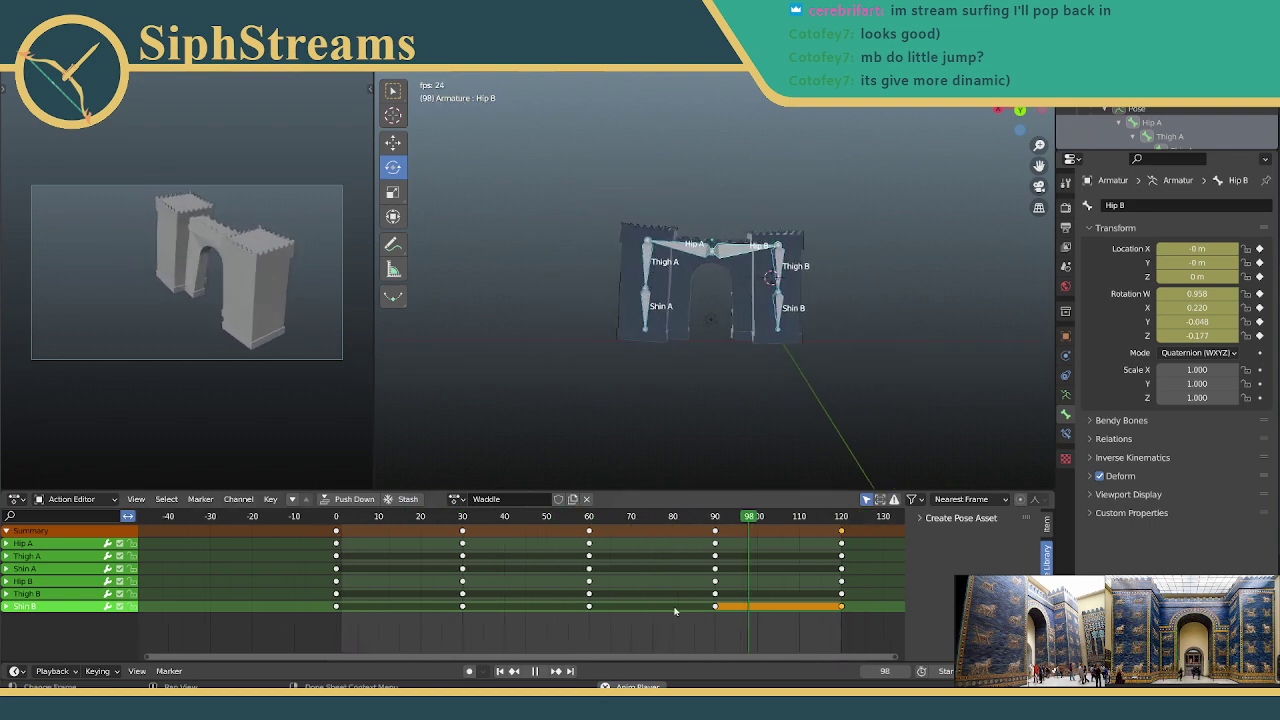
click(534, 671)
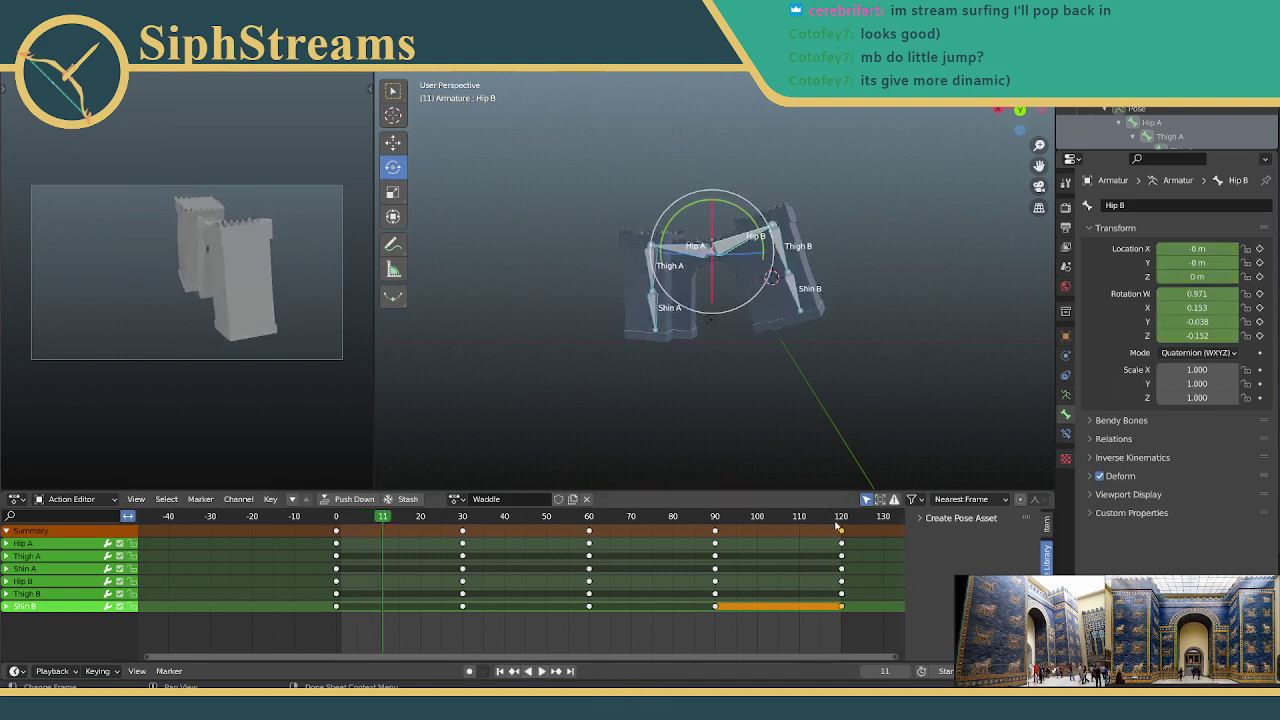
drag(867, 636, 825, 520)
Step: Delete the frame-120 keyframes and play back from frame 0
key(Delete)
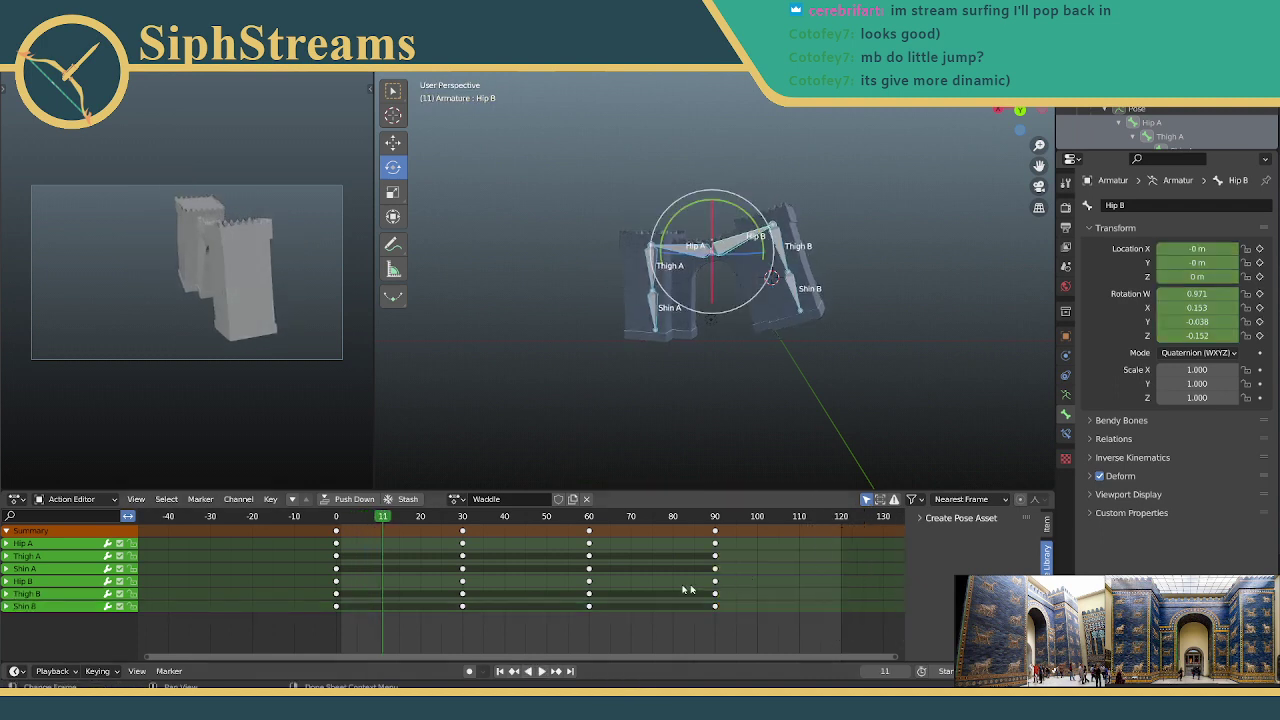
key(shift+Left)
key(space)
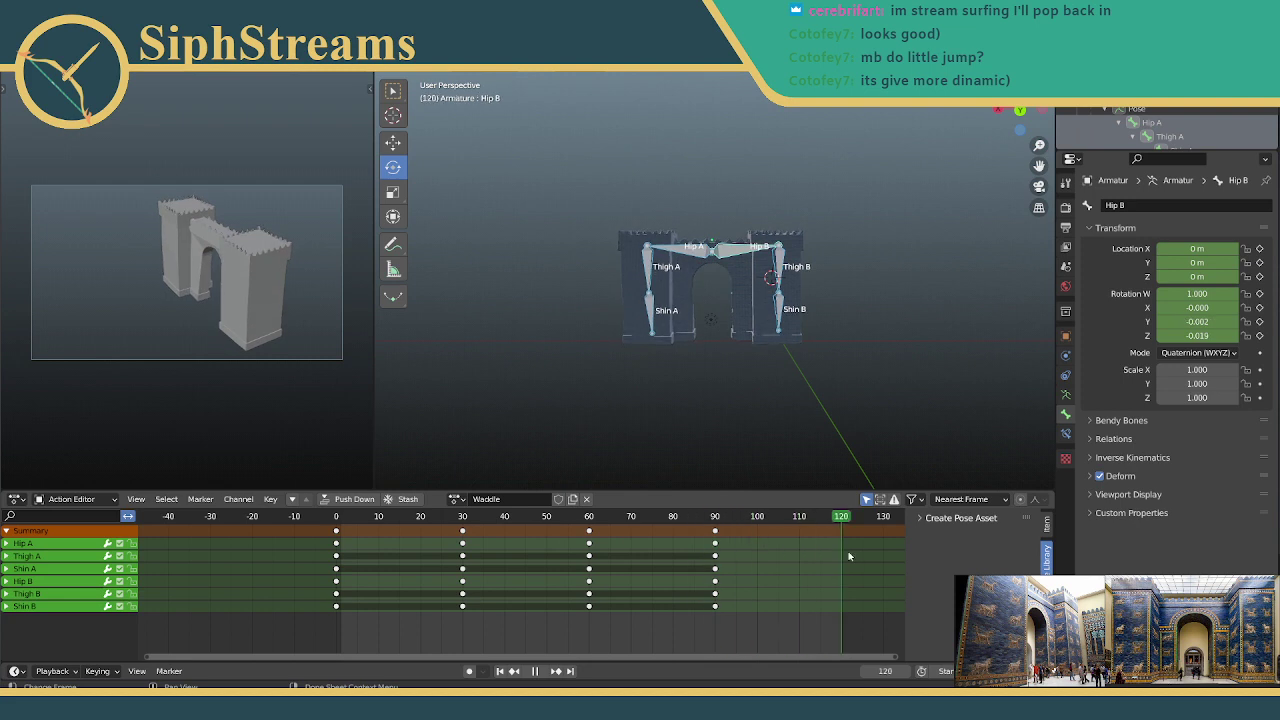
drag(828, 557, 396, 545)
Step: Paste the frame-0 keys at frame 120 and play the loop from the start
drag(362, 652, 307, 530)
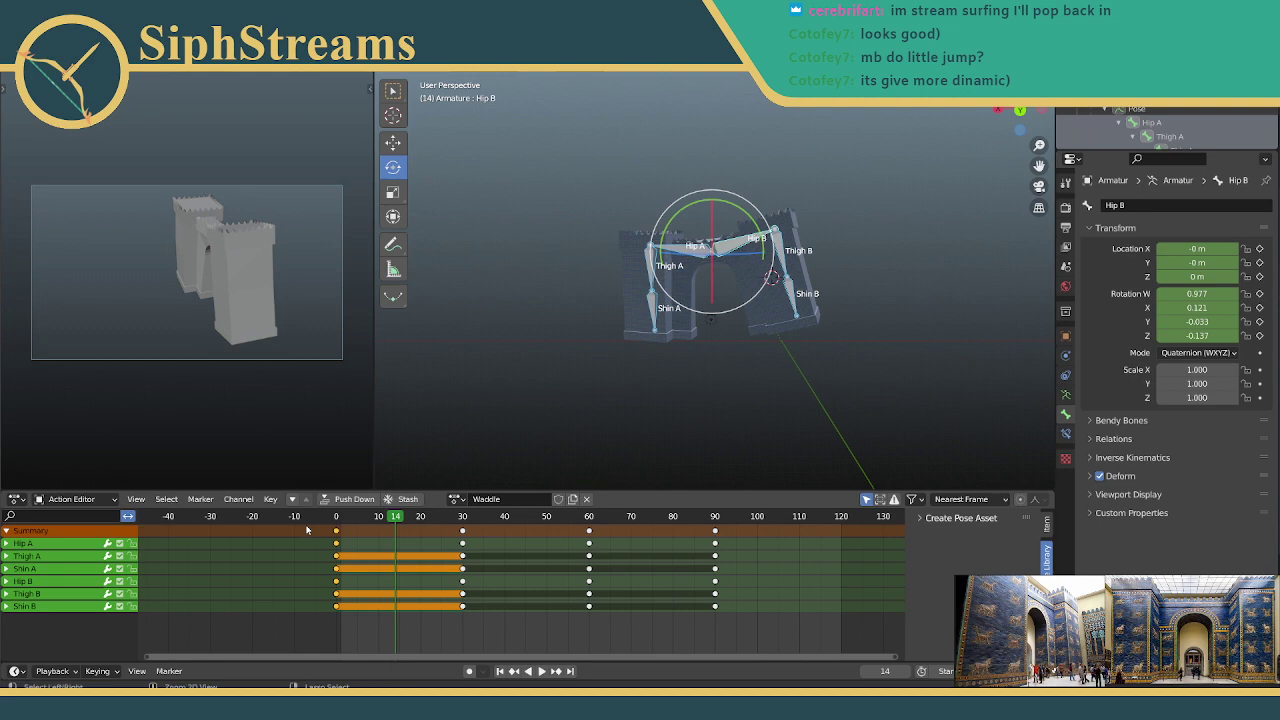
drag(841, 519, 841, 520)
key(space)
key(ctrl+v)
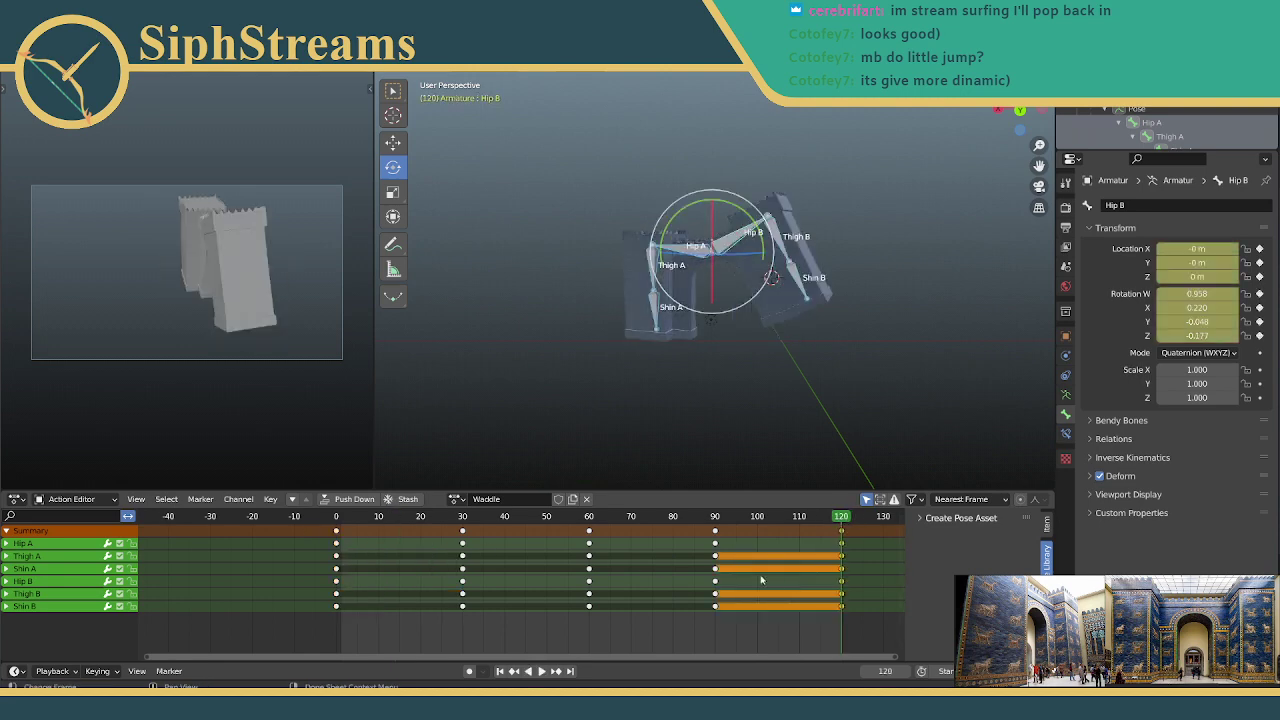
key(shift+Left)
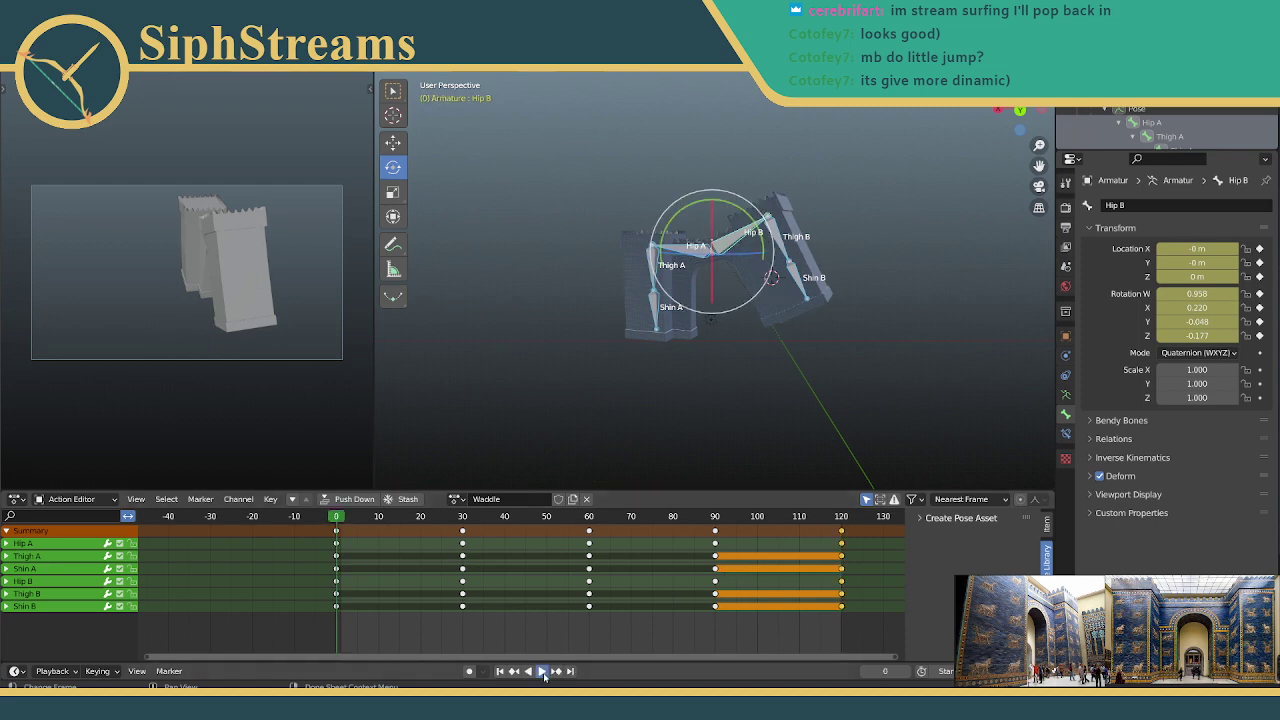
click(541, 671)
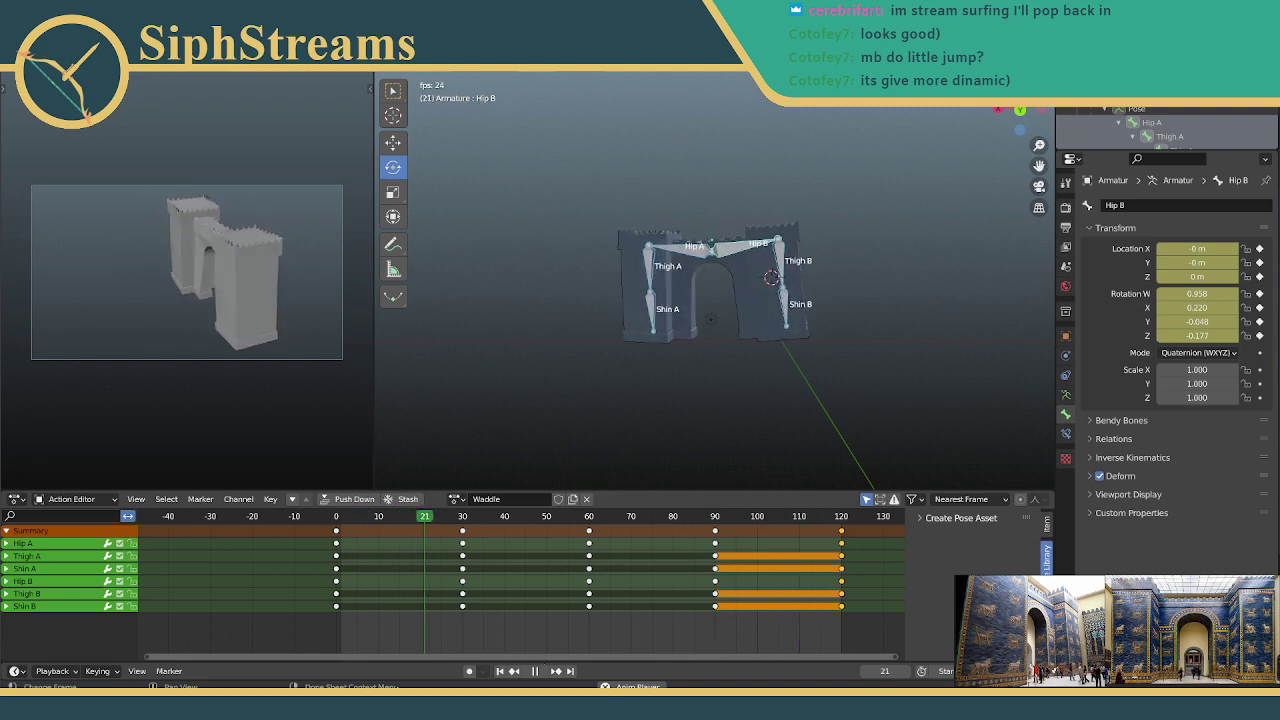
key(space)
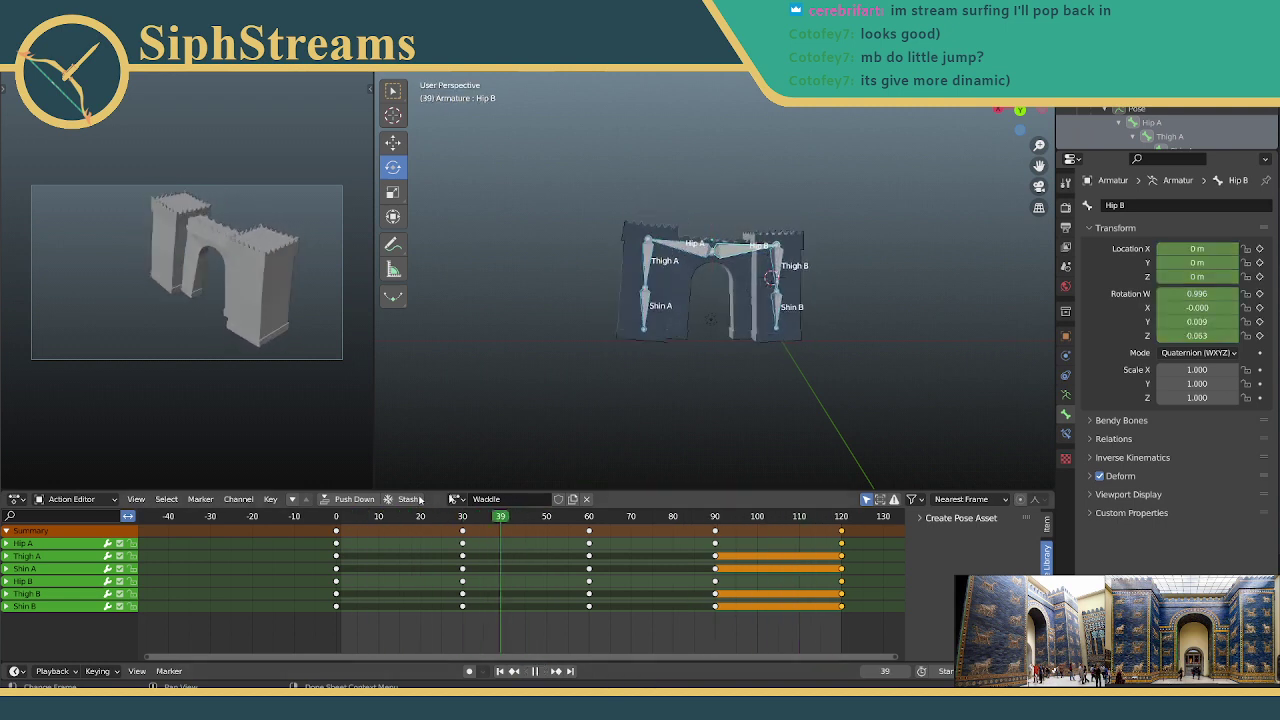
key(Escape)
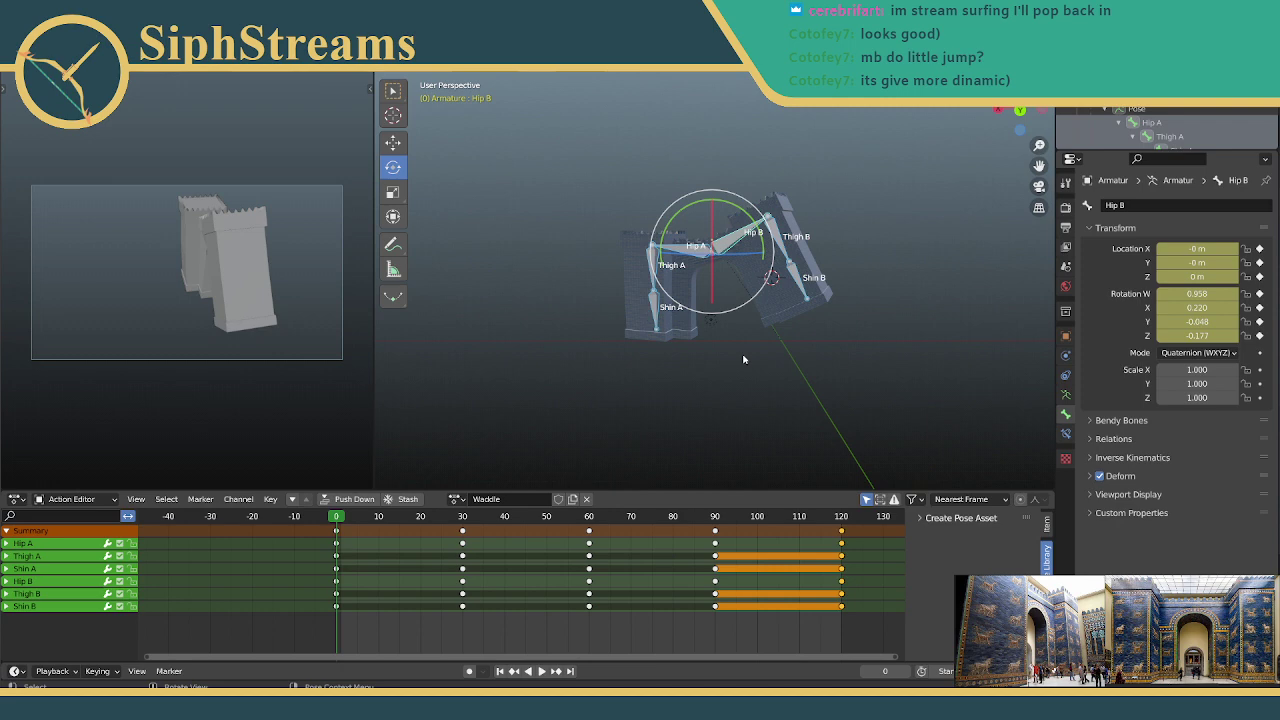
scroll(764, 335, up, 4)
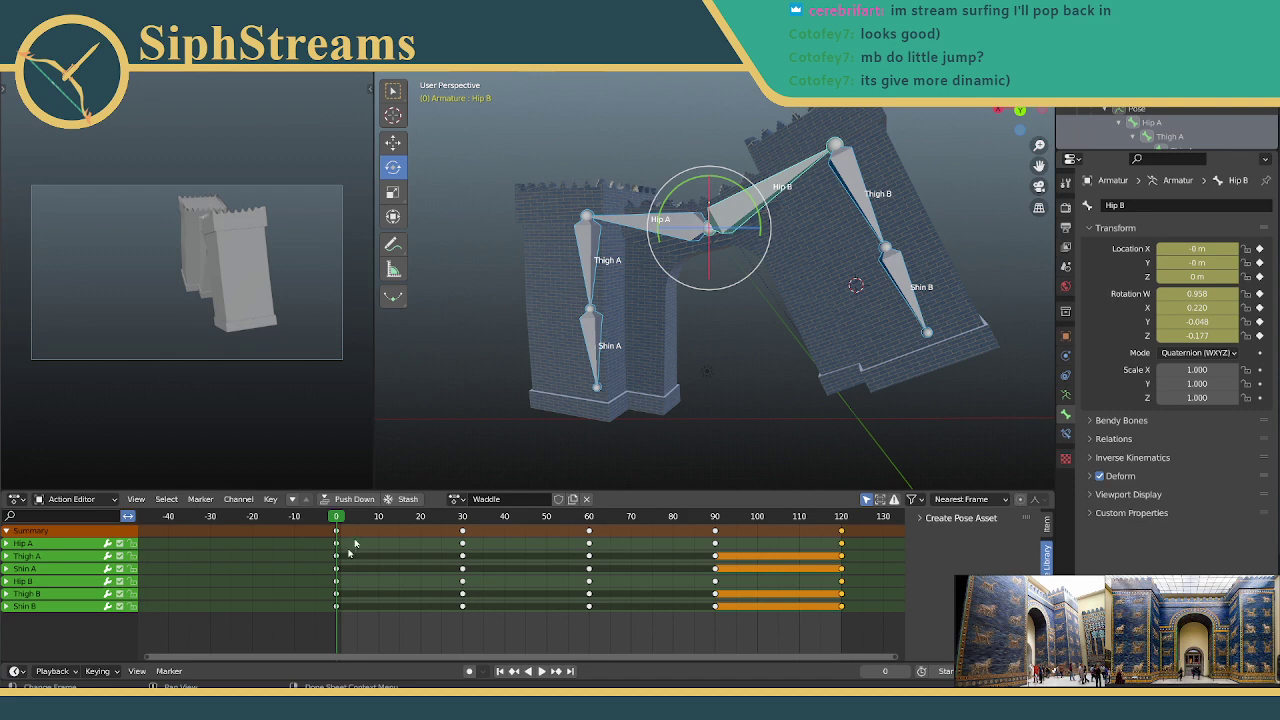
key(space)
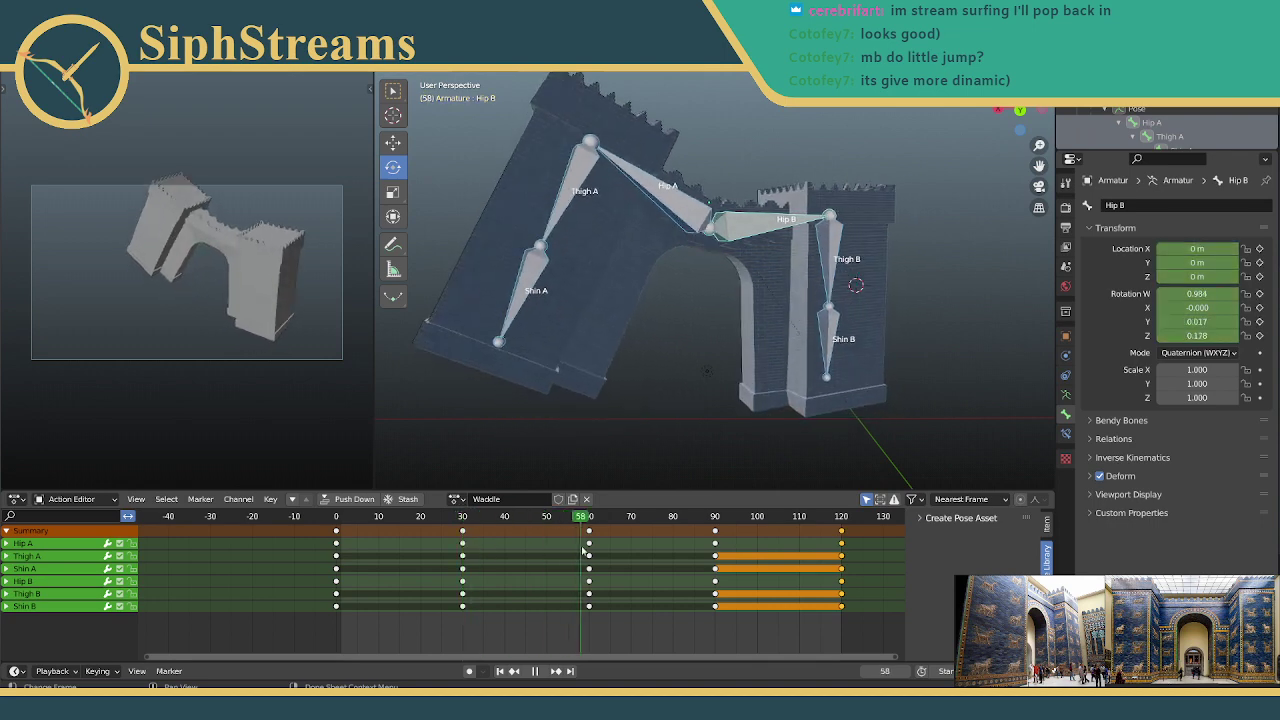
drag(583, 551, 462, 557)
scroll(521, 265, down, 2)
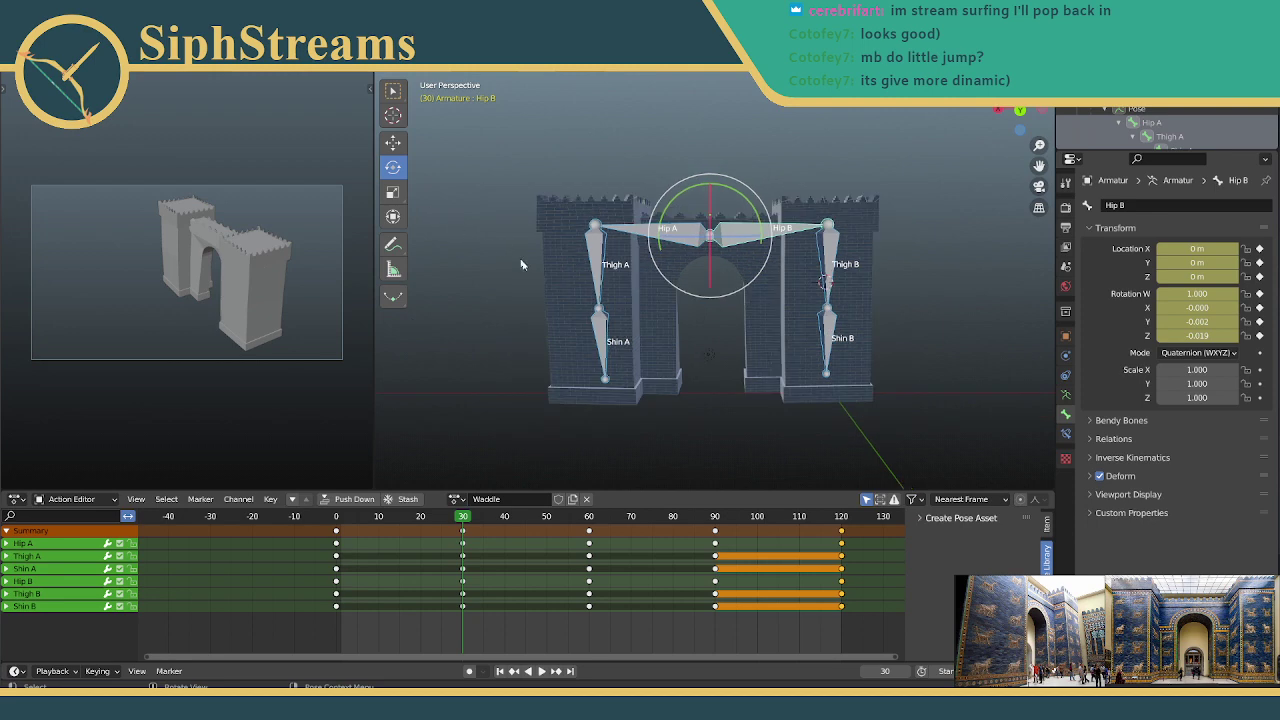
click(712, 562)
Step: At frame 30, select Shin A and Shin B and rotate Shin B to bend the leg
click(700, 545)
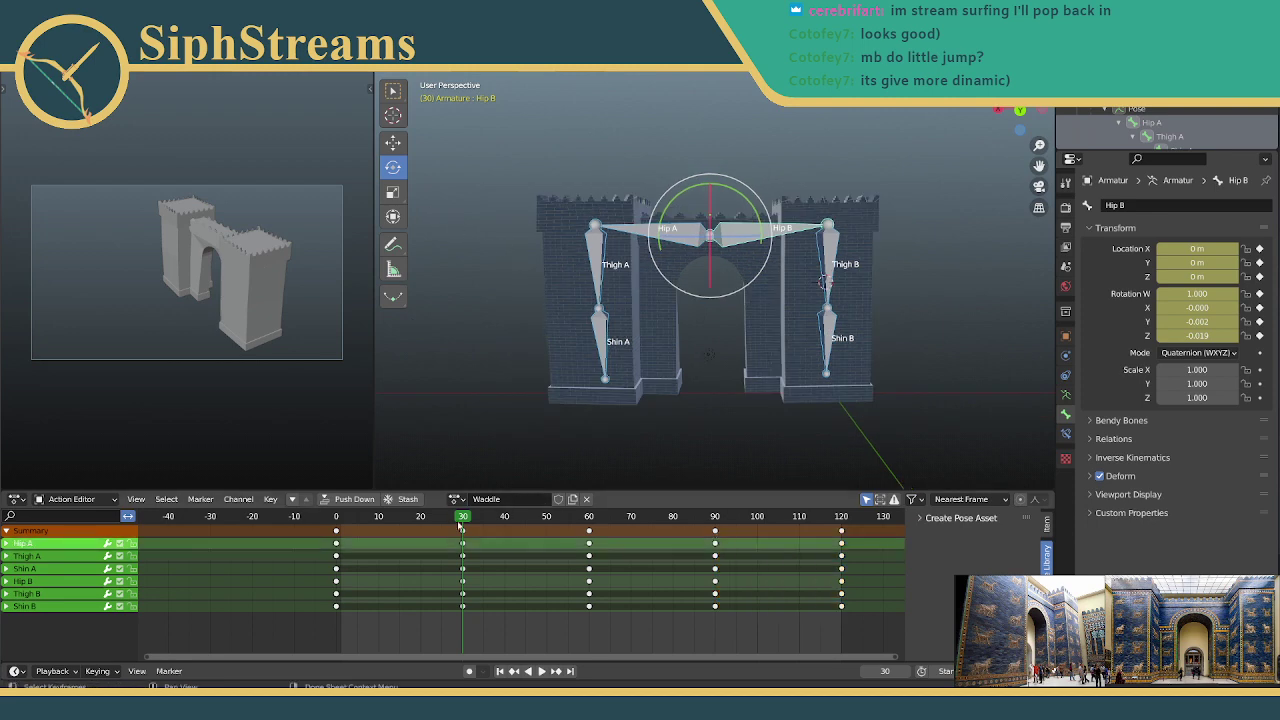
middle_drag(620, 345, 751, 329)
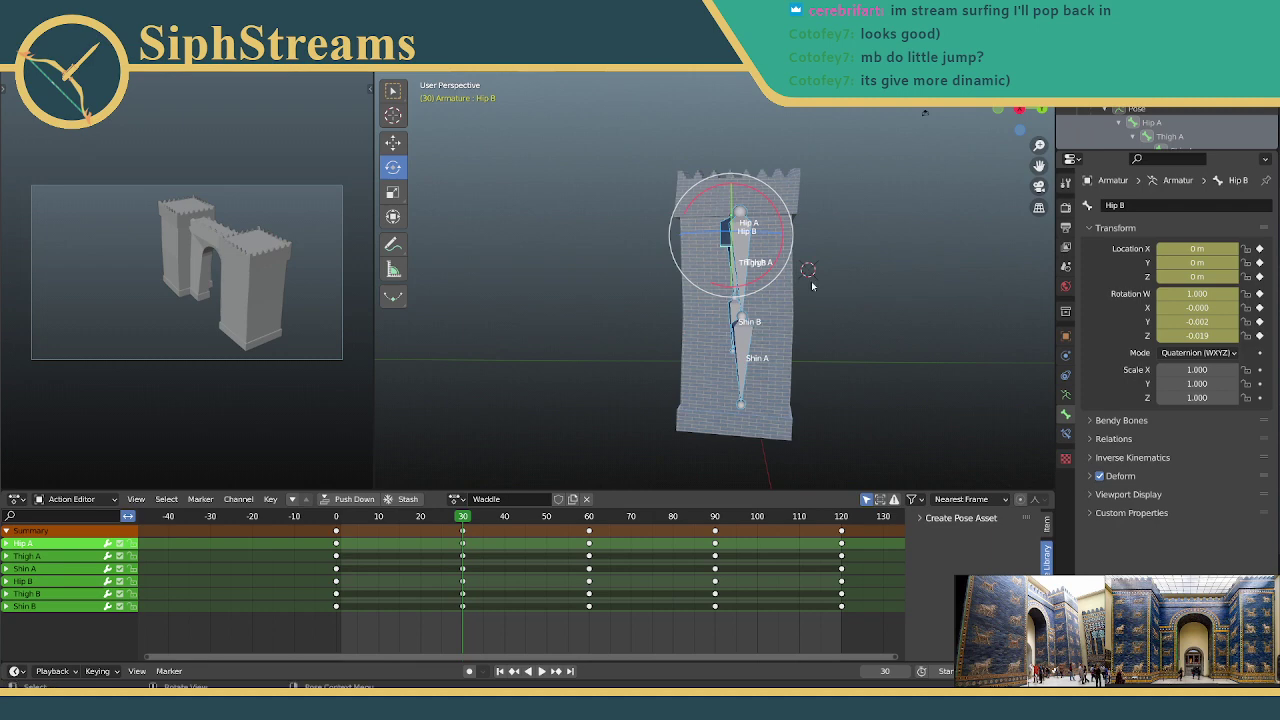
click(812, 286)
click(741, 340)
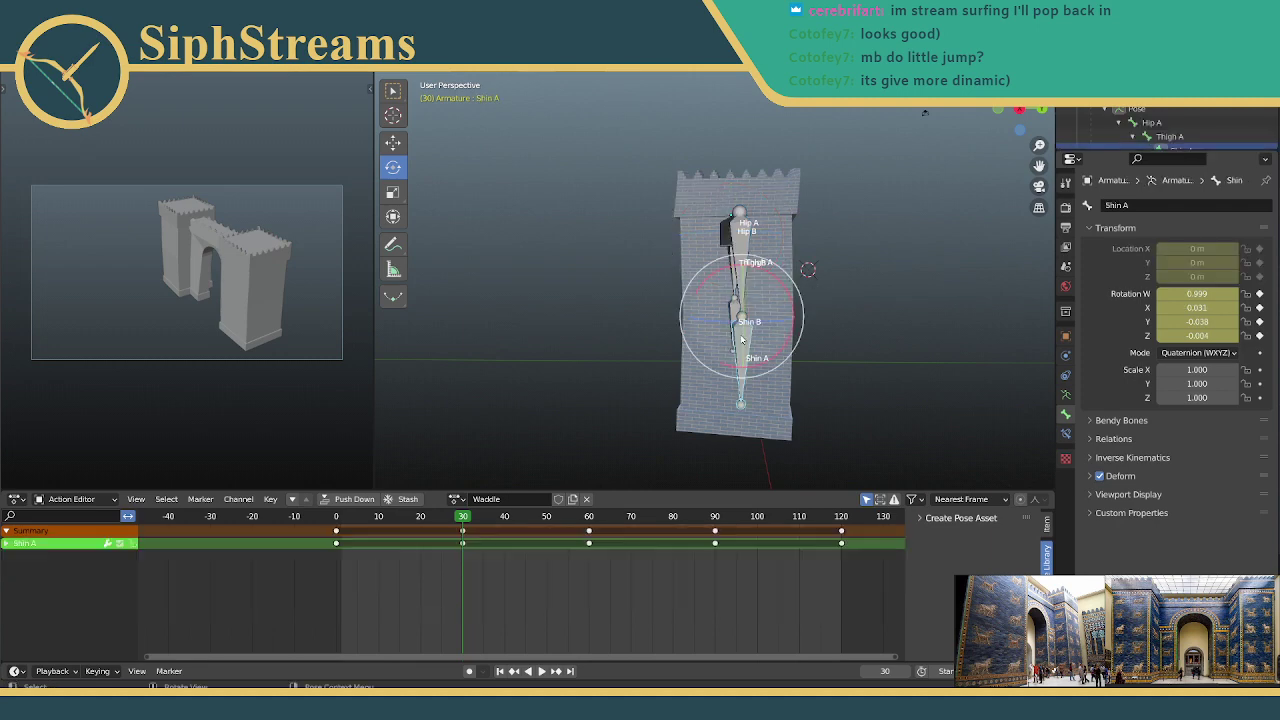
middle_drag(690, 333, 786, 321)
shift+click(716, 332)
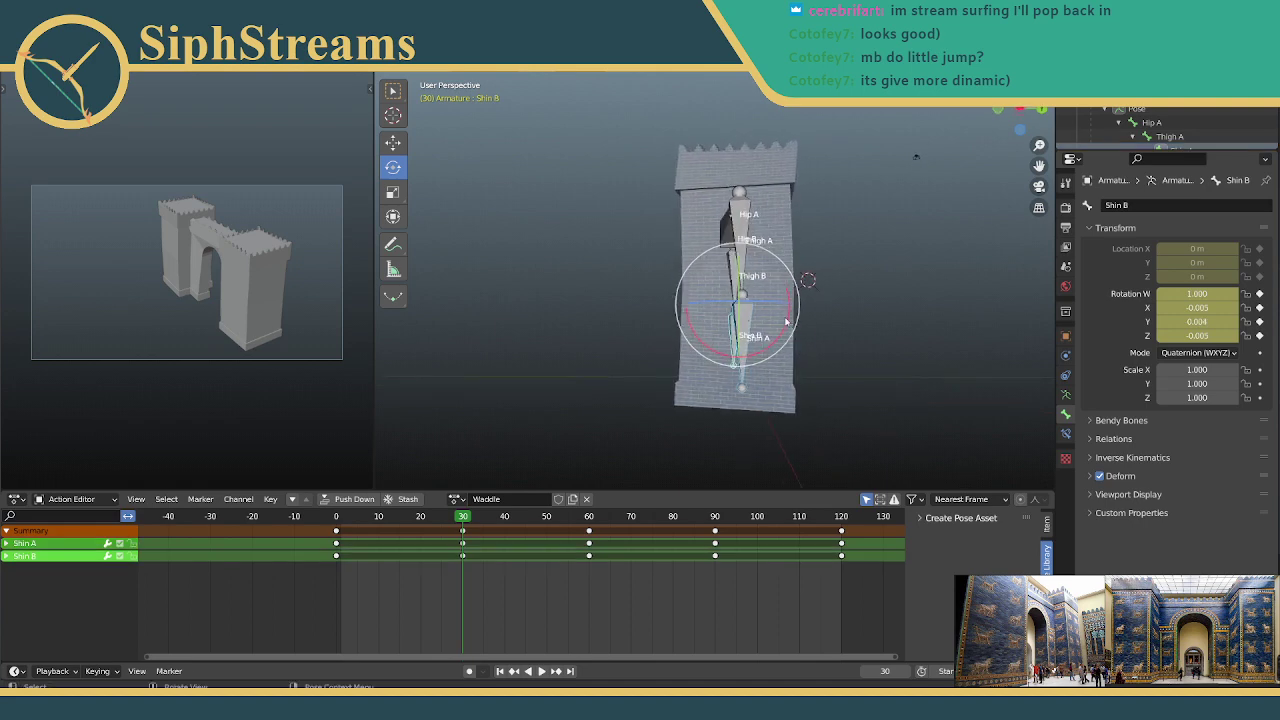
drag(788, 322, 778, 342)
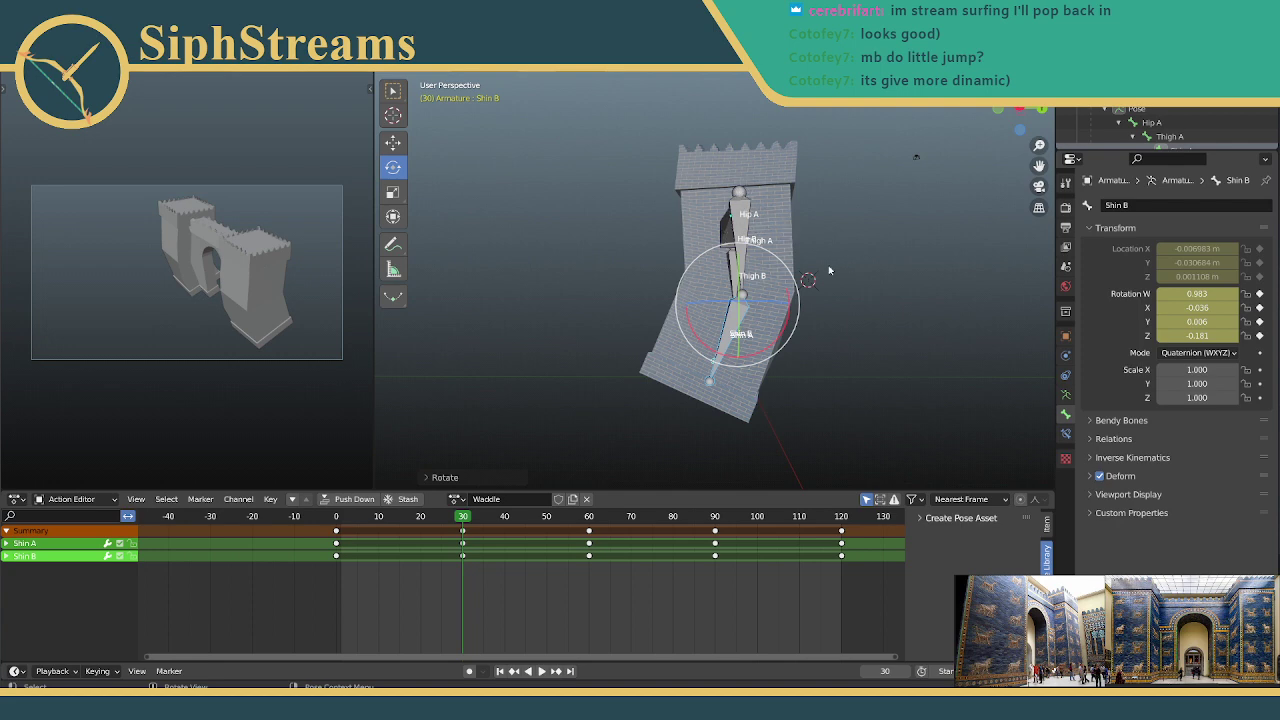
drag(790, 314, 741, 236)
Step: Reselect both shins and rotate them together
click(740, 203)
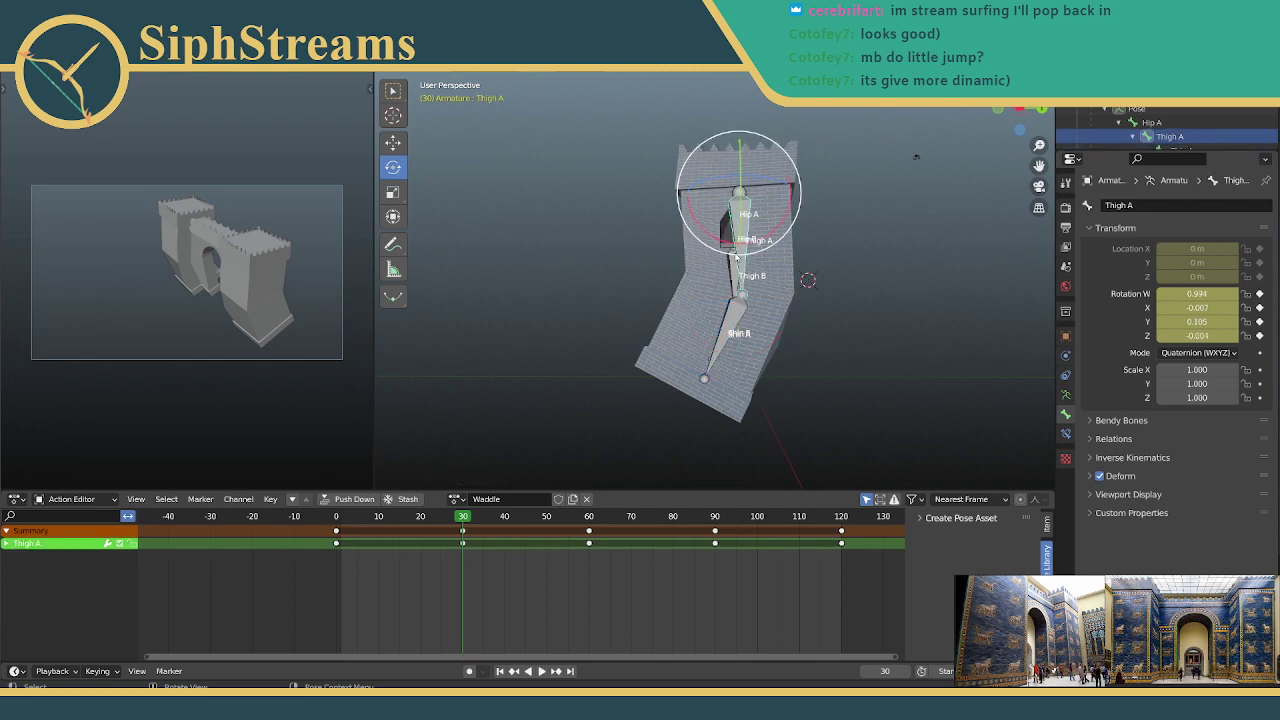
middle_drag(740, 203, 770, 263)
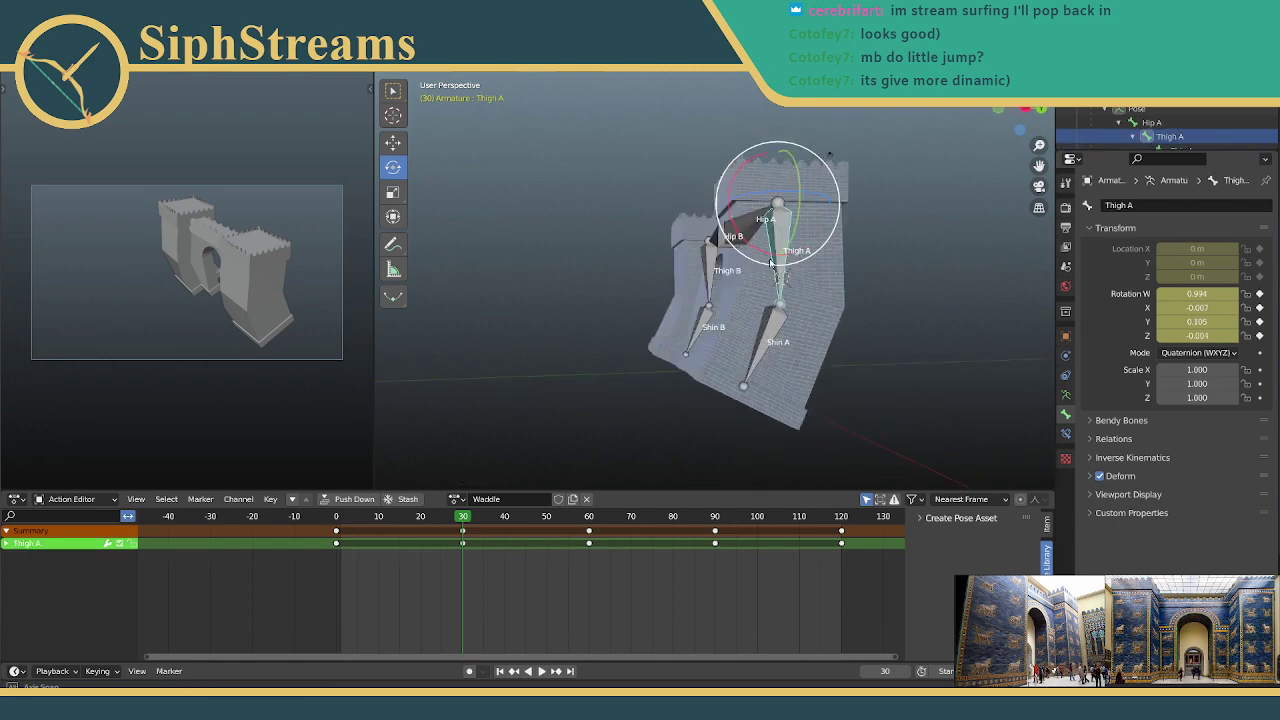
click(707, 322)
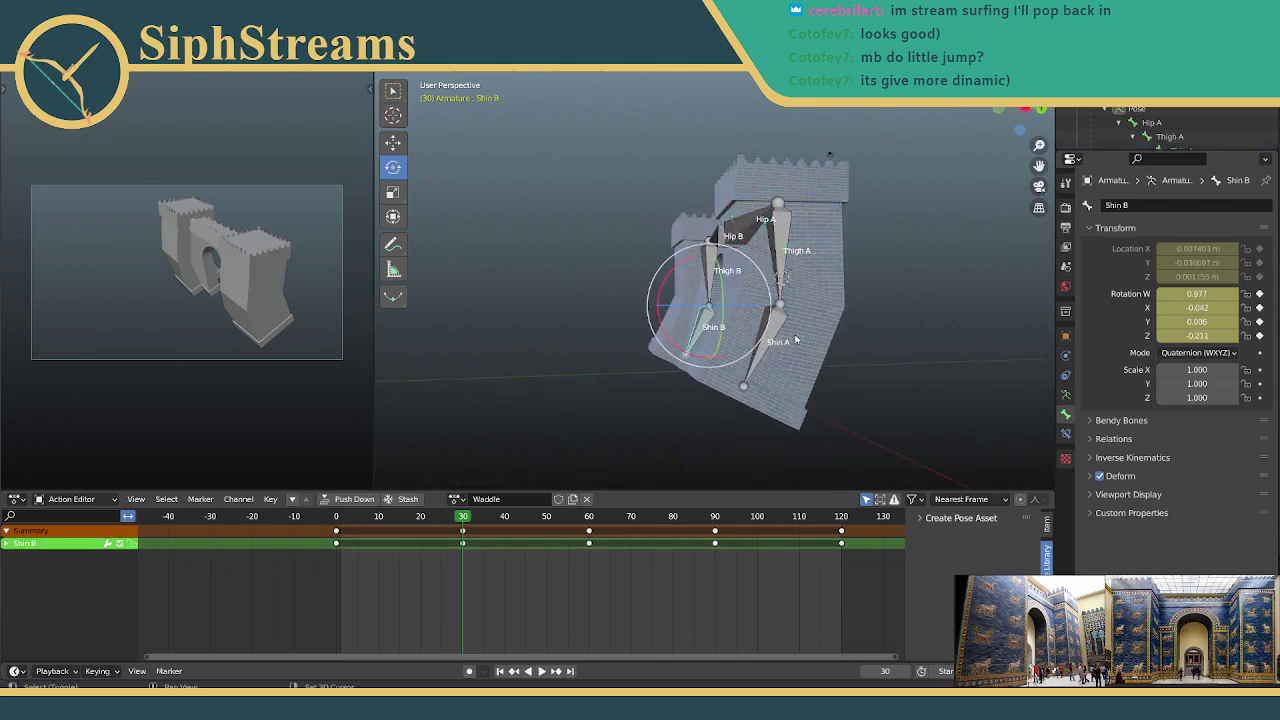
shift+click(778, 325)
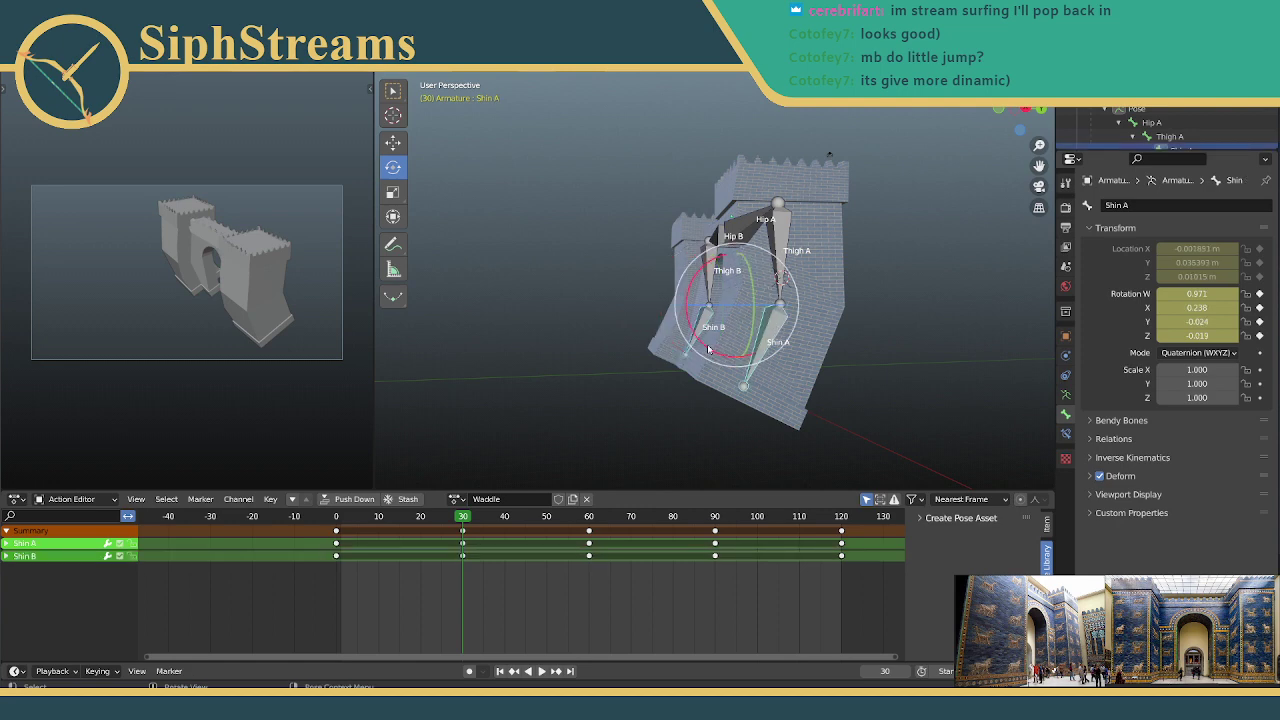
drag(716, 349, 709, 294)
Step: Rotate Thigh A and Thigh B together around the X axis
click(778, 228)
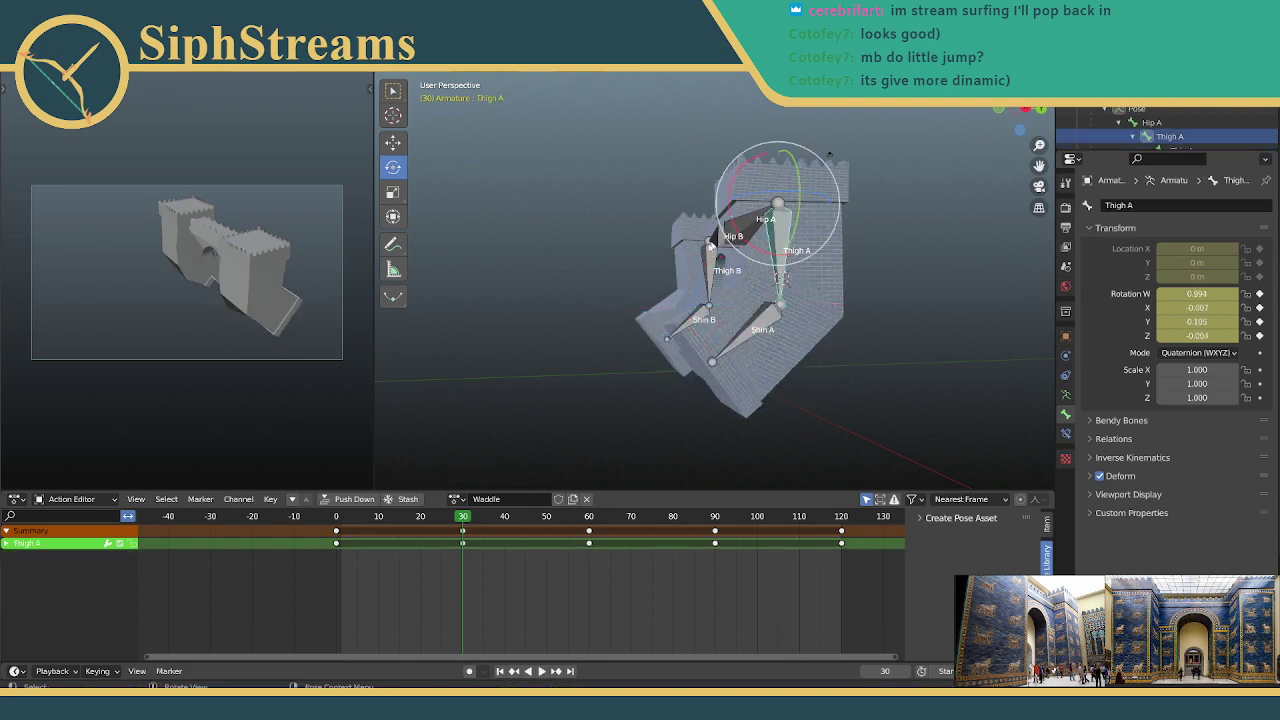
shift+click(711, 262)
drag(708, 262, 705, 263)
middle_drag(705, 263, 736, 279)
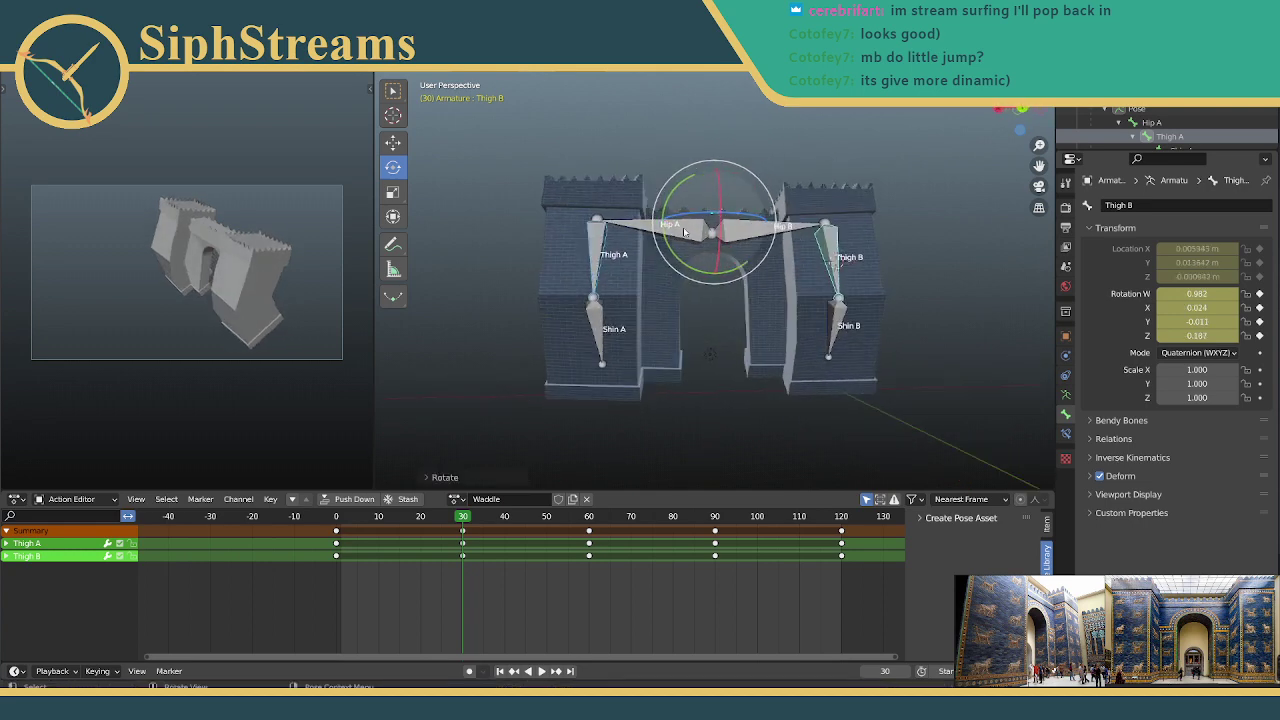
Step: Lower Hip A and Hip B with the gate body to bend the legs, then save IshtarGate.blend
click(762, 237)
shift+click(766, 231)
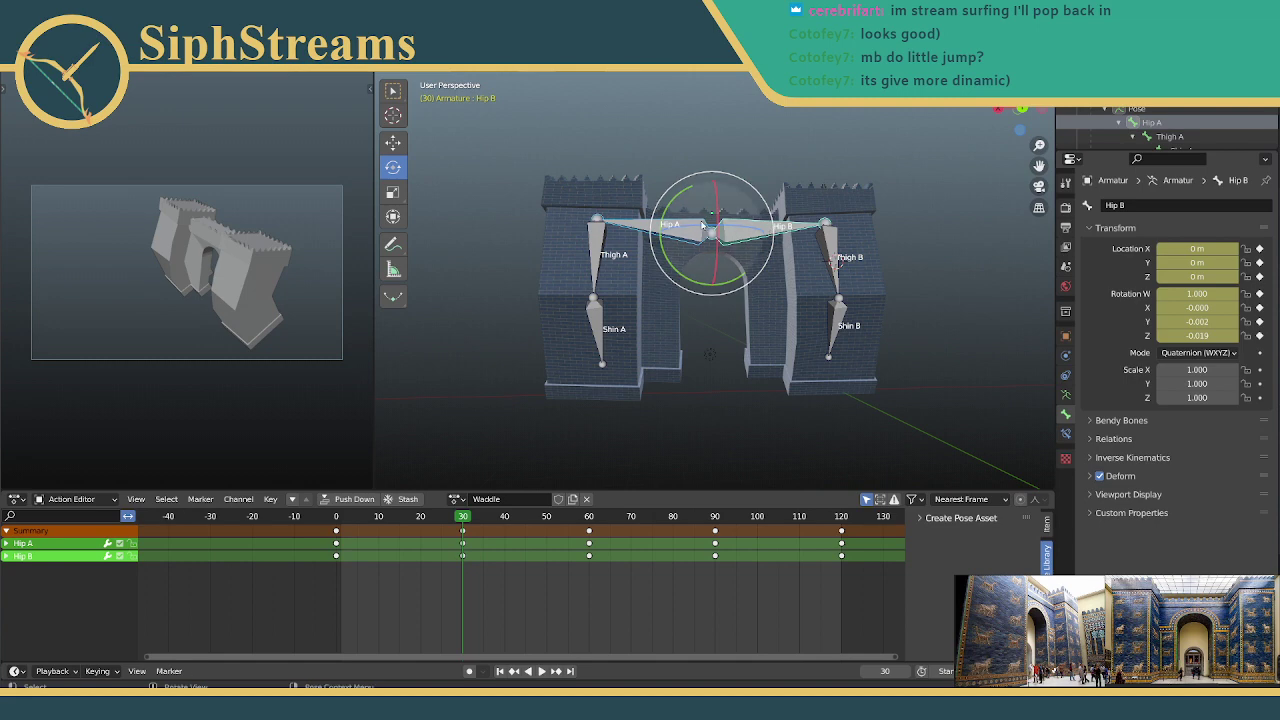
click(392, 142)
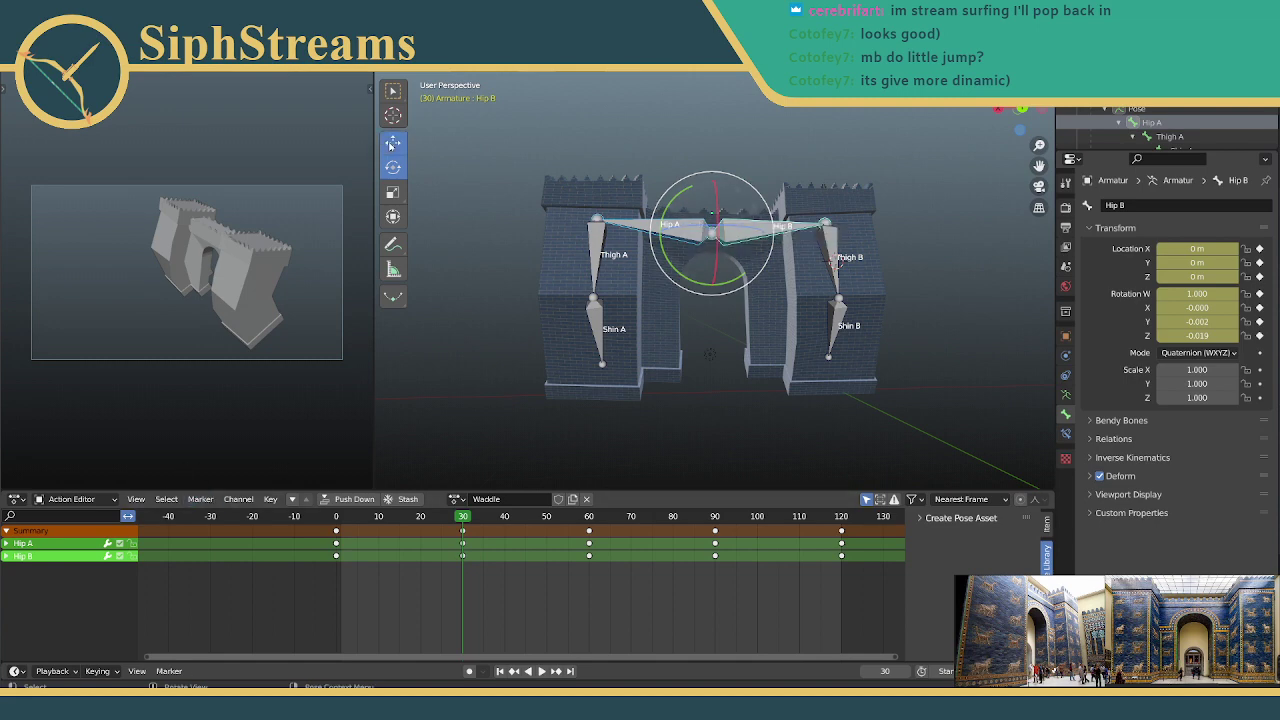
drag(713, 181, 736, 305)
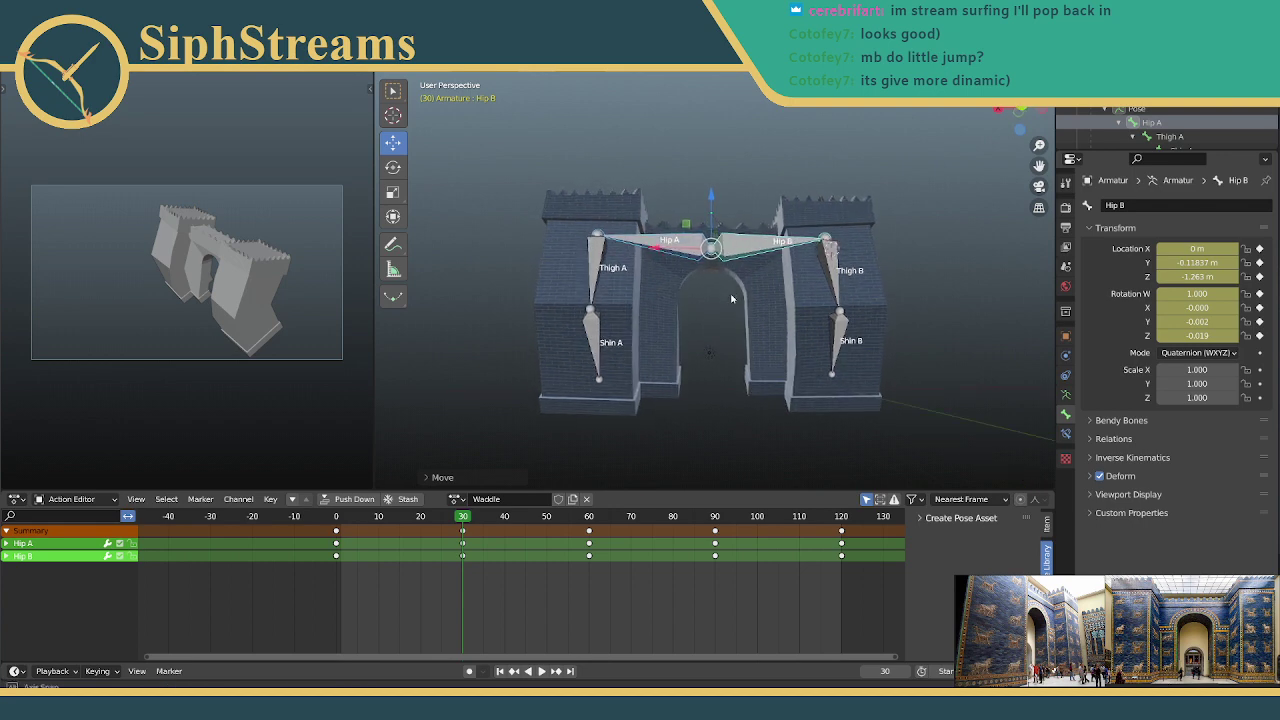
drag(710, 199, 710, 184)
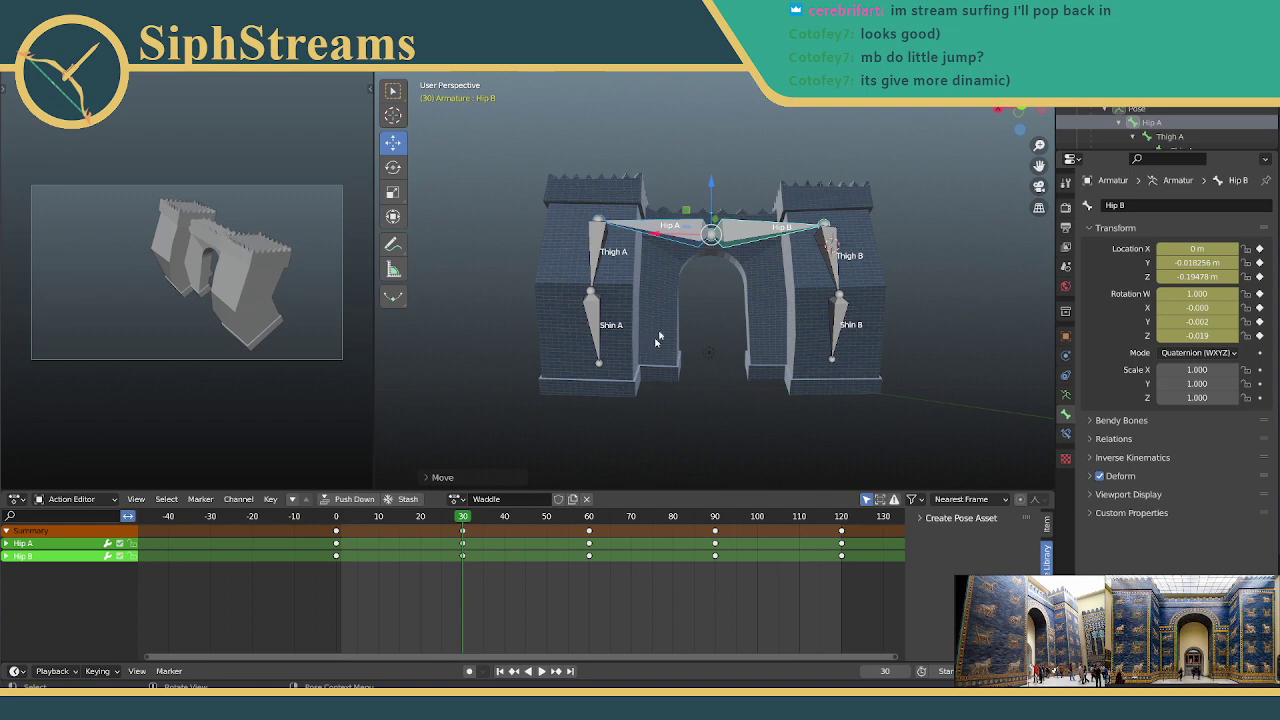
drag(708, 184, 683, 303)
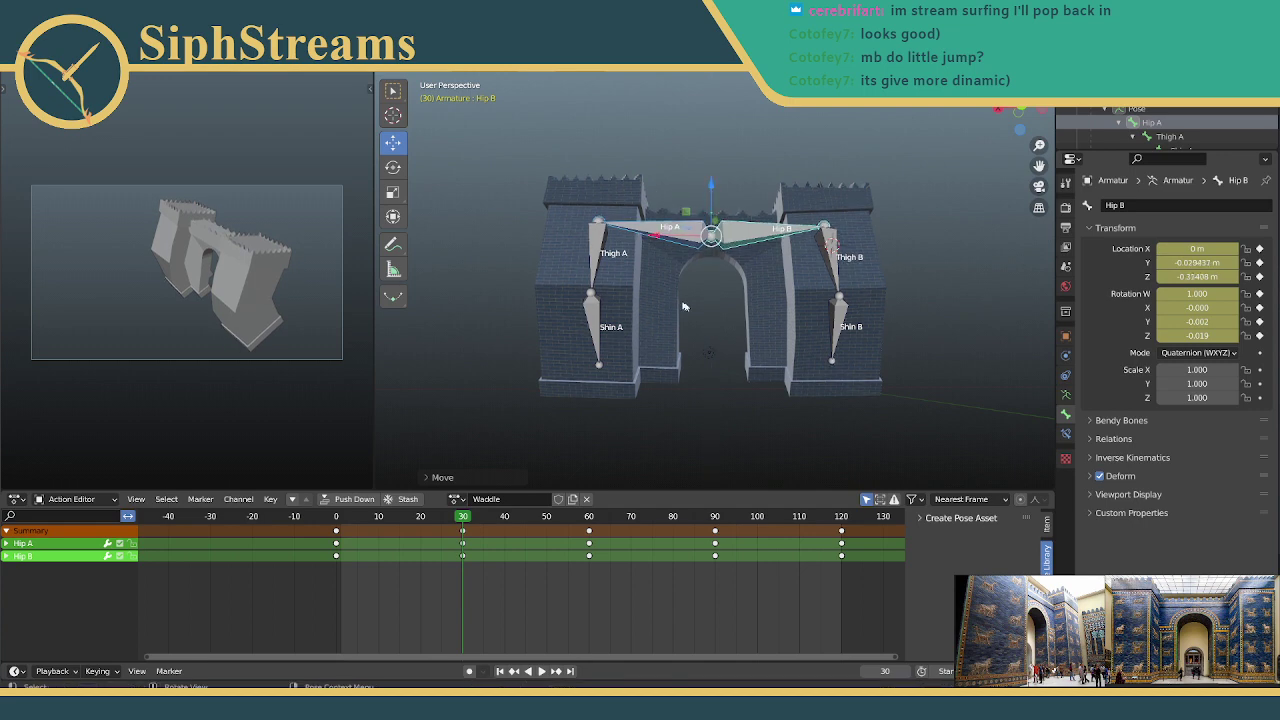
middle_drag(683, 303, 802, 327)
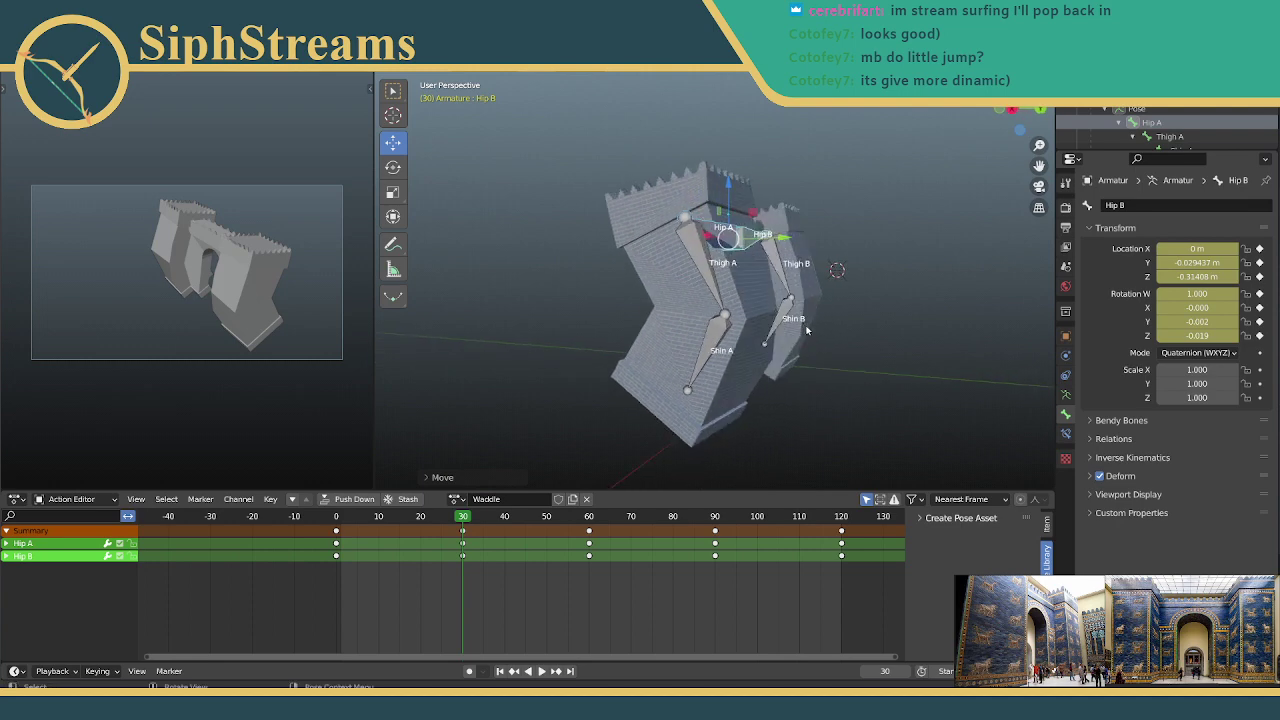
key(ctrl+s)
Step: Key Location & Rotation on all six bones at frame 30
middle_drag(885, 397, 766, 361)
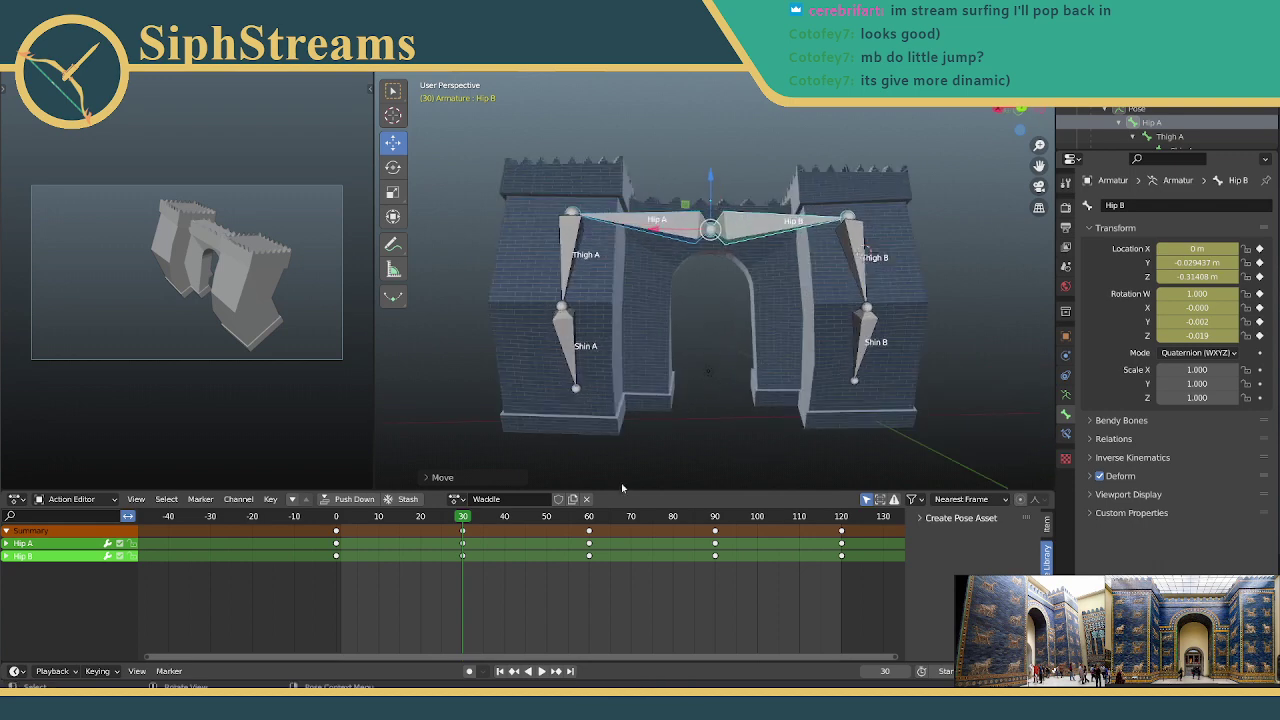
scroll(613, 421, down, 3)
drag(548, 168, 908, 432)
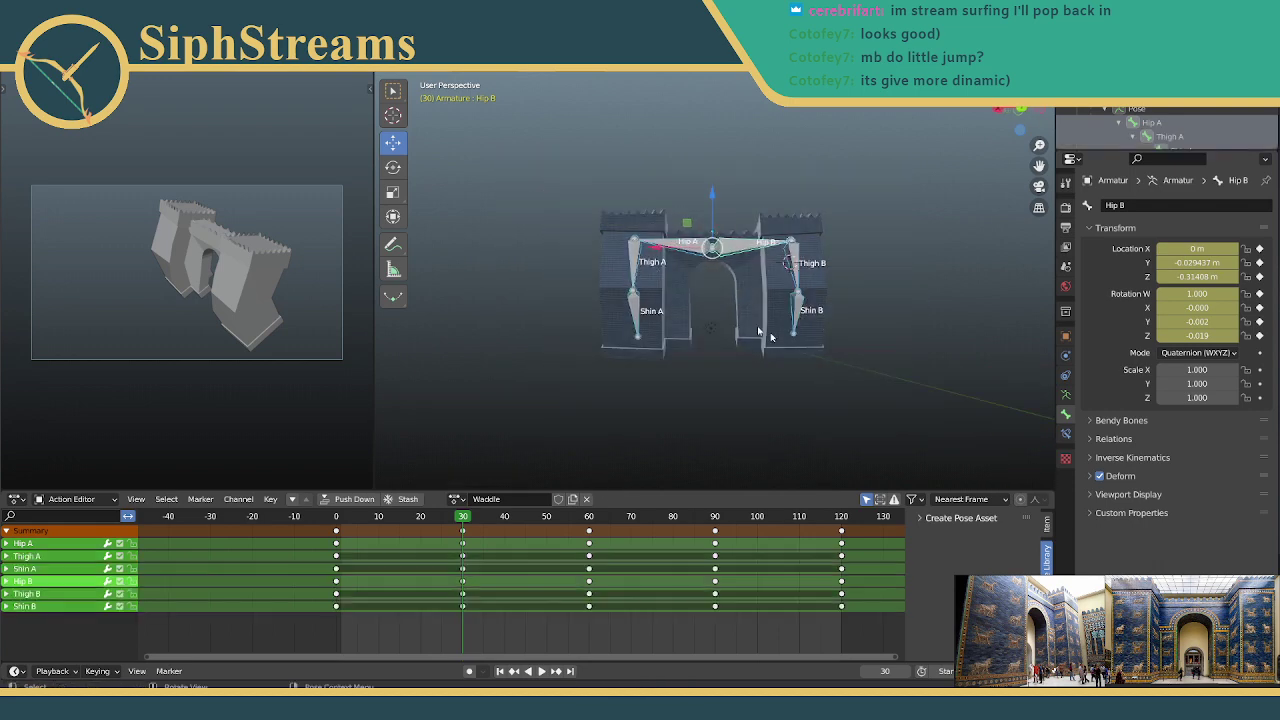
key(i)
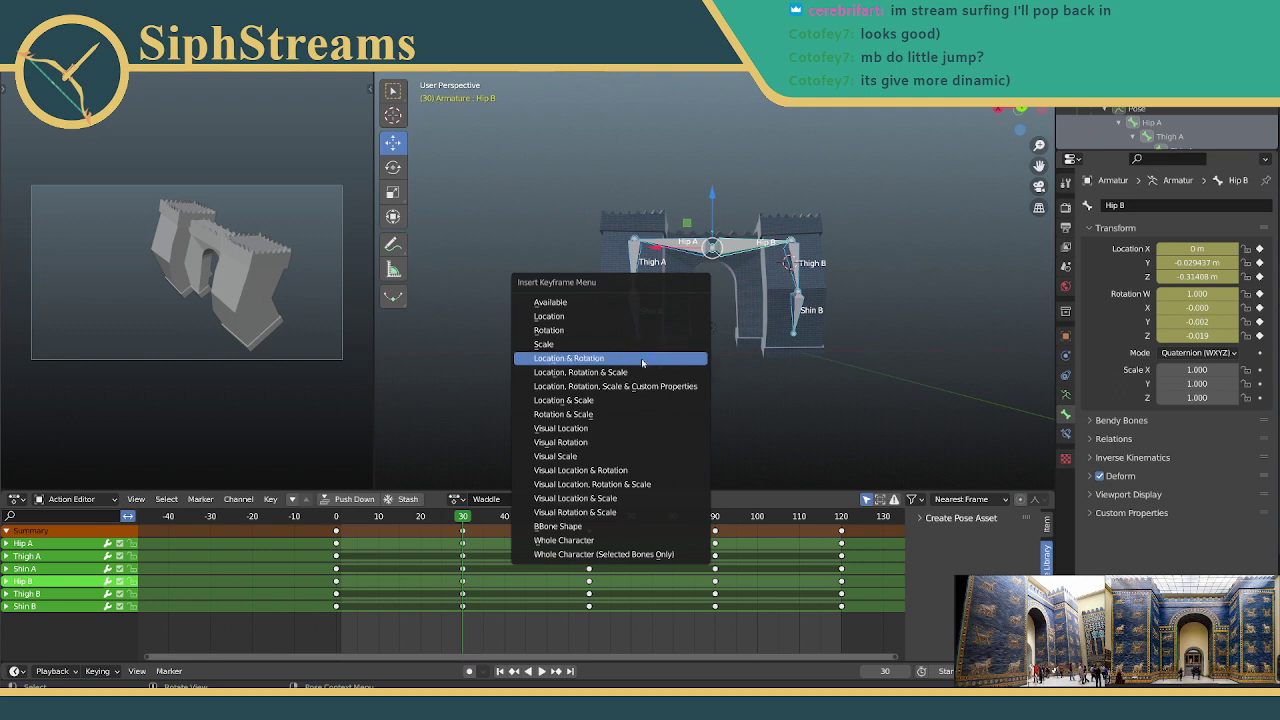
click(641, 358)
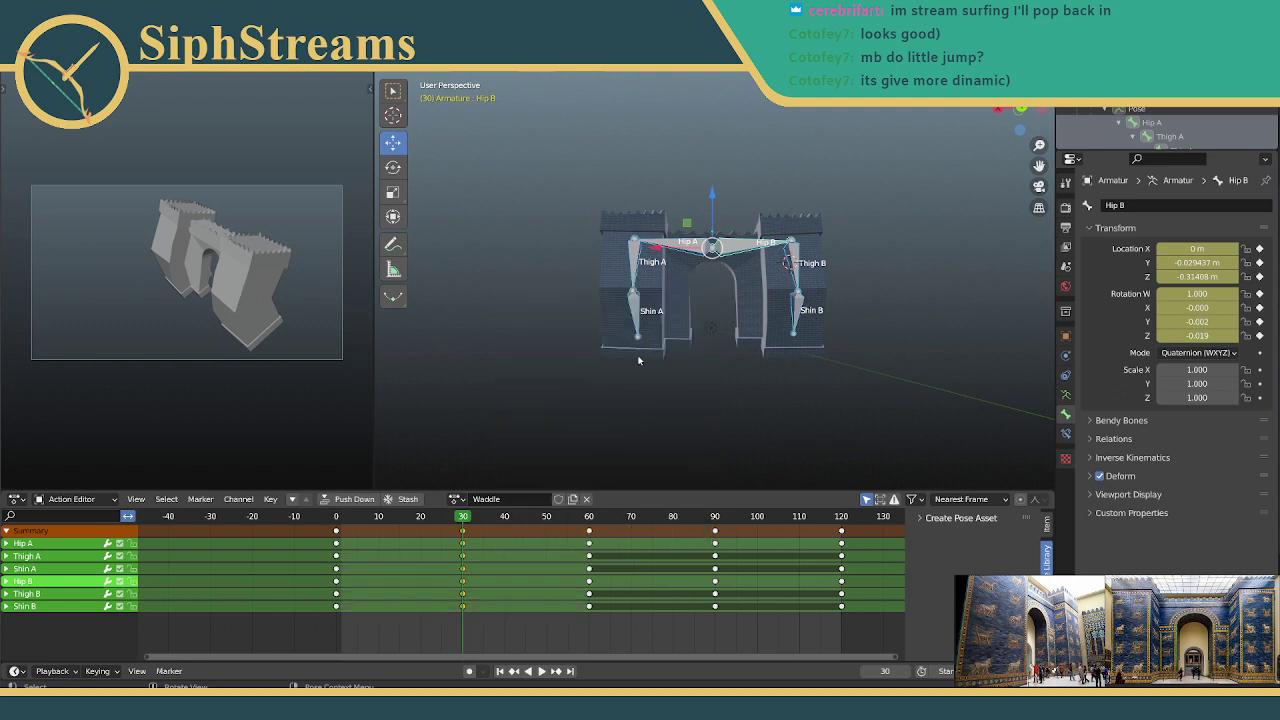
Step: Check the pose at frames 30 and 90, then play the Waddle animation from frame 0
click(715, 516)
click(463, 516)
key(space)
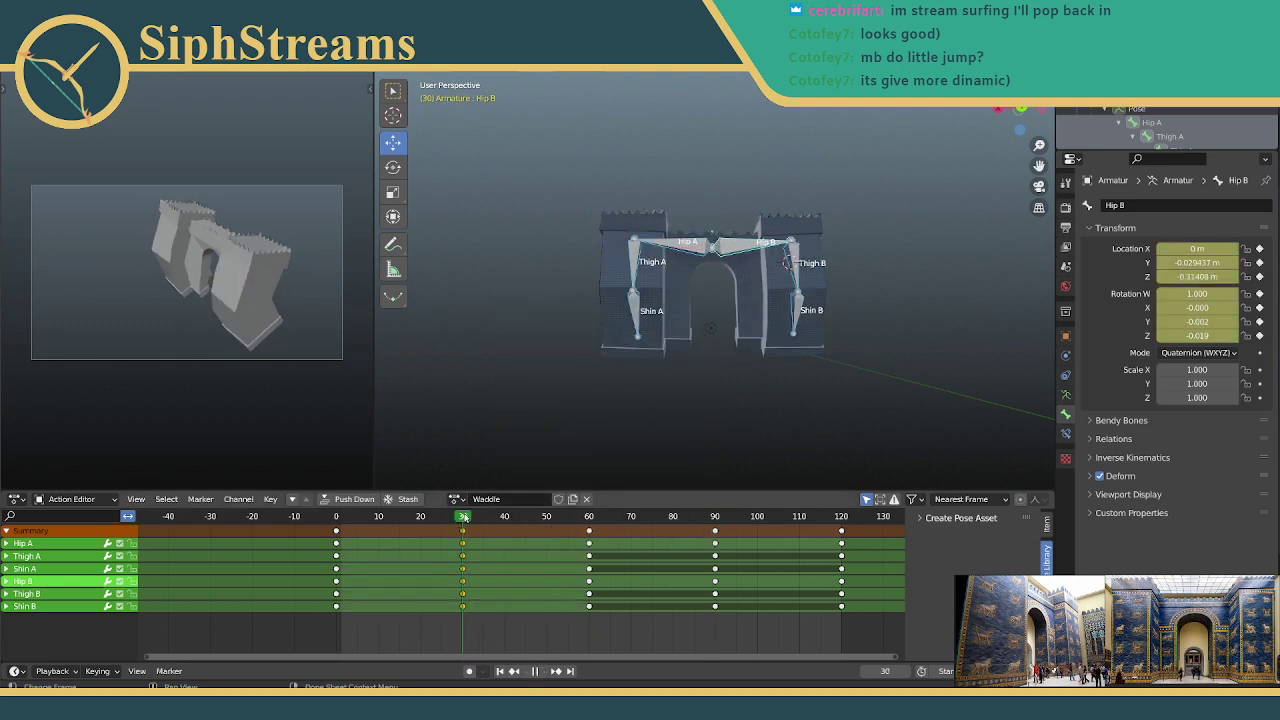
click(715, 516)
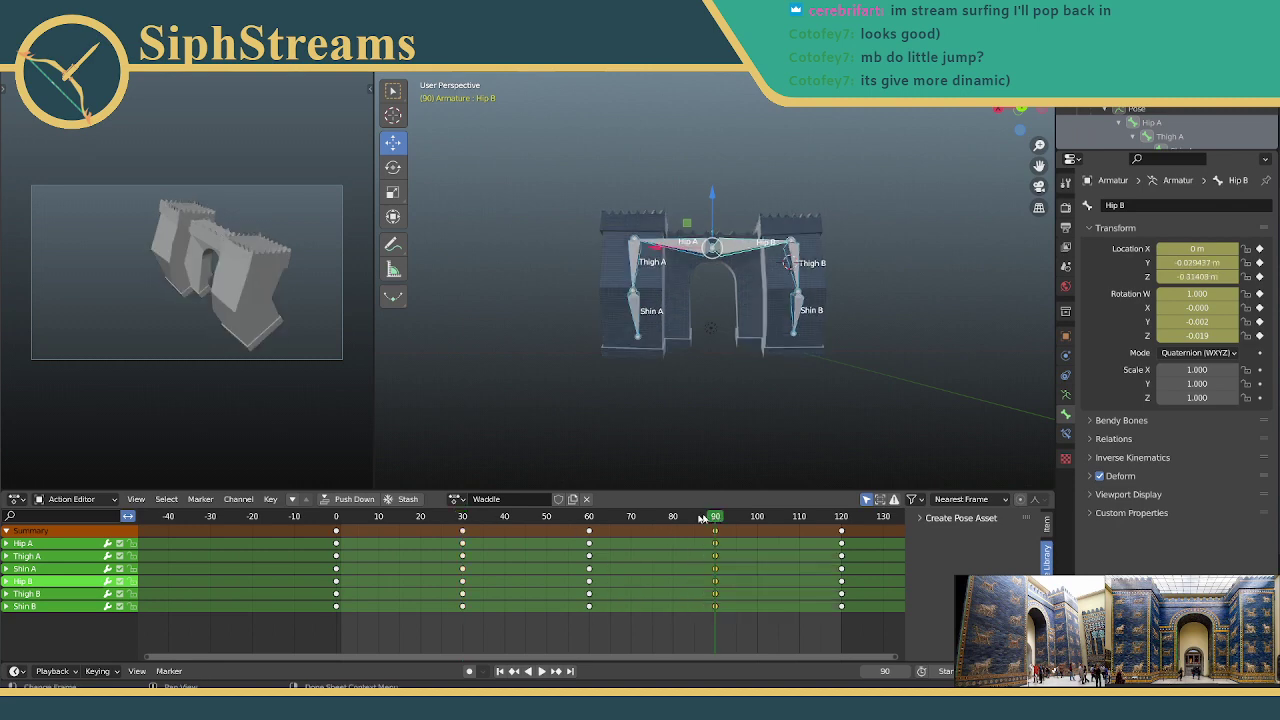
click(336, 516)
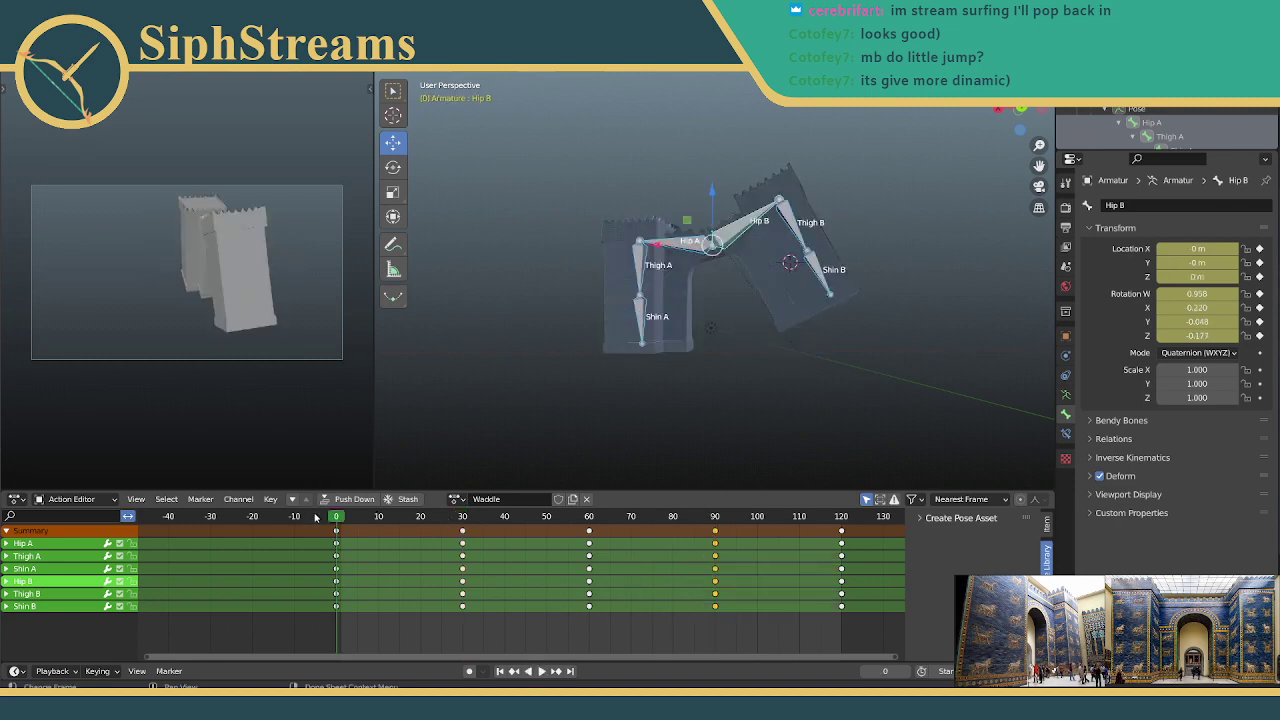
click(542, 671)
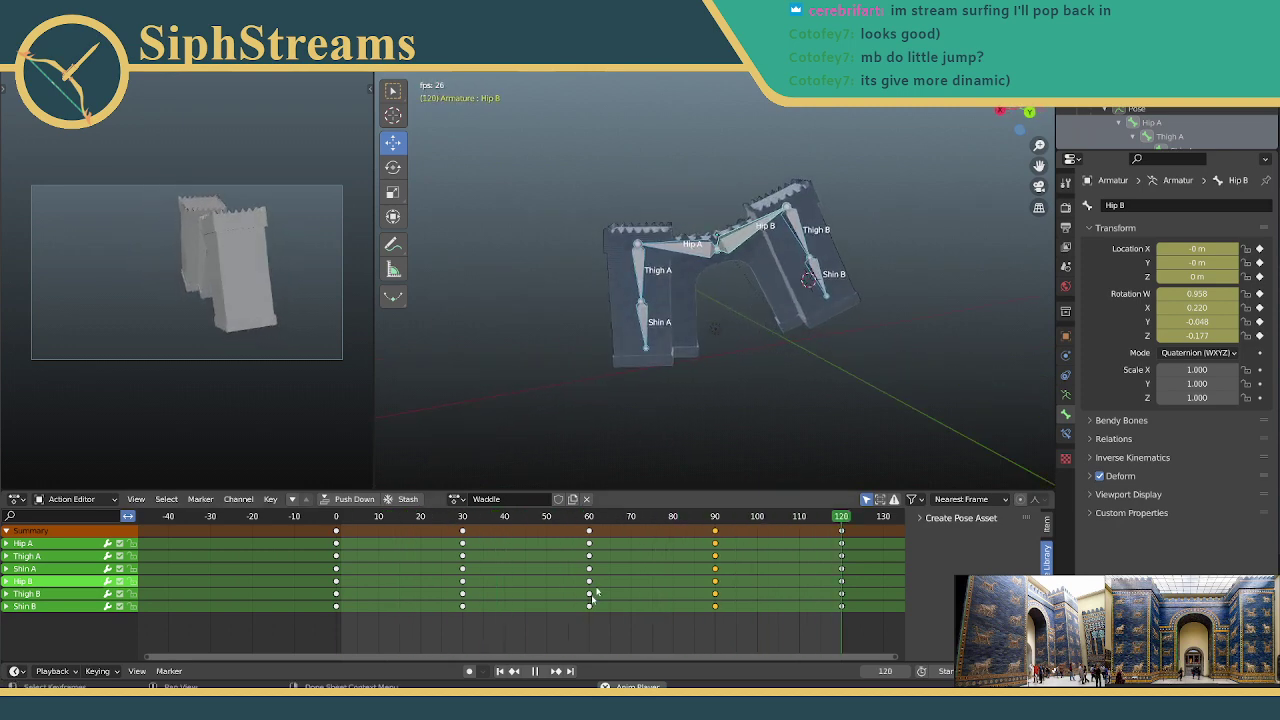
click(533, 672)
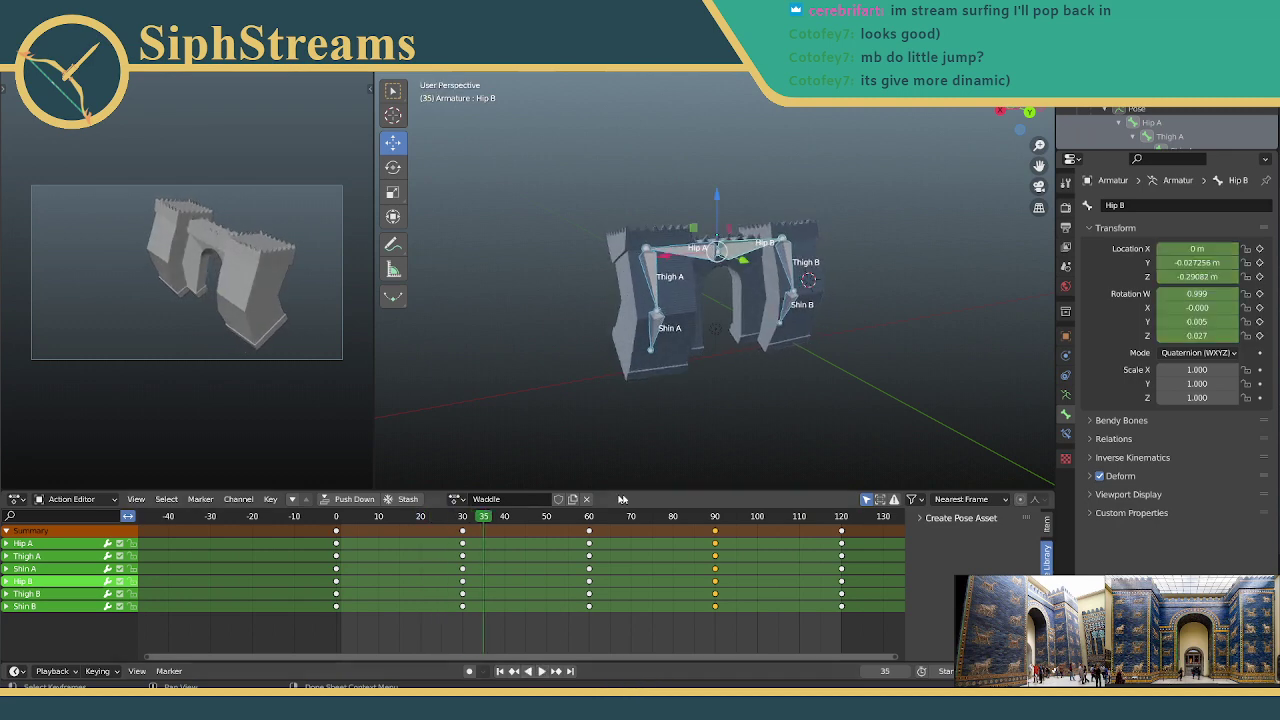
Step: At frame 60, lift all the pose bones upward and key the raised pose
key(space)
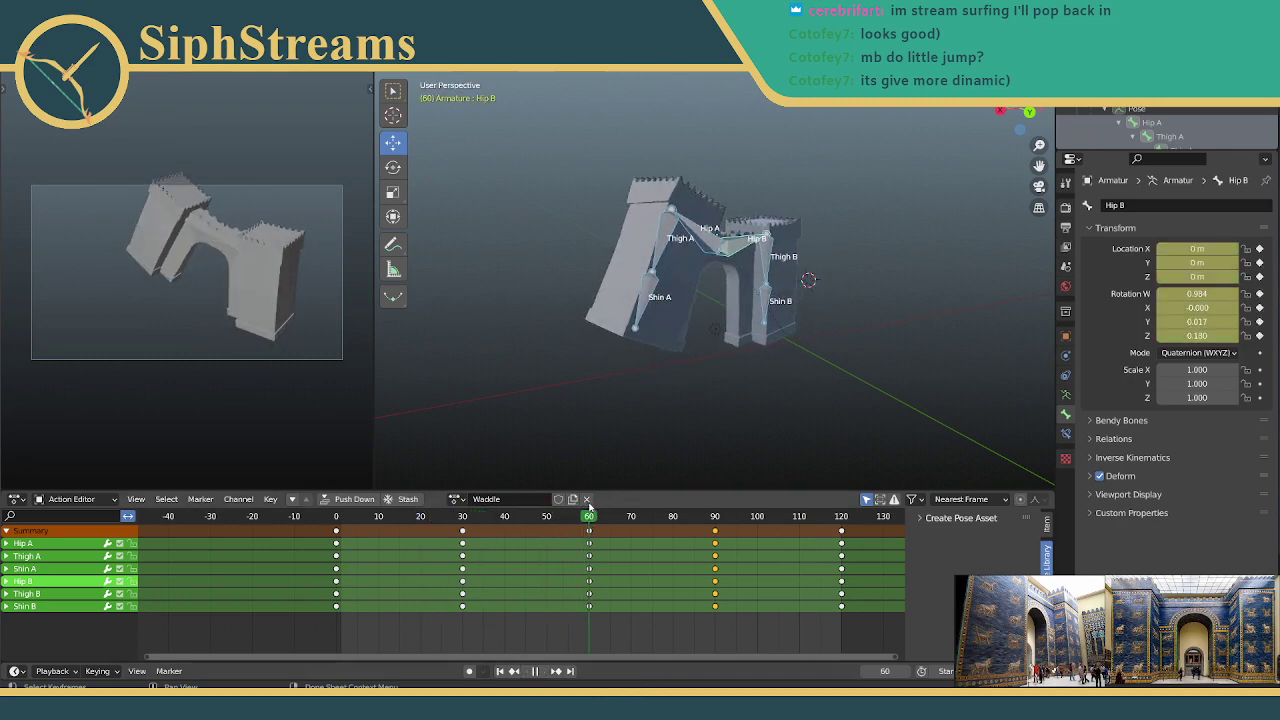
key(space)
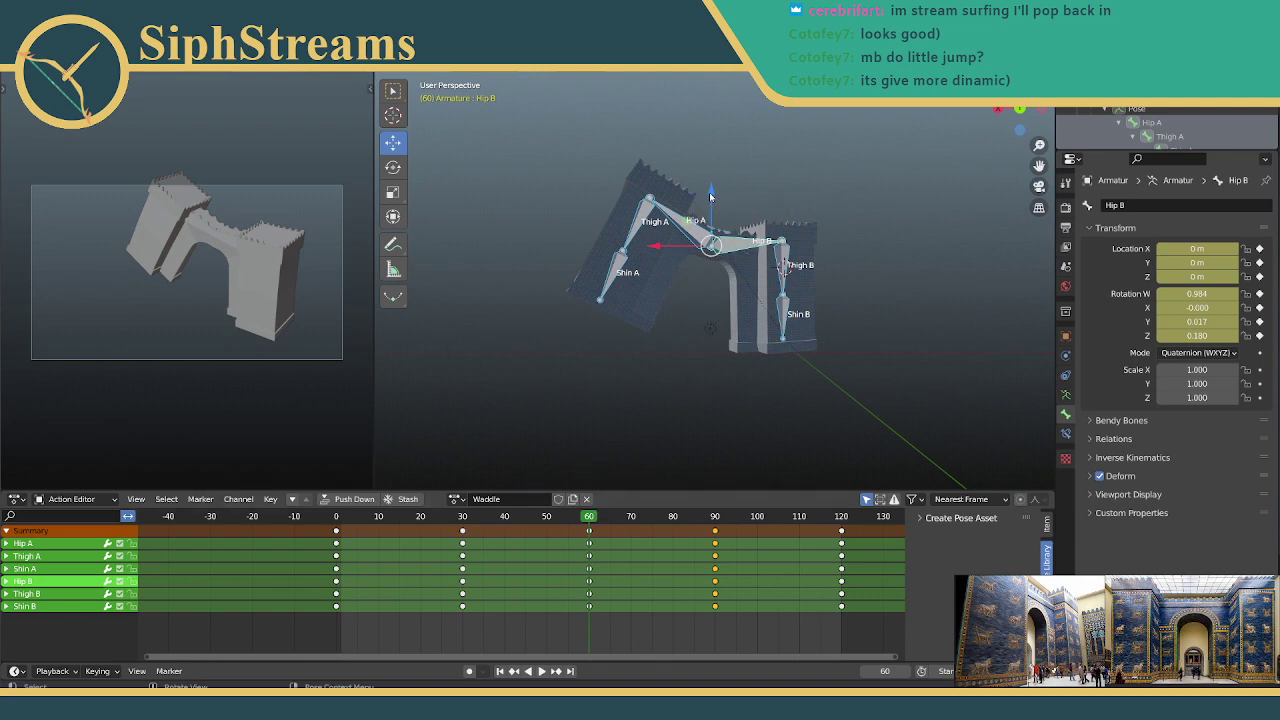
drag(710, 197, 713, 175)
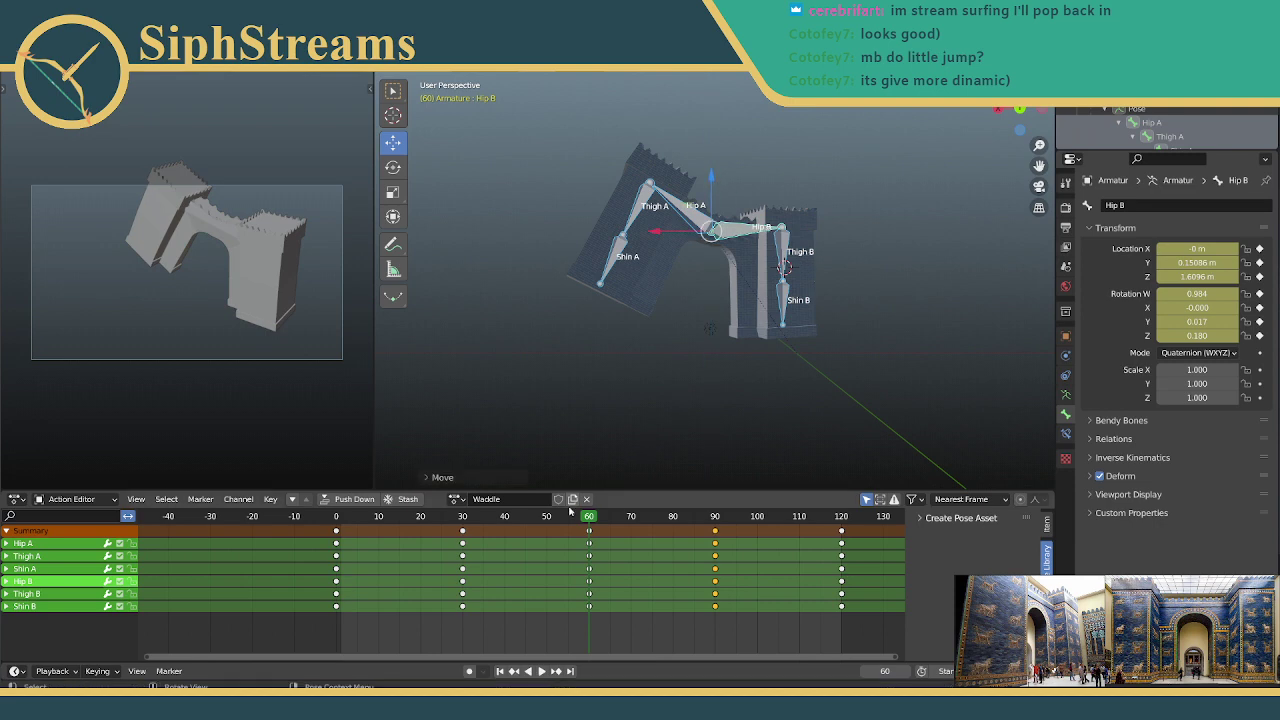
key(i)
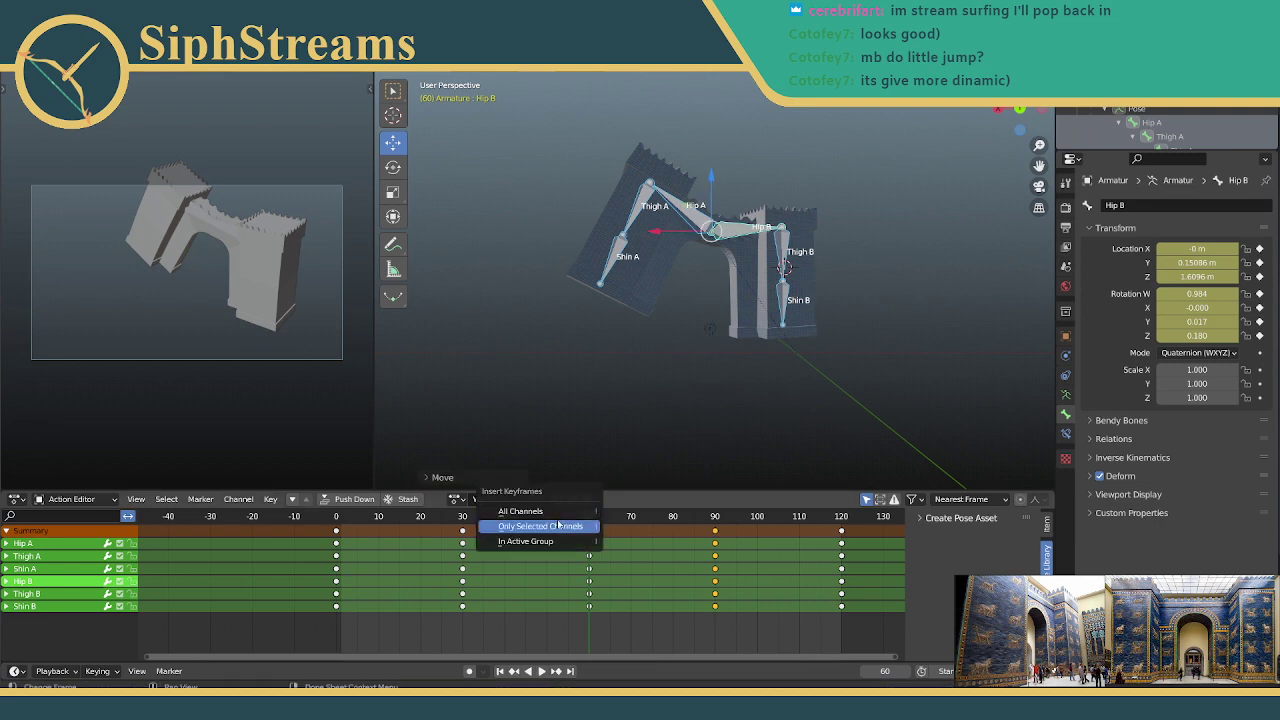
click(614, 193)
key(a)
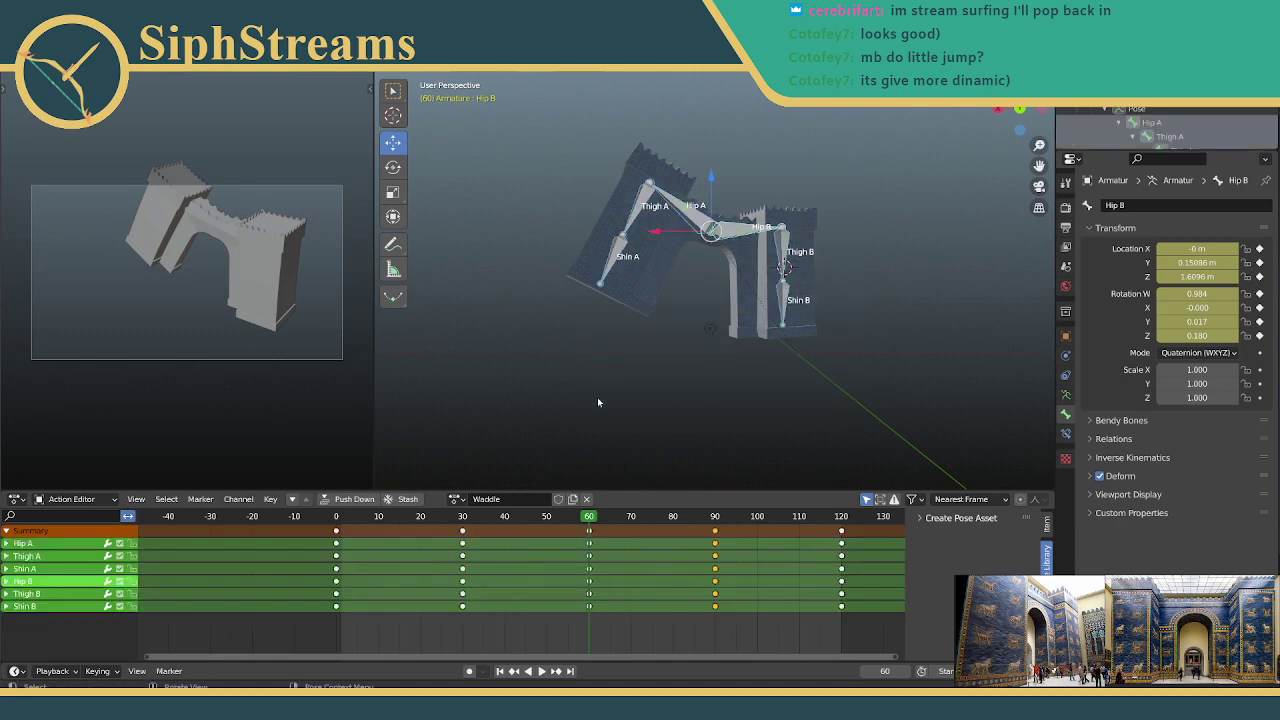
key(i)
click(620, 474)
Step: Make Hip A the active channel, replay, return to frame 60 and view the rig from the back
click(673, 535)
click(648, 540)
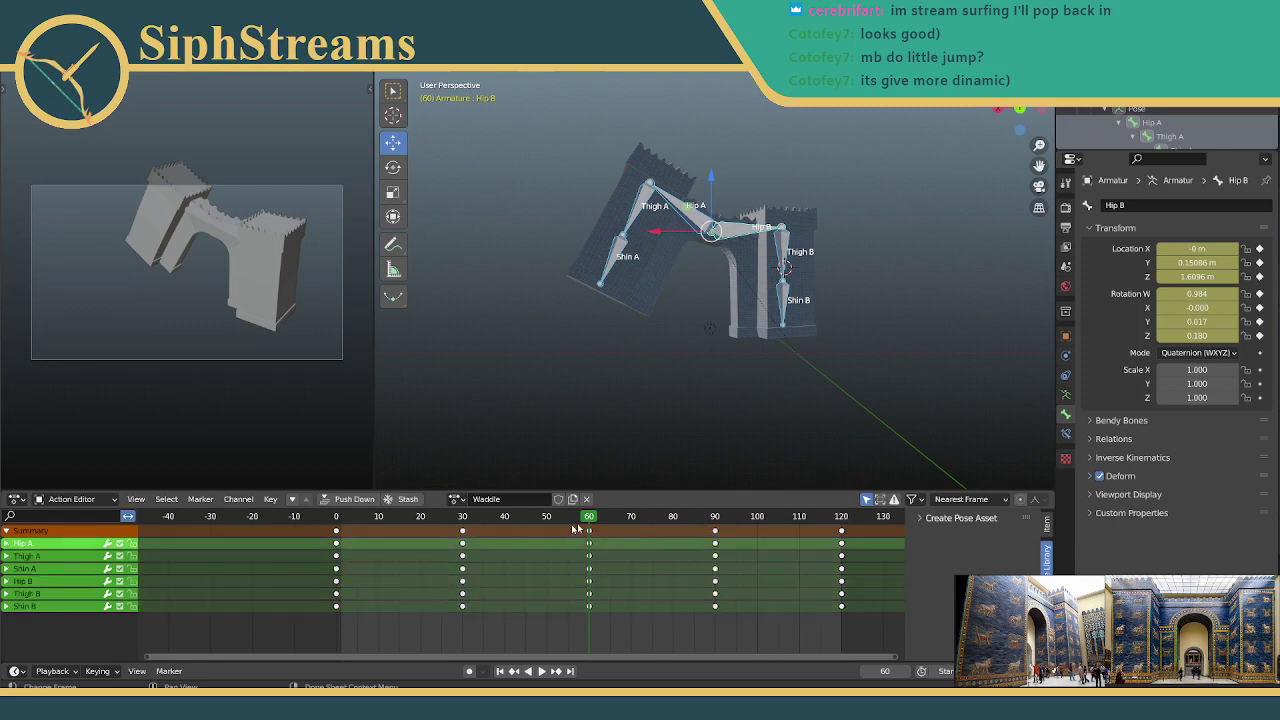
key(space)
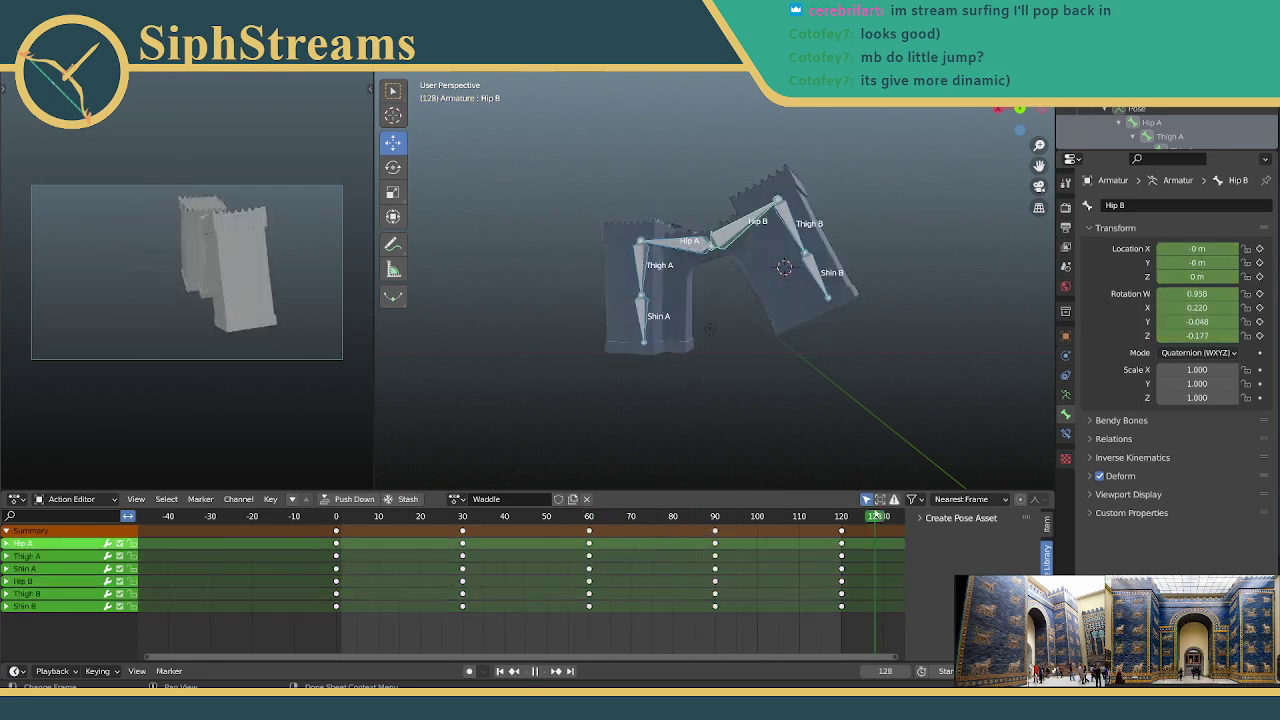
key(space)
key(Down)
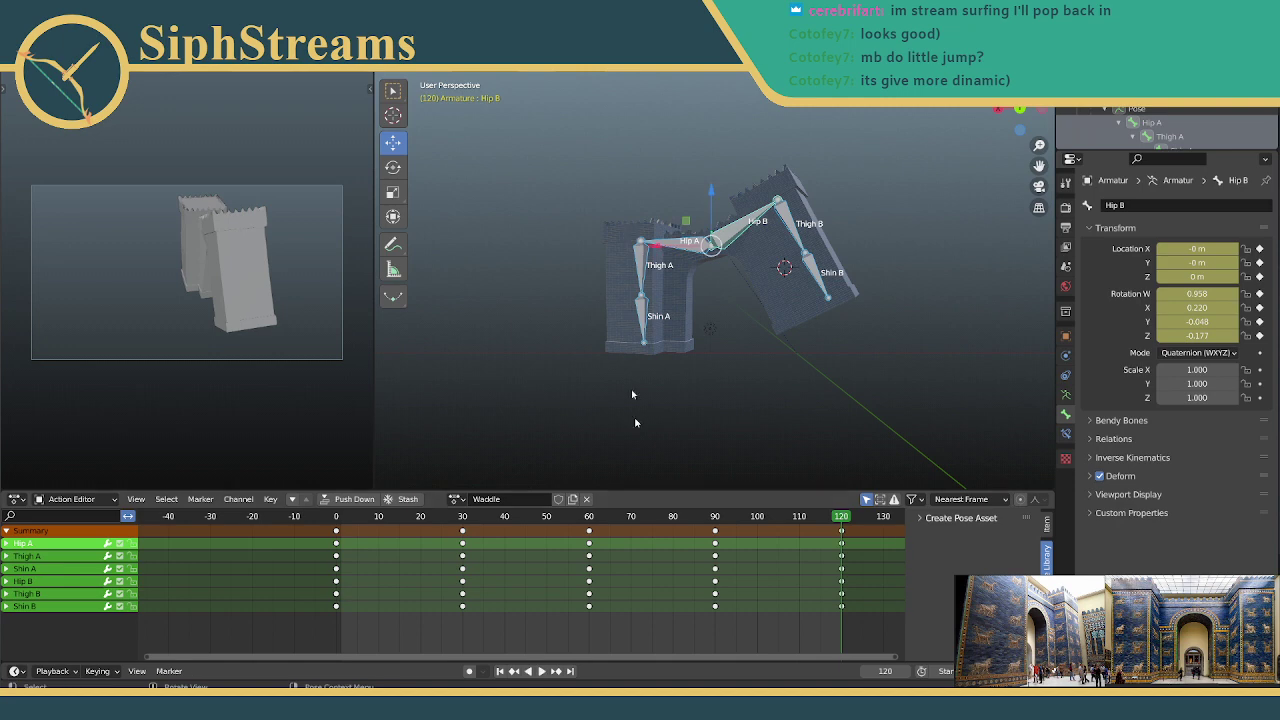
click(589, 518)
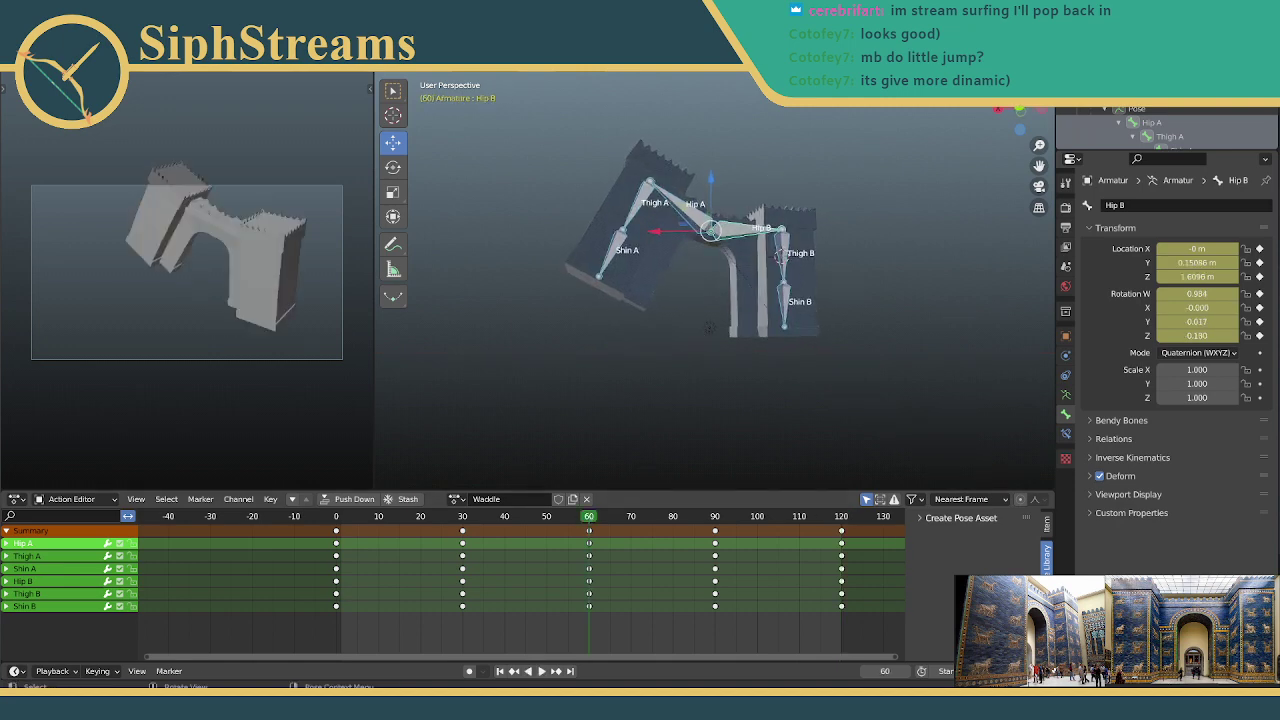
click(1017, 106)
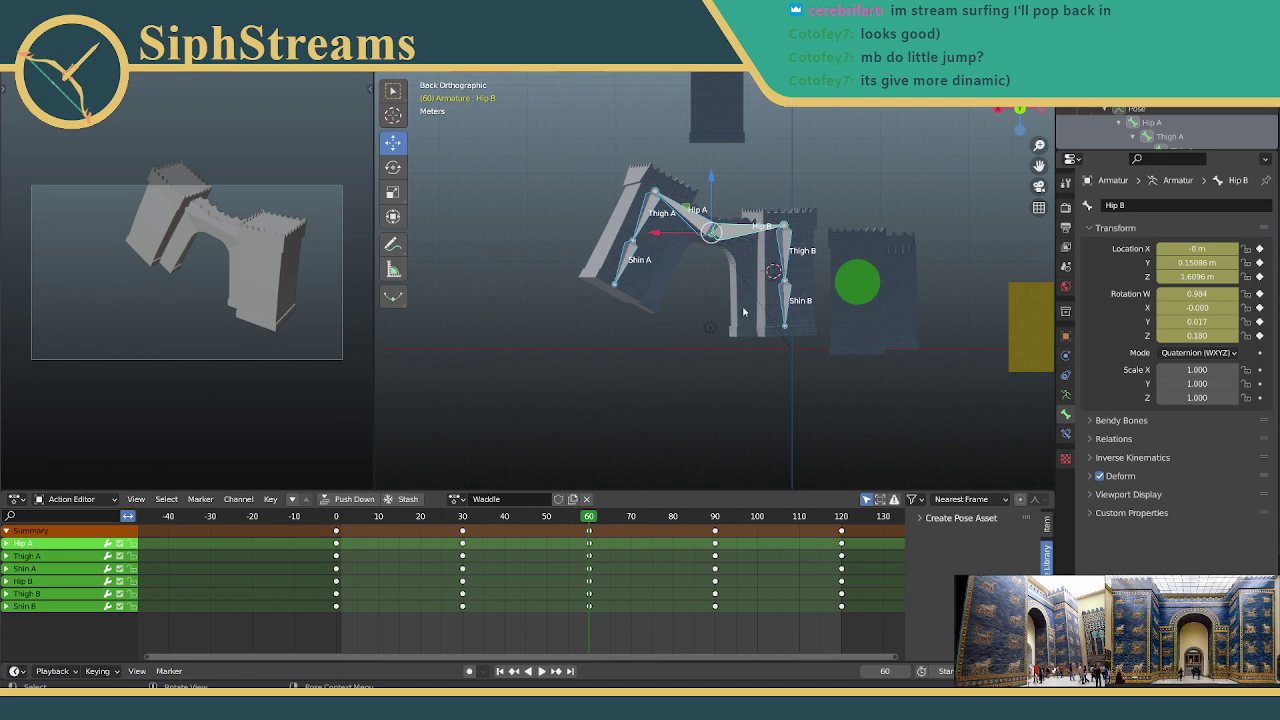
Step: At frame 120, lift the rig and key Location & Rotation on all bones
drag(590, 520, 841, 540)
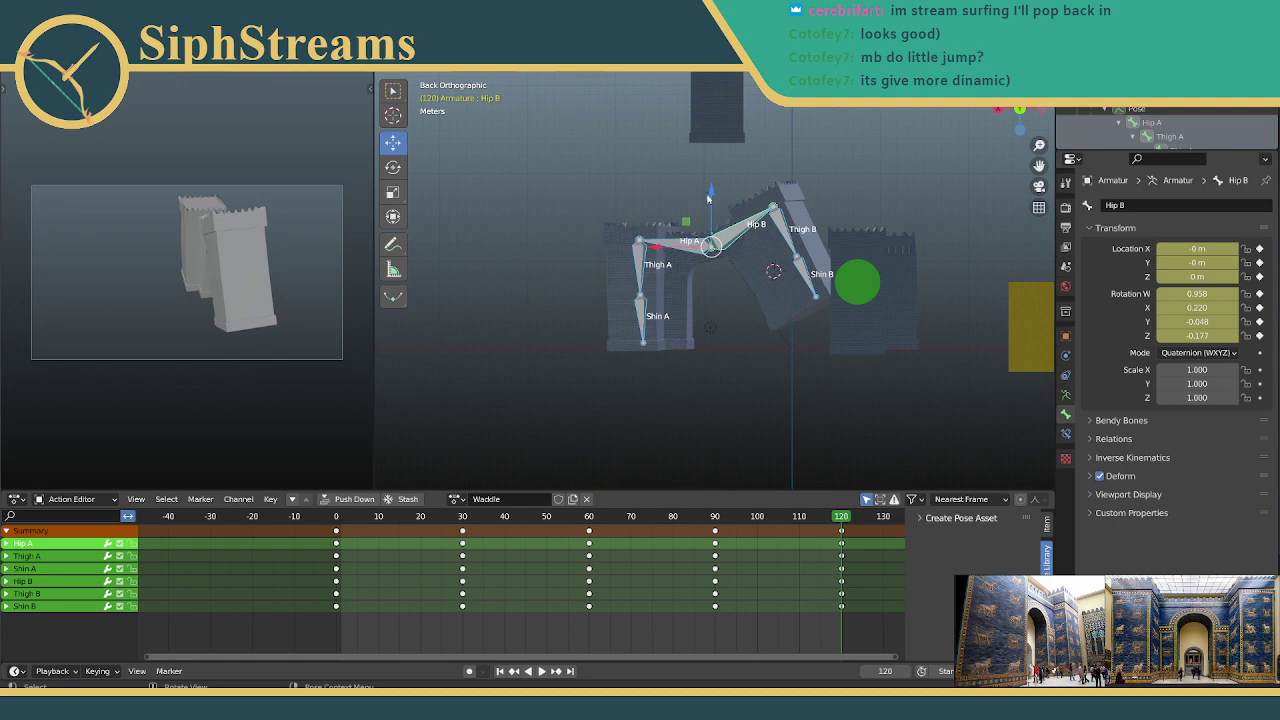
mouse_move(709, 196)
mouse_down()
mouse_move(707, 165)
mouse_move(709, 179)
mouse_up()
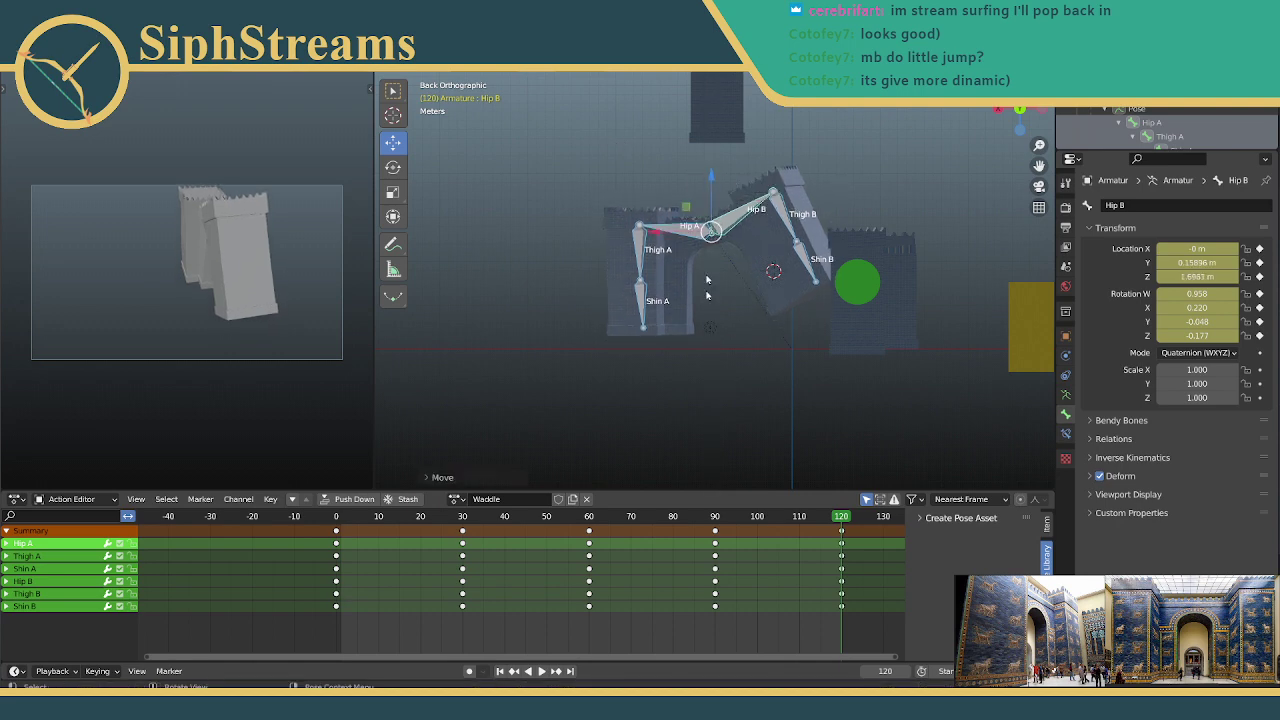
click(753, 416)
drag(580, 370, 818, 157)
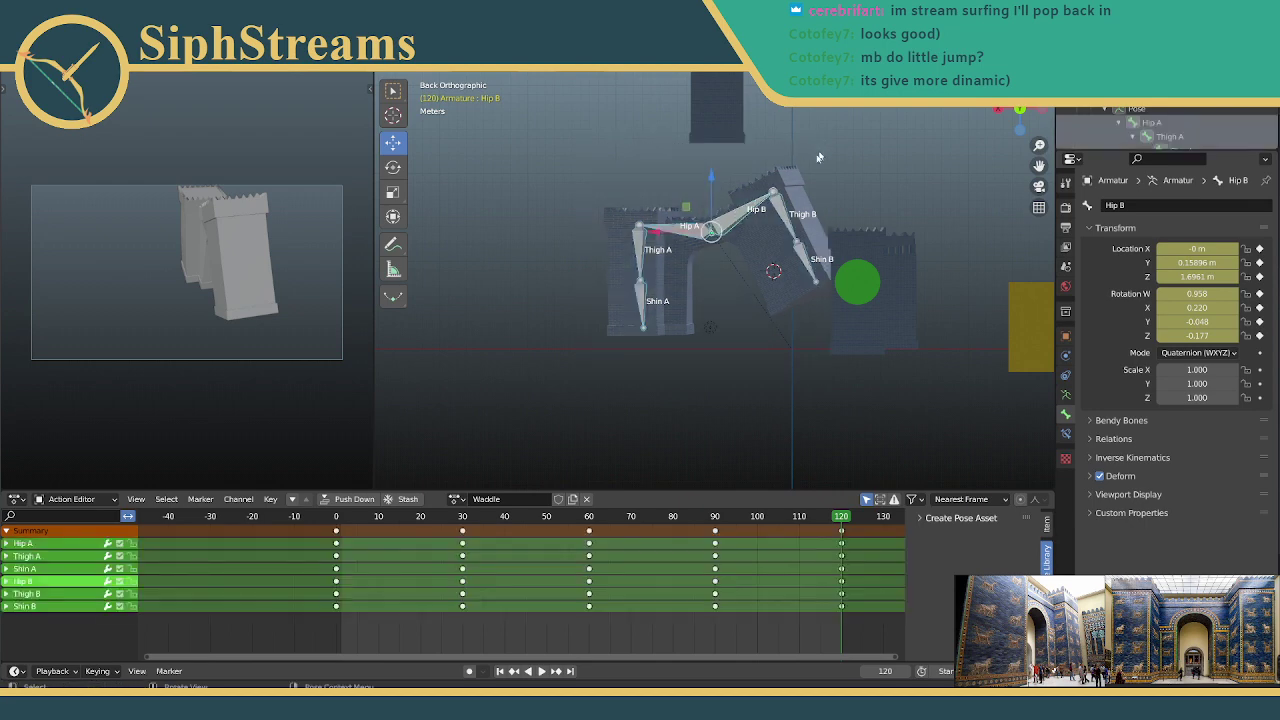
key(i)
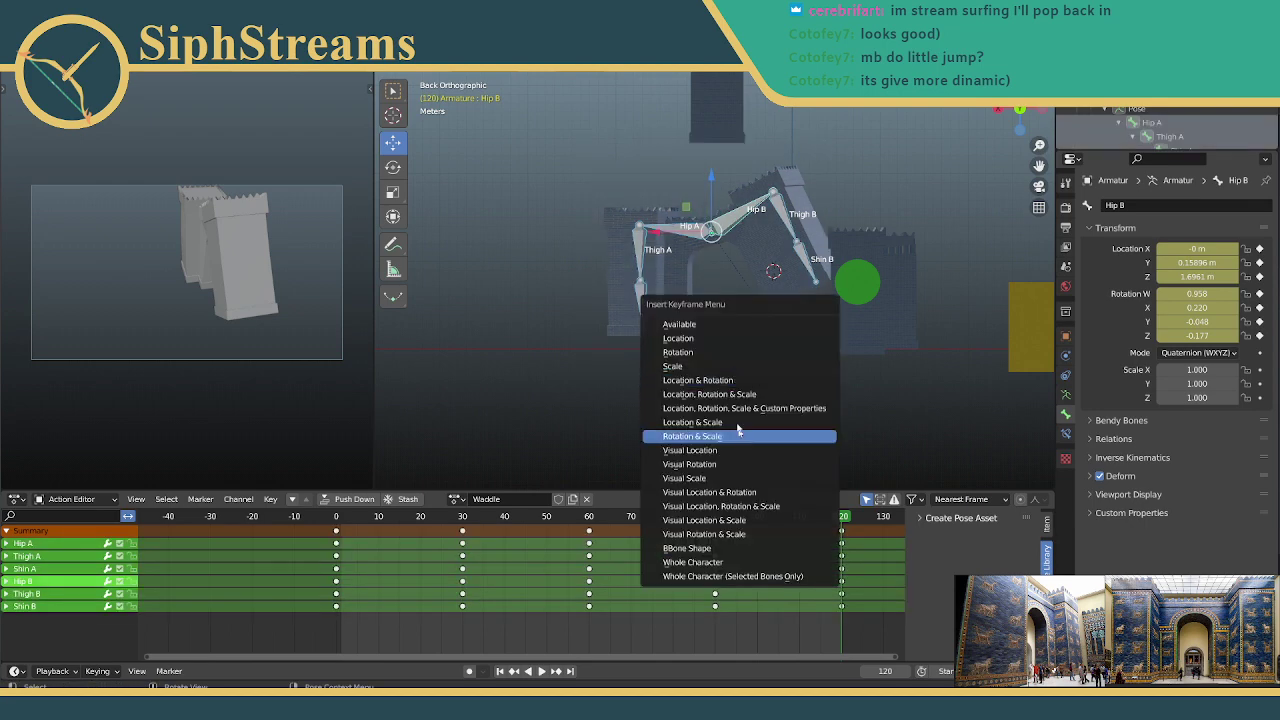
click(740, 375)
Step: Select the frame-0 keyframes, insert keys on all channels and reselect the bones
click(336, 556)
click(363, 649)
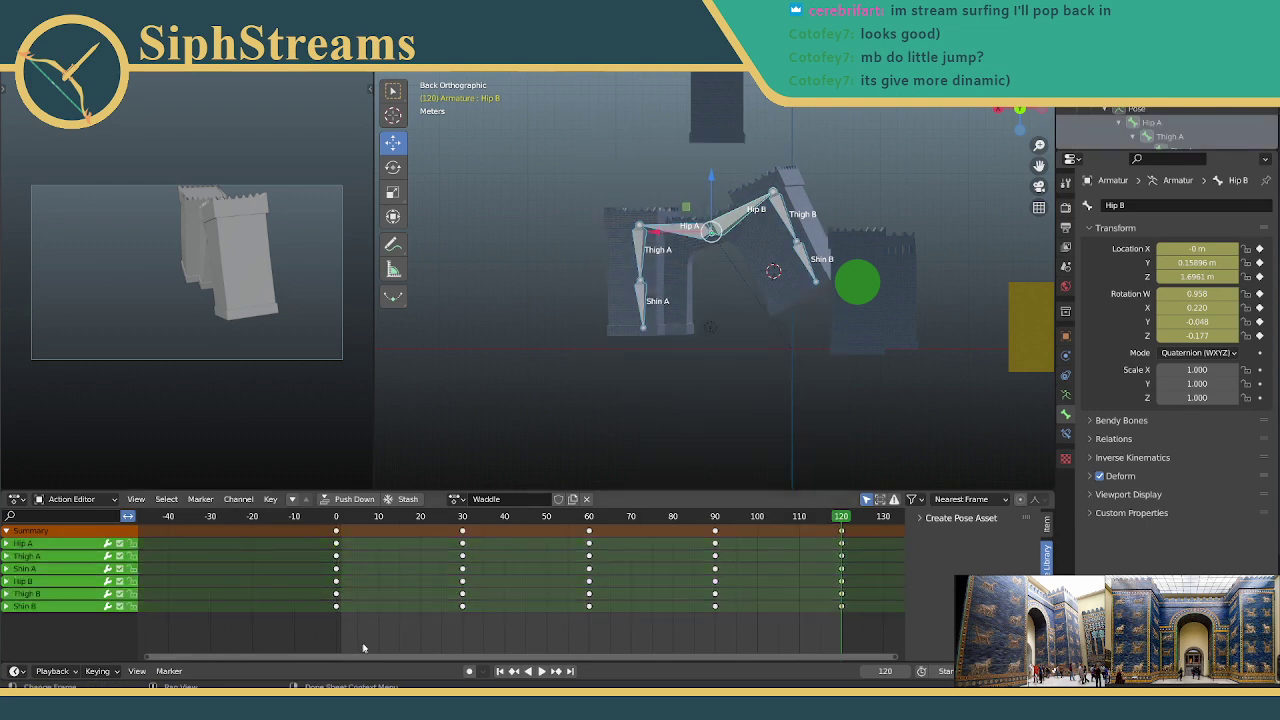
drag(384, 638, 298, 521)
key(i)
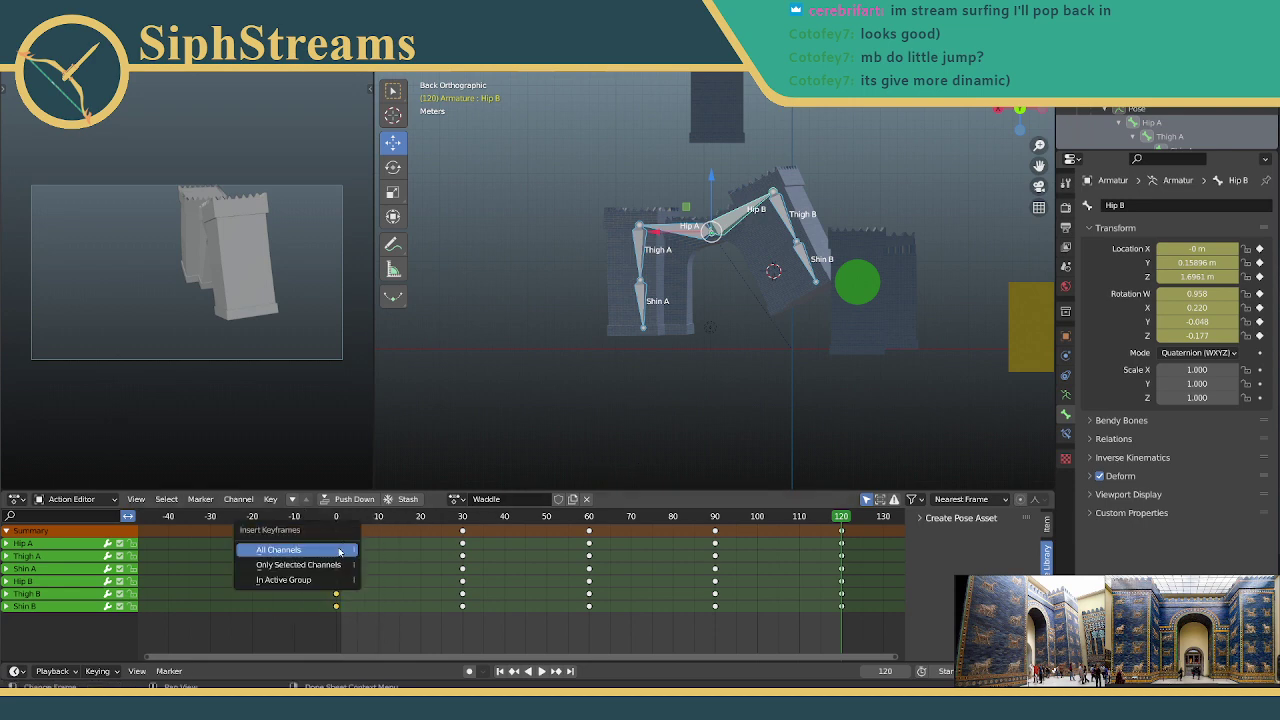
click(339, 551)
click(650, 408)
drag(797, 420, 647, 116)
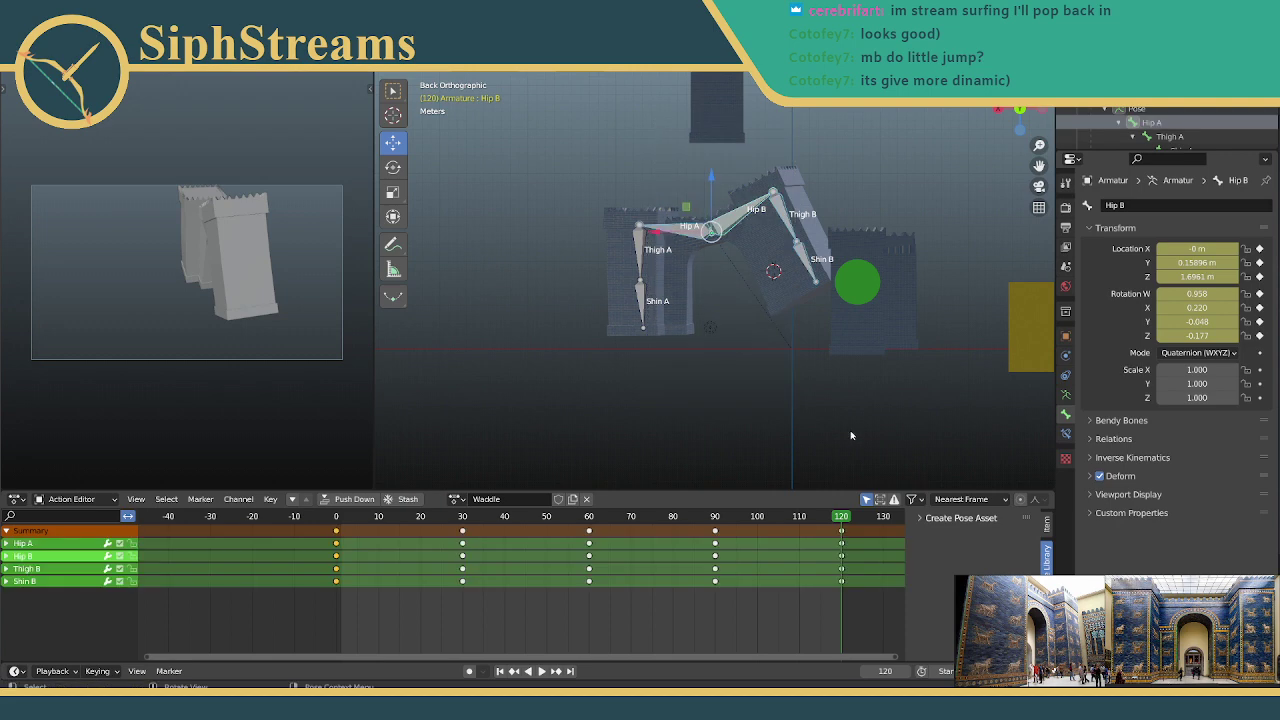
Step: Paste the raised frame-120 pose onto frame 0 with Ctrl+V
click(337, 518)
key(space)
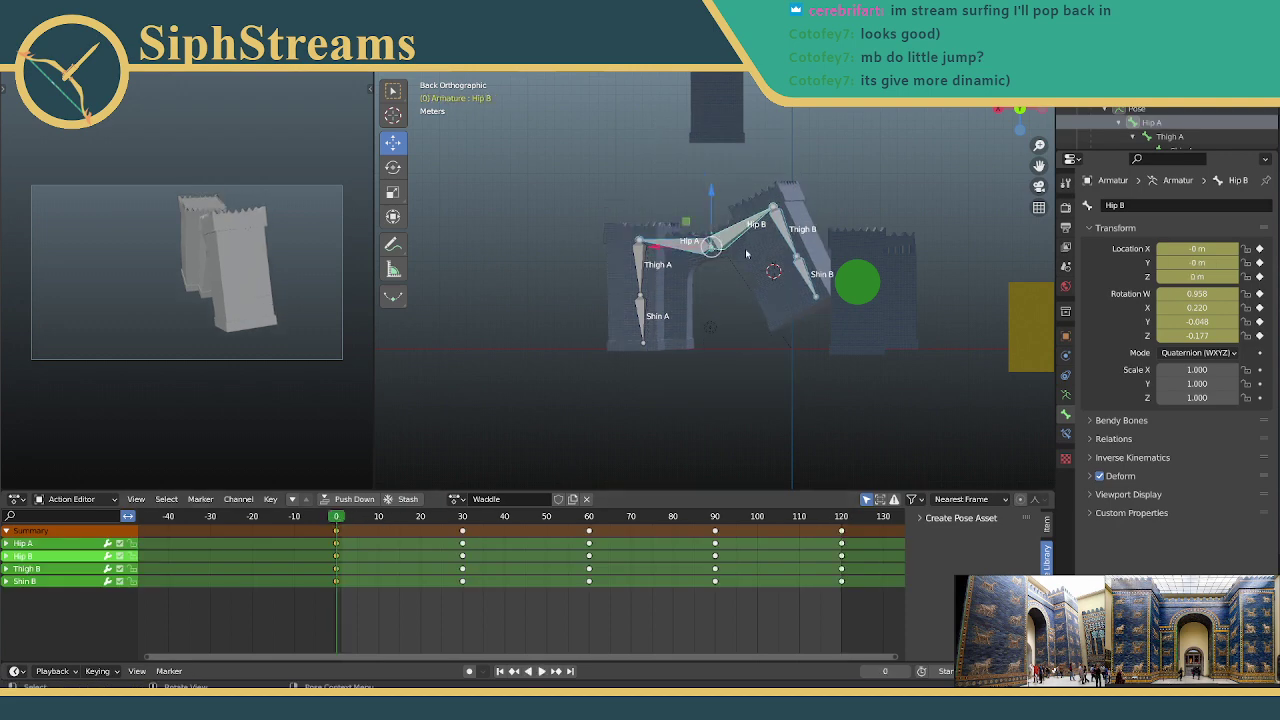
scroll(614, 214, down, 3)
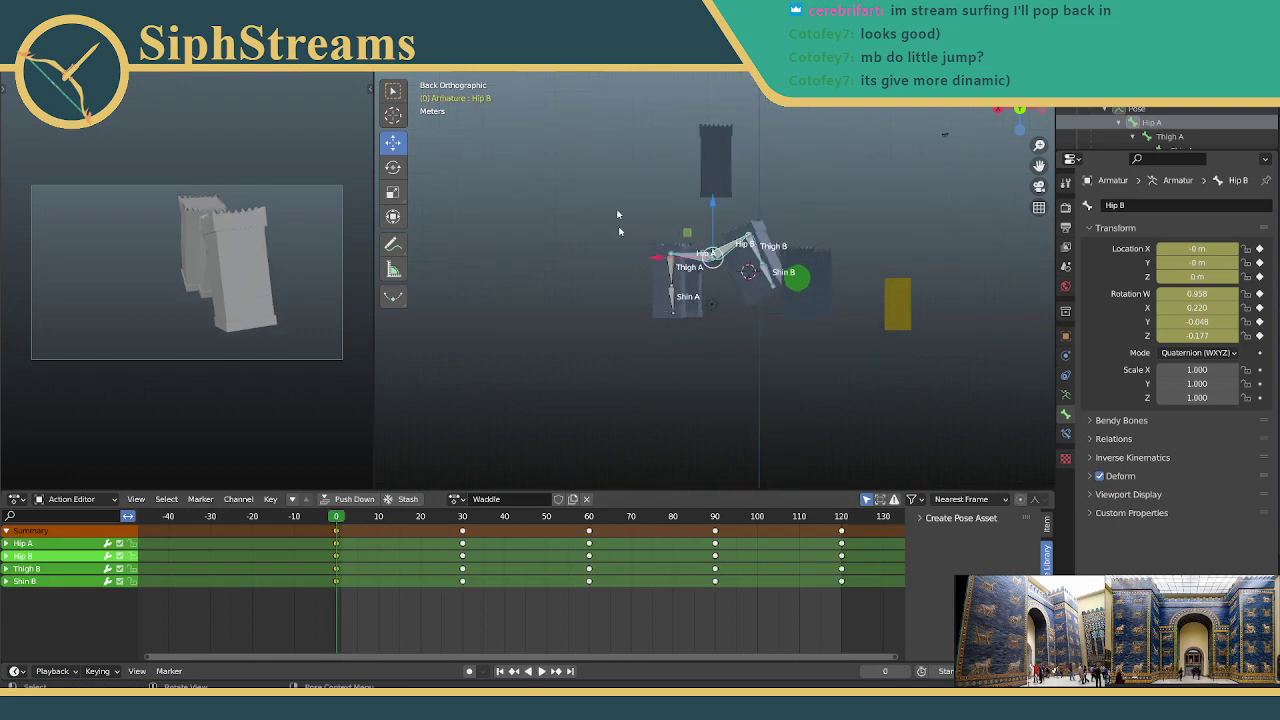
click(611, 194)
drag(611, 194, 823, 386)
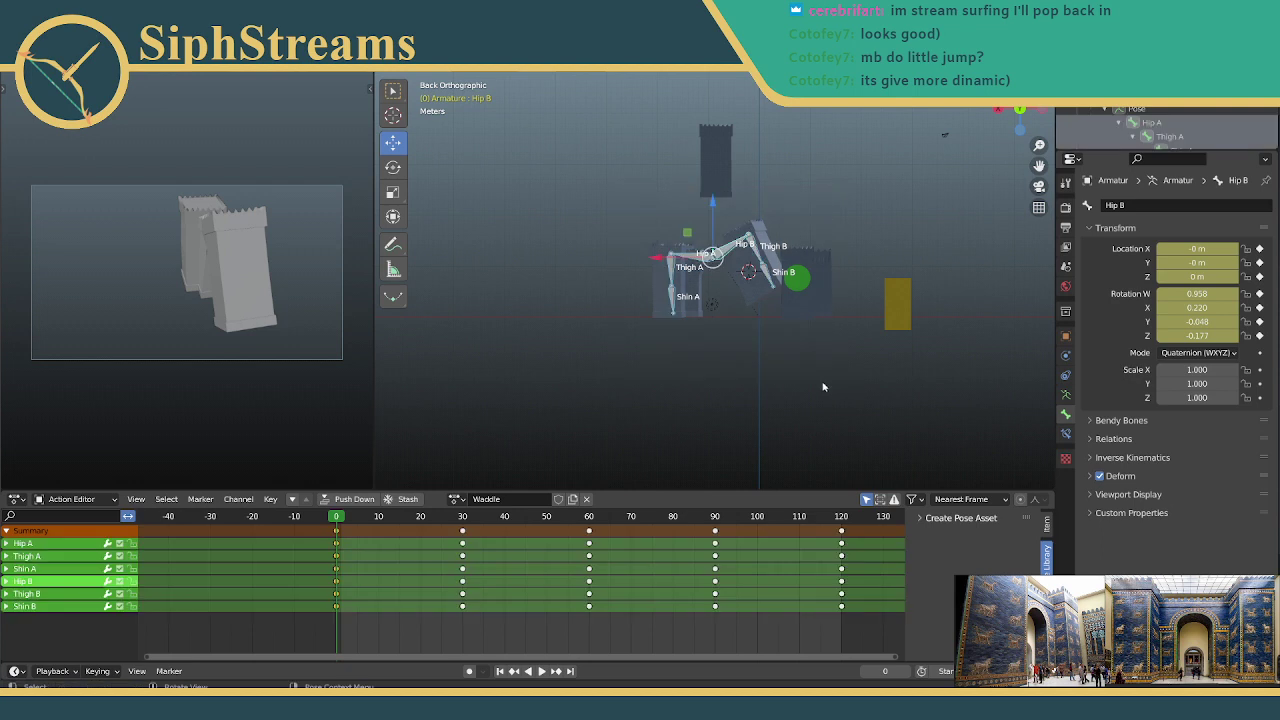
click(843, 518)
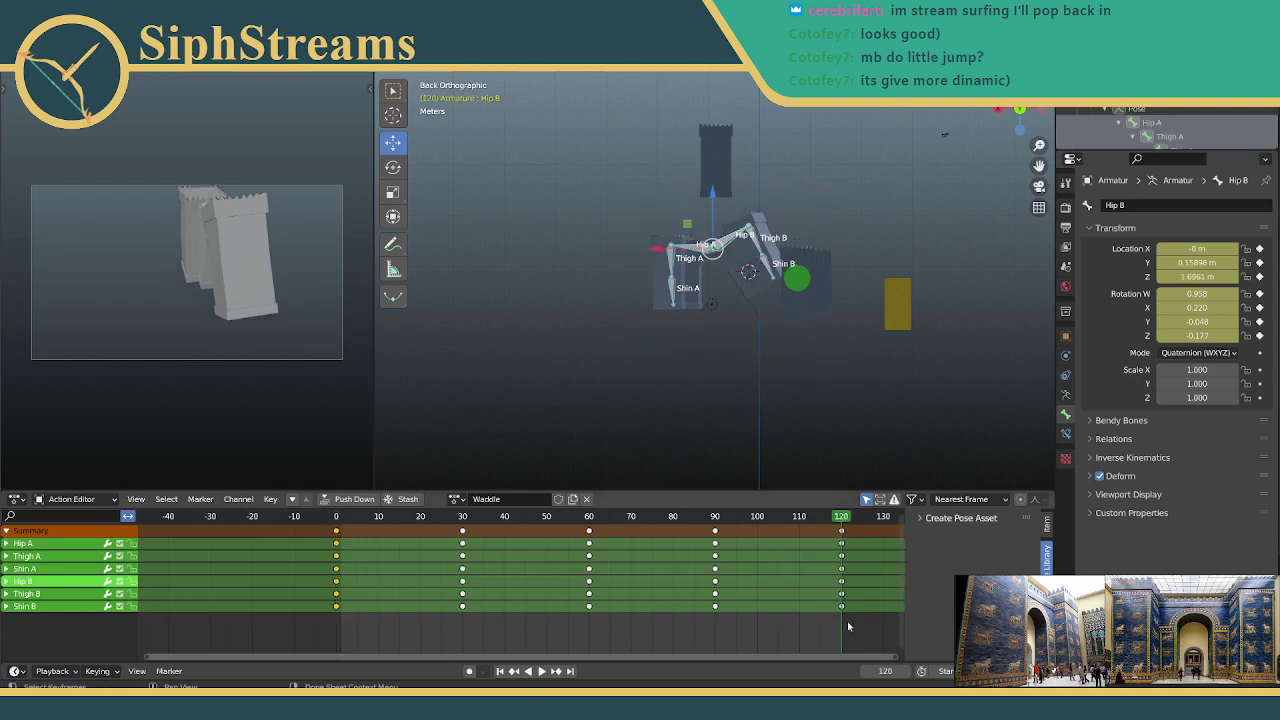
drag(857, 628, 819, 525)
click(336, 518)
key(space)
key(ctrl+v)
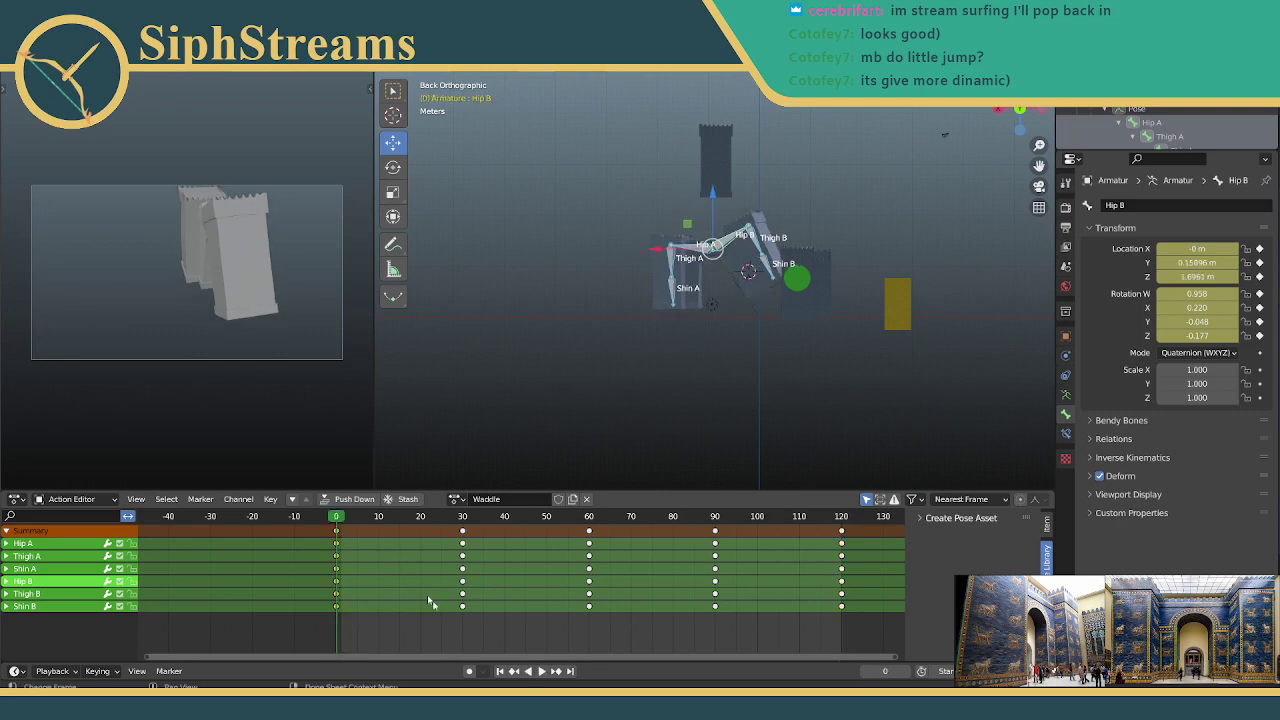
click(726, 305)
scroll(726, 305, up, 4)
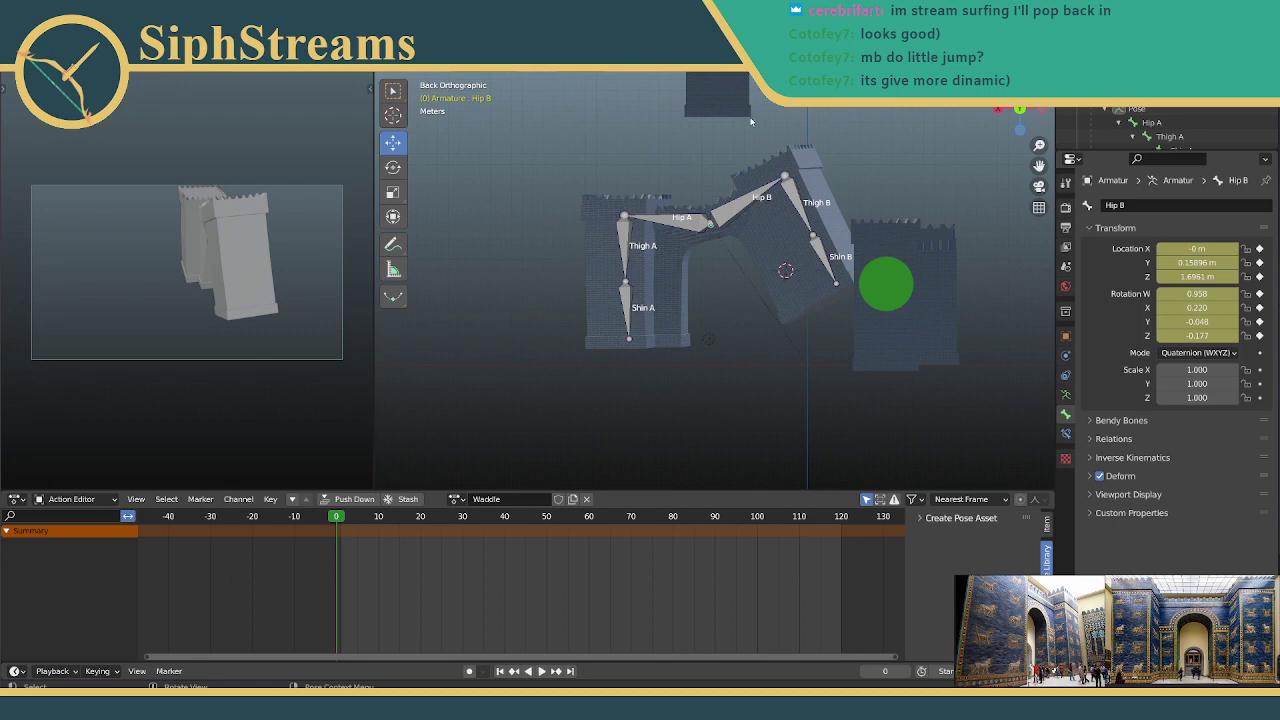
Step: Play the Waddle animation and orbit around the gate to watch it
middle_drag(812, 129, 812, 265)
click(542, 671)
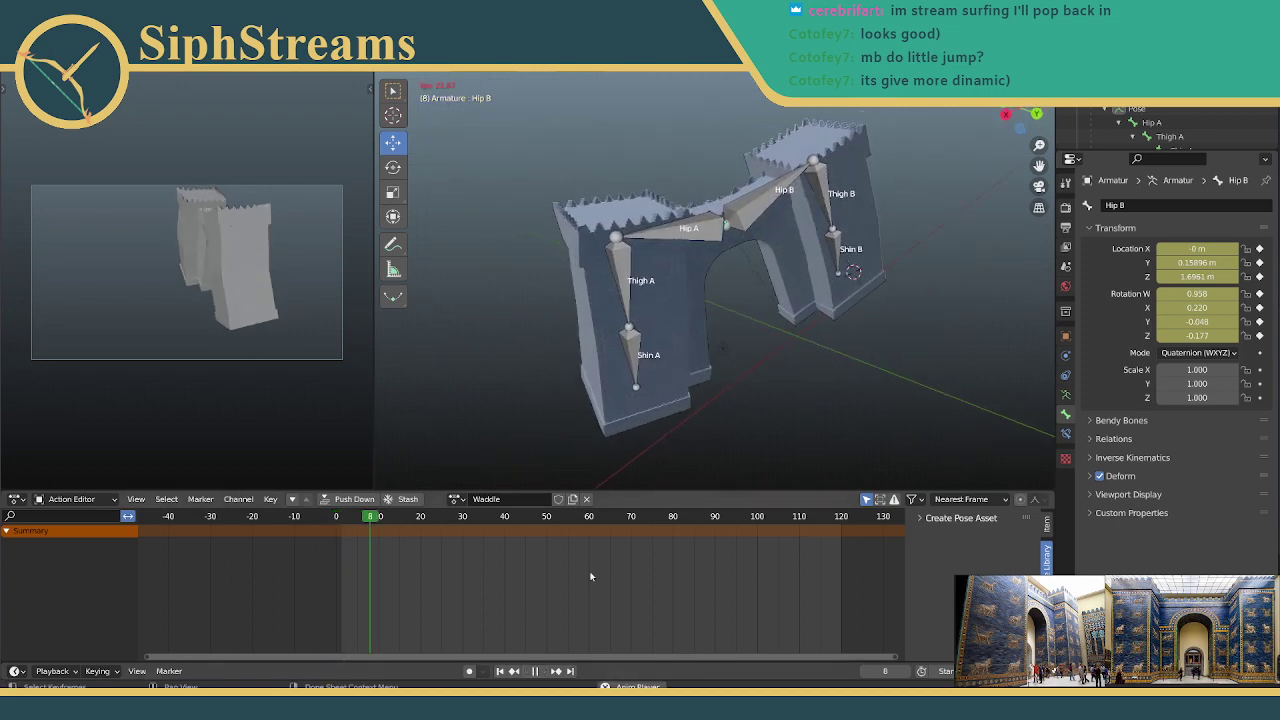
middle_drag(737, 329, 695, 328)
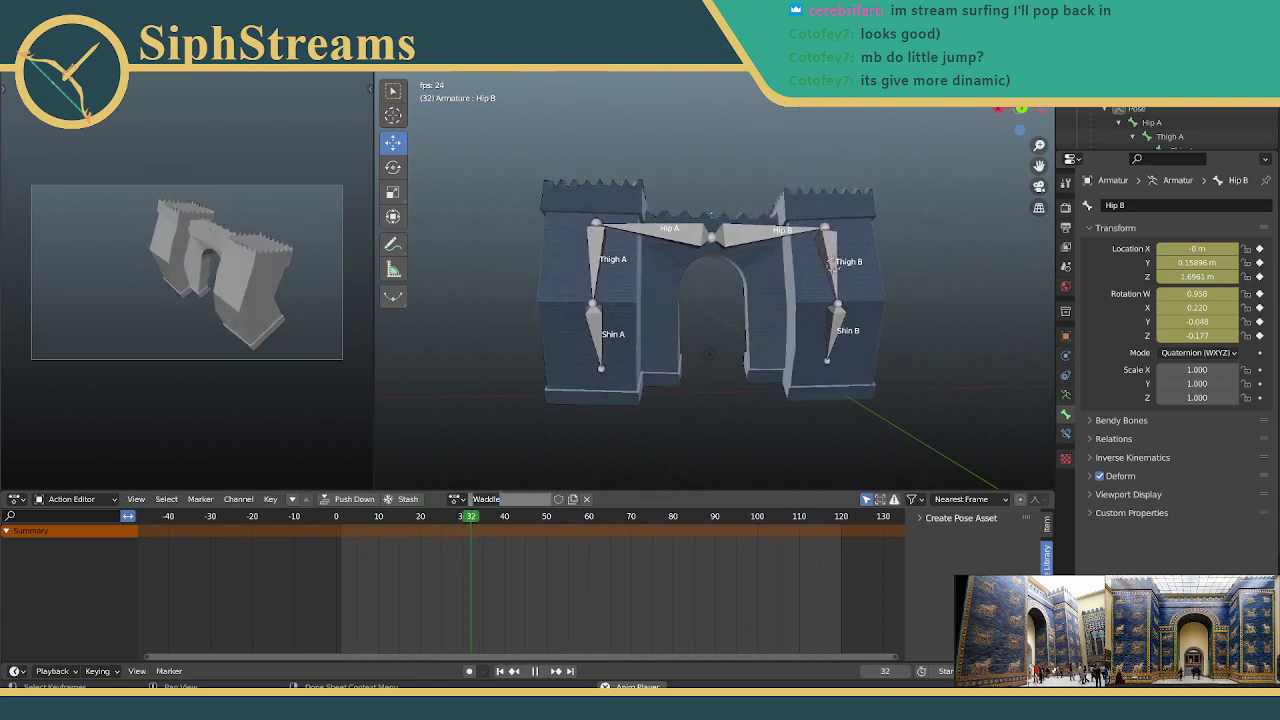
Step: Rename the action from Waddle to Skipping
key(BackSpace)
key(BackSpace)
key(BackSpace)
key(BackSpace)
key(BackSpace)
key(BackSpace)
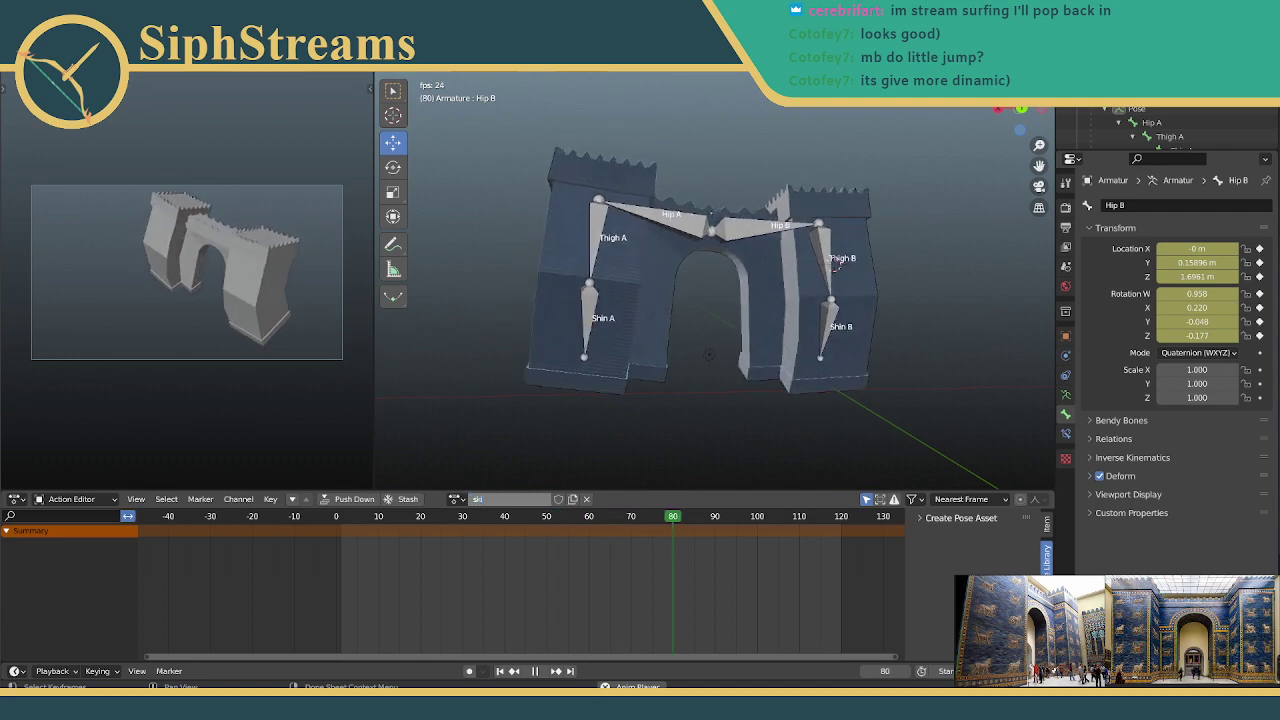
text(Ski)
key(Return)
text(ppin)
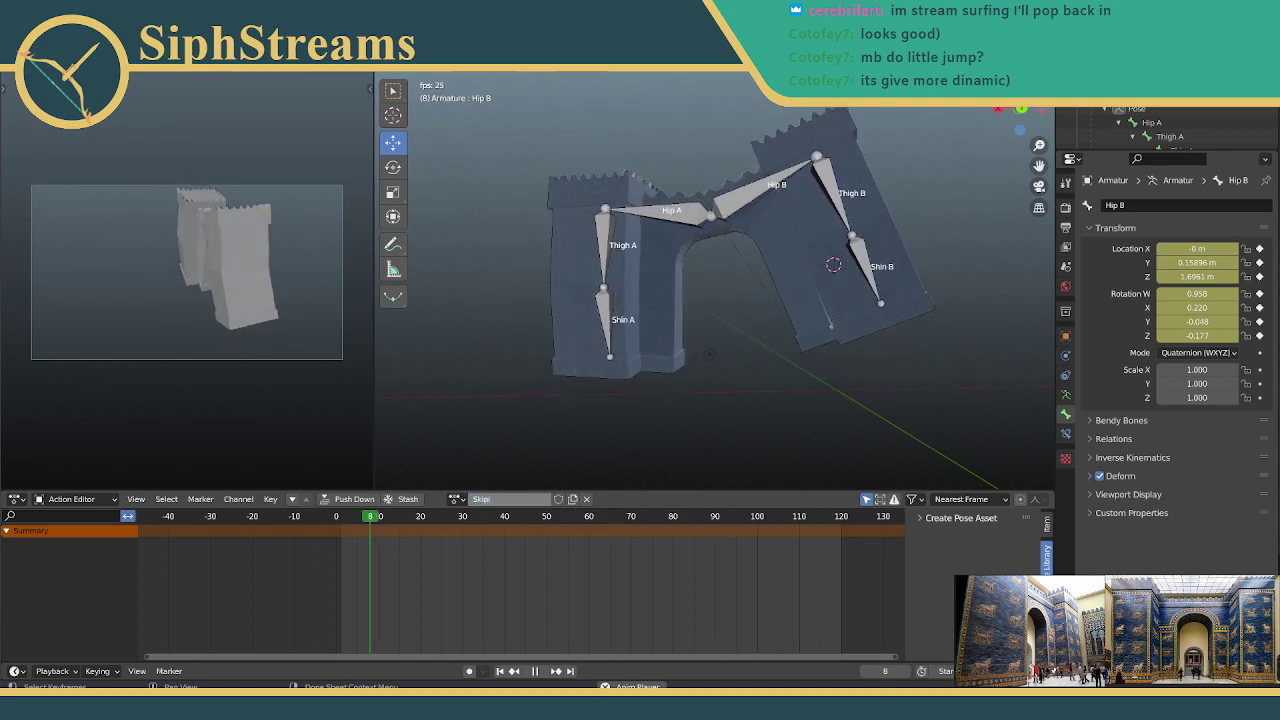
text(g)
key(Return)
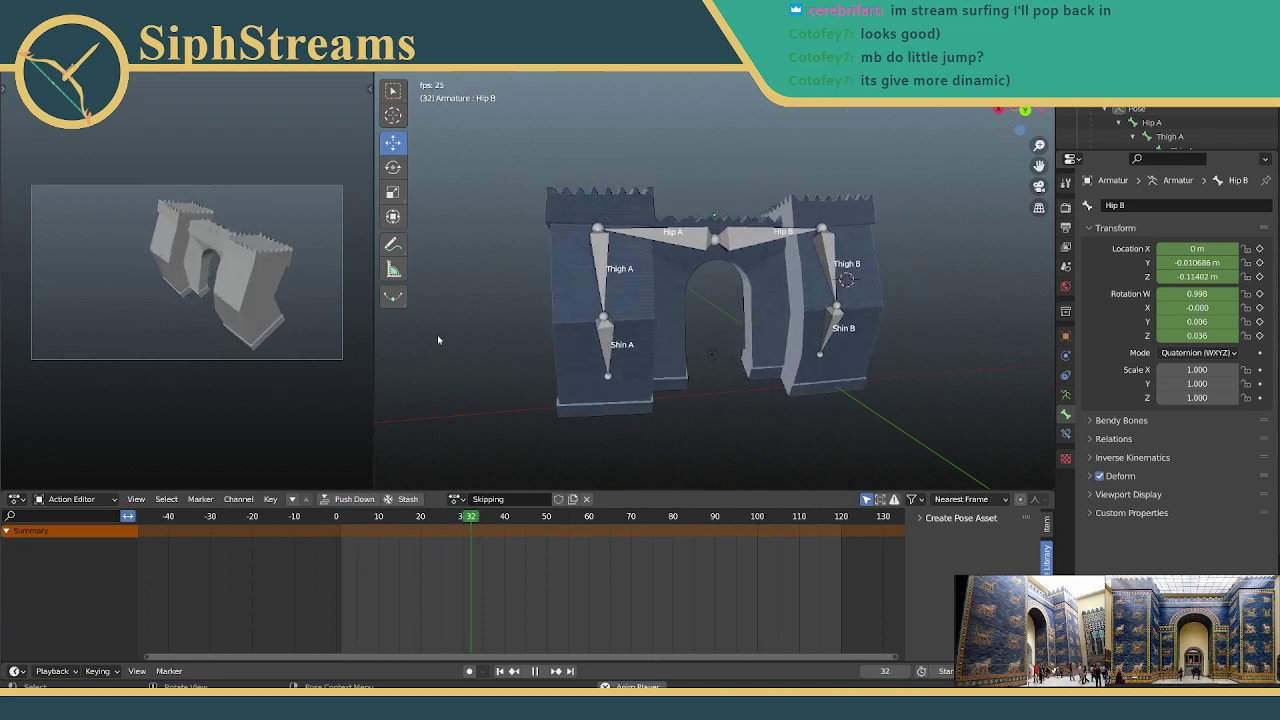
click(67, 499)
key(Escape)
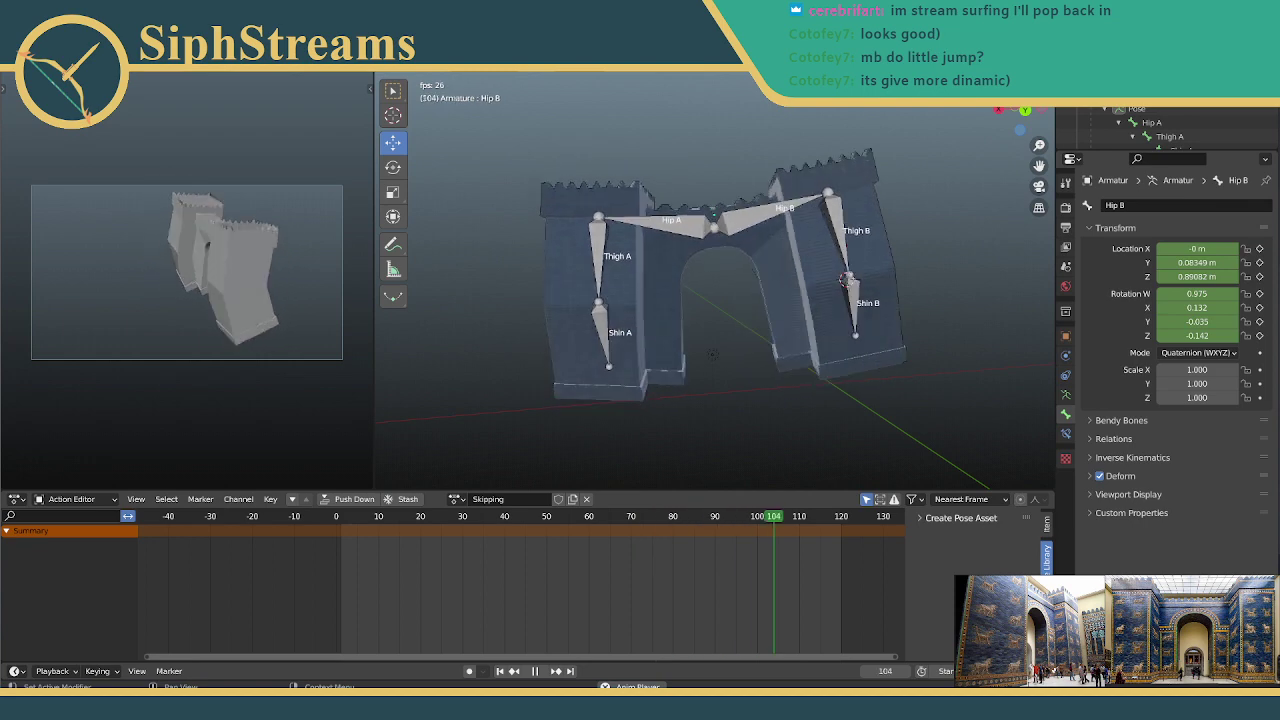
right_click(248, 567)
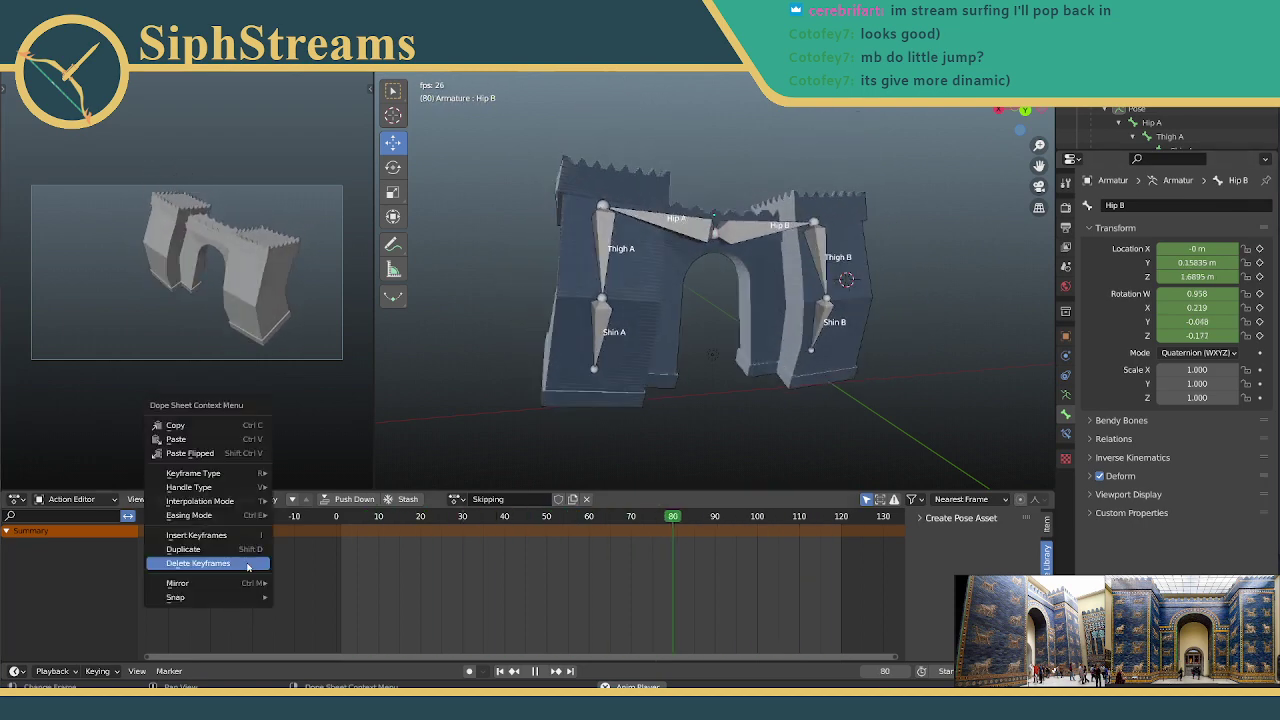
right_click(64, 503)
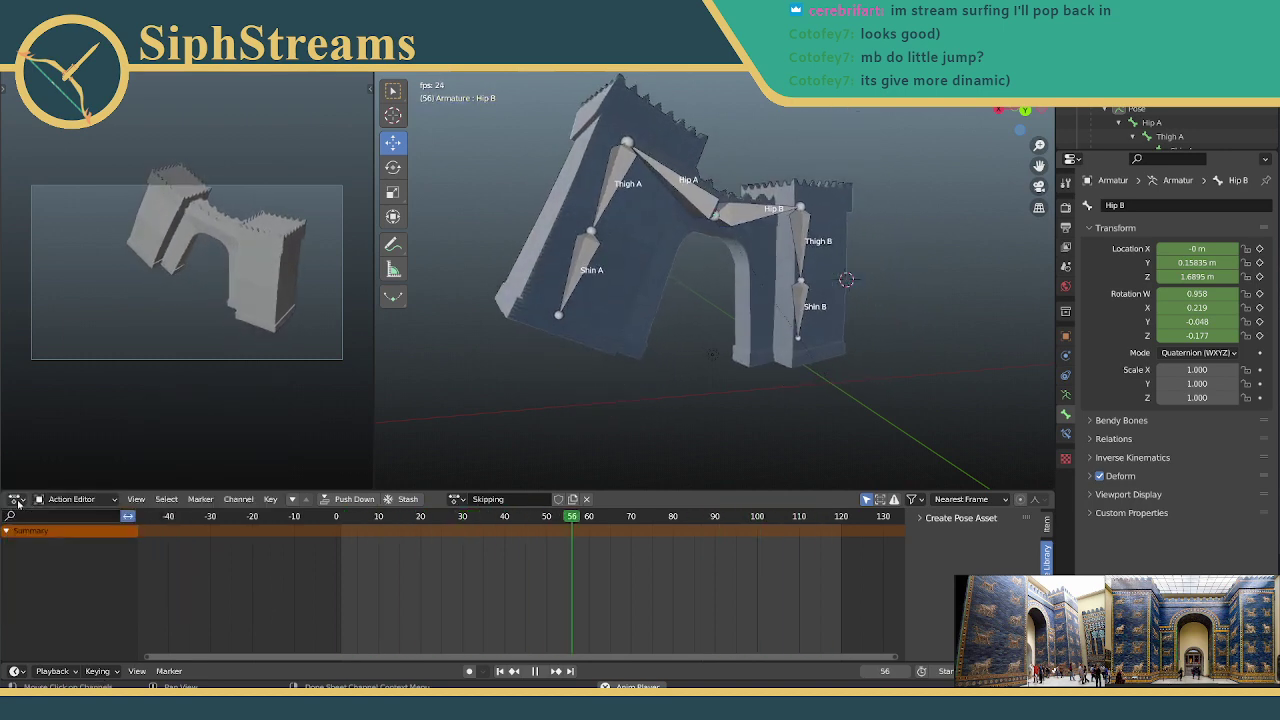
right_click(18, 501)
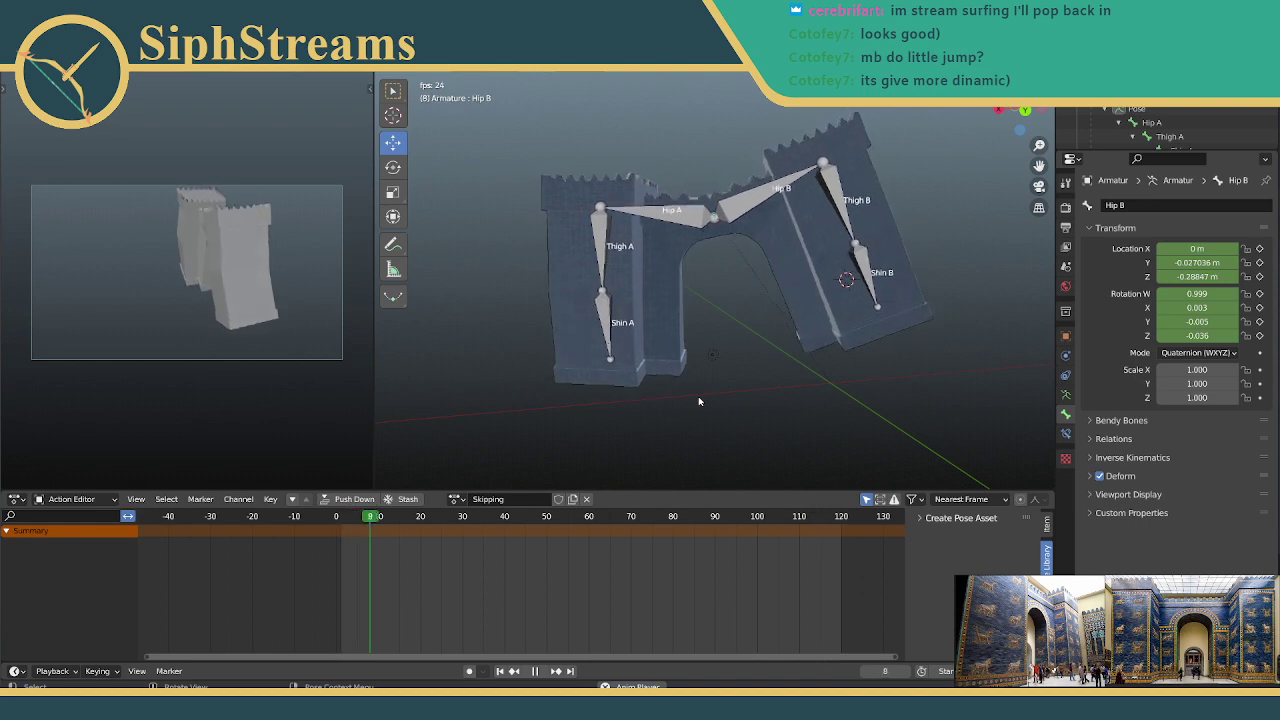
Step: Turn the main area into a Graph Editor and stop playback at frame 0
key(shift+F6)
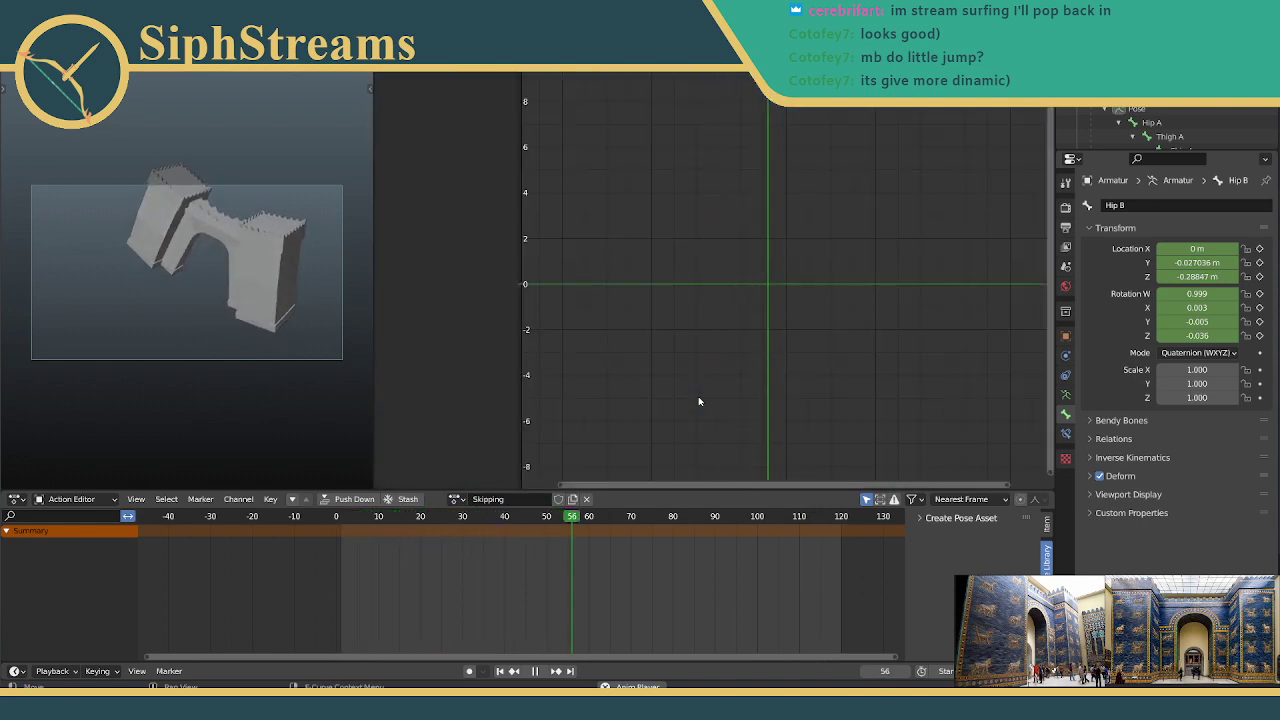
scroll(695, 328, down, 8)
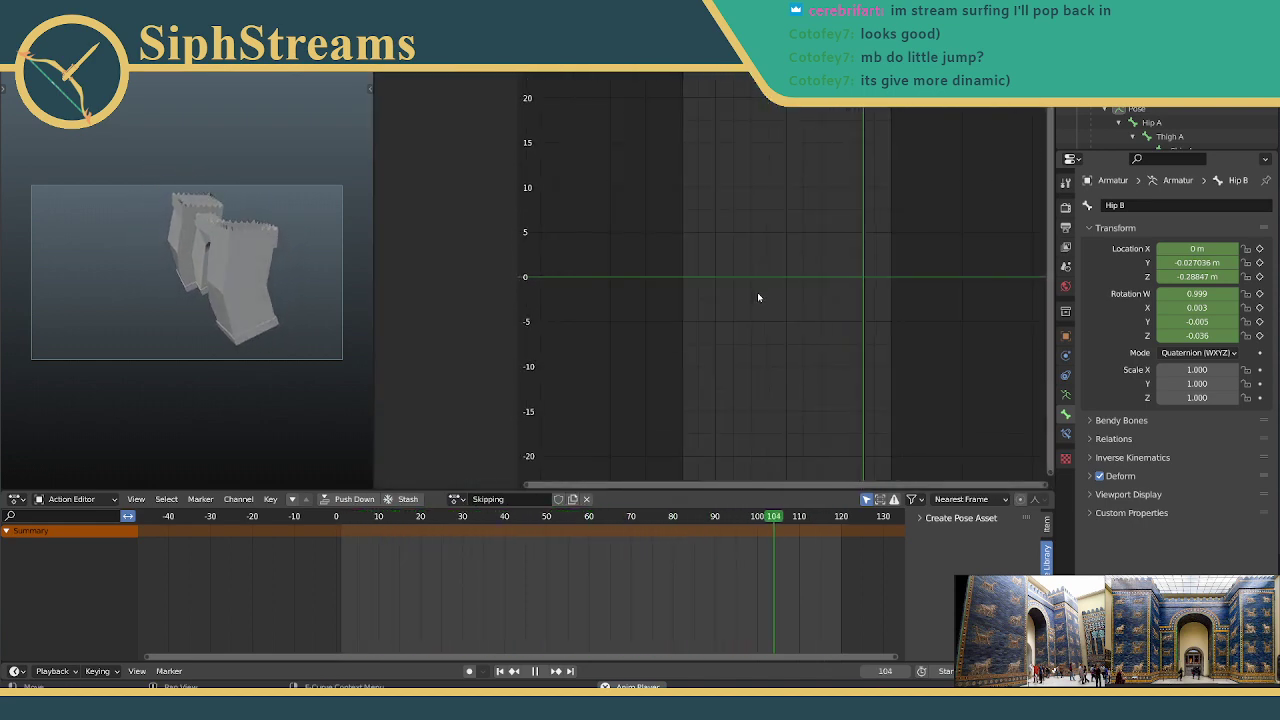
scroll(757, 297, up, 4)
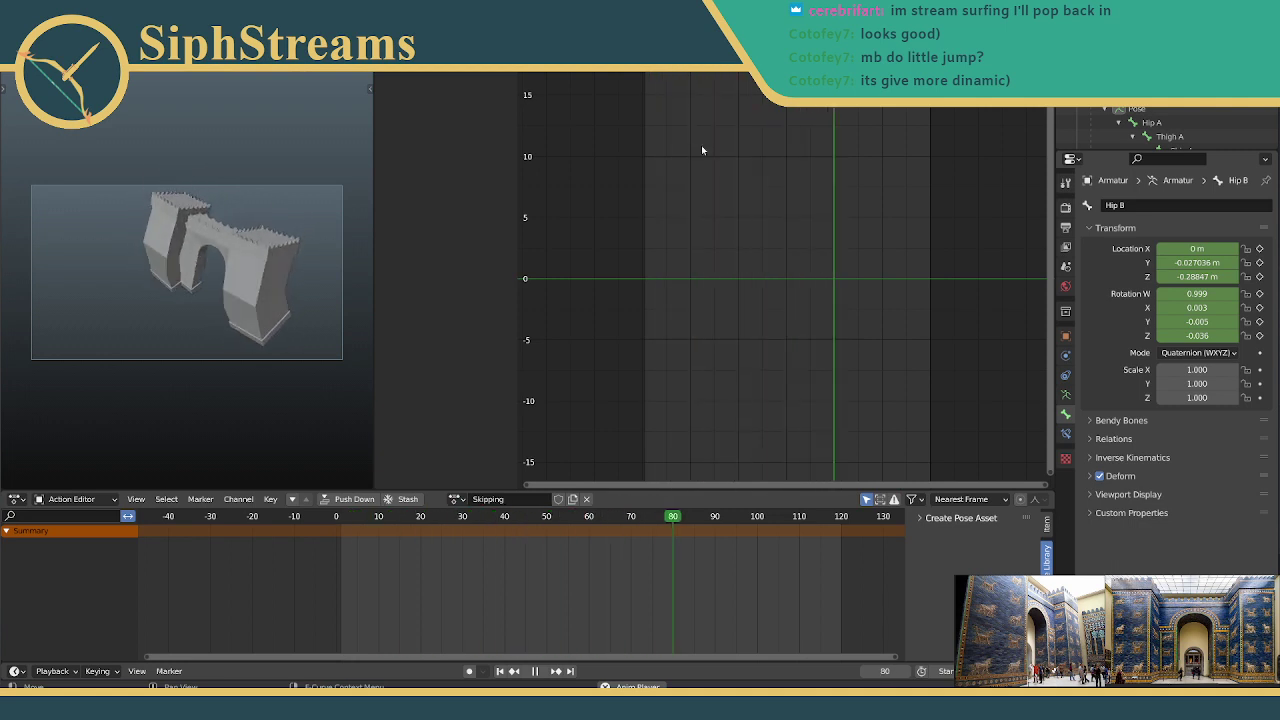
key(Escape)
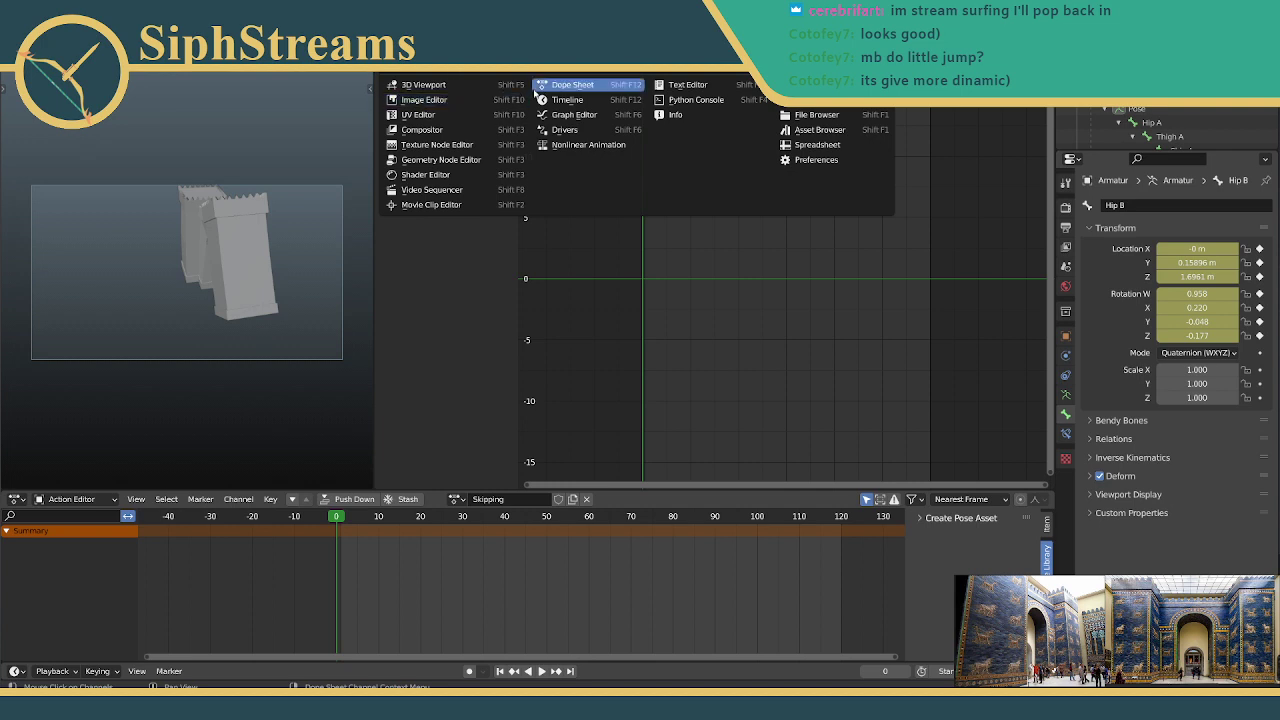
Step: Switch the main area to a Dope Sheet from the editor type menu
click(621, 90)
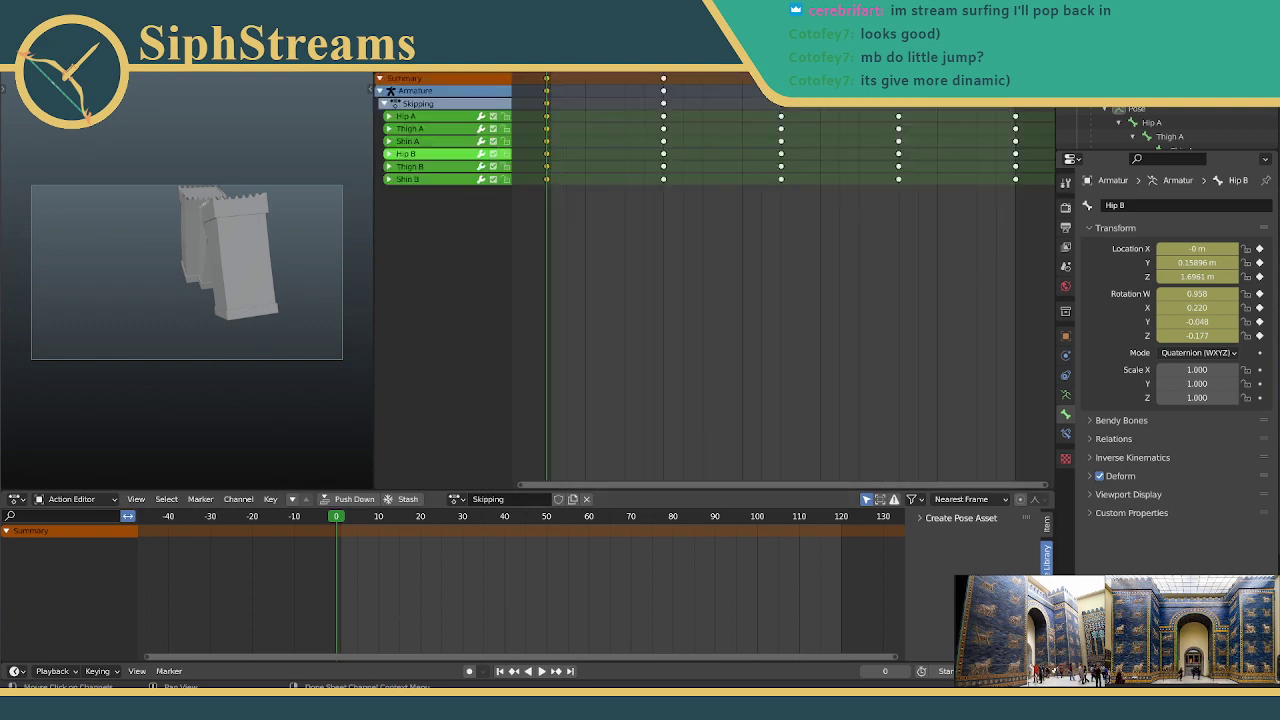
click(440, 64)
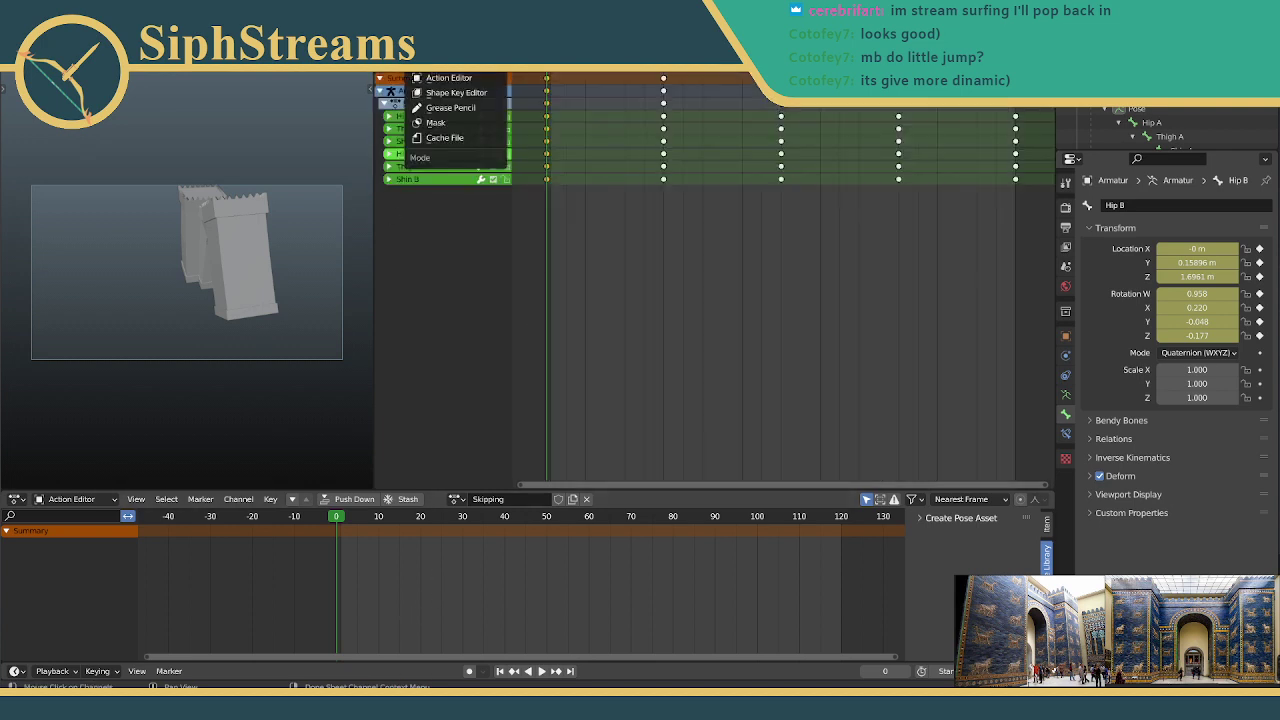
click(387, 64)
click(440, 64)
click(387, 64)
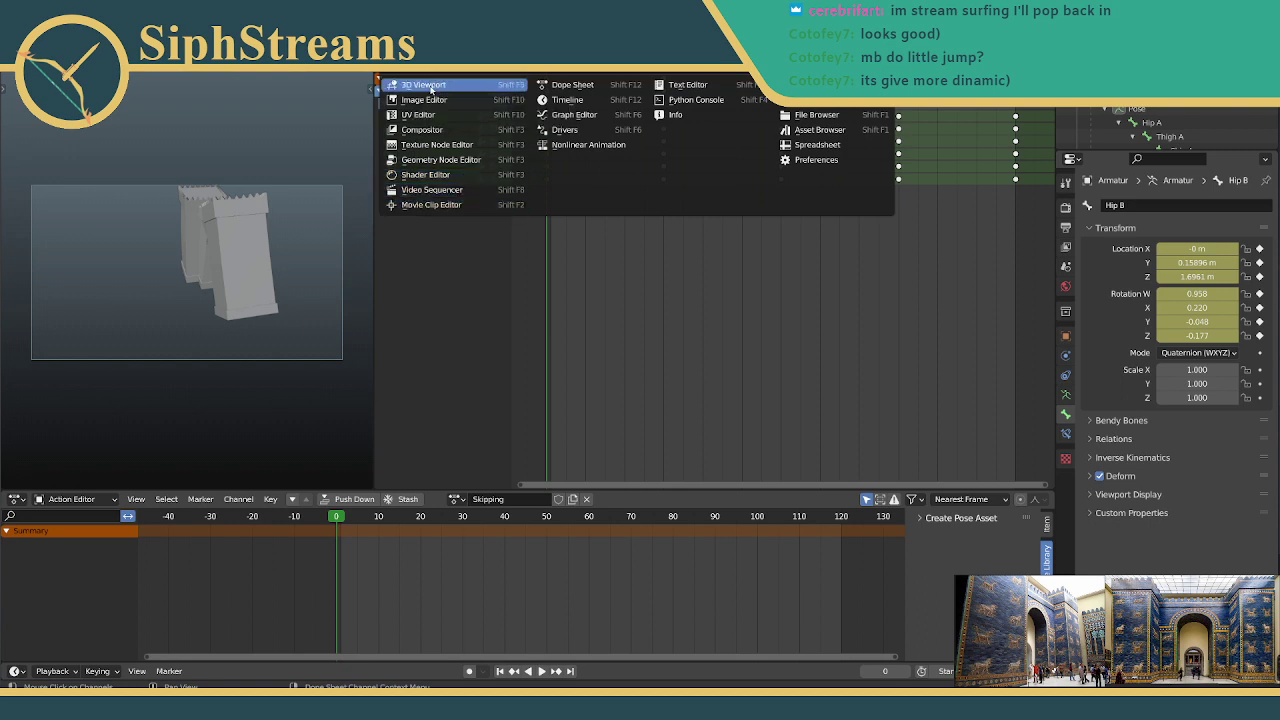
Step: Return the main area to the 3D Viewport, then play and stop the Skipping animation
click(430, 86)
middle_drag(538, 167, 585, 195)
scroll(626, 166, down, 3)
scroll(578, 173, up, 2)
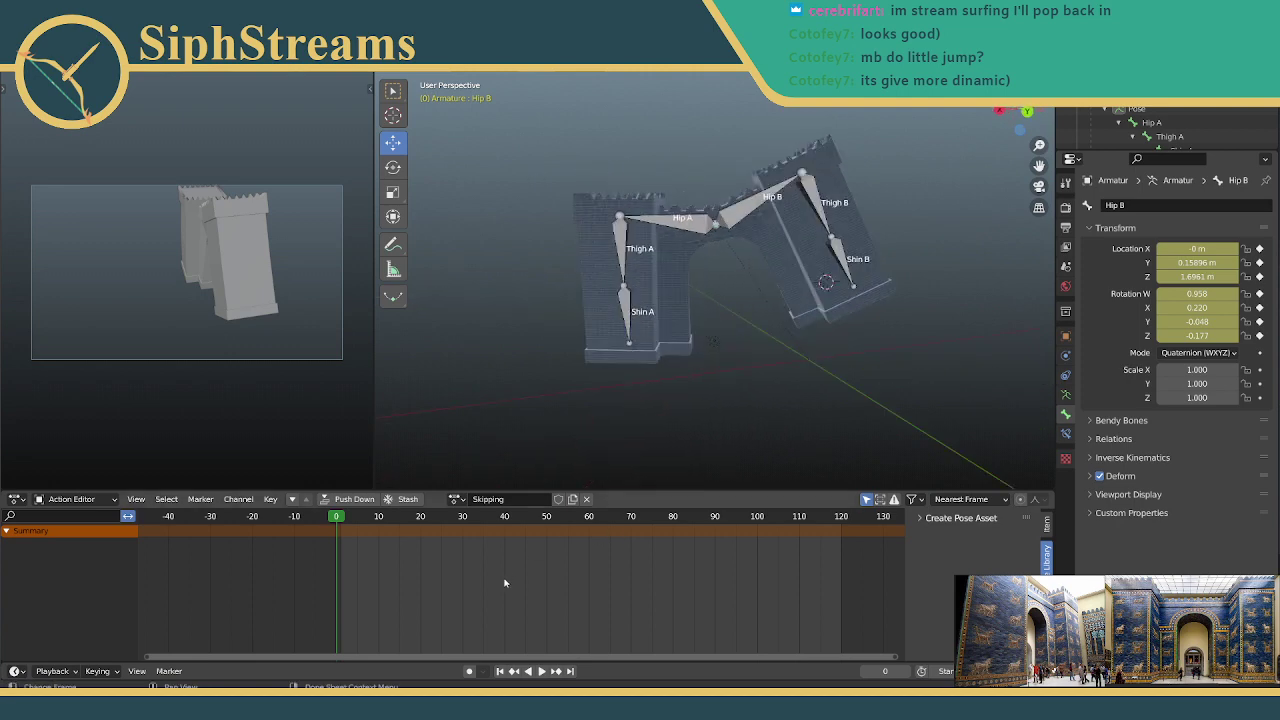
click(538, 672)
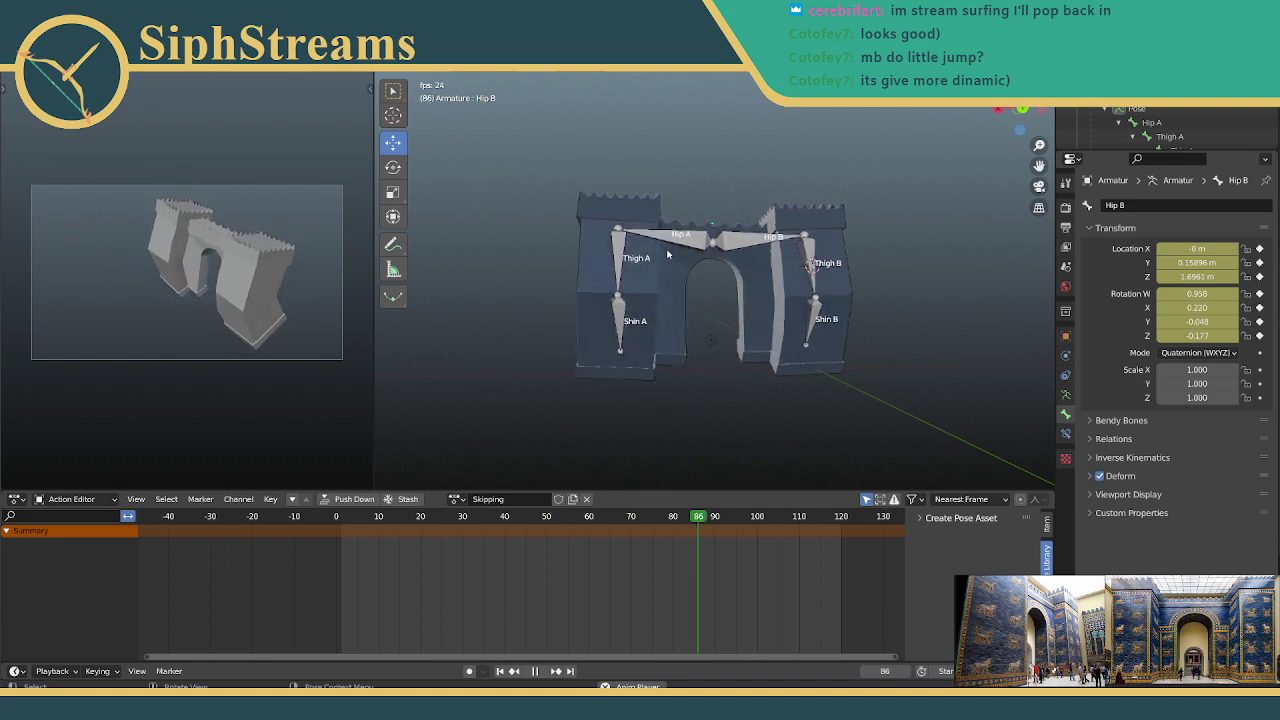
key(space)
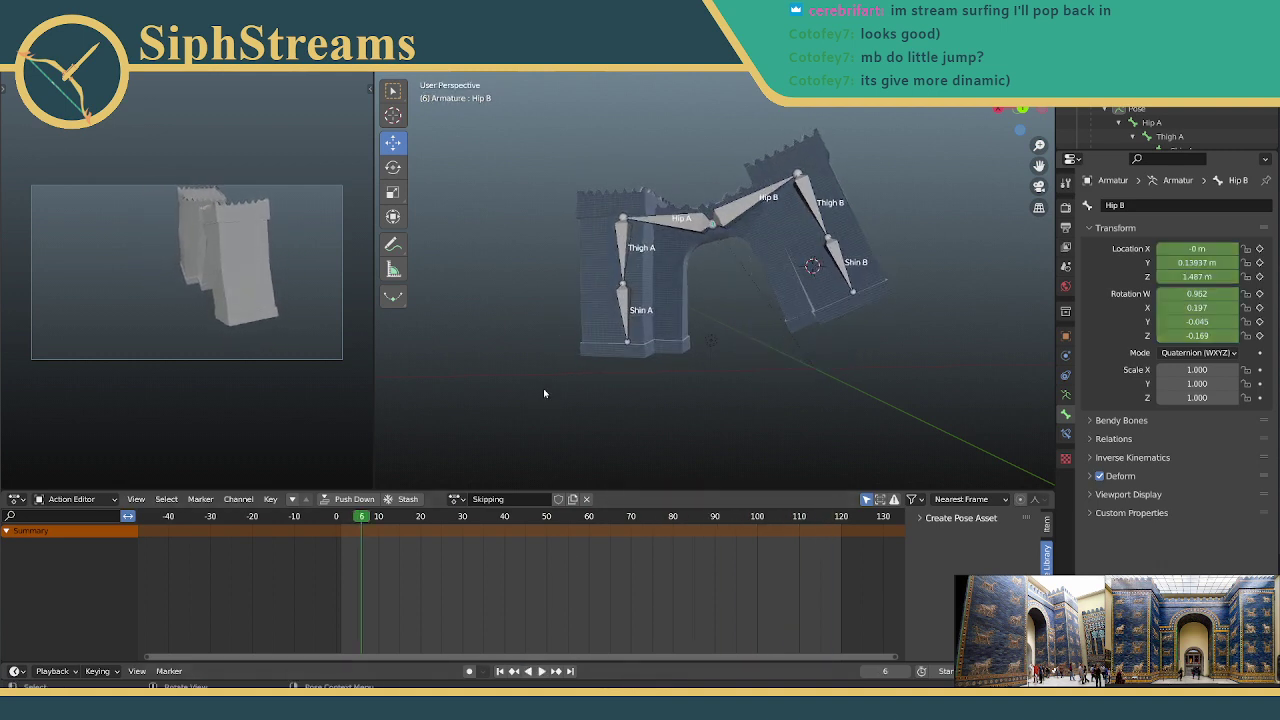
Step: Select all six bones and turn the top-left camera preview into a Graph Editor
mouse_move(544, 393)
middle_down()
mouse_move(517, 380)
mouse_move(557, 371)
middle_up()
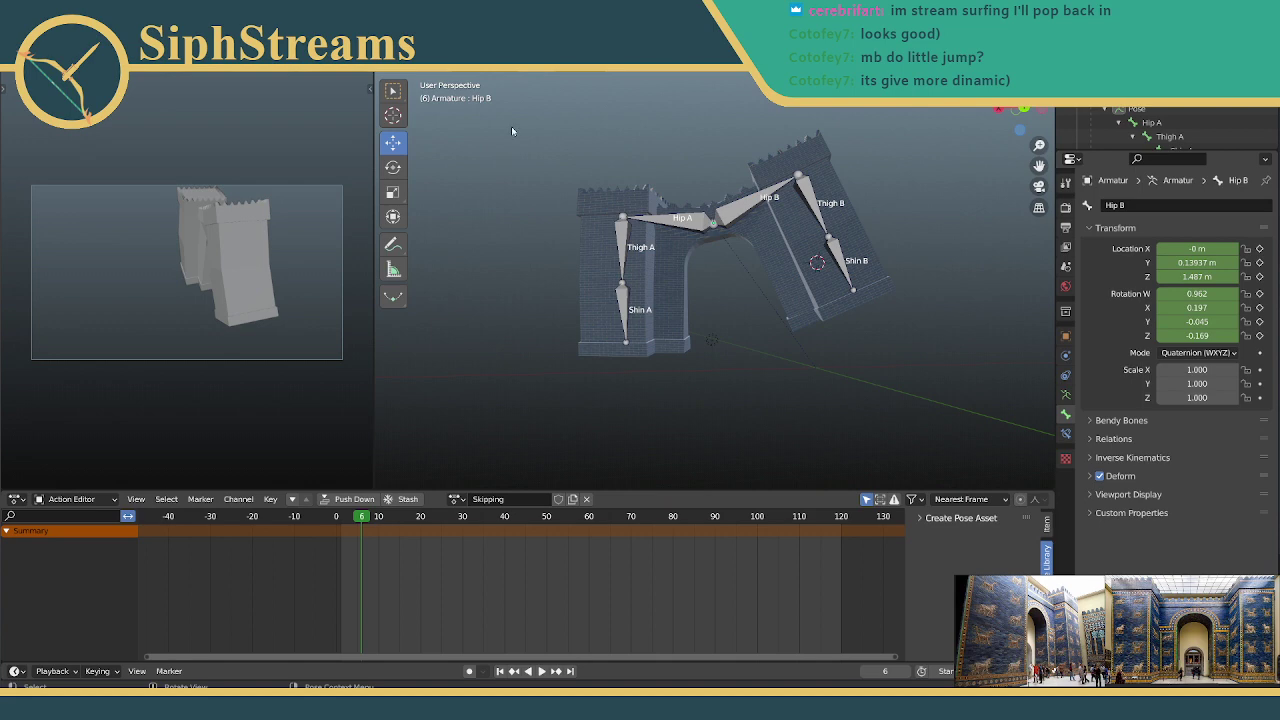
middle_drag(512, 131, 558, 138)
drag(558, 138, 872, 322)
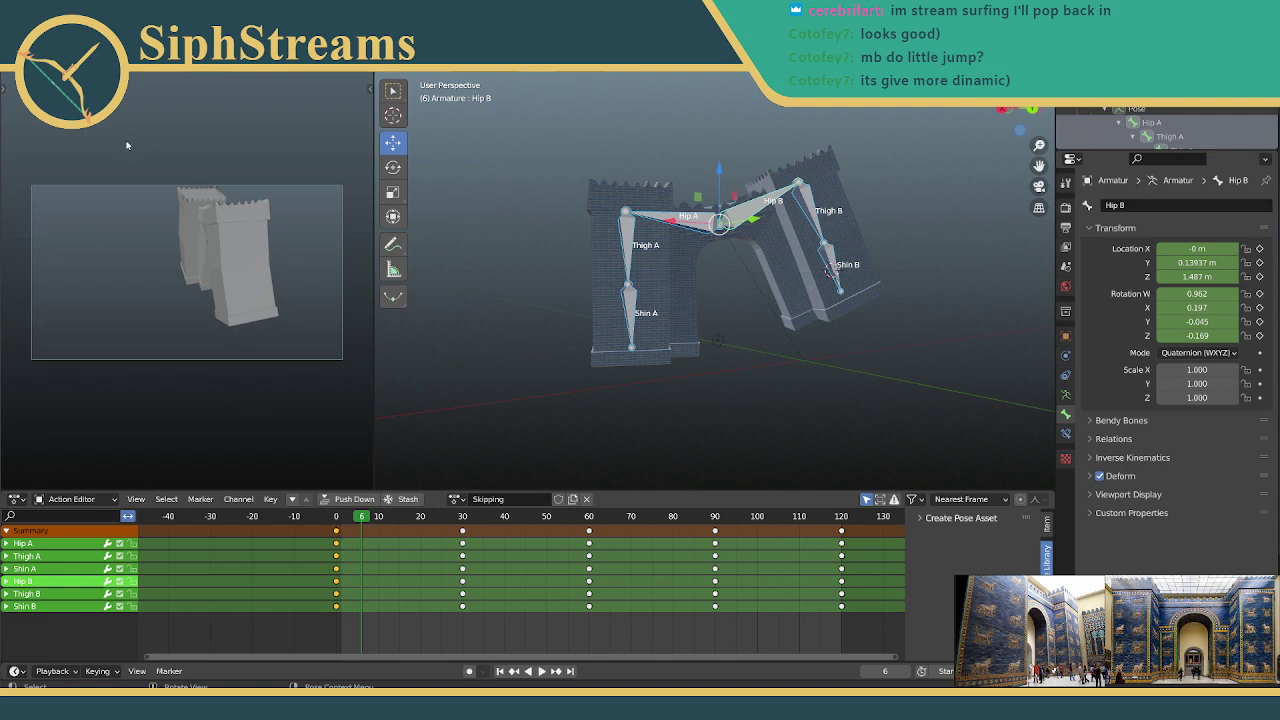
key(alt+a)
key(a)
key(shift+F6)
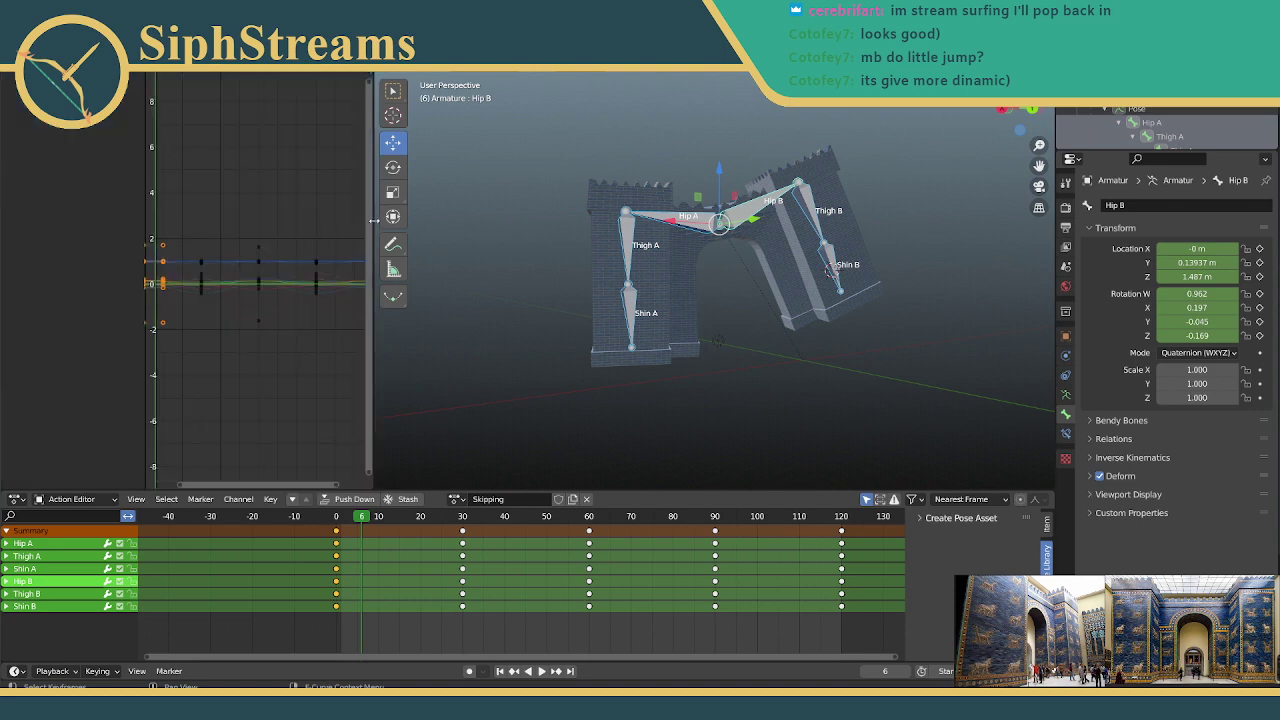
Step: Widen the Graph Editor across the screen and zoom in to spread the keyframes apart
drag(371, 219, 811, 254)
scroll(212, 245, up, 5)
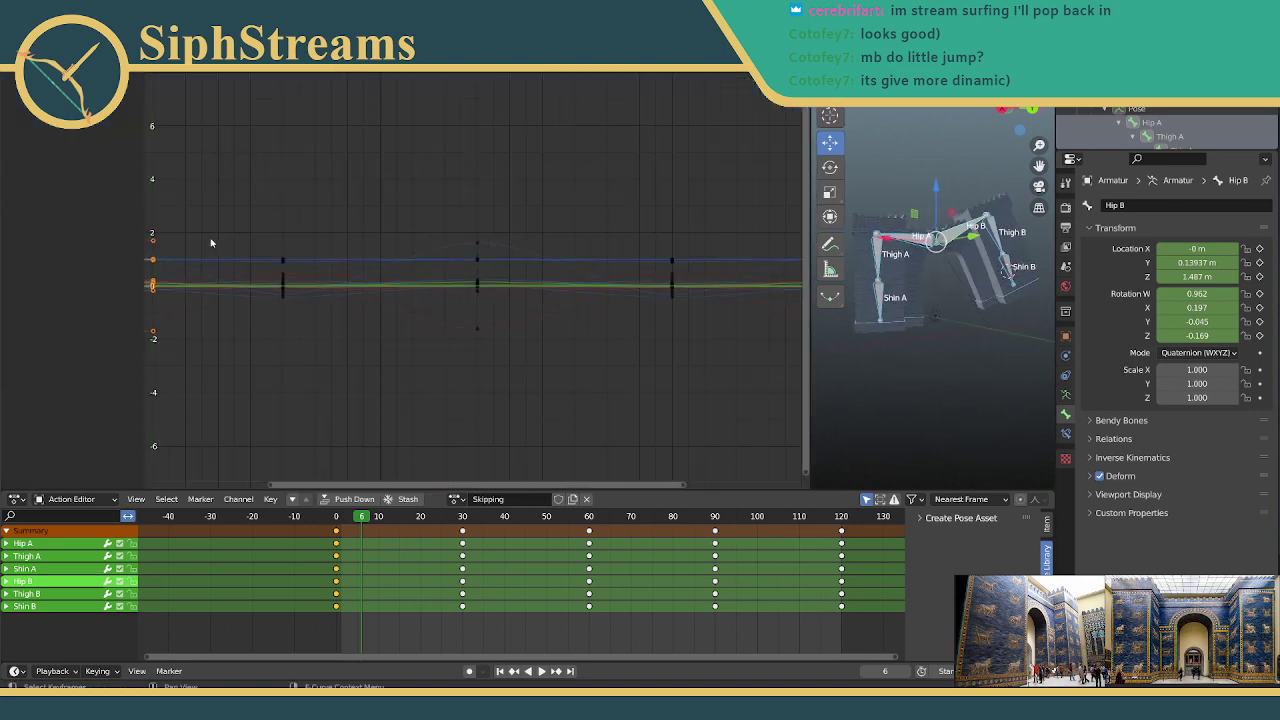
ctrl+middle_drag(629, 288, 496, 313)
scroll(496, 313, up, 2)
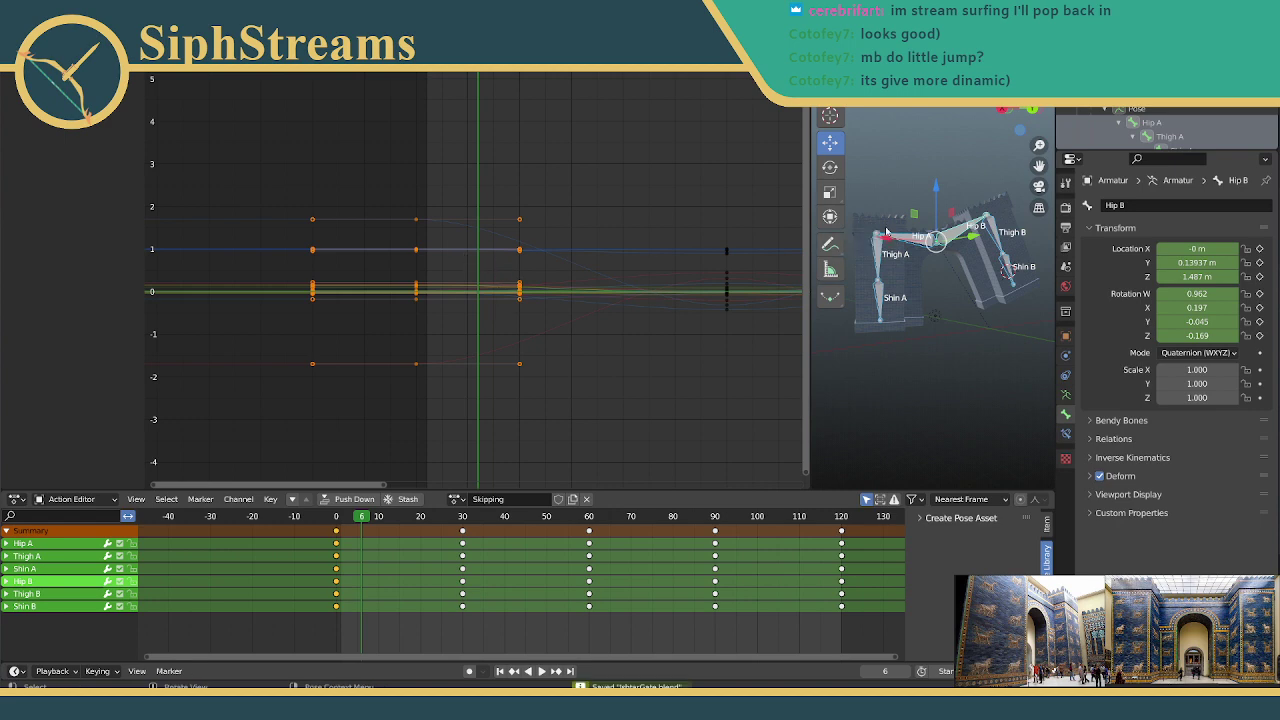
middle_drag(840, 246, 851, 231)
click(336, 230)
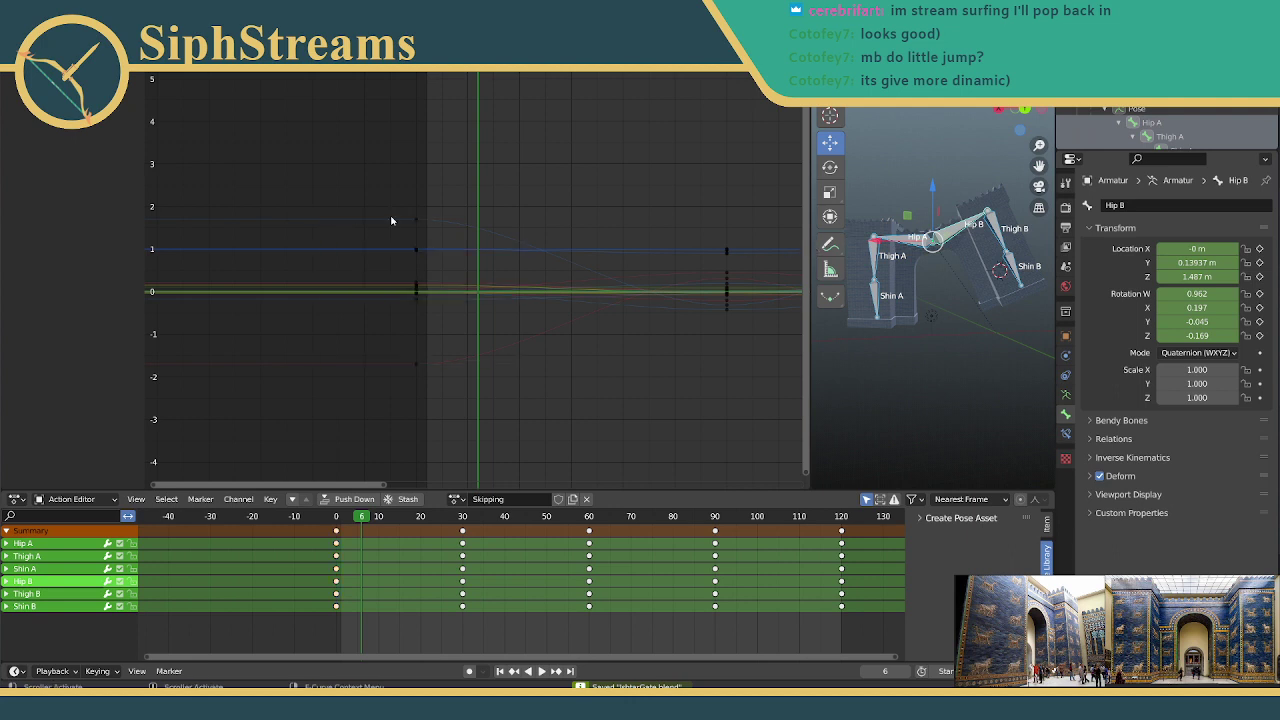
click(416, 219)
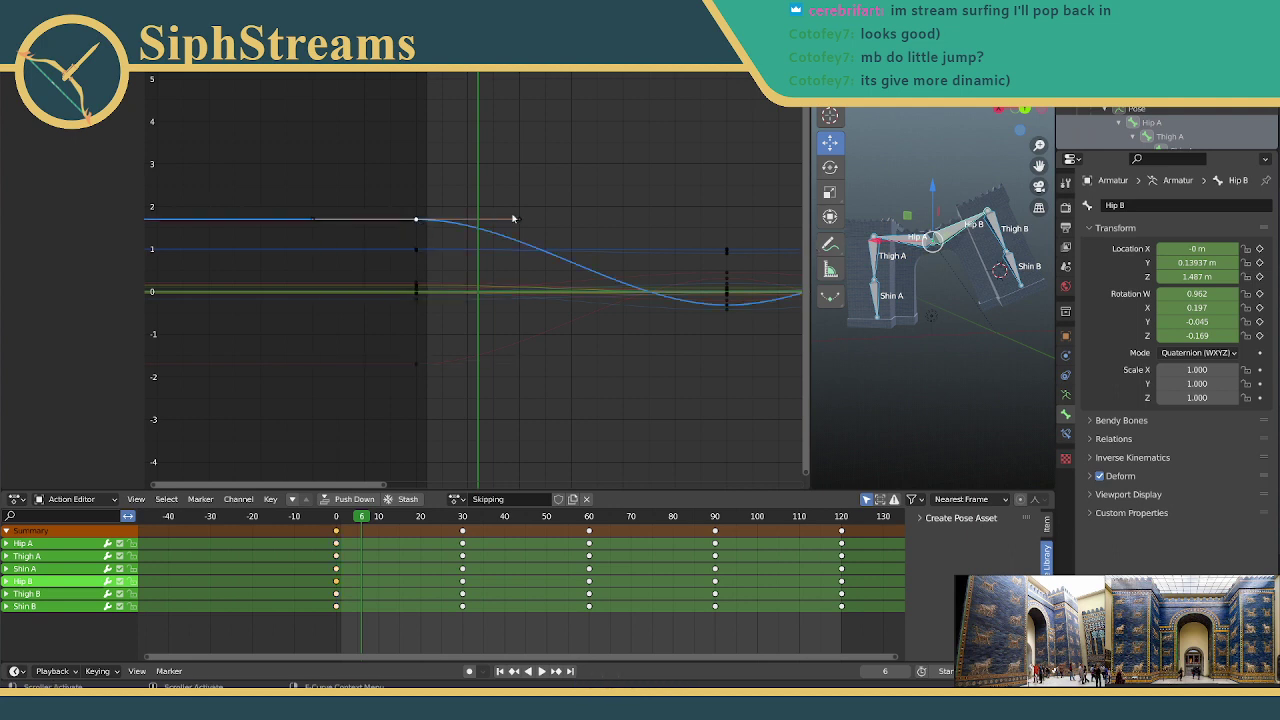
Step: Select only the Thigh A bone and pan the graph to its curves
click(898, 293)
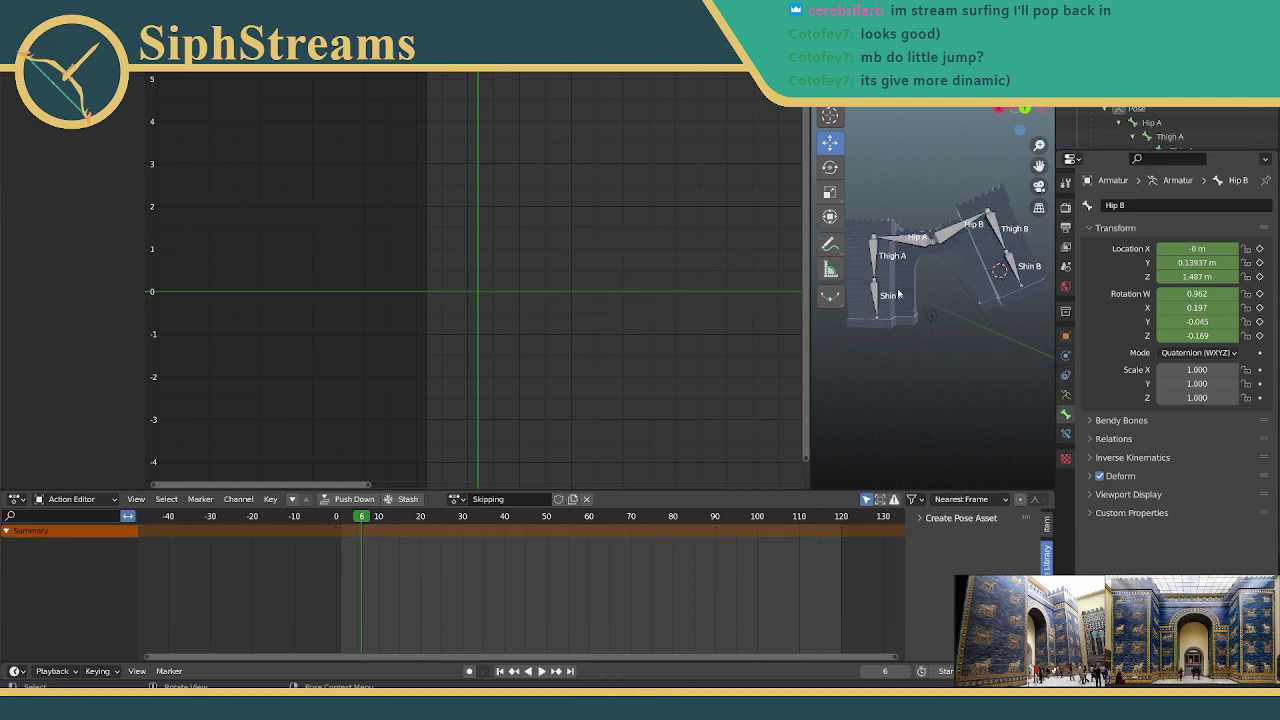
click(874, 252)
scroll(591, 223, up, 3)
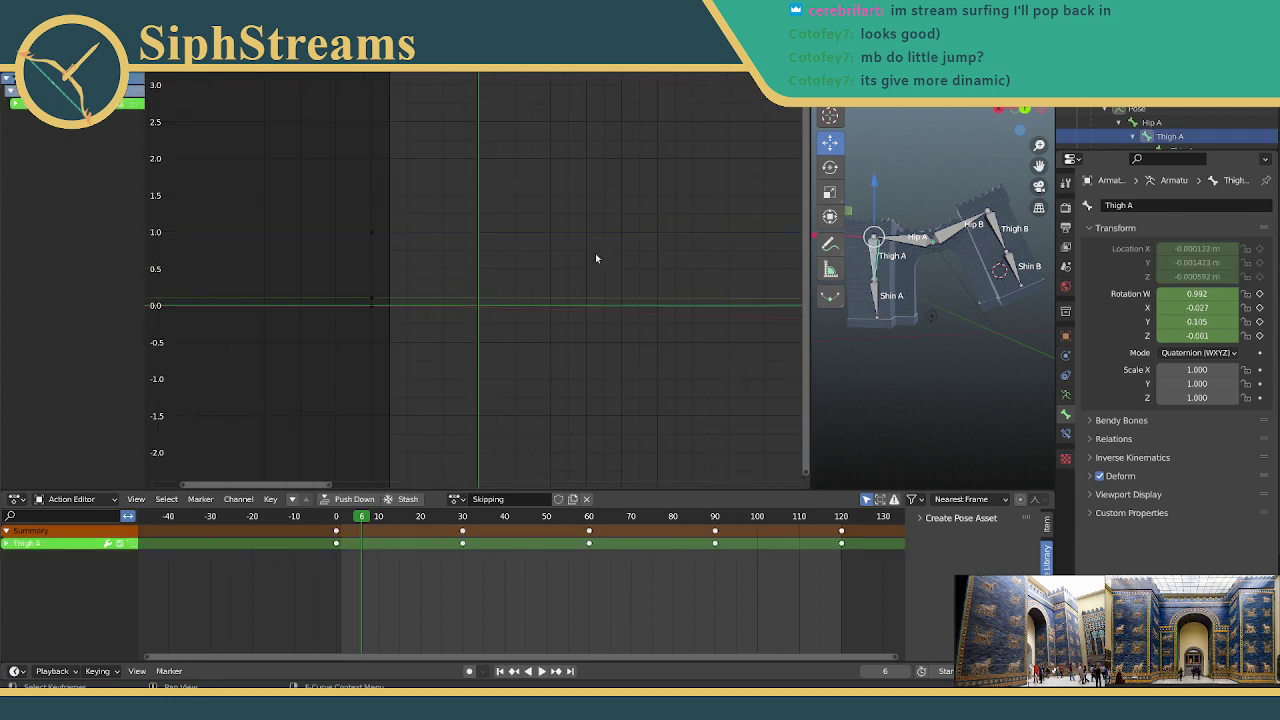
middle_drag(596, 258, 377, 245)
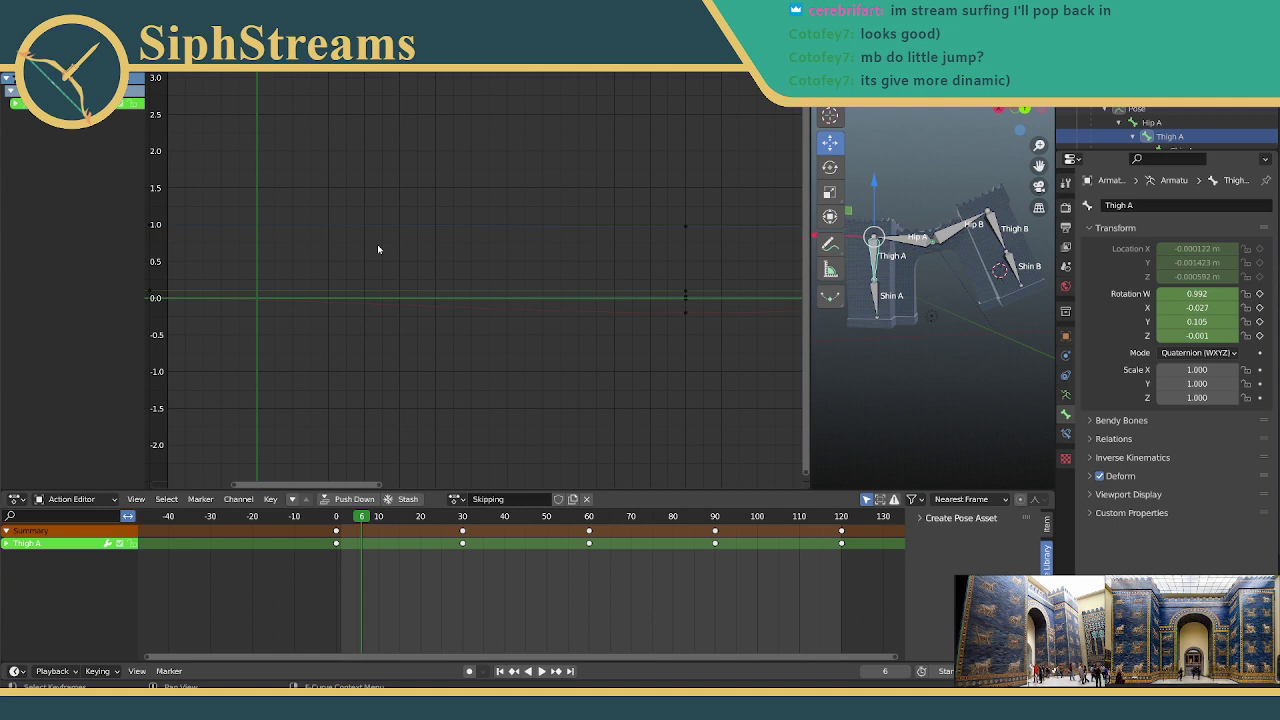
click(288, 264)
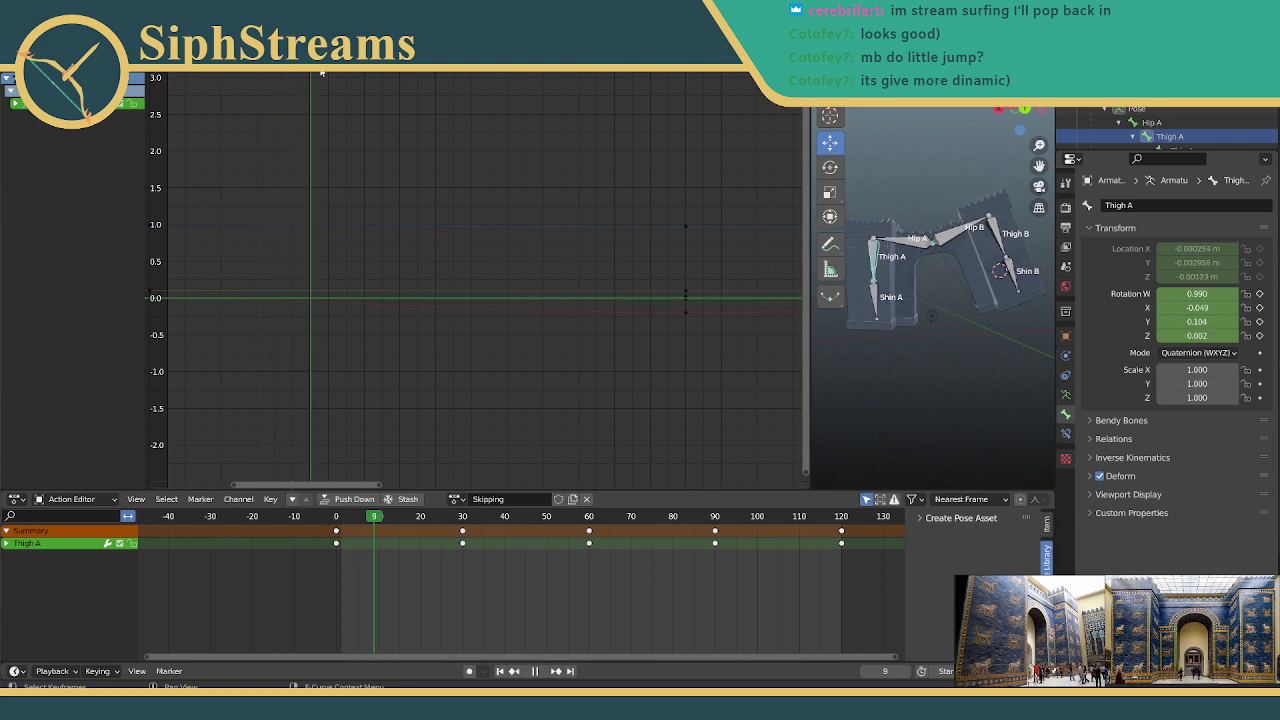
drag(543, 95, 394, 191)
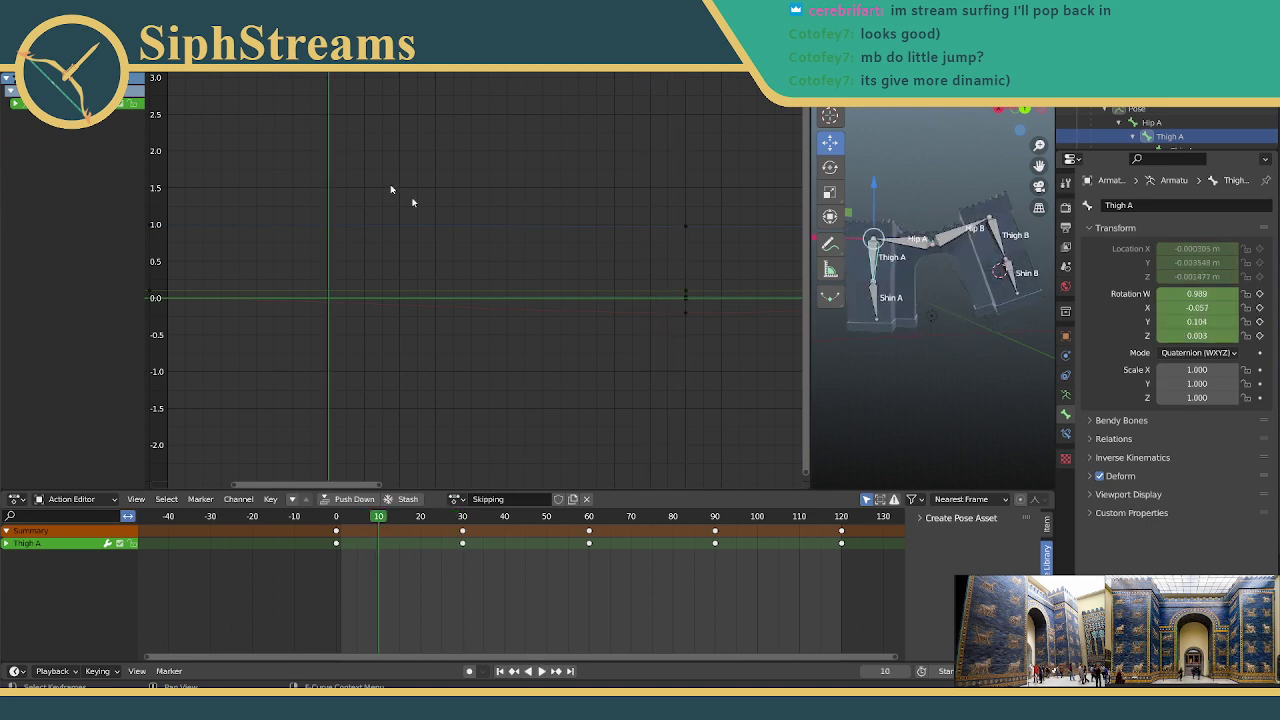
scroll(457, 220, down, 4)
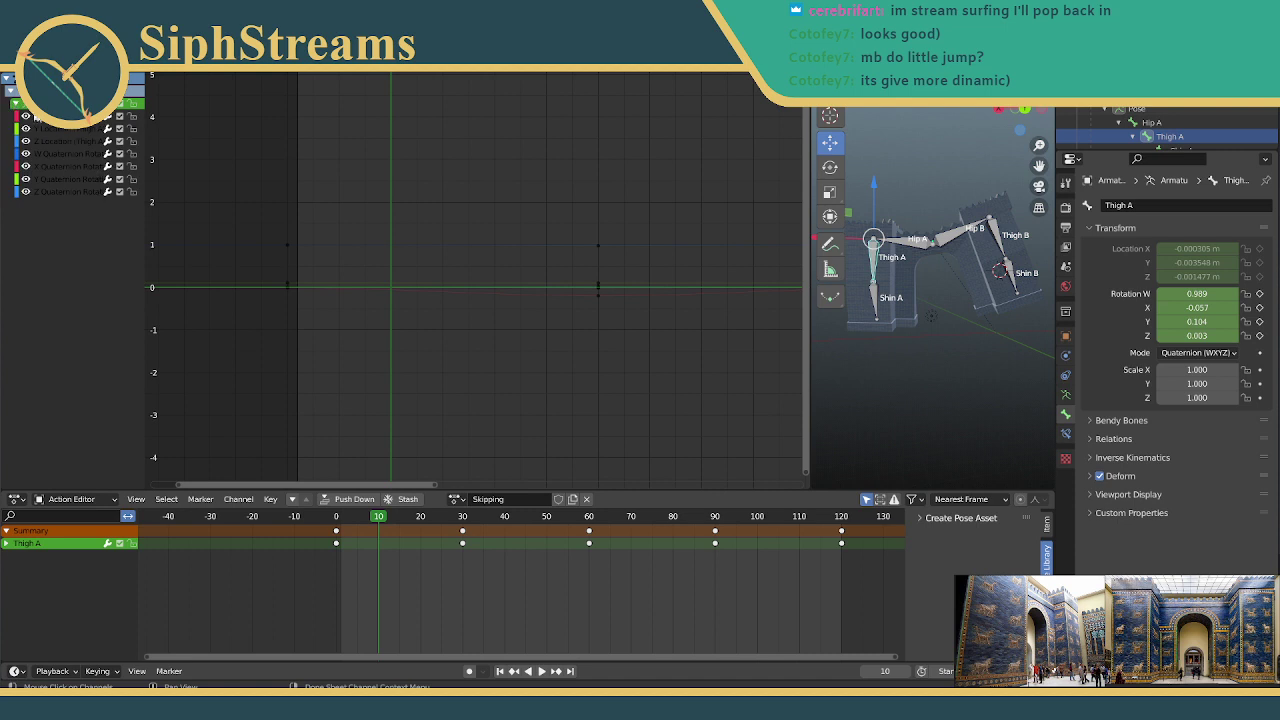
Step: Widen the channel list and frame all curves in the Graph Editor
key(Home)
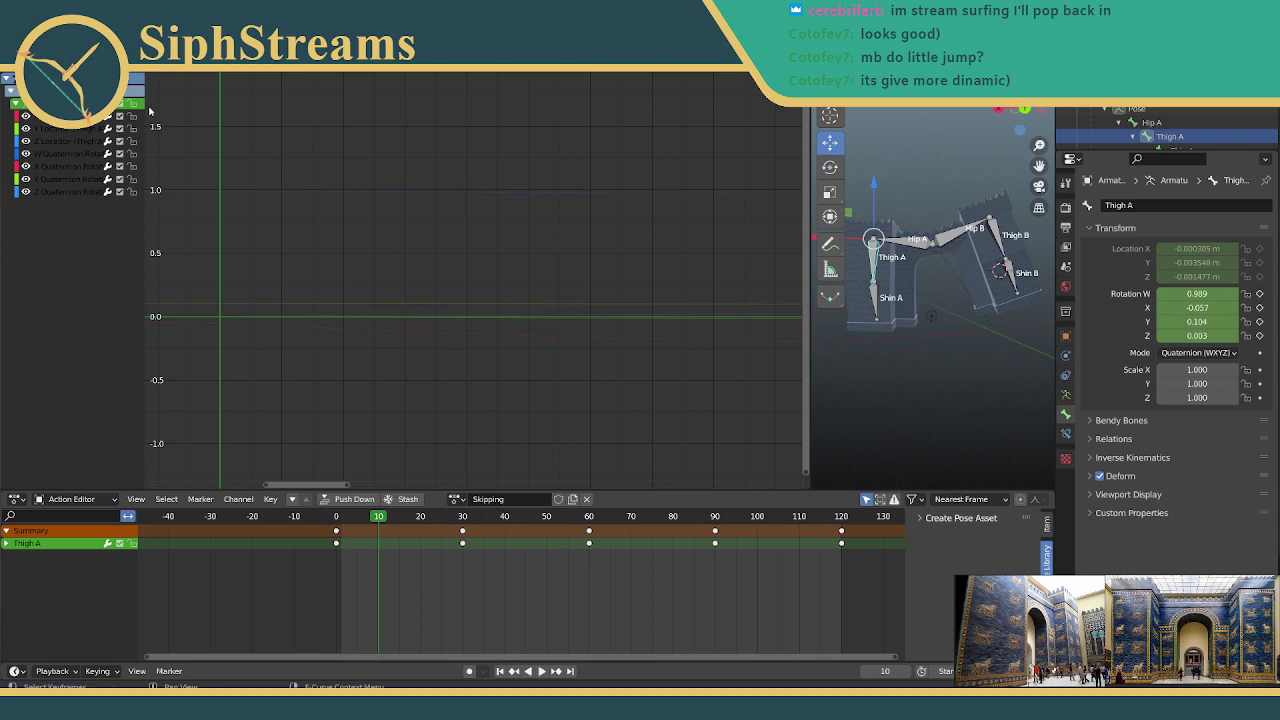
drag(146, 105, 208, 124)
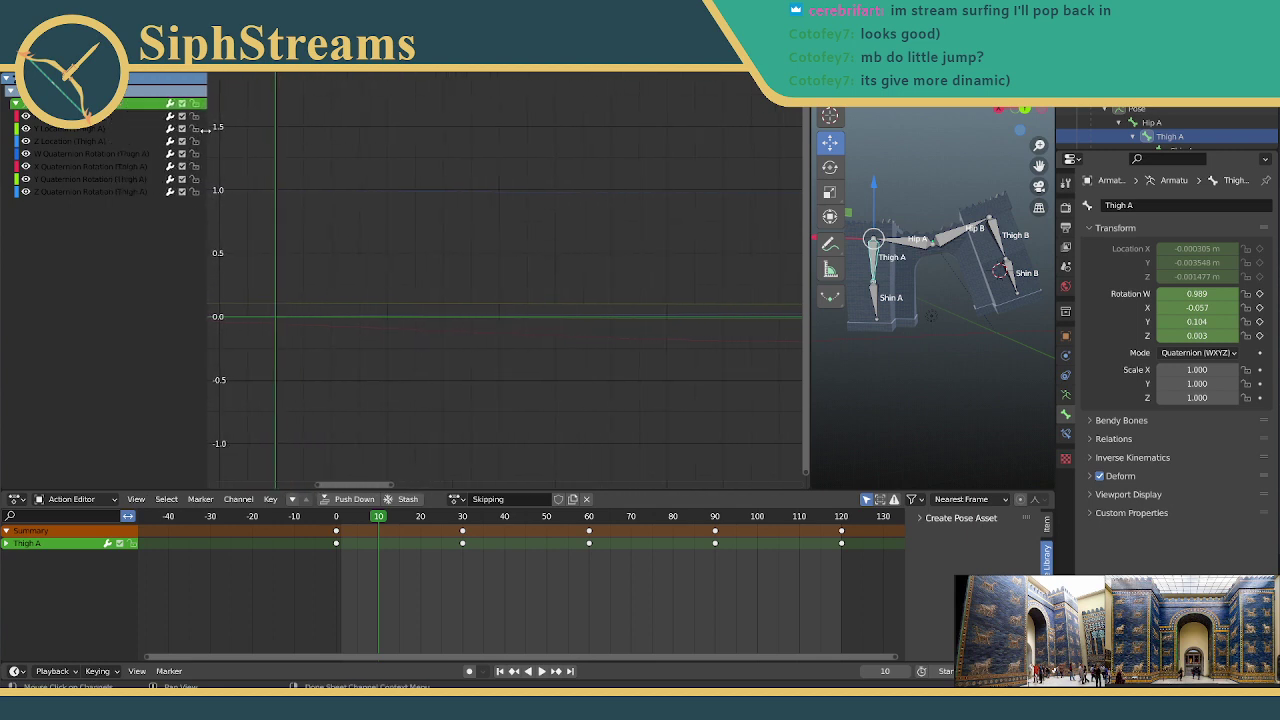
key(Home)
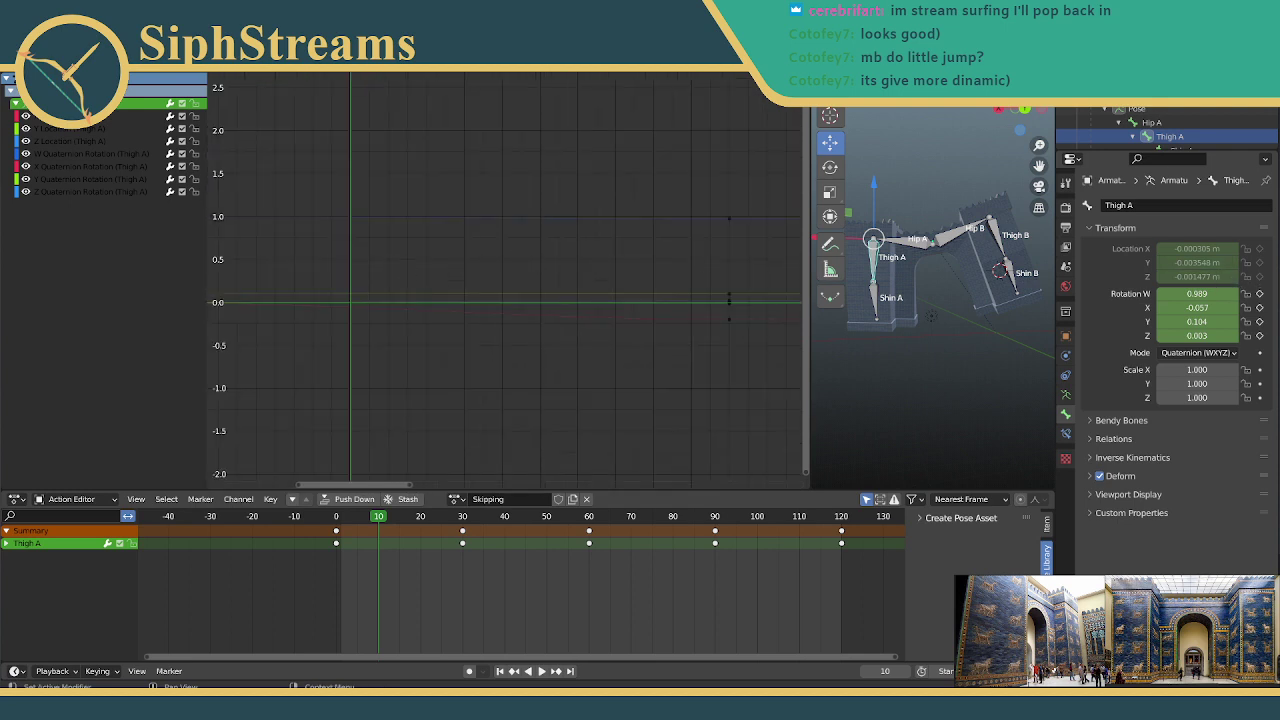
scroll(560, 155, down, 4)
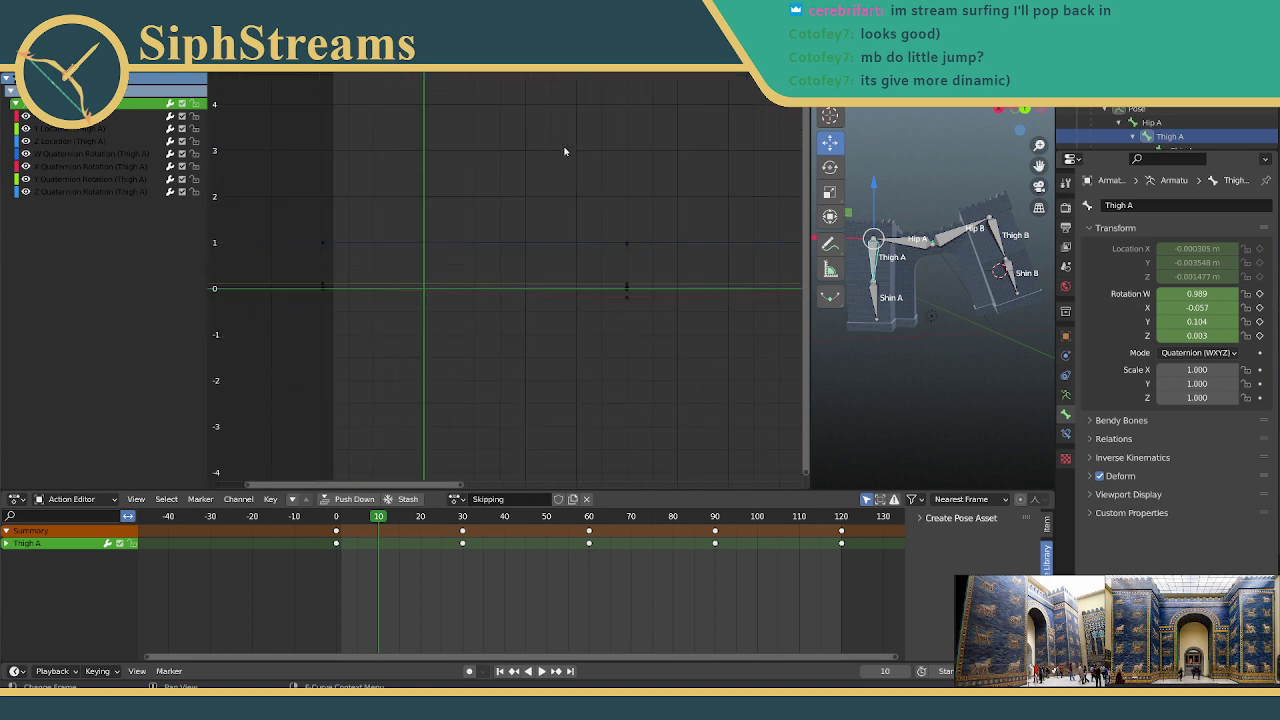
scroll(605, 168, up, 1)
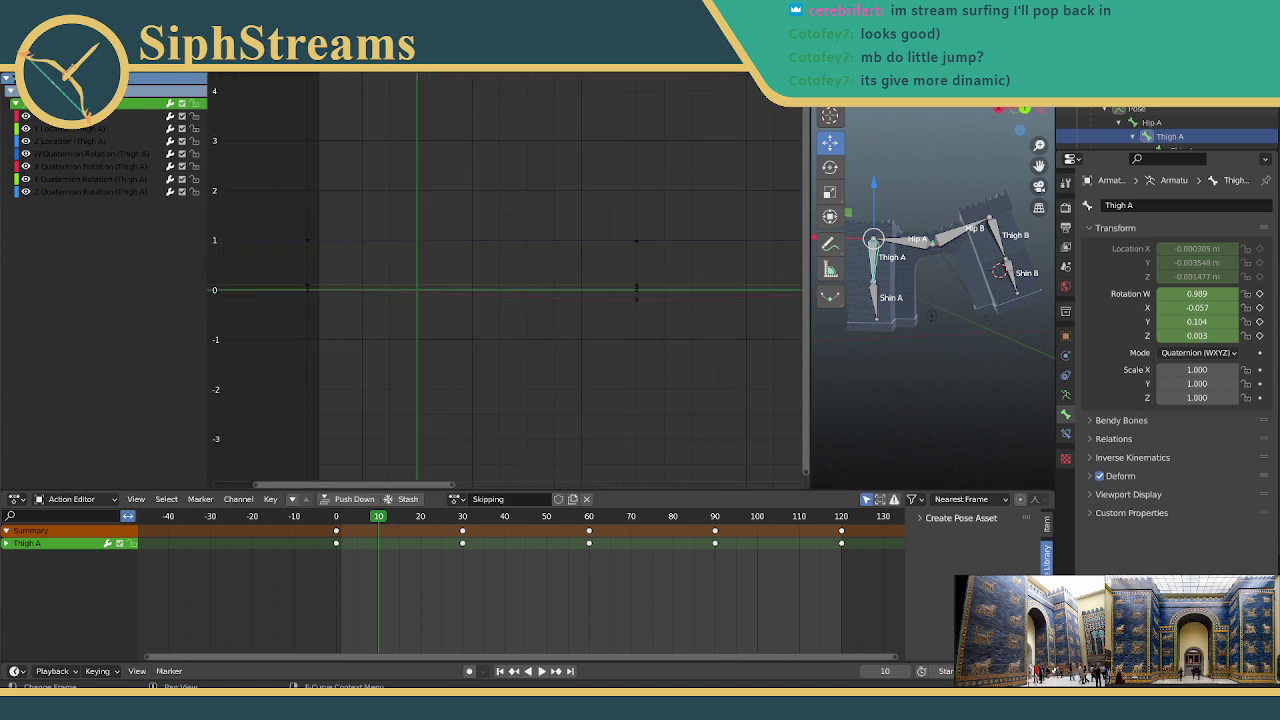
Step: Play the Skipping animation, orbiting to check the motion from the side and front
key(space)
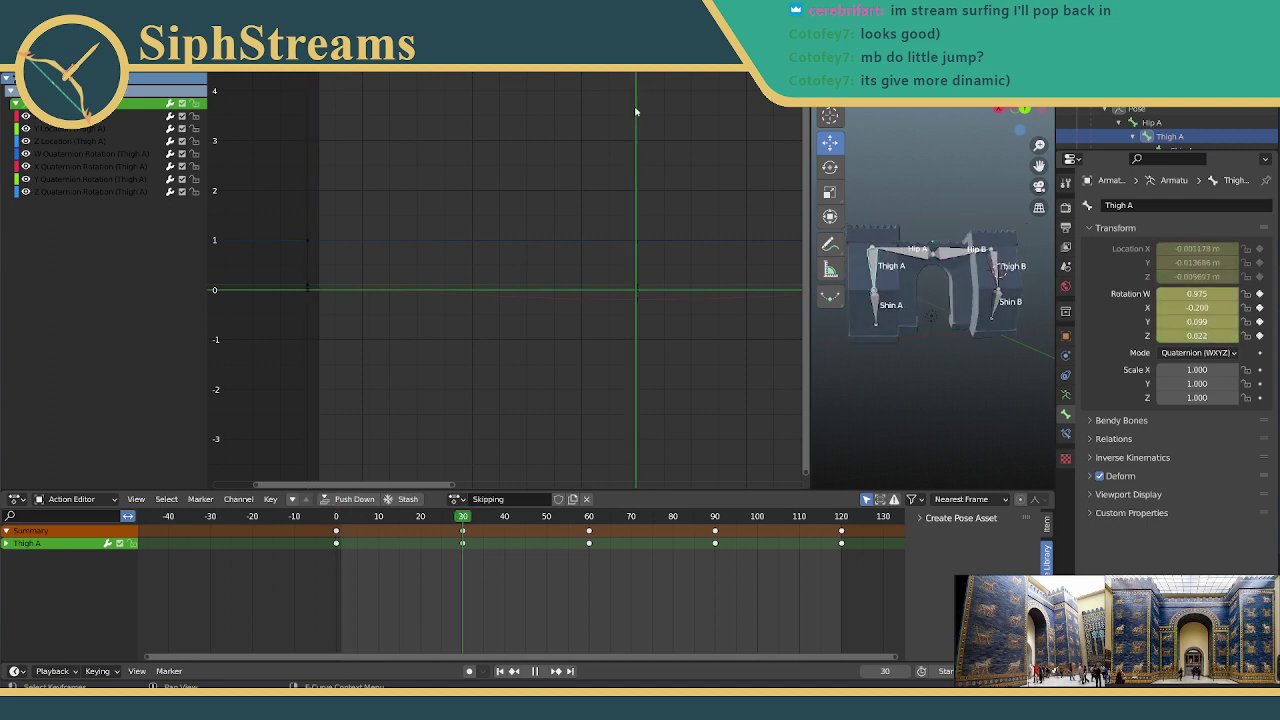
key(space)
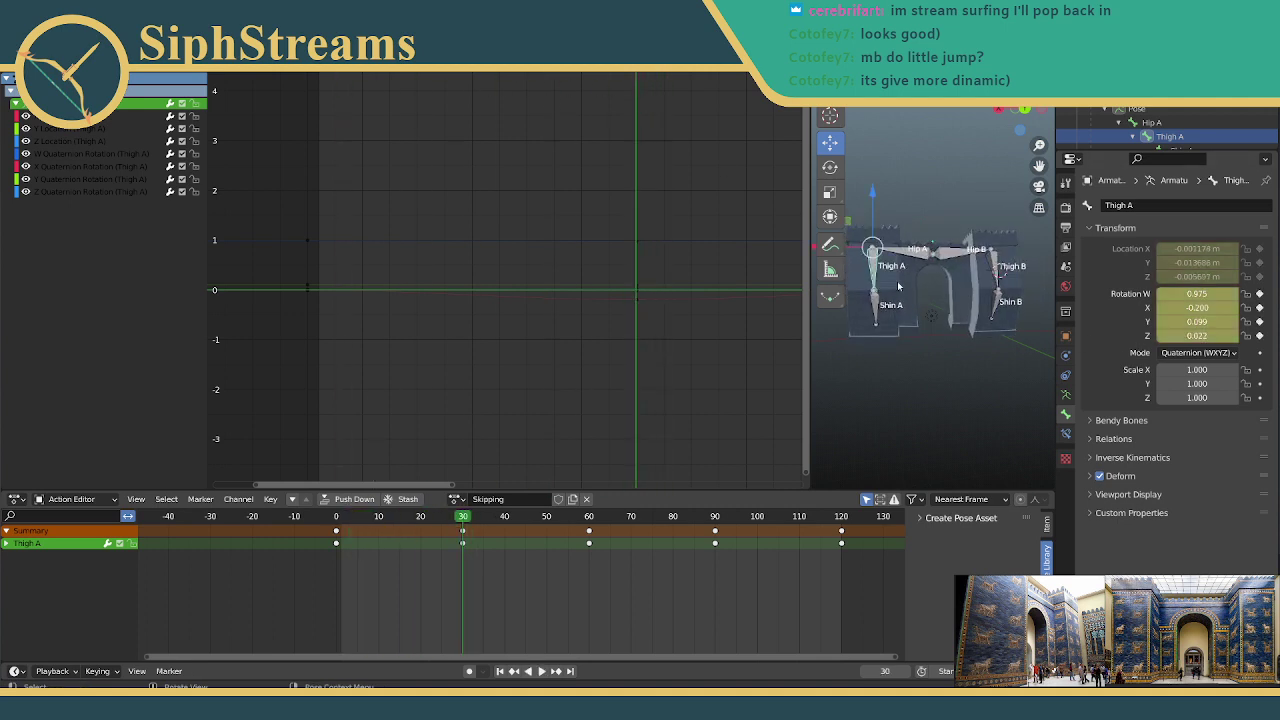
middle_drag(897, 281, 1027, 291)
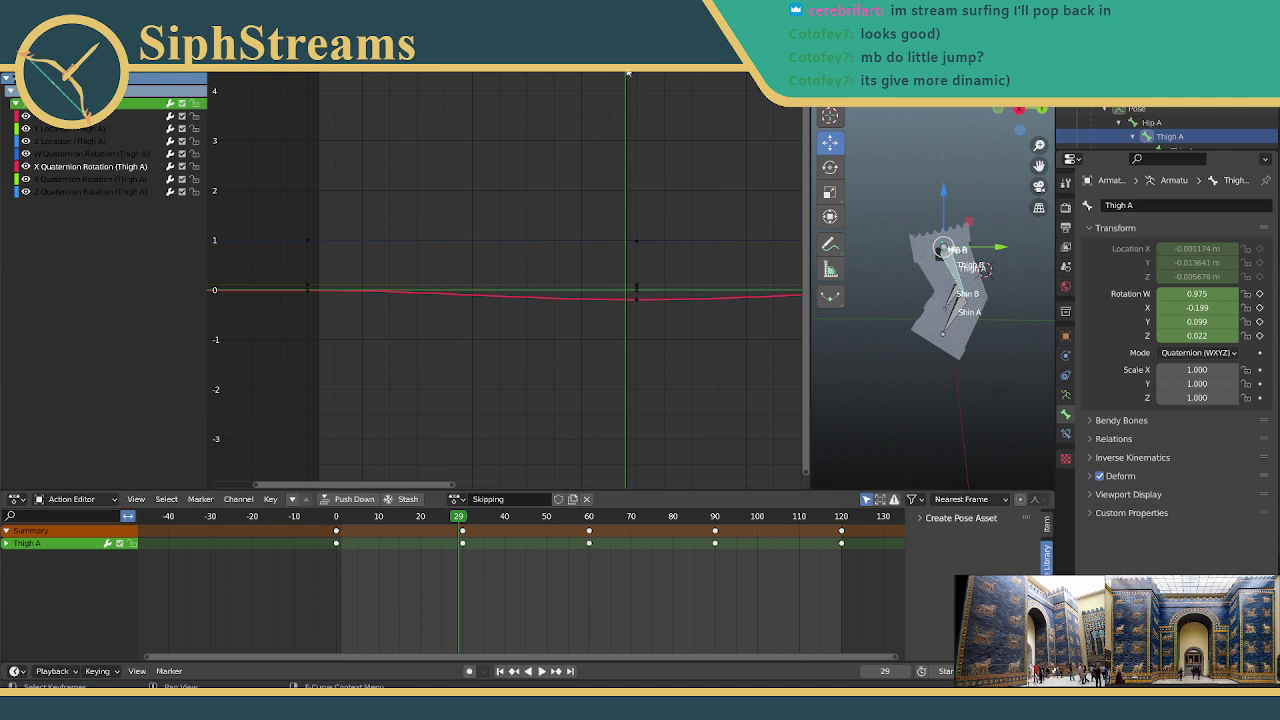
key(space)
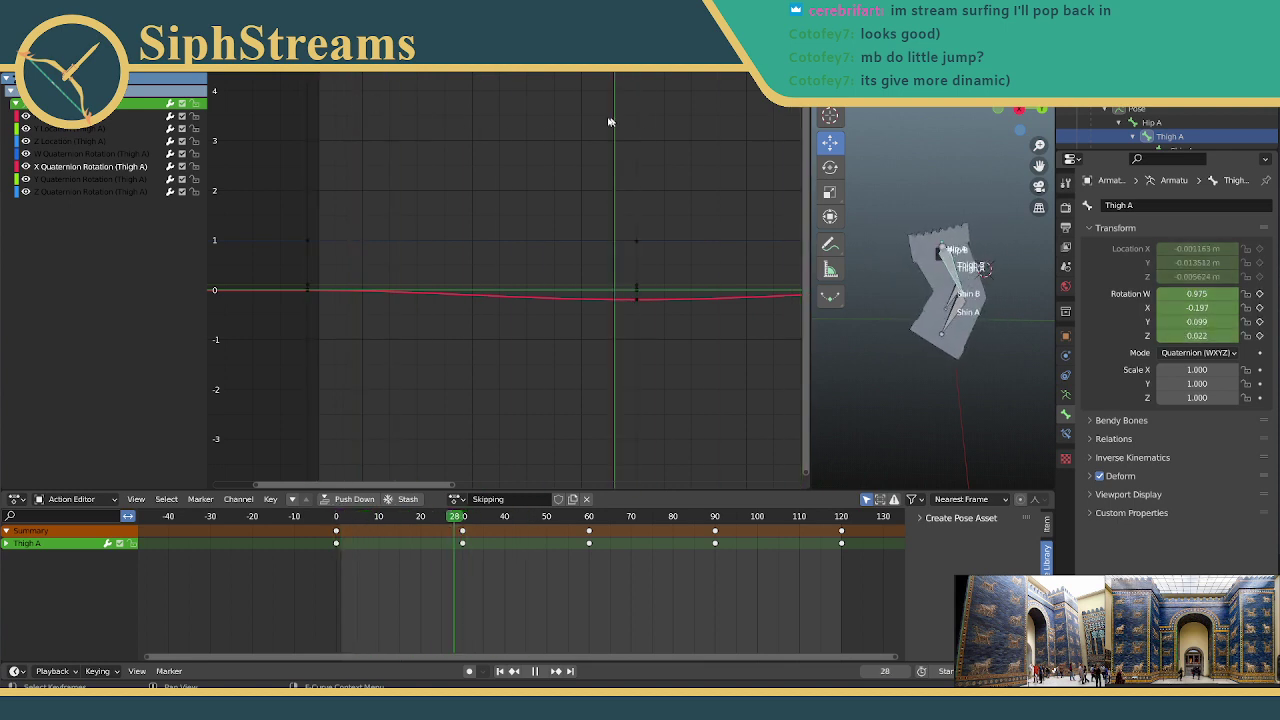
middle_drag(928, 221, 931, 265)
click(541, 671)
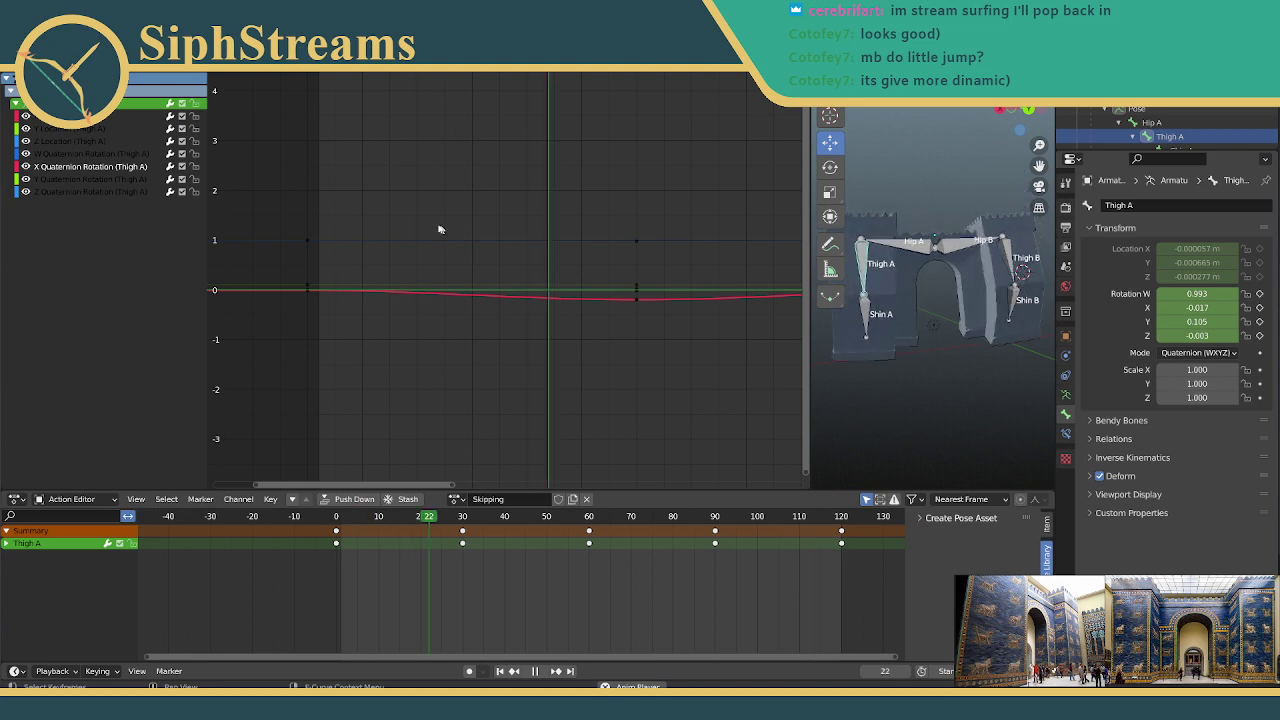
scroll(498, 195, down, 2)
scroll(569, 208, down, 3)
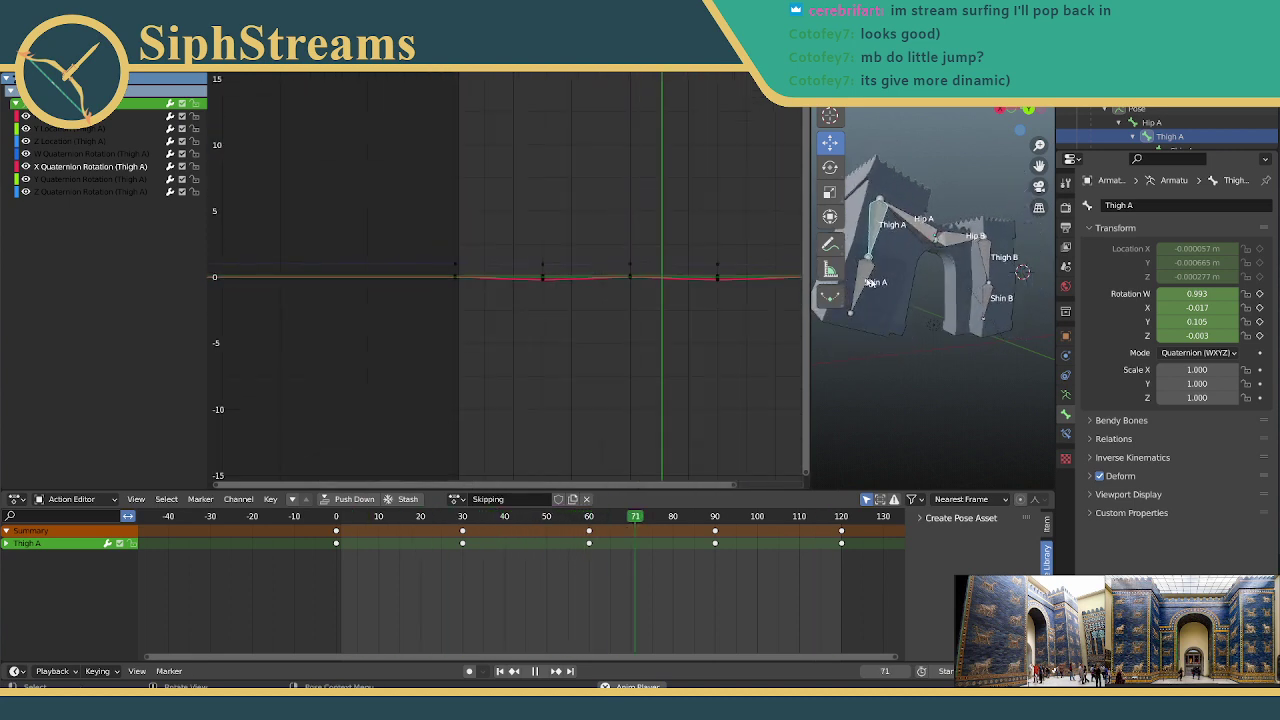
scroll(872, 267, down, 5)
Step: Show all bones' curves, collapse Thigh A and centre the blue curve
key(a)
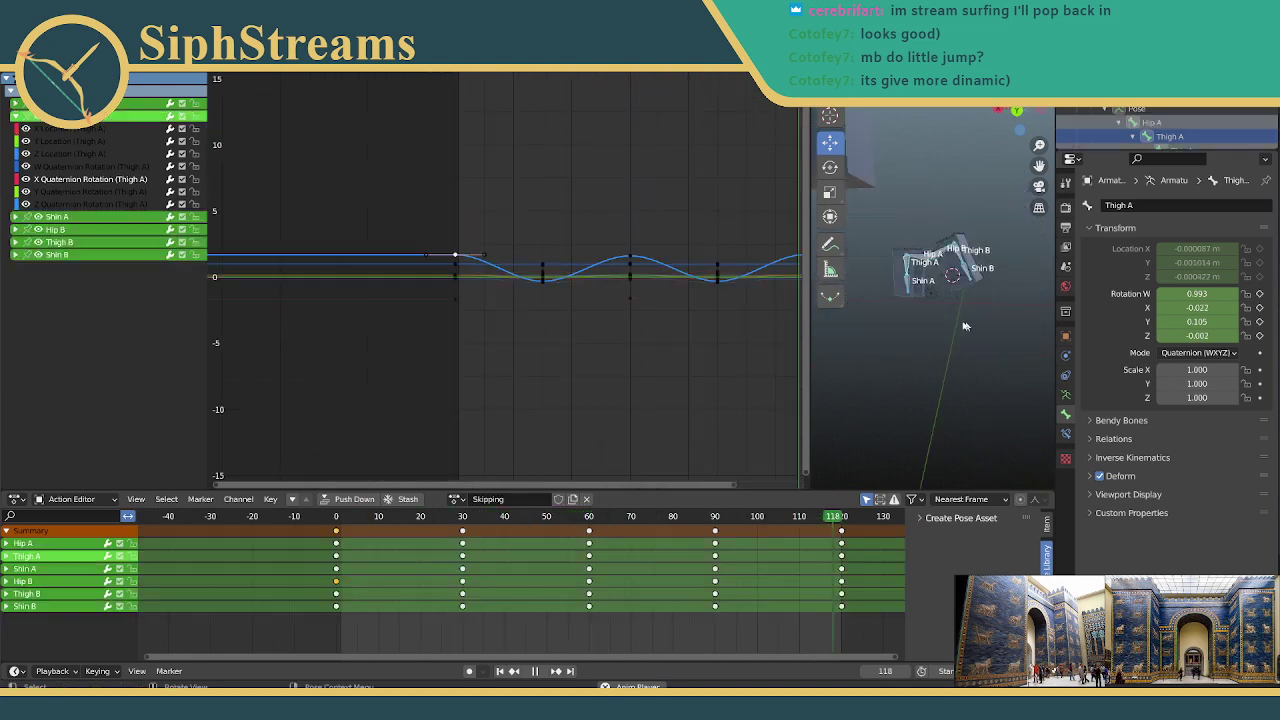
scroll(505, 255, up, 5)
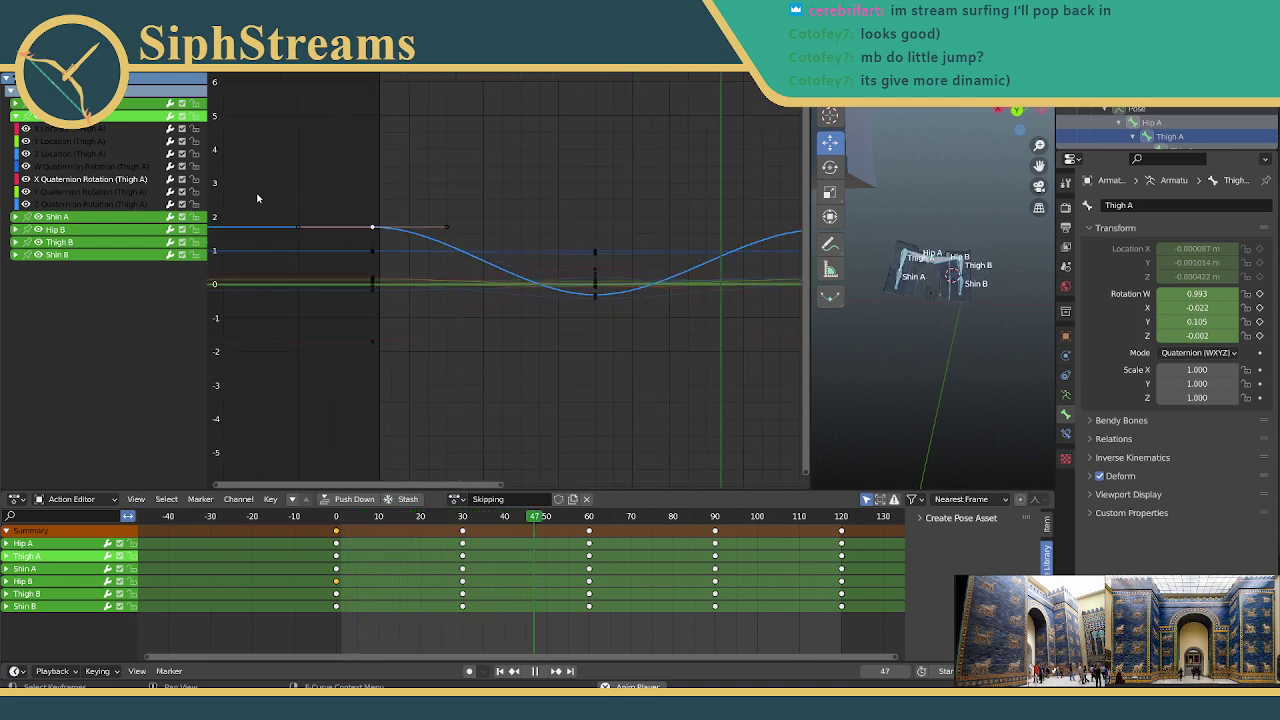
click(15, 117)
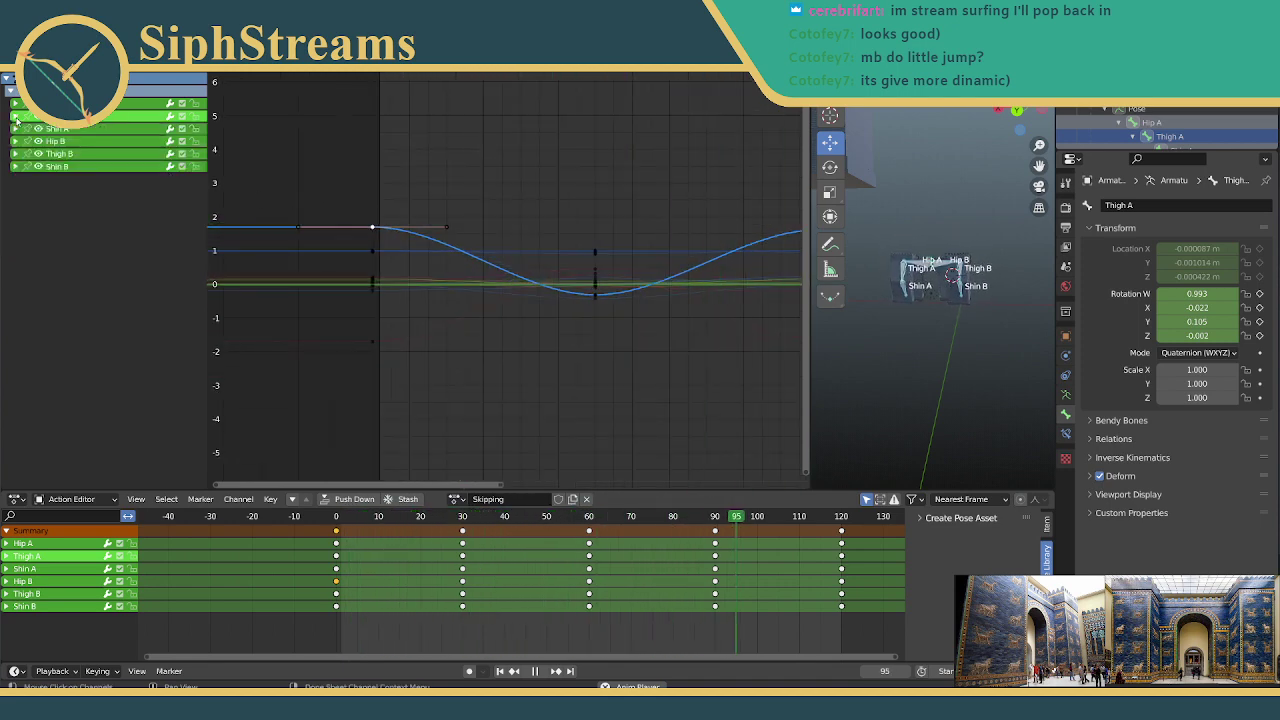
scroll(965, 242, up, 5)
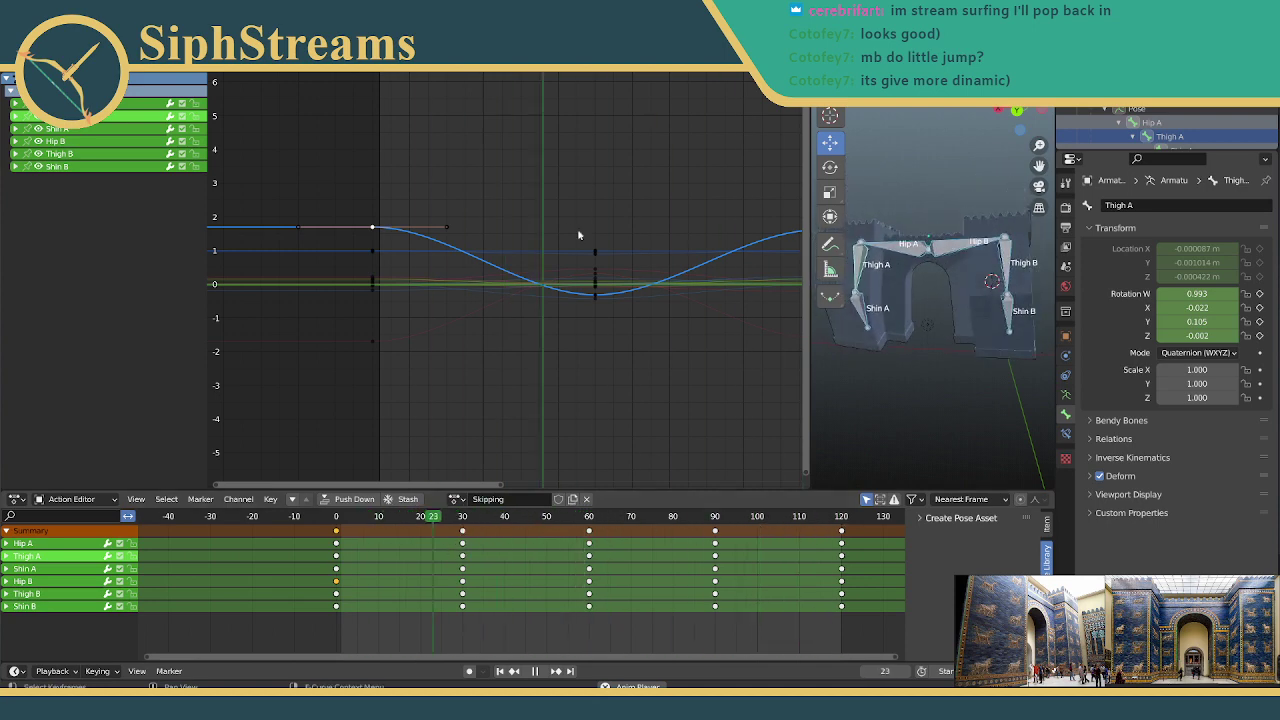
scroll(621, 302, up, 4)
middle_drag(621, 302, 470, 329)
scroll(508, 368, up, 4)
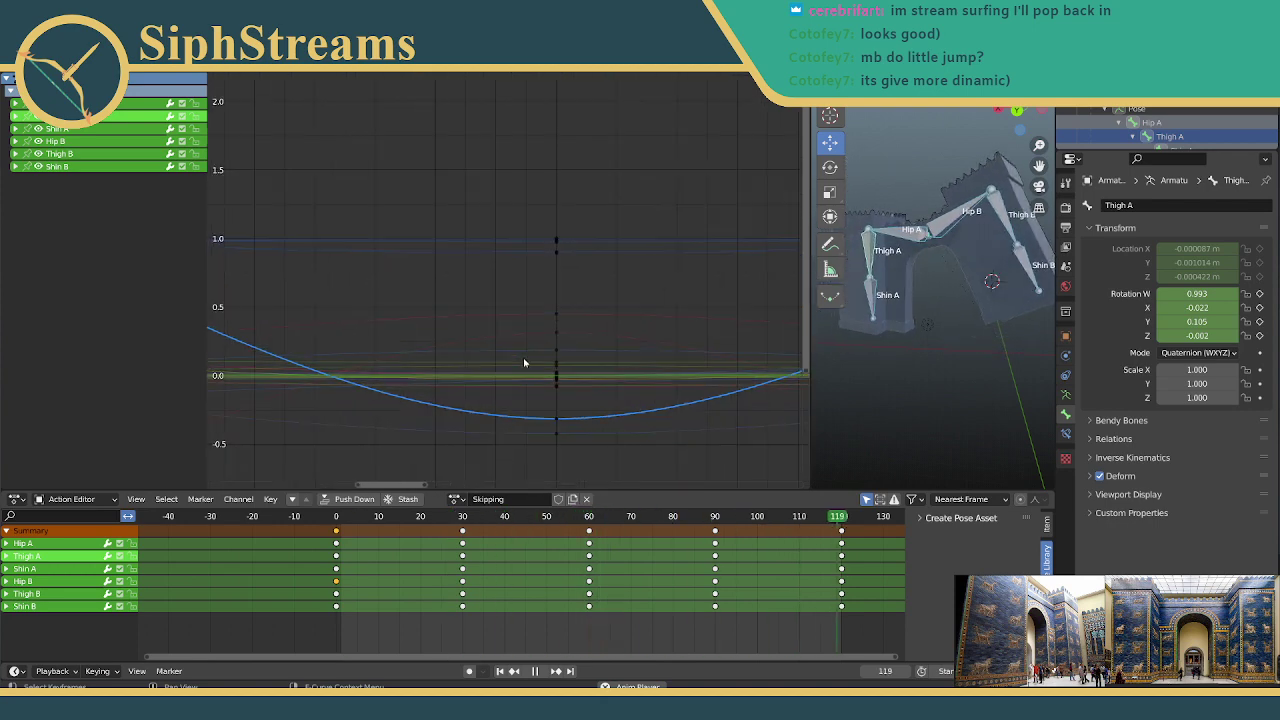
scroll(640, 350, down, 3)
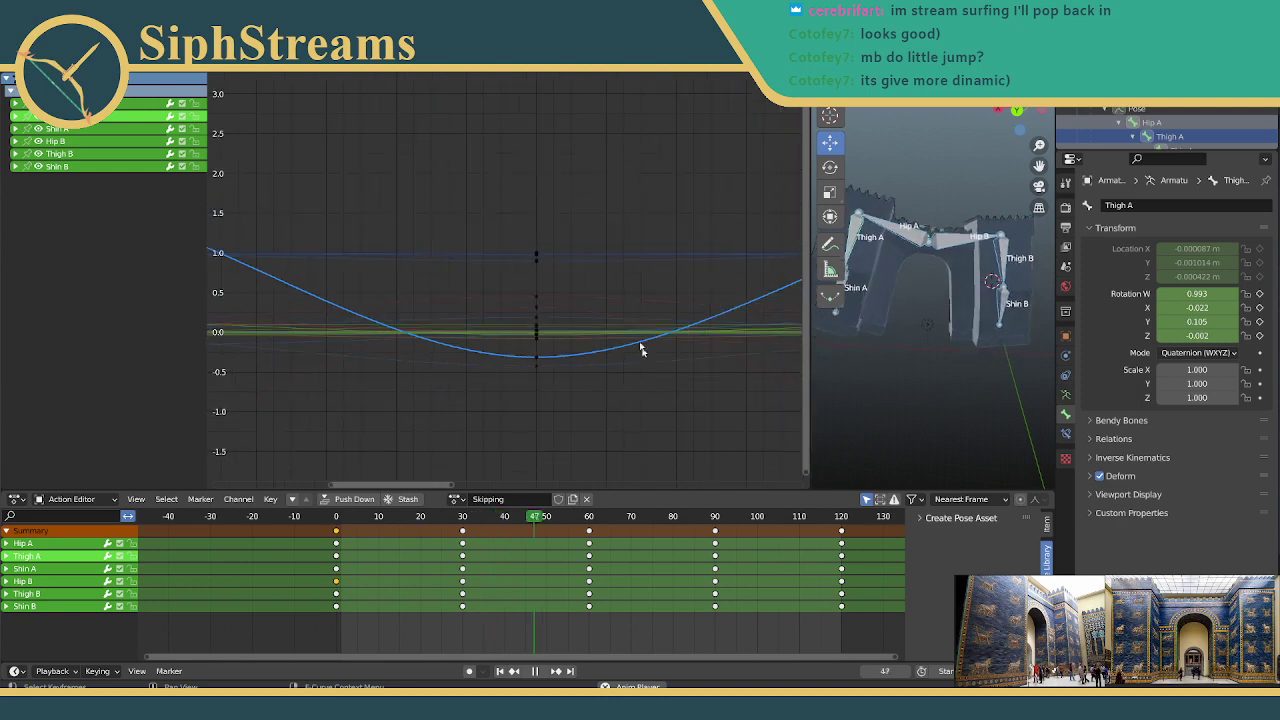
Step: Rotate the handles of the blue curve's lowest key near frame 30 to deepen the dip
click(536, 357)
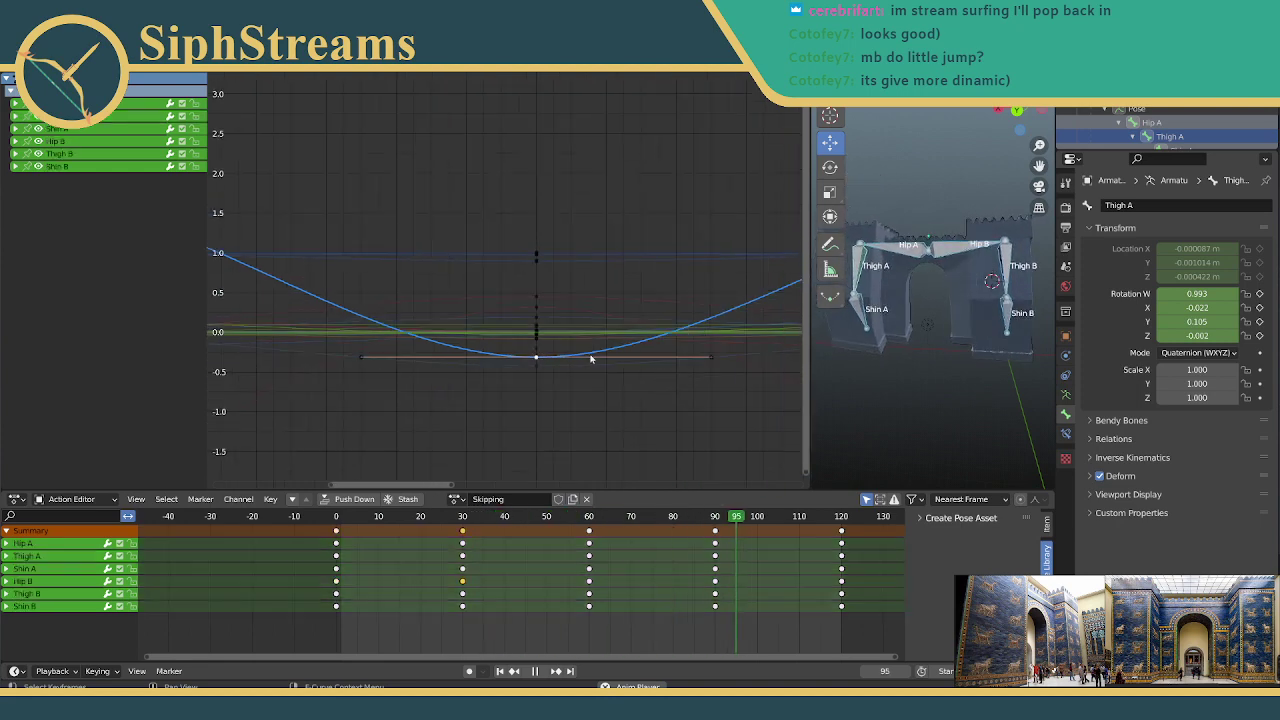
key(r)
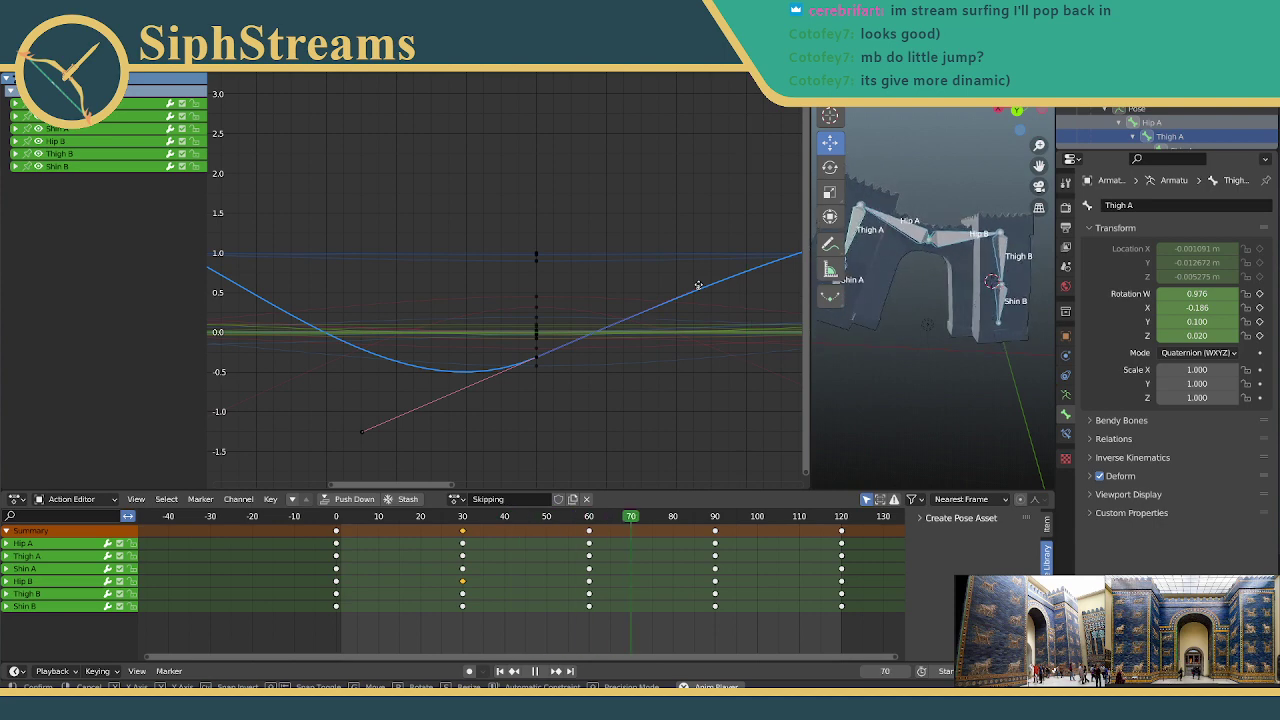
click(698, 285)
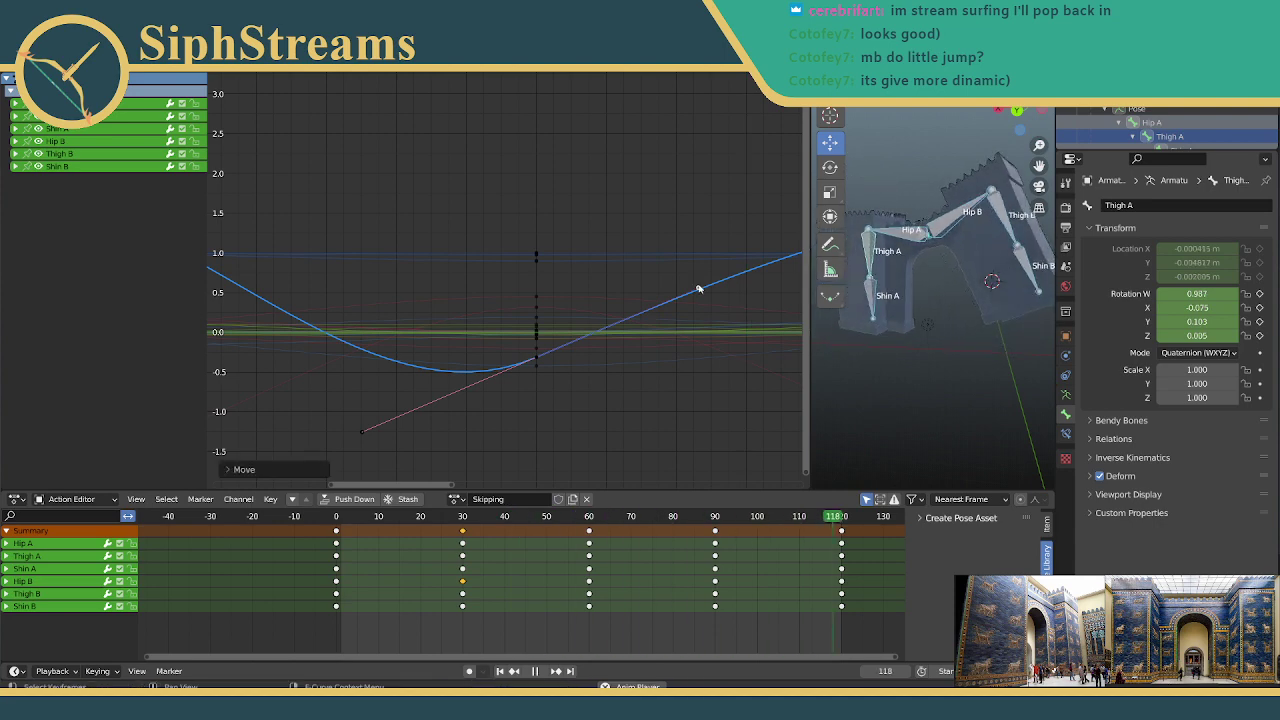
drag(352, 245, 718, 372)
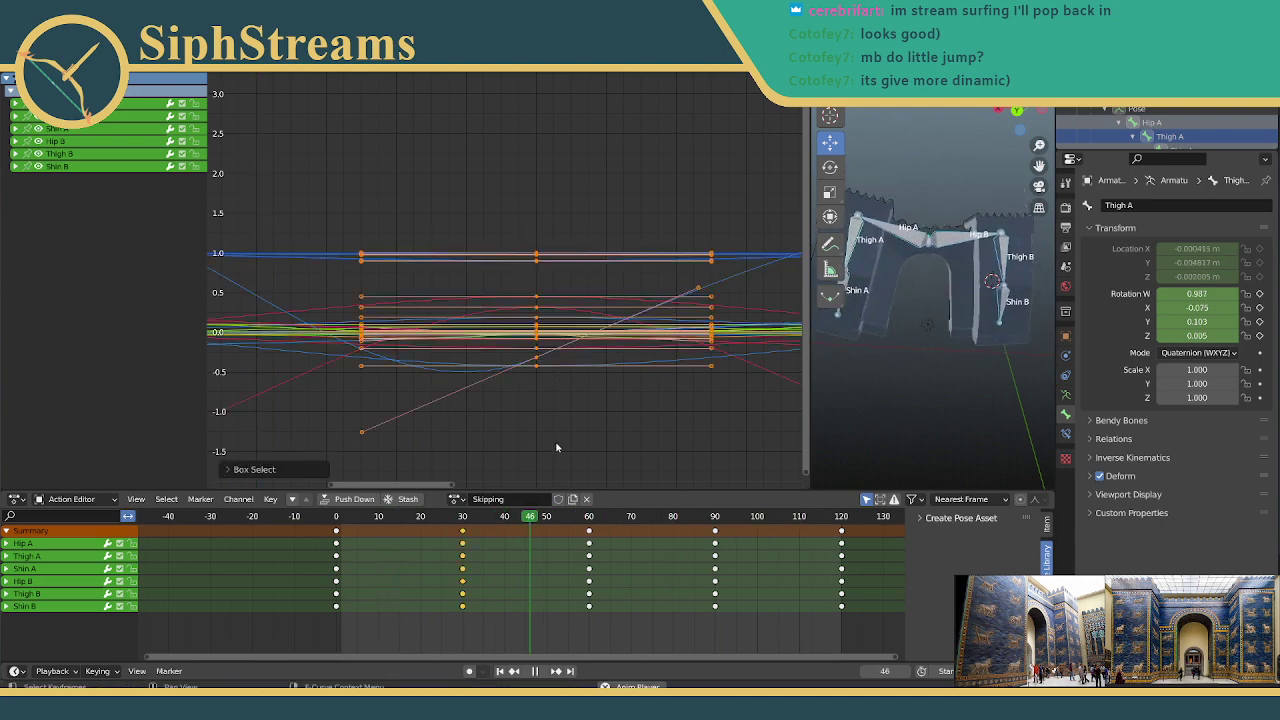
key(r)
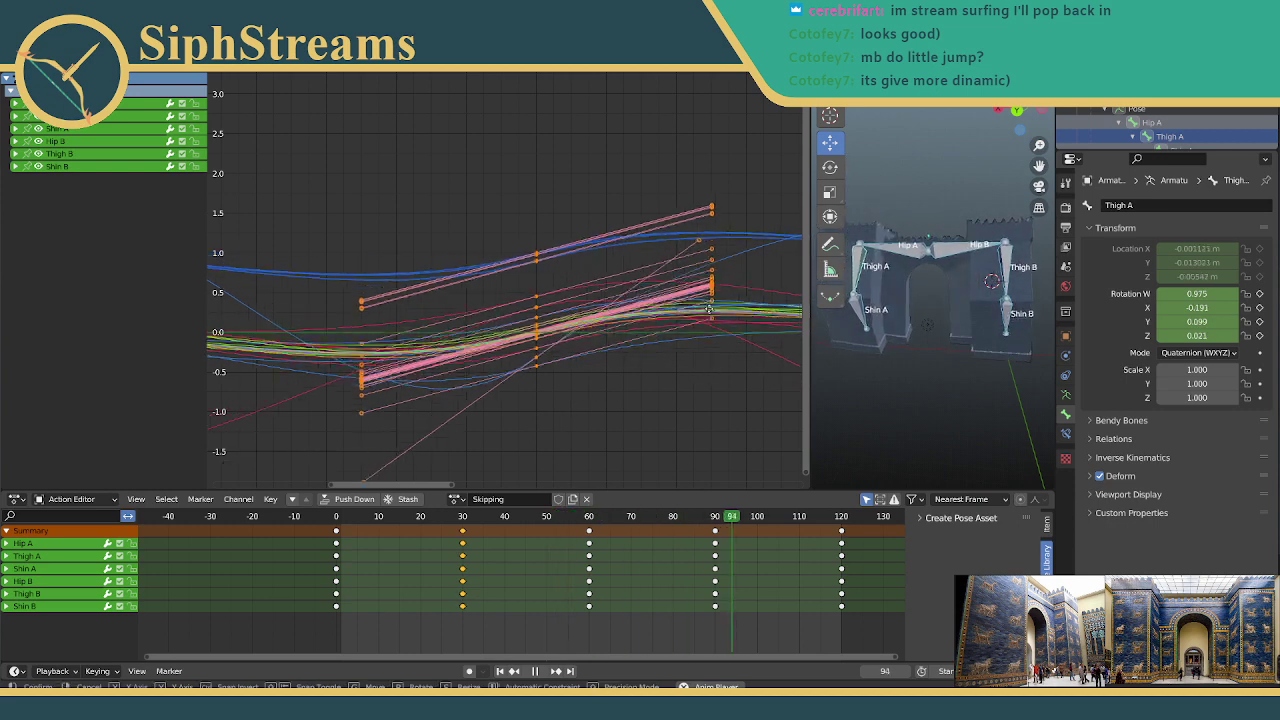
click(695, 273)
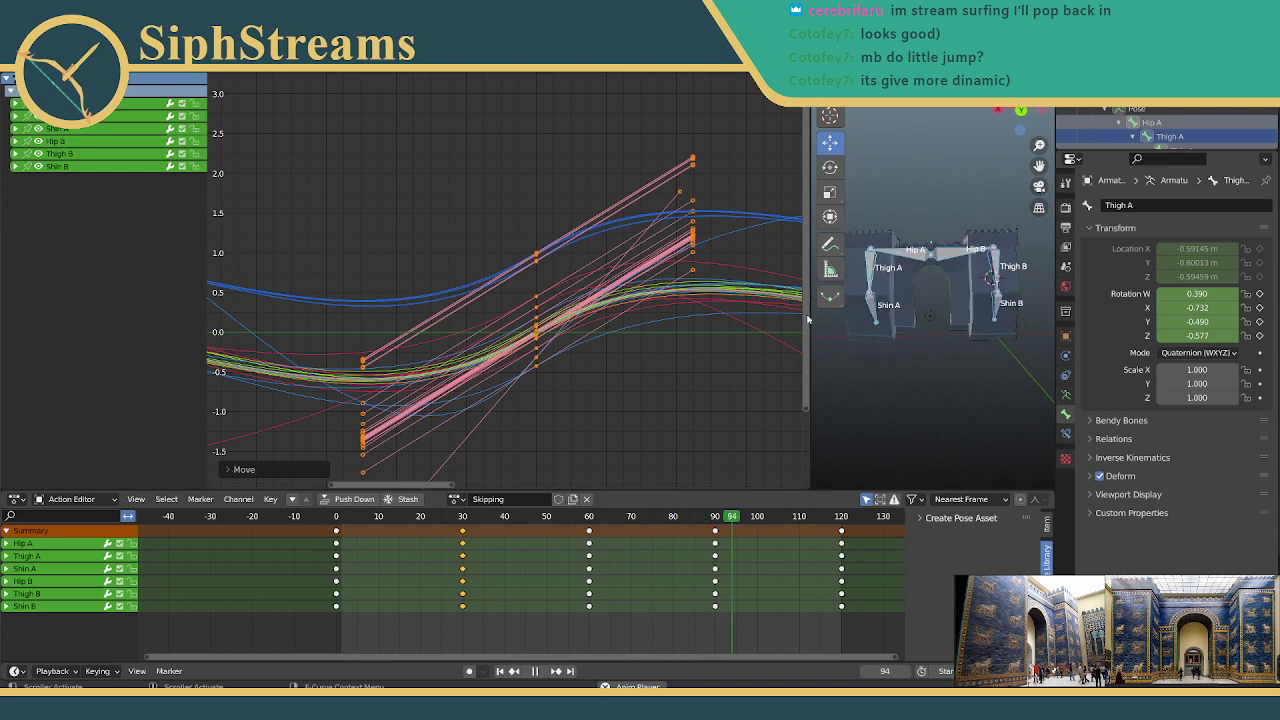
drag(808, 305, 250, 309)
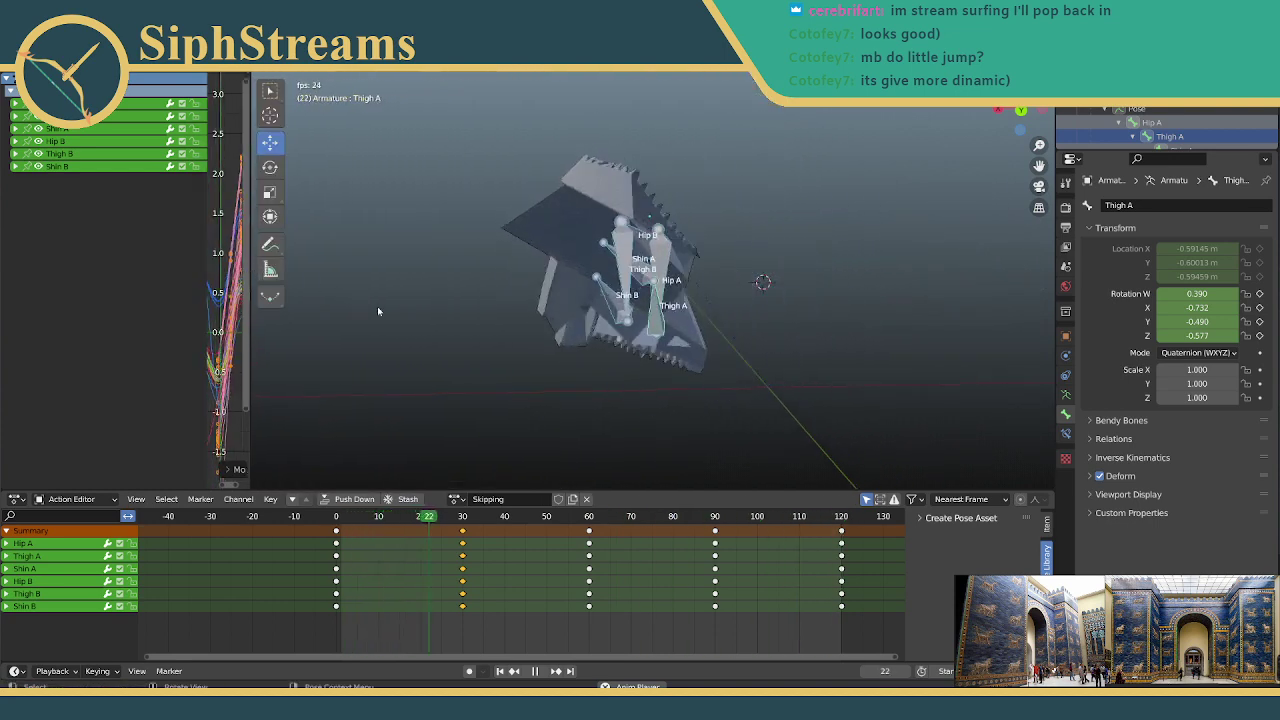
middle_drag(503, 300, 436, 300)
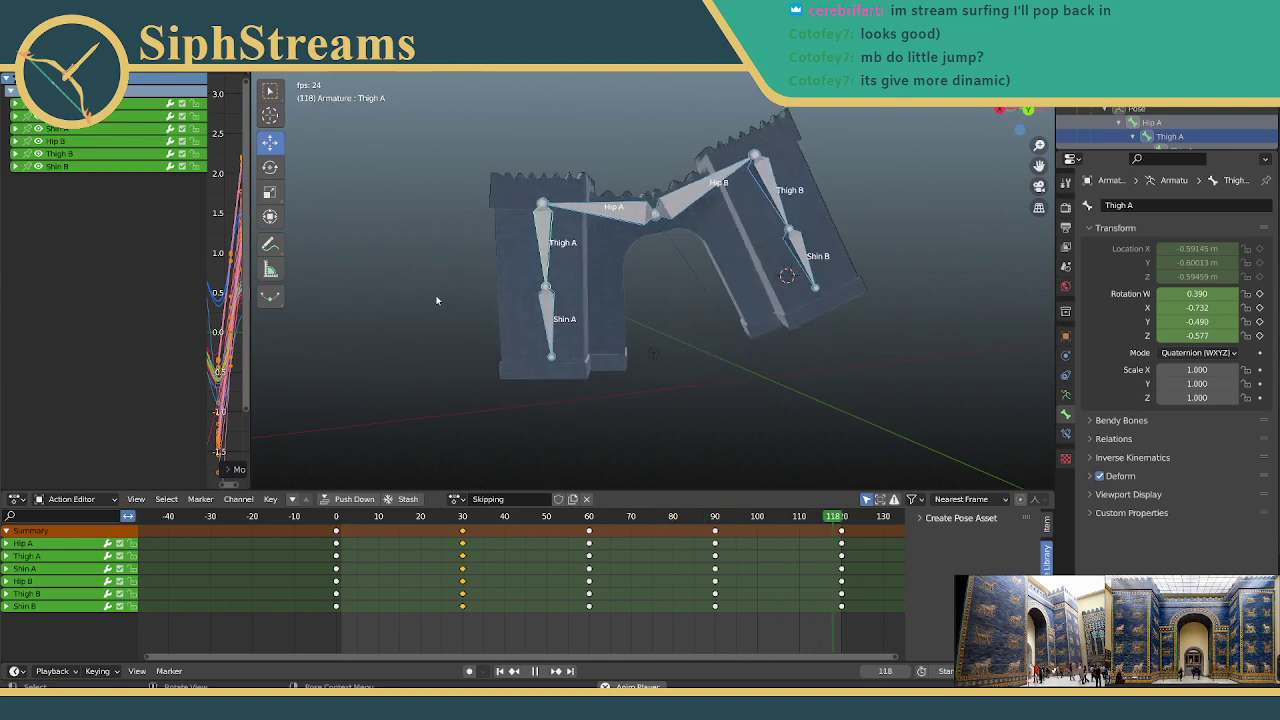
middle_drag(427, 300, 618, 306)
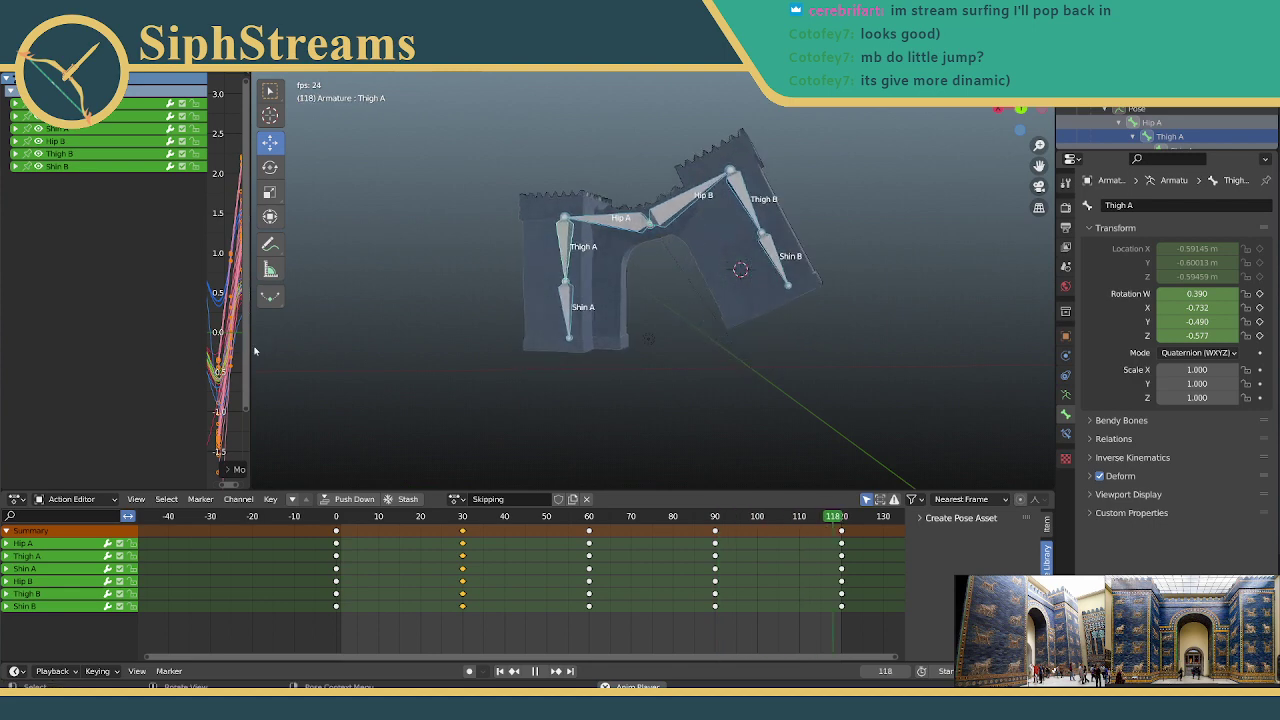
drag(251, 300, 776, 340)
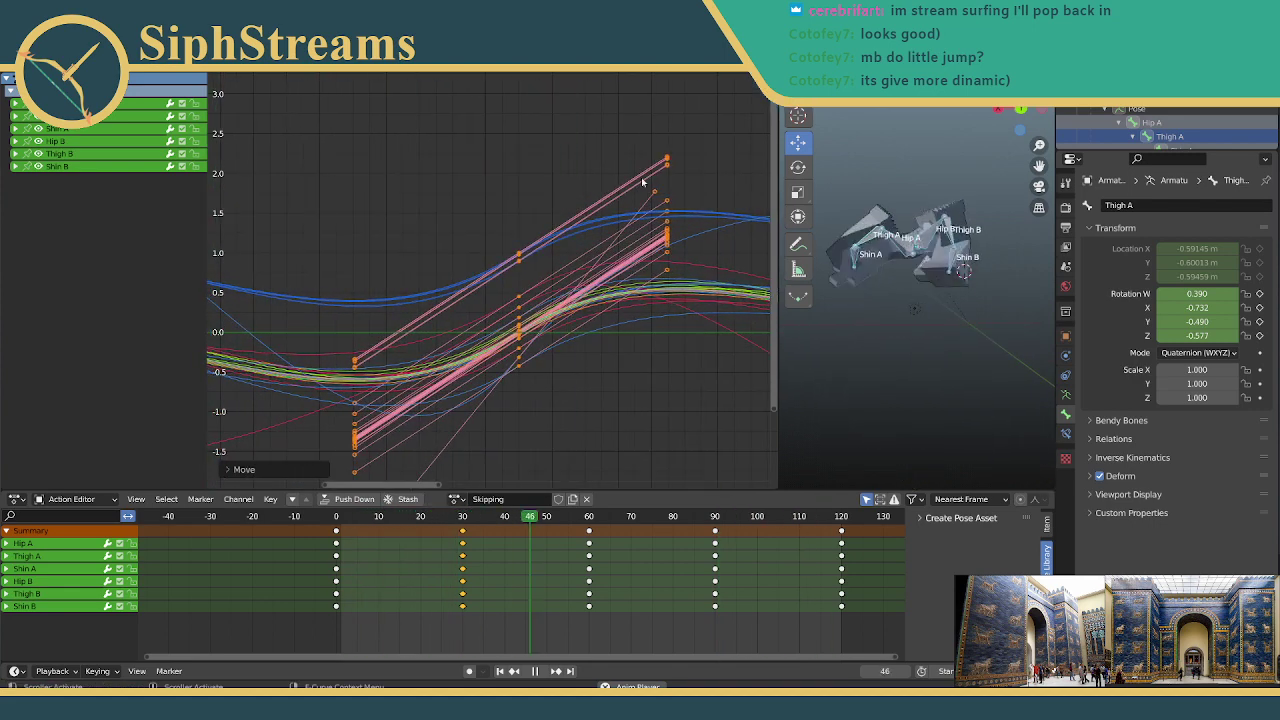
key(s)
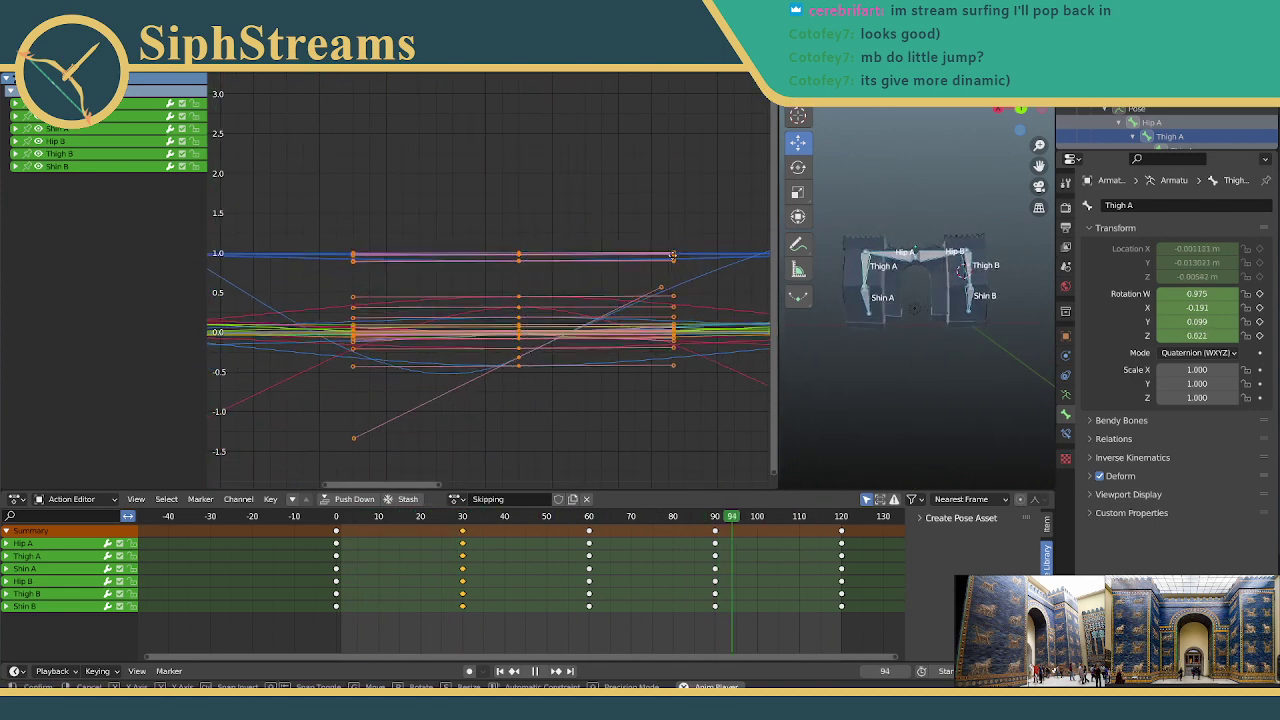
click(673, 260)
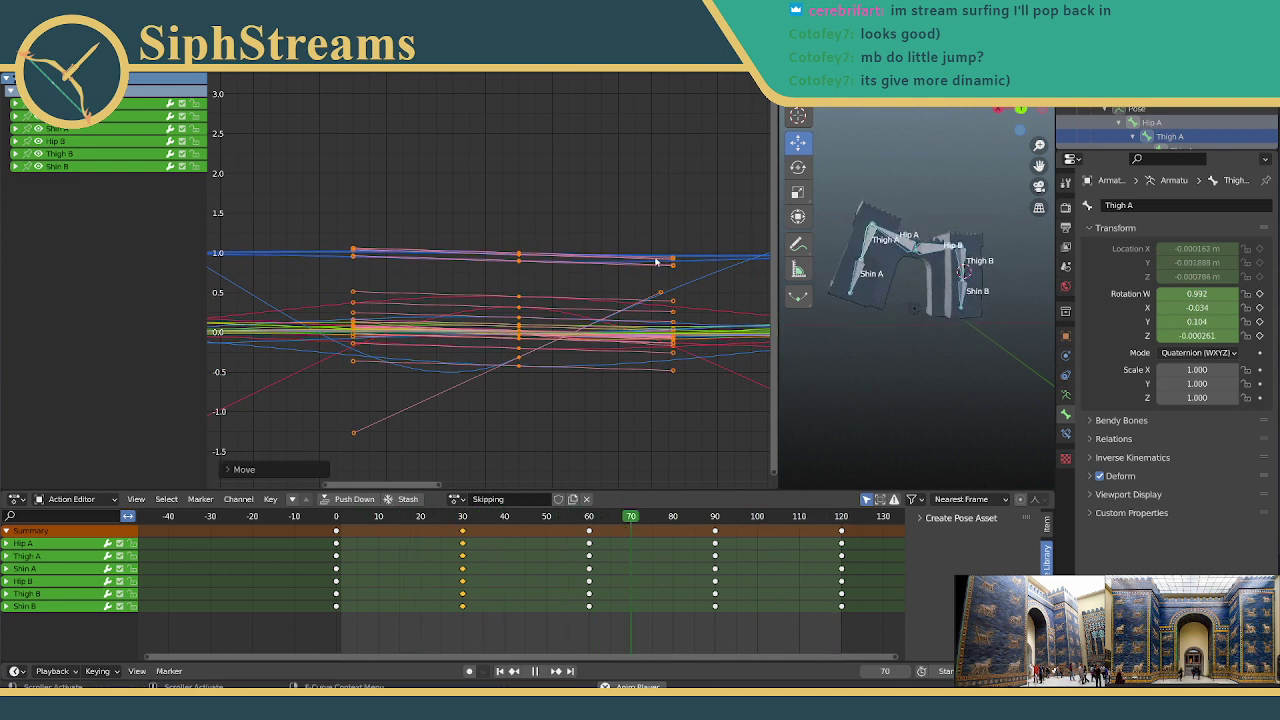
key(s)
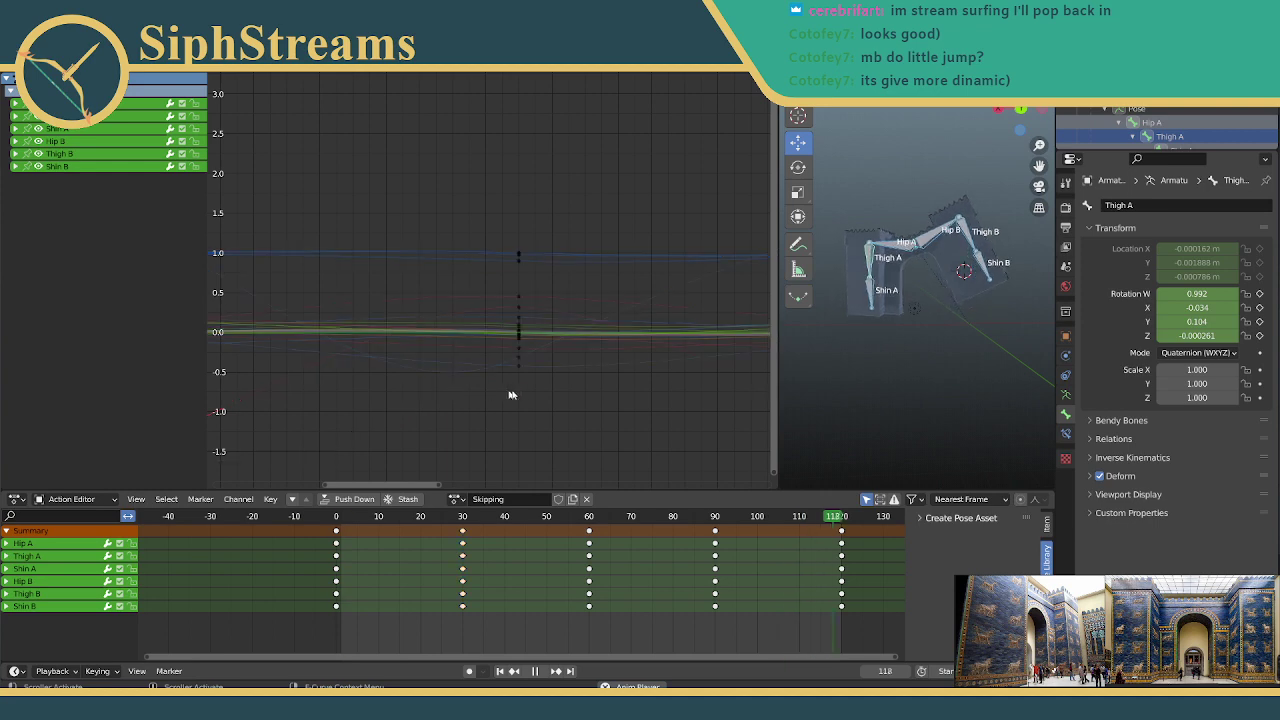
click(518, 395)
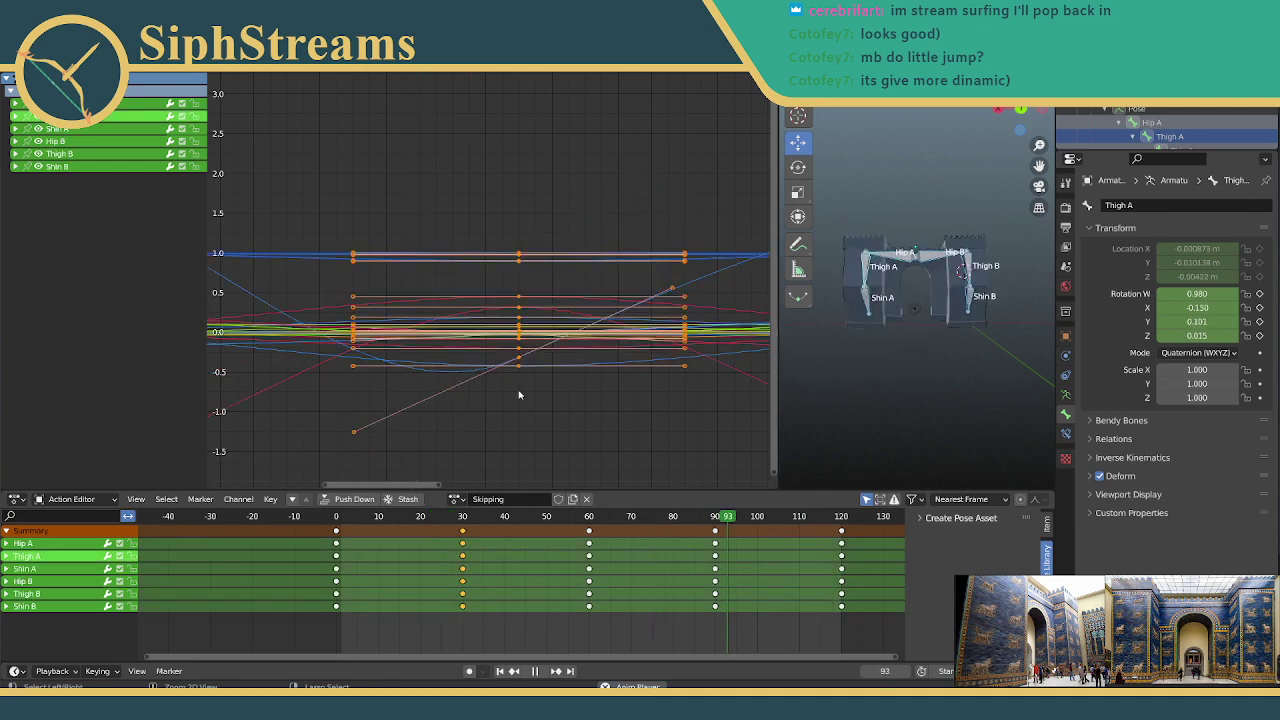
click(518, 395)
click(517, 378)
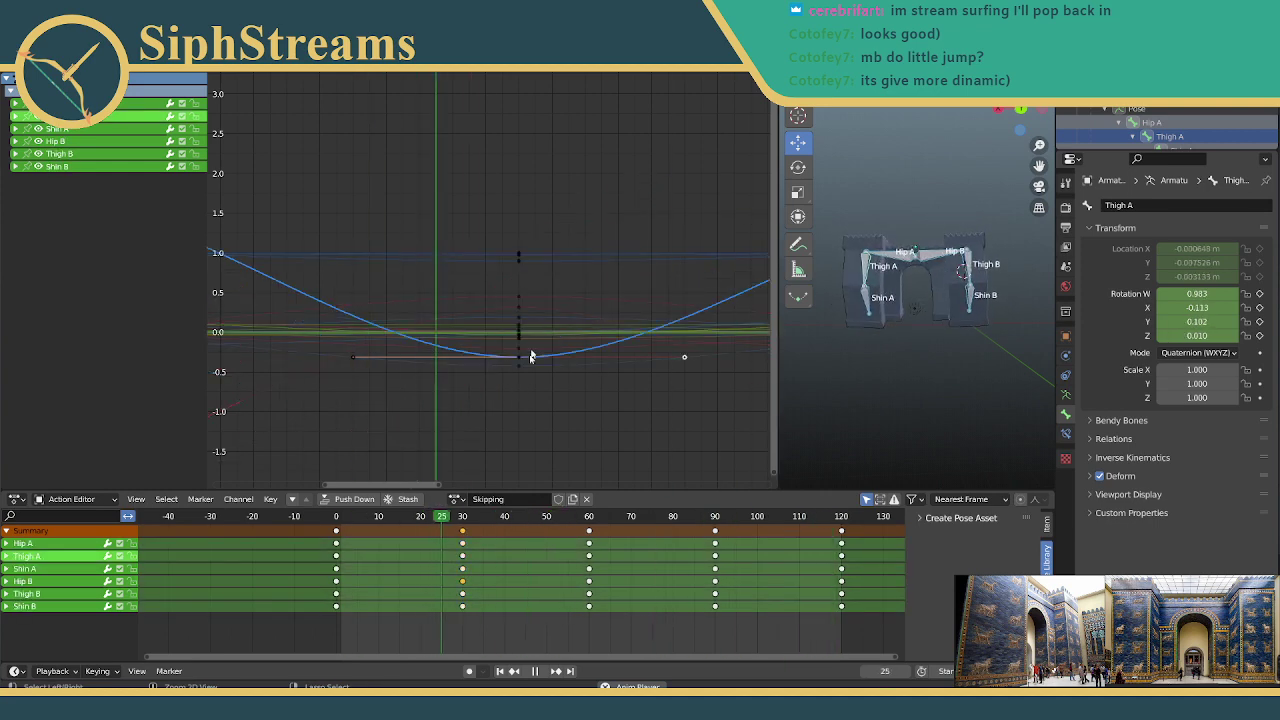
scroll(523, 386, up, 3)
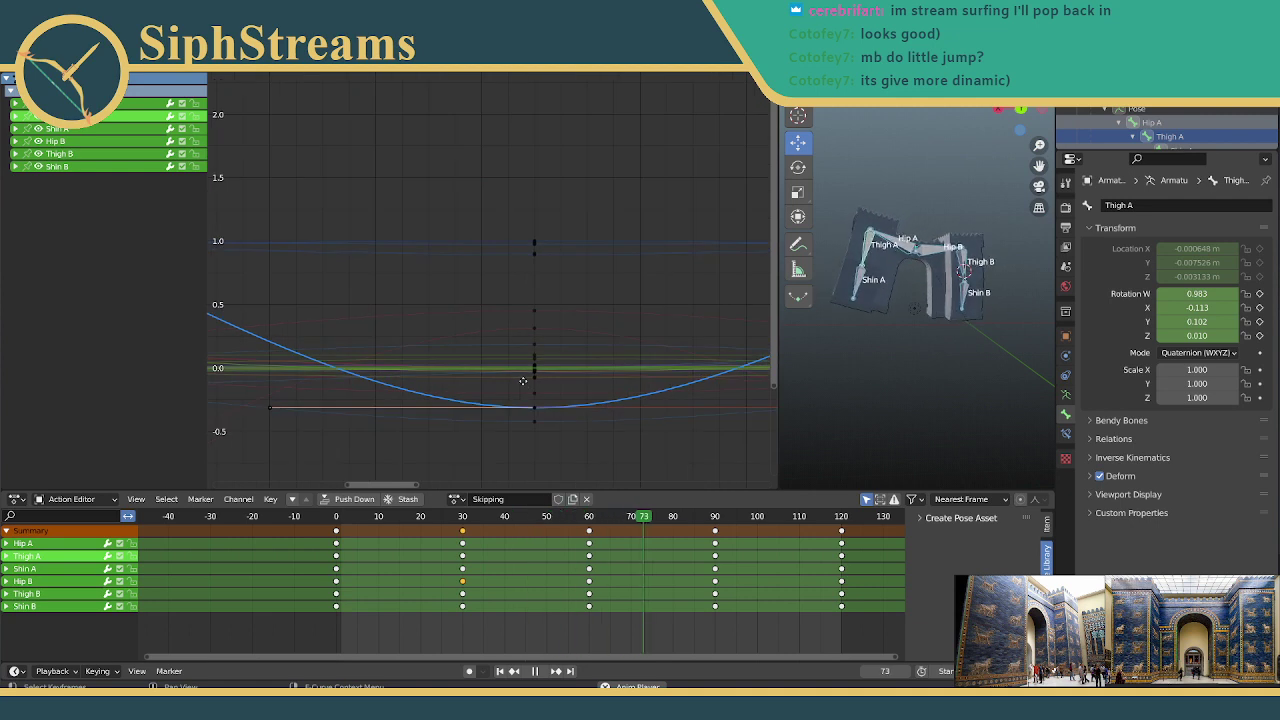
middle_drag(523, 381, 400, 337)
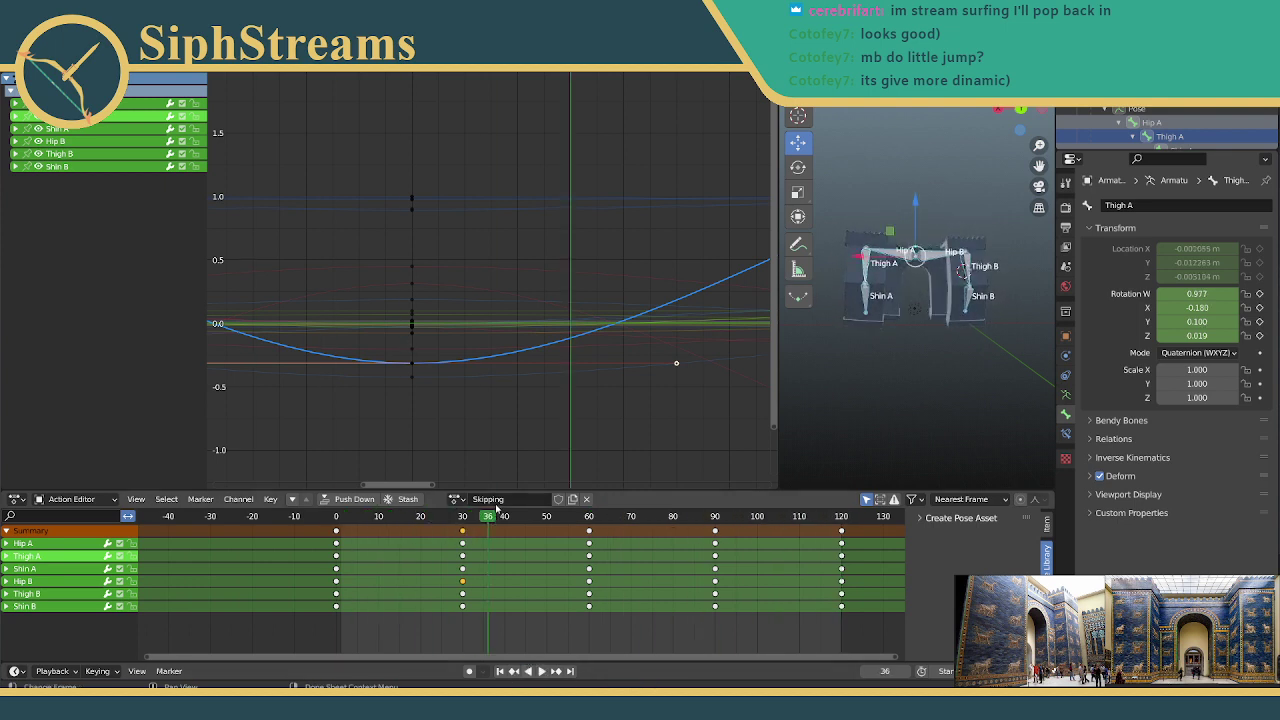
drag(475, 516, 435, 520)
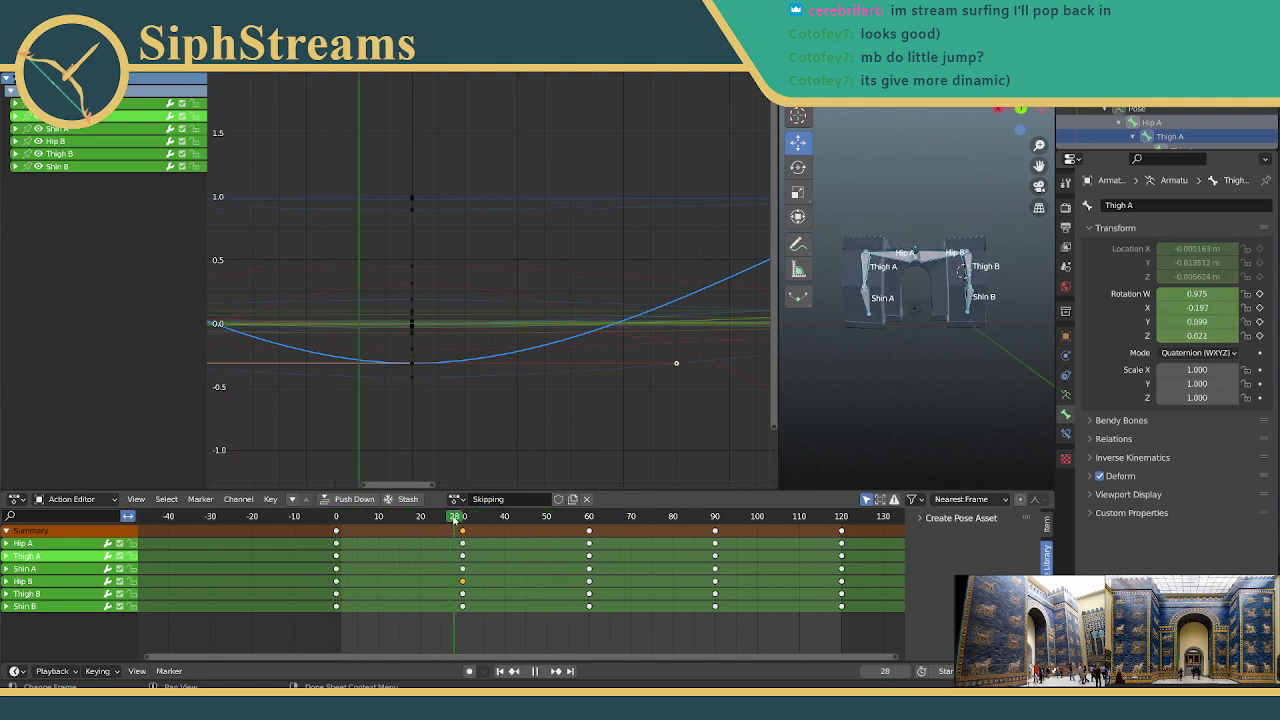
drag(456, 517, 465, 518)
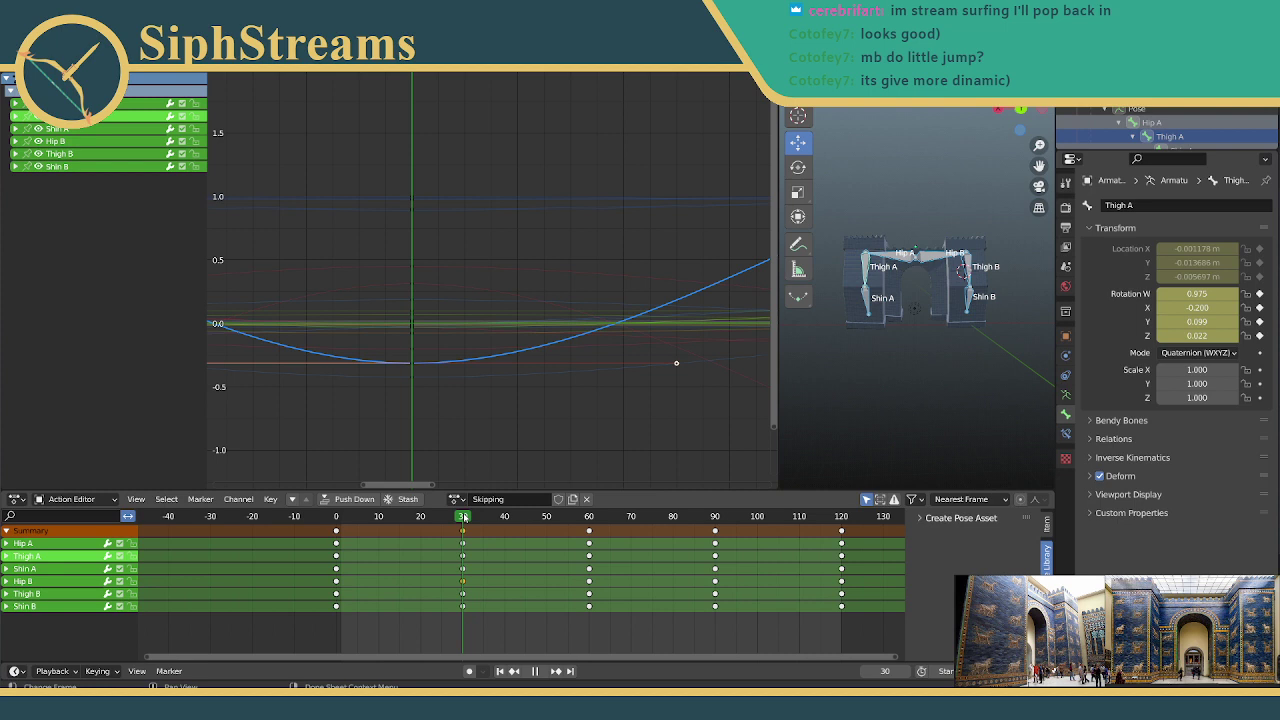
drag(464, 517, 468, 517)
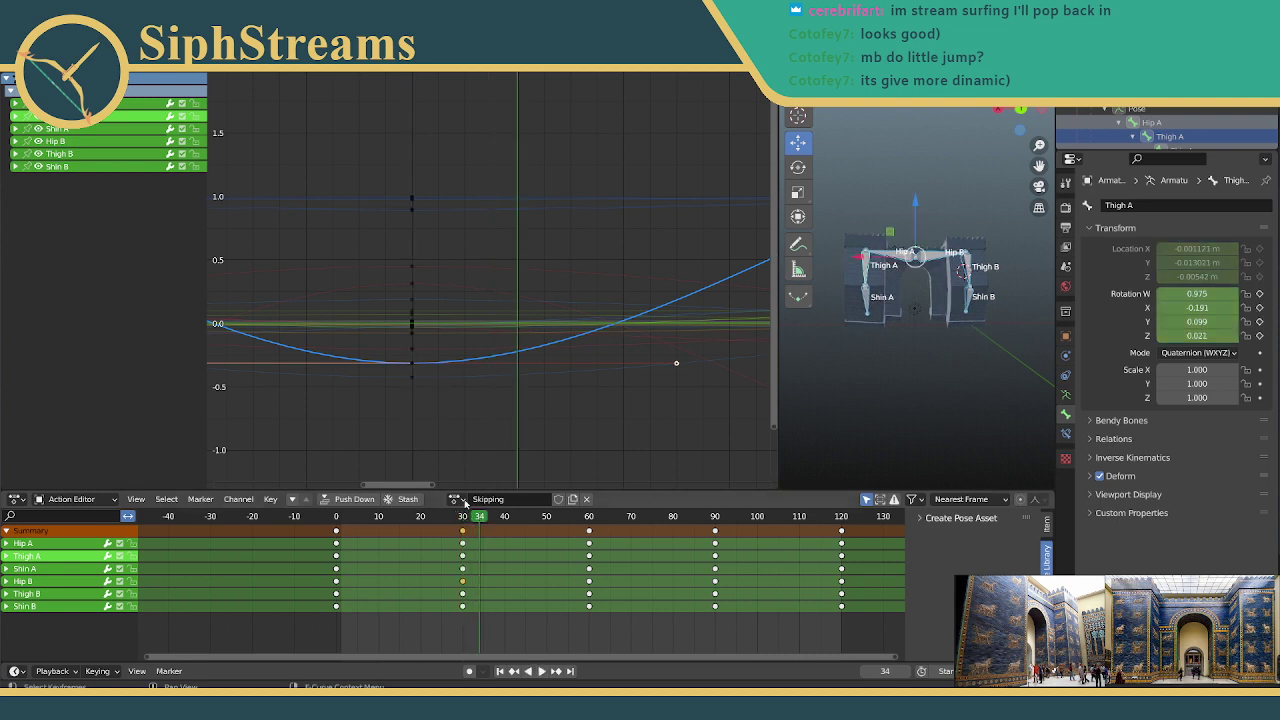
drag(479, 517, 462, 520)
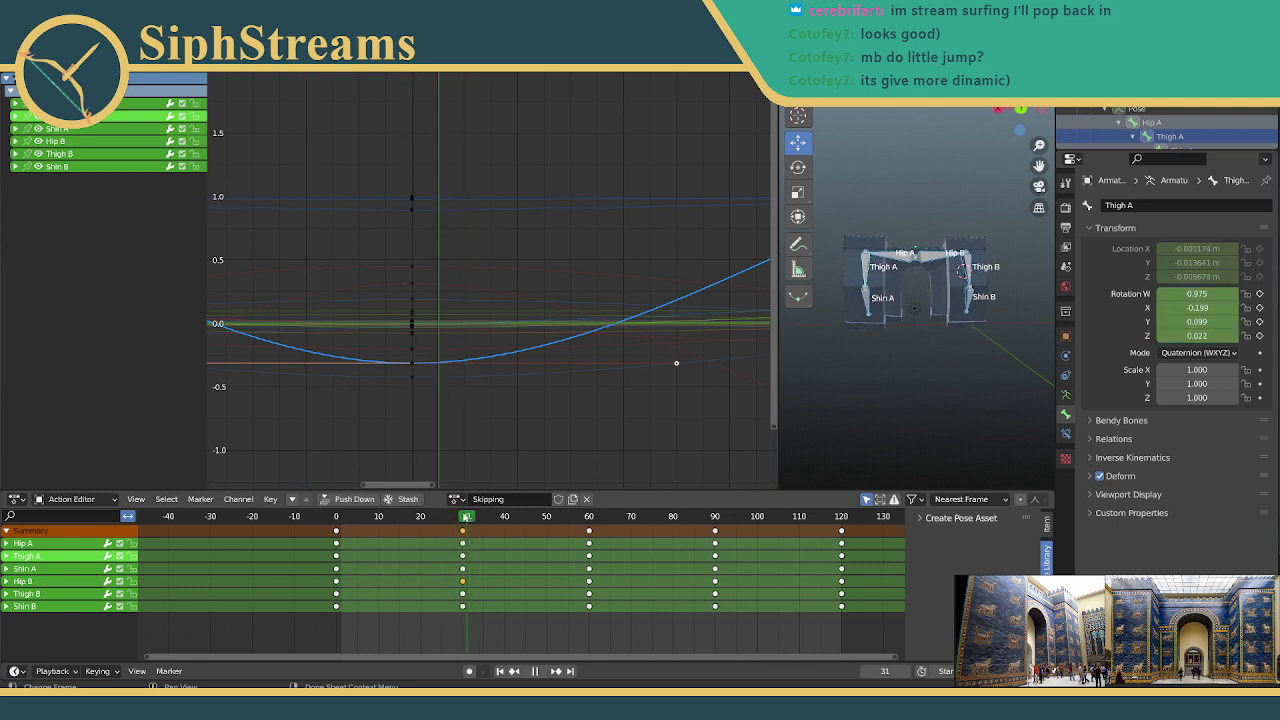
mouse_move(463, 516)
mouse_down()
mouse_move(507, 516)
mouse_move(466, 516)
mouse_up()
key(space)
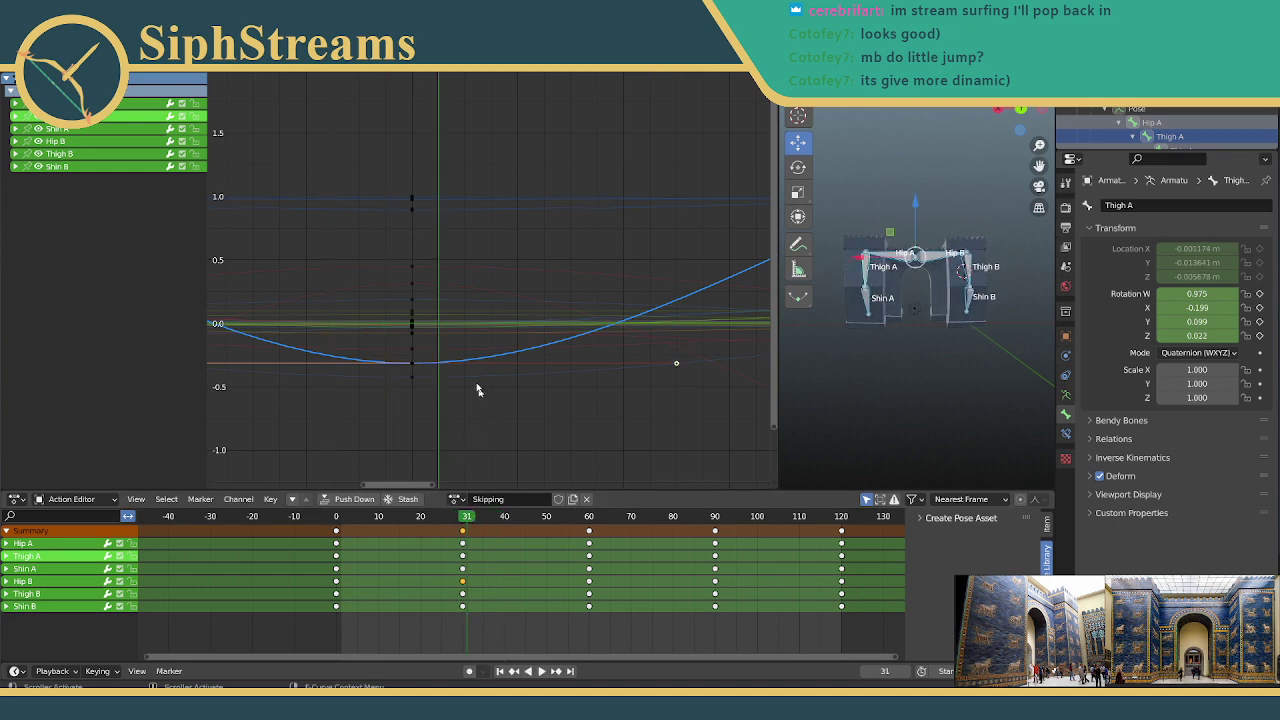
key(shift+ctrl+space)
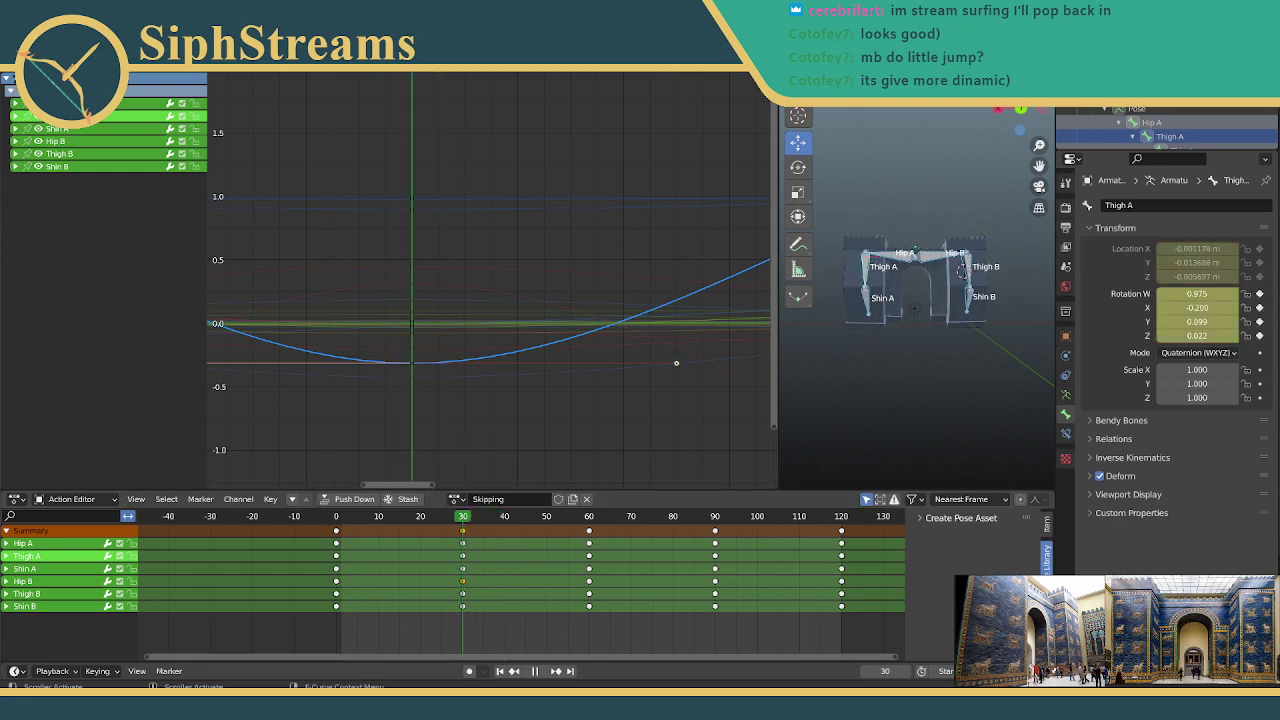
drag(412, 82, 686, 129)
click(635, 118)
click(612, 197)
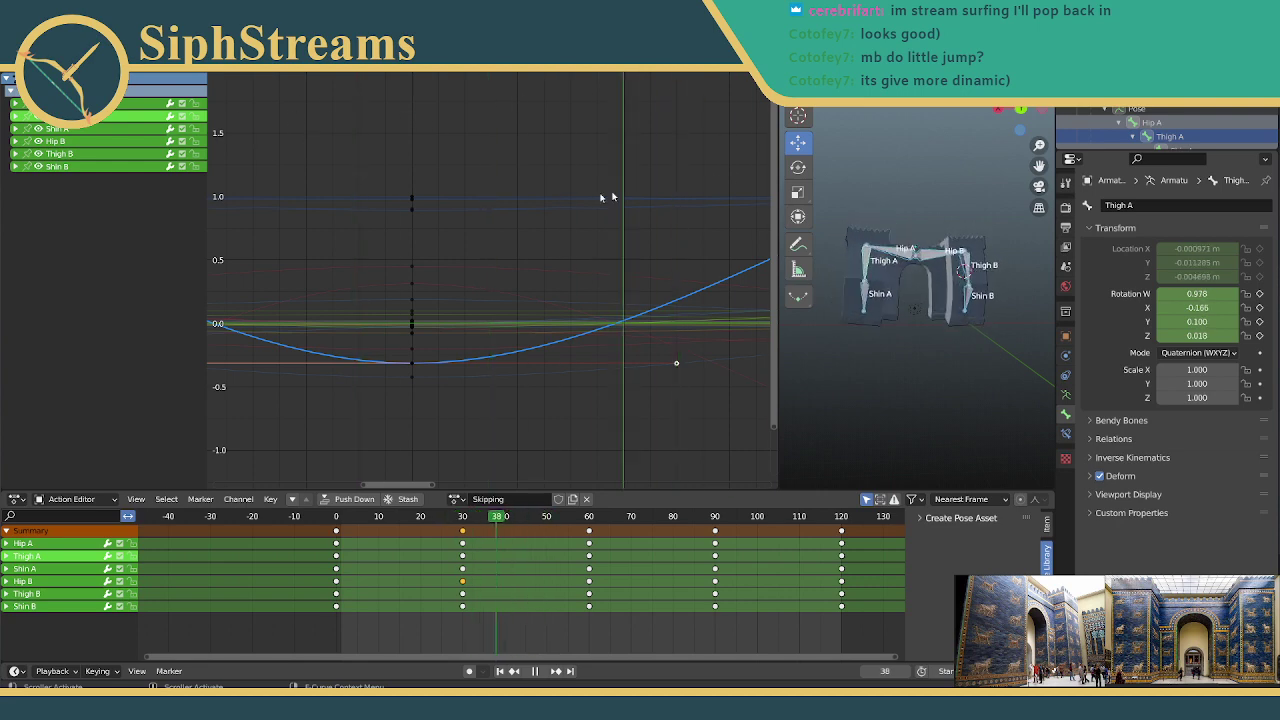
drag(612, 197, 355, 195)
click(482, 264)
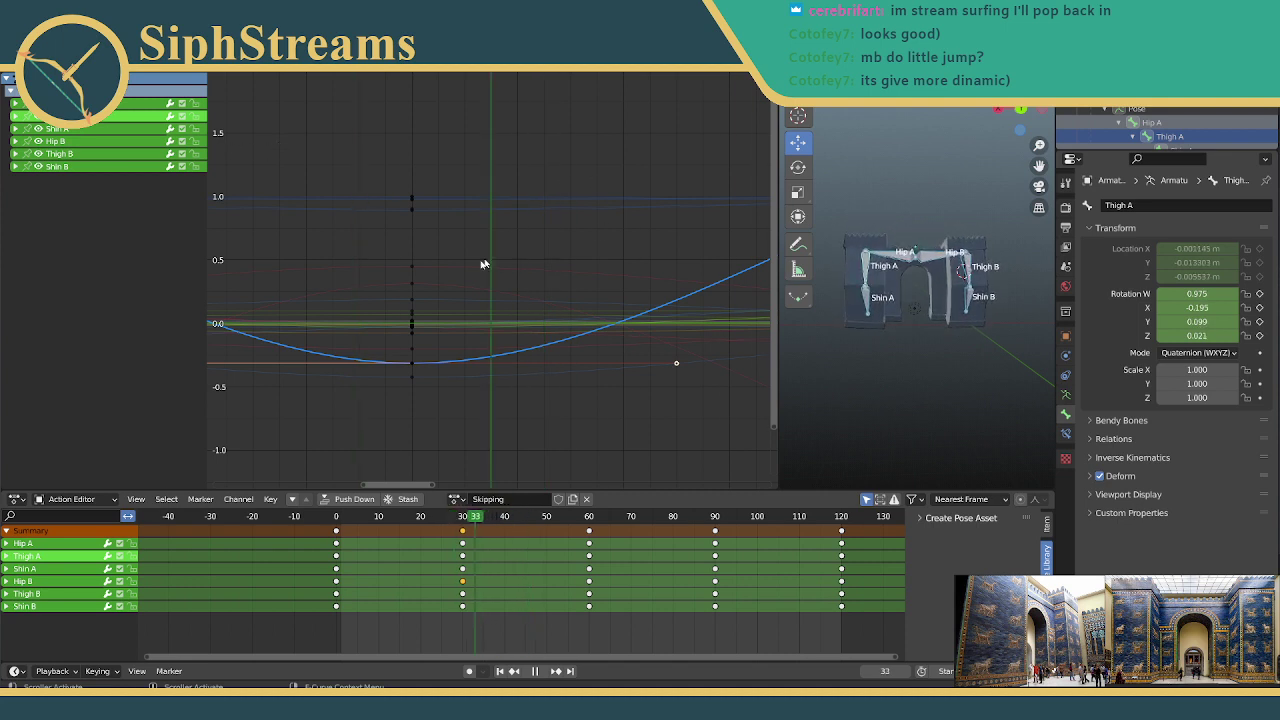
drag(482, 264, 409, 320)
Step: Select the Hip B bone and show its X, Y and Z Location curves in the Graph Editor
click(78, 145)
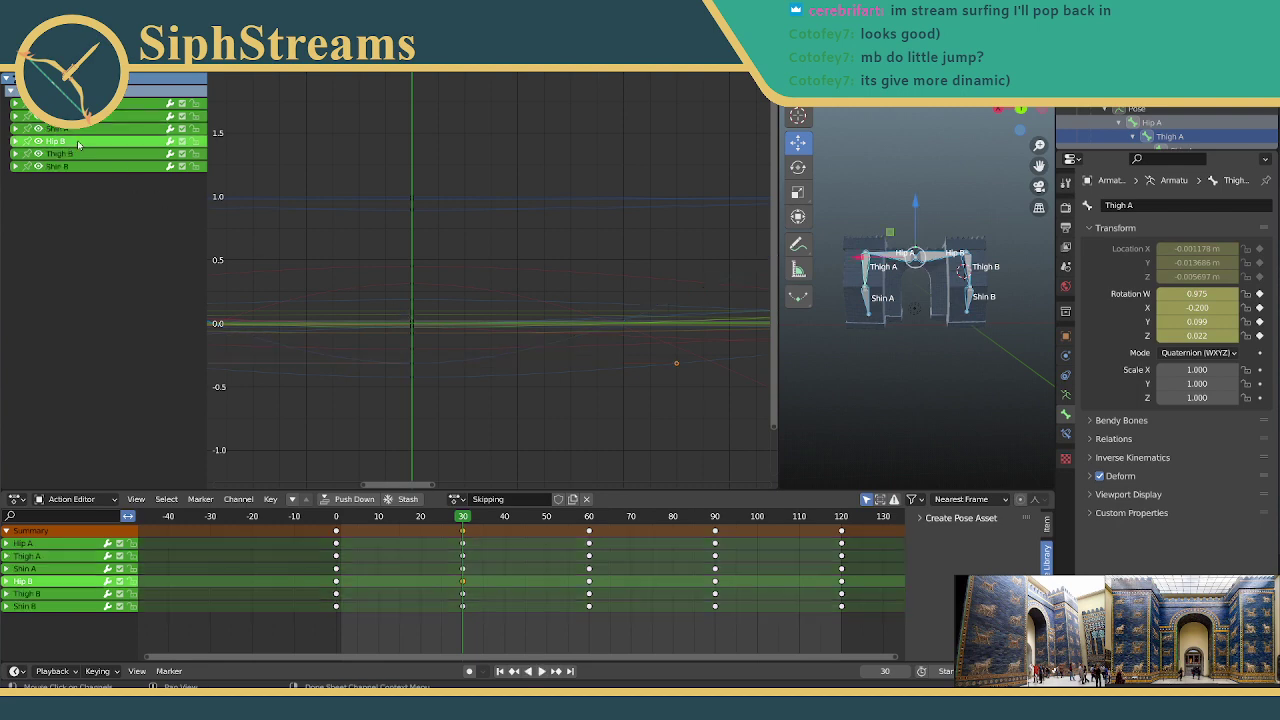
click(15, 141)
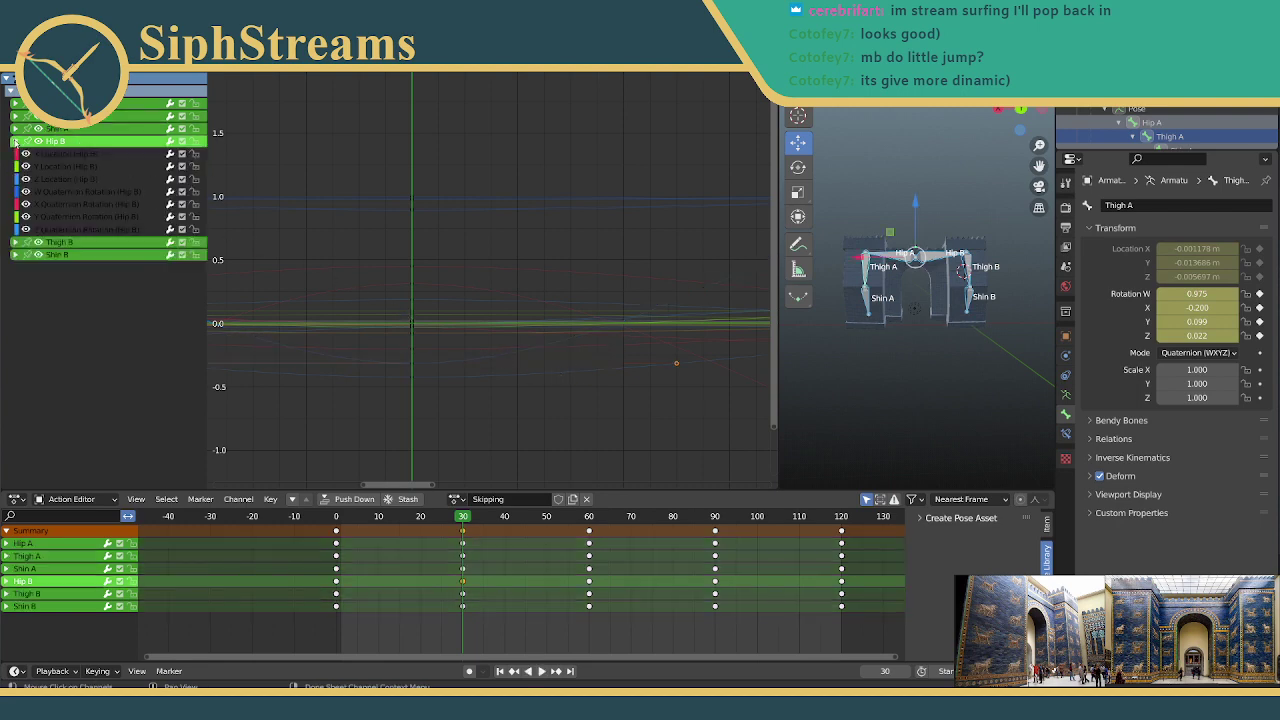
click(63, 154)
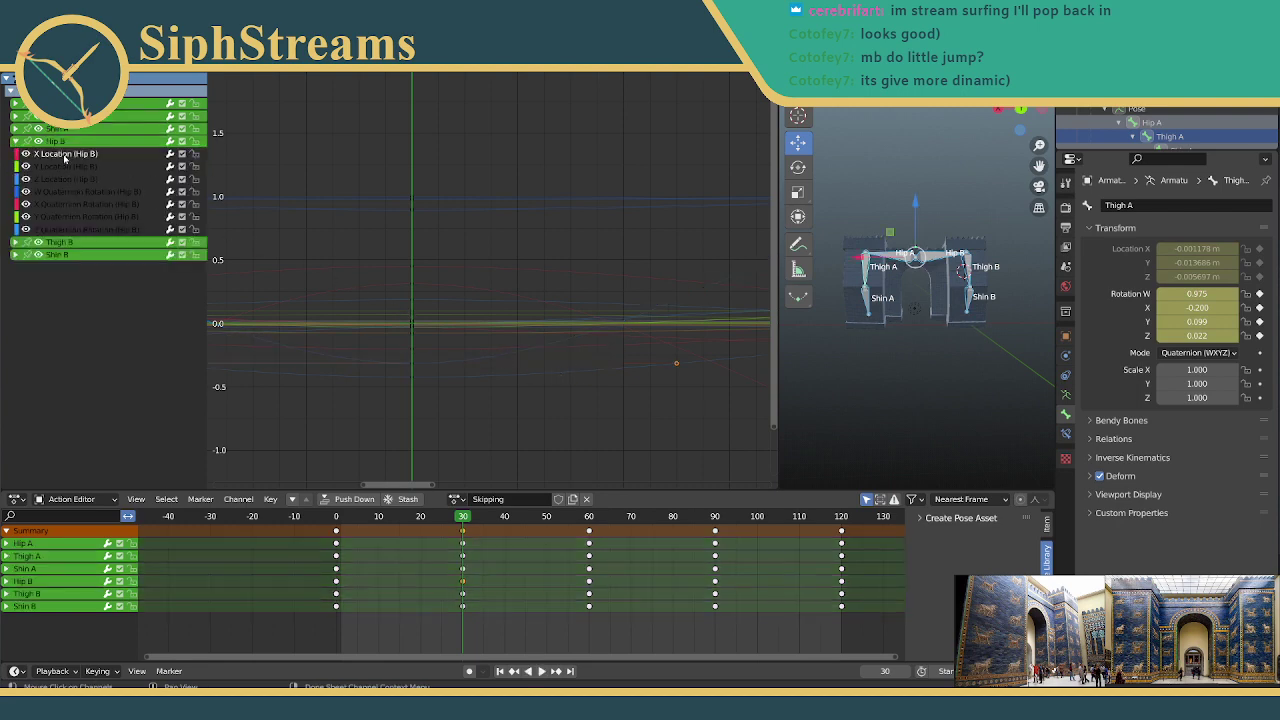
key(Home)
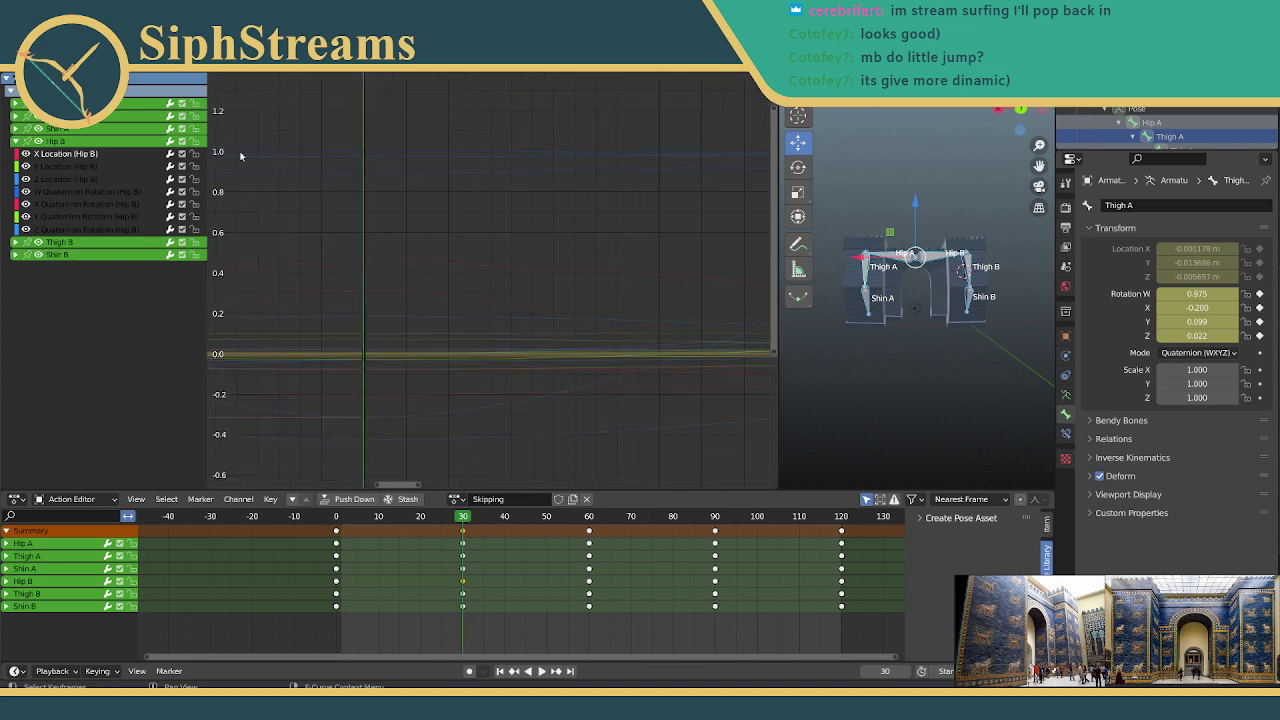
click(937, 295)
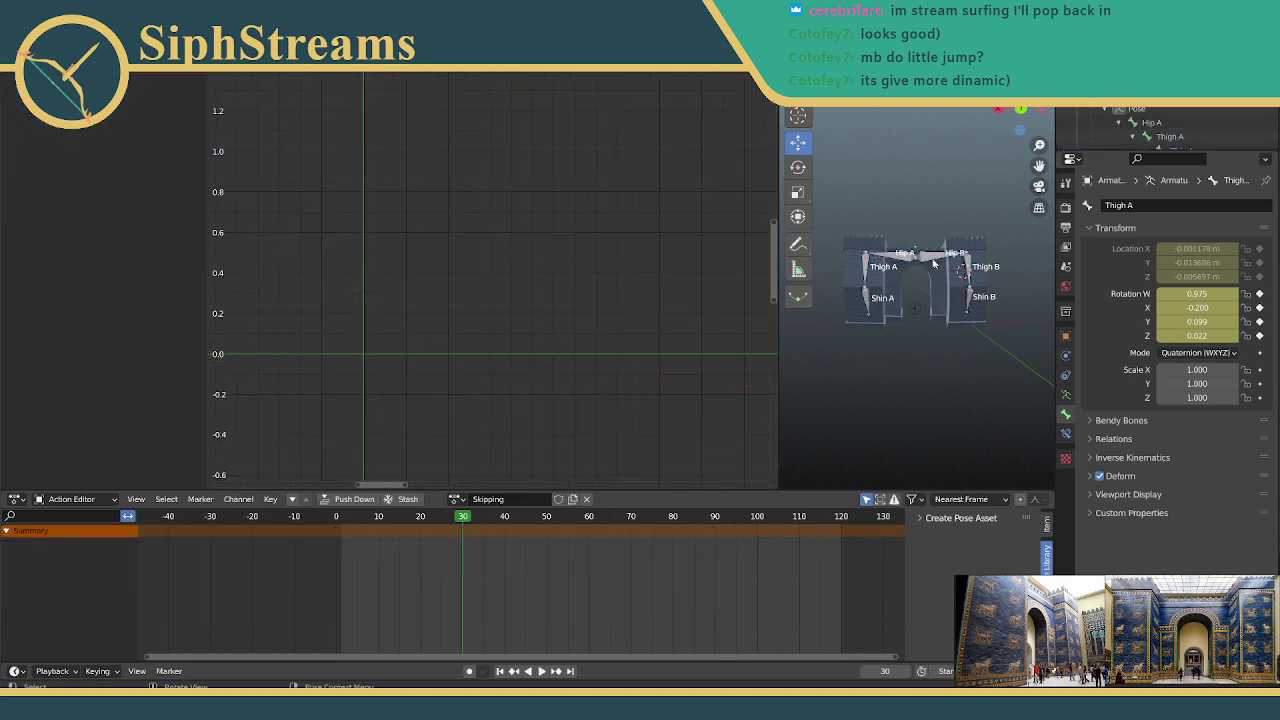
click(934, 262)
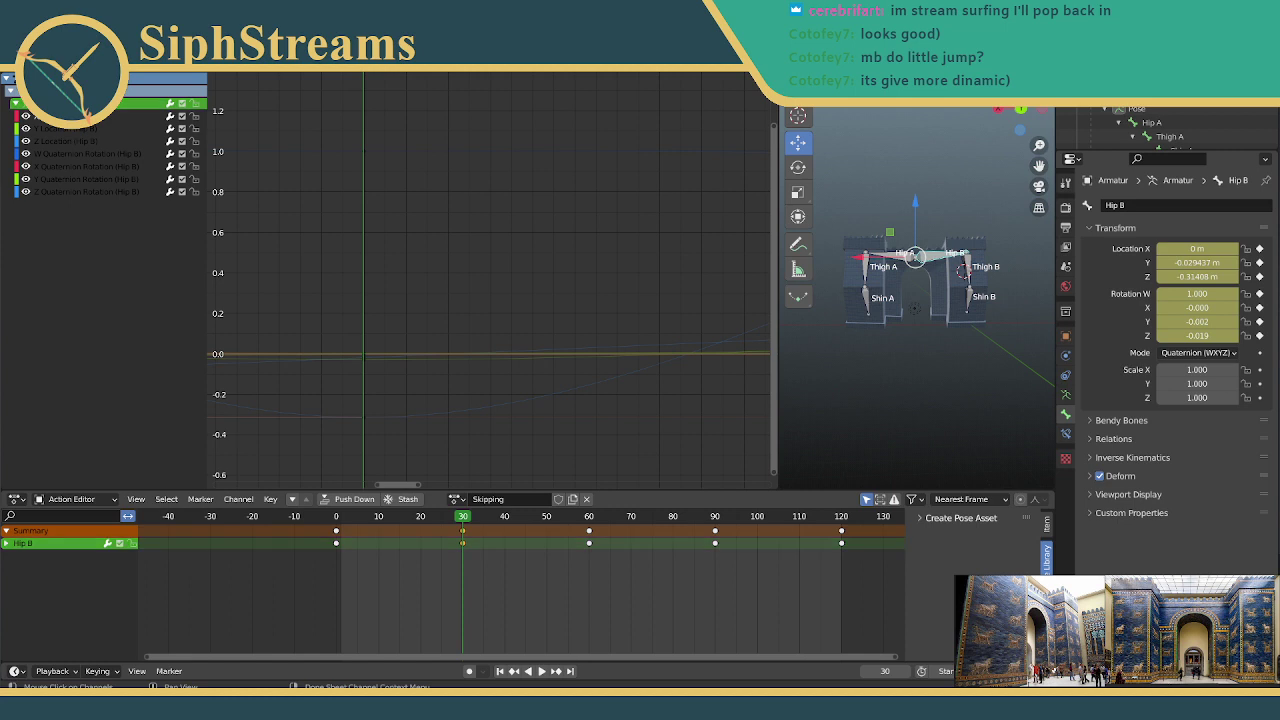
click(72, 130)
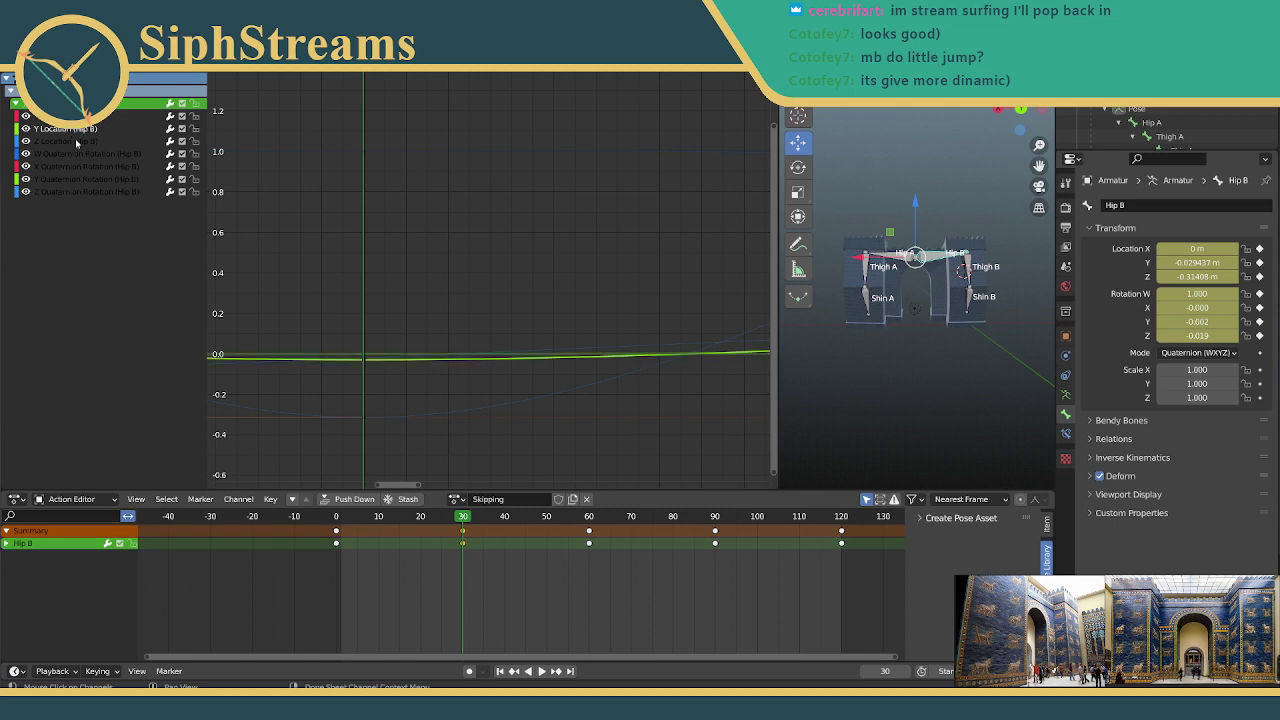
click(76, 143)
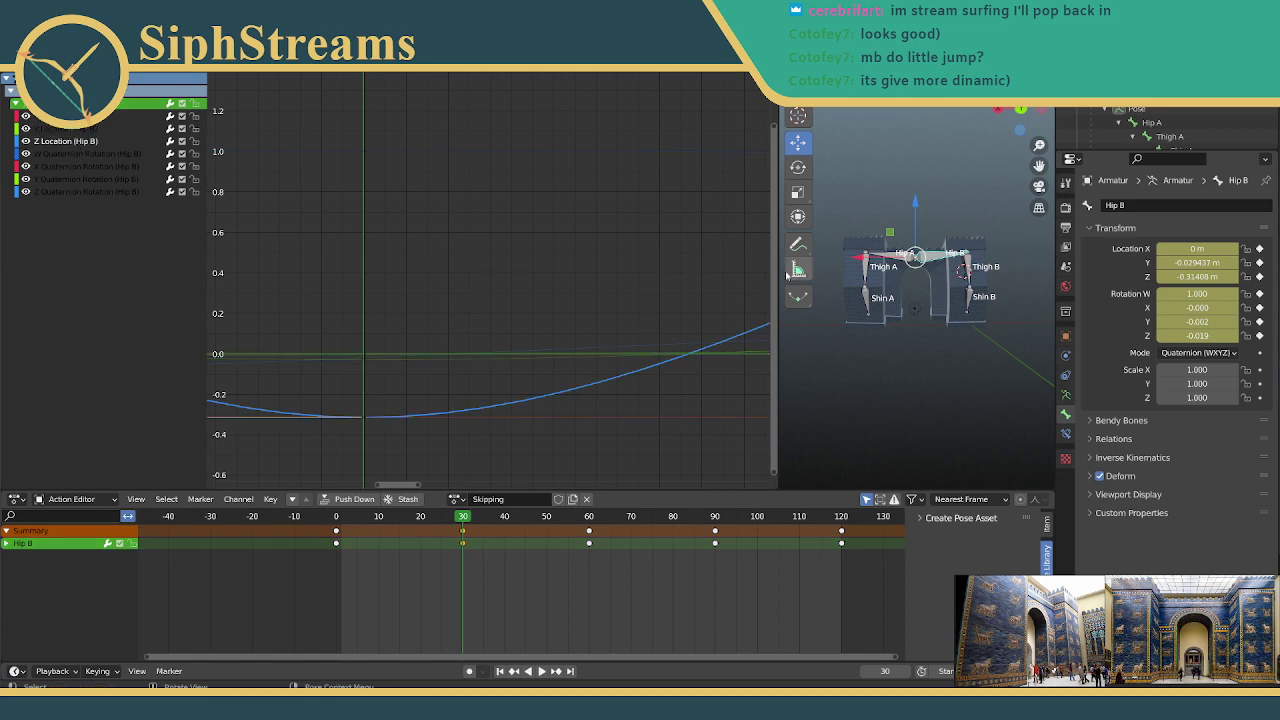
Step: Isolate Hip B's Z Location curve in the Graph Editor
middle_drag(958, 272, 960, 330)
scroll(309, 280, up, 1)
middle_drag(409, 283, 452, 260)
key(alt+a)
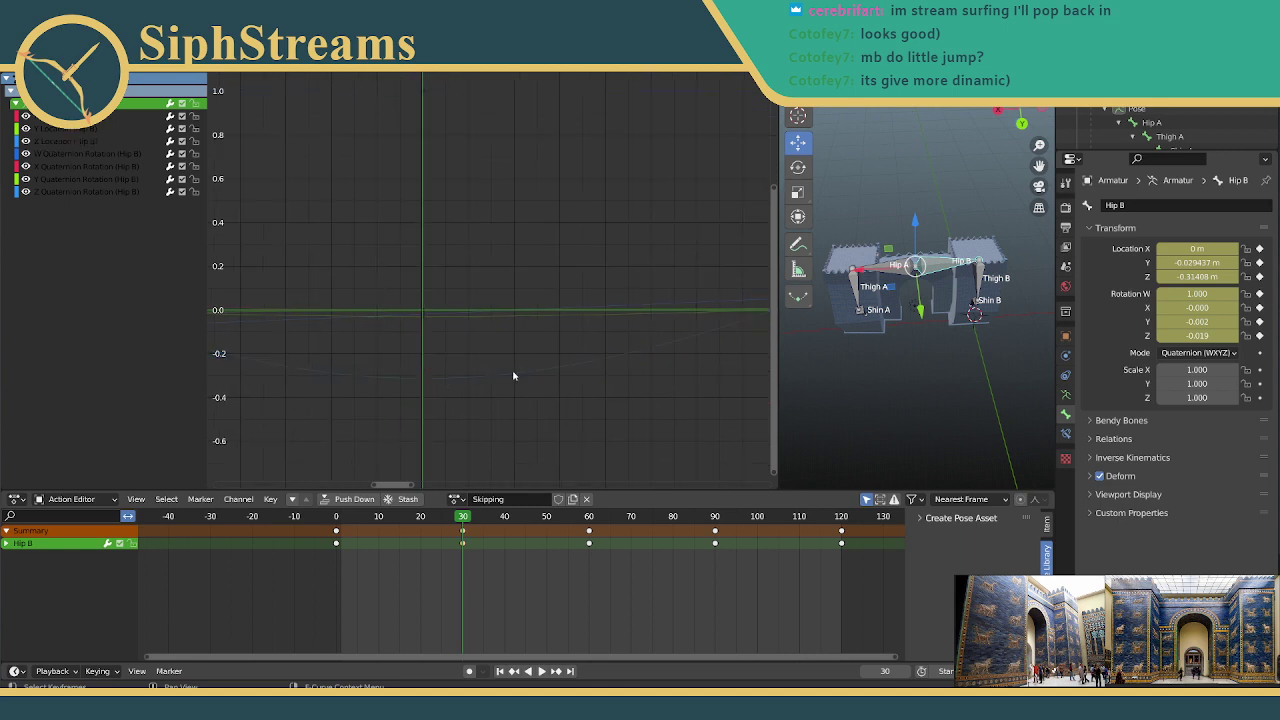
click(77, 155)
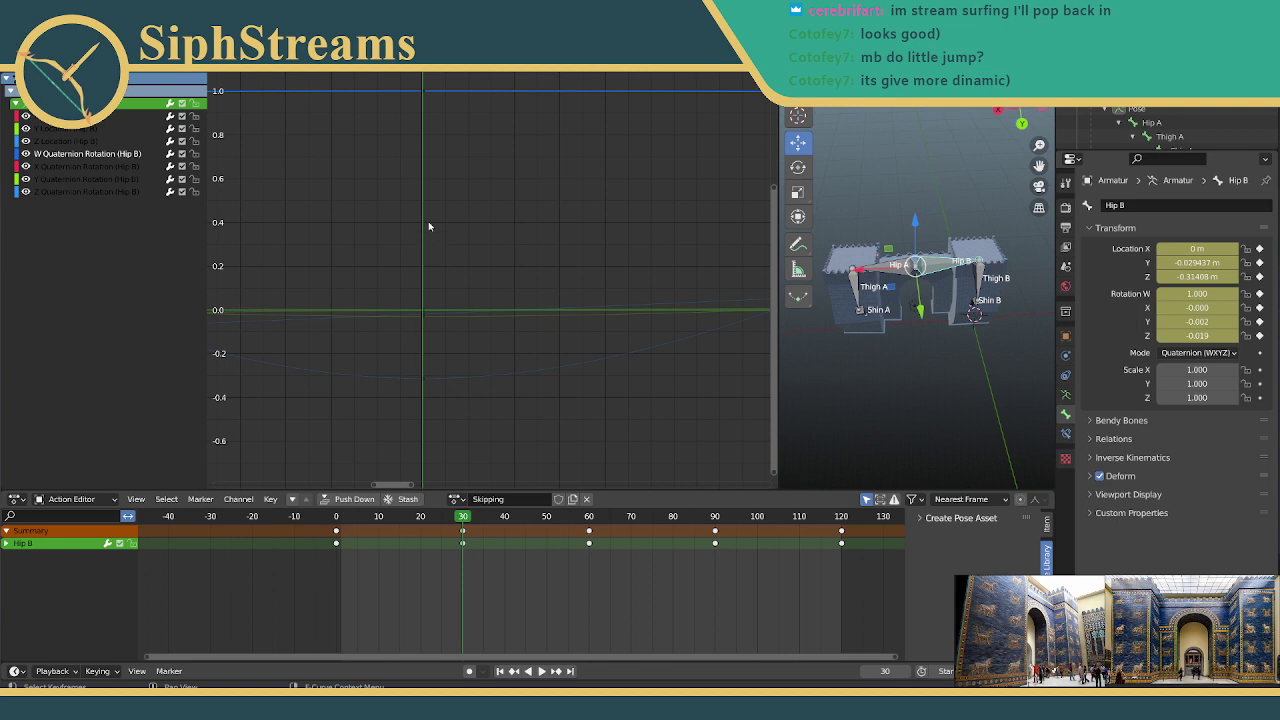
click(52, 141)
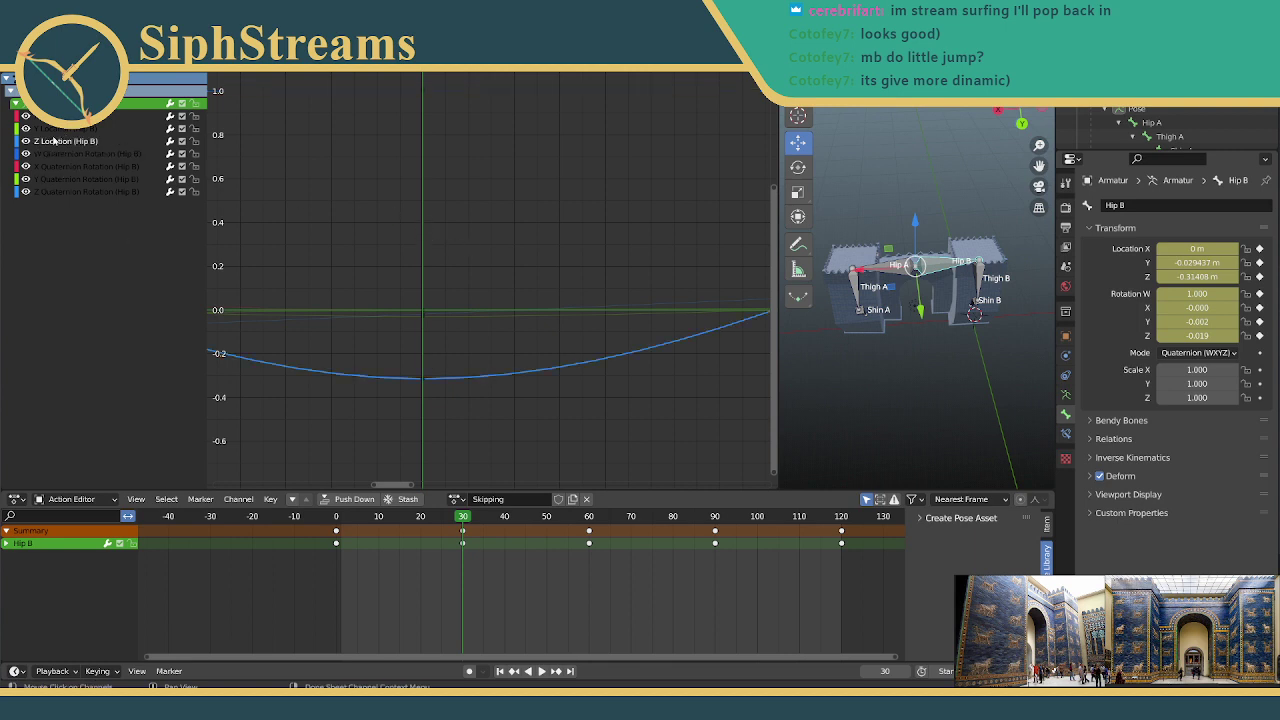
Step: Shorten the right handle of Hip B's frame-30 Z Location key and drag it downward
shift+right_click(421, 378)
drag(485, 378, 491, 369)
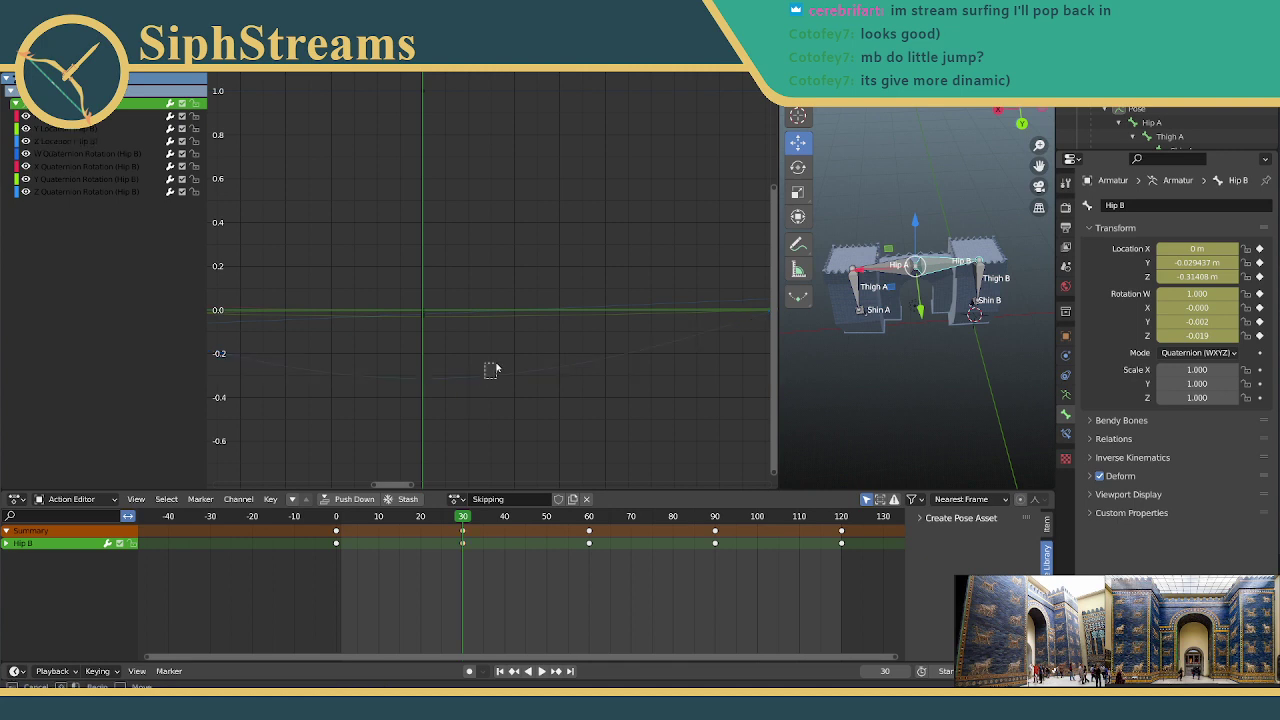
key(KP_Decimal)
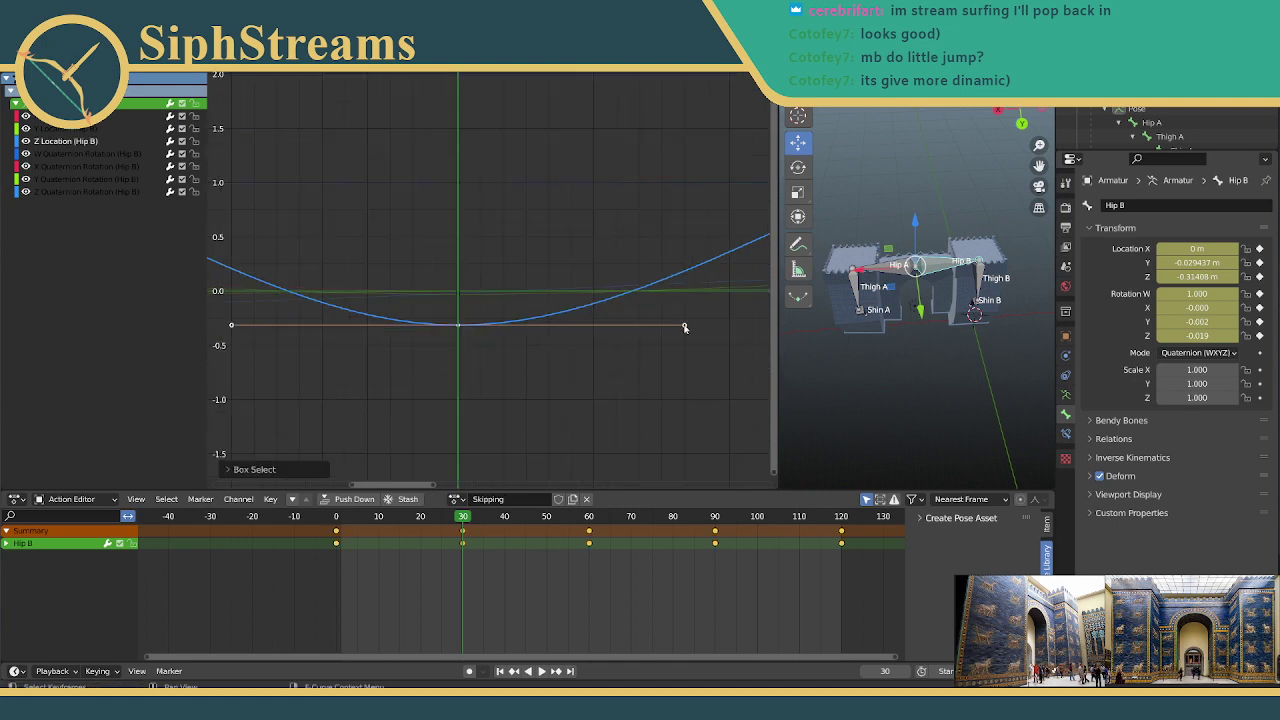
drag(684, 327, 480, 326)
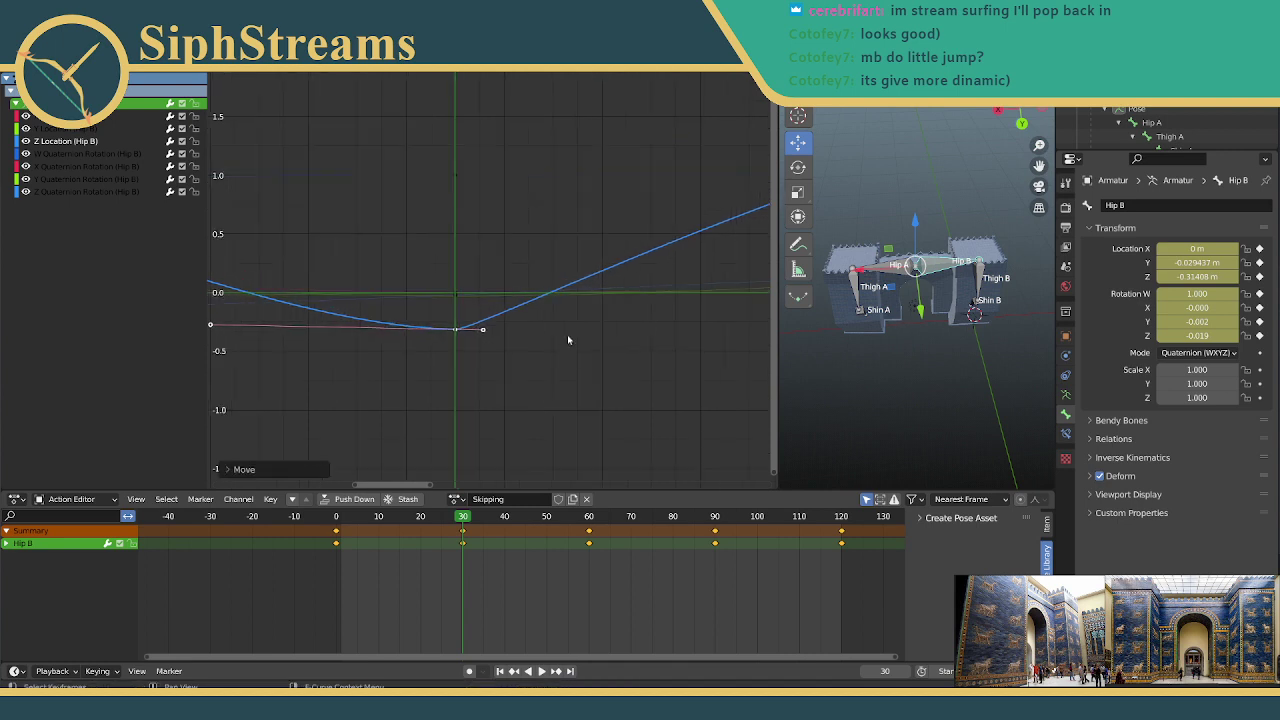
middle_drag(566, 343, 579, 377)
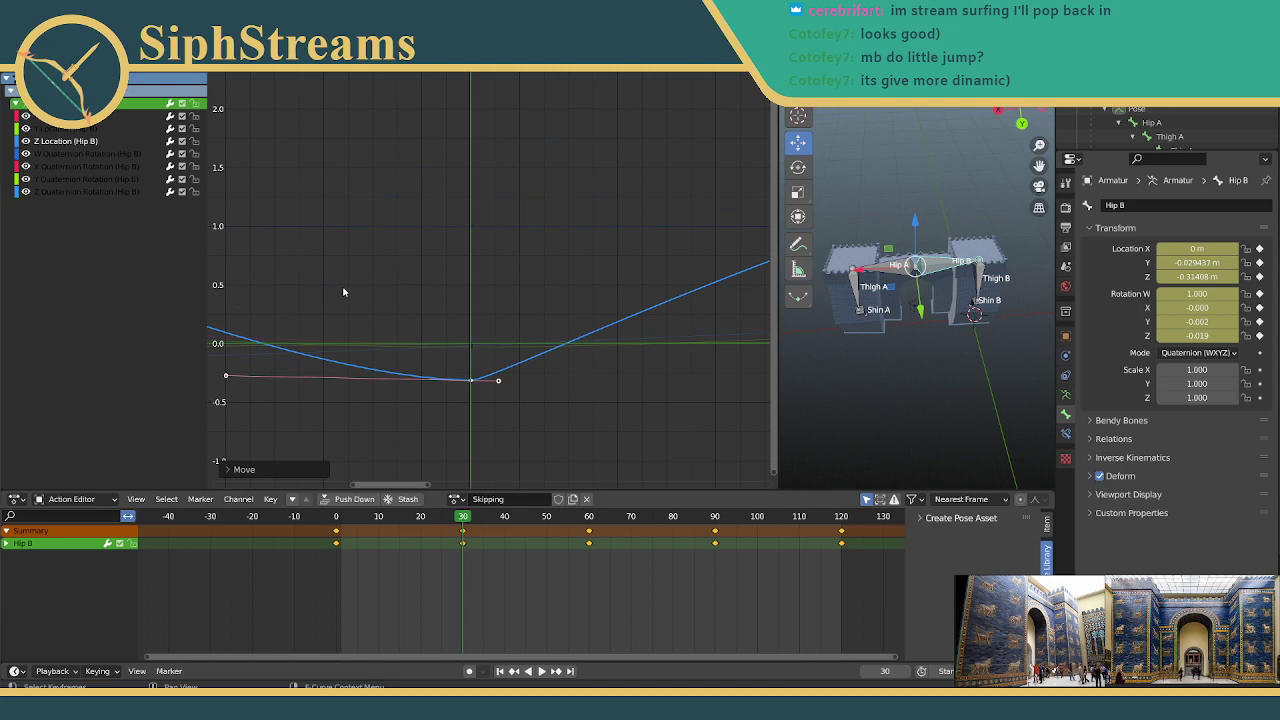
Step: Show Hip B's W, X, Y and Z Quaternion Rotation curves, slide one key earlier, then pick Thigh B
click(93, 158)
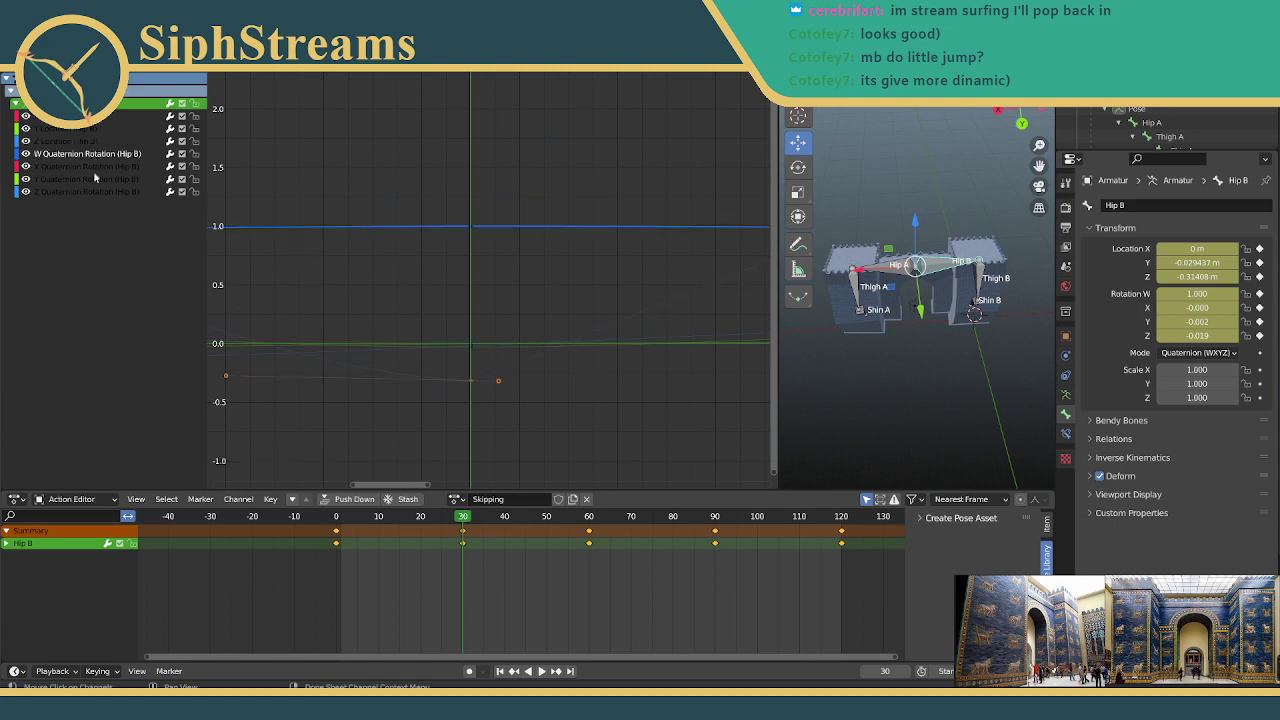
click(93, 167)
click(95, 179)
click(97, 192)
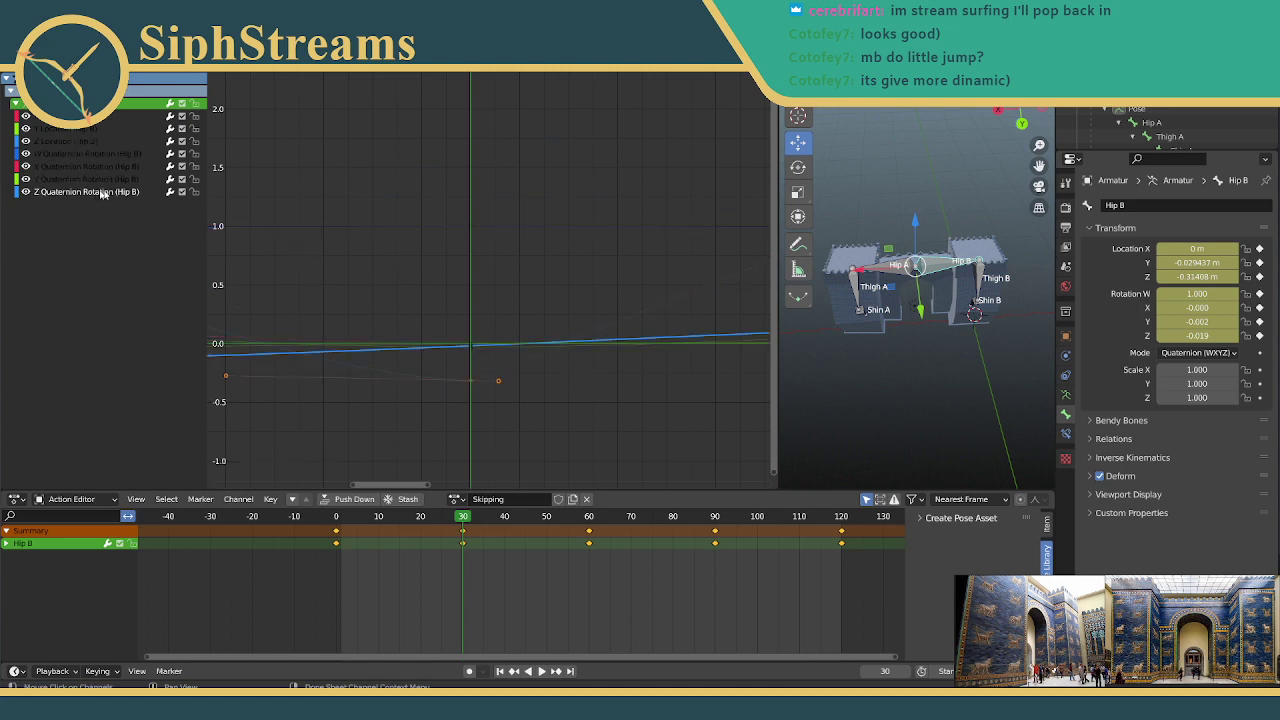
ctrl+middle_drag(474, 352, 554, 282)
scroll(646, 283, down, 8)
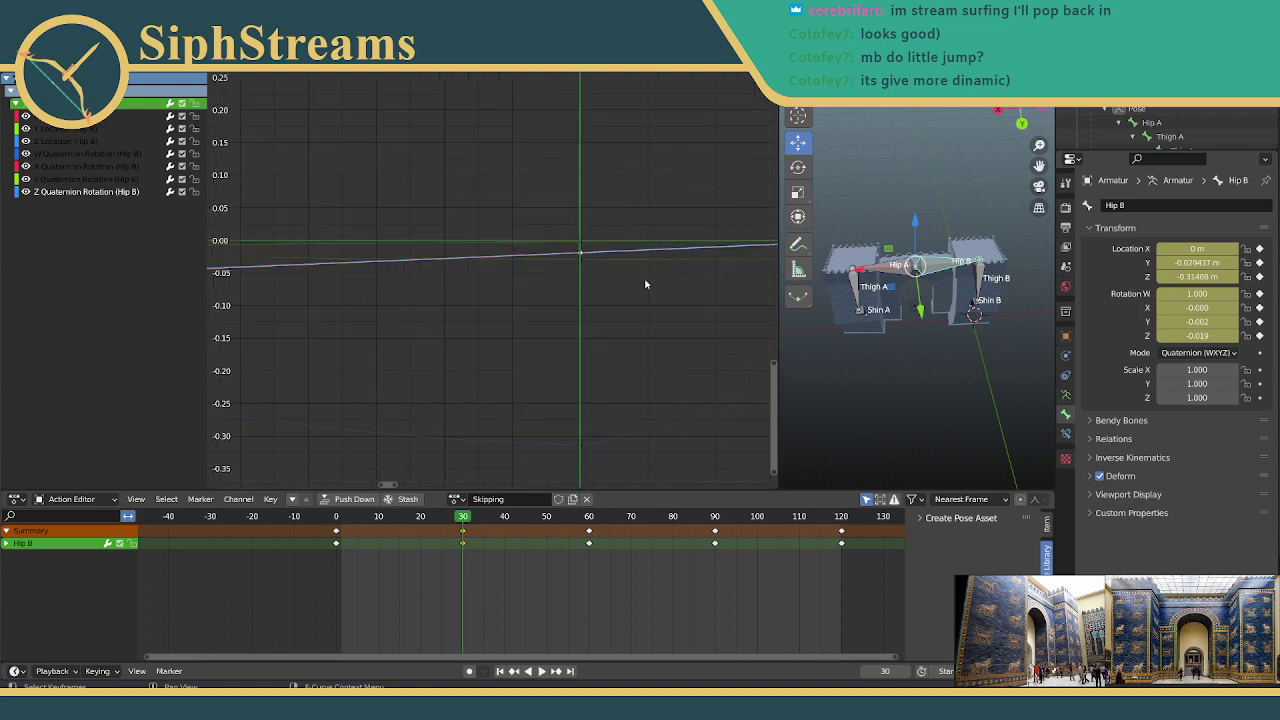
scroll(646, 287, down, 3)
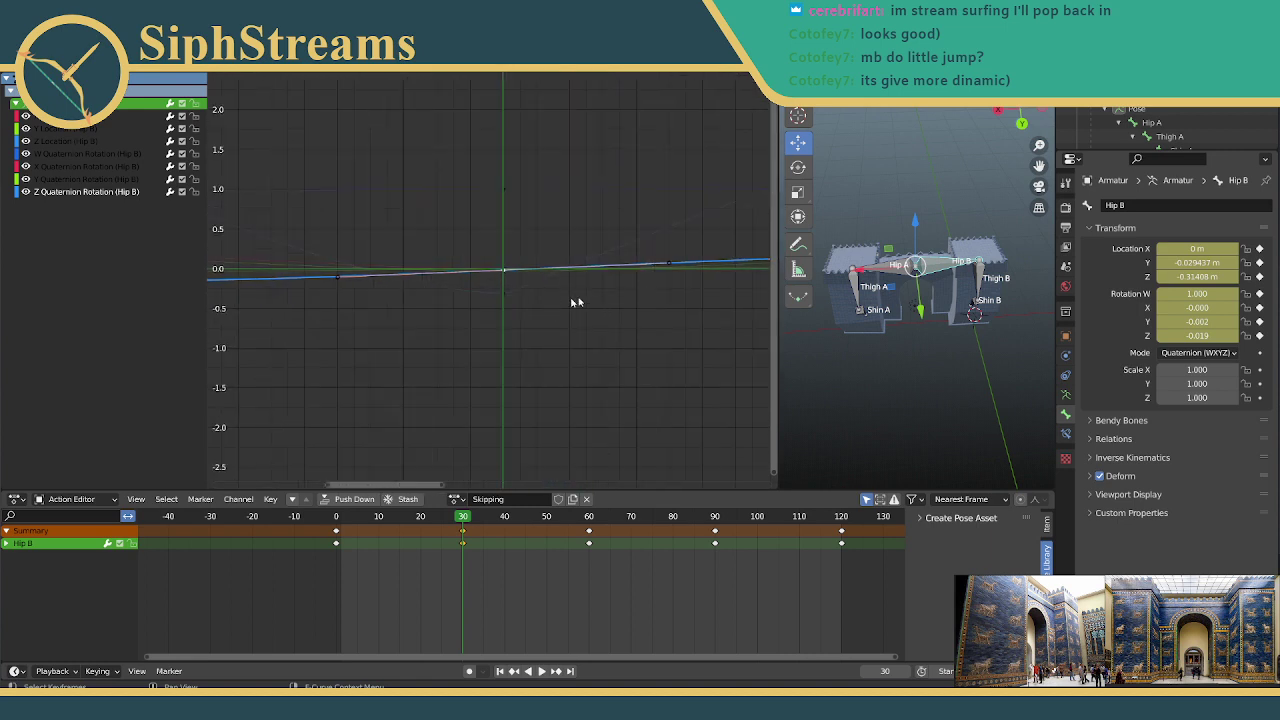
drag(669, 266, 520, 270)
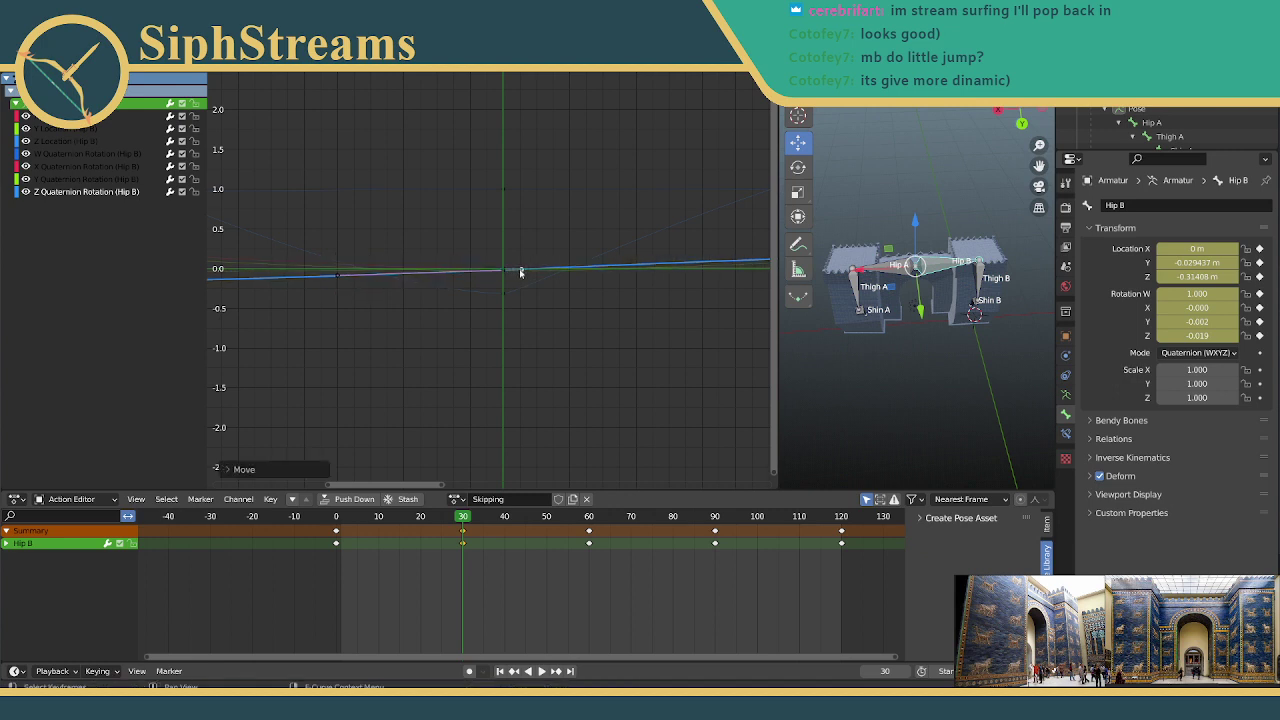
scroll(514, 229, up, 5)
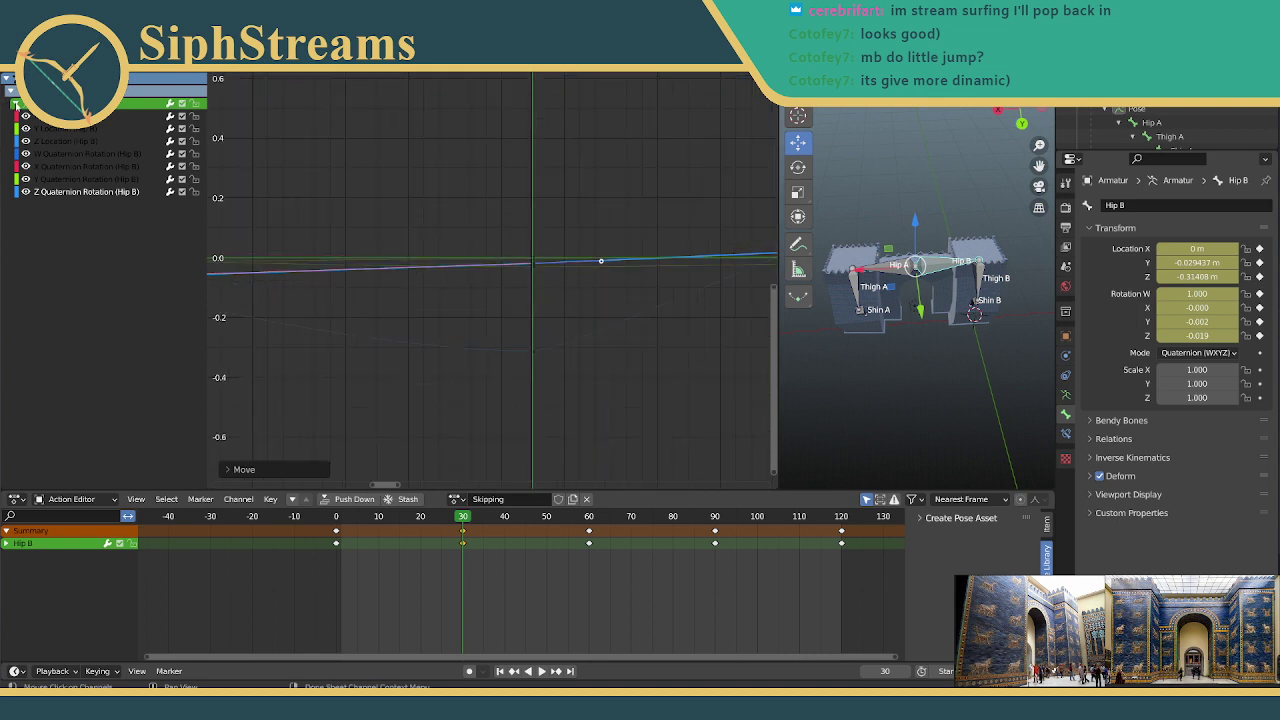
click(982, 274)
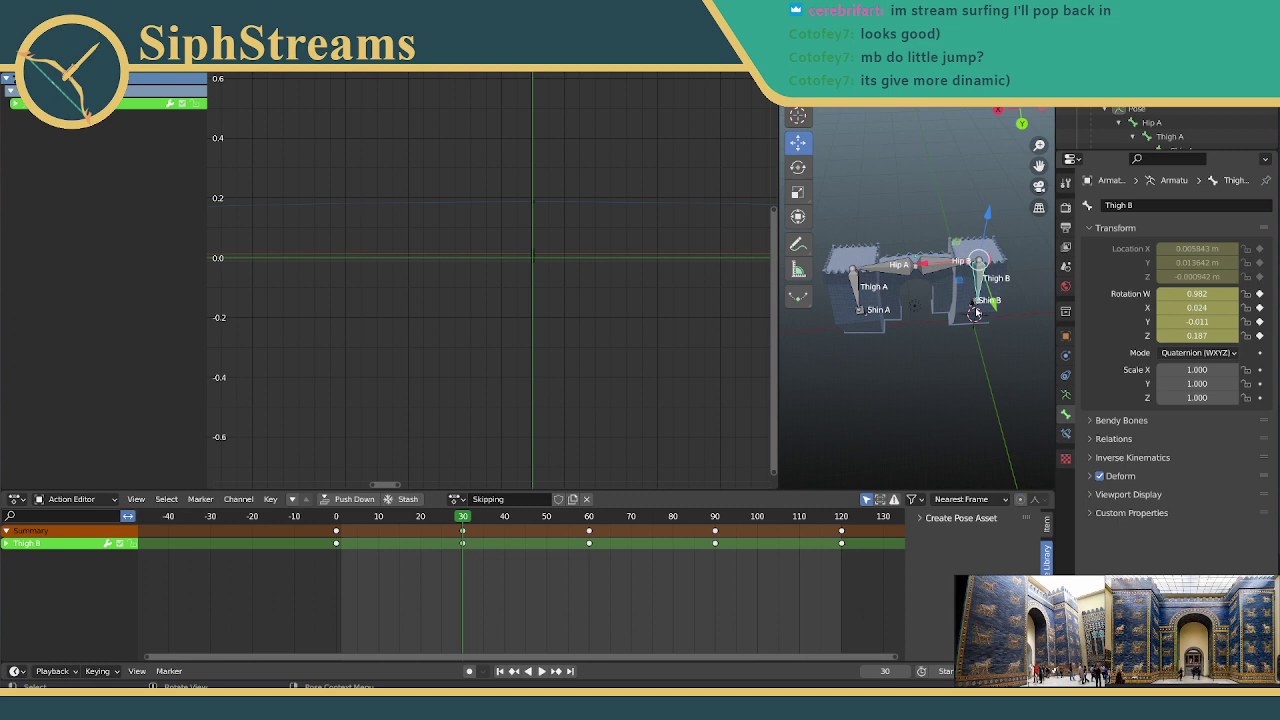
Step: Pull in the handle of Shin B's frame-30 key to reshape its curve
click(975, 304)
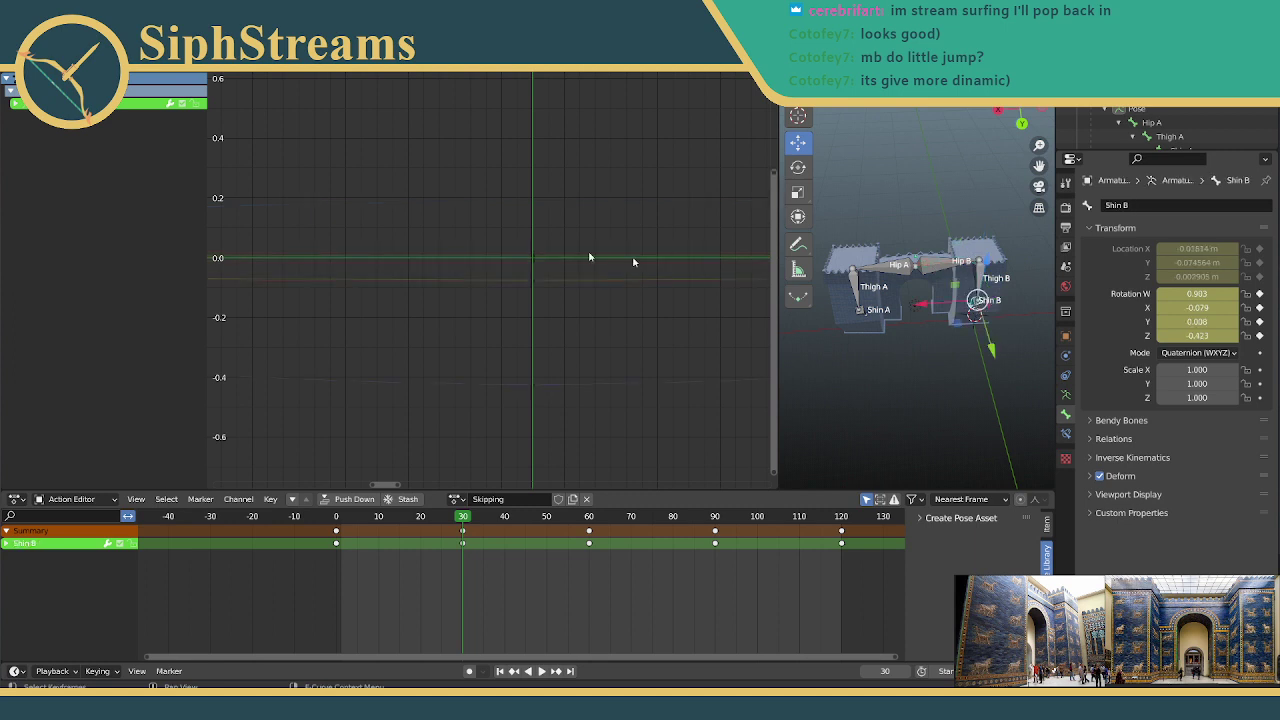
click(533, 388)
scroll(667, 385, down, 4)
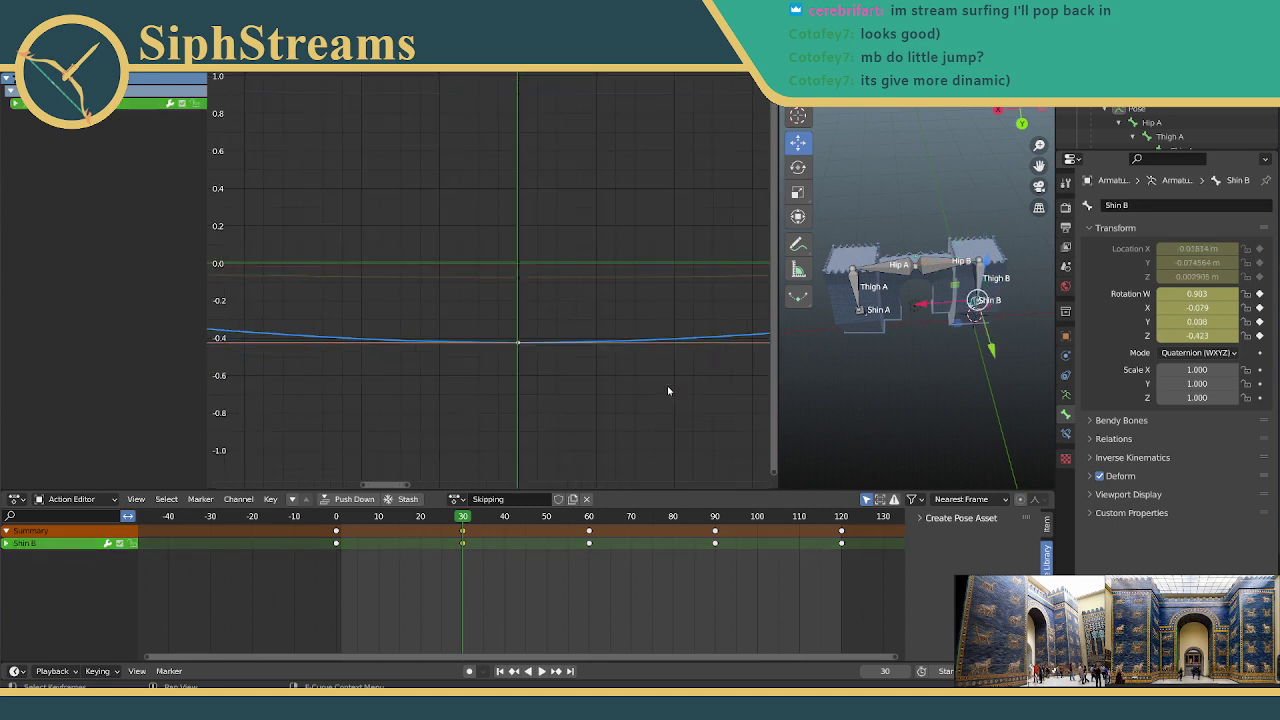
scroll(668, 390, down, 3)
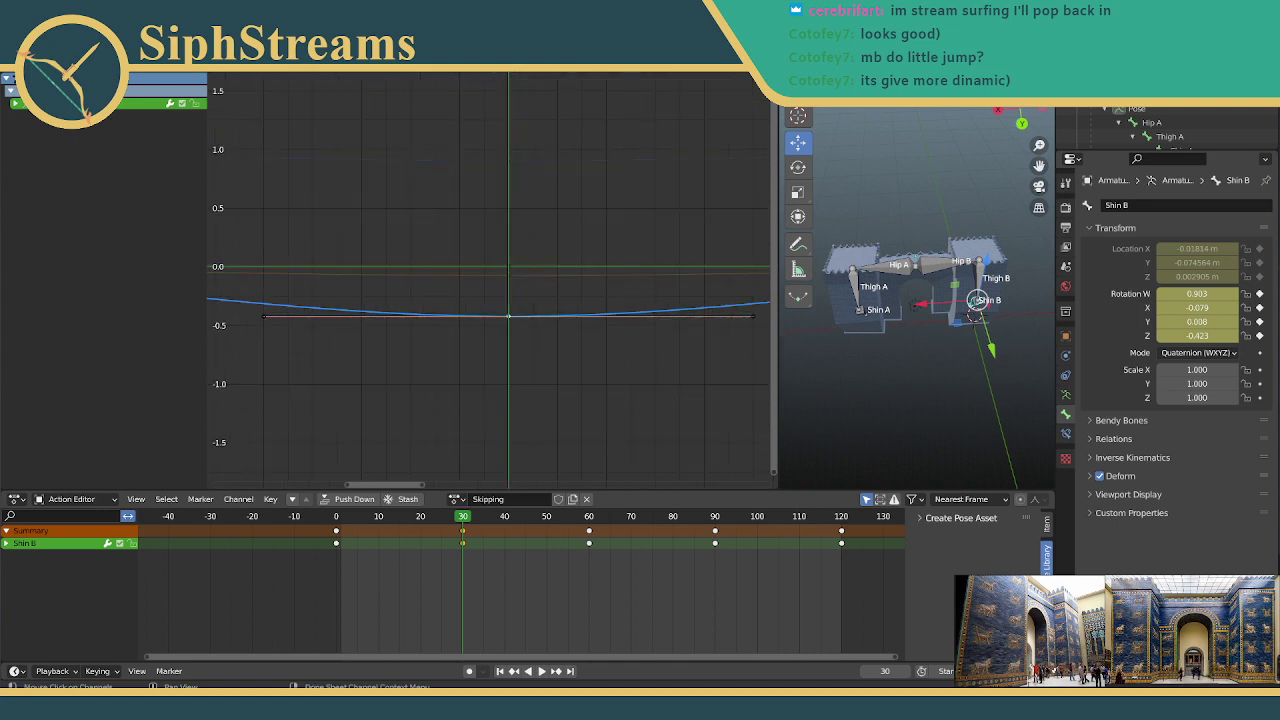
click(15, 104)
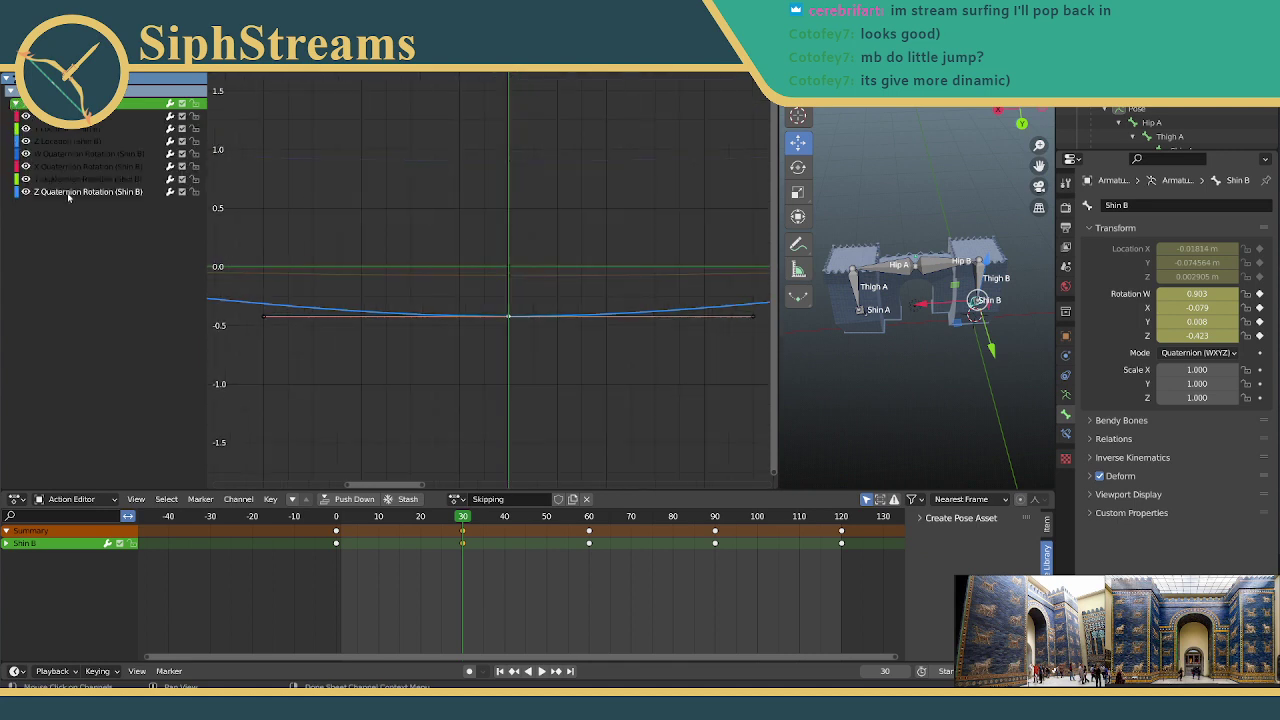
drag(754, 318, 533, 316)
click(590, 294)
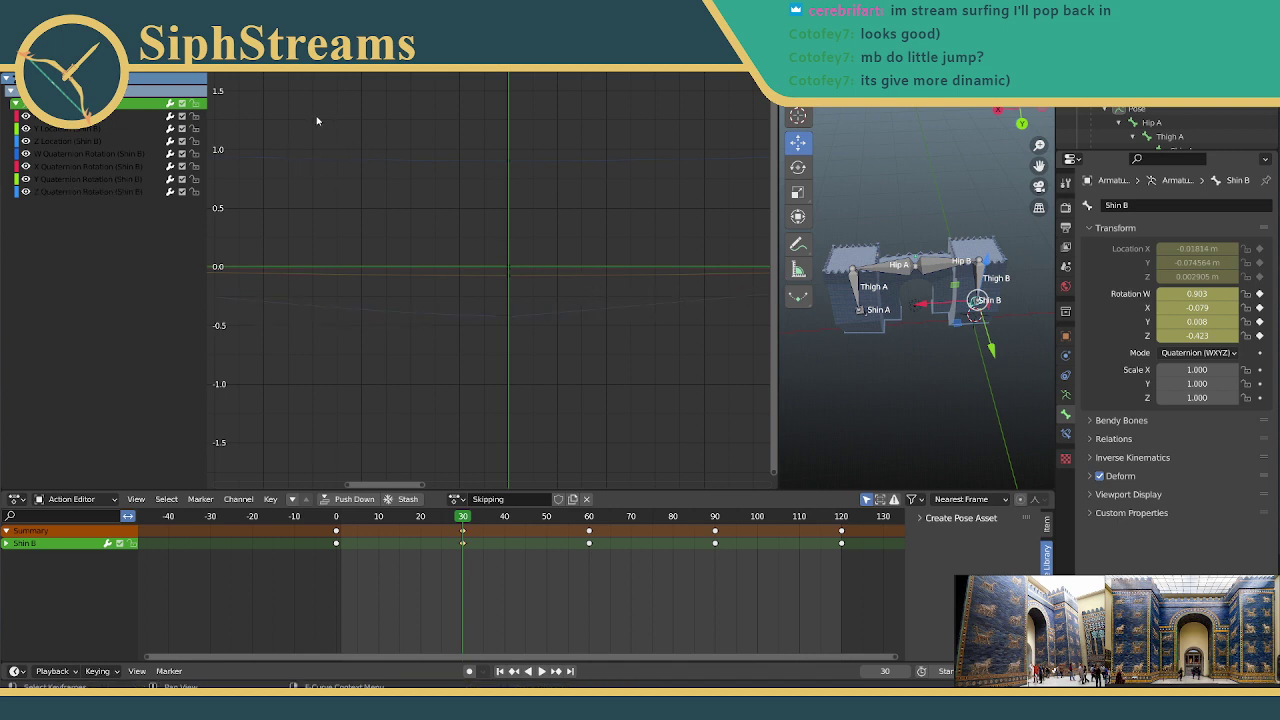
Step: Select Hip A and pull its frame-30 key's handle toward the key
click(886, 268)
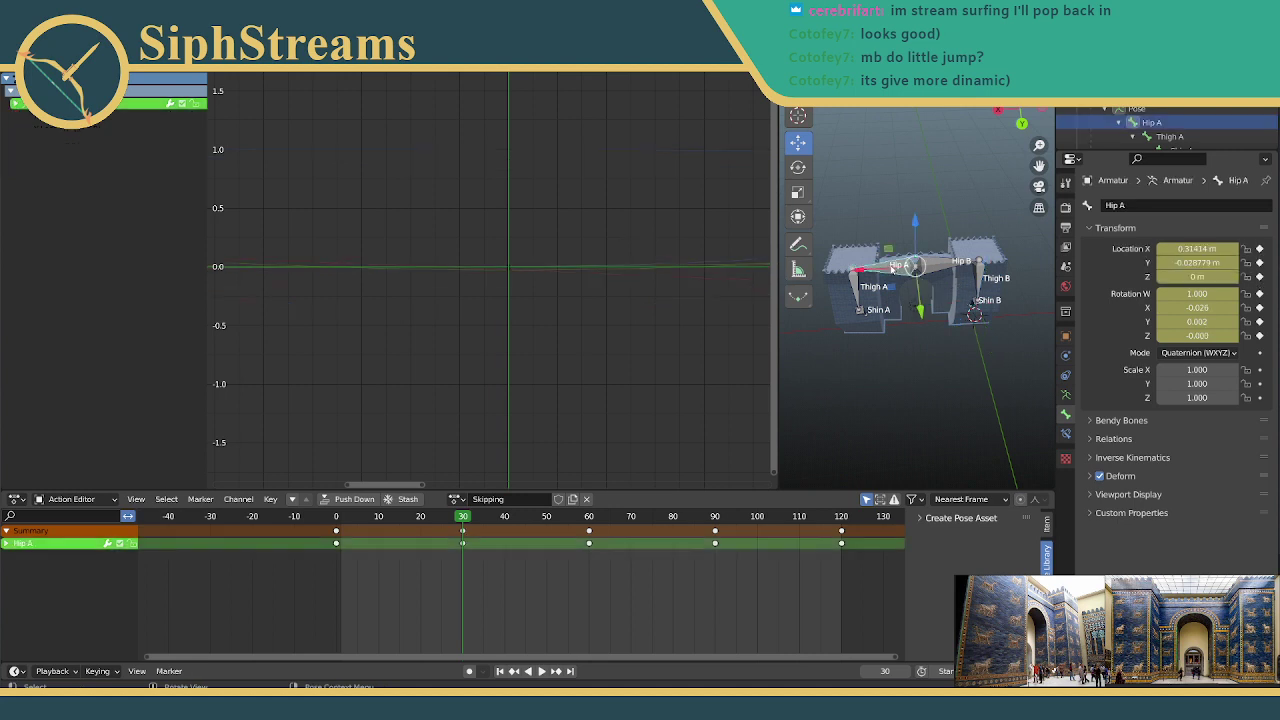
middle_drag(860, 230, 845, 203)
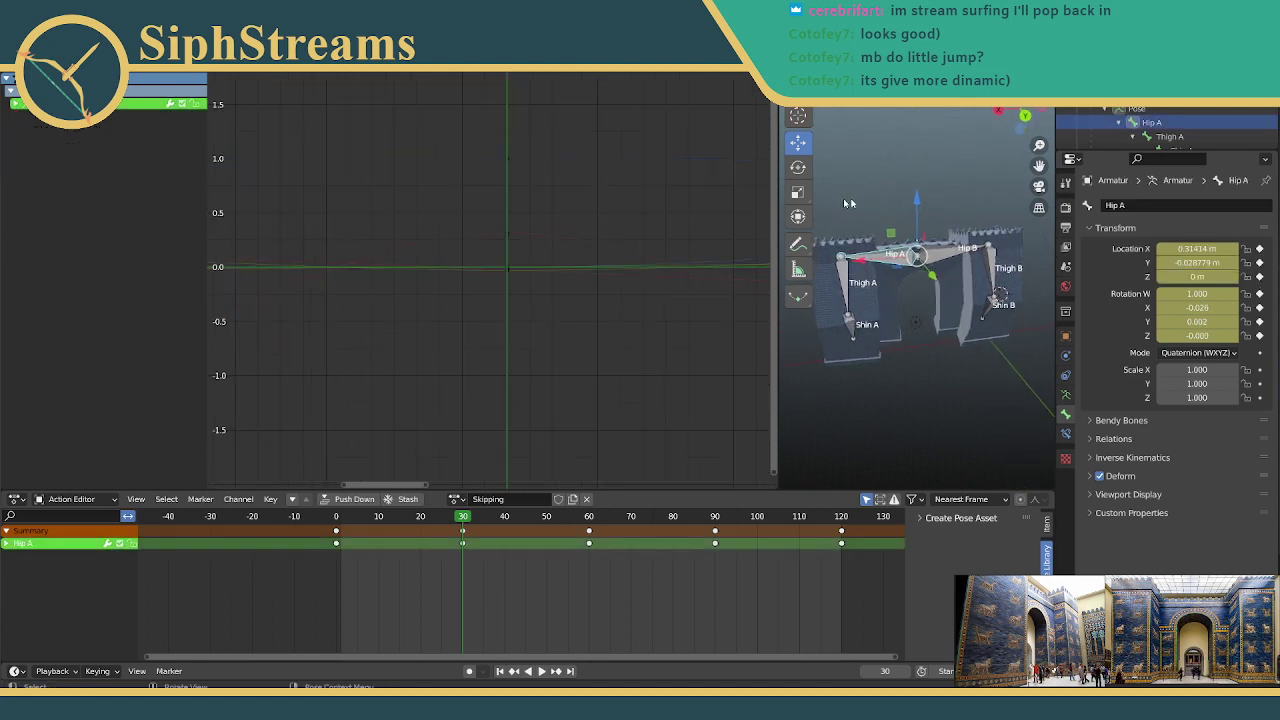
click(507, 232)
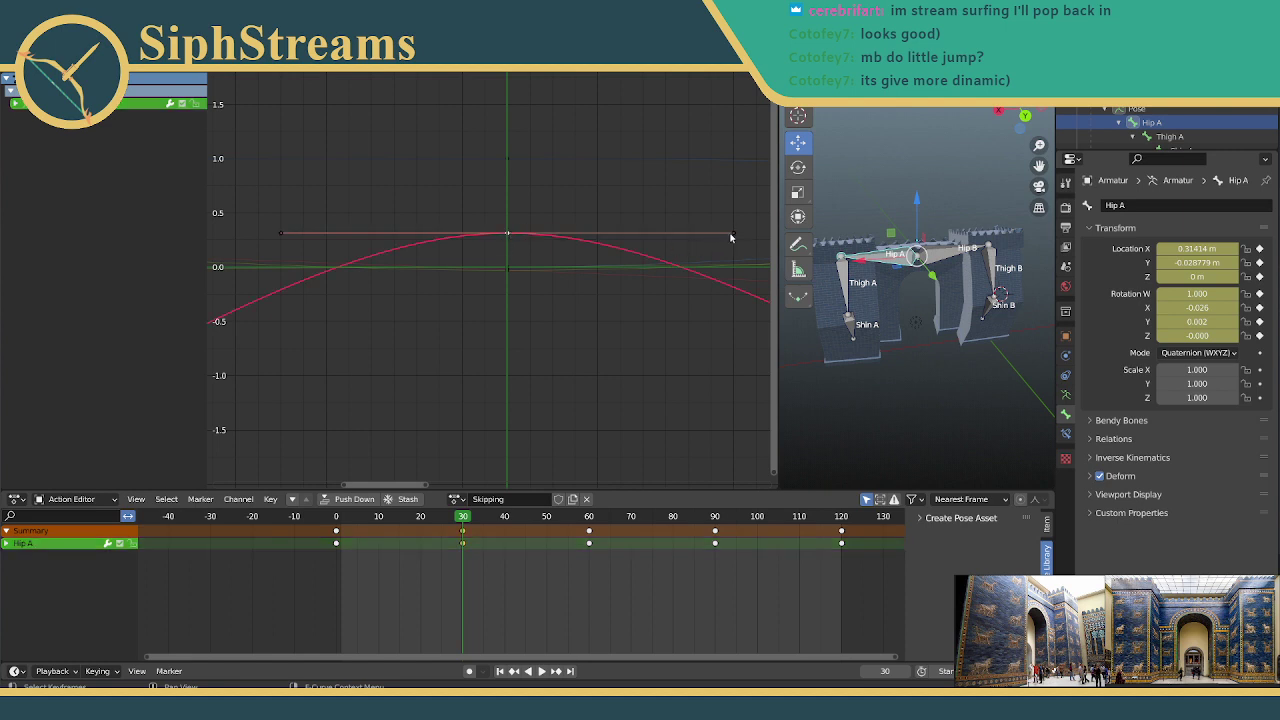
drag(731, 237, 532, 237)
click(563, 270)
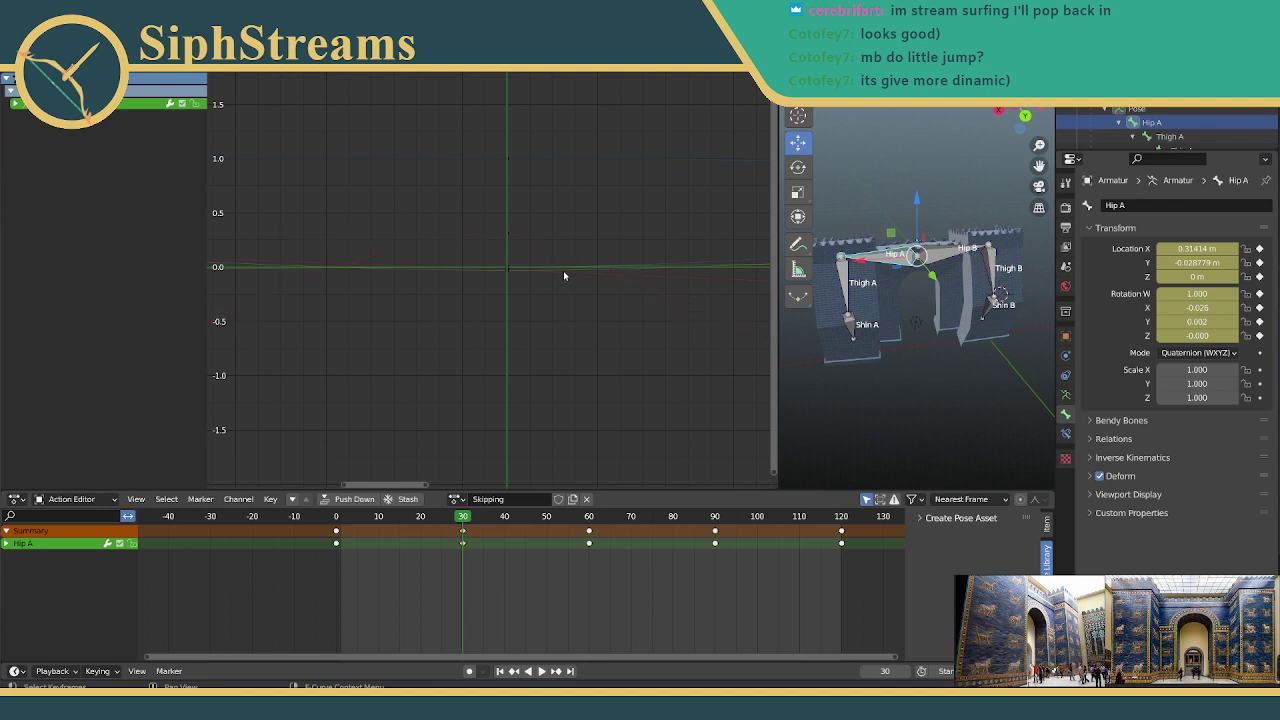
Step: Isolate Hip A's X Quaternion Rotation curve and zoom in on it around frame 30
click(12, 103)
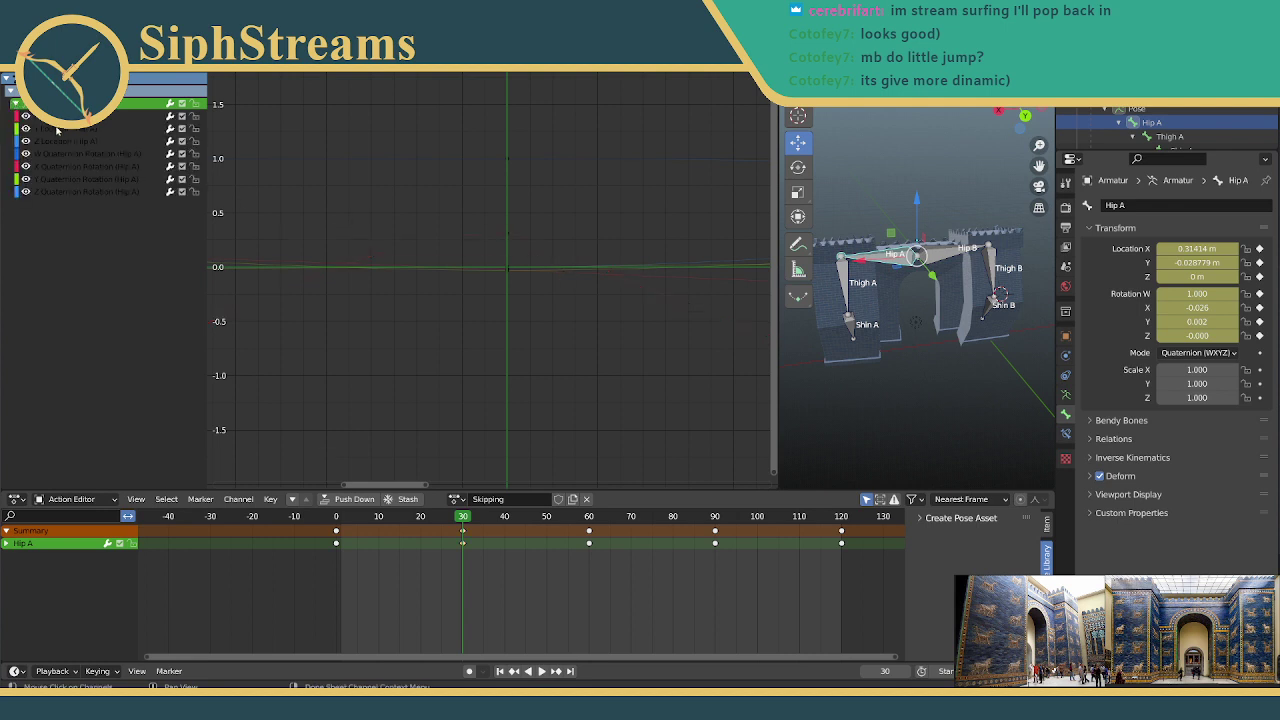
click(82, 168)
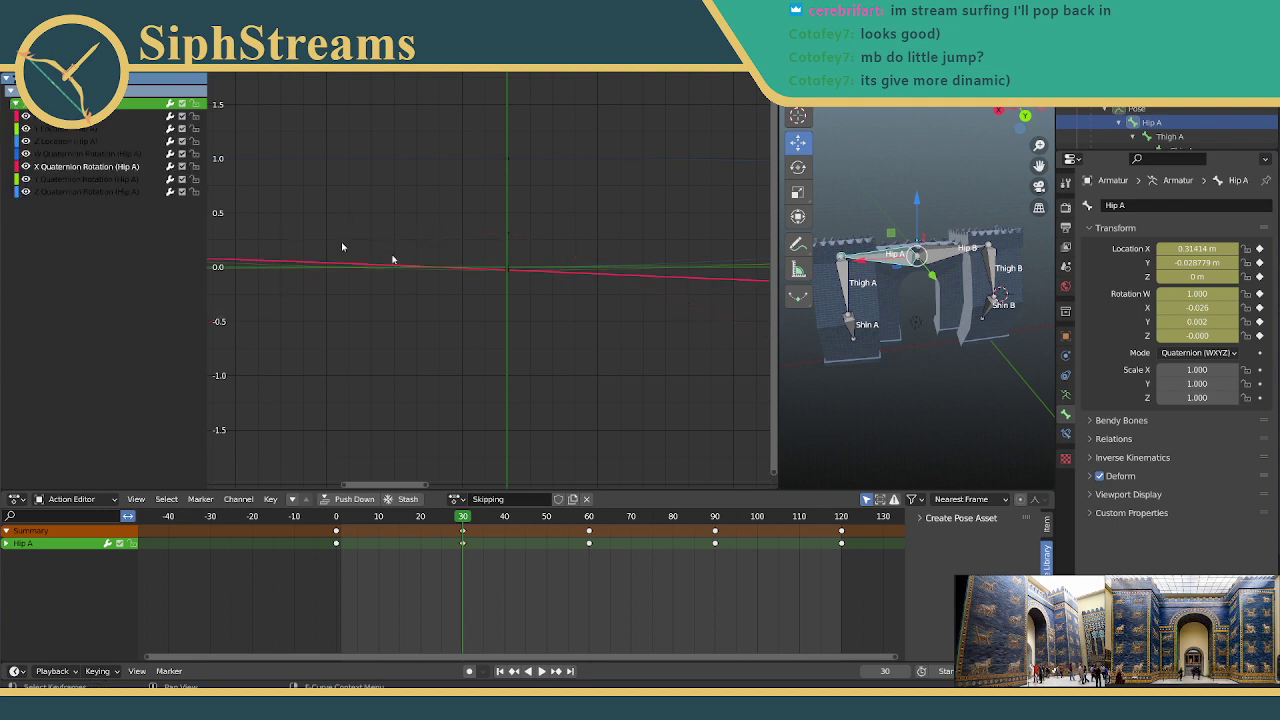
scroll(614, 277, down, 8)
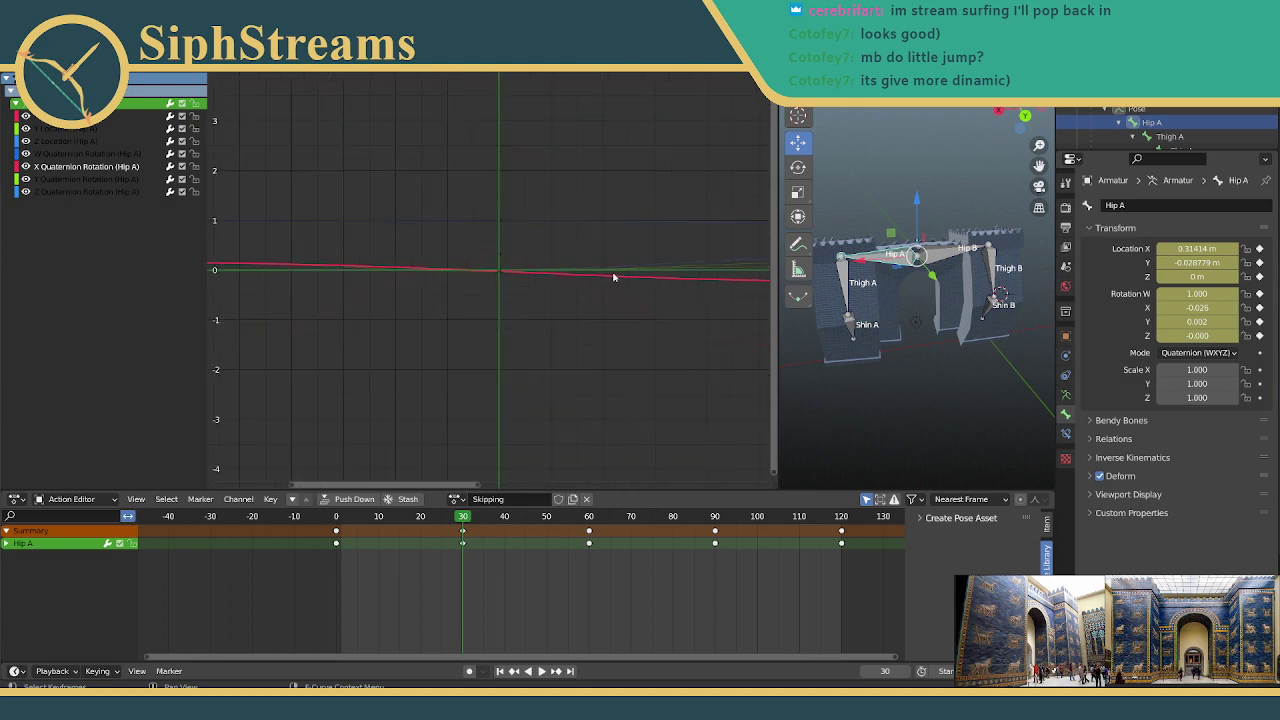
ctrl+middle_drag(567, 279, 567, 283)
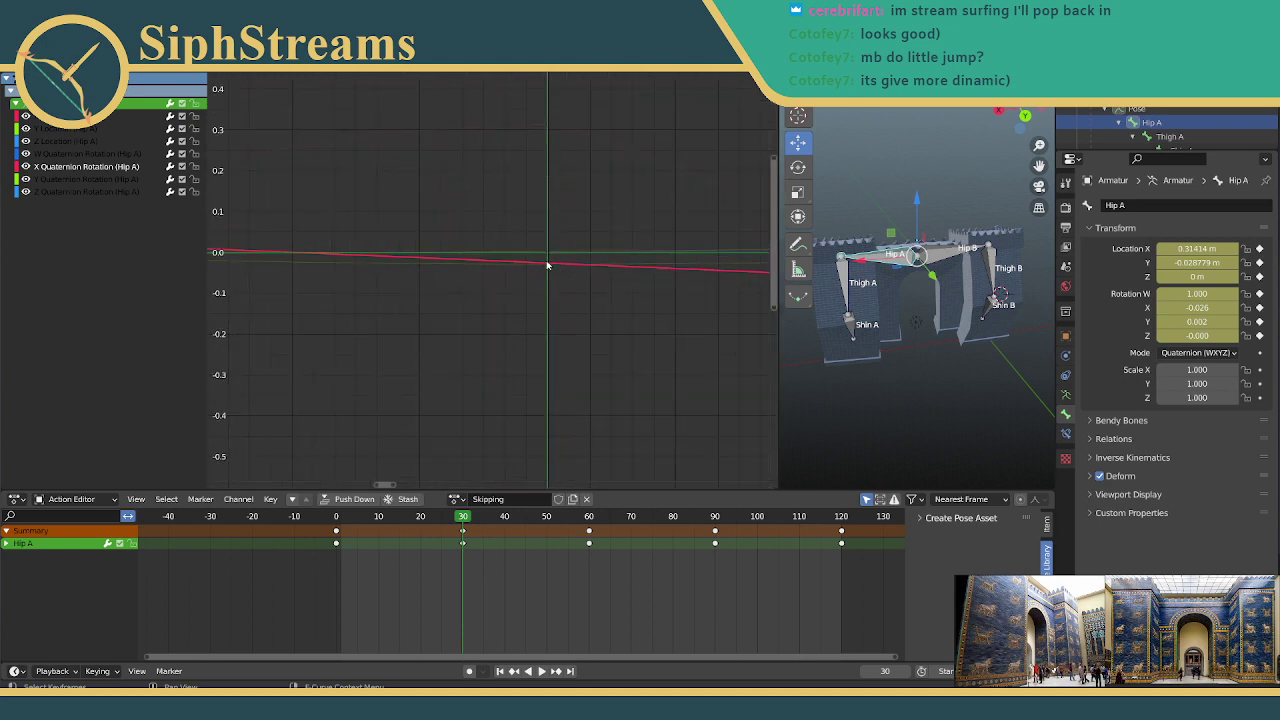
click(566, 272)
click(549, 266)
scroll(651, 283, up, 2)
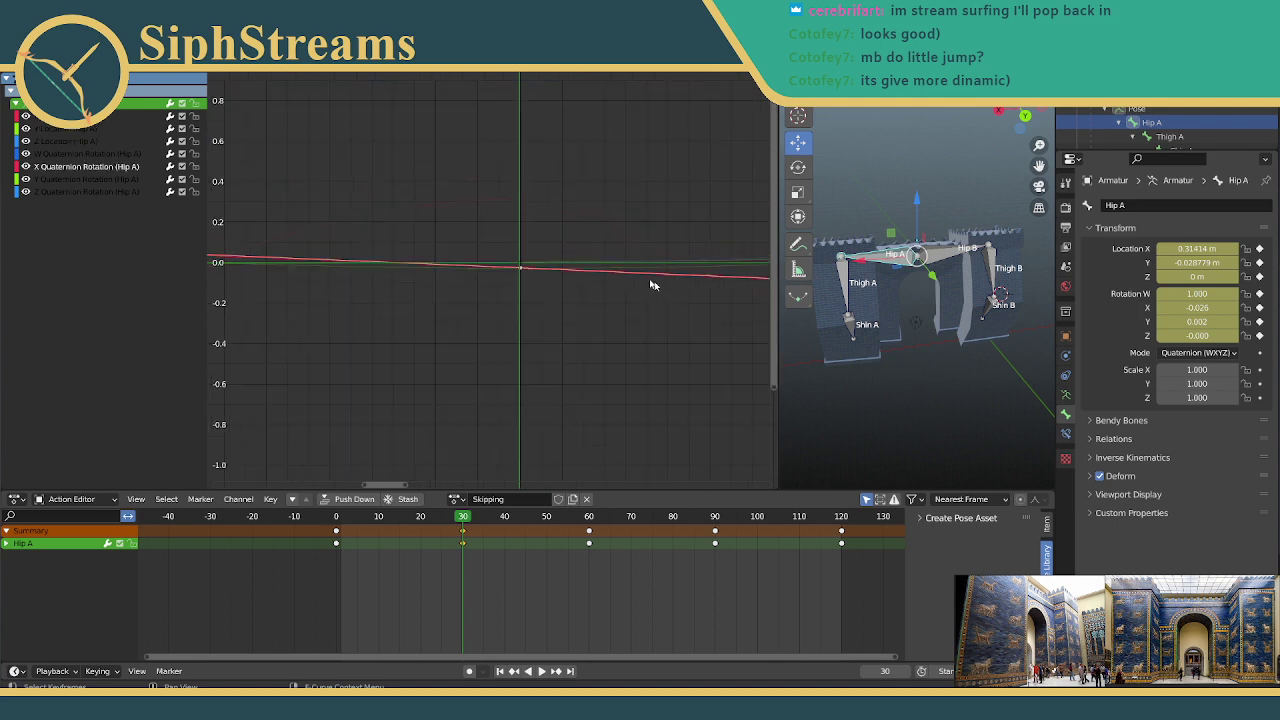
scroll(590, 271, up, 3)
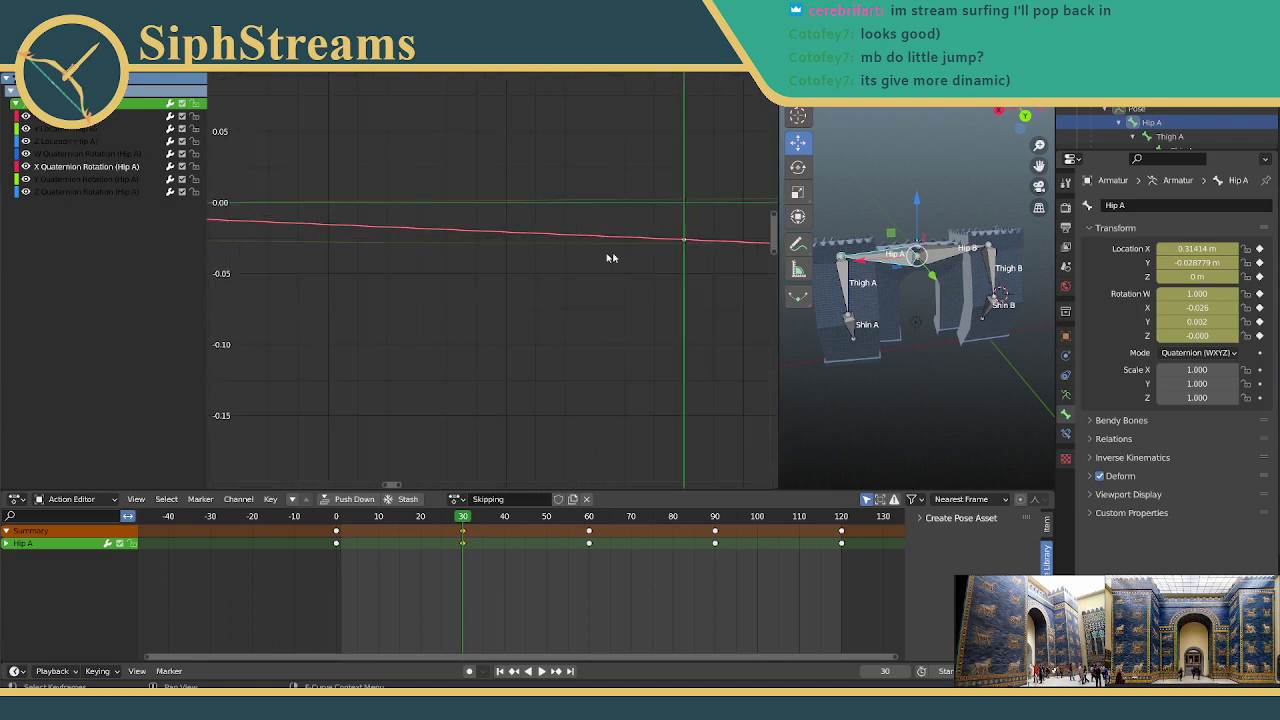
scroll(611, 258, down, 3)
middle_drag(243, 349, 423, 342)
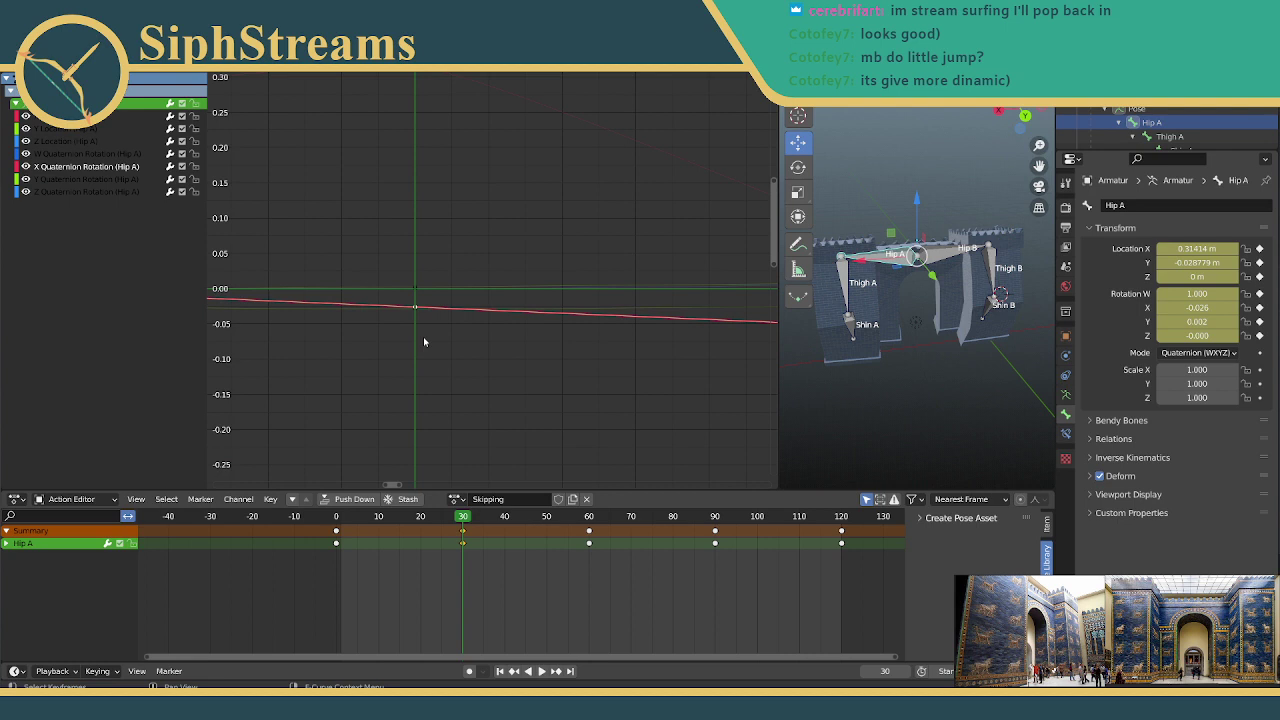
scroll(488, 324, down, 3)
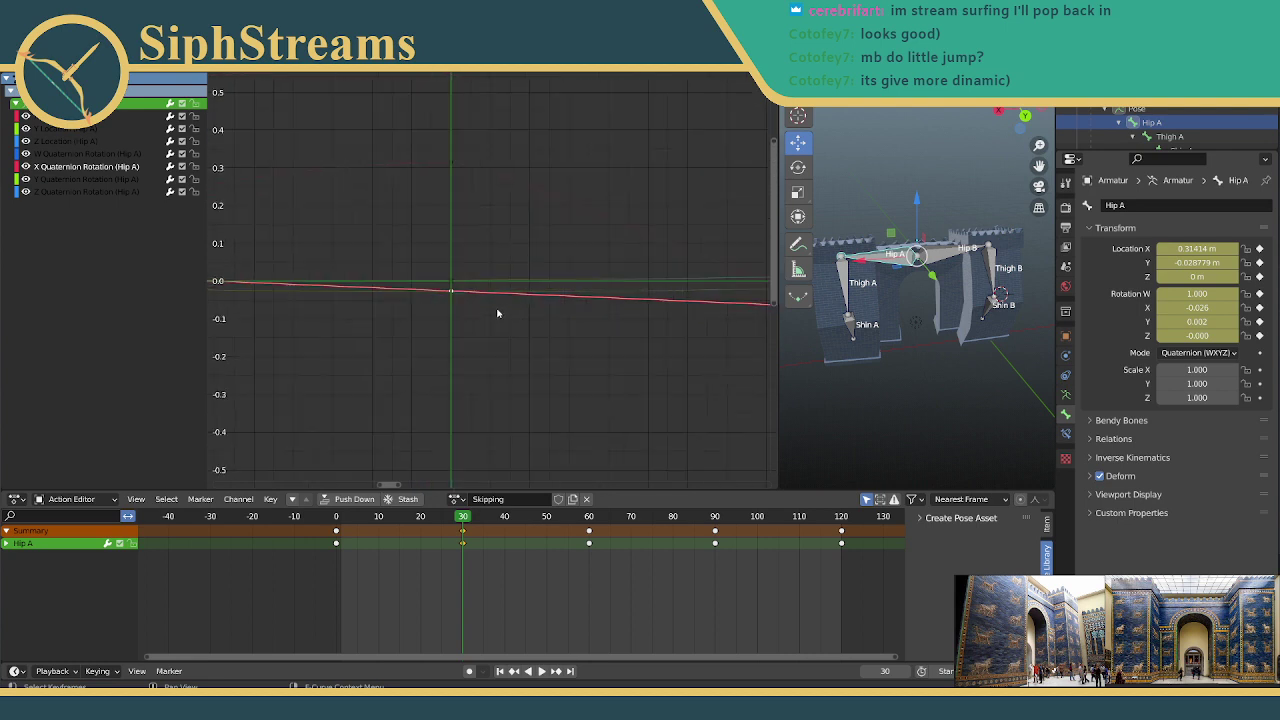
ctrl+middle_drag(497, 314, 384, 408)
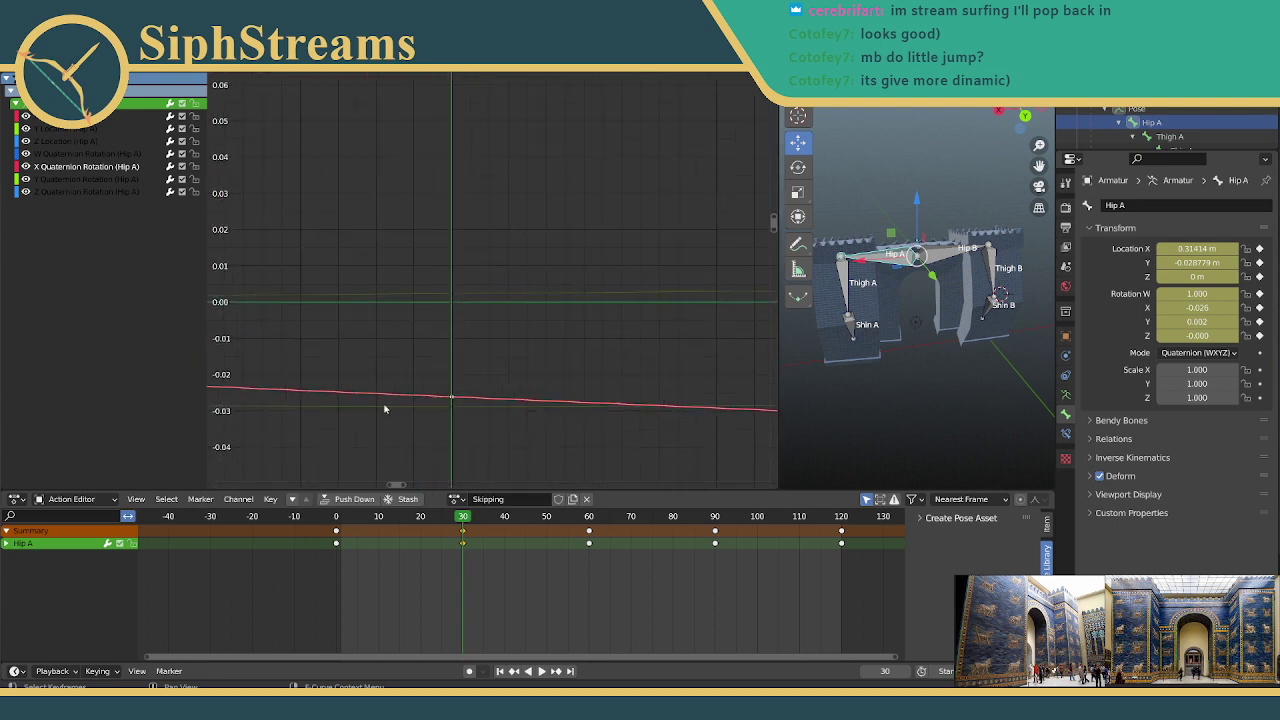
scroll(488, 360, down, 6)
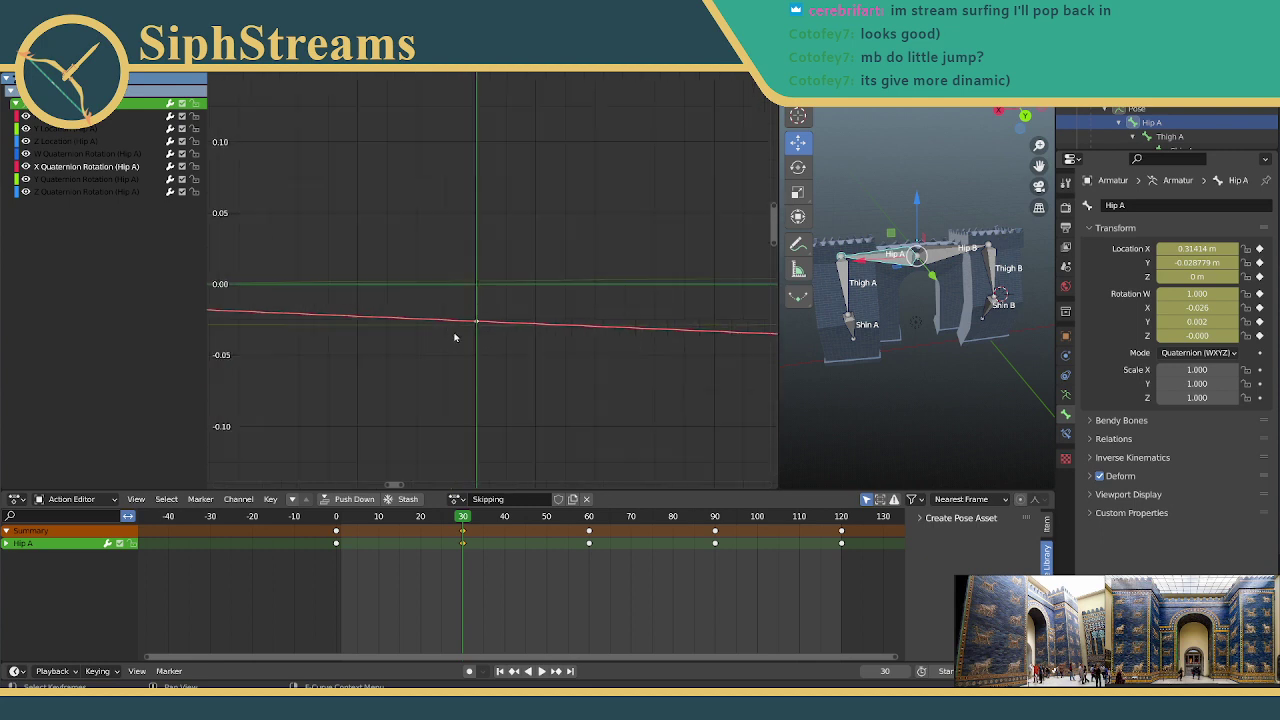
click(170, 166)
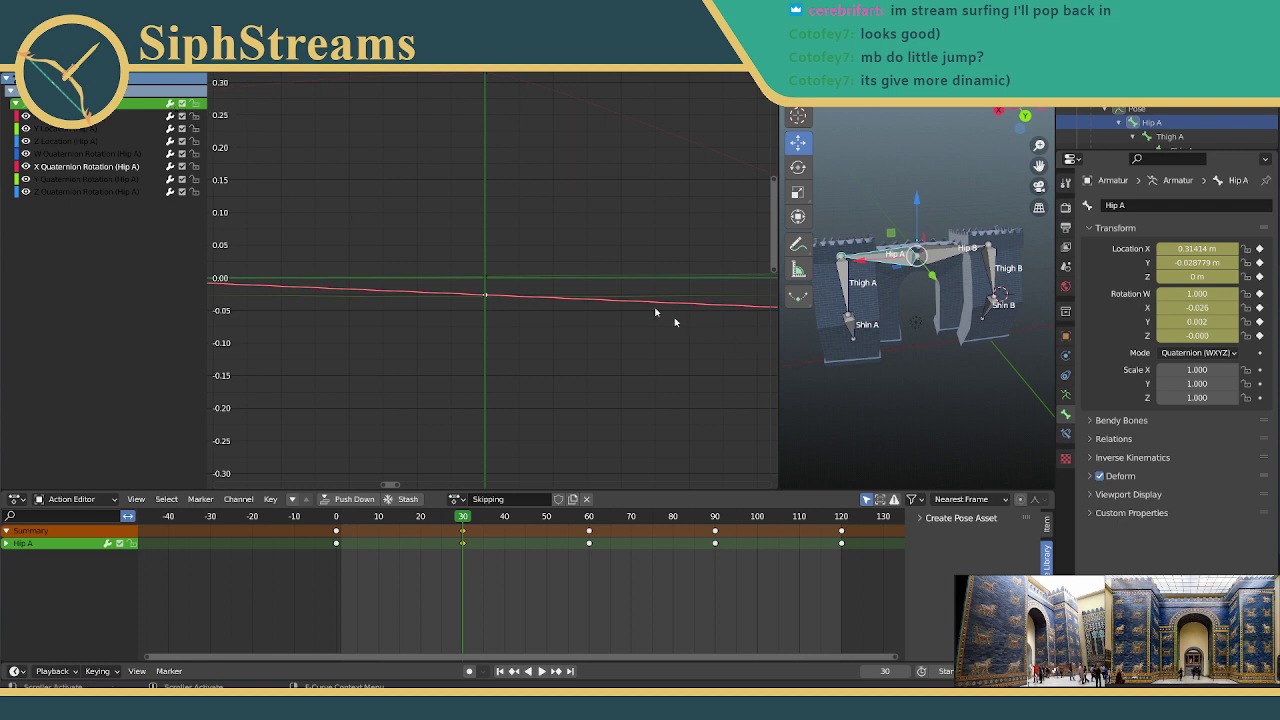
scroll(600, 266, down, 3)
scroll(570, 245, down, 4)
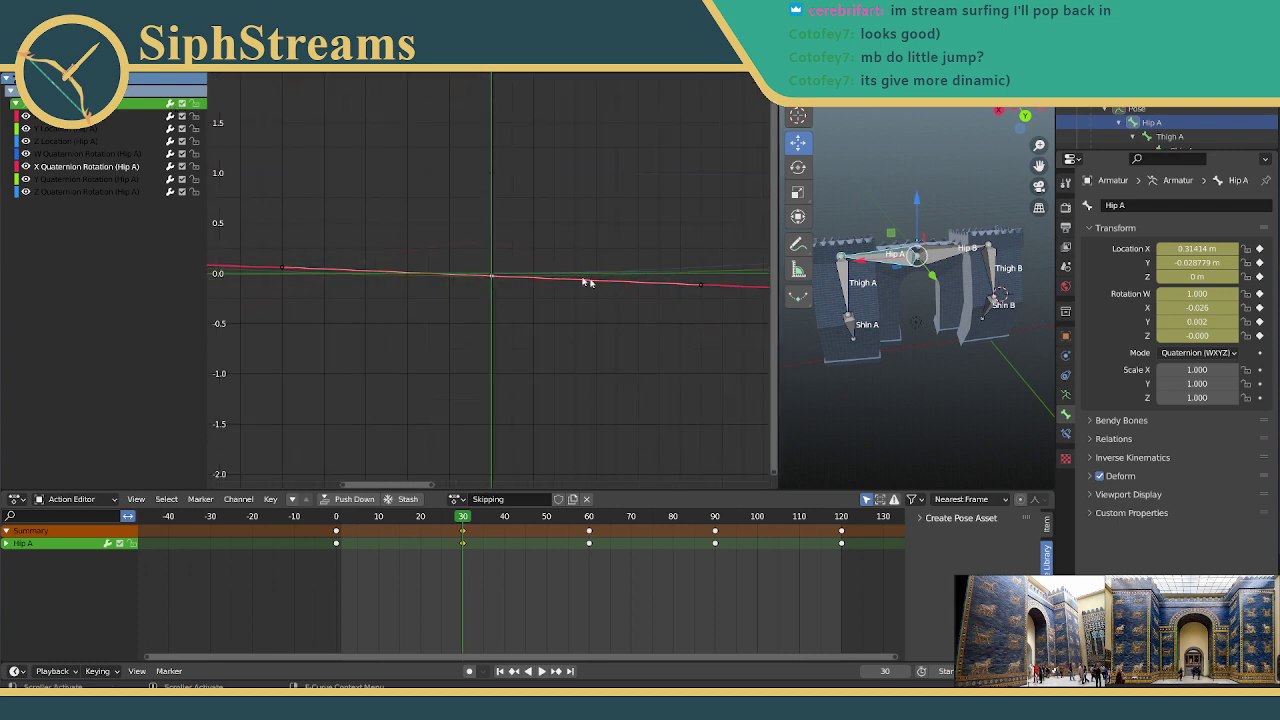
Step: Rotate Hip A's X Quaternion curve around the frame-30 key, then undo the follow-up G move
key(r)
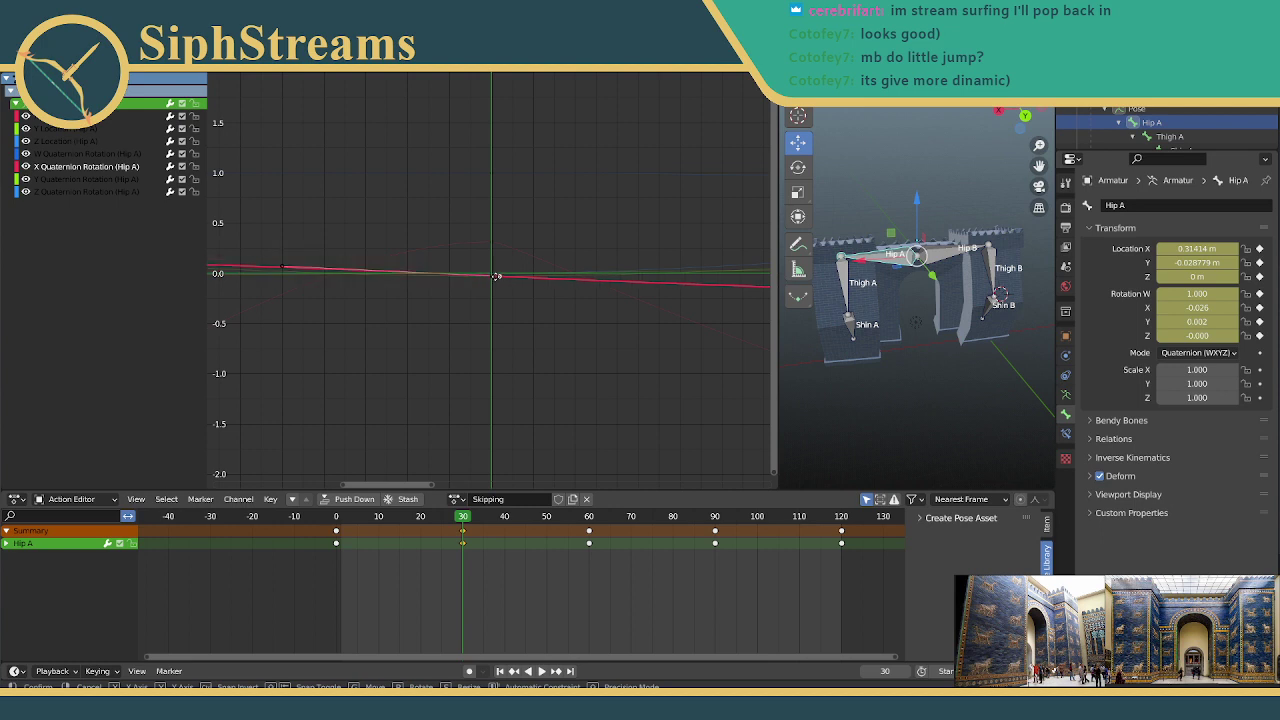
click(497, 278)
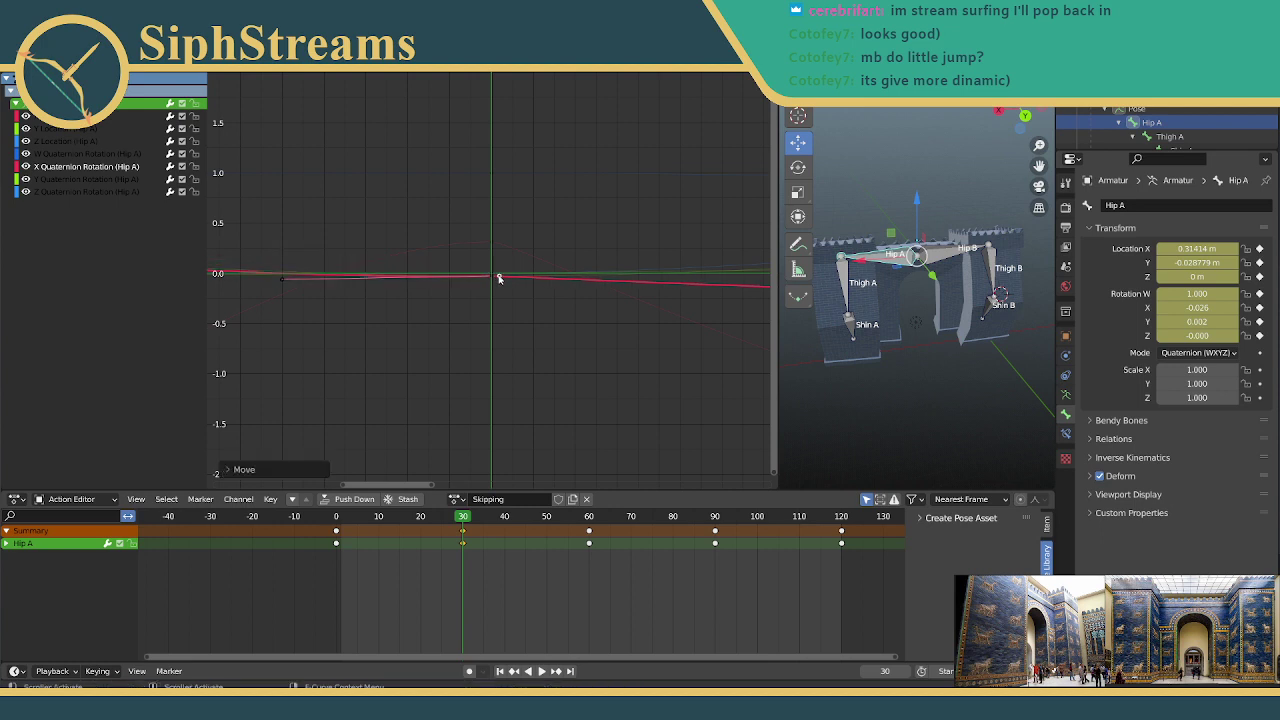
key(g)
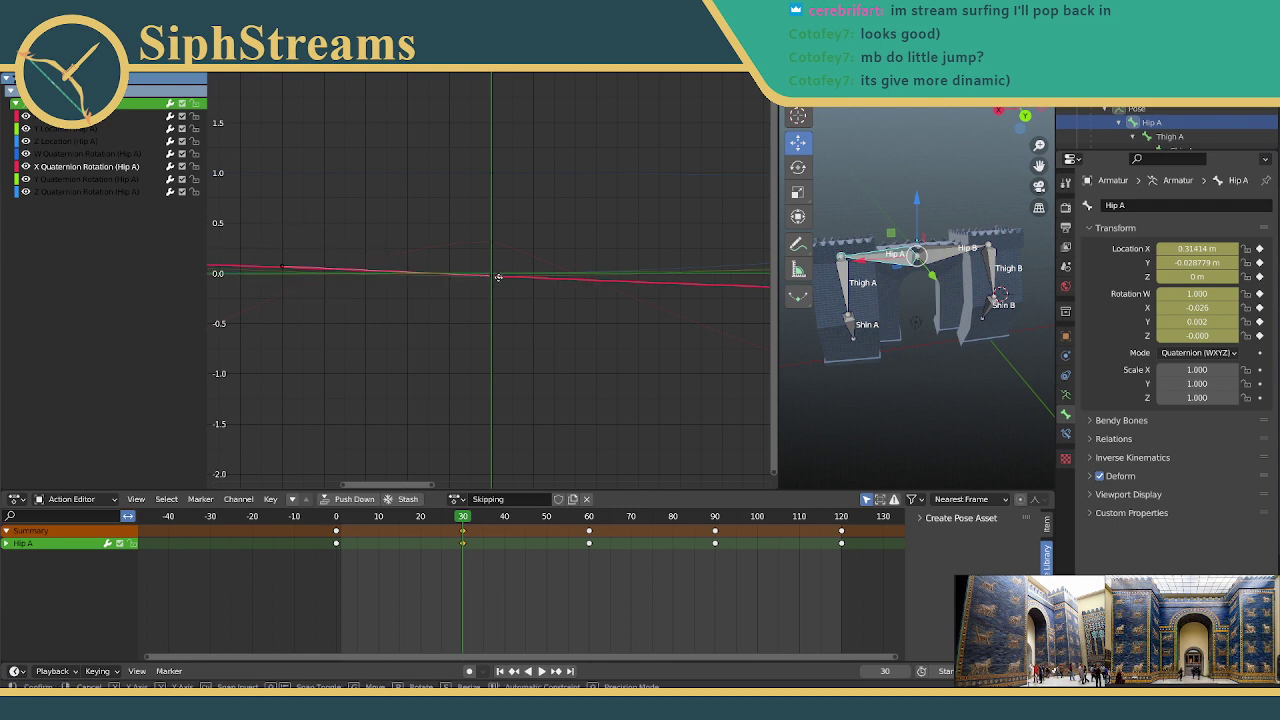
click(499, 280)
key(ctrl+z)
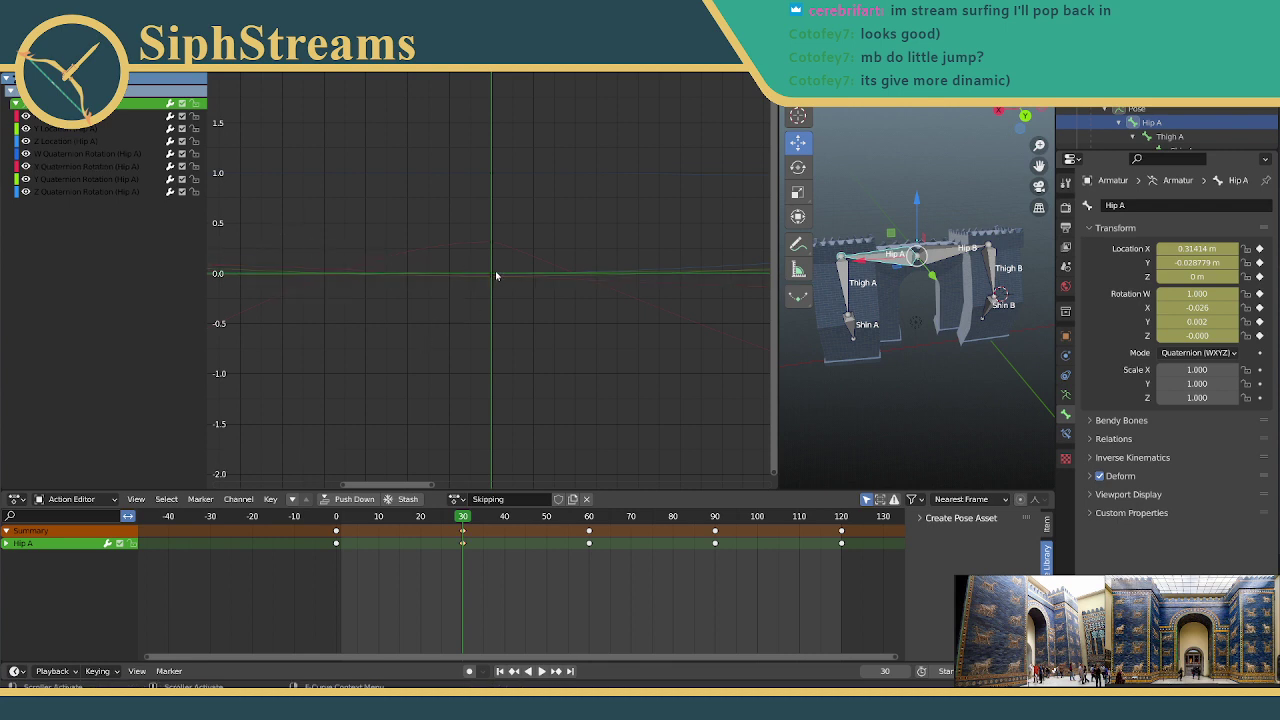
Step: Lower Thigh A's frame-30 key slightly so its red curve dips there
click(840, 273)
scroll(508, 295, up, 4)
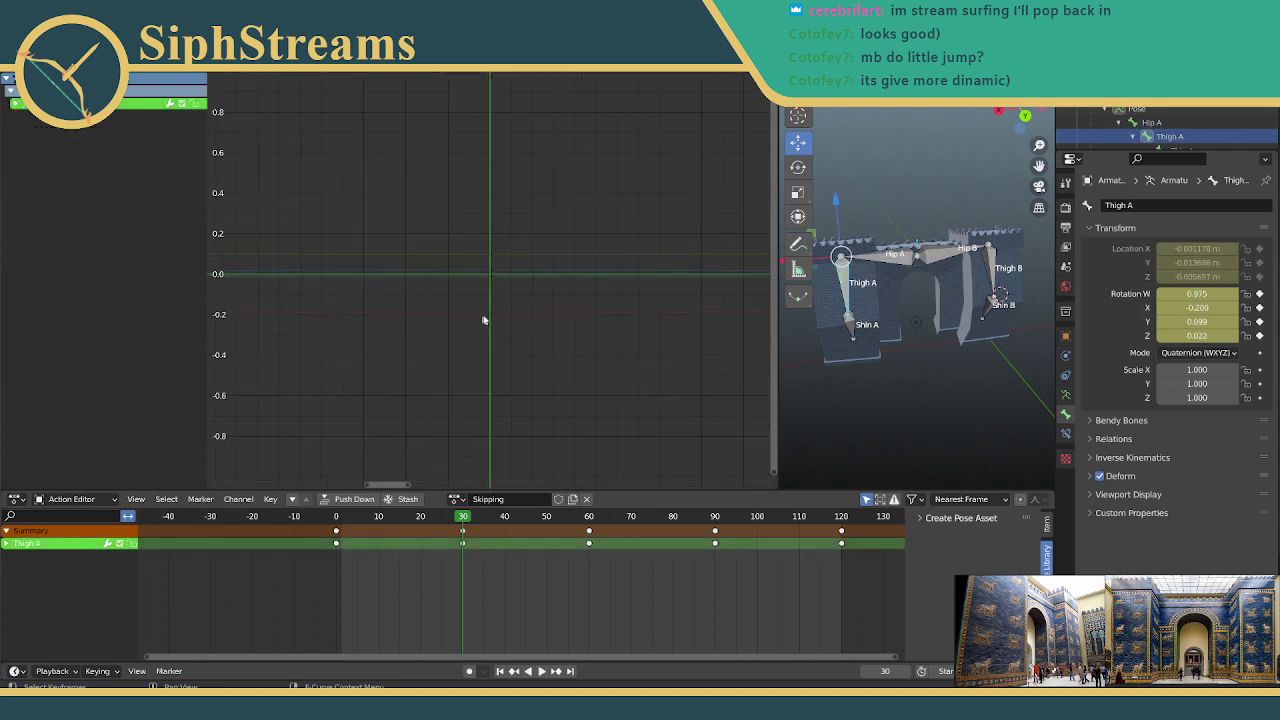
click(489, 316)
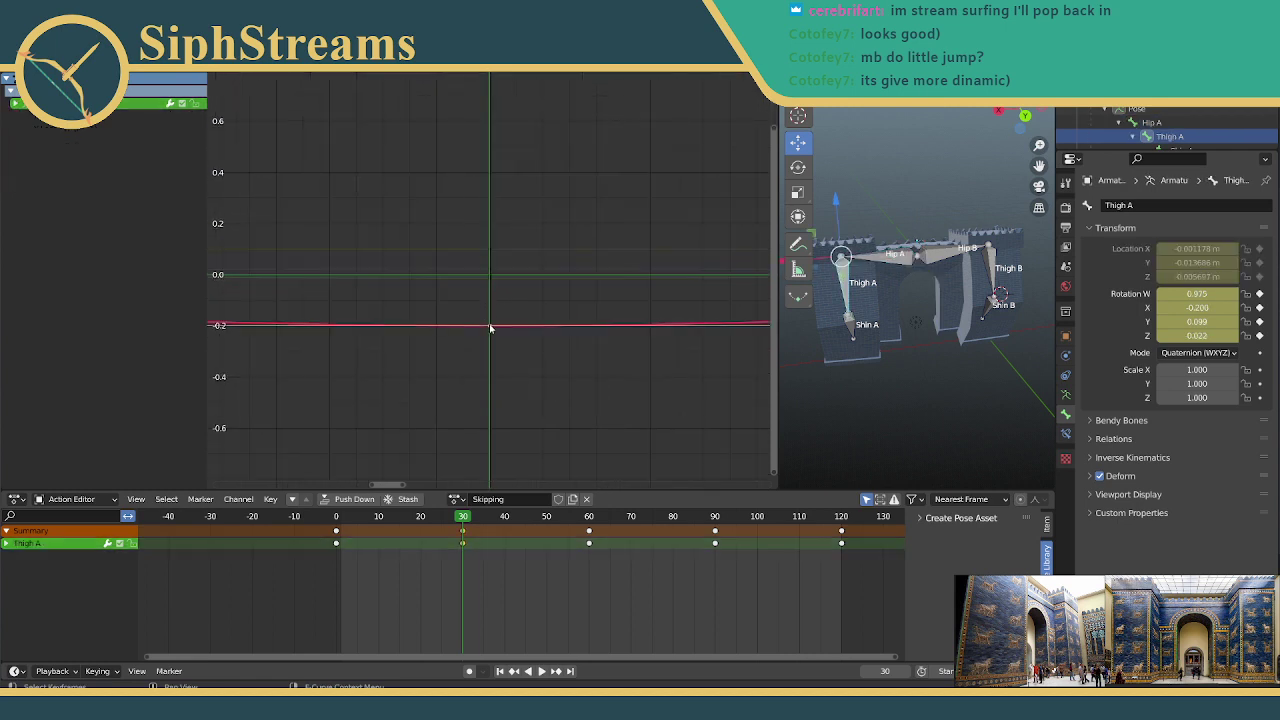
scroll(530, 318, down, 2)
scroll(562, 313, down, 2)
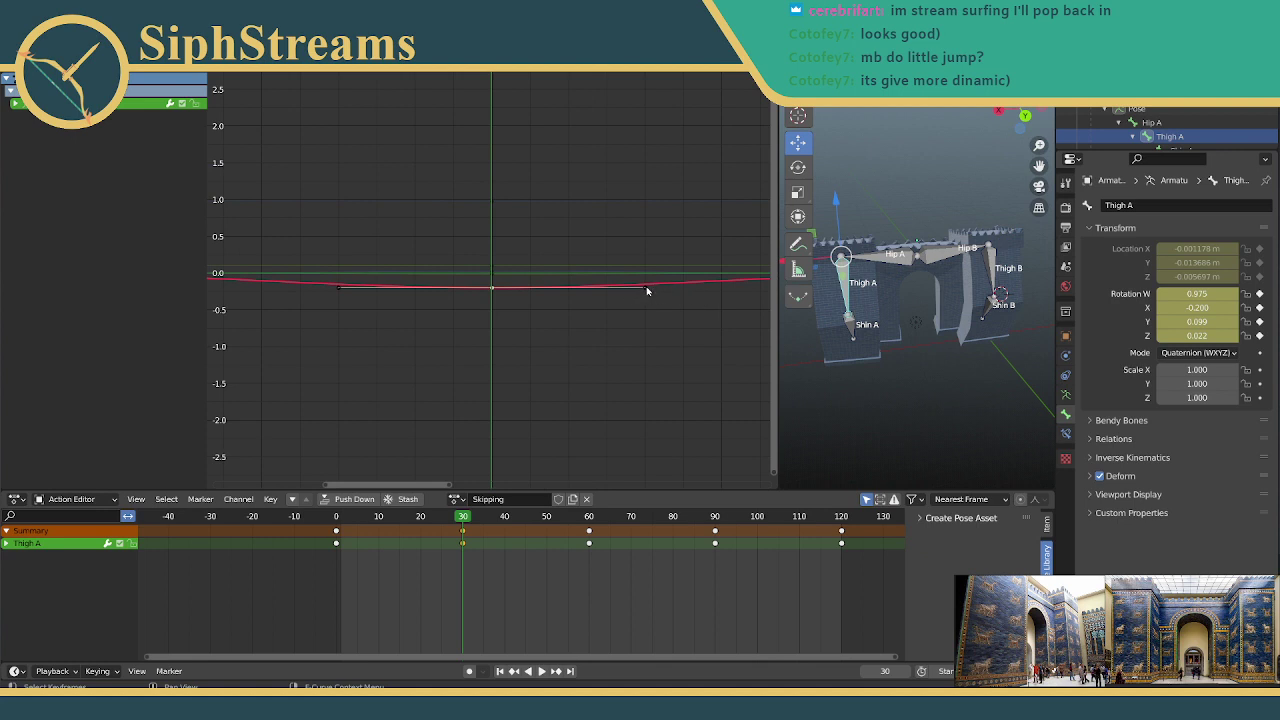
key(g)
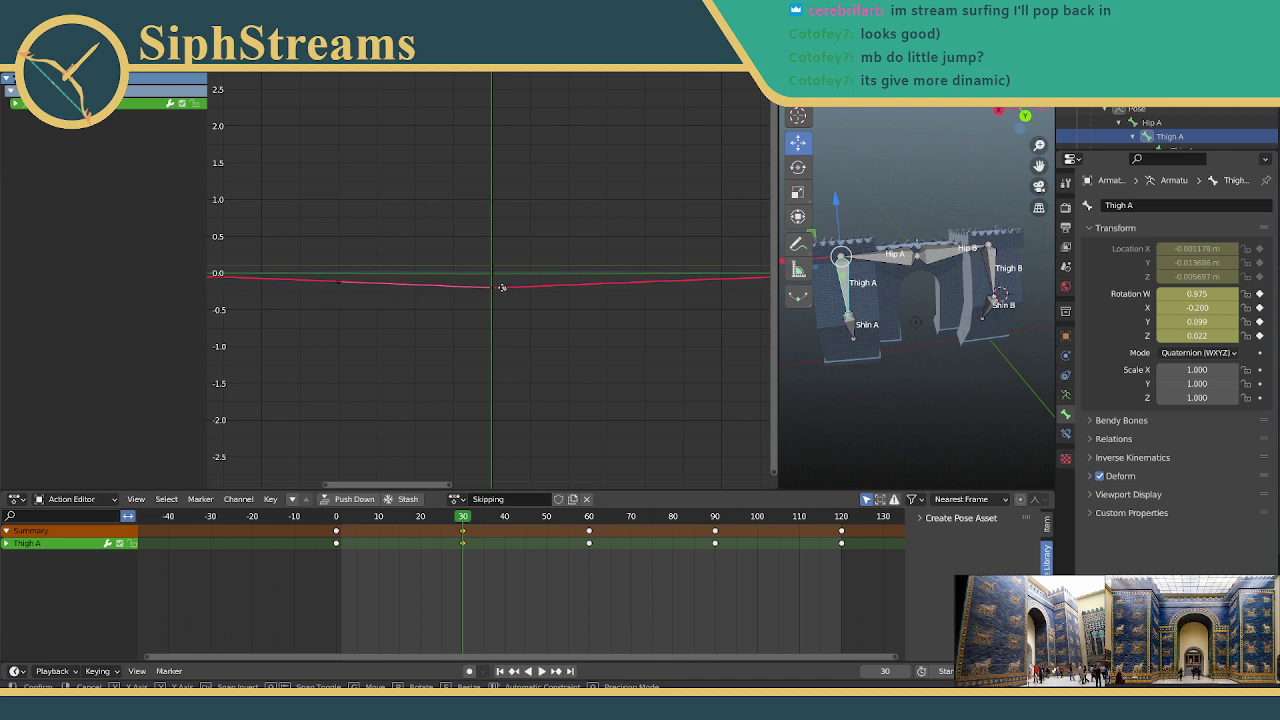
click(504, 289)
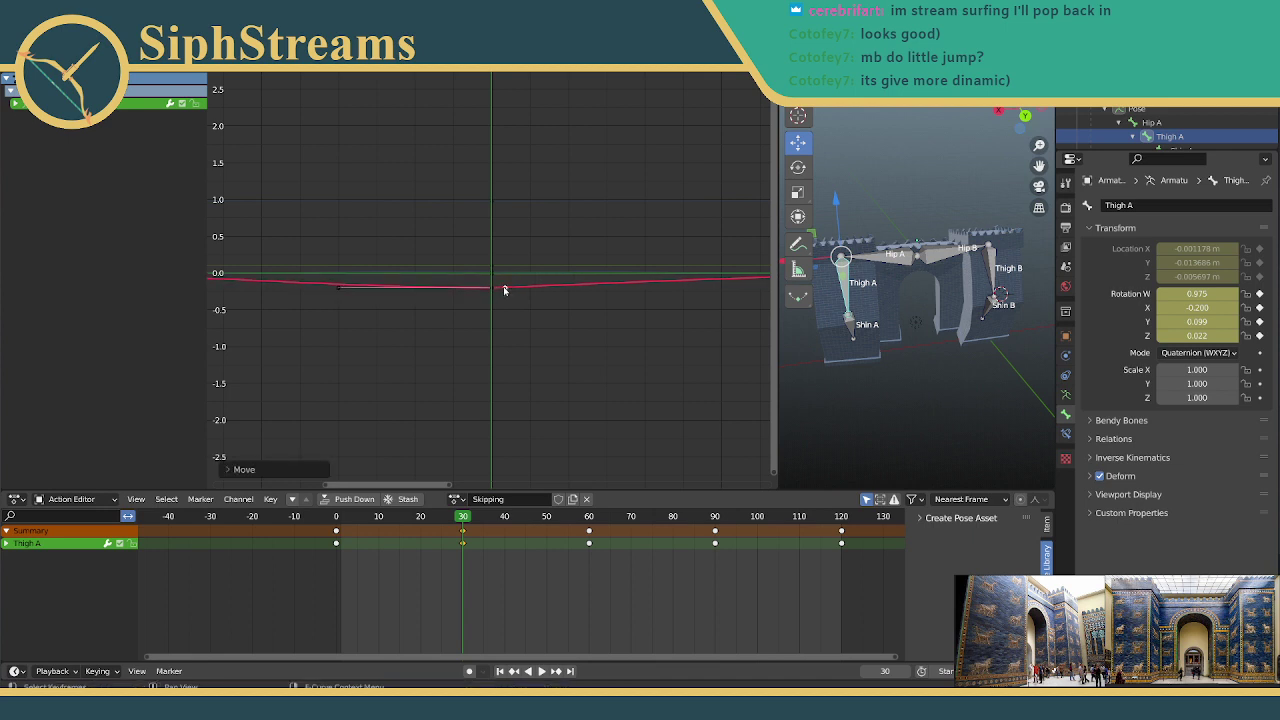
Step: Select Shin A's frame-30 key, save IshtarGate.blend, and enlarge the 3D view
click(621, 317)
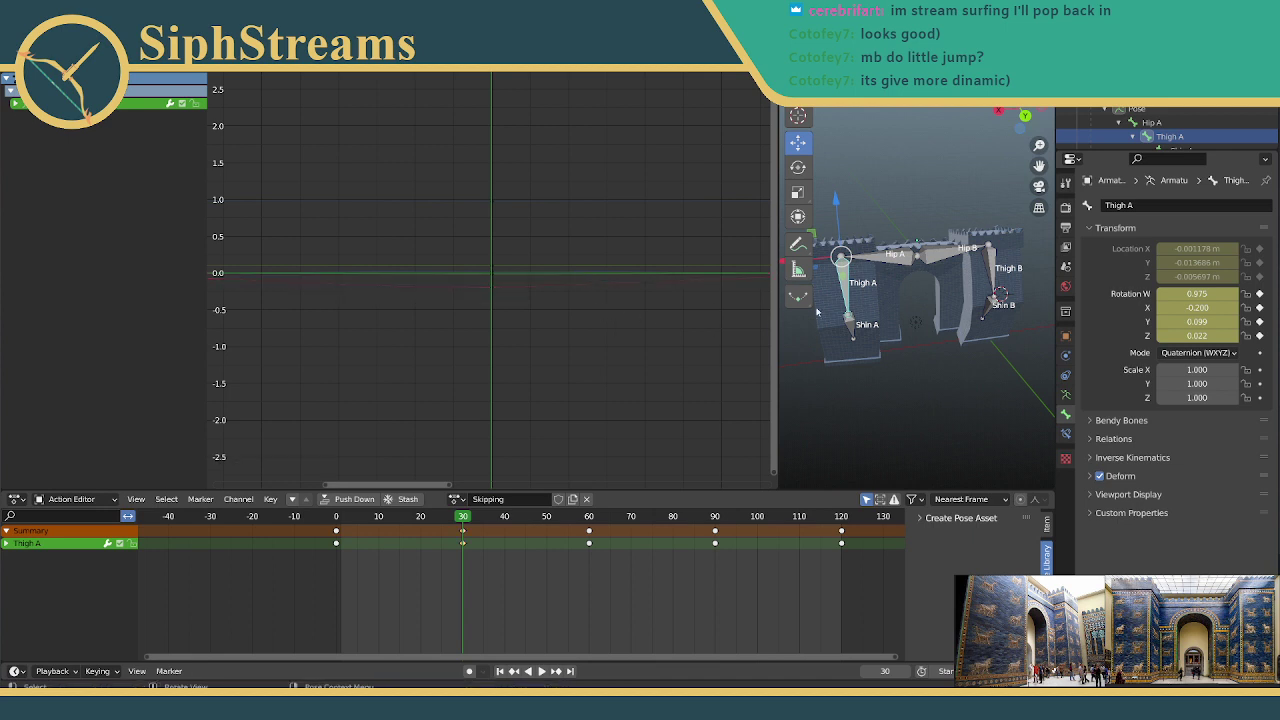
click(491, 242)
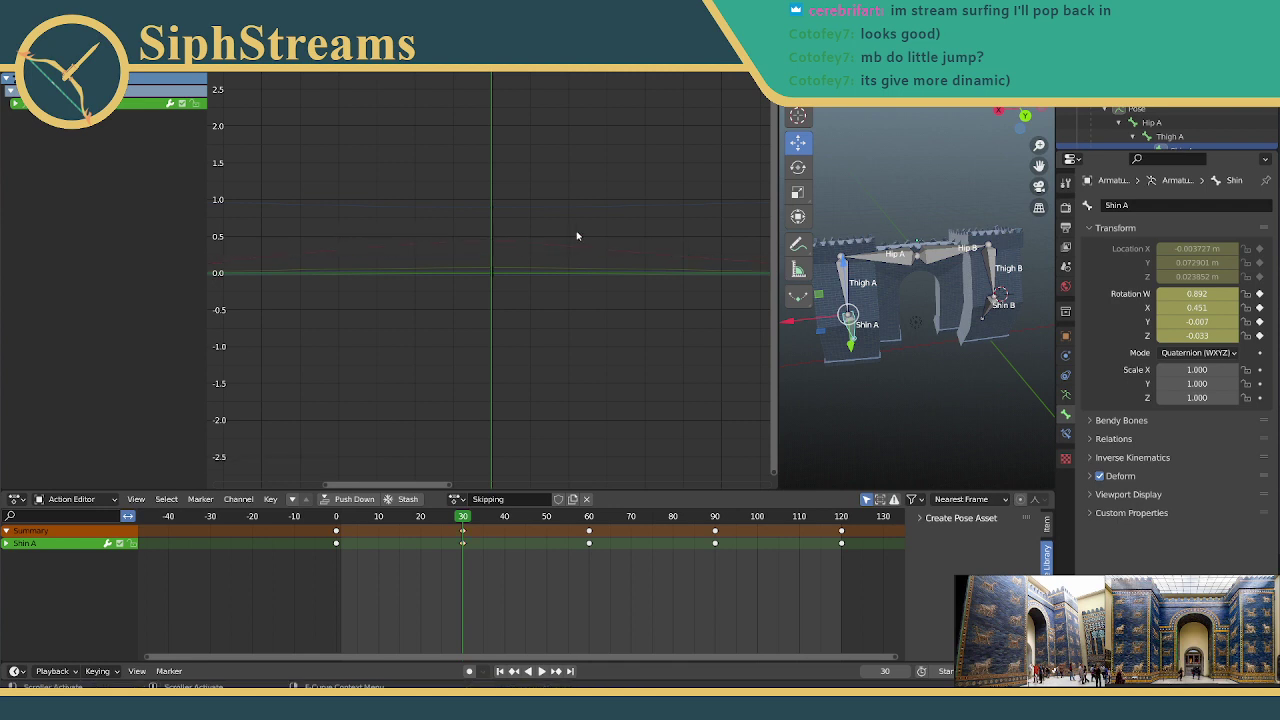
key(ctrl+s)
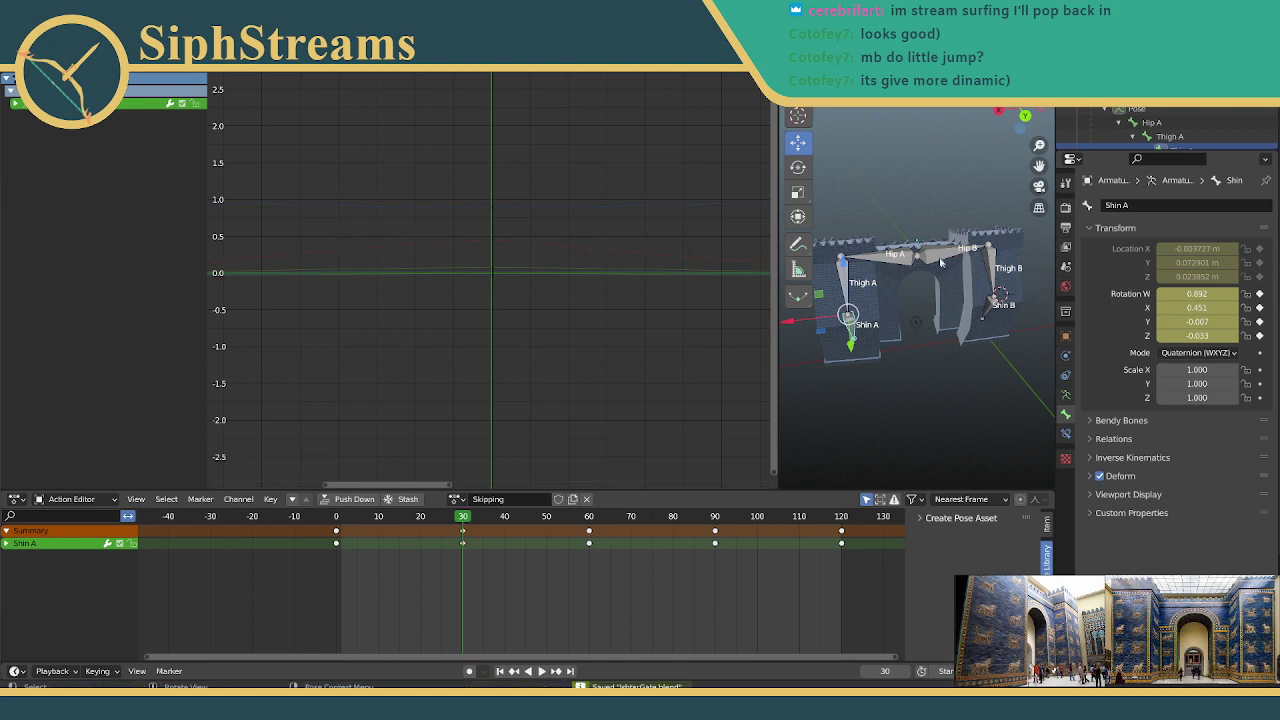
middle_drag(939, 257, 870, 252)
drag(779, 256, 266, 256)
Step: Play the Skipping animation and orbit to a more frontal view of the rig
click(541, 671)
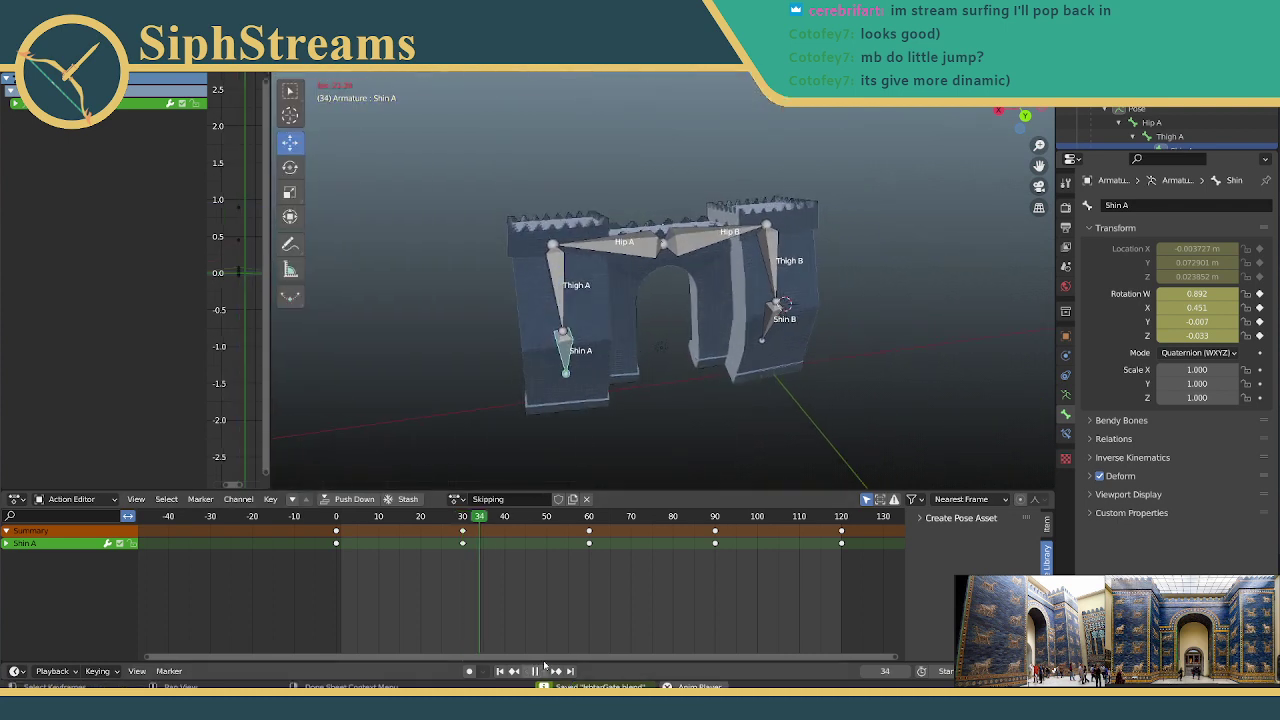
scroll(665, 320, down, 3)
middle_drag(665, 315, 777, 266)
scroll(686, 322, up, 4)
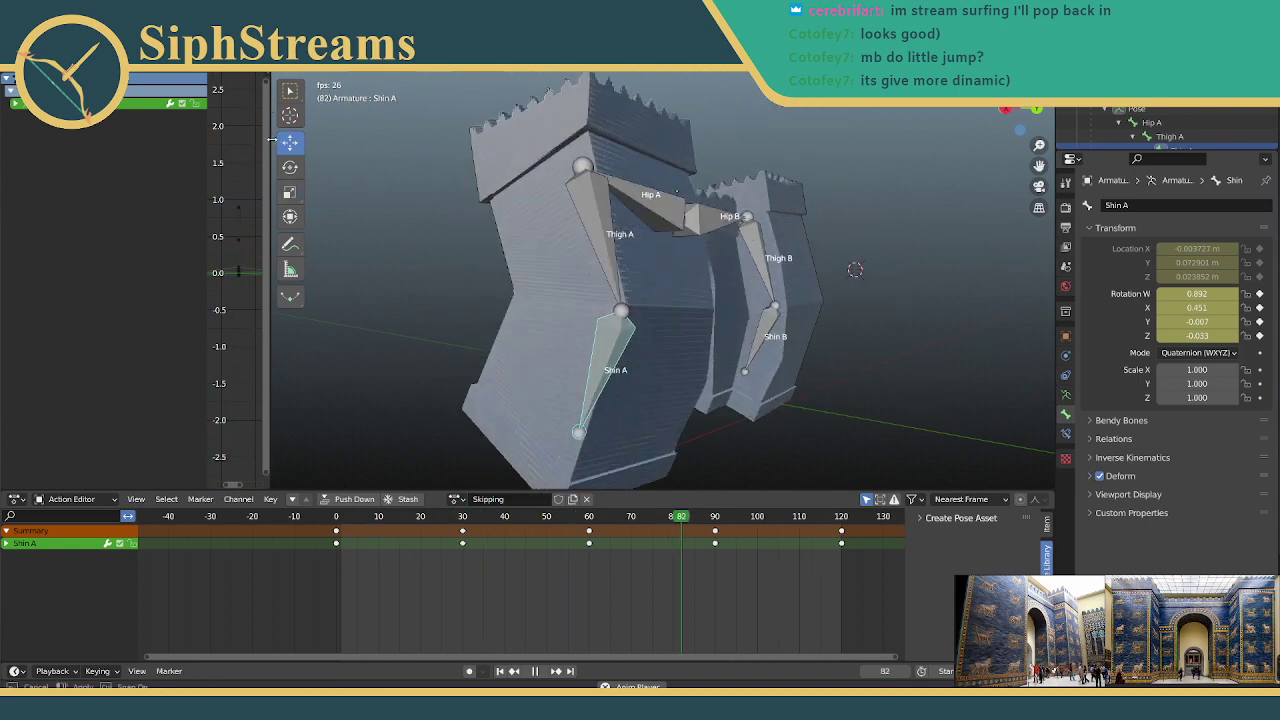
Step: Widen the Graph Editor and box-select all six leg bones in the viewport
drag(276, 141, 880, 160)
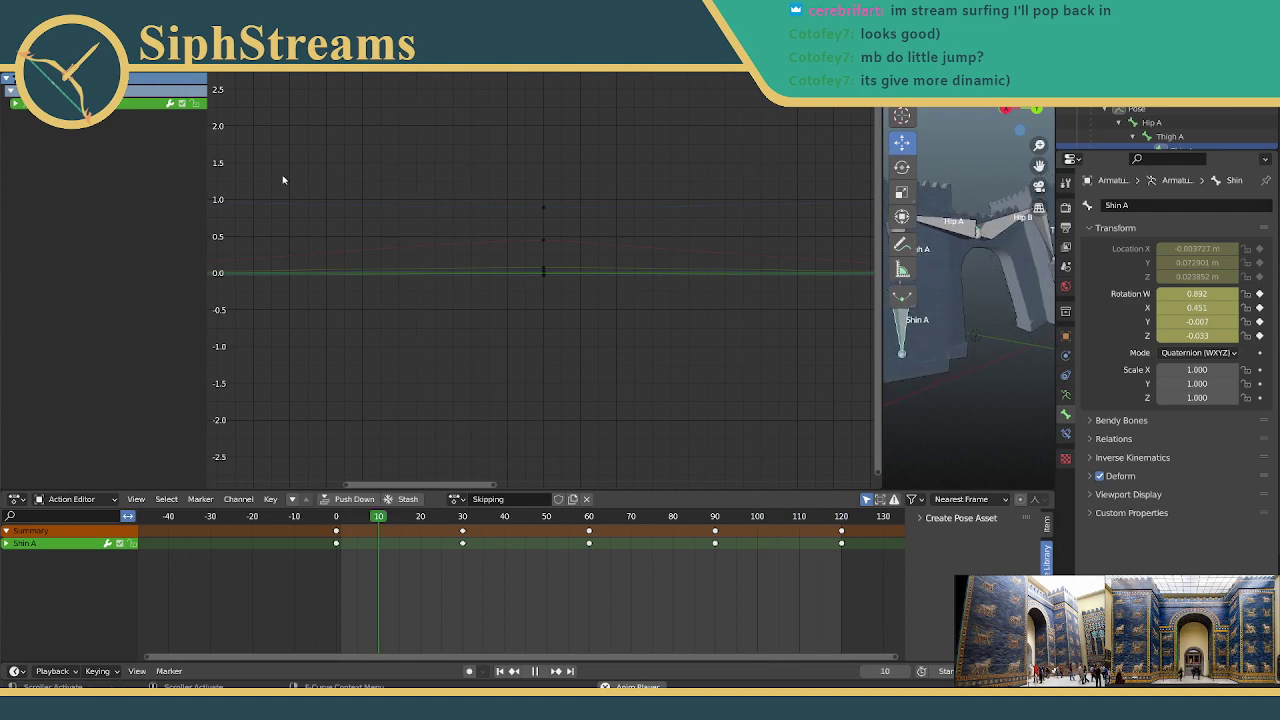
scroll(517, 179, down, 7)
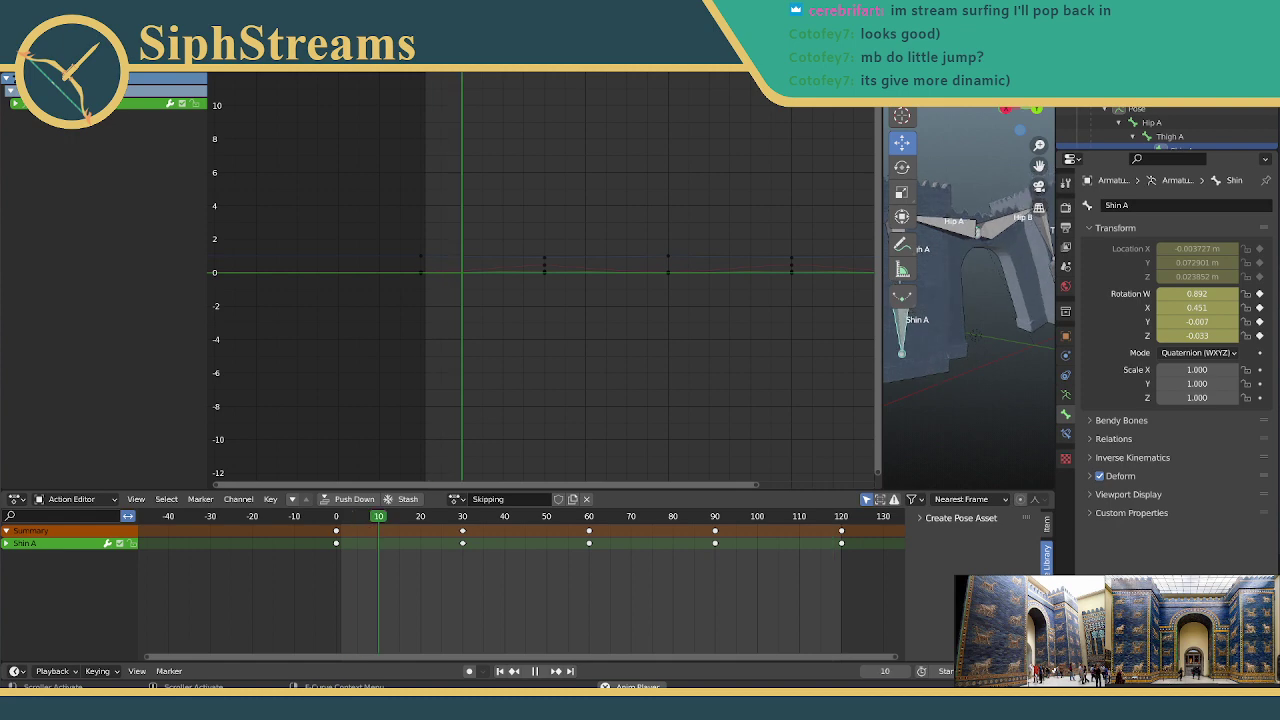
key(shift+o)
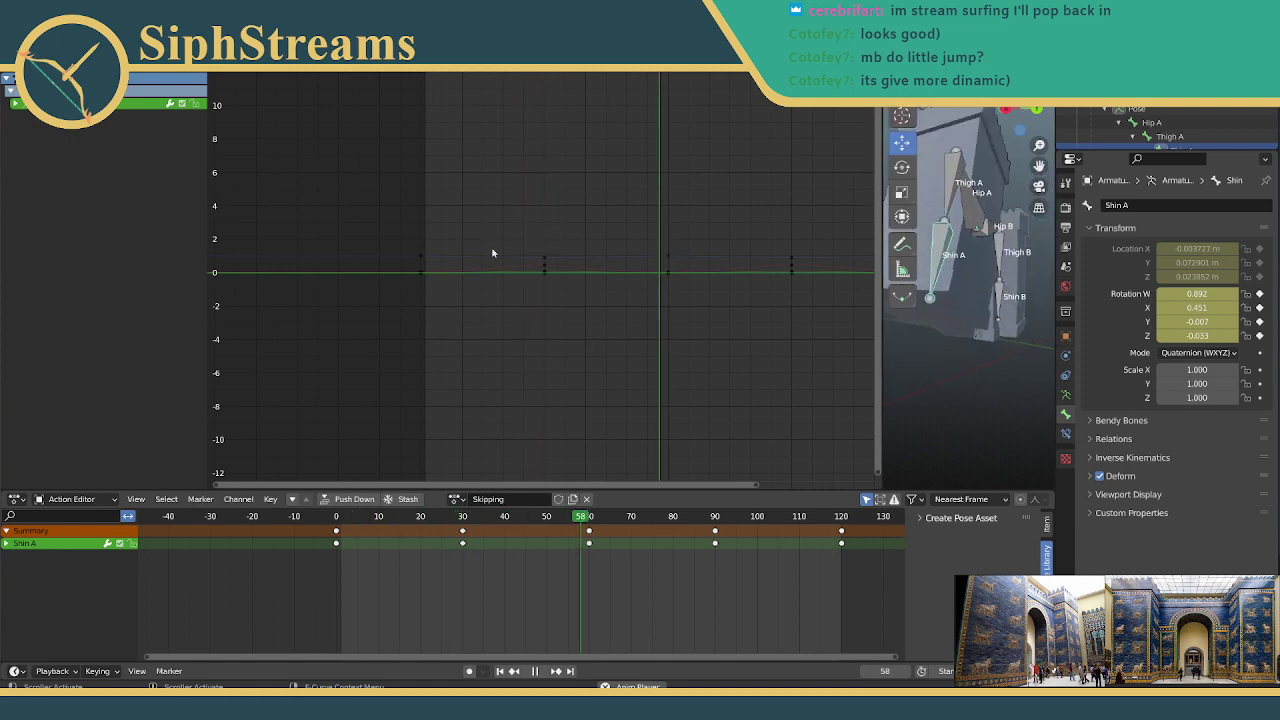
scroll(1007, 305, down, 6)
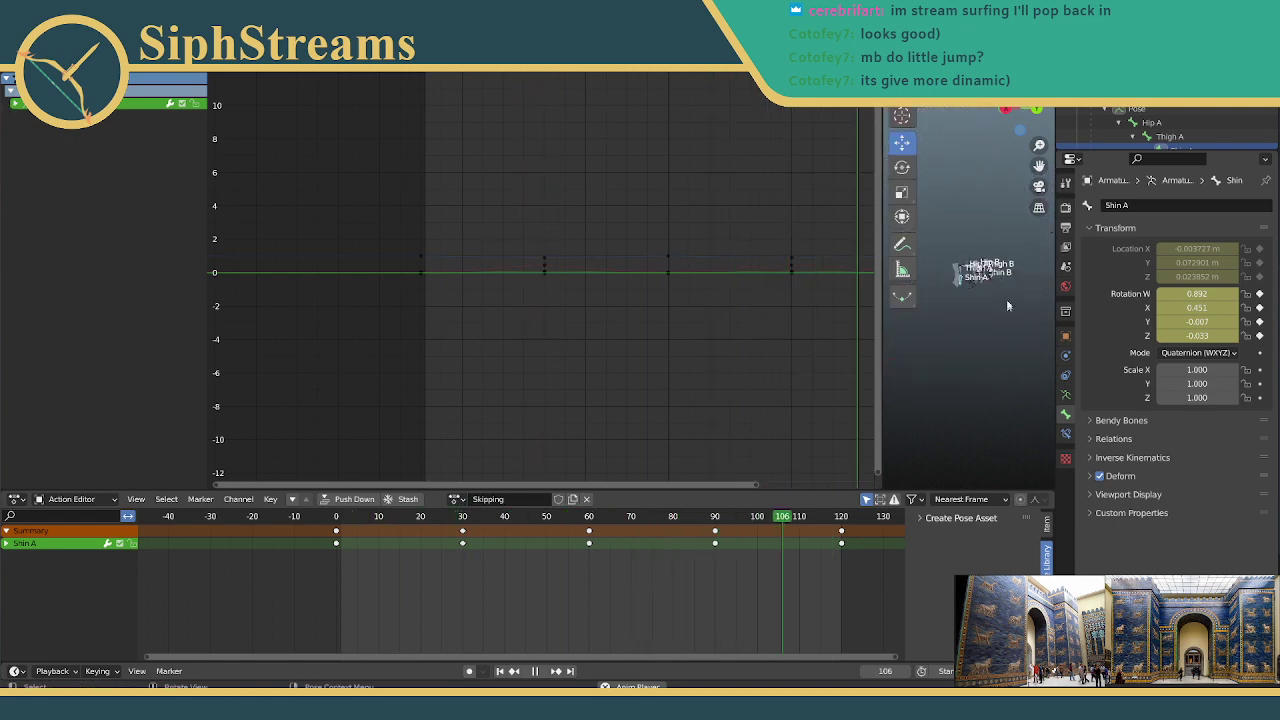
drag(935, 250, 936, 251)
Step: Browse the proportional editing falloff and keyframe snapping menus, leaving them unchanged
scroll(981, 278, up, 5)
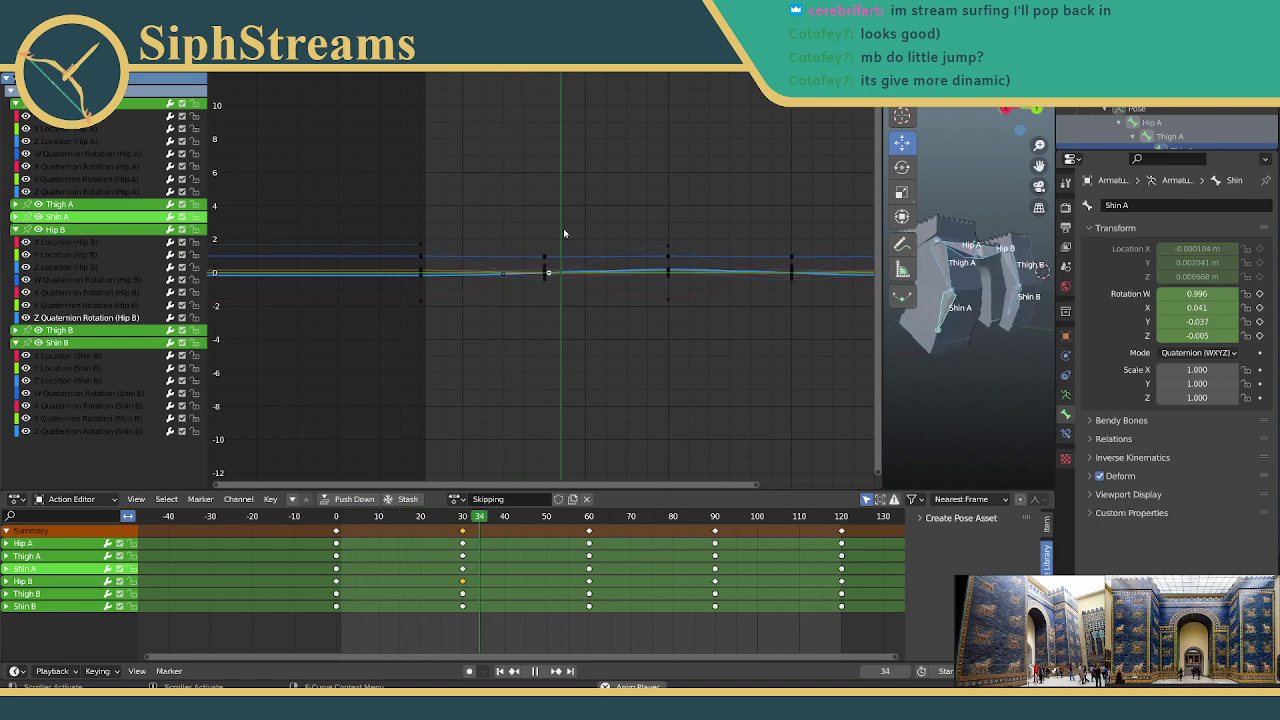
scroll(470, 246, up, 1)
scroll(470, 246, up, 2)
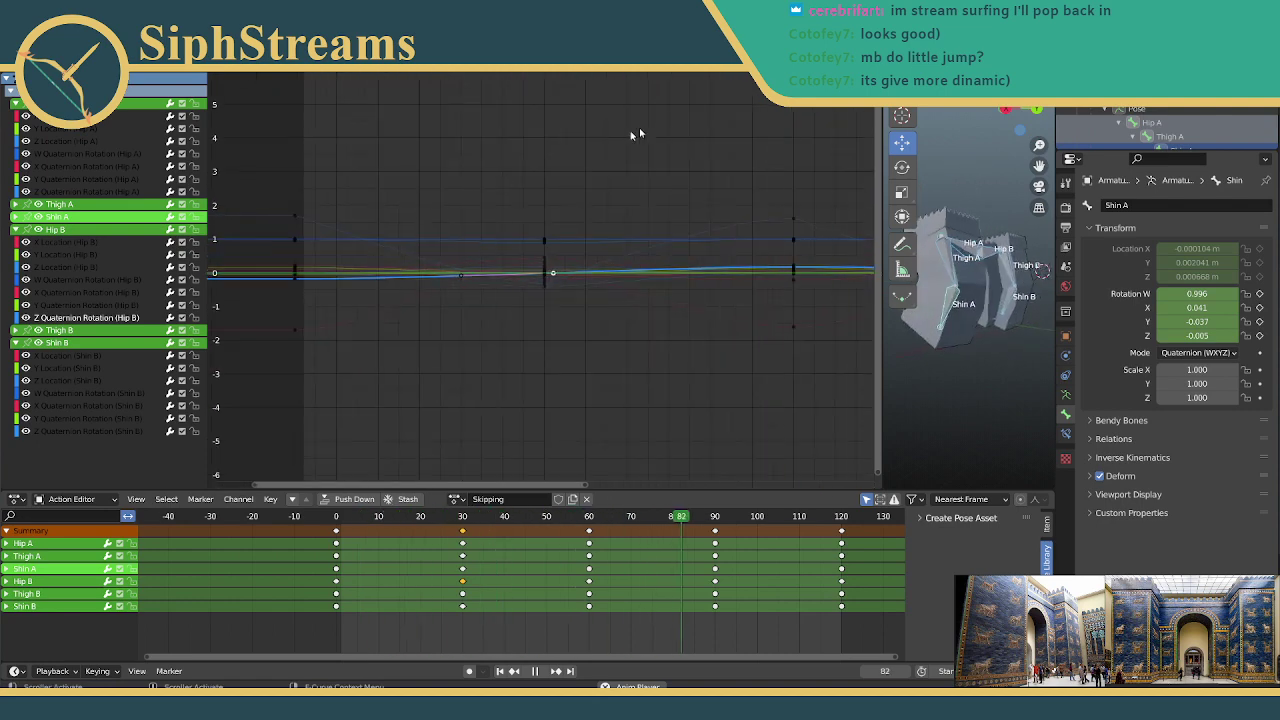
key(shift+o)
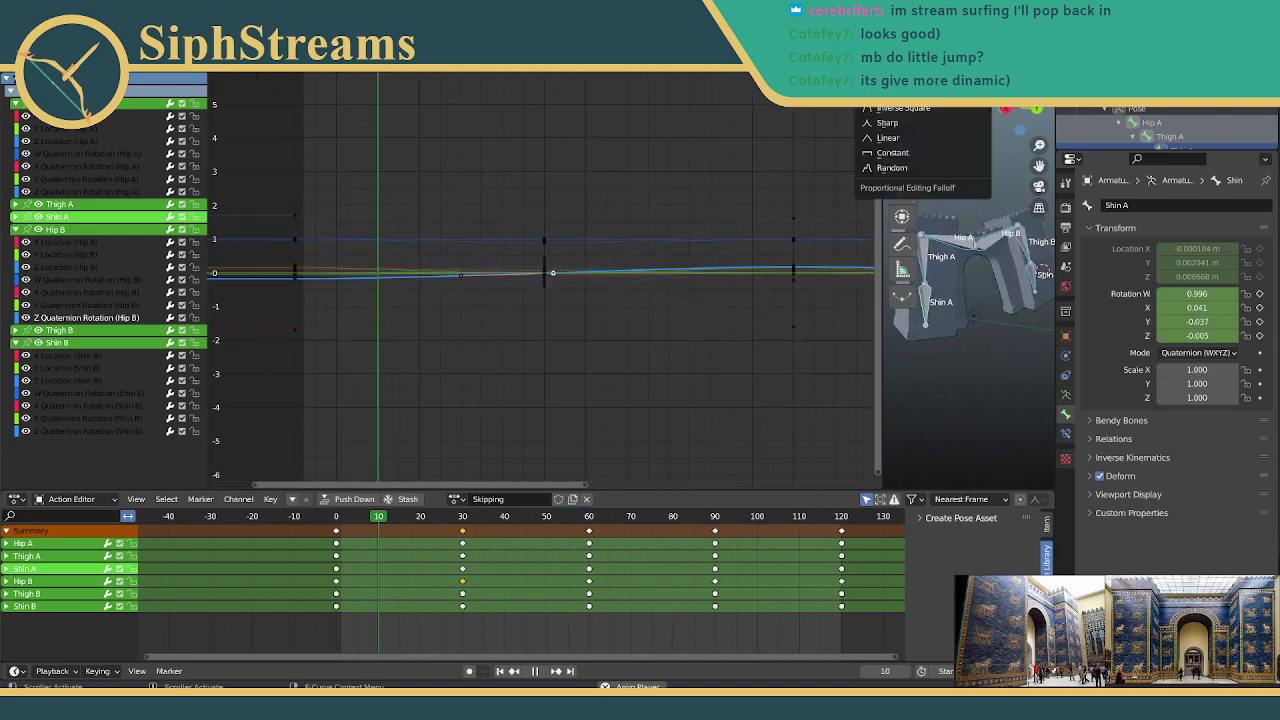
click(882, 150)
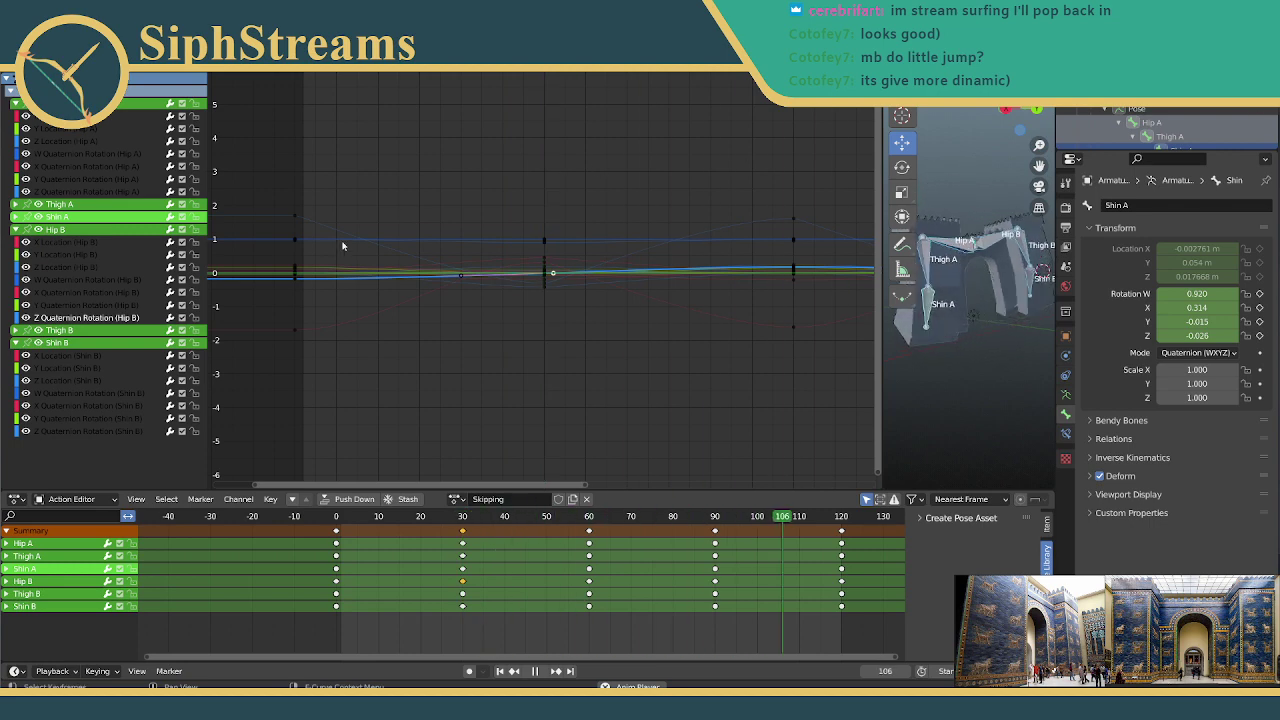
scroll(400, 250, up, 4)
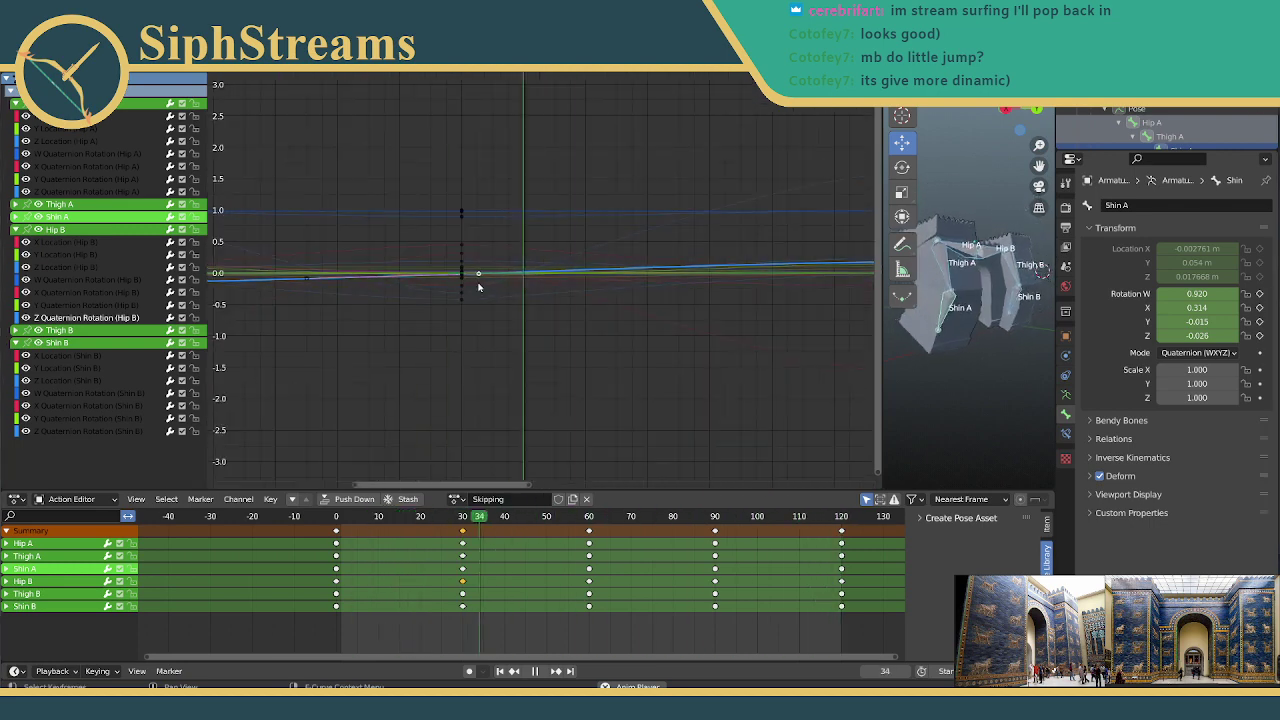
middle_drag(478, 287, 504, 283)
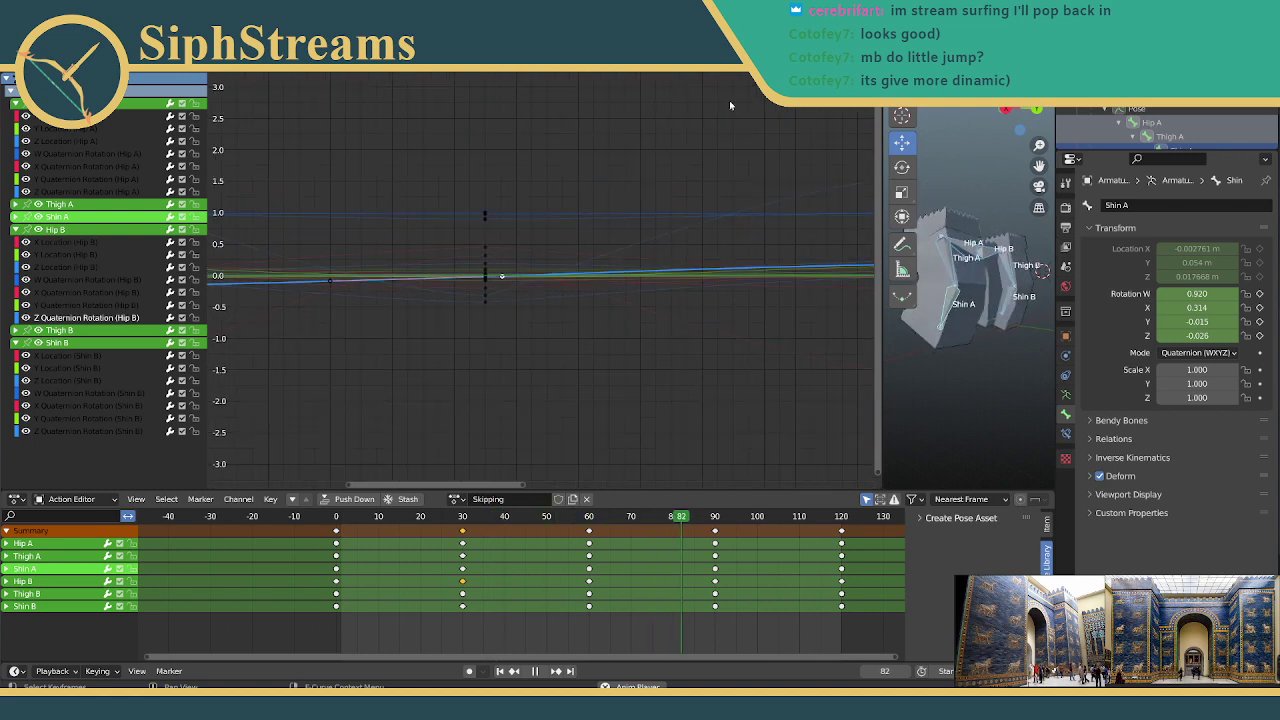
click(800, 78)
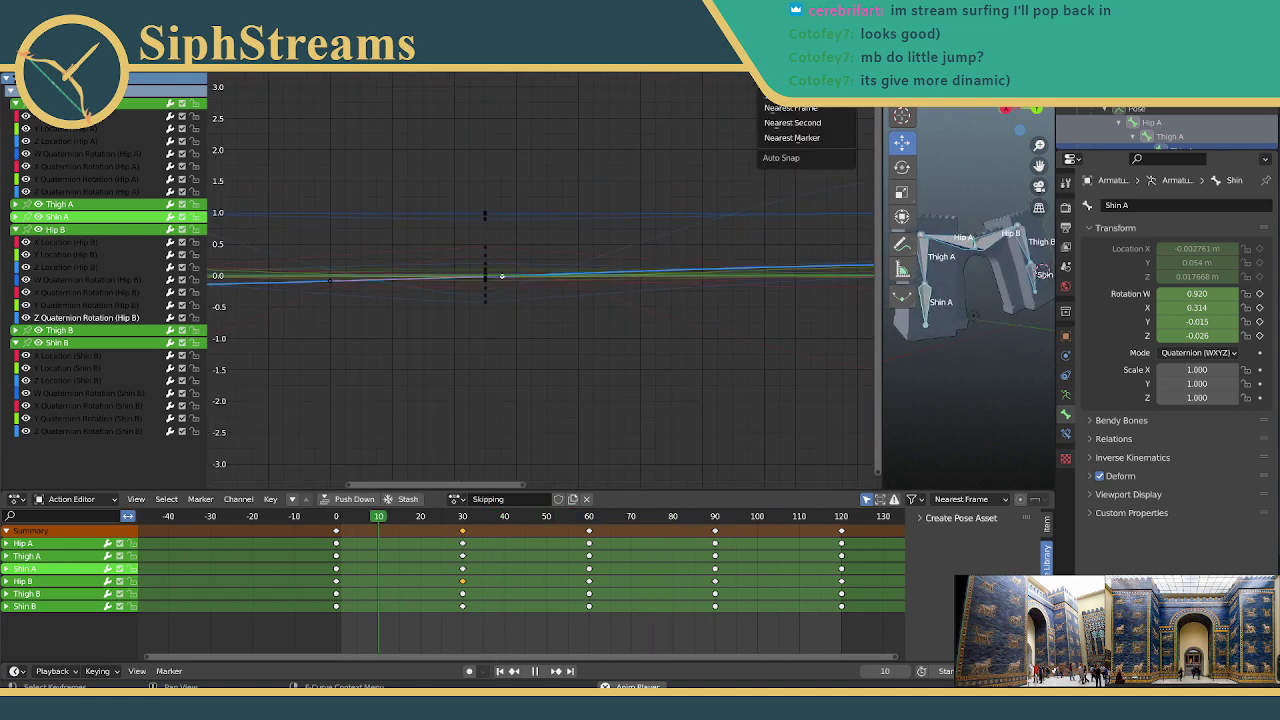
click(796, 130)
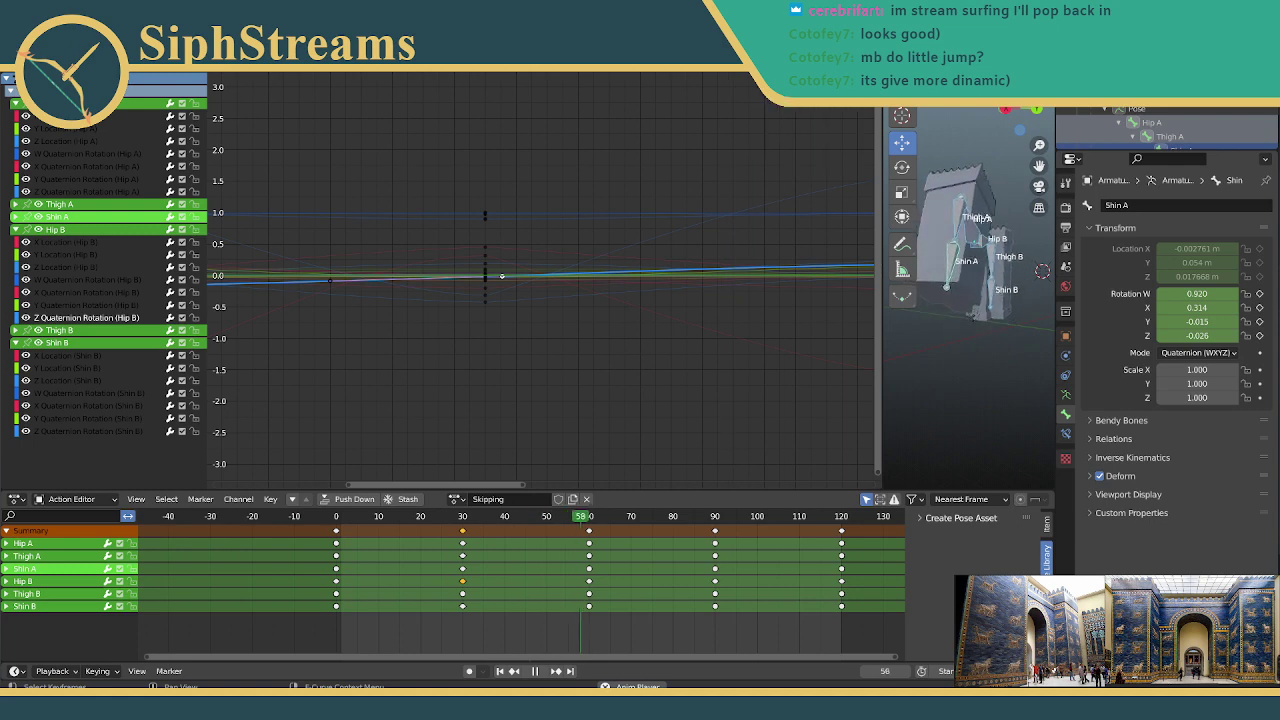
key(shift+o)
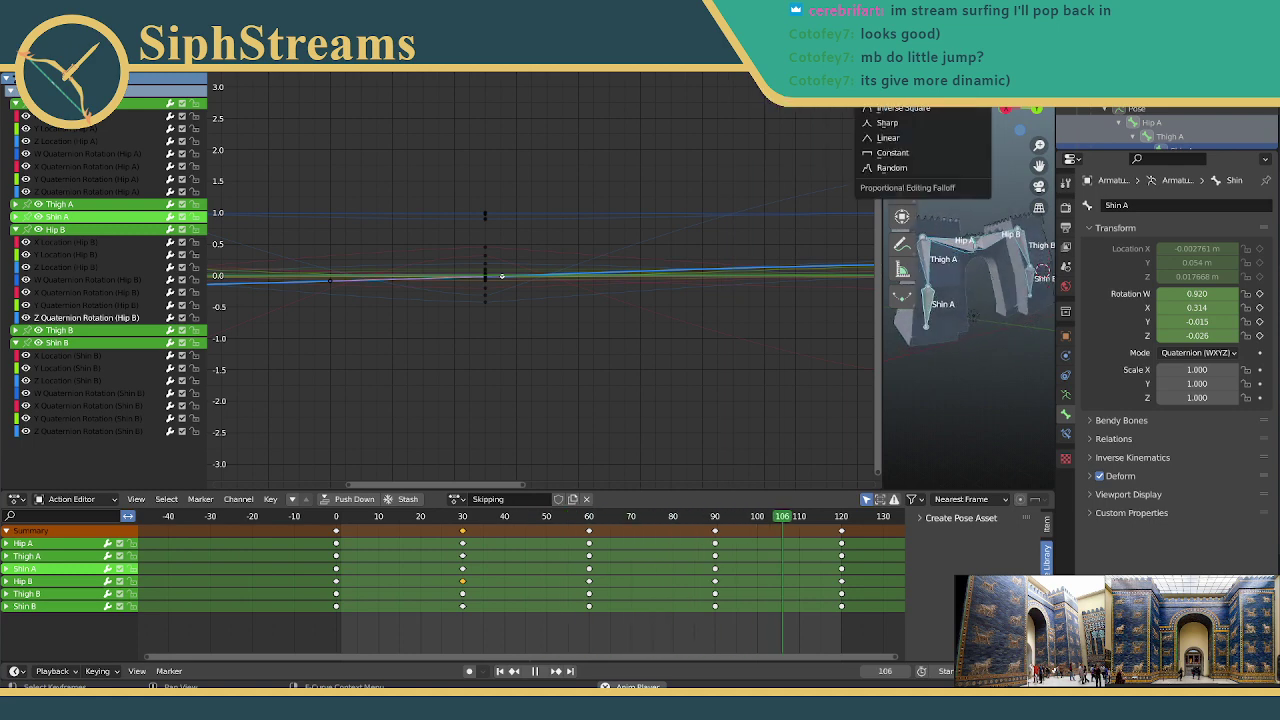
key(Escape)
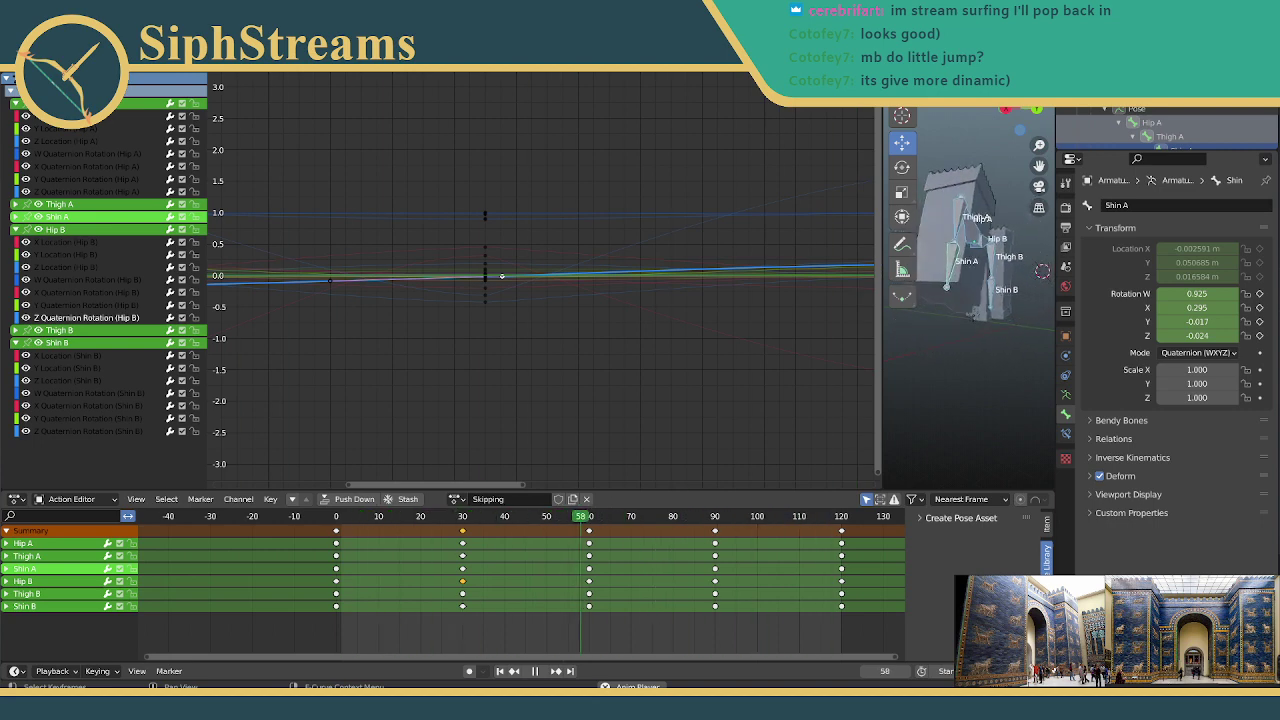
key(shift+o)
click(883, 153)
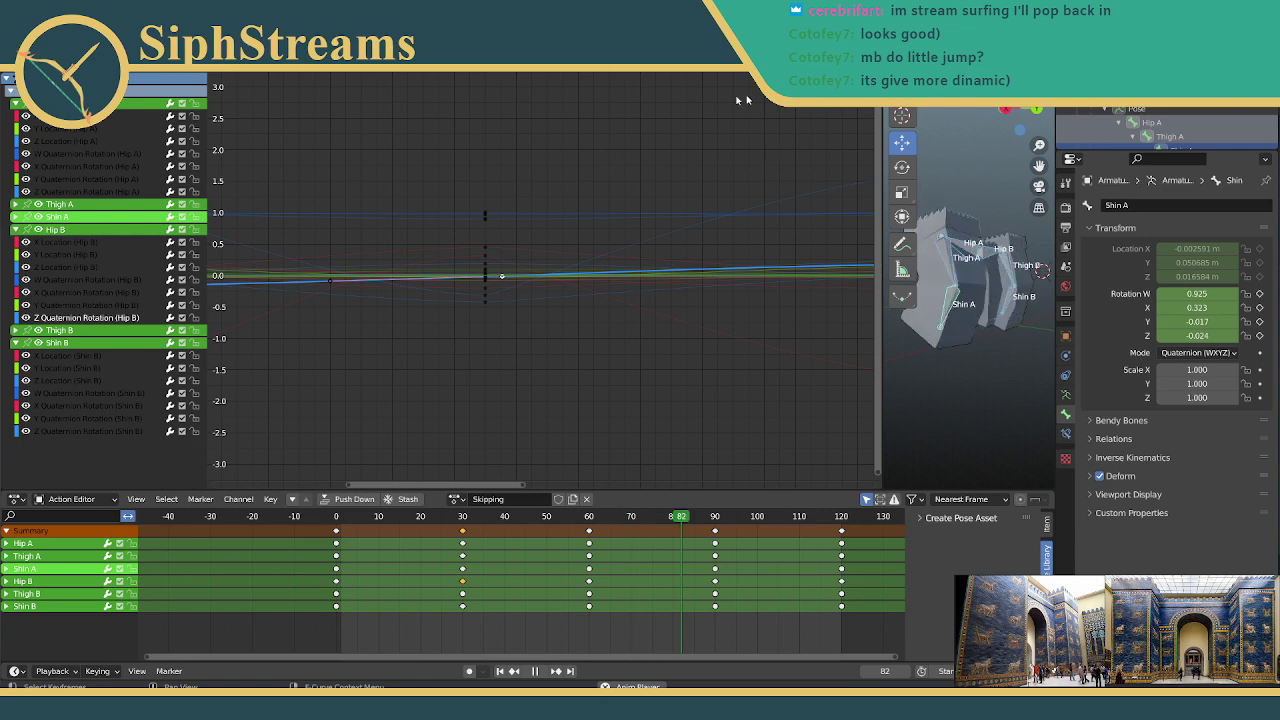
Step: Box-select every keyframe in the graph and frame them all with Home
scroll(428, 152, down, 5)
drag(394, 194, 726, 350)
key(Home)
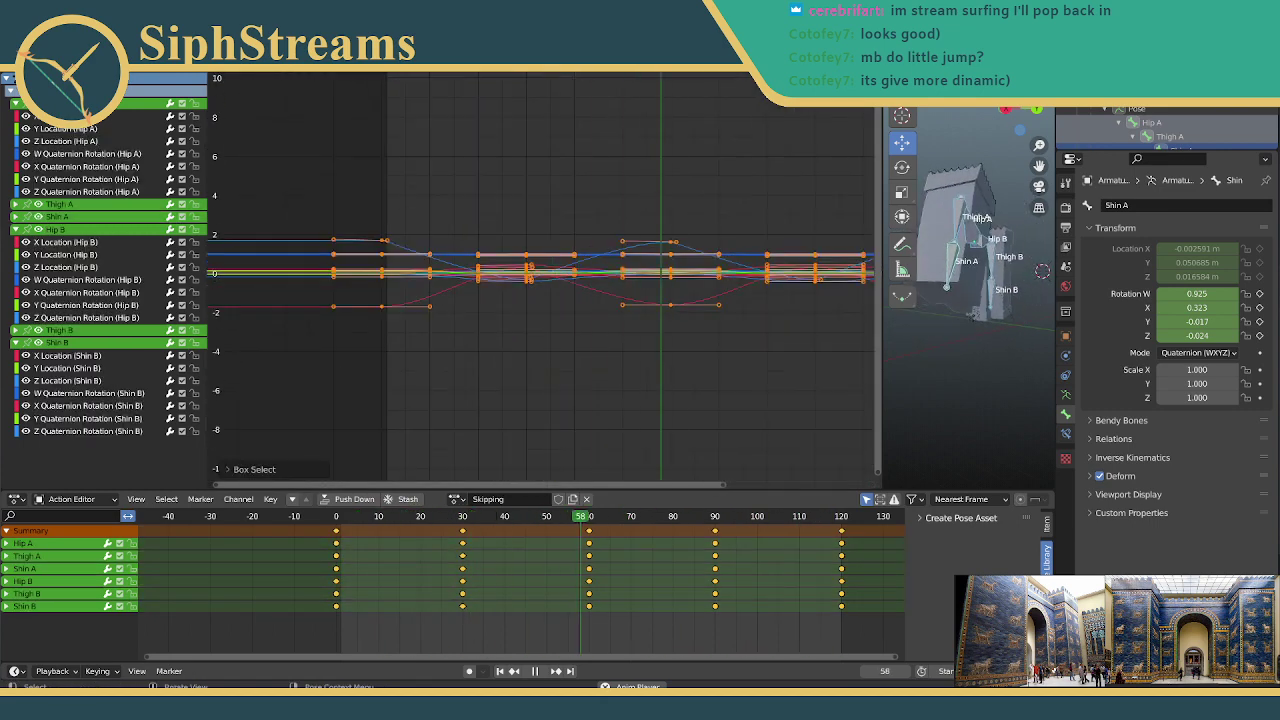
Step: Deselect all keyframes and zoom in on the leg-bone curves around frame 30
click(925, 96)
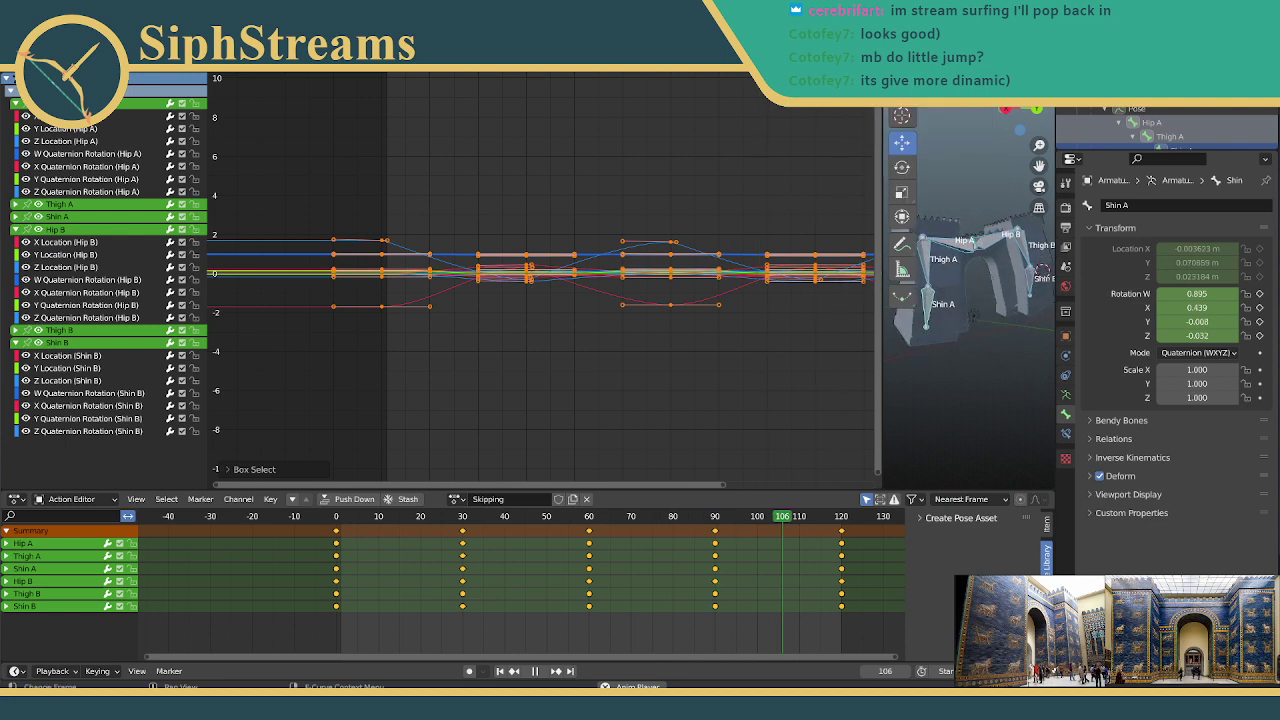
click(925, 96)
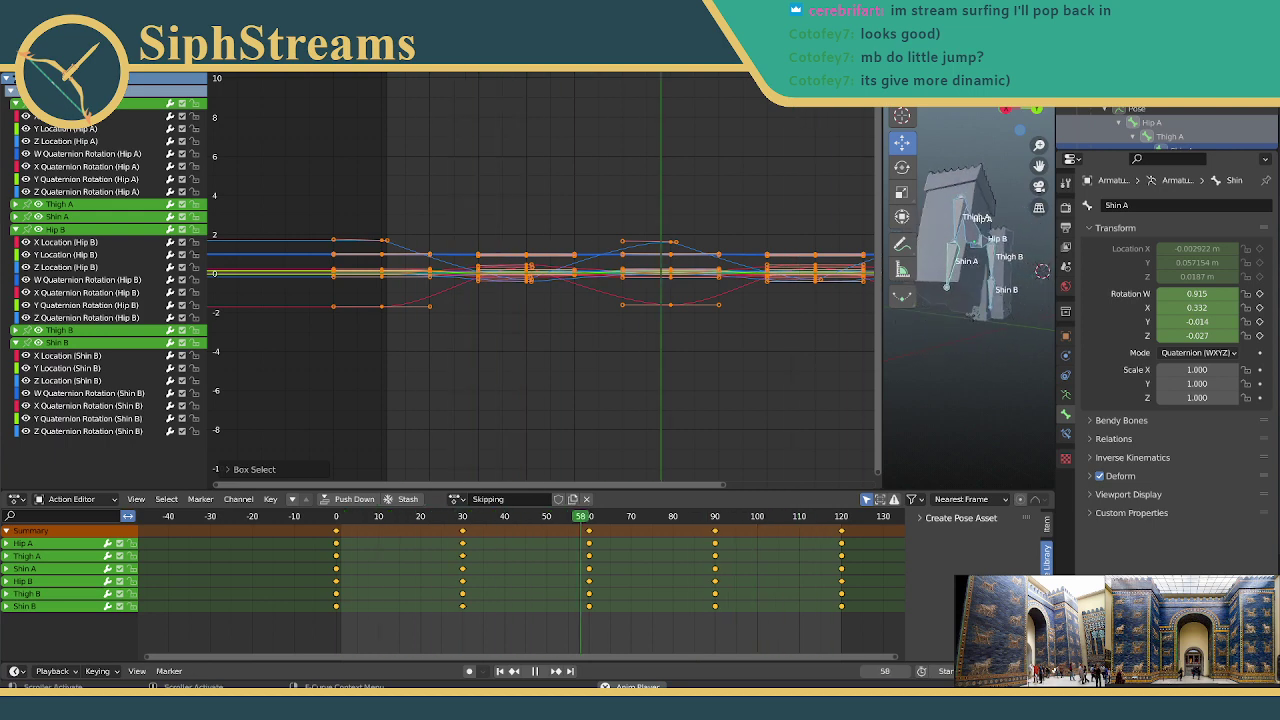
click(858, 92)
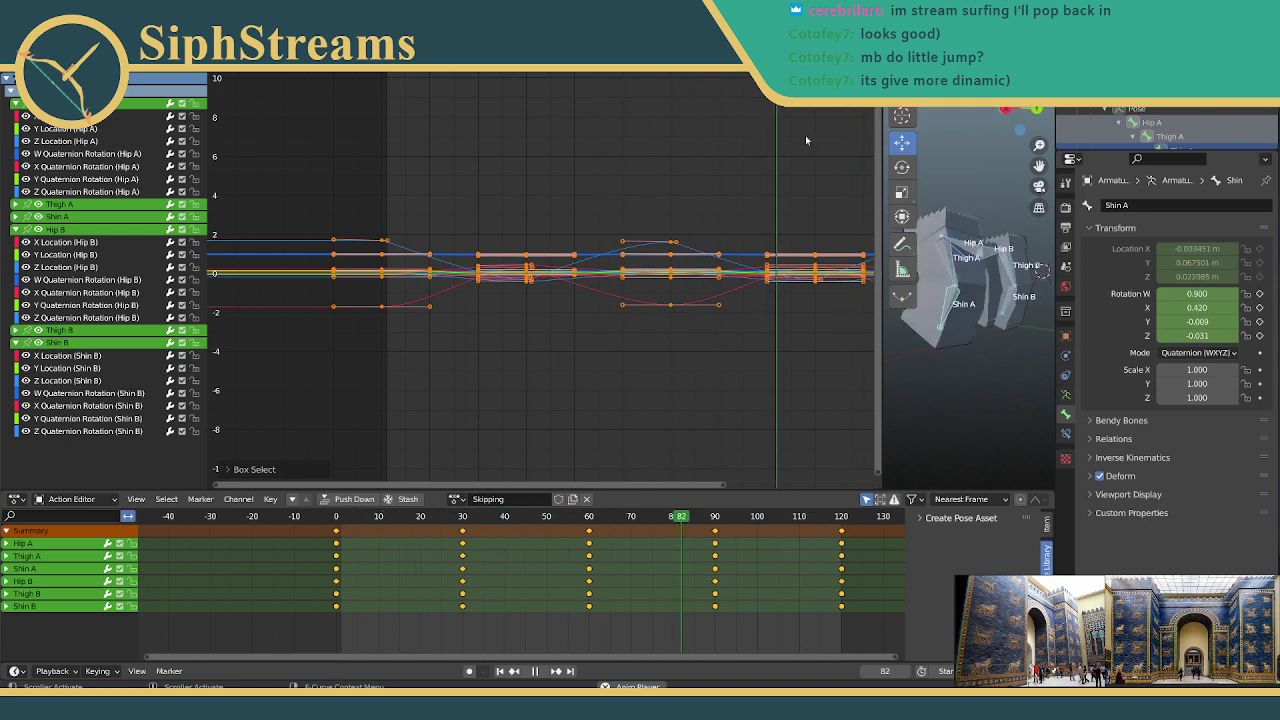
click(775, 135)
ctrl+middle_drag(775, 135, 776, 137)
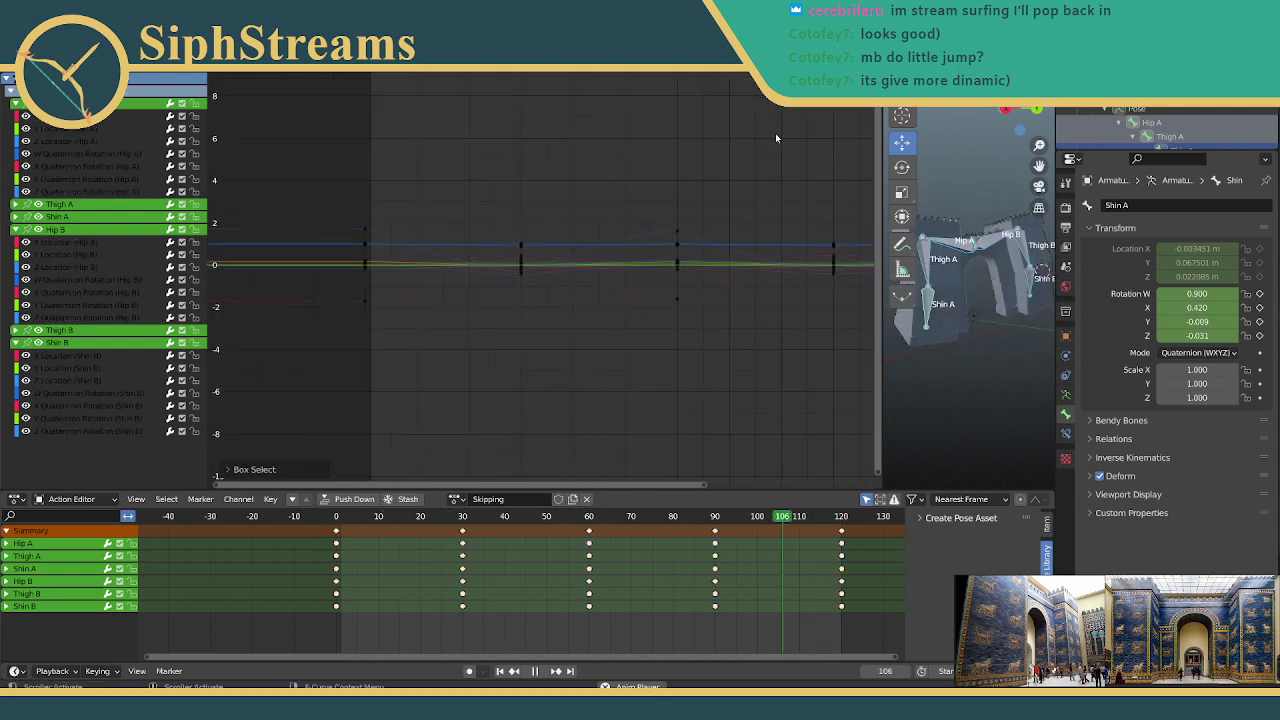
scroll(537, 250, up, 5)
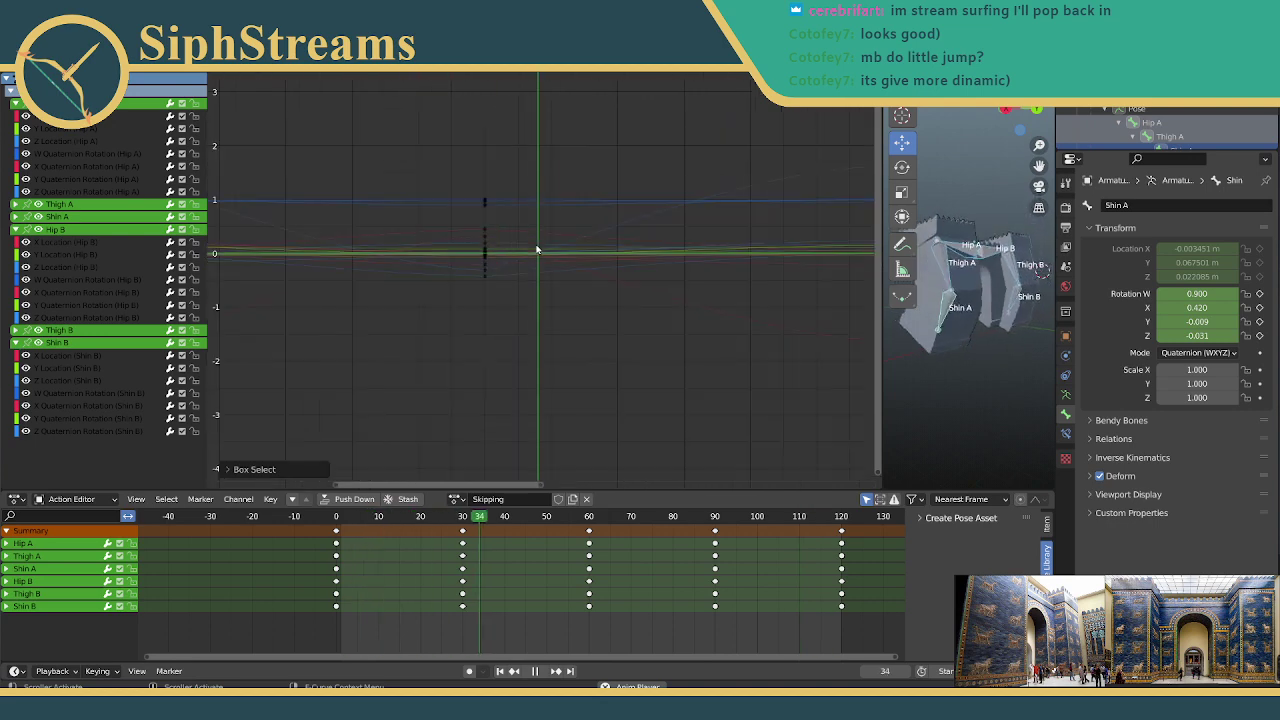
scroll(537, 250, up, 3)
middle_drag(537, 250, 626, 294)
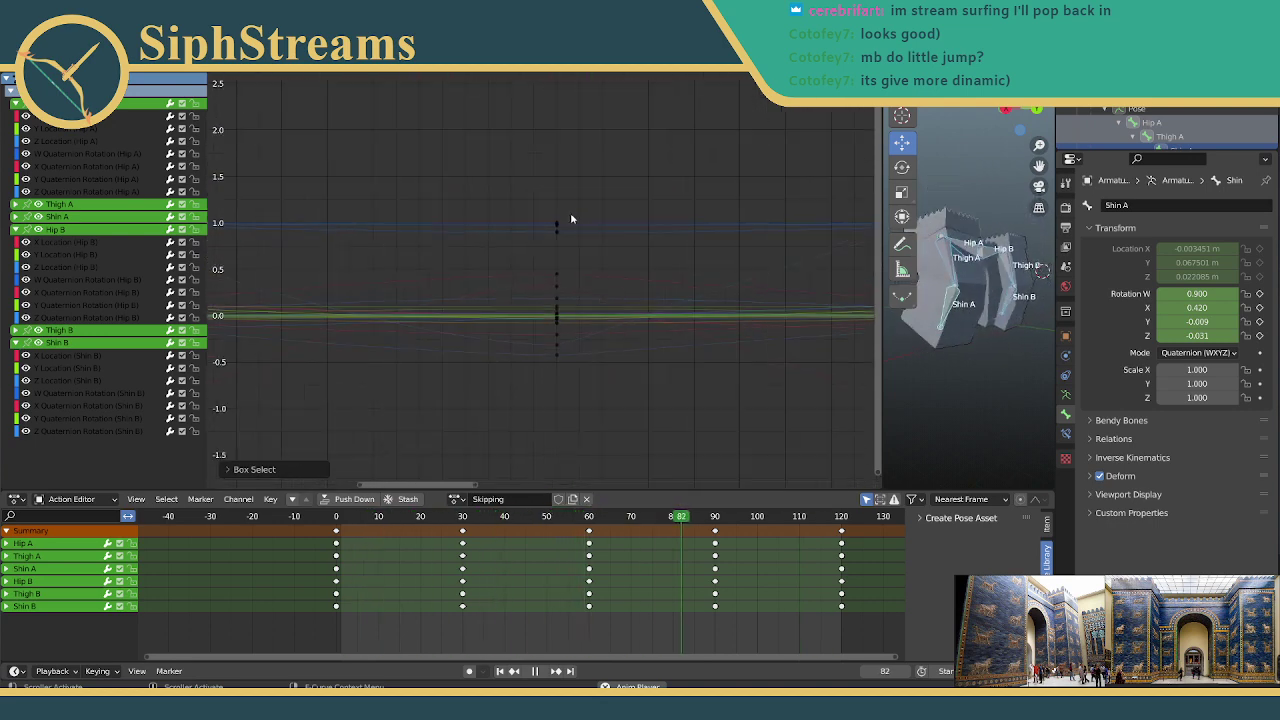
scroll(548, 230, up, 3)
Step: Rotate the handles of the red curve's frame-30 key so its hump peaks earlier
click(563, 295)
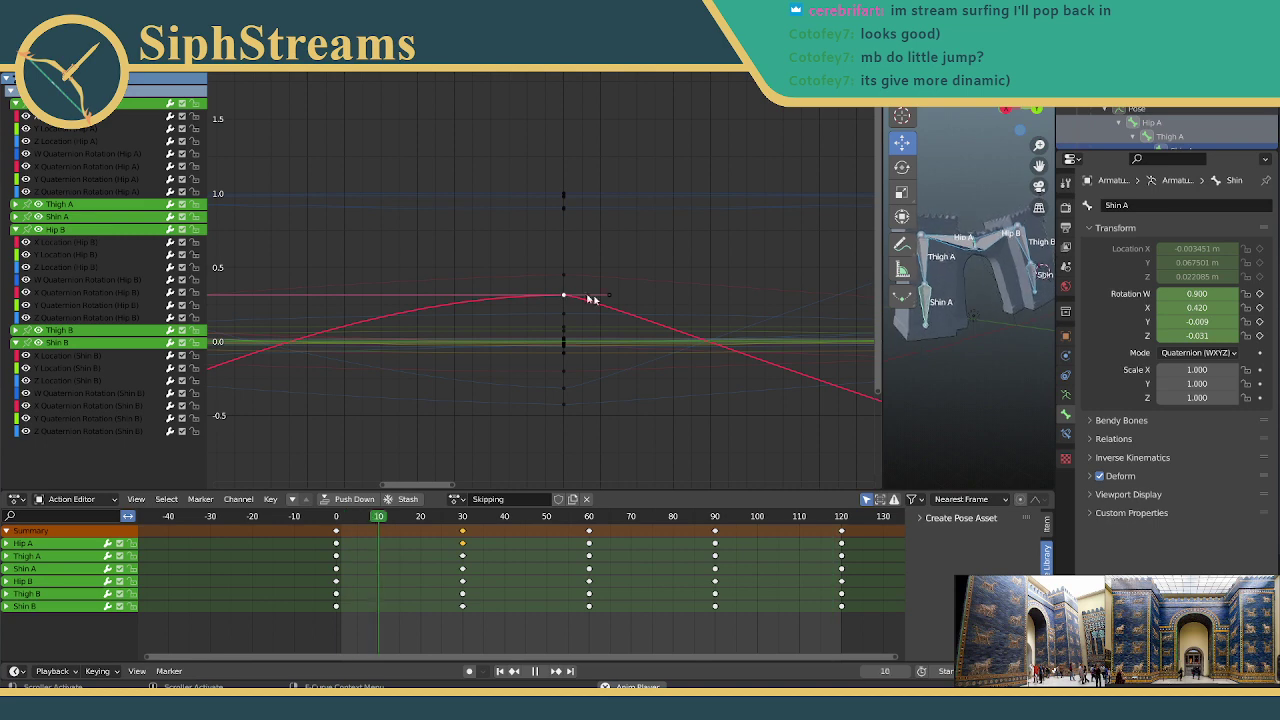
key(r)
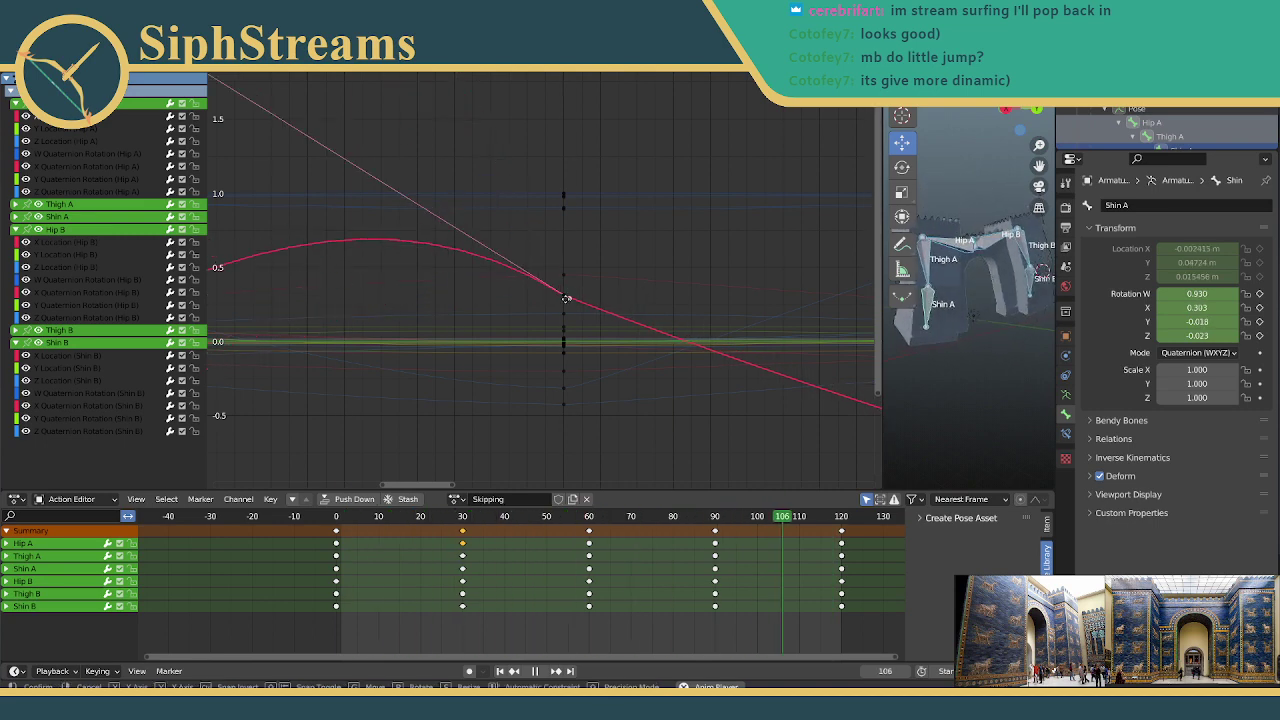
click(566, 299)
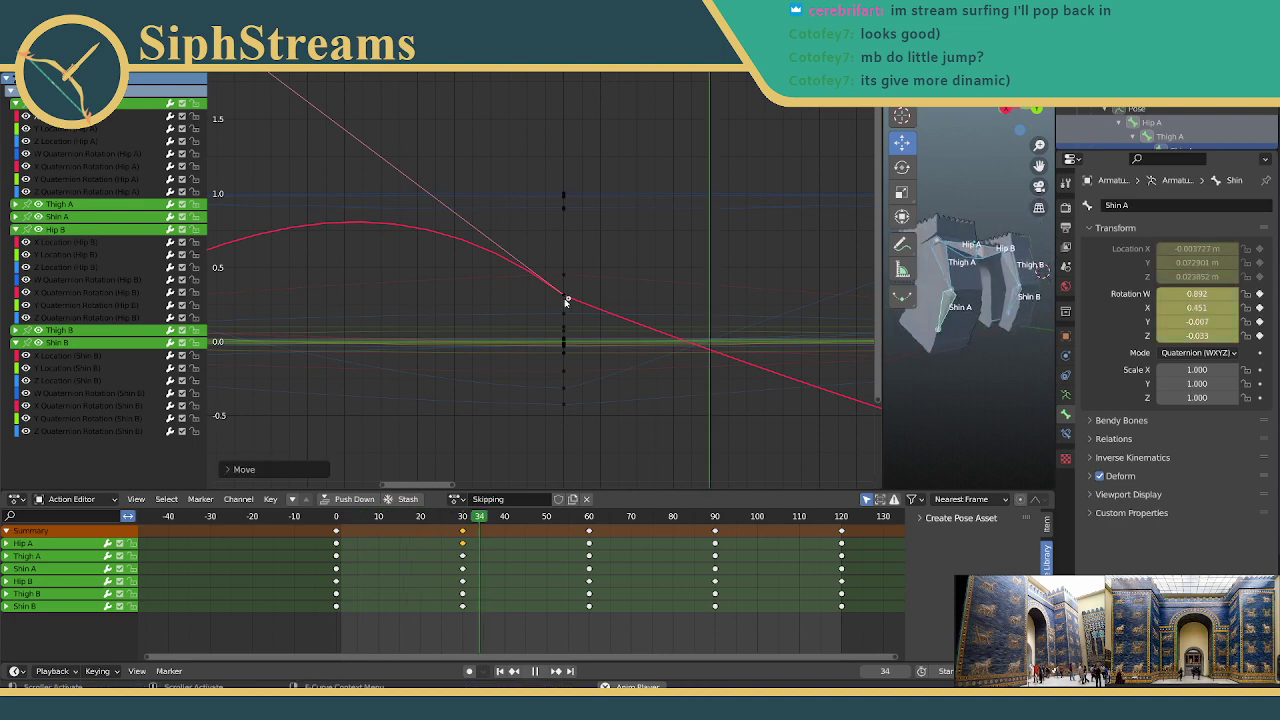
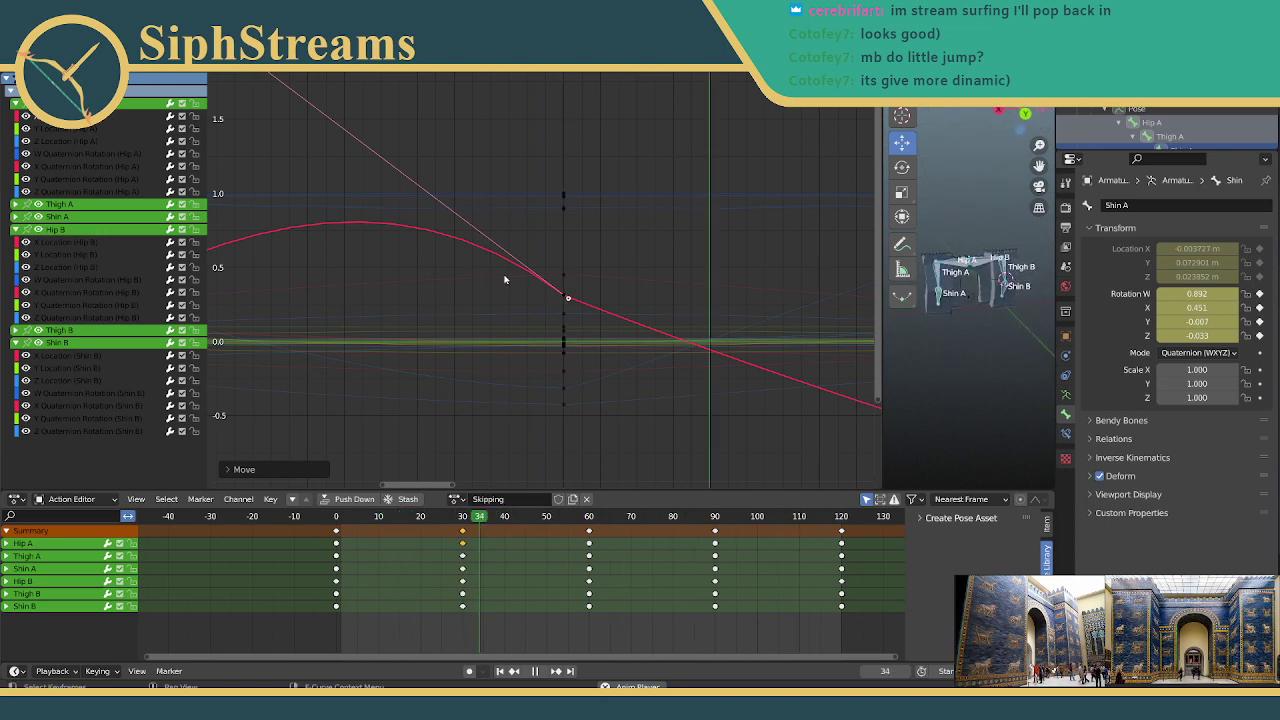
Step: Undo the last handle move and bring up Hip A's X Quaternion Rotation curve in the Graph Editor
key(ctrl+z)
scroll(535, 300, down, 3)
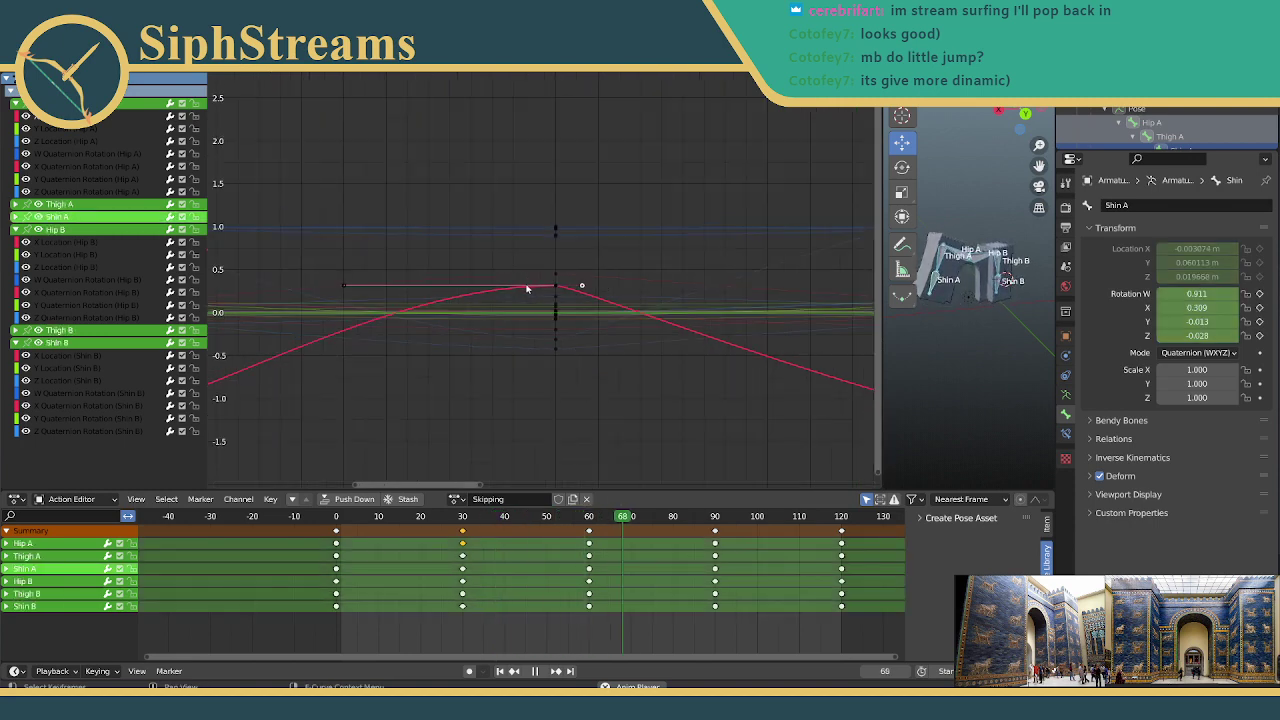
click(88, 156)
click(95, 166)
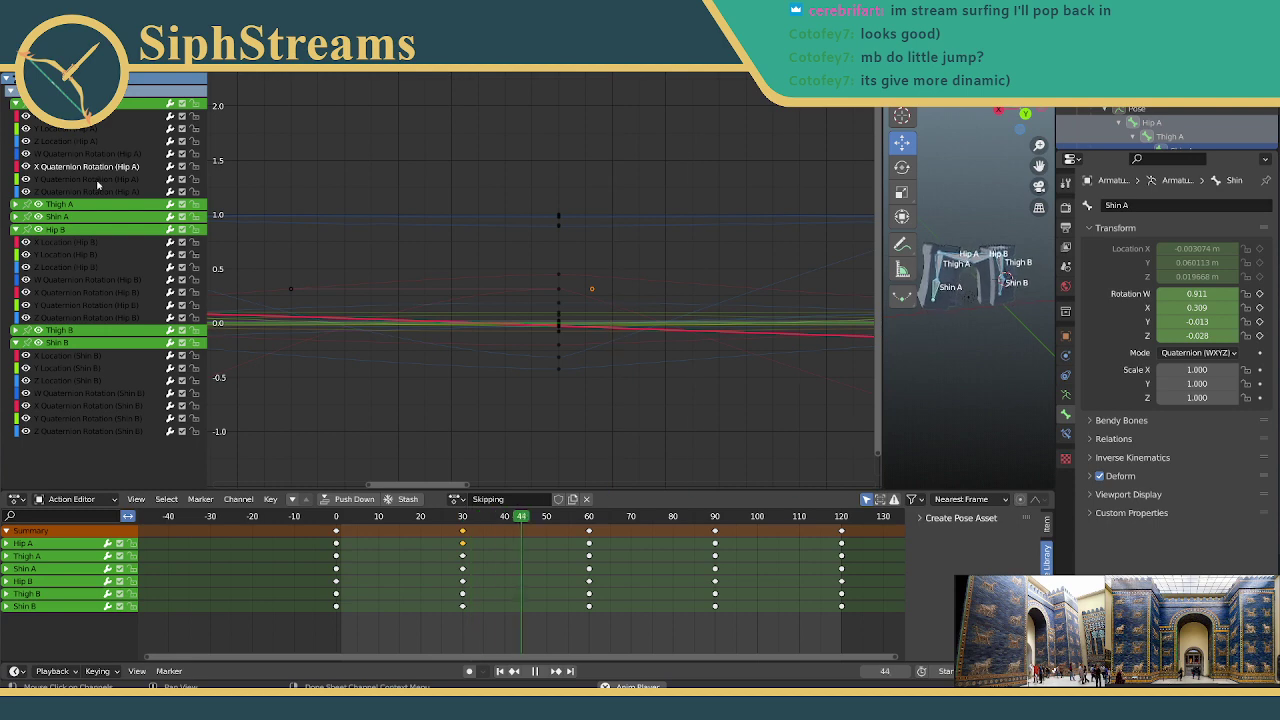
click(101, 191)
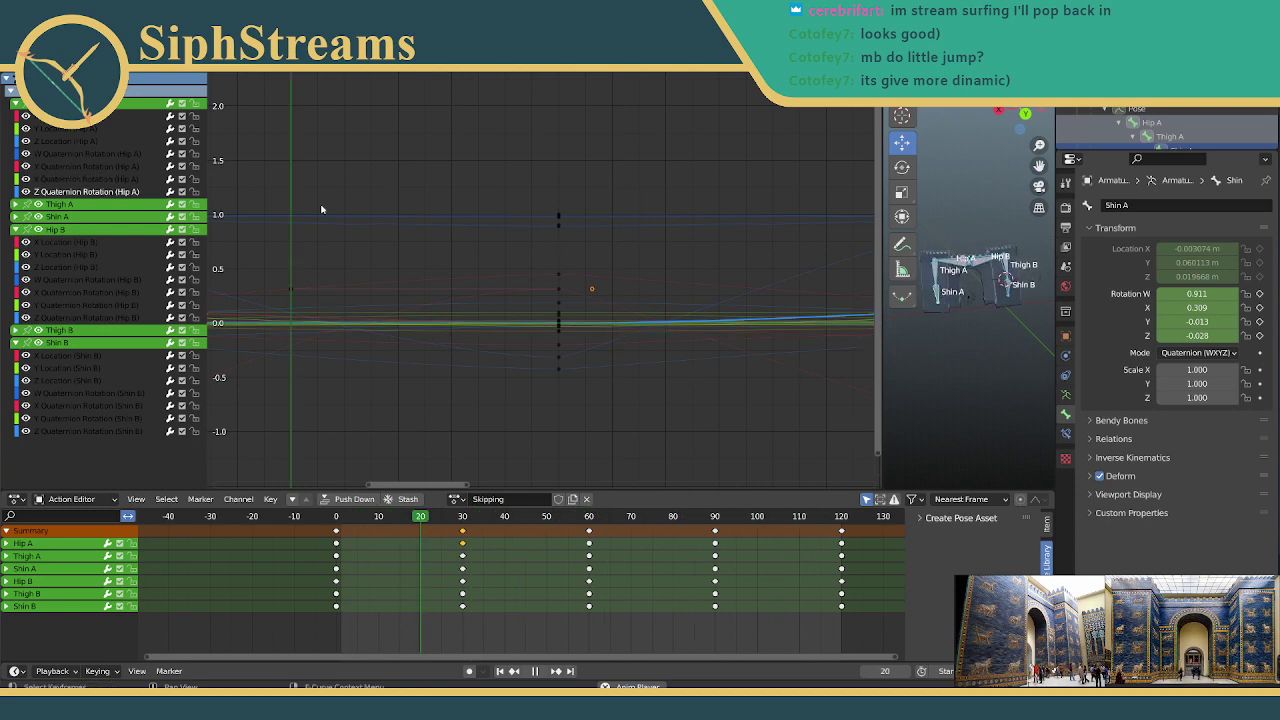
click(82, 180)
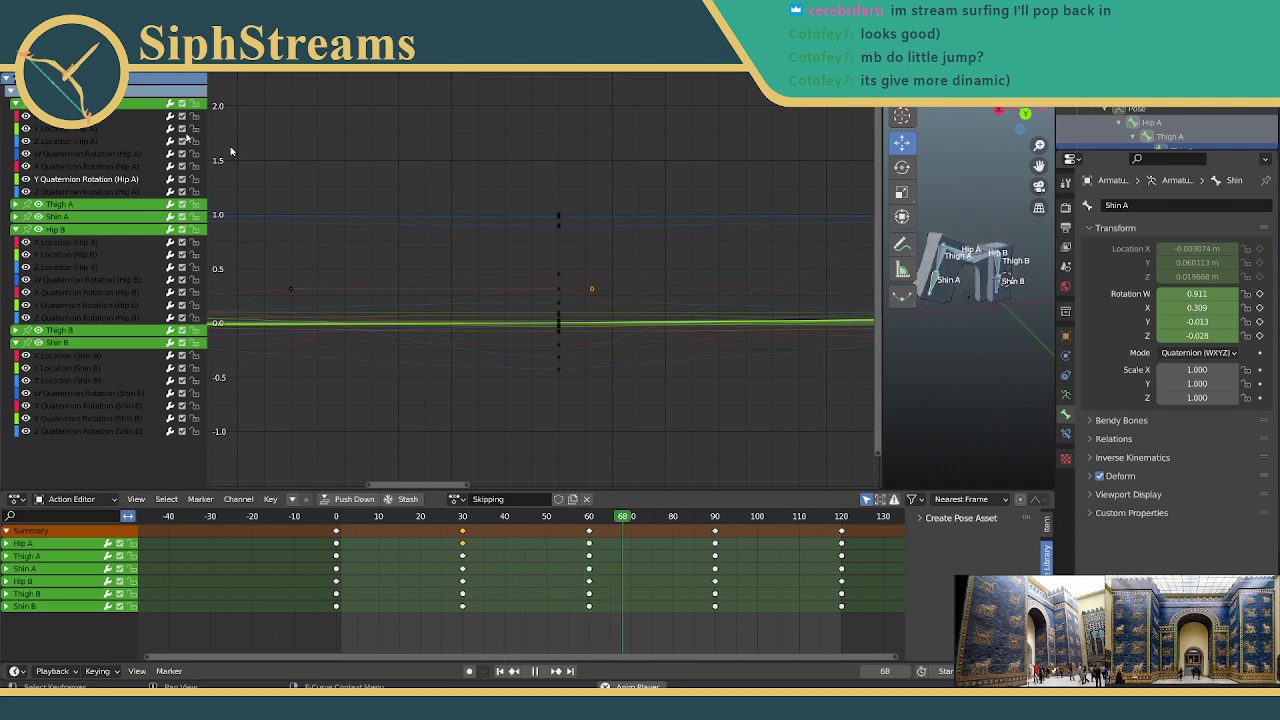
click(88, 166)
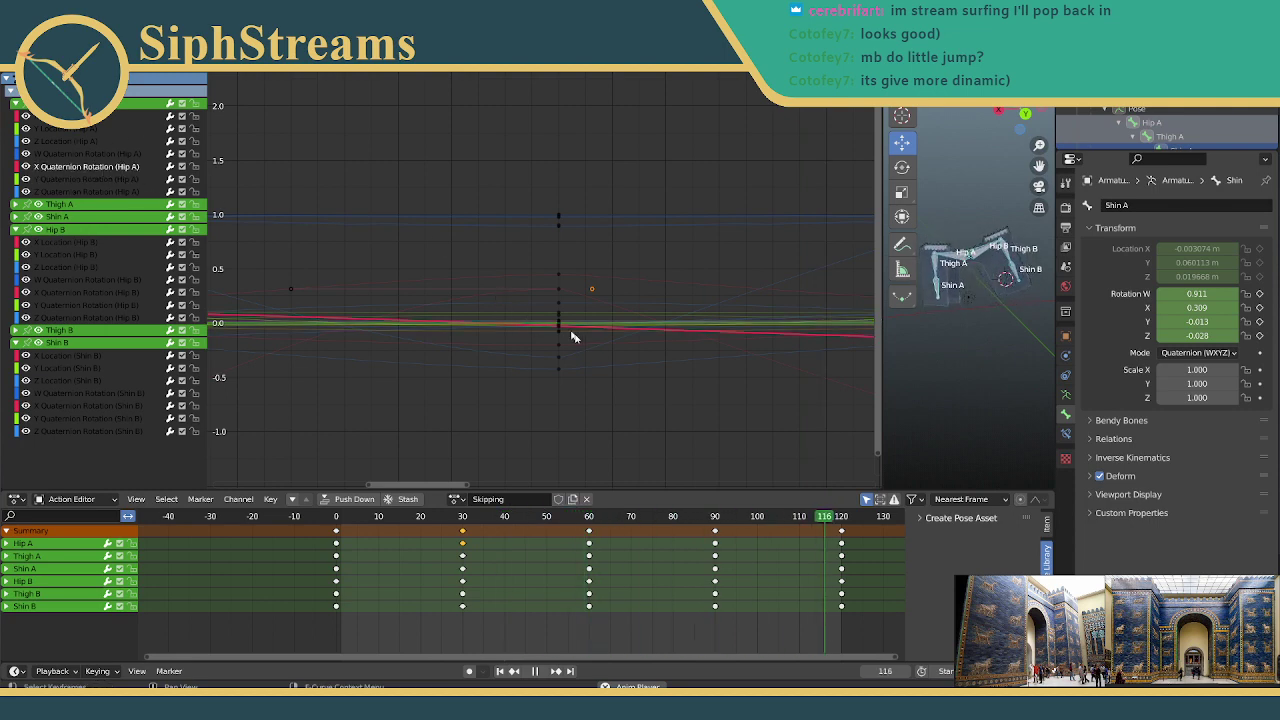
scroll(574, 360, up, 8)
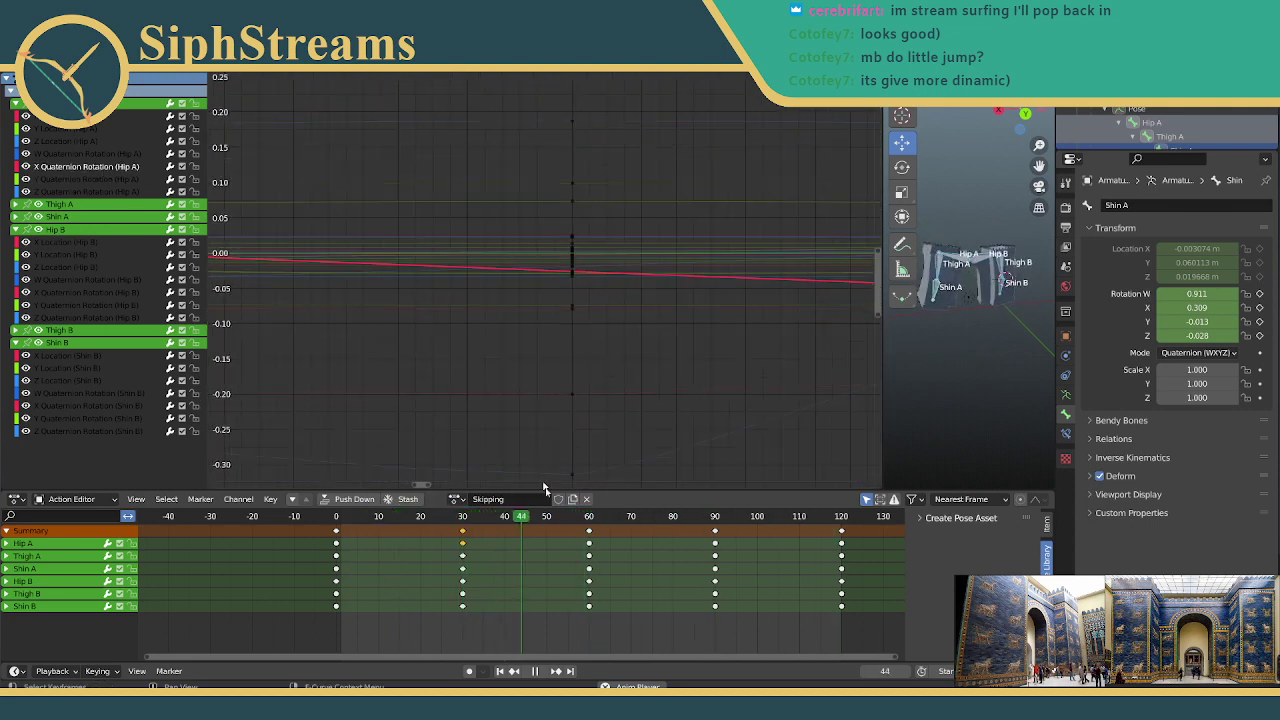
scroll(571, 640, up, 1)
scroll(587, 315, up, 3)
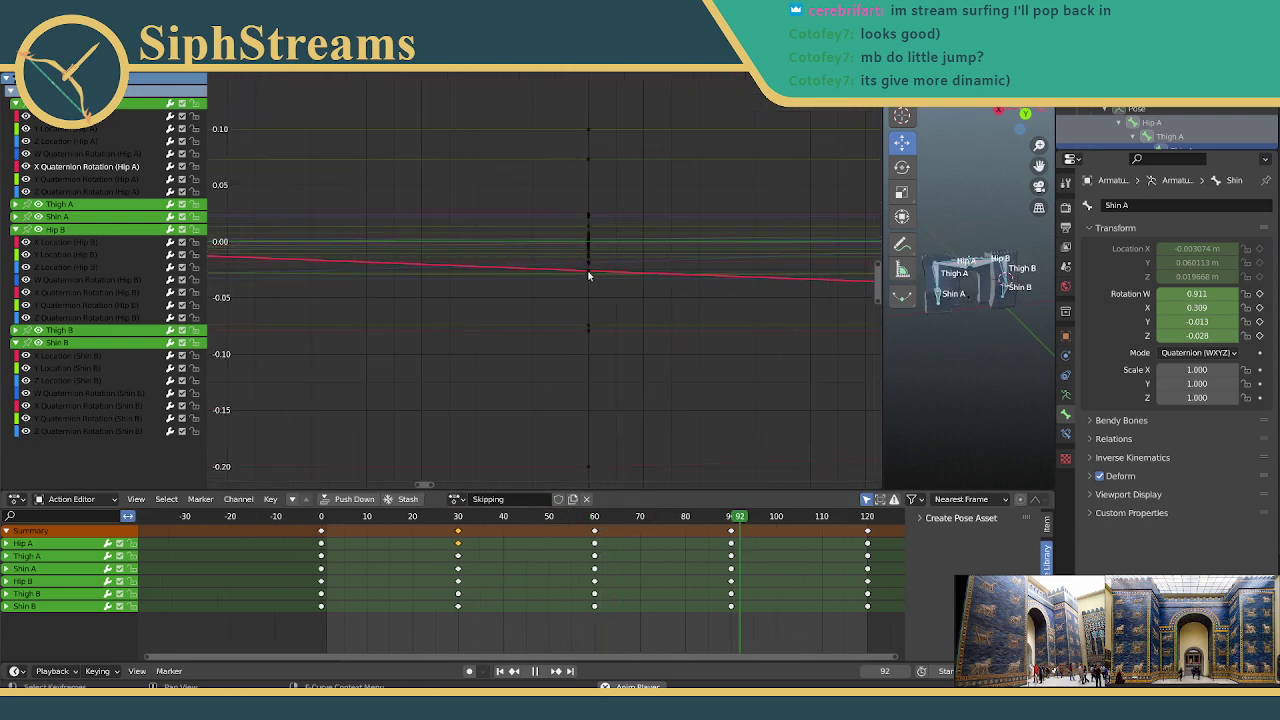
Step: Rotate the middle keyframe's handles so the X Quaternion Rotation curve slopes steeply downward
click(588, 273)
click(589, 273)
scroll(666, 277, down, 4)
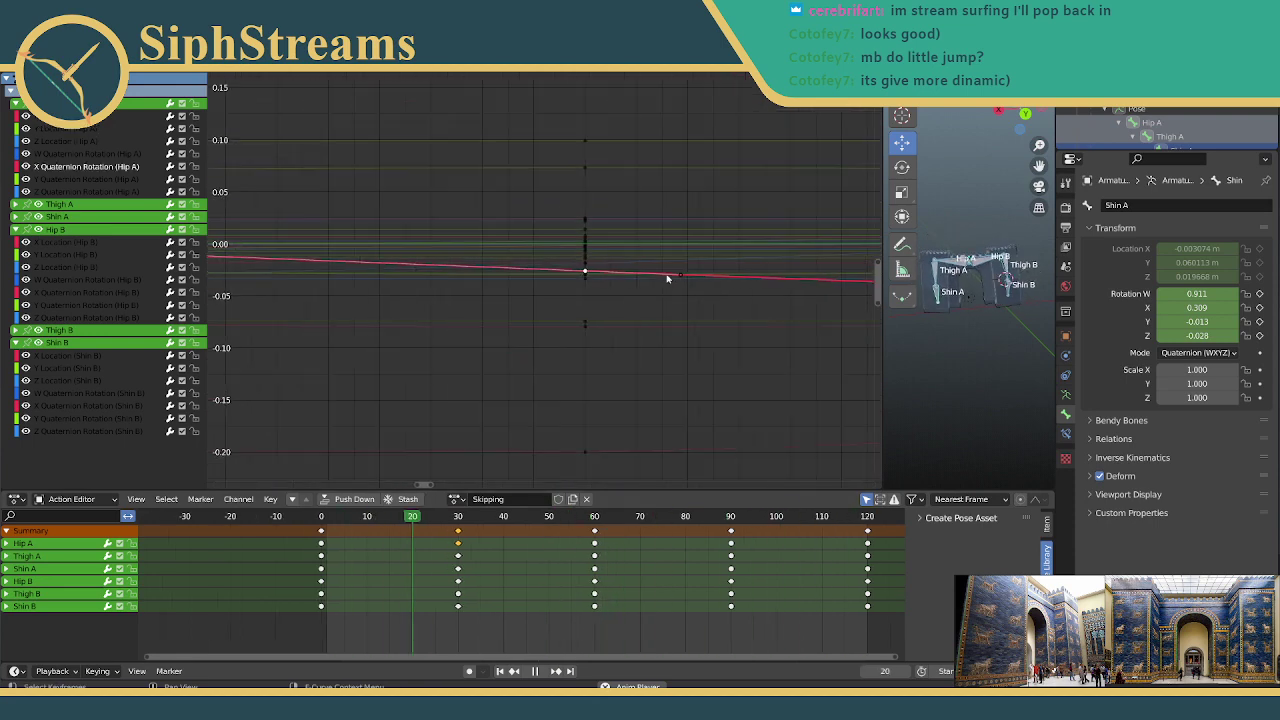
key(r)
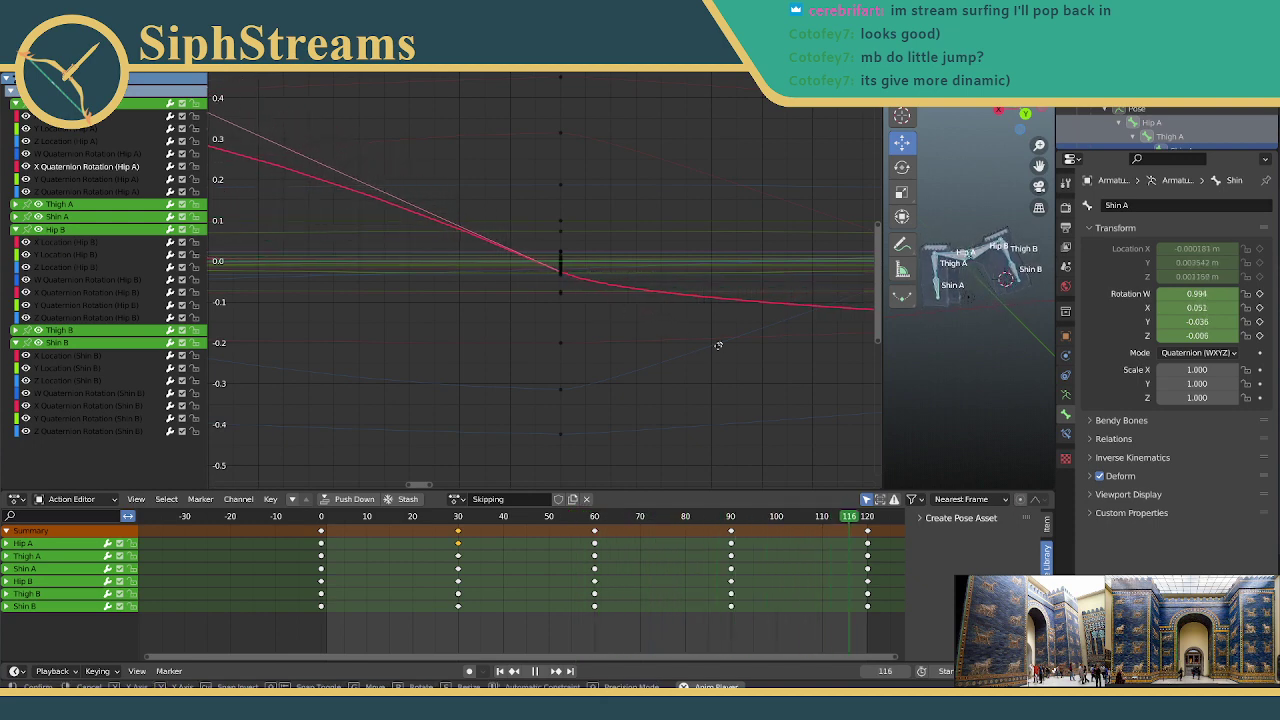
click(765, 365)
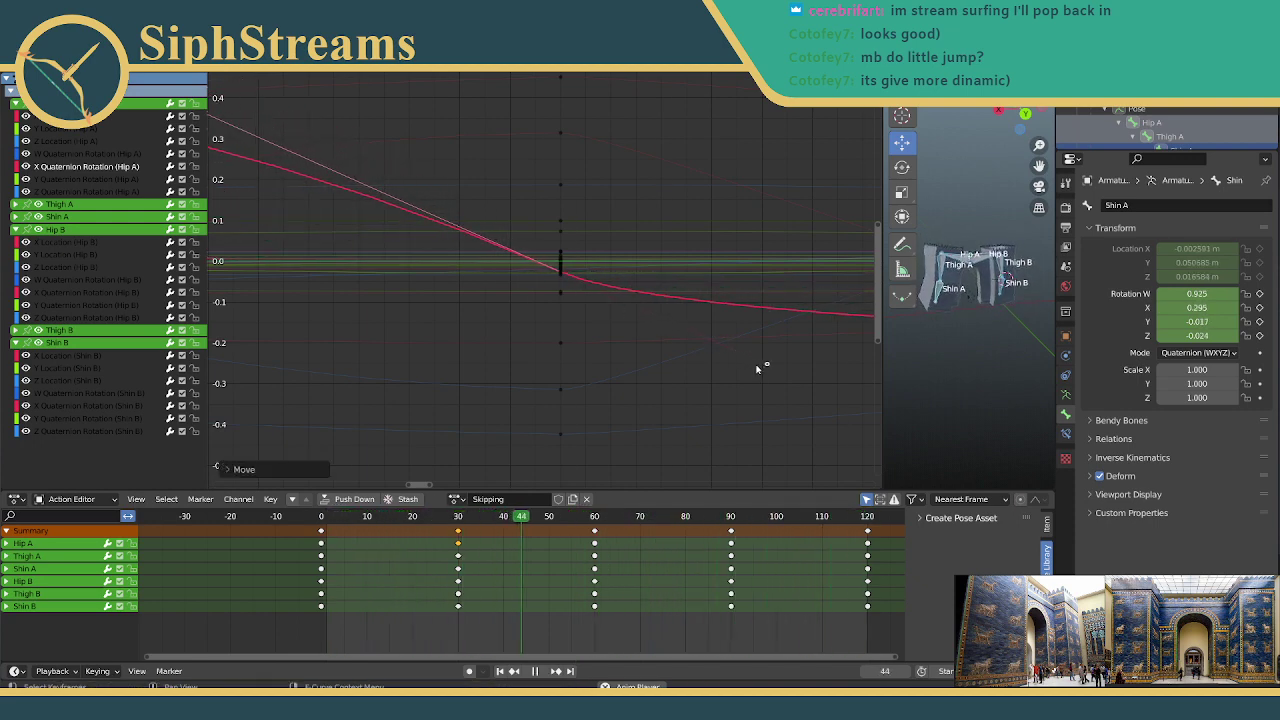
scroll(997, 296, up, 3)
scroll(960, 290, down, 1)
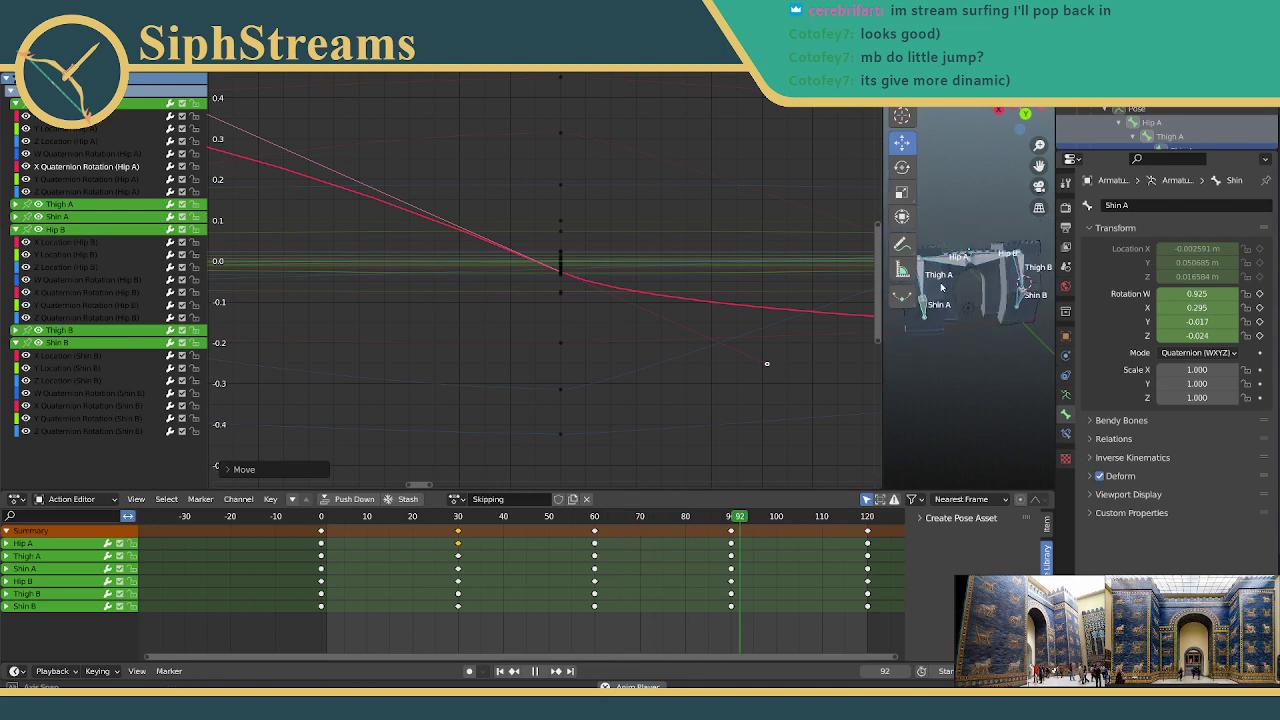
middle_drag(933, 293, 931, 328)
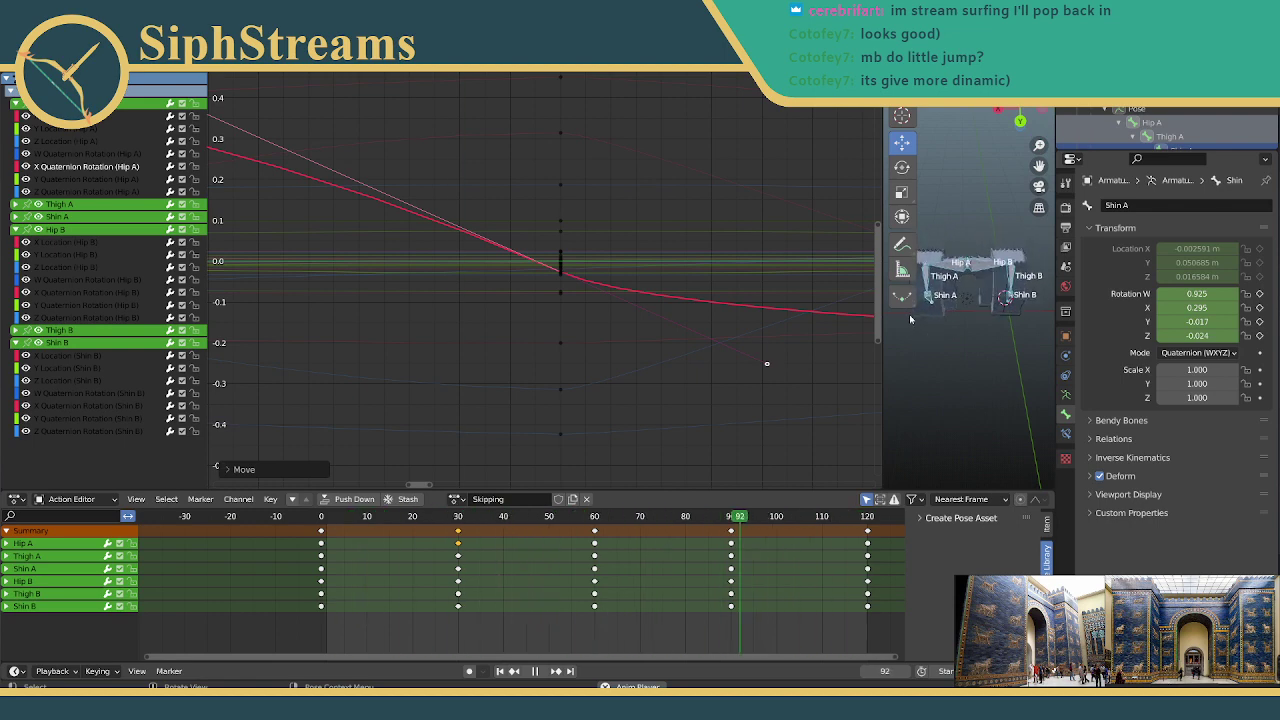
Step: Switch to Hip A's X Quaternion Rotation curve, fit the view, and reposition its selected keyframe
click(597, 200)
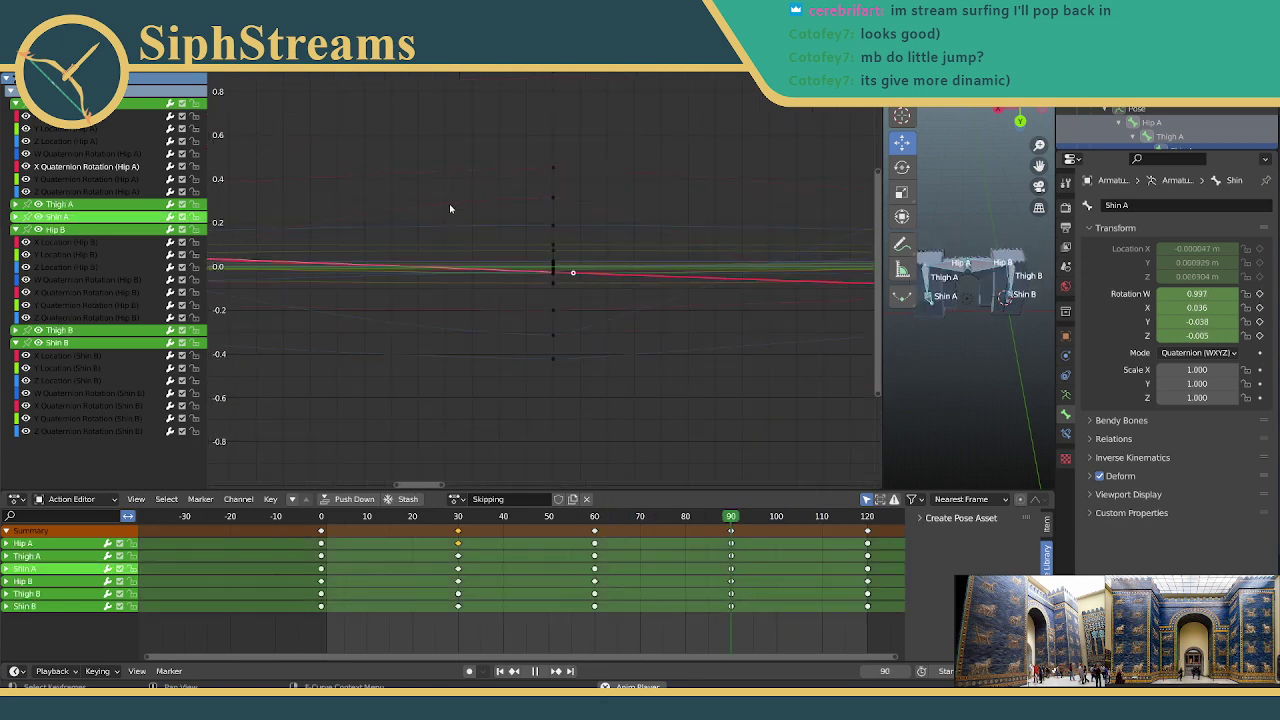
click(518, 229)
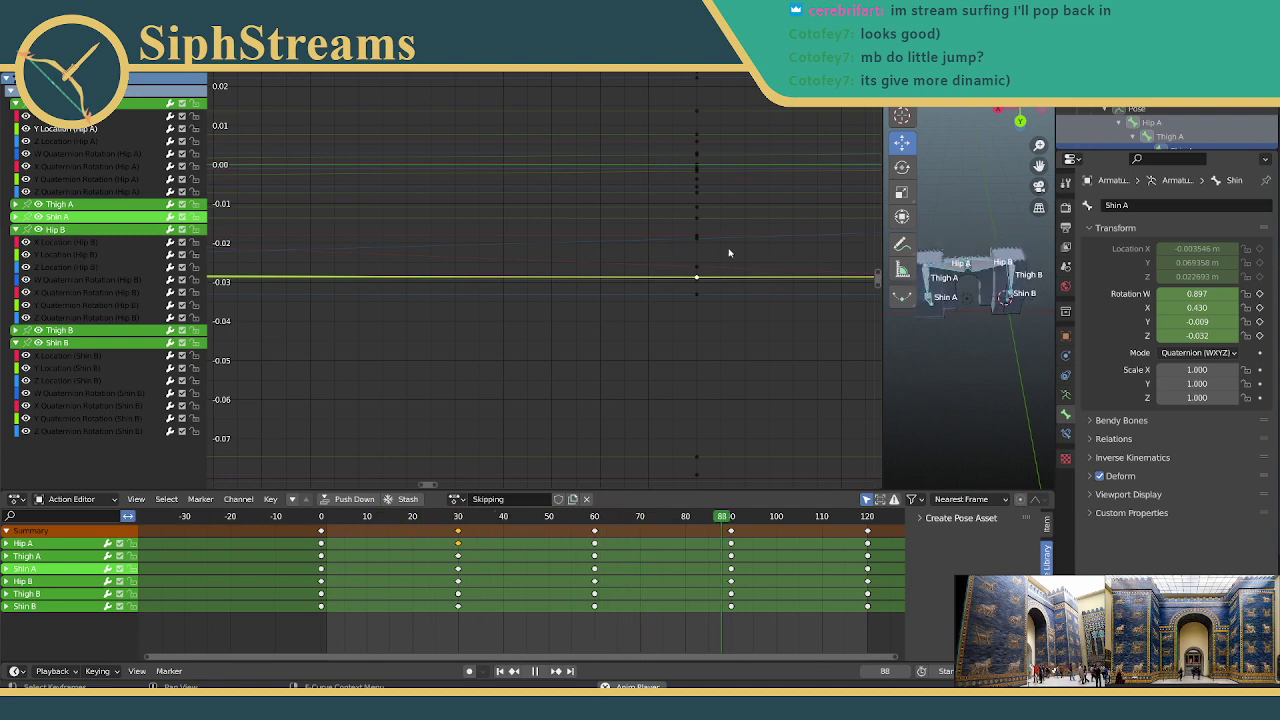
click(697, 268)
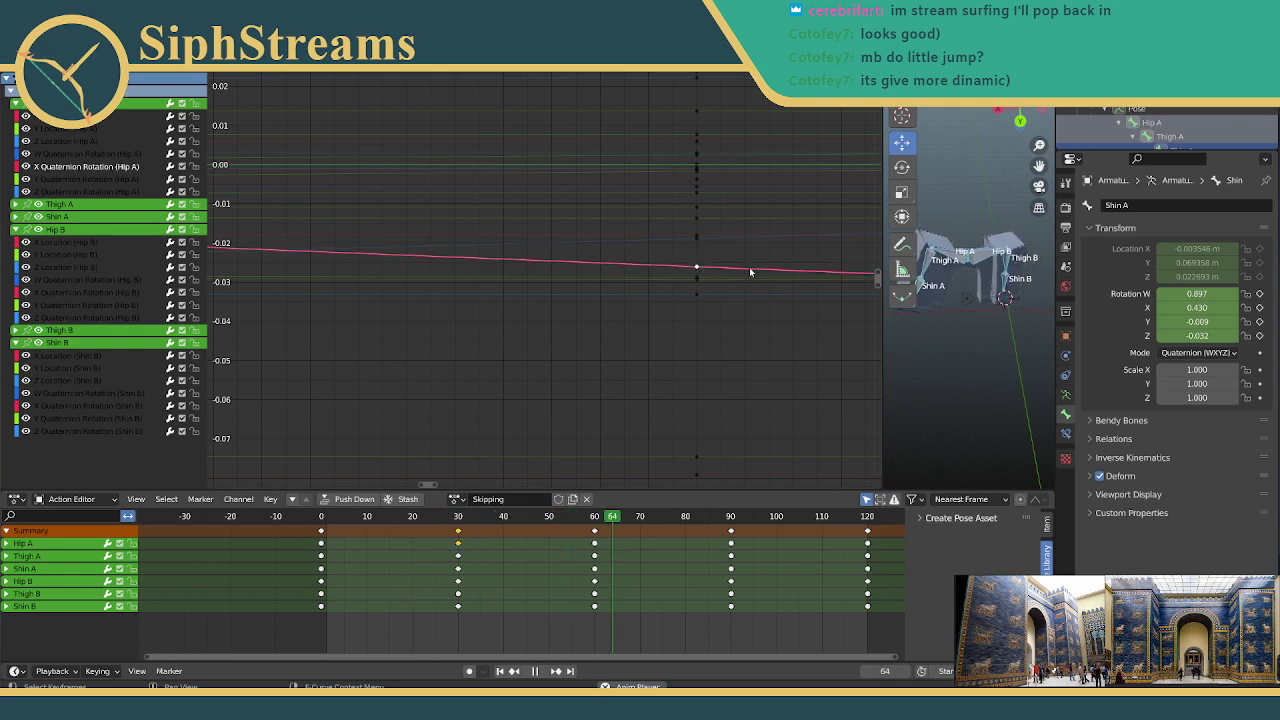
key(Home)
key(g)
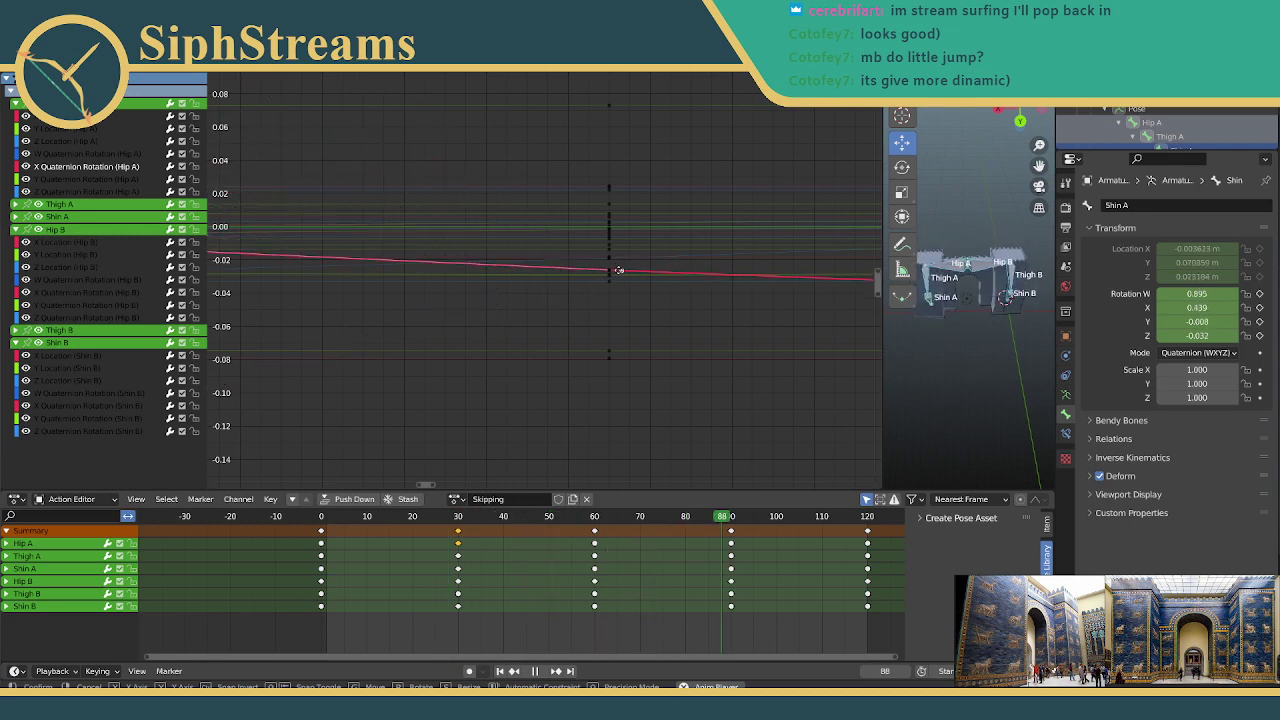
click(557, 270)
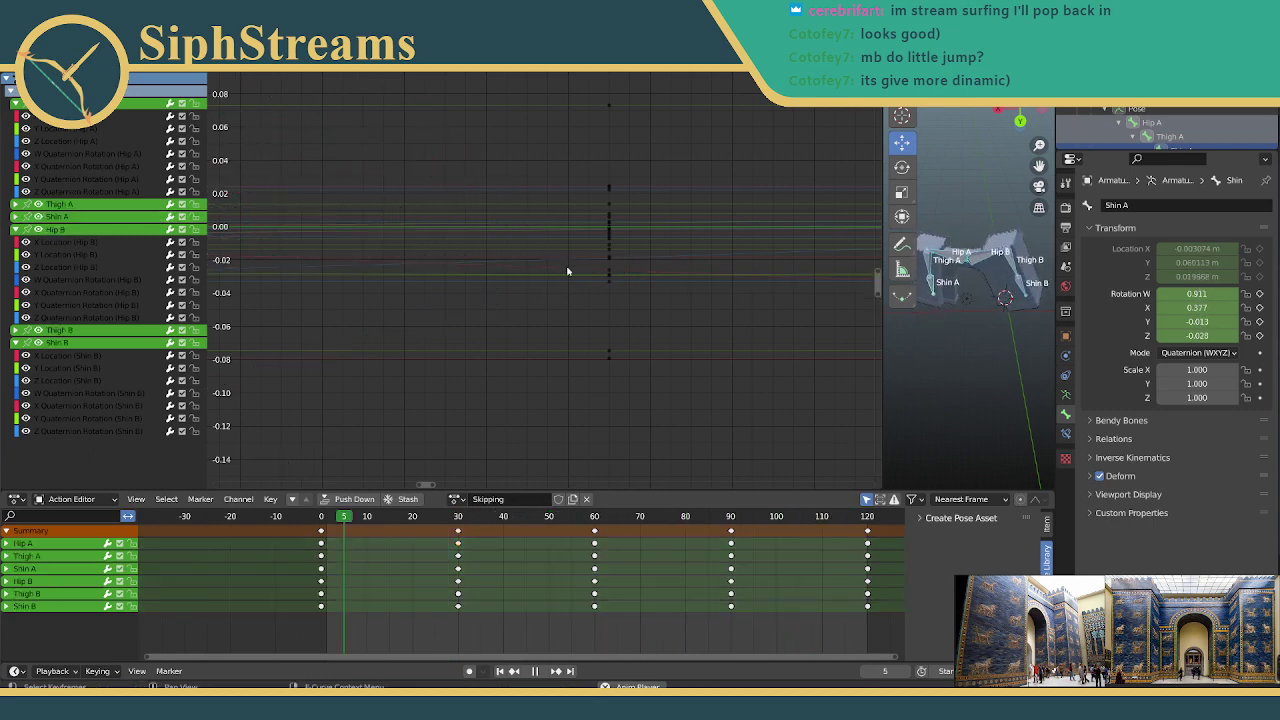
scroll(380, 262, down, 8)
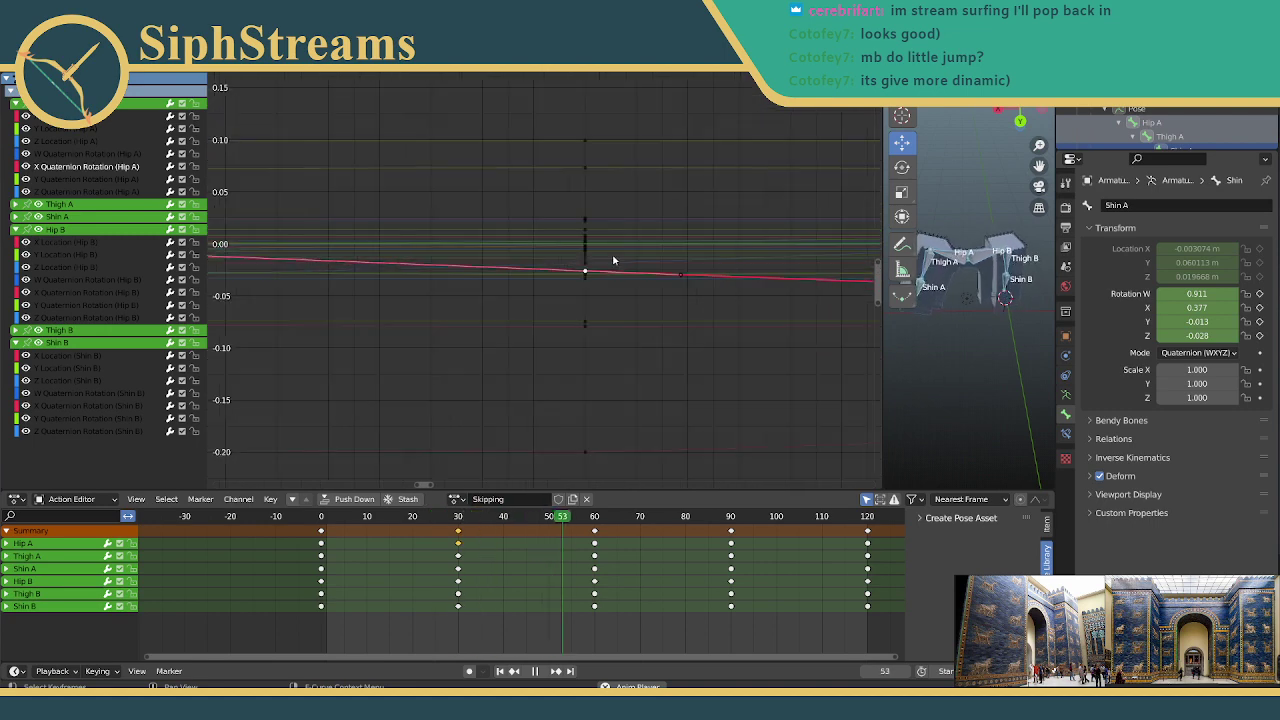
scroll(419, 263, down, 5)
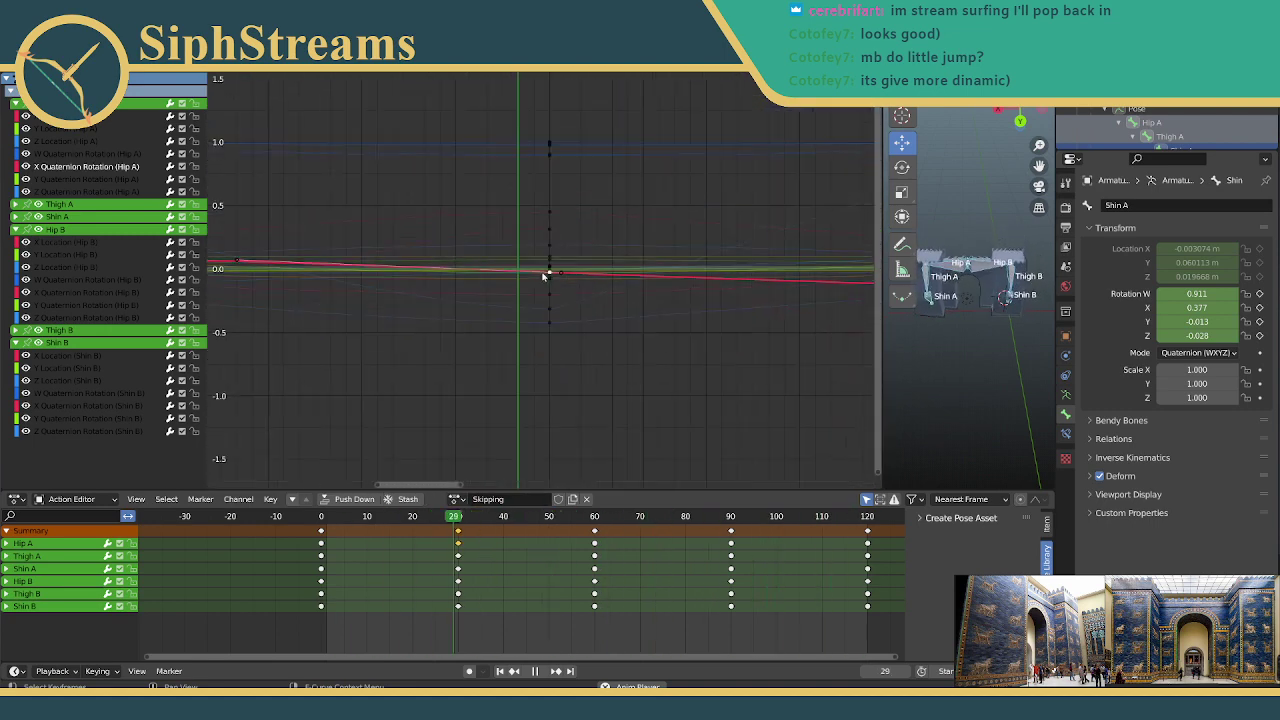
scroll(546, 272, up, 3)
Step: Move the red curve's keyframe up and down repeatedly, undoing the final downward dip
key(g)
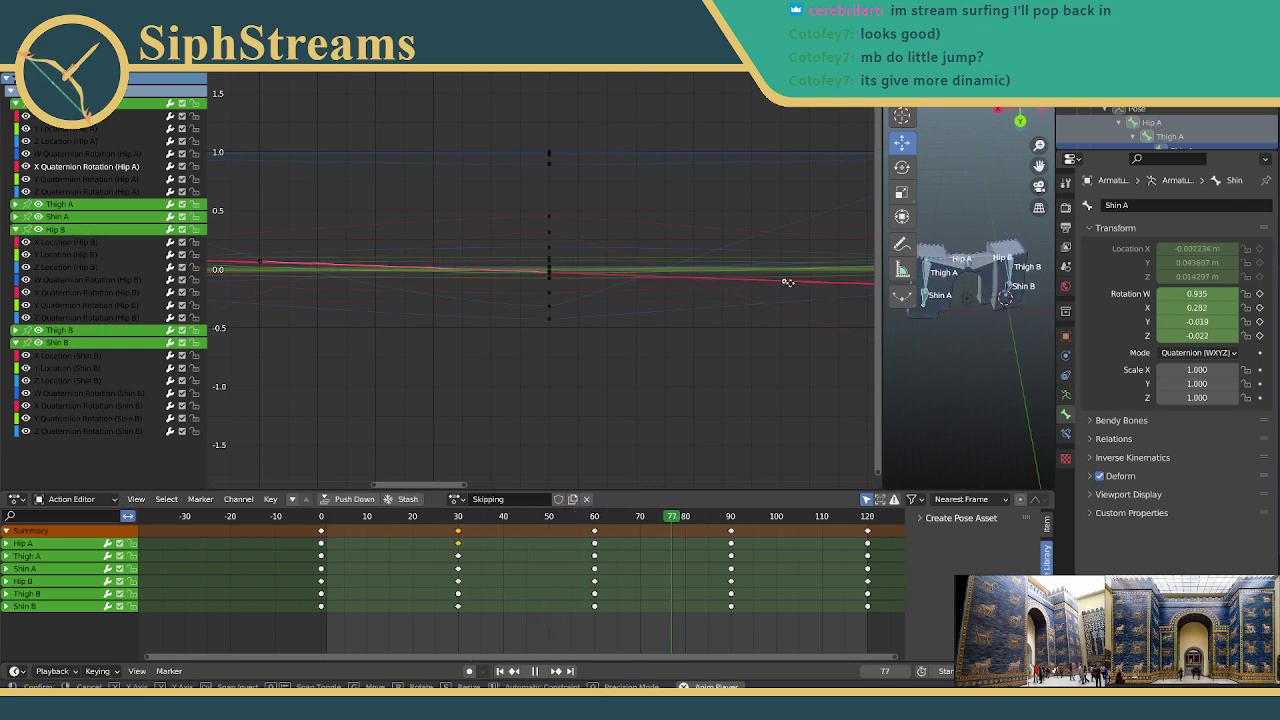
click(822, 281)
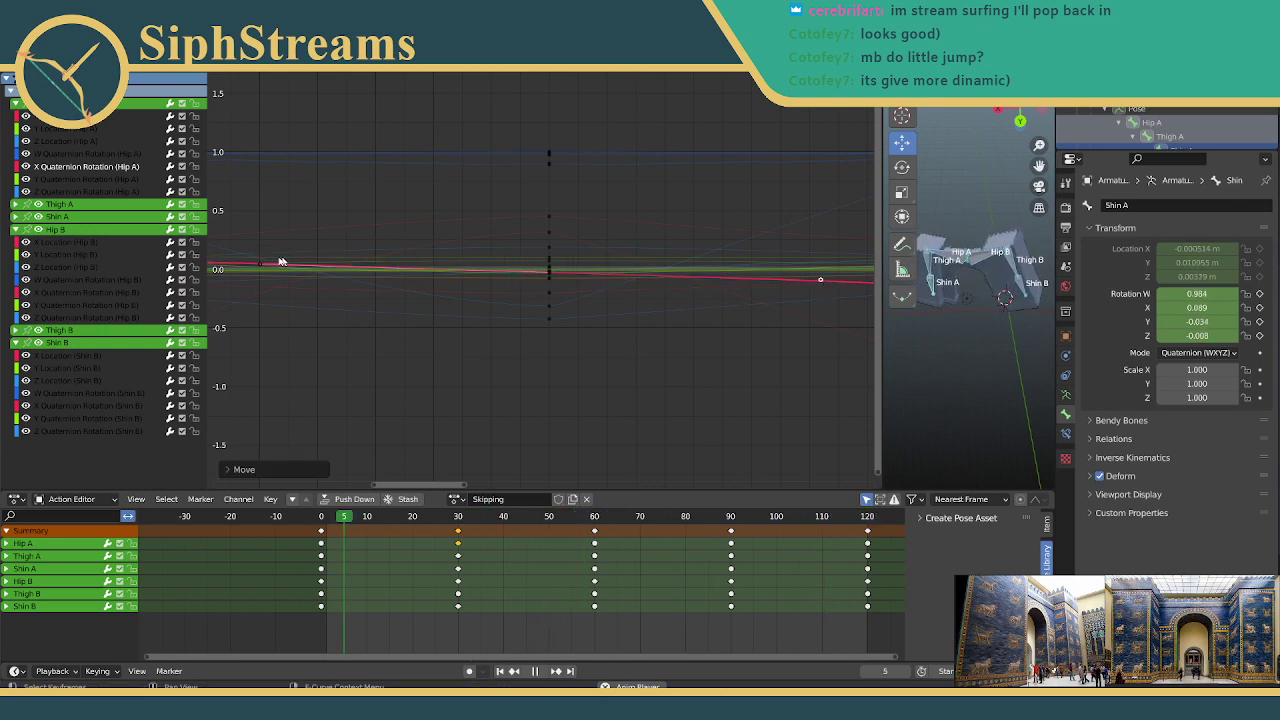
key(g)
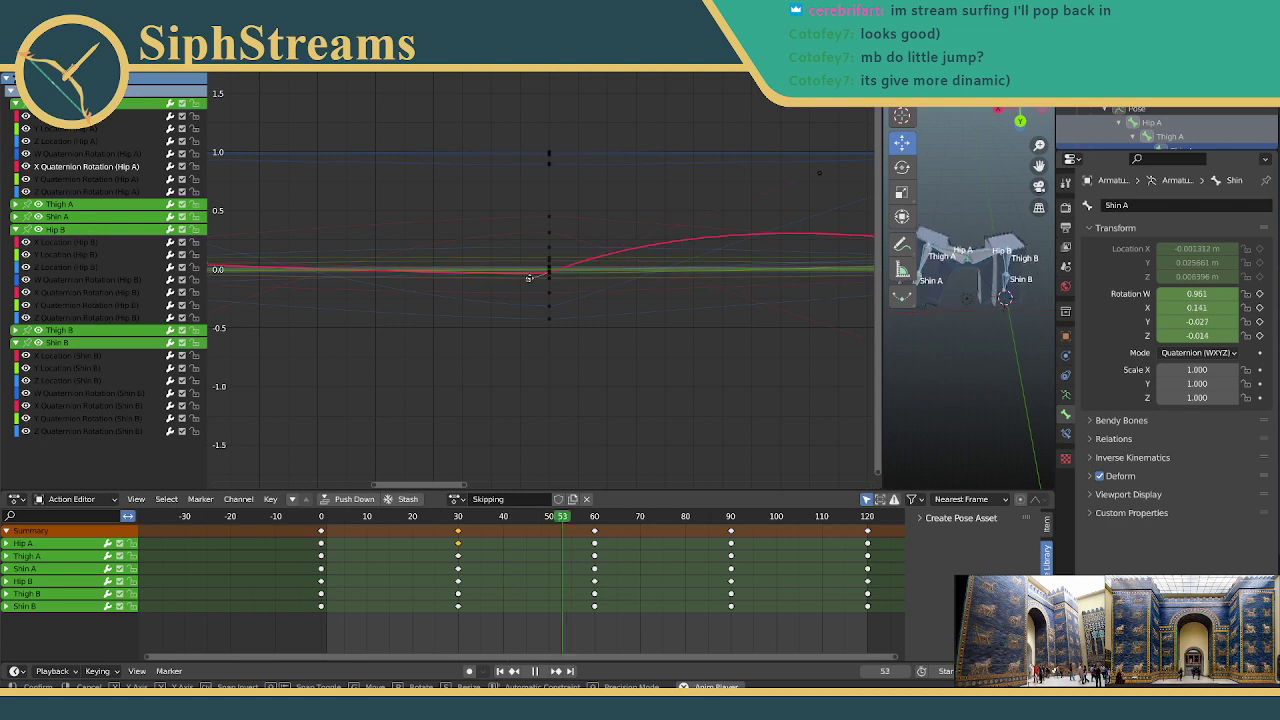
click(530, 283)
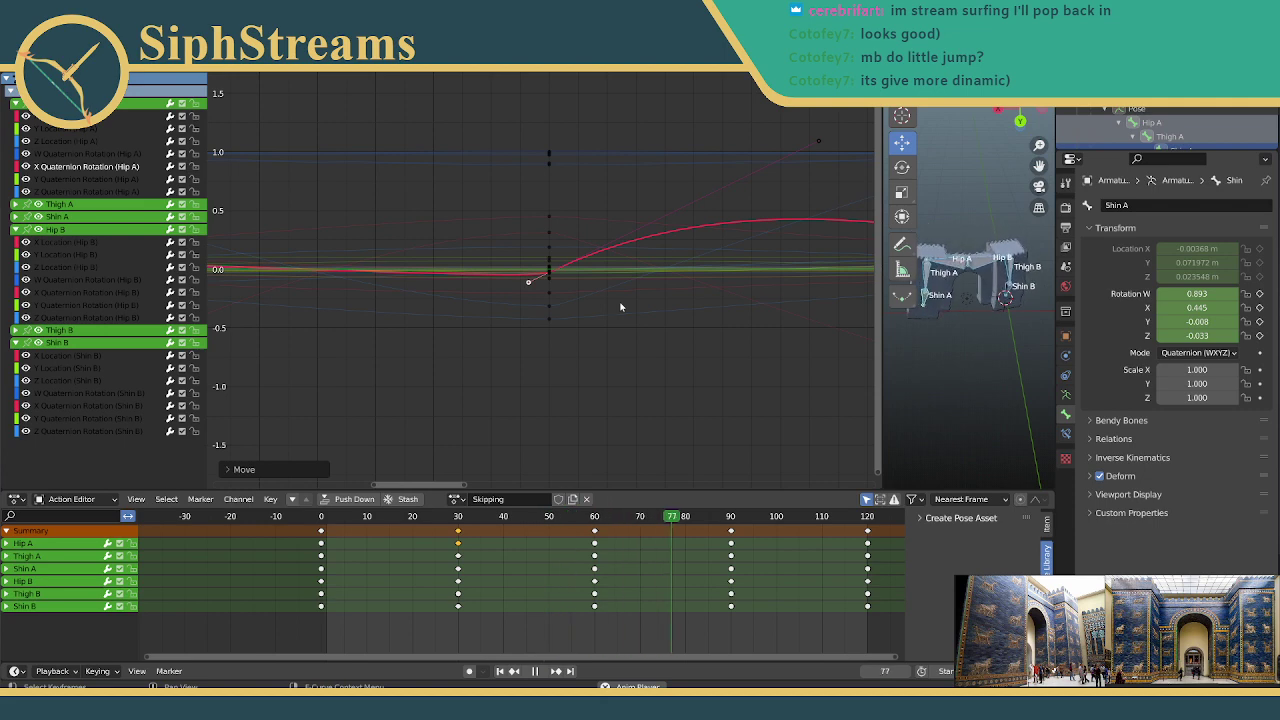
key(g)
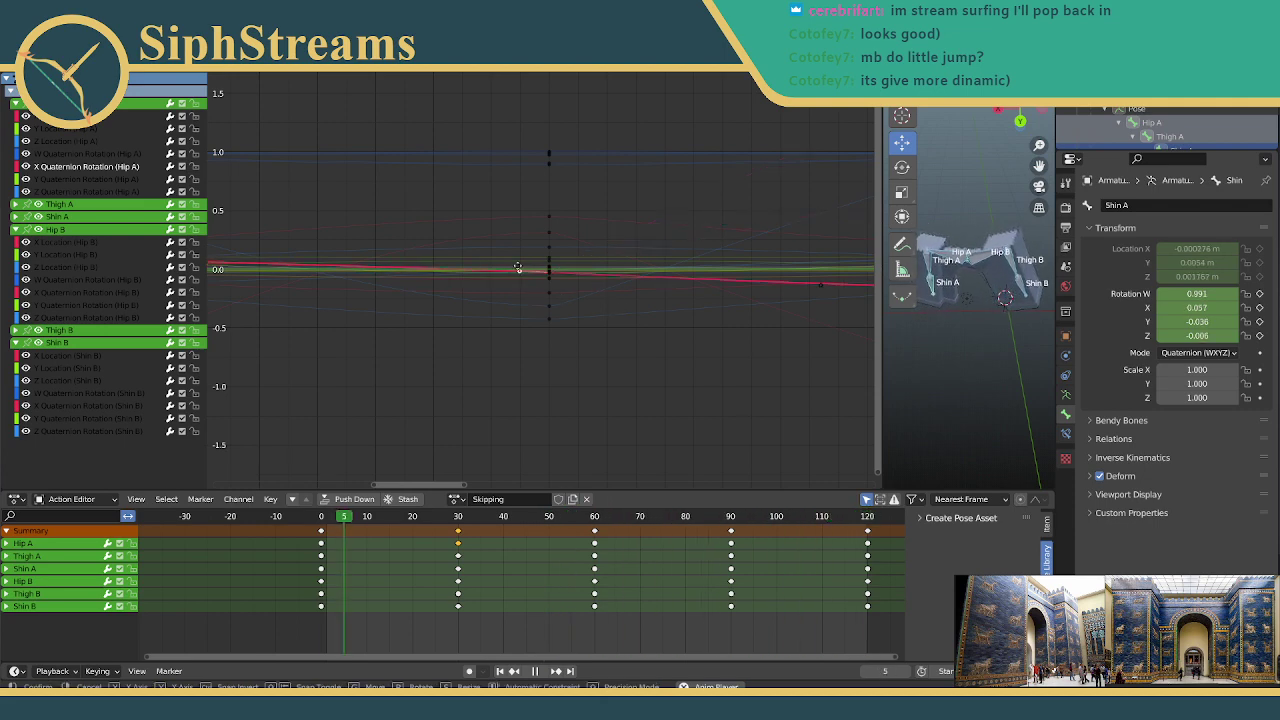
click(517, 257)
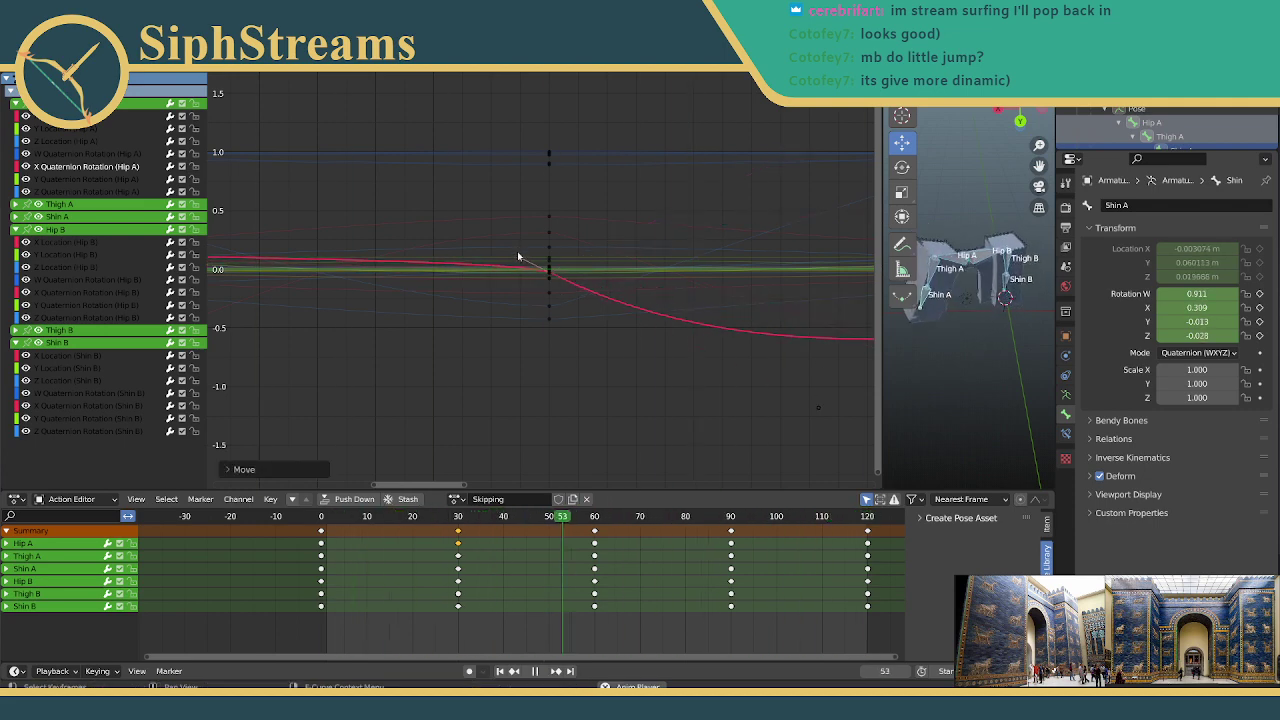
scroll(691, 189, down, 5)
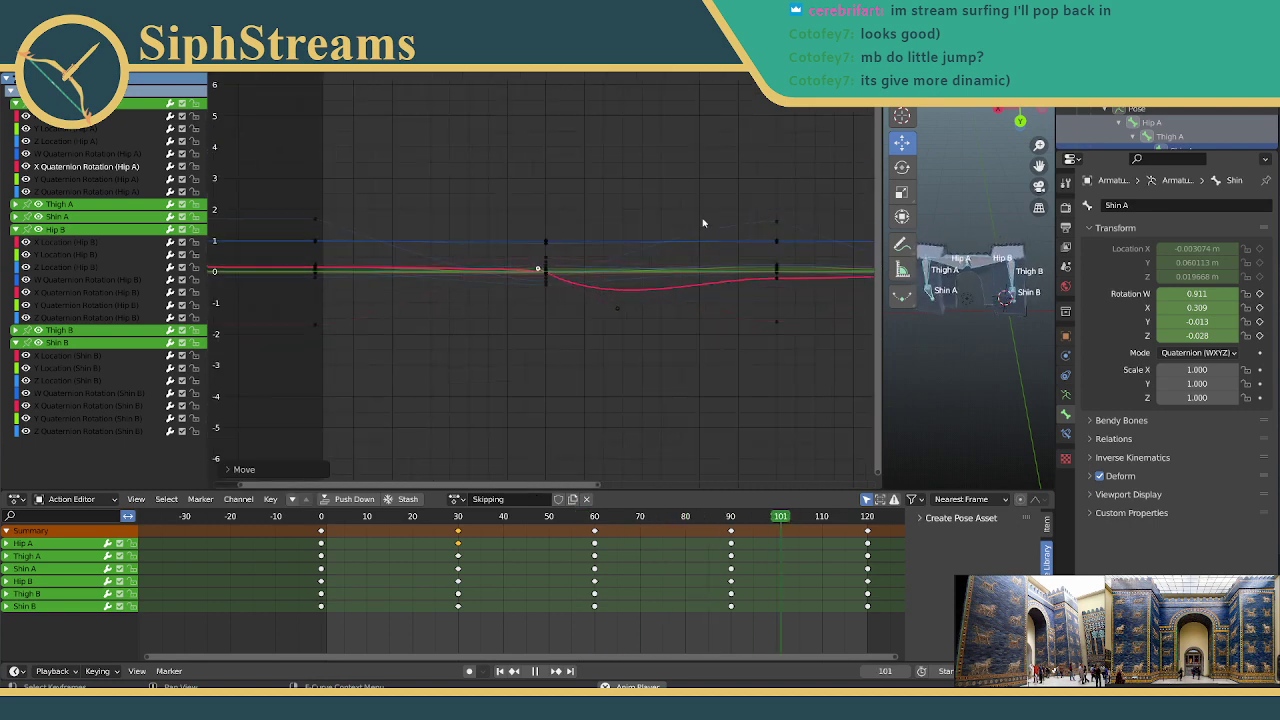
scroll(703, 224, up, 4)
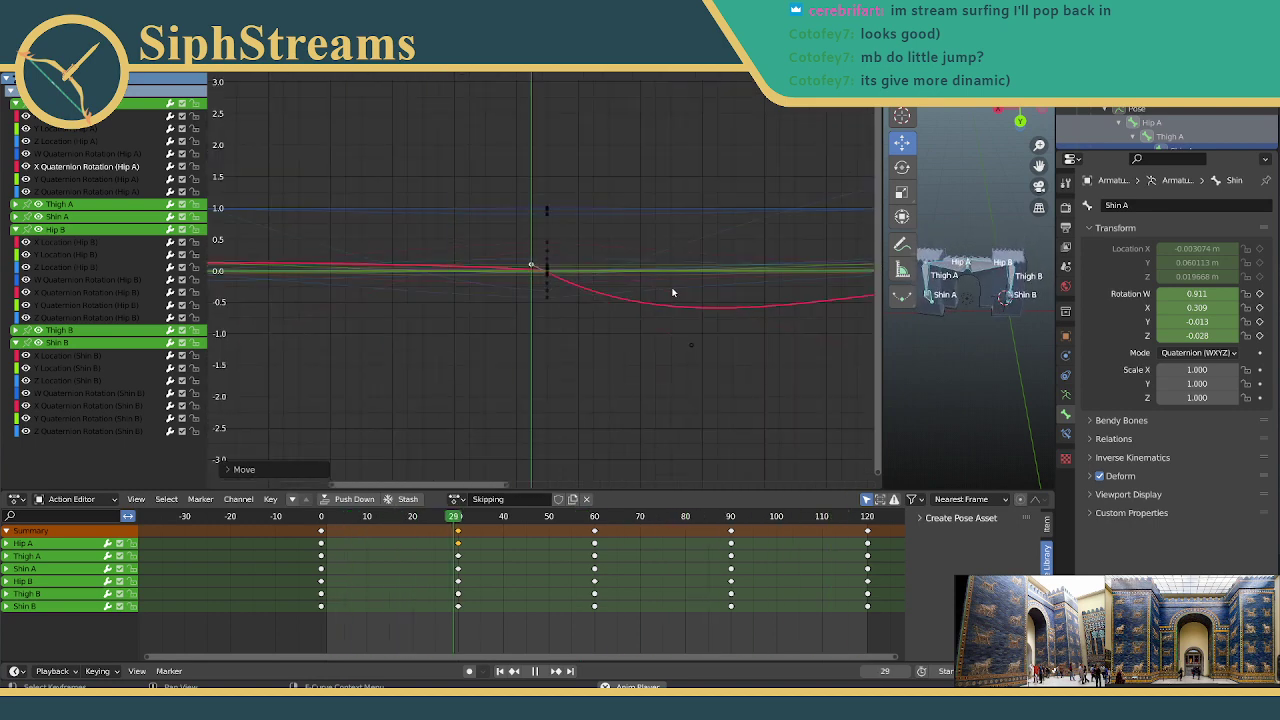
scroll(673, 292, down, 3)
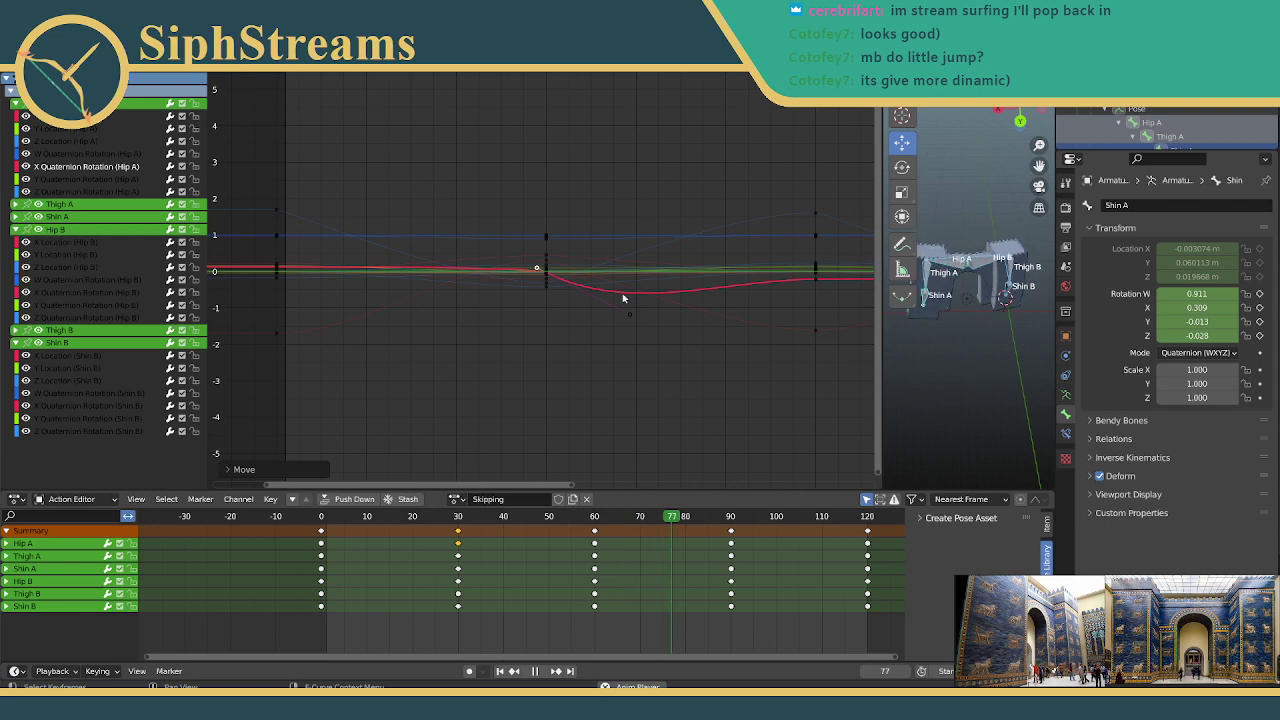
key(ctrl+z)
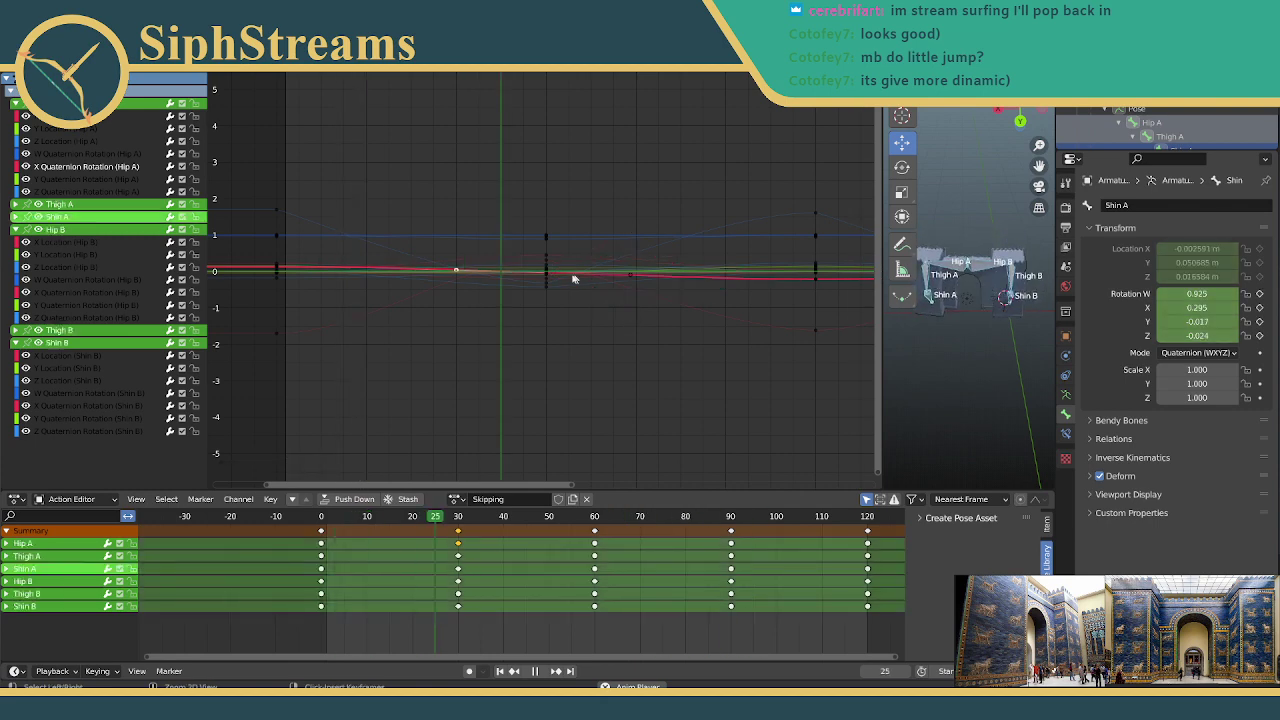
scroll(512, 233, up, 2)
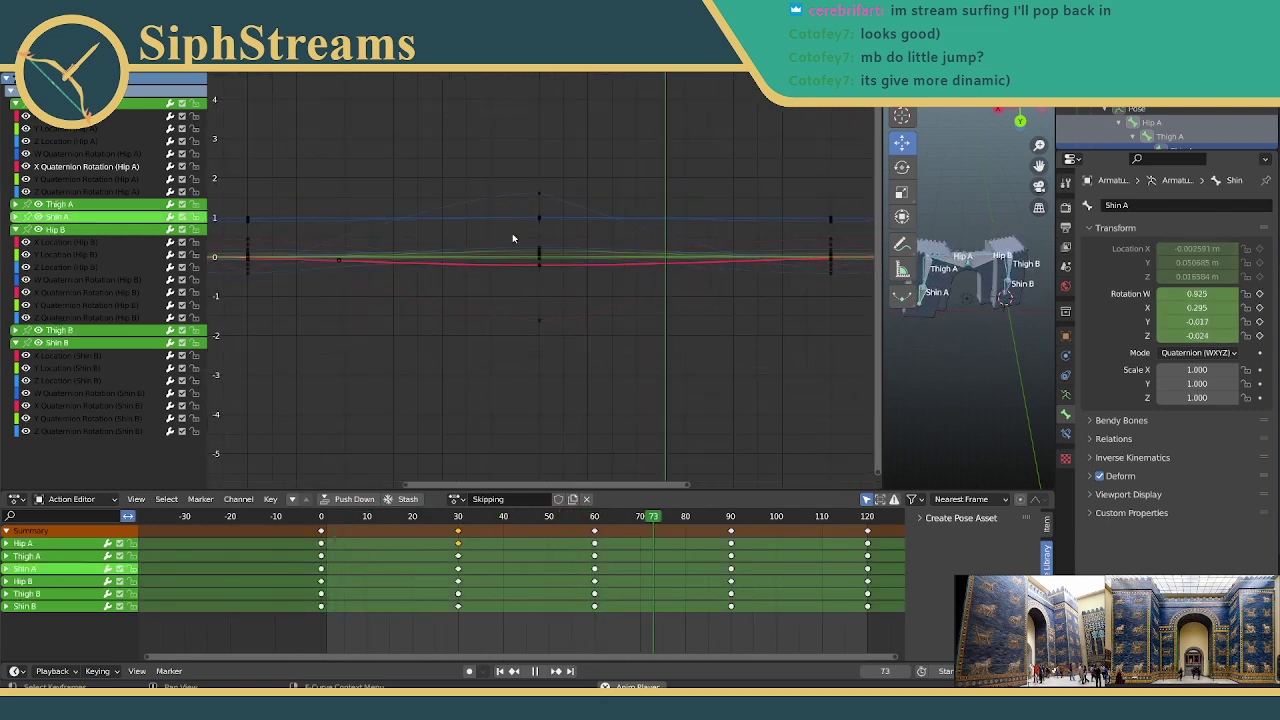
scroll(517, 249, up, 3)
Step: Drag the red curve's frame-60 key downward and lengthen its handle to shape the dip
click(531, 257)
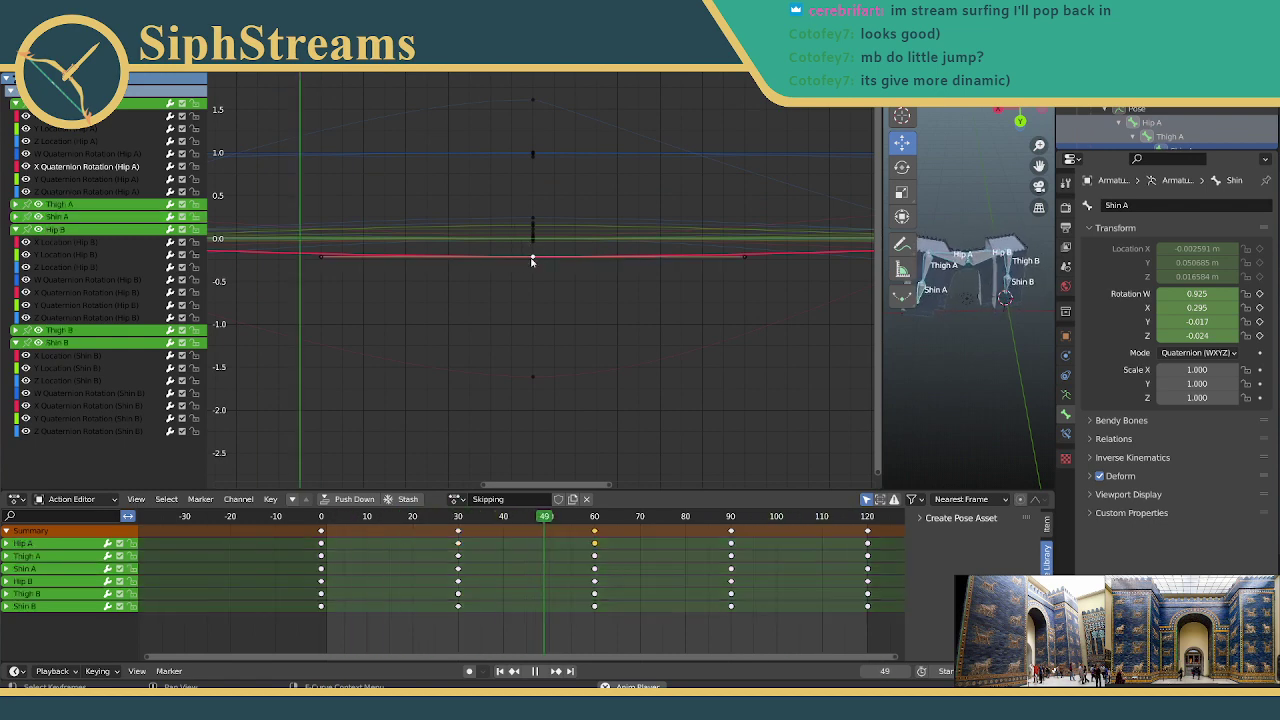
drag(532, 260, 537, 326)
scroll(481, 215, down, 3)
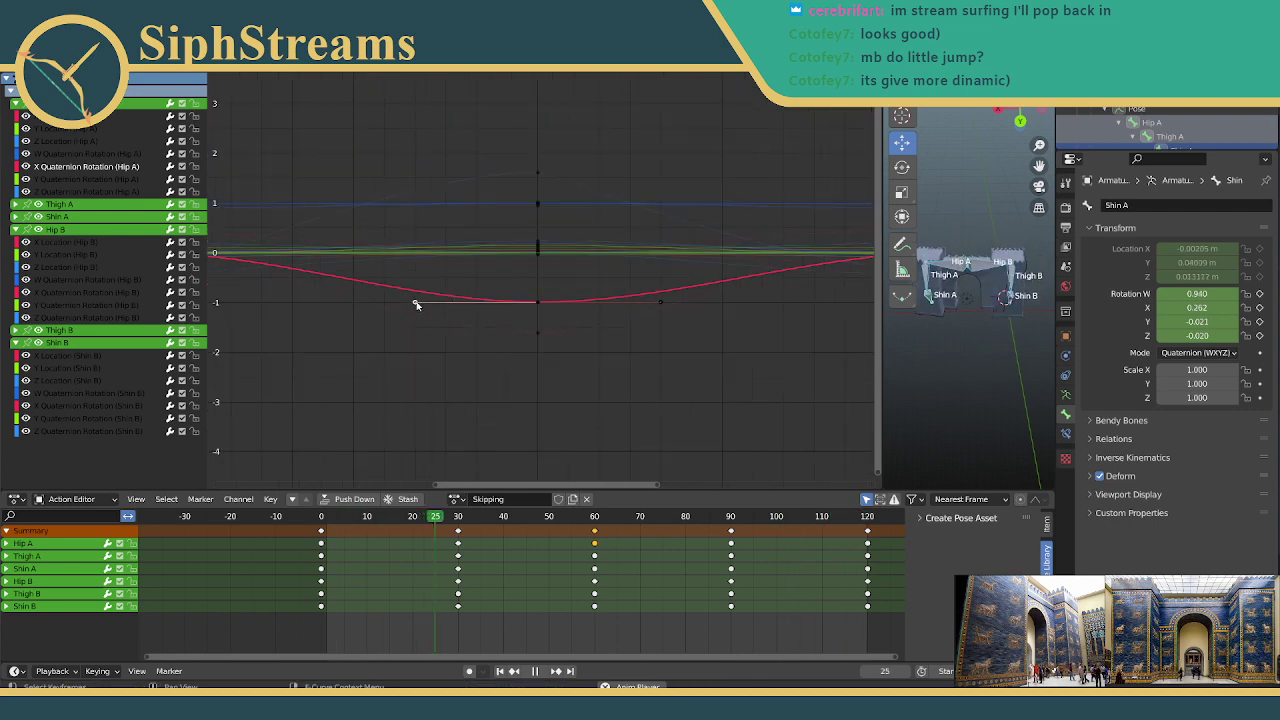
drag(417, 305, 500, 306)
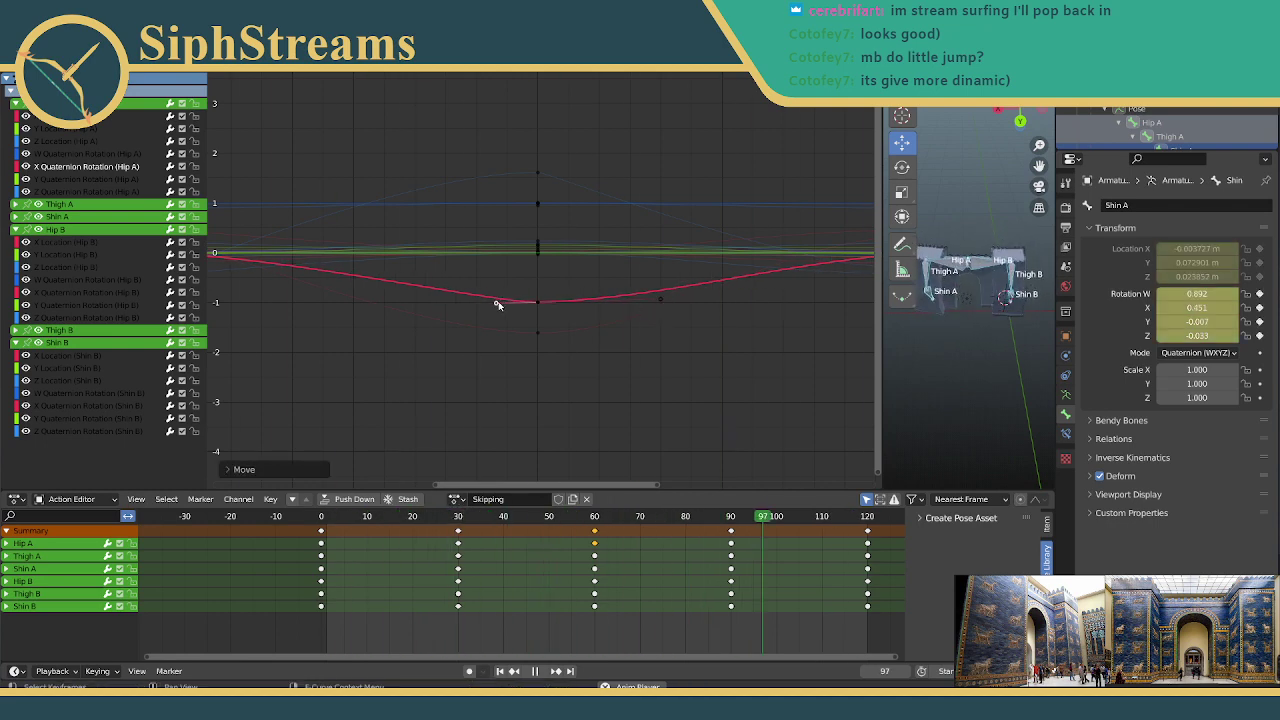
middle_drag(531, 261, 518, 232)
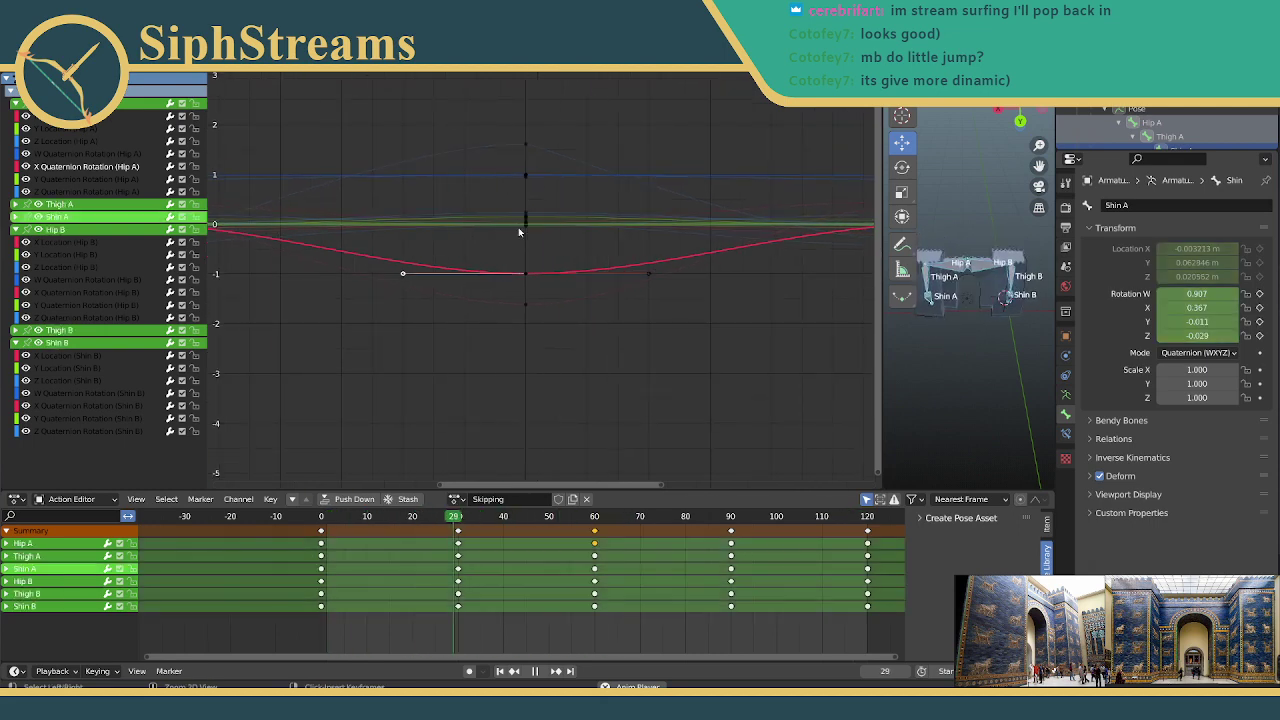
click(518, 231)
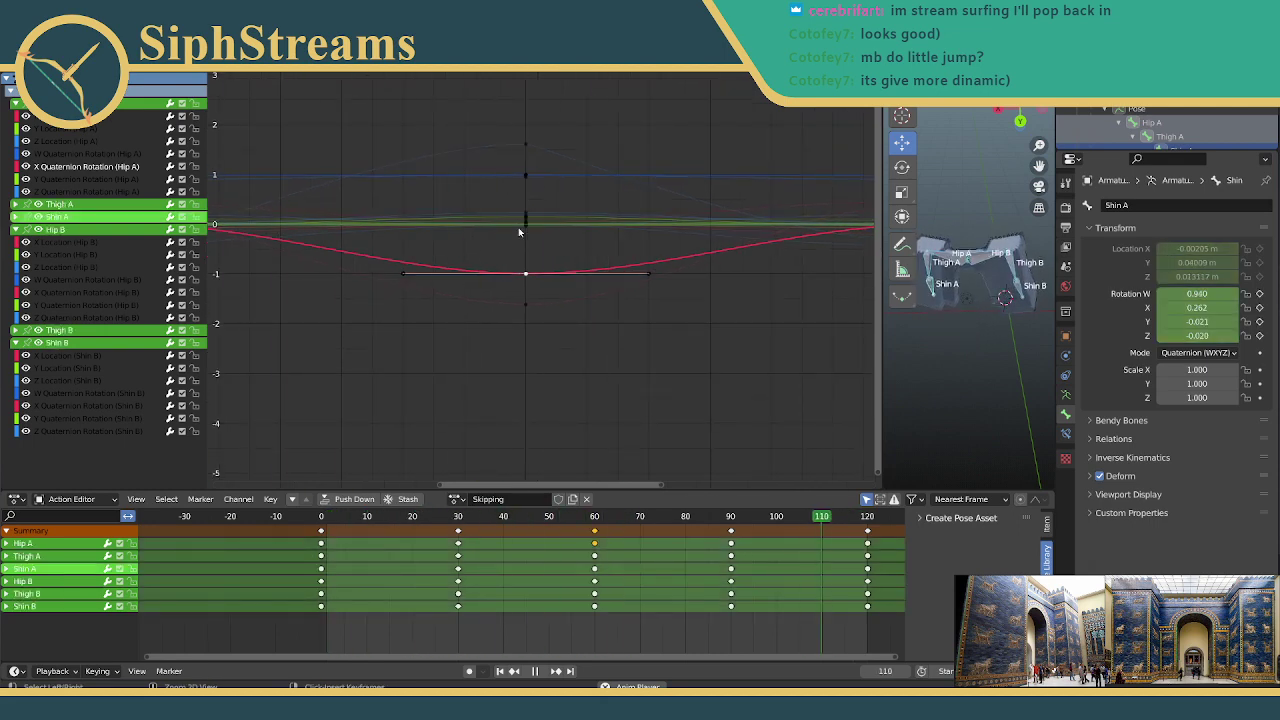
ctrl+right_click(520, 232)
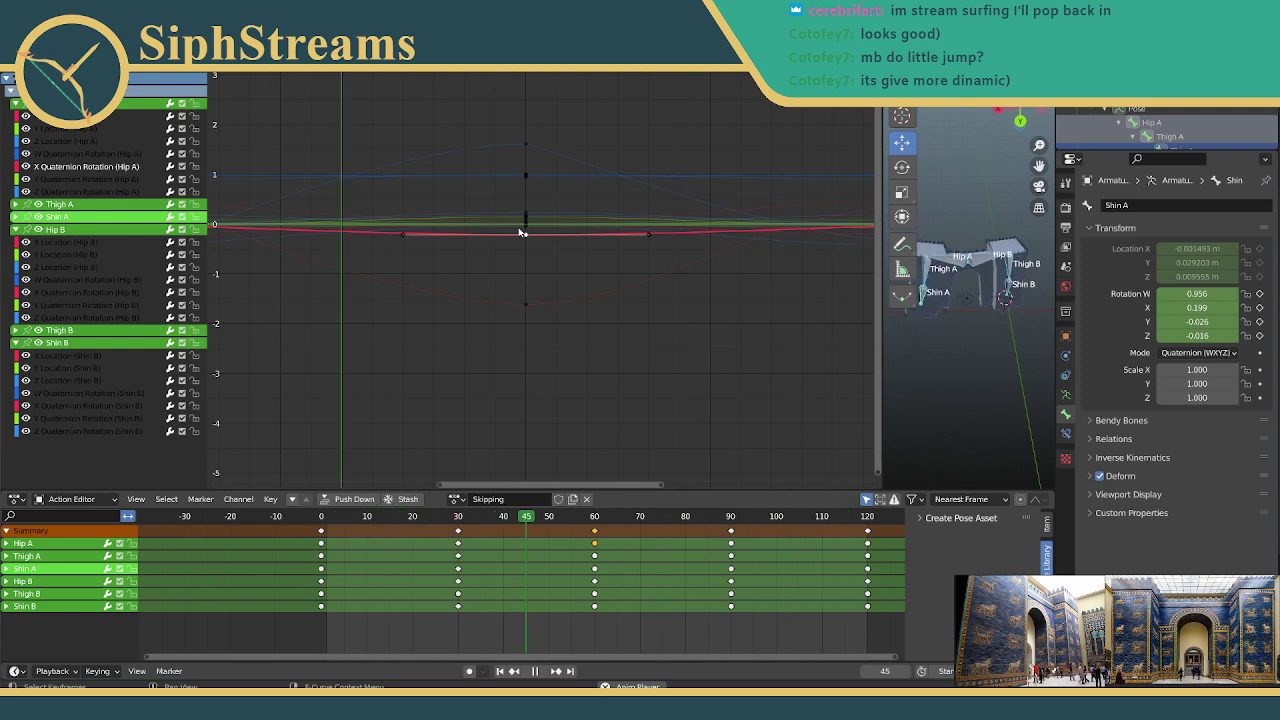
Step: Reselect the red curve's frame-60 key and try handle adjustments, undoing them to keep a smooth dip
click(527, 145)
click(100, 130)
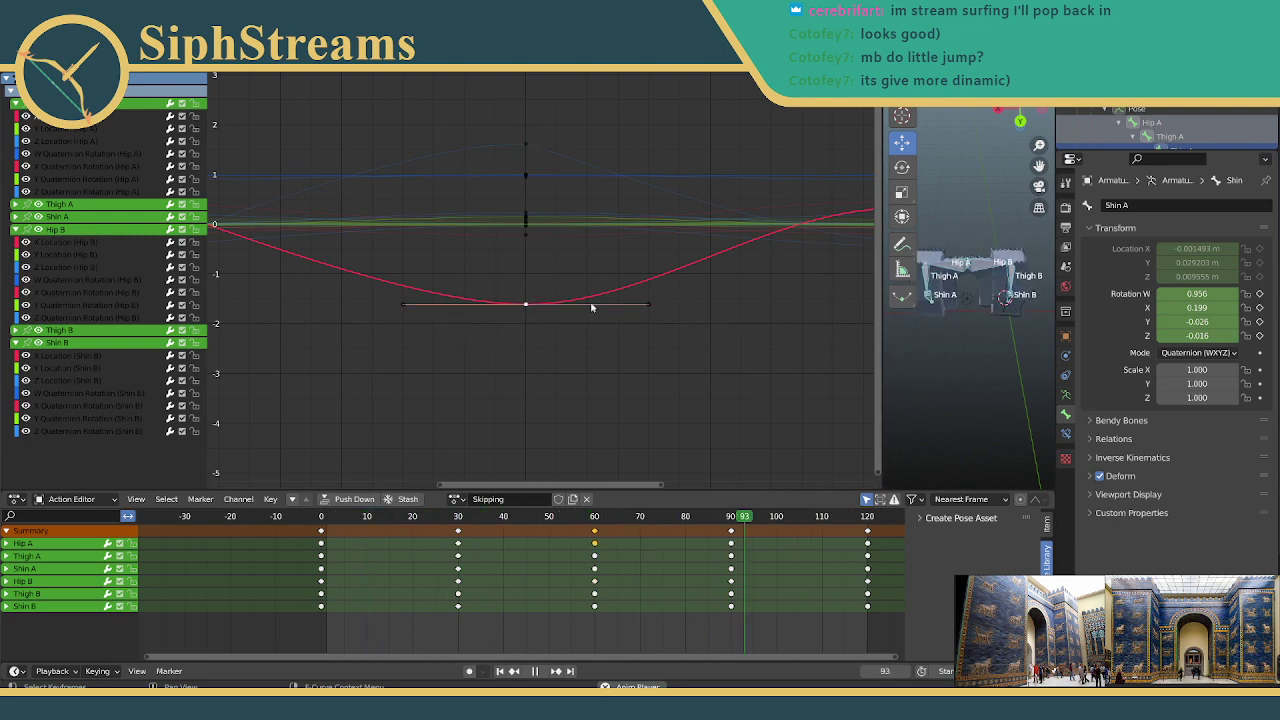
drag(648, 309, 744, 310)
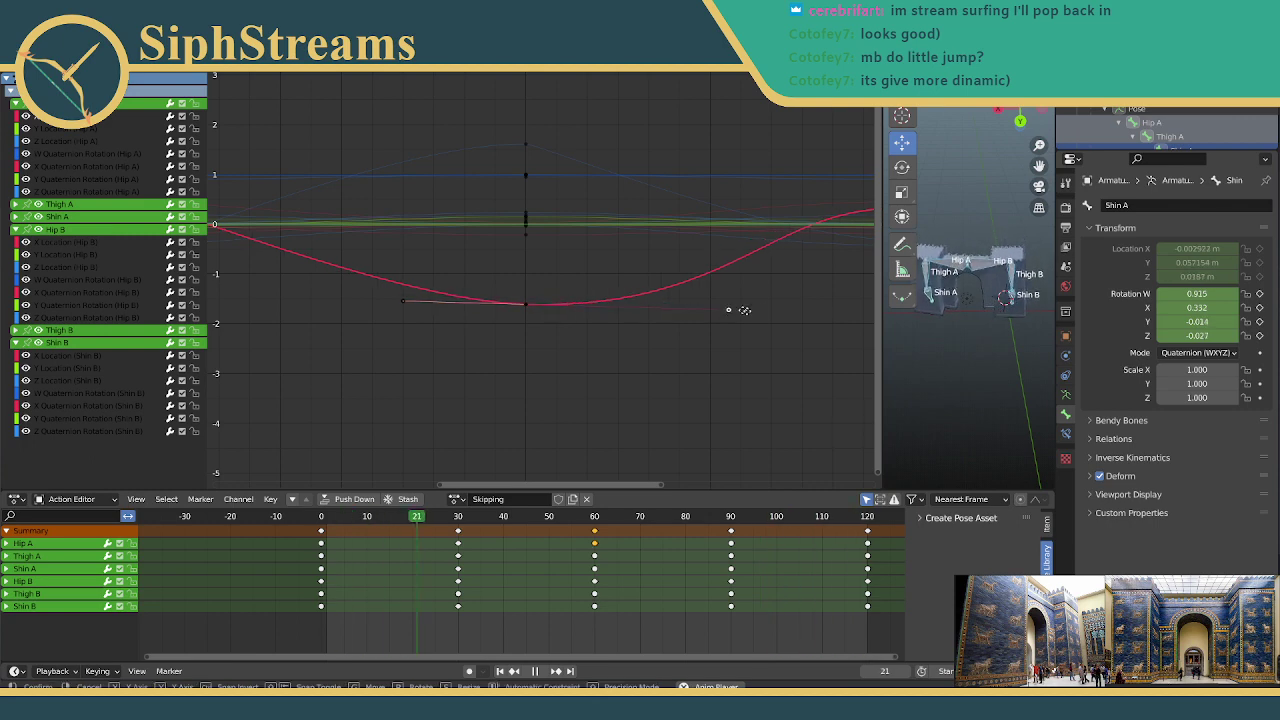
drag(869, 305, 723, 300)
scroll(700, 300, down, 4)
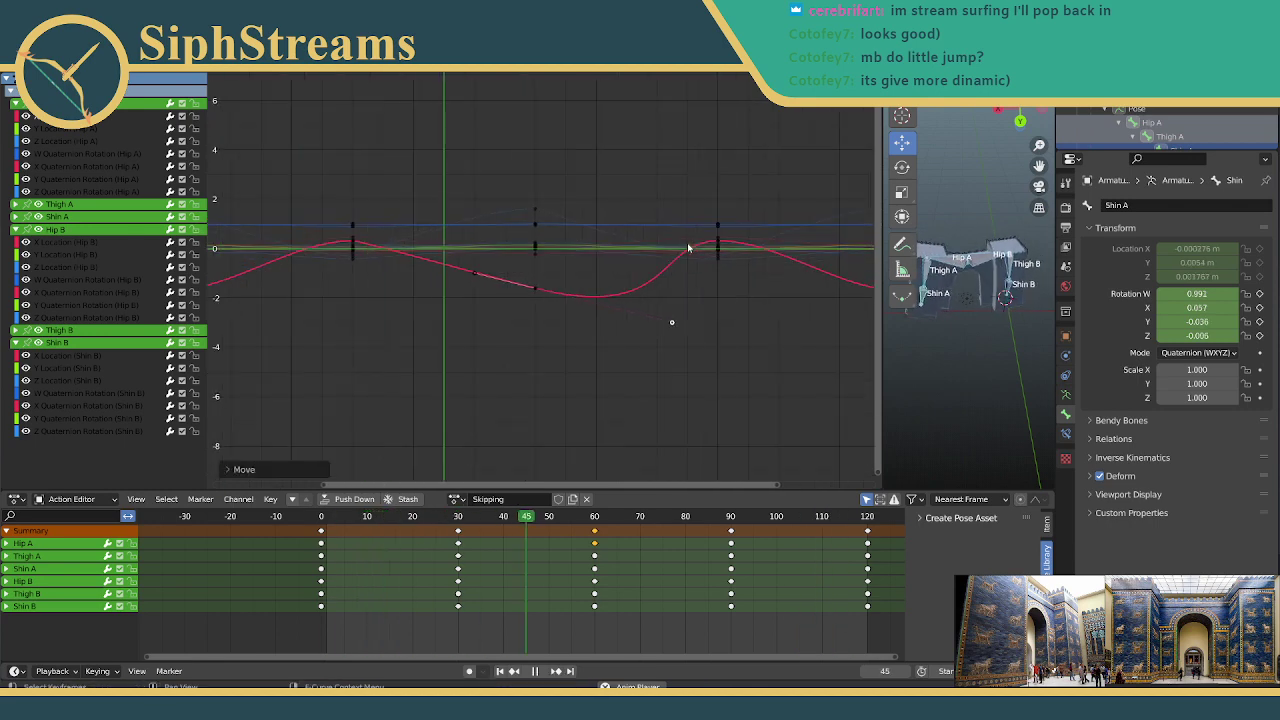
key(ctrl+z)
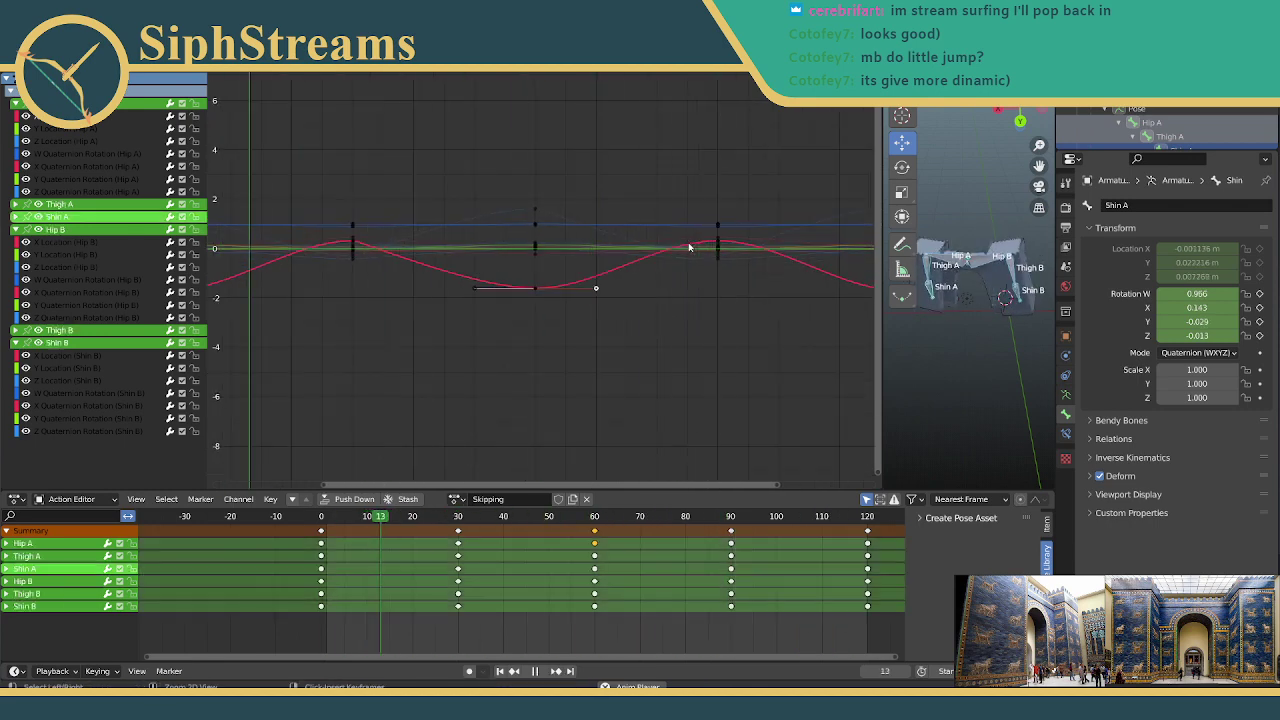
scroll(600, 260, up, 5)
drag(383, 306, 458, 492)
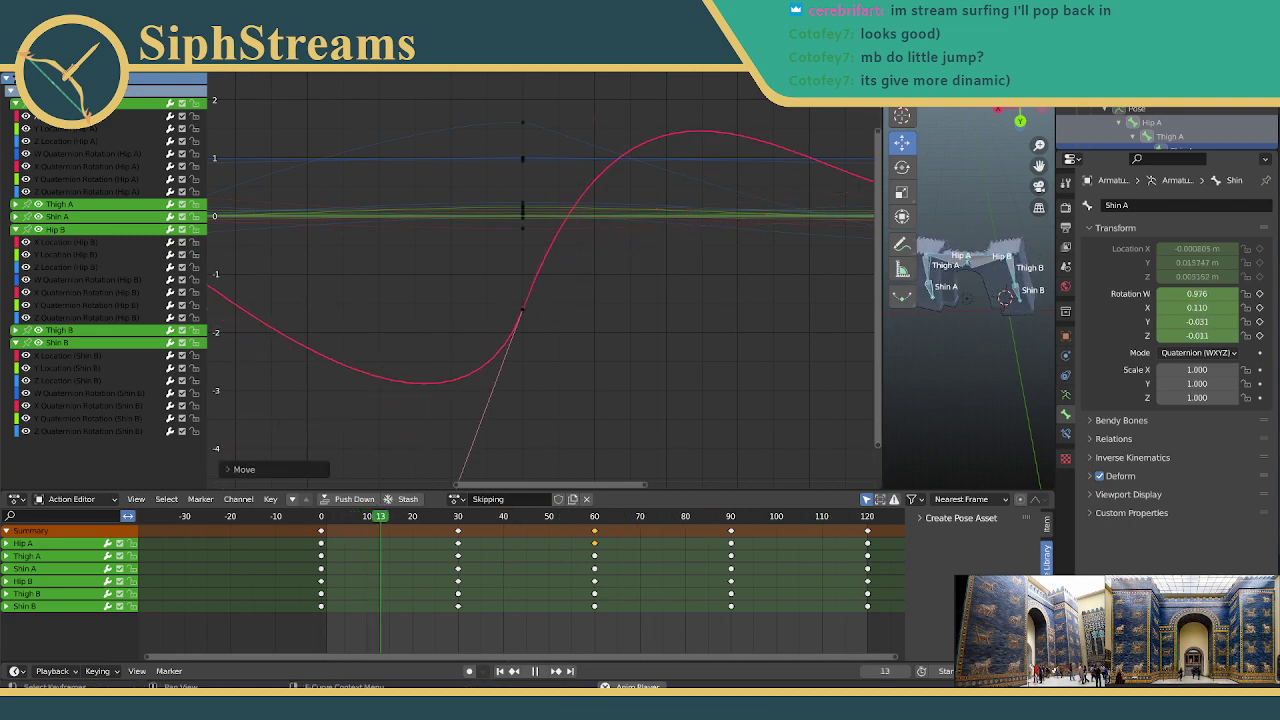
key(Home)
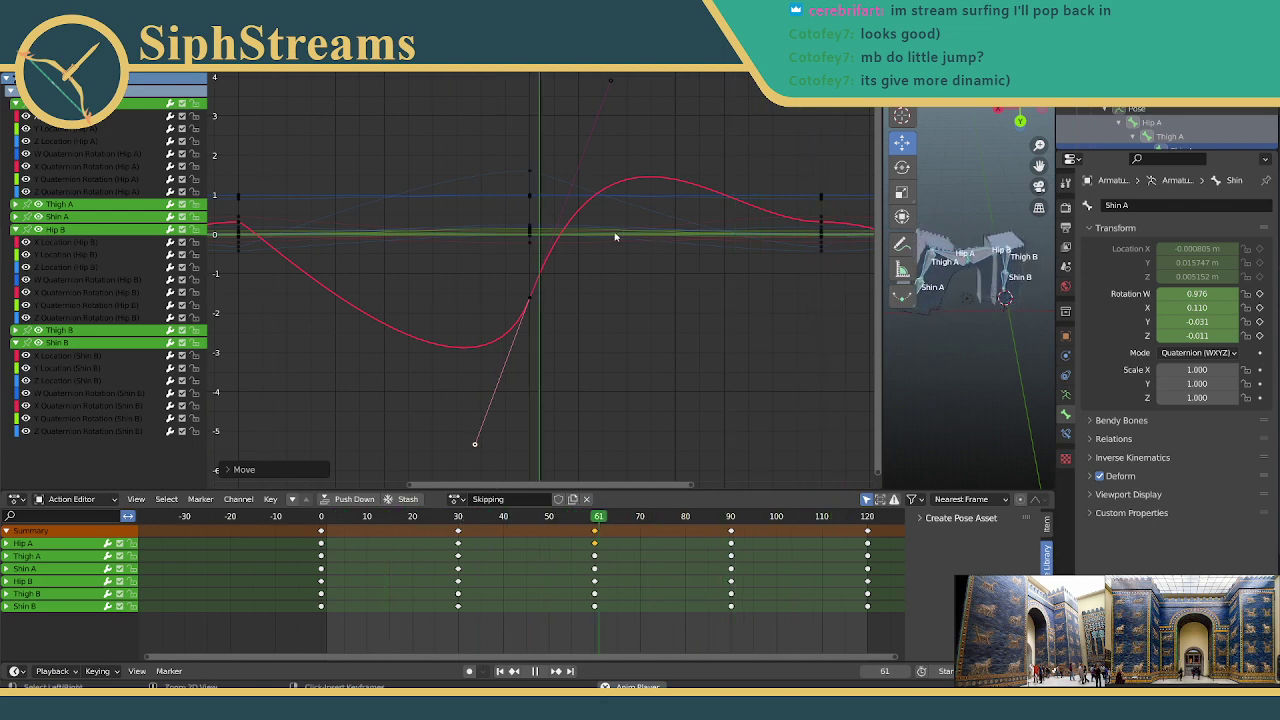
key(ctrl+z)
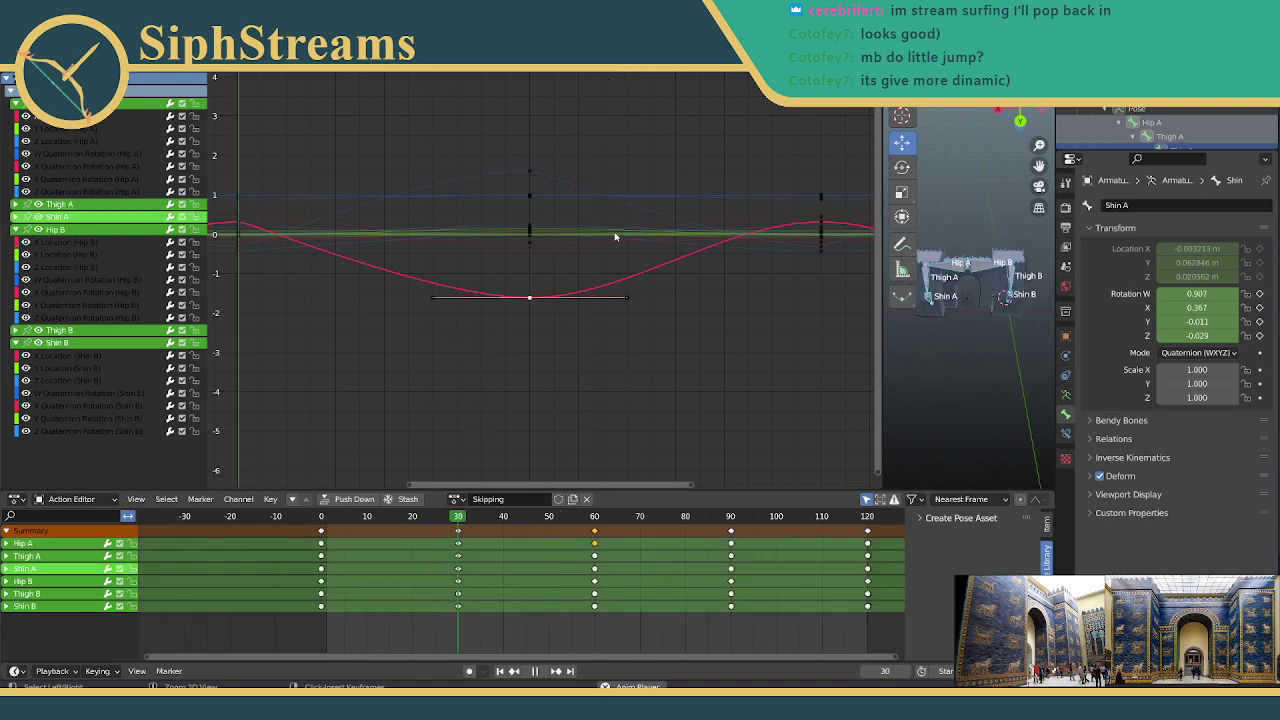
key(ctrl+z)
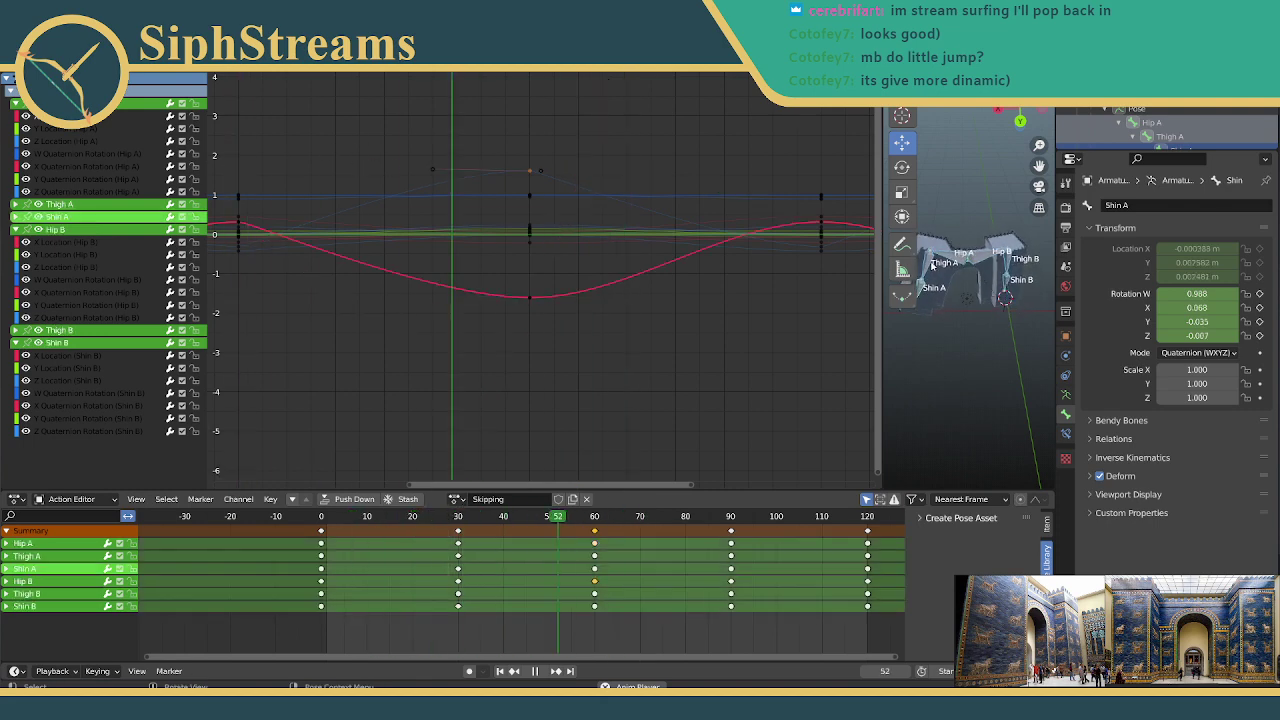
Step: Make Hip A active, show its X, Y and Z Quaternion Rotation curves, and raise the frame-60 key
click(926, 281)
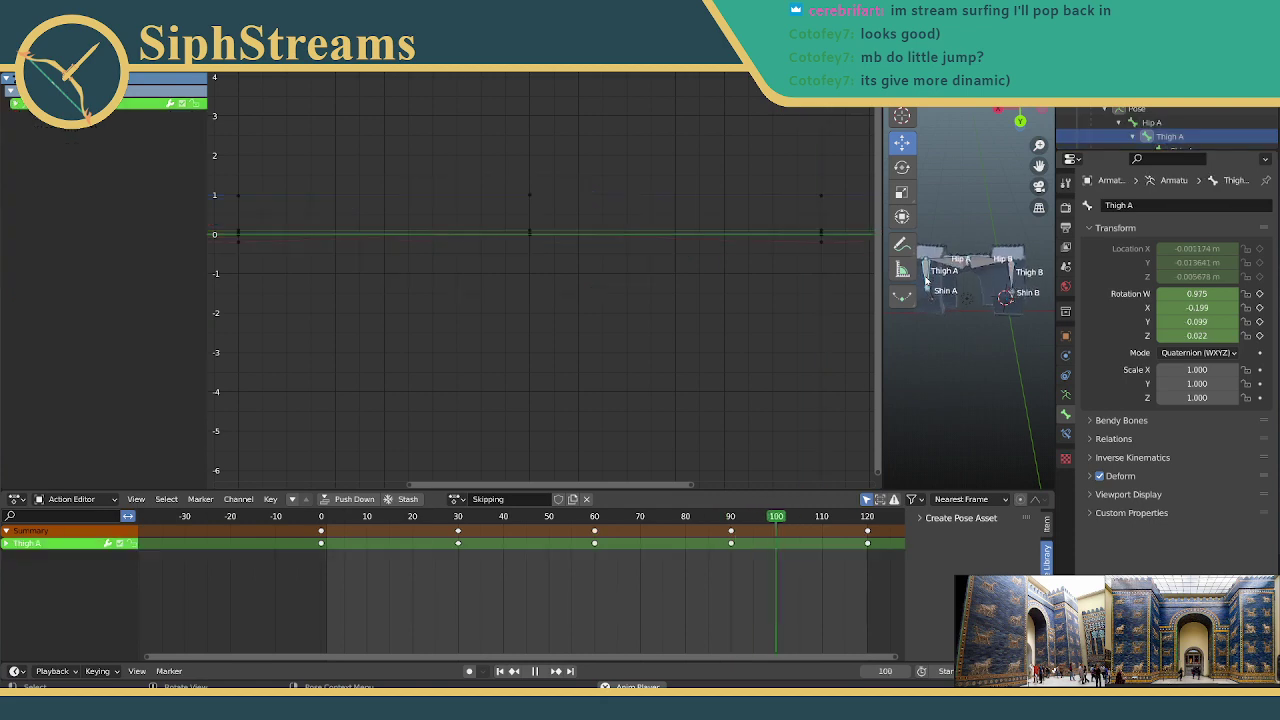
click(915, 260)
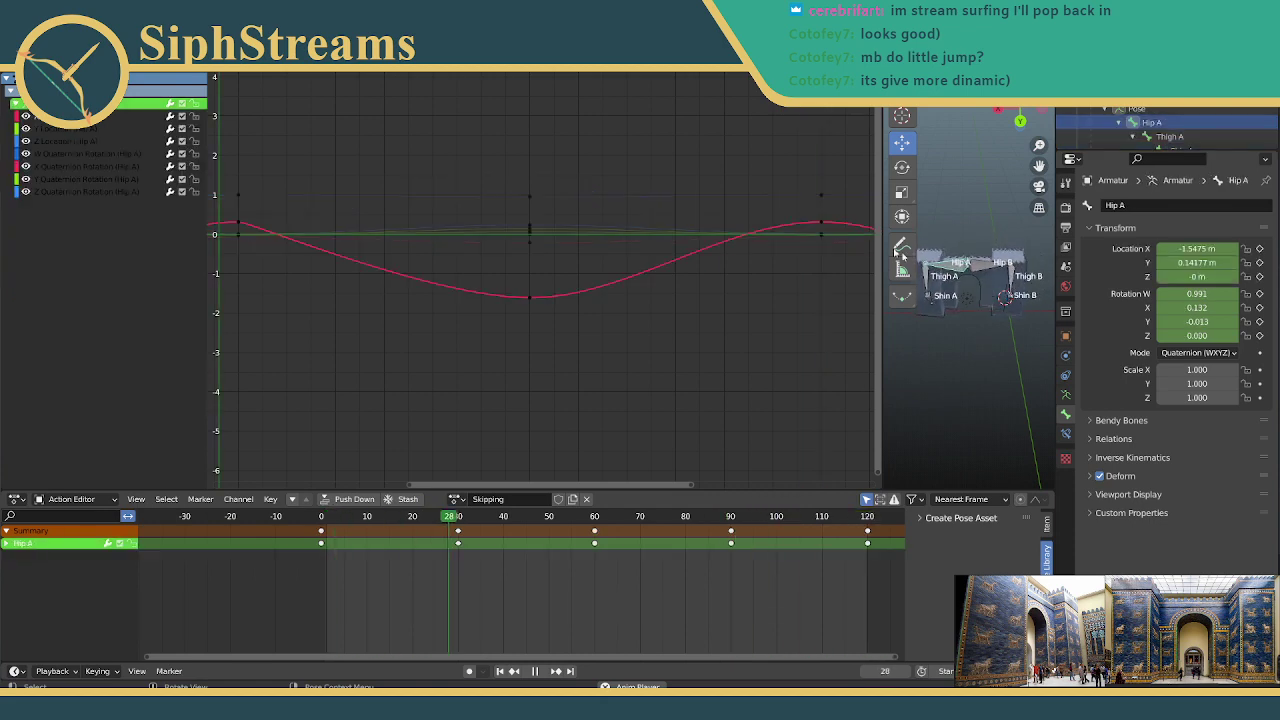
click(59, 166)
click(60, 179)
click(61, 191)
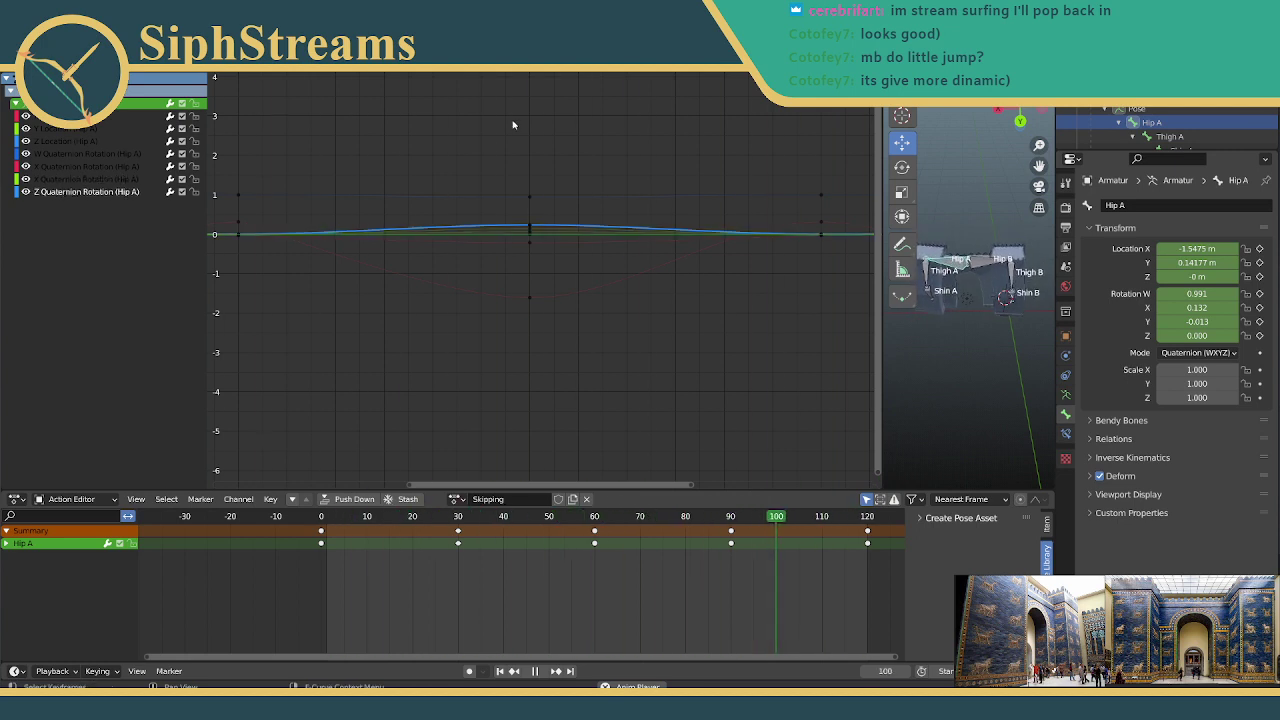
click(530, 228)
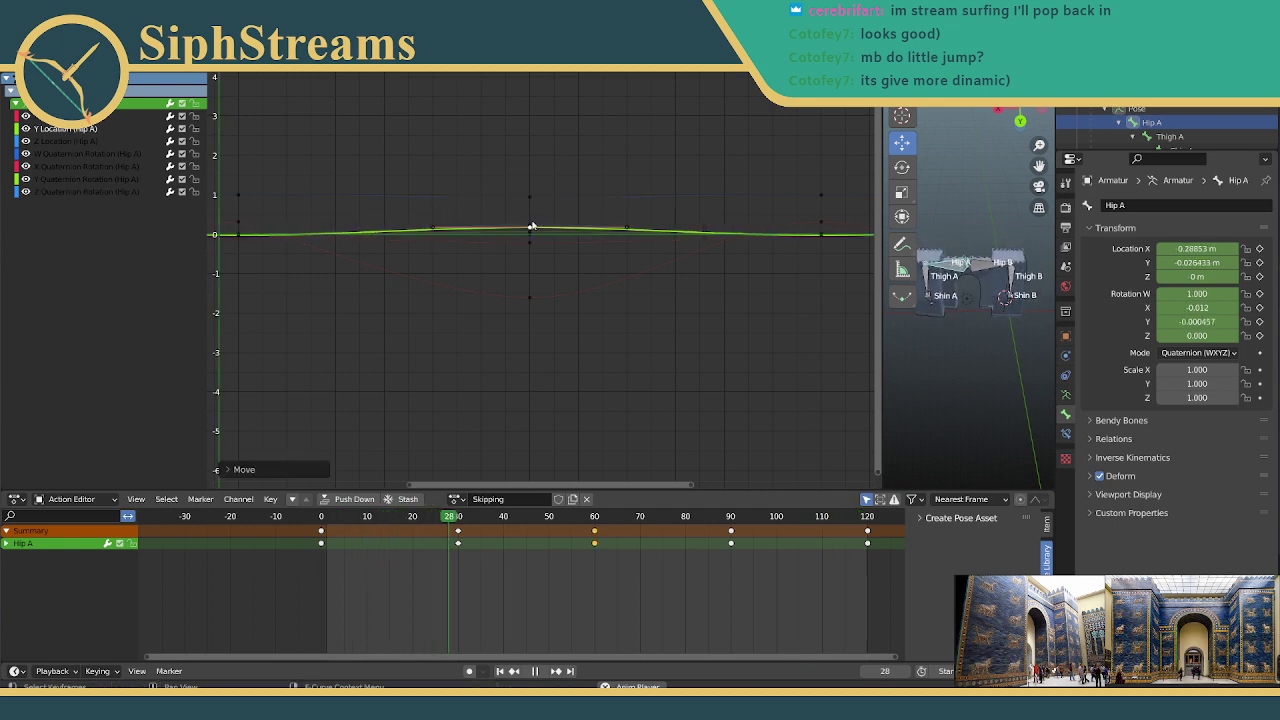
mouse_move(530, 228)
mouse_down()
mouse_move(530, 164)
mouse_move(535, 210)
mouse_up()
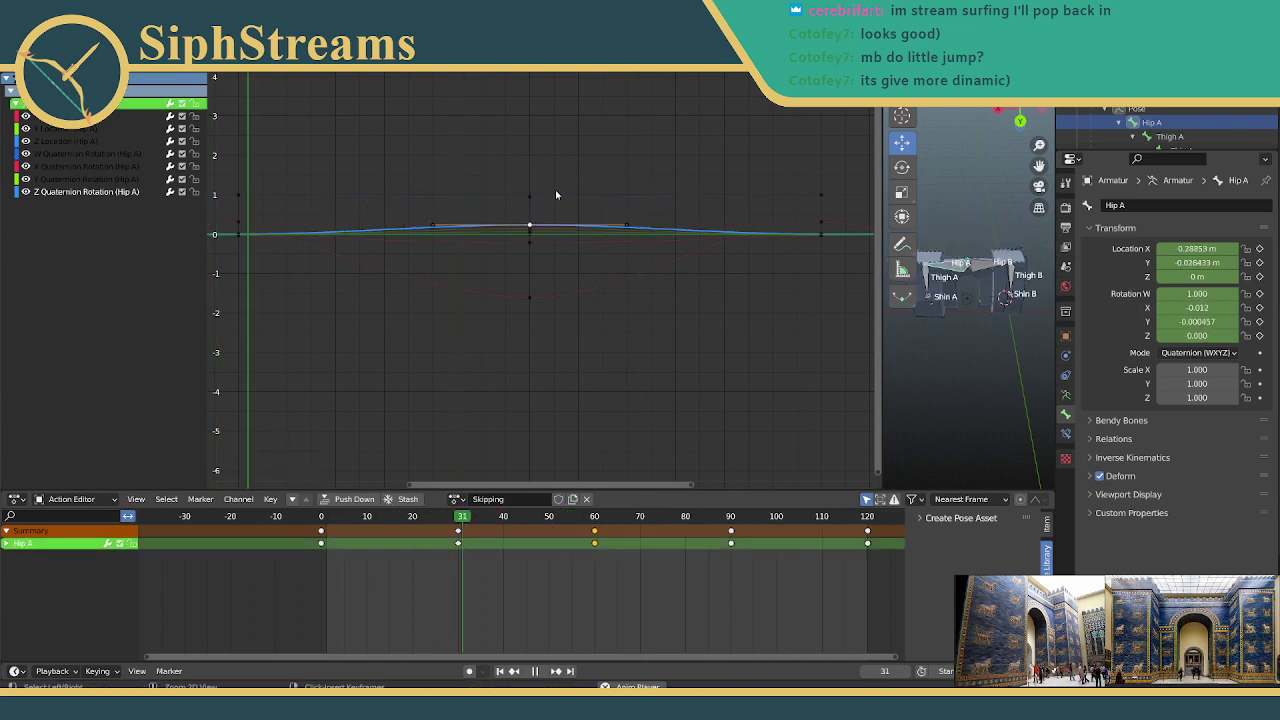
drag(433, 229, 487, 133)
Step: Scale and move the key's handles, then undo back to a gentle, nearly flat bump
key(s)
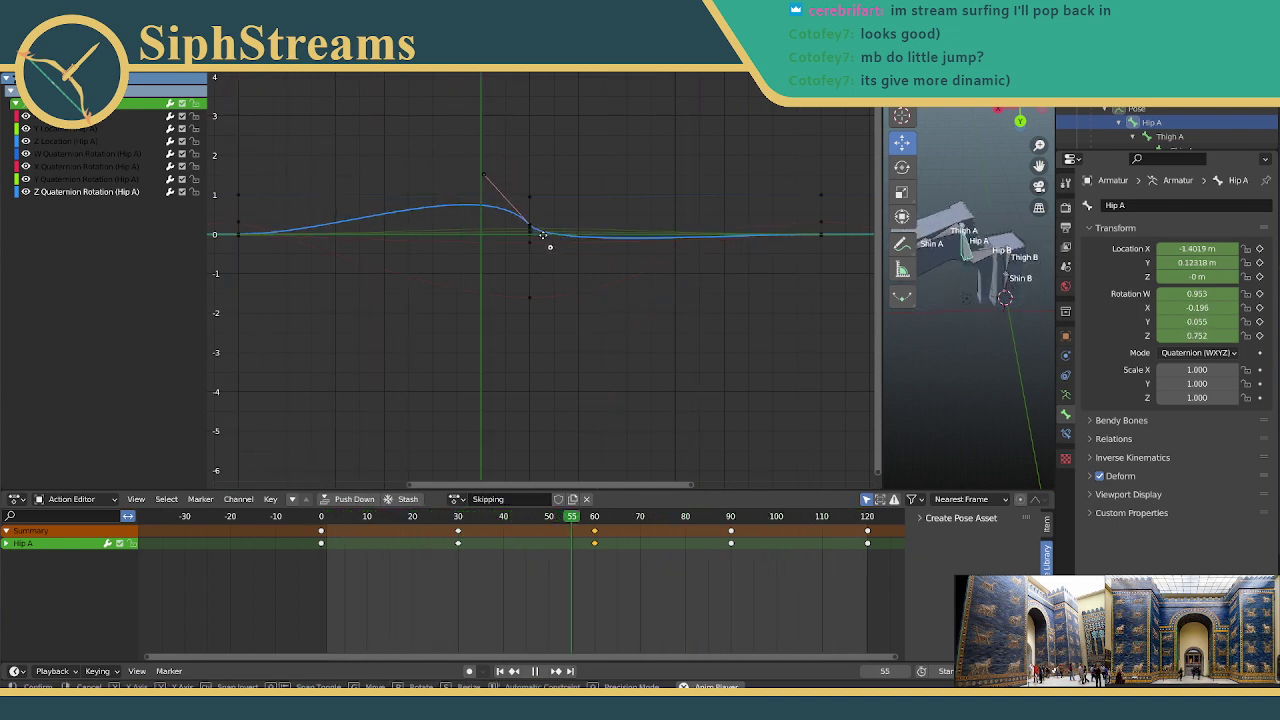
click(537, 236)
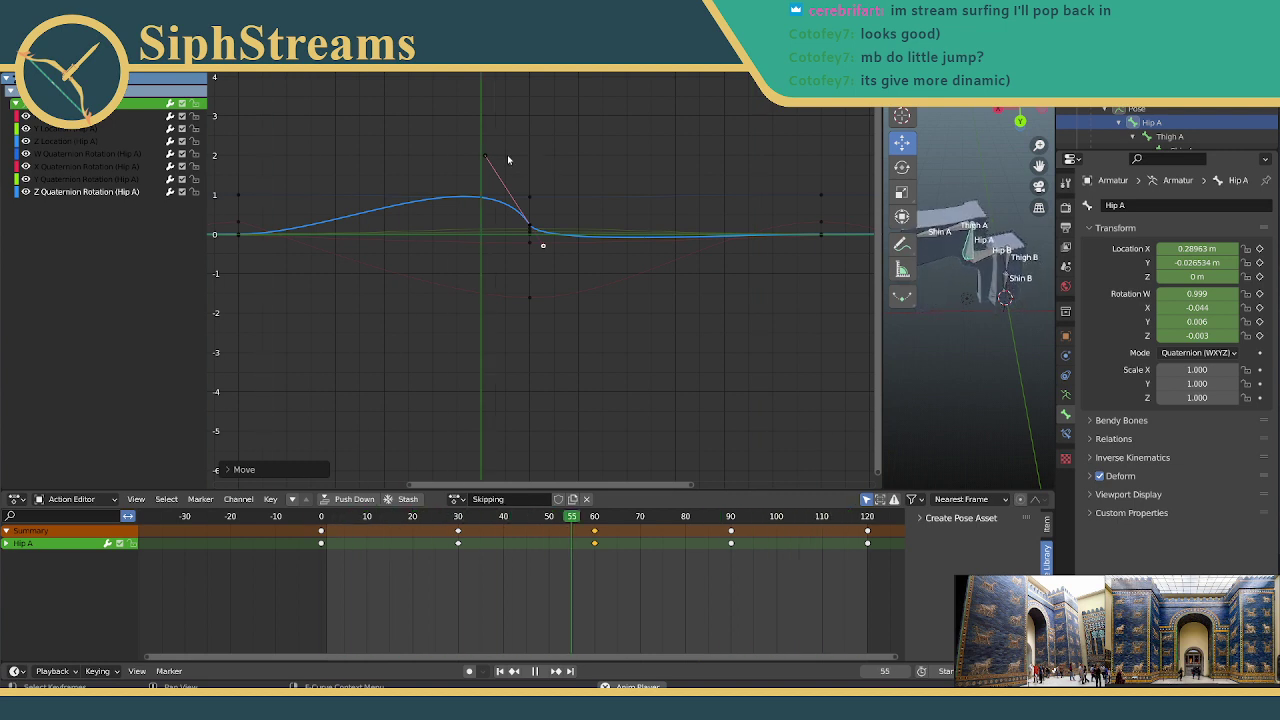
key(g)
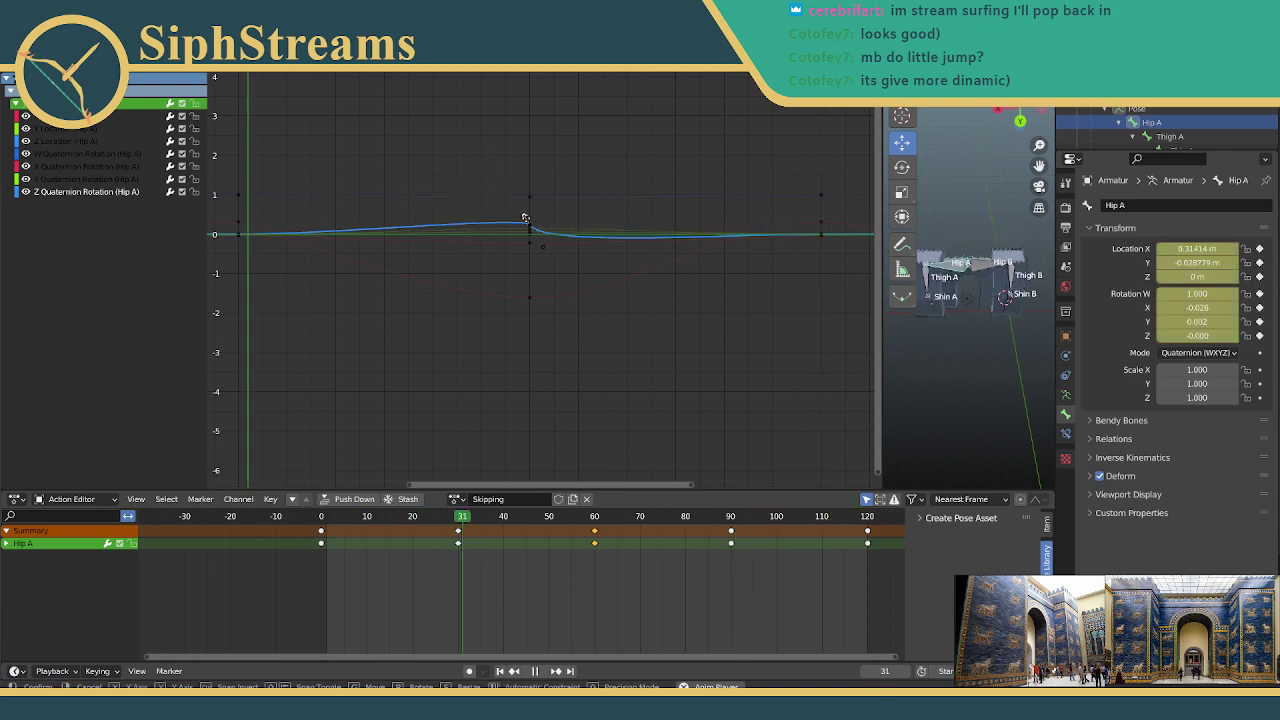
click(525, 218)
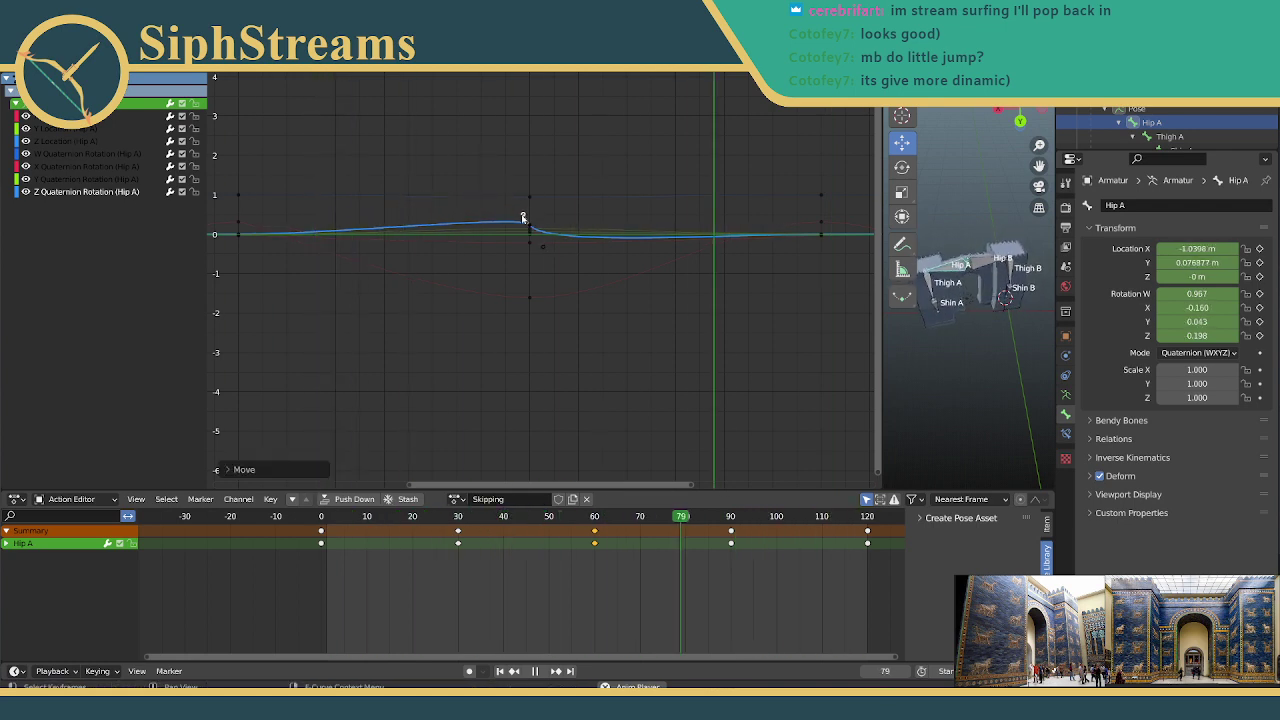
key(g)
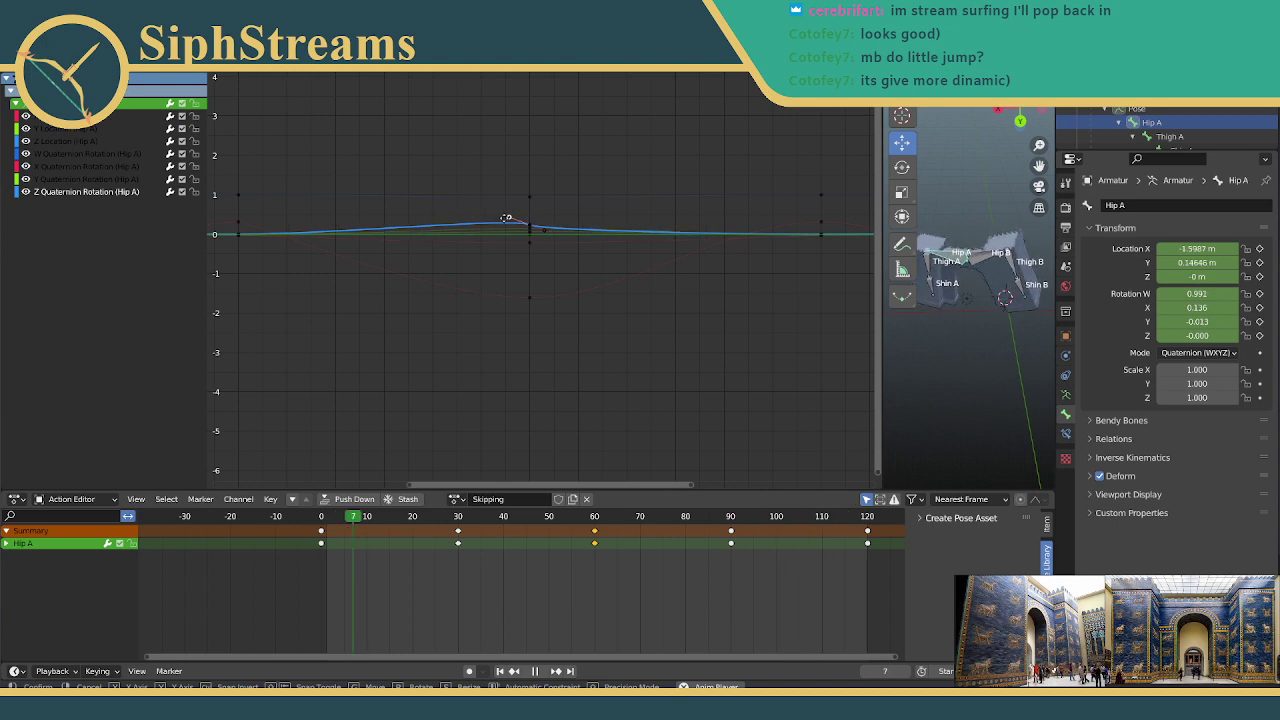
click(506, 218)
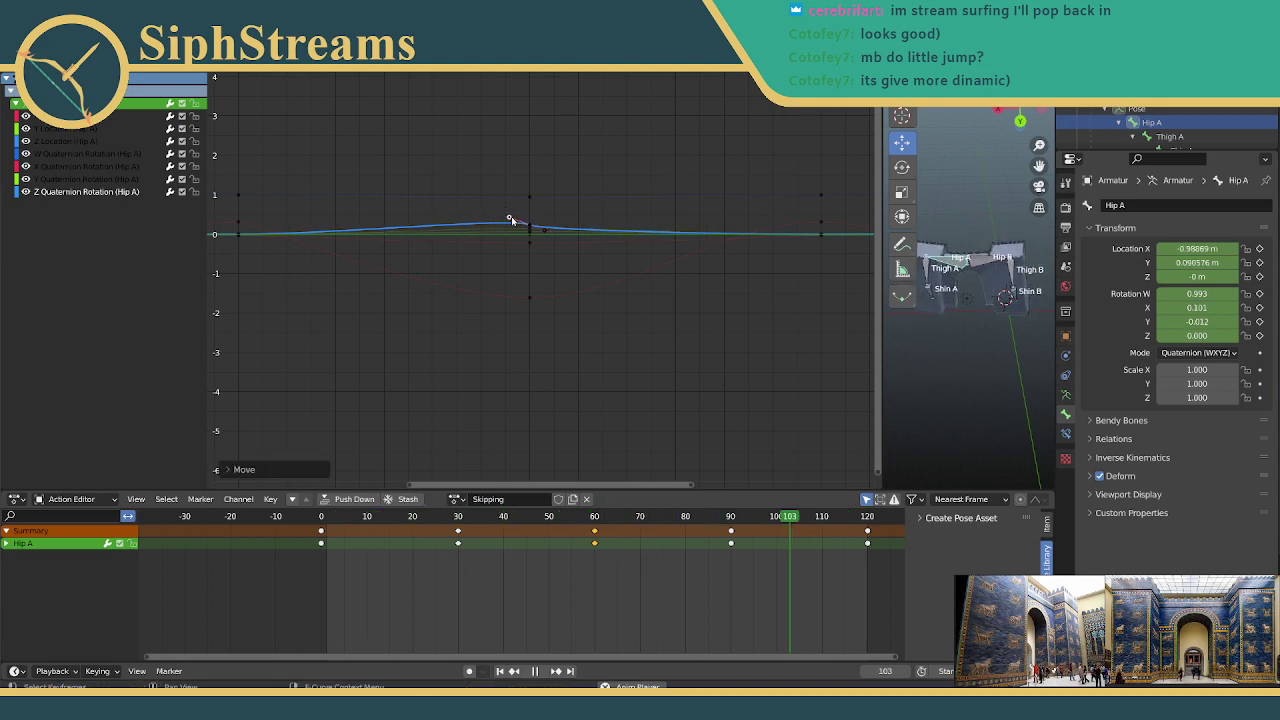
key(ctrl+z)
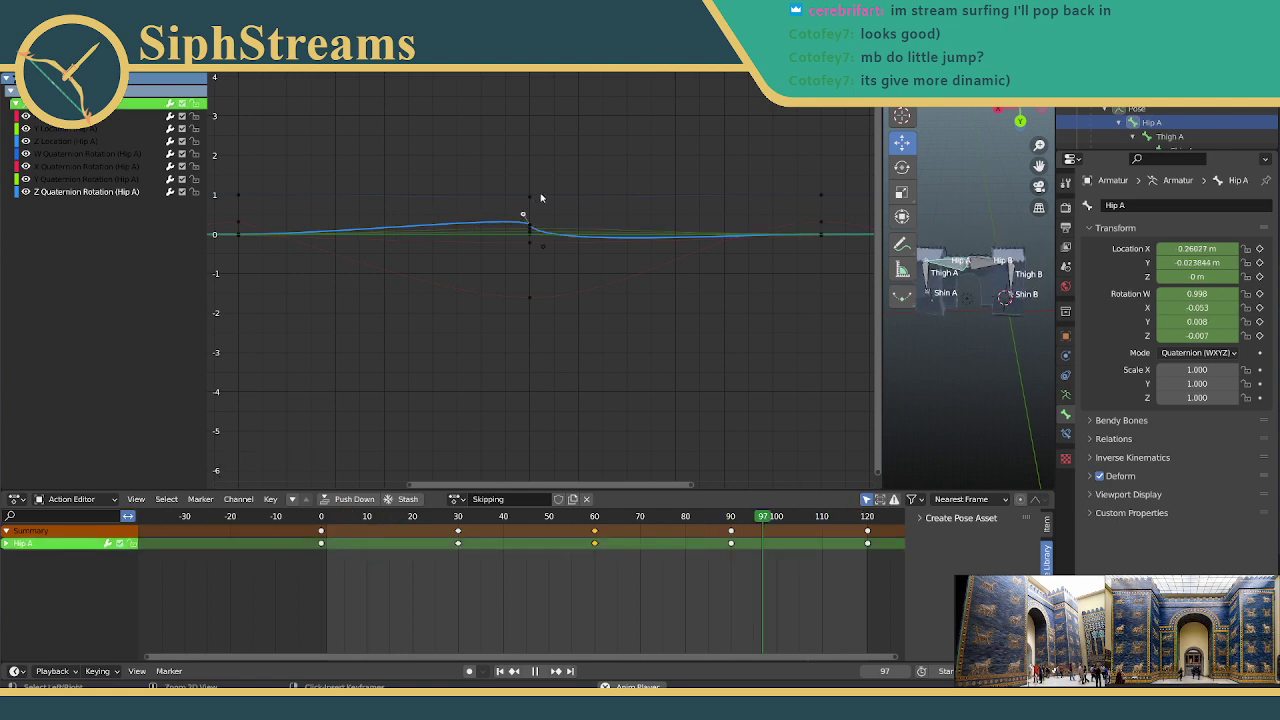
key(ctrl+shift+z)
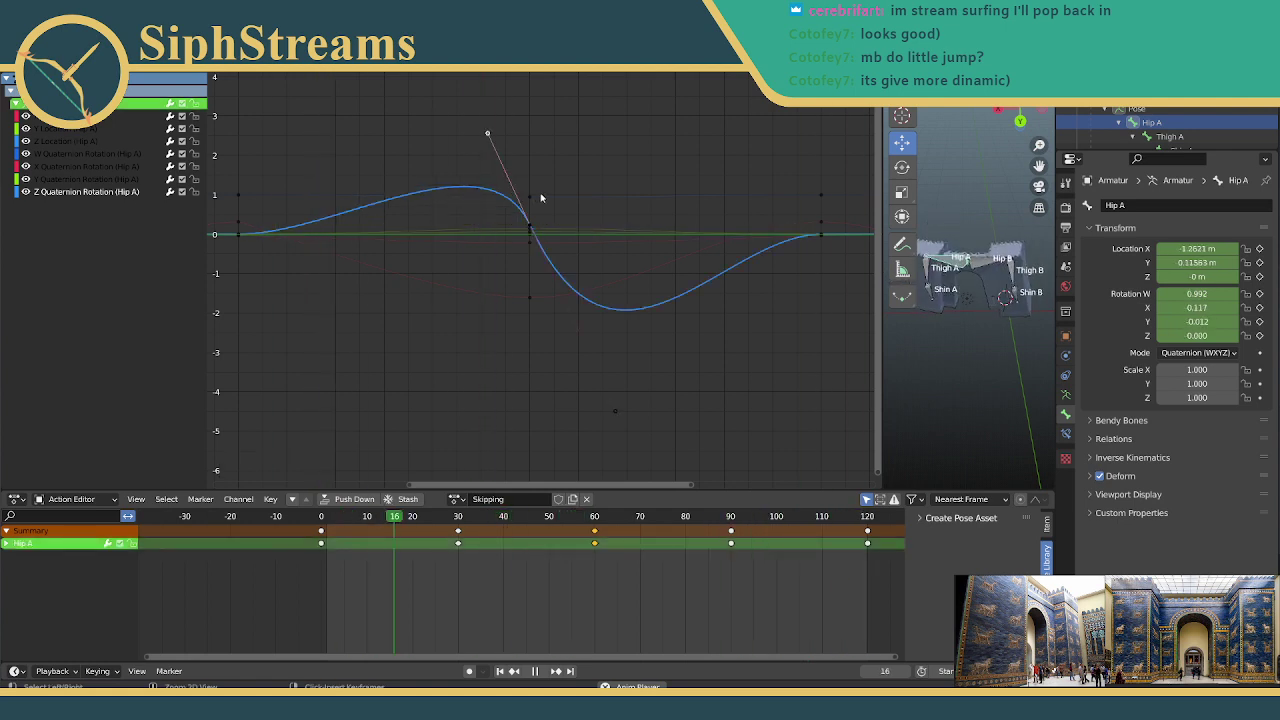
key(ctrl+z)
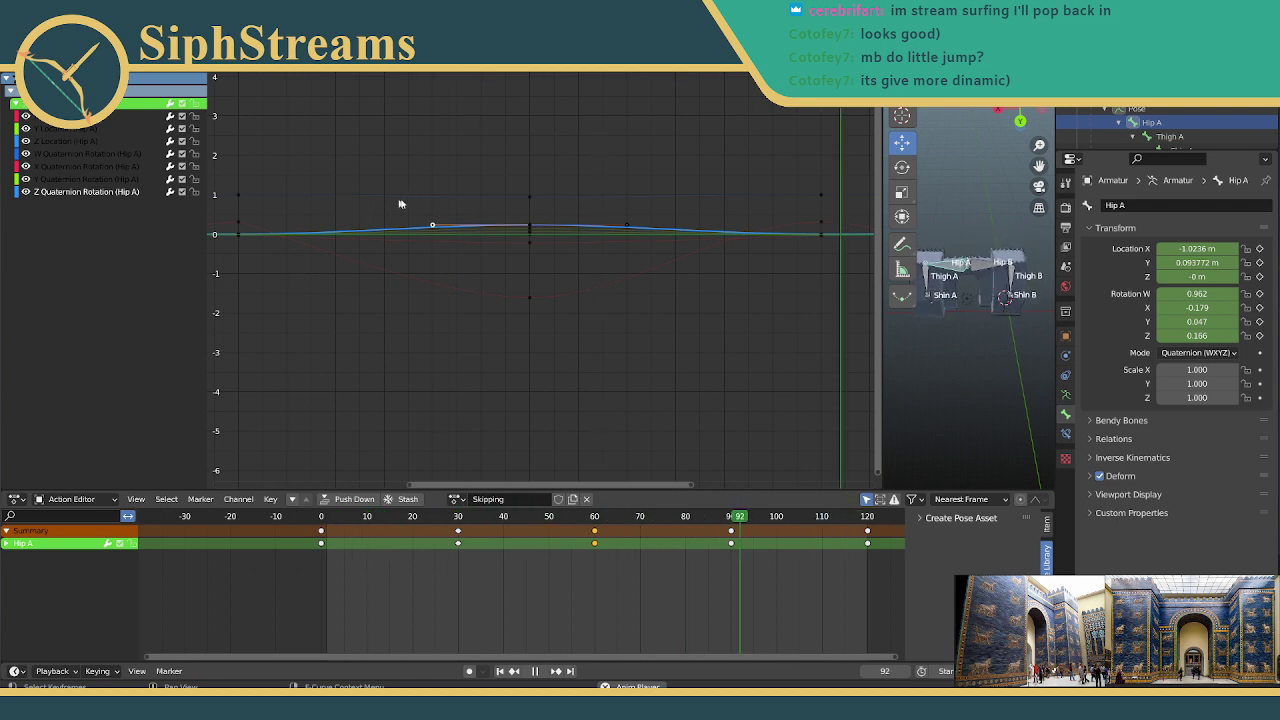
Step: Try moving Hip A's frame-60 key and reshaping the blue curve, then undo the edit
middle_drag(483, 180, 568, 364)
scroll(465, 126, up, 6)
scroll(488, 318, down, 4)
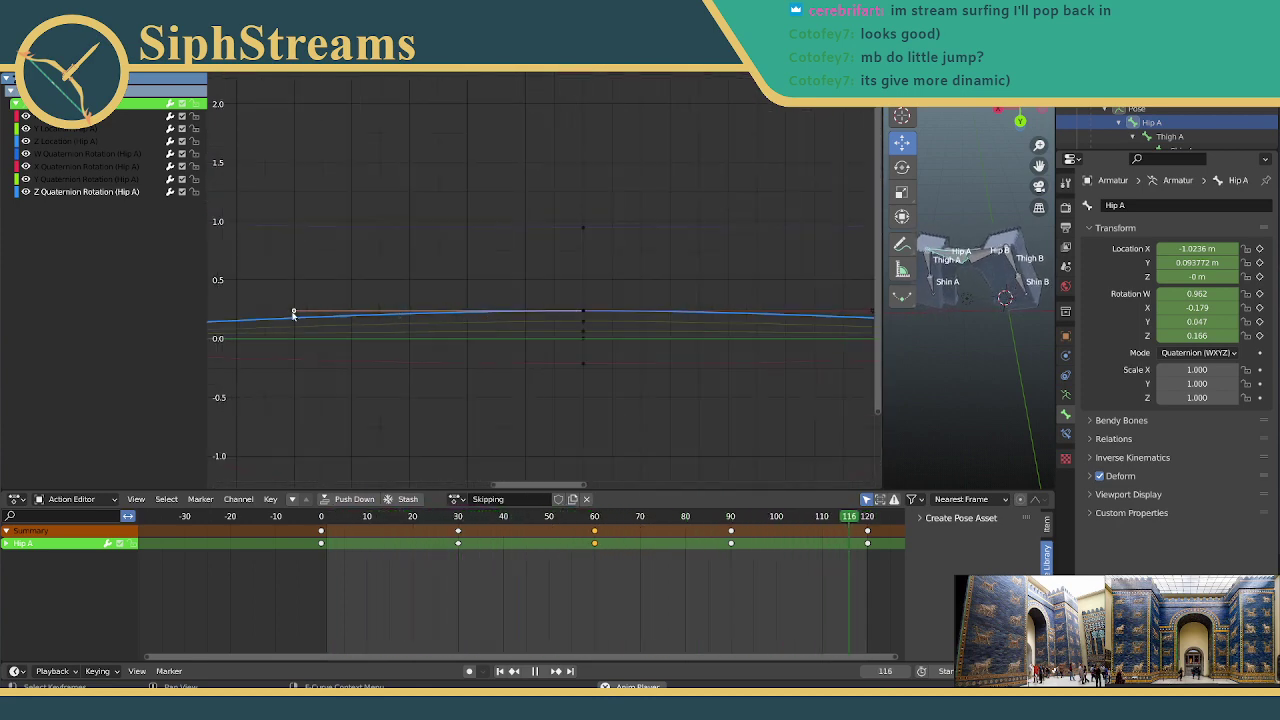
scroll(703, 304, down, 1)
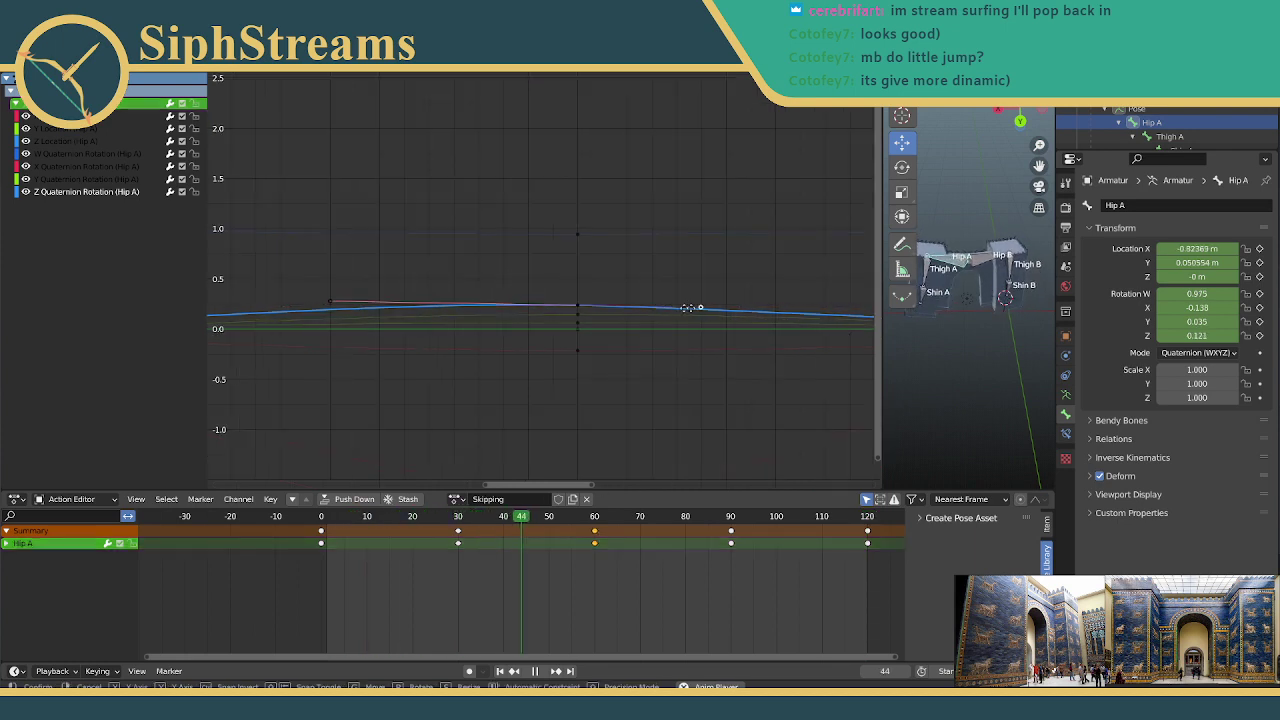
drag(577, 305, 597, 301)
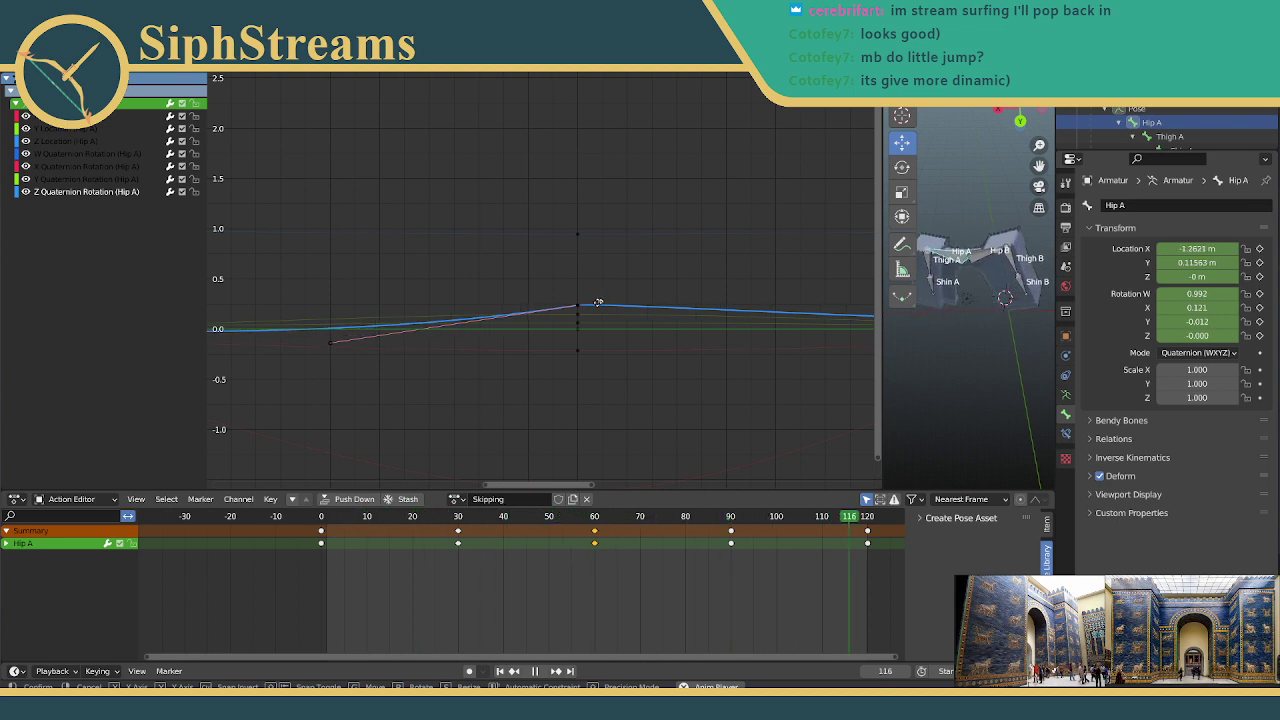
drag(597, 301, 718, 298)
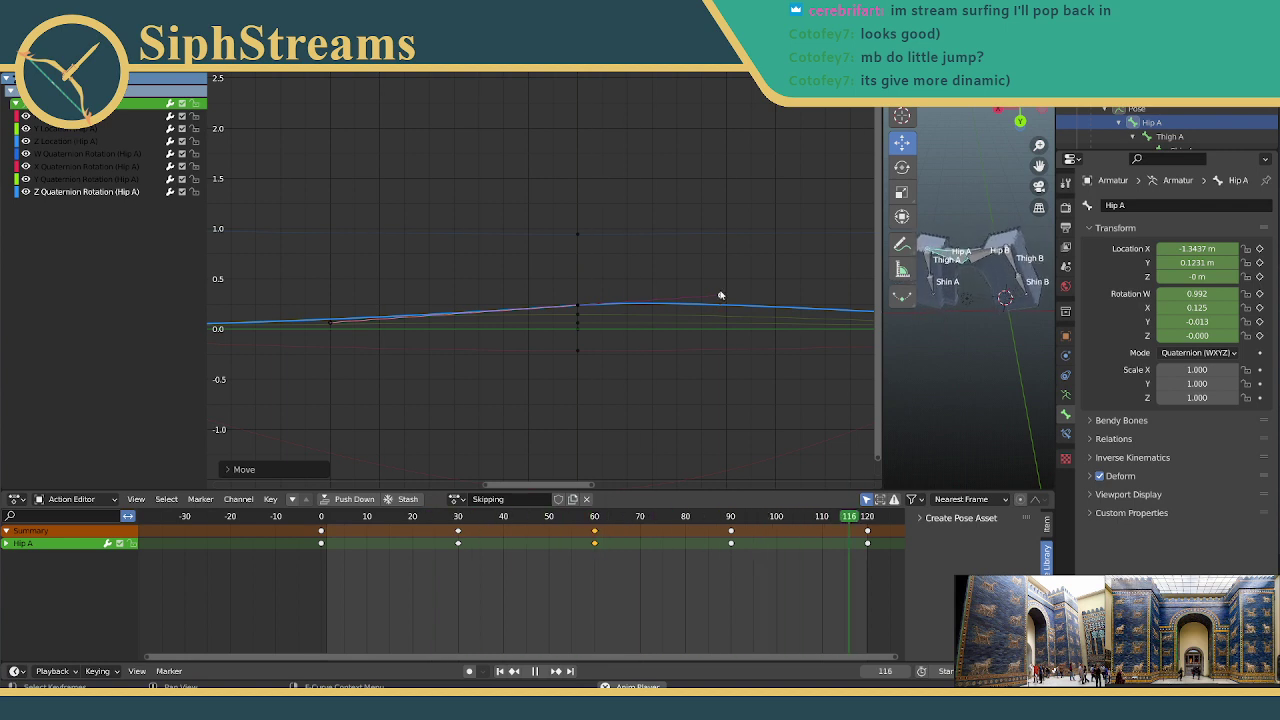
key(ctrl+z)
Step: Enlarge the 3D viewport over the curve graph and orbit in on the gate rig
scroll(631, 216, down, 3)
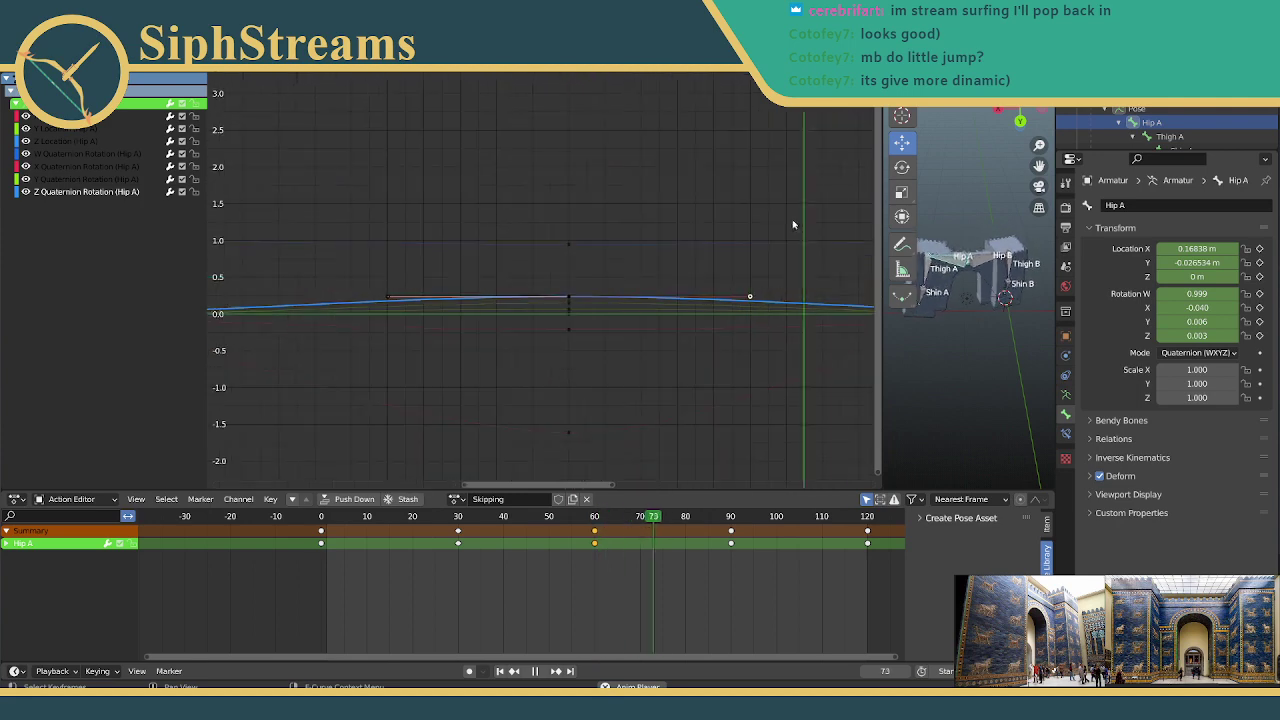
drag(877, 218, 212, 222)
middle_drag(654, 245, 851, 222)
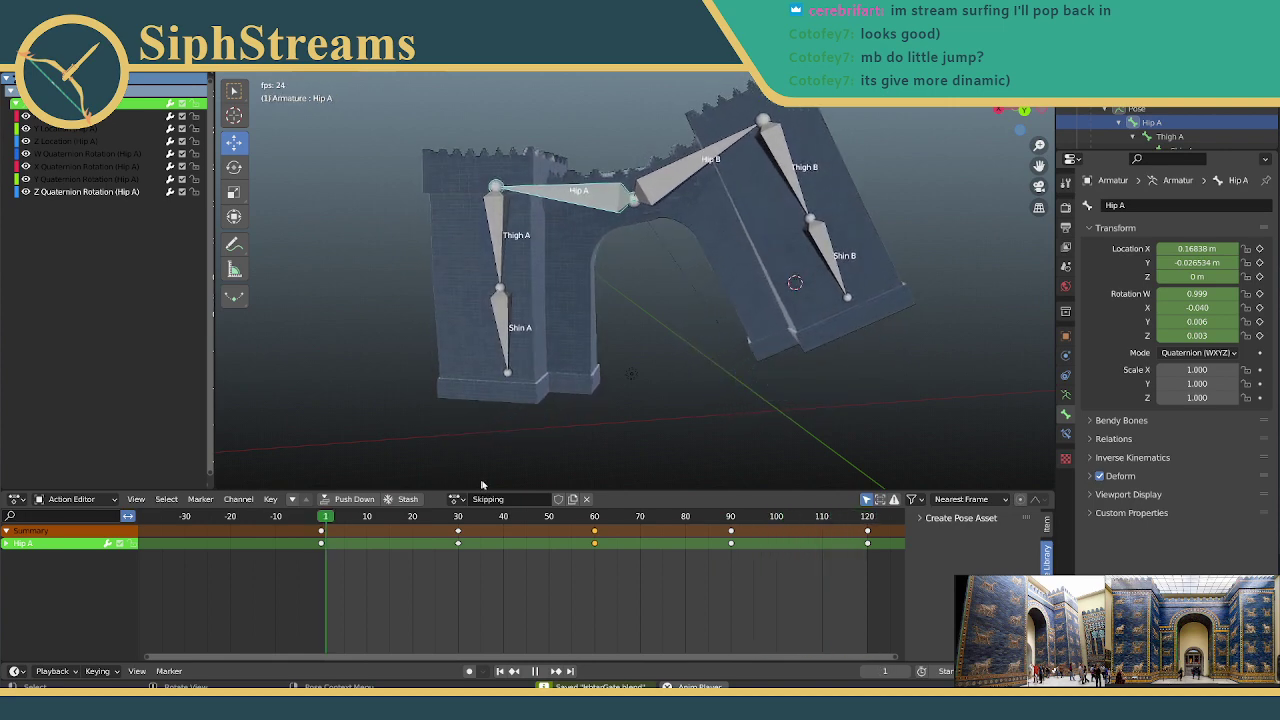
Step: Save IshtarGate.blend and create a new copy of the Skipping action
key(ctrl+s)
click(457, 499)
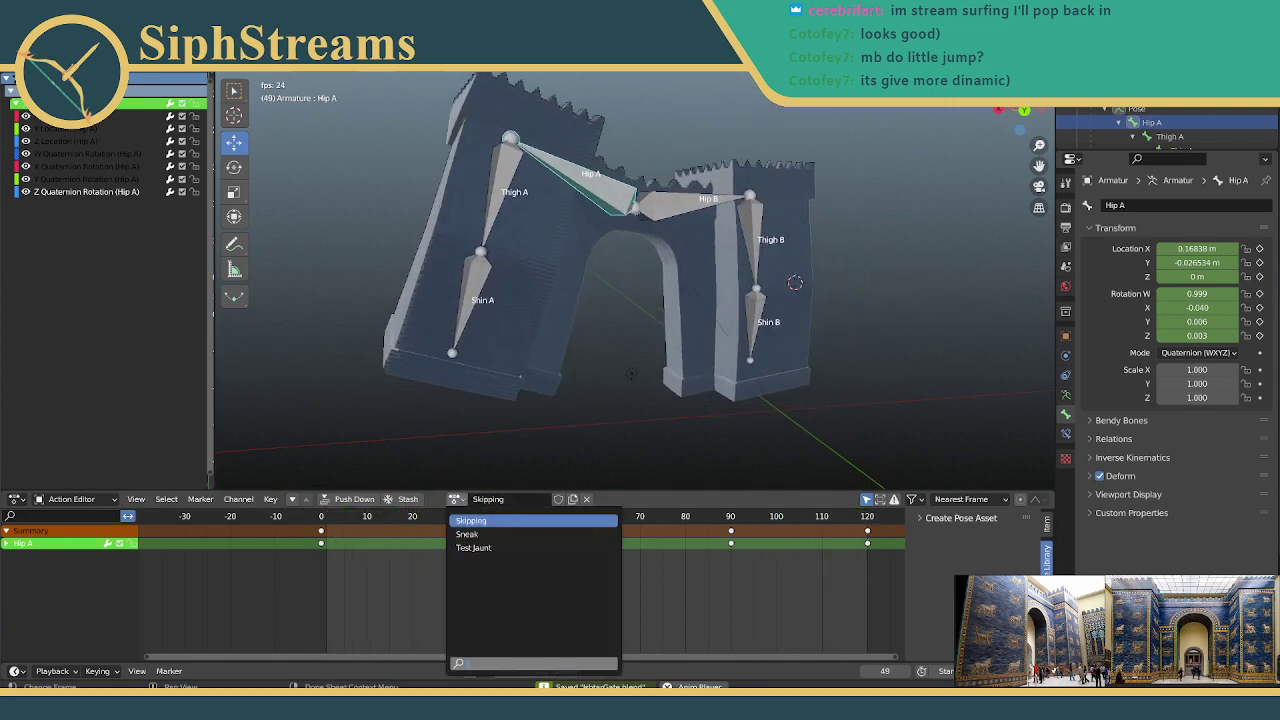
click(572, 499)
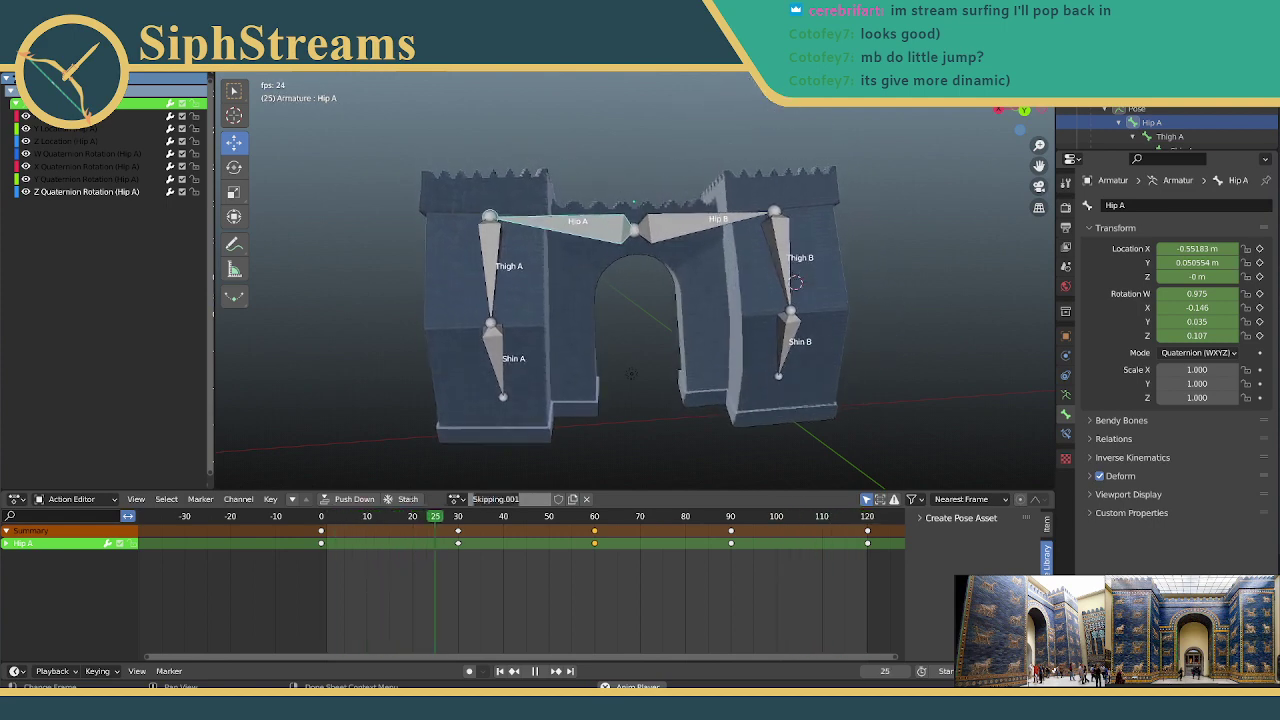
Step: Rename the copied action to 'Chunking'
double_click(495, 499)
text(Chunk)
key(Return)
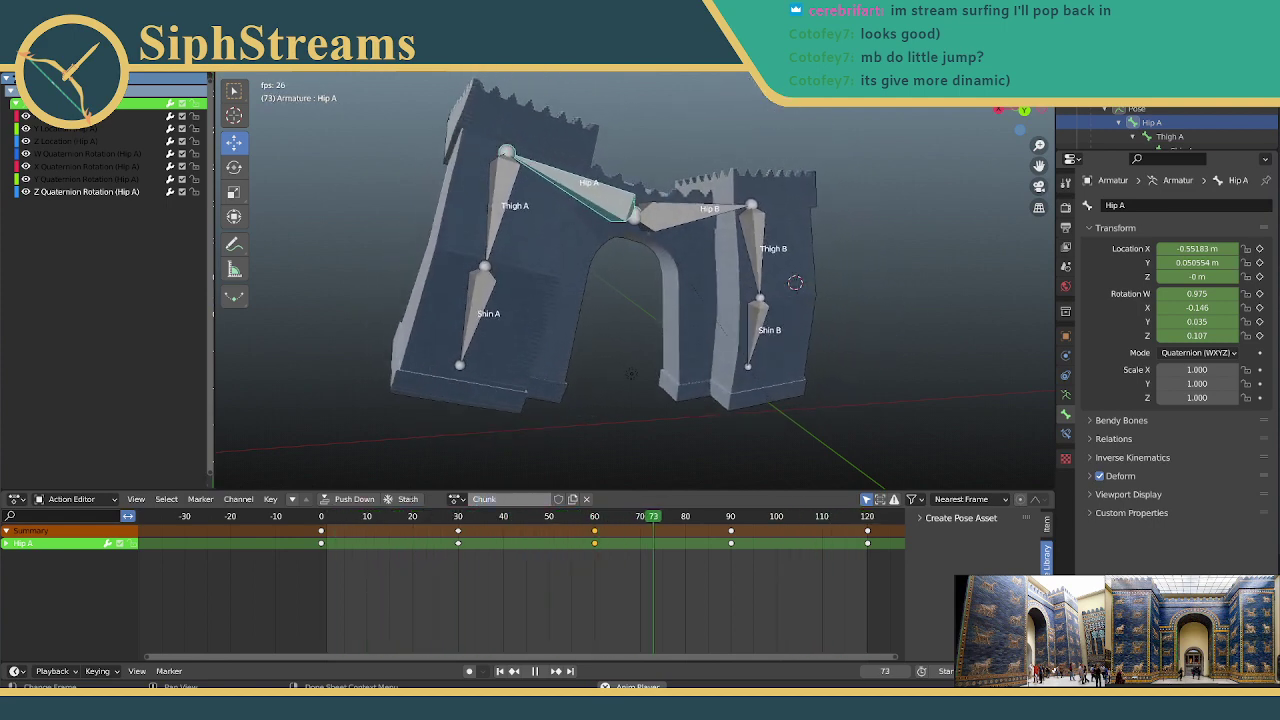
text(ing)
key(Return)
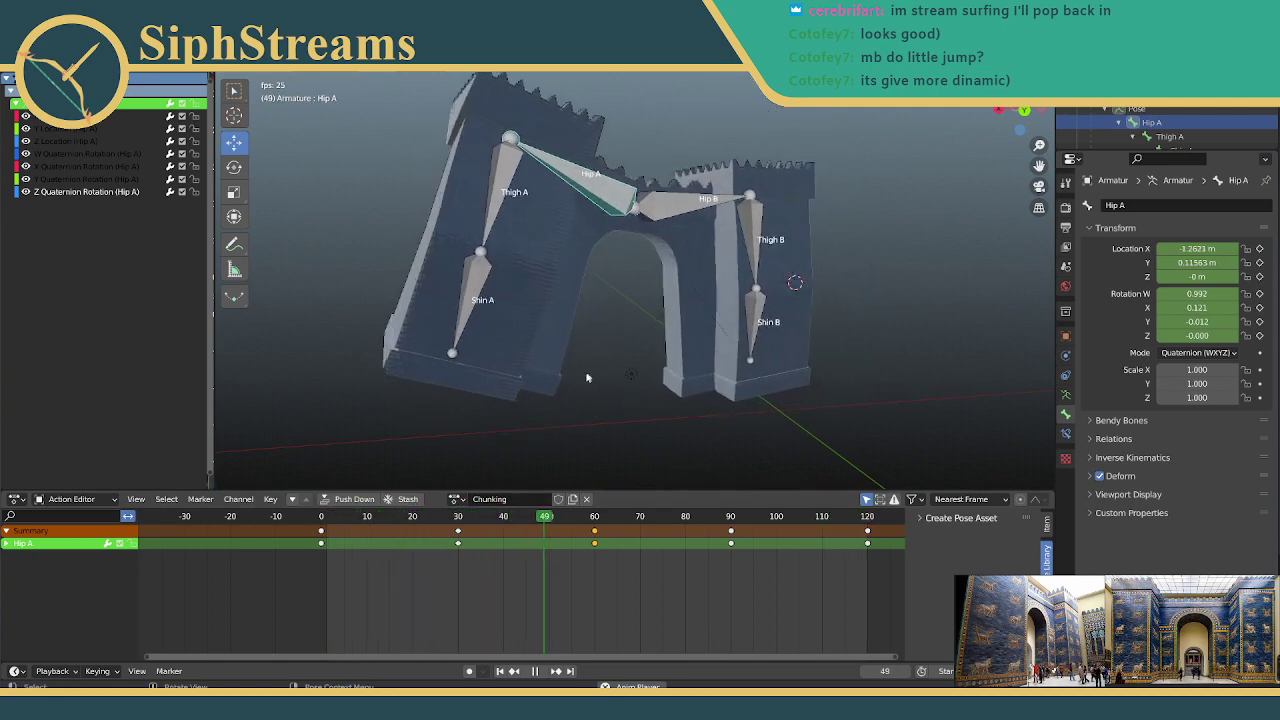
scroll(557, 368, down, 5)
middle_drag(560, 349, 704, 342)
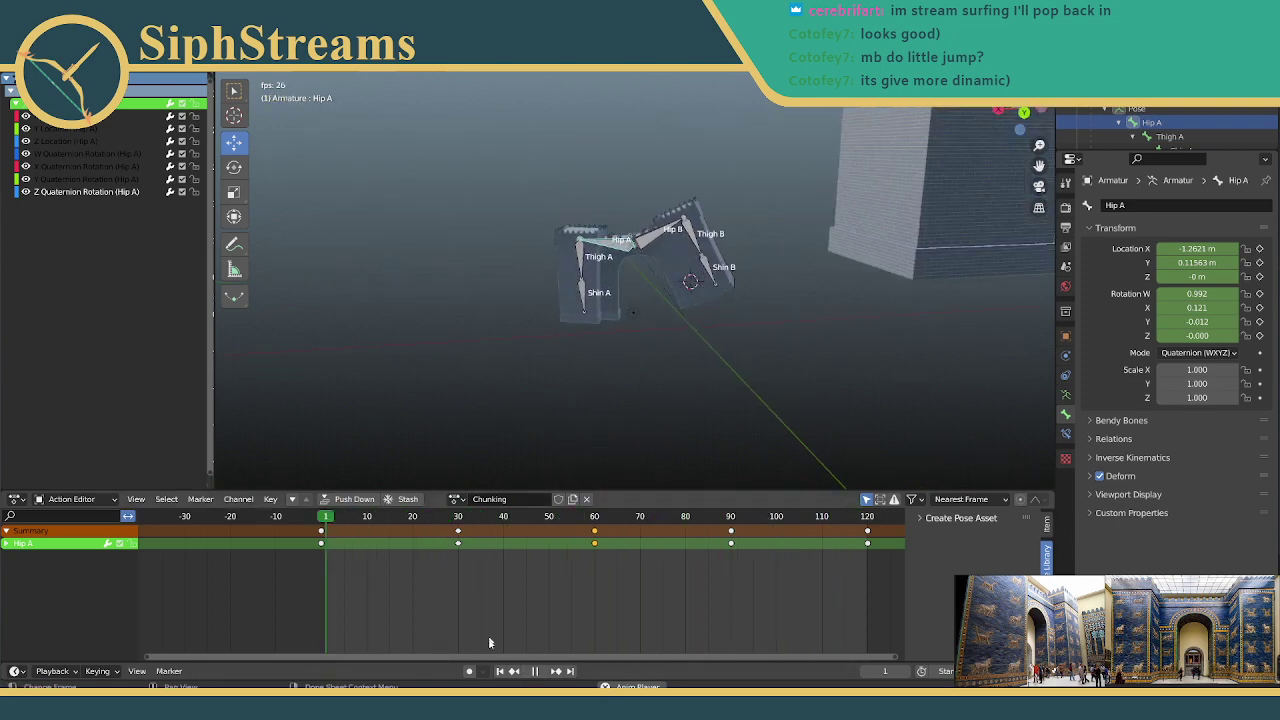
Step: Stop playback, select both thigh bones and try a rotation, then undo it
key(space)
scroll(695, 247, up, 6)
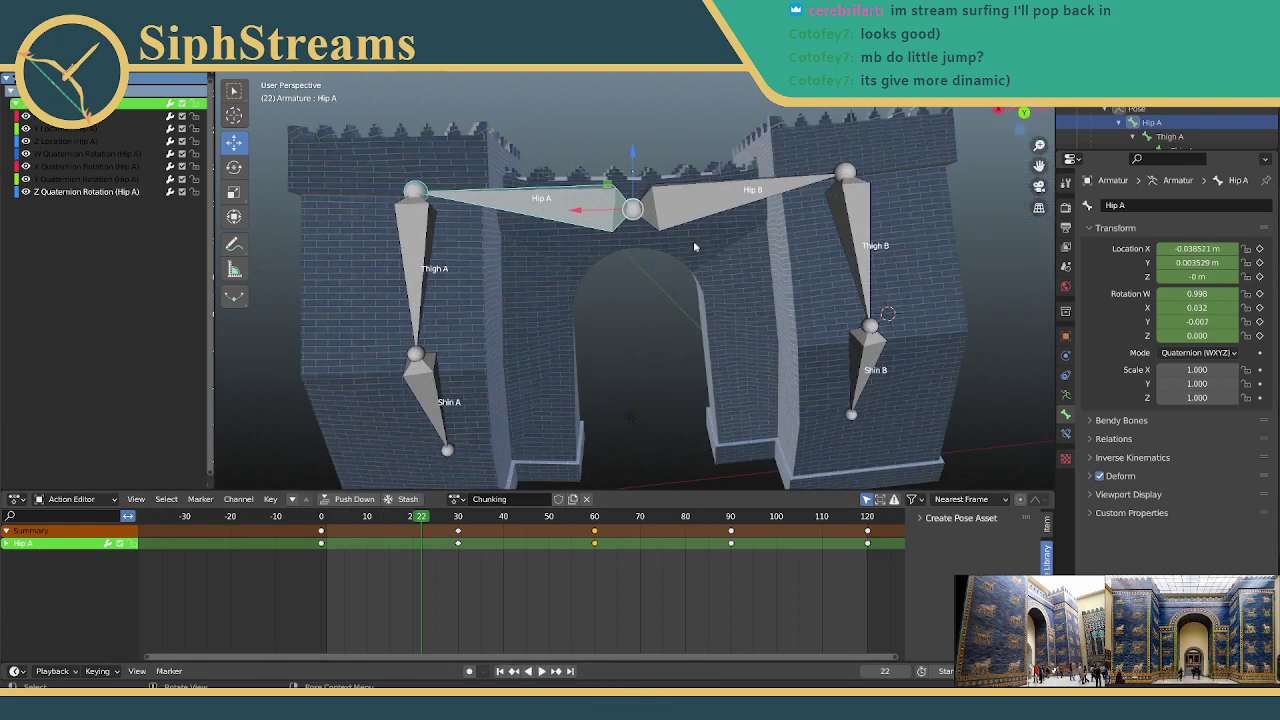
scroll(695, 247, down, 3)
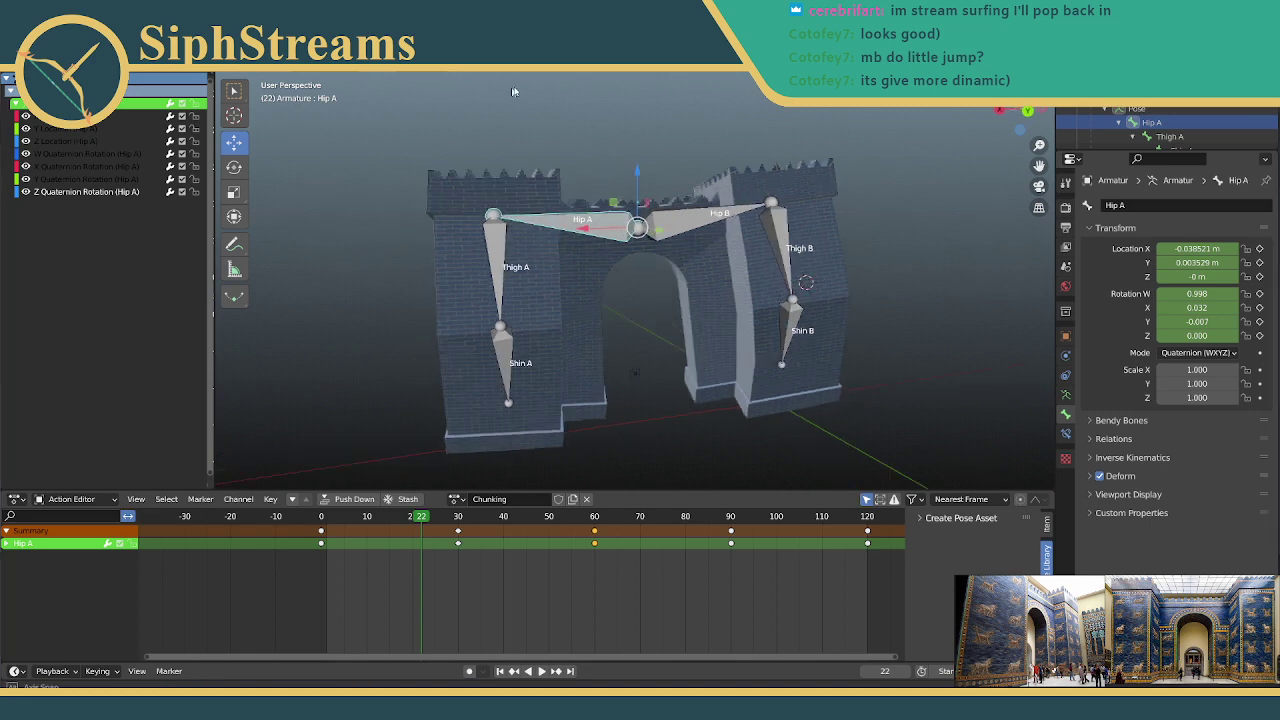
middle_drag(491, 101, 866, 142)
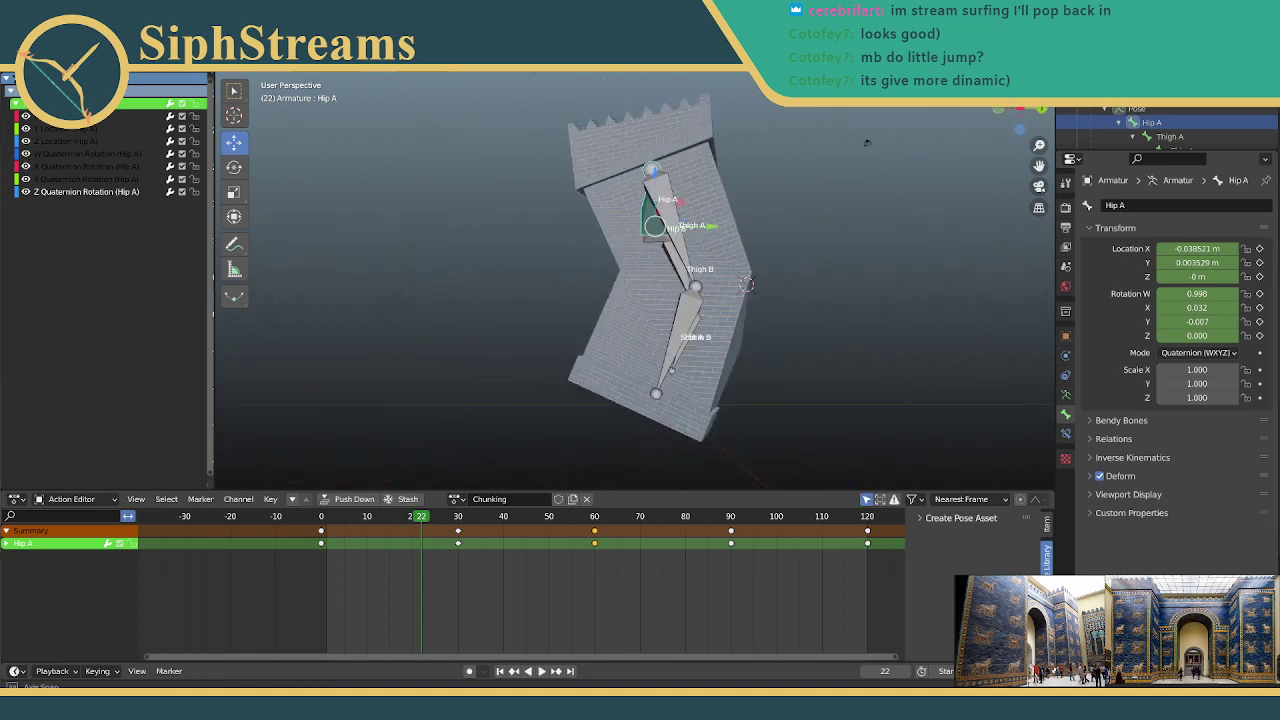
click(650, 172)
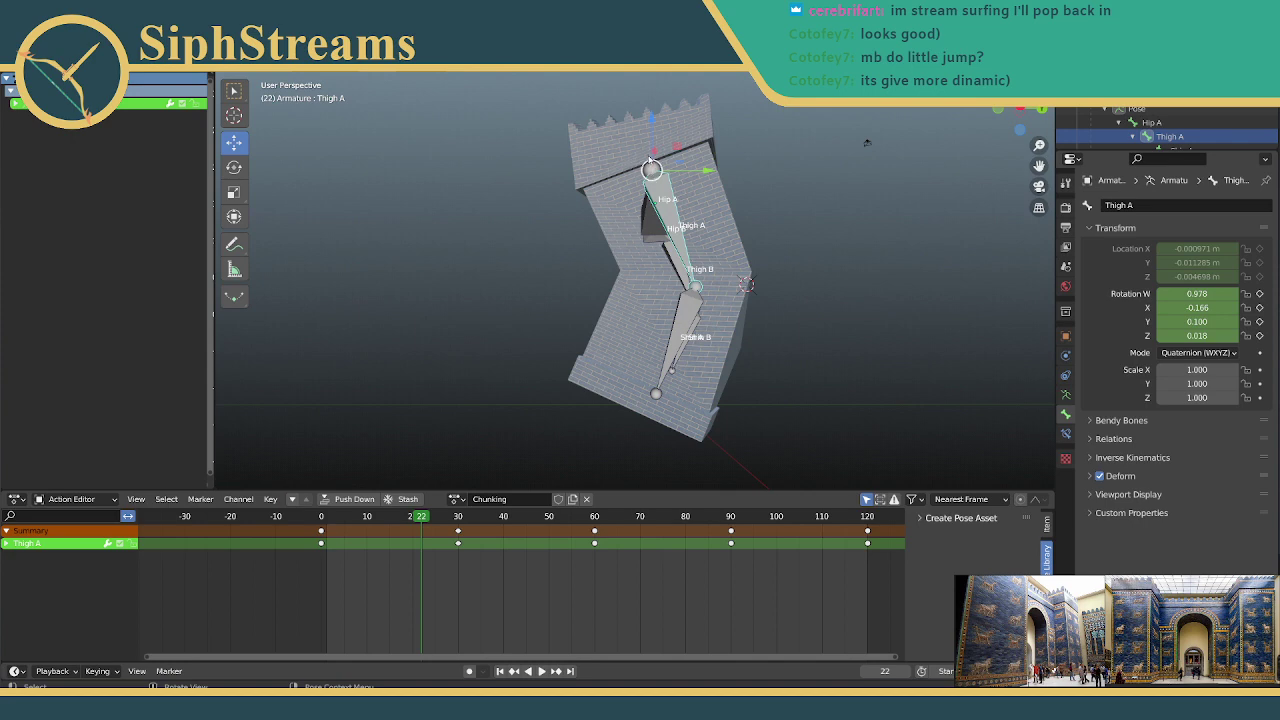
middle_drag(650, 161, 686, 154)
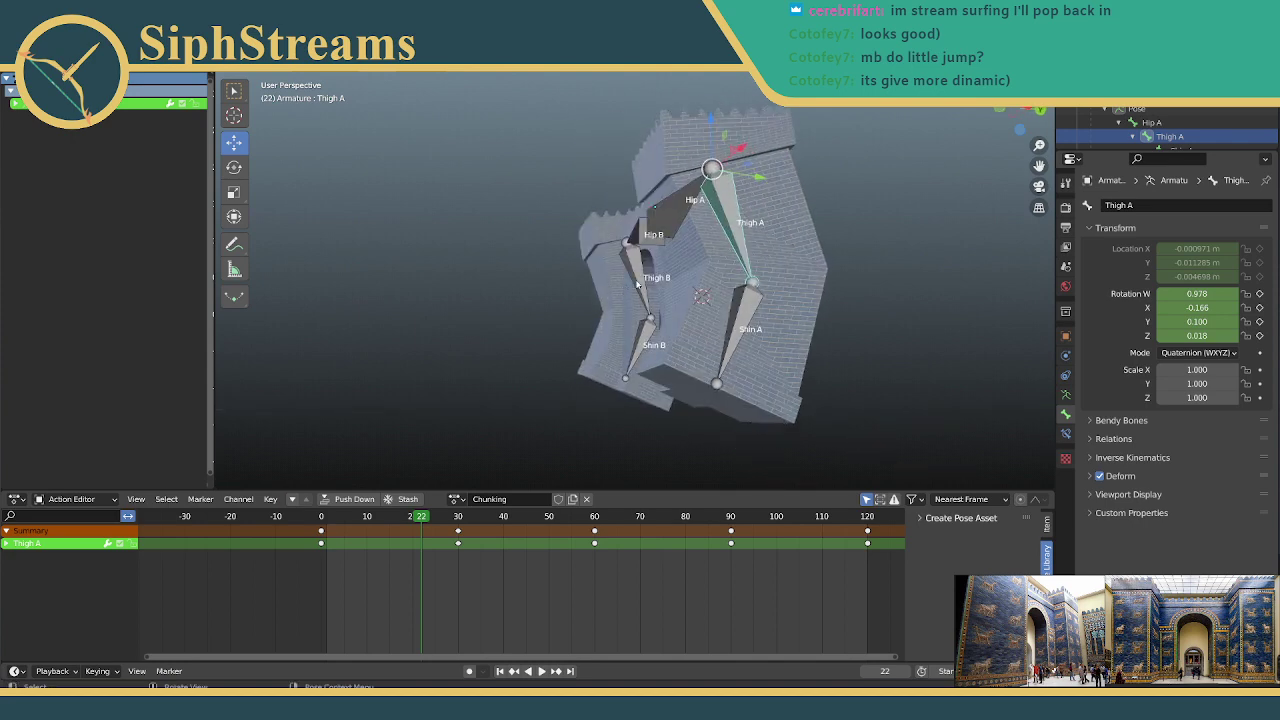
shift+click(638, 283)
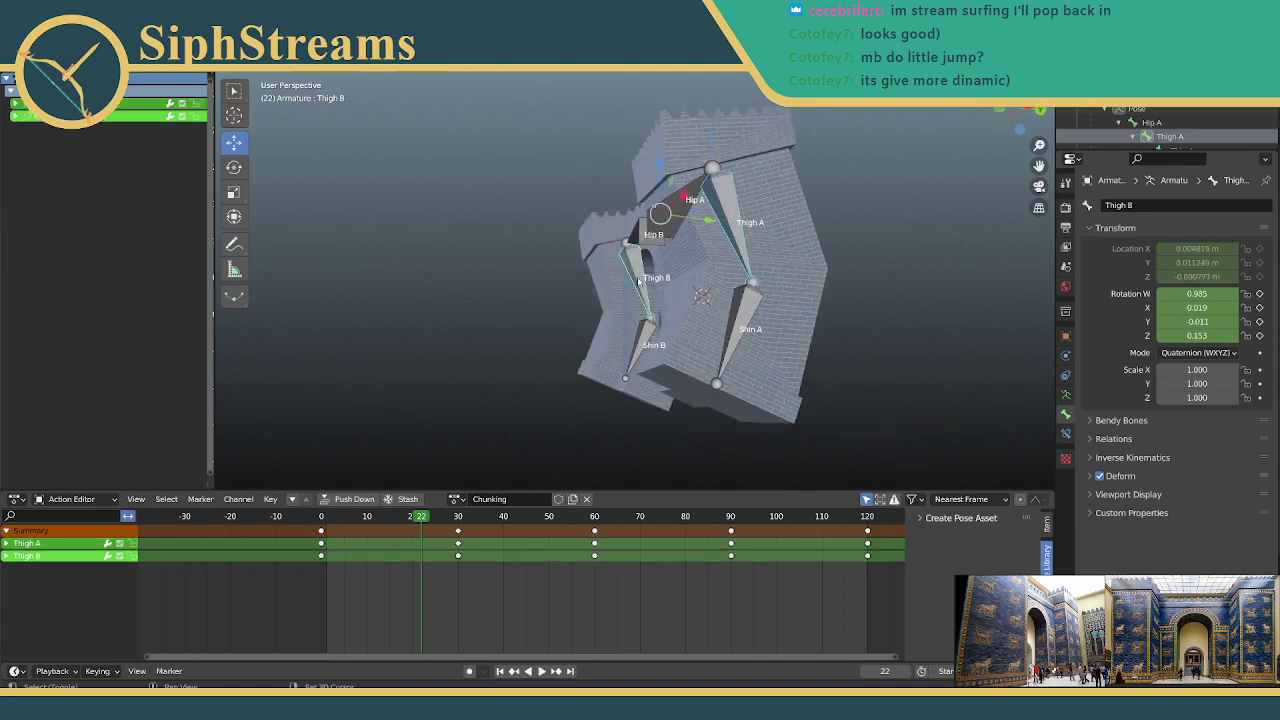
click(234, 168)
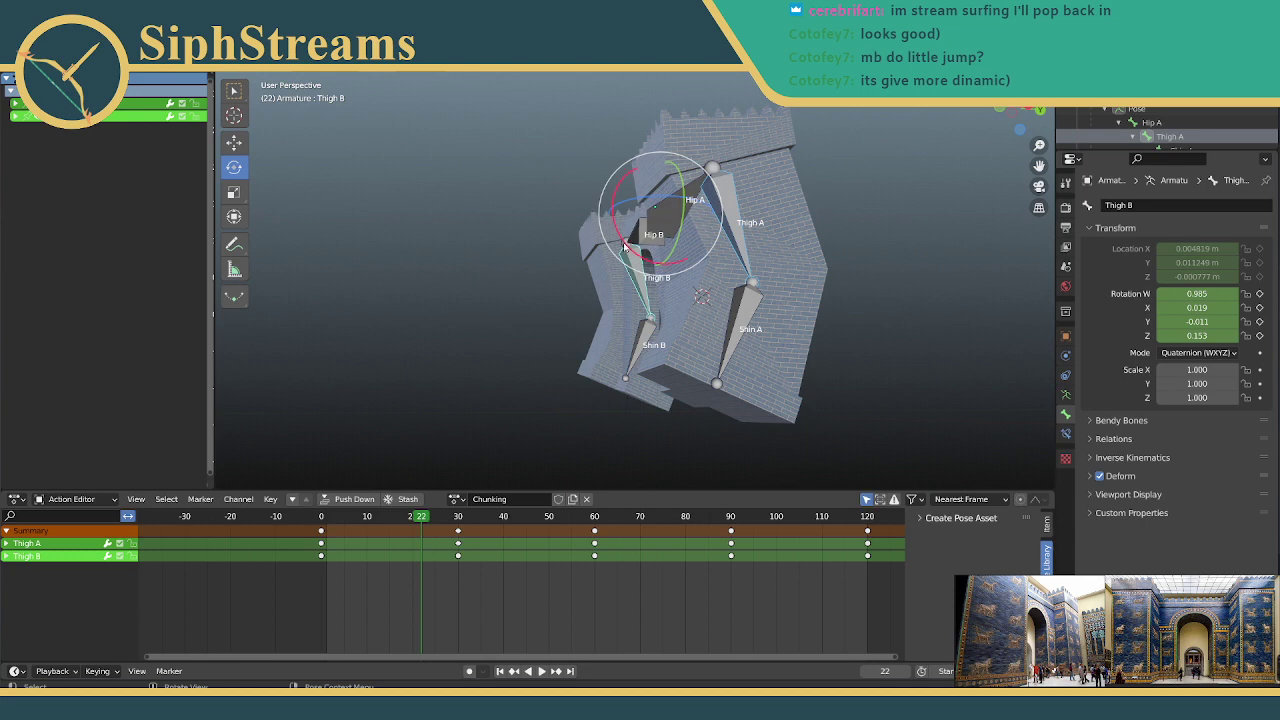
drag(625, 245, 755, 223)
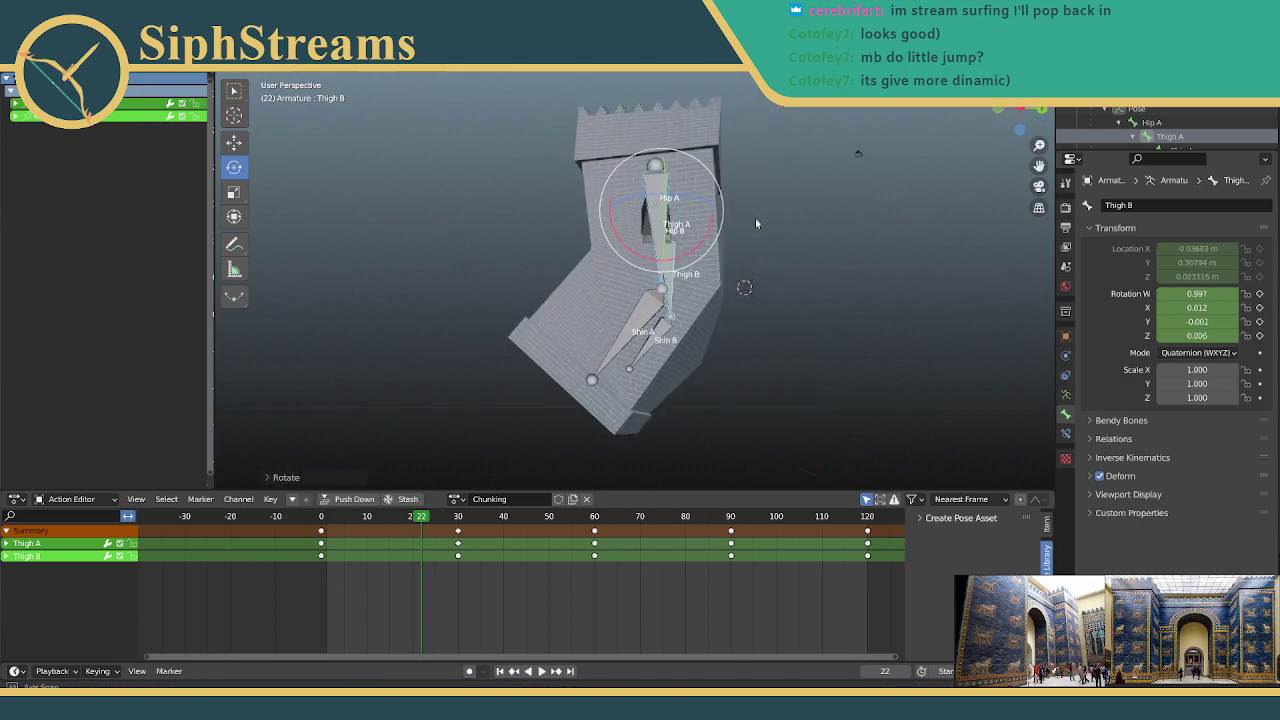
key(ctrl+z)
Step: Select Shin A and Shin B and try straightening them, undoing the rotation
click(662, 322)
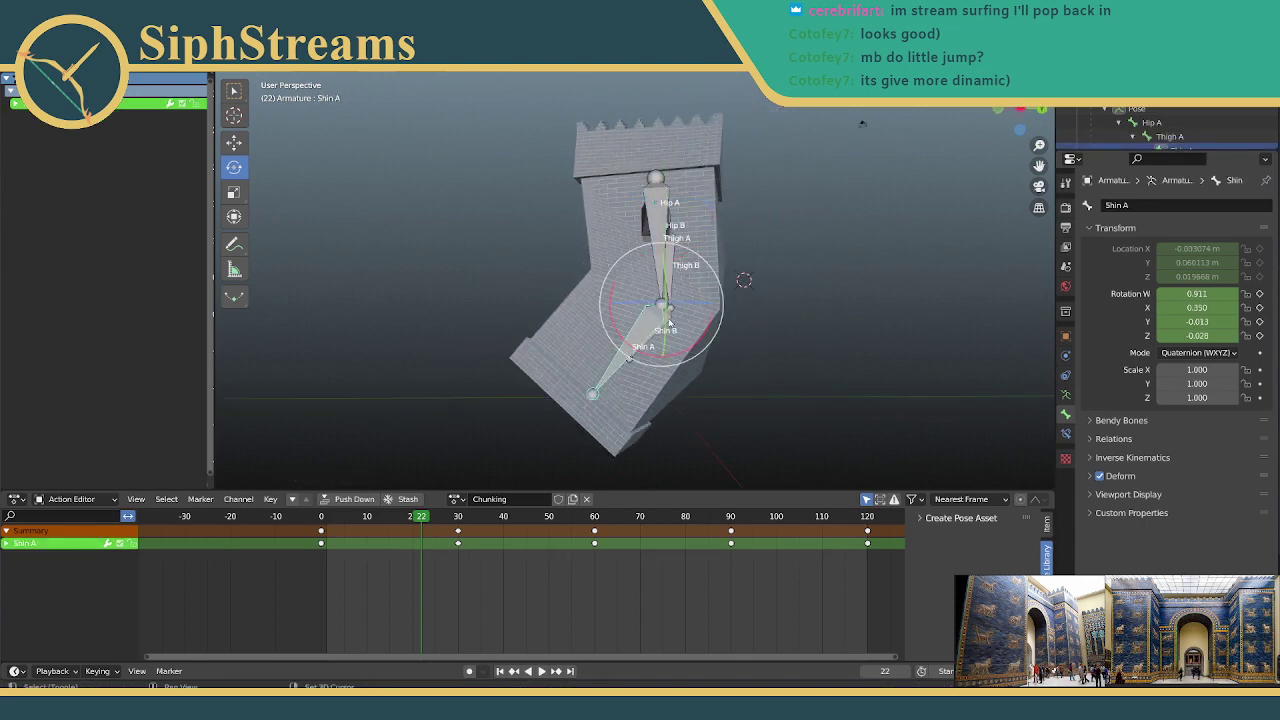
shift+click(665, 314)
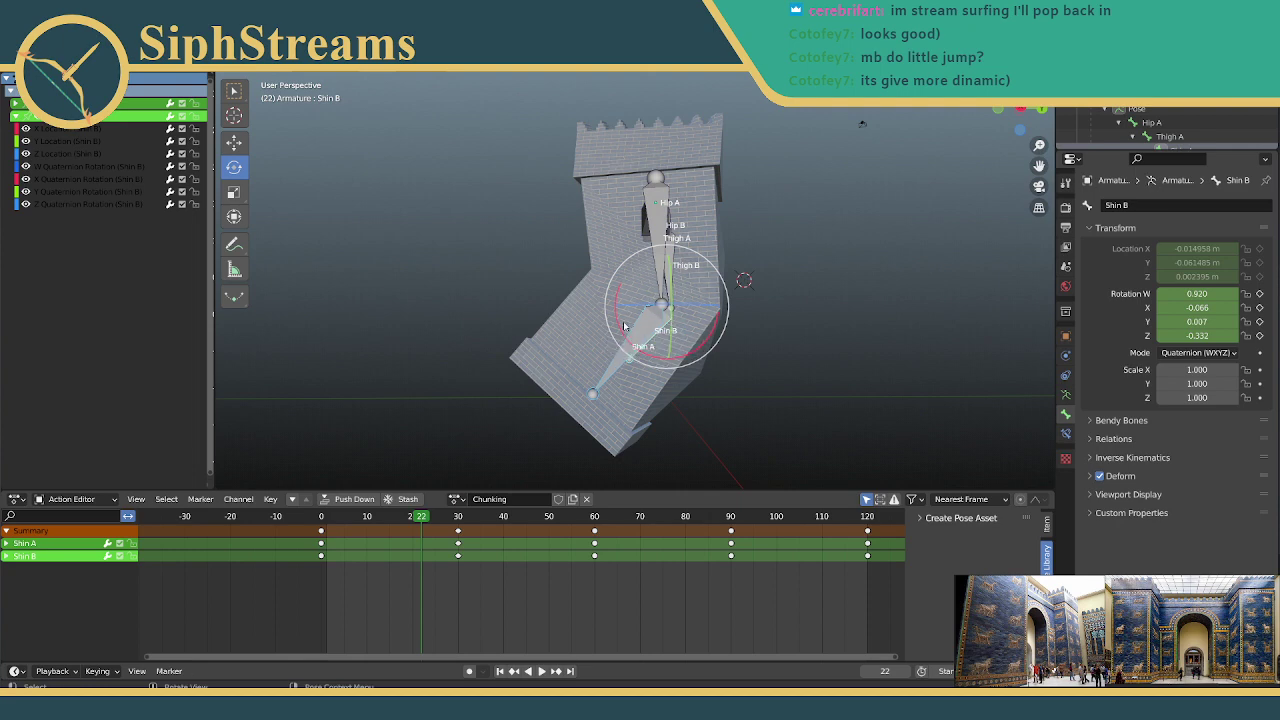
drag(620, 326, 642, 358)
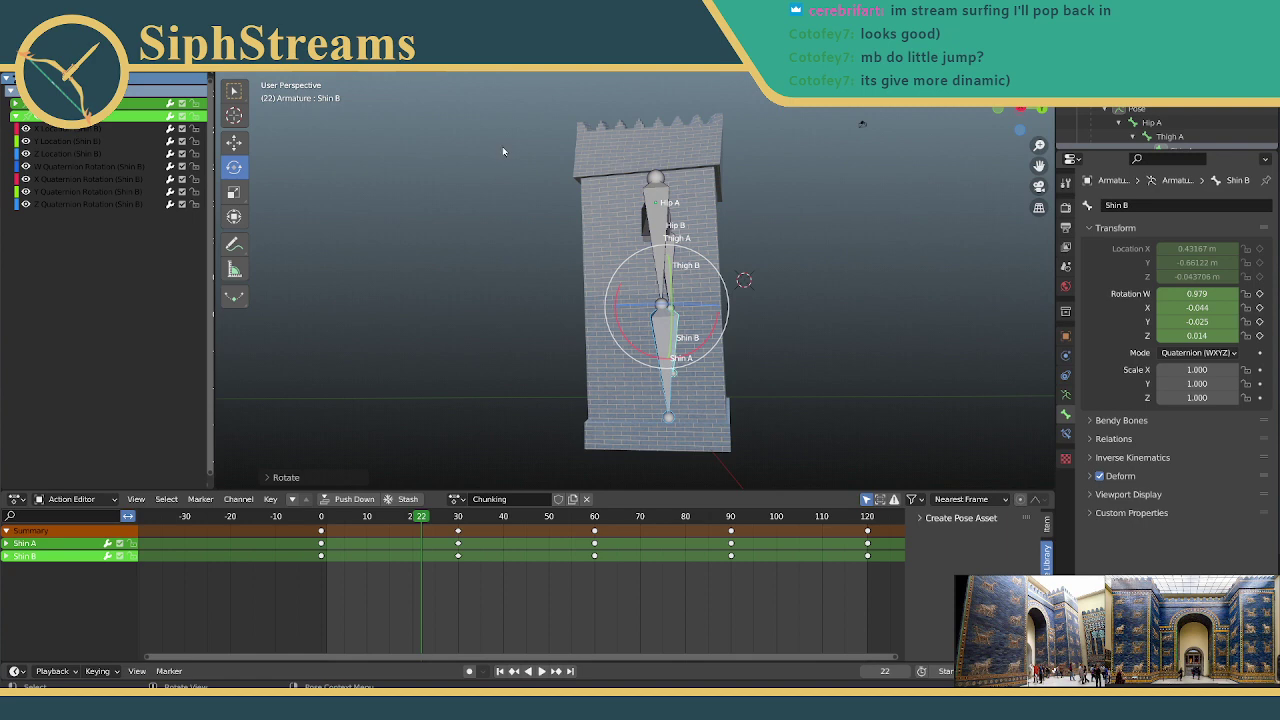
middle_drag(503, 151, 652, 306)
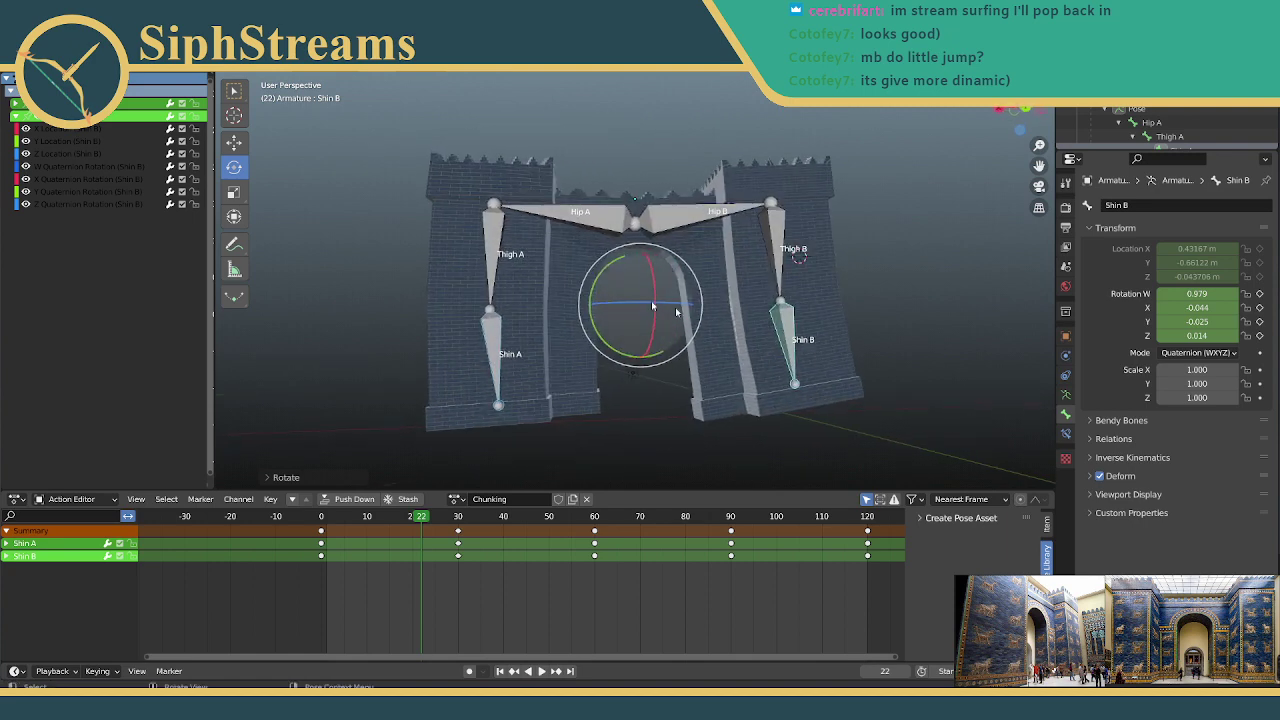
drag(676, 313, 598, 344)
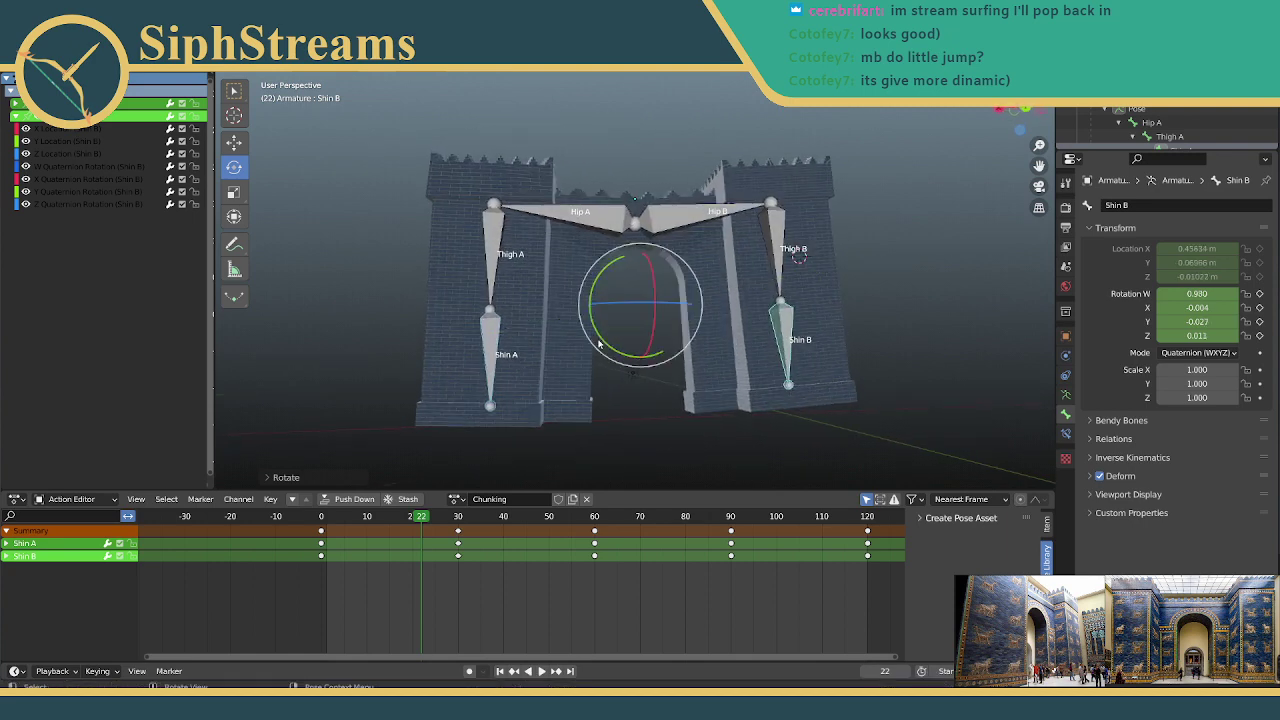
key(ctrl+z)
Step: Tilt Hip A slightly and rotate Thigh B so the right leg hangs straight
click(622, 220)
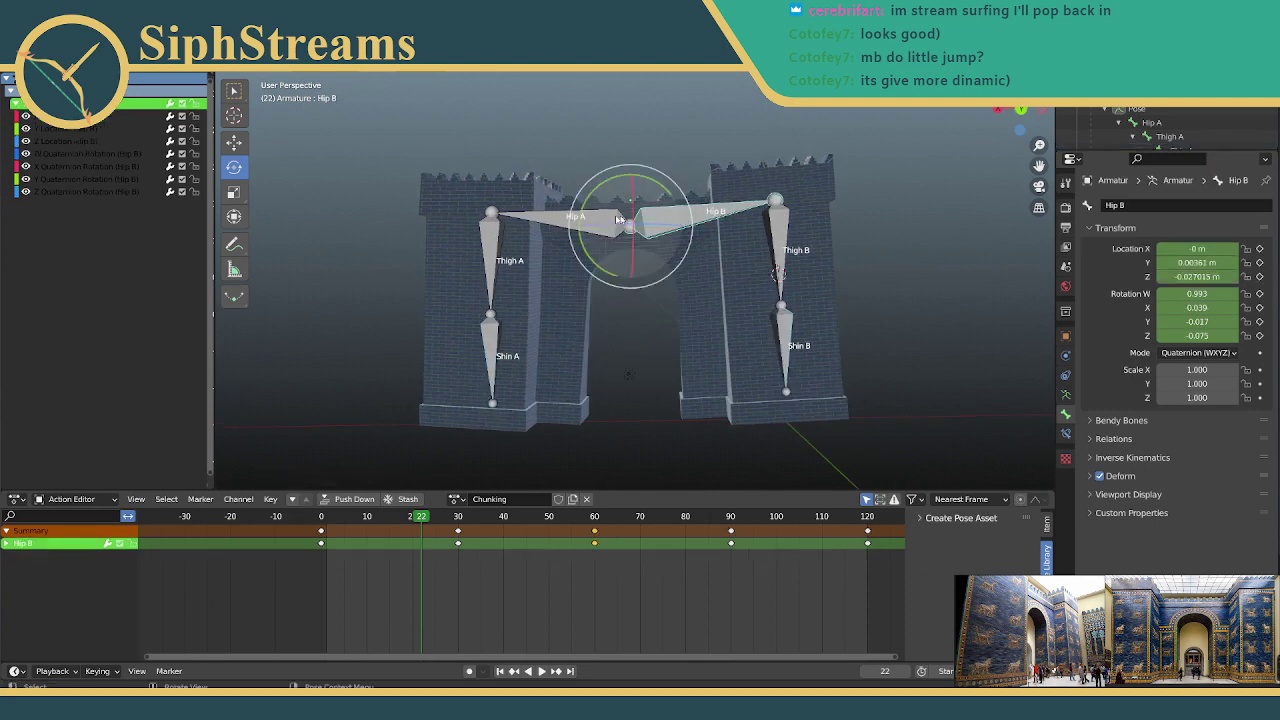
click(560, 217)
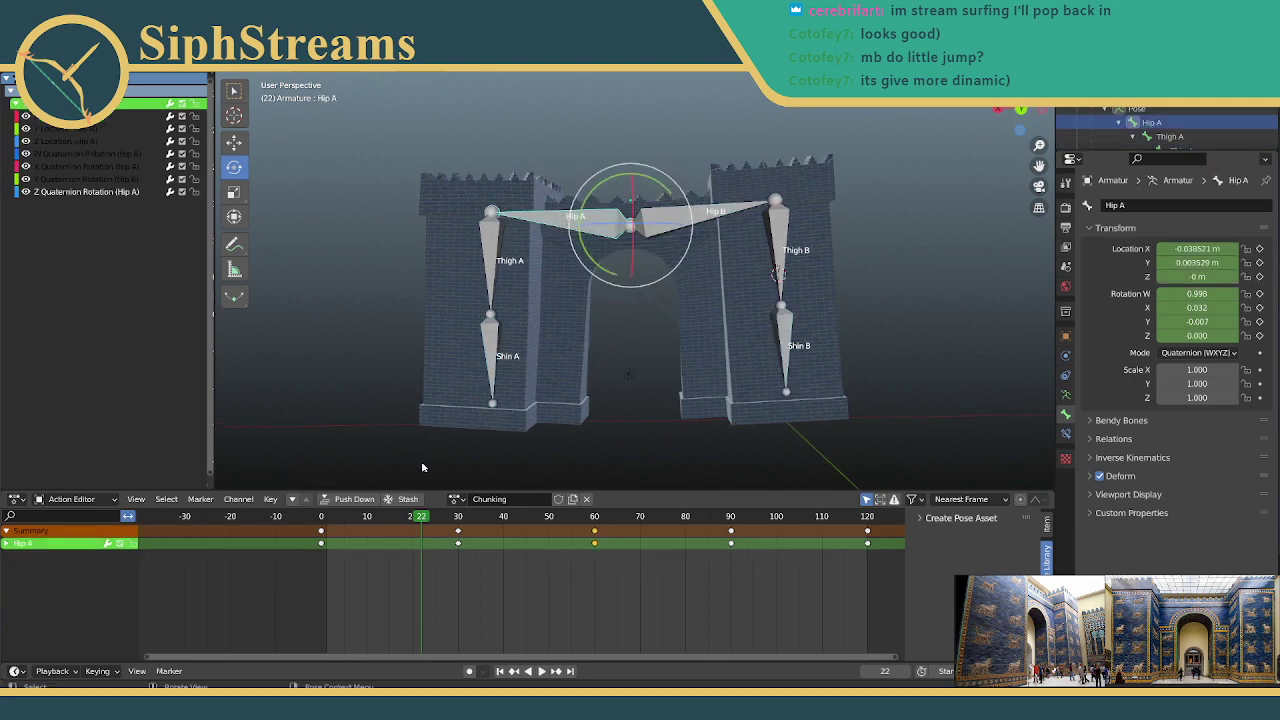
drag(583, 201, 766, 102)
click(701, 219)
click(782, 245)
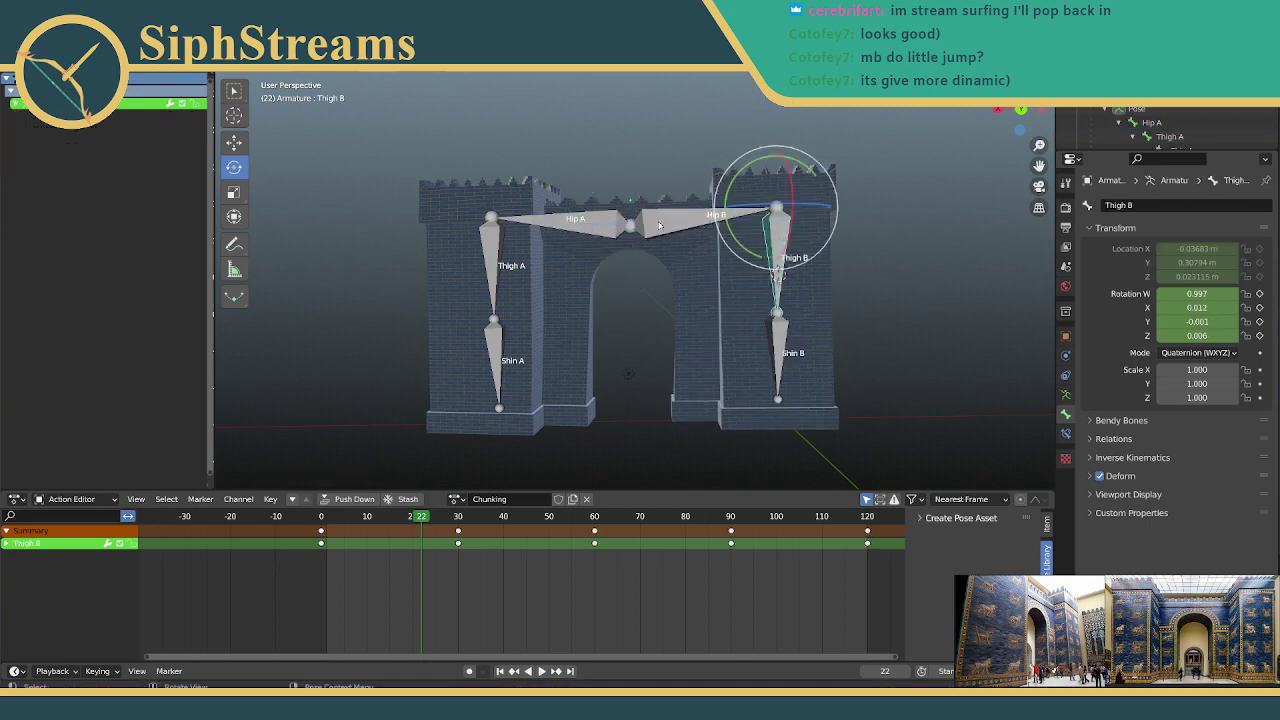
drag(725, 205, 666, 189)
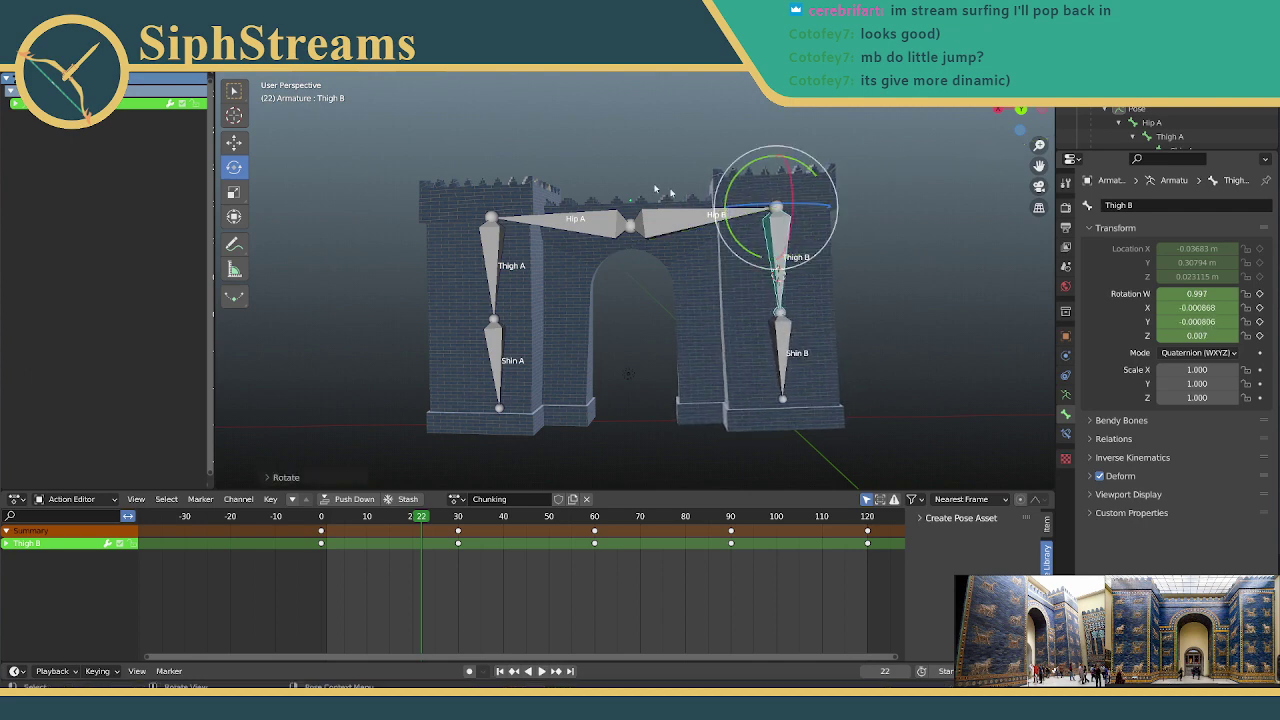
click(569, 160)
middle_drag(569, 160, 627, 184)
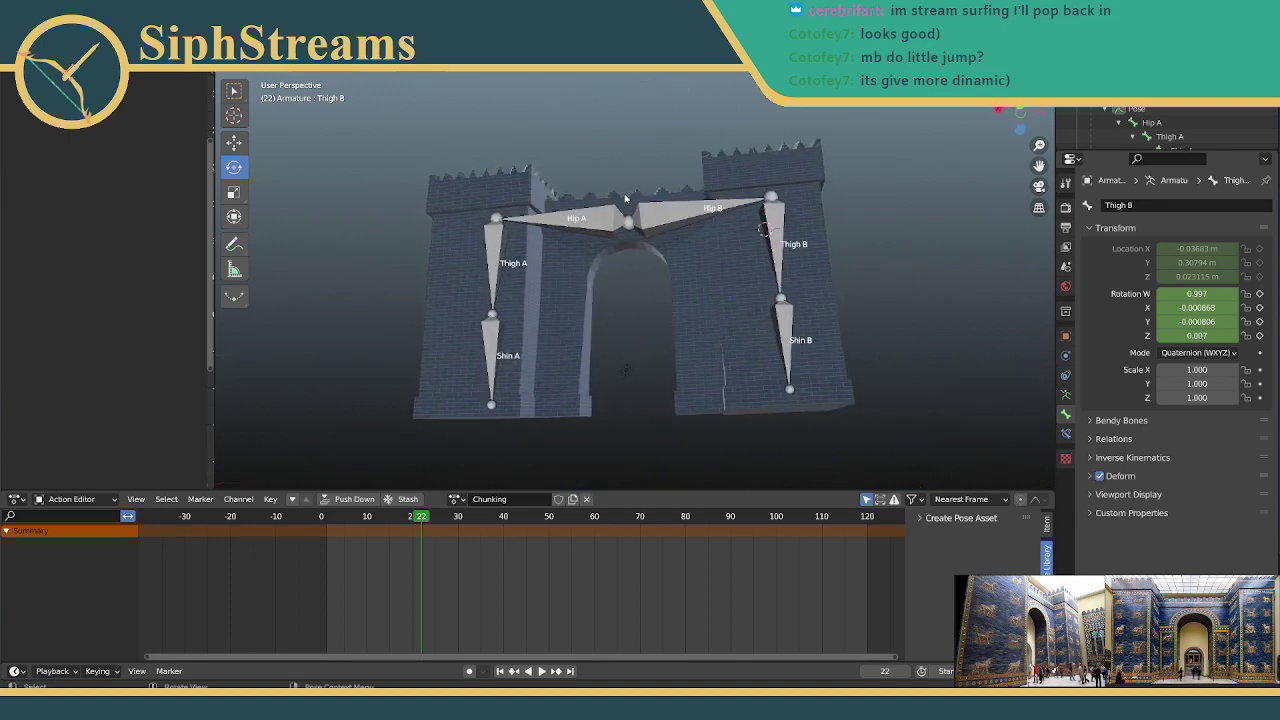
Step: In front orthographic view, nudge Thigh B and rotate Hip B to tilt the legs
scroll(627, 184, up, 1)
click(998, 111)
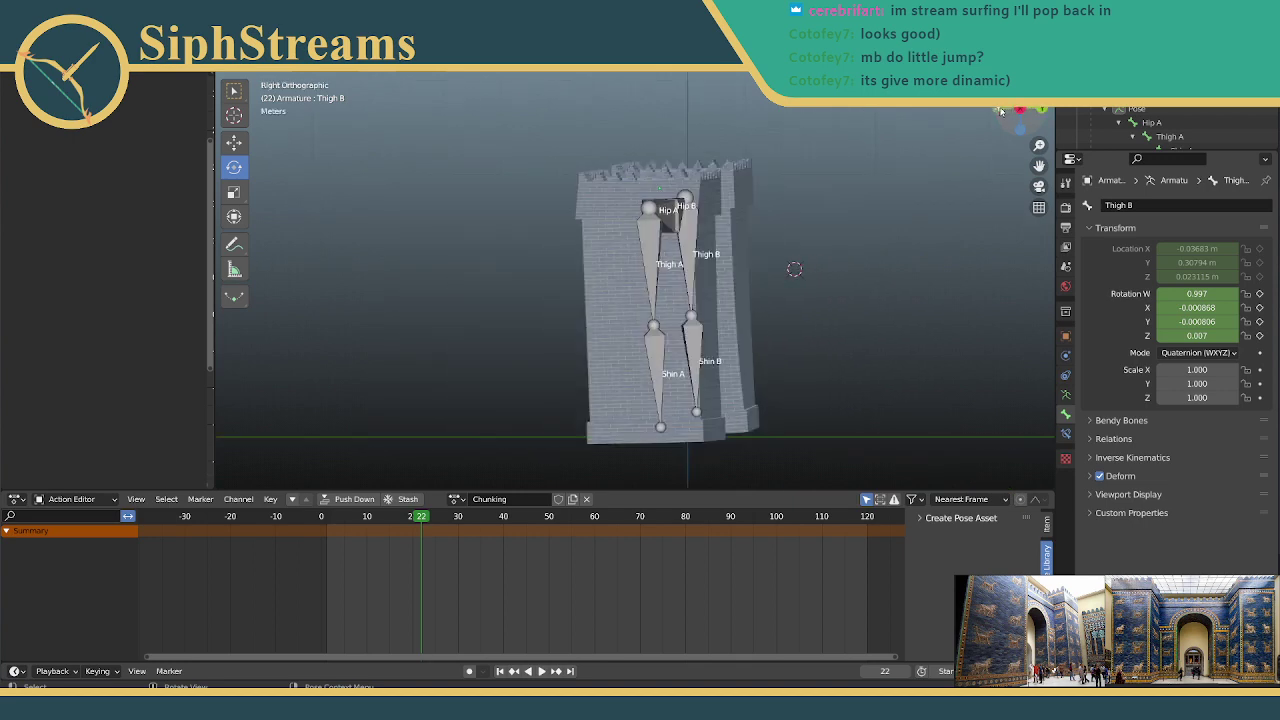
click(1019, 113)
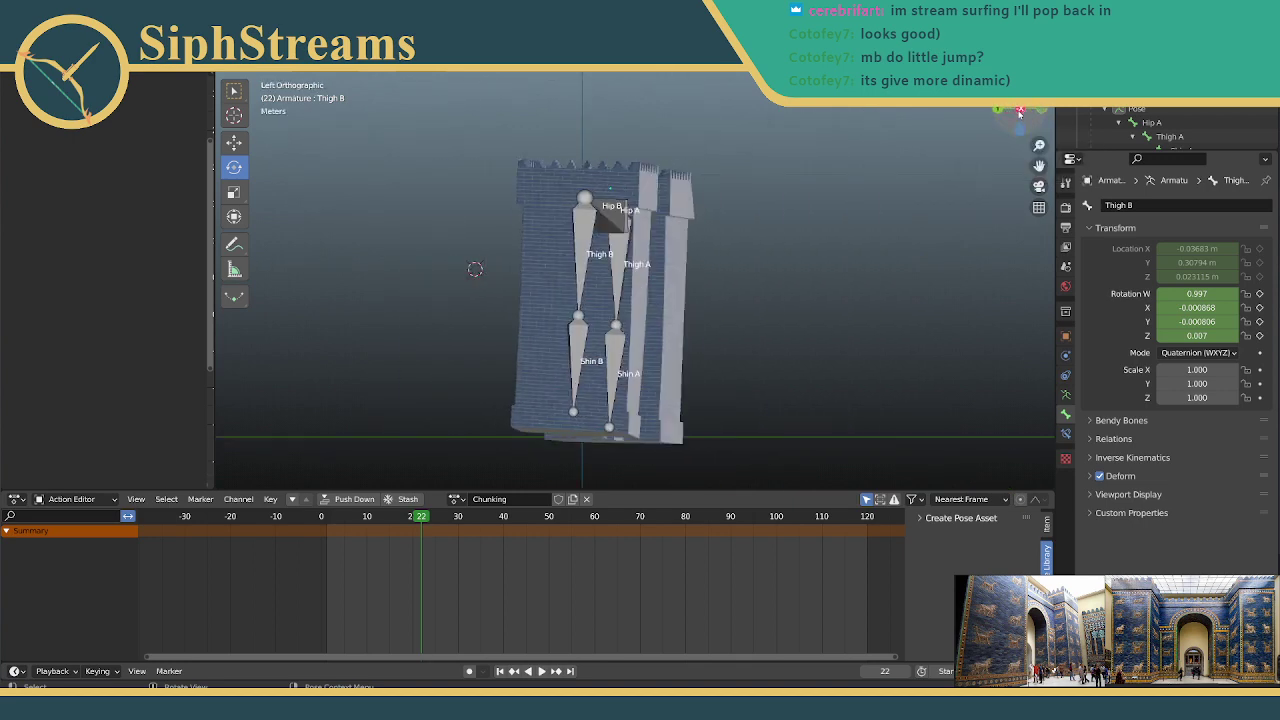
click(1041, 114)
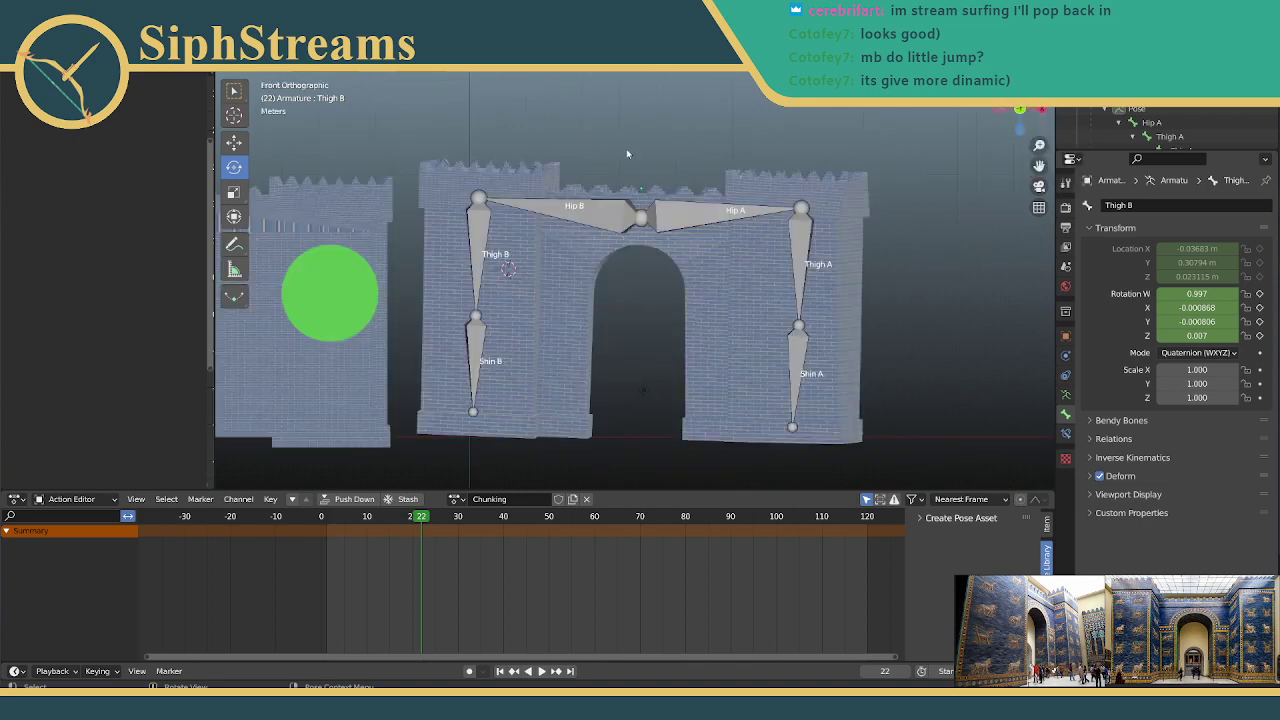
click(476, 190)
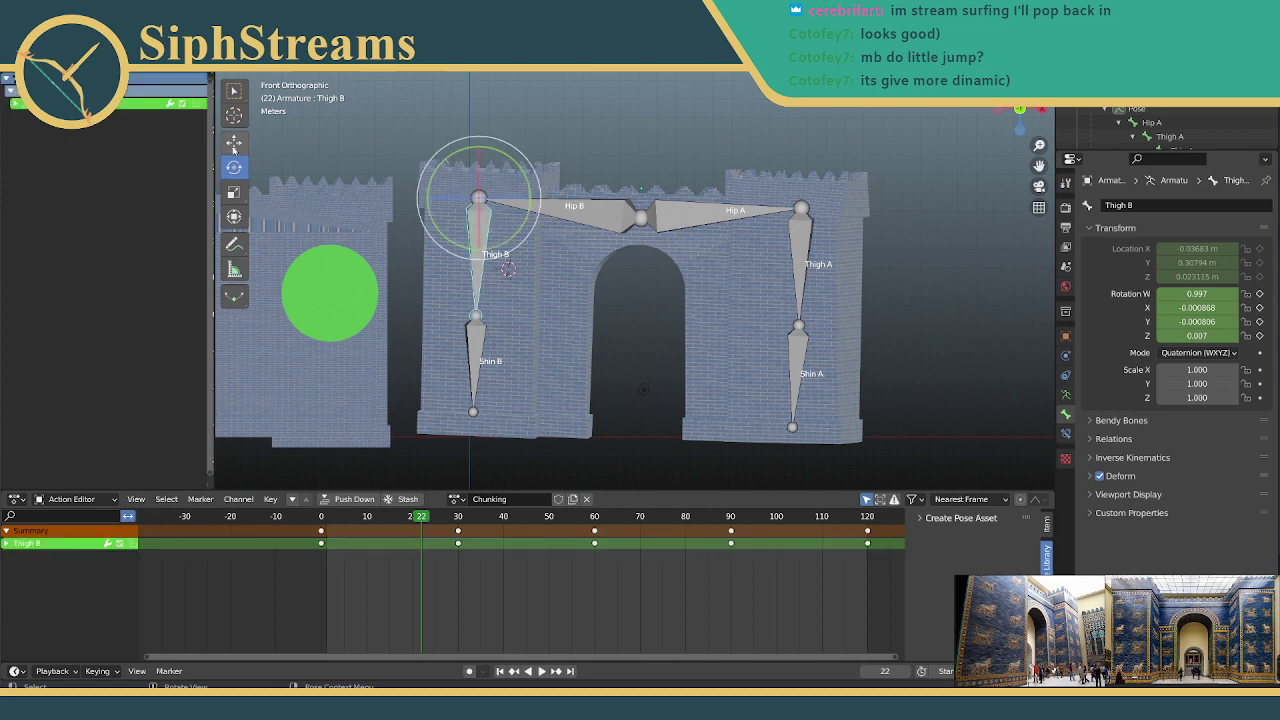
click(233, 144)
drag(478, 142, 478, 147)
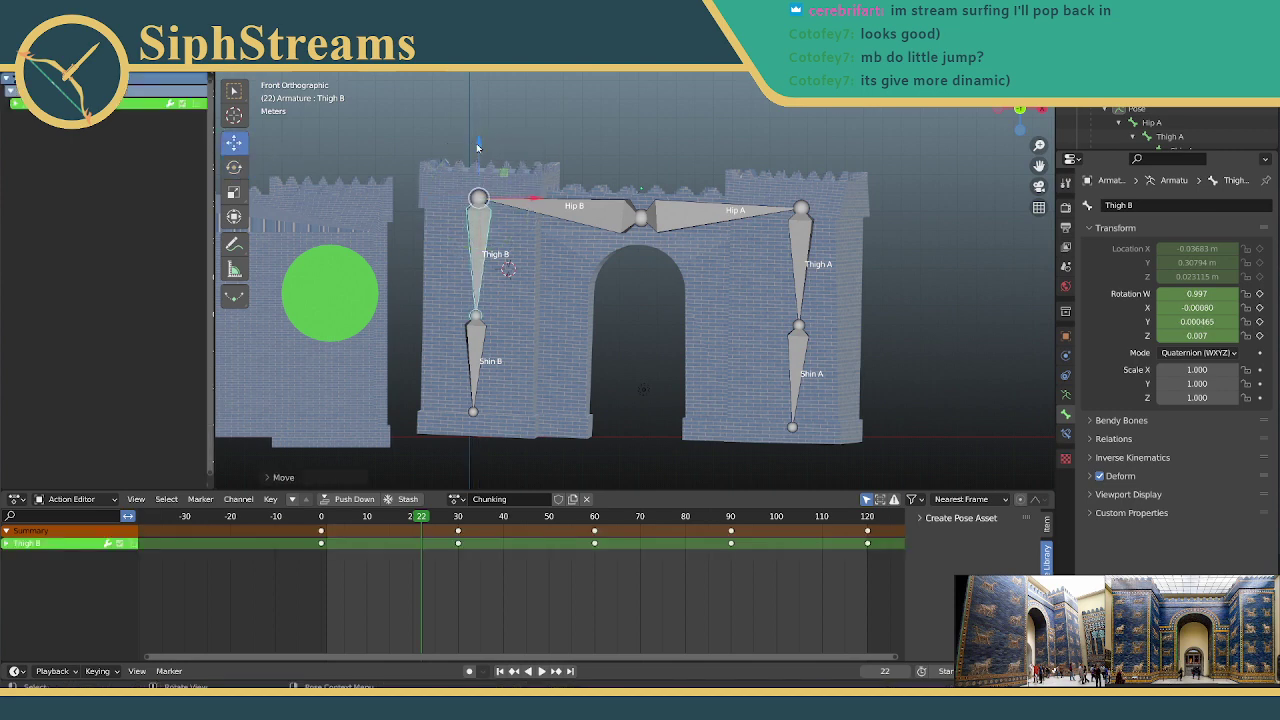
click(567, 222)
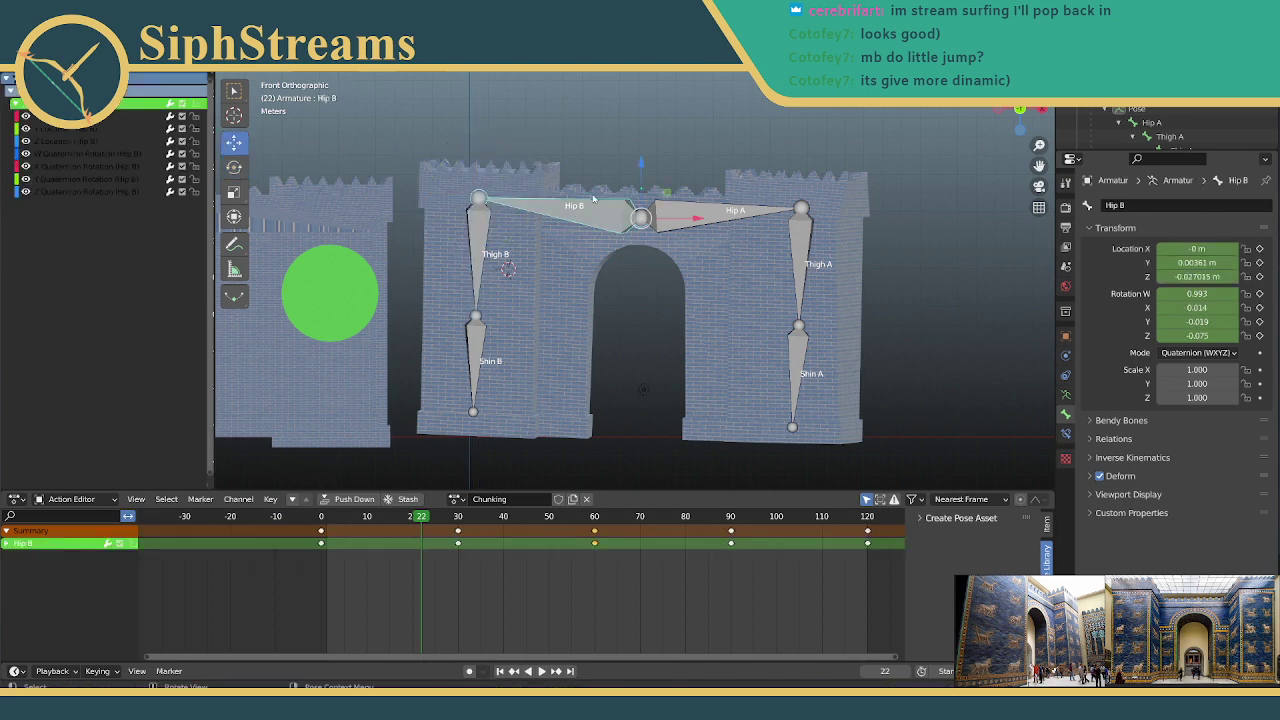
click(233, 167)
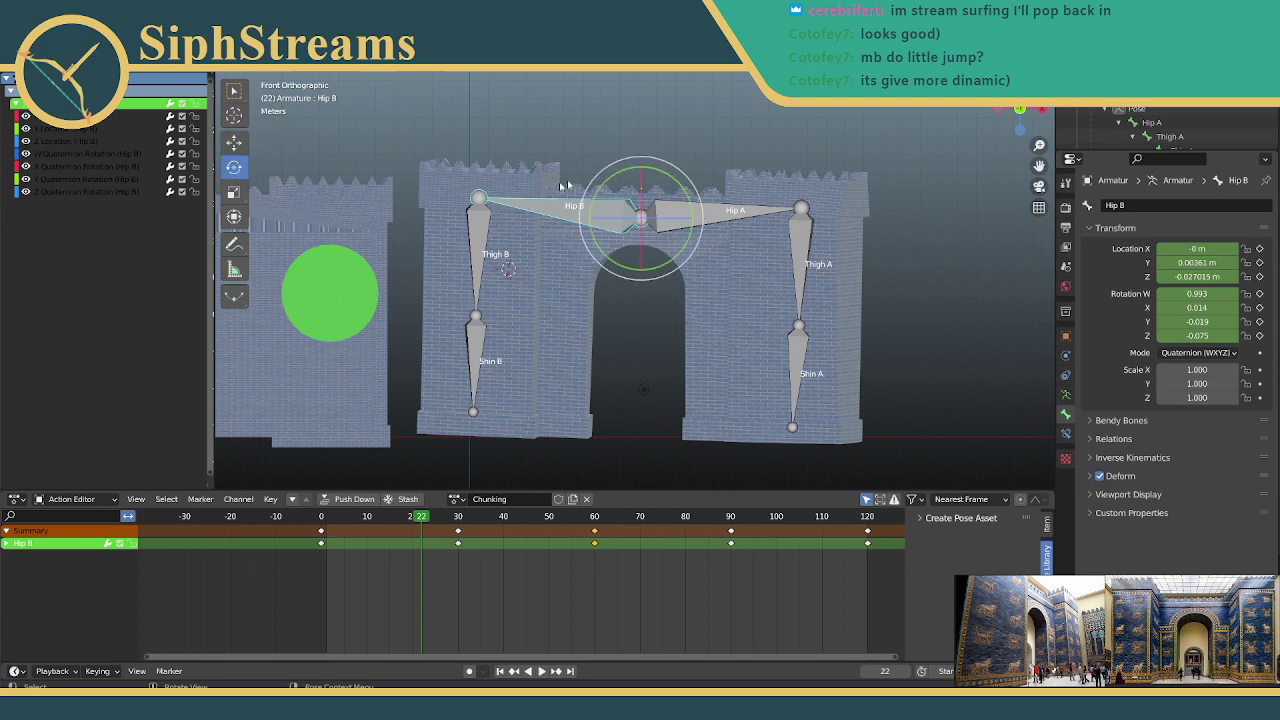
drag(615, 180, 684, 175)
Step: Rotate Thigh B and Thigh A slightly so both legs hang straight at frame 22
click(688, 193)
key(Escape)
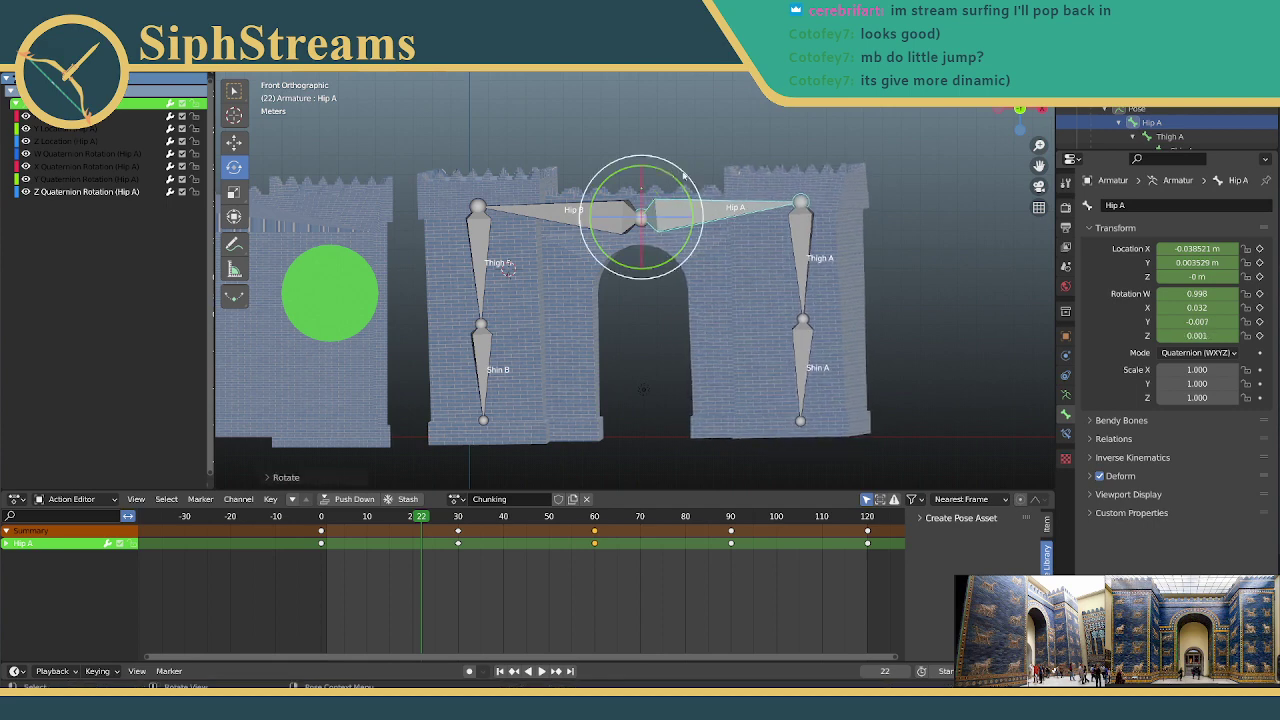
click(478, 215)
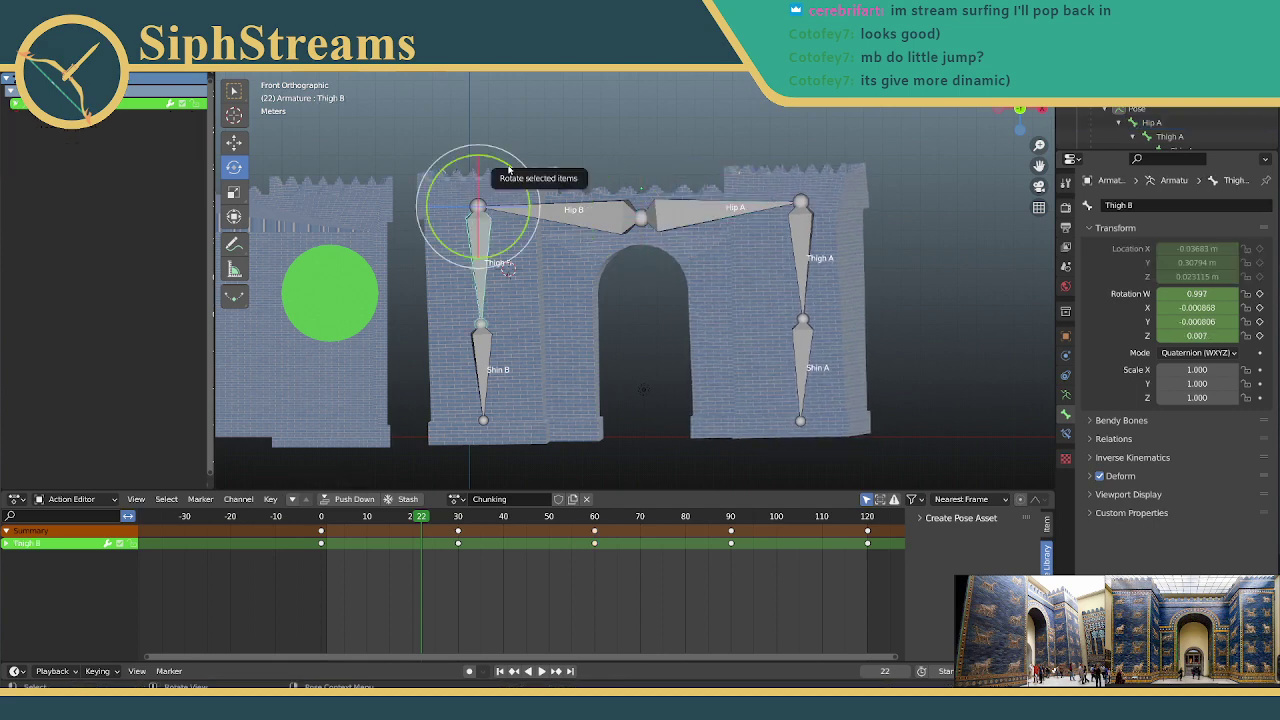
drag(508, 170, 512, 172)
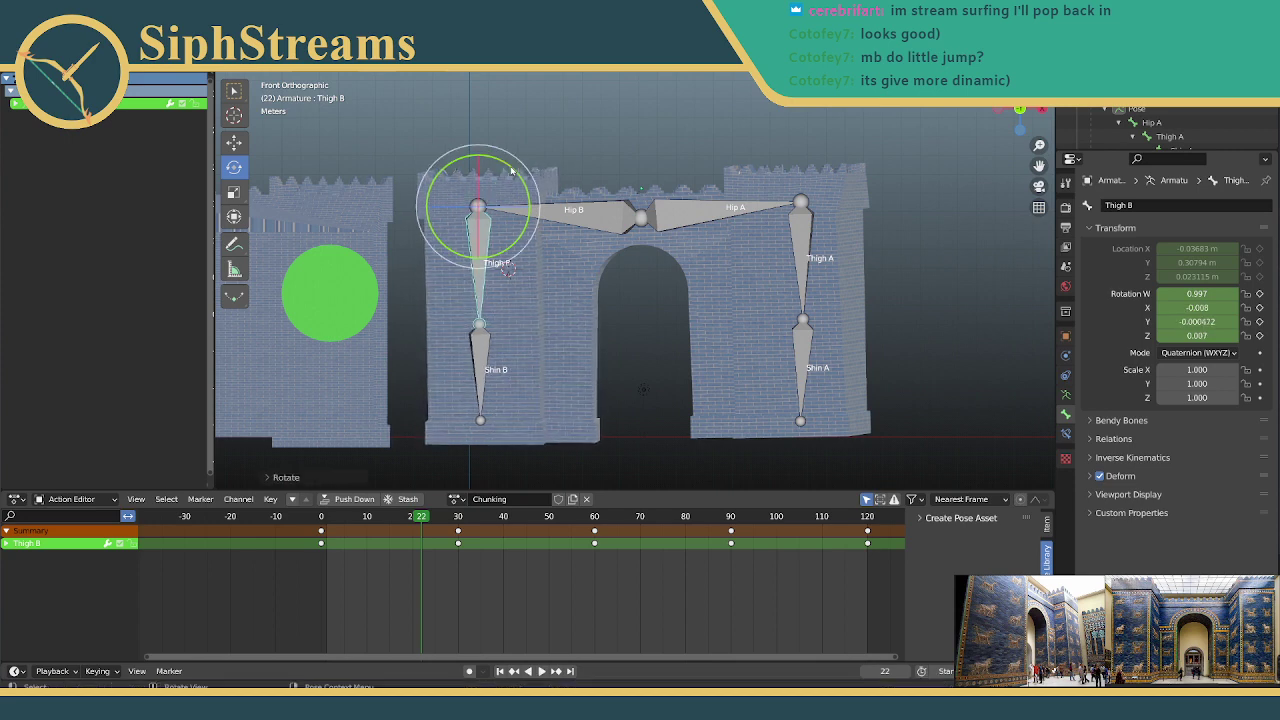
click(795, 218)
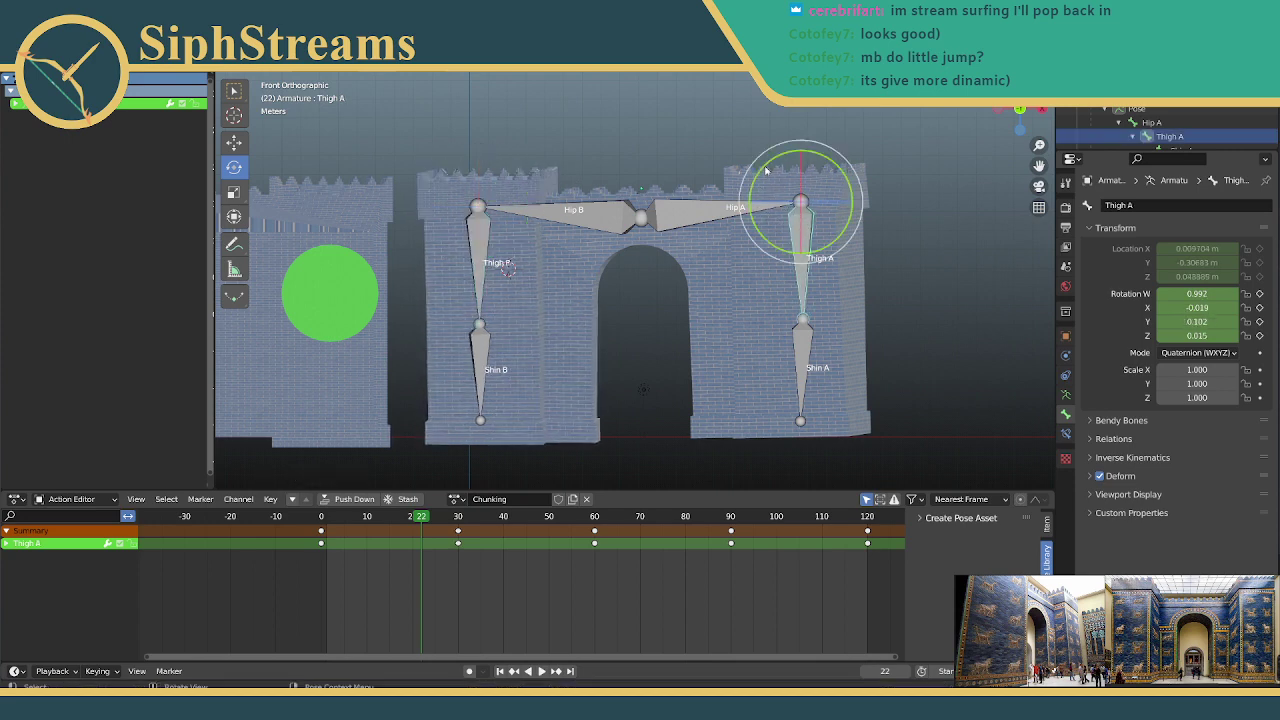
drag(768, 170, 772, 160)
key(shift+space)
key(g)
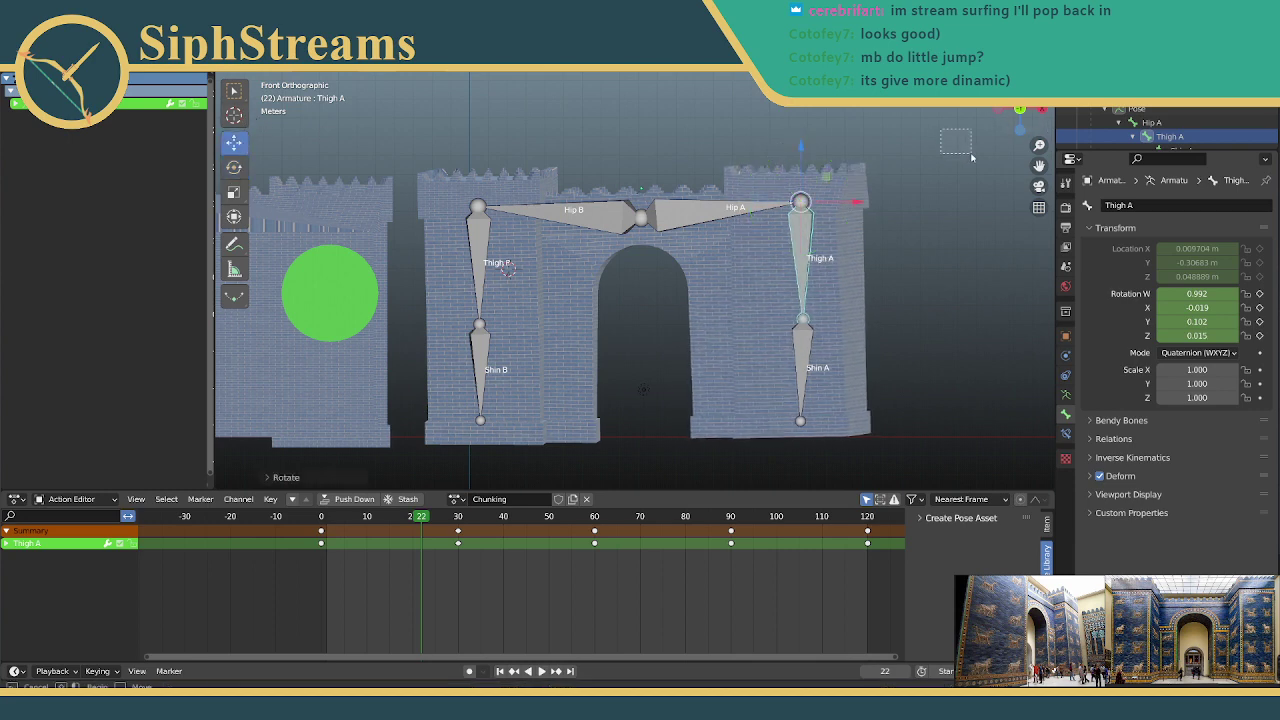
drag(971, 158, 971, 158)
middle_drag(971, 158, 1147, 258)
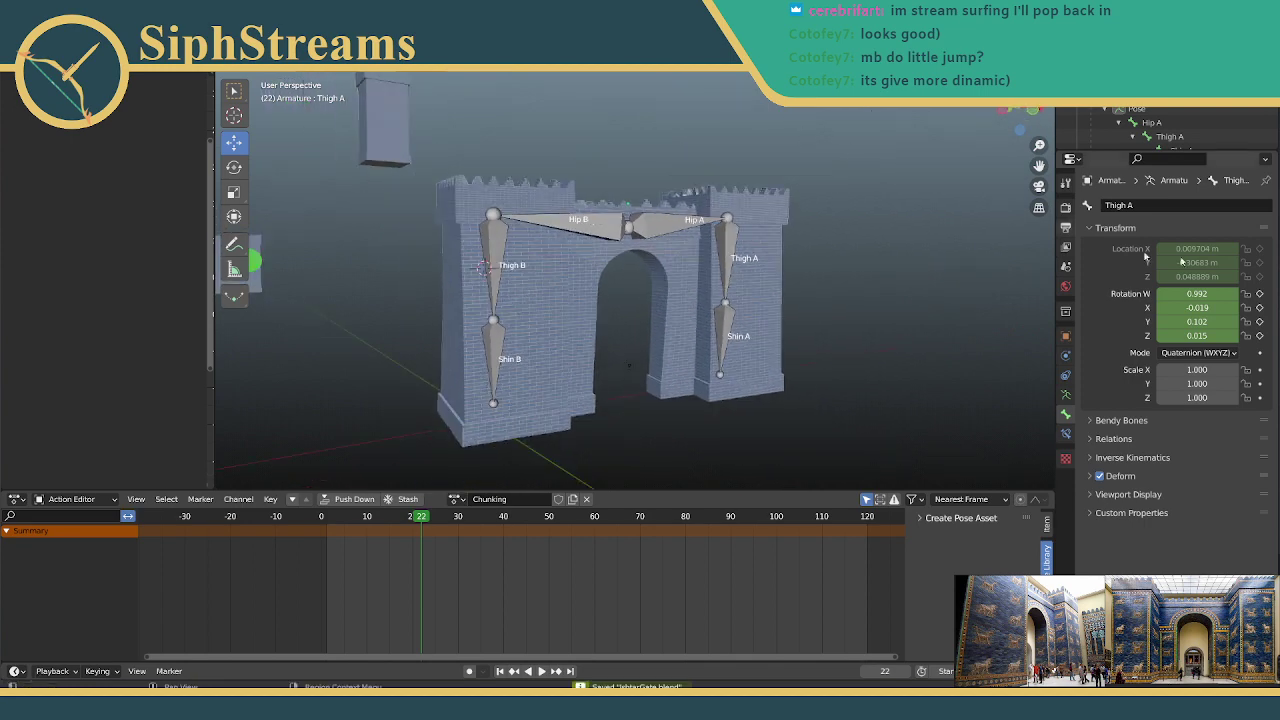
Step: Orbit and zoom around the gate rig to see it from a higher perspective angle
middle_drag(751, 248, 1248, 398)
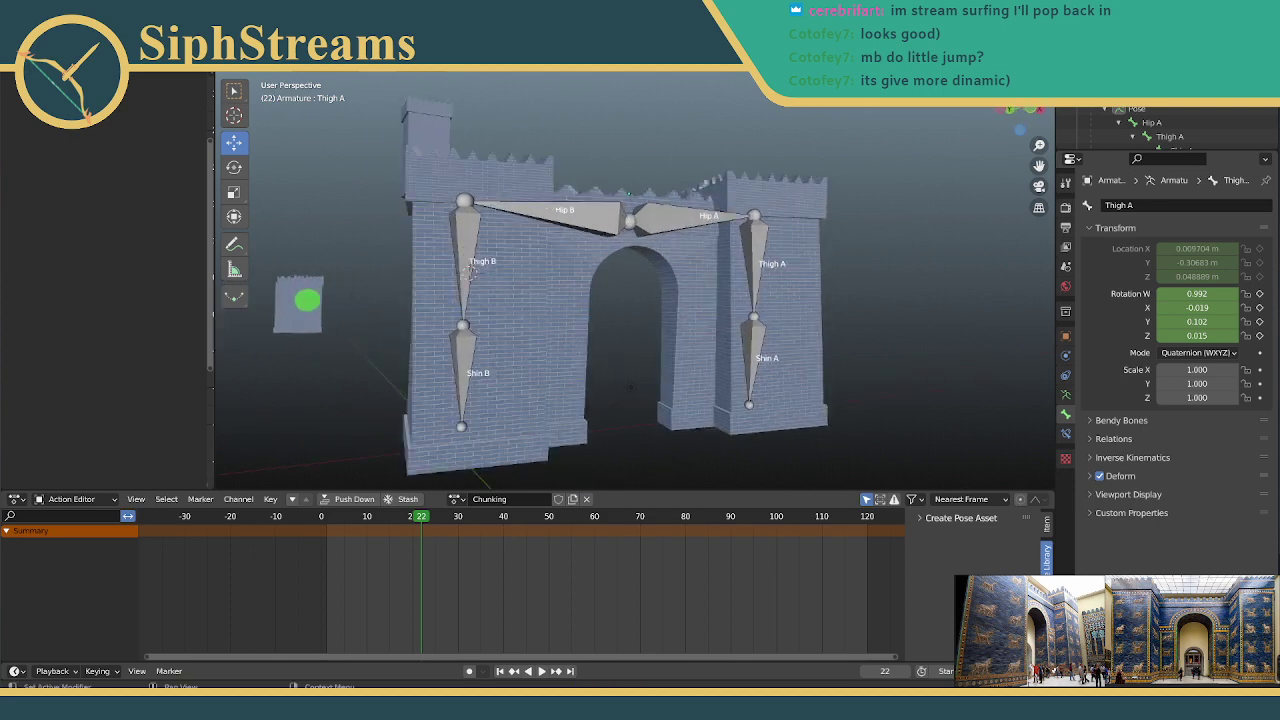
scroll(709, 327, up, 3)
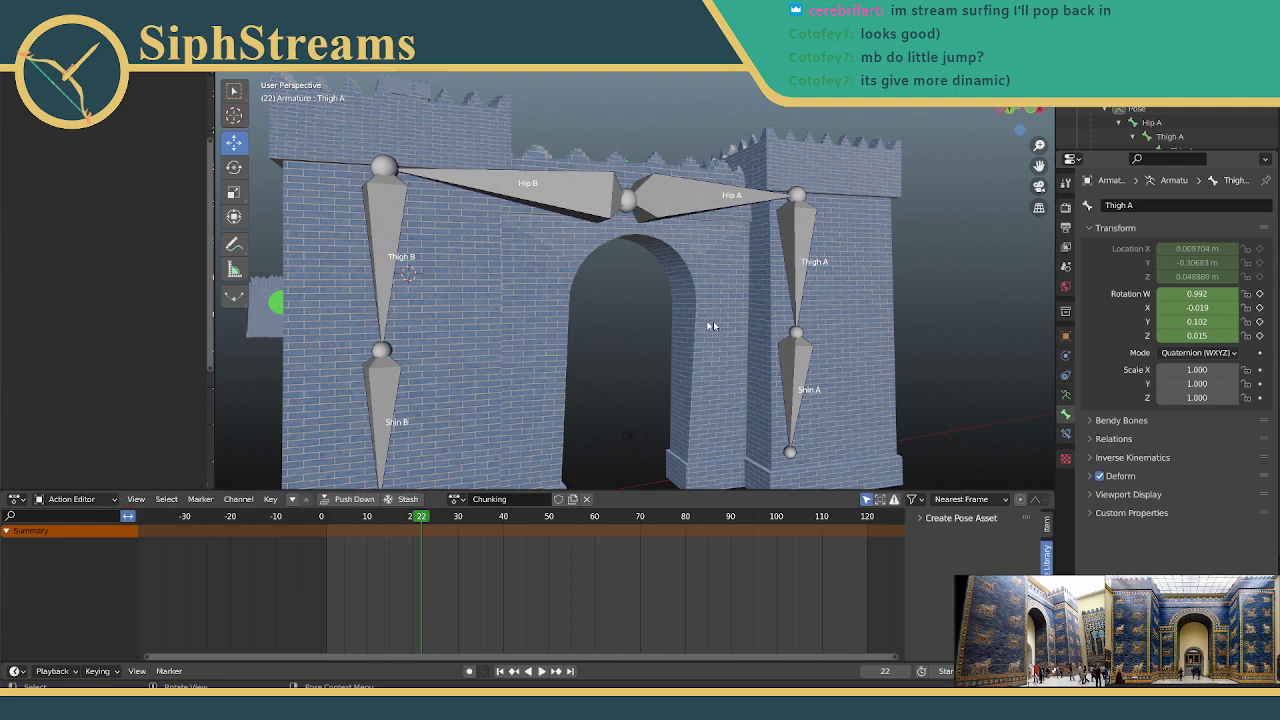
scroll(711, 326, down, 4)
middle_drag(573, 181, 547, 212)
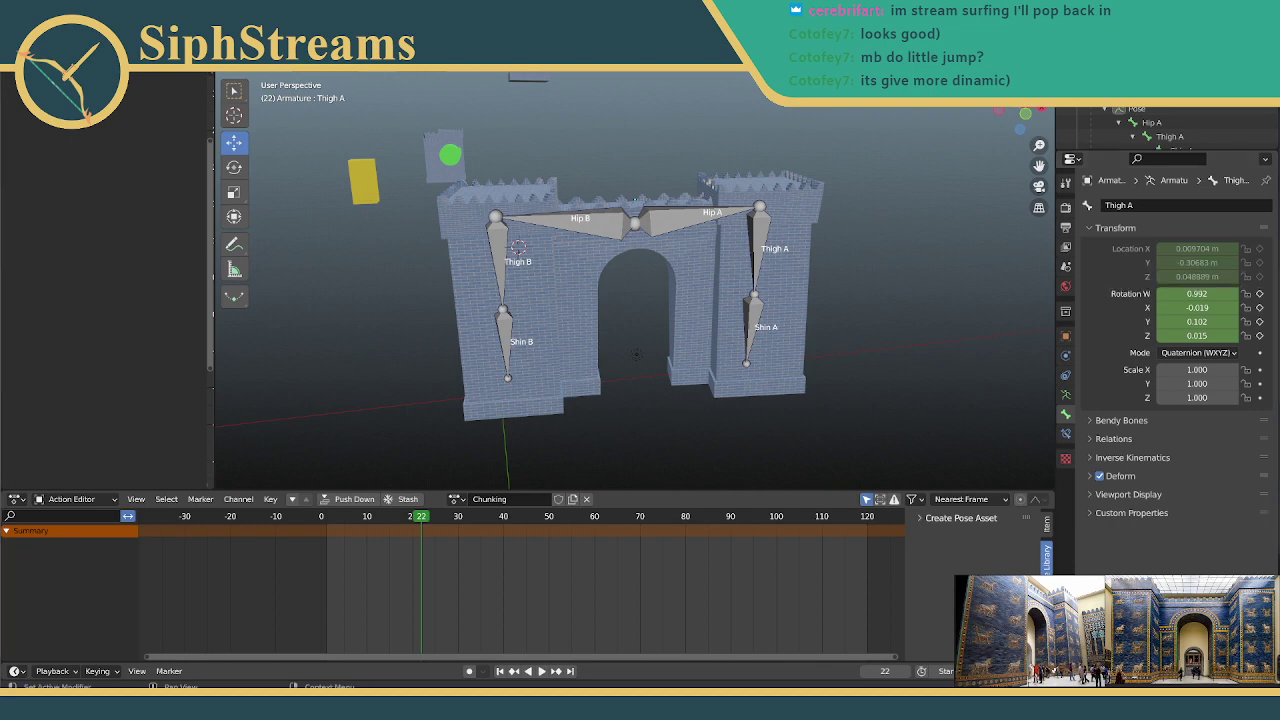
middle_drag(690, 195, 725, 190)
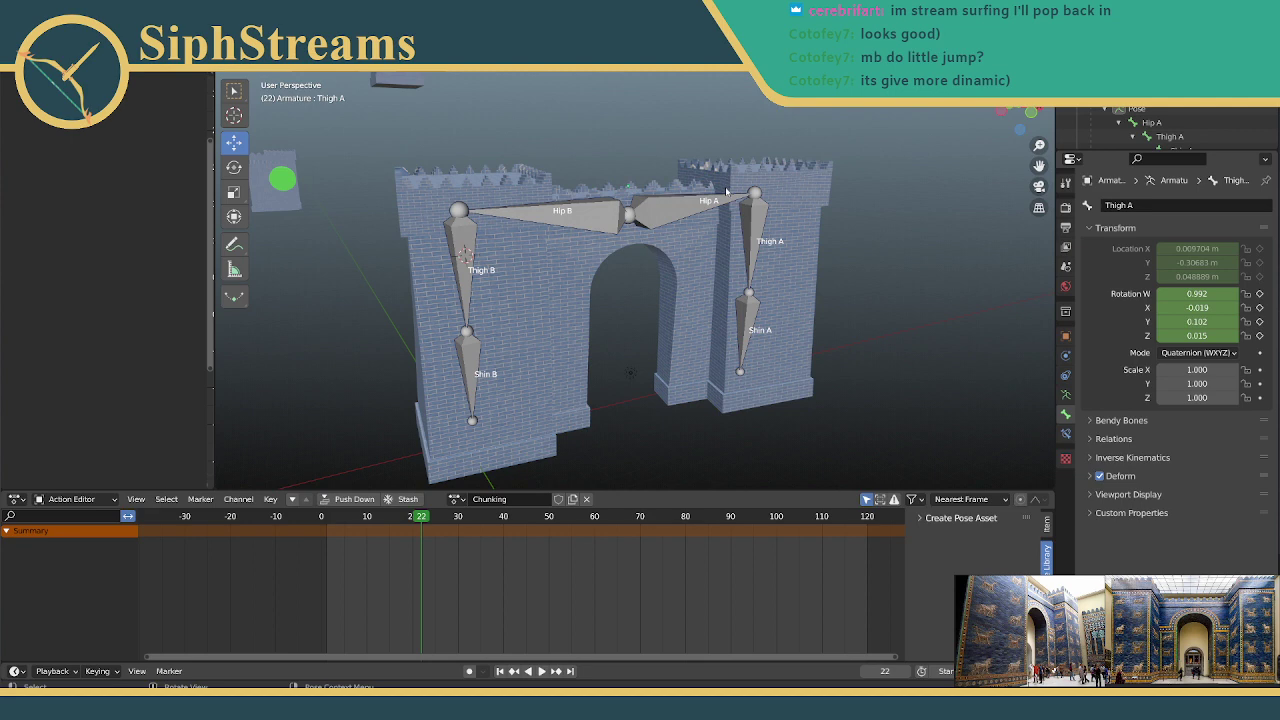
Step: Stop the Chunking playback at frame 0 and select Hip A and Hip B
key(space)
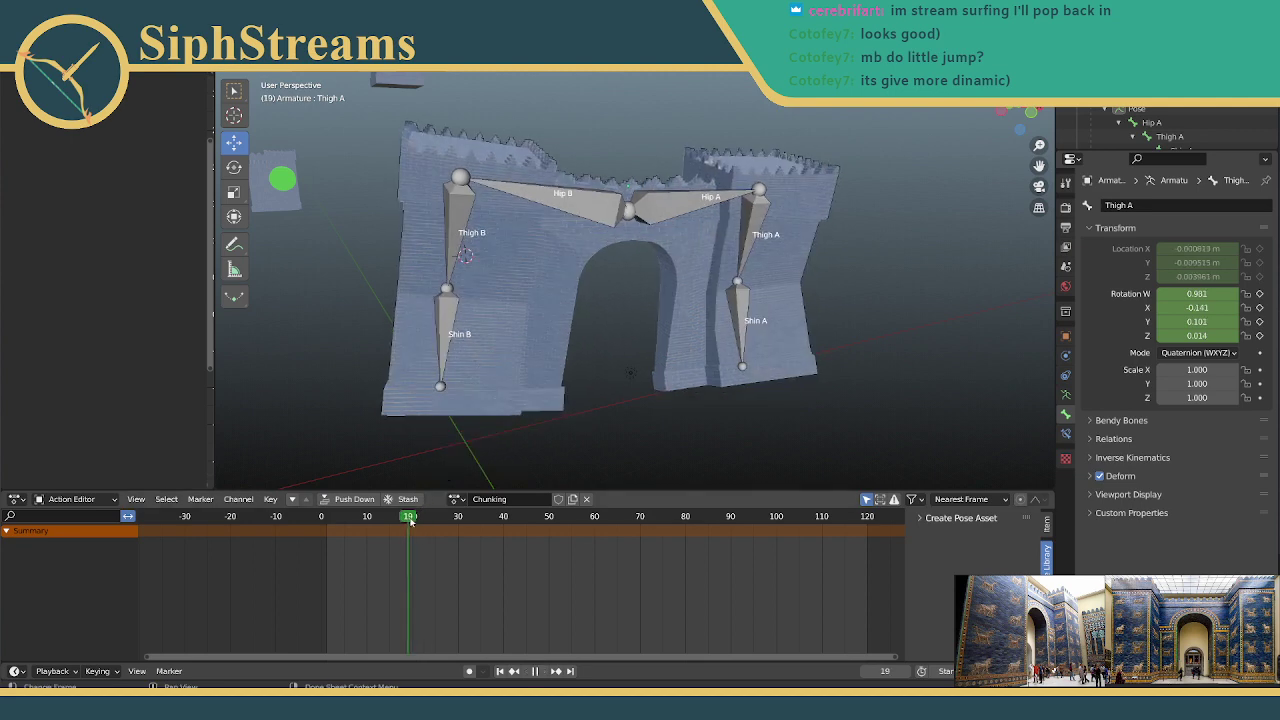
drag(425, 520, 313, 530)
key(space)
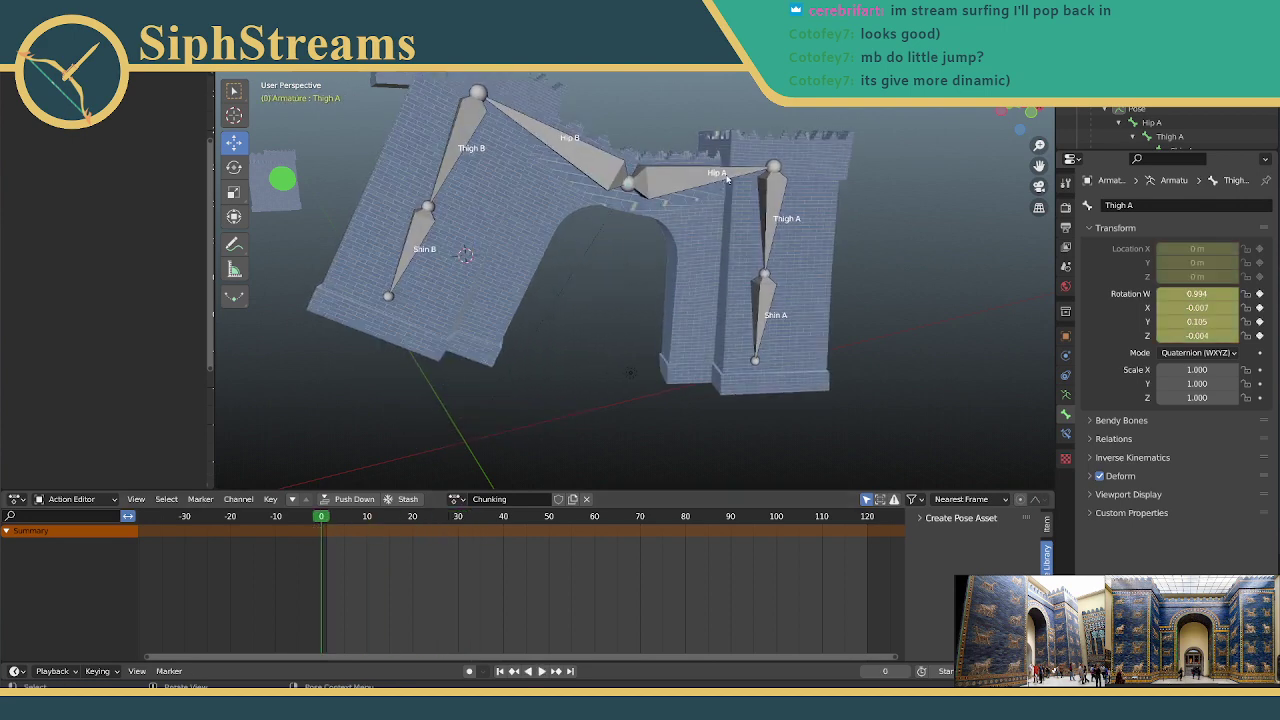
middle_drag(728, 179, 694, 233)
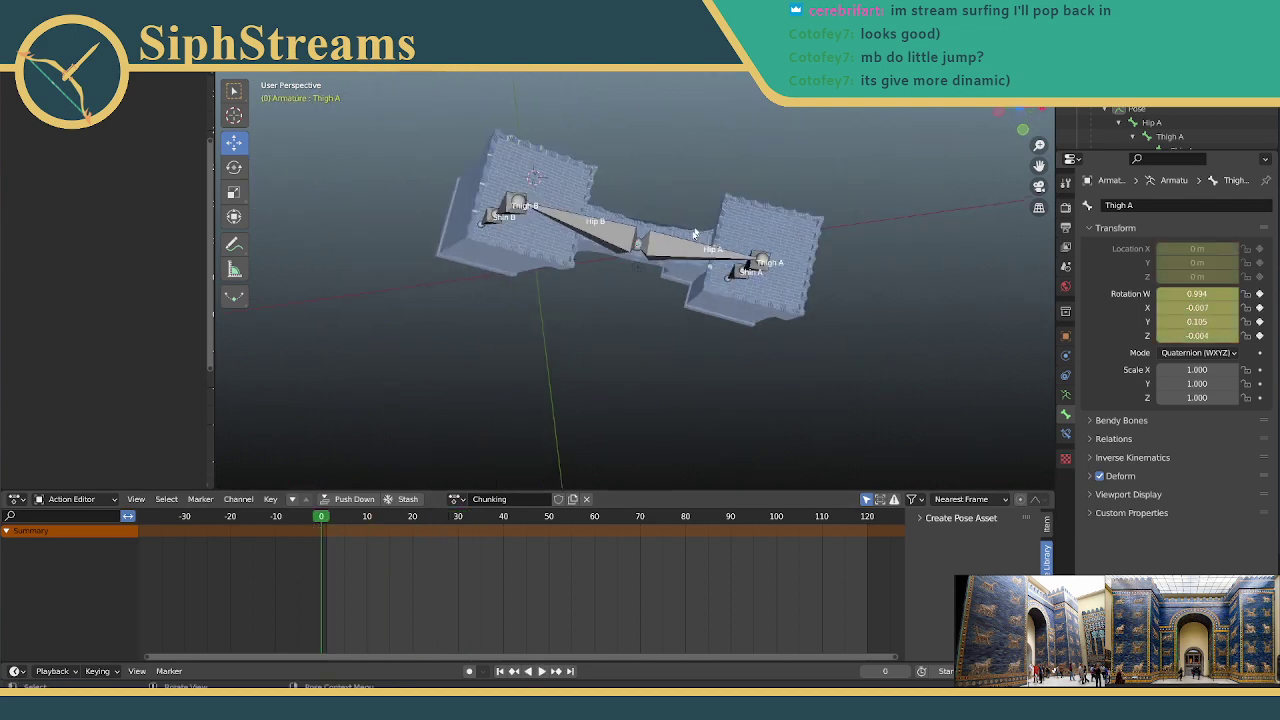
click(678, 247)
shift+click(585, 231)
Step: Rotate both hip bones slightly, adjusting them around the vertical axis in Top view
middle_drag(660, 145, 662, 158)
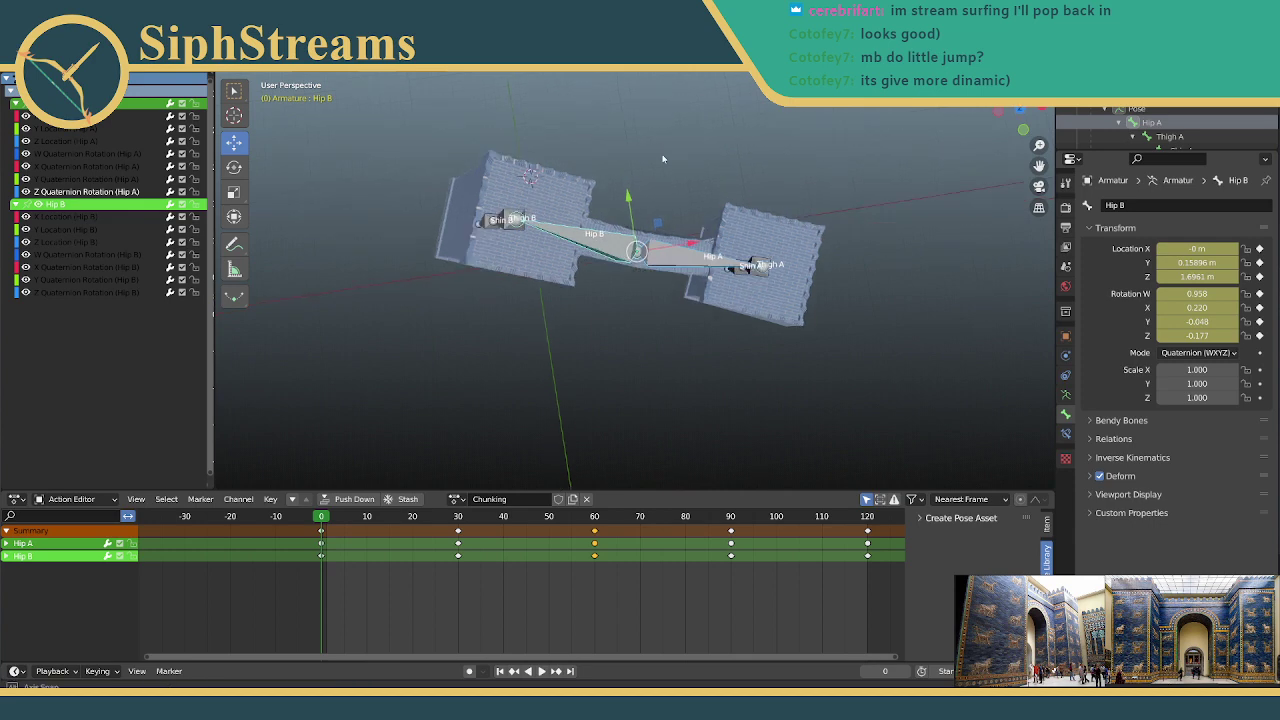
click(233, 167)
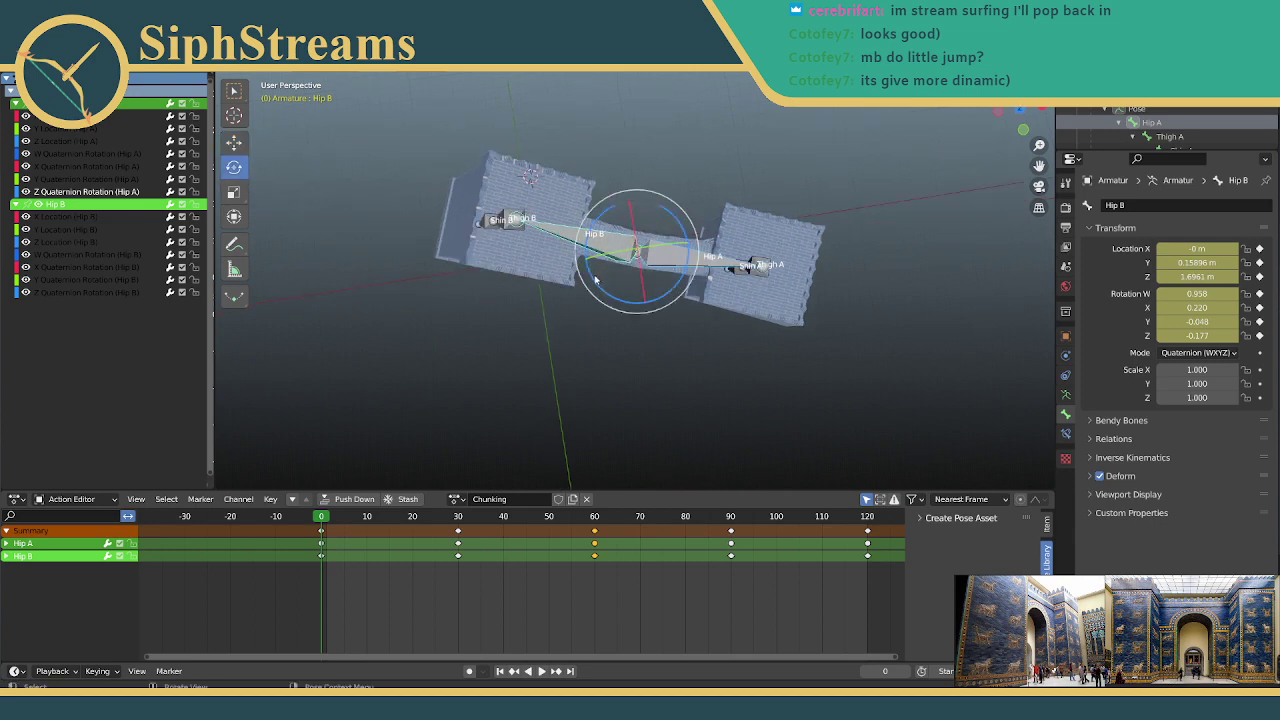
drag(598, 281, 618, 300)
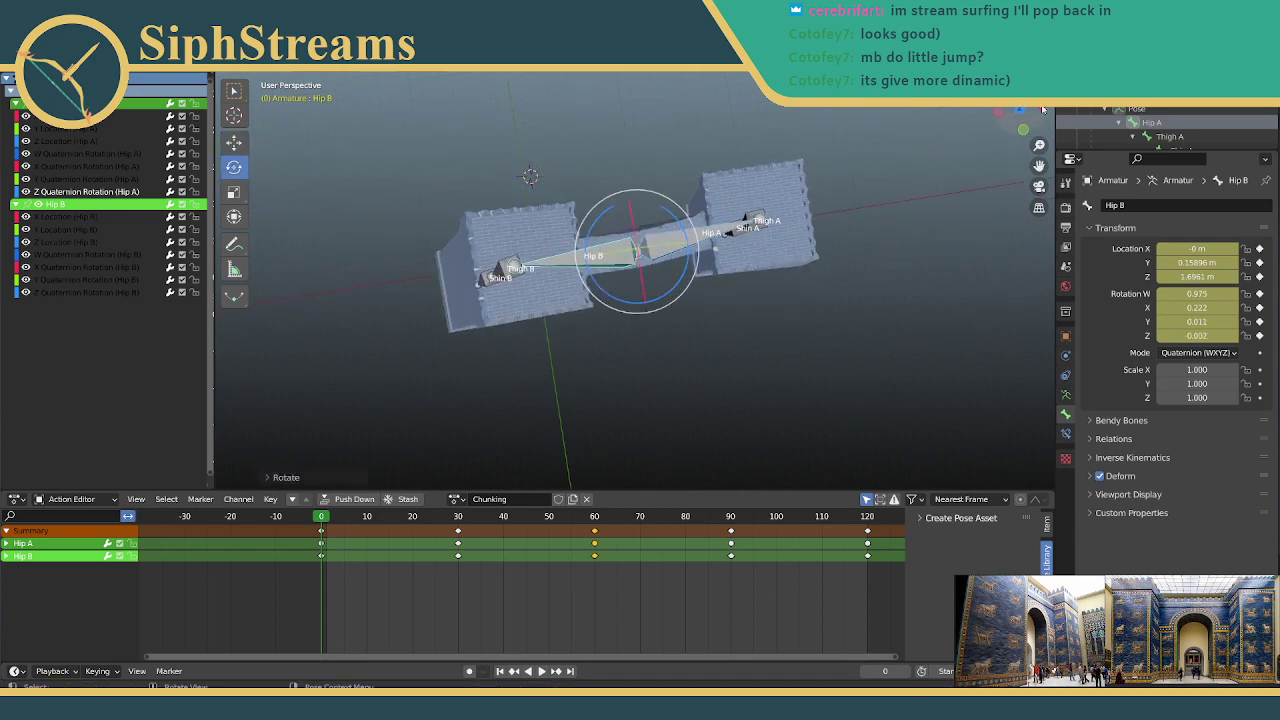
click(1016, 112)
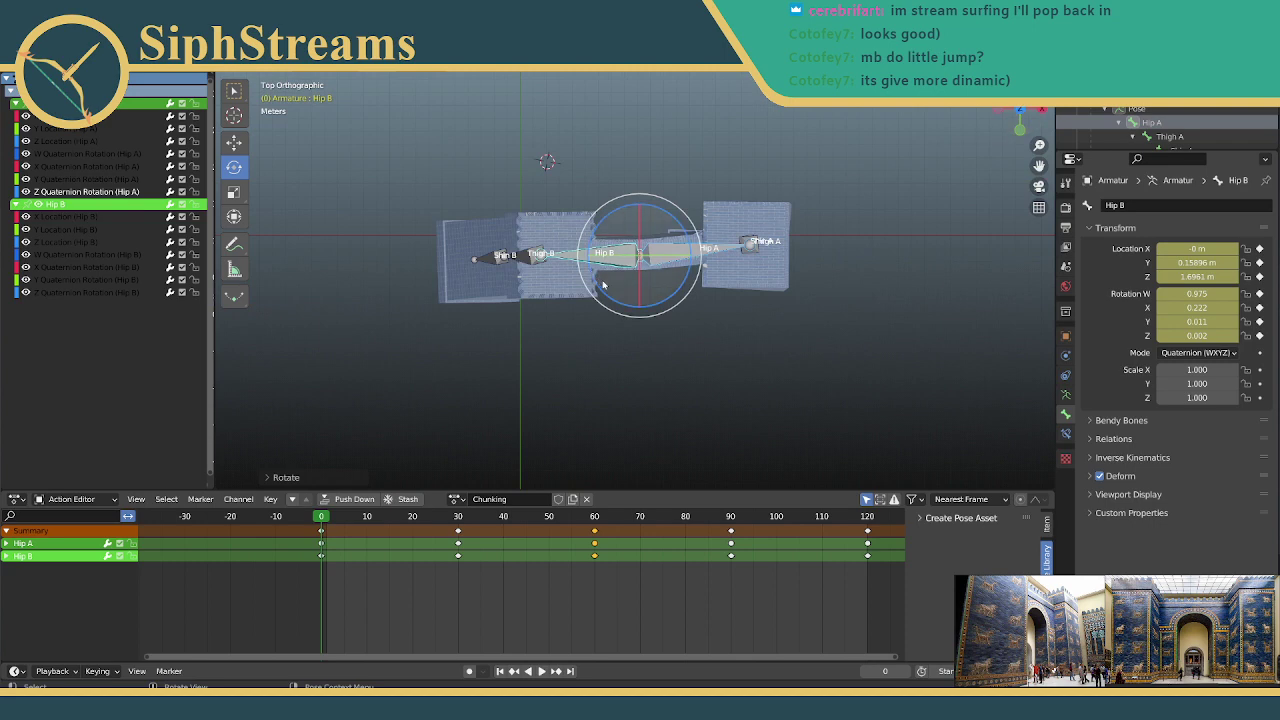
drag(601, 294, 588, 279)
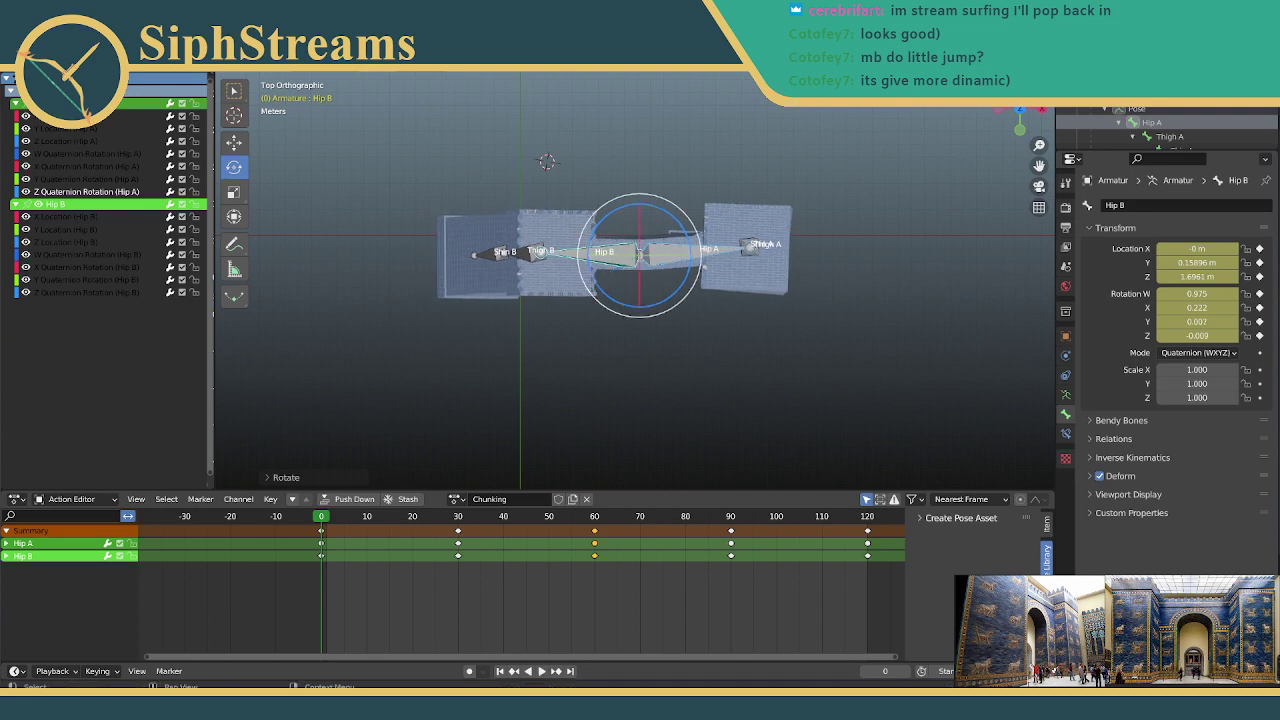
Step: In Front view, rotate Hip B alone back to level (rotation W 1.000)
click(1019, 133)
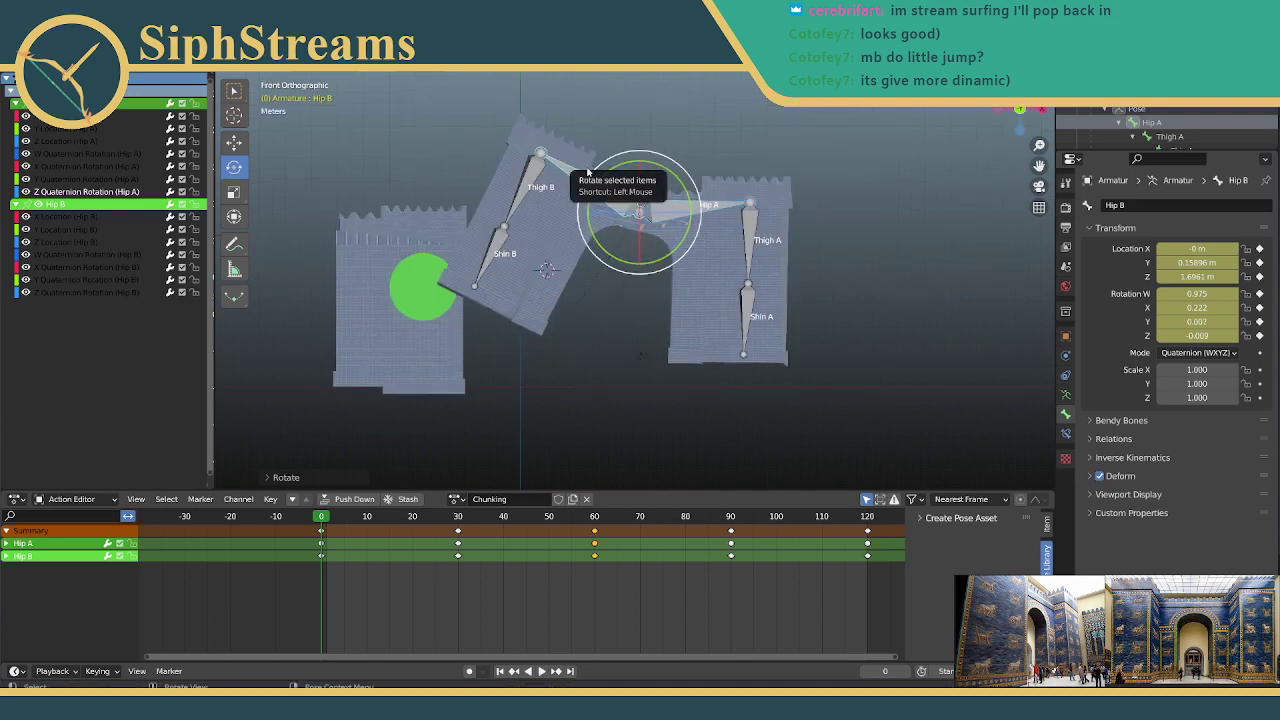
click(556, 164)
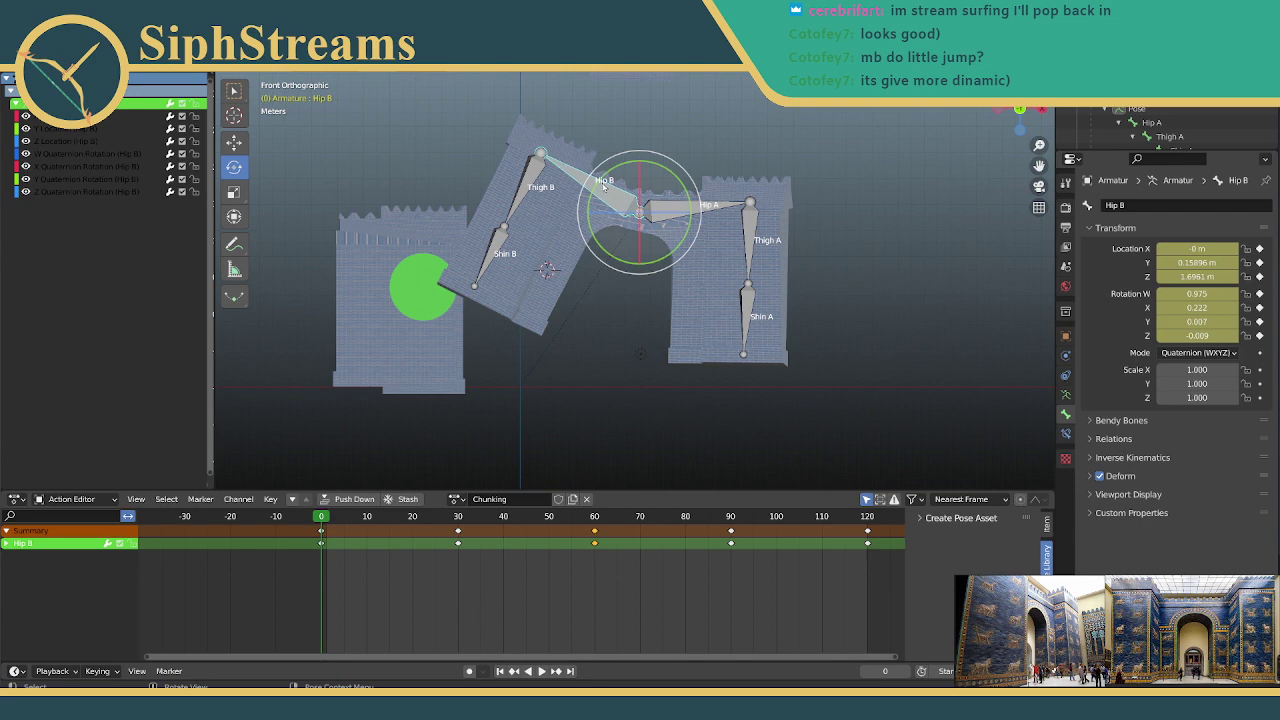
drag(608, 179, 584, 191)
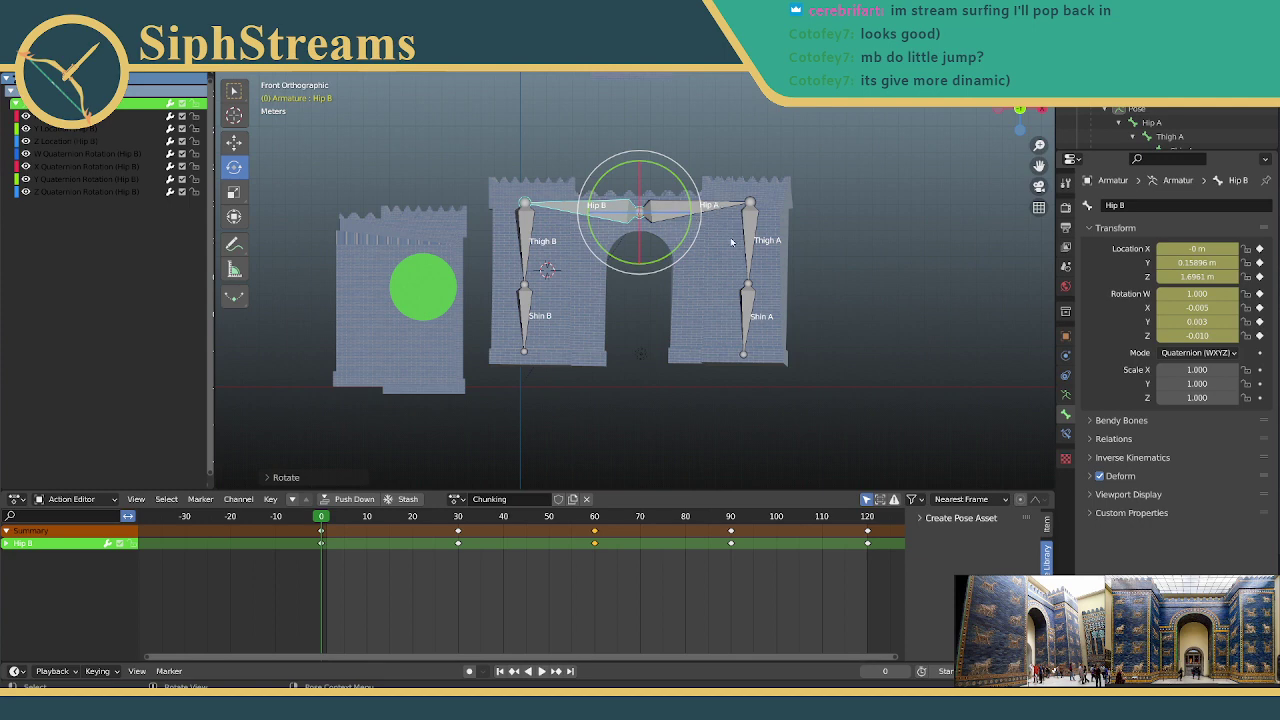
Step: Rotate Thigh B slightly in Left ortho view and save the gate file
key(ctrl+KP_3)
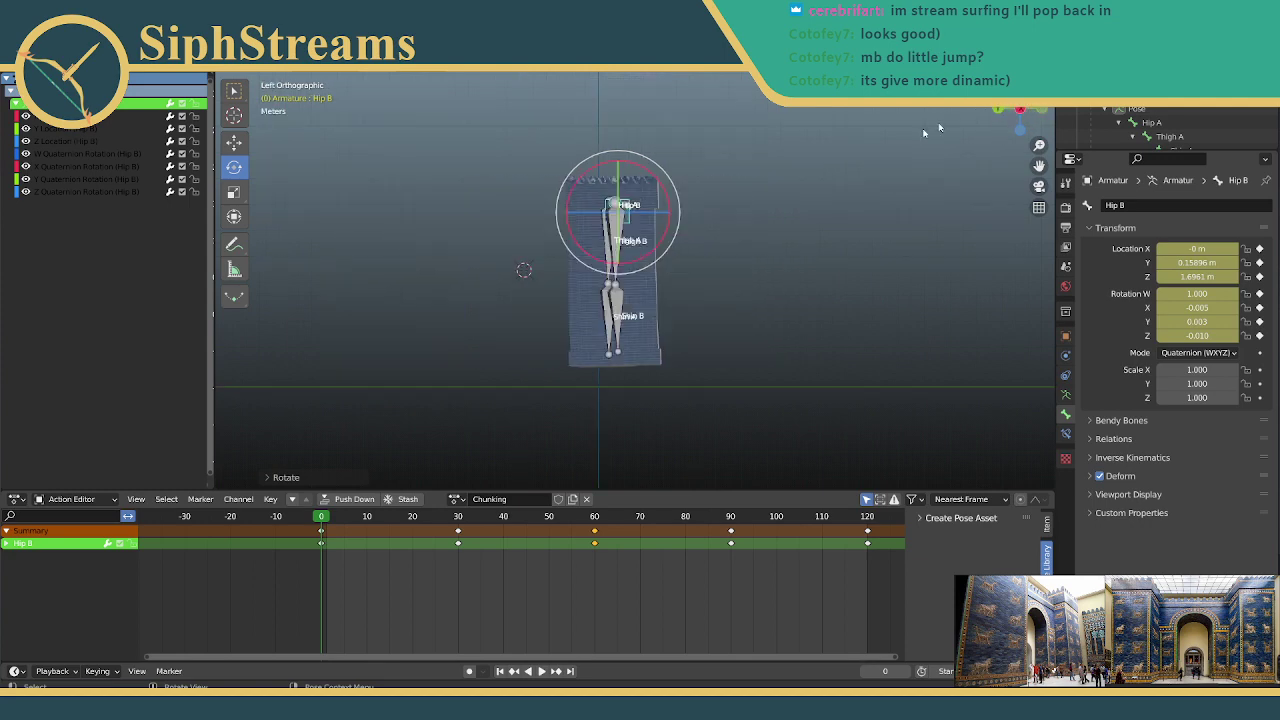
click(607, 224)
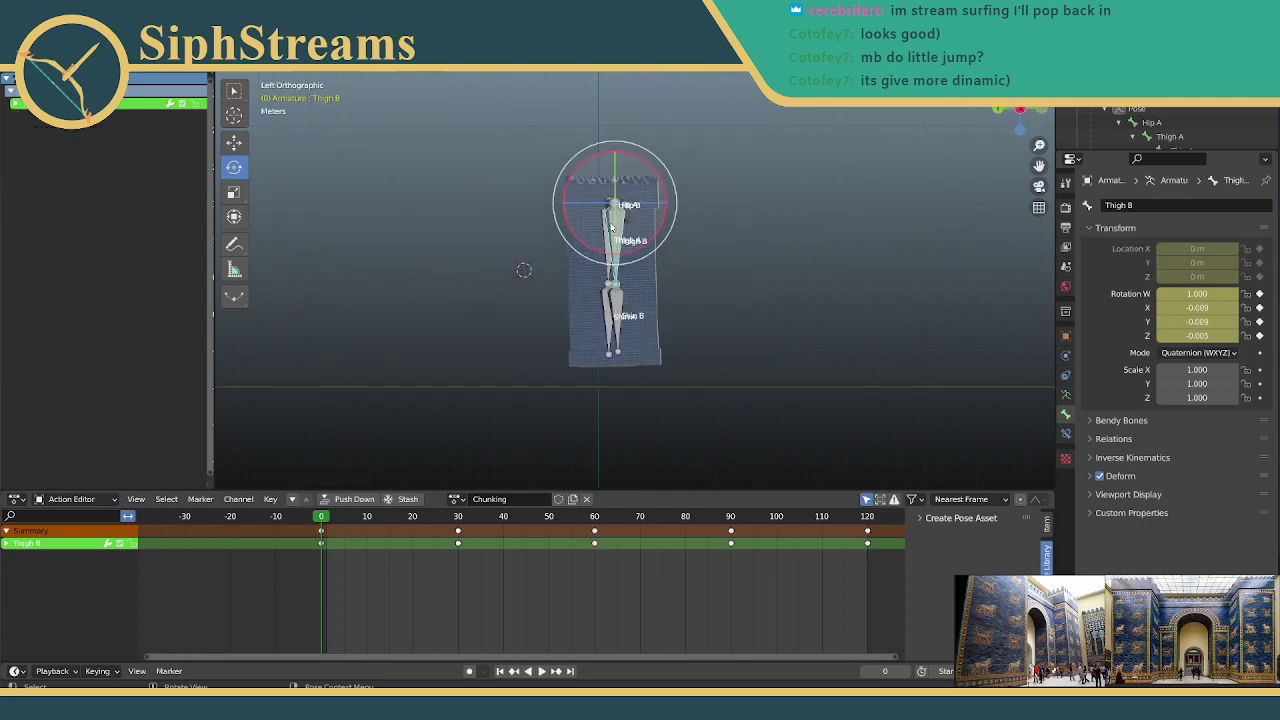
drag(661, 225, 661, 230)
middle_drag(763, 171, 528, 275)
key(ctrl+s)
Step: Key location and rotation for all six bones at frame 0
drag(476, 120, 843, 406)
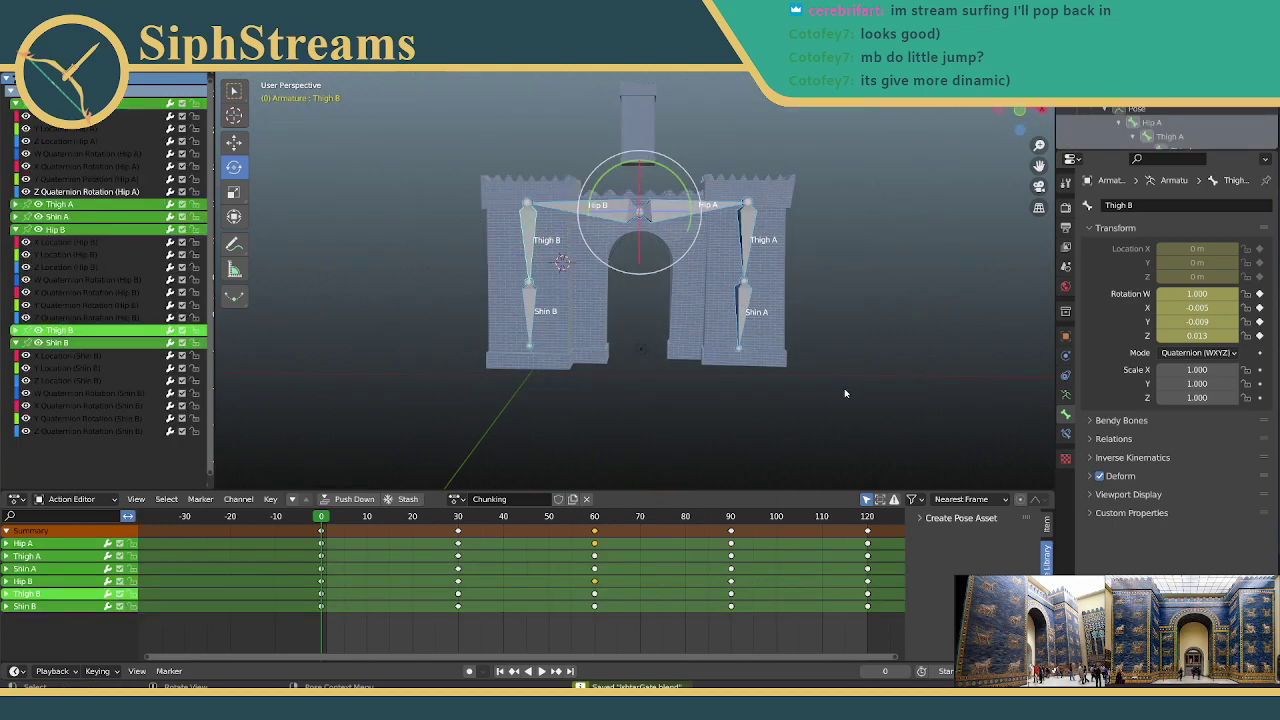
key(i)
key(i)
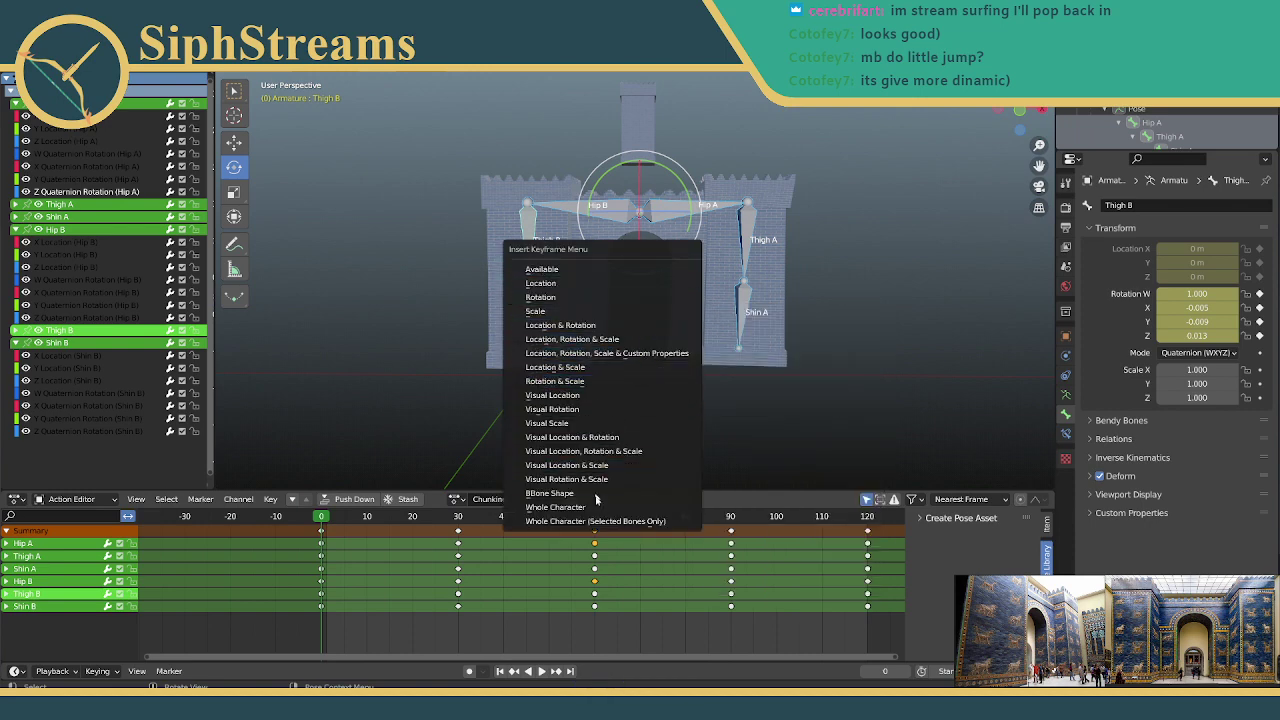
click(626, 330)
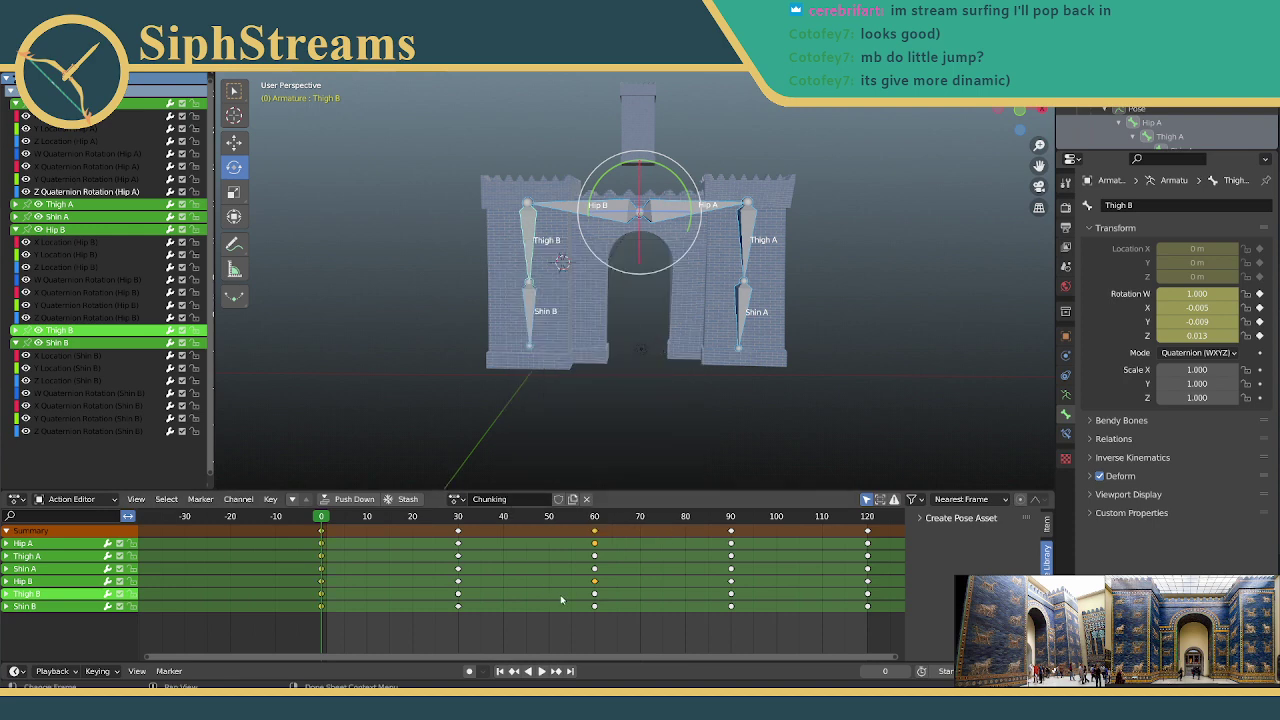
Step: Delete the Chunking keys from frame 30 to 120 in the Action Editor
scroll(561, 600, down, 3)
key(space)
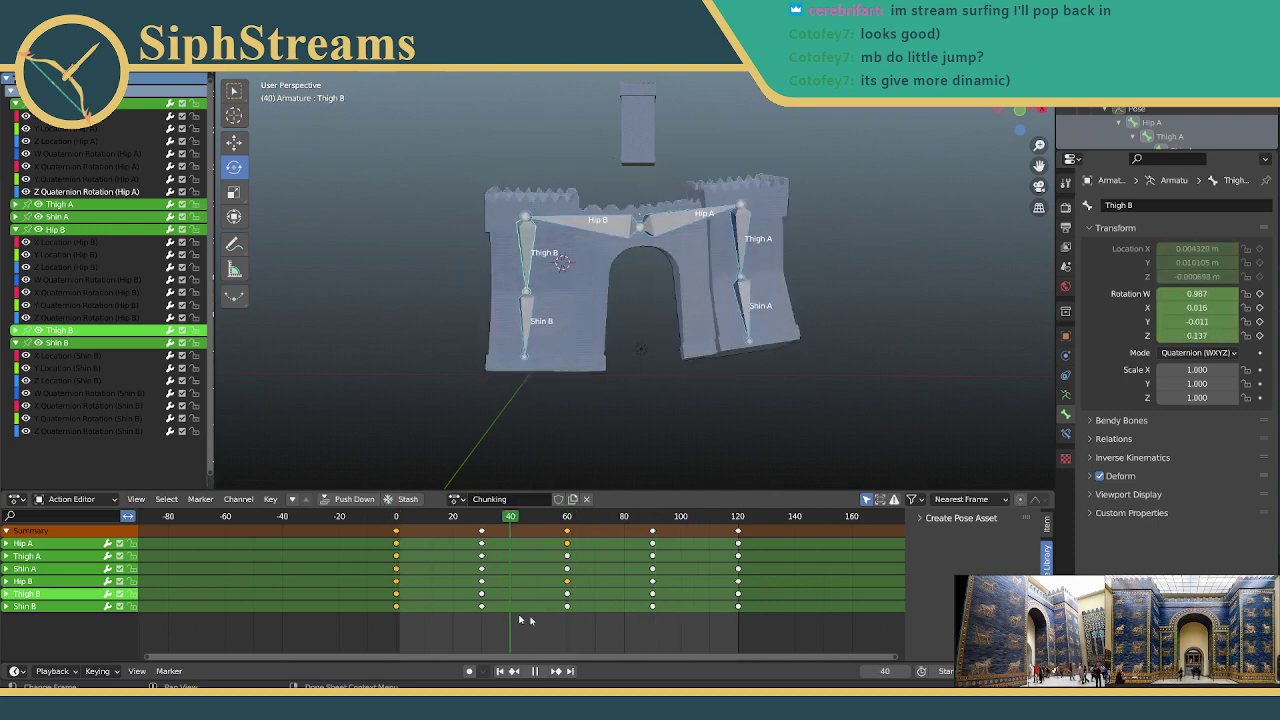
key(space)
drag(757, 630, 459, 518)
key(Delete)
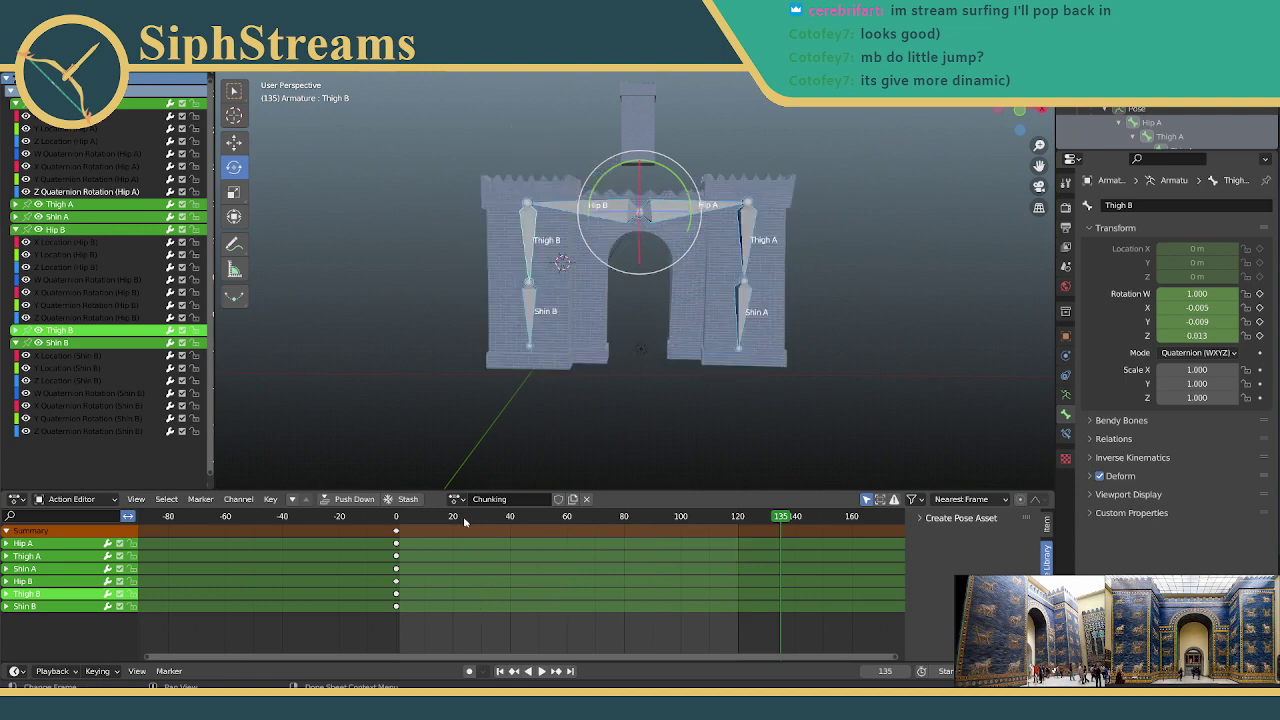
Step: Copy the frame-0 keys of all bones onto frame 120 and scrub to check
key(space)
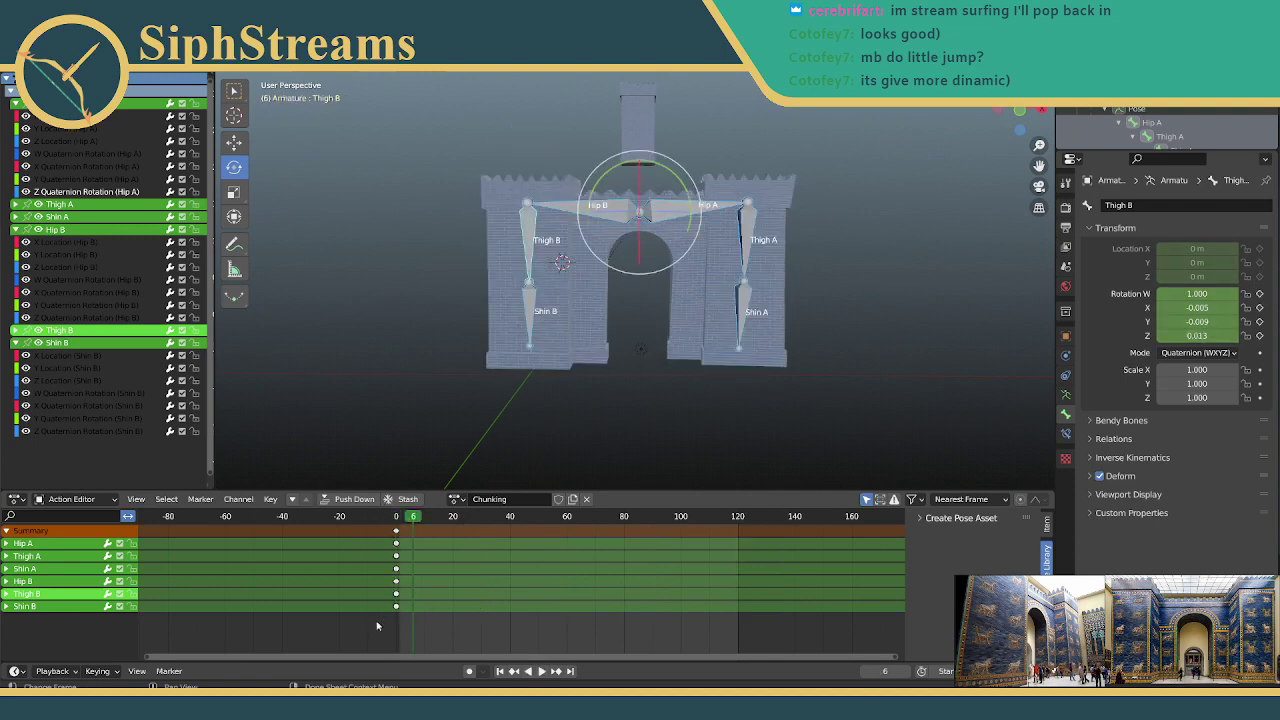
drag(377, 626, 427, 516)
click(741, 518)
key(ctrl+v)
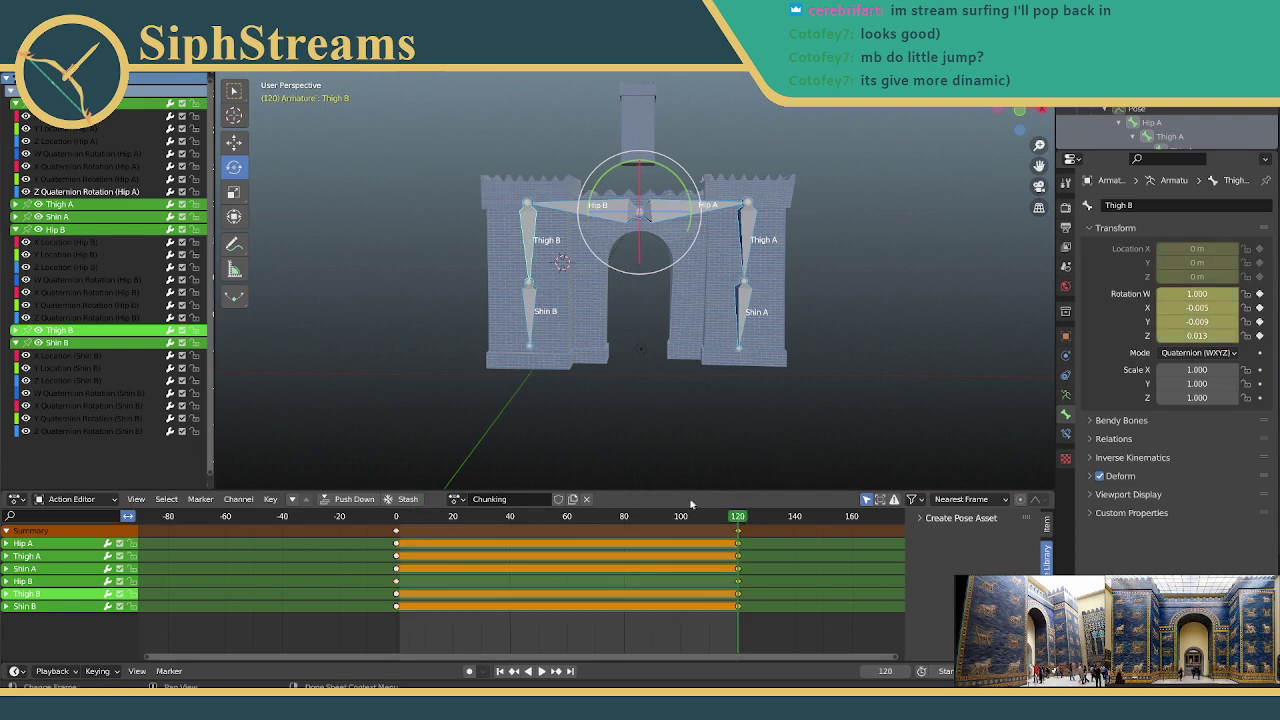
mouse_move(573, 520)
mouse_down()
mouse_move(586, 518)
mouse_move(457, 518)
mouse_move(720, 518)
mouse_move(567, 520)
mouse_up()
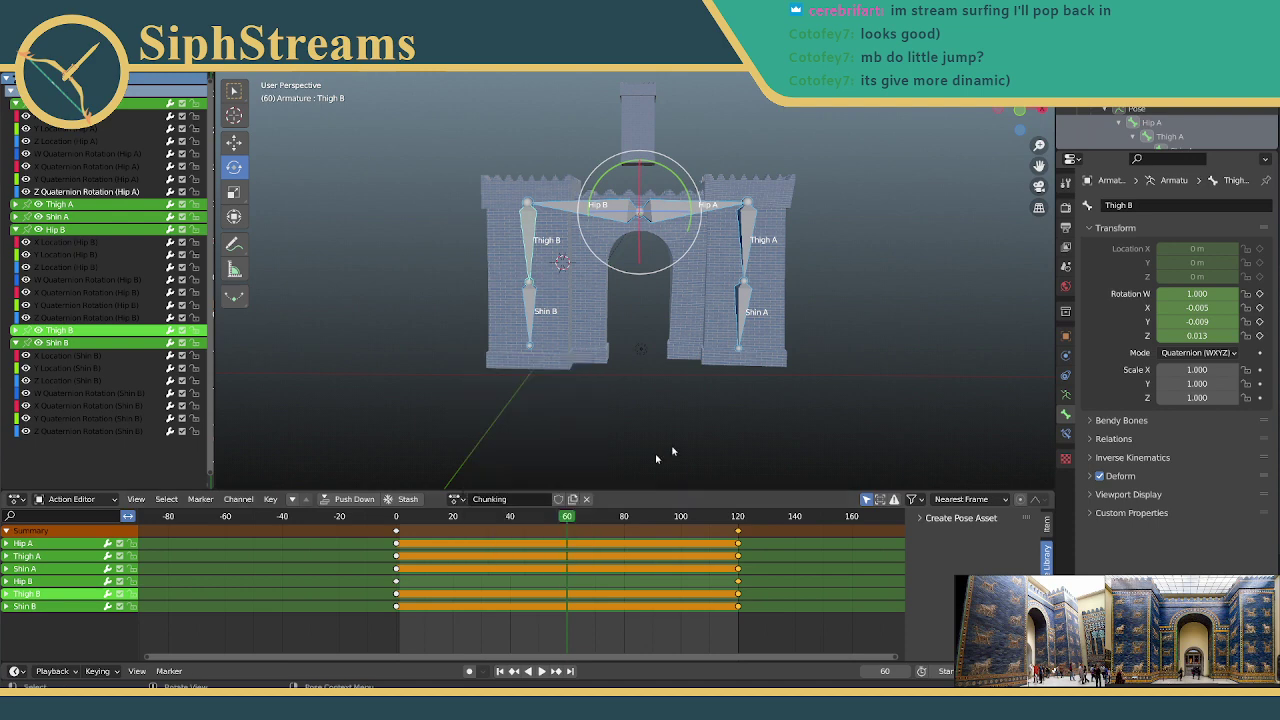
click(759, 414)
Step: Select all six armature bones and move the playhead to frame 30
middle_drag(611, 252, 543, 214)
drag(517, 189, 797, 364)
drag(606, 197, 579, 206)
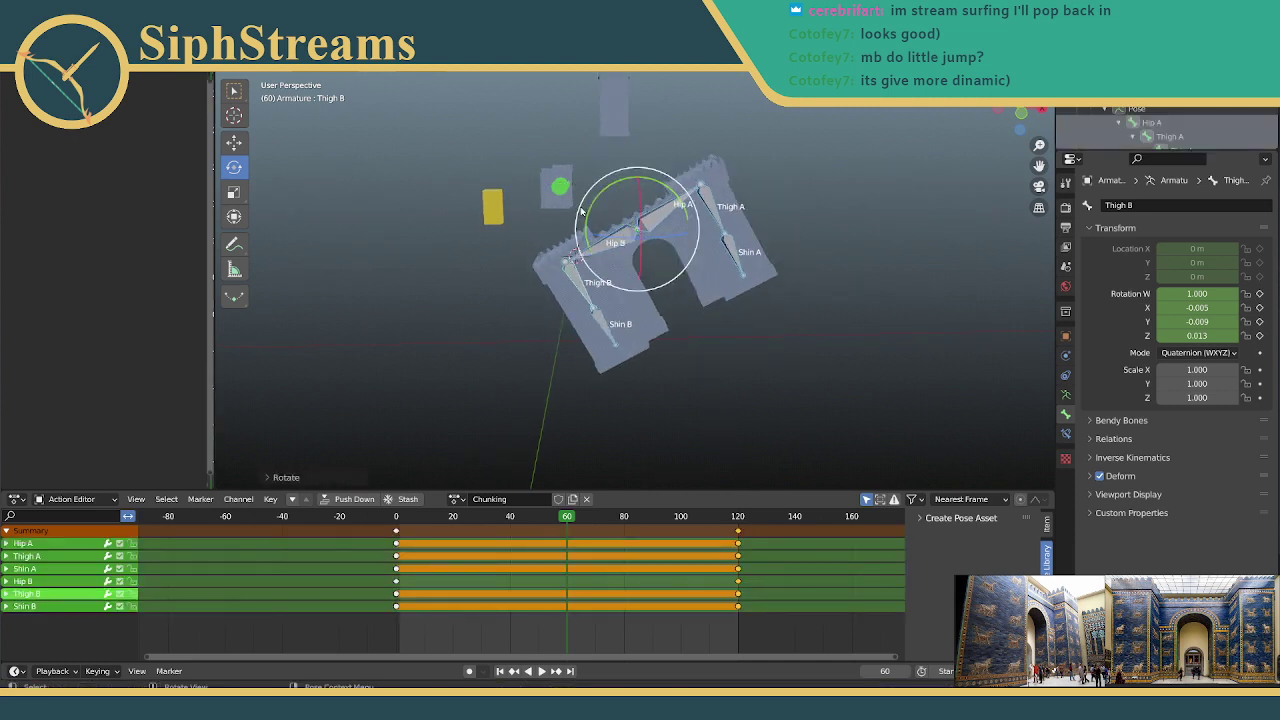
middle_drag(402, 279, 429, 243)
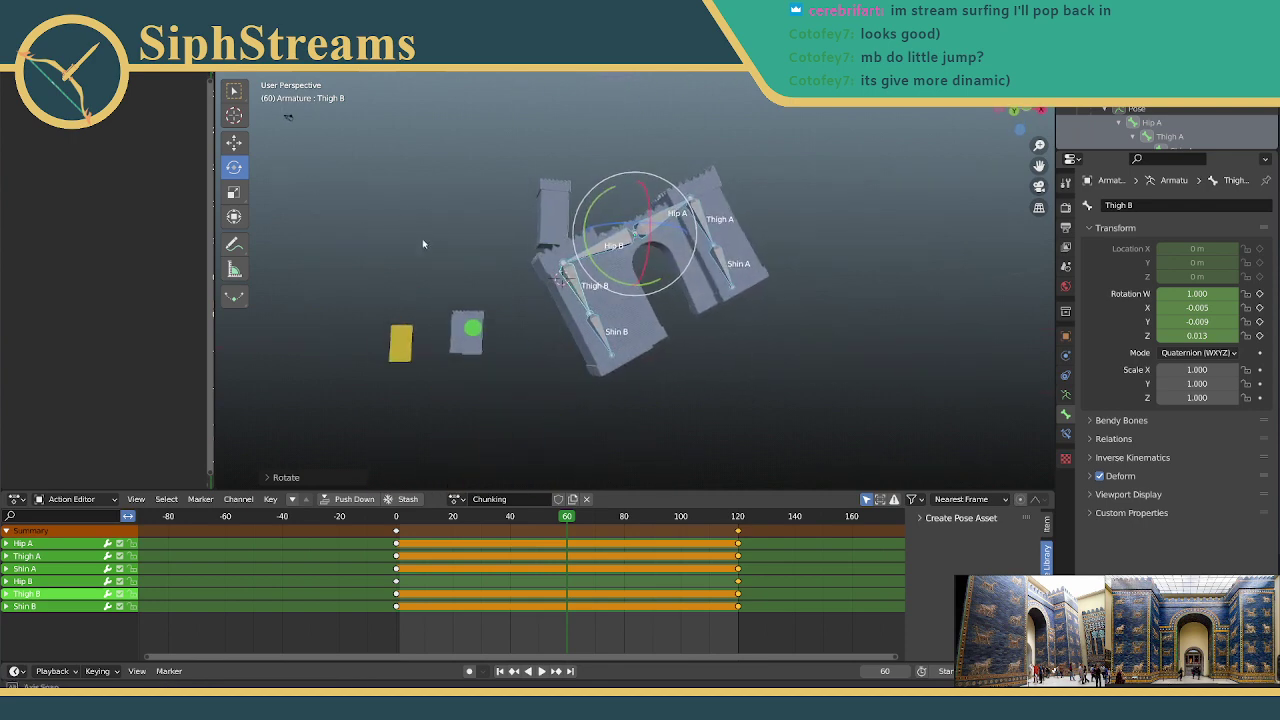
key(space)
drag(566, 516, 482, 516)
key(space)
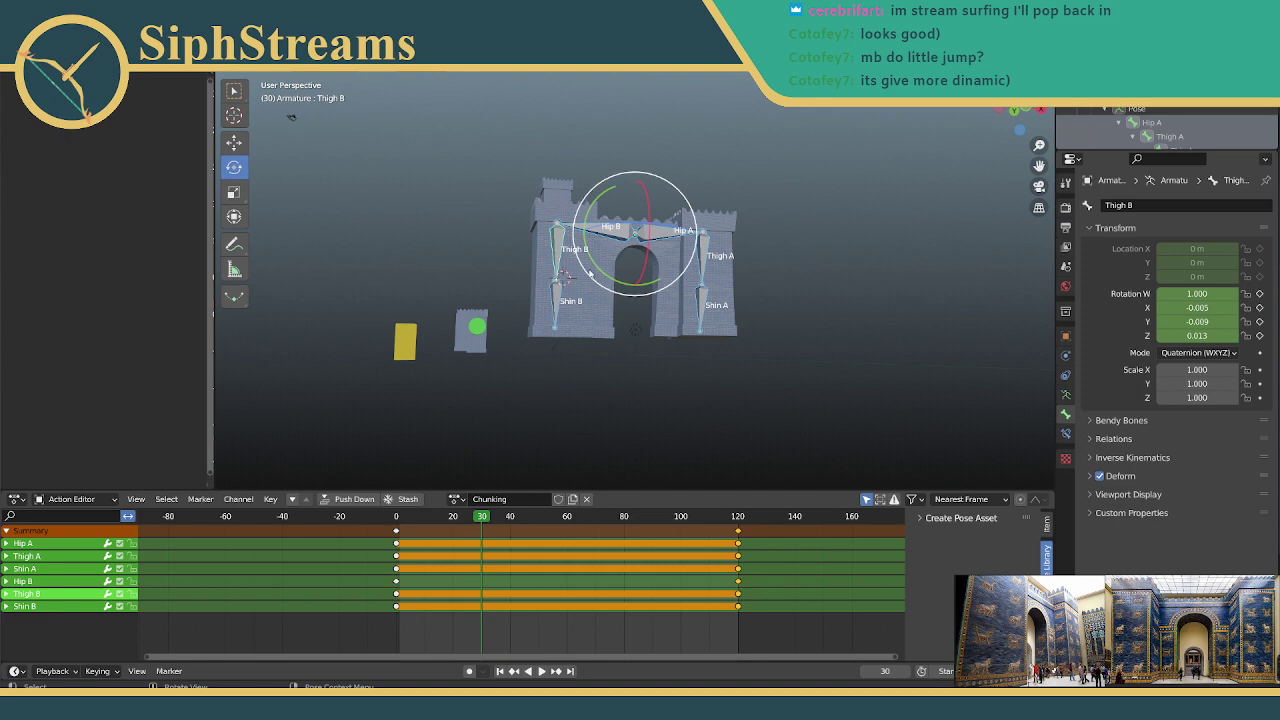
Step: At frame 30, tilt the whole rig sideways and shift it upward
middle_drag(529, 380, 559, 296)
key(r)
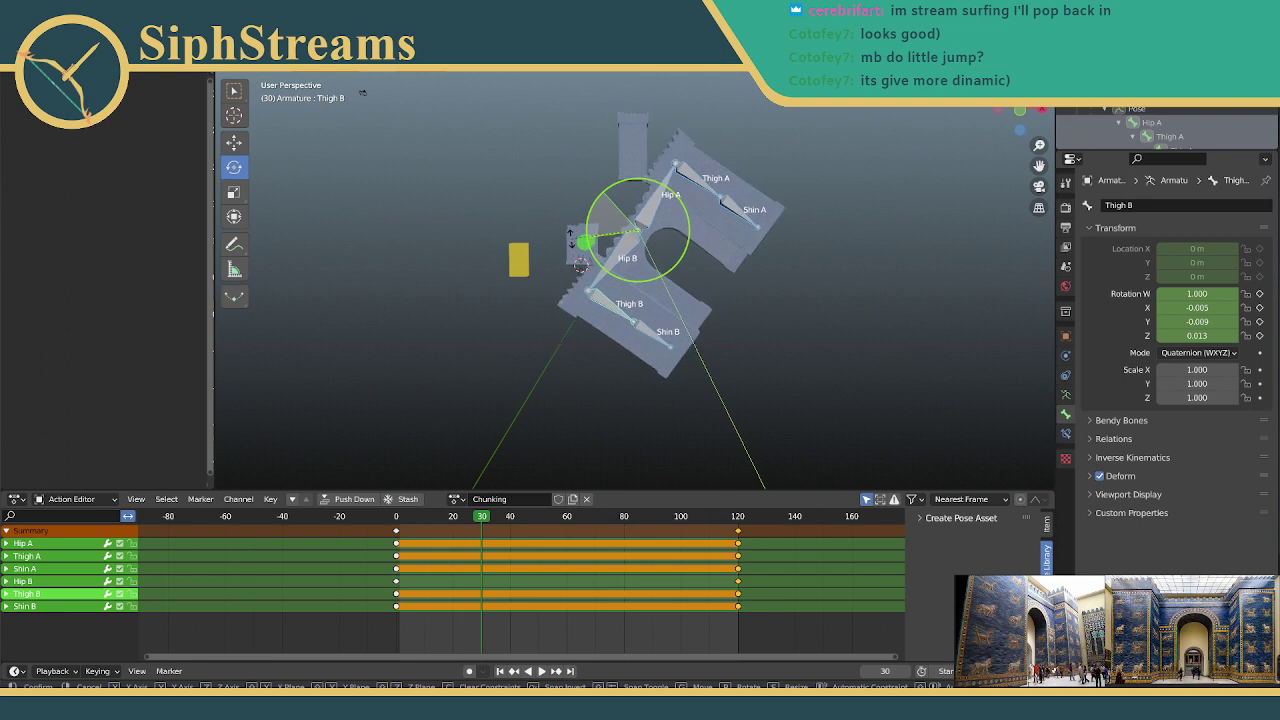
click(572, 241)
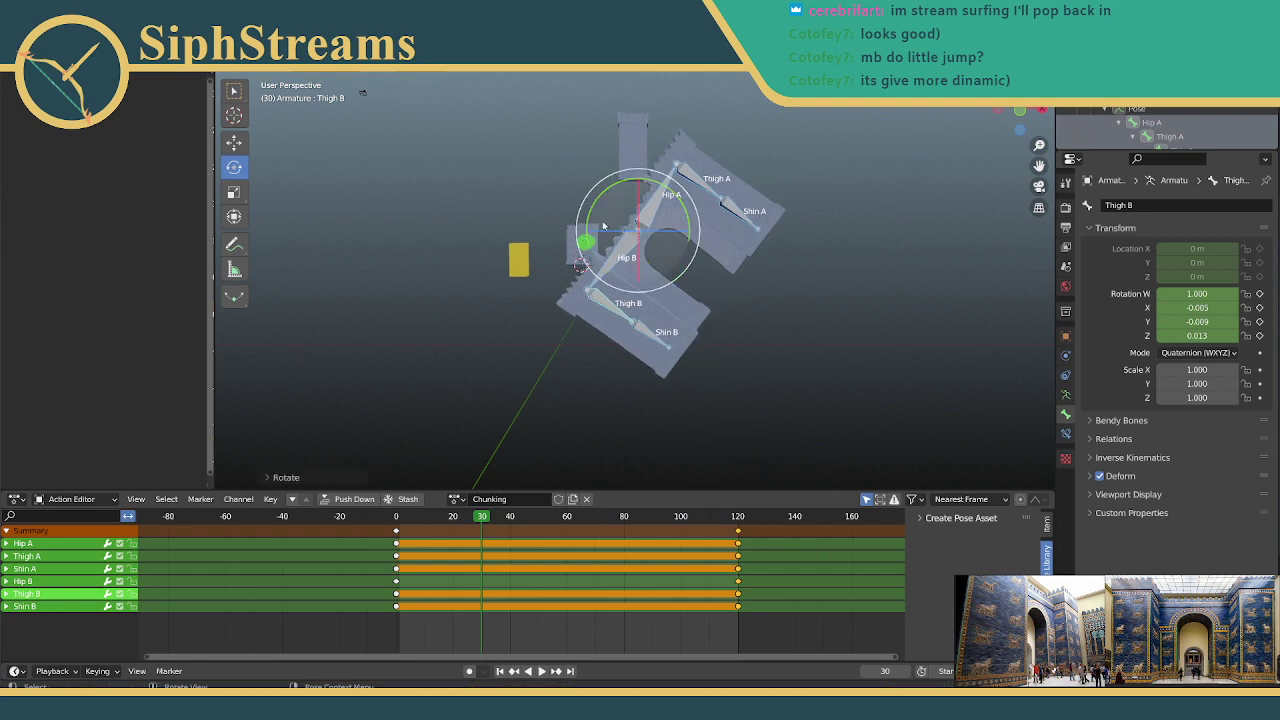
key(shift+space)
key(g)
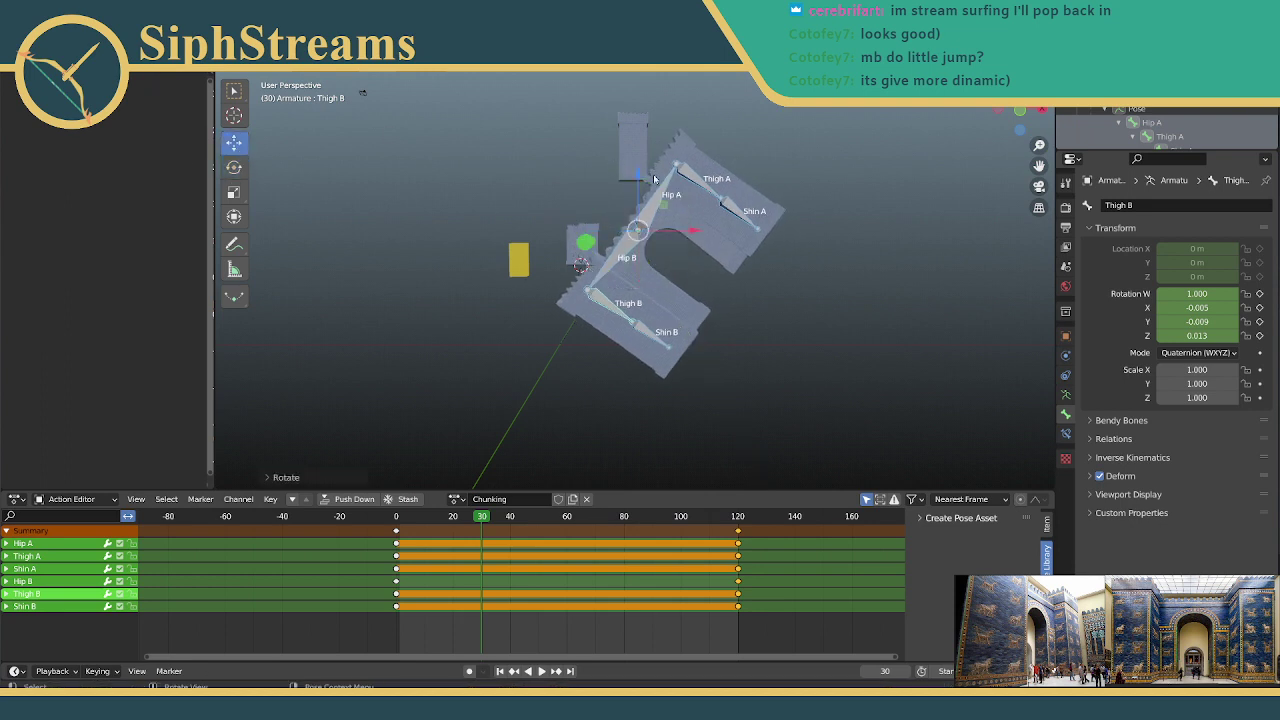
drag(655, 179, 573, 222)
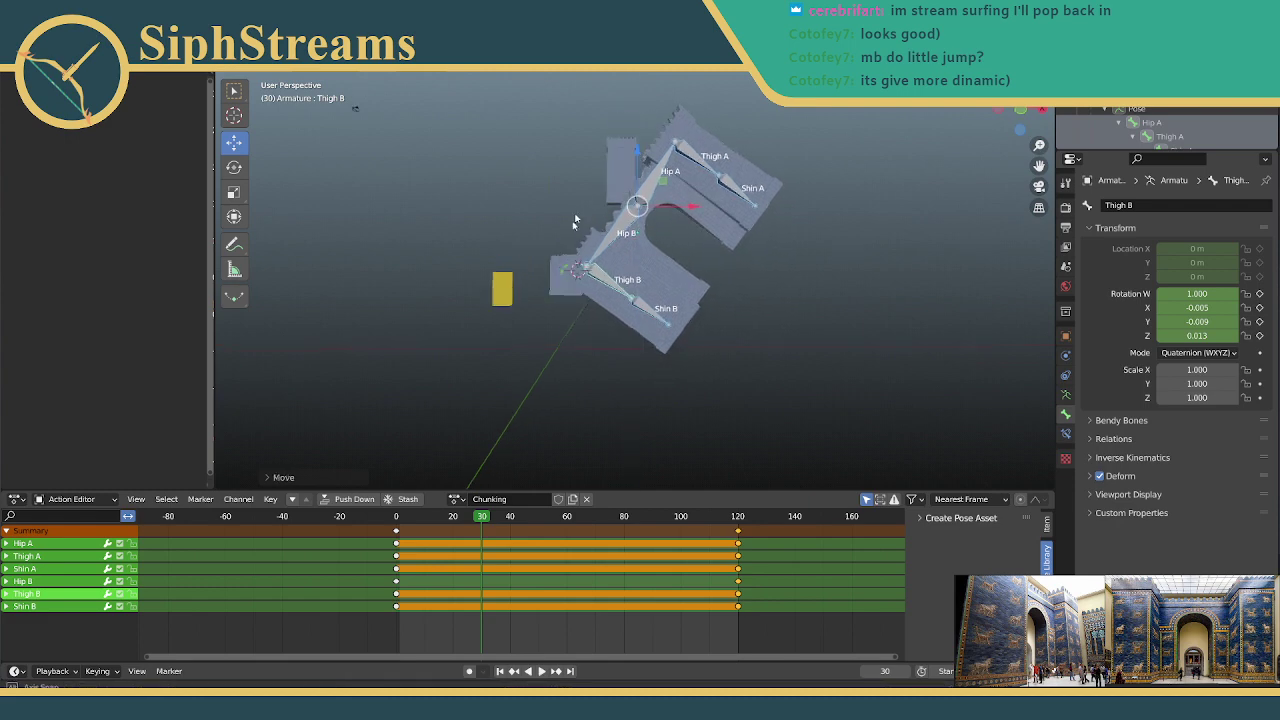
Step: Slide the rig left along X and key location and rotation at frame 30
mouse_move(574, 222)
middle_down()
mouse_move(585, 235)
mouse_move(568, 222)
middle_up()
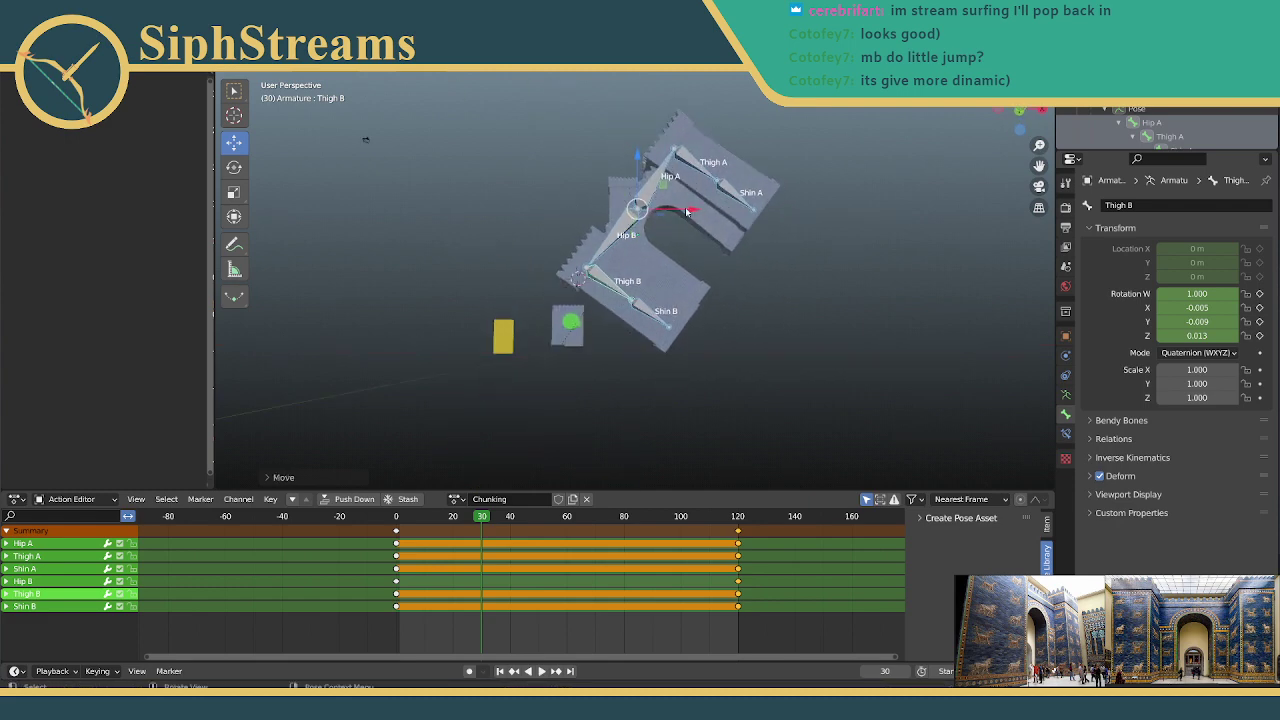
drag(686, 211, 575, 222)
mouse_move(572, 195)
middle_down()
mouse_move(580, 204)
mouse_move(566, 201)
middle_up()
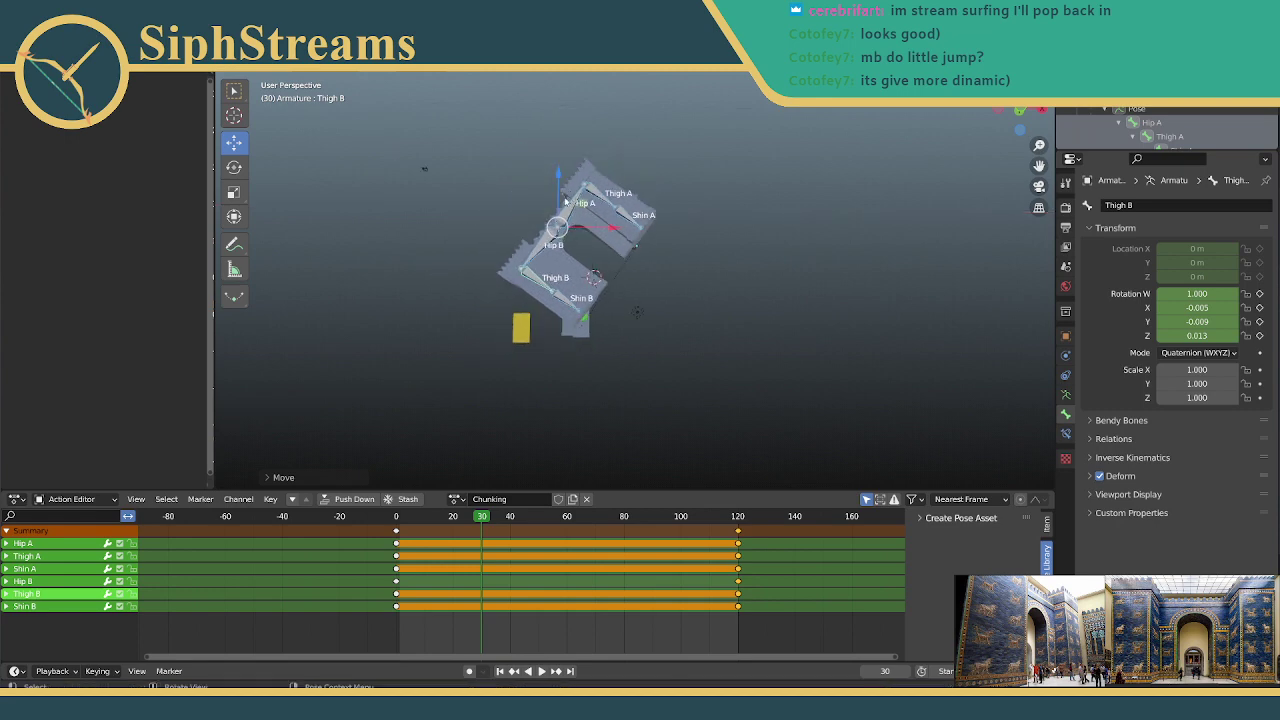
key(i)
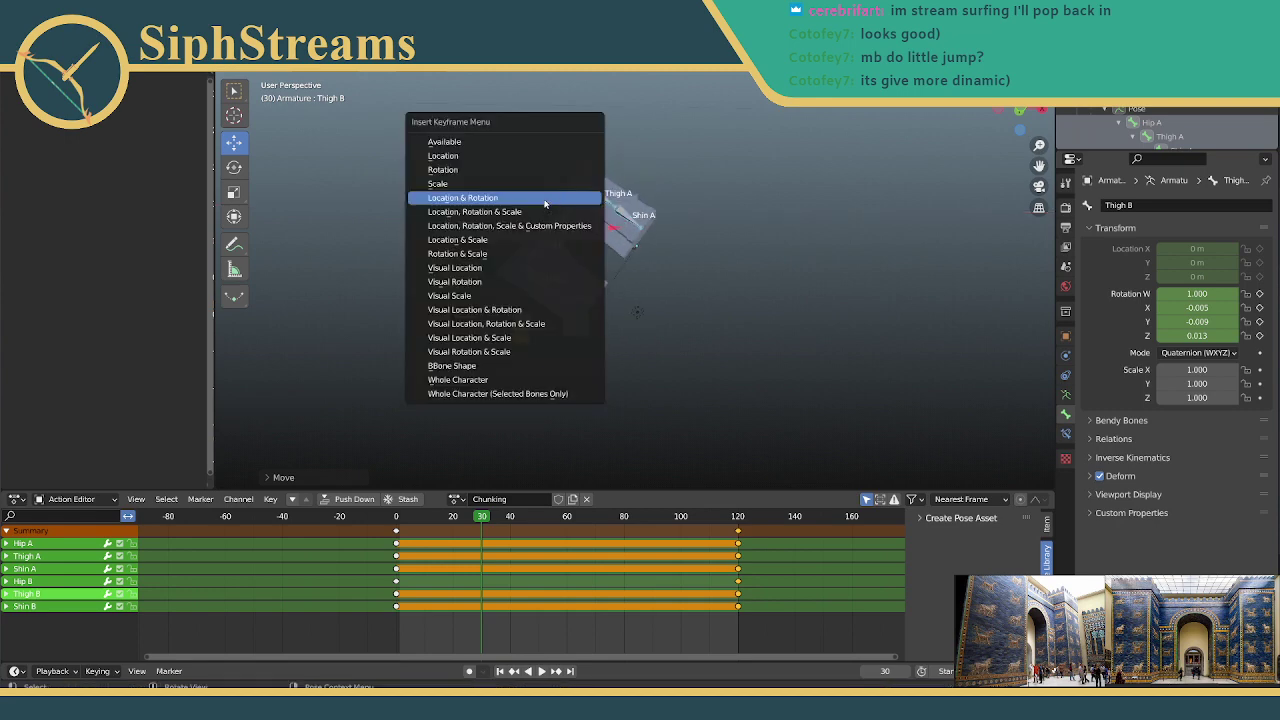
click(545, 199)
Step: Play the Chunking animation from frame 0 to review the motion
click(388, 517)
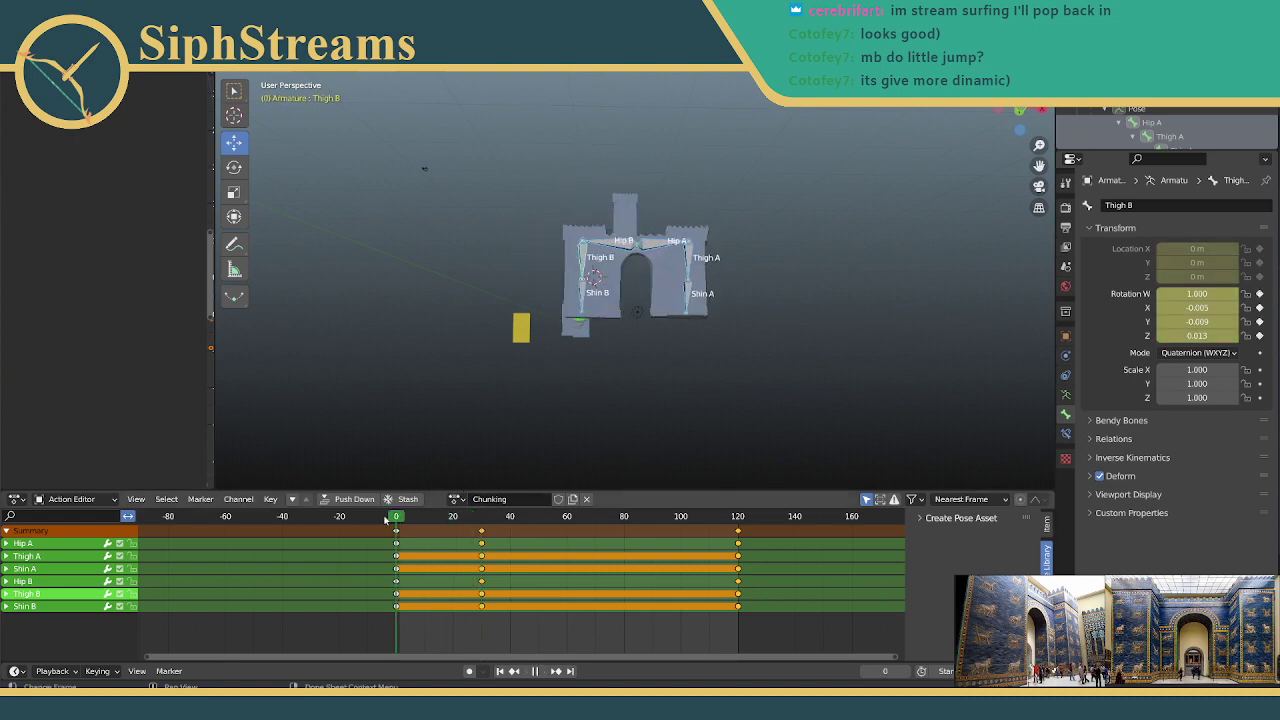
key(space)
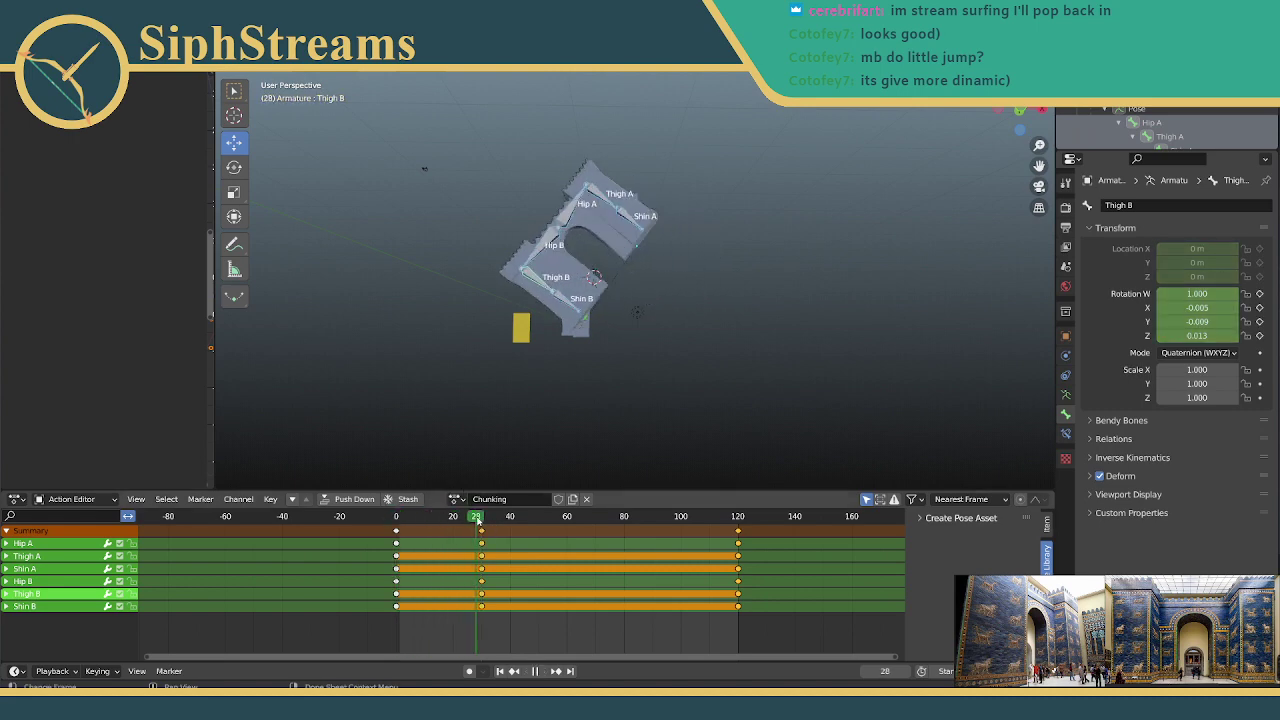
middle_drag(530, 217, 538, 240)
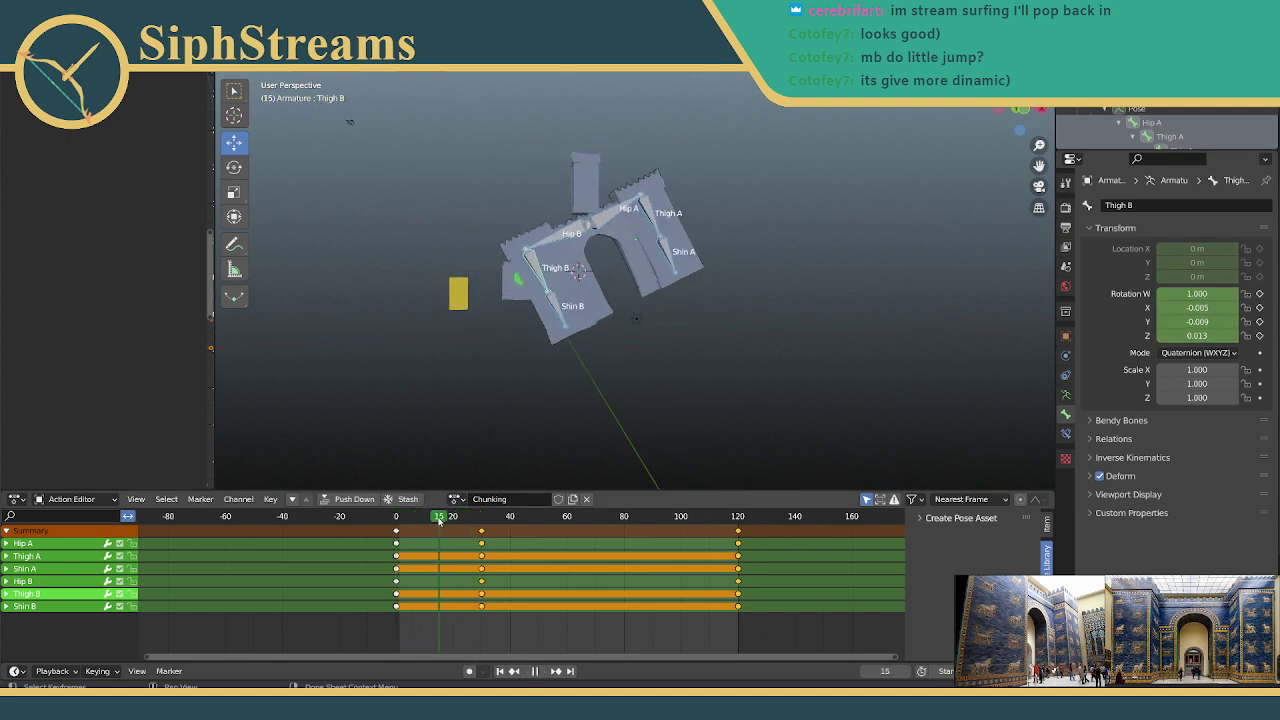
key(space)
middle_drag(603, 281, 592, 255)
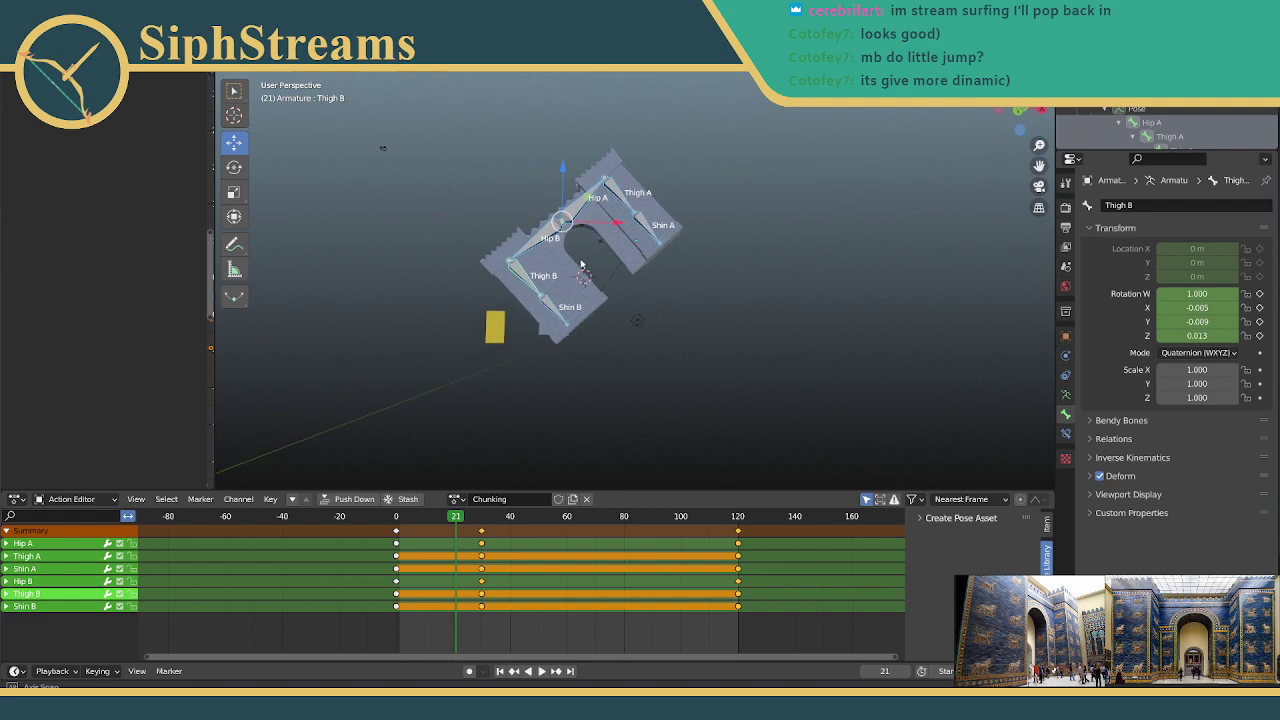
click(396, 514)
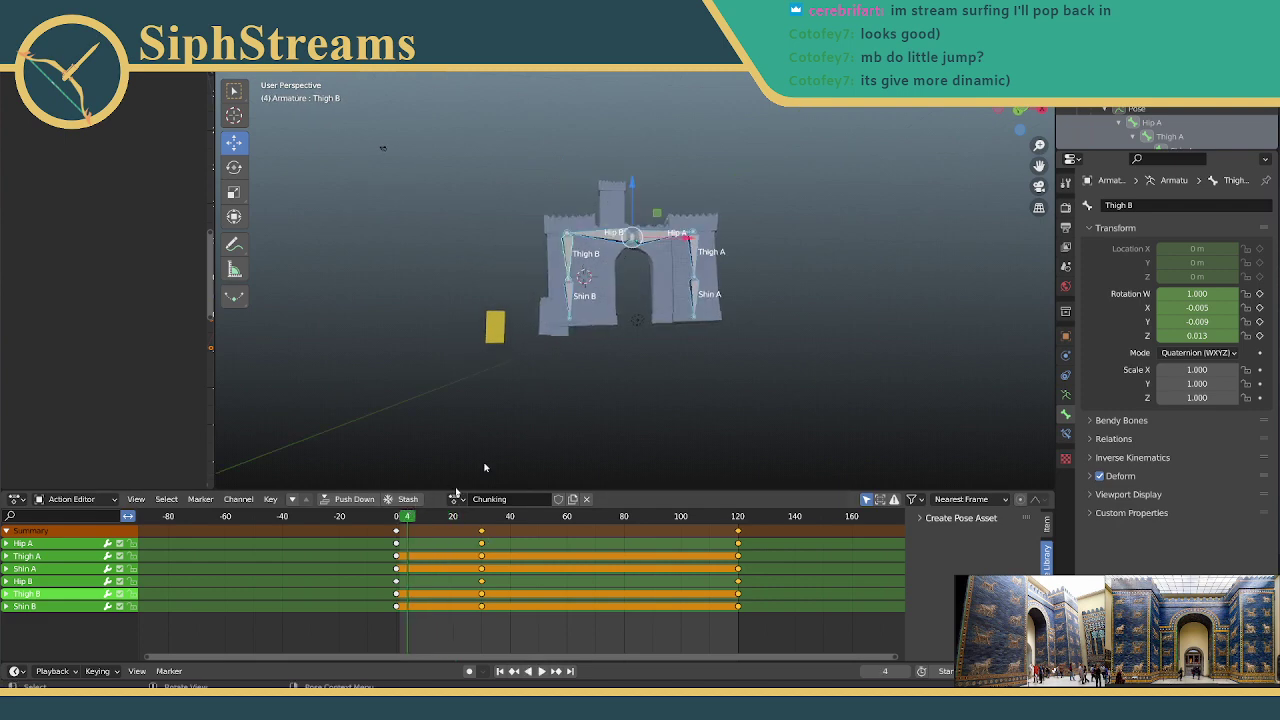
key(space)
key(space)
mouse_move(600, 348)
middle_down()
mouse_move(608, 323)
mouse_move(600, 332)
middle_up()
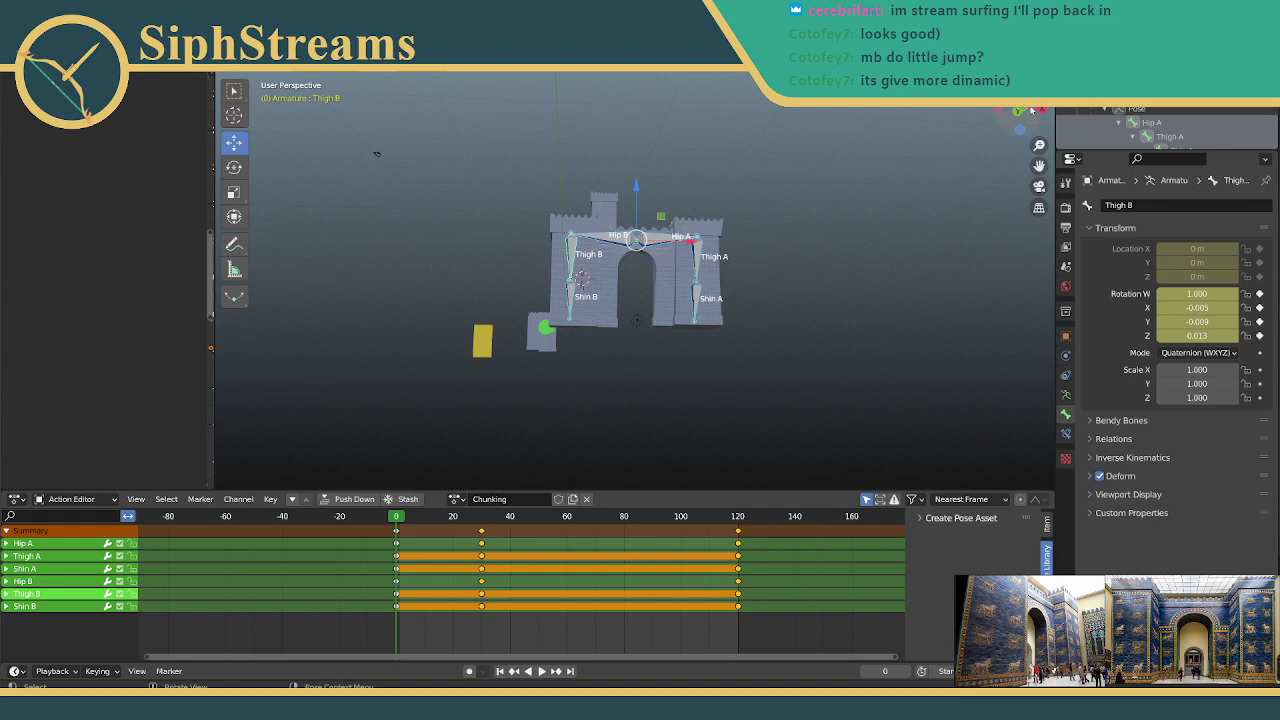
Step: In Front ortho view, lower the rig along Z at frame 0 and key location and rotation
click(1021, 110)
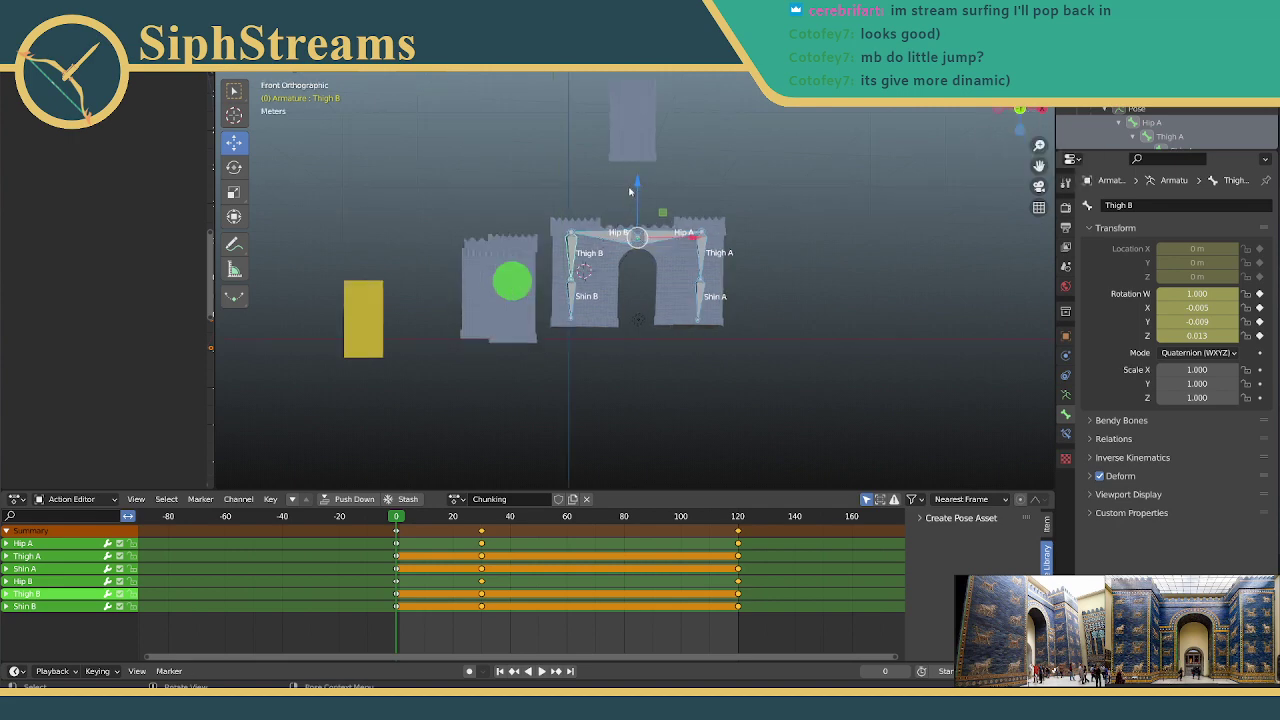
drag(637, 180, 637, 195)
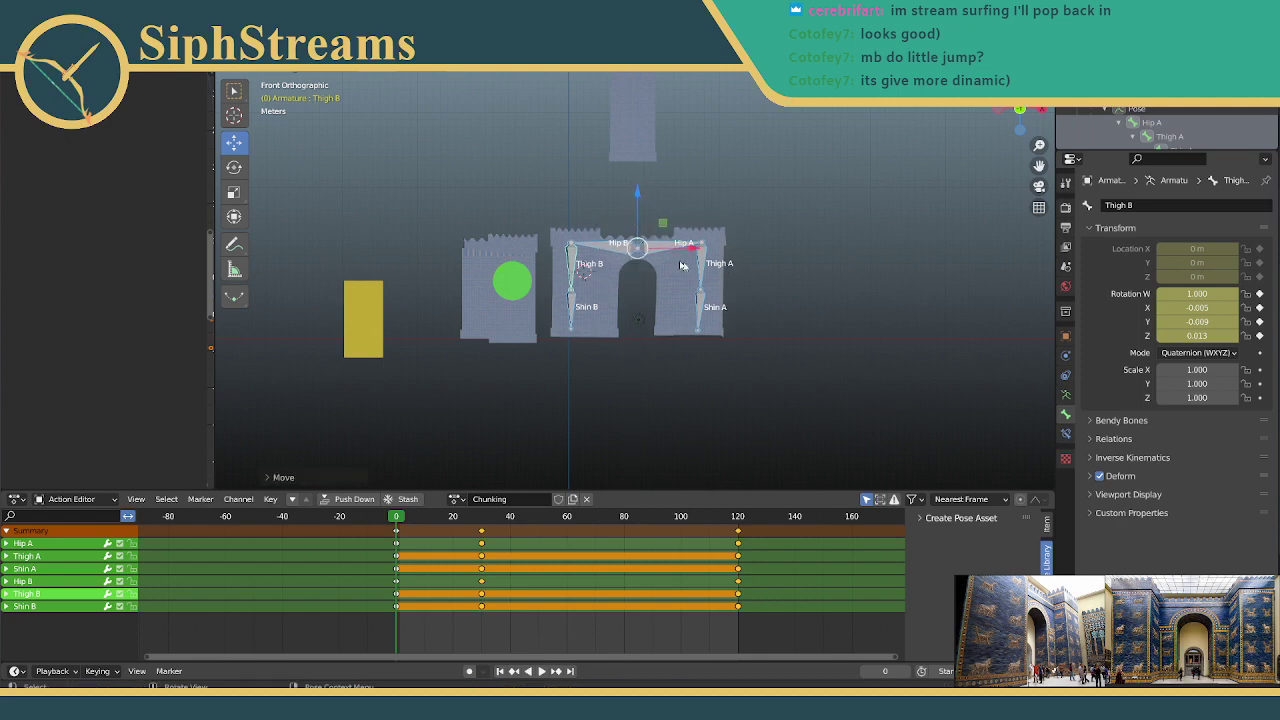
key(i)
click(478, 222)
Step: Lower the rig slightly along Z at frame 120 and key location and rotation
click(739, 517)
drag(637, 195, 633, 201)
key(i)
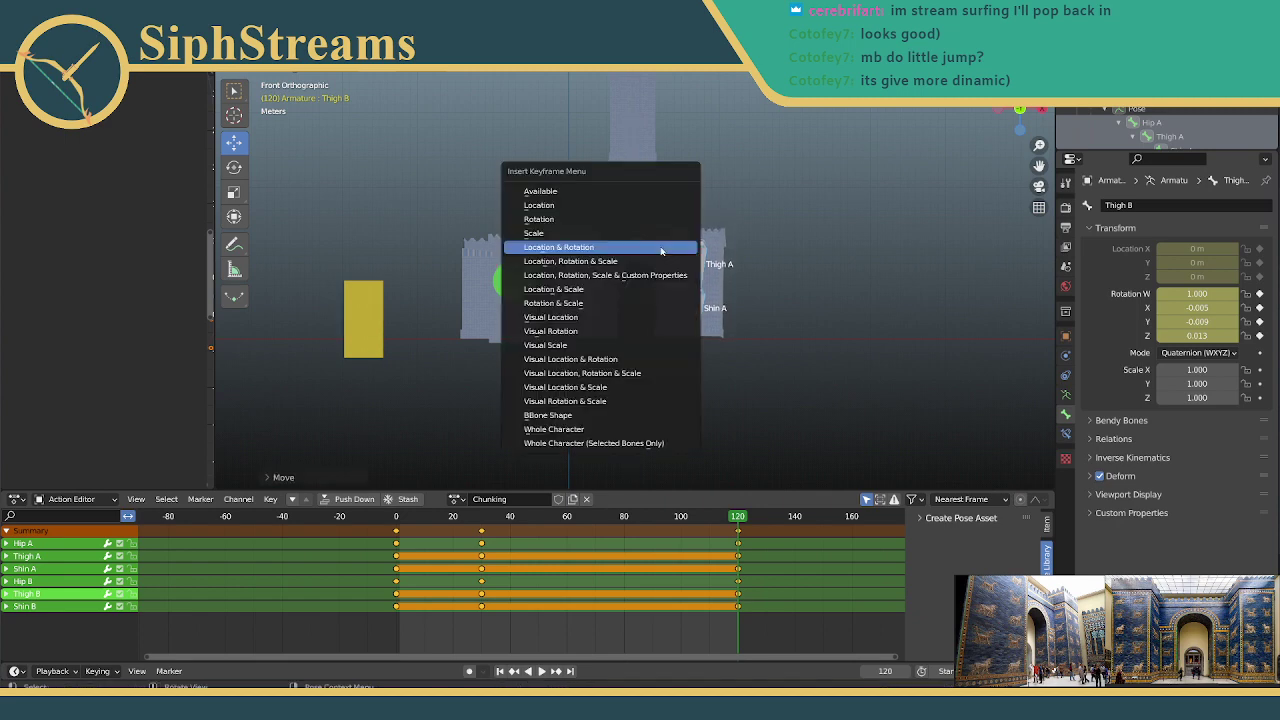
click(655, 249)
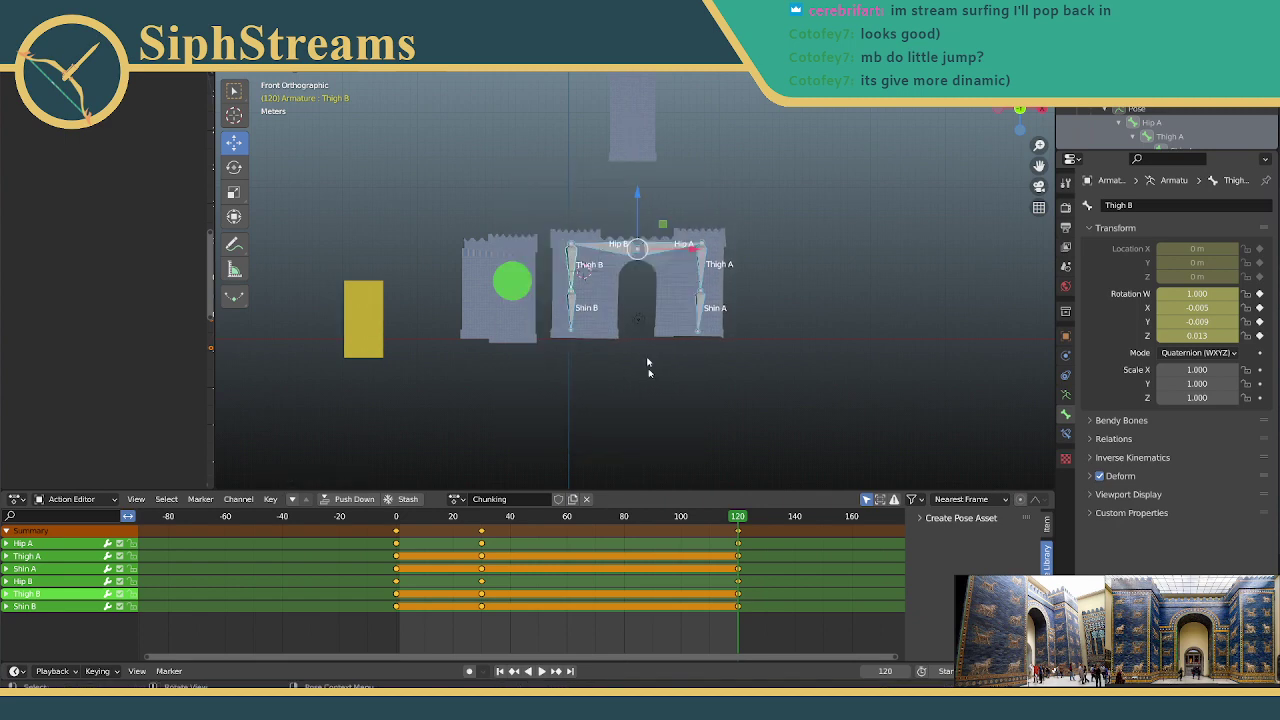
click(694, 536)
Step: Play through the Chunking walk to frame 120, then stop and park at frame 60
click(540, 671)
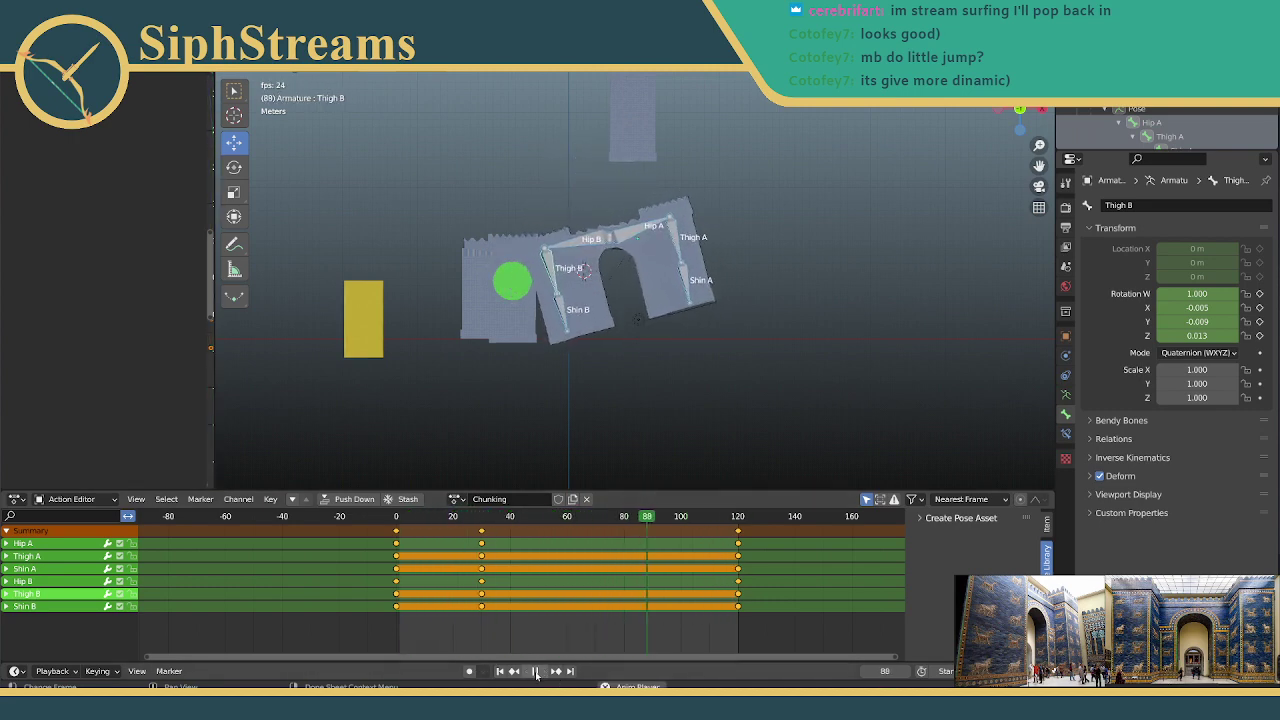
click(536, 671)
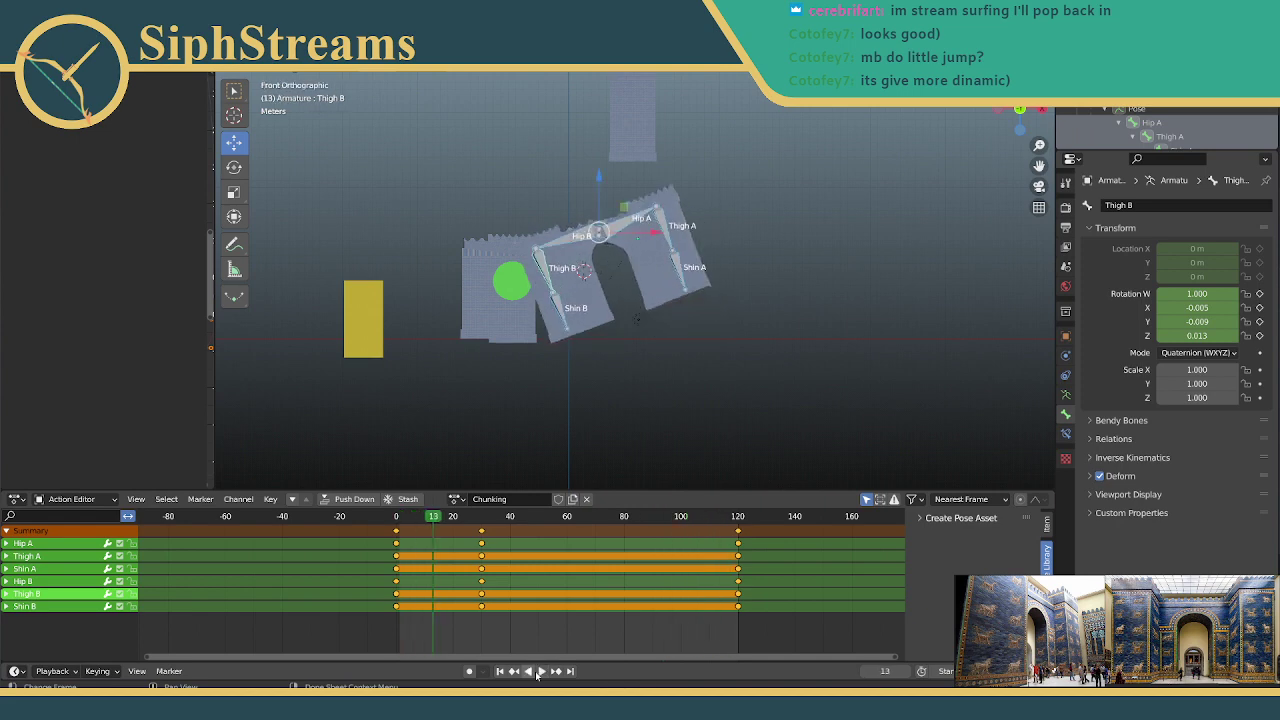
middle_drag(623, 331, 642, 353)
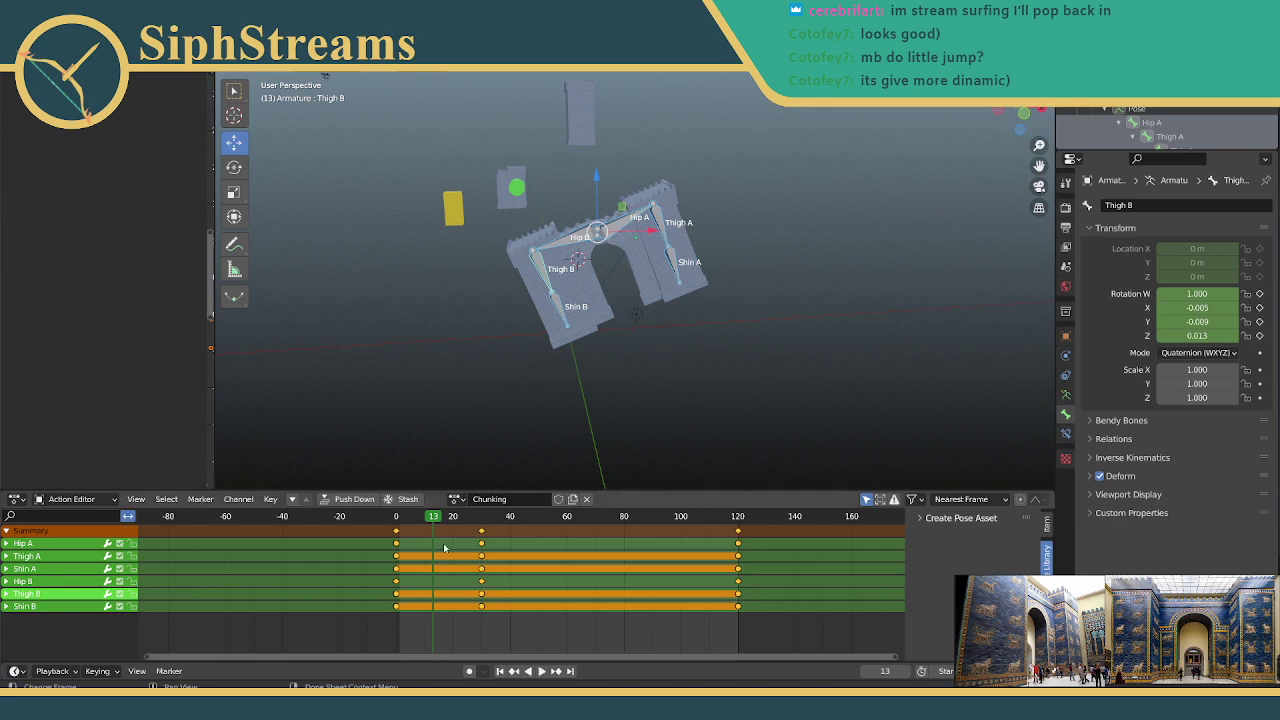
key(space)
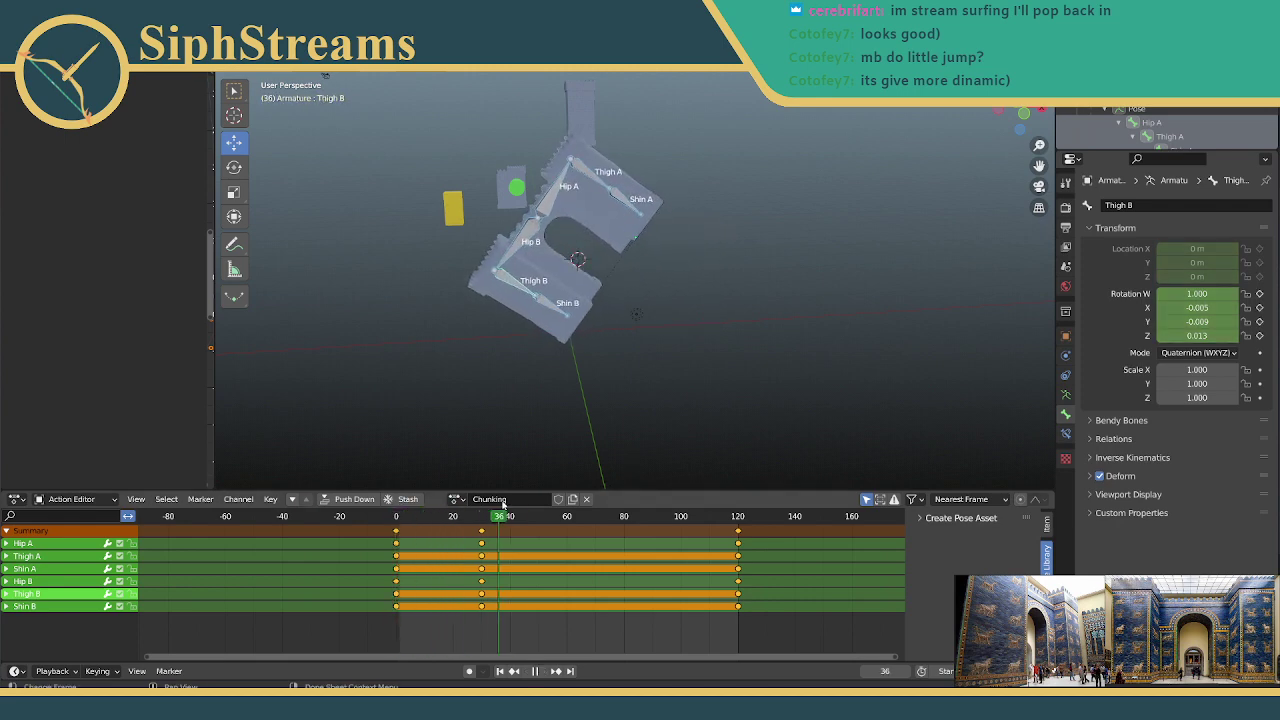
drag(503, 505, 738, 507)
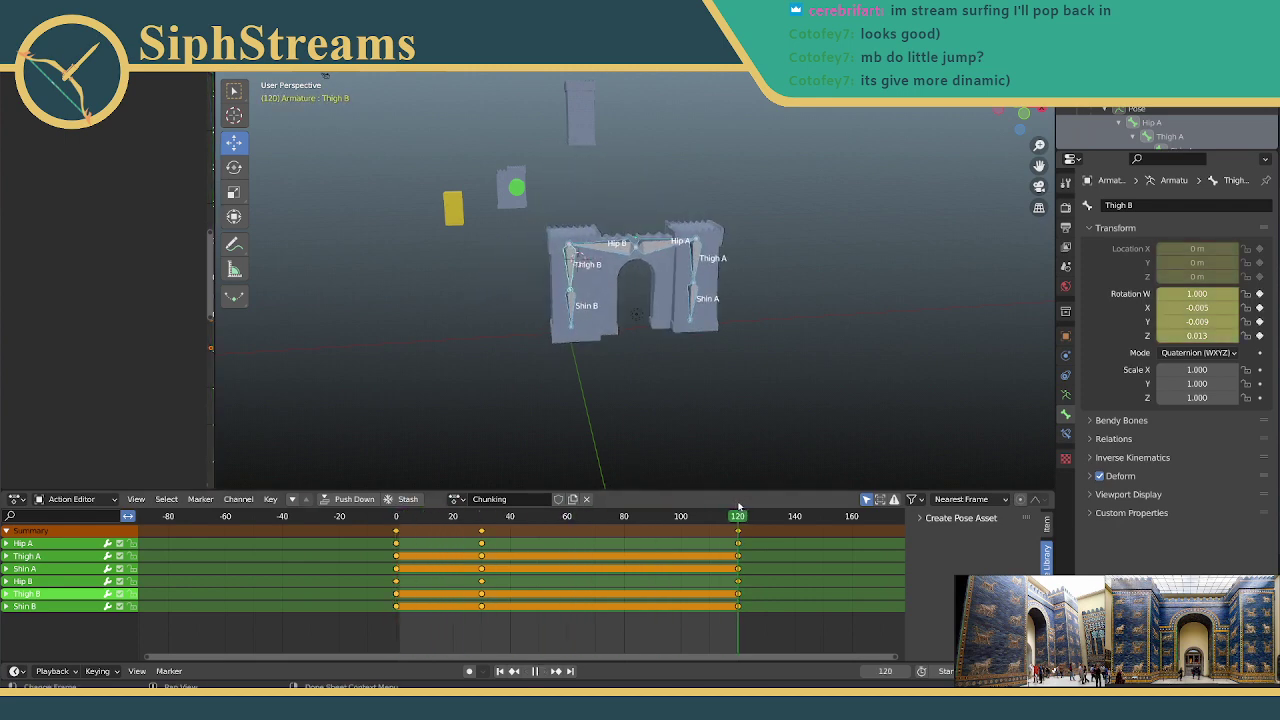
key(space)
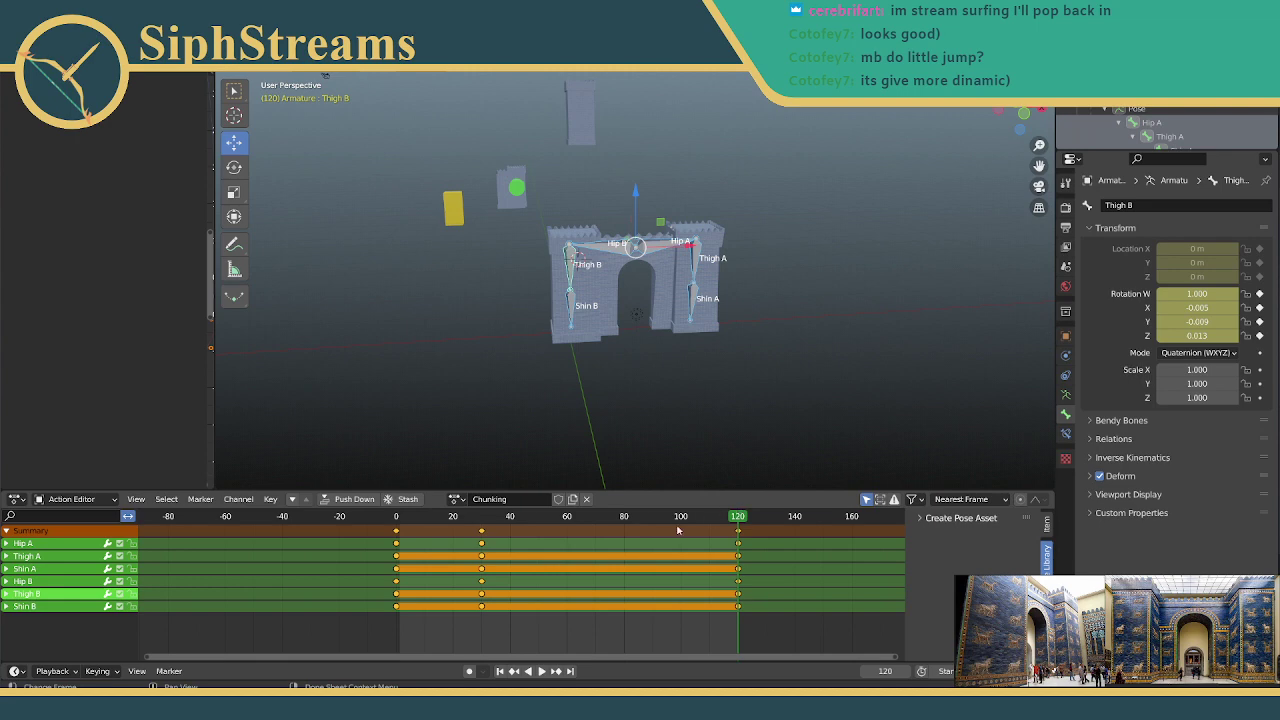
click(567, 516)
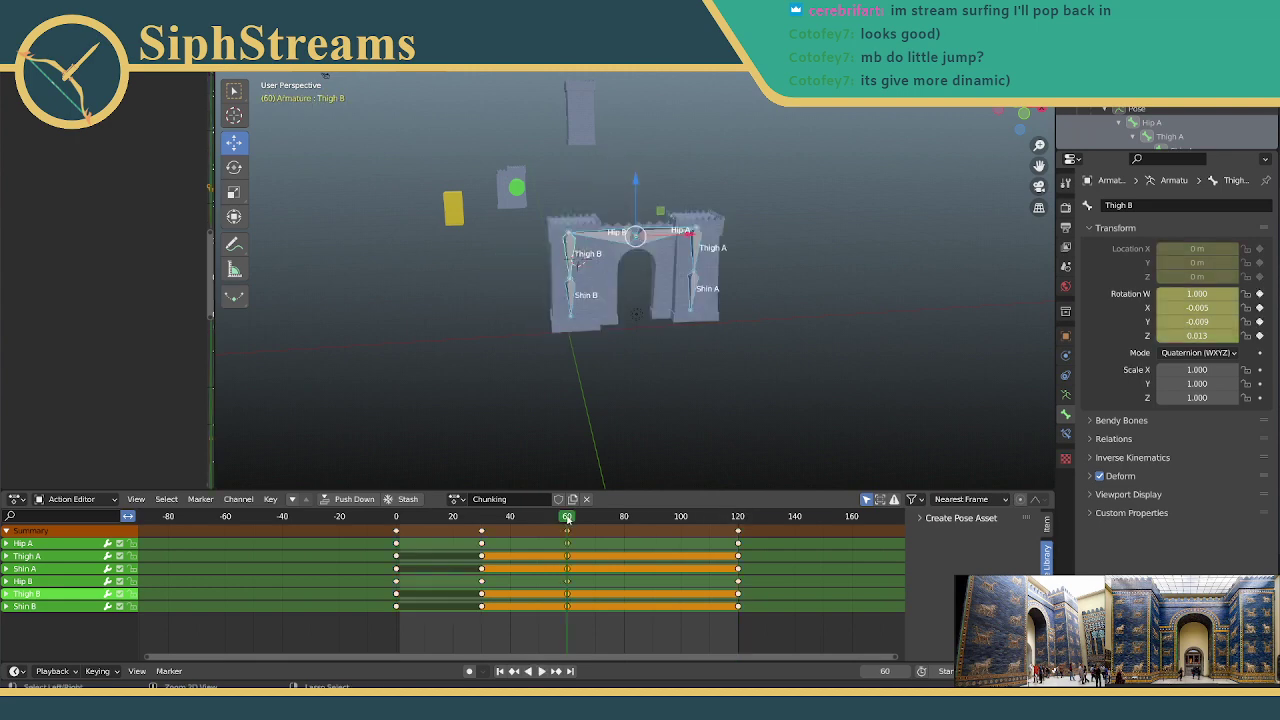
Step: Preview the Chunking walk from frames 30 and 60 through to frame 90
key(space)
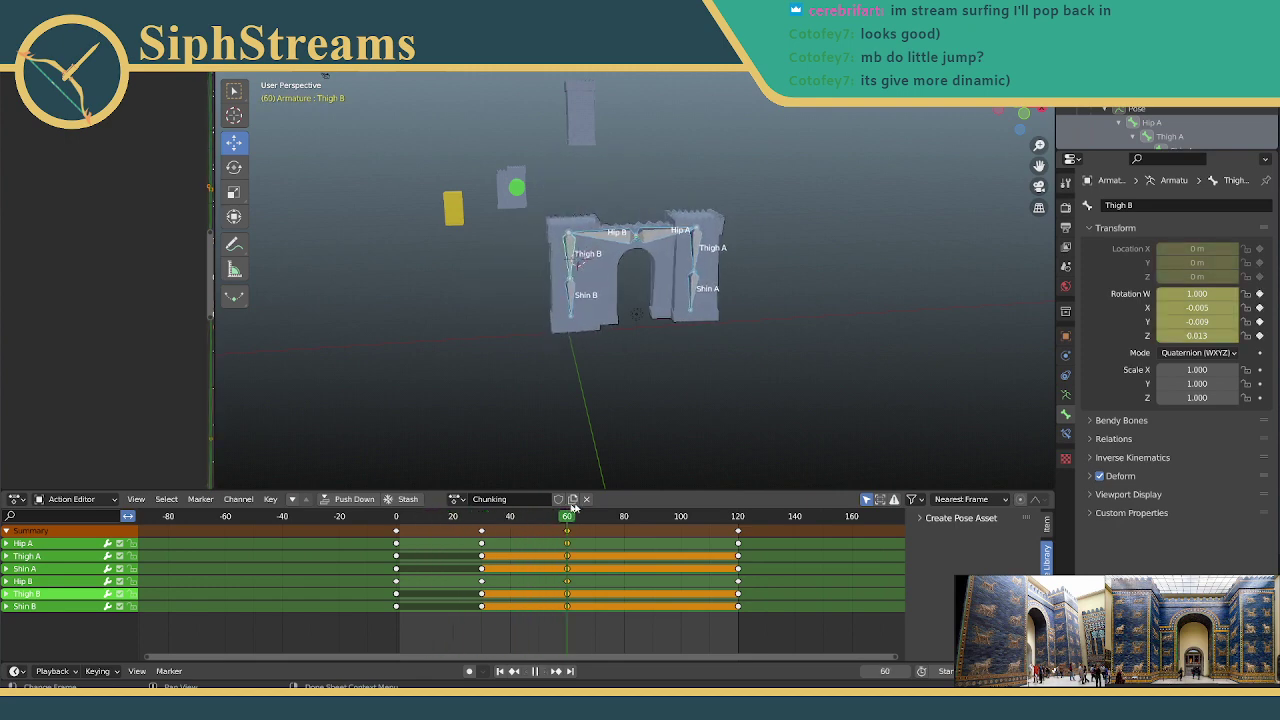
key(space)
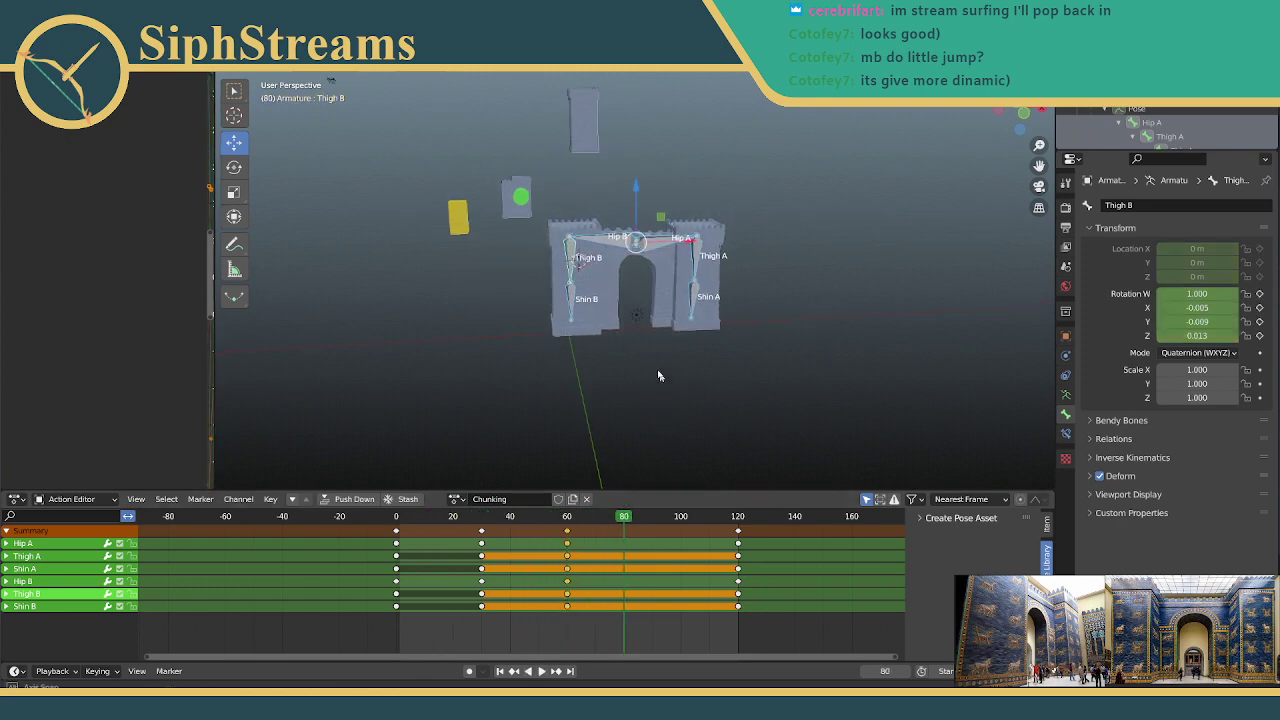
click(482, 516)
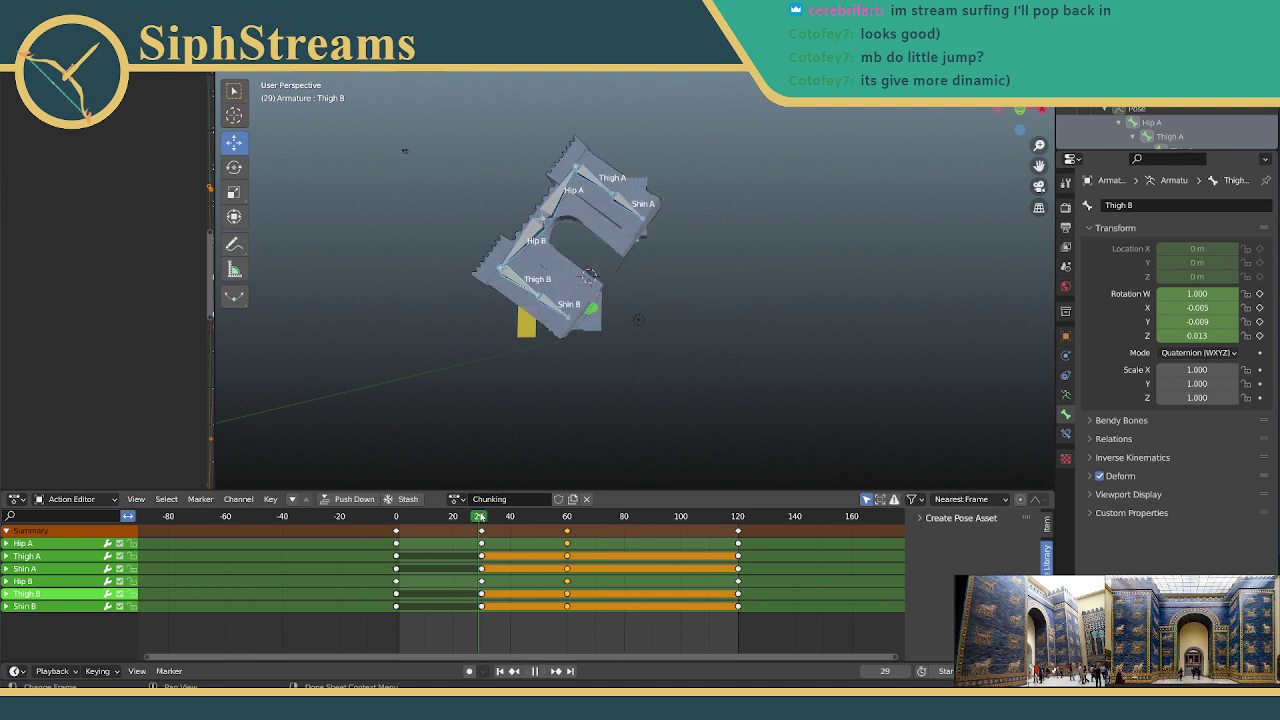
key(space)
key(Escape)
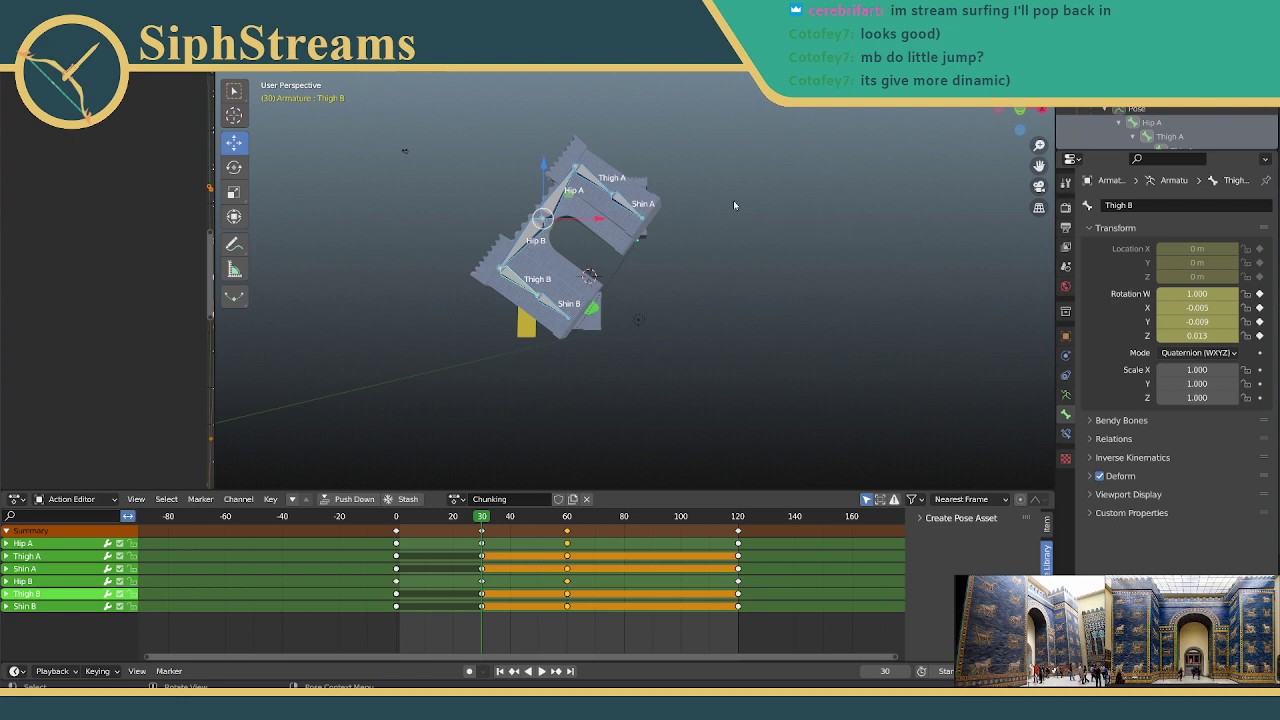
click(566, 517)
key(space)
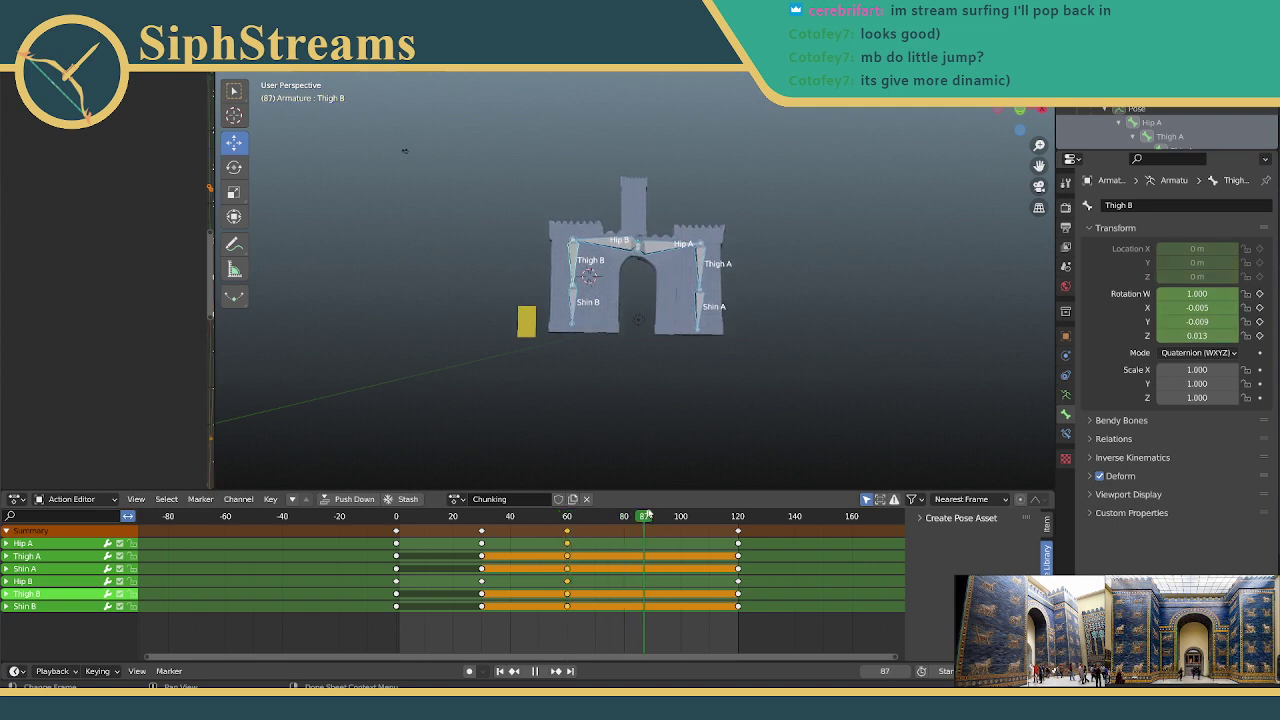
drag(648, 514, 654, 513)
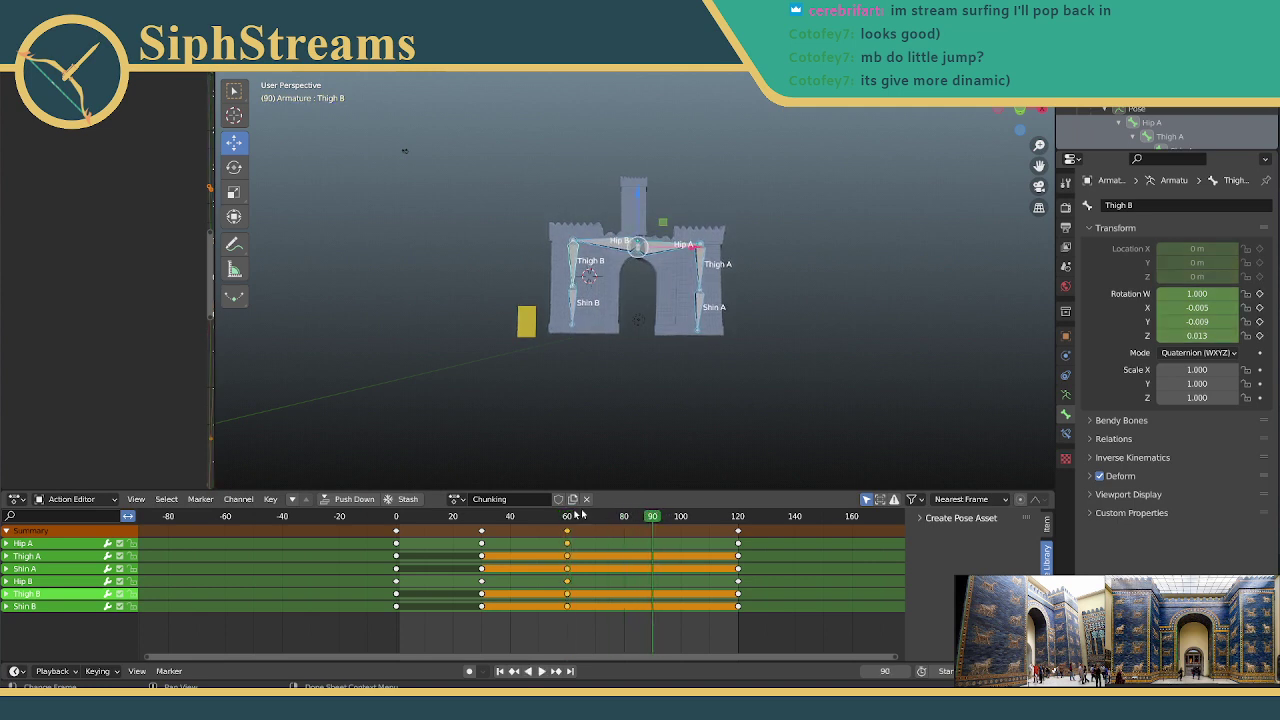
Step: Clear the selection and select every keyframe from frame 60 onward
key(alt+a)
drag(585, 520, 707, 523)
click(757, 631)
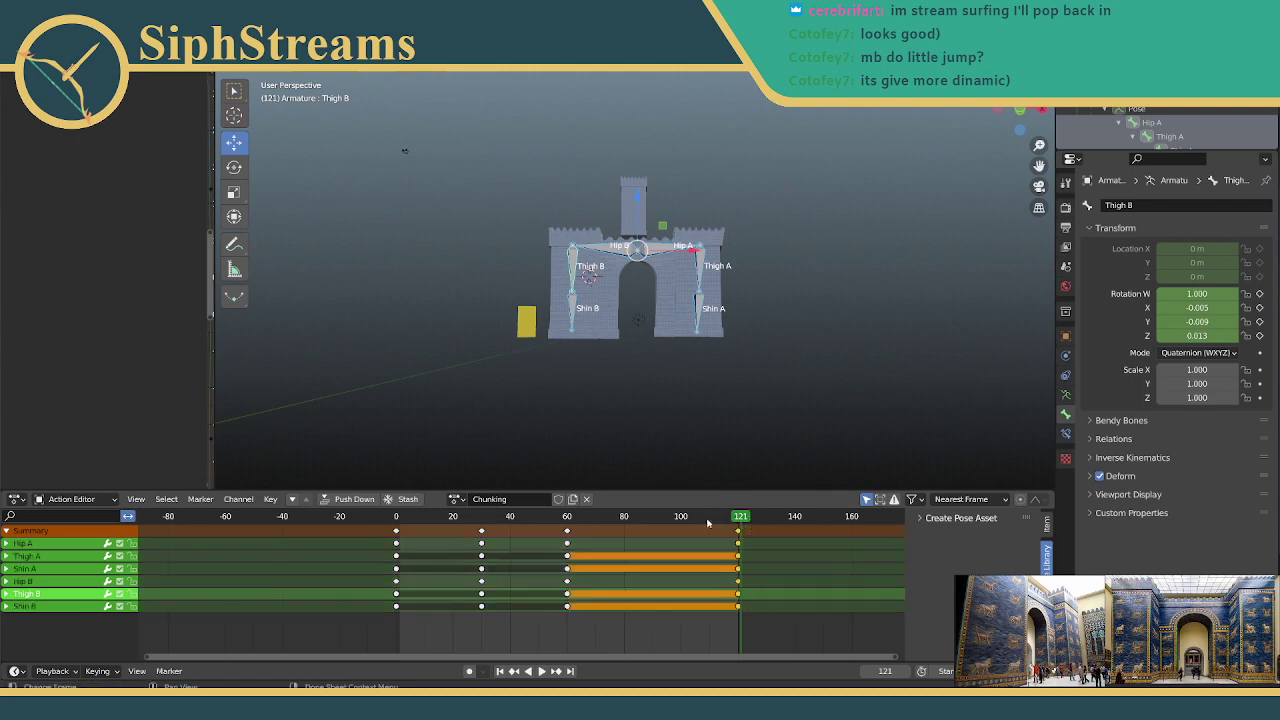
click(567, 516)
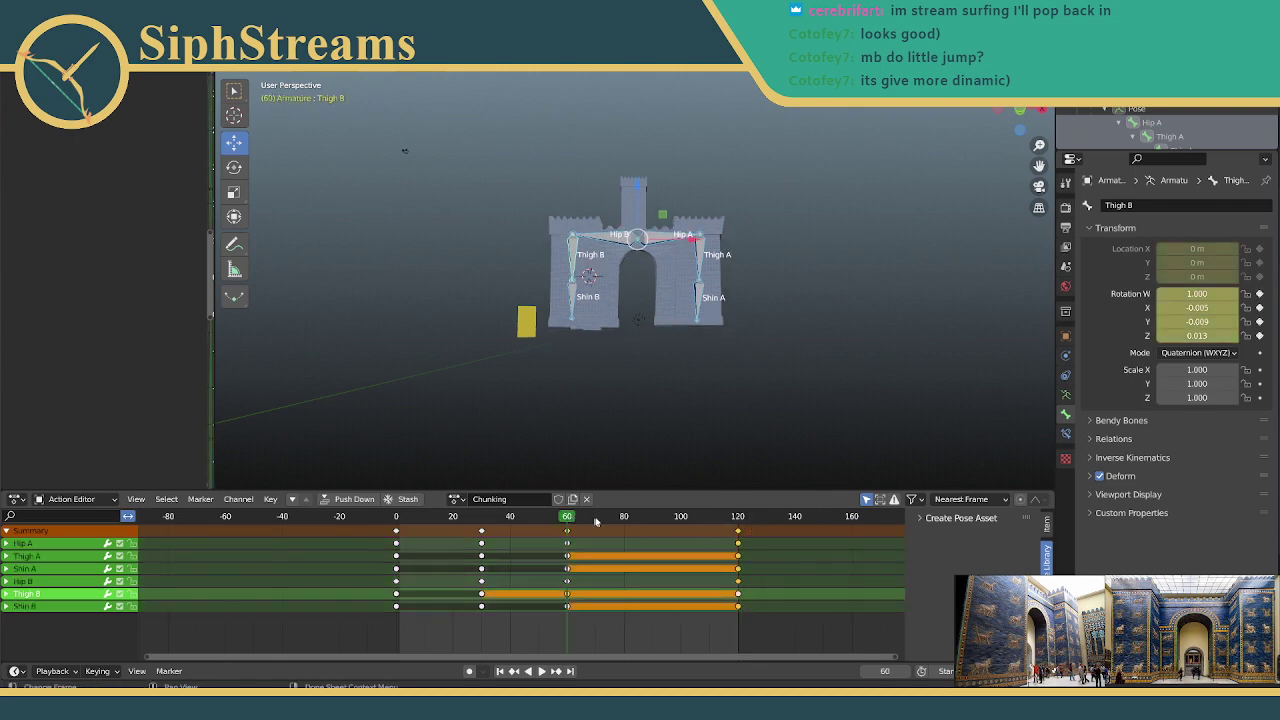
key(bracketright)
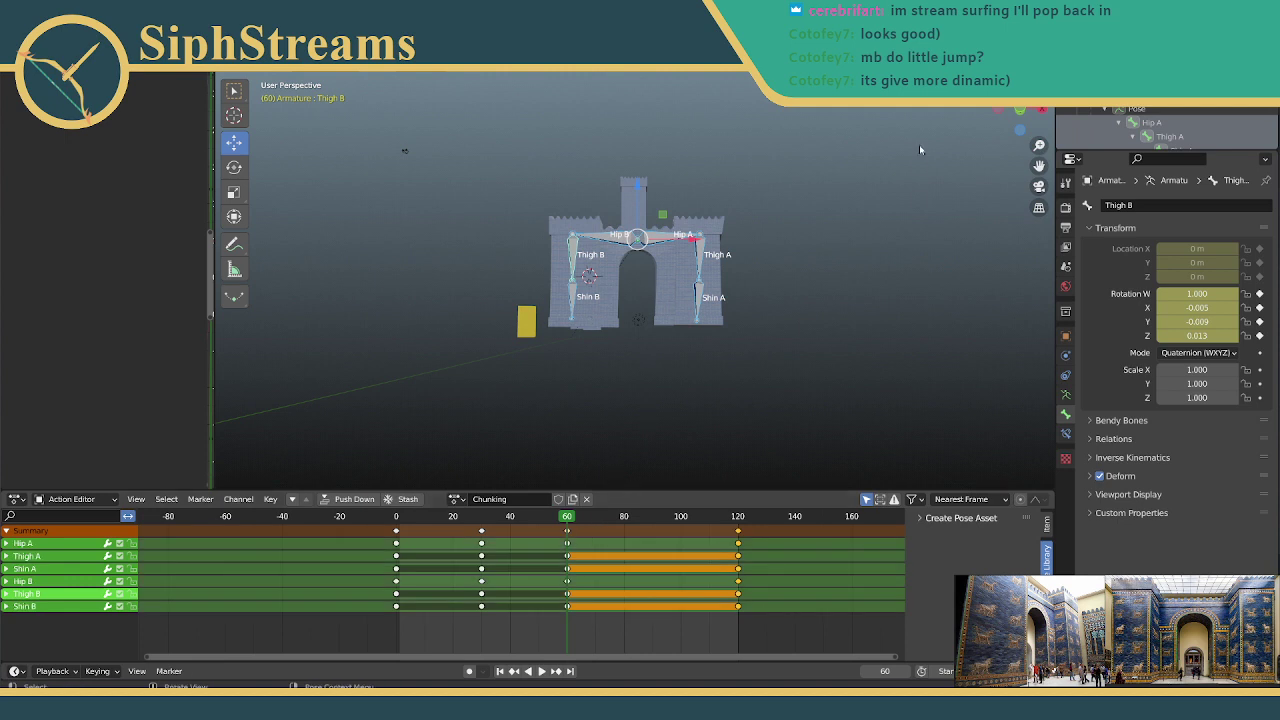
Step: In Front view, lower the bones slightly on Z and key location and rotation at frame 60
click(1013, 110)
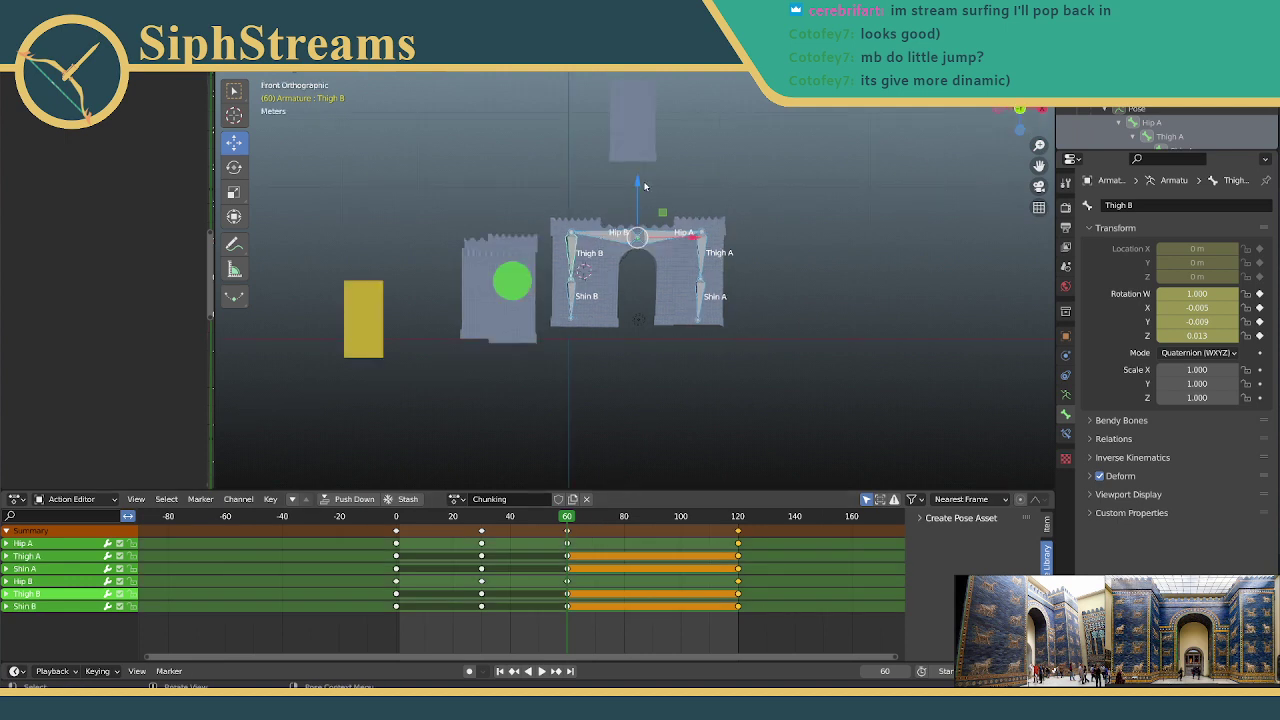
drag(638, 187, 634, 220)
key(i)
click(578, 218)
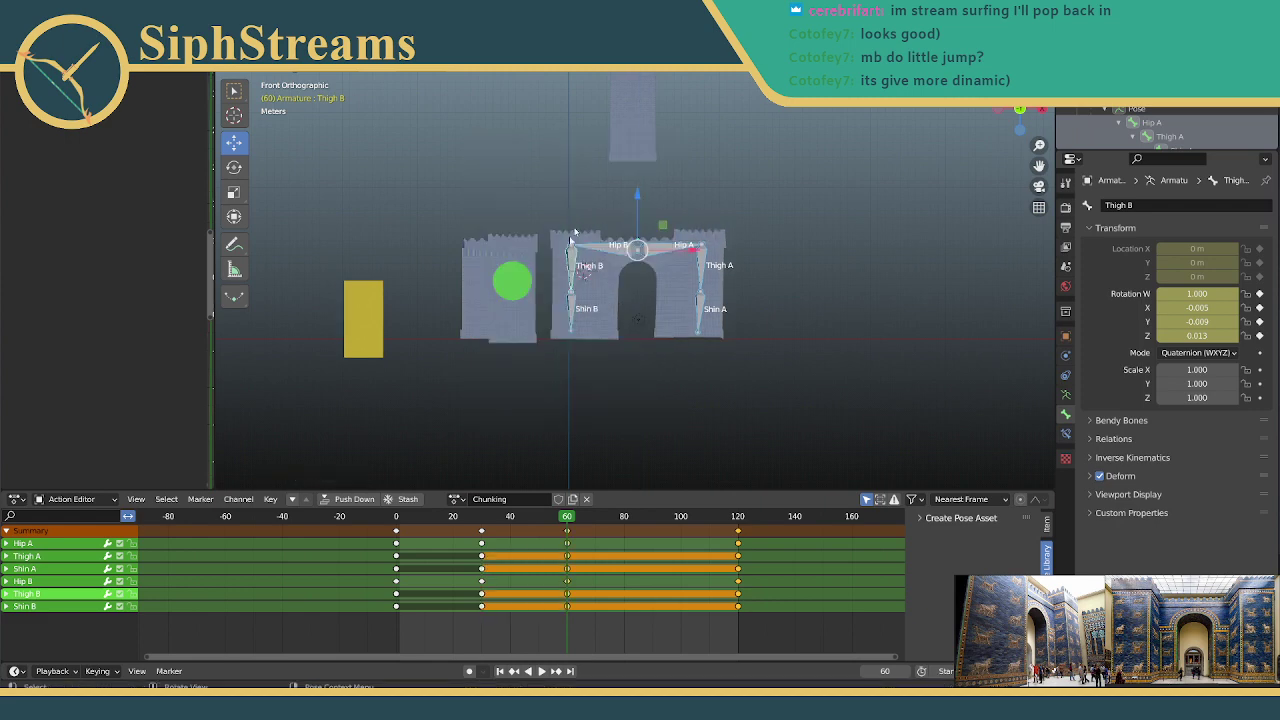
click(616, 460)
key(space)
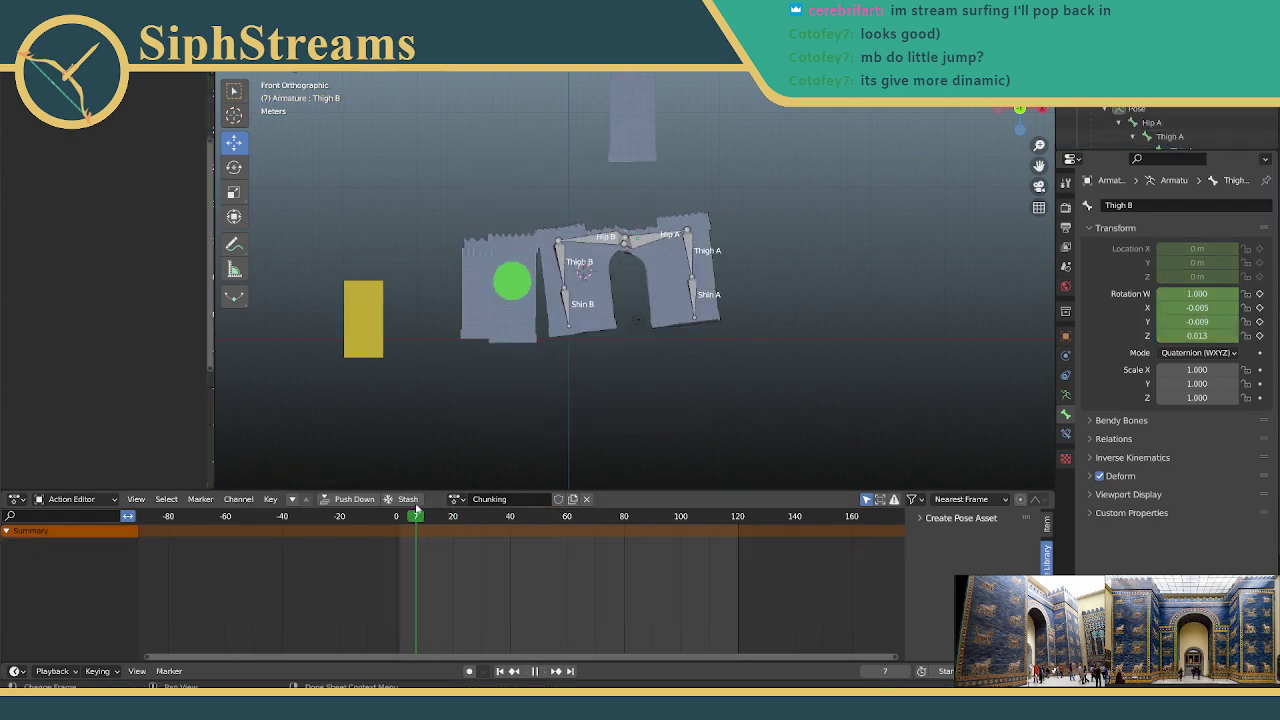
drag(475, 508, 585, 468)
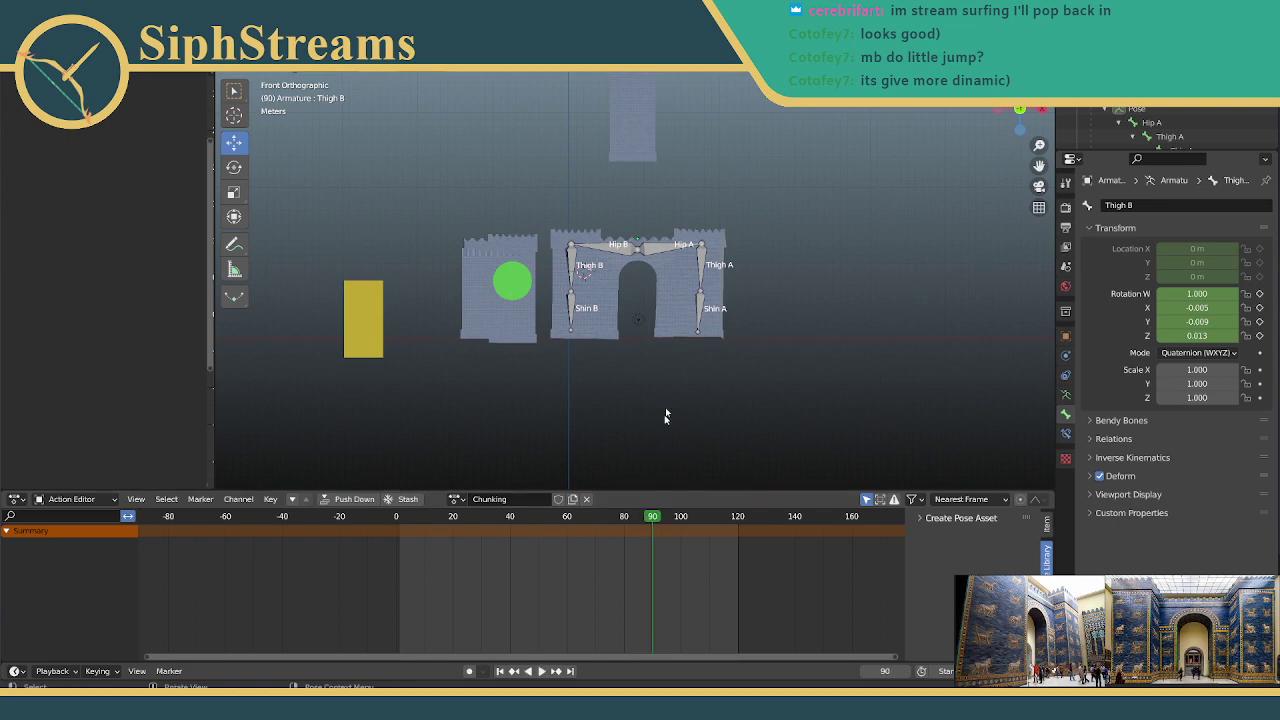
Step: At frame 90, rotate all six bones clockwise, then raise the rig and shift it right
drag(544, 200, 741, 385)
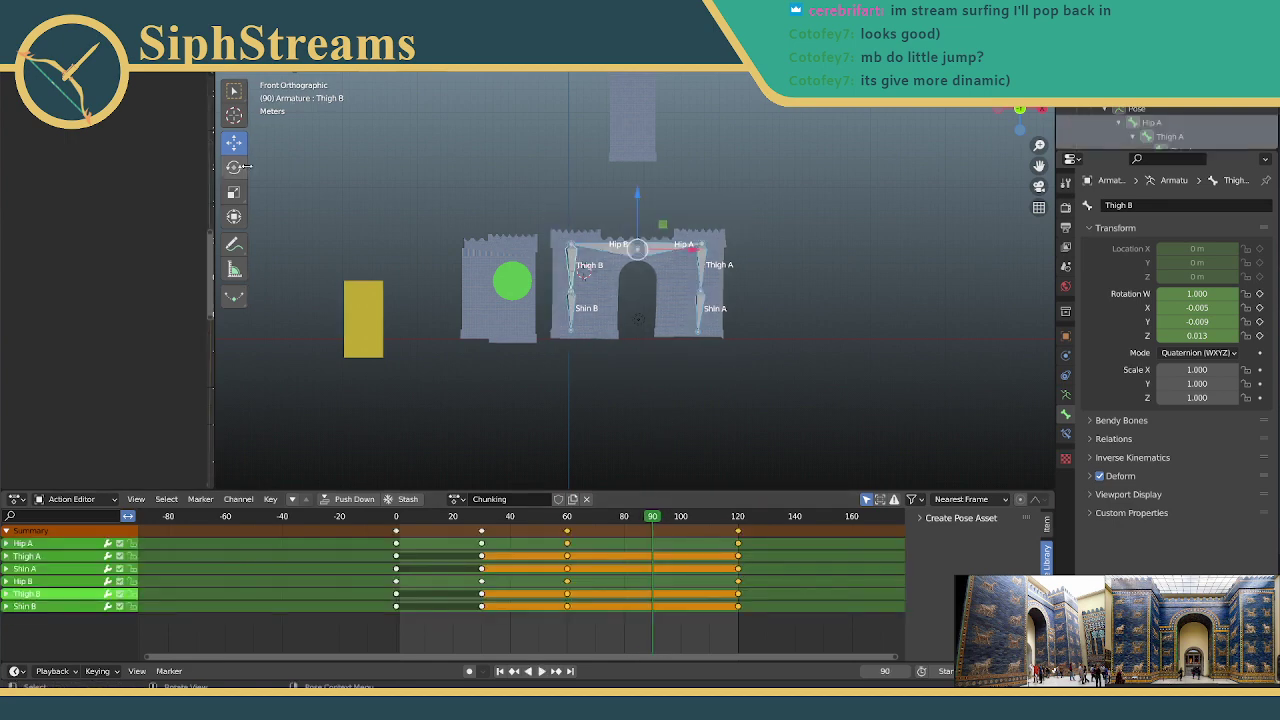
drag(648, 202, 793, 250)
click(235, 144)
drag(737, 207, 733, 160)
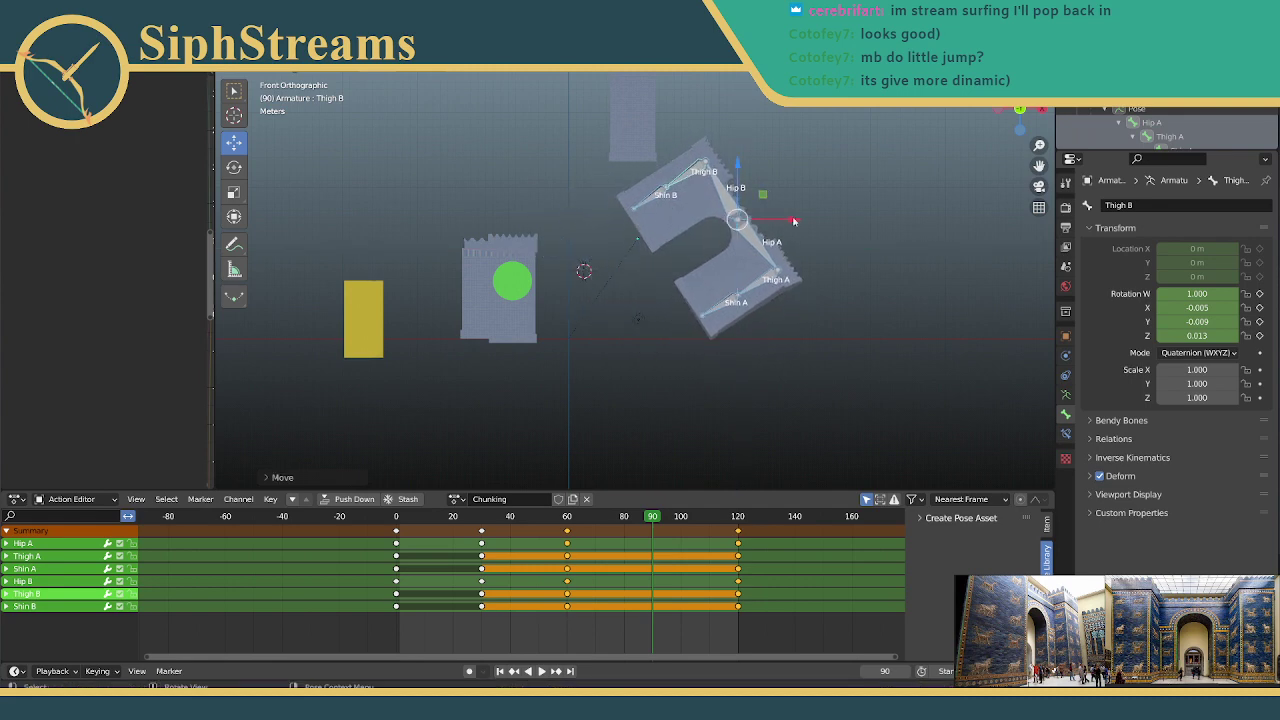
drag(794, 220, 804, 221)
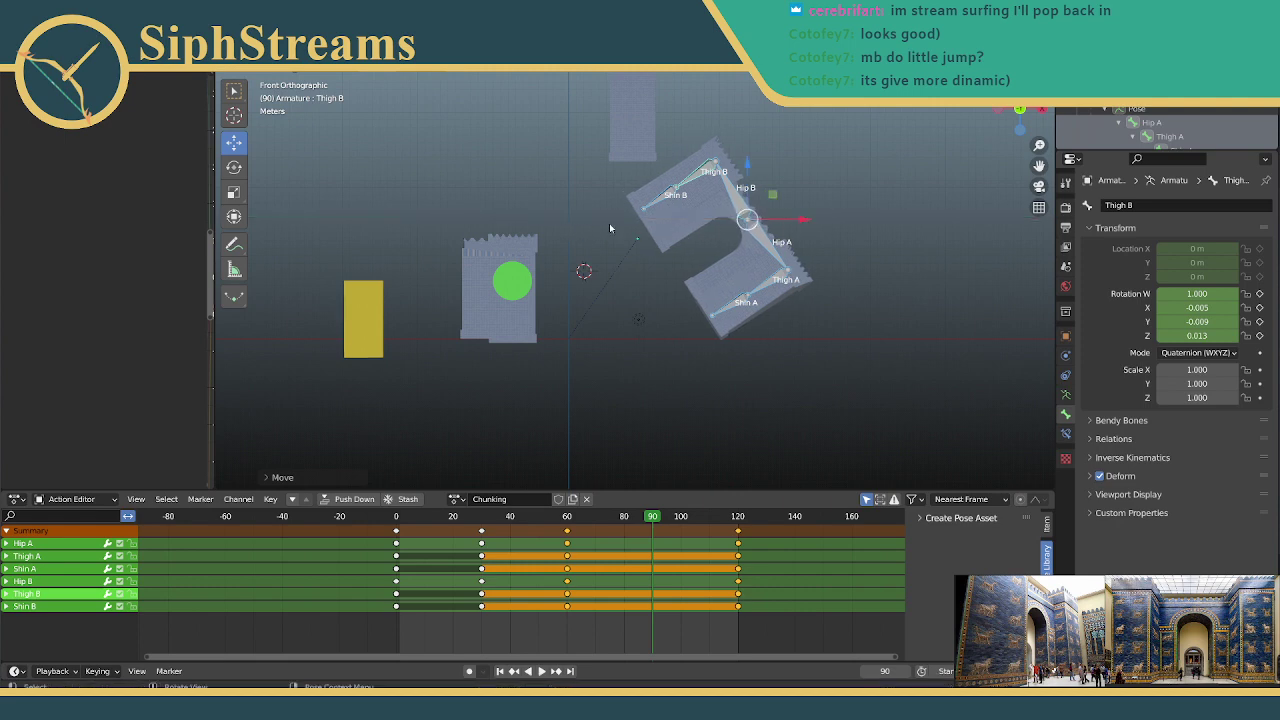
Step: Key location and rotation for all bones at frame 90 and play the walk
drag(834, 376, 612, 112)
key(i)
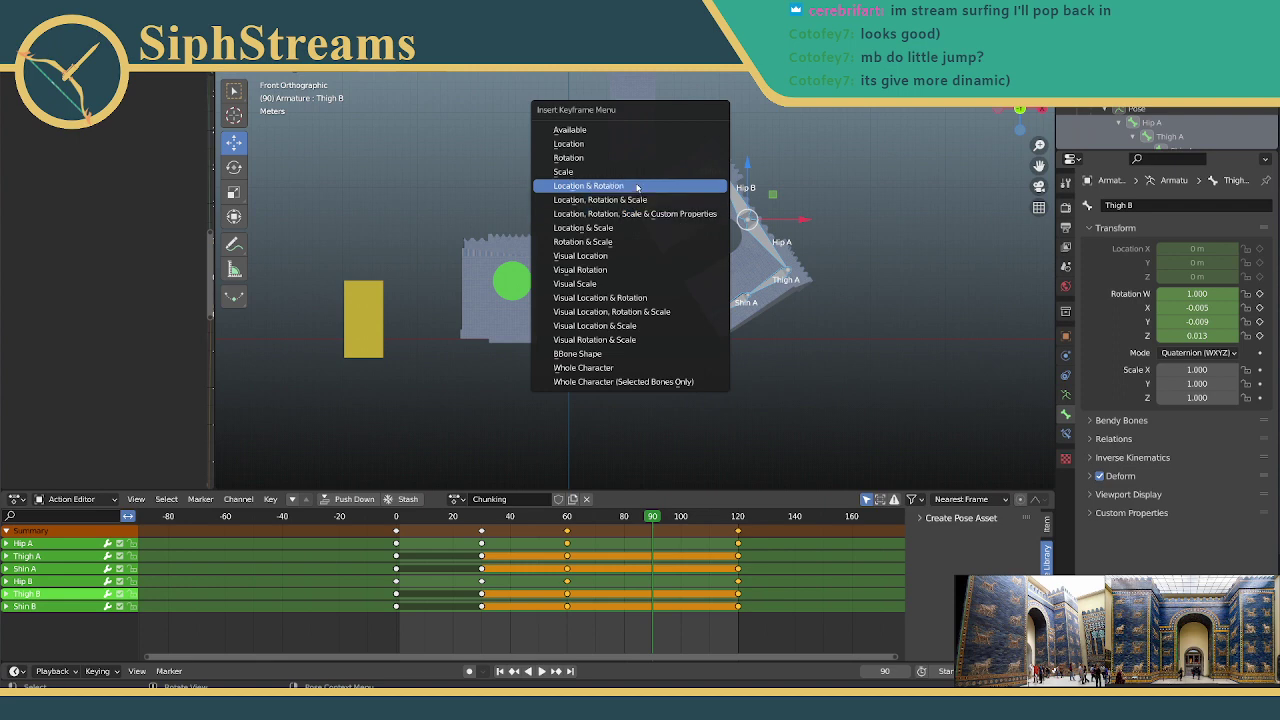
click(630, 194)
click(541, 671)
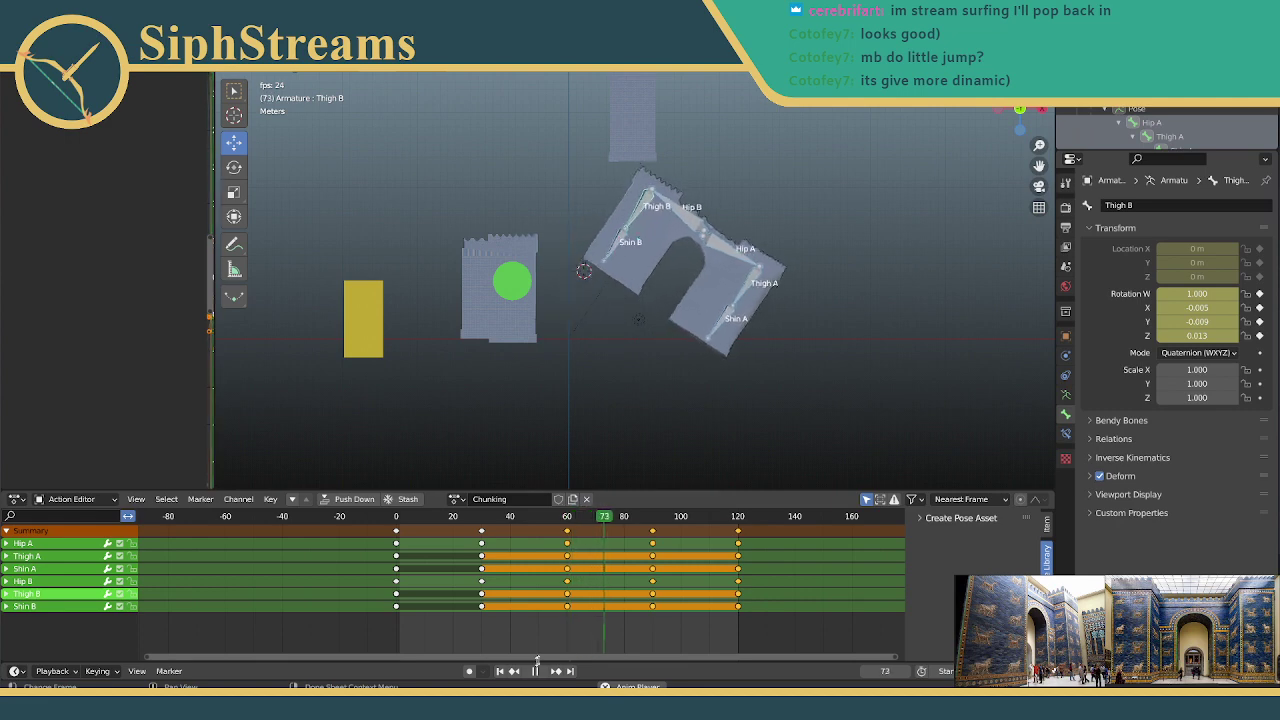
middle_drag(600, 400, 650, 390)
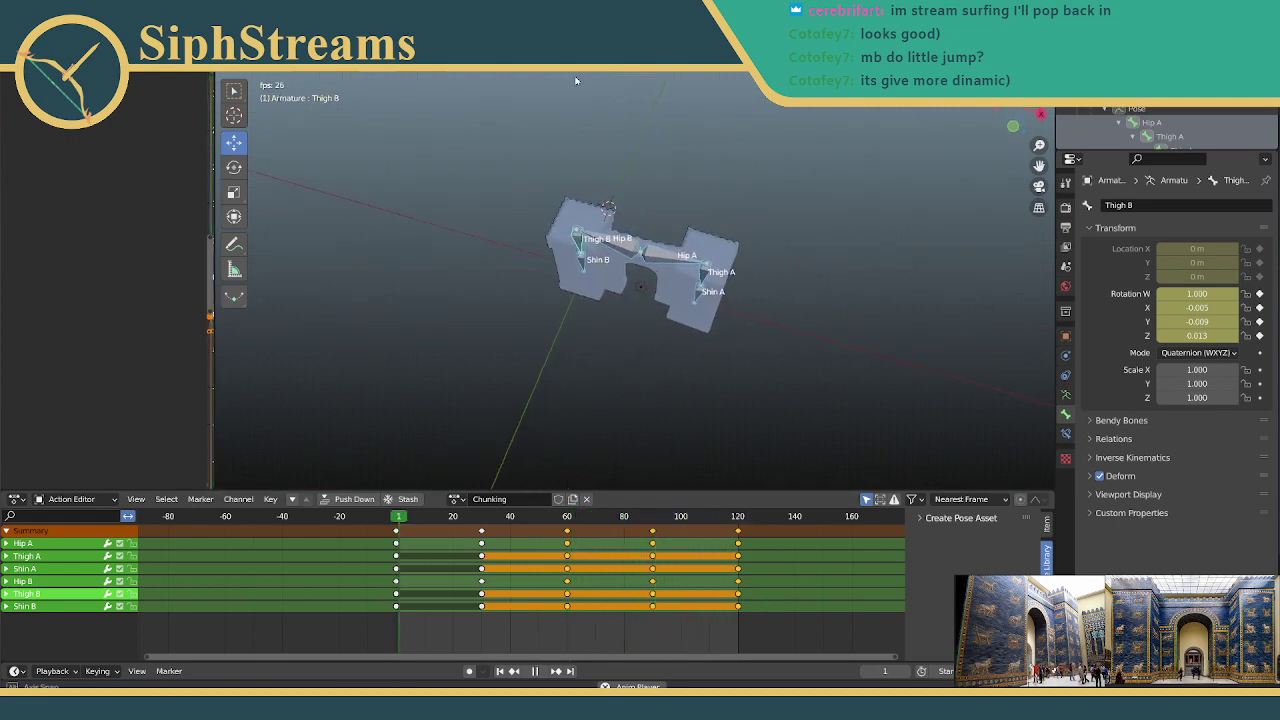
middle_drag(576, 81, 590, 250)
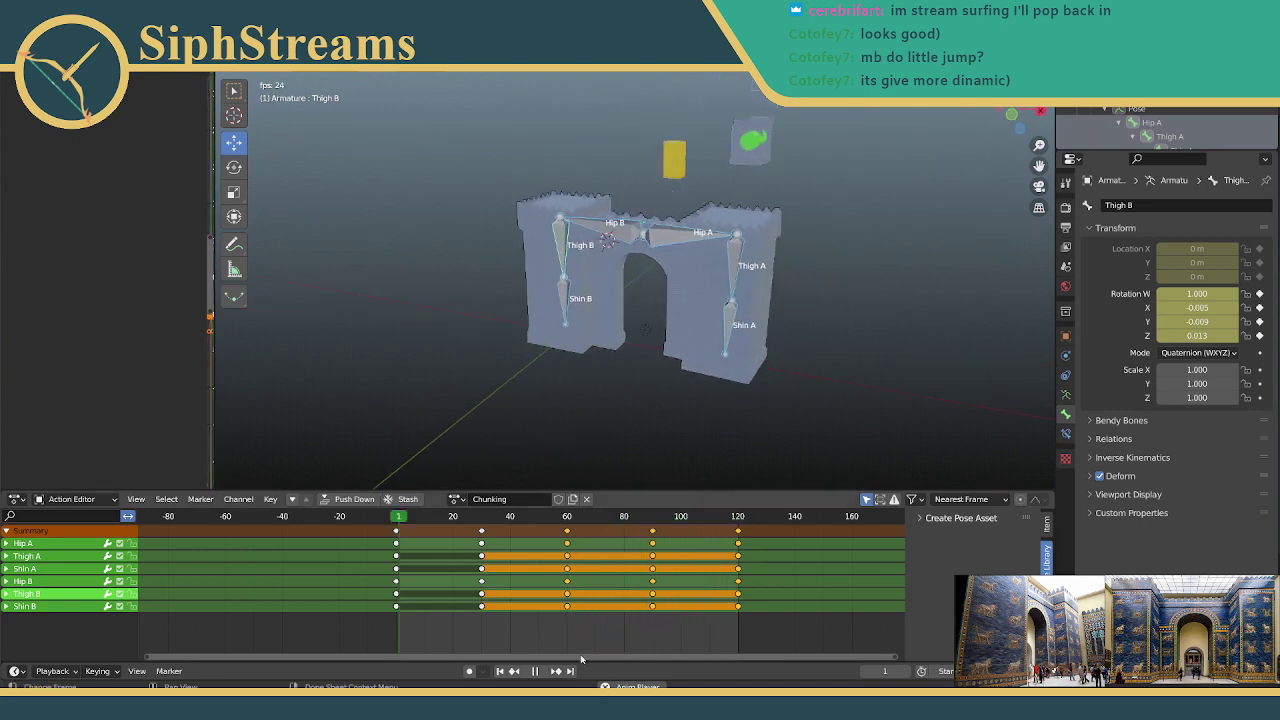
click(532, 672)
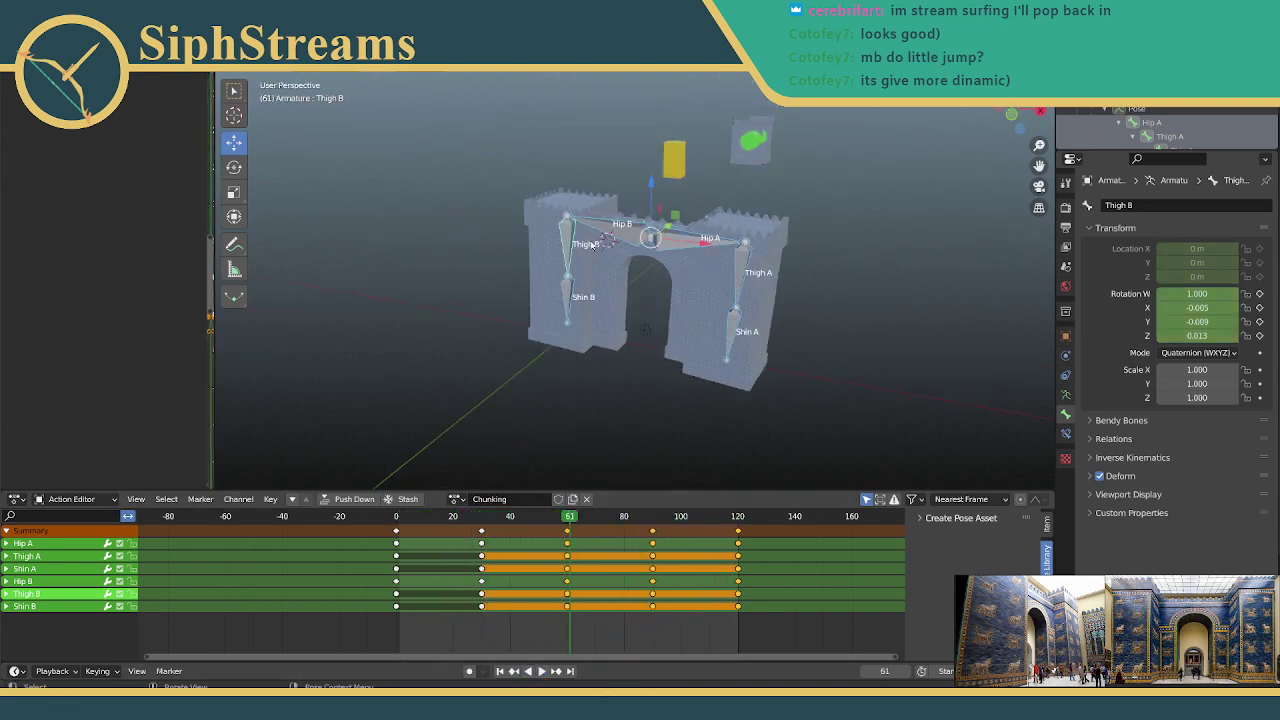
middle_drag(592, 244, 591, 285)
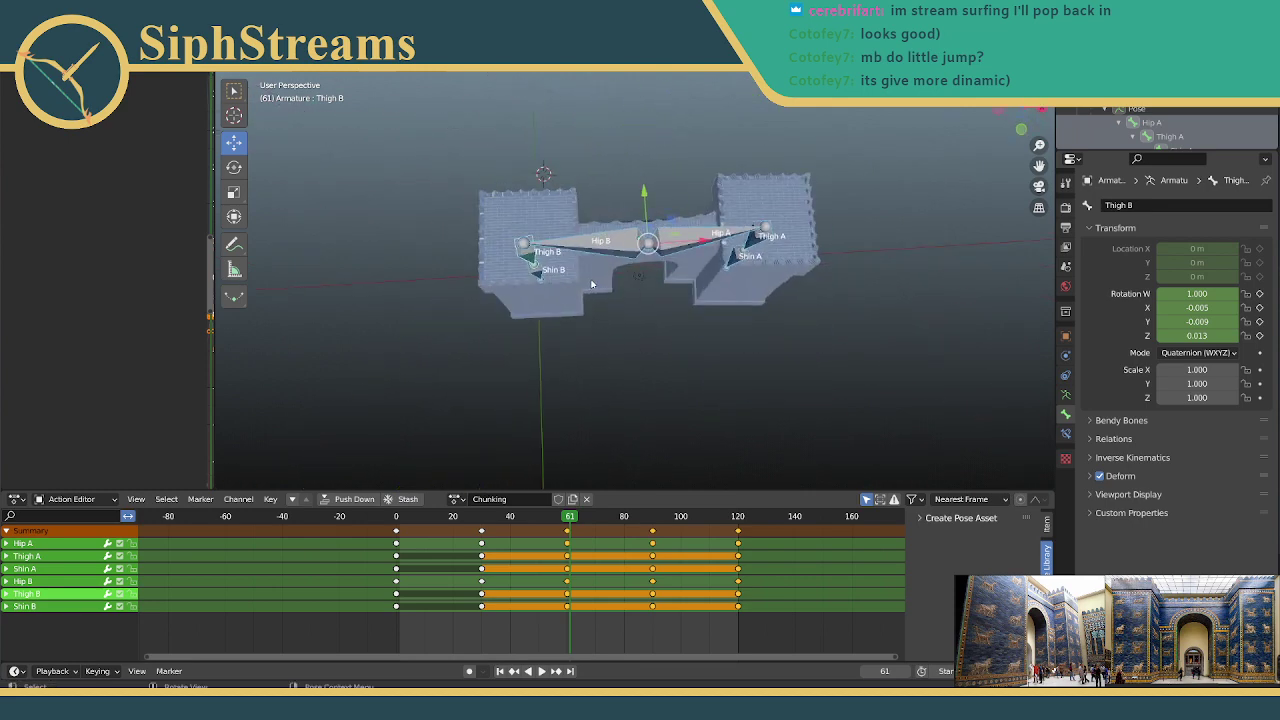
key(shift+Left)
key(space)
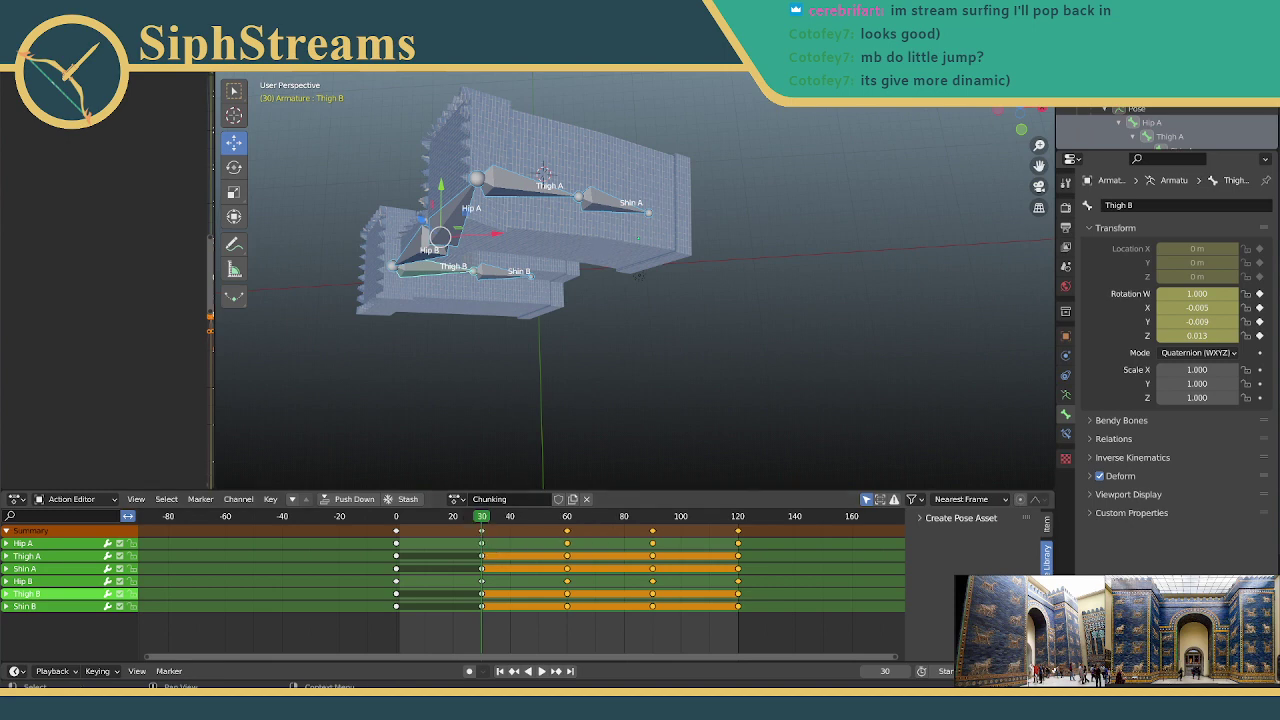
Step: In Top view, rotate Thigh B clockwise and key the new rotation at frame 30
key(KP_7)
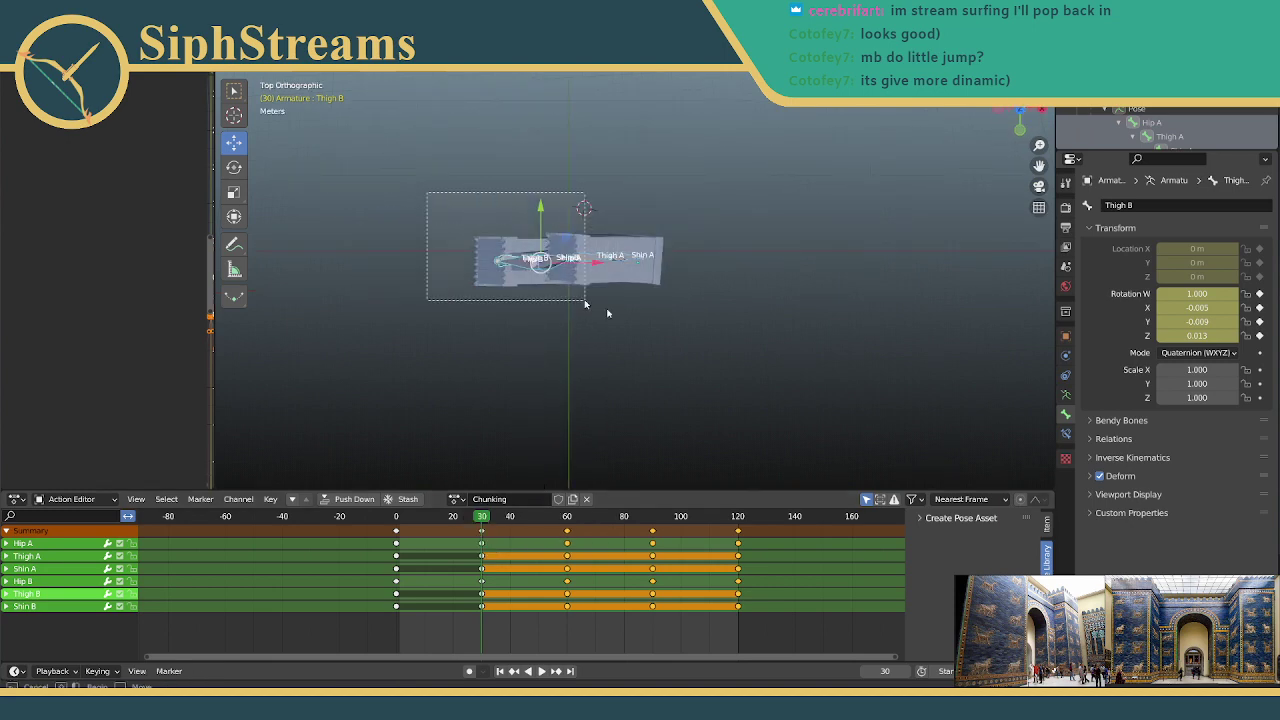
click(236, 167)
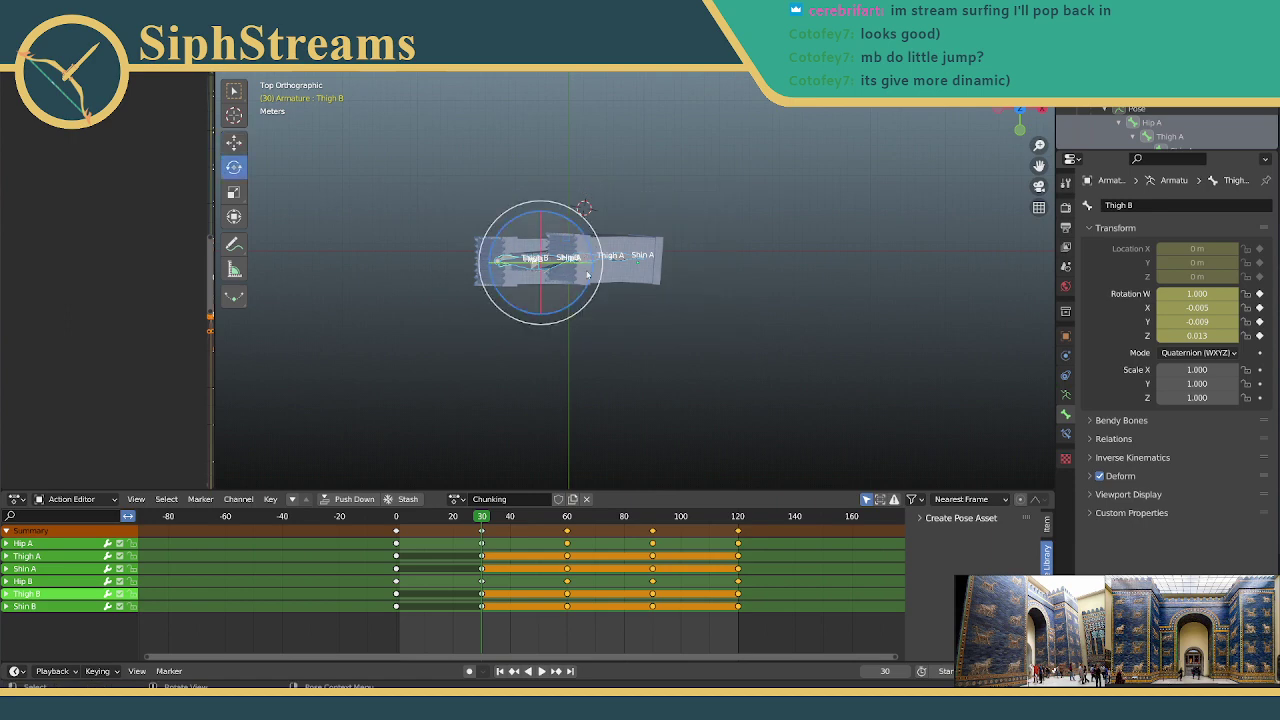
drag(590, 283, 638, 262)
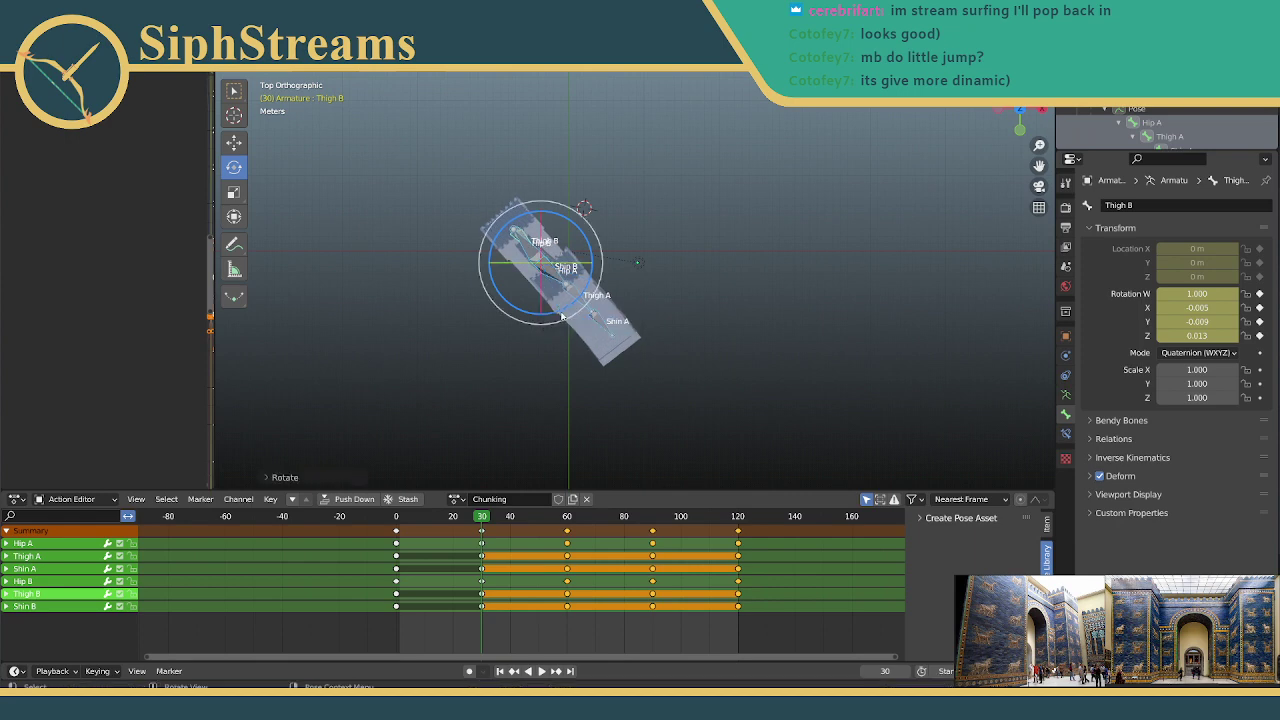
key(i)
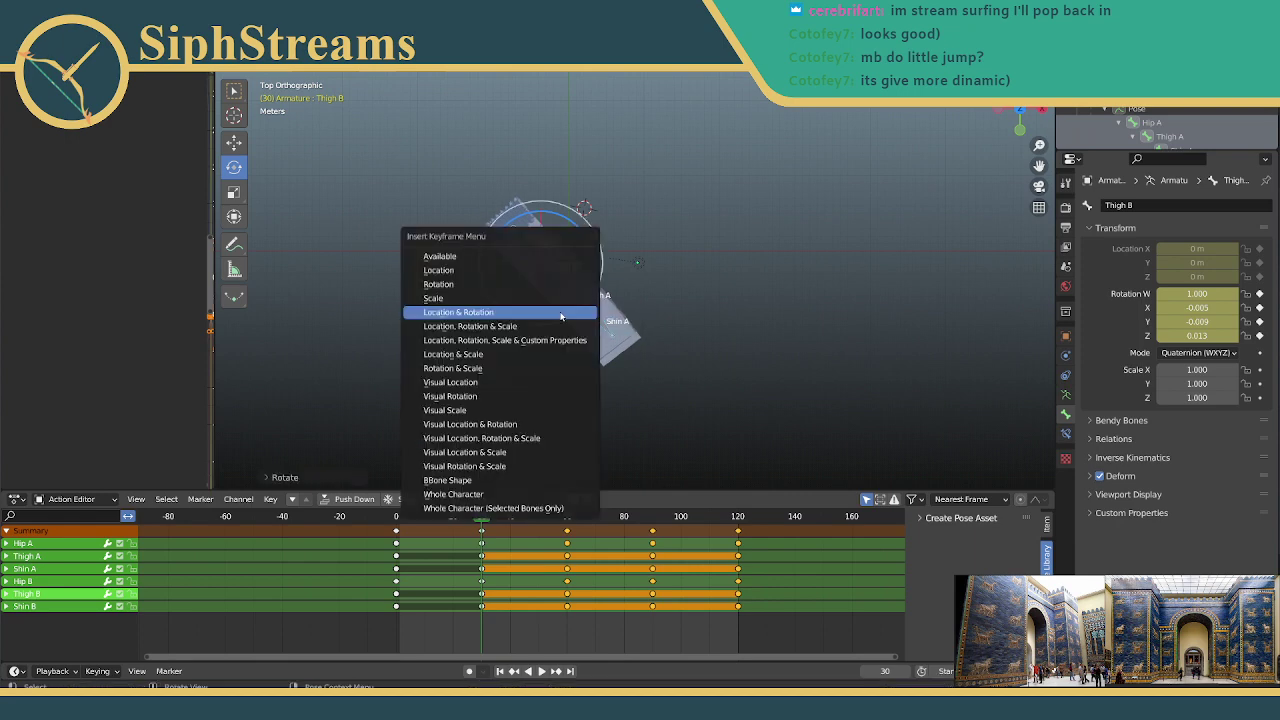
click(470, 314)
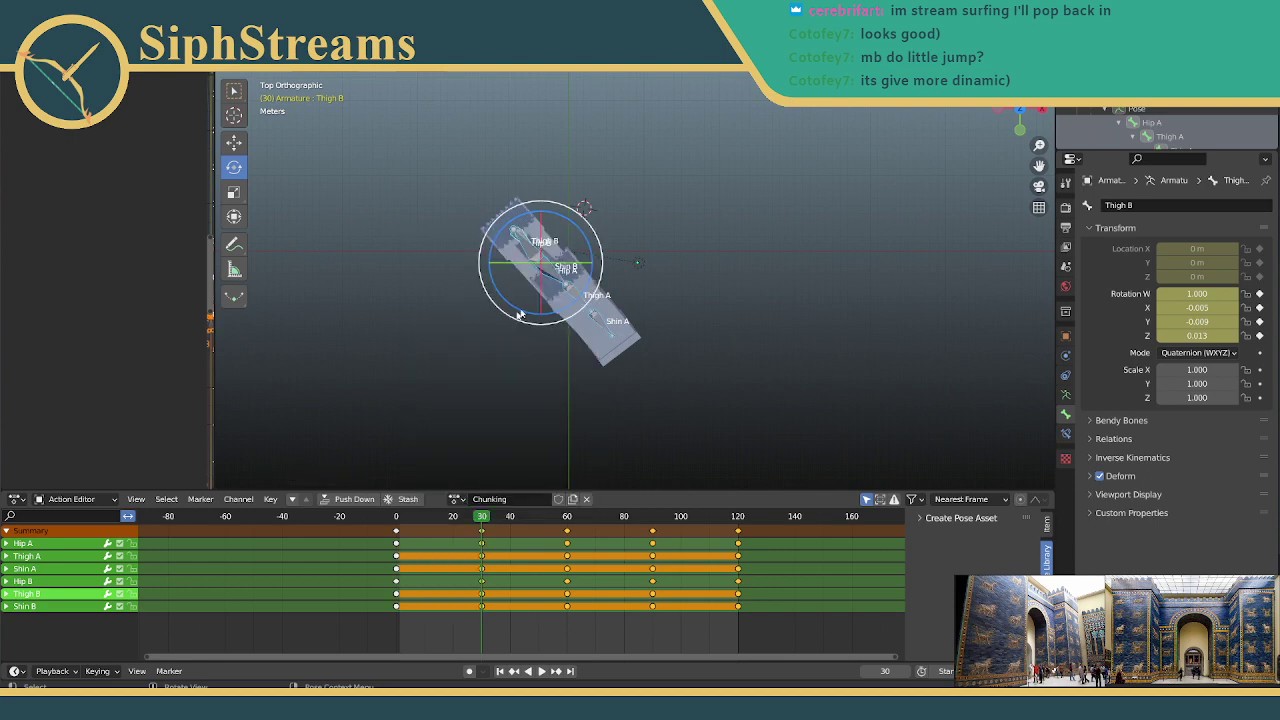
Step: Rewind to the start and play the Chunking walk in perspective
middle_drag(442, 258, 575, 400)
key(shift+Left)
click(541, 671)
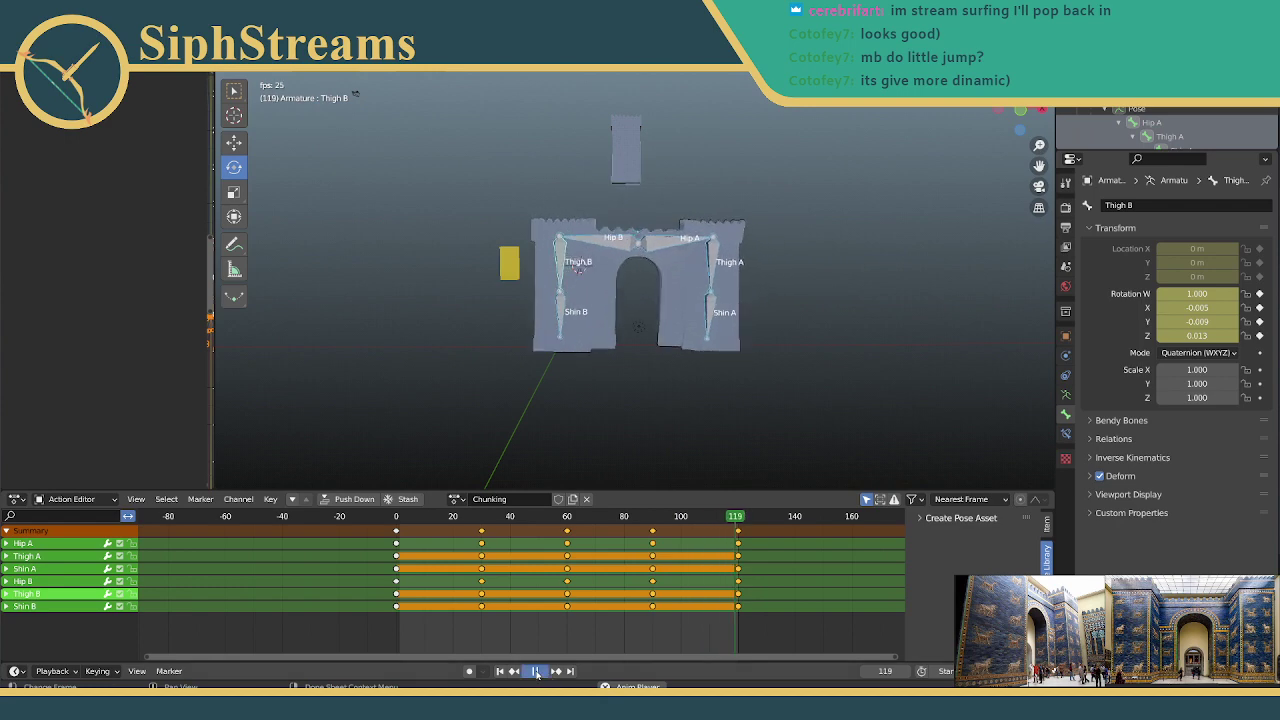
Step: At frame 30, rotate the selected bone to horizontal in top view
click(501, 671)
middle_drag(675, 354, 667, 467)
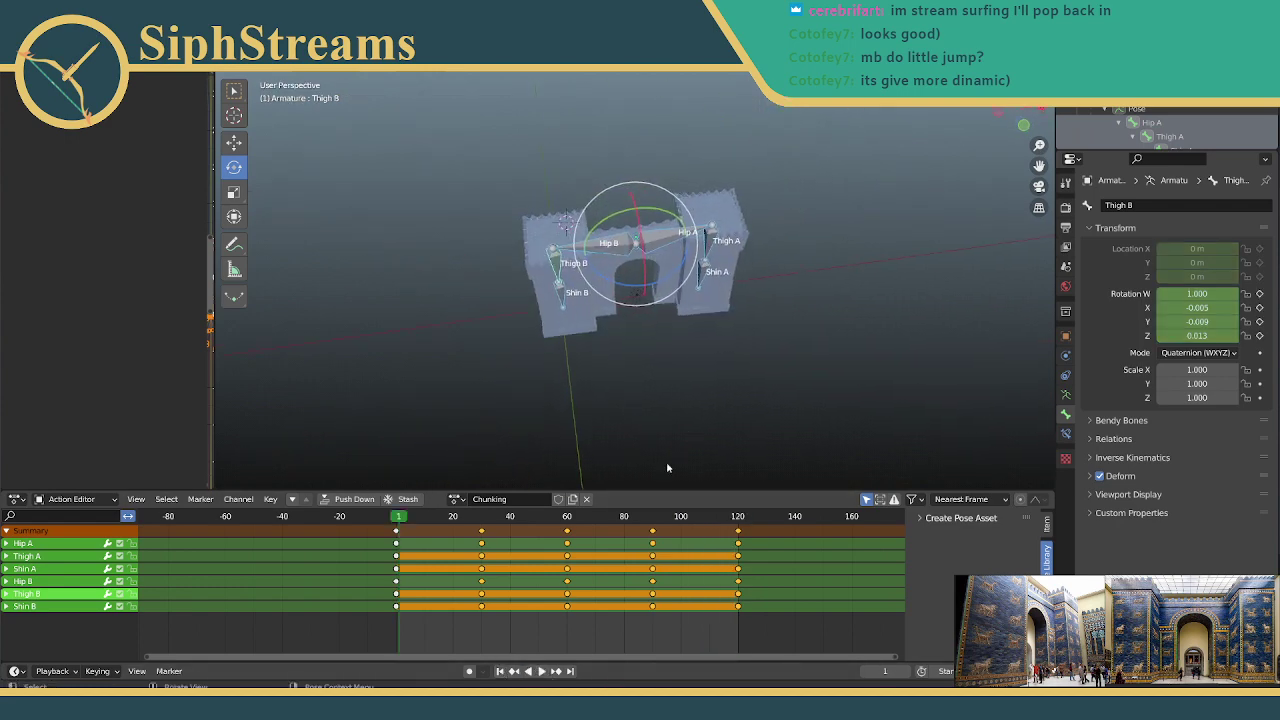
click(484, 517)
middle_drag(606, 393, 680, 400)
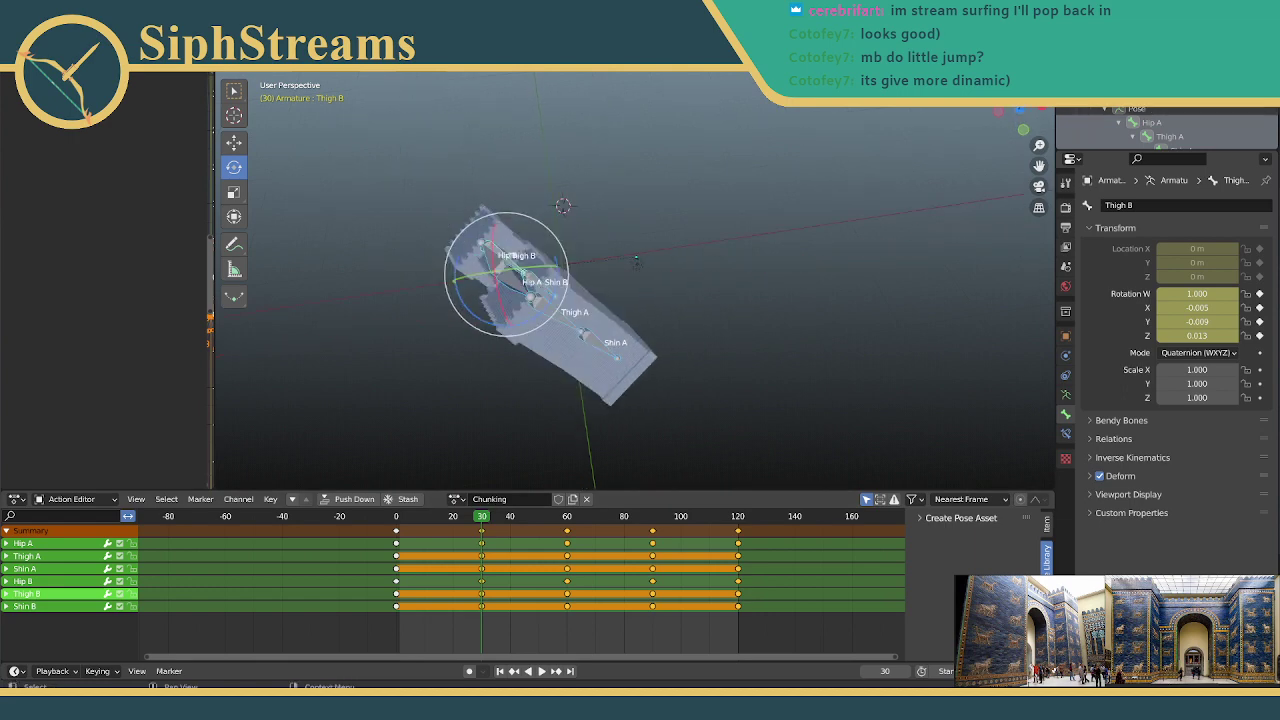
key(KP_7)
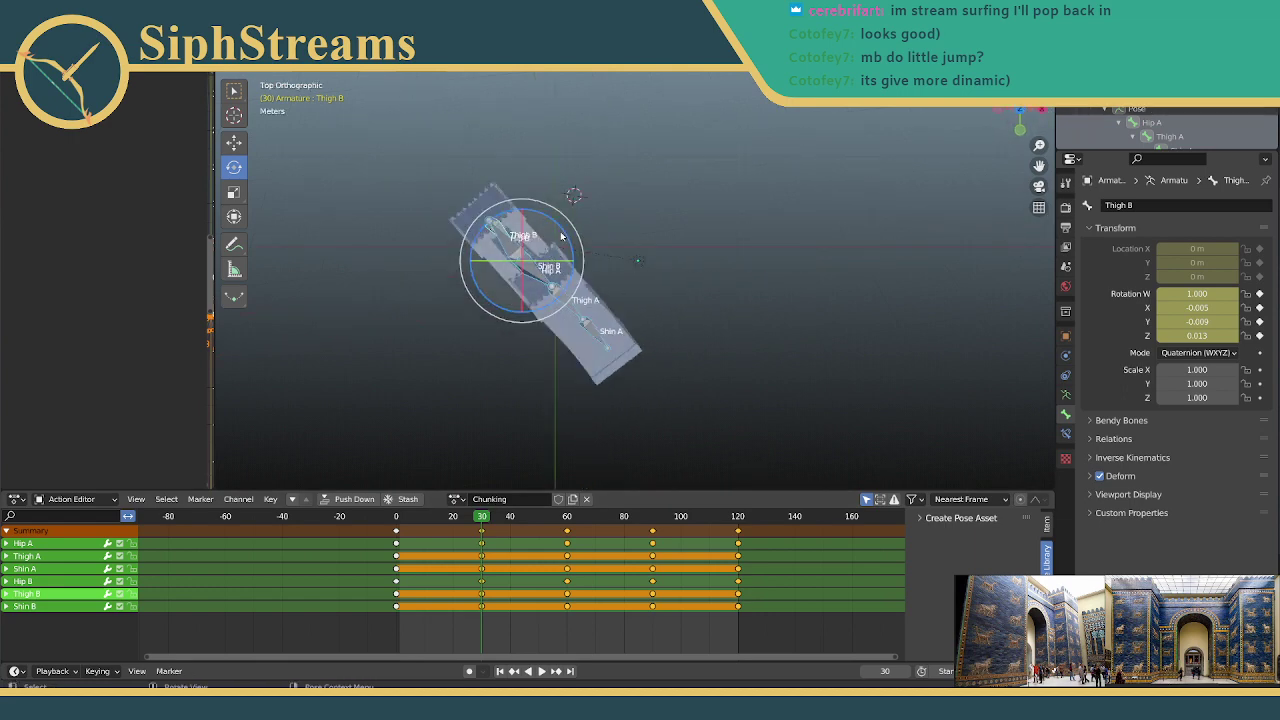
drag(562, 236, 527, 197)
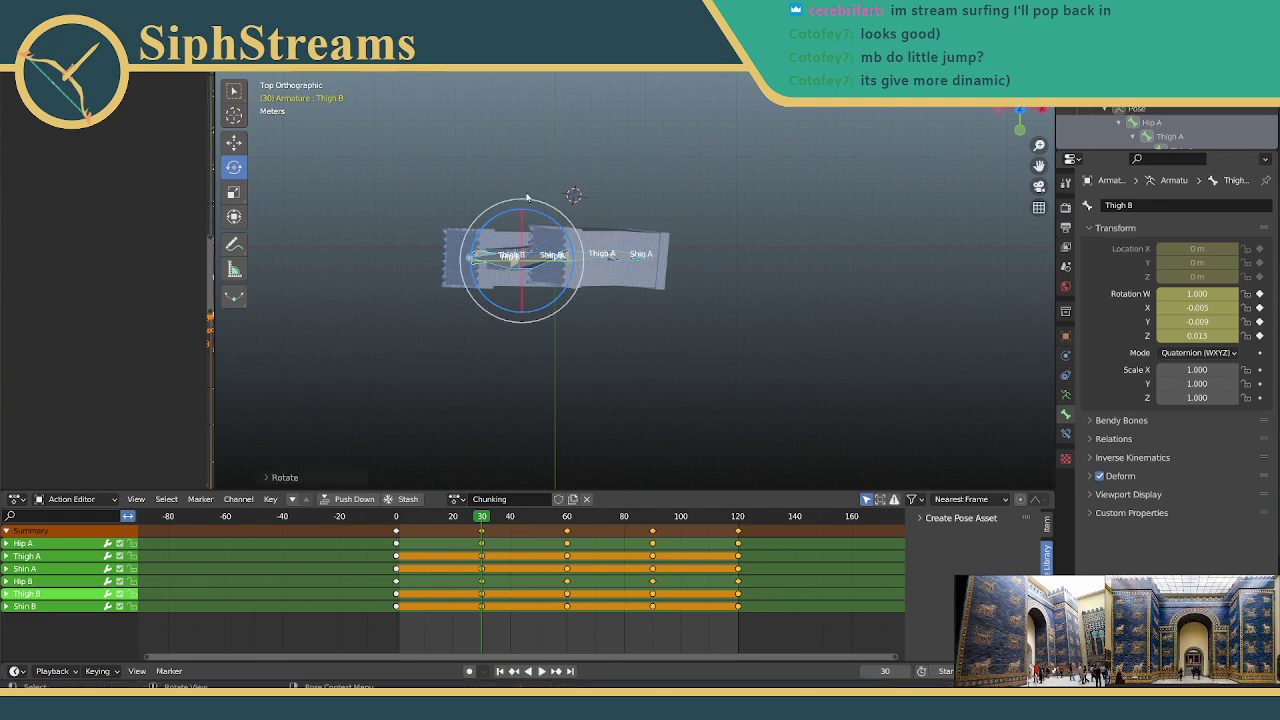
Step: At frame 90, turn Thigh B about 75° and key location and rotation
click(652, 517)
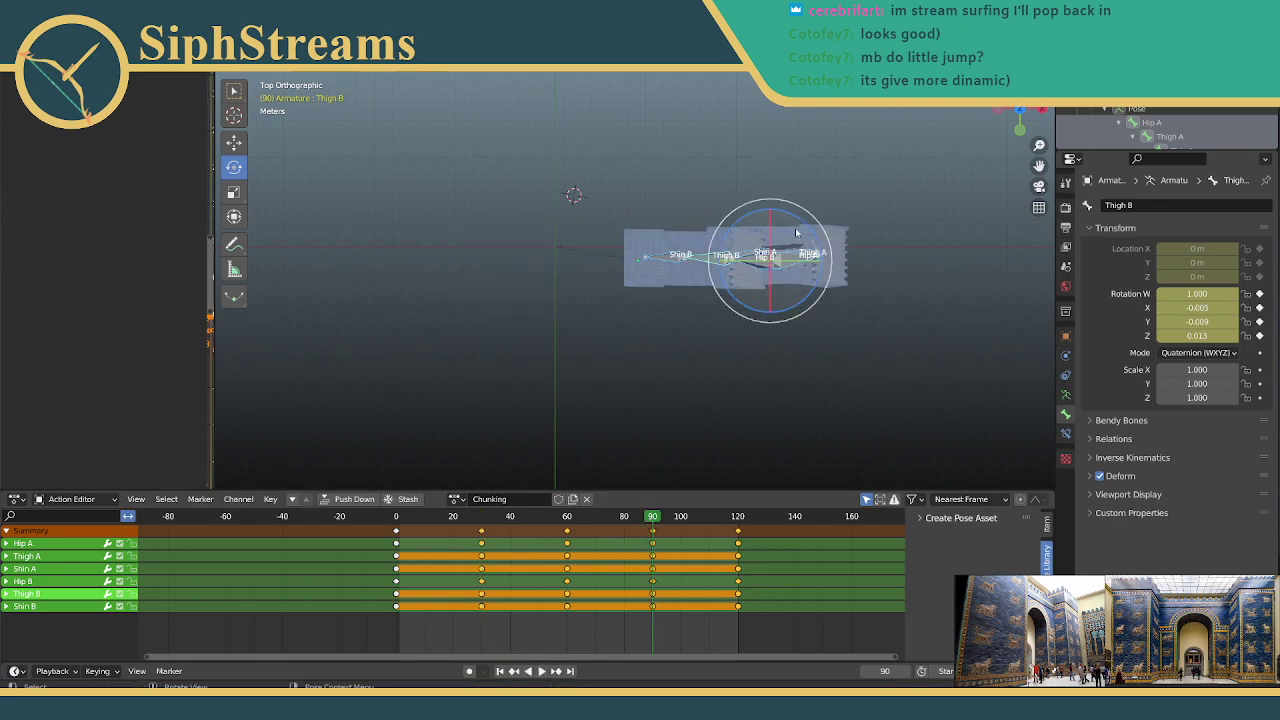
drag(808, 227, 724, 224)
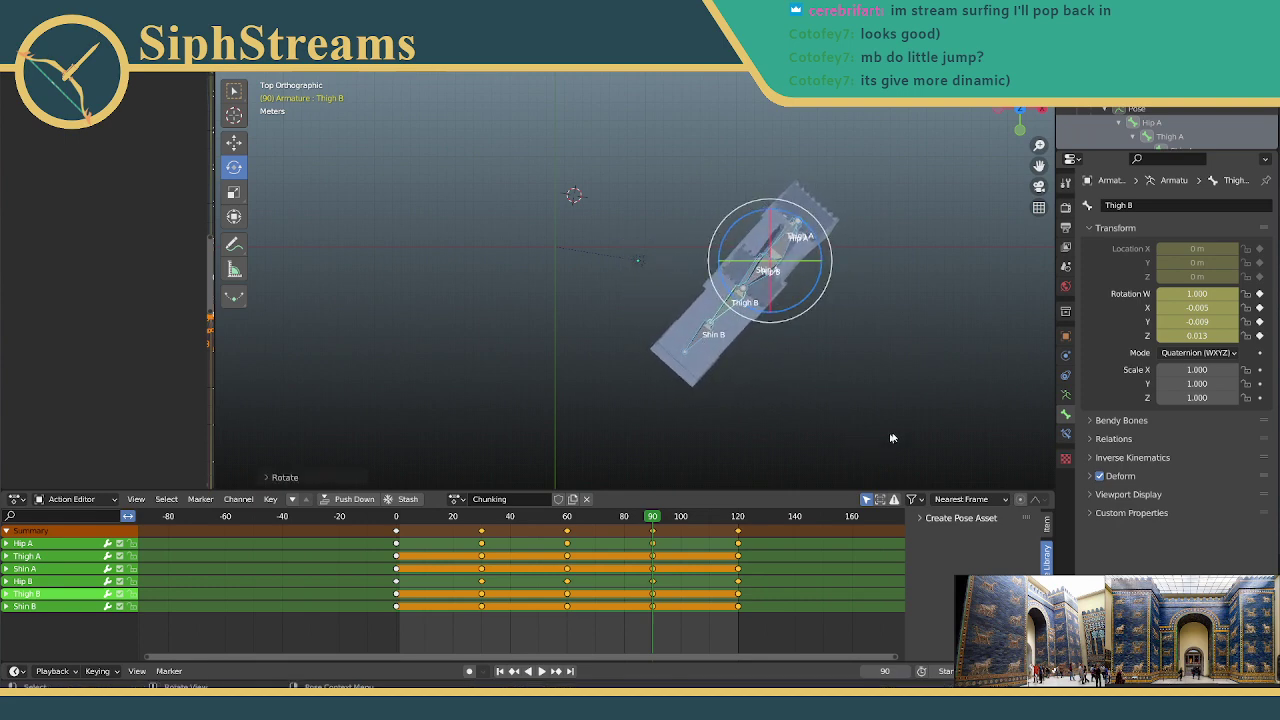
key(i)
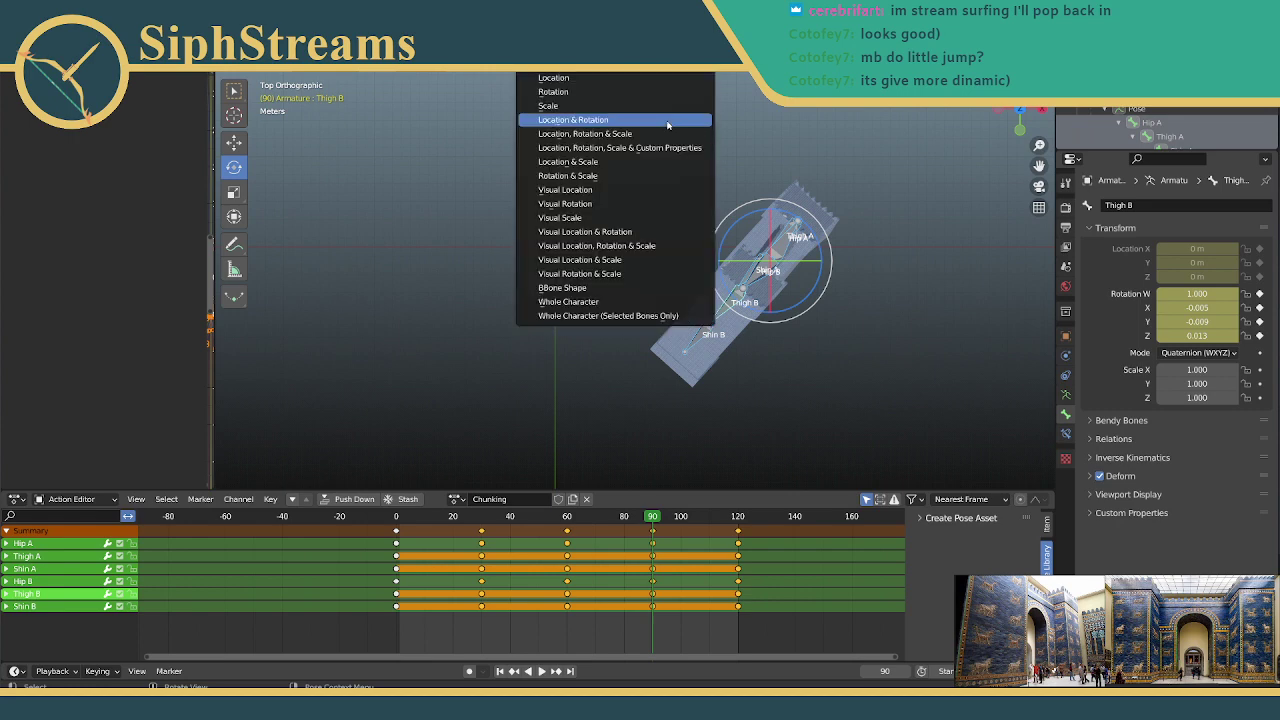
click(667, 121)
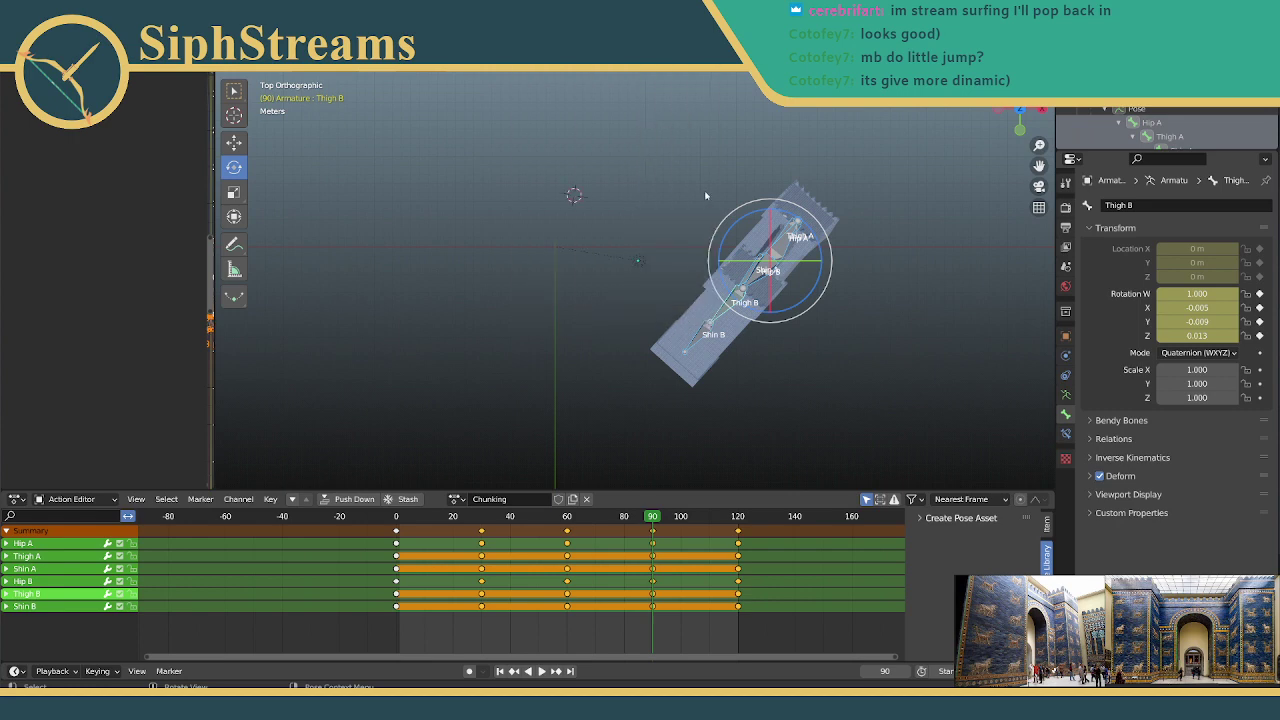
middle_drag(705, 195, 687, 102)
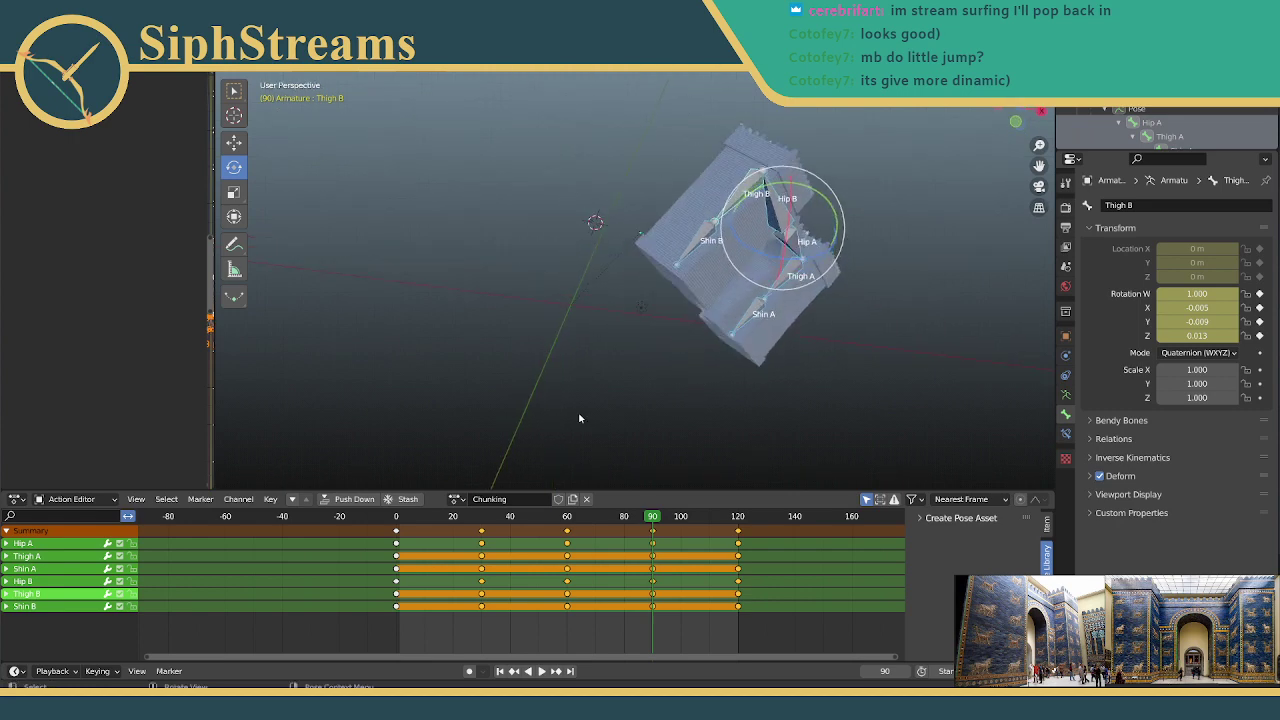
Step: Play the walk animation to review it, then stop playback
click(541, 671)
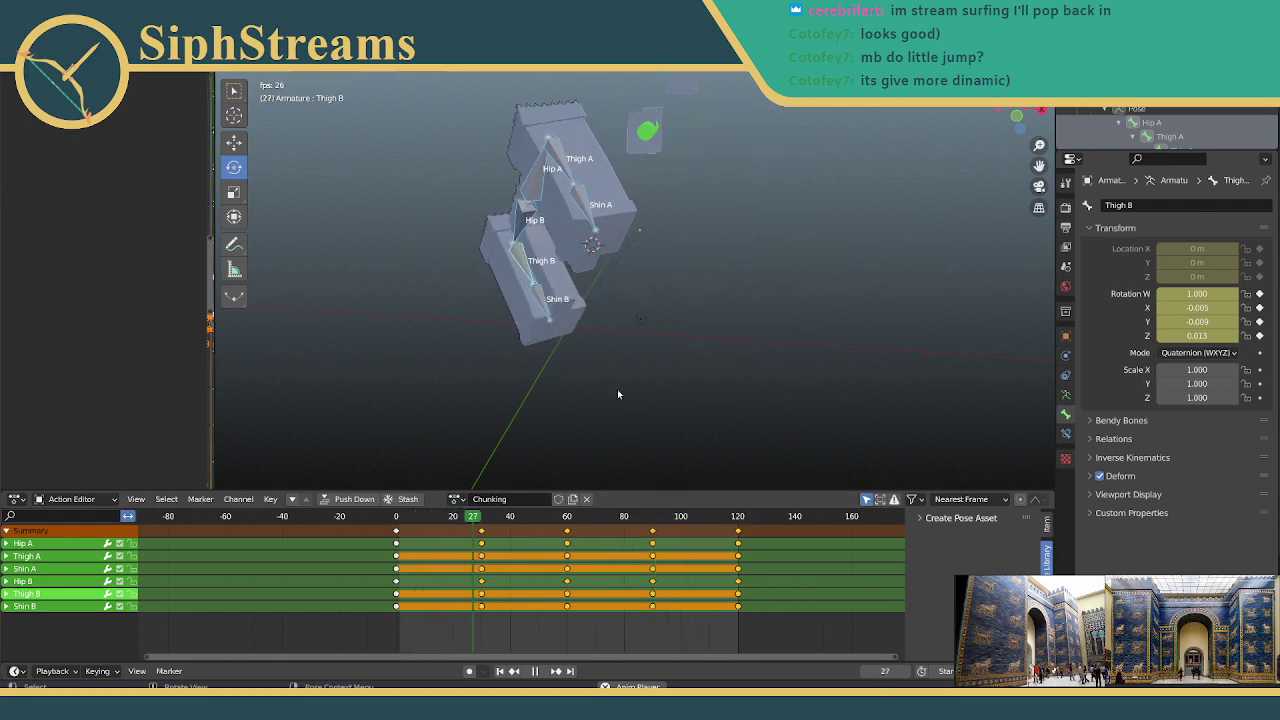
middle_drag(641, 296, 610, 300)
click(534, 671)
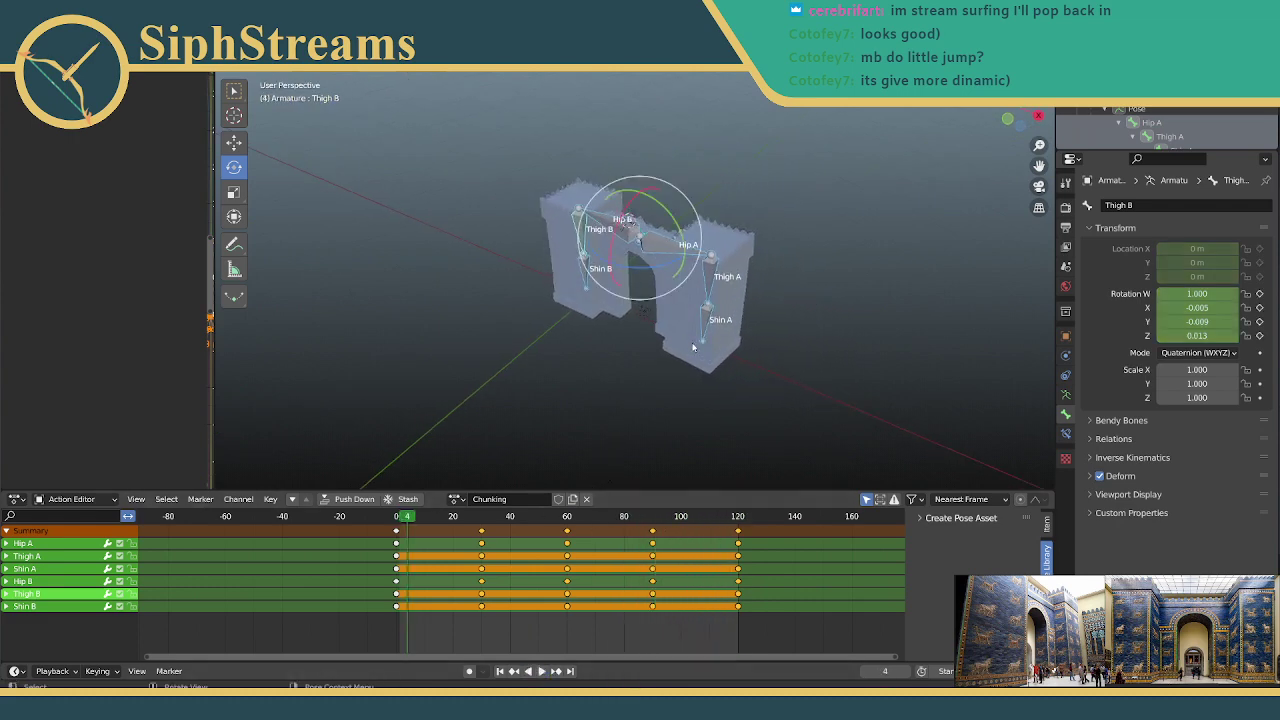
middle_drag(693, 347, 705, 297)
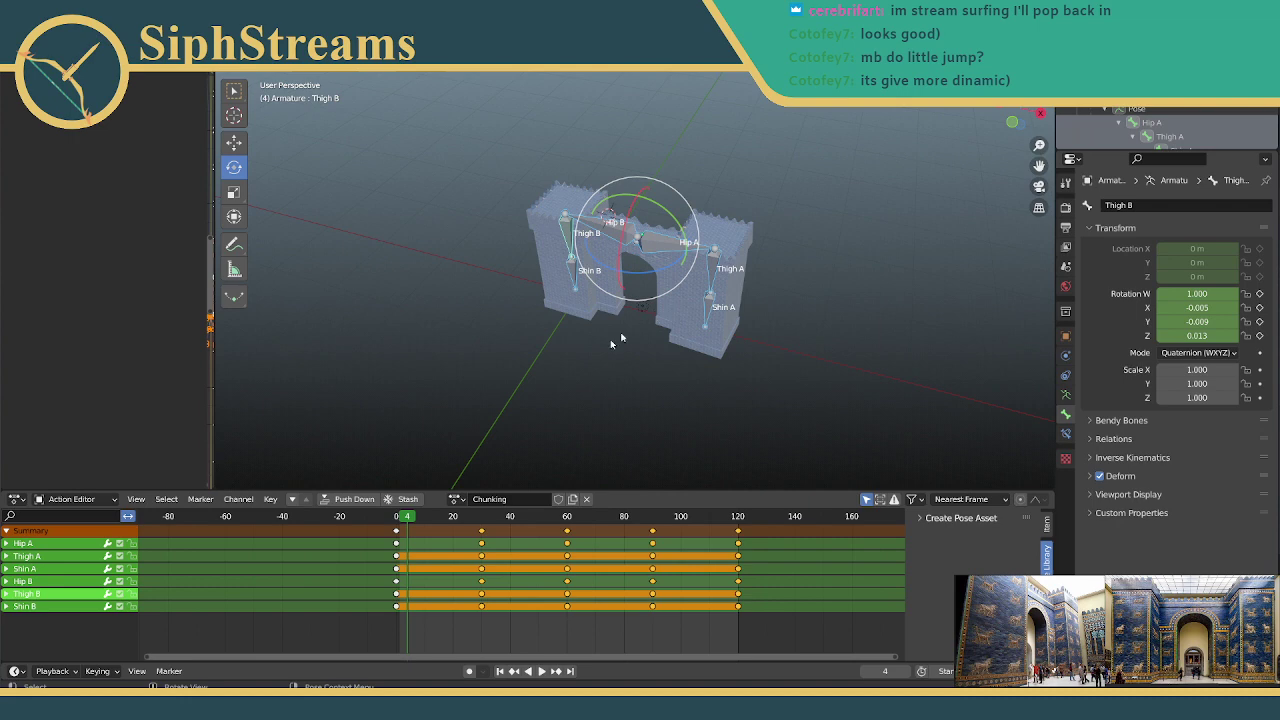
Step: At frame 30, move the rig up along Y and key all bones' location, rotation and scale
key(space)
click(390, 518)
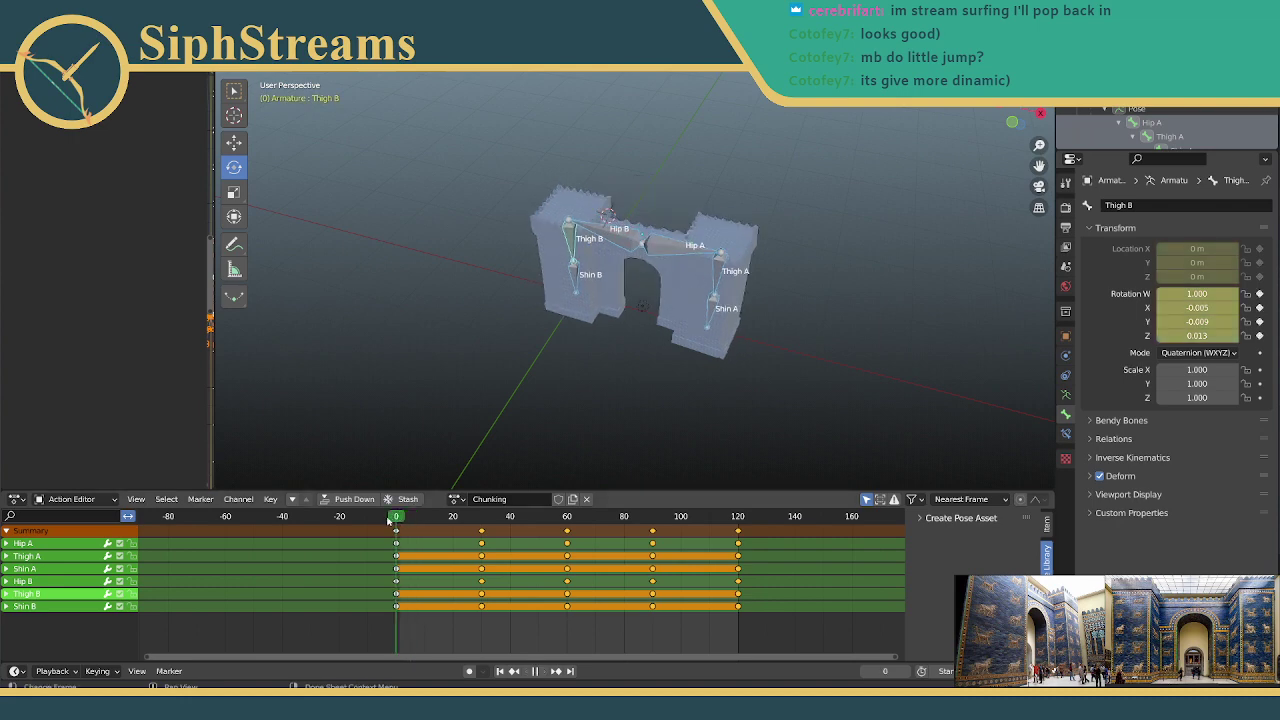
drag(388, 522, 481, 516)
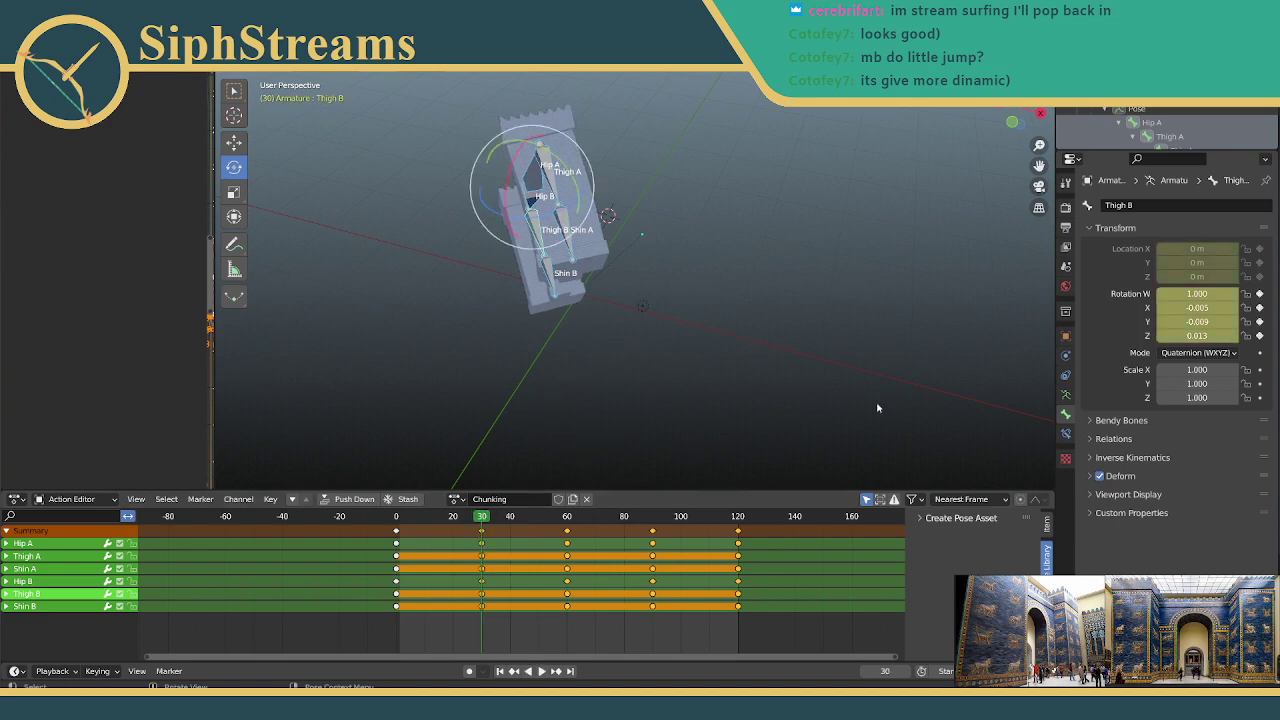
key(KP_7)
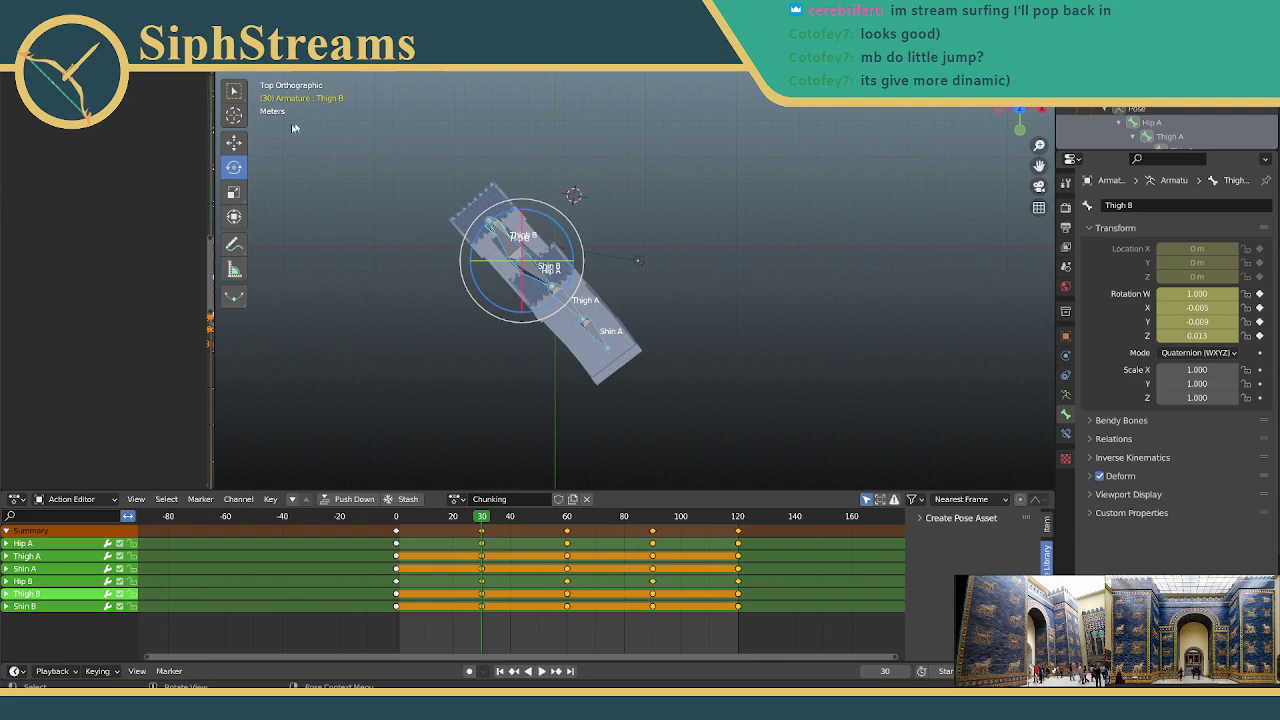
click(234, 143)
drag(522, 207, 527, 160)
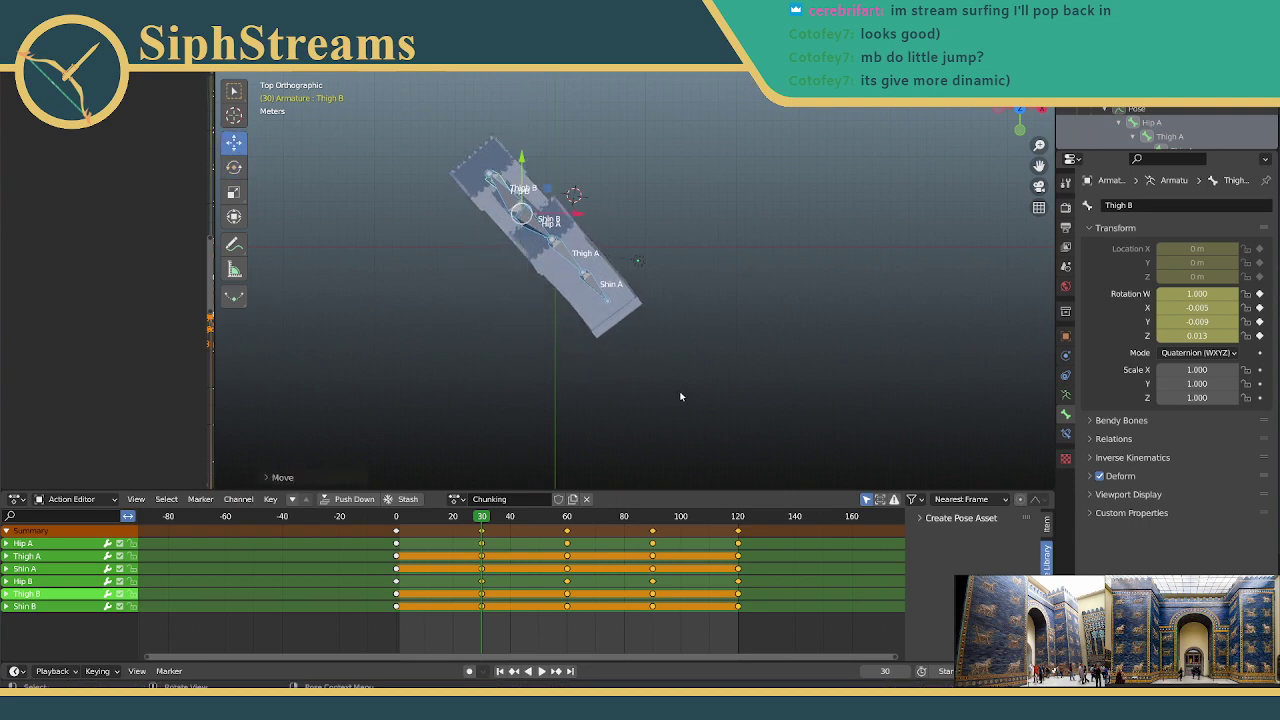
drag(680, 397, 422, 76)
key(i)
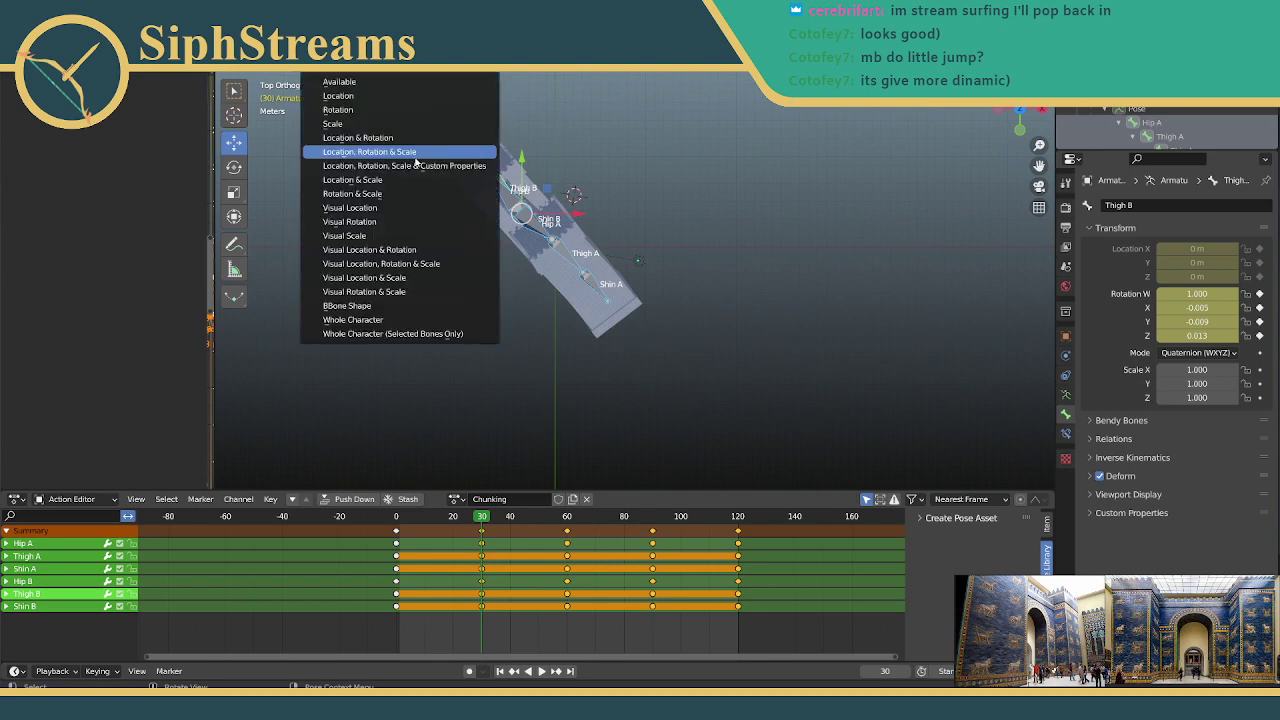
click(412, 144)
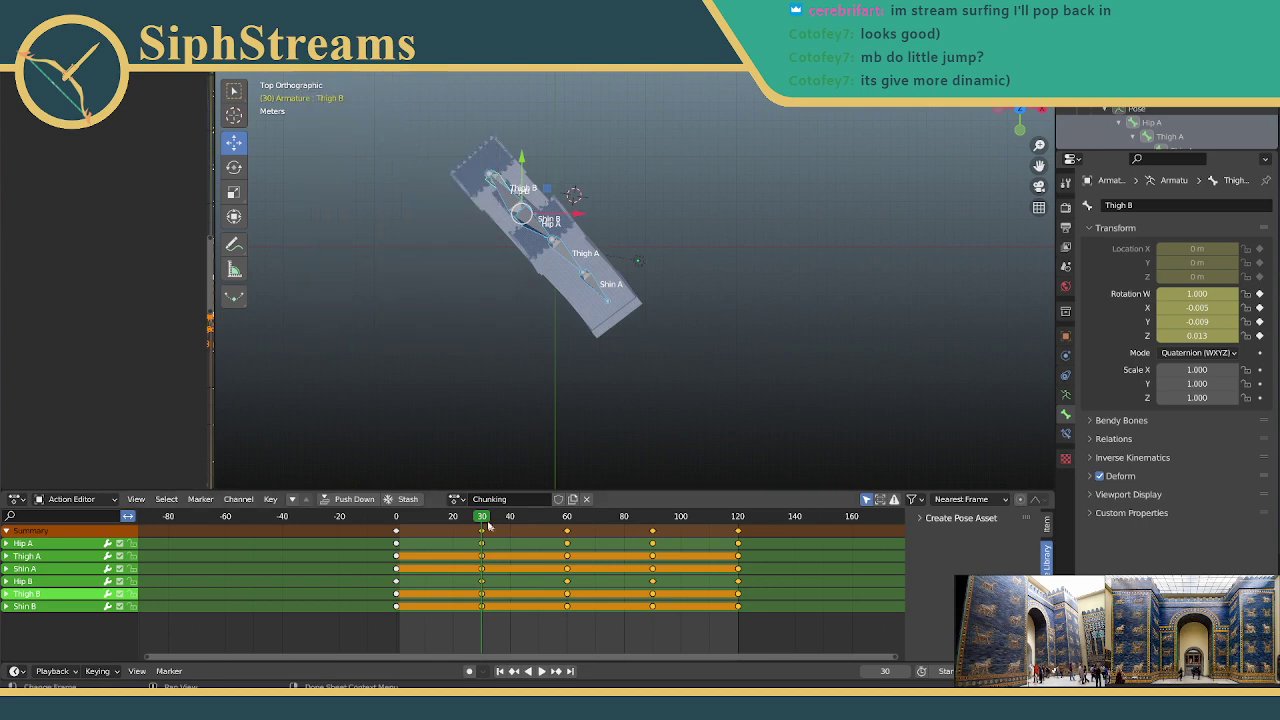
drag(482, 516, 652, 494)
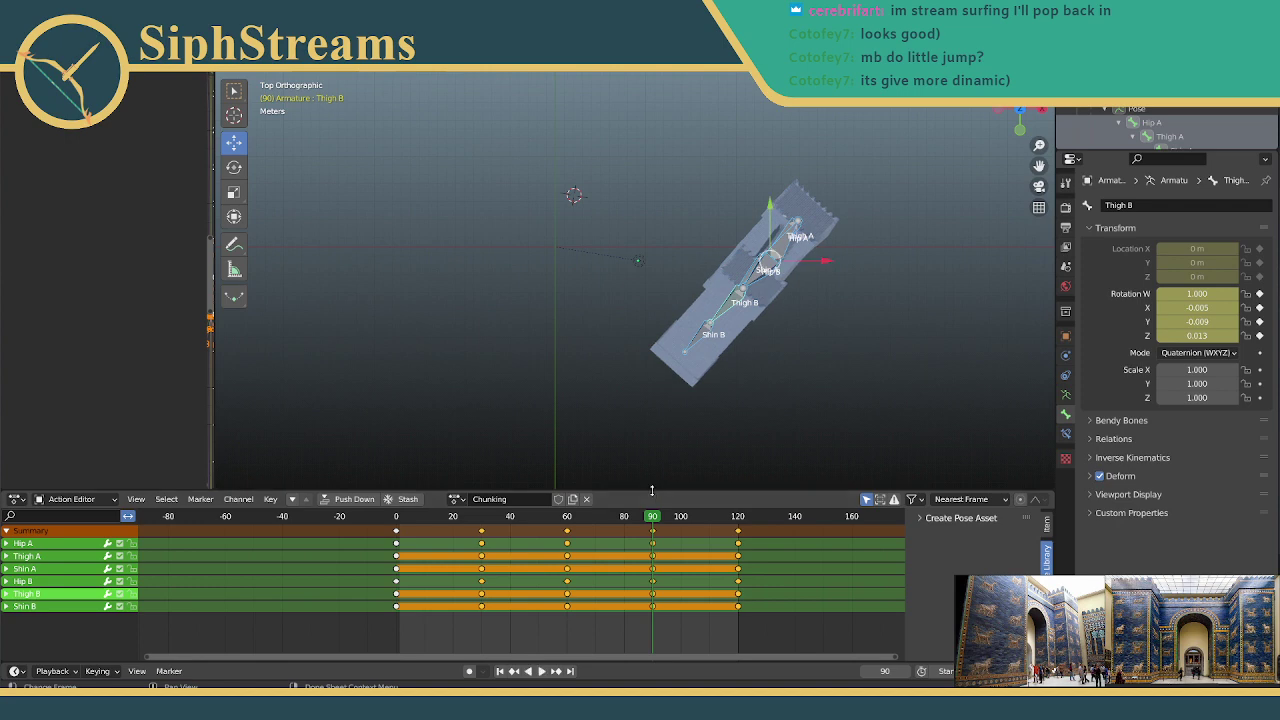
Step: Move the rig up along Y at frame 90, key location and rotation, and restart playback
drag(770, 203, 770, 158)
key(i)
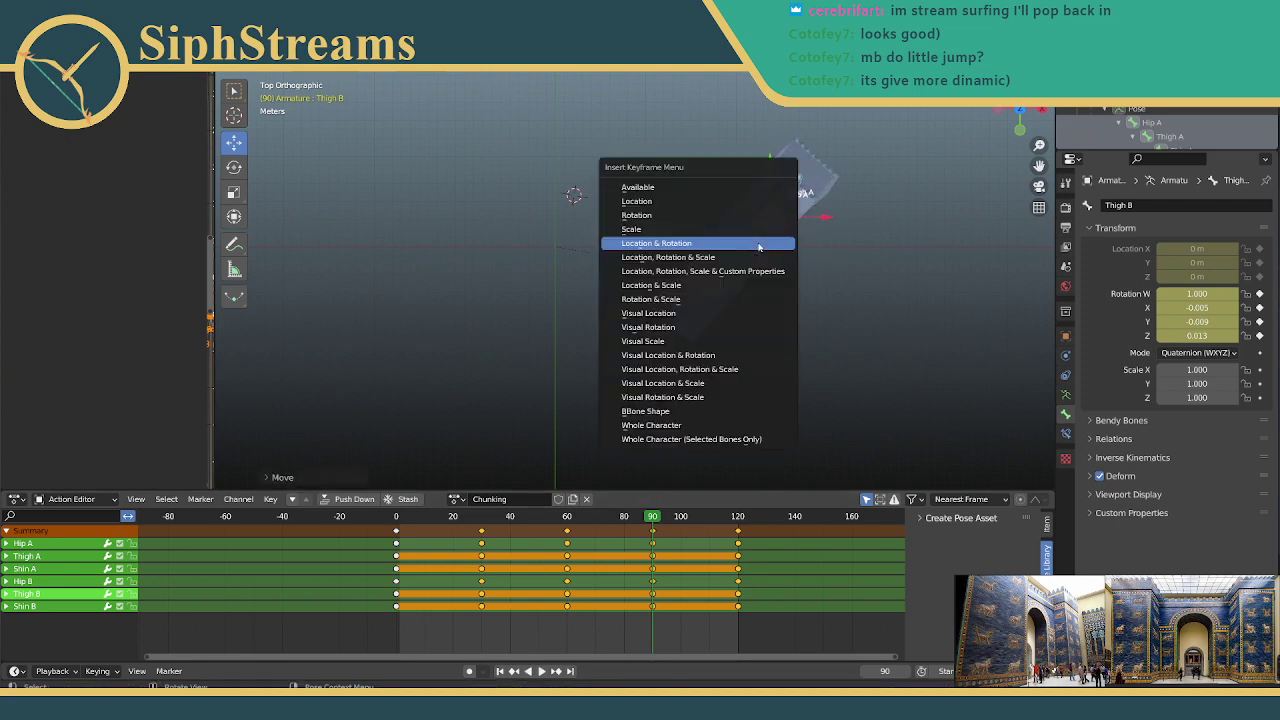
click(697, 251)
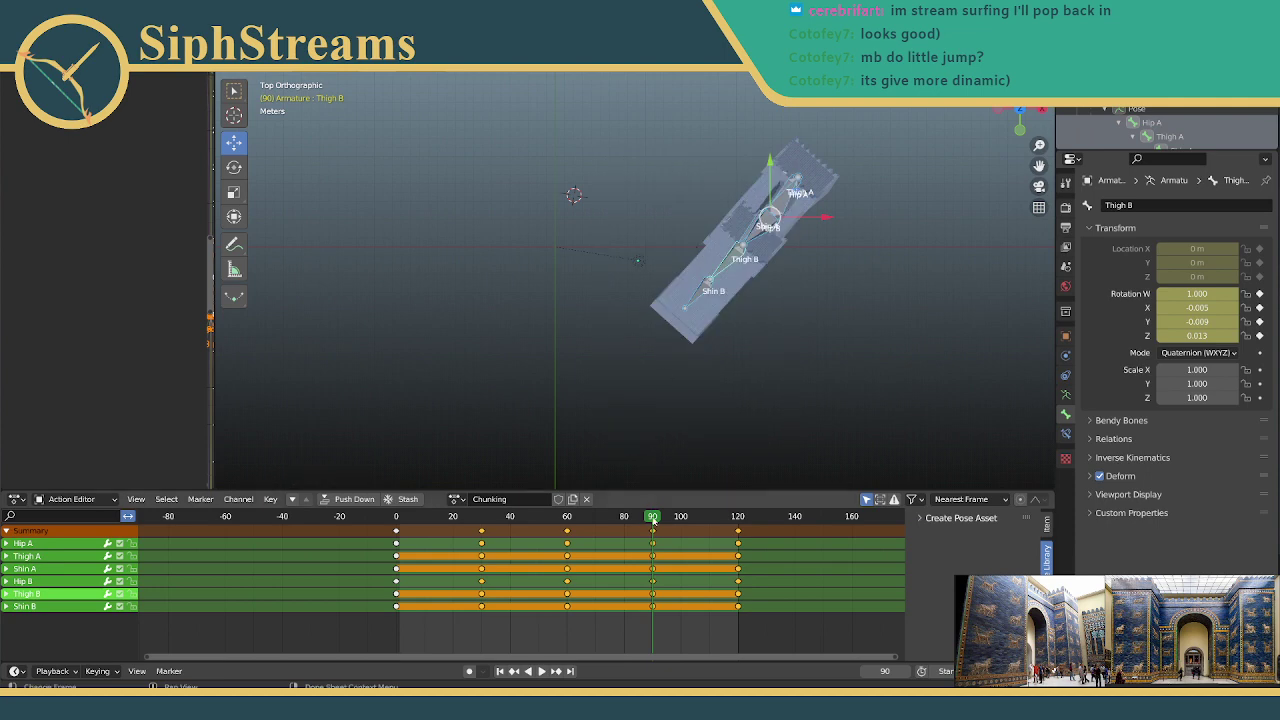
drag(652, 521, 737, 525)
key(Escape)
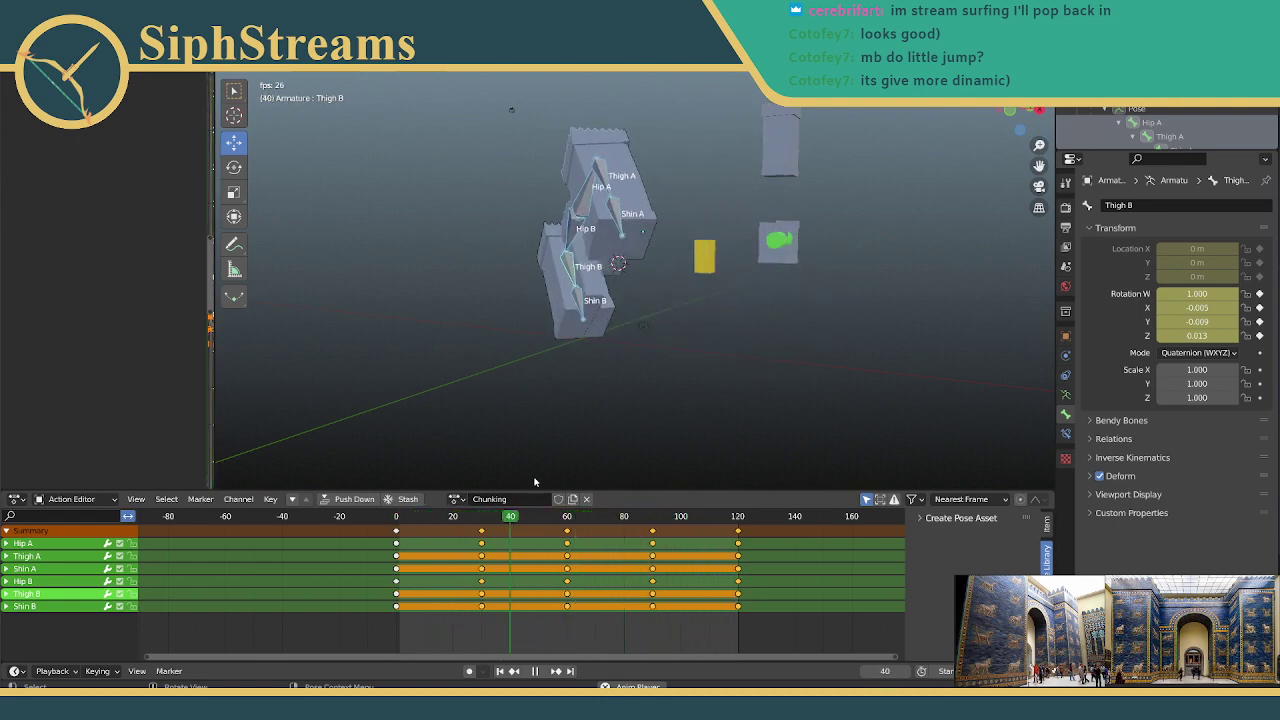
Step: At frame 60, rotate the bones about 35° clockwise and move the rig down along Y
click(533, 673)
drag(668, 511, 568, 528)
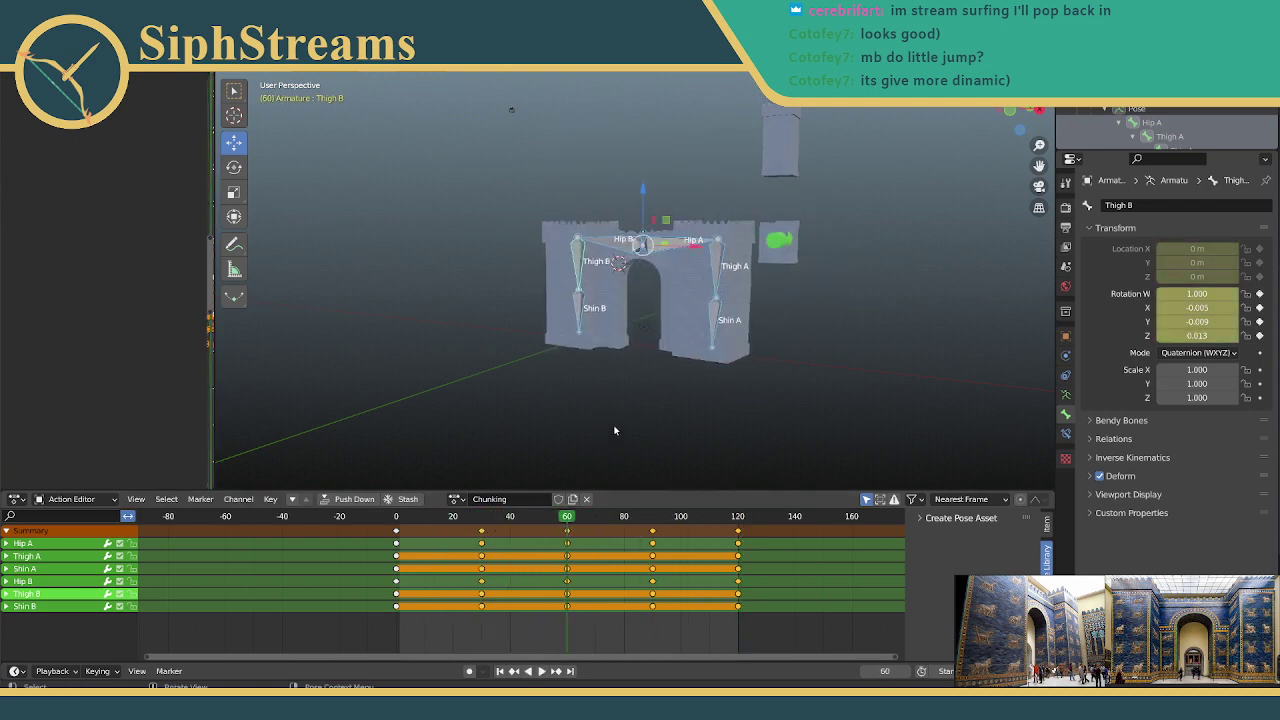
middle_drag(615, 430, 663, 104)
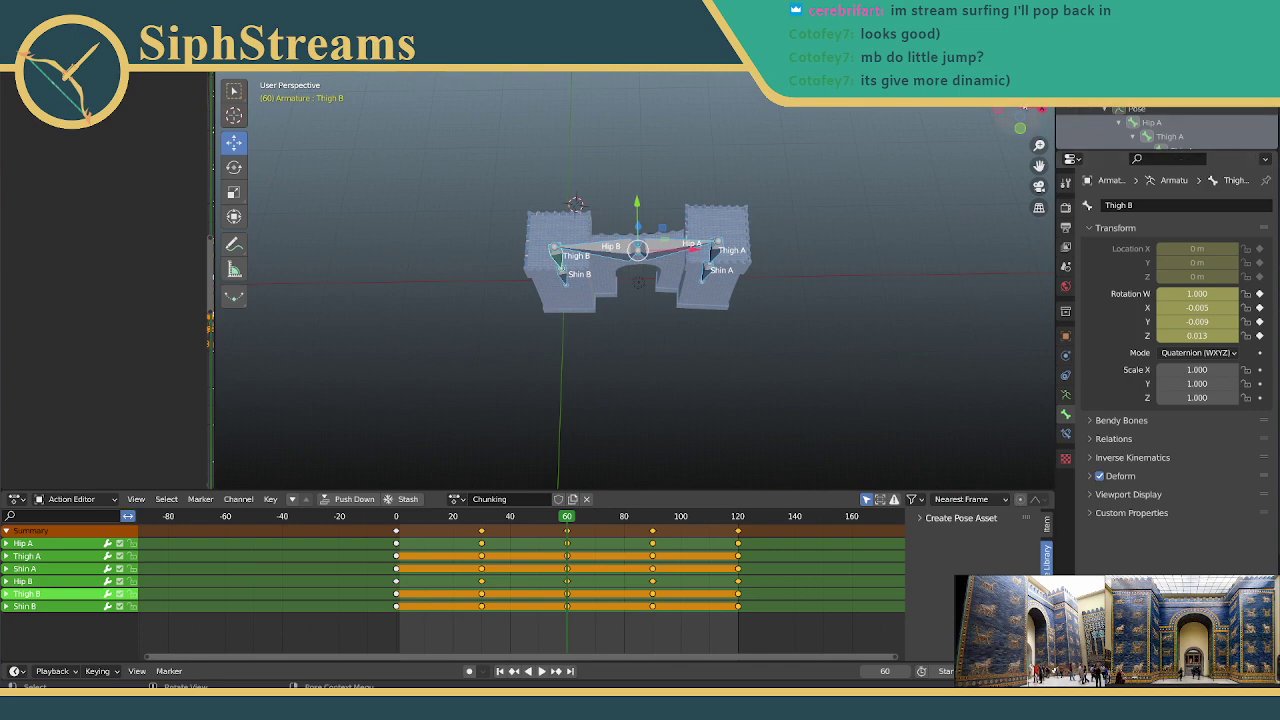
key(KP_7)
click(239, 171)
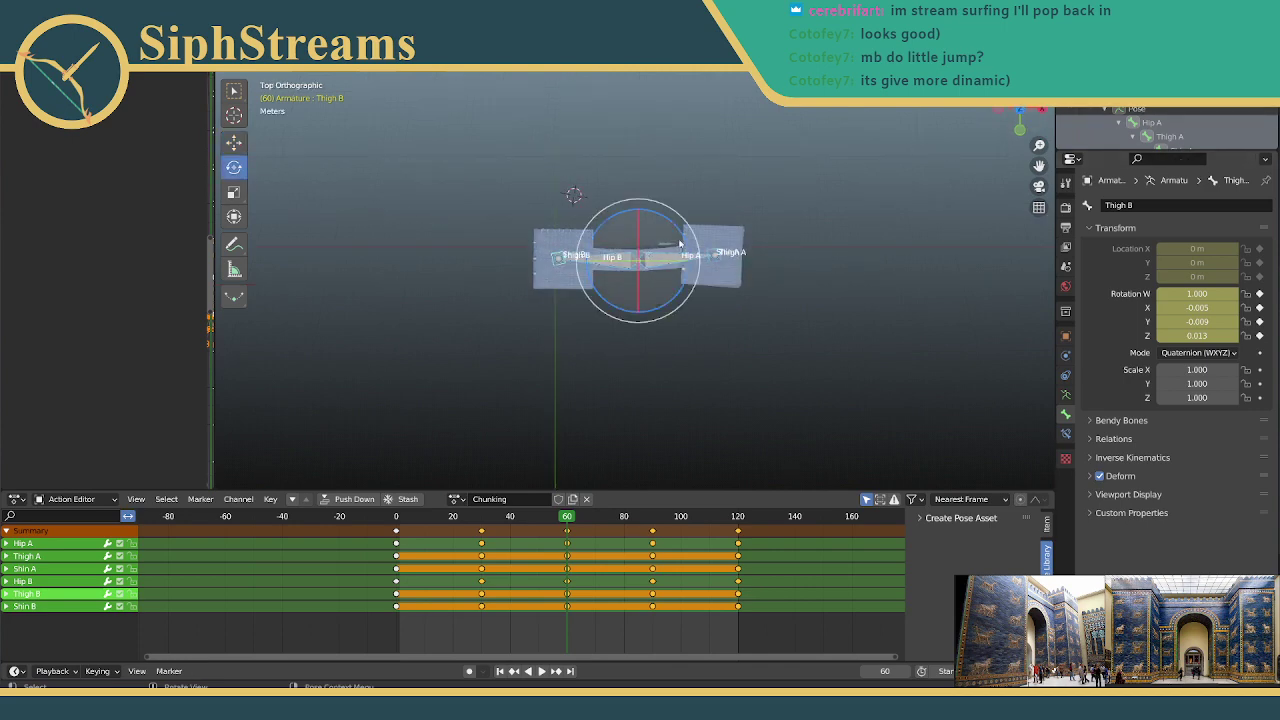
drag(679, 243, 683, 270)
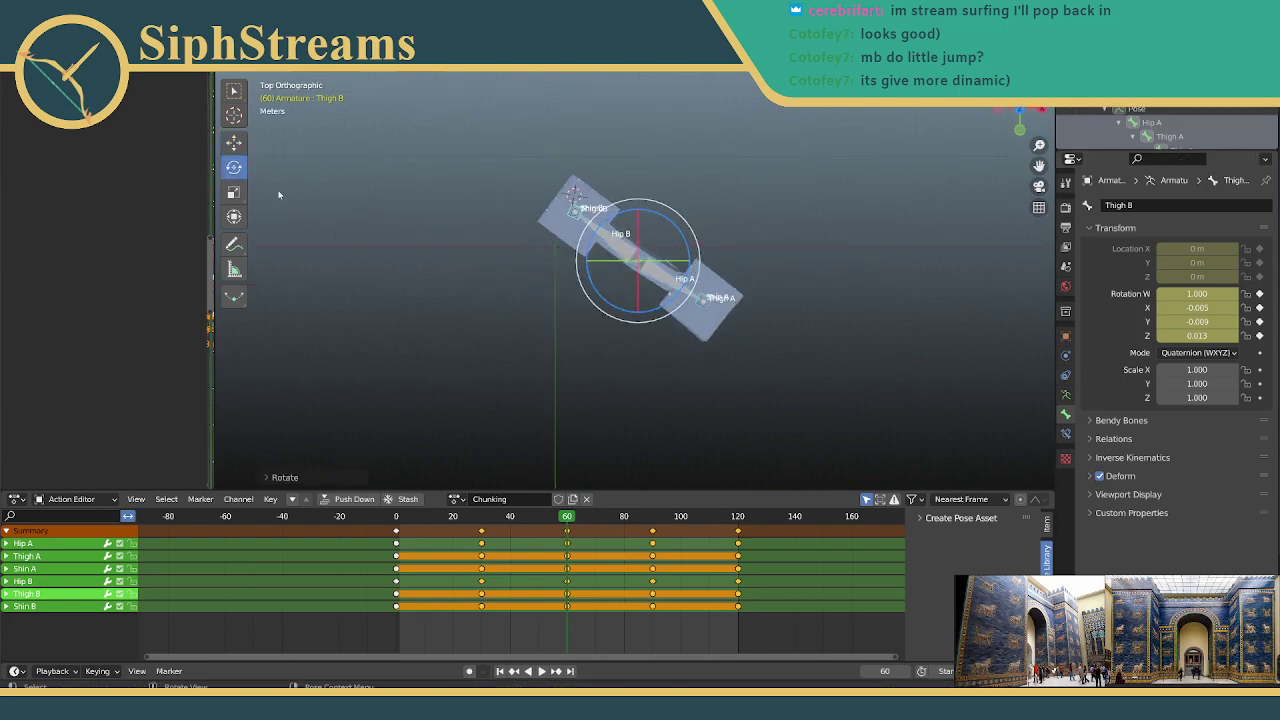
drag(633, 210, 635, 247)
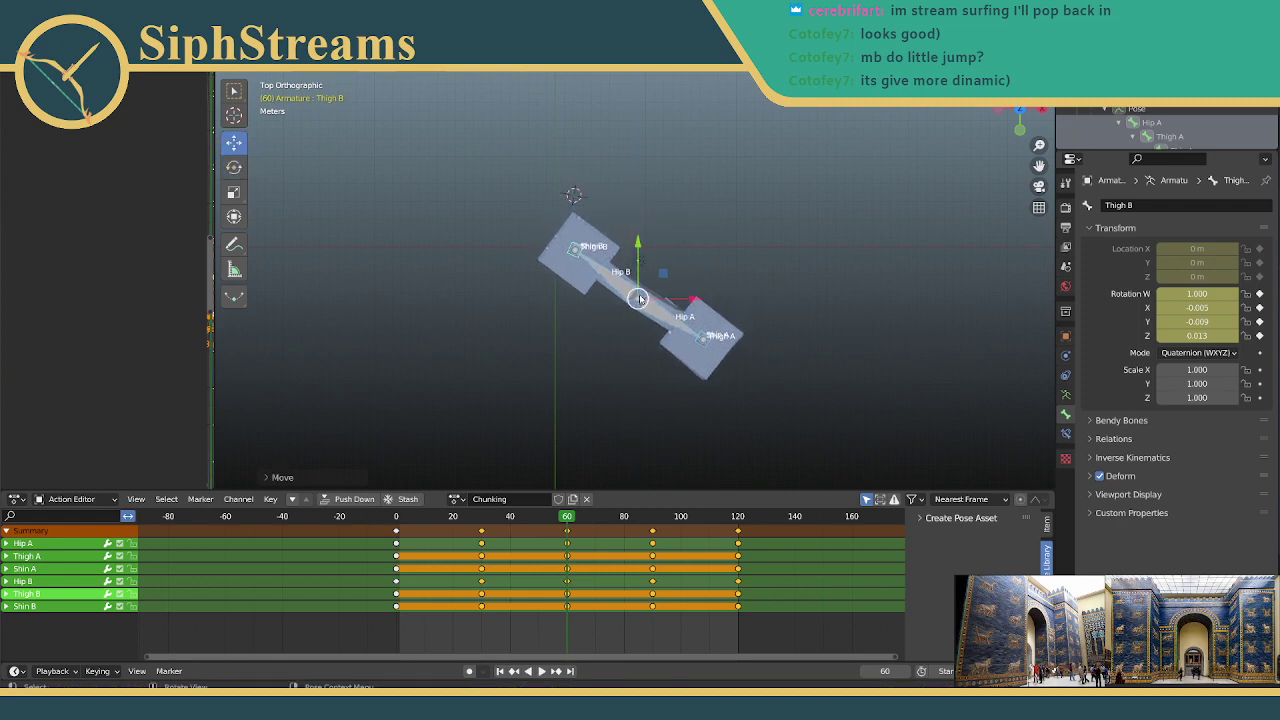
Step: Key all bones' location and rotation at frame 60, then play through to frame 120
drag(484, 160, 806, 490)
key(i)
click(671, 382)
key(space)
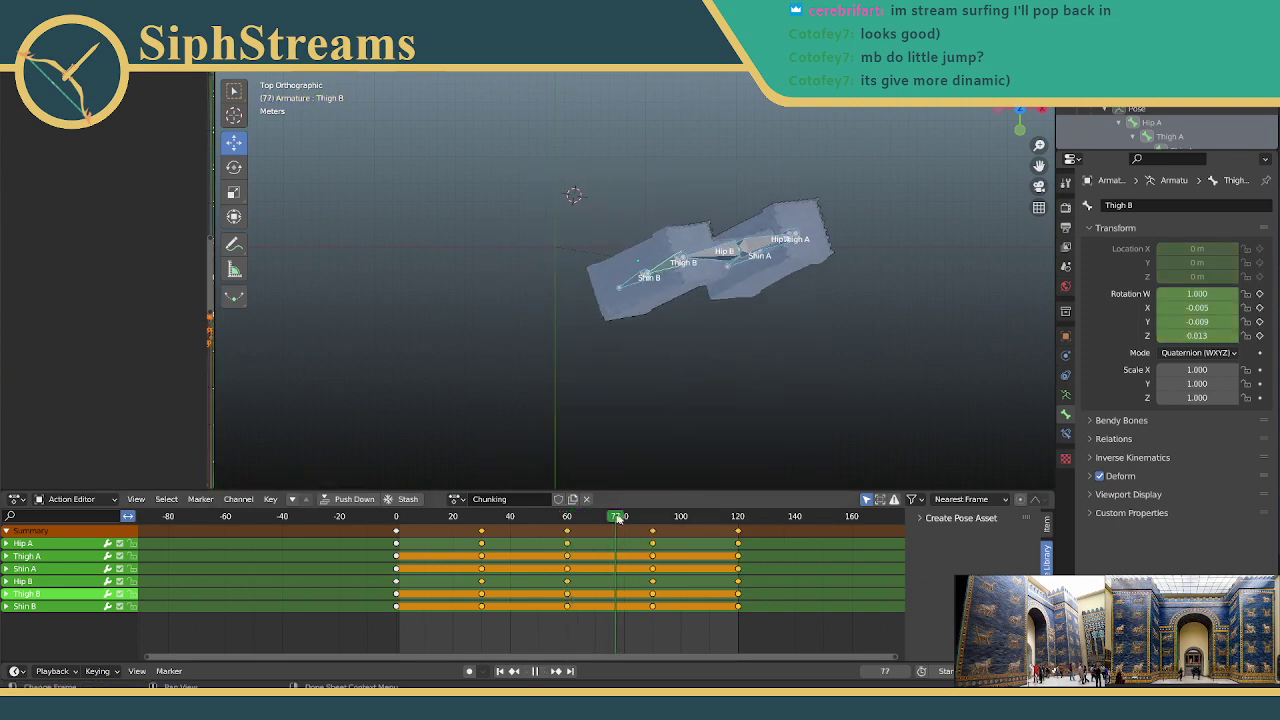
drag(720, 522, 739, 521)
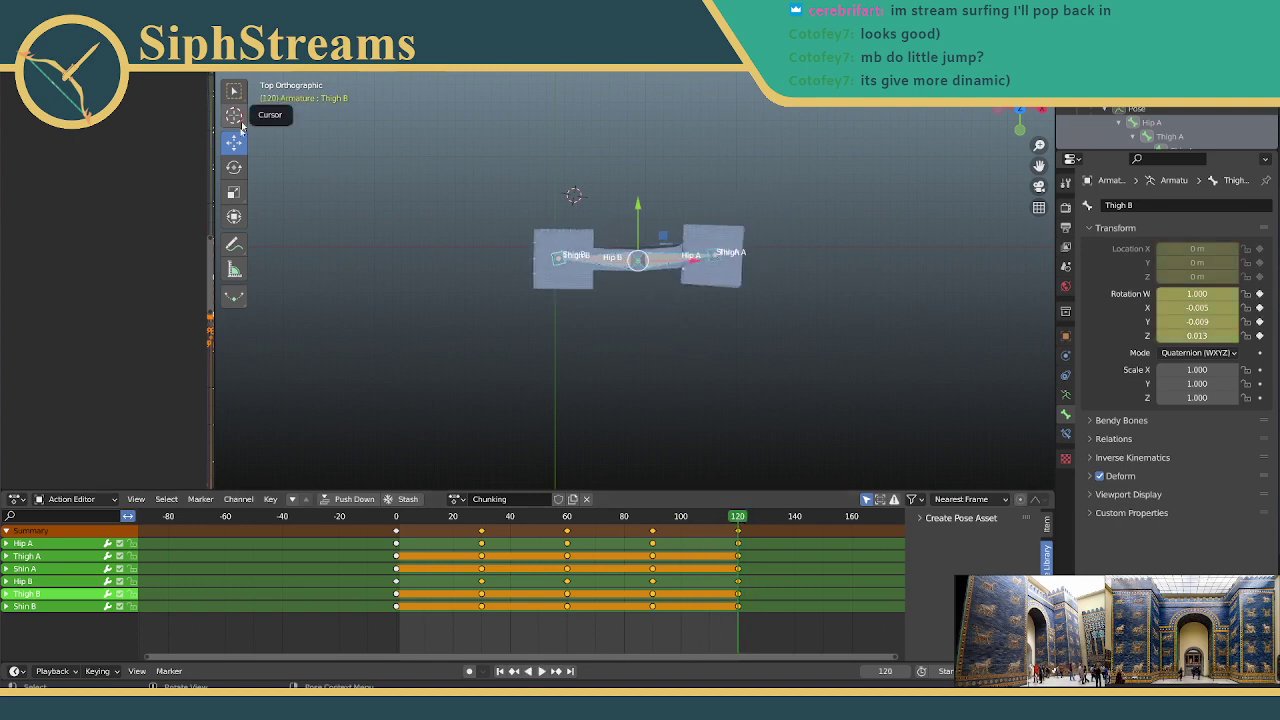
Step: Rotate the bone chain into a diagonal and key all six bones' location and rotation at frame 120
click(233, 167)
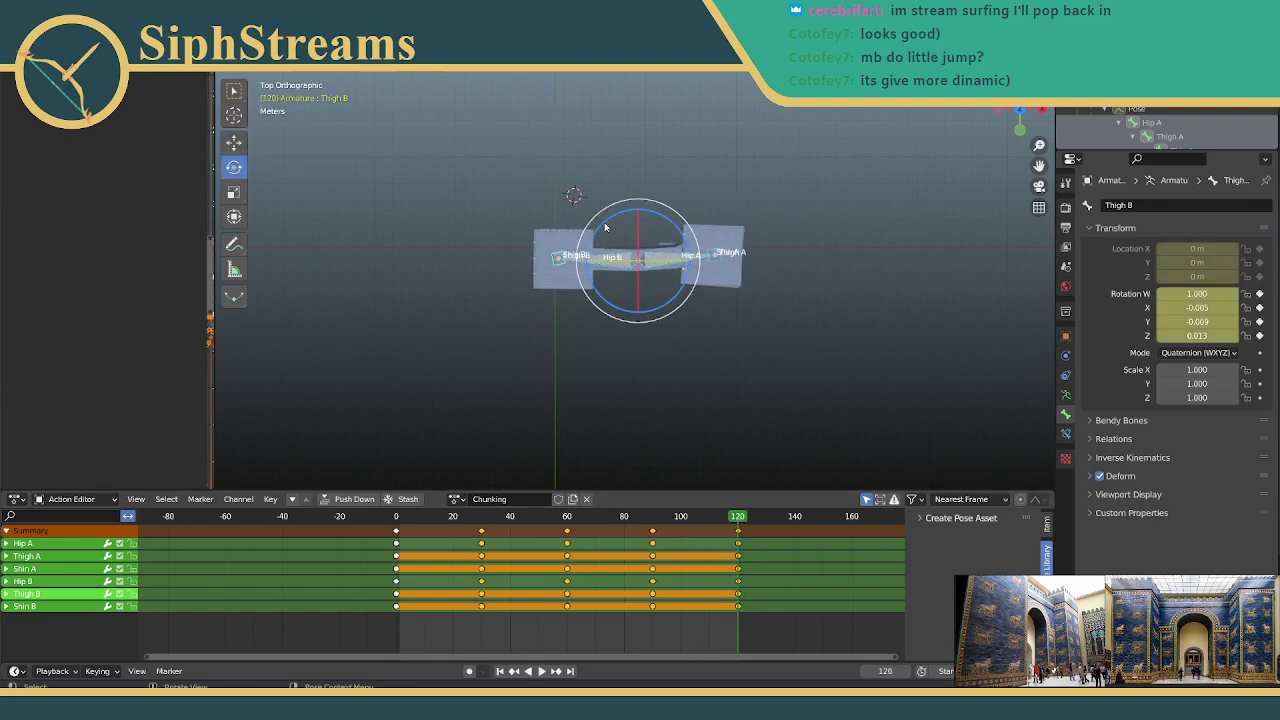
drag(609, 229, 595, 263)
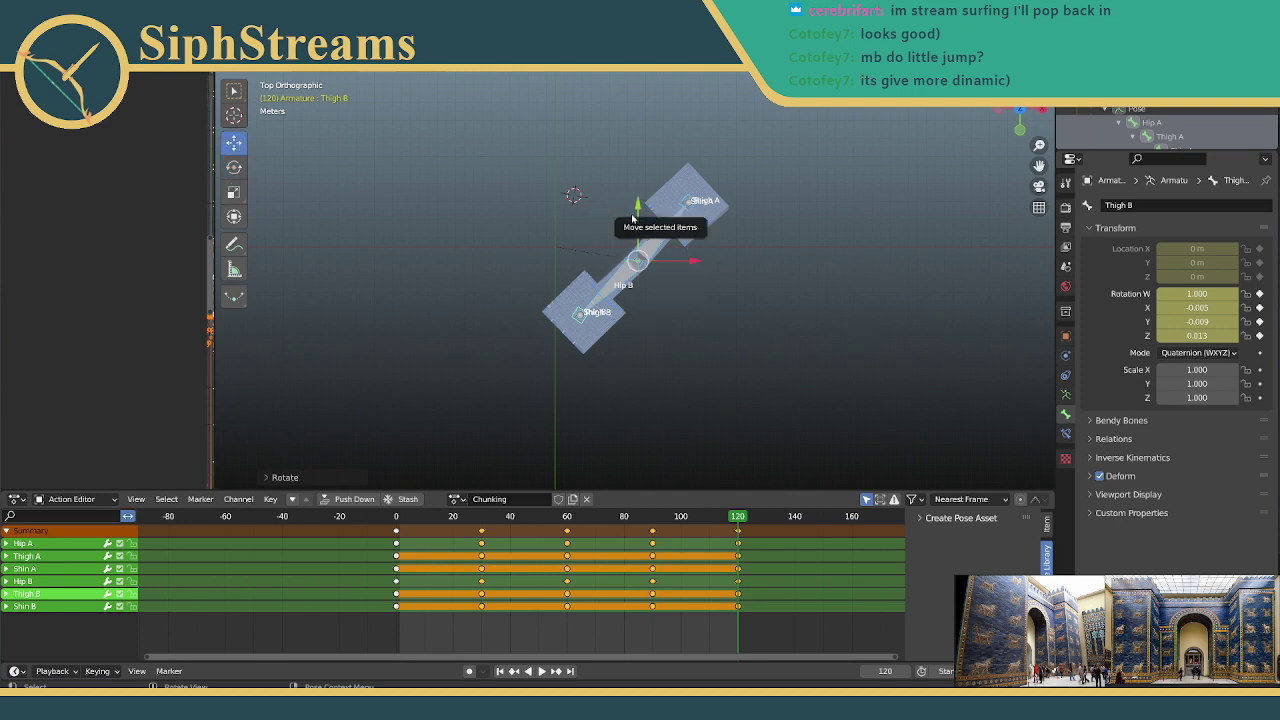
drag(477, 137, 778, 357)
key(i)
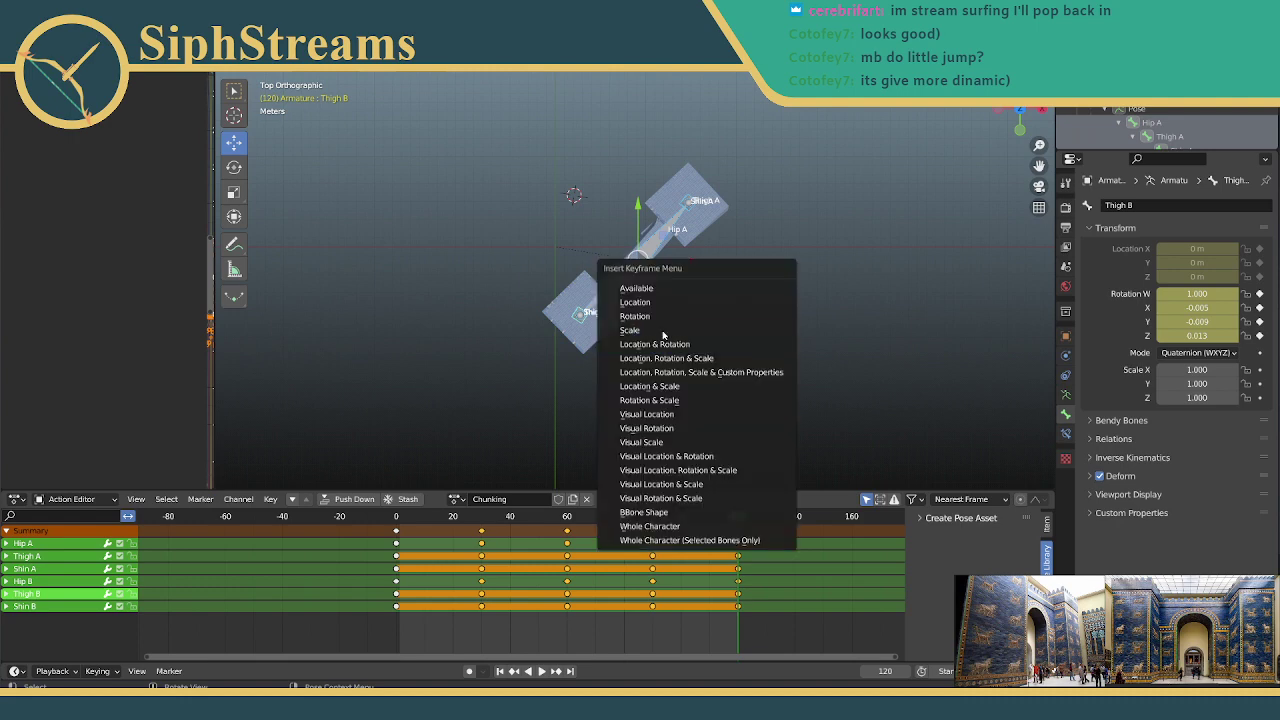
click(668, 345)
key(space)
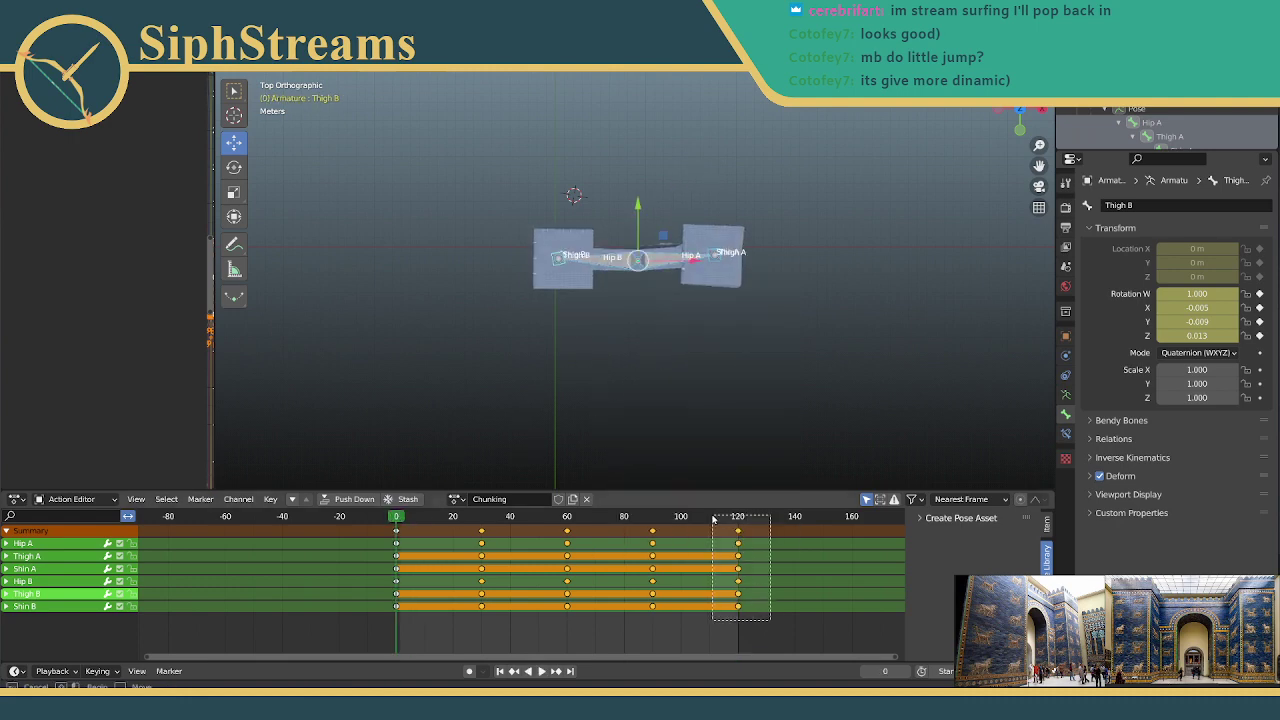
Step: Copy the frame-120 keys to frame 0, check the loop in playback, and save the file
drag(713, 519, 713, 519)
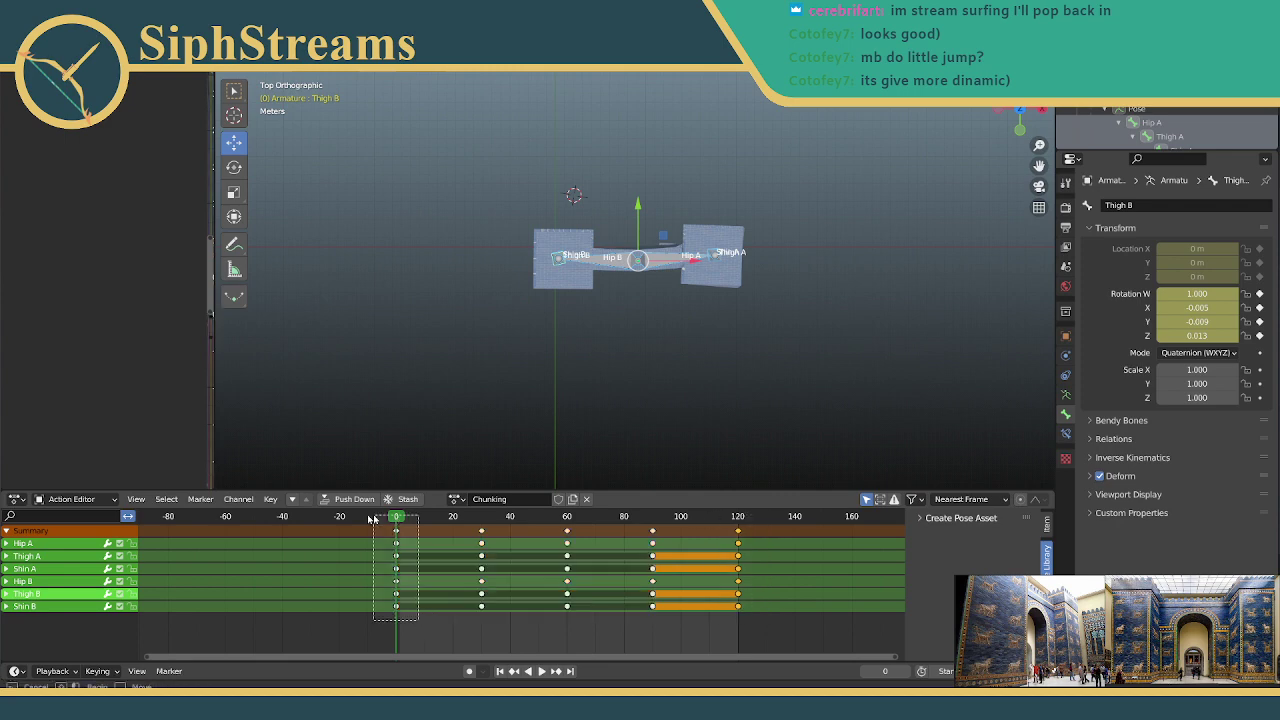
drag(370, 518, 365, 516)
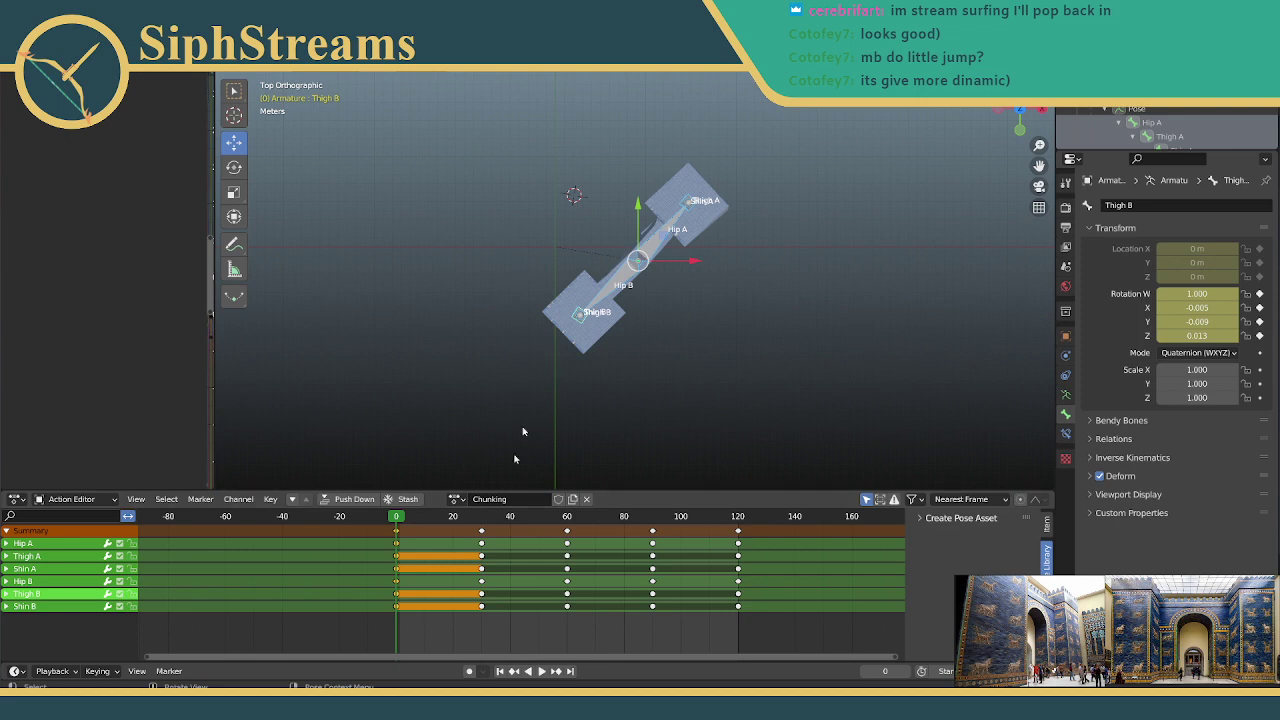
middle_drag(679, 348, 675, 215)
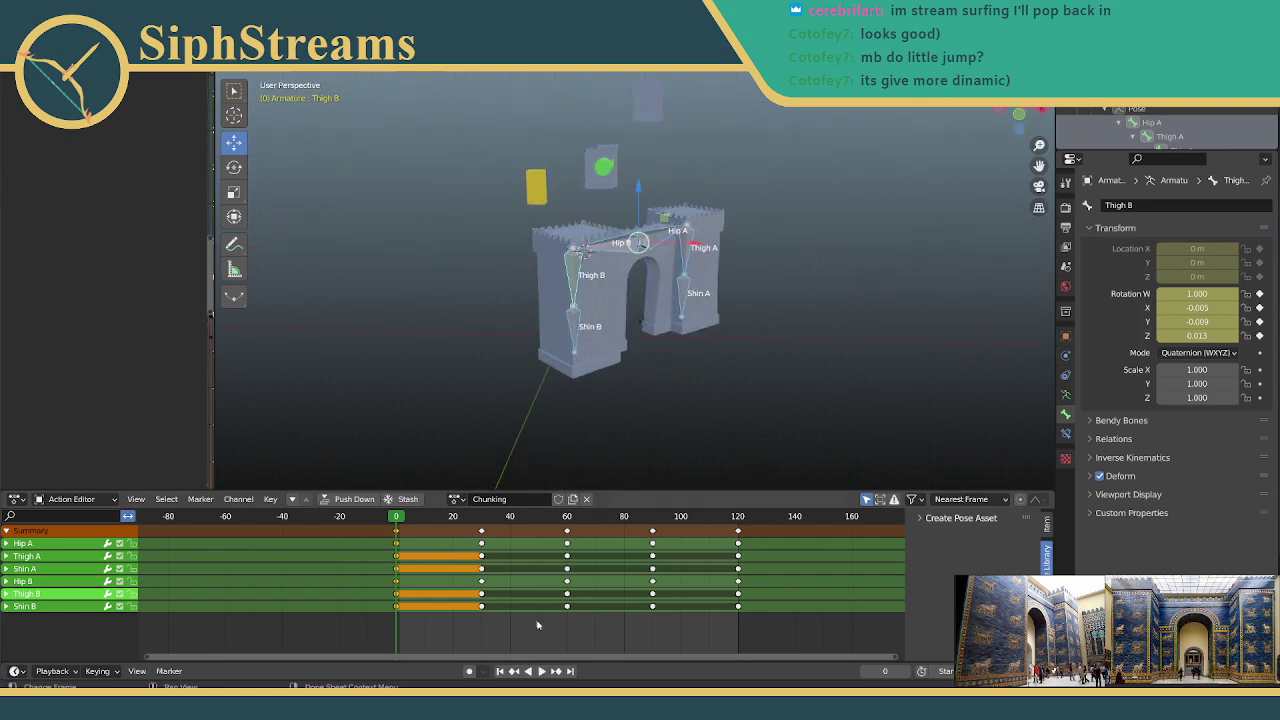
click(542, 671)
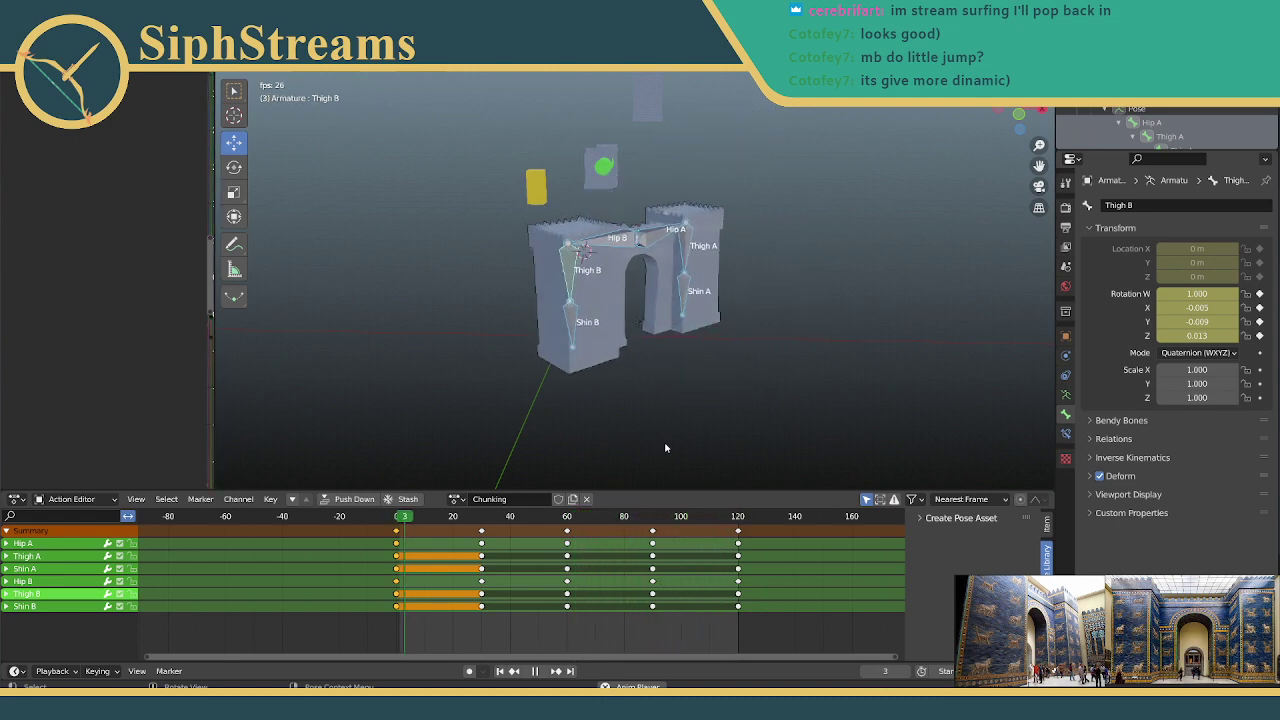
mouse_move(607, 400)
middle_down()
mouse_move(563, 409)
mouse_move(600, 414)
middle_up()
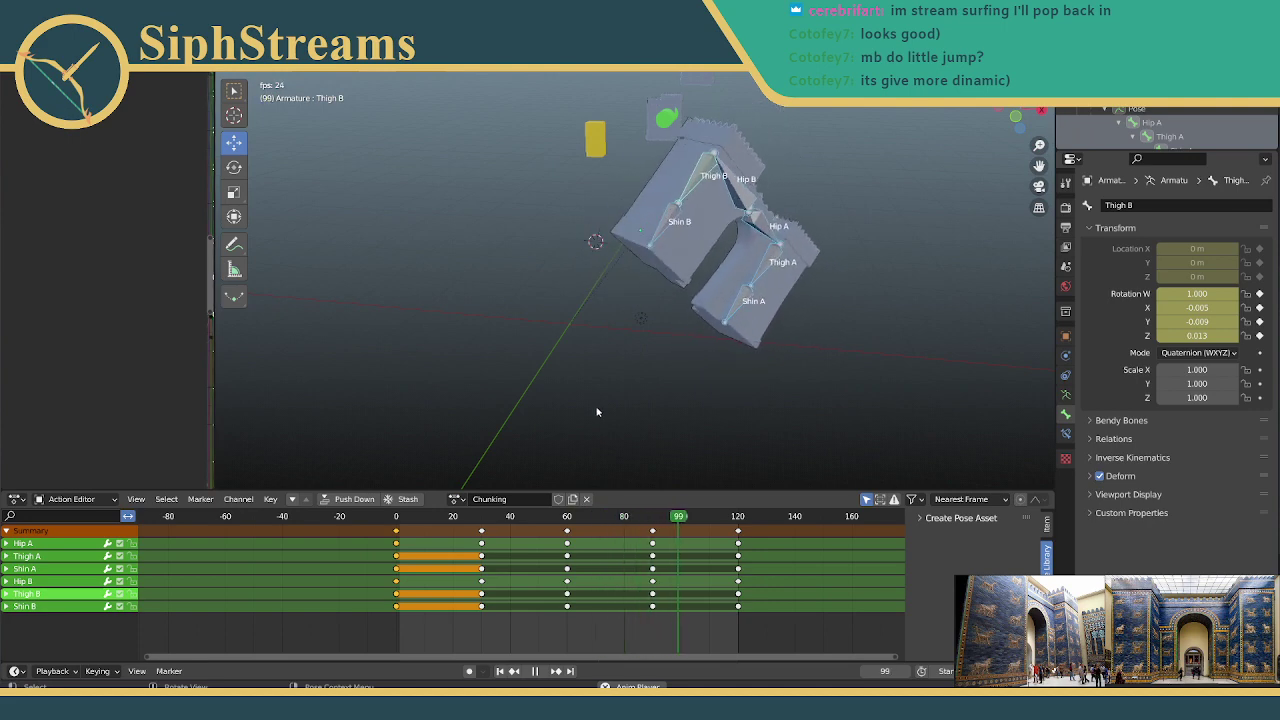
key(ctrl+s)
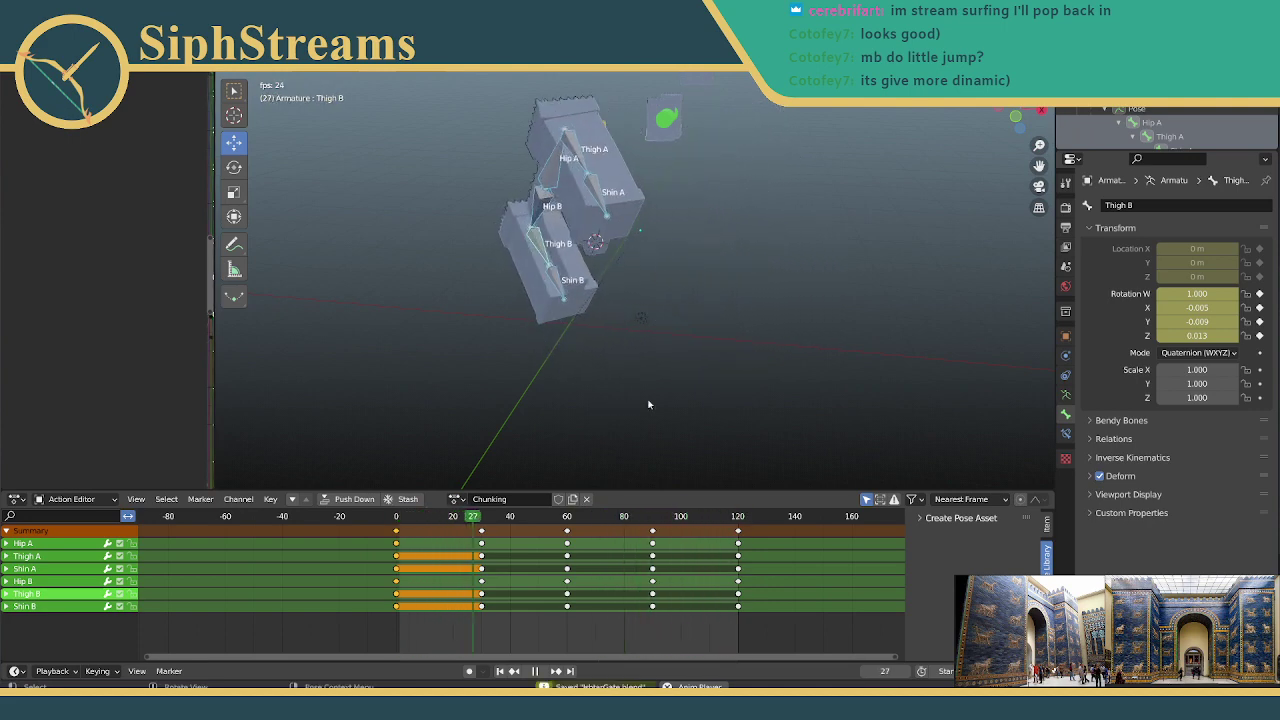
Step: Select all six bones' keyframes and fit their curves into an enlarged Graph Editor
click(962, 499)
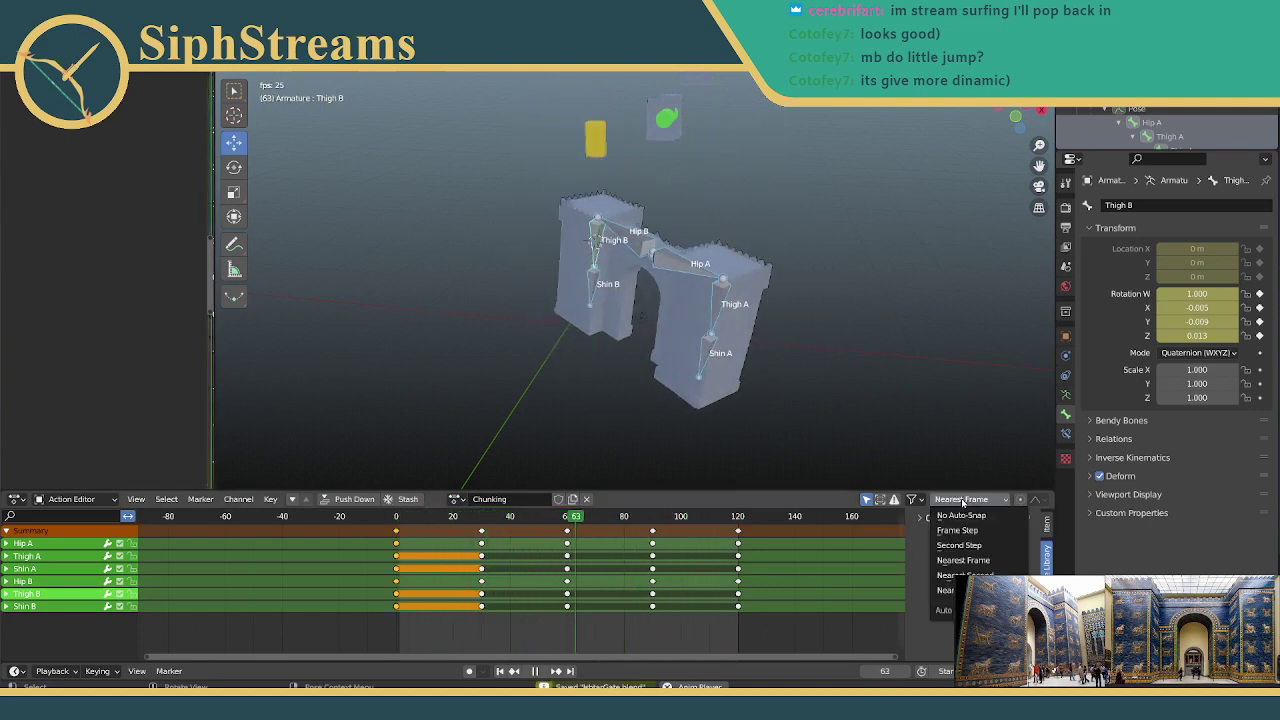
click(1035, 499)
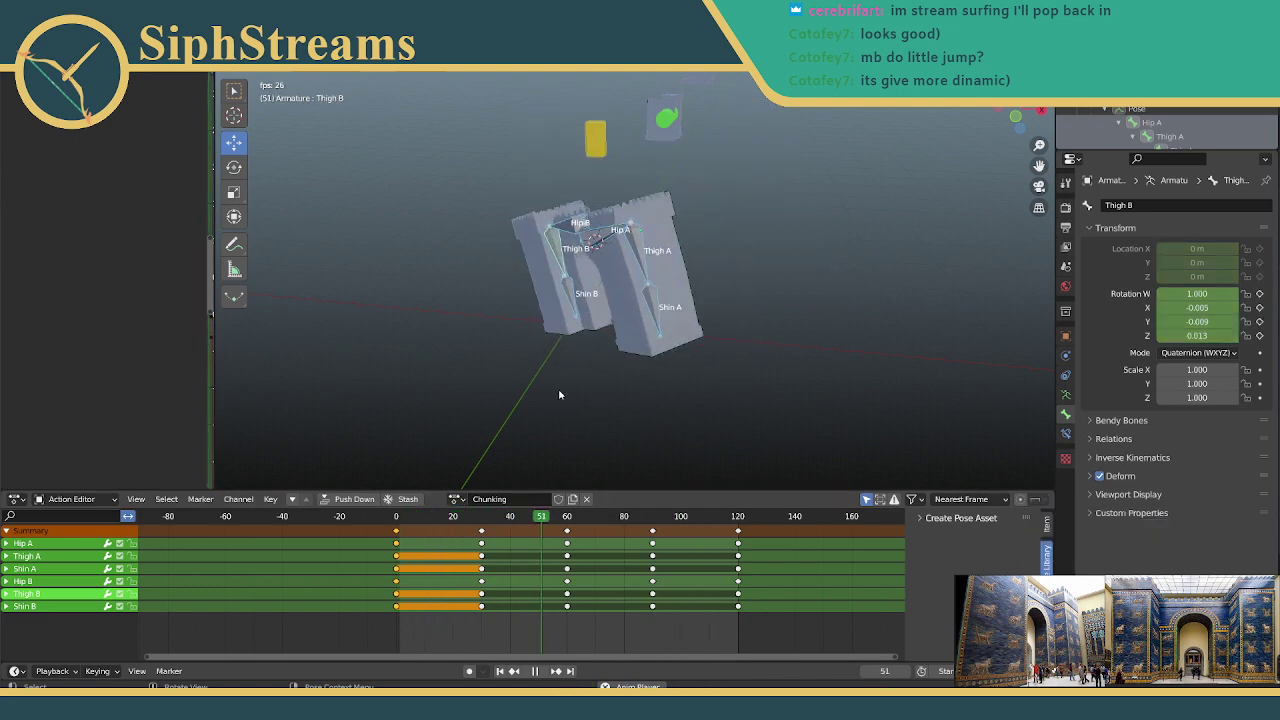
drag(729, 380, 837, 434)
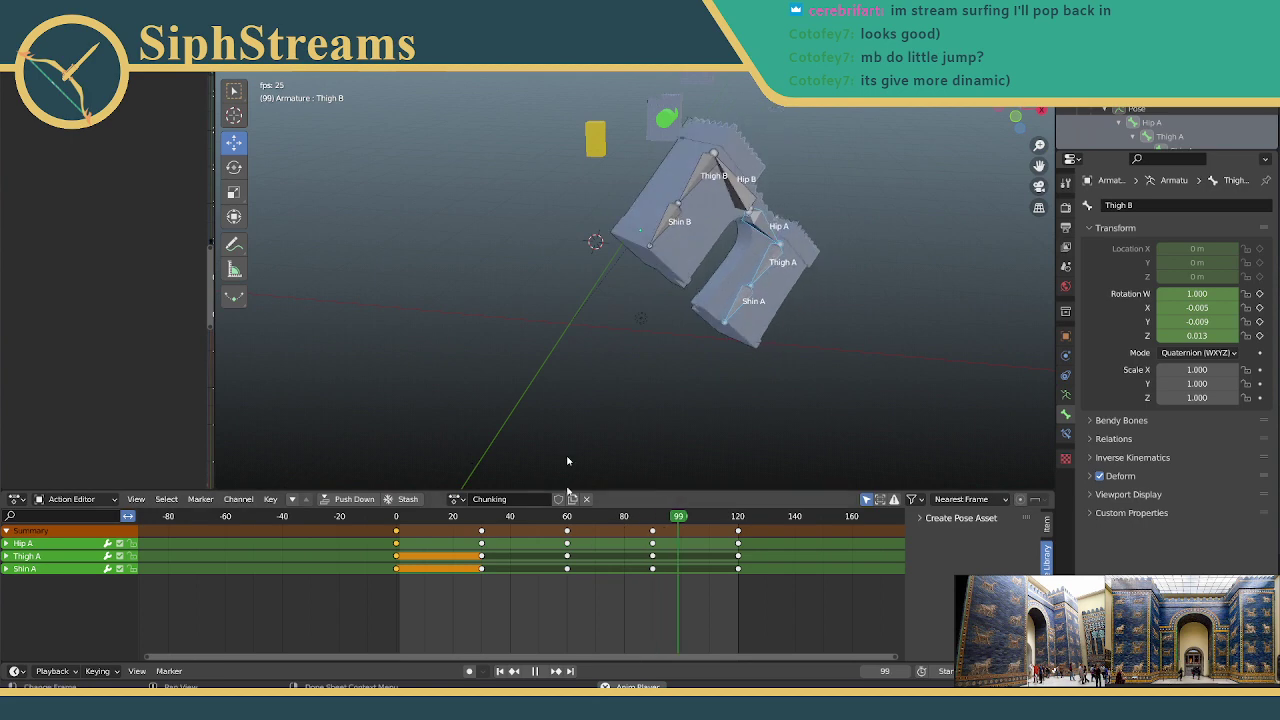
click(843, 434)
key(a)
drag(757, 610, 385, 522)
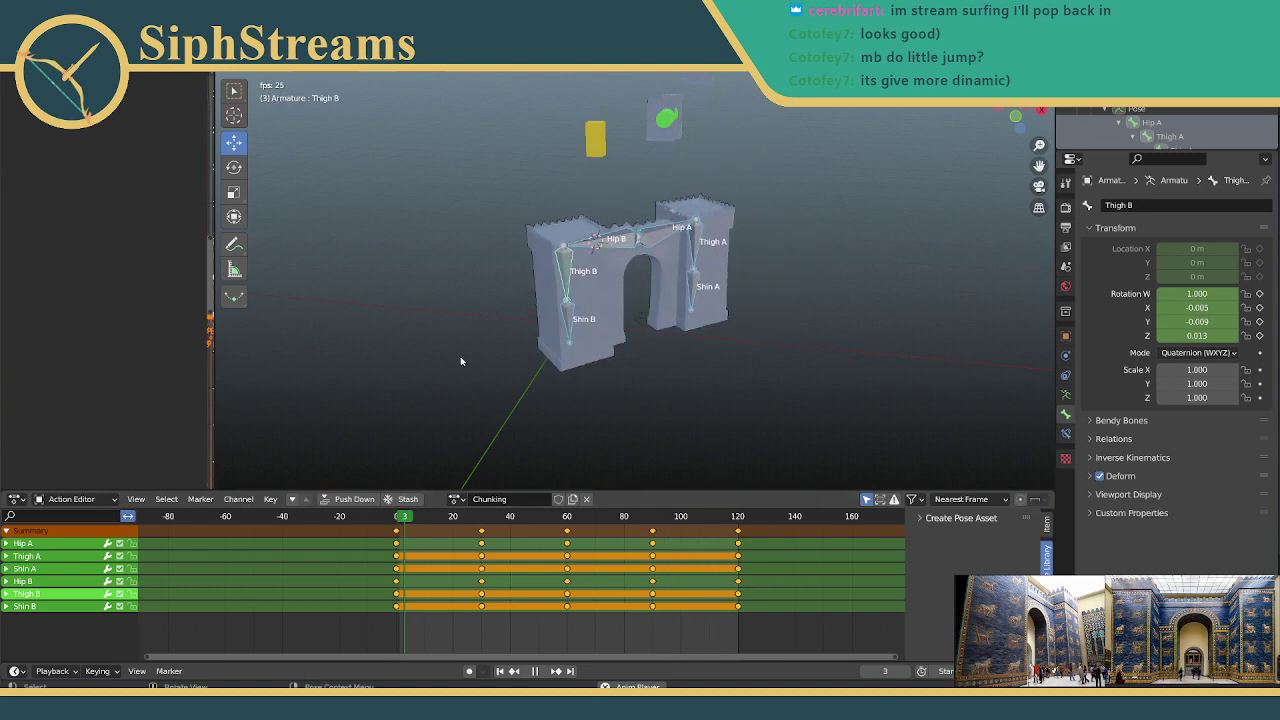
drag(212, 120, 940, 230)
key(Home)
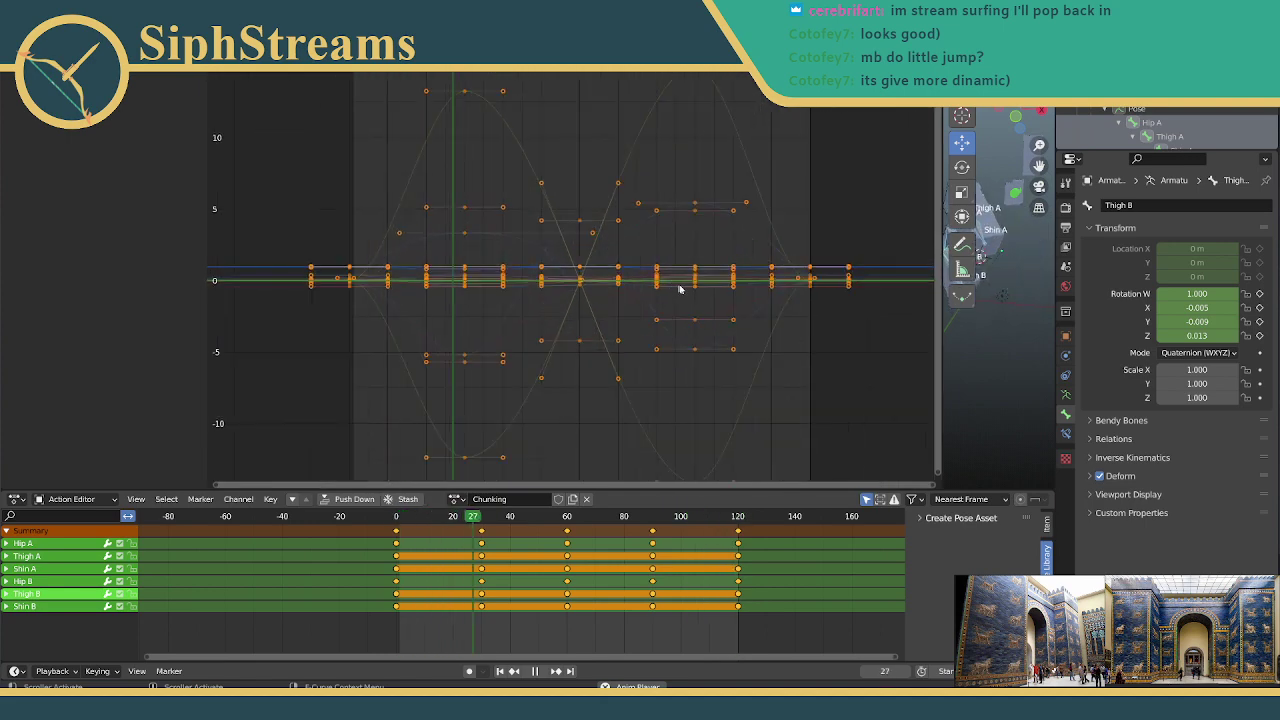
Step: Select all curve keys, then shrink the Graph Editor so the 3D view fills the space
scroll(683, 290, down, 2)
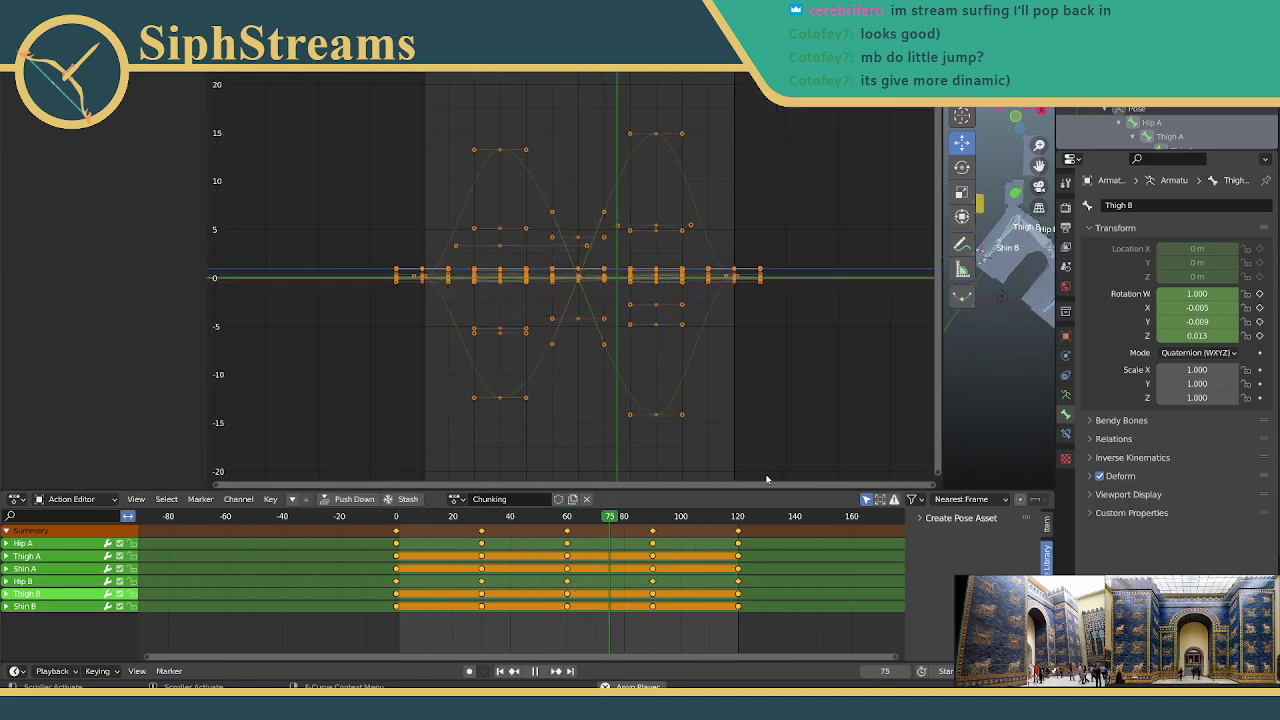
drag(765, 470, 354, 104)
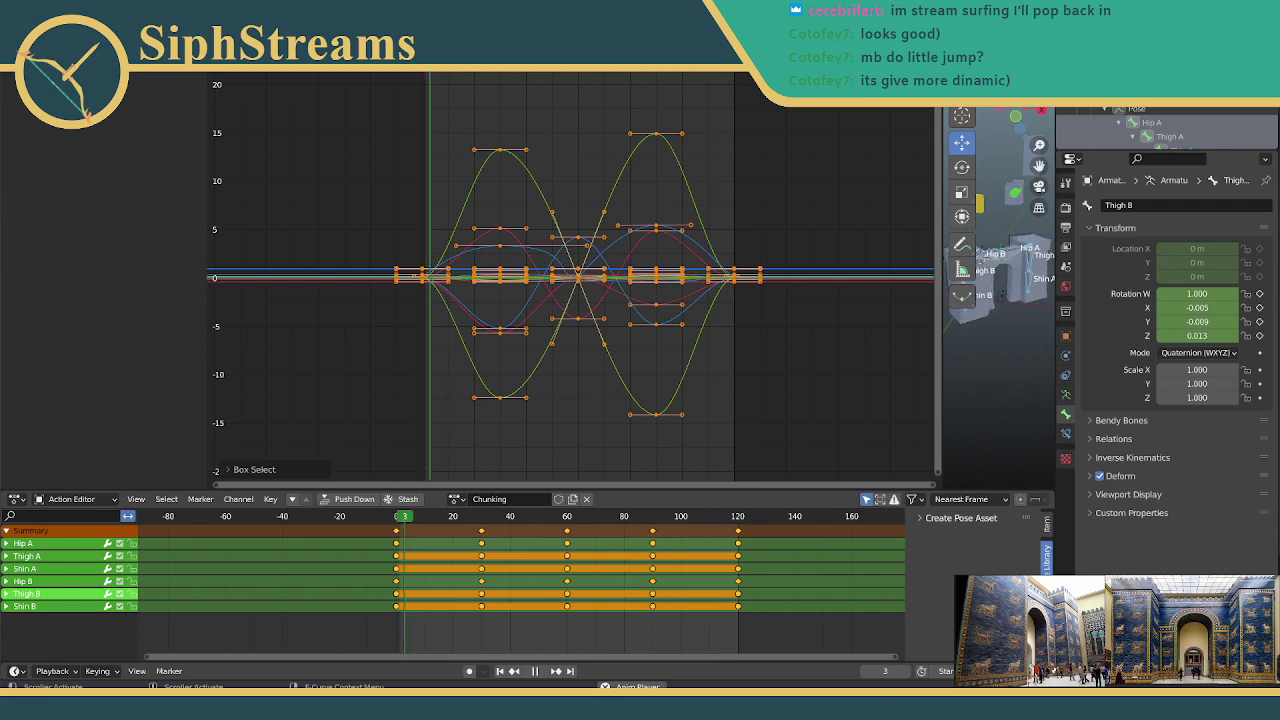
click(985, 95)
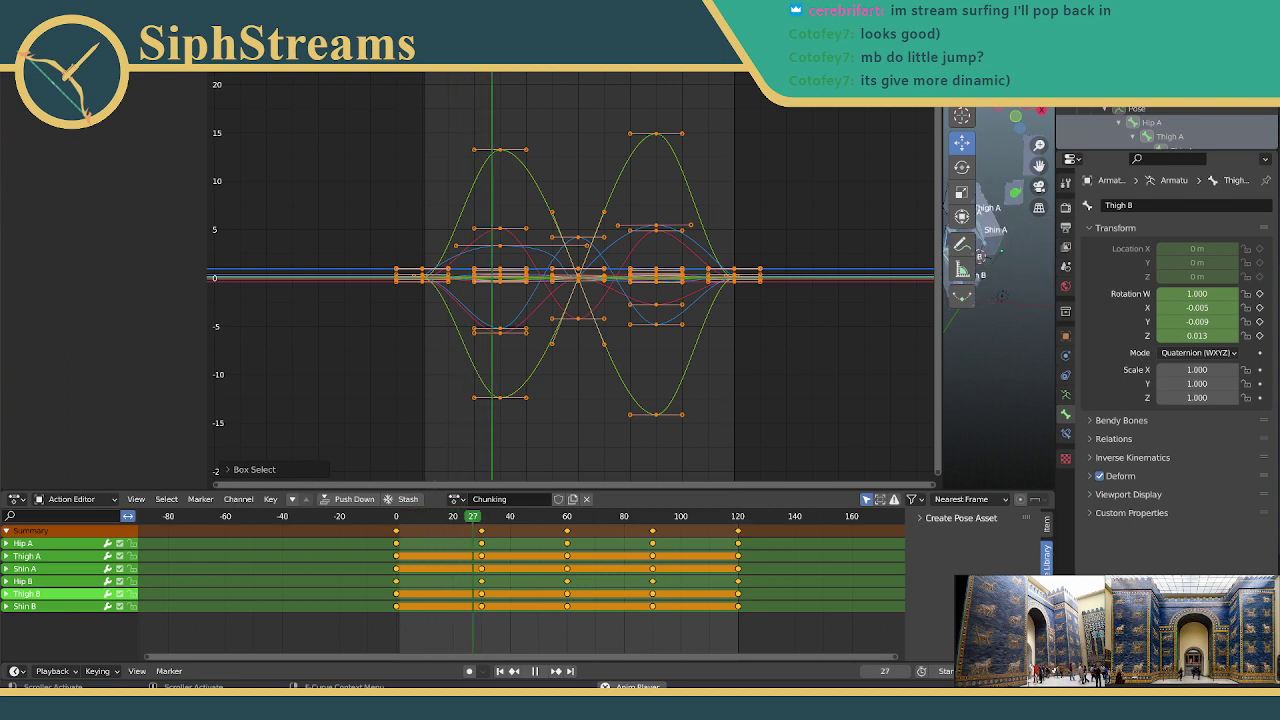
click(985, 95)
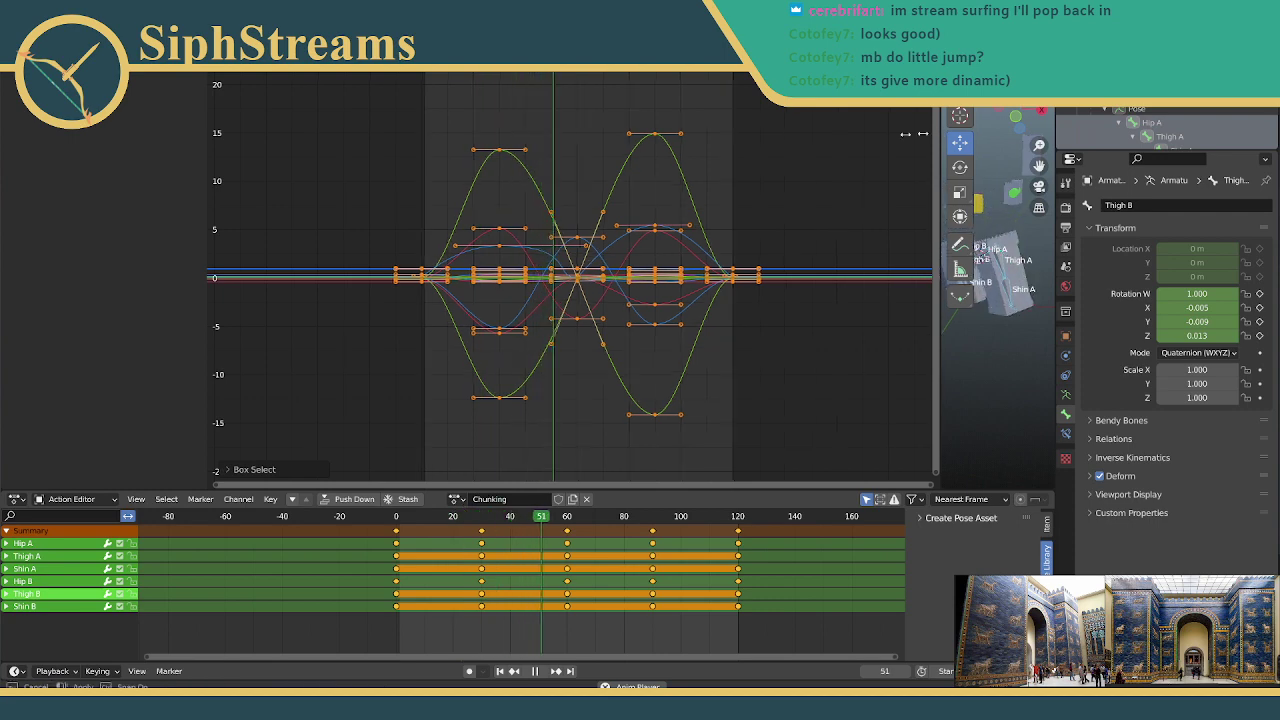
drag(940, 134, 238, 150)
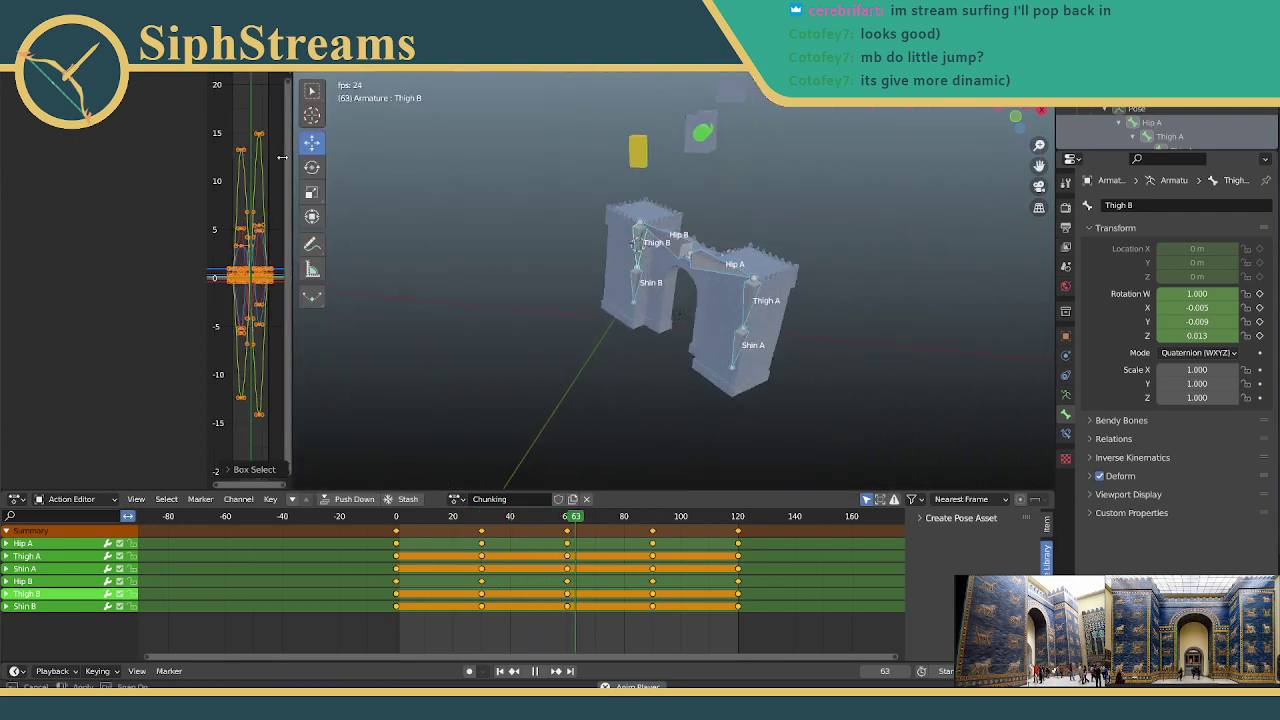
Step: Switch the armature's action to Test Jaunt and watch it play while orbiting
click(455, 499)
click(468, 562)
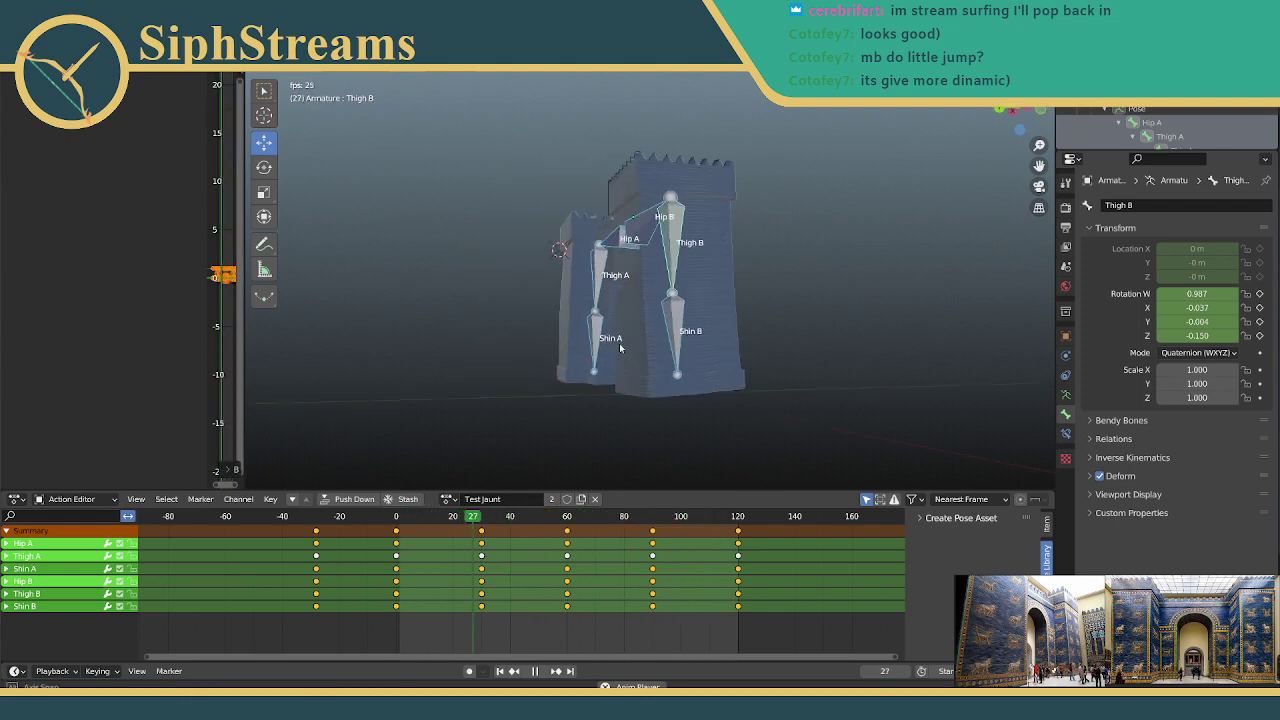
middle_drag(619, 343, 556, 245)
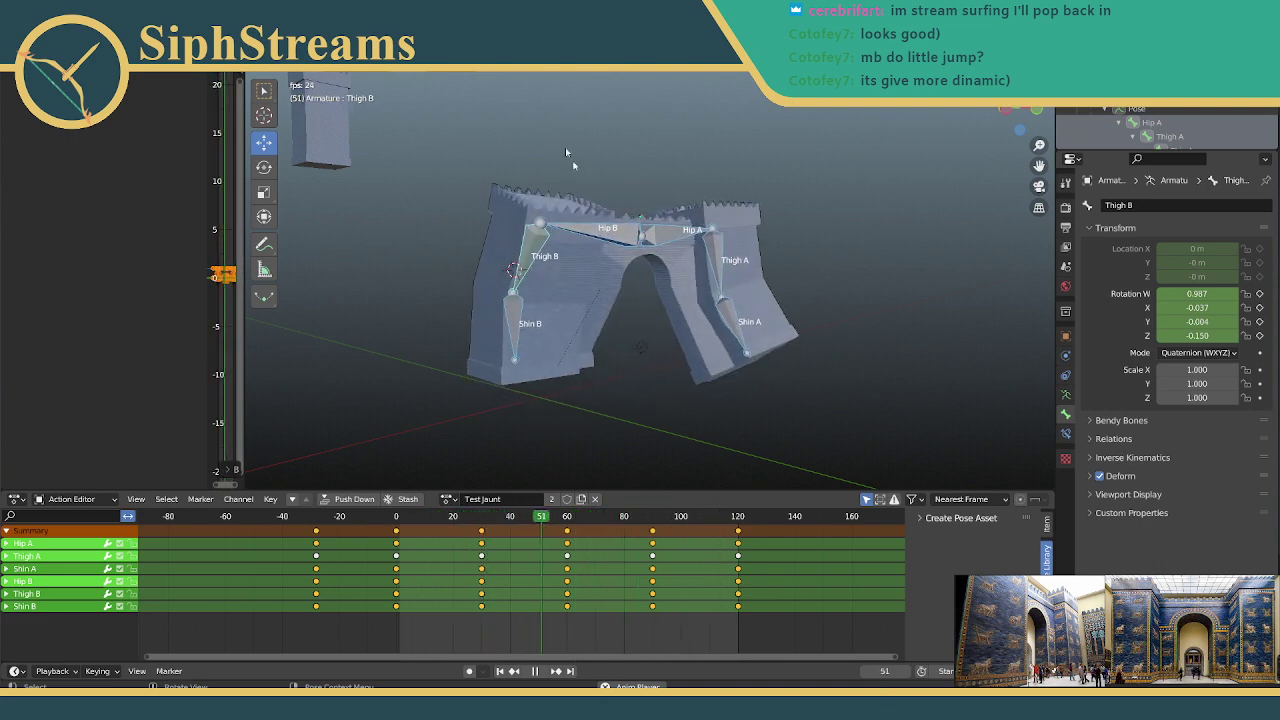
click(448, 499)
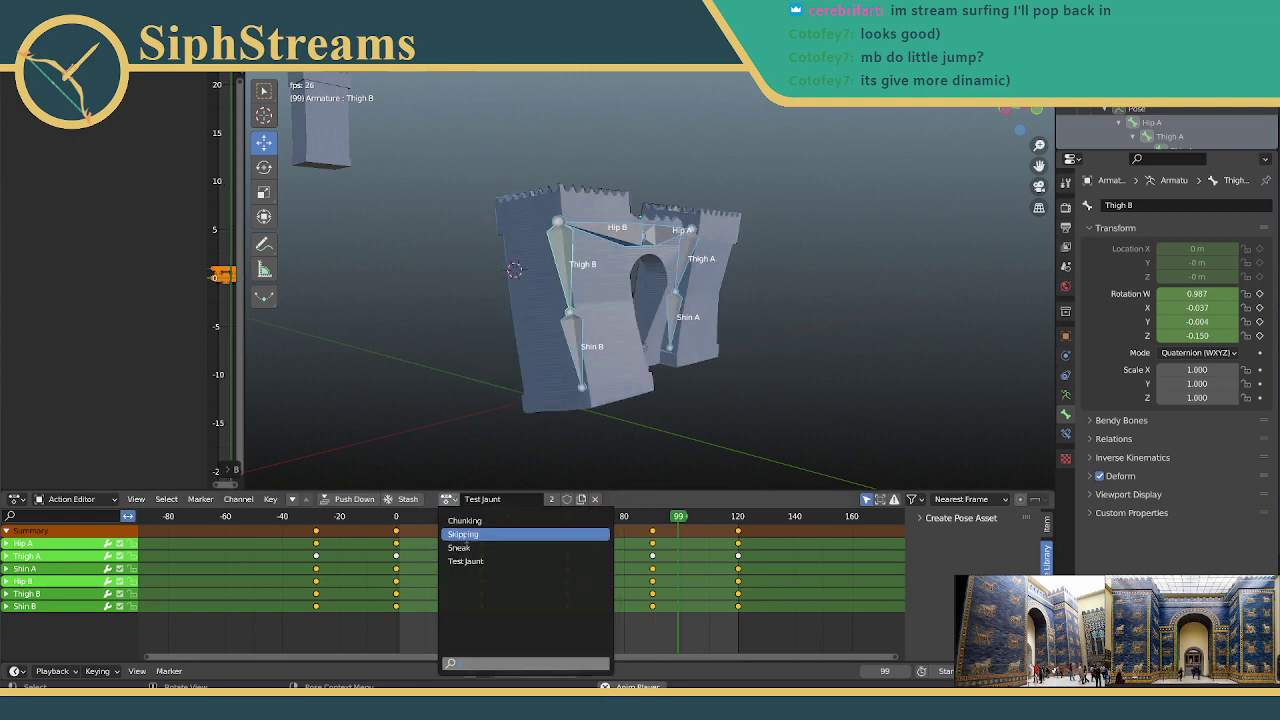
Step: Switch the active action from Test Jaunt to Sneak
click(459, 548)
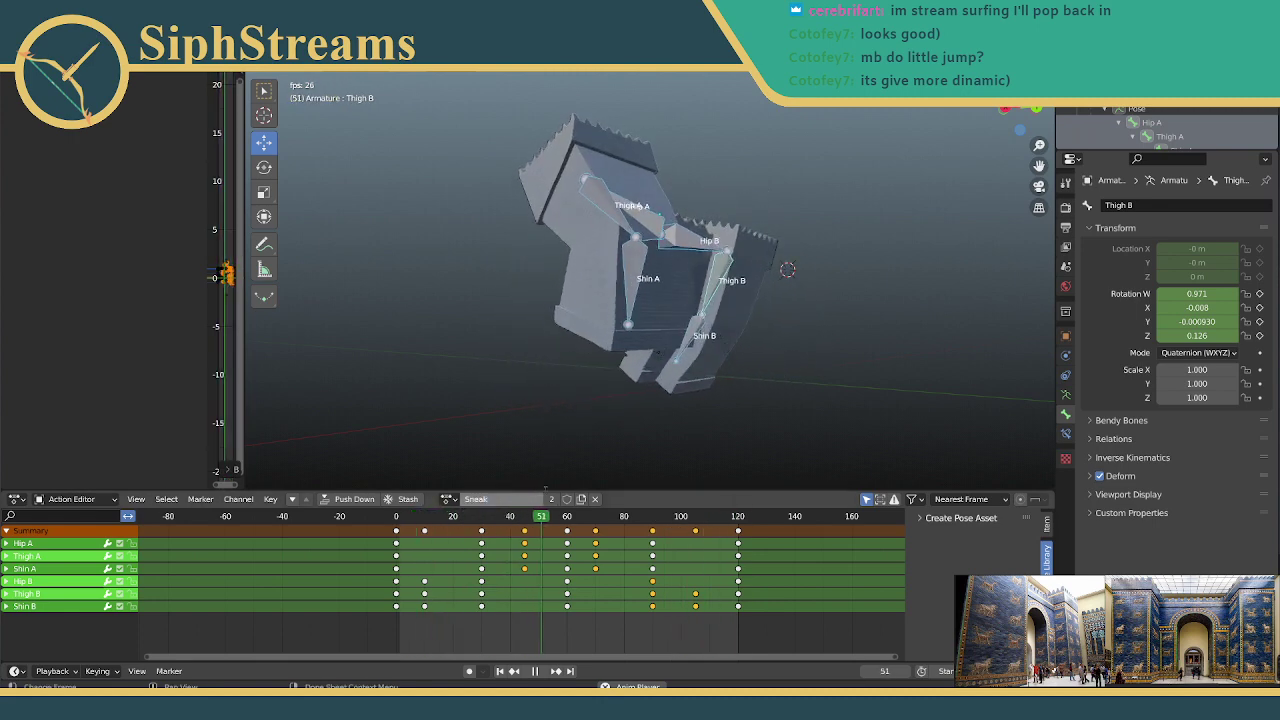
click(449, 505)
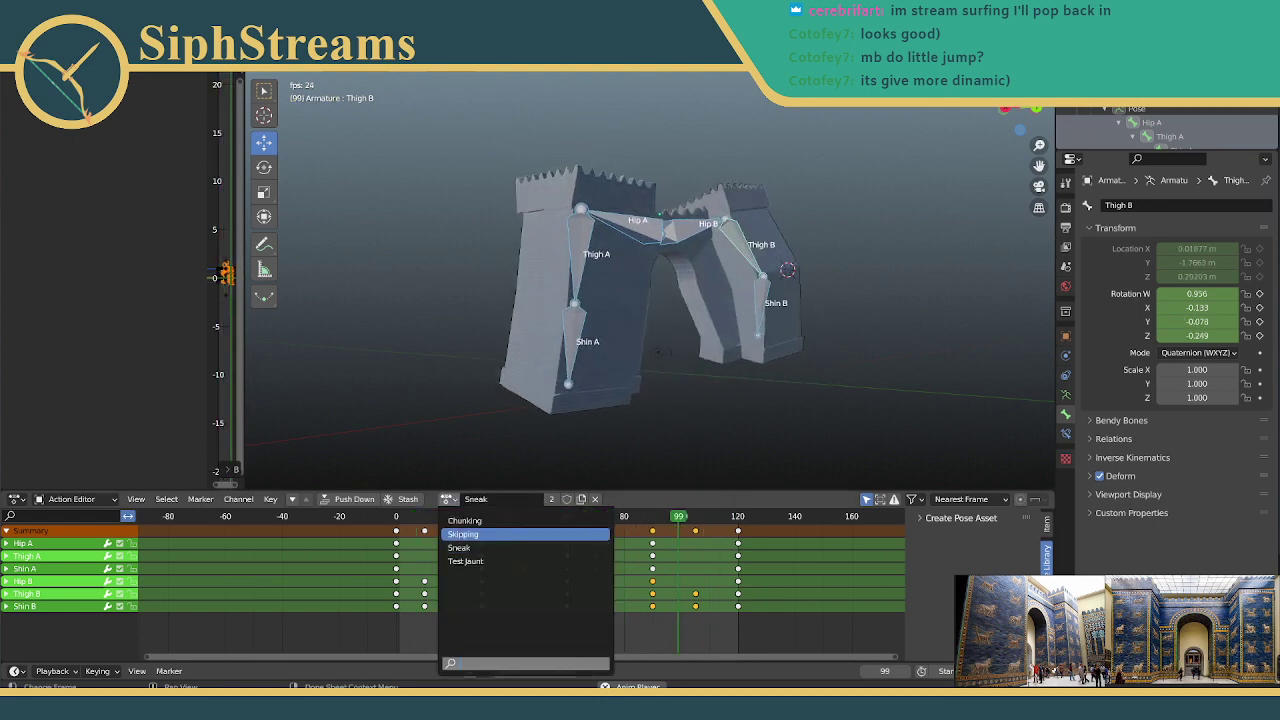
Step: Load the Skipping action and orbit around the rig while it loops
click(490, 531)
middle_drag(682, 424, 611, 400)
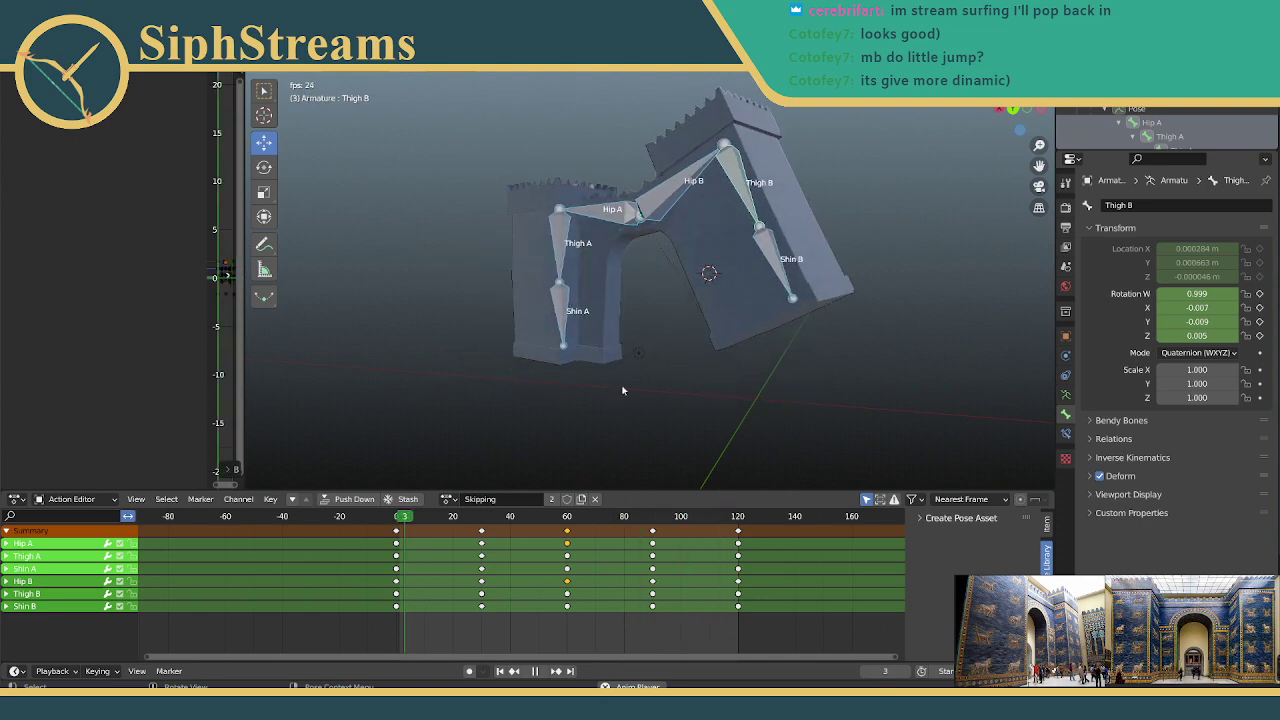
click(1035, 499)
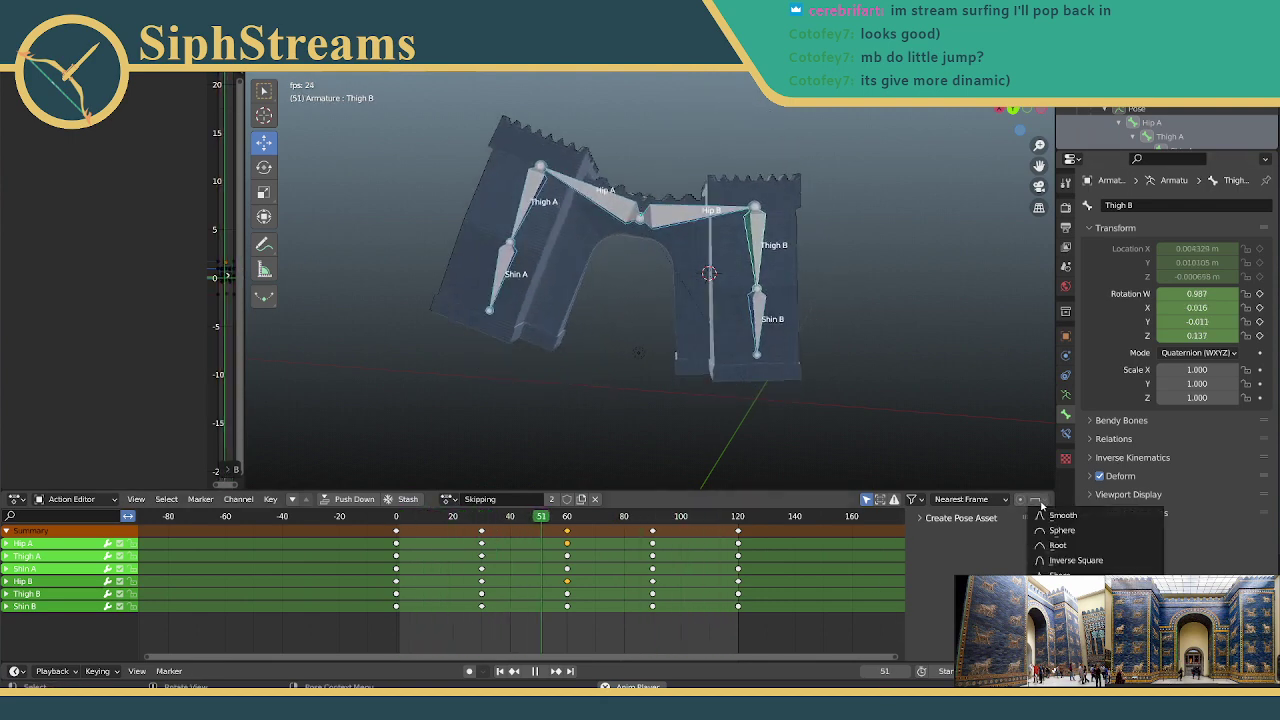